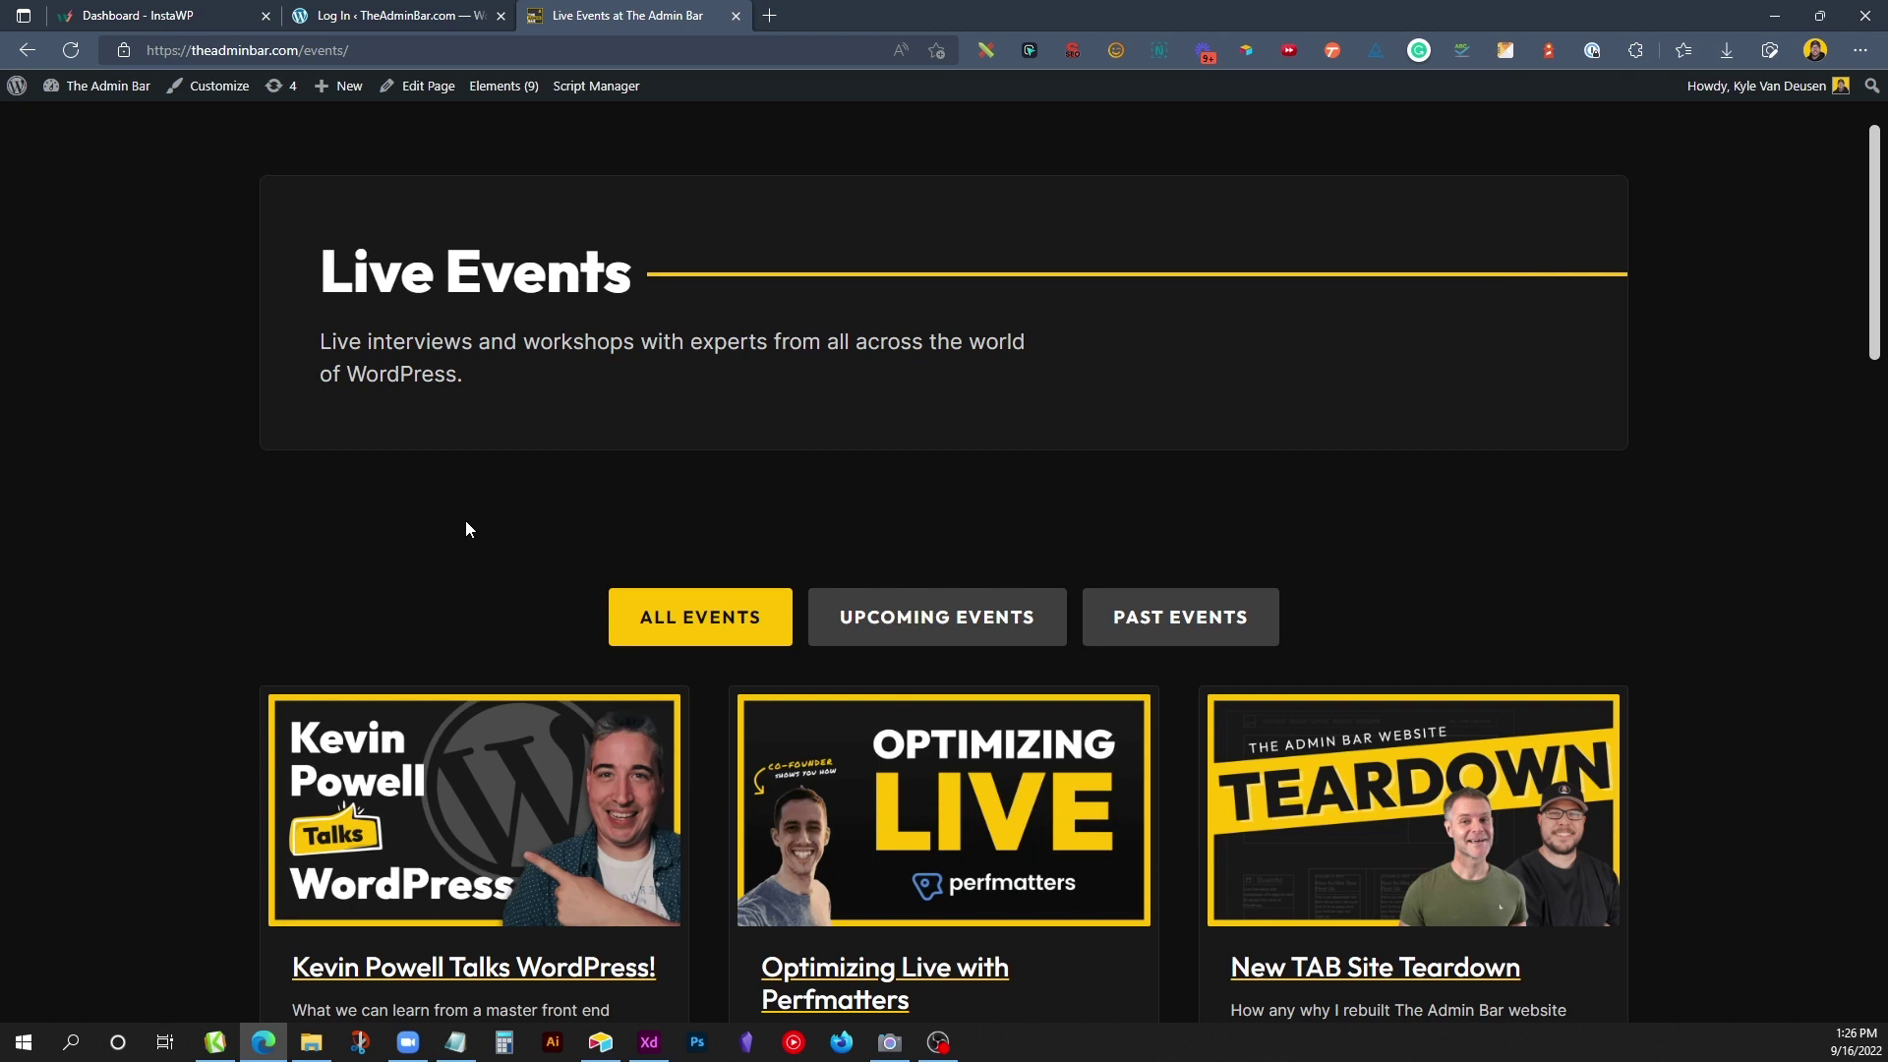
Step: Look through the grid of event cards on the Live Events page
{"action": "scroll", "coordinate": [468, 529], "scroll_direction": "down", "scroll_amount": 4}
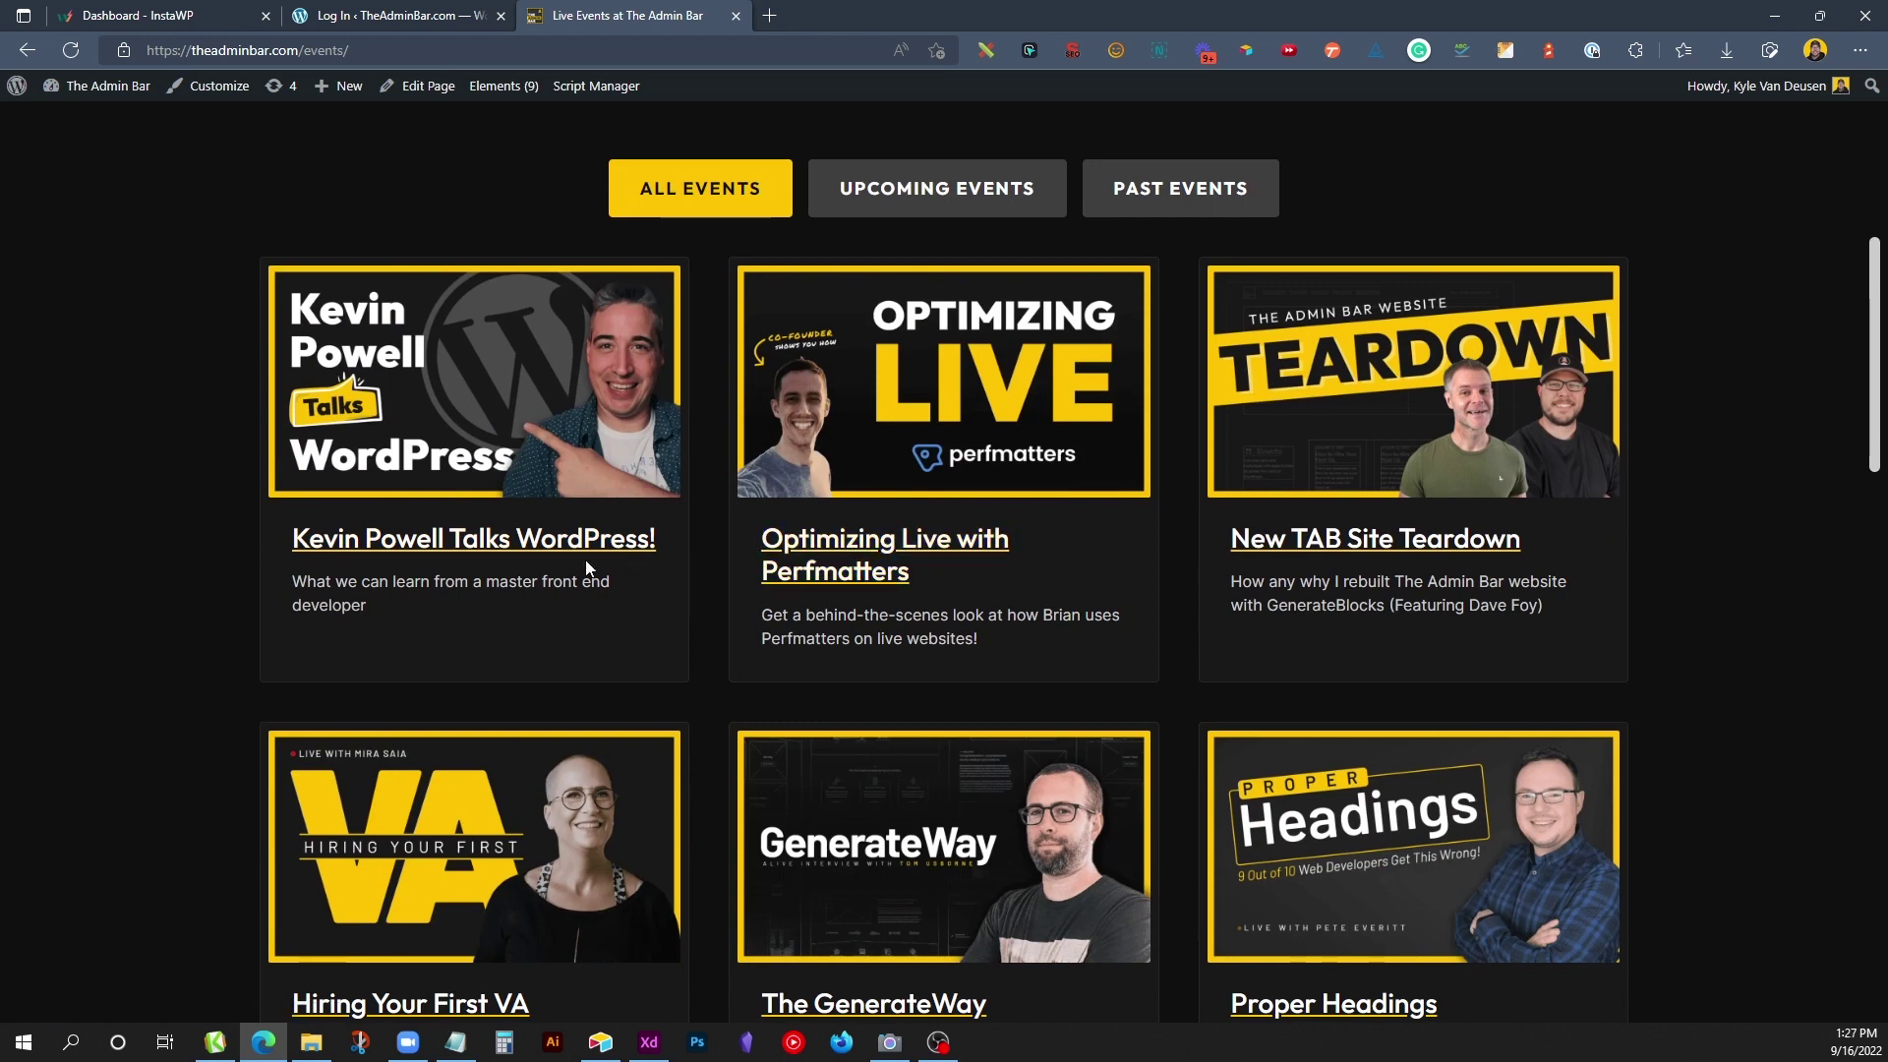
{"action": "scroll", "coordinate": [1352, 681], "scroll_direction": "down", "scroll_amount": 1}
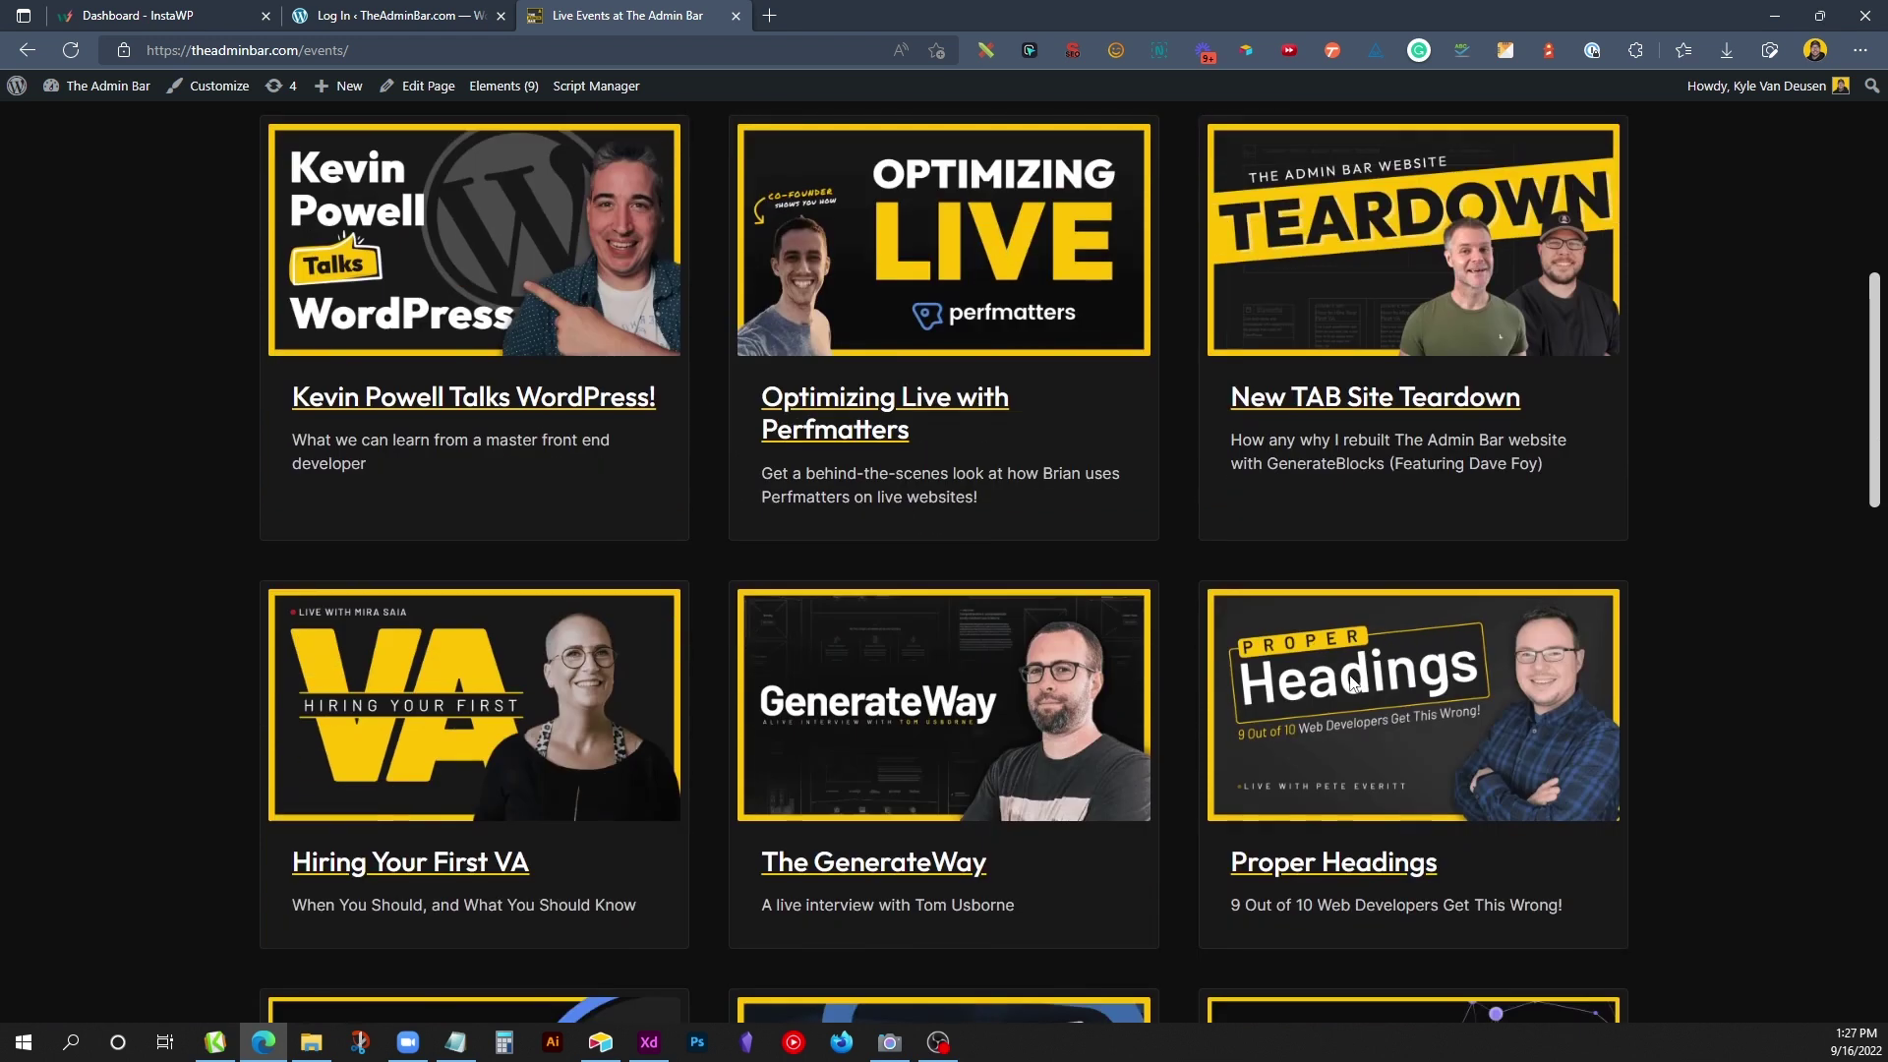
{"action": "scroll", "coordinate": [1352, 681], "scroll_direction": "down", "scroll_amount": 4}
{"action": "scroll", "coordinate": [418, 690], "scroll_direction": "up", "scroll_amount": 6}
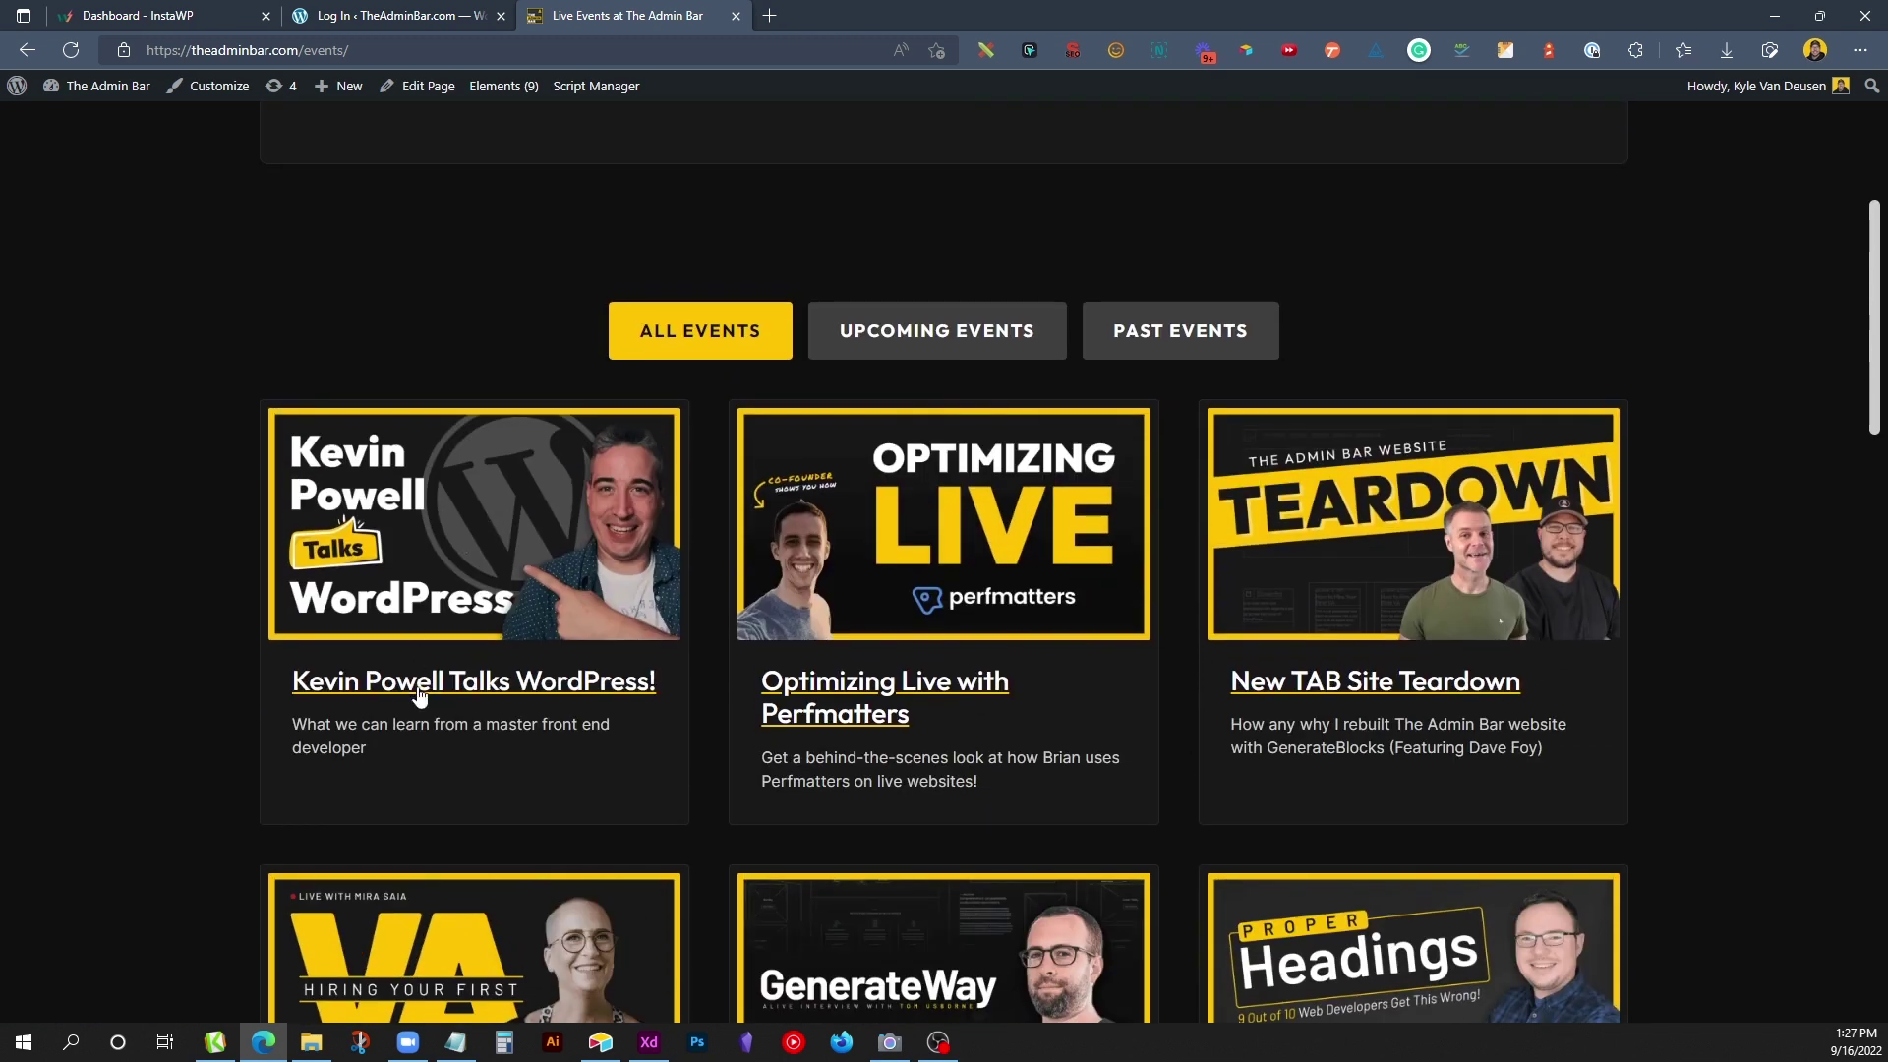
{"action": "scroll", "coordinate": [1298, 615], "scroll_direction": "down", "scroll_amount": 4}
{"action": "scroll", "coordinate": [888, 559], "scroll_direction": "up", "scroll_amount": 4}
Step: Open the first event in the grid and examine its page from the header and video down to the More Events section
{"action": "left_click", "coordinate": [635, 681]}
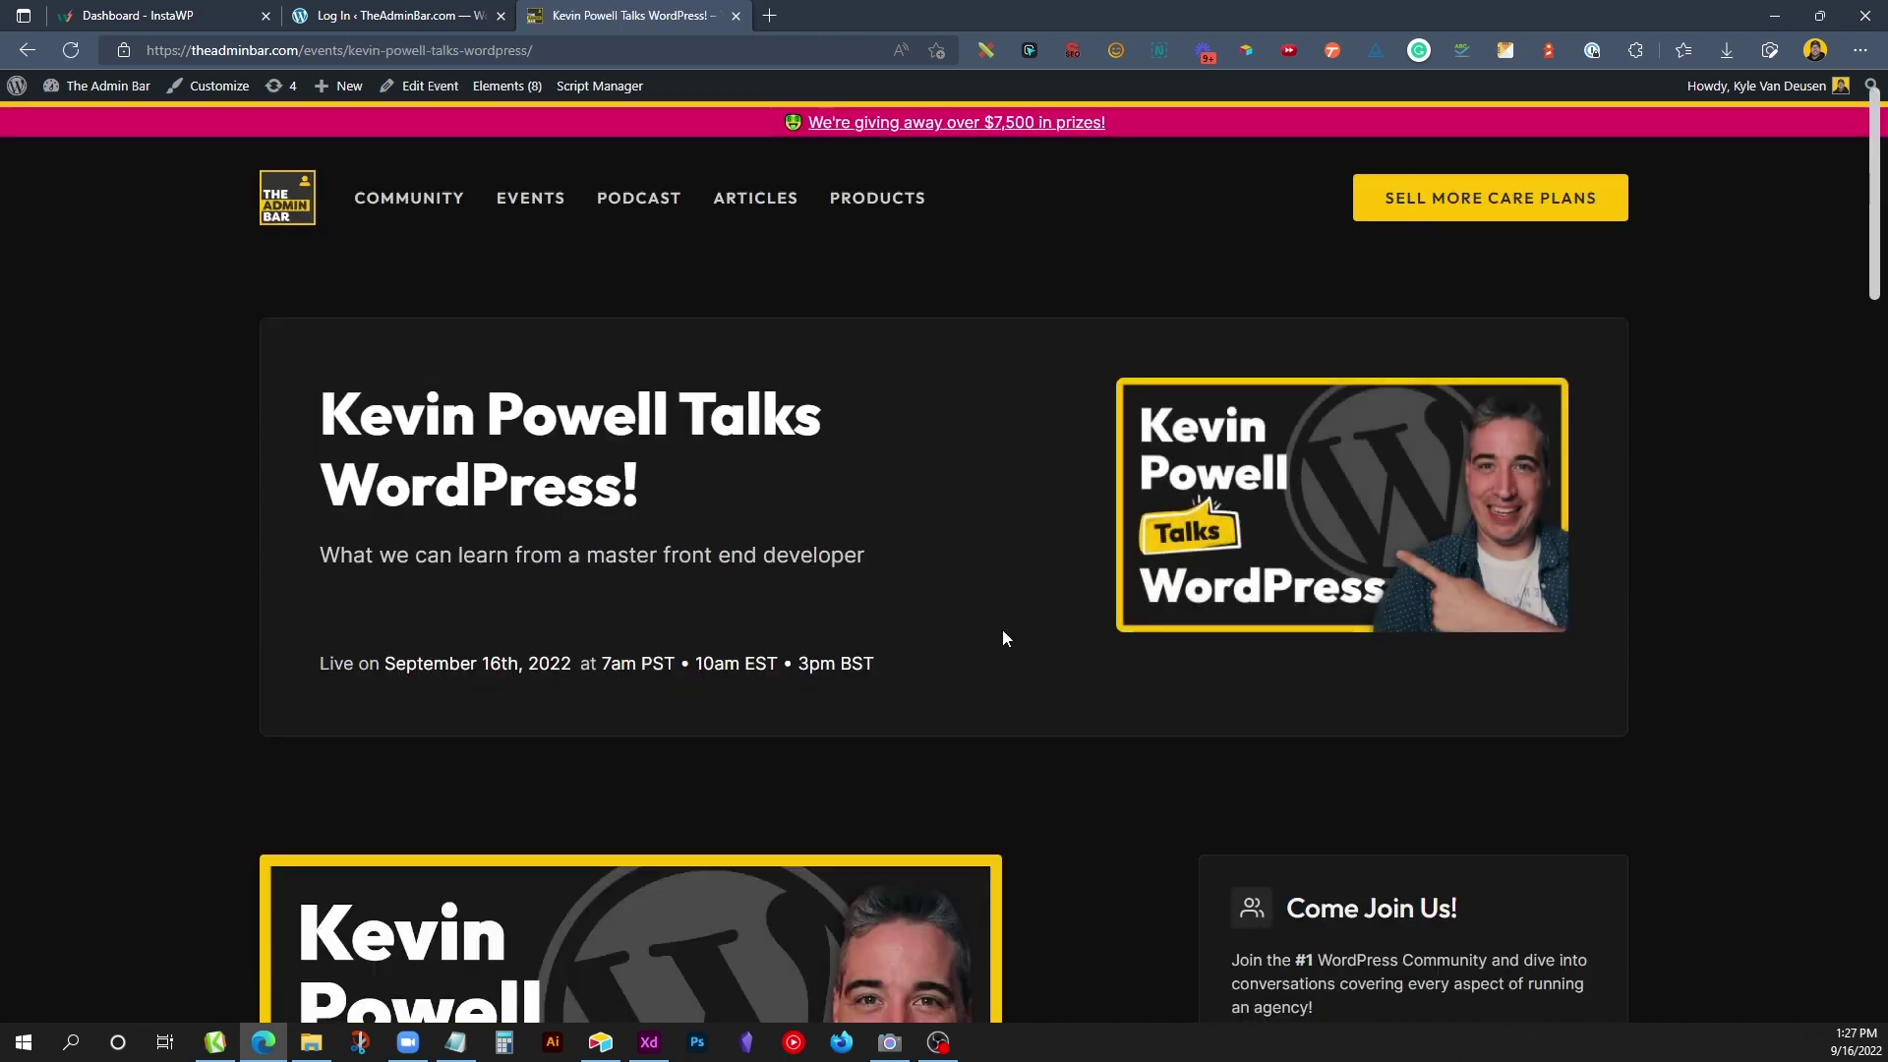
{"action": "scroll", "coordinate": [1001, 637], "scroll_direction": "down", "scroll_amount": 4}
{"action": "scroll", "coordinate": [1003, 640], "scroll_direction": "up", "scroll_amount": 3}
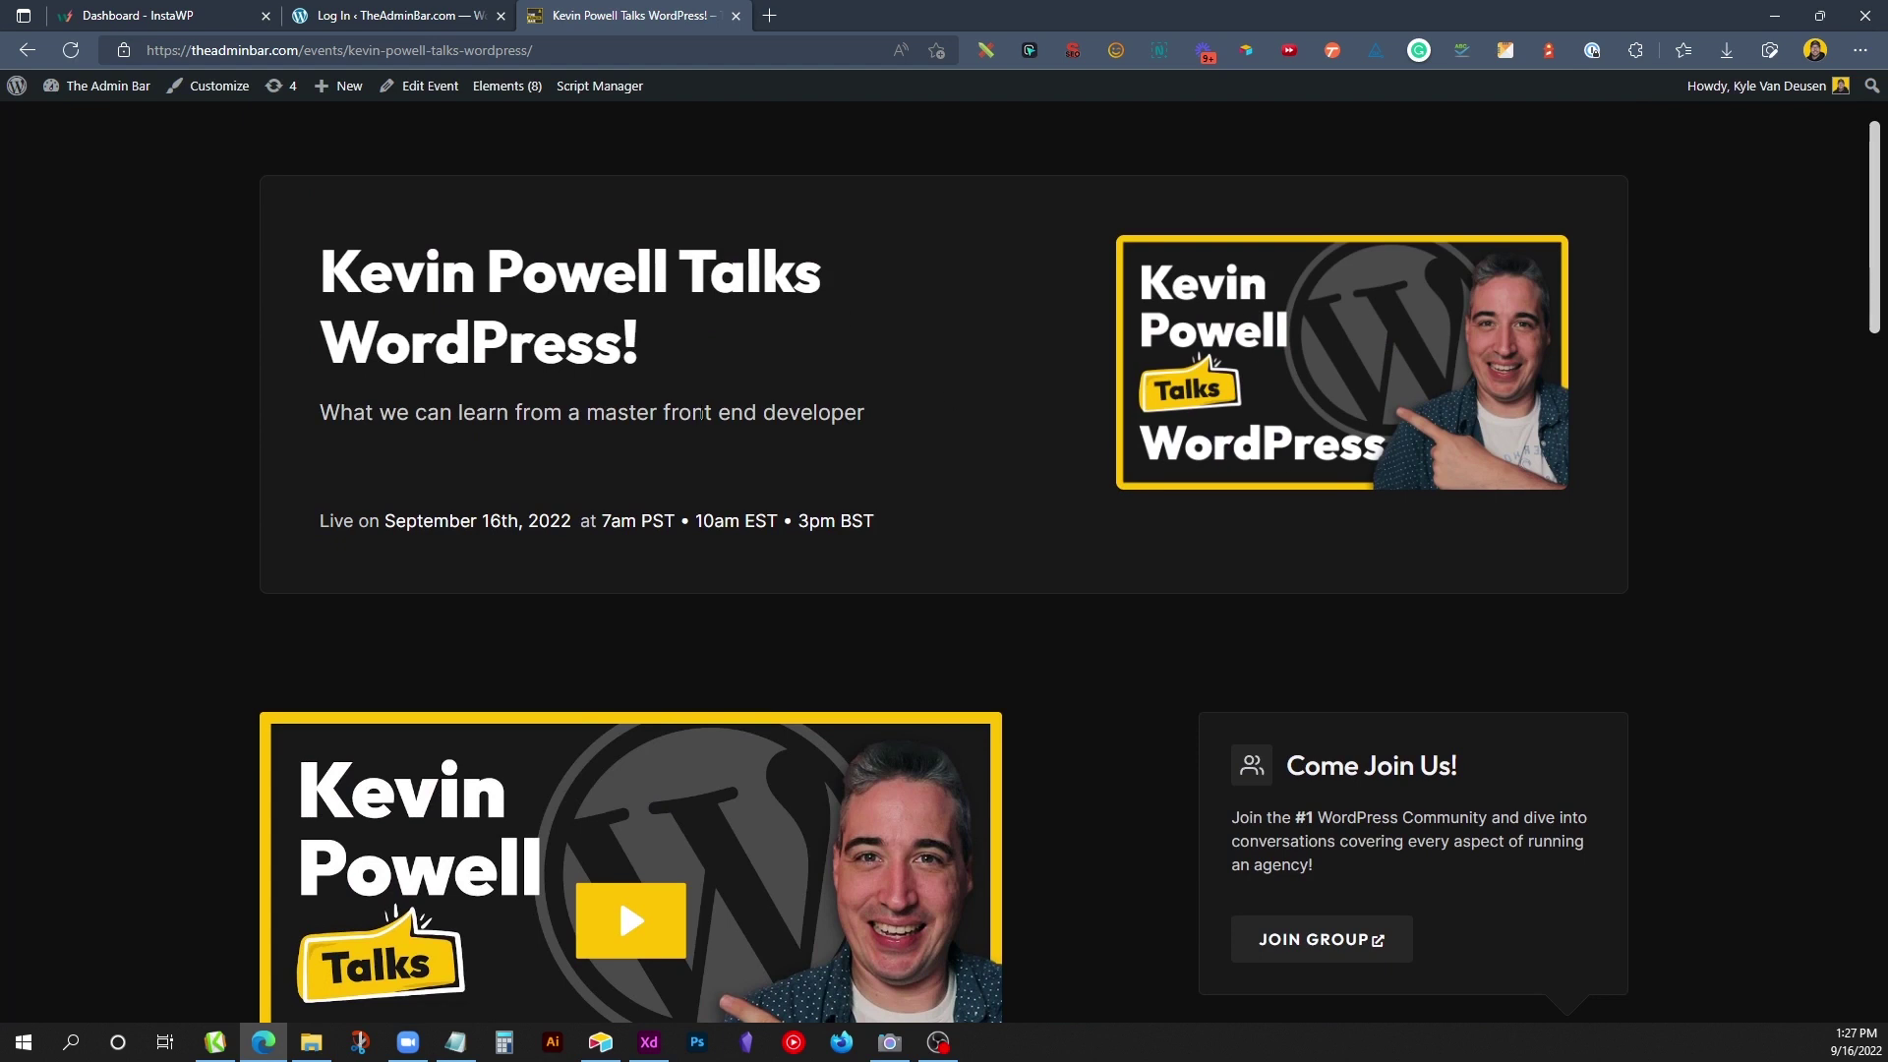
{"action": "scroll", "coordinate": [777, 615], "scroll_direction": "down", "scroll_amount": 3}
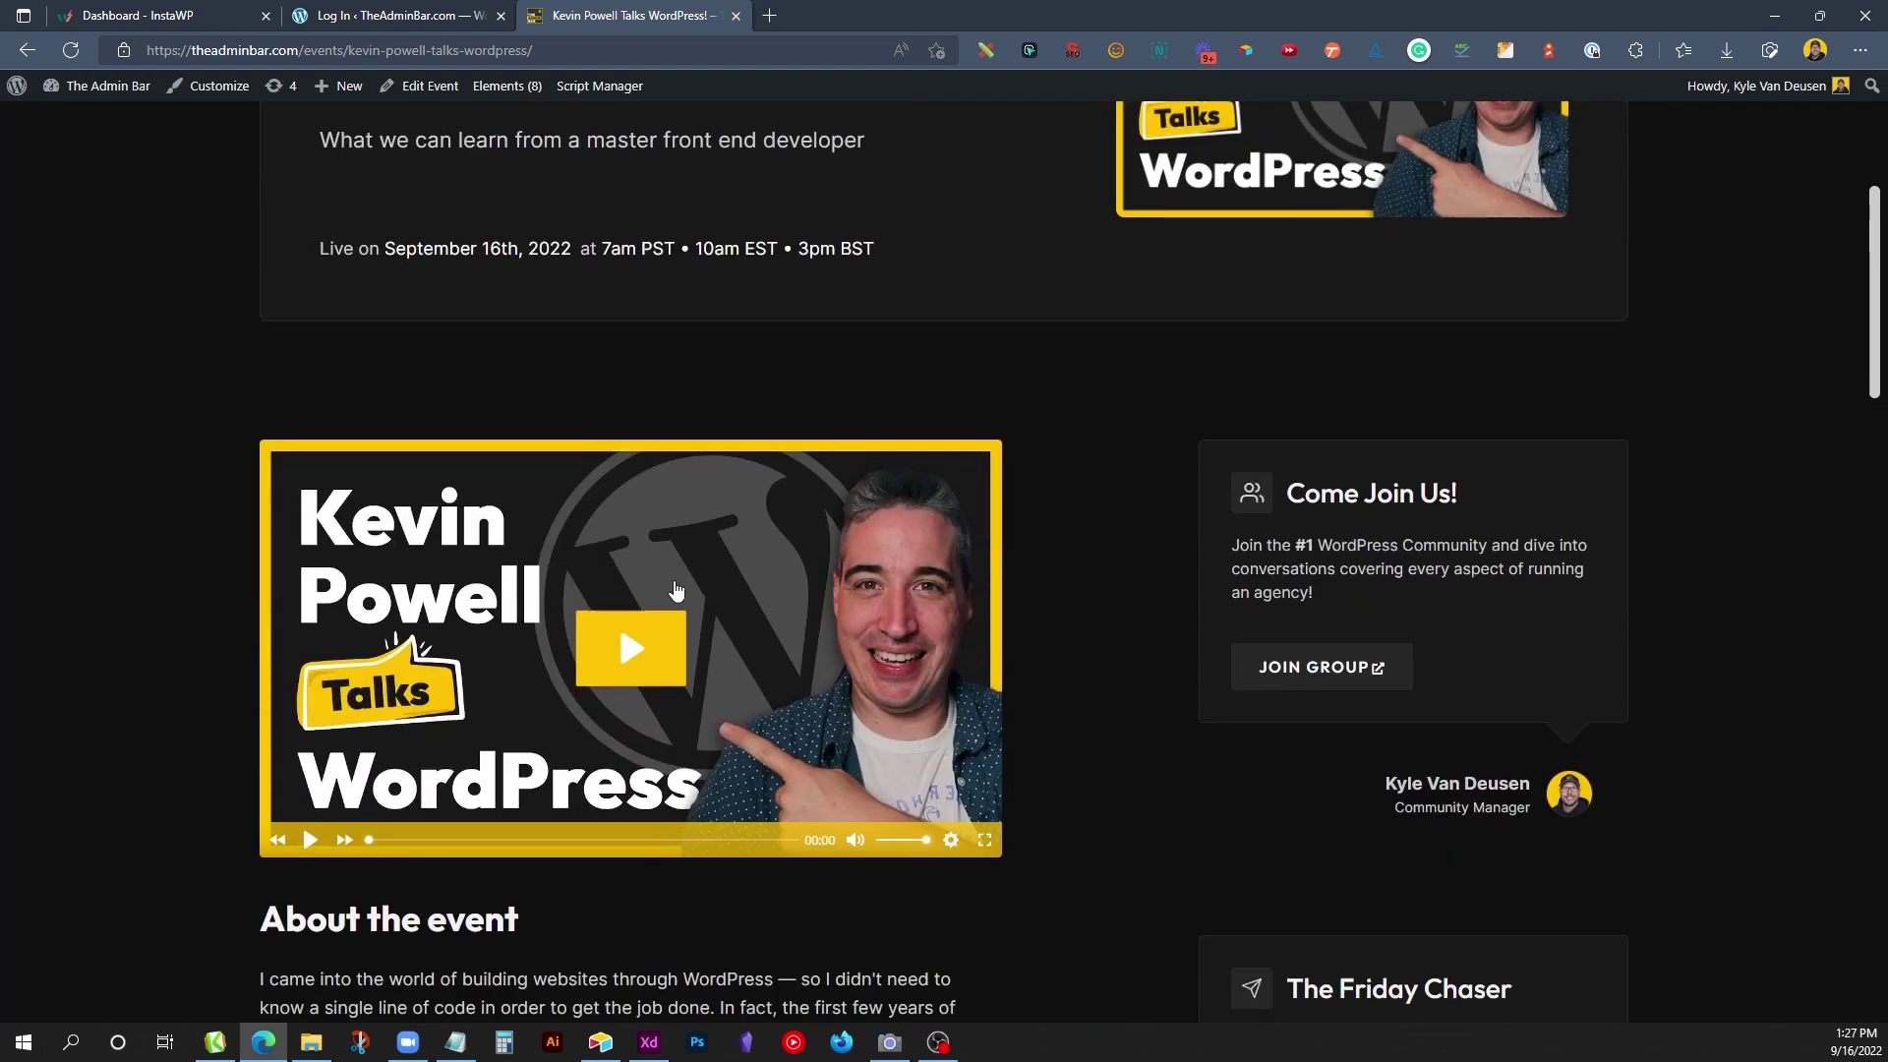
{"action": "scroll", "coordinate": [779, 616], "scroll_direction": "down", "scroll_amount": 13}
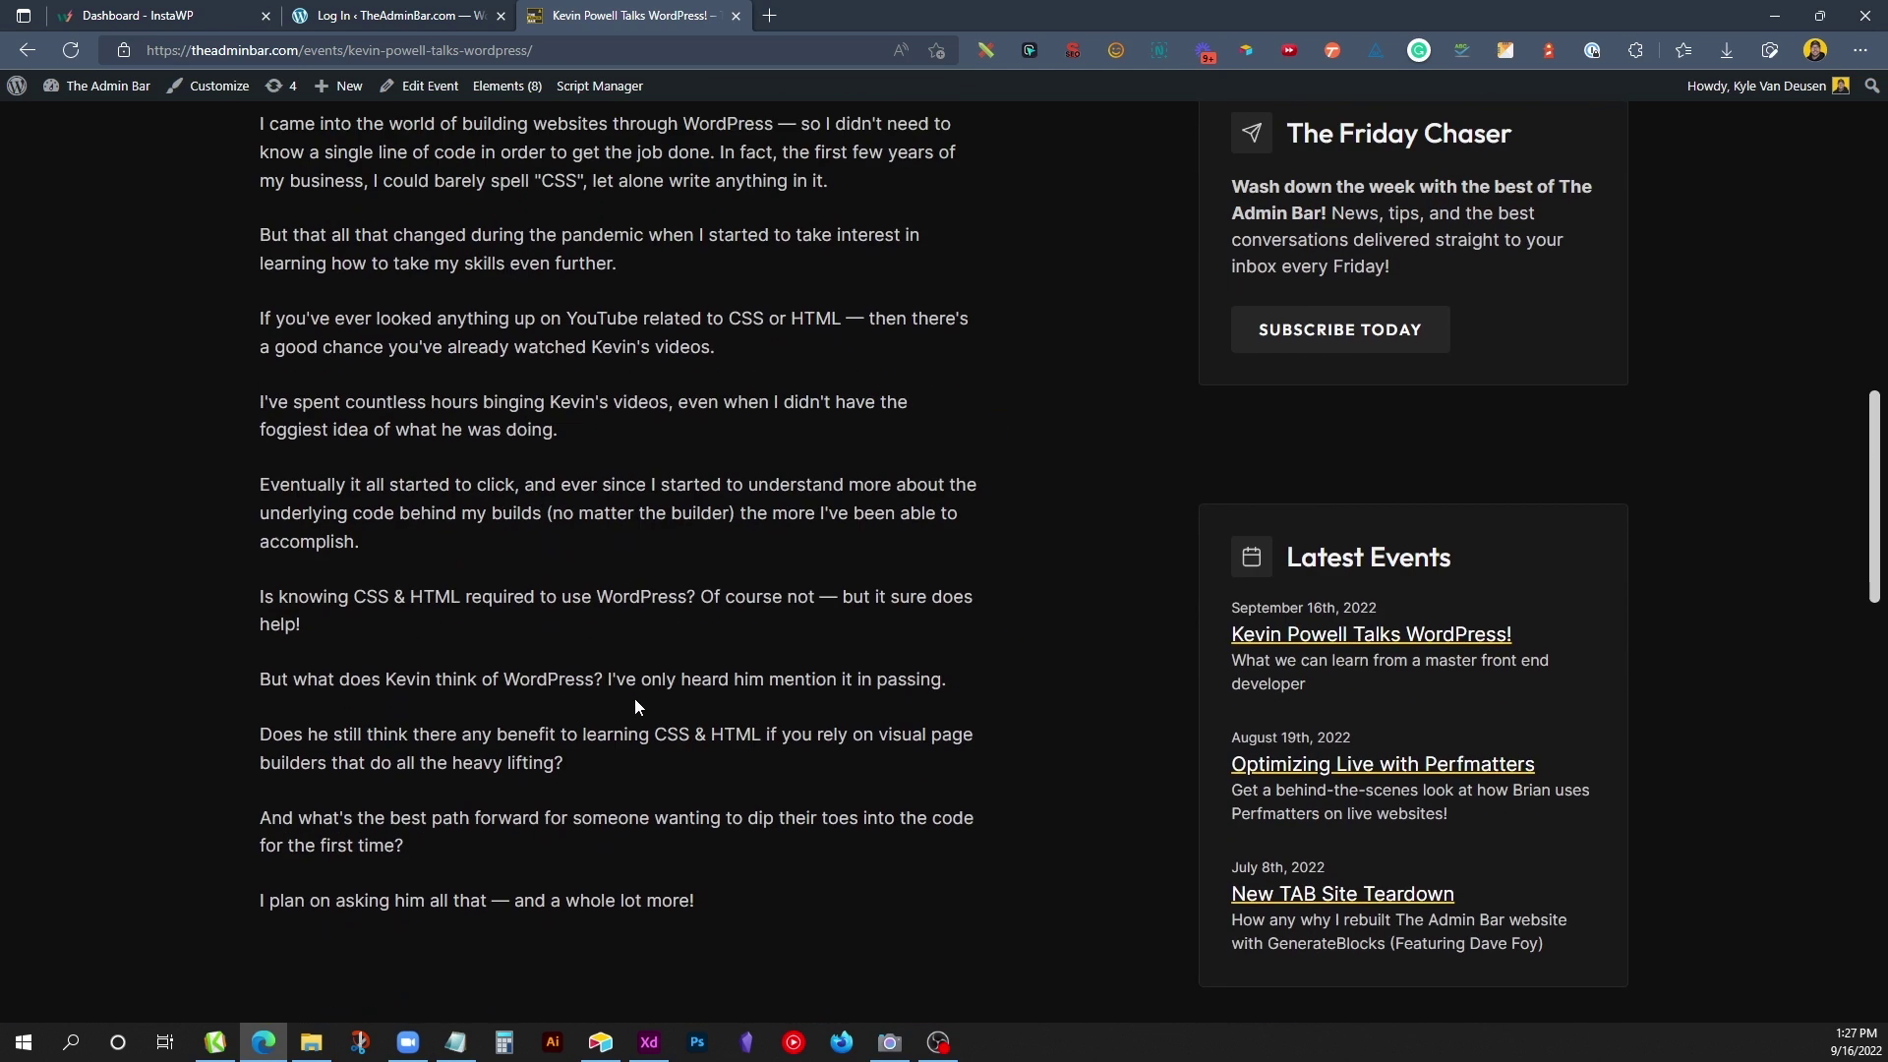
{"action": "scroll", "coordinate": [696, 631], "scroll_direction": "down", "scroll_amount": 4}
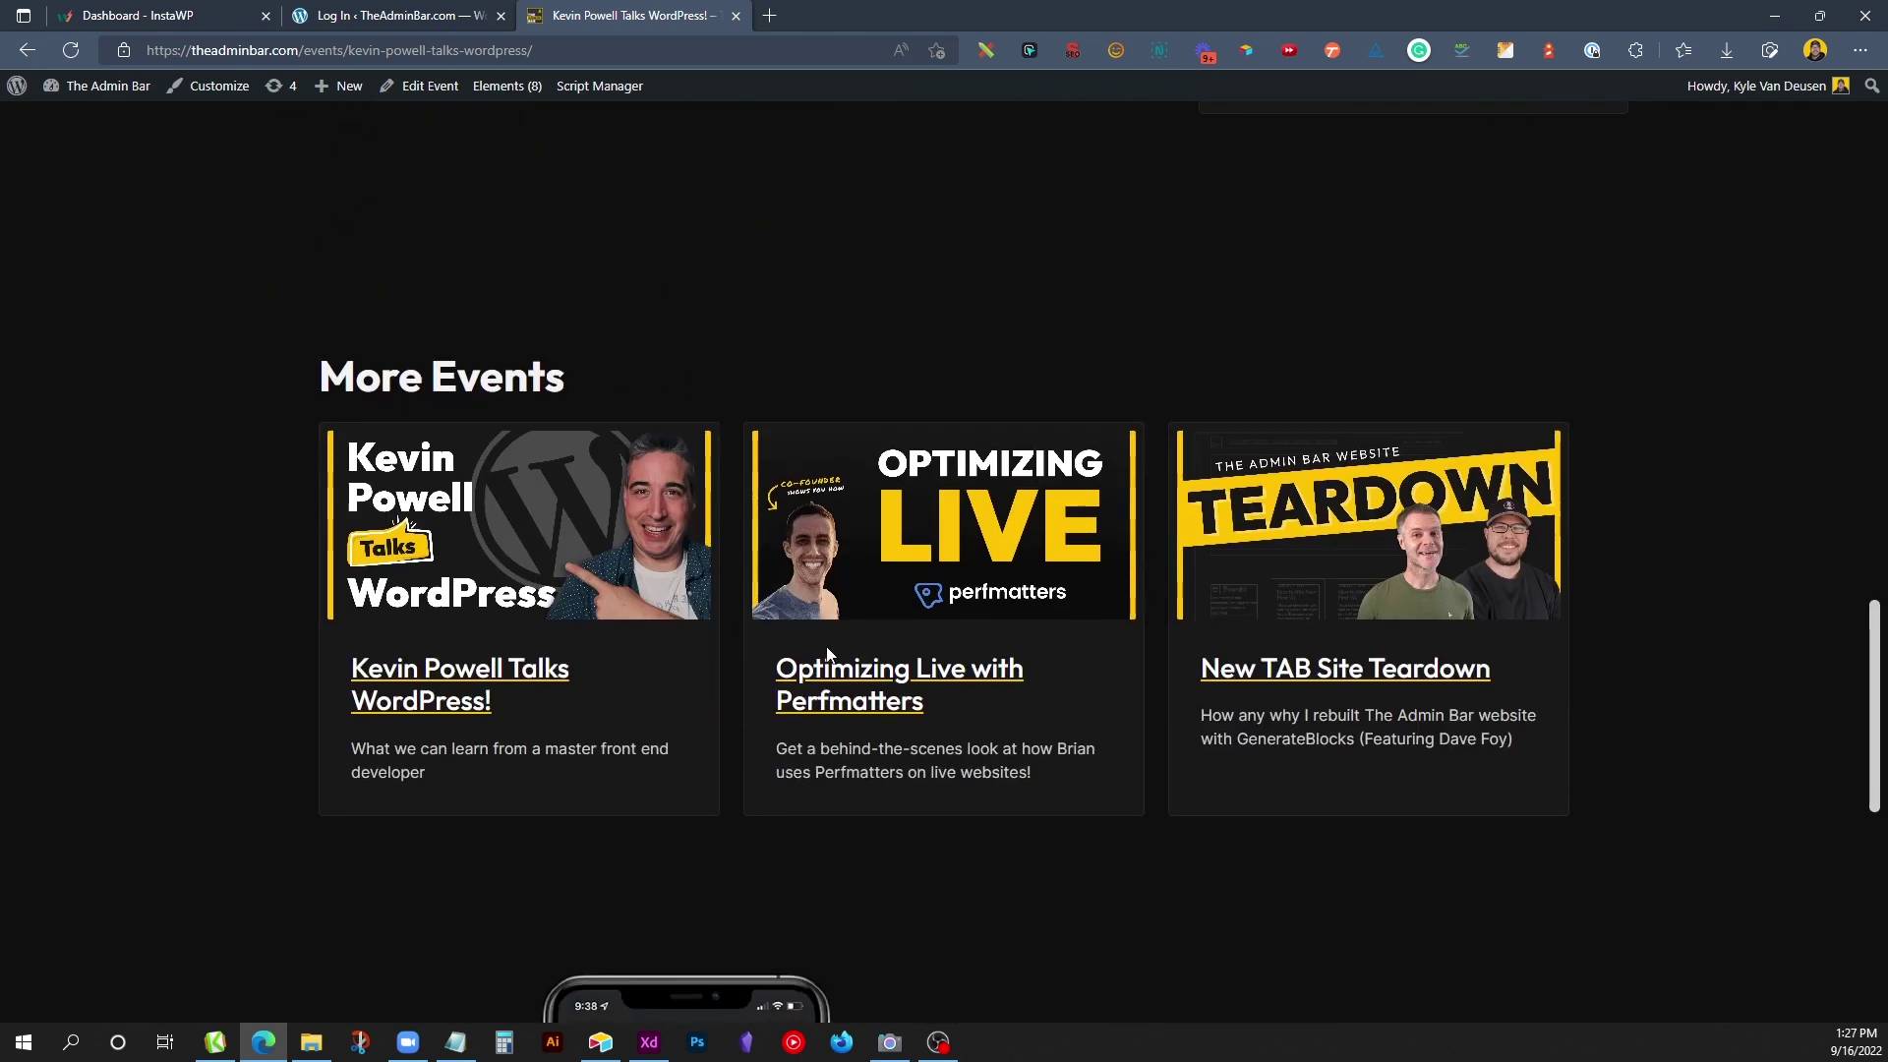
Step: Open the "Optimizing Live with Perfmatters" event from More Events and examine its layout
{"action": "left_click", "coordinate": [856, 699]}
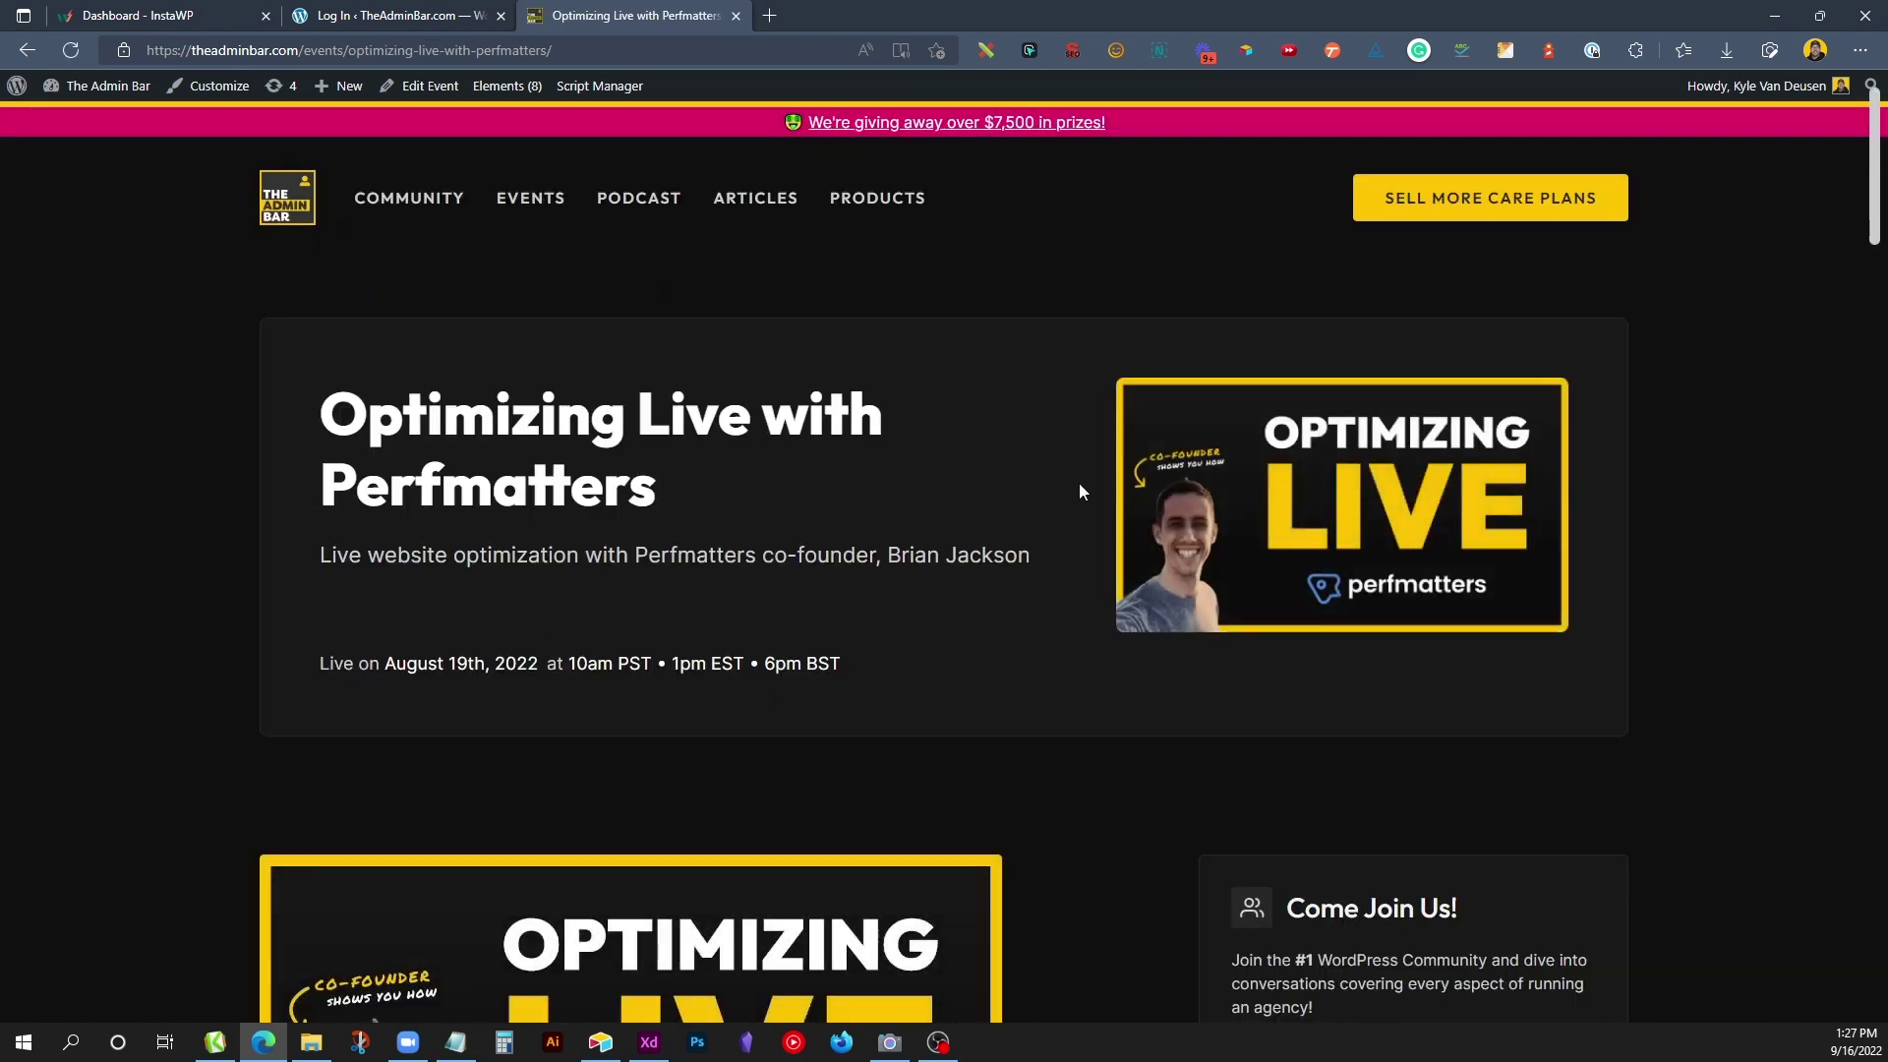
{"action": "scroll", "coordinate": [1083, 711], "scroll_direction": "down", "scroll_amount": 4}
{"action": "scroll", "coordinate": [1082, 711], "scroll_direction": "up", "scroll_amount": 4}
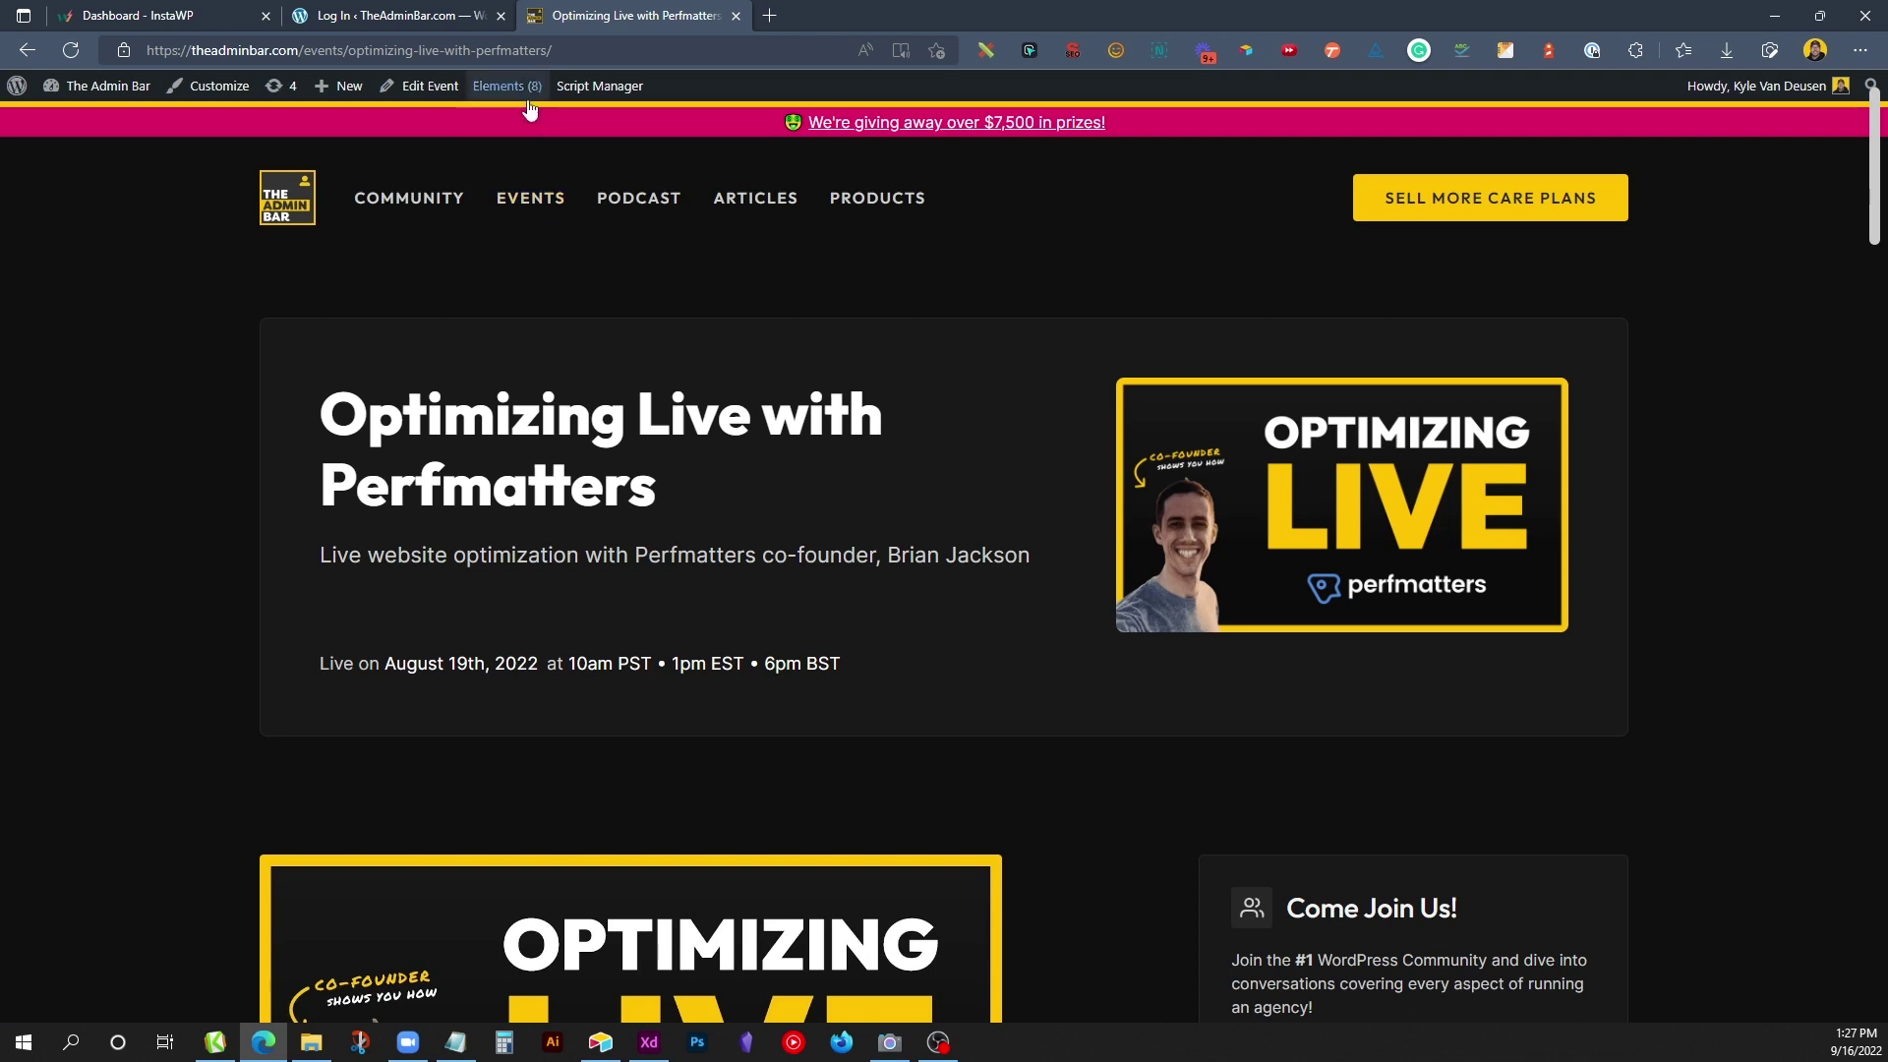
Step: In the "Block: Event Post Template (Past)" element, set the Hello World headline's text color to the yellow var(--brand) and update the element
{"action": "mouse_move", "coordinate": [507, 86]}
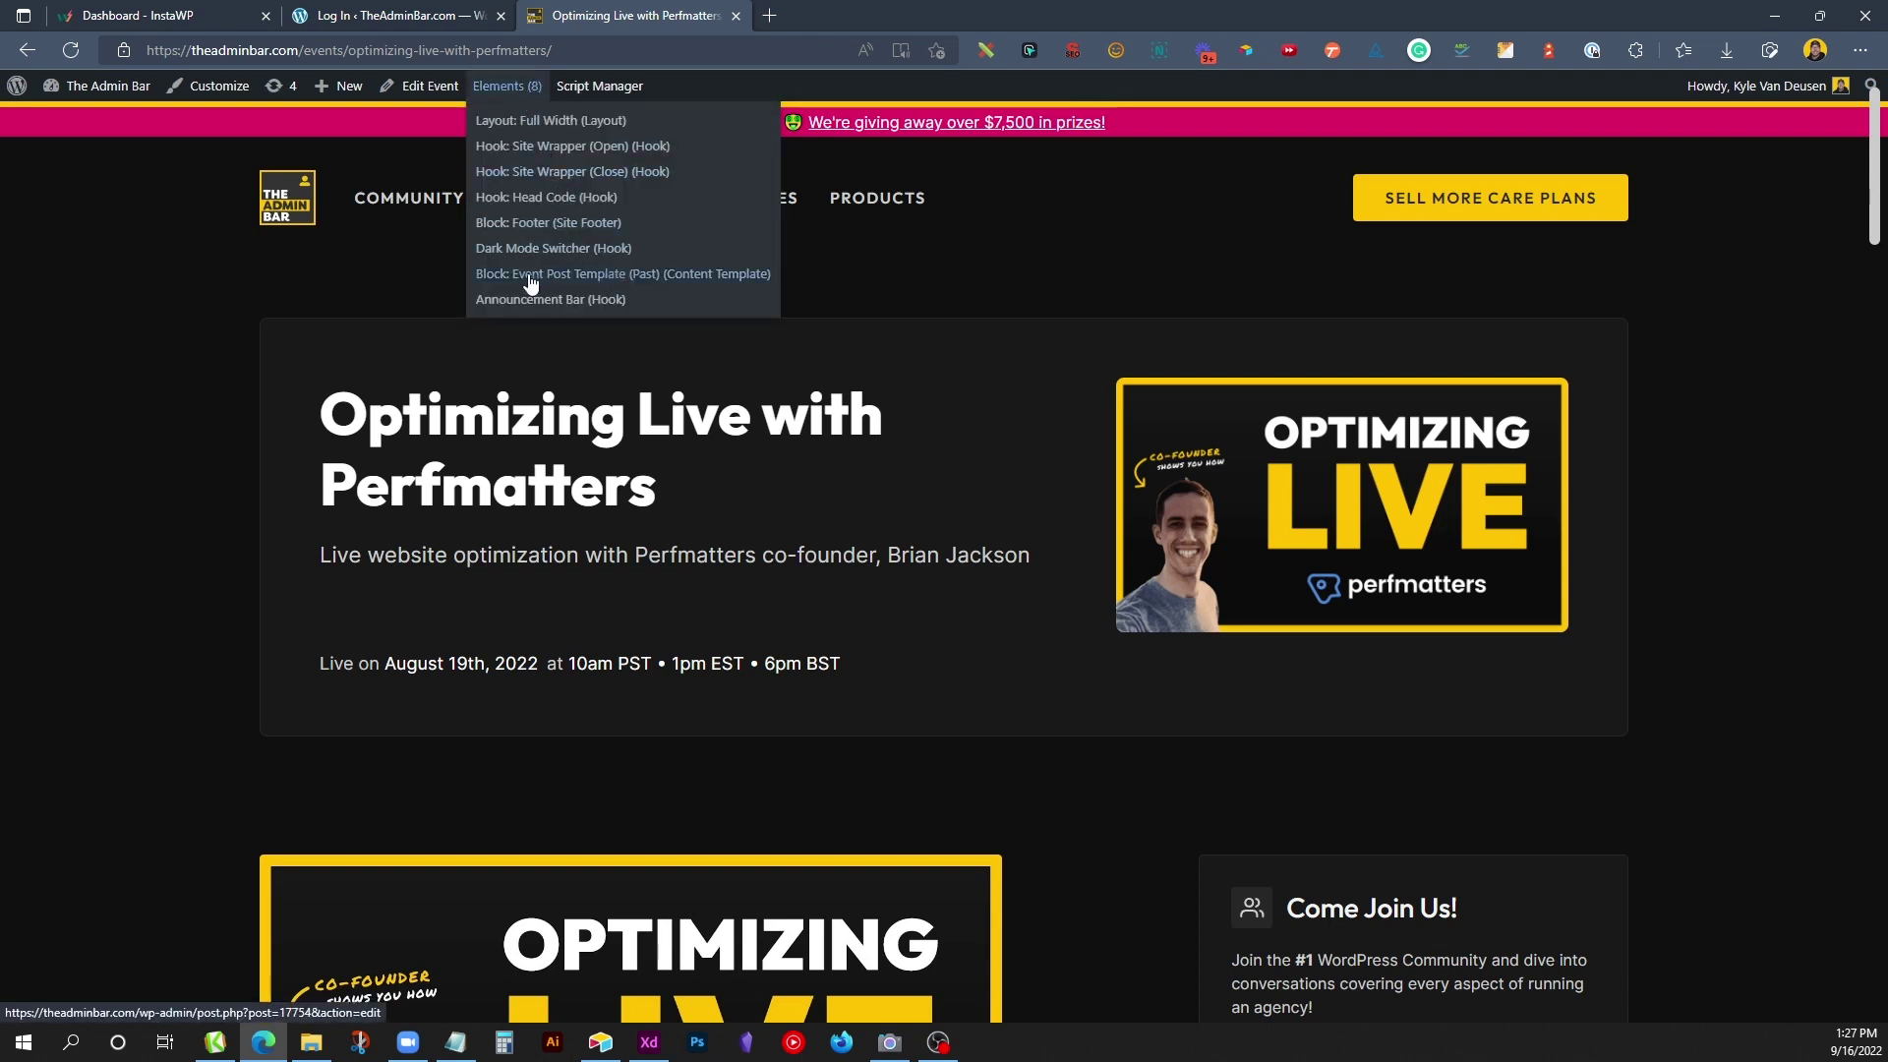
{"action": "left_click", "coordinate": [580, 281]}
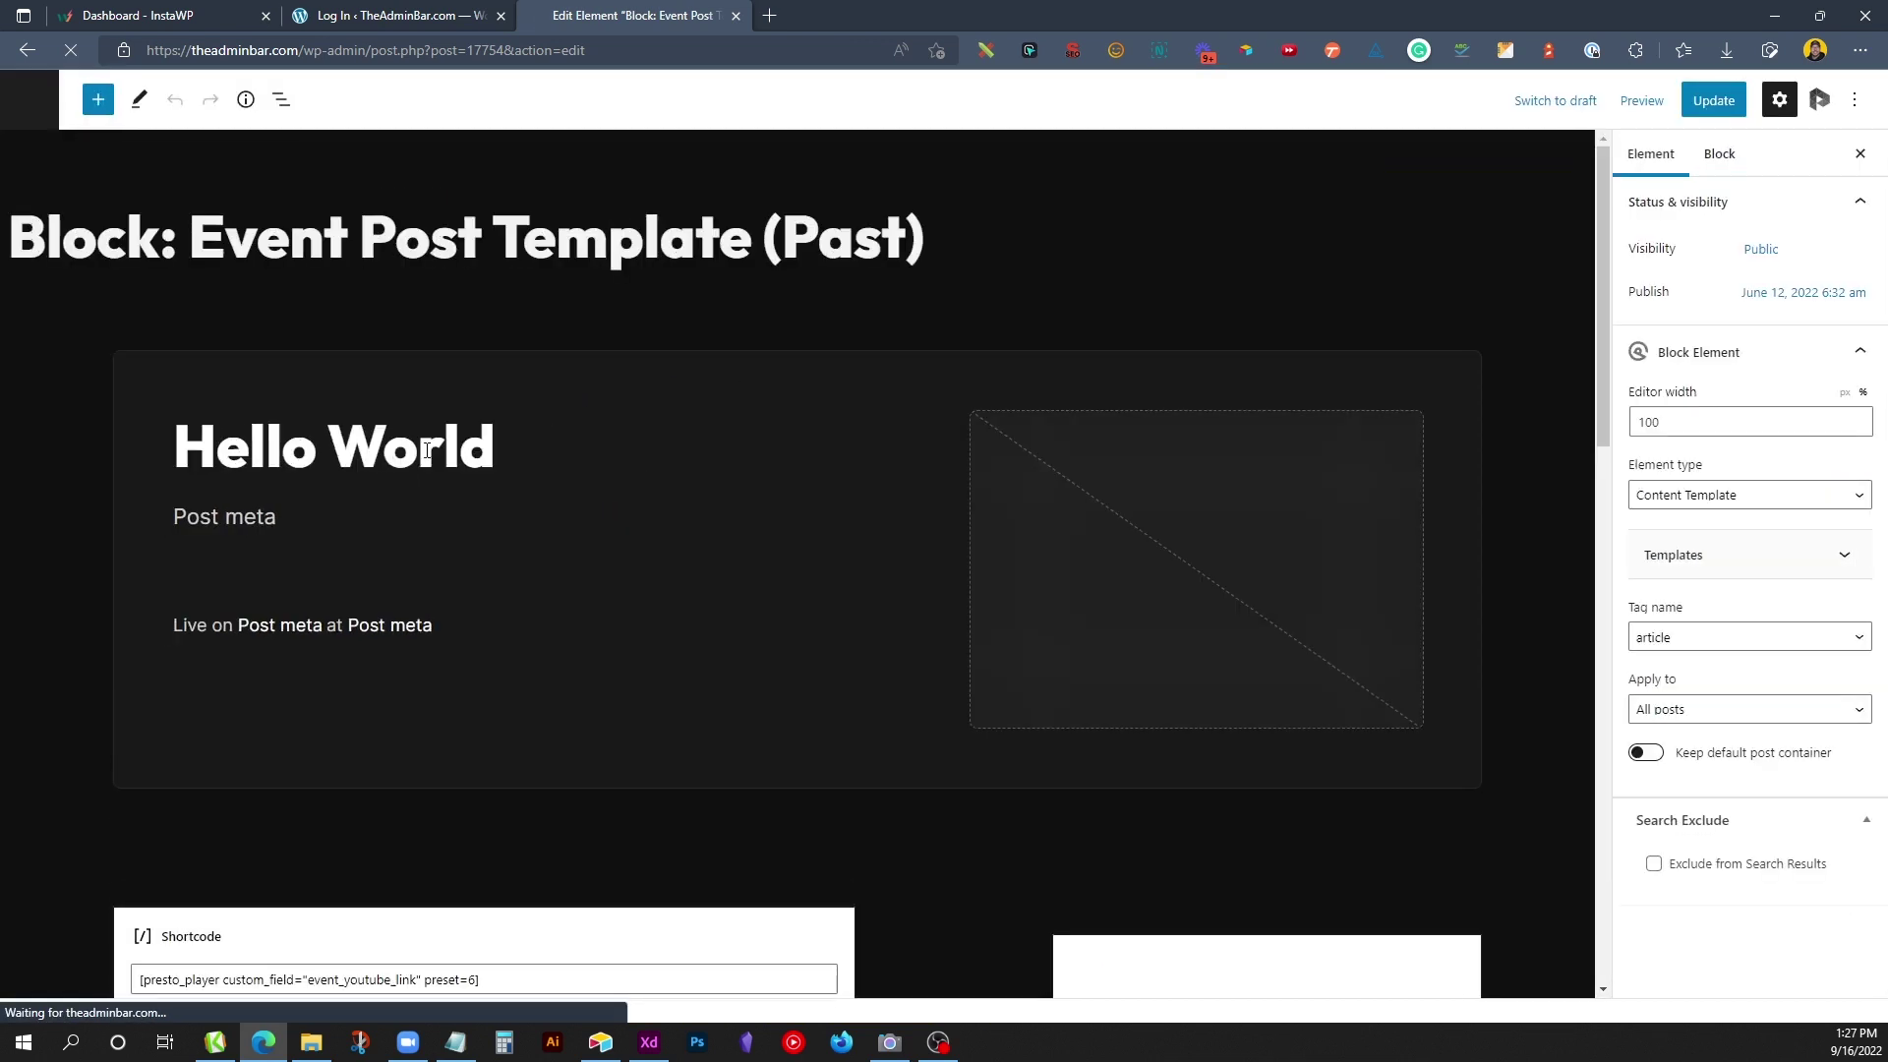
{"action": "left_click", "coordinate": [409, 447]}
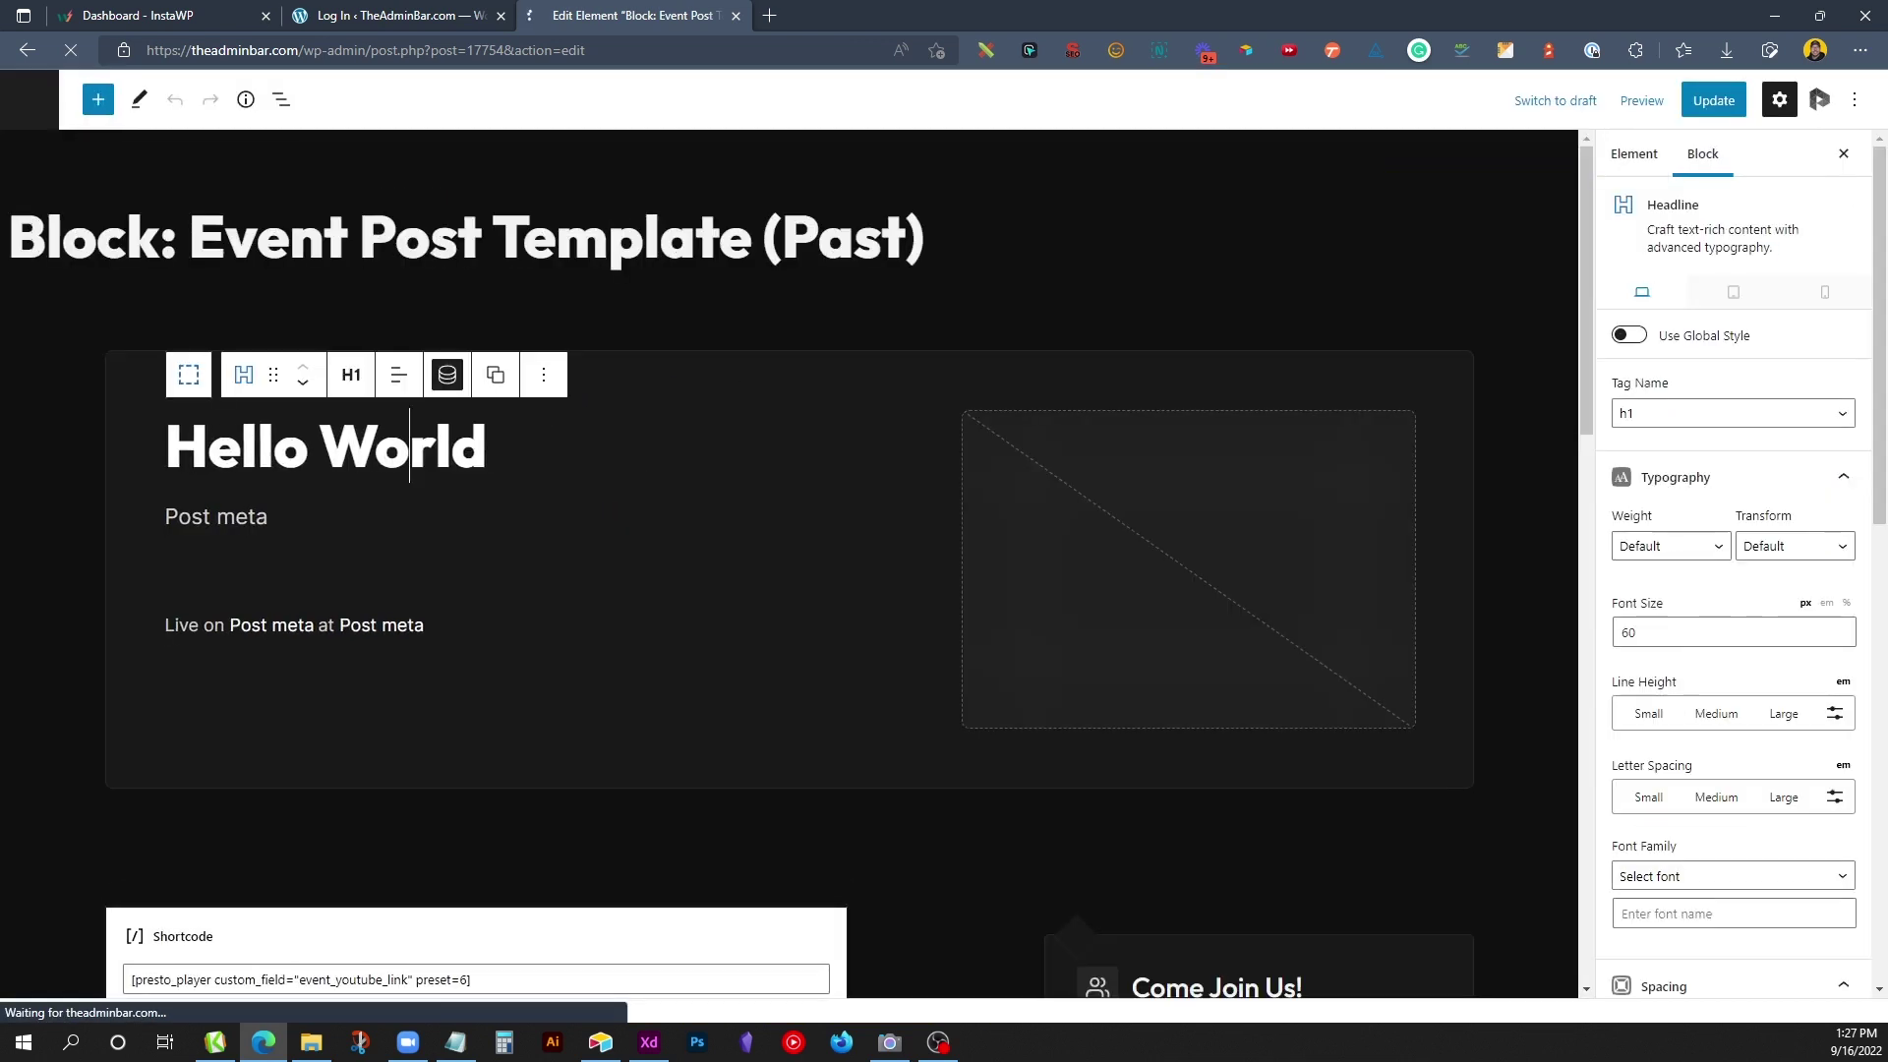
{"action": "scroll", "coordinate": [1741, 744], "scroll_direction": "down", "scroll_amount": 4}
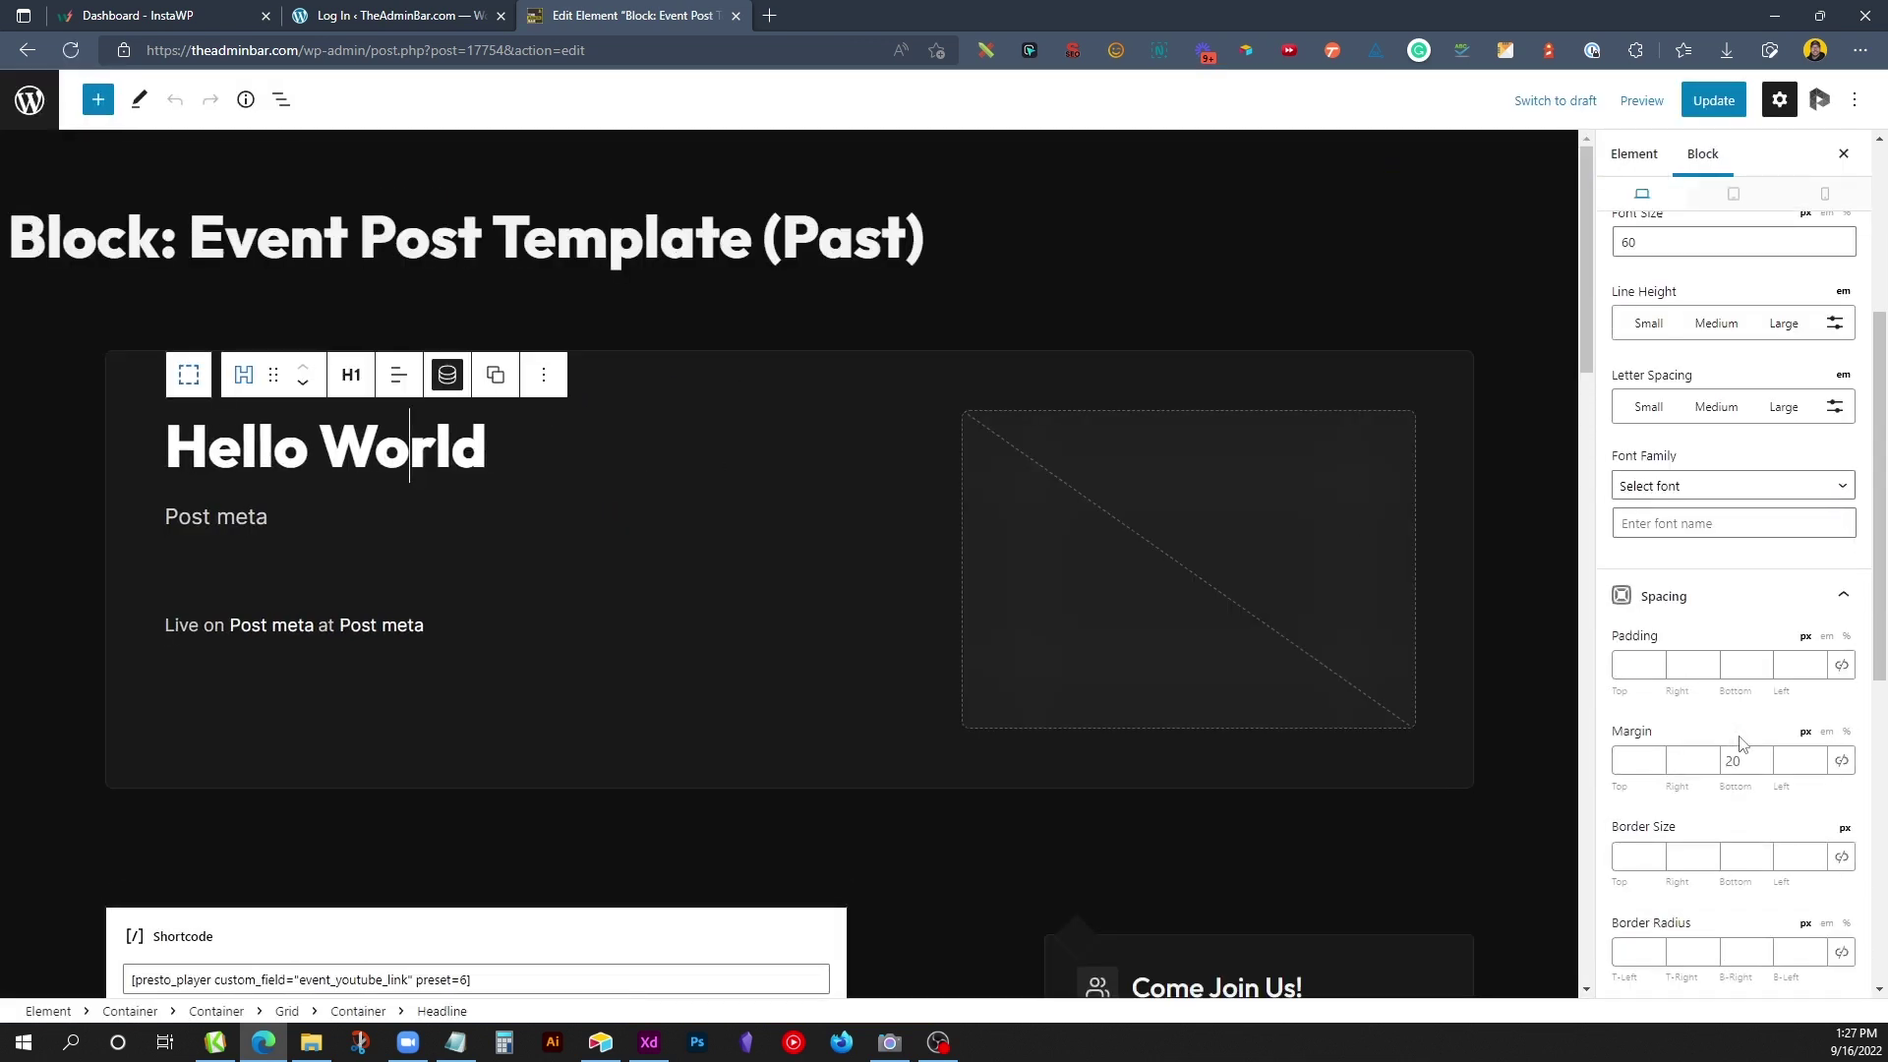
{"action": "scroll", "coordinate": [1741, 745], "scroll_direction": "down", "scroll_amount": 5}
{"action": "left_click", "coordinate": [1839, 658]}
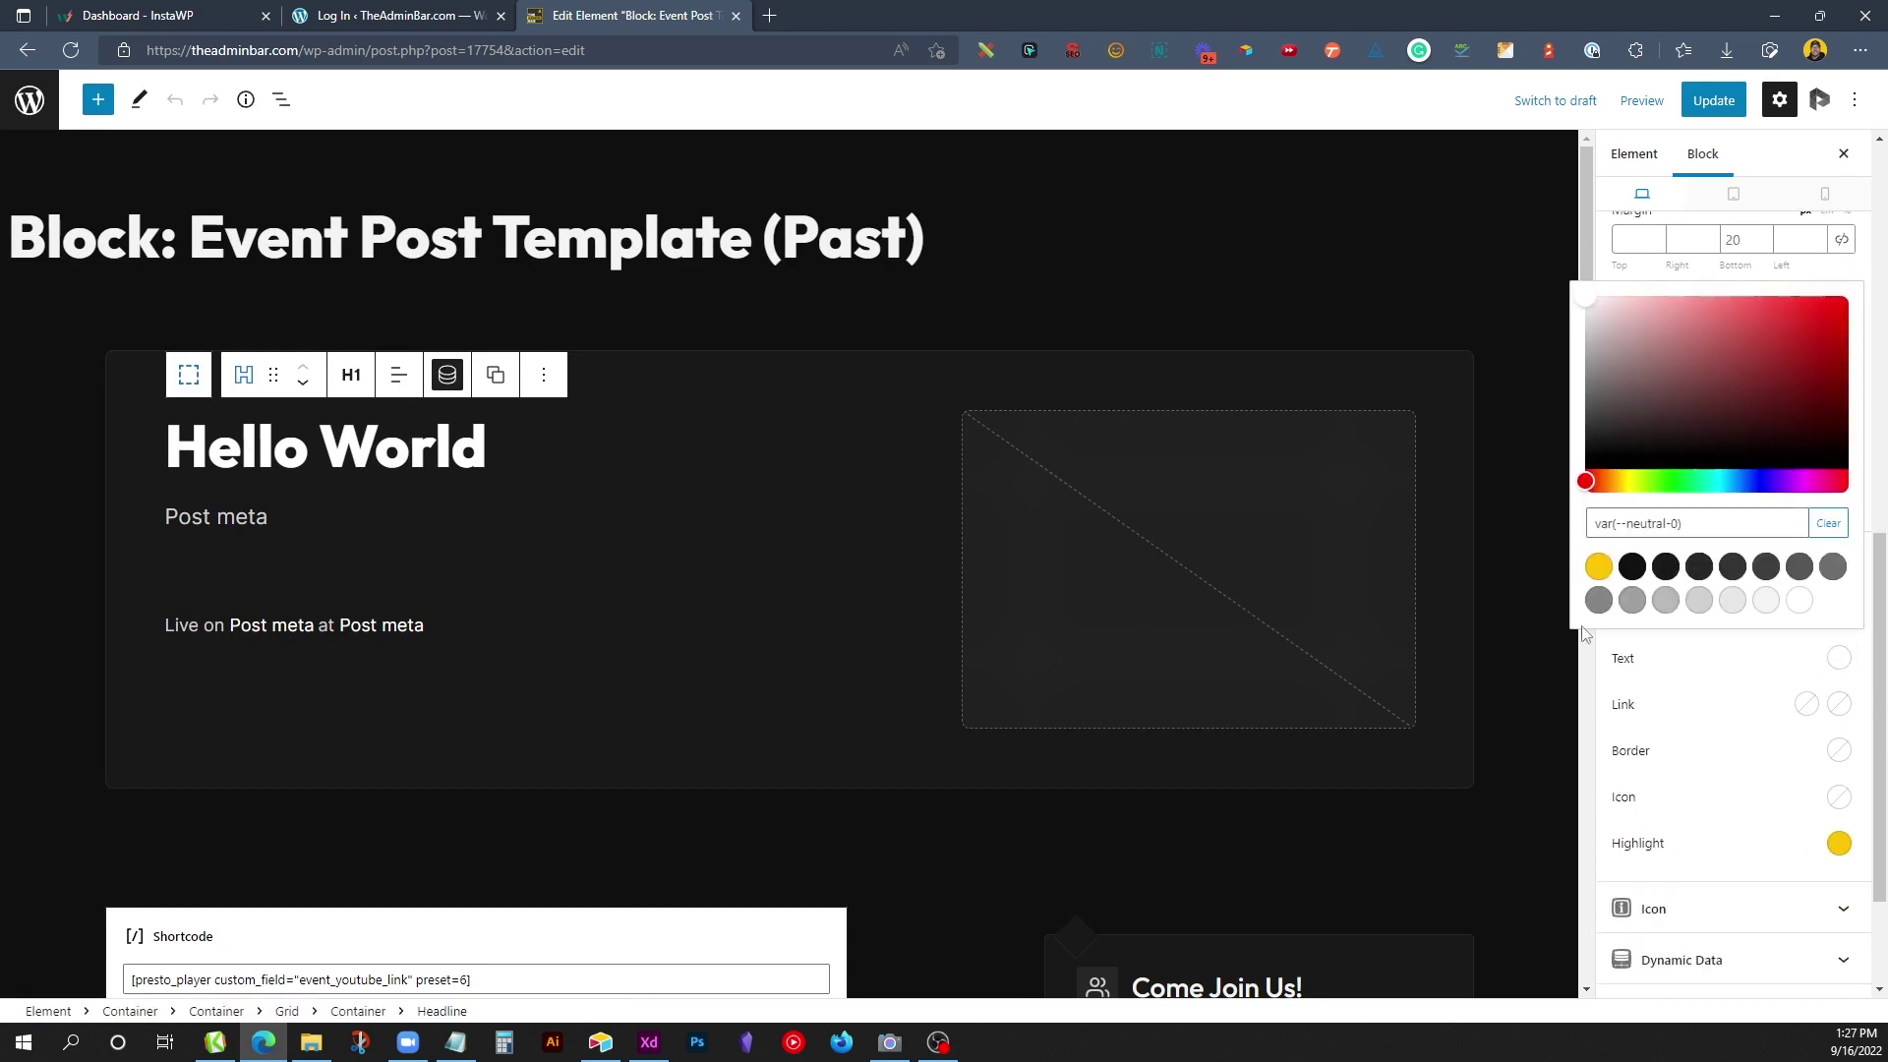
{"action": "left_click", "coordinate": [1599, 566]}
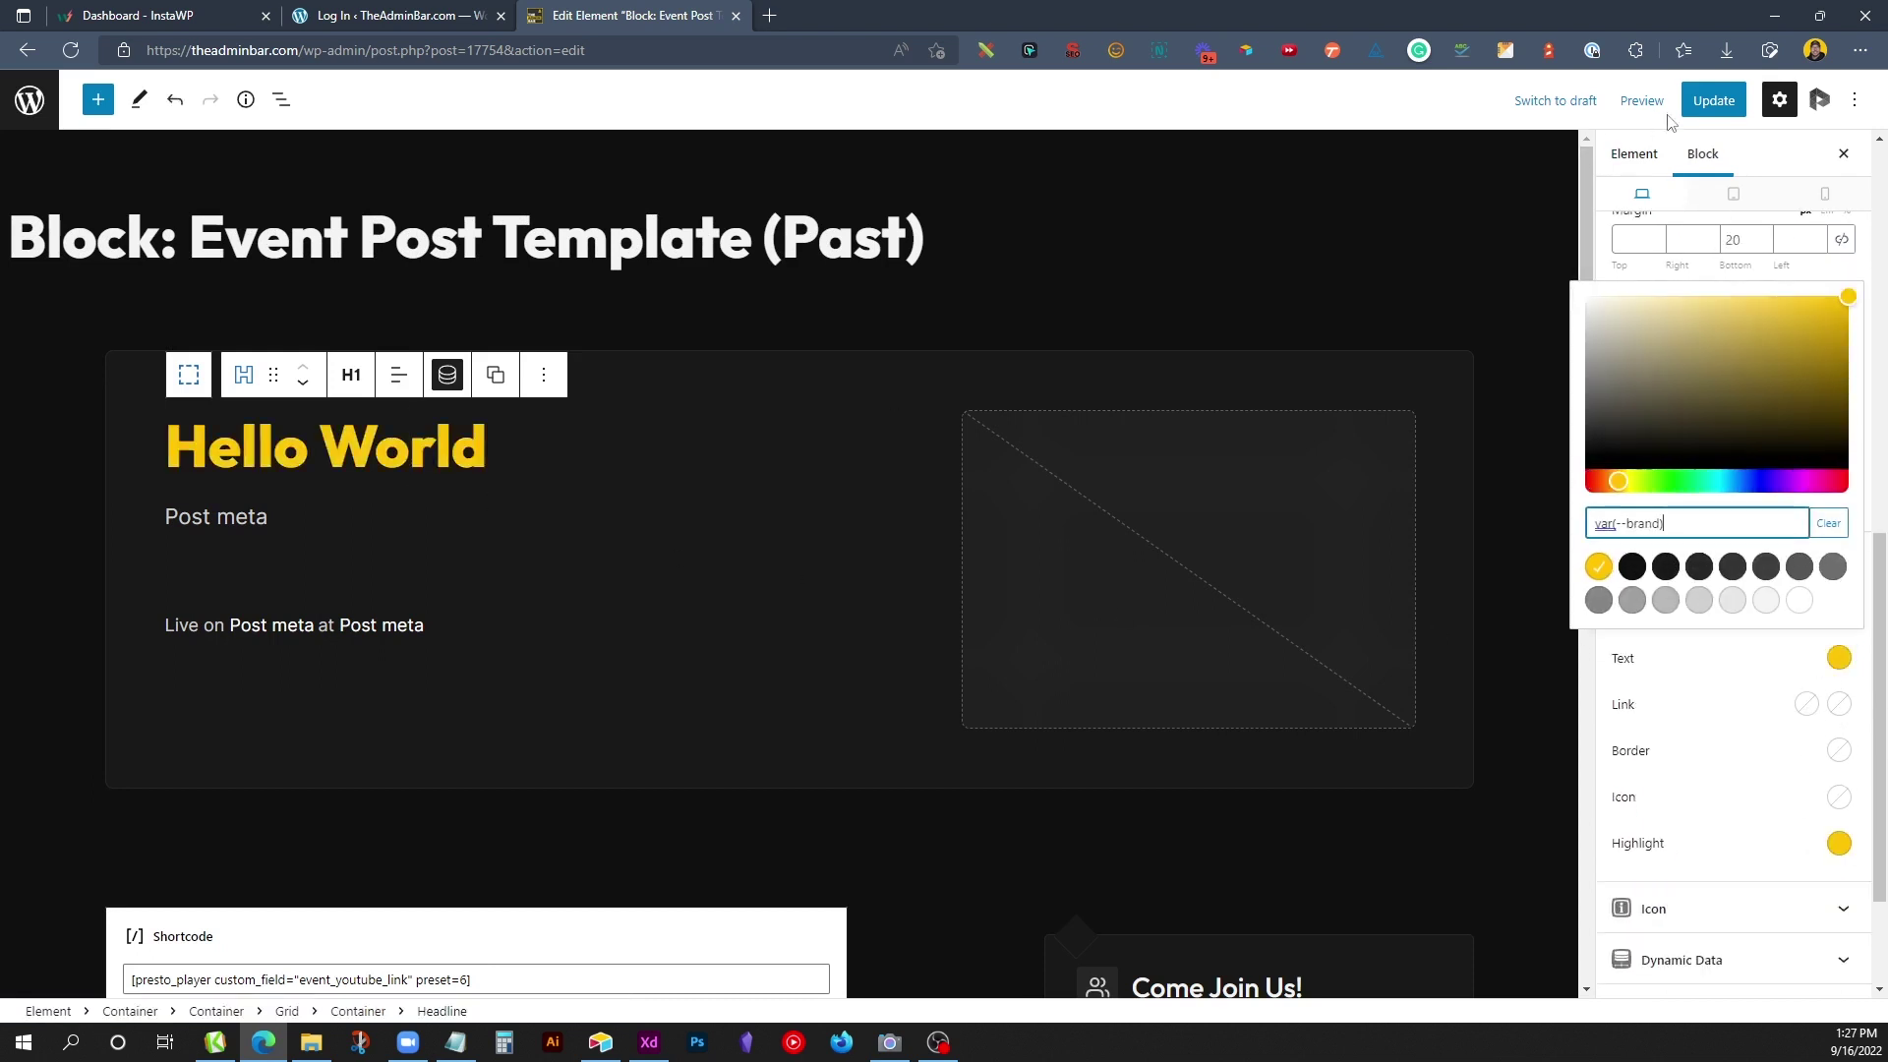
{"action": "left_click", "coordinate": [1713, 100]}
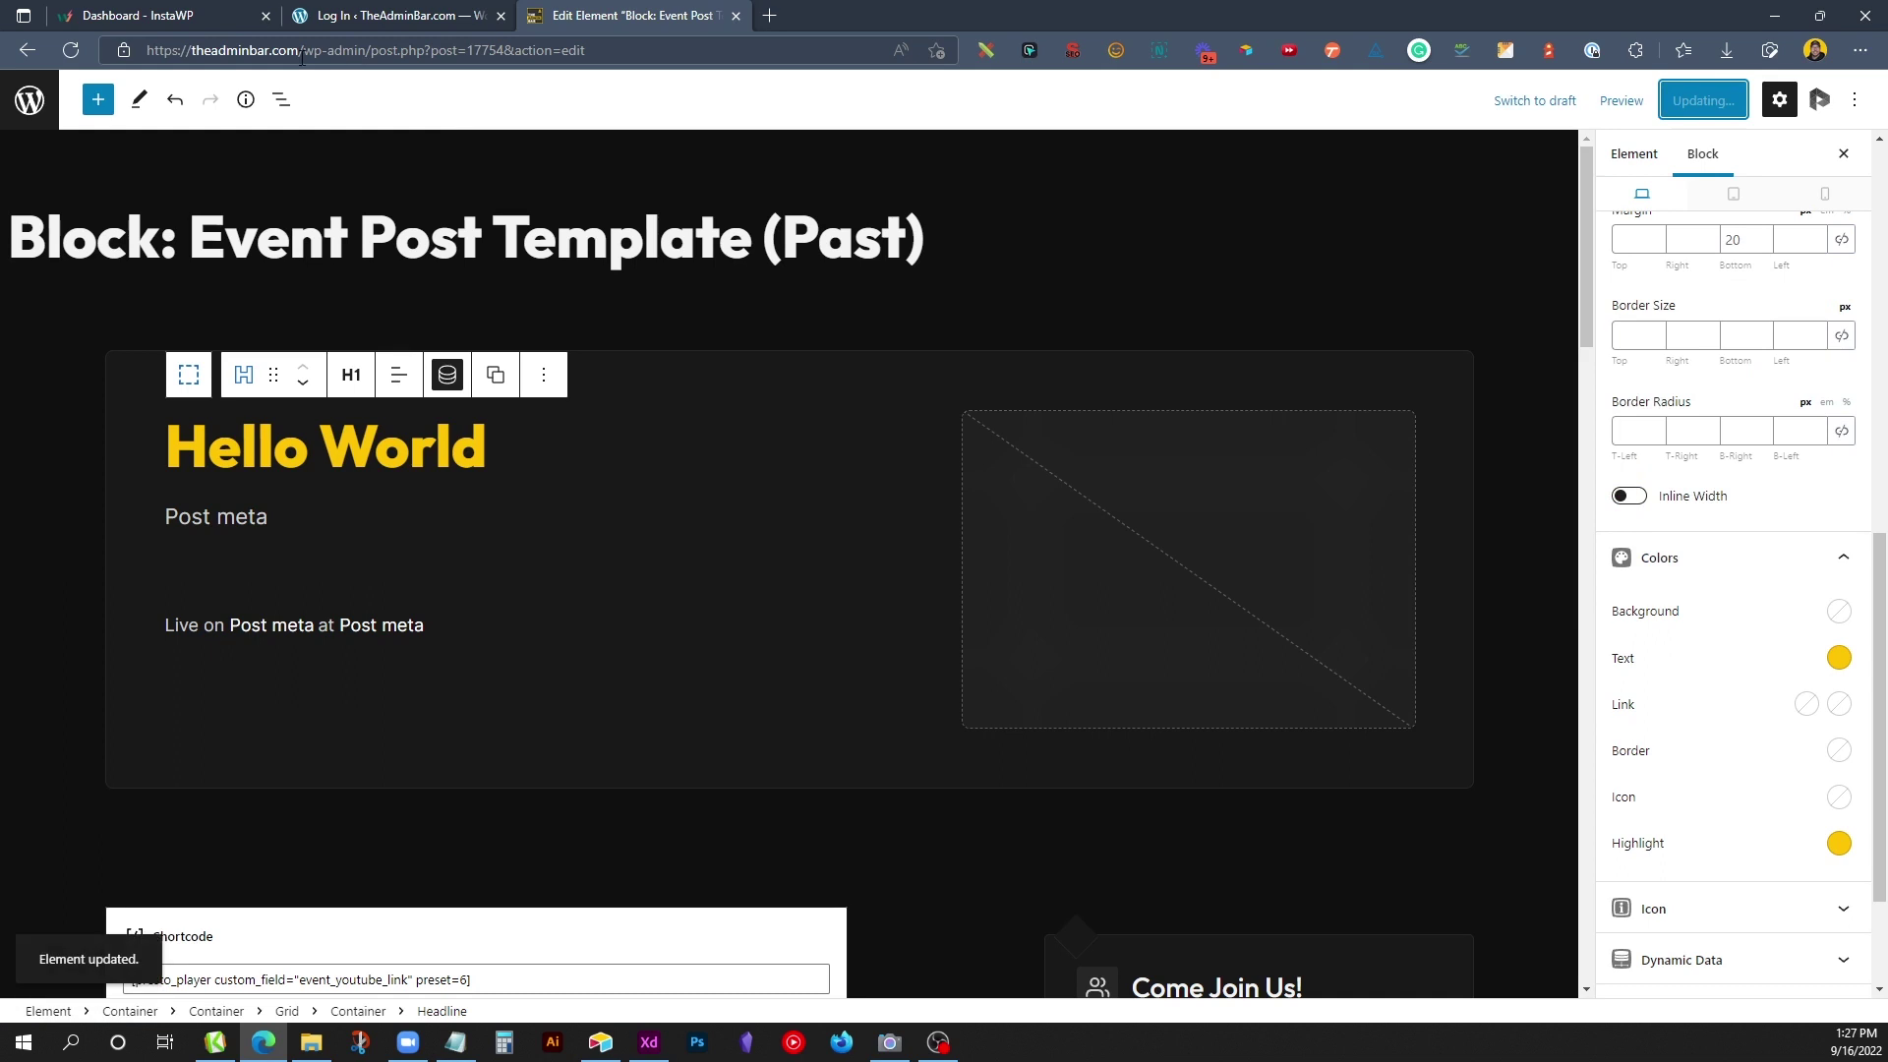
Step: Go to the site's /events page and open "The GenerateWay" event to check its title color
{"action": "left_click_drag", "start_coordinate": [302, 57], "coordinate": [1807, 87]}
{"action": "type", "text": "/events"}
{"action": "key", "text": "Return"}
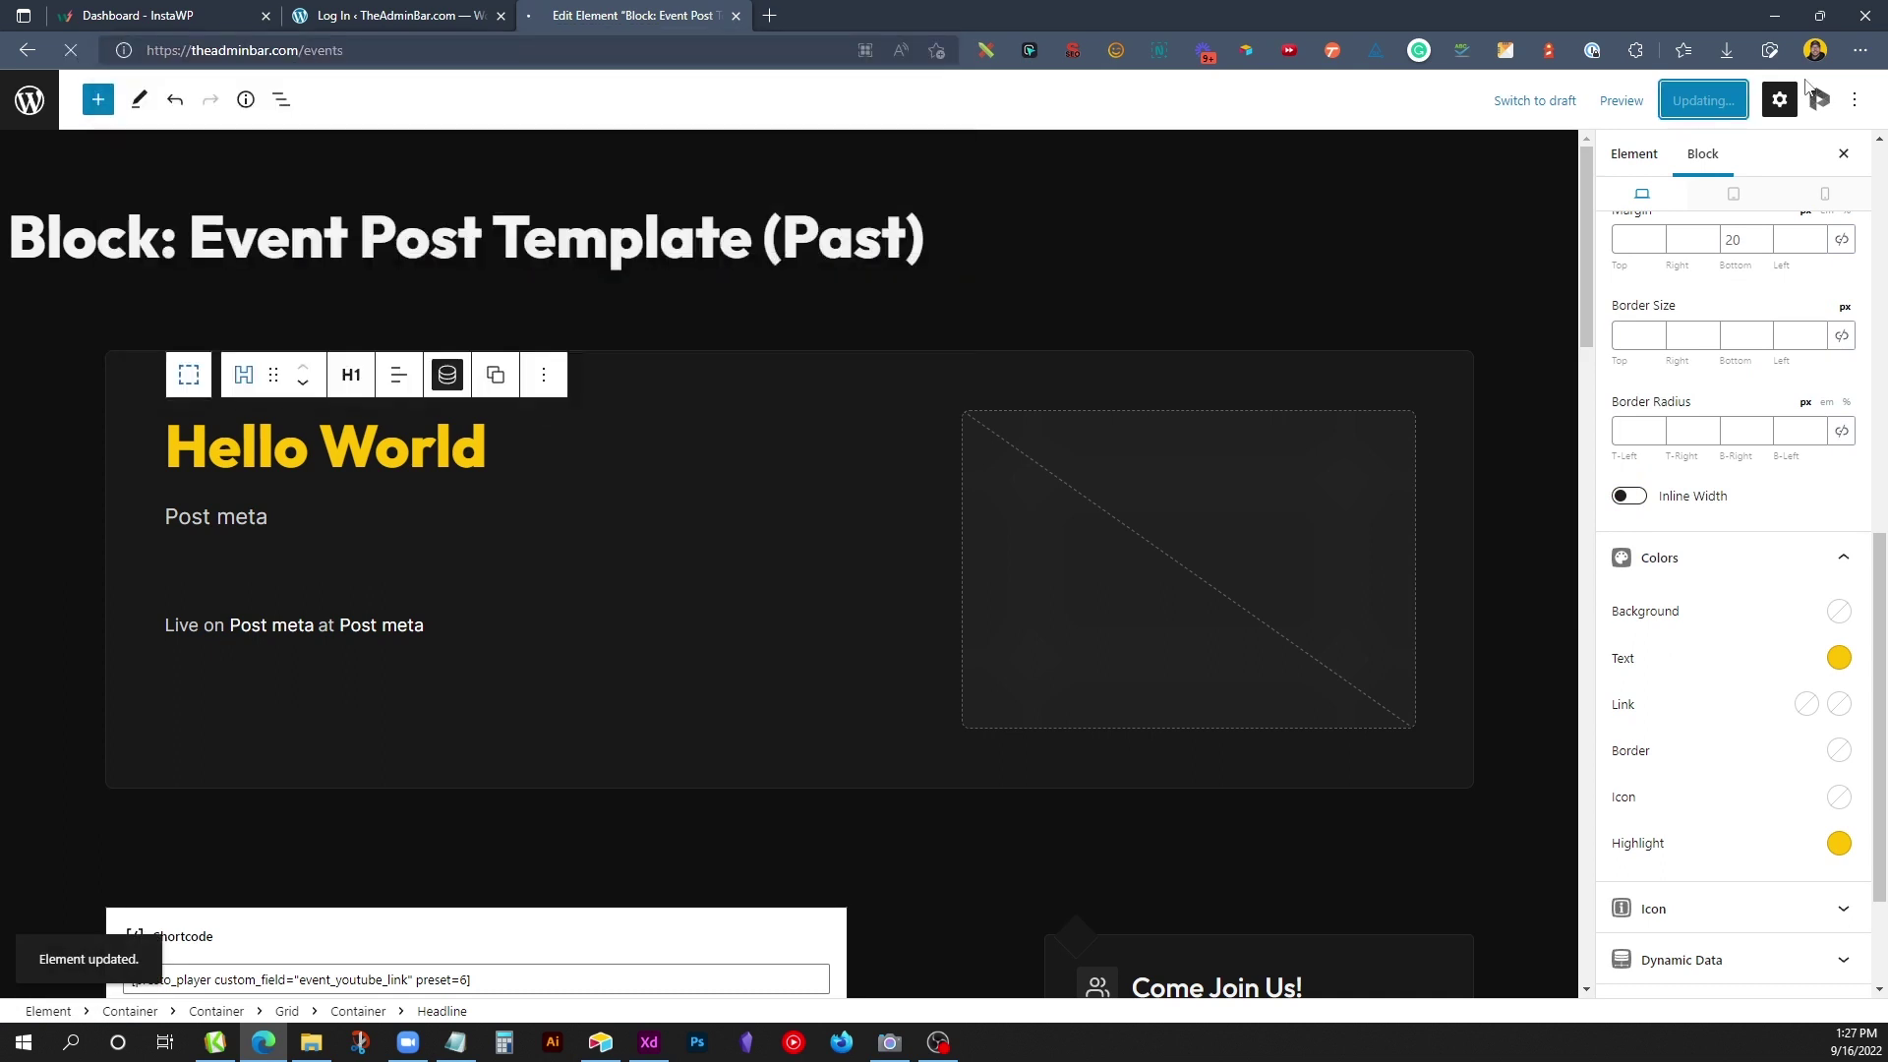
{"action": "scroll", "coordinate": [988, 517], "scroll_direction": "down", "scroll_amount": 10}
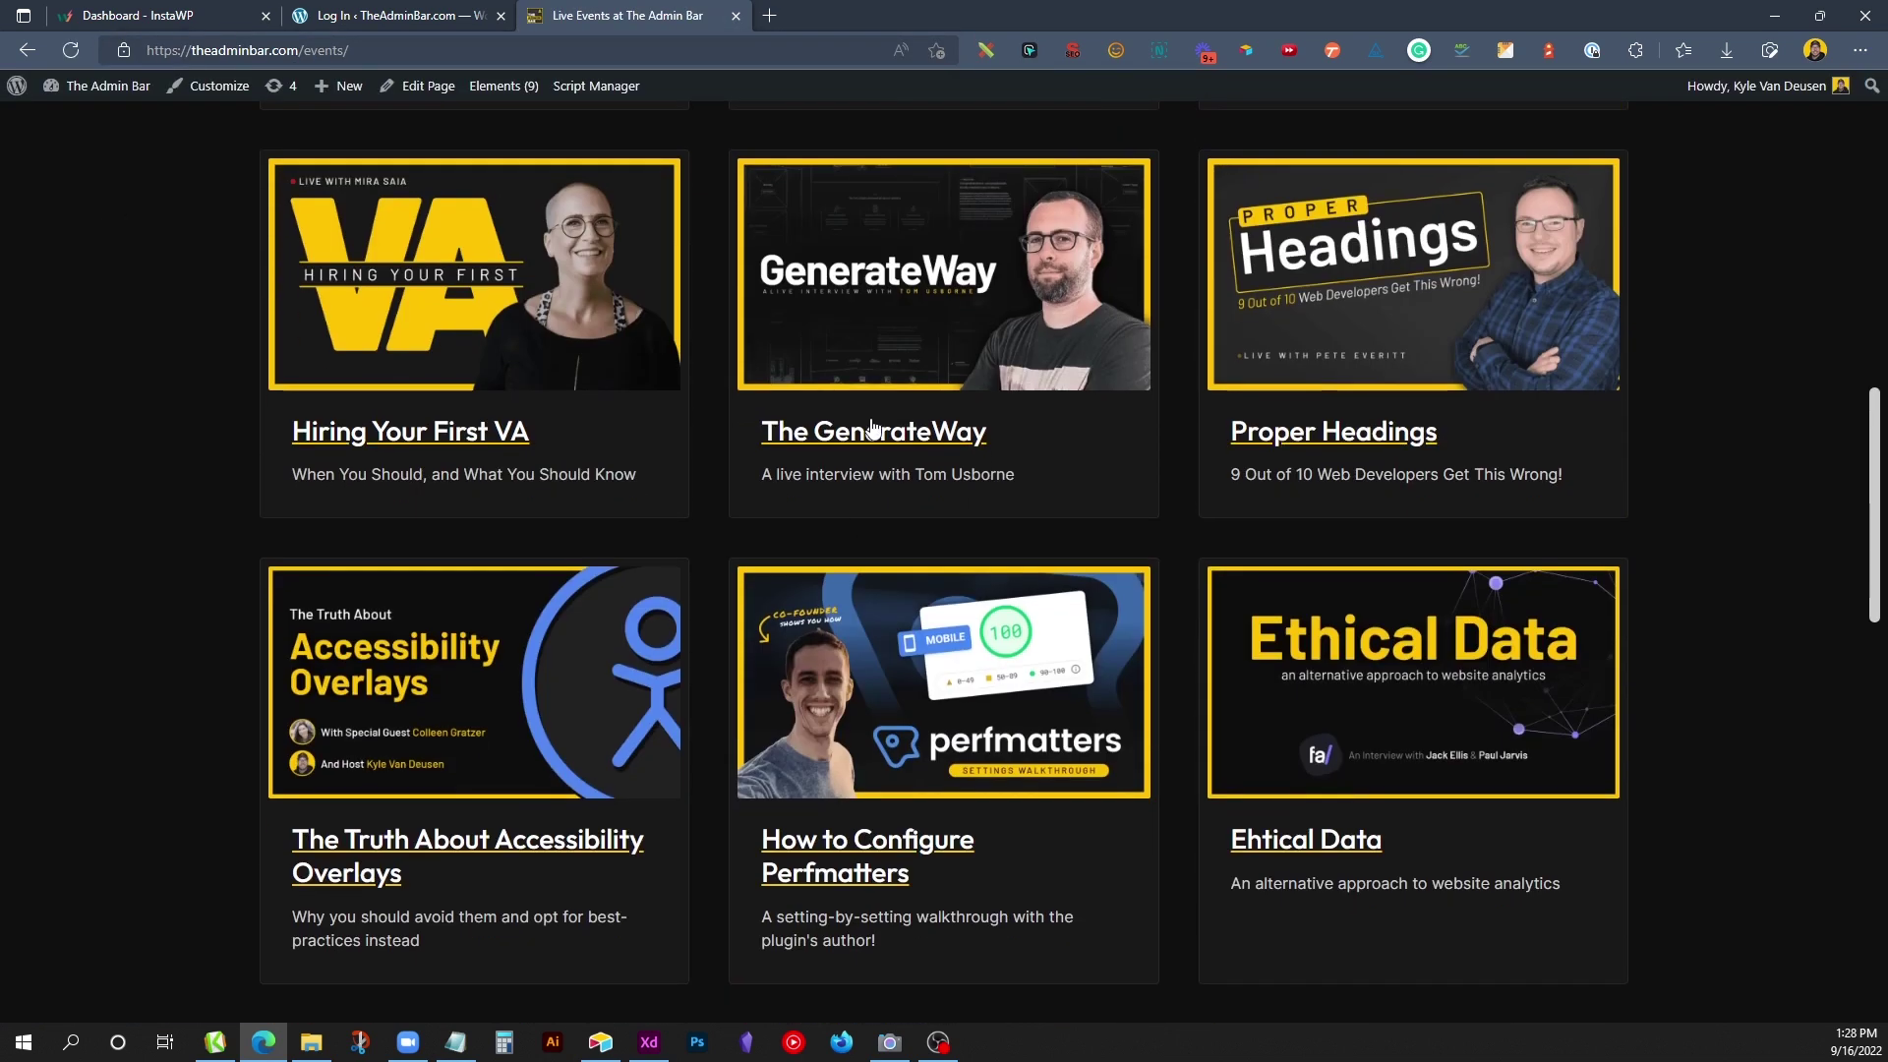
{"action": "left_click", "coordinate": [869, 429]}
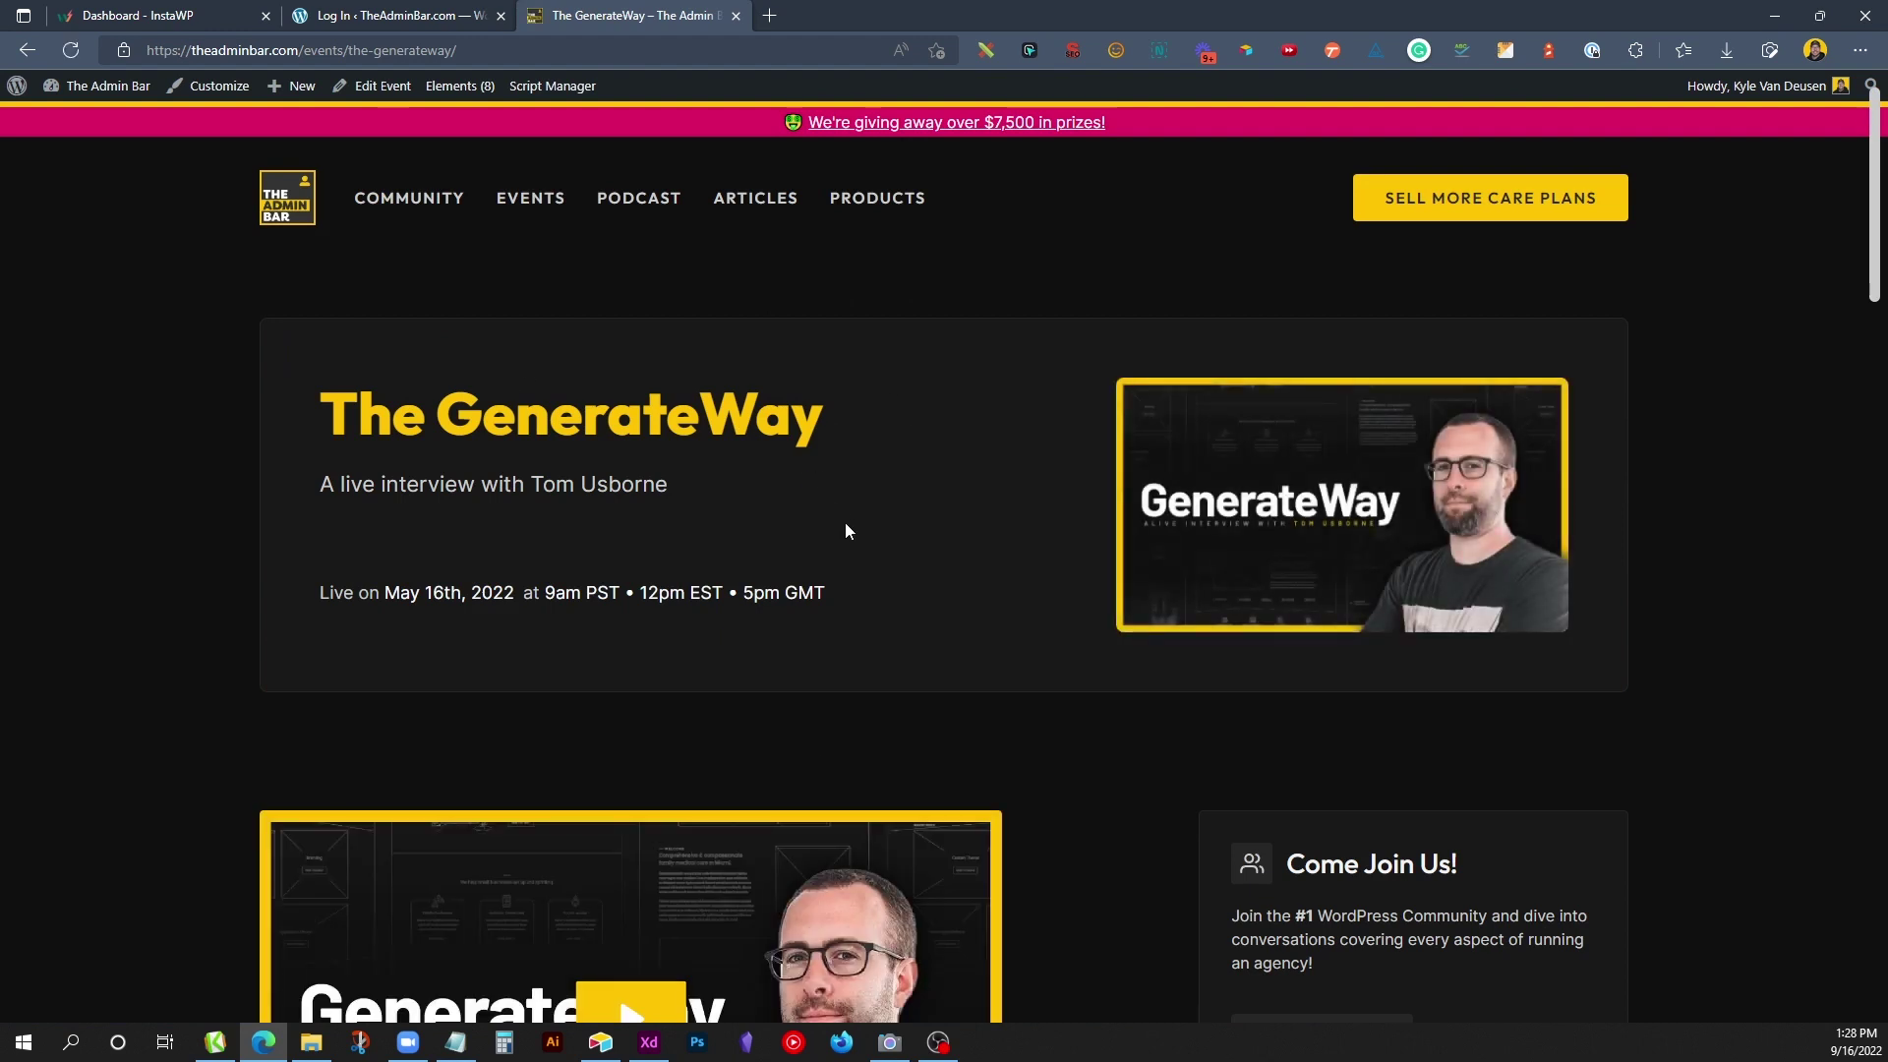
Step: Open the "New TAB Site Teardown" event from The GenerateWay page and check its title color
{"action": "scroll", "coordinate": [846, 527], "scroll_direction": "down", "scroll_amount": 20}
{"action": "left_click", "coordinate": [1308, 768]}
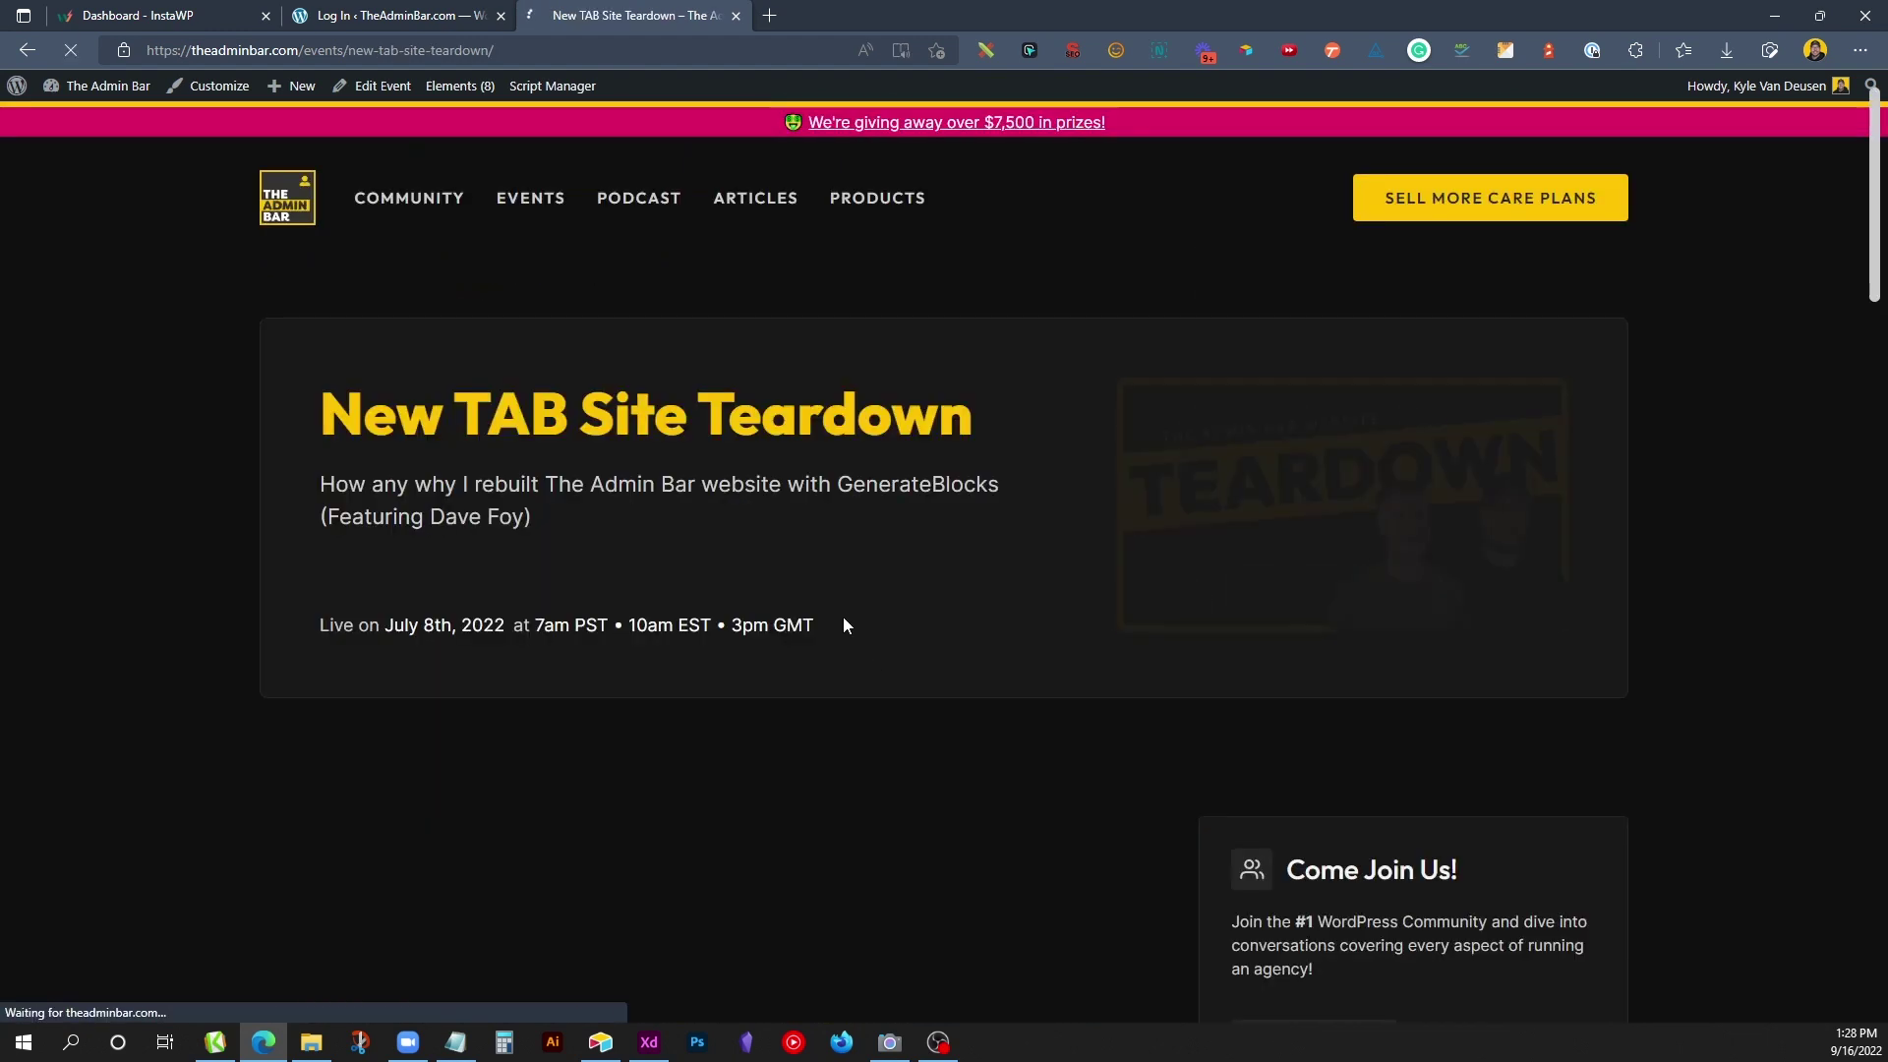
{"action": "scroll", "coordinate": [842, 617], "scroll_direction": "down", "scroll_amount": 3}
{"action": "scroll", "coordinate": [844, 623], "scroll_direction": "up", "scroll_amount": 3}
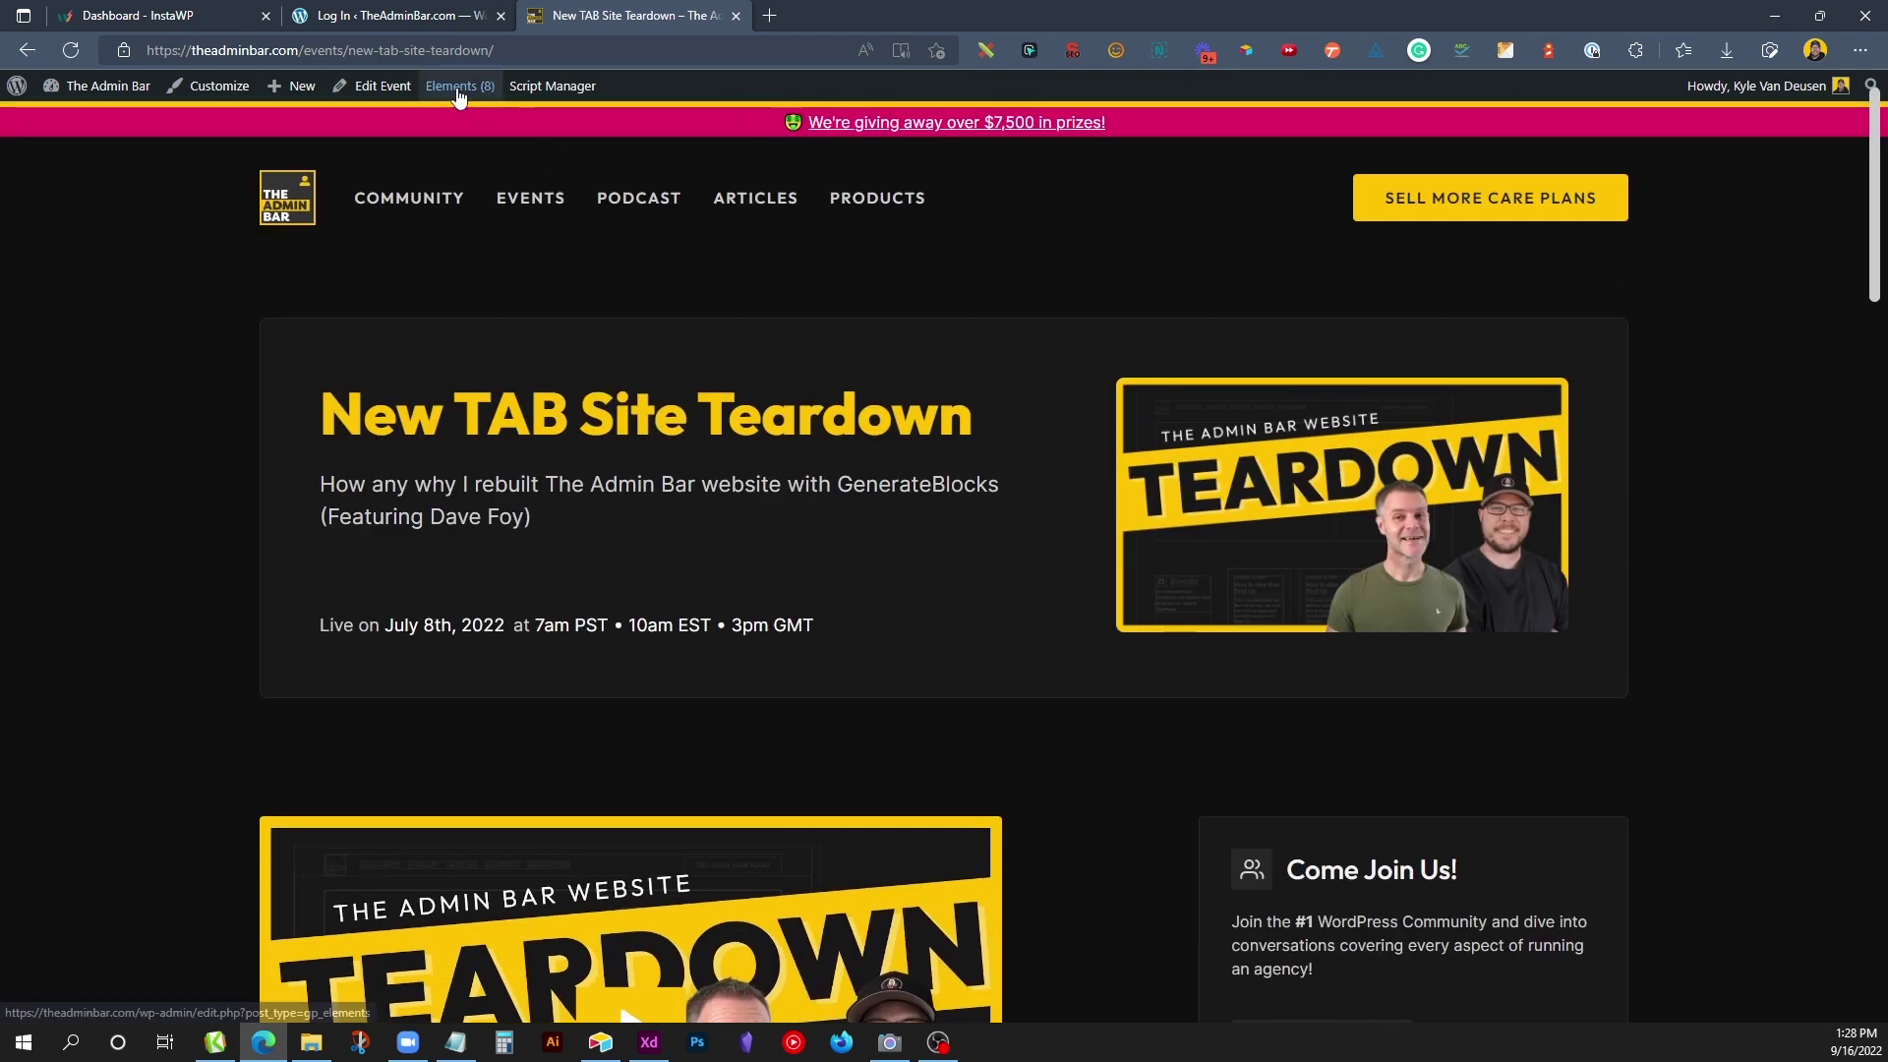
Step: In the "Block: Event Post Template (Past)" element, set the Hello World headline's text color to white and update the element
{"action": "mouse_move", "coordinate": [460, 87]}
{"action": "left_click", "coordinate": [497, 286]}
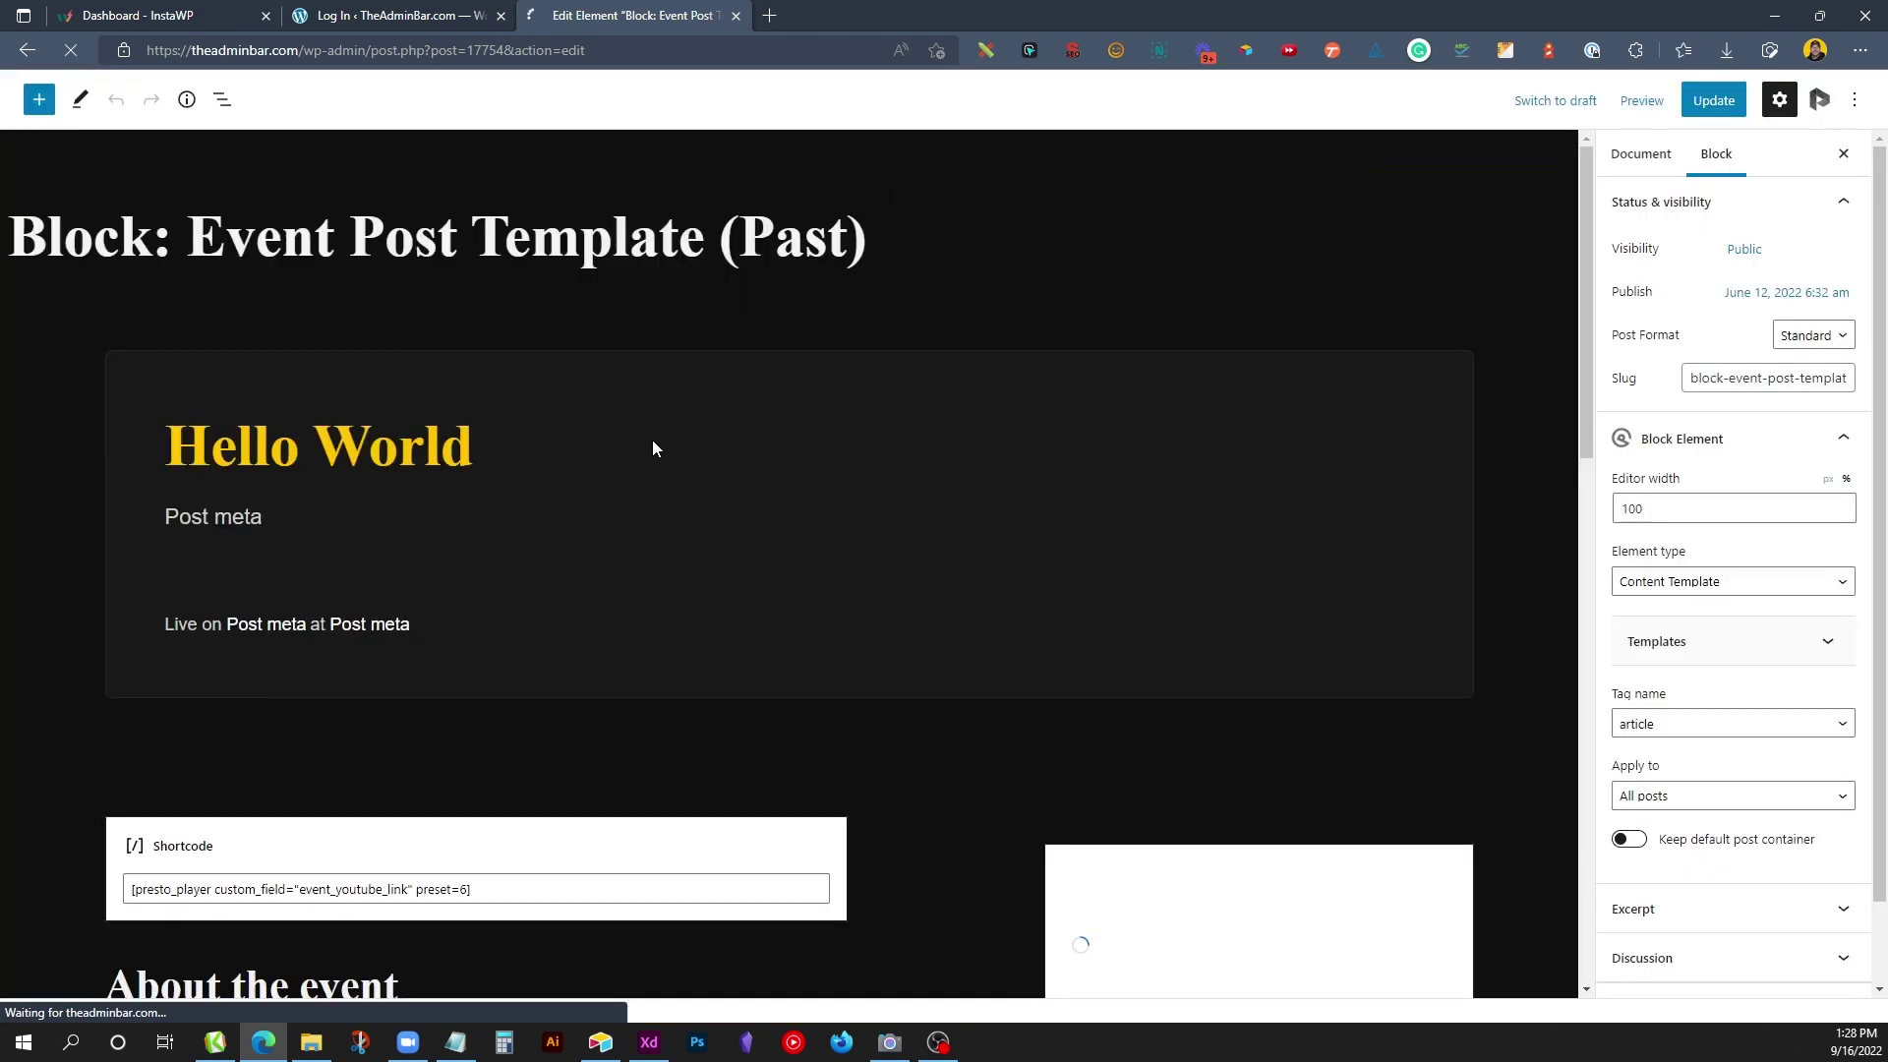
{"action": "left_click", "coordinate": [374, 448]}
{"action": "scroll", "coordinate": [1664, 725], "scroll_direction": "down", "scroll_amount": 10}
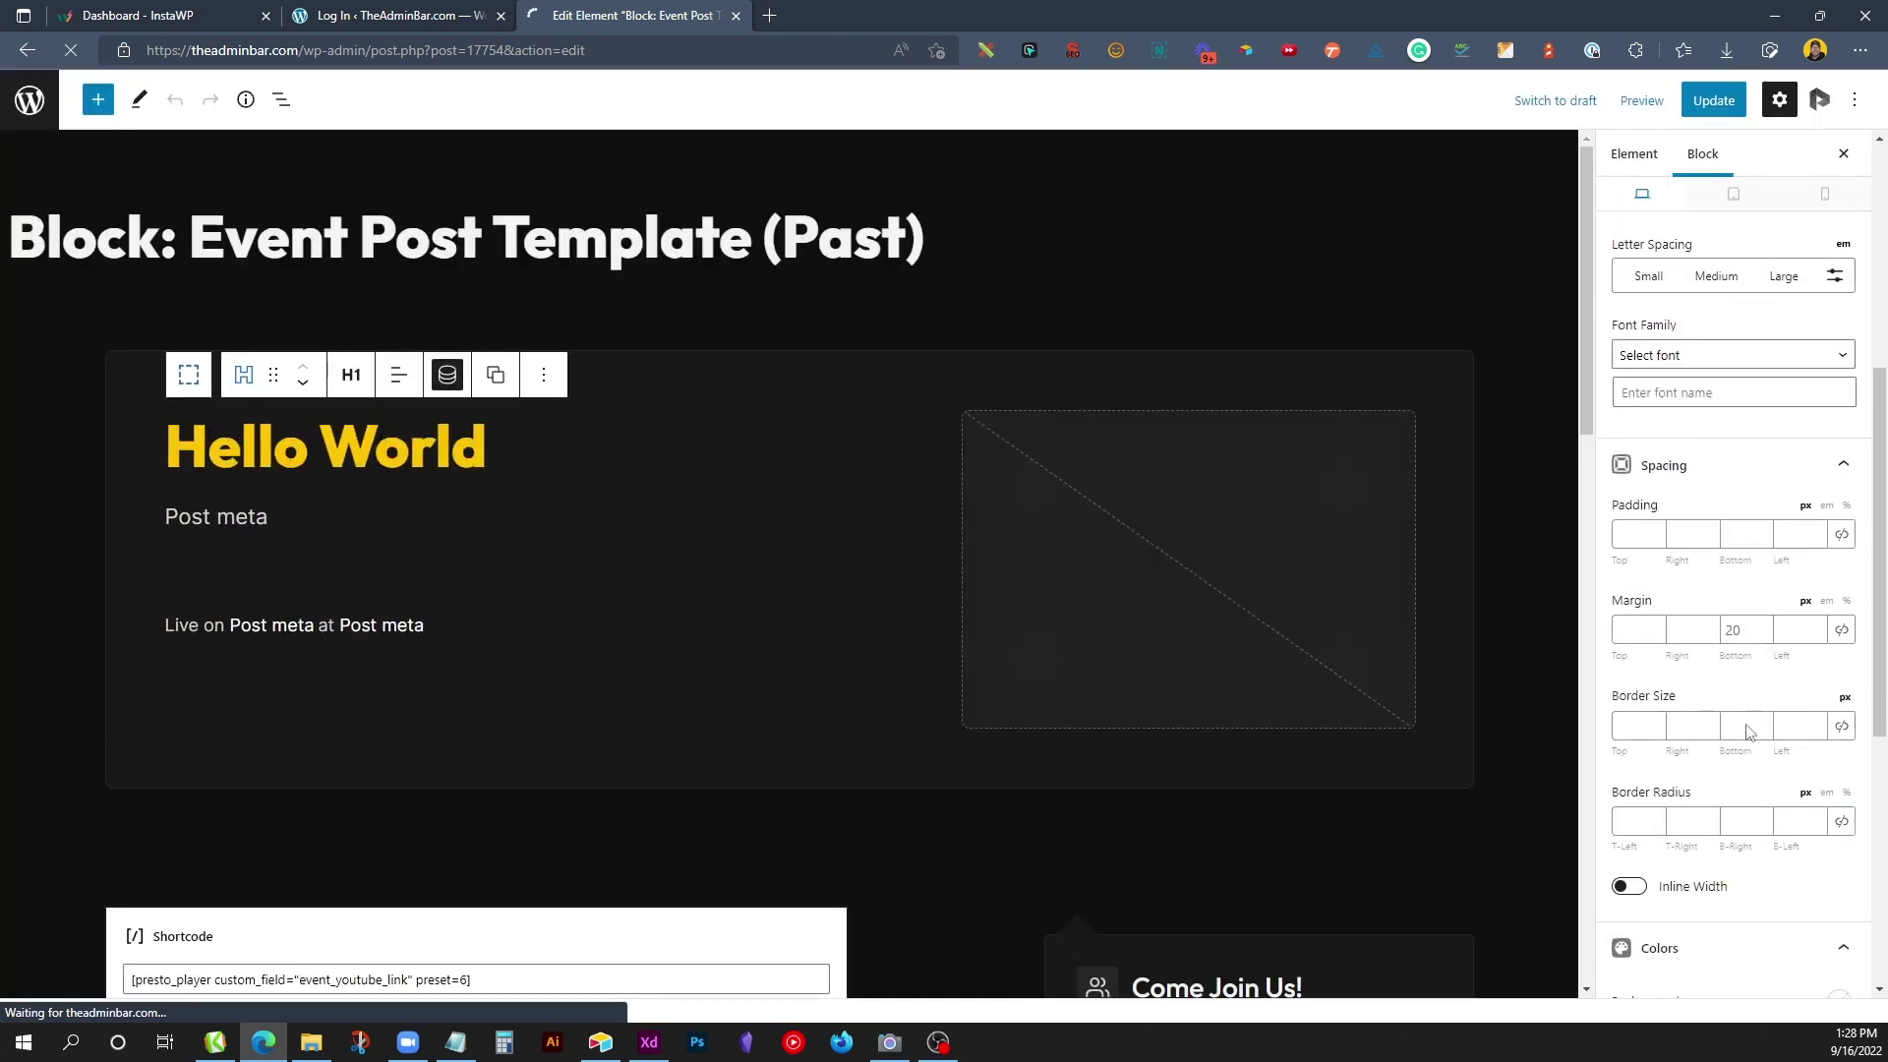
{"action": "left_click", "coordinate": [1839, 659]}
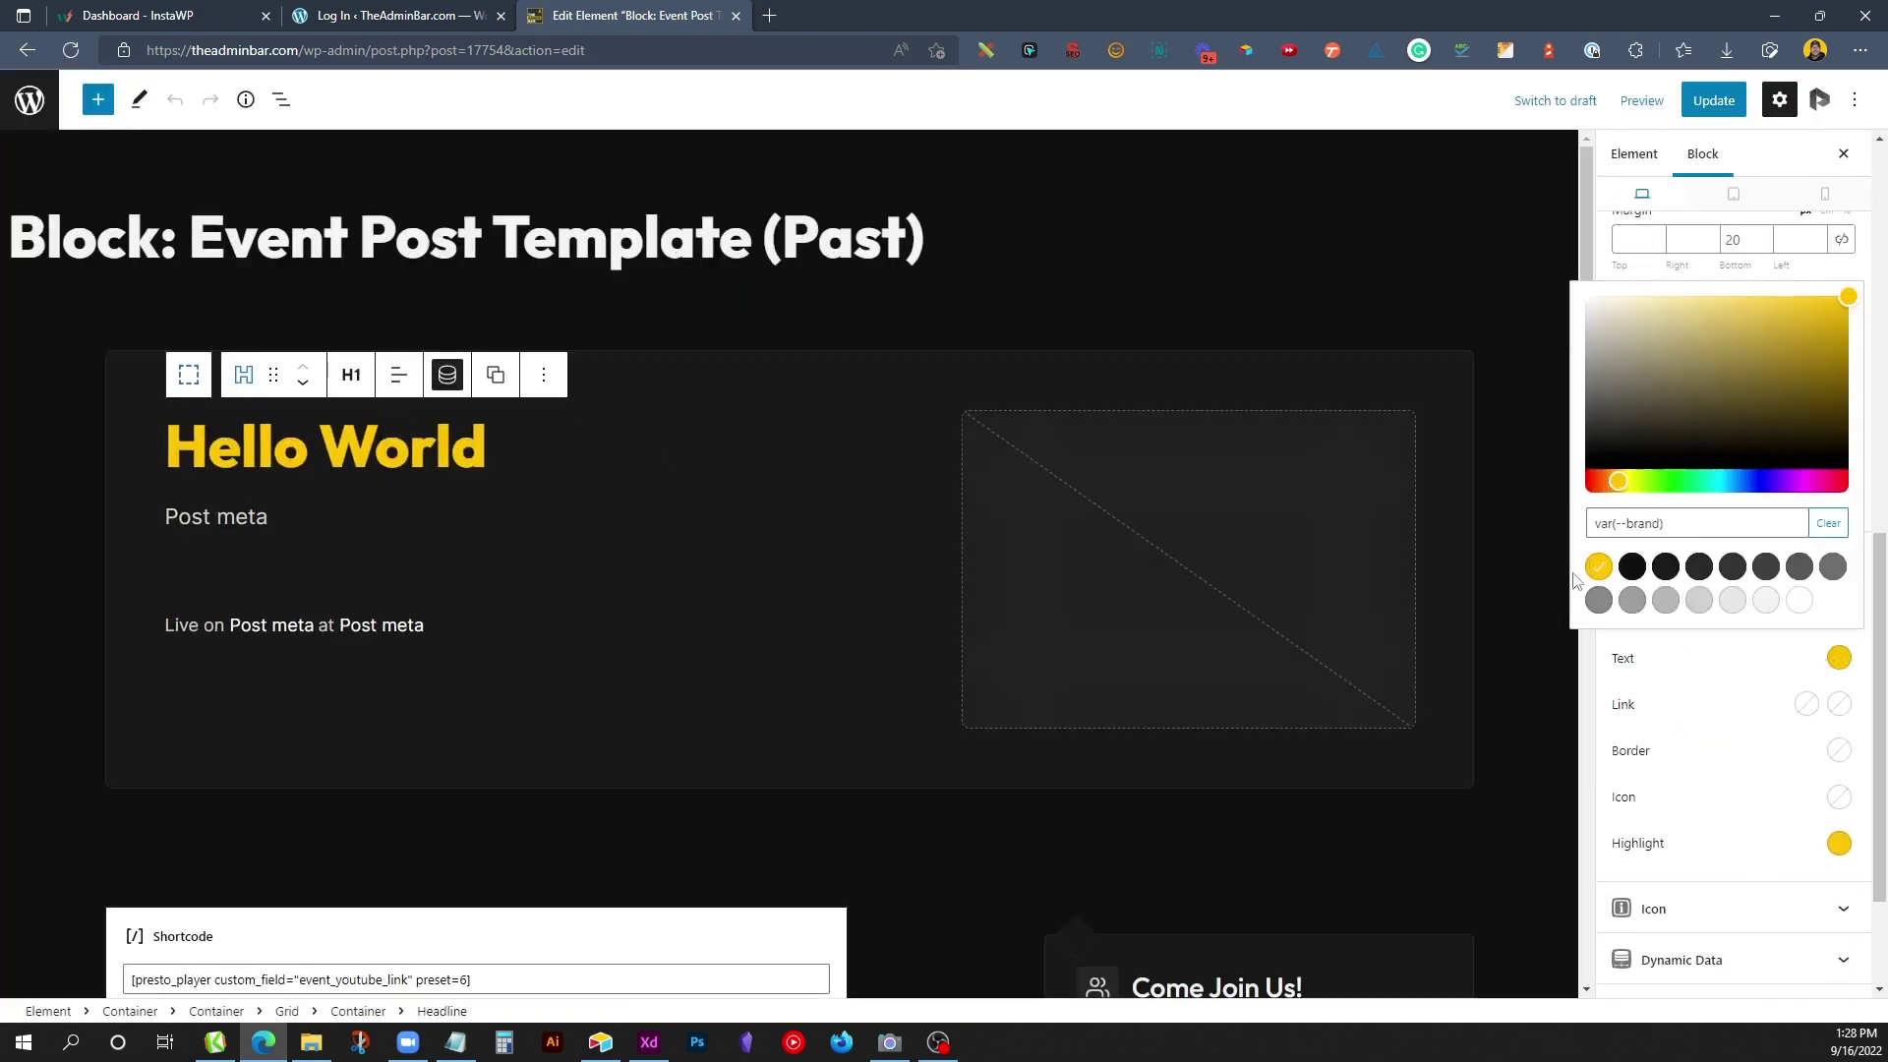
{"action": "left_click", "coordinate": [1799, 600]}
{"action": "left_click", "coordinate": [1716, 108]}
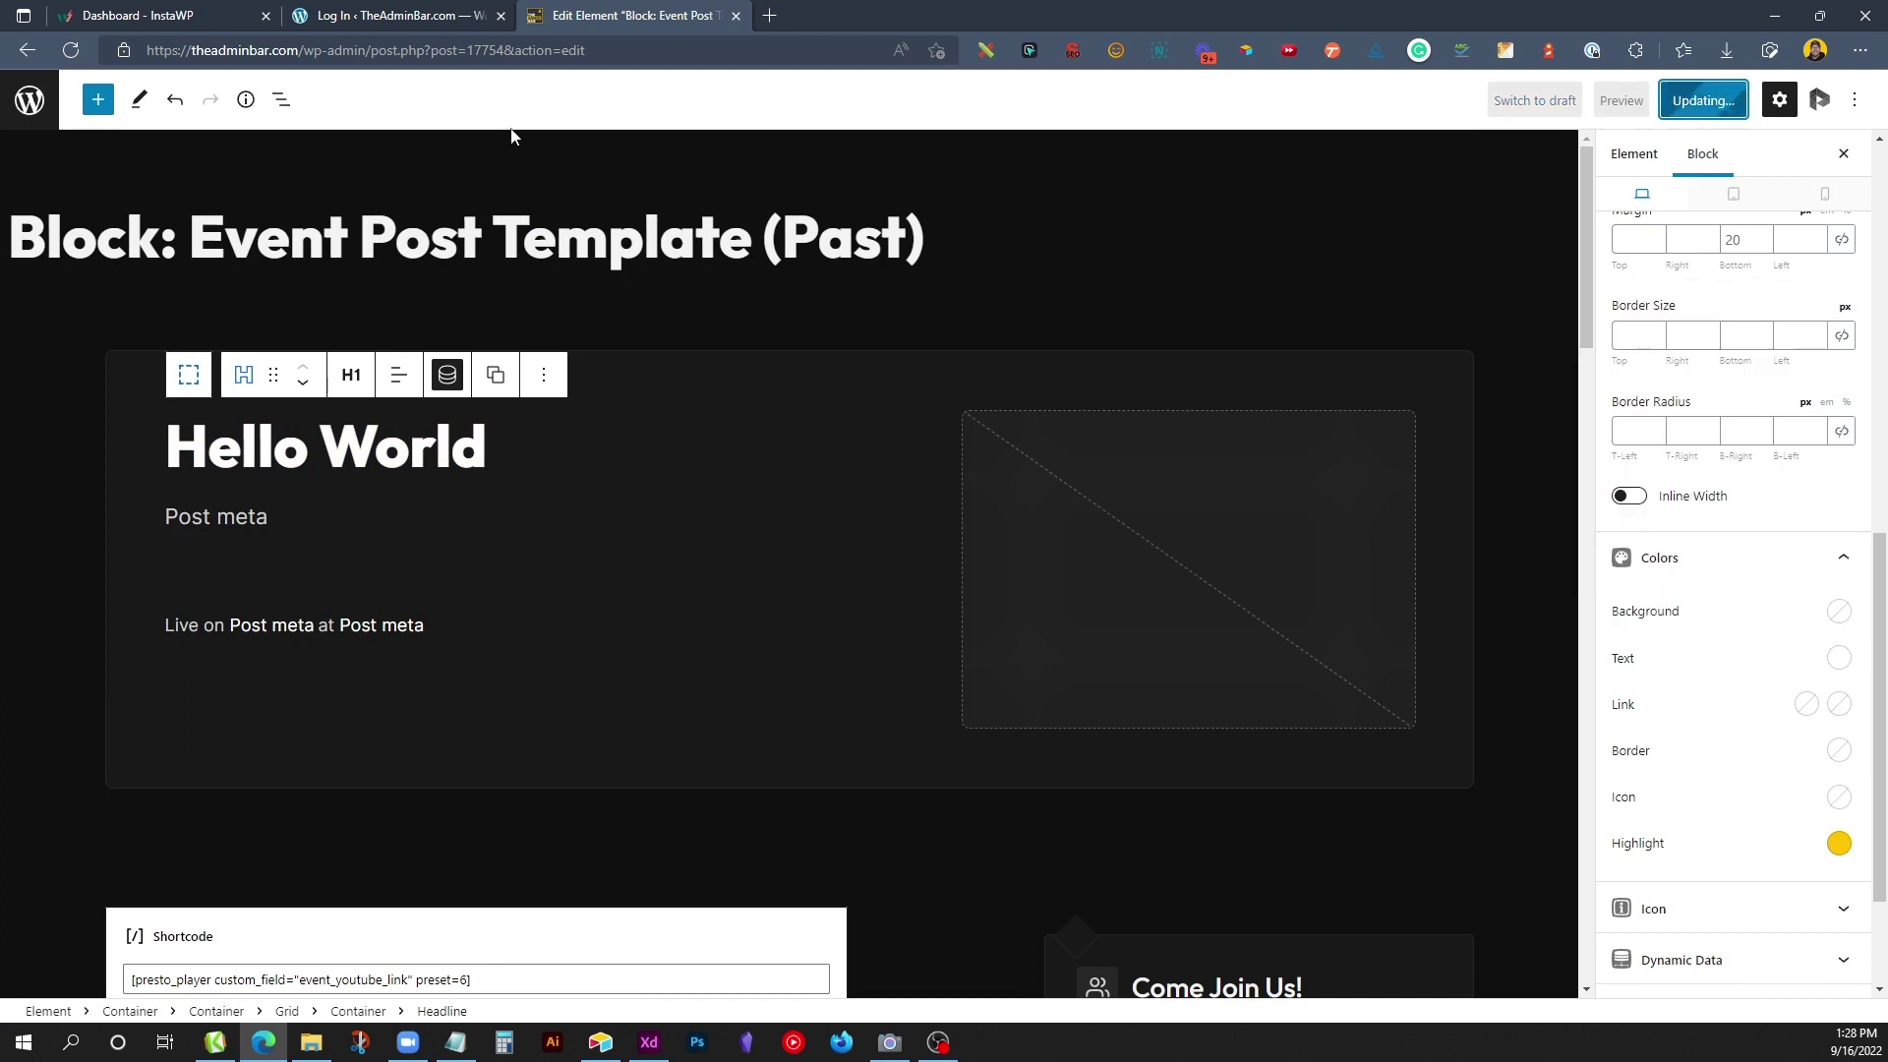
Step: Go to the theadminbar.com home page and open the September 16th, 2022 event from its Events section
{"action": "left_click_drag", "start_coordinate": [308, 50], "coordinate": [588, 50]}
{"action": "key", "text": "BackSpace"}
{"action": "key", "text": "Return"}
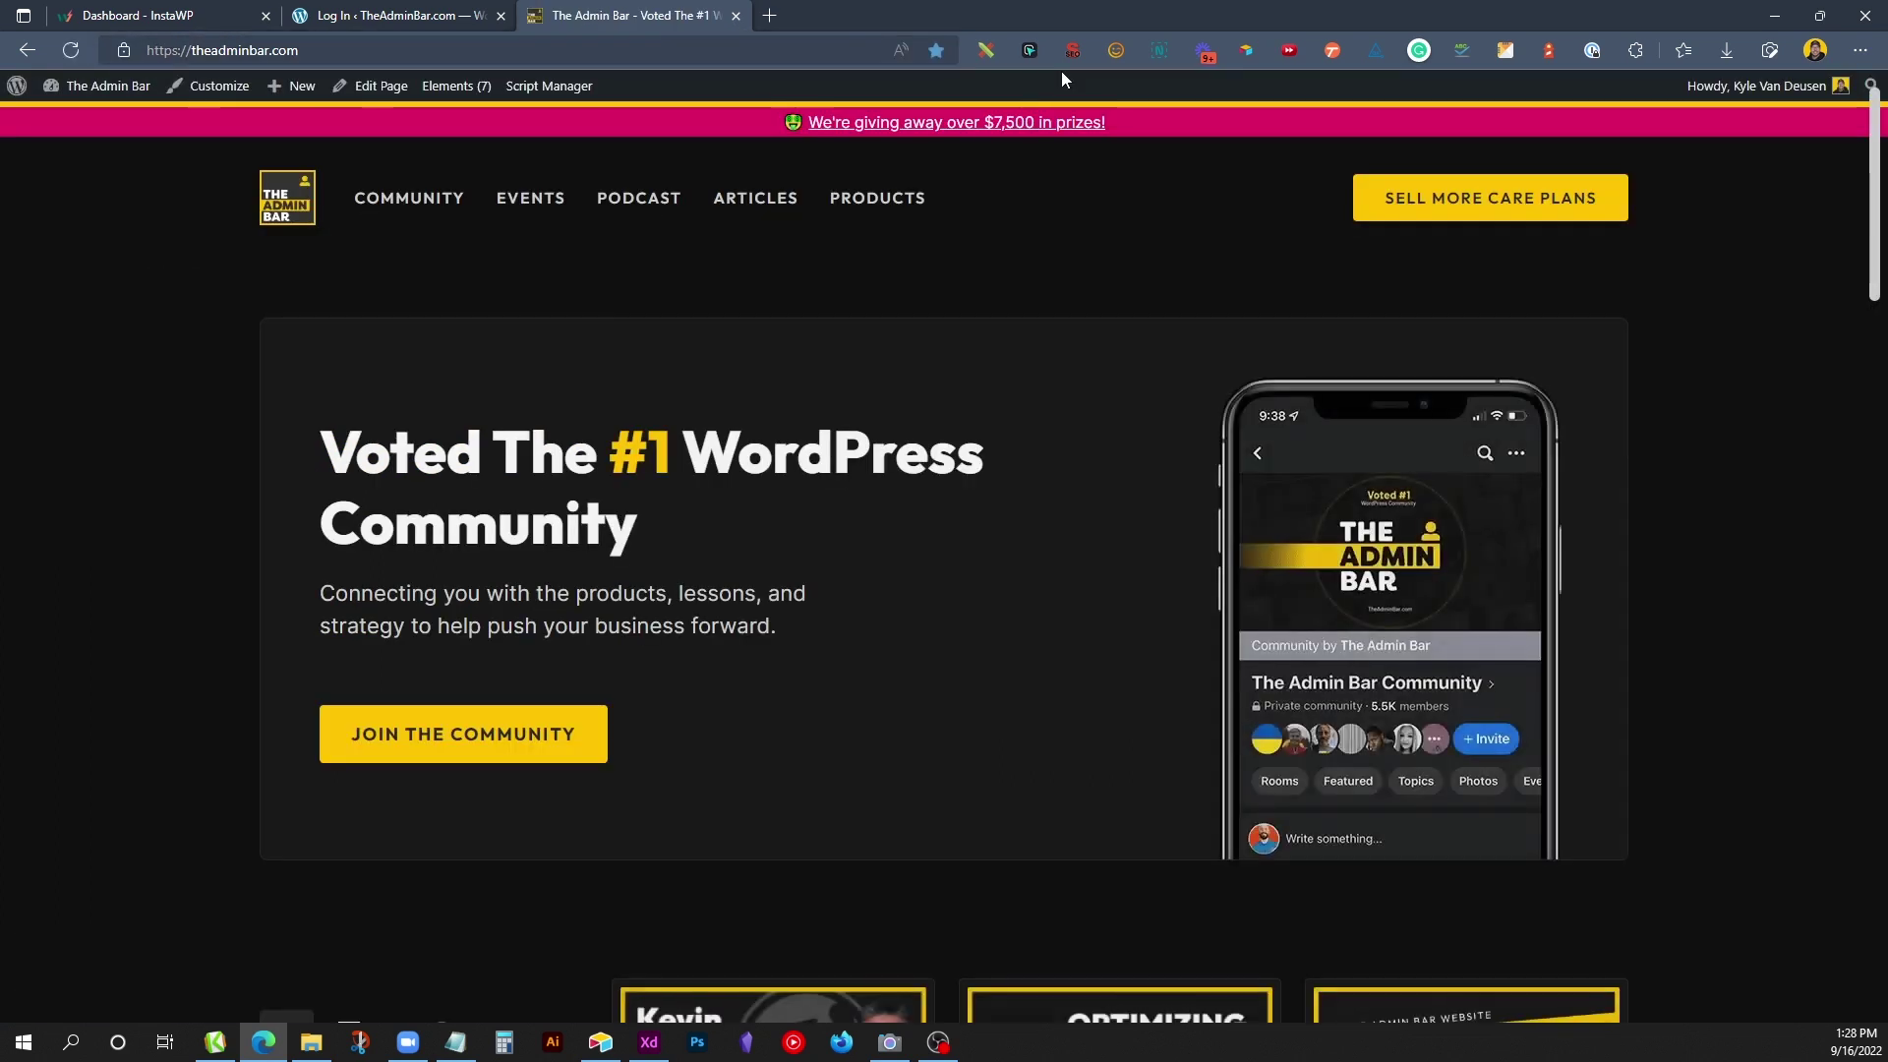
{"action": "scroll", "coordinate": [777, 551], "scroll_direction": "down", "scroll_amount": 4}
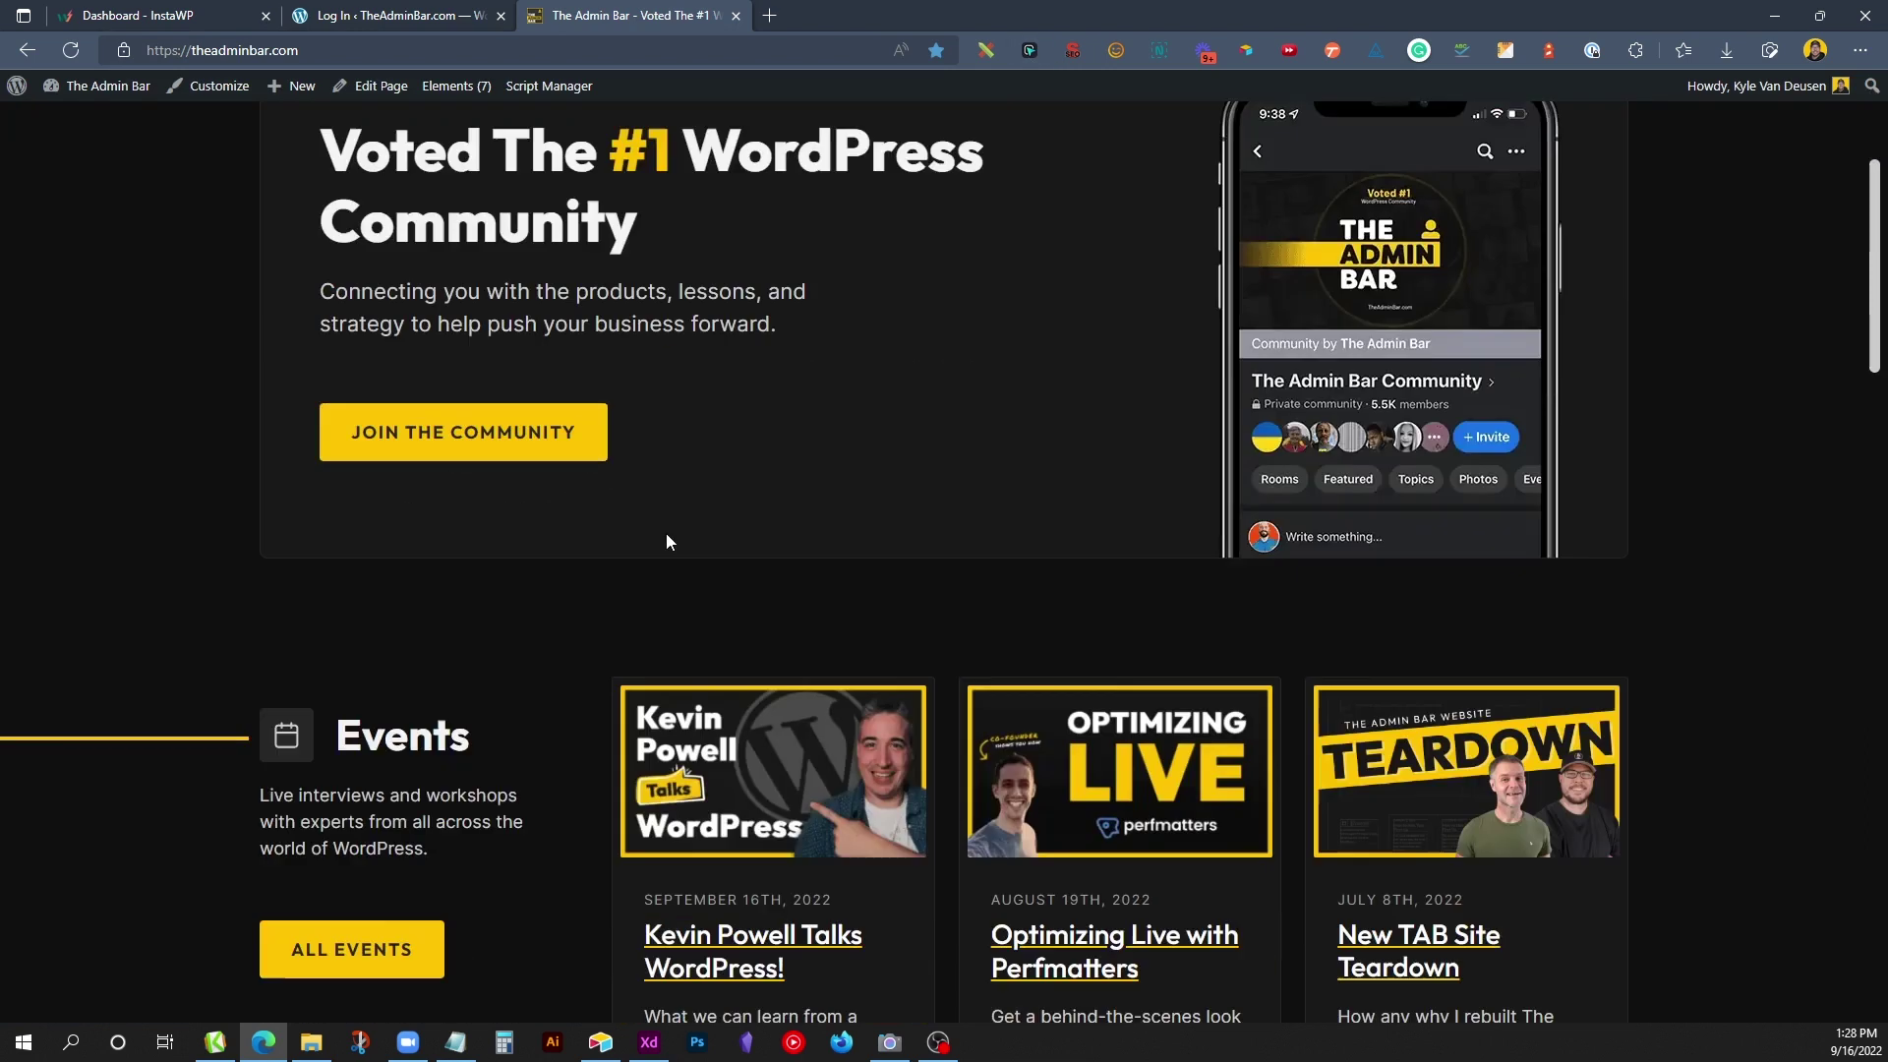
{"action": "left_click", "coordinate": [725, 805]}
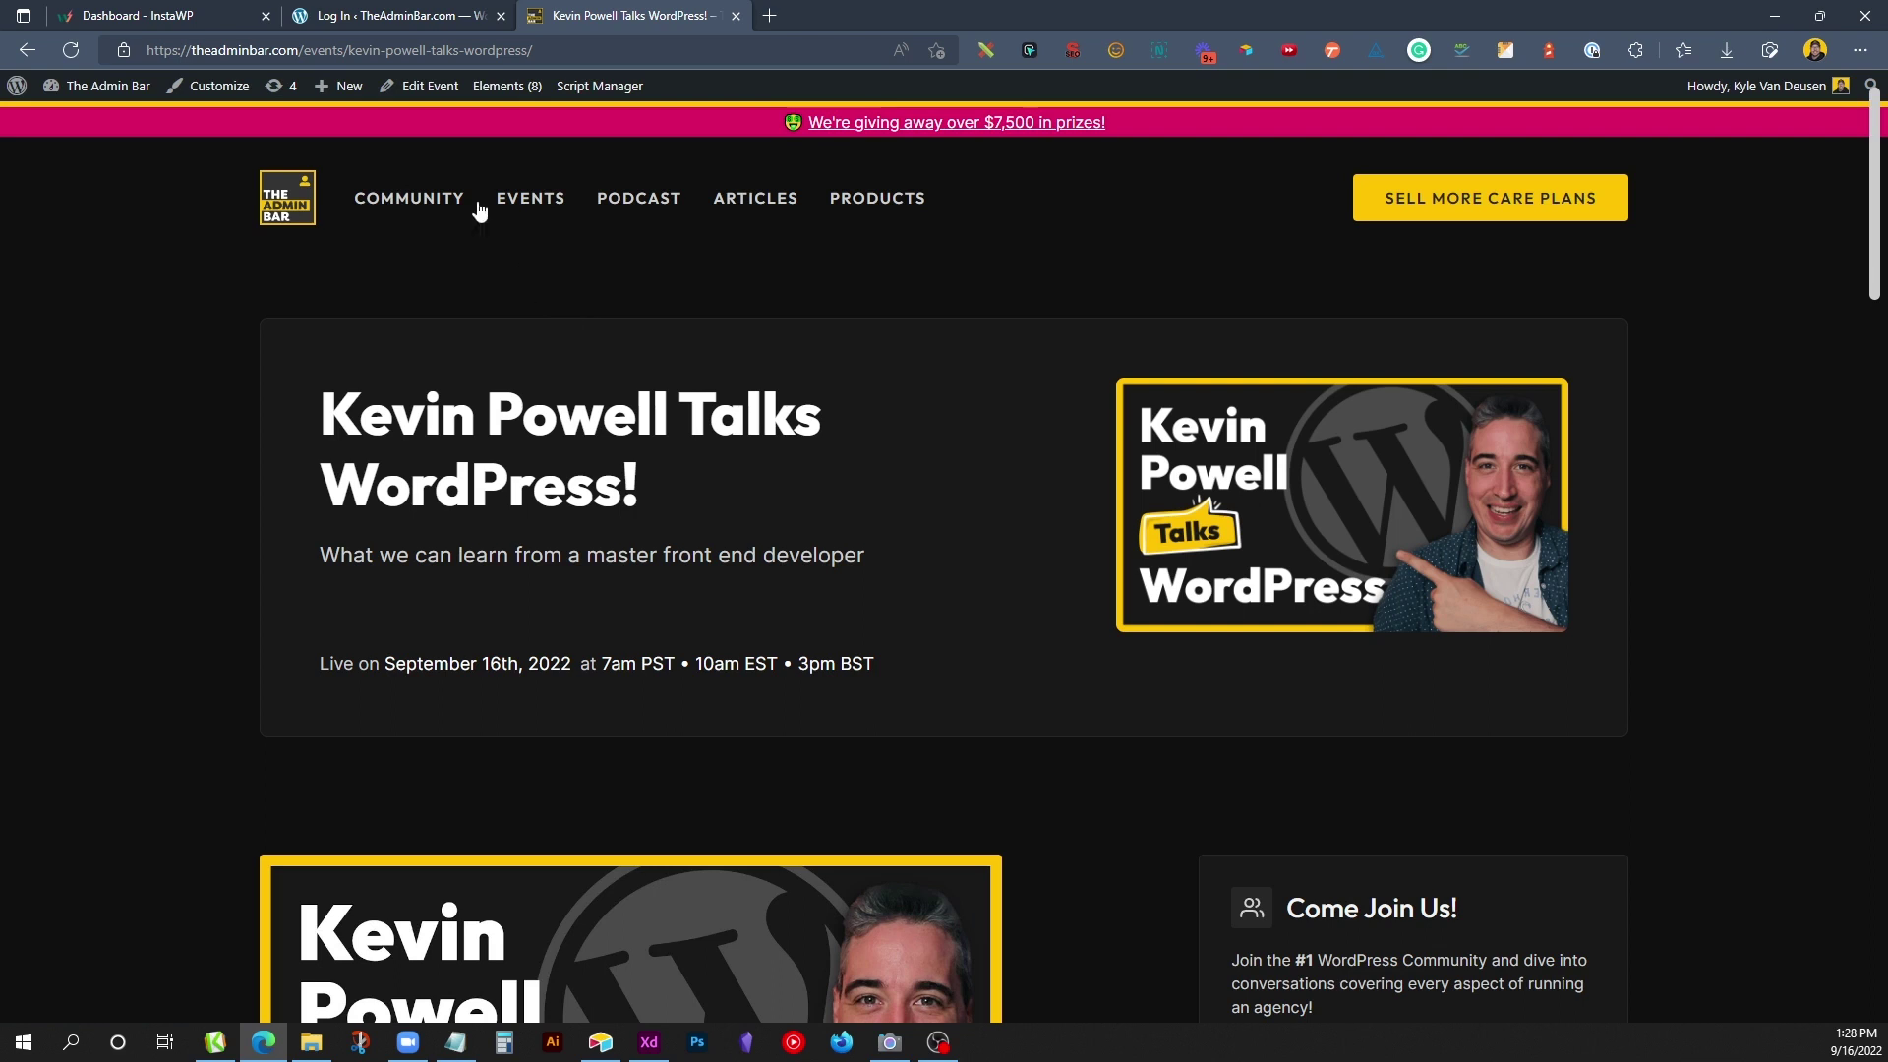
Step: Open the event in the WordPress editor and examine its custom fields from Event Subtitle to Questions for Guest
{"action": "left_click", "coordinate": [428, 89]}
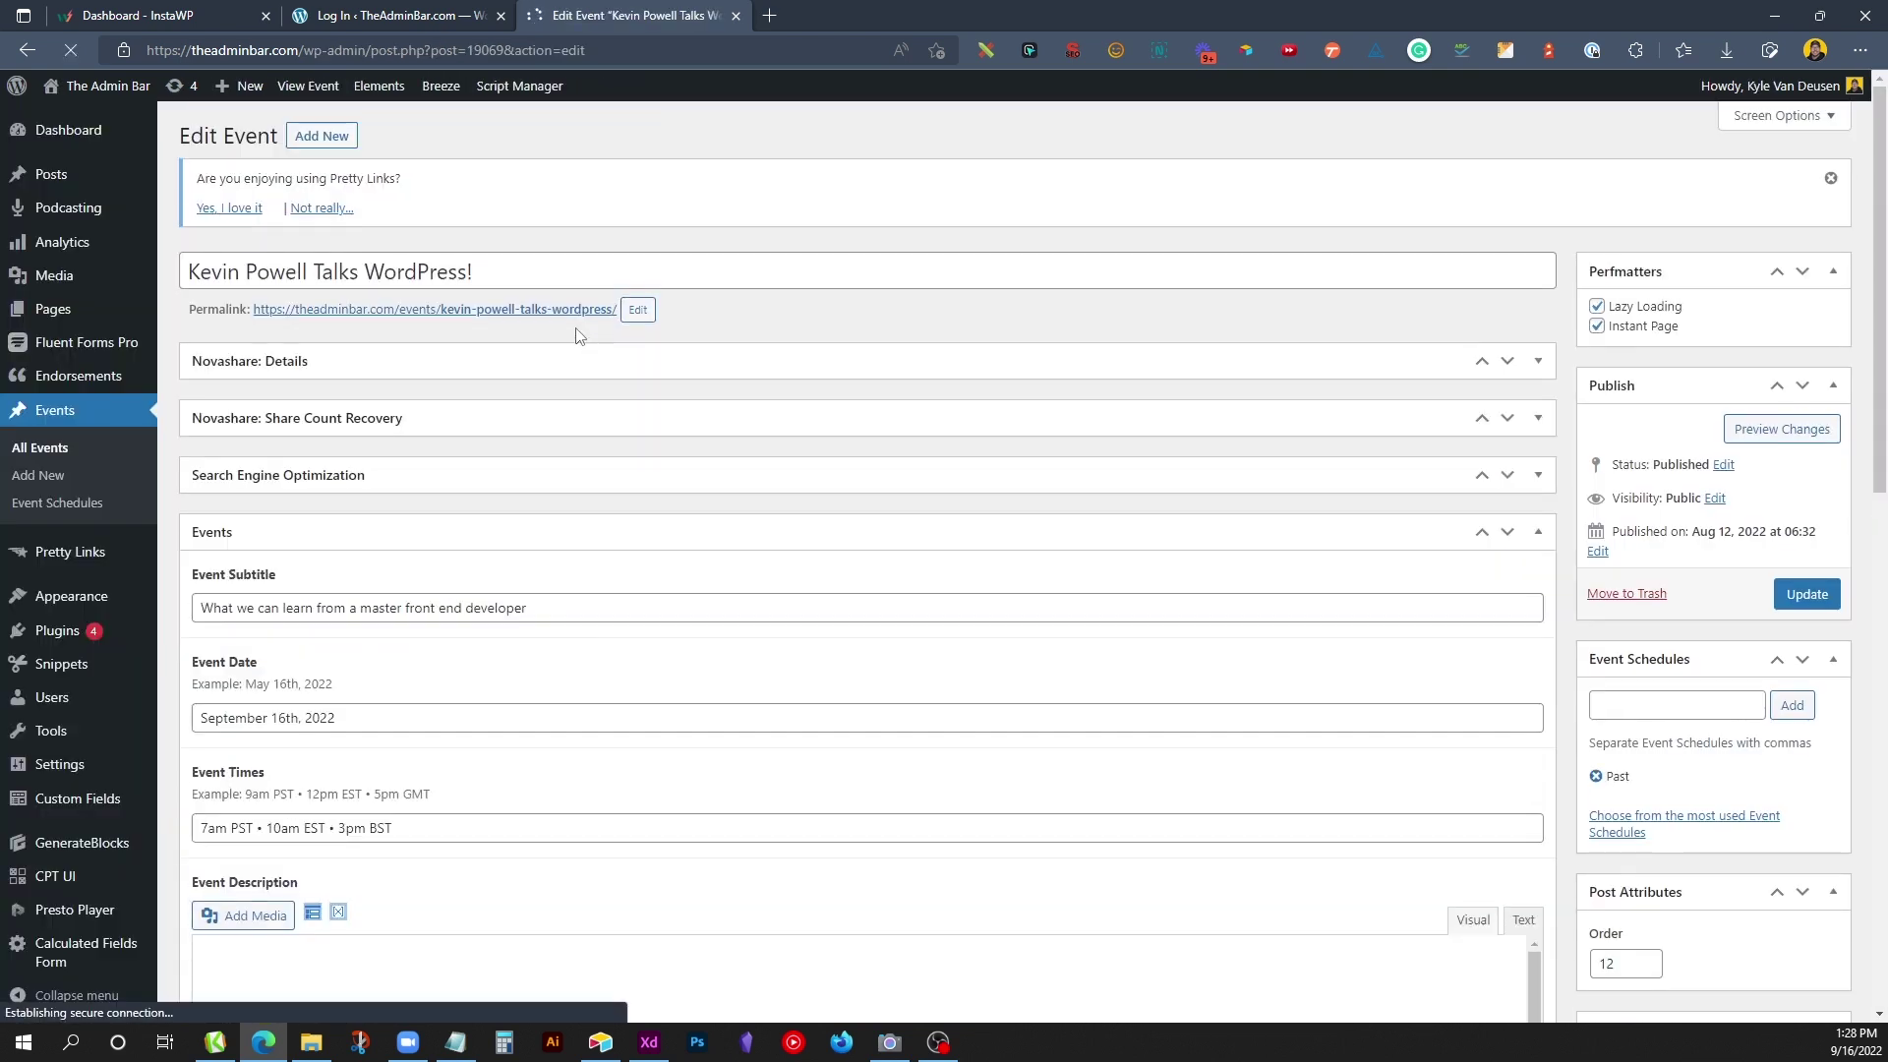
{"action": "scroll", "coordinate": [552, 636], "scroll_direction": "down", "scroll_amount": 7}
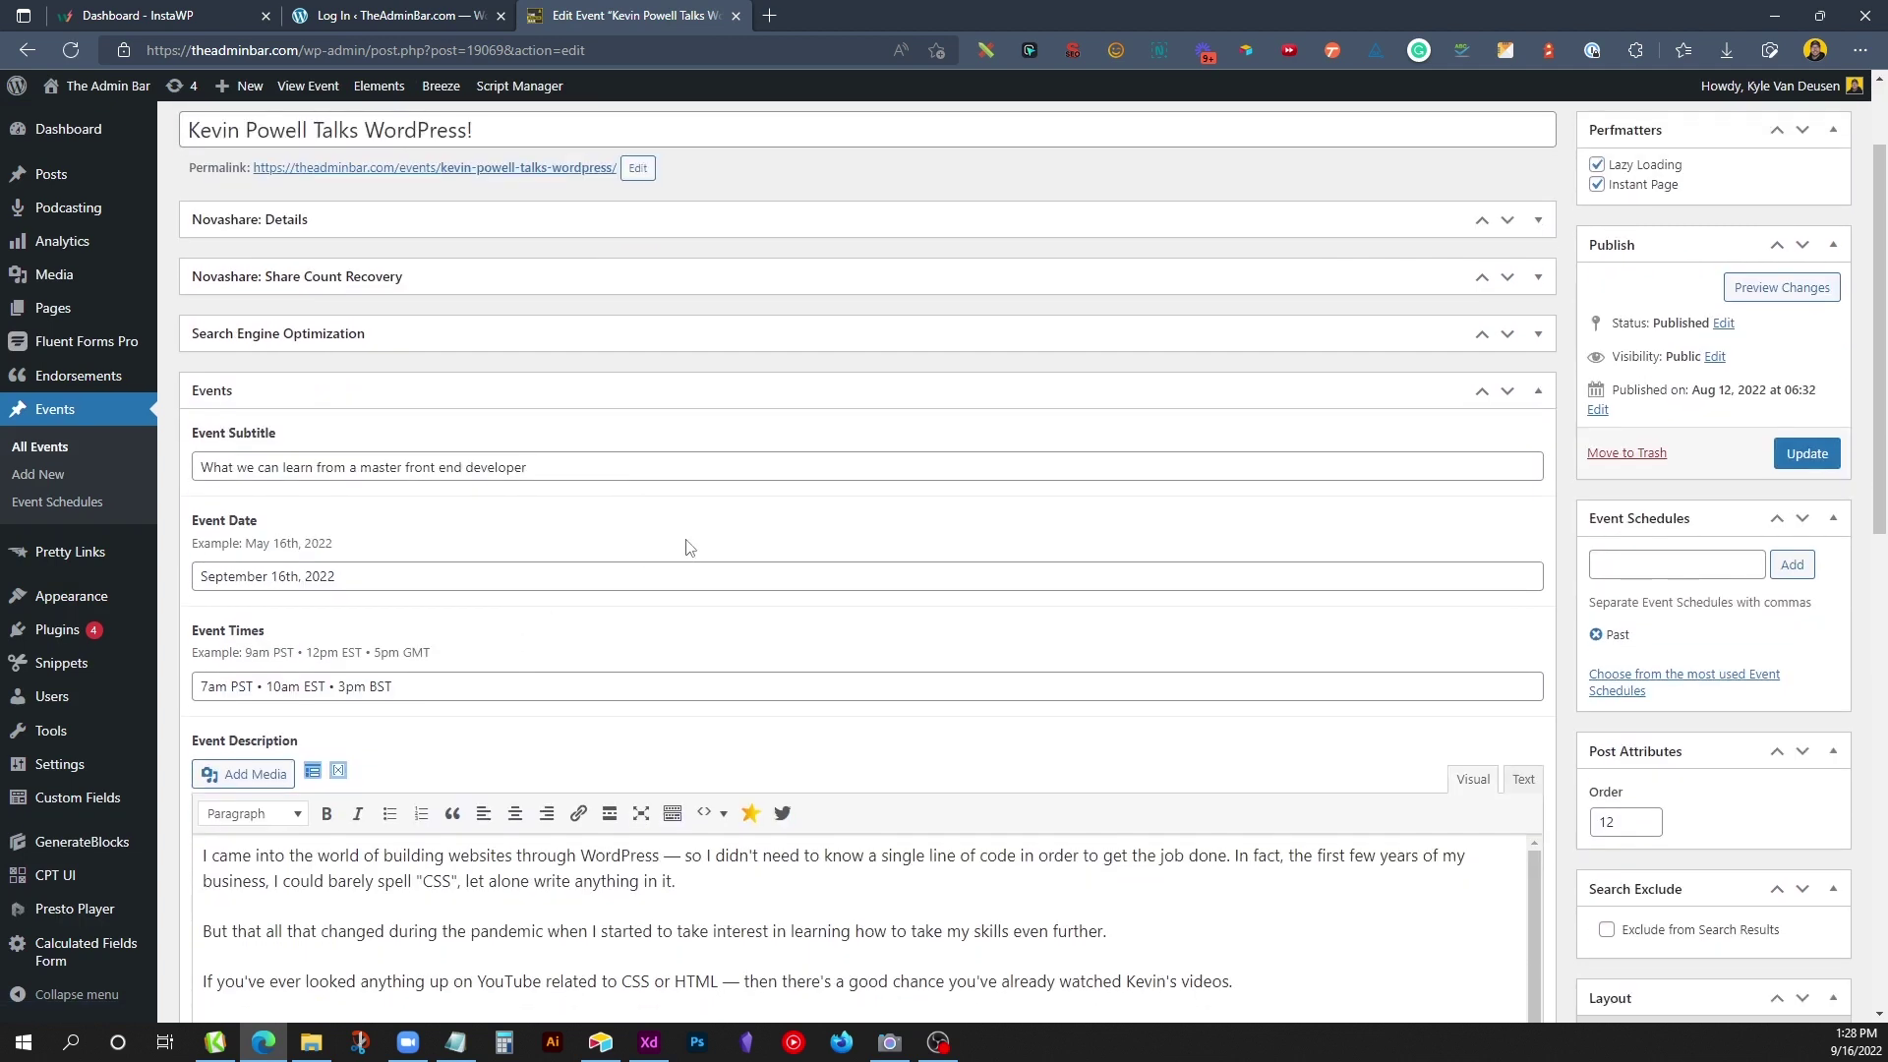
{"action": "scroll", "coordinate": [720, 567], "scroll_direction": "down", "scroll_amount": 1}
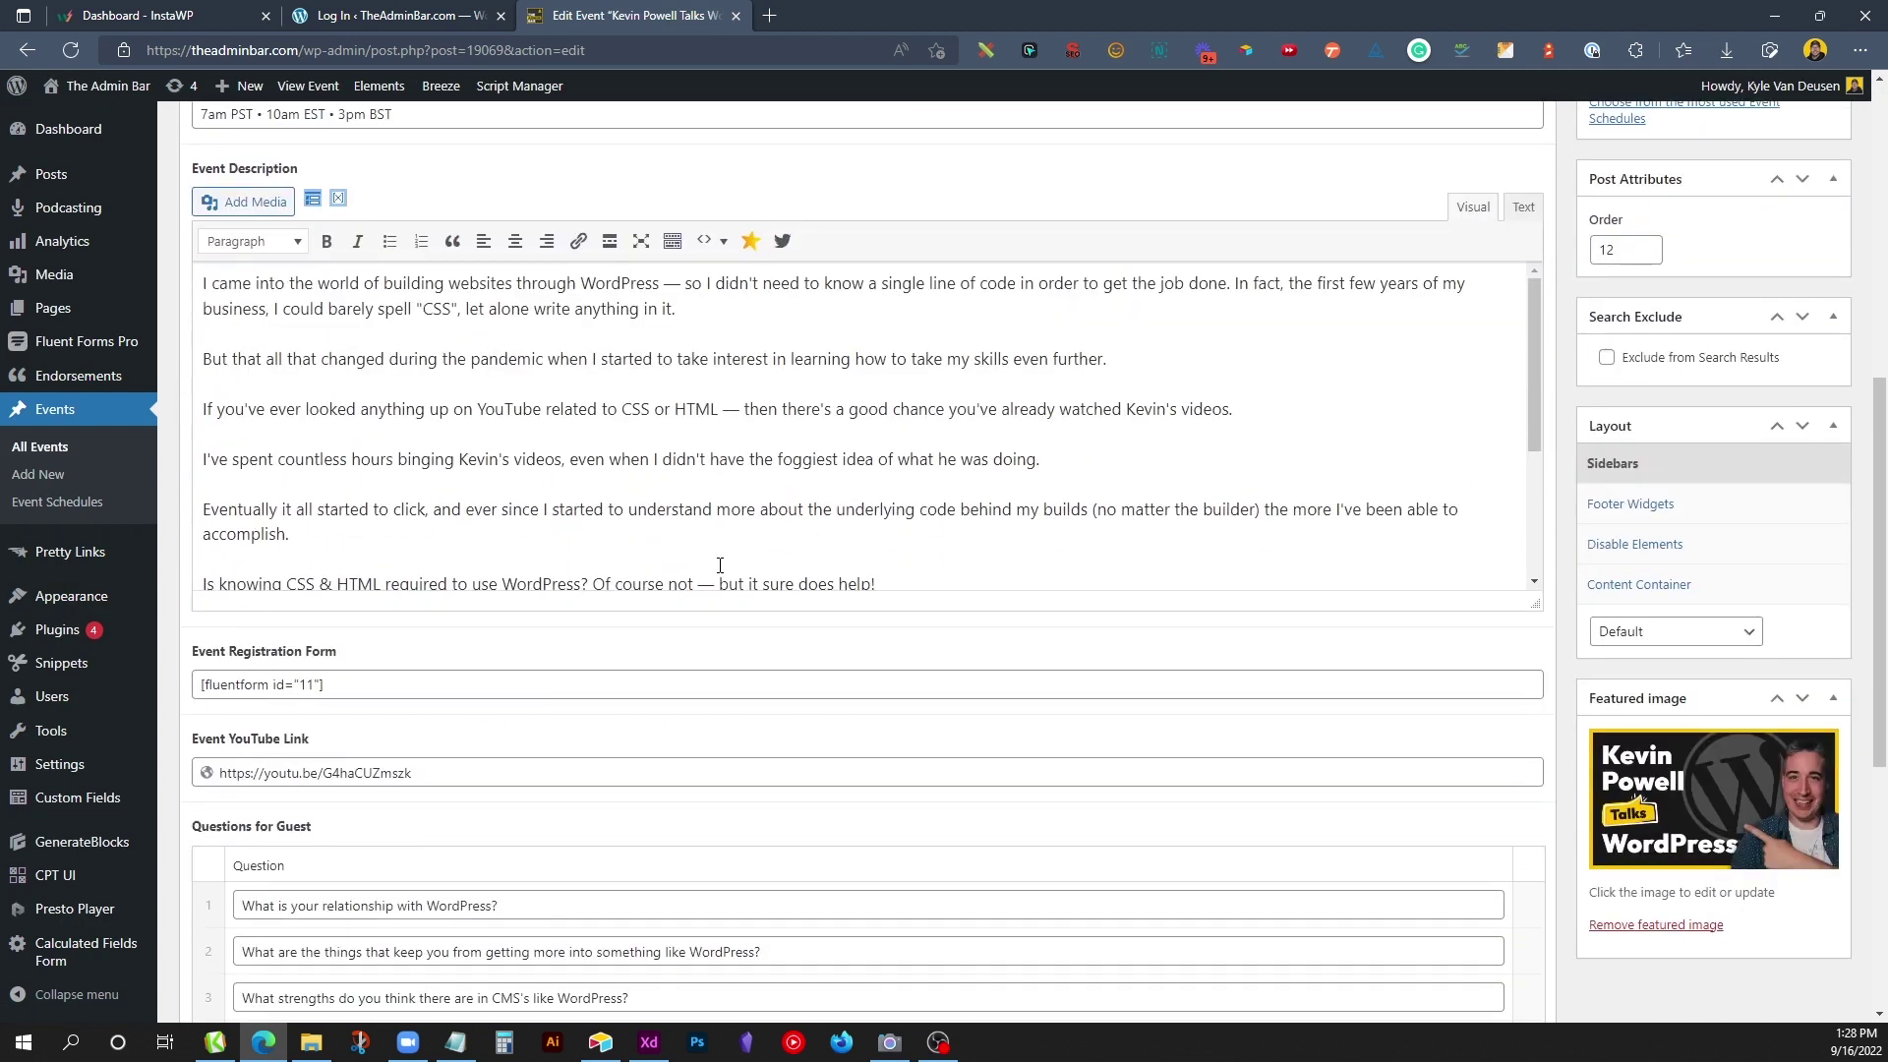
{"action": "scroll", "coordinate": [738, 549], "scroll_direction": "up", "scroll_amount": 2}
{"action": "scroll", "coordinate": [739, 549], "scroll_direction": "up", "scroll_amount": 6}
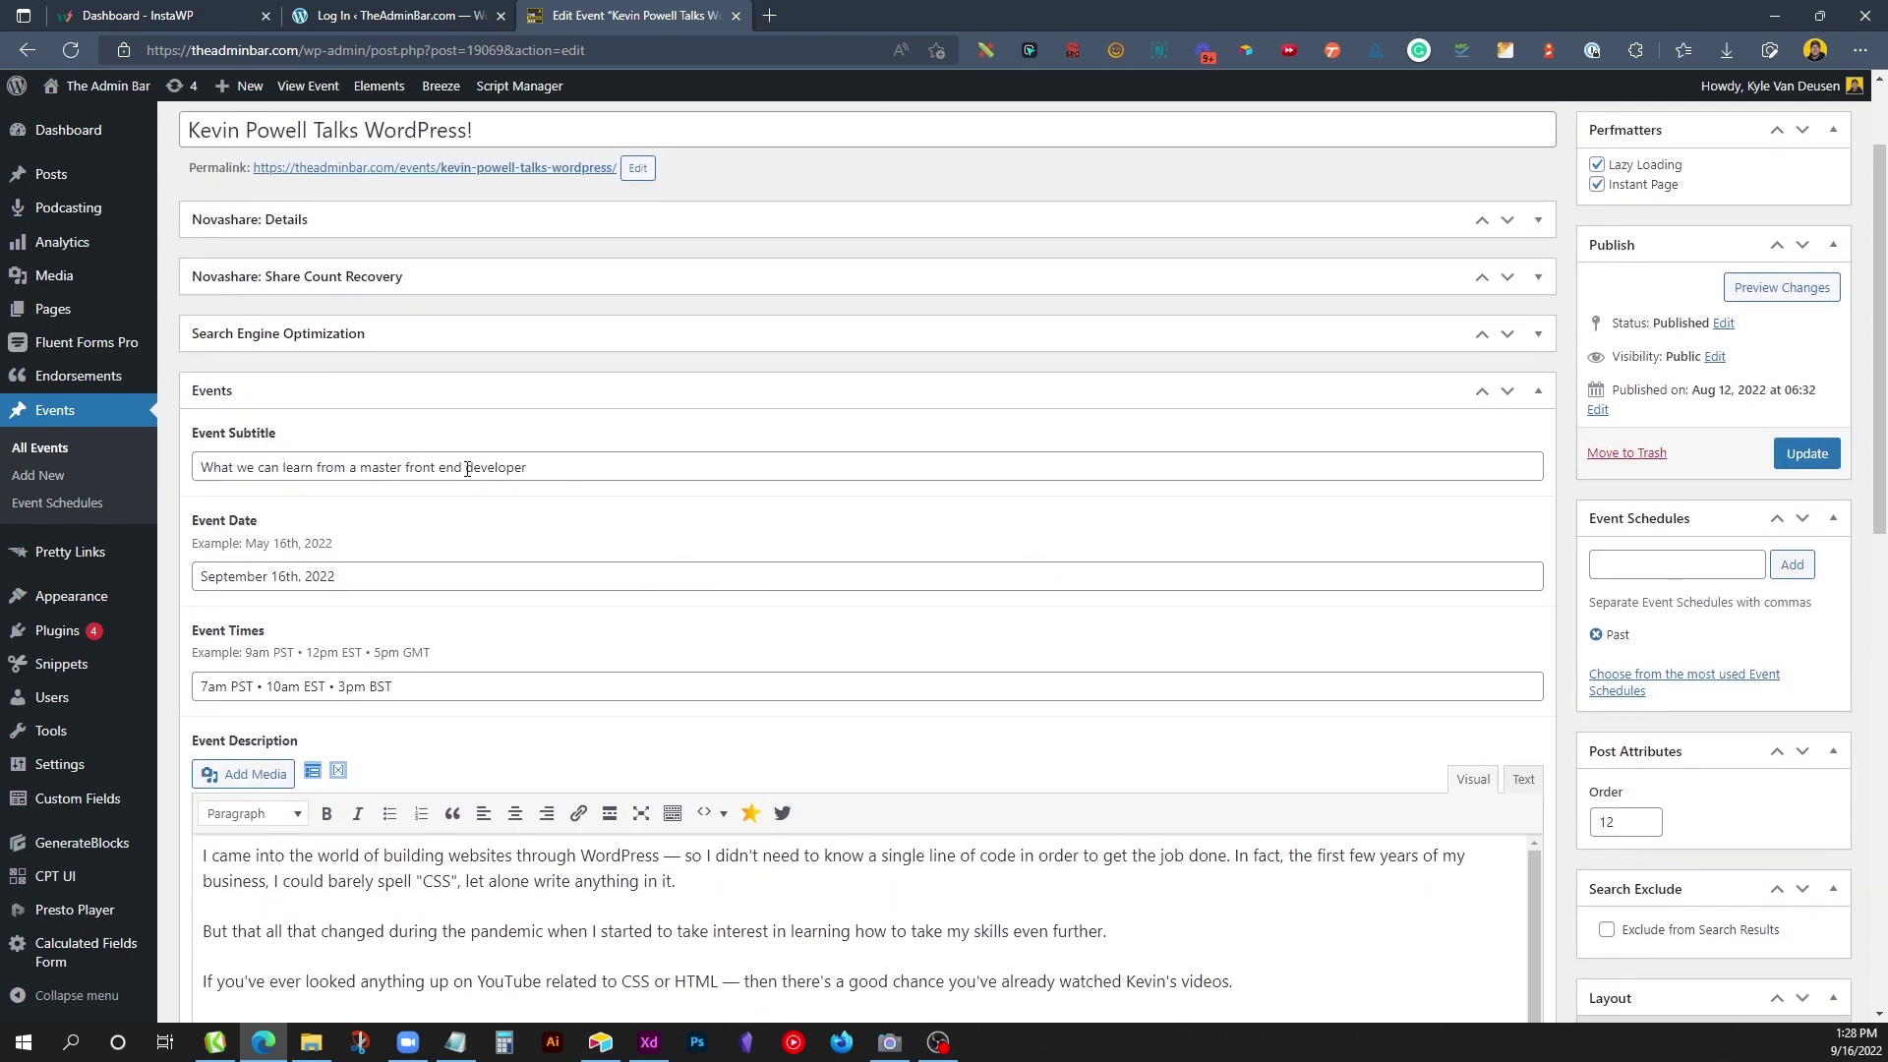
Step: Highlight the event's title, subtitle, date, times, description and YouTube link fields in turn to review the content feeding the template
{"action": "left_click_drag", "start_coordinate": [201, 133], "coordinate": [467, 135]}
{"action": "left_click_drag", "start_coordinate": [227, 467], "coordinate": [428, 467]}
{"action": "left_click_drag", "start_coordinate": [207, 577], "coordinate": [328, 576]}
{"action": "left_click_drag", "start_coordinate": [231, 687], "coordinate": [648, 787]}
{"action": "scroll", "coordinate": [393, 688], "scroll_direction": "down", "scroll_amount": 3}
{"action": "scroll", "coordinate": [649, 782], "scroll_direction": "down", "scroll_amount": 6}
{"action": "left_click_drag", "start_coordinate": [233, 630], "coordinate": [455, 625]}
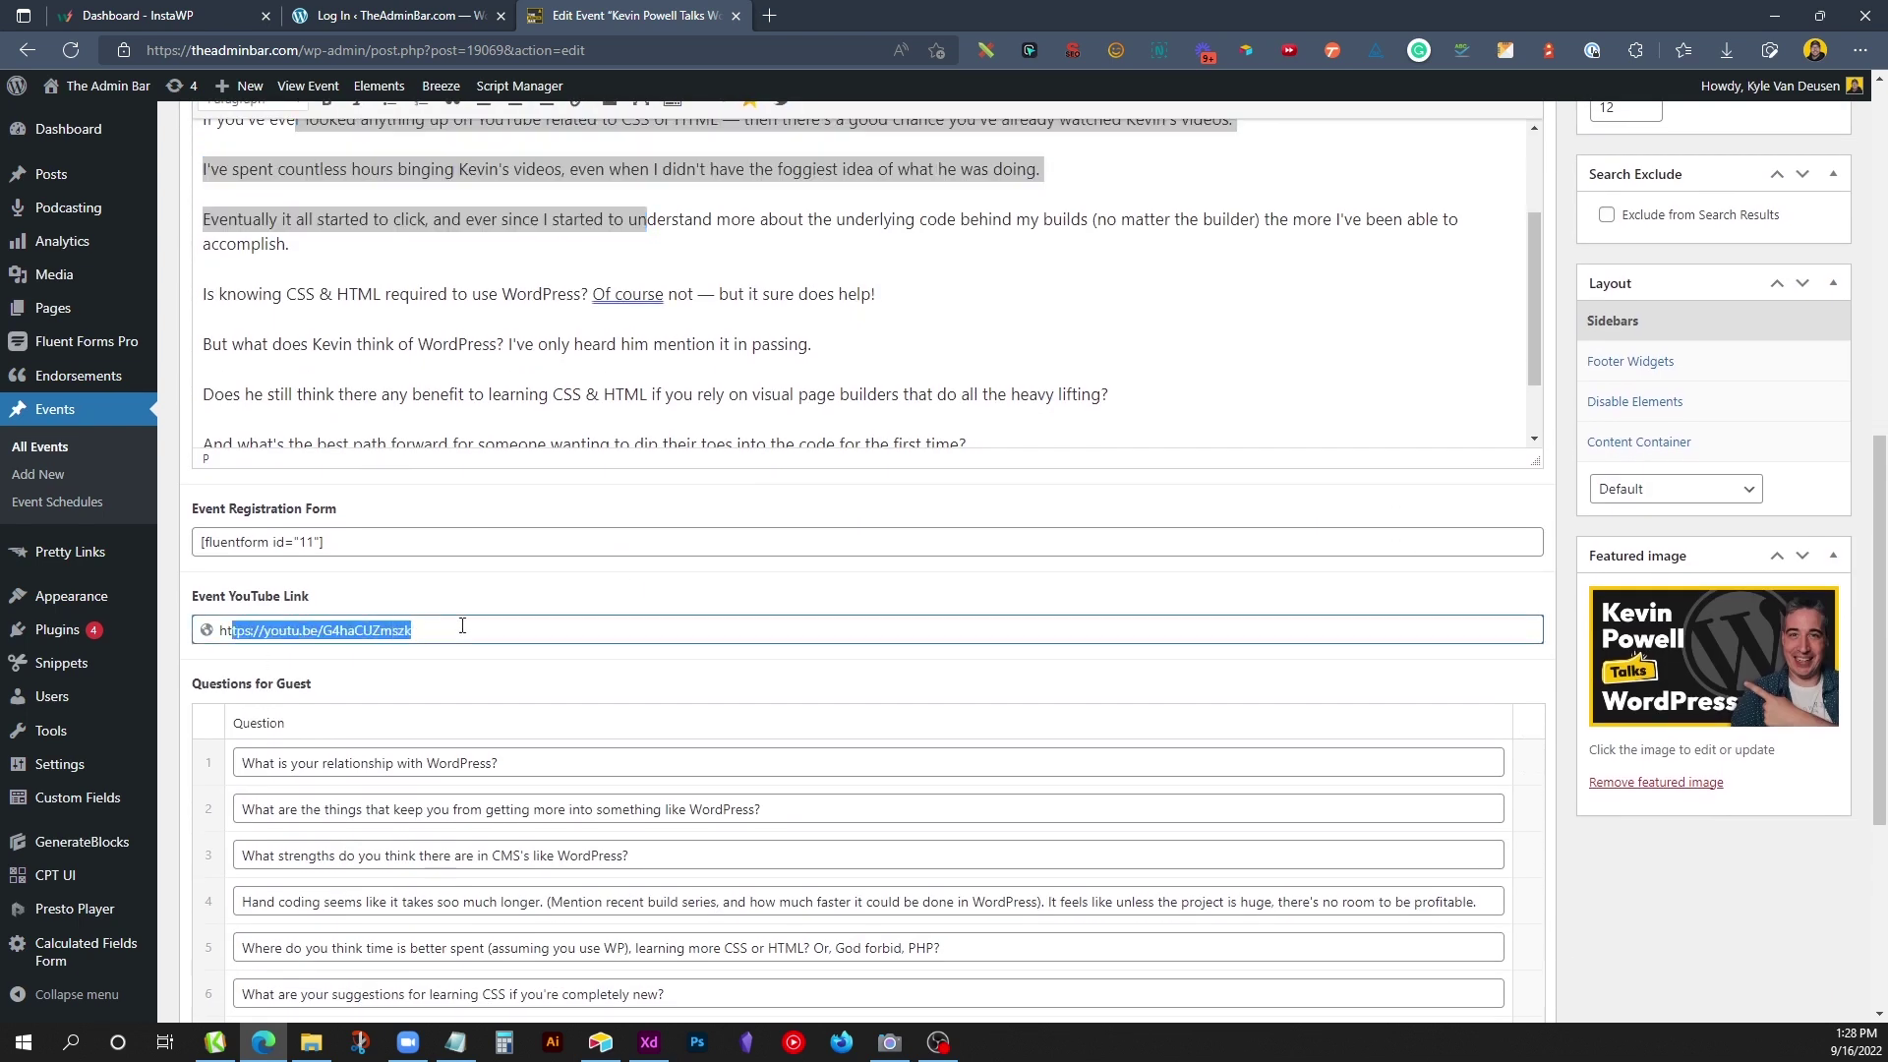
{"action": "scroll", "coordinate": [691, 489], "scroll_direction": "up", "scroll_amount": 4}
{"action": "scroll", "coordinate": [1340, 708], "scroll_direction": "down", "scroll_amount": 1}
{"action": "scroll", "coordinate": [1435, 584], "scroll_direction": "up", "scroll_amount": 2}
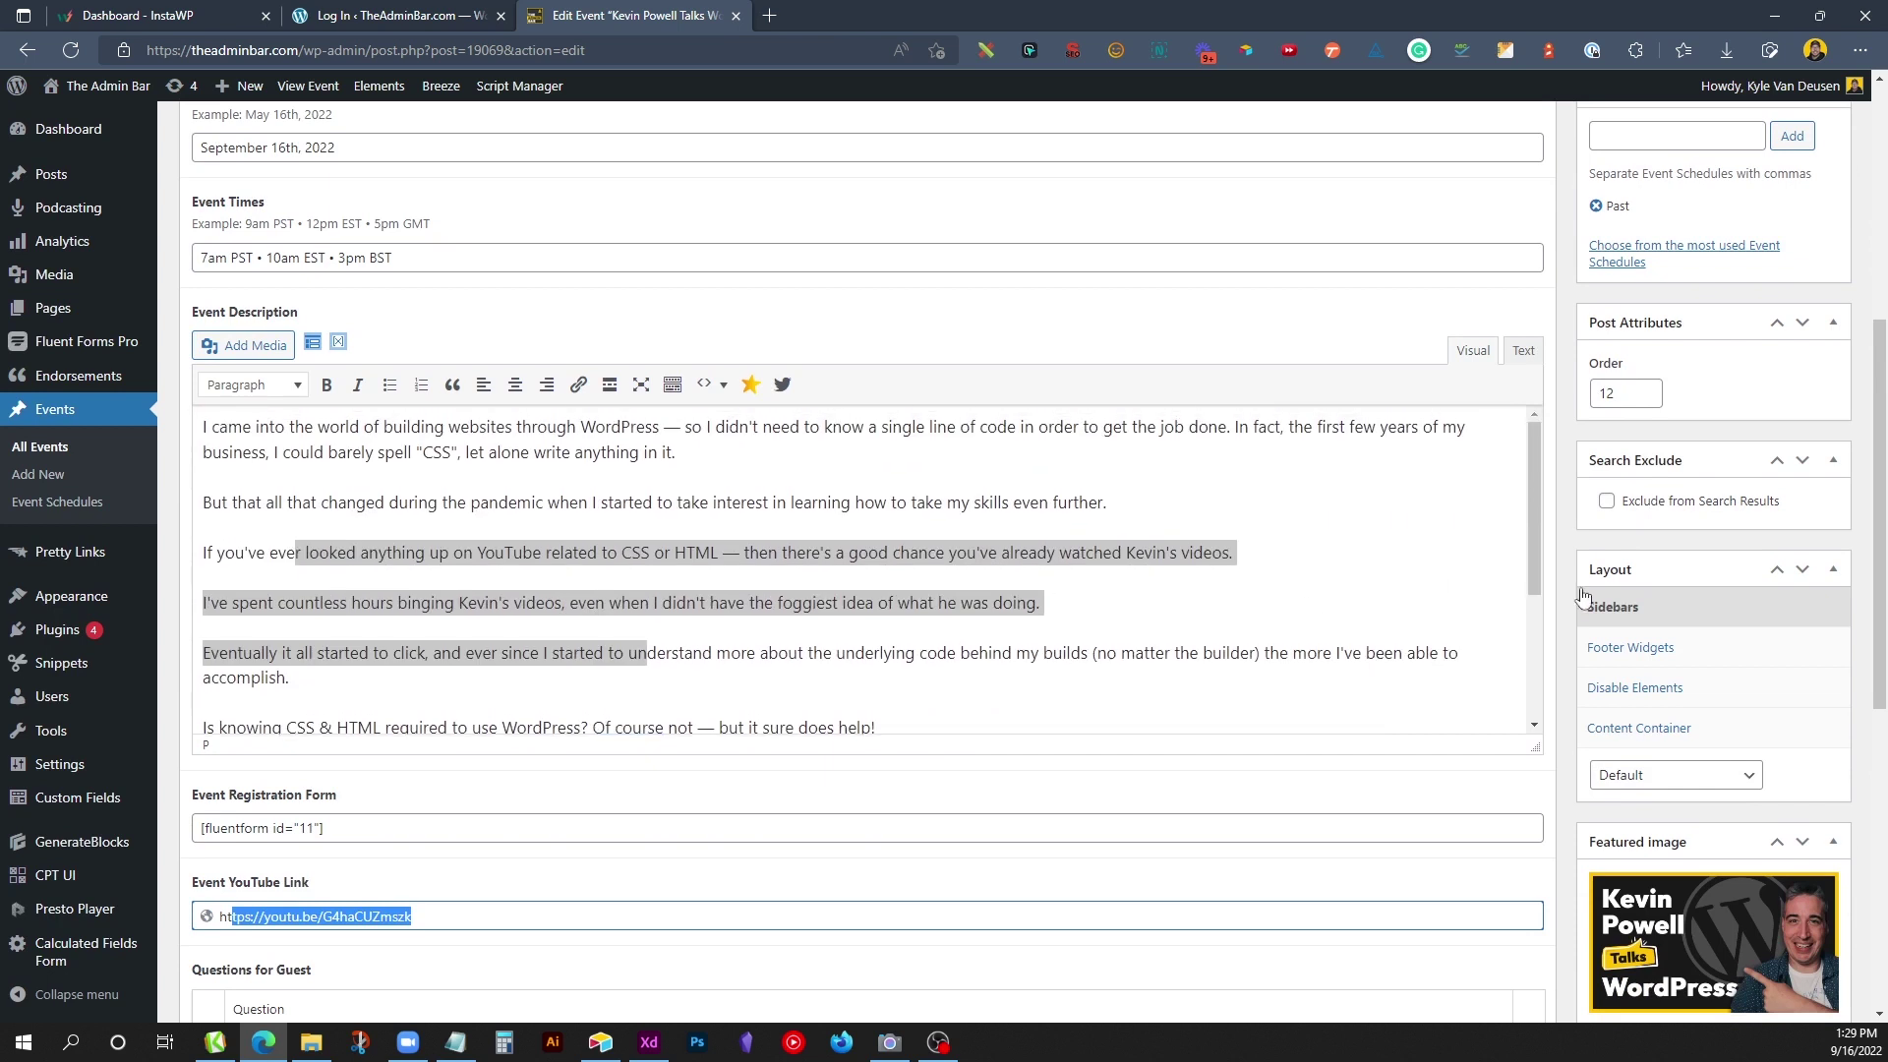
Step: Start a new event titled "New Event" with subtitle "Subtitle for new event", date "May 22nd" and time "9am"
{"action": "scroll", "coordinate": [1436, 582], "scroll_direction": "up", "scroll_amount": 3}
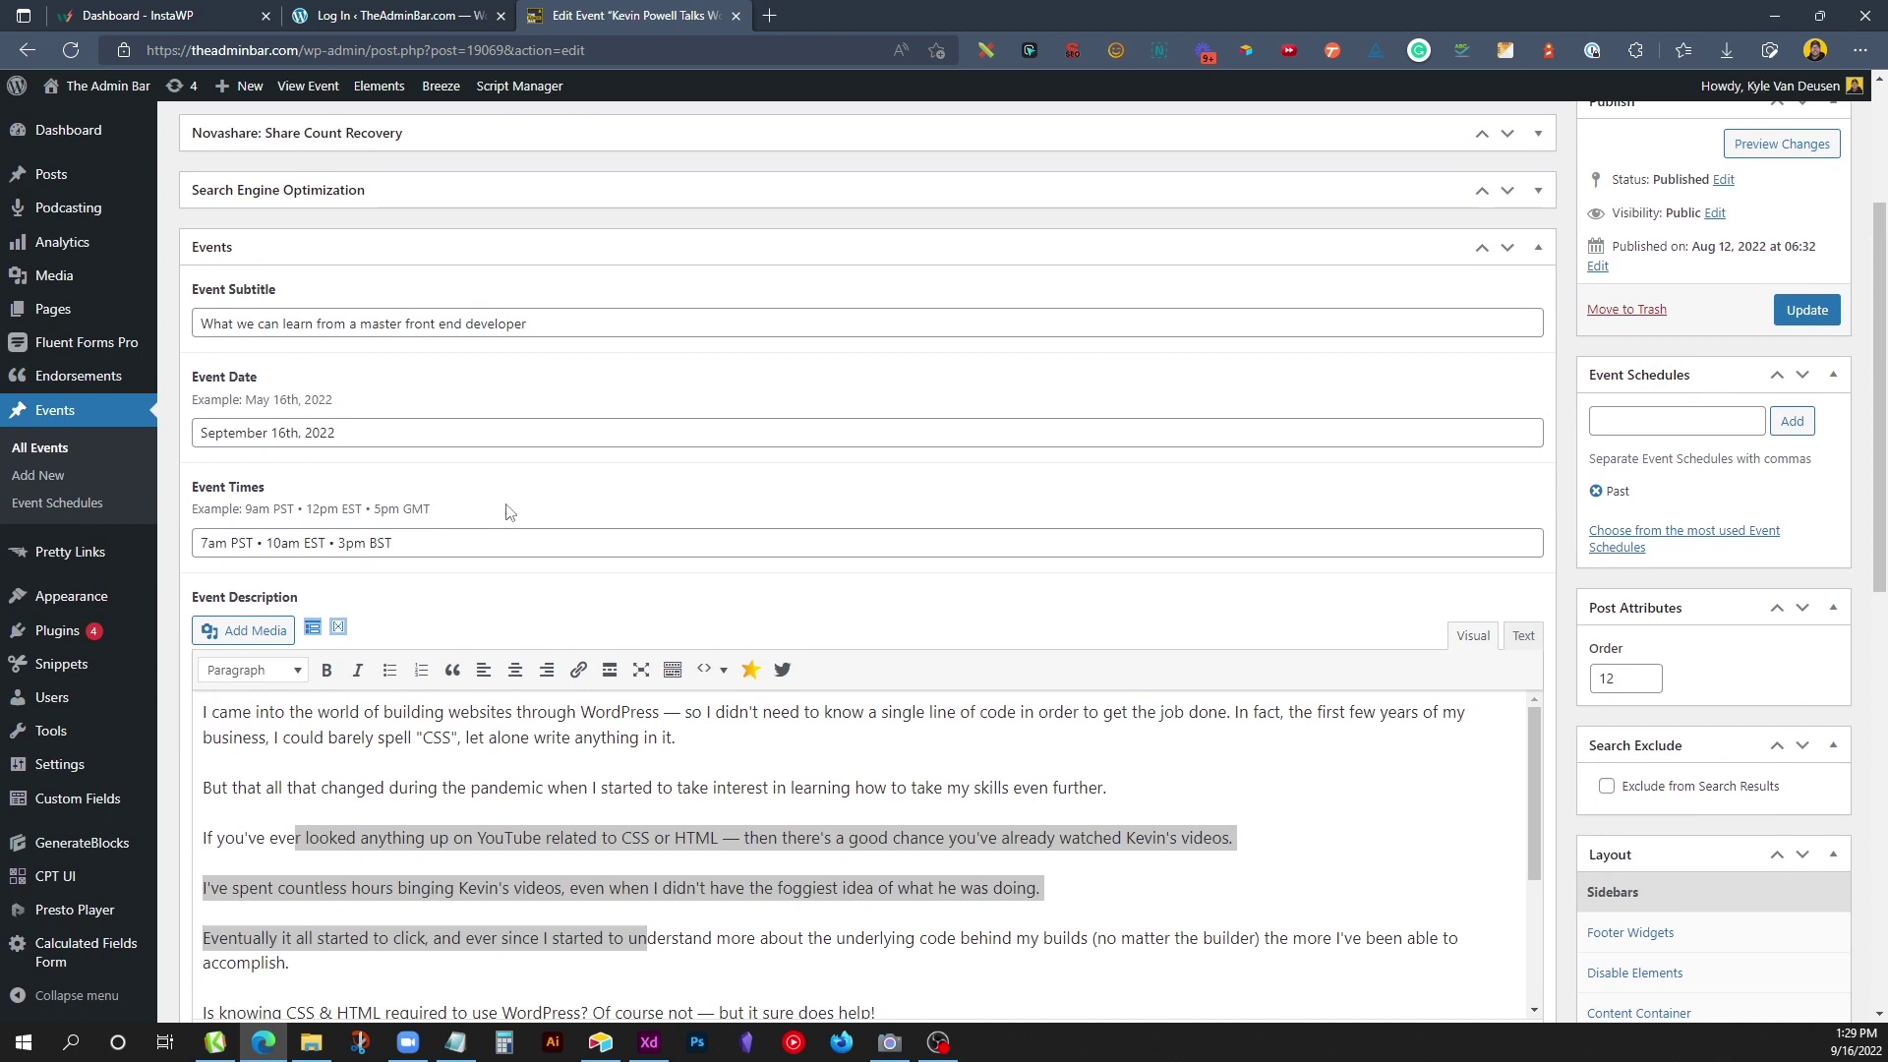
{"action": "scroll", "coordinate": [510, 511], "scroll_direction": "up", "scroll_amount": 3}
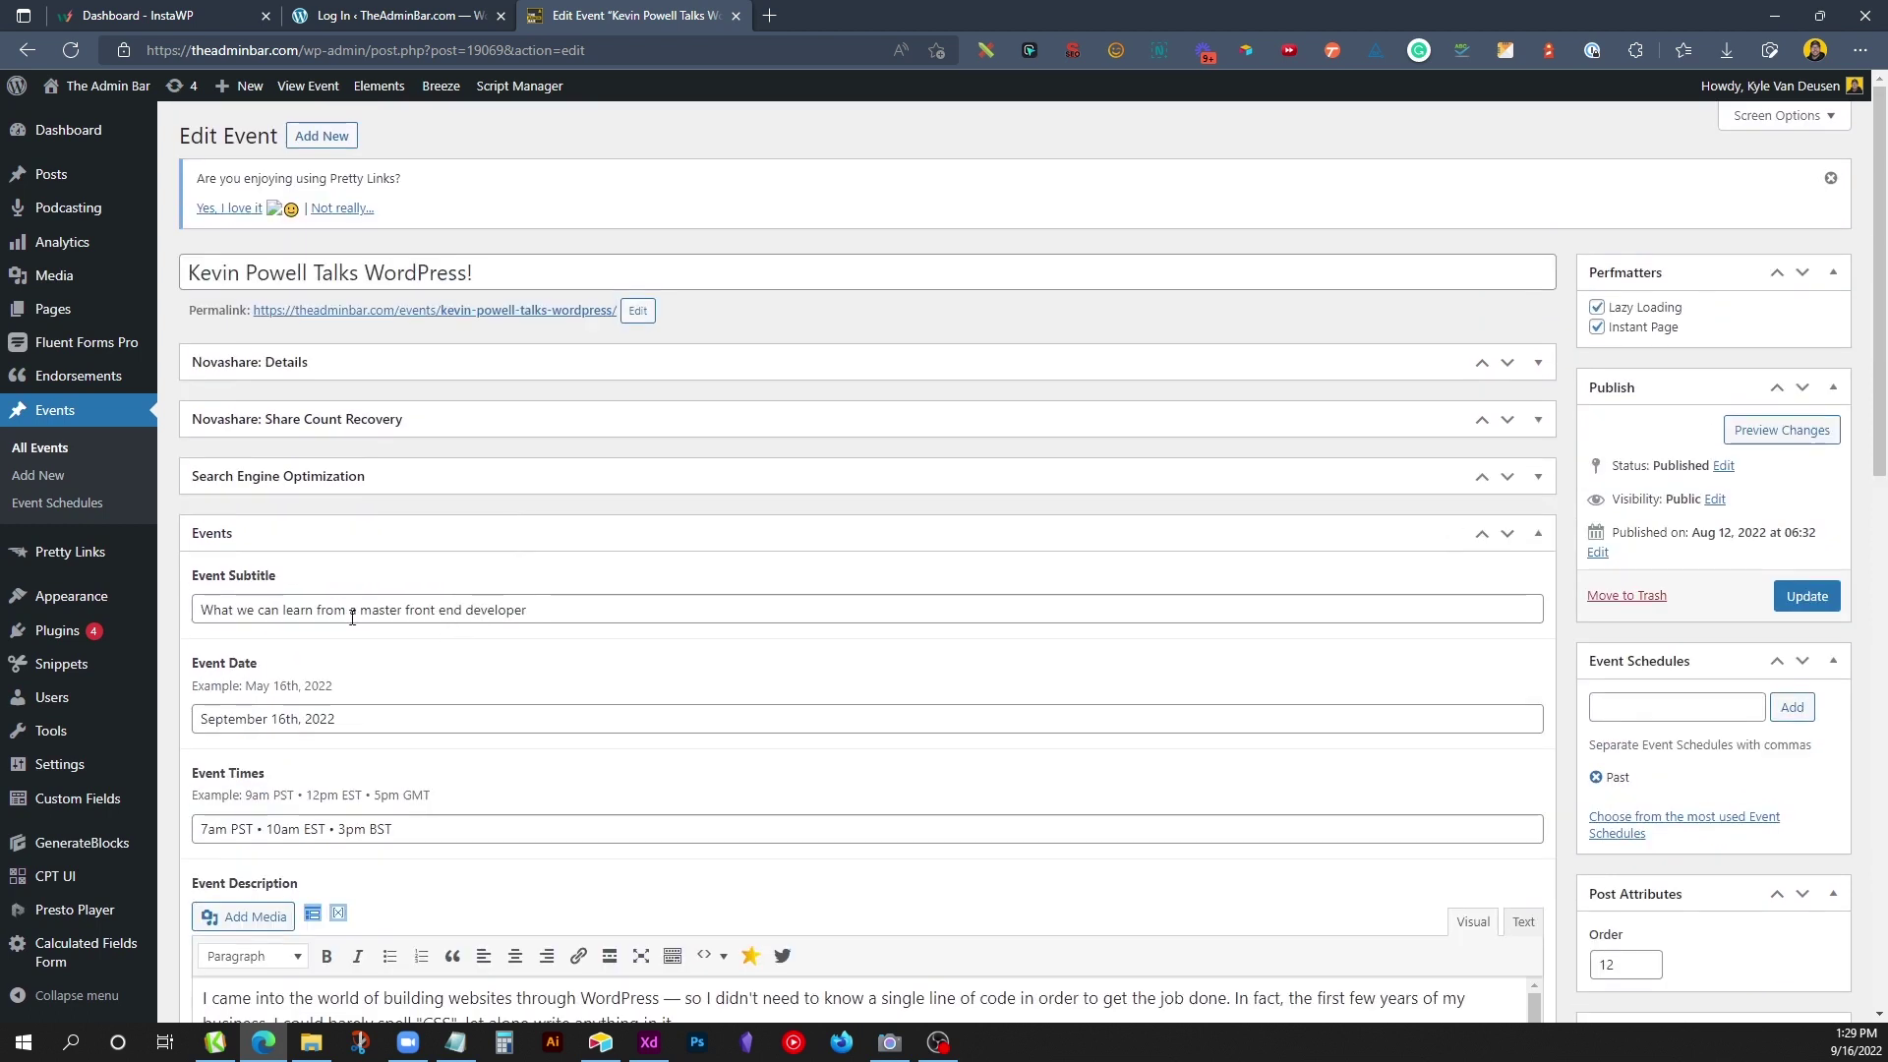
{"action": "left_click", "coordinate": [336, 143]}
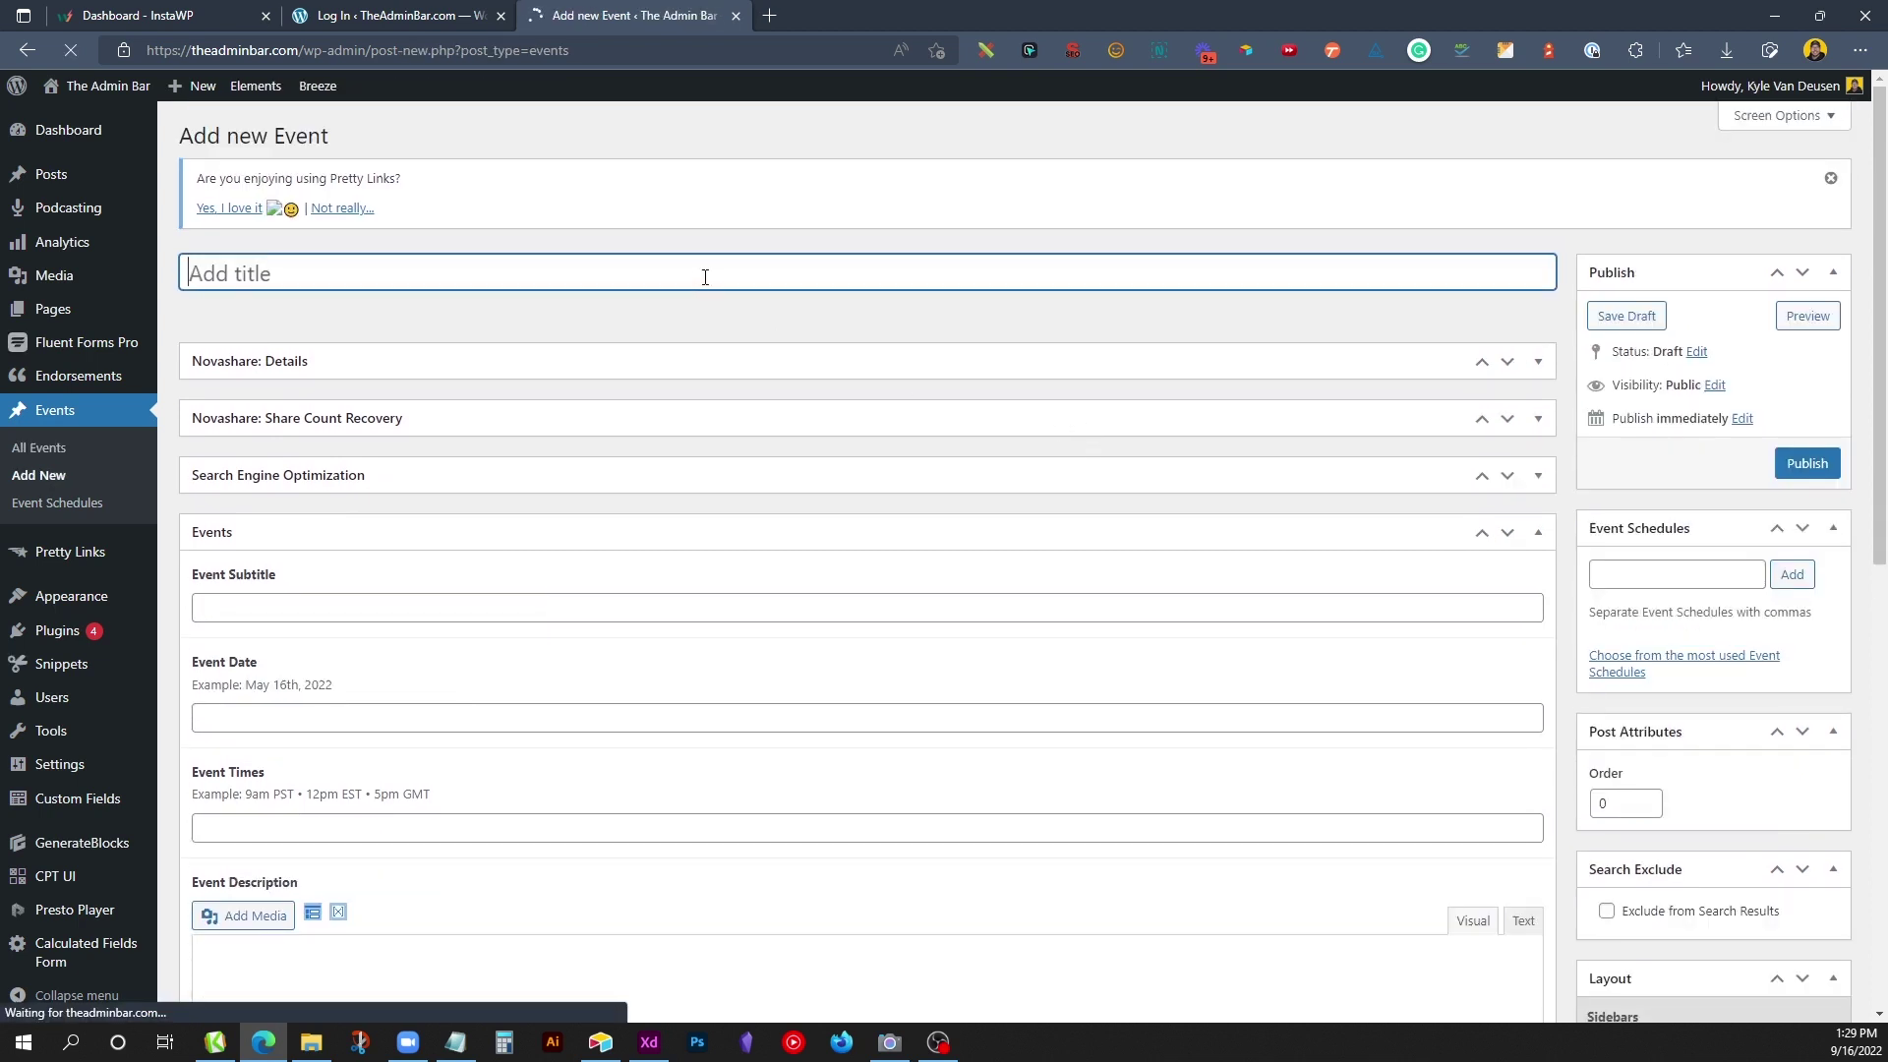
{"action": "type", "text": "New Event"}
{"action": "left_click", "coordinate": [485, 616]}
{"action": "type", "text": "Subtitle for new event"}
{"action": "key", "text": "Tab"}
{"action": "type", "text": "May 22"}
{"action": "key", "text": "Tab"}
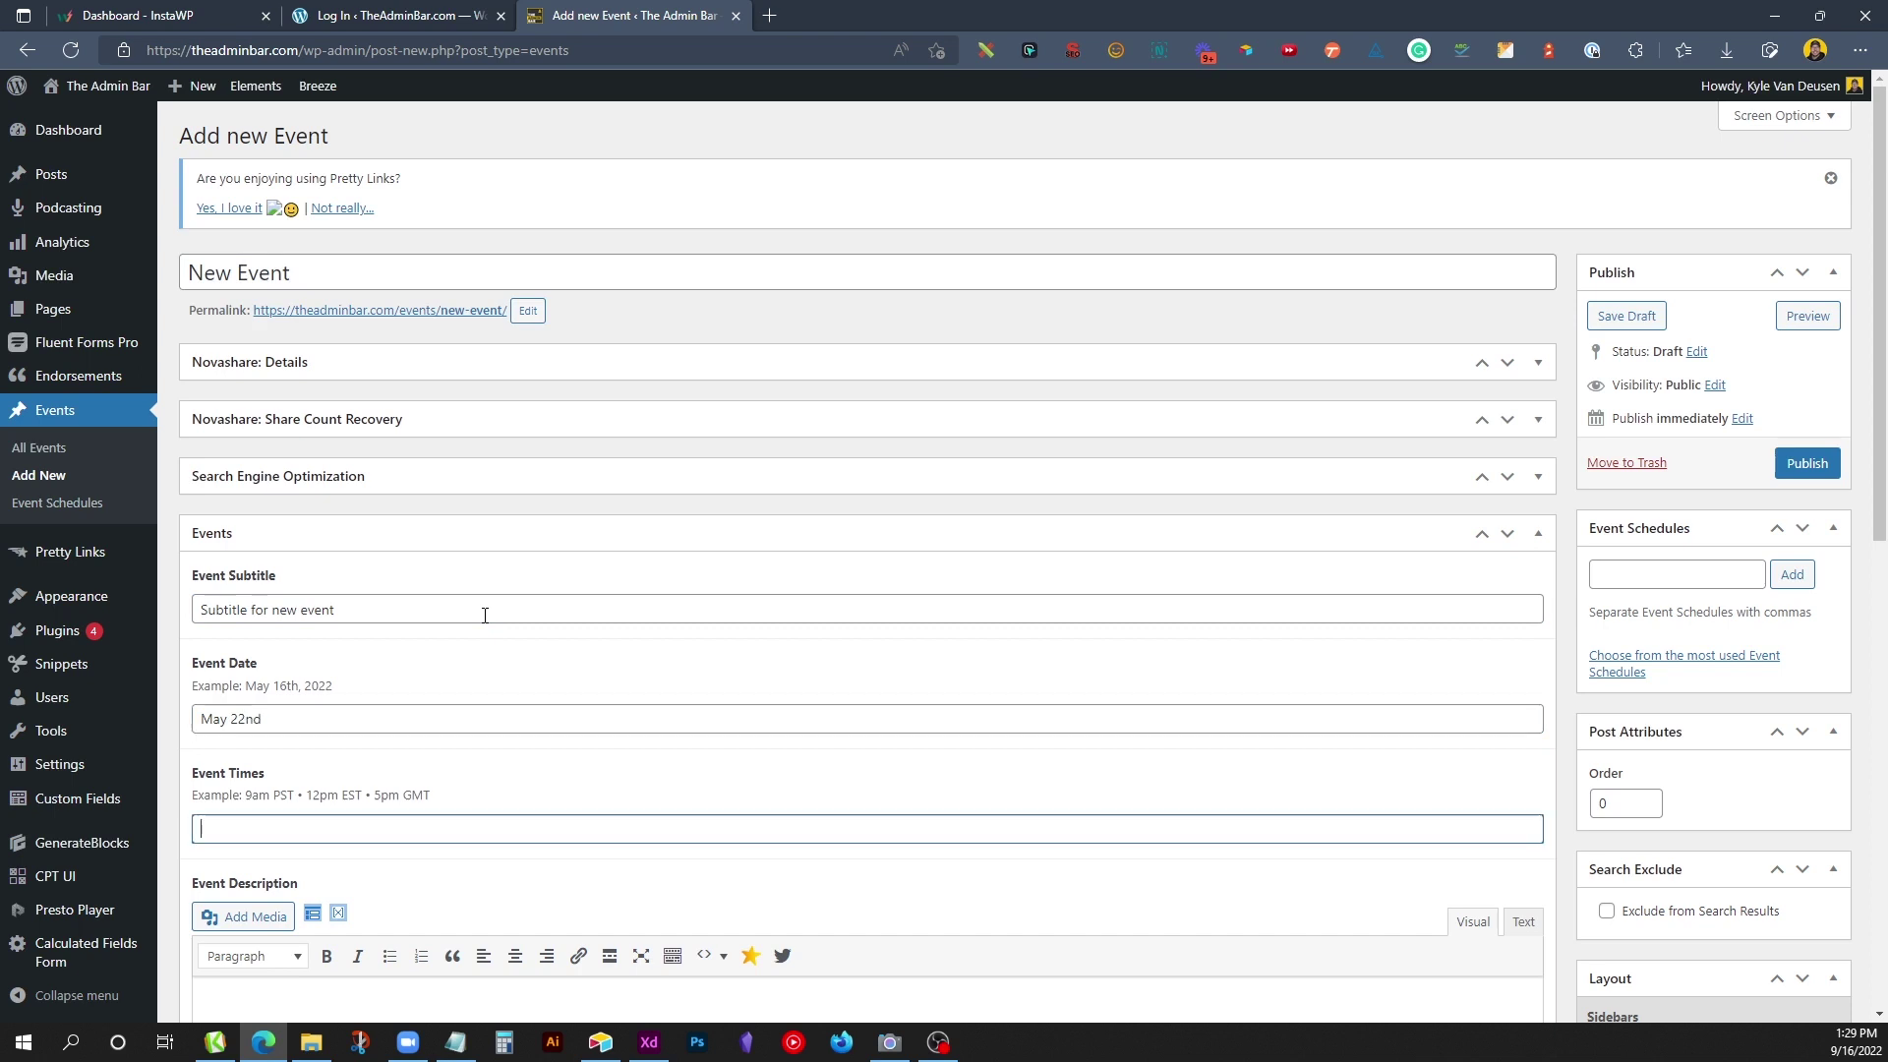
{"action": "type", "text": "9am"}
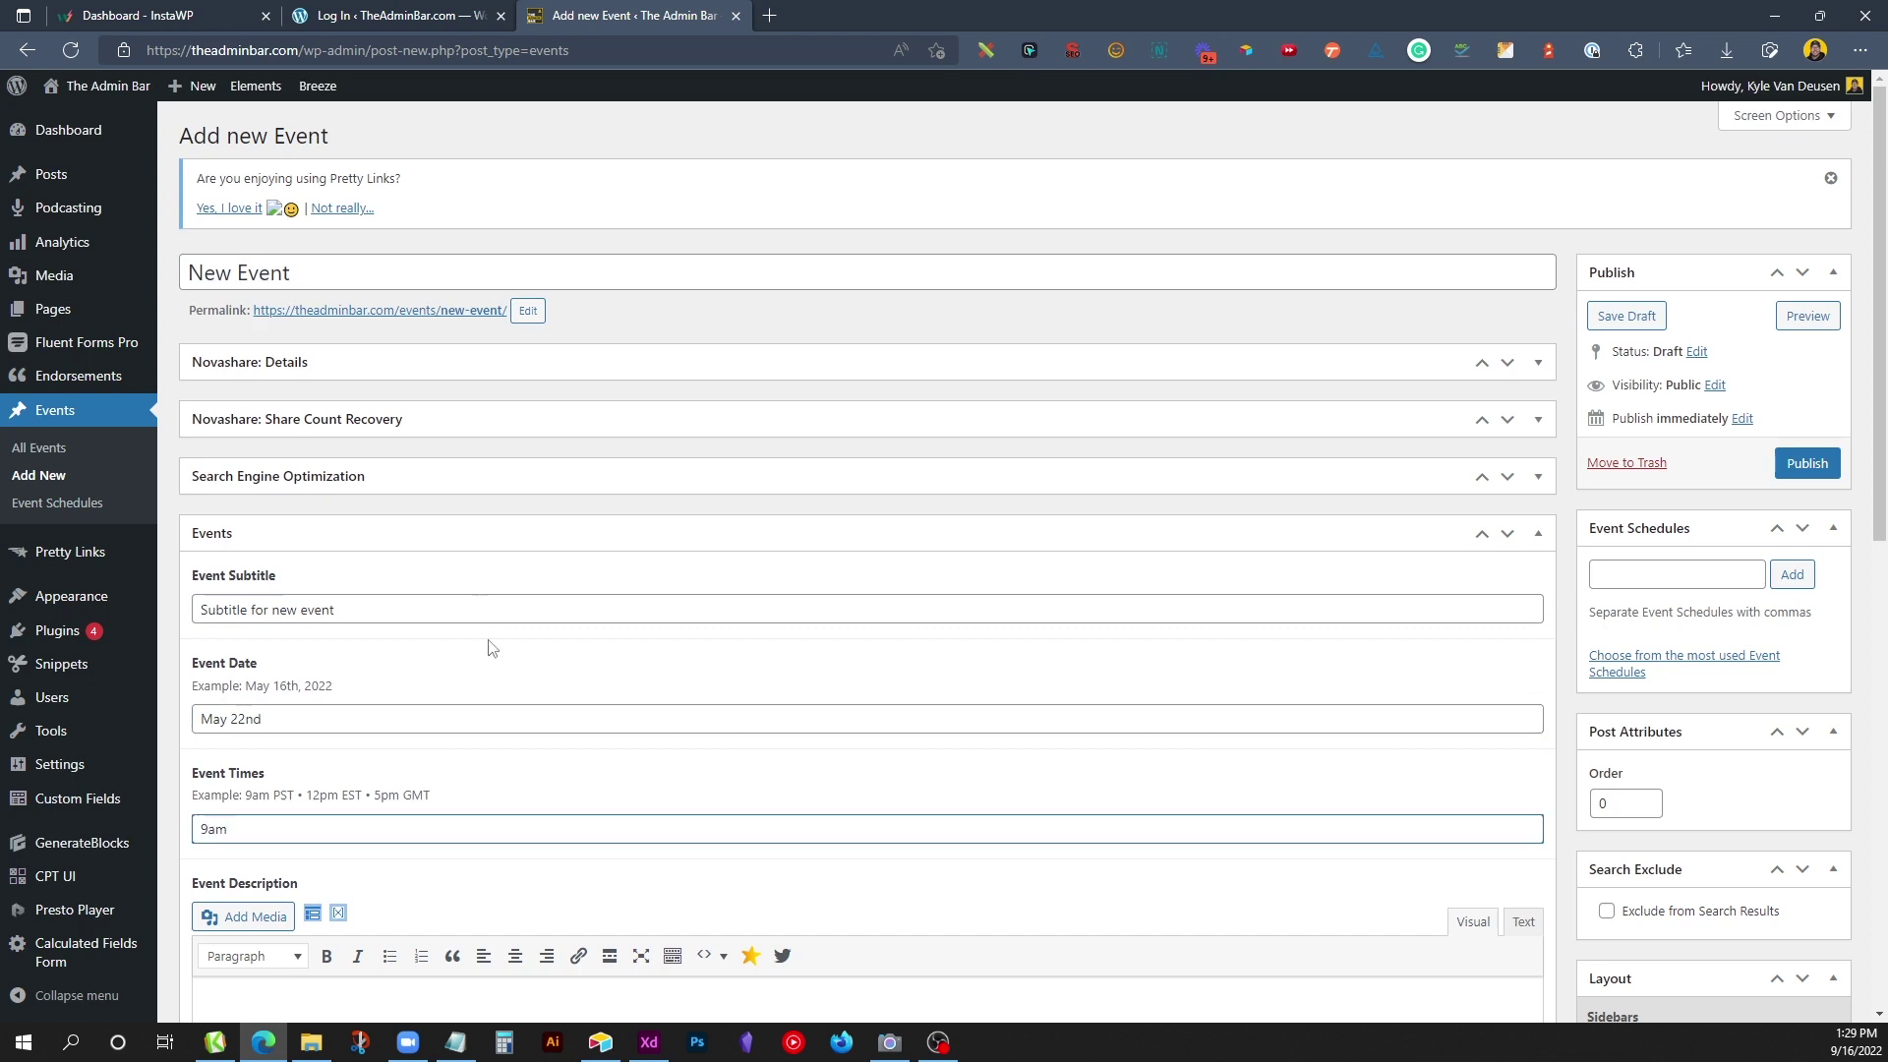
Step: Fill the new event's description with five paragraphs of Website Ipsum placeholder text using the ".wi5" text shortcut
{"action": "scroll", "coordinate": [483, 630], "scroll_direction": "down", "scroll_amount": 3}
{"action": "left_click", "coordinate": [370, 793]}
{"action": "type", "text": ".wi5"}
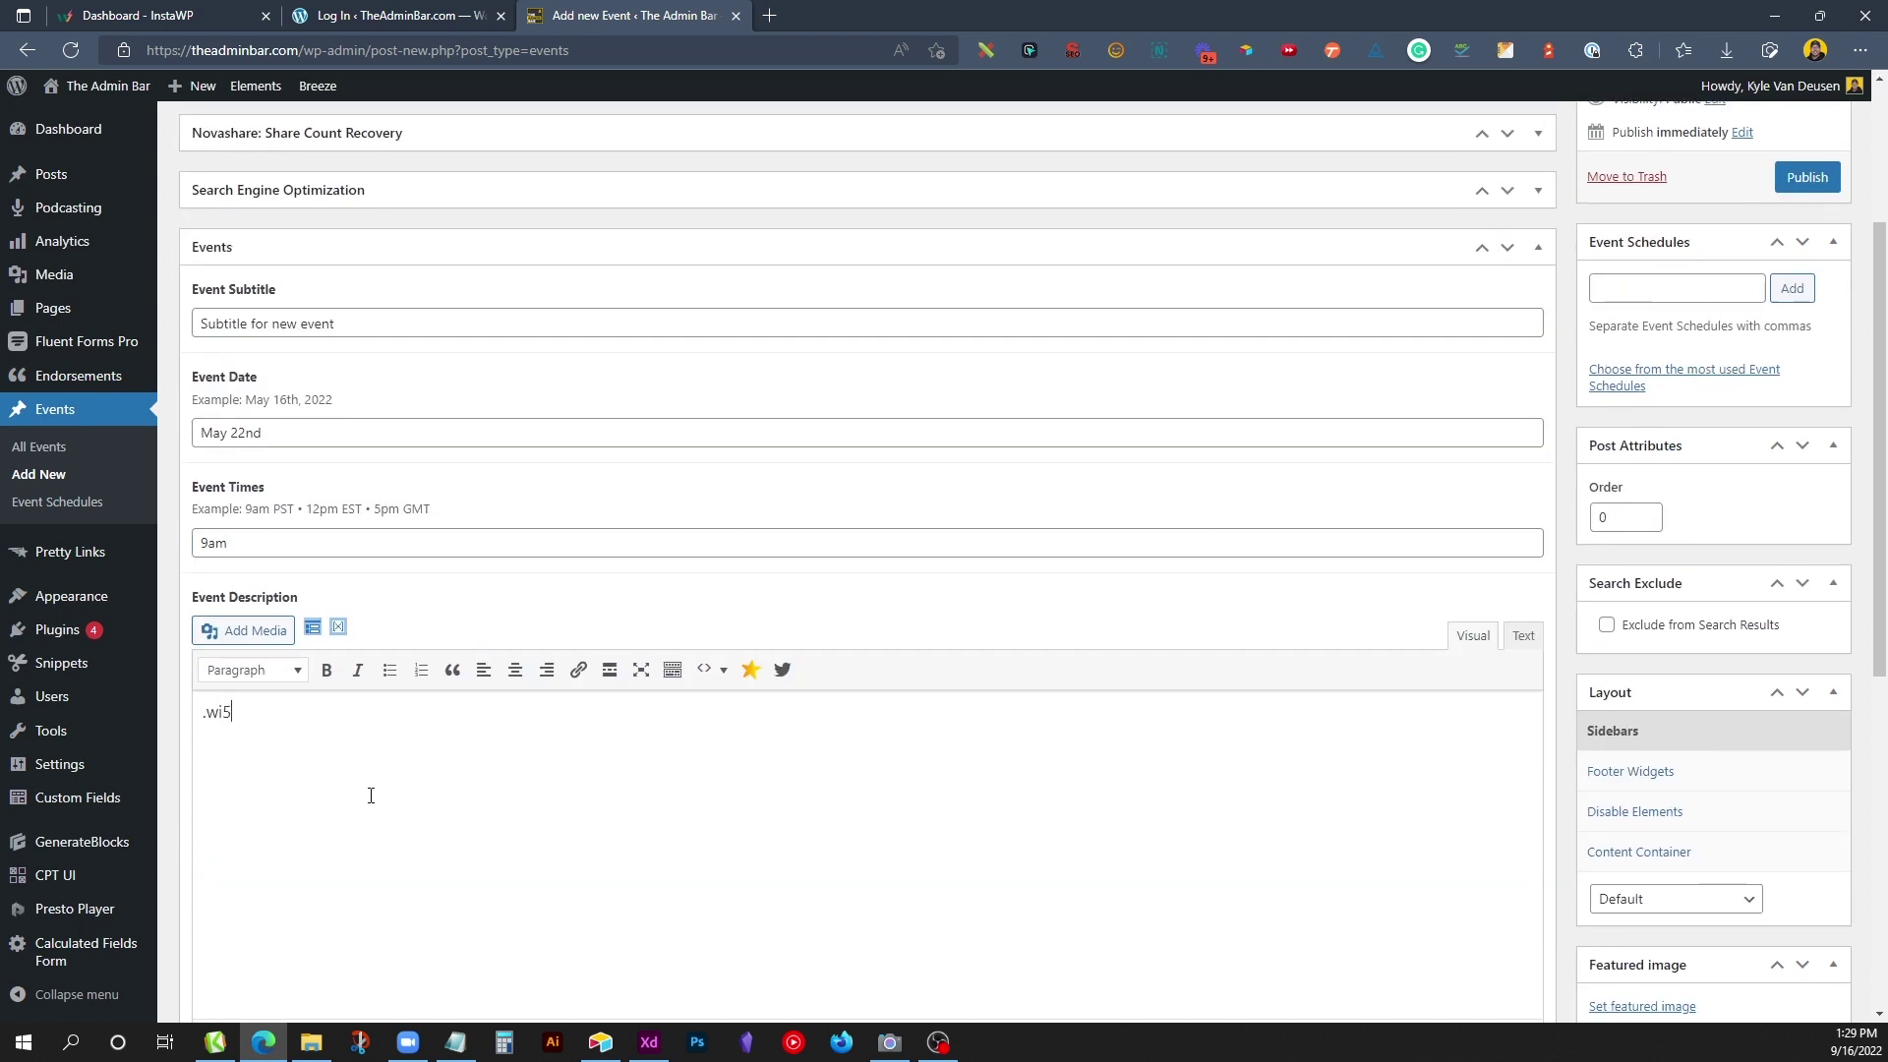
{"action": "scroll", "coordinate": [491, 708], "scroll_direction": "down", "scroll_amount": 4}
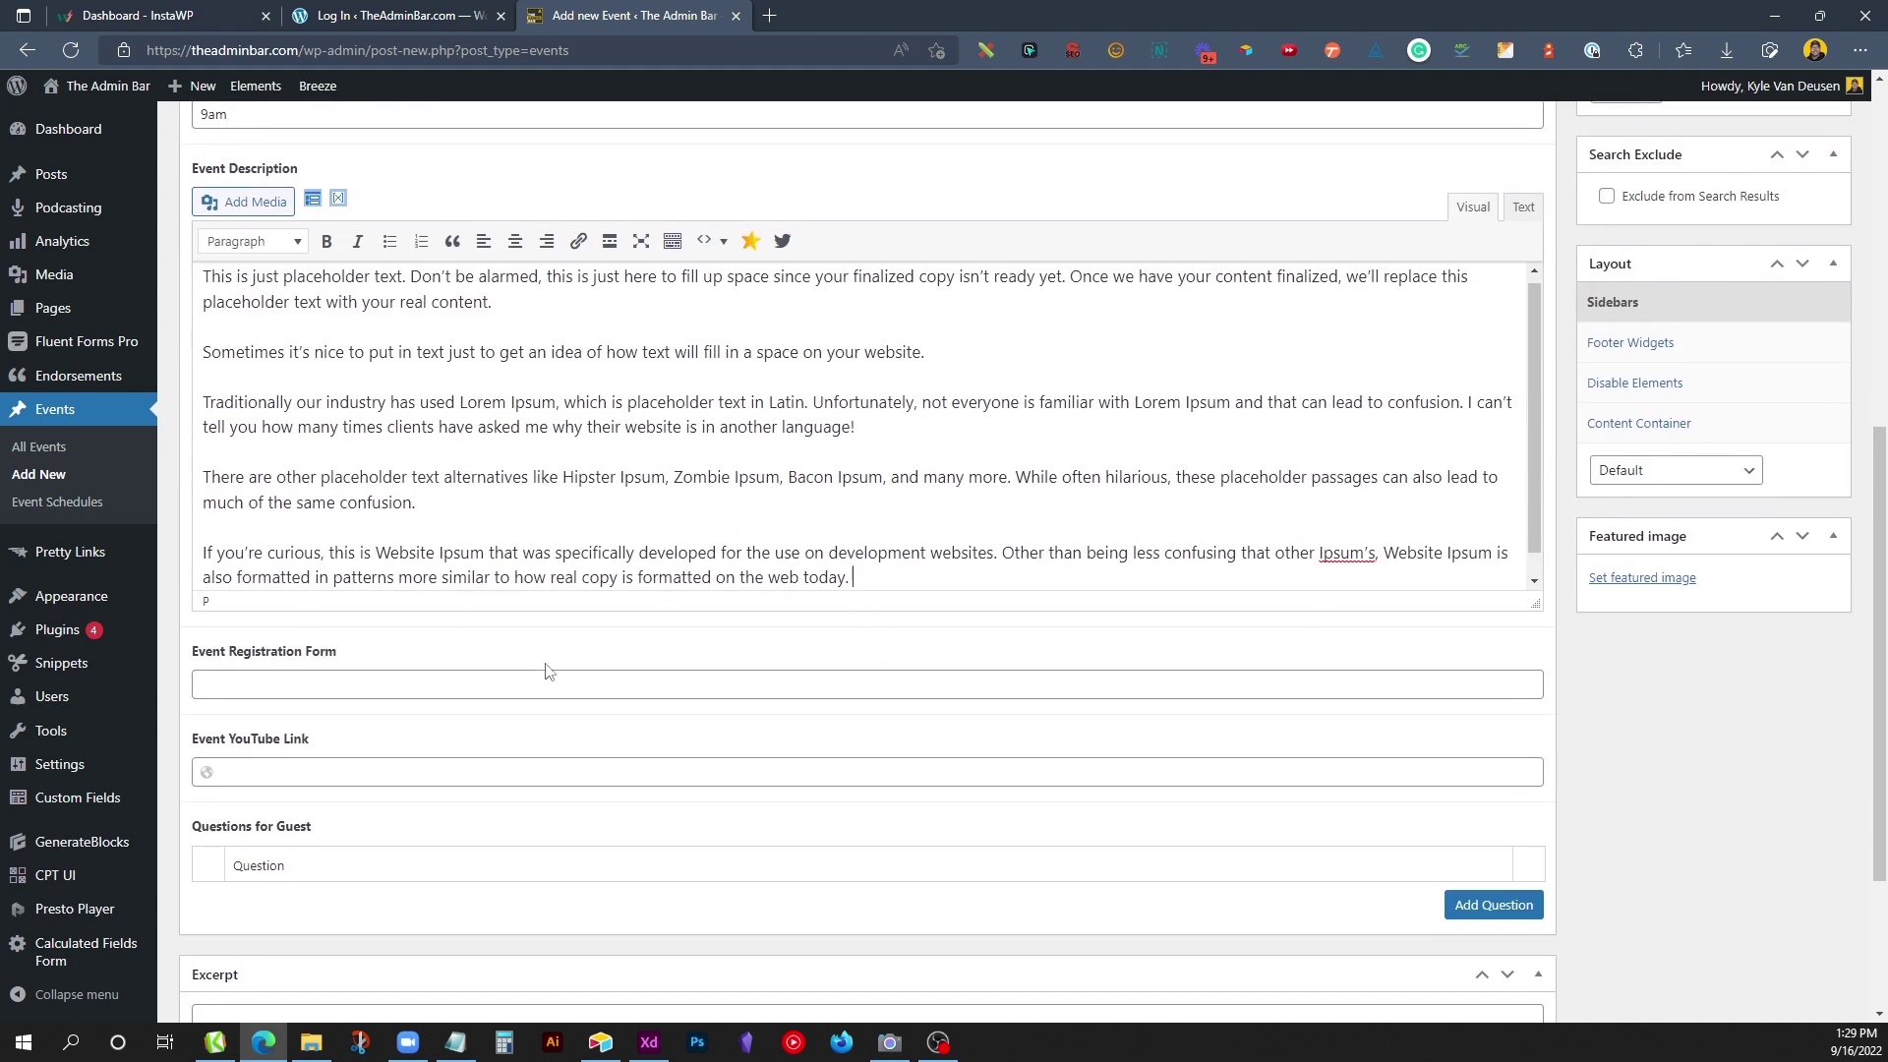
{"action": "scroll", "coordinate": [1627, 459], "scroll_direction": "up", "scroll_amount": 5}
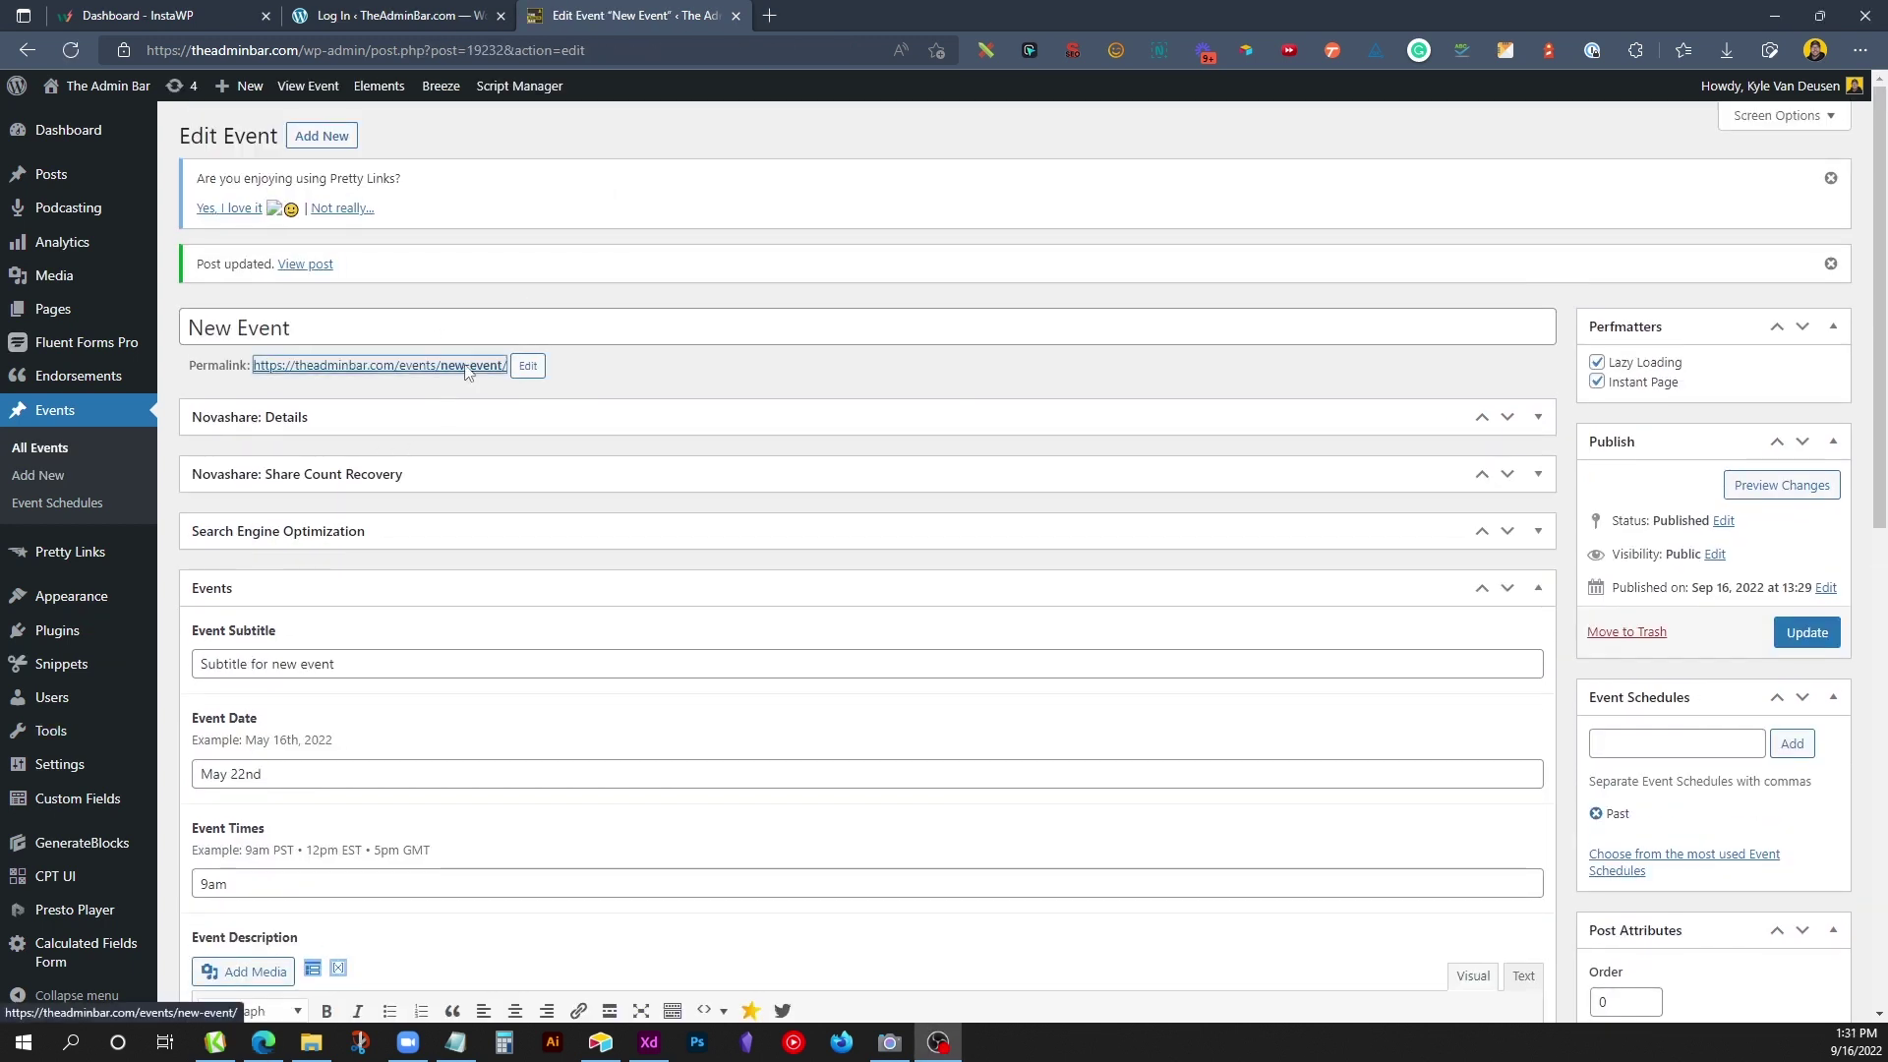
Step: Open the New Event permalink in a new tab and review how the page shows its title, subtitle, date, video and description
{"action": "right_click", "coordinate": [466, 373]}
{"action": "left_click", "coordinate": [531, 380]}
{"action": "left_click", "coordinate": [821, 17]}
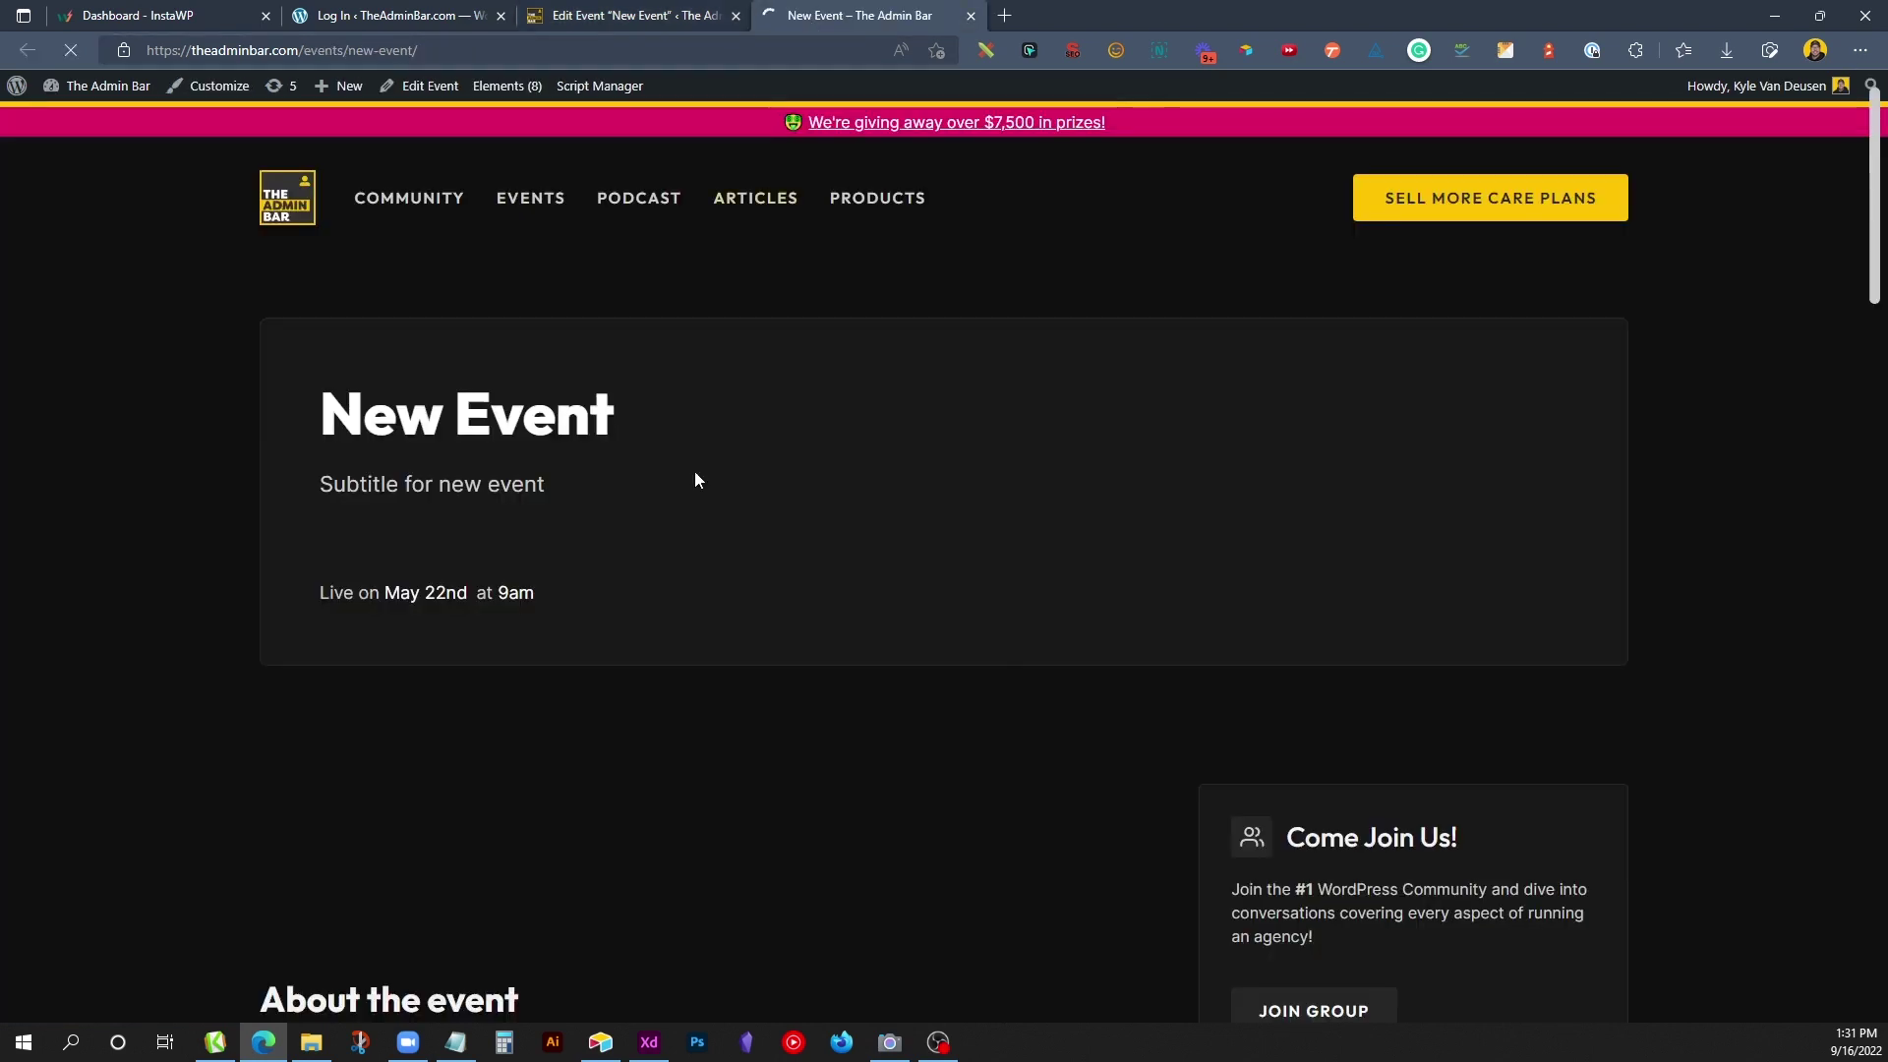
{"action": "scroll", "coordinate": [800, 475], "scroll_direction": "down", "scroll_amount": 3}
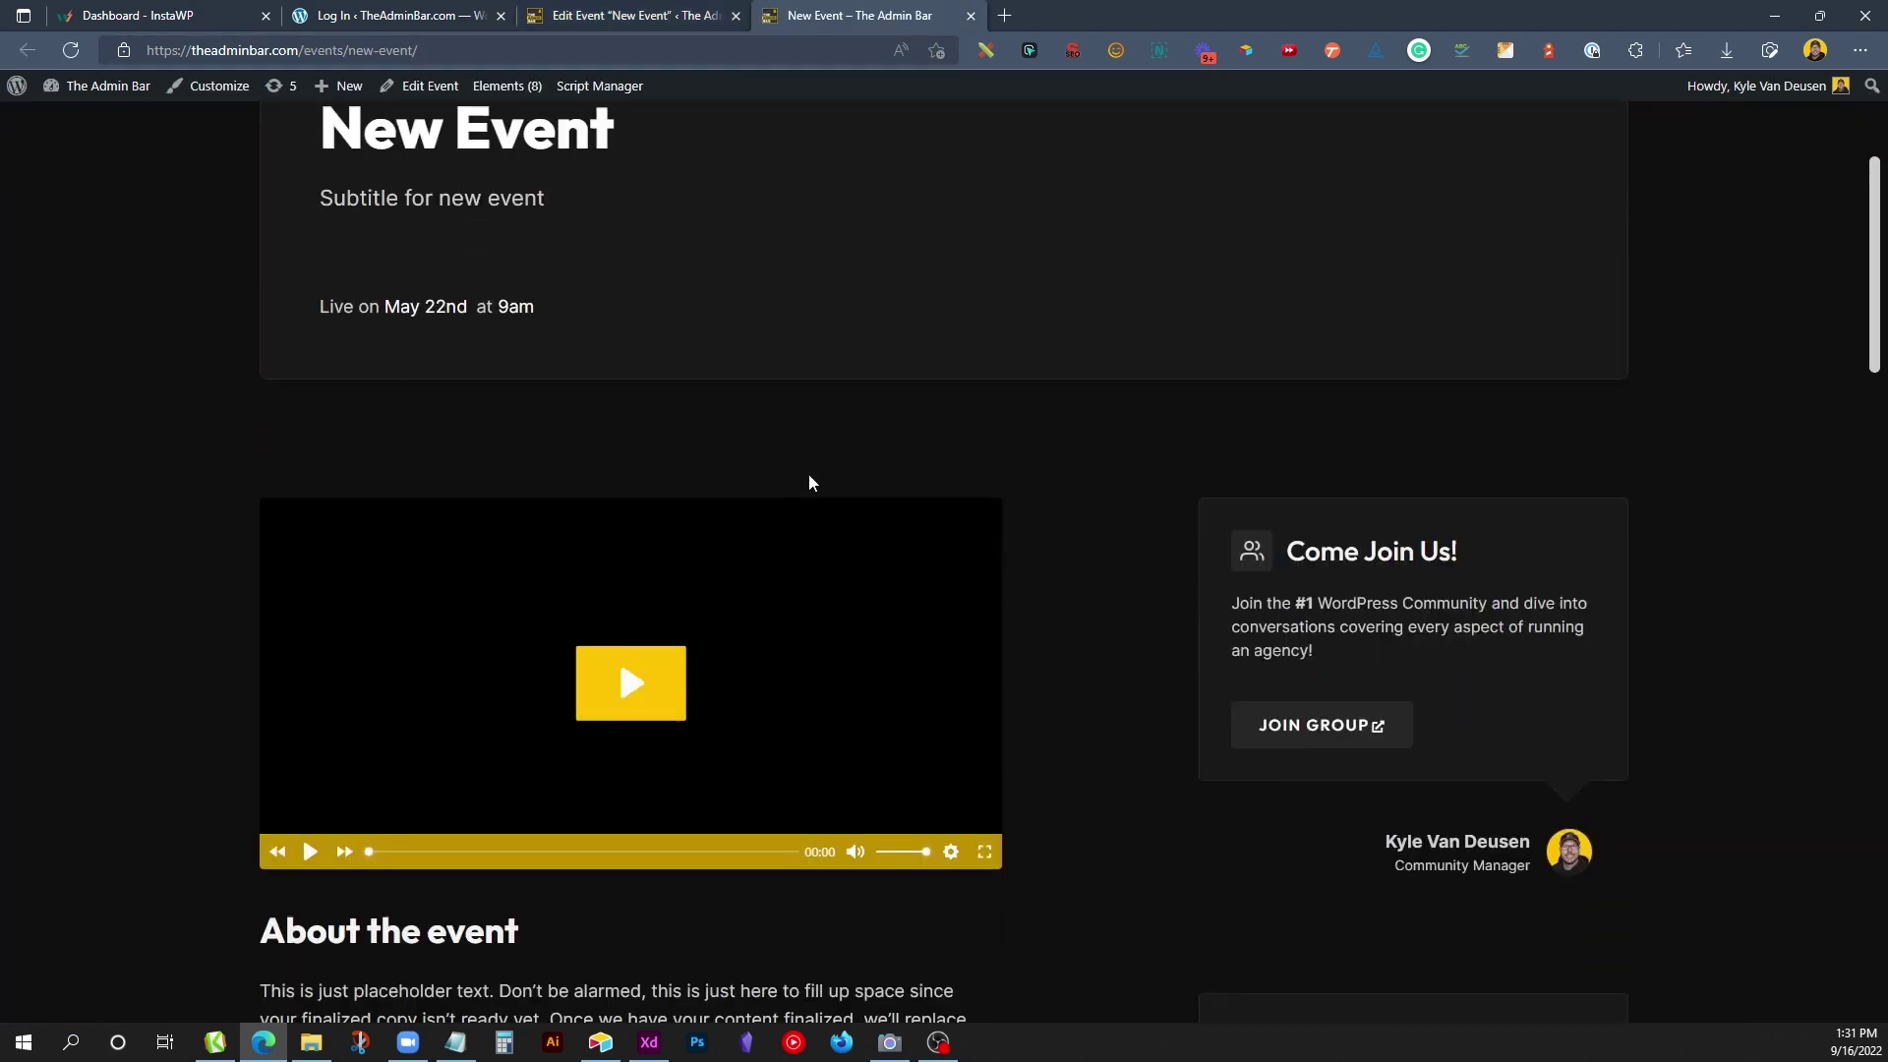
{"action": "scroll", "coordinate": [808, 475], "scroll_direction": "up", "scroll_amount": 2}
{"action": "left_click_drag", "start_coordinate": [365, 273], "coordinate": [556, 275]}
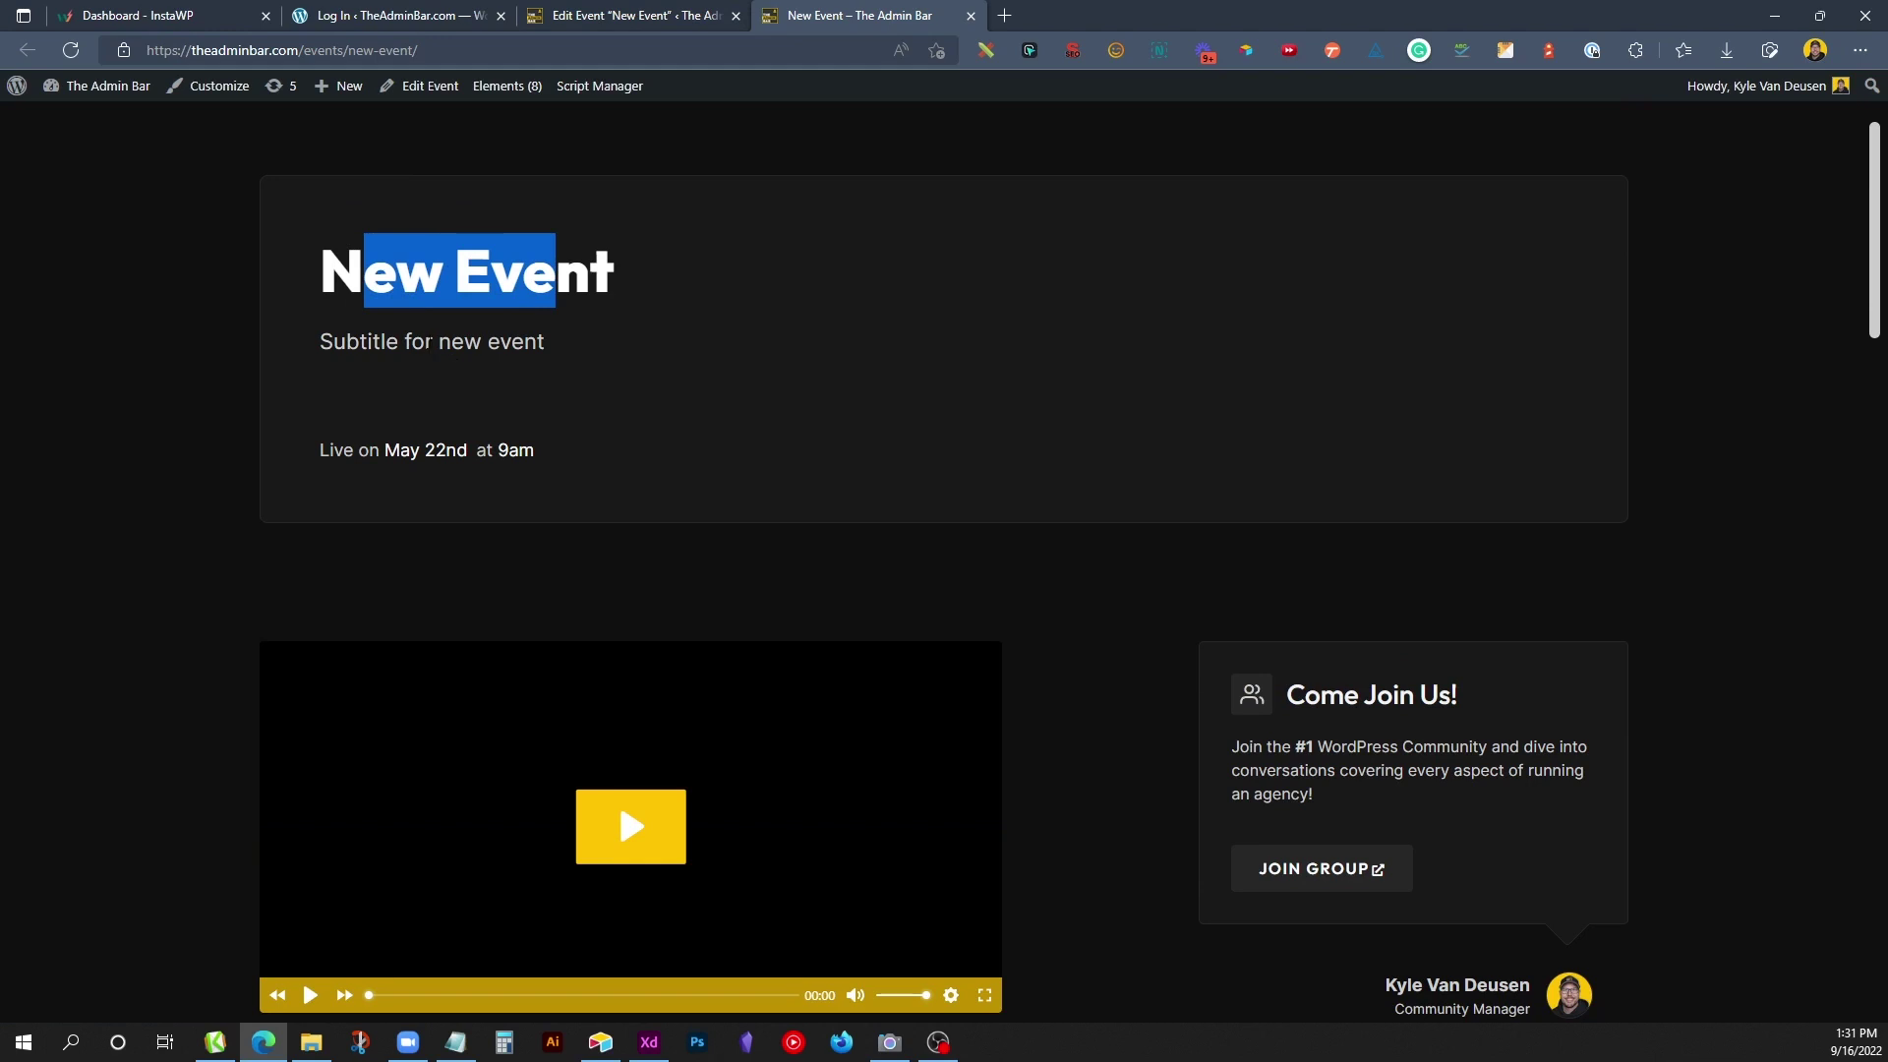
{"action": "left_click_drag", "start_coordinate": [425, 343], "coordinate": [571, 349]}
{"action": "left_click", "coordinate": [519, 399]}
{"action": "scroll", "coordinate": [787, 438], "scroll_direction": "down", "scroll_amount": 4}
{"action": "scroll", "coordinate": [789, 593], "scroll_direction": "up", "scroll_amount": 6}
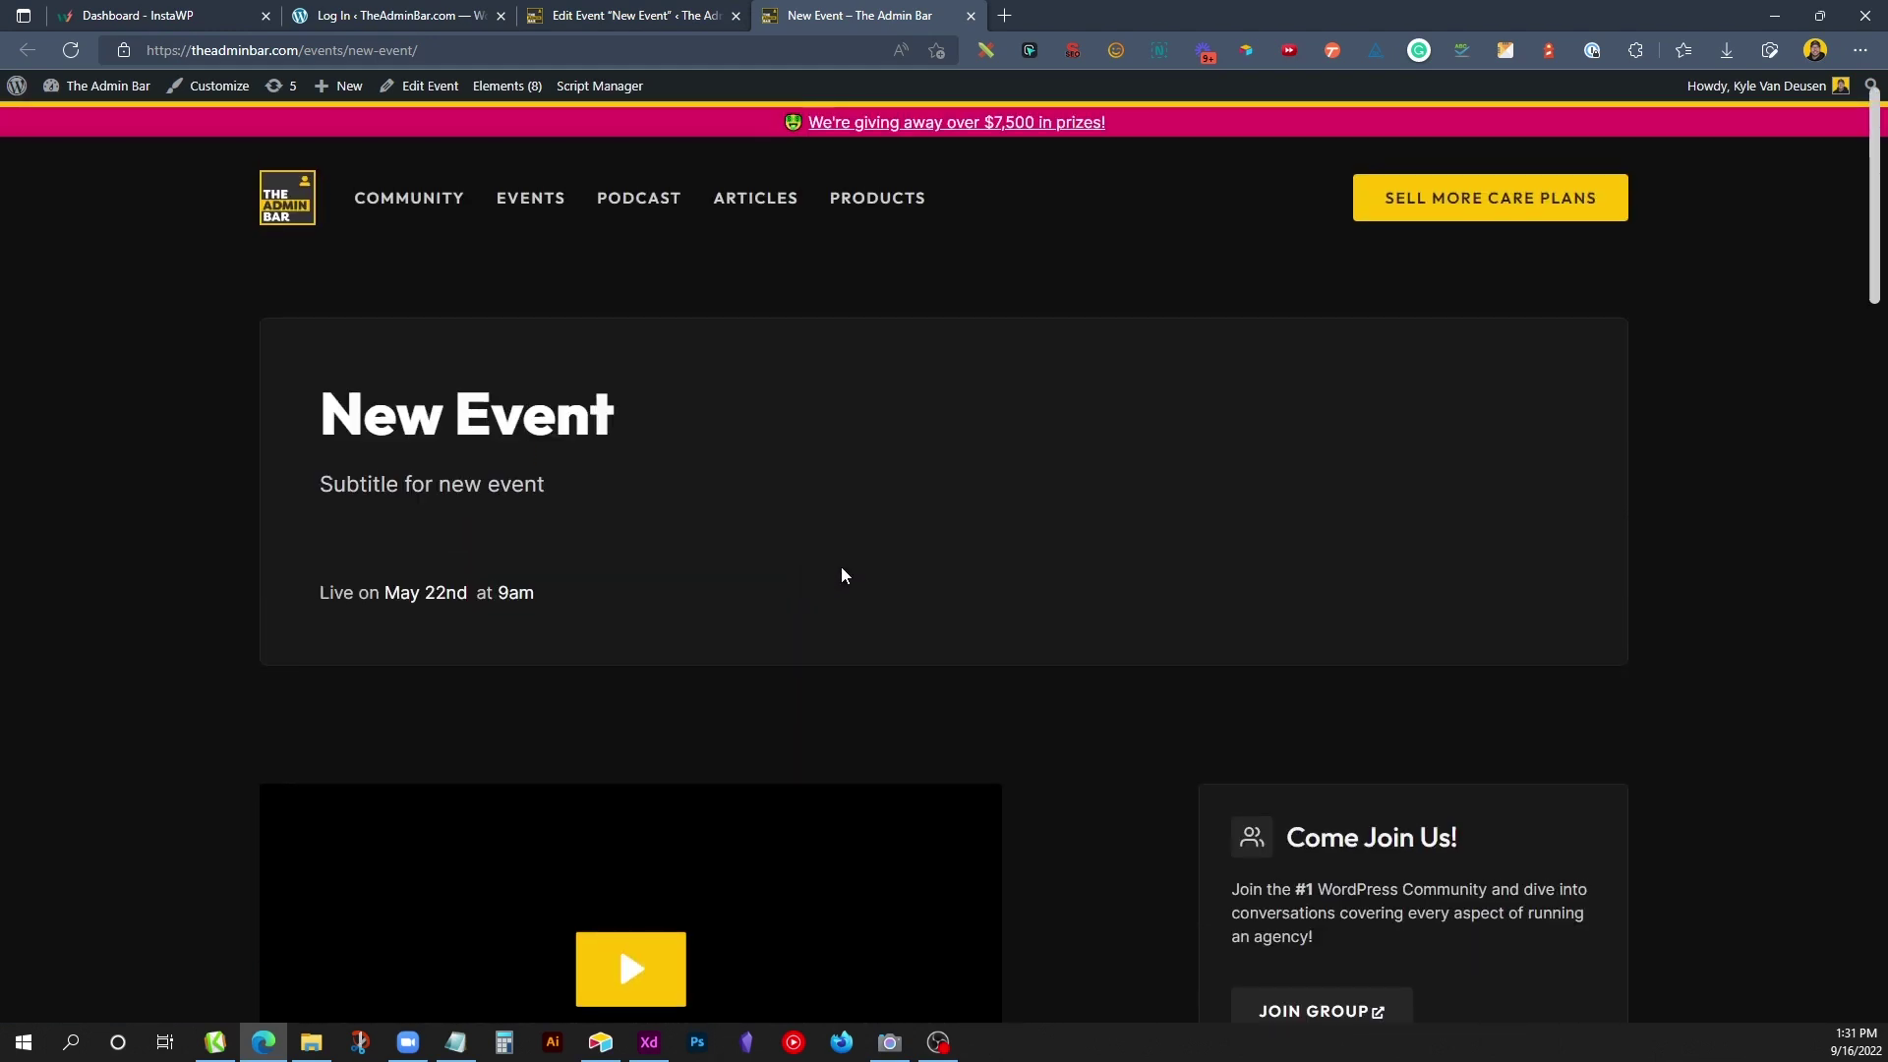
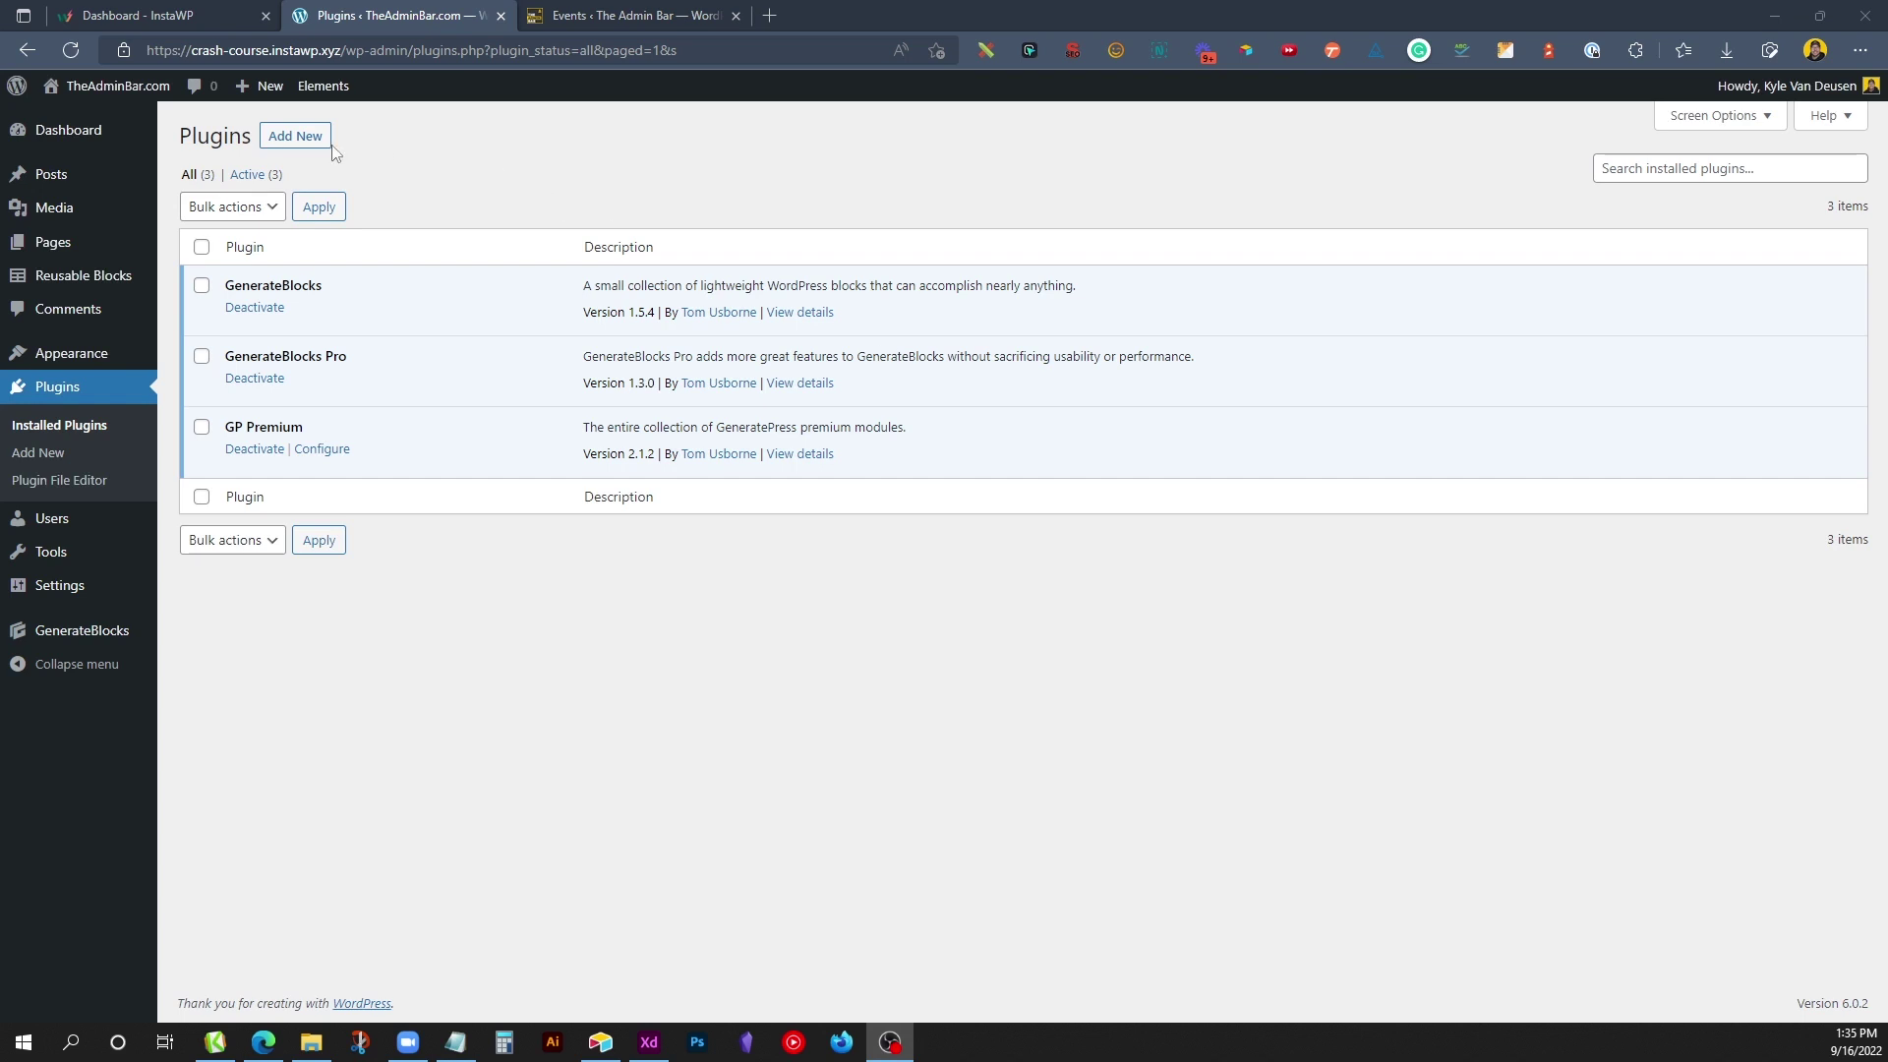
Step: On the crash-course site, search the plugin directory for "cpt ui", then install and activate Custom Post Type UI
{"action": "left_click", "coordinate": [289, 145]}
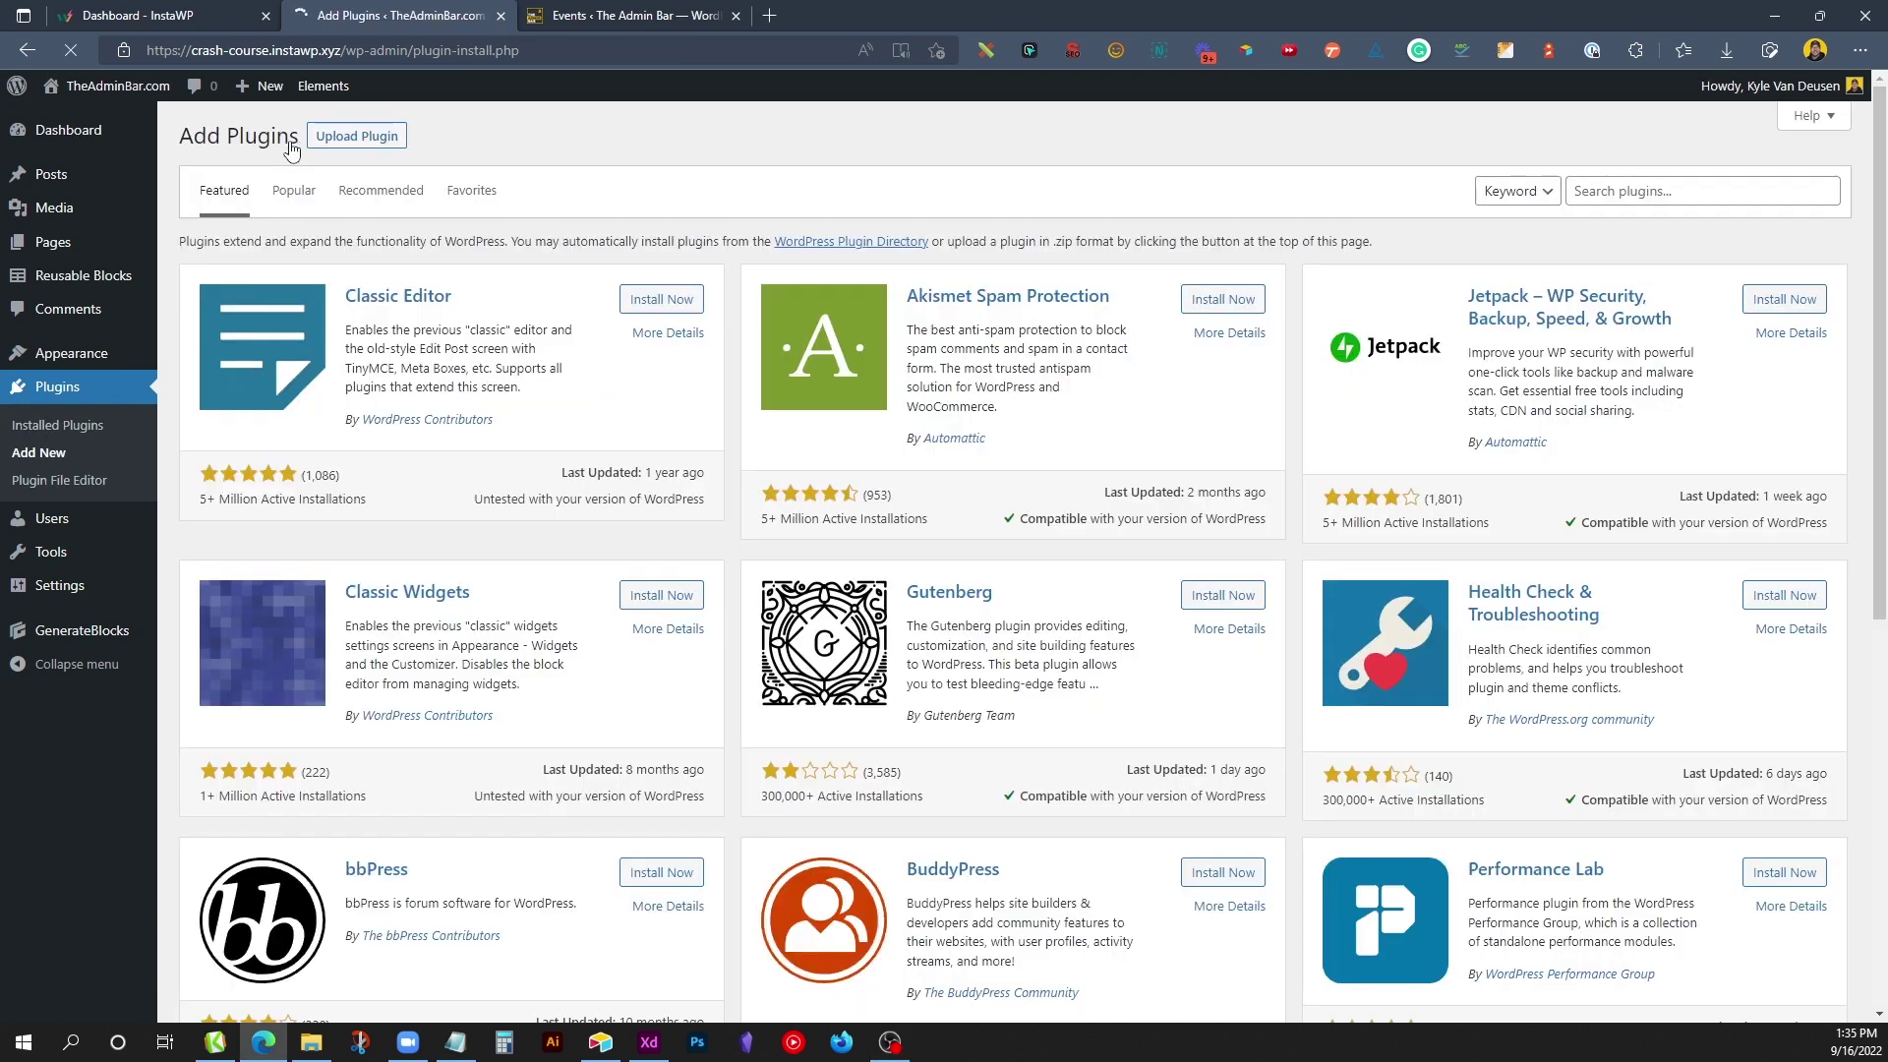
{"action": "left_click", "coordinate": [1636, 192]}
{"action": "type", "text": "cpt ui"}
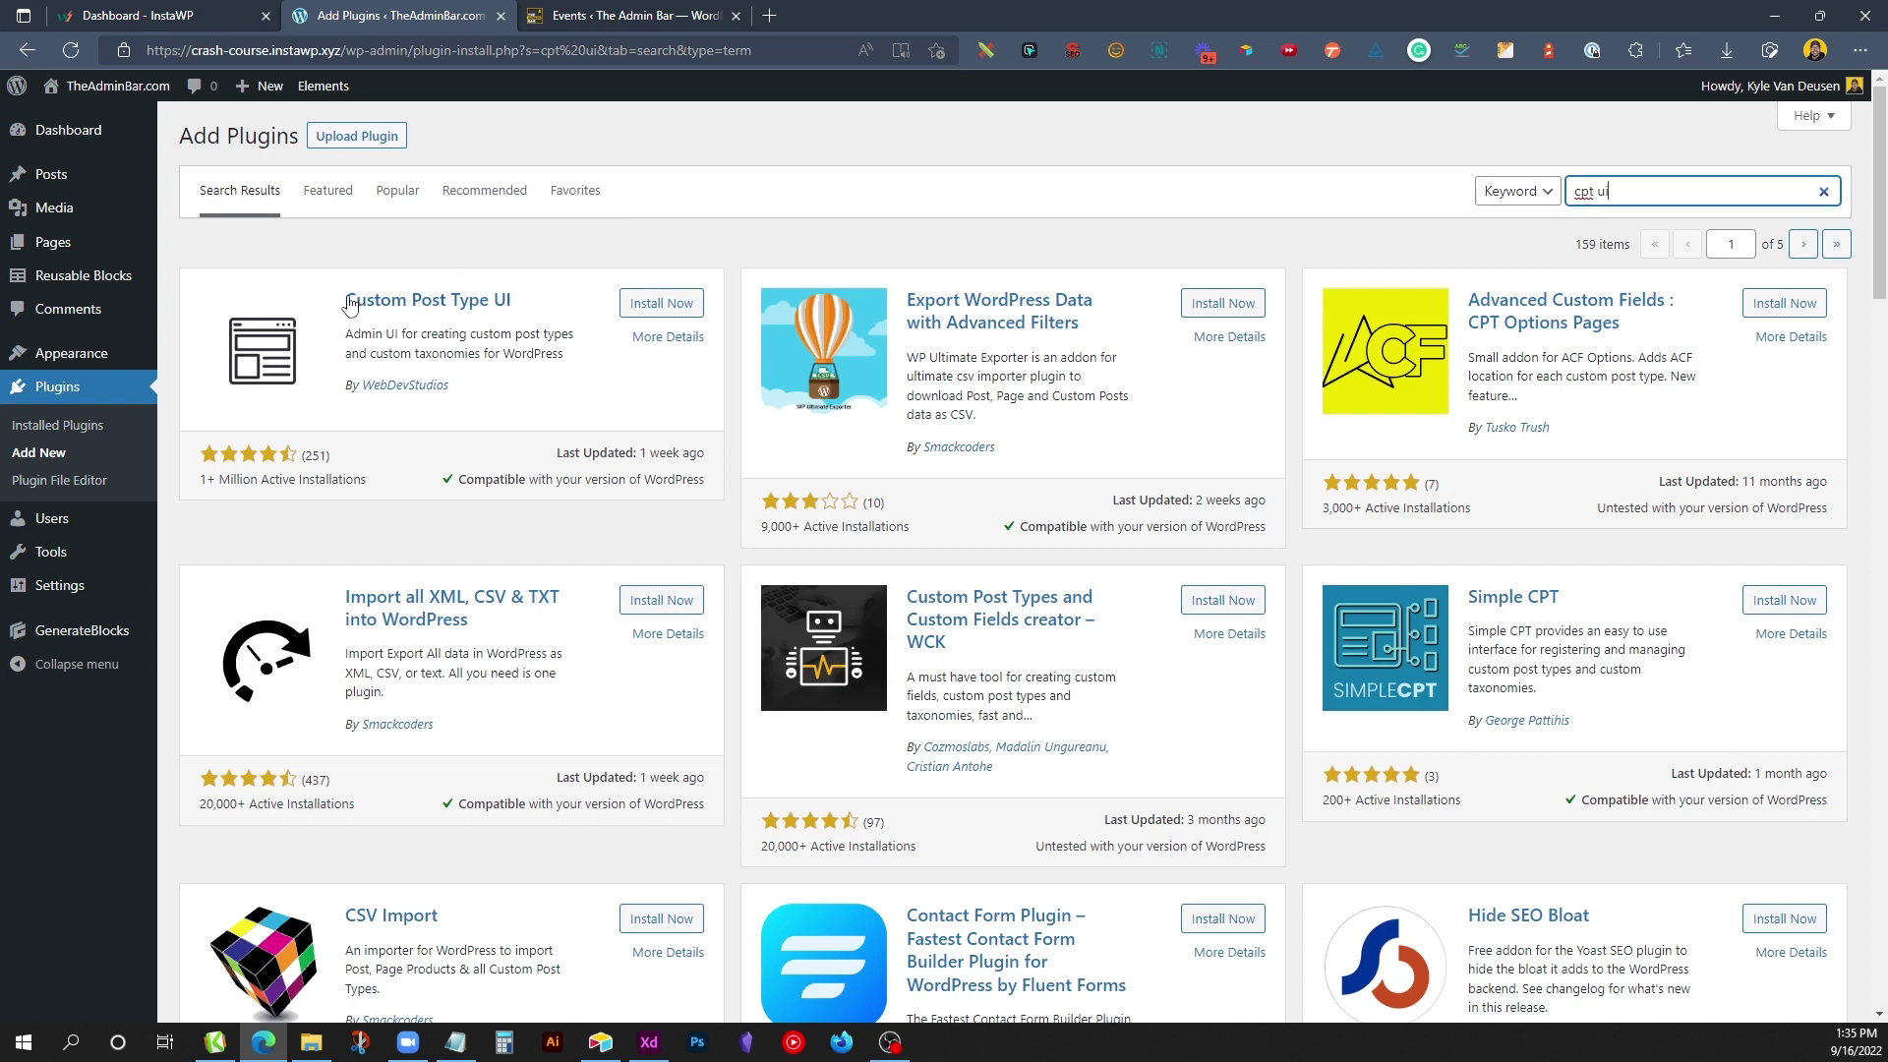
{"action": "left_click", "coordinate": [637, 308]}
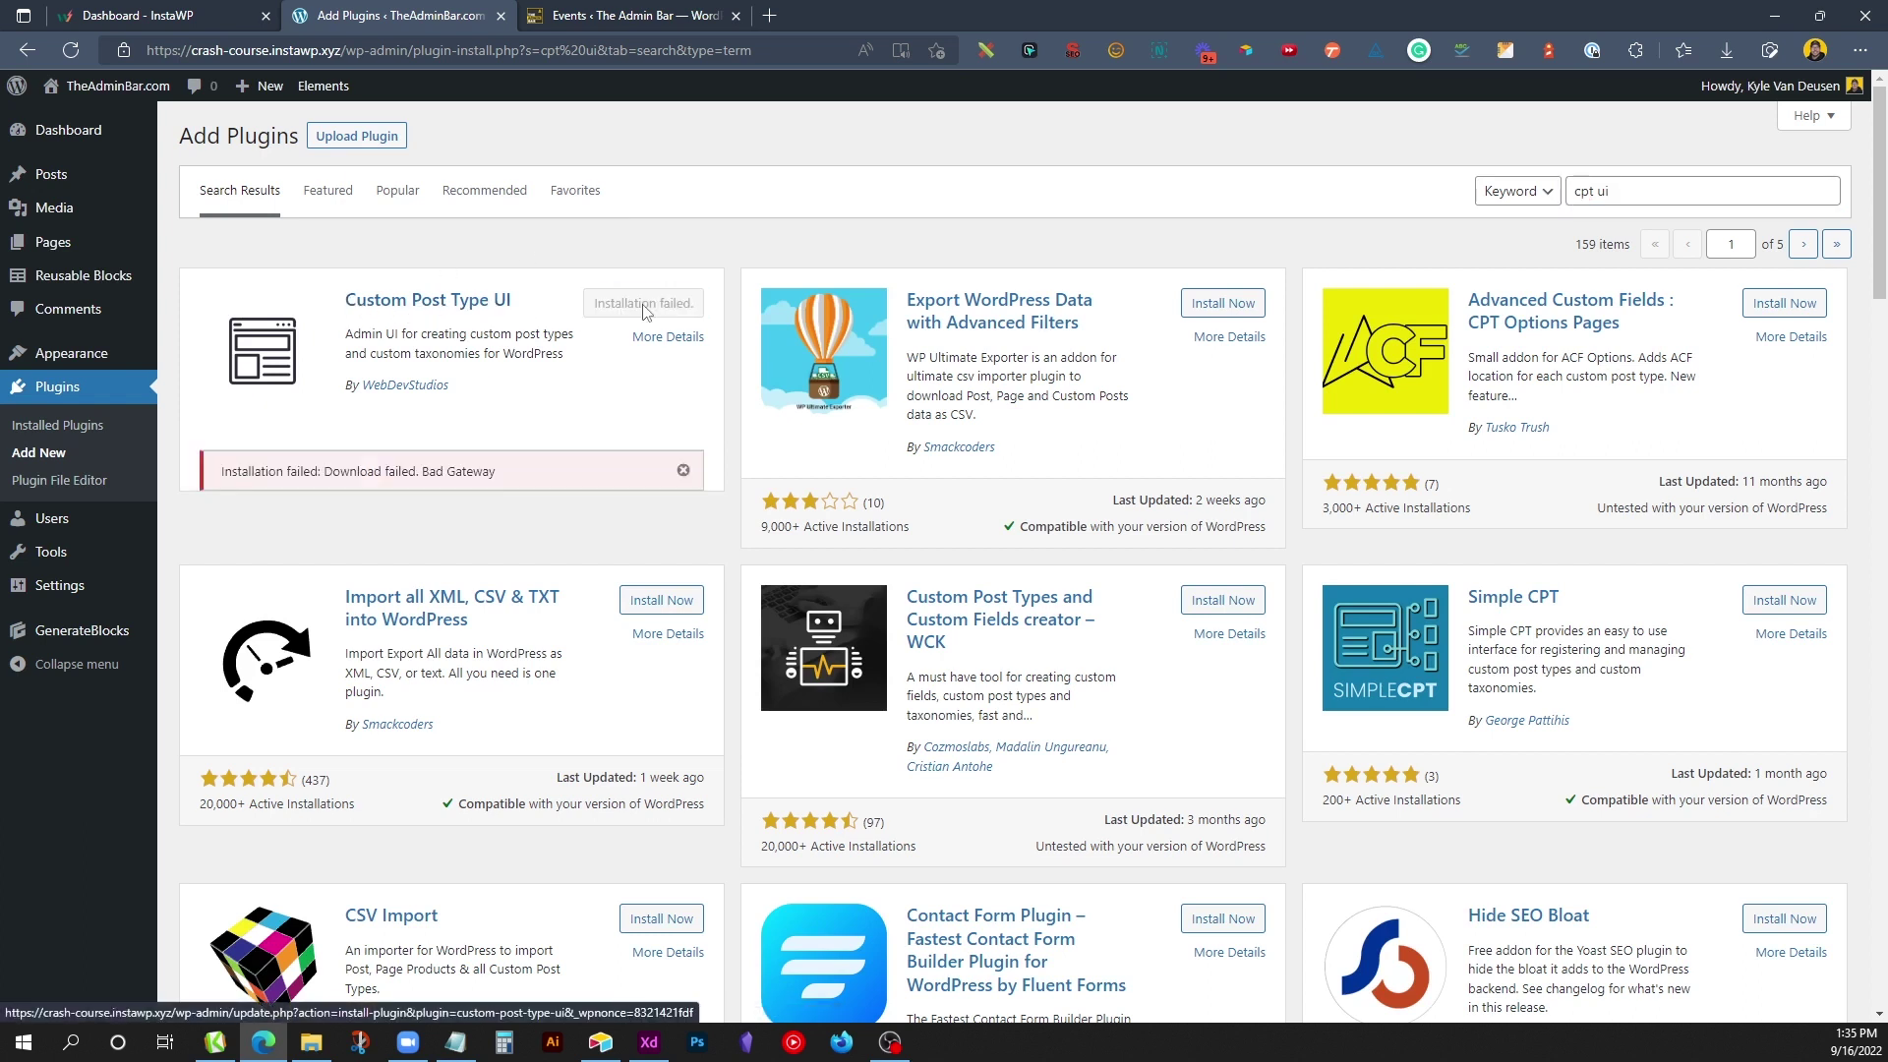
{"action": "left_click", "coordinate": [649, 308]}
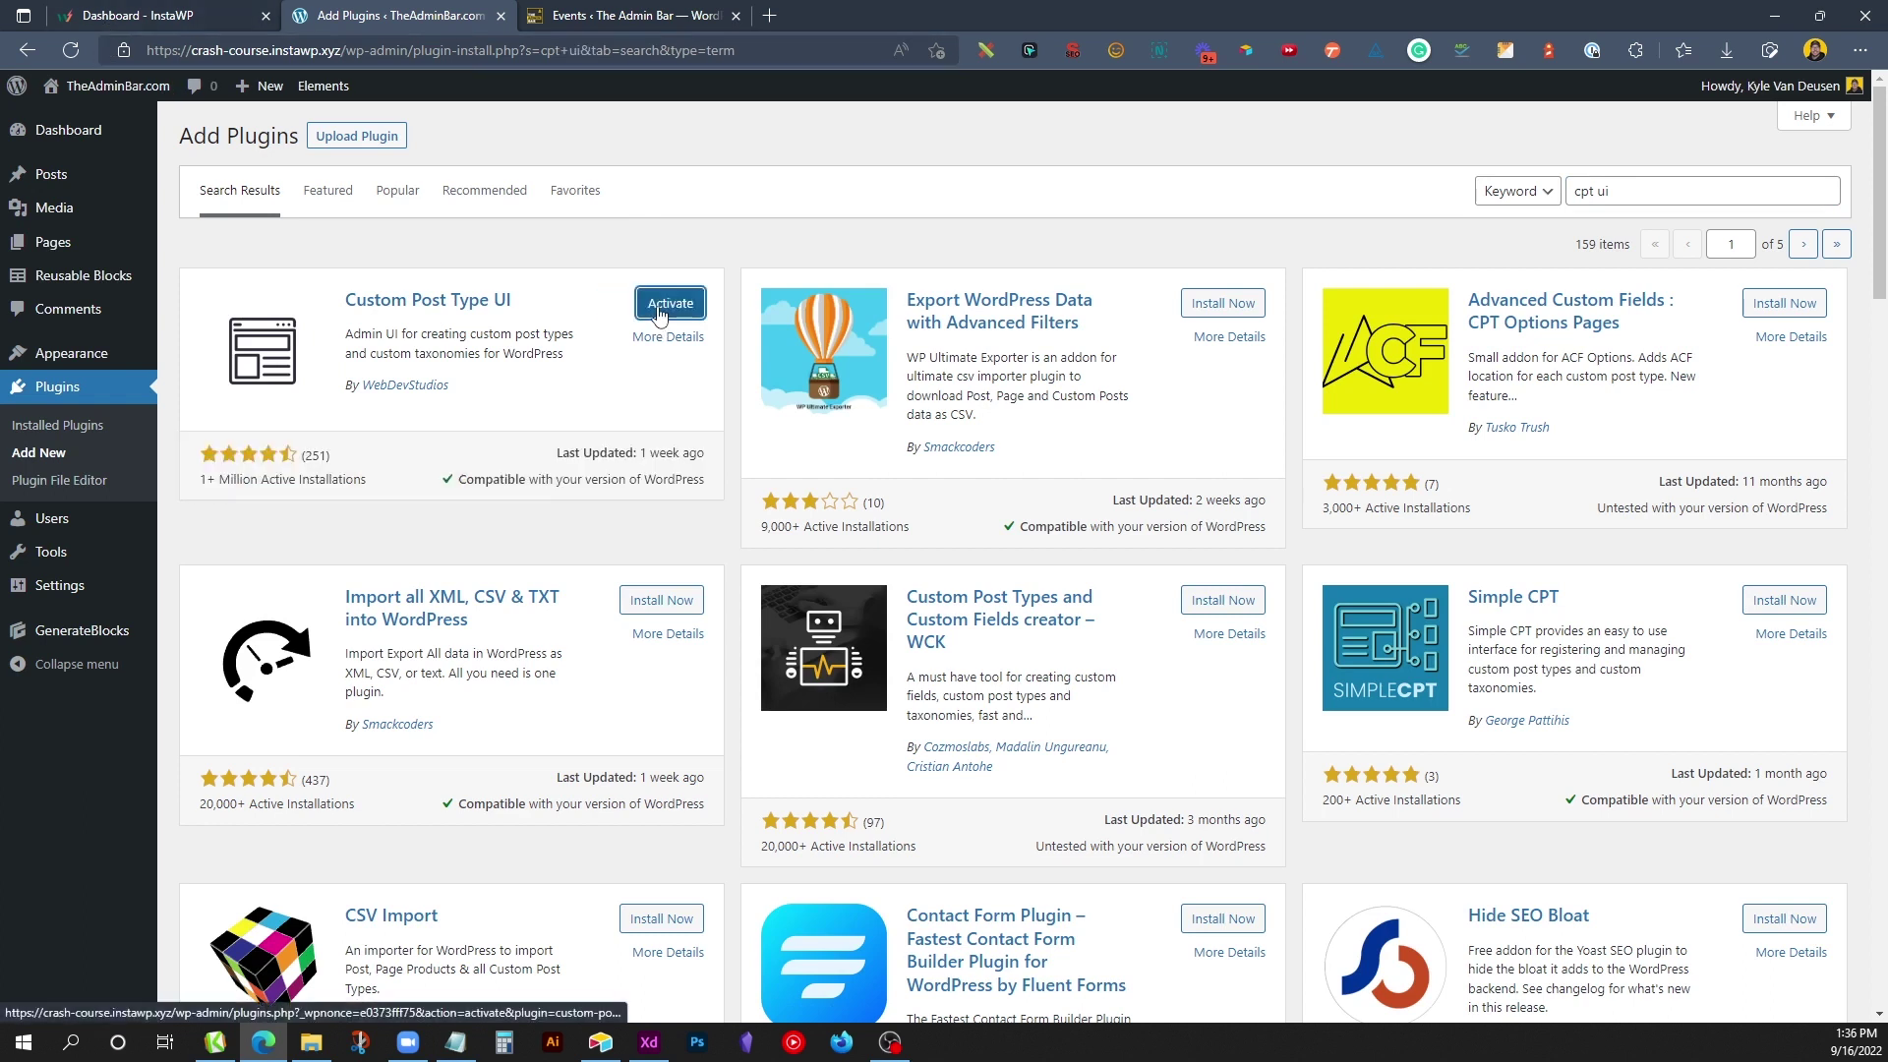
{"action": "left_click", "coordinate": [659, 307]}
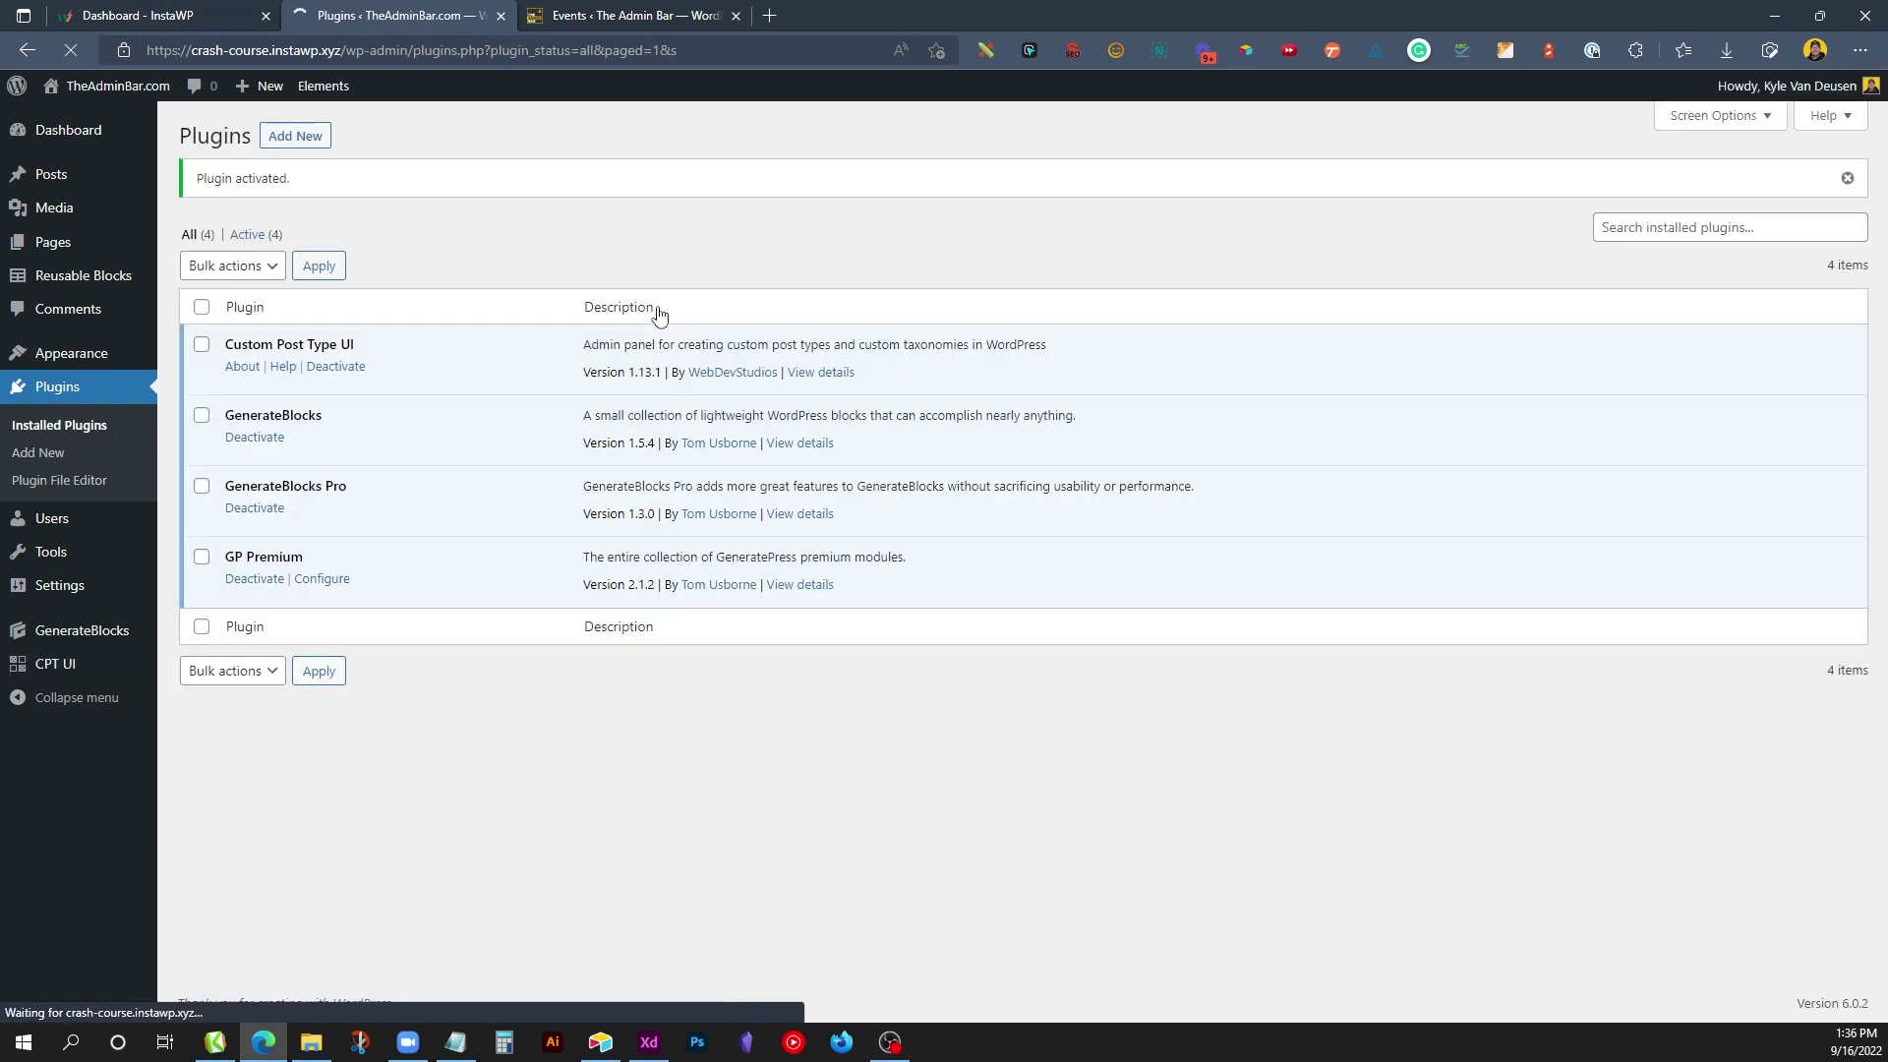
Step: Search the plugin directory for "advanced custom fields", then install and activate Advanced Custom Fields by Delicious Brains
{"action": "left_click", "coordinate": [295, 136]}
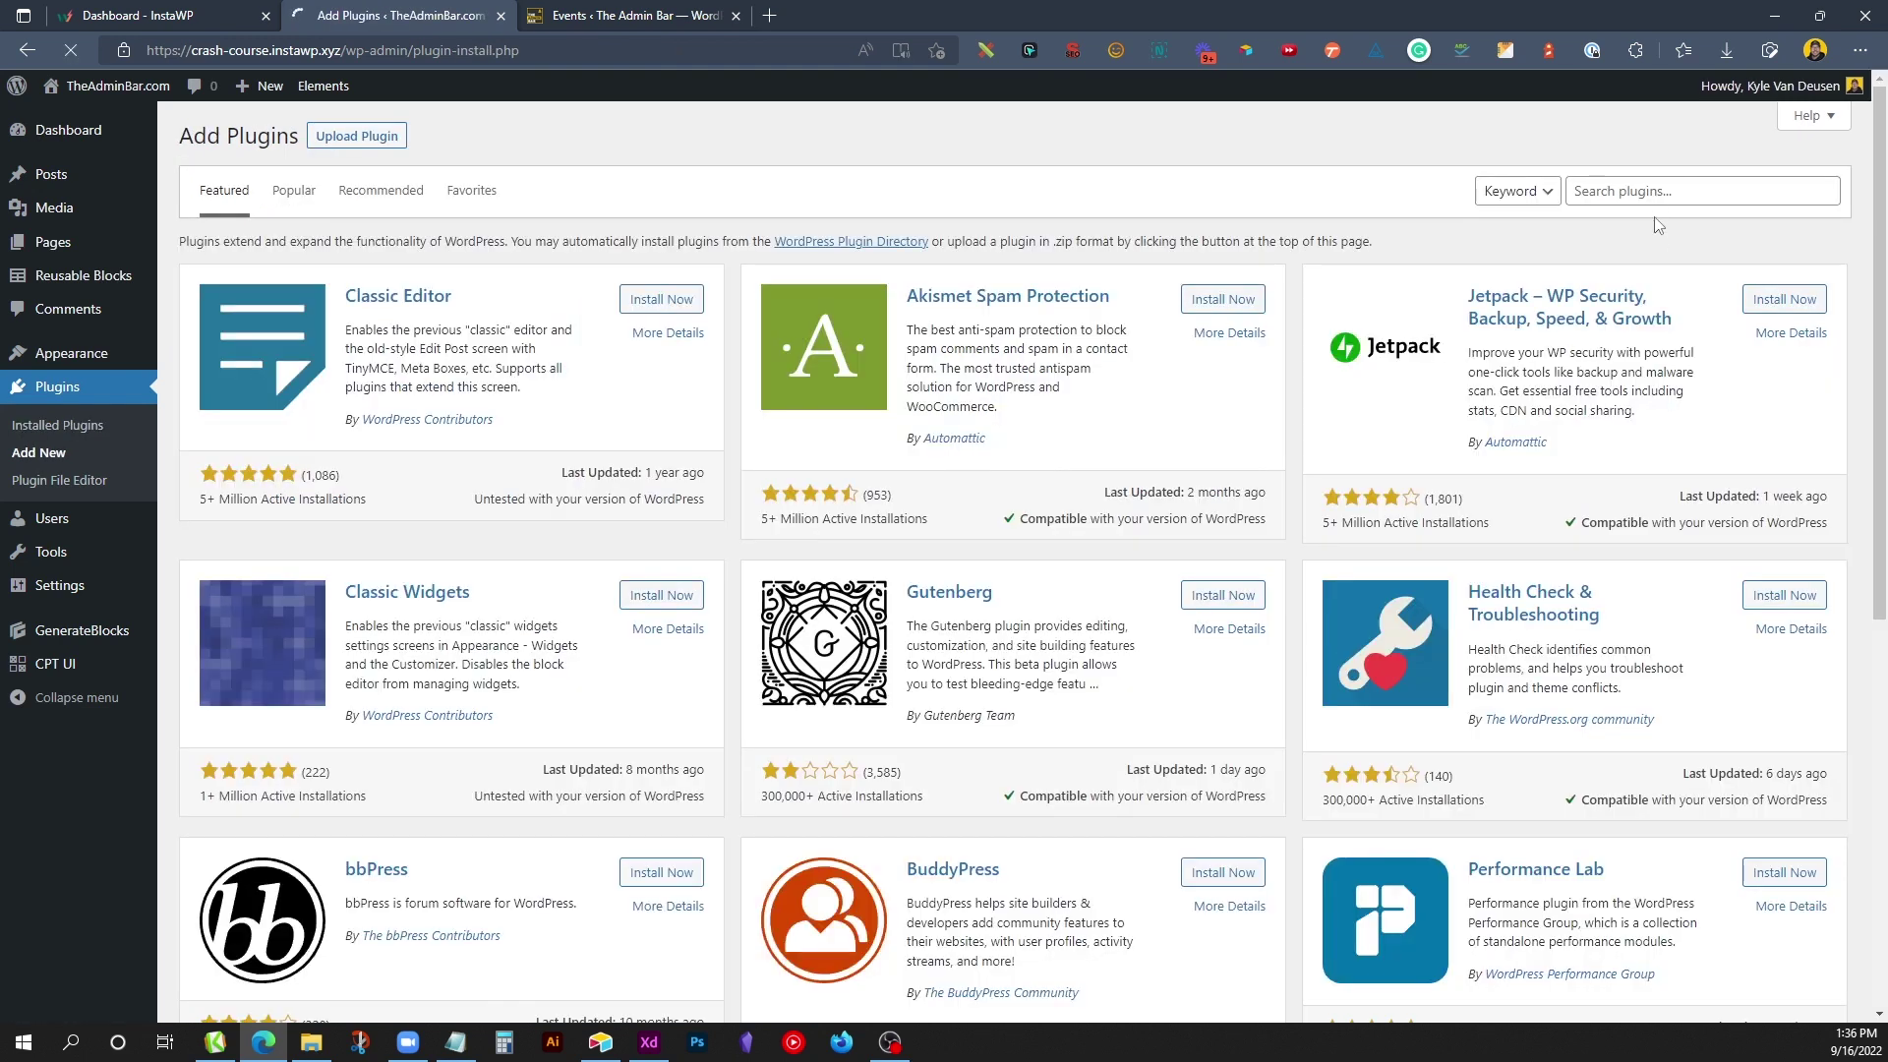
{"action": "left_click", "coordinate": [1662, 193]}
{"action": "type", "text": "adv"}
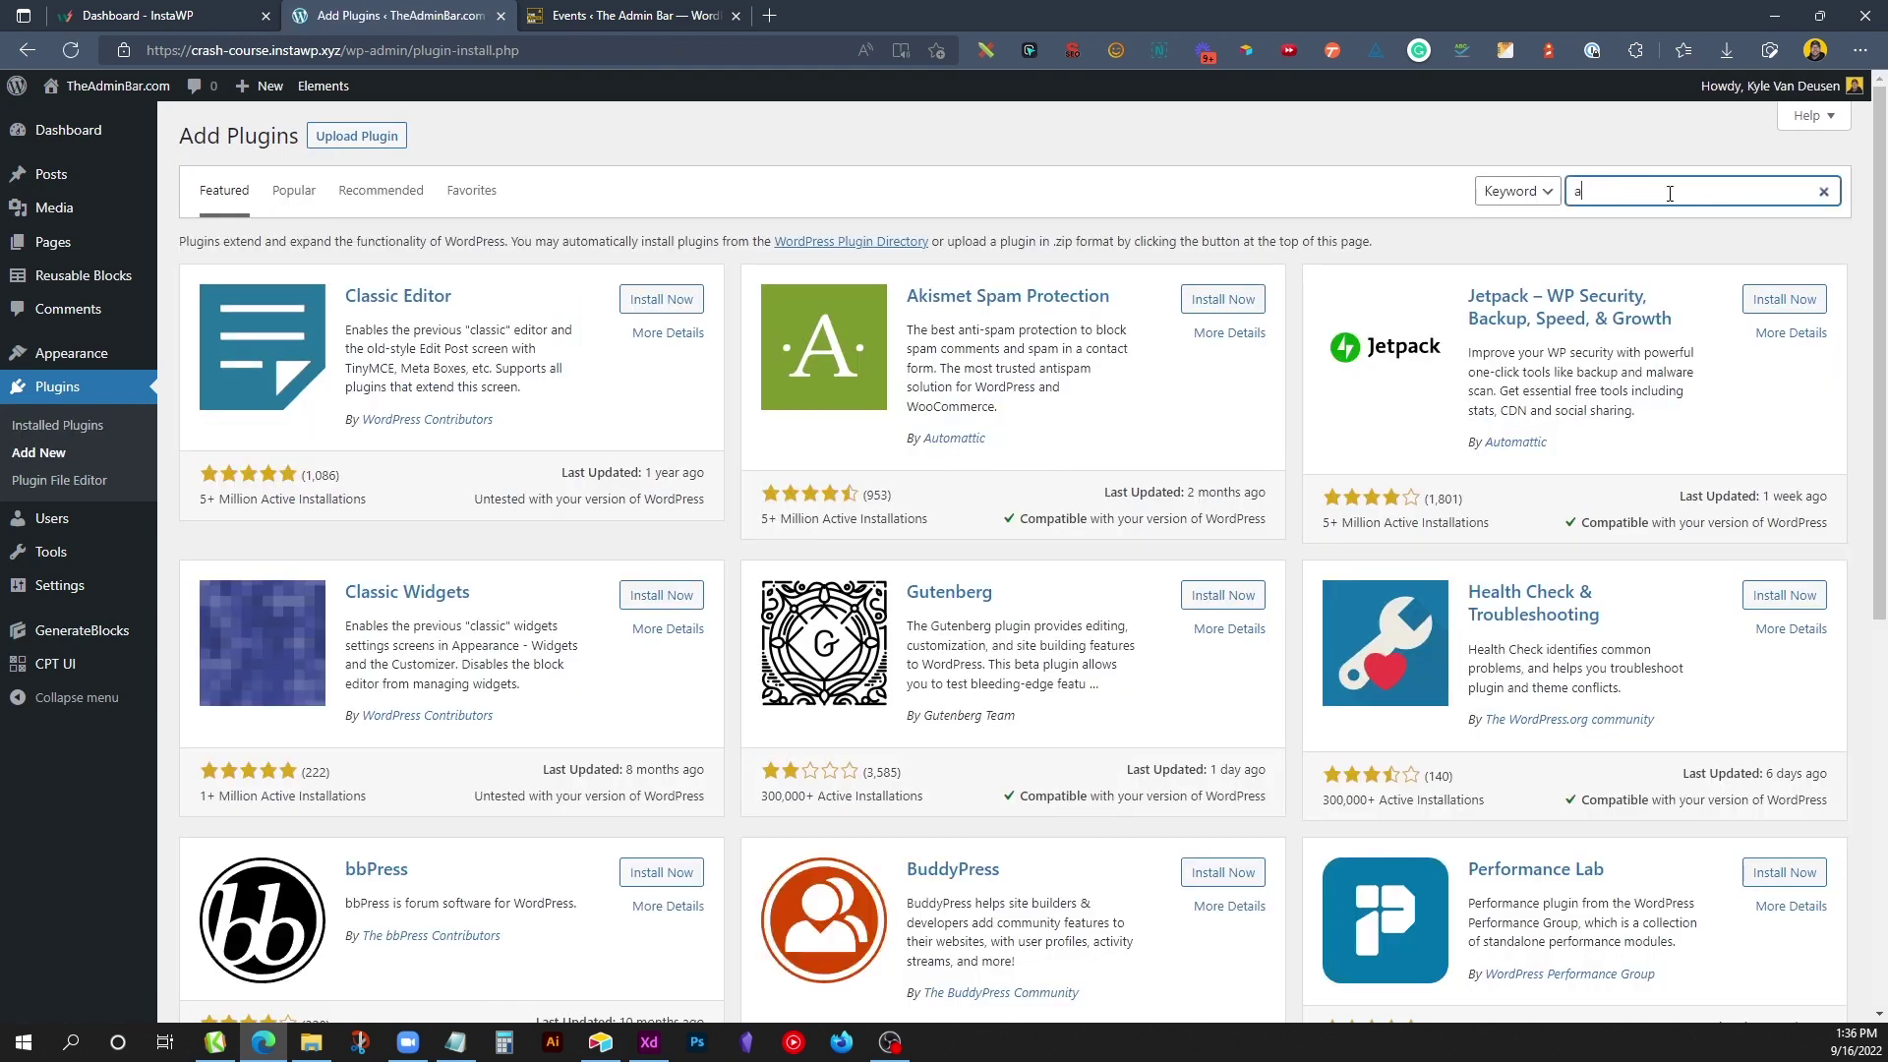
{"action": "type", "text": "anced custom fields"}
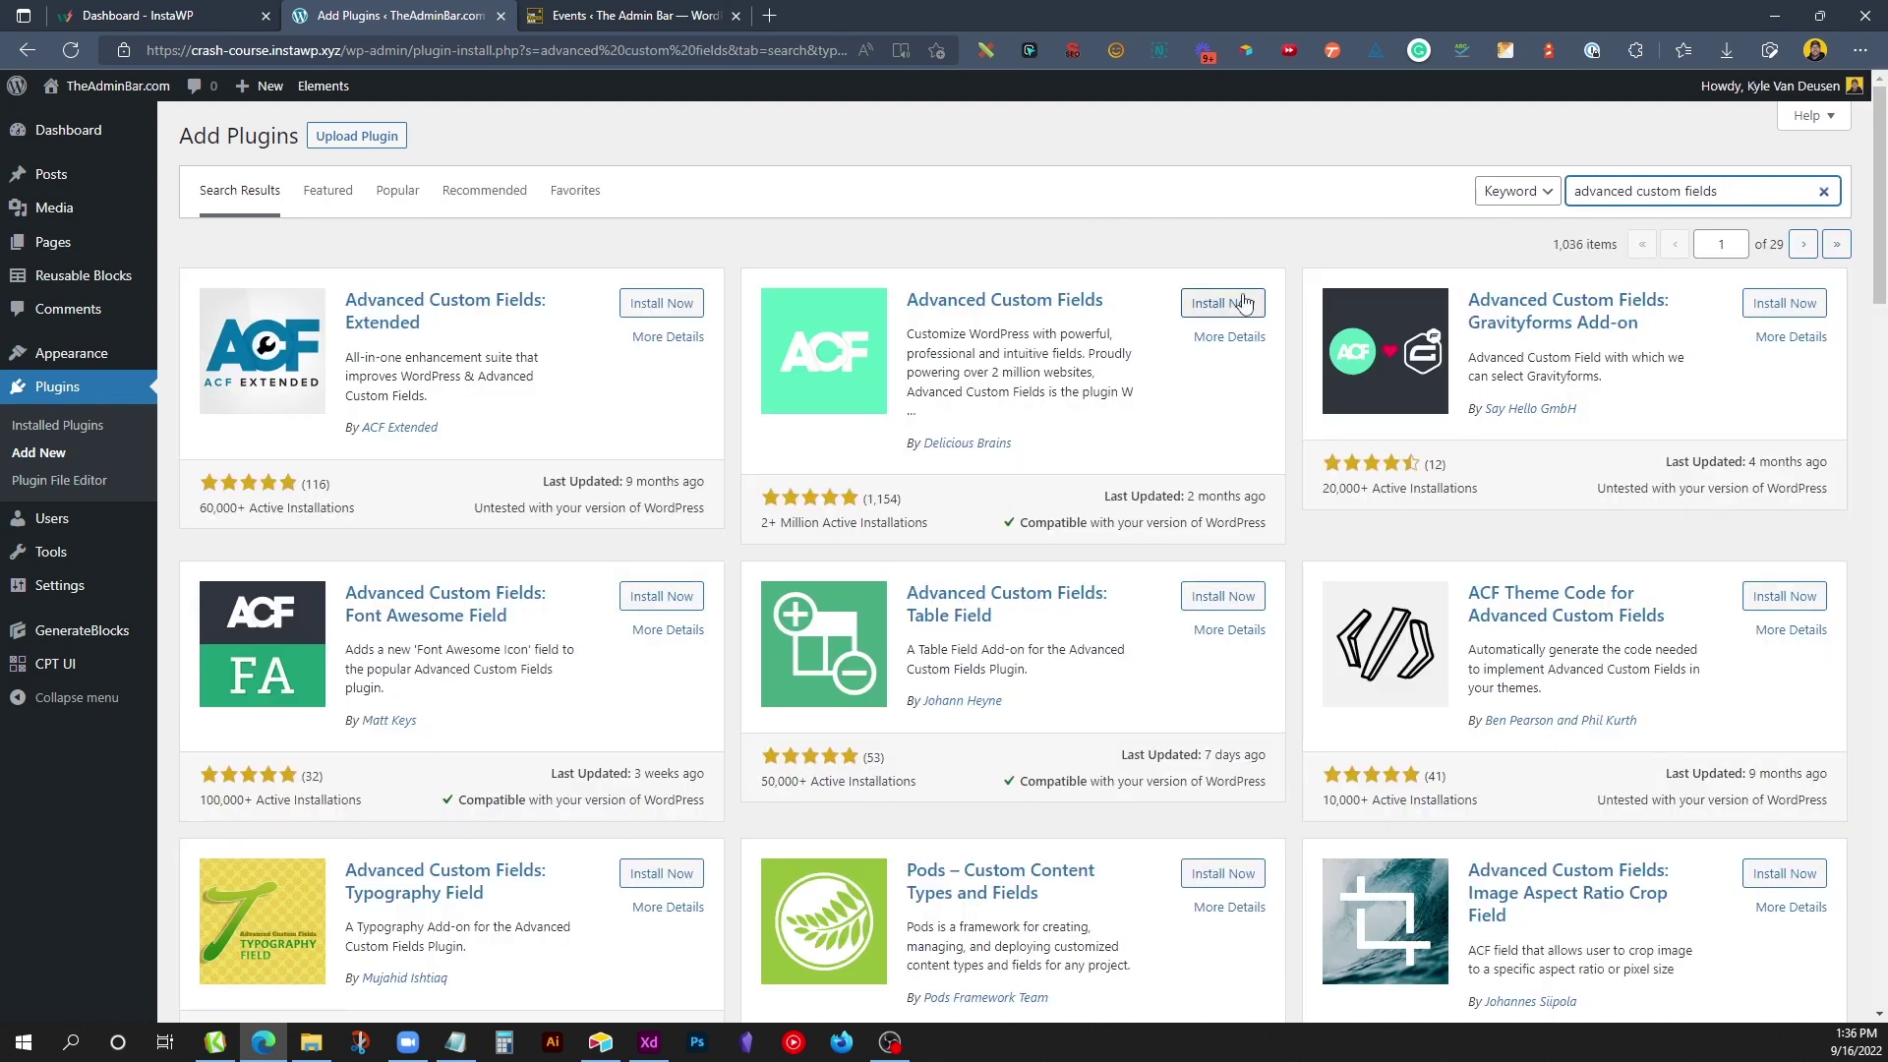
{"action": "left_click", "coordinate": [1242, 304]}
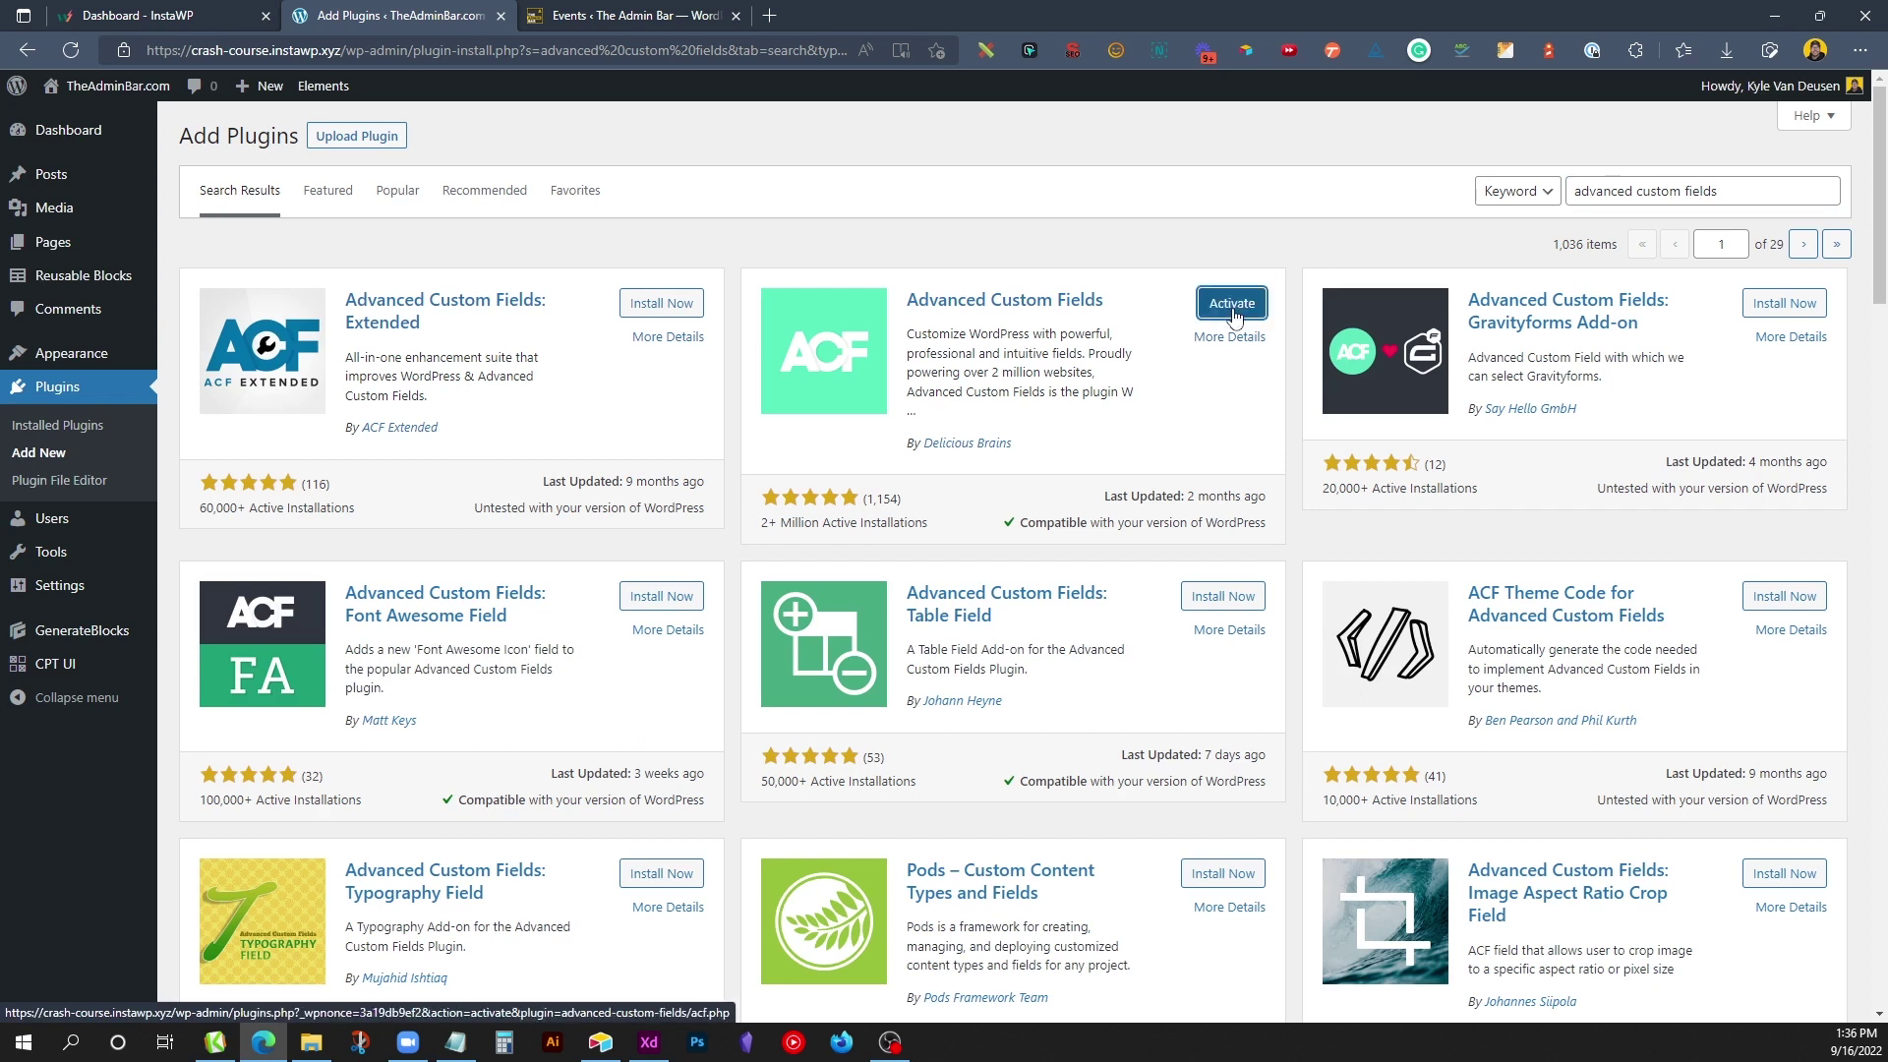
{"action": "left_click", "coordinate": [1232, 305]}
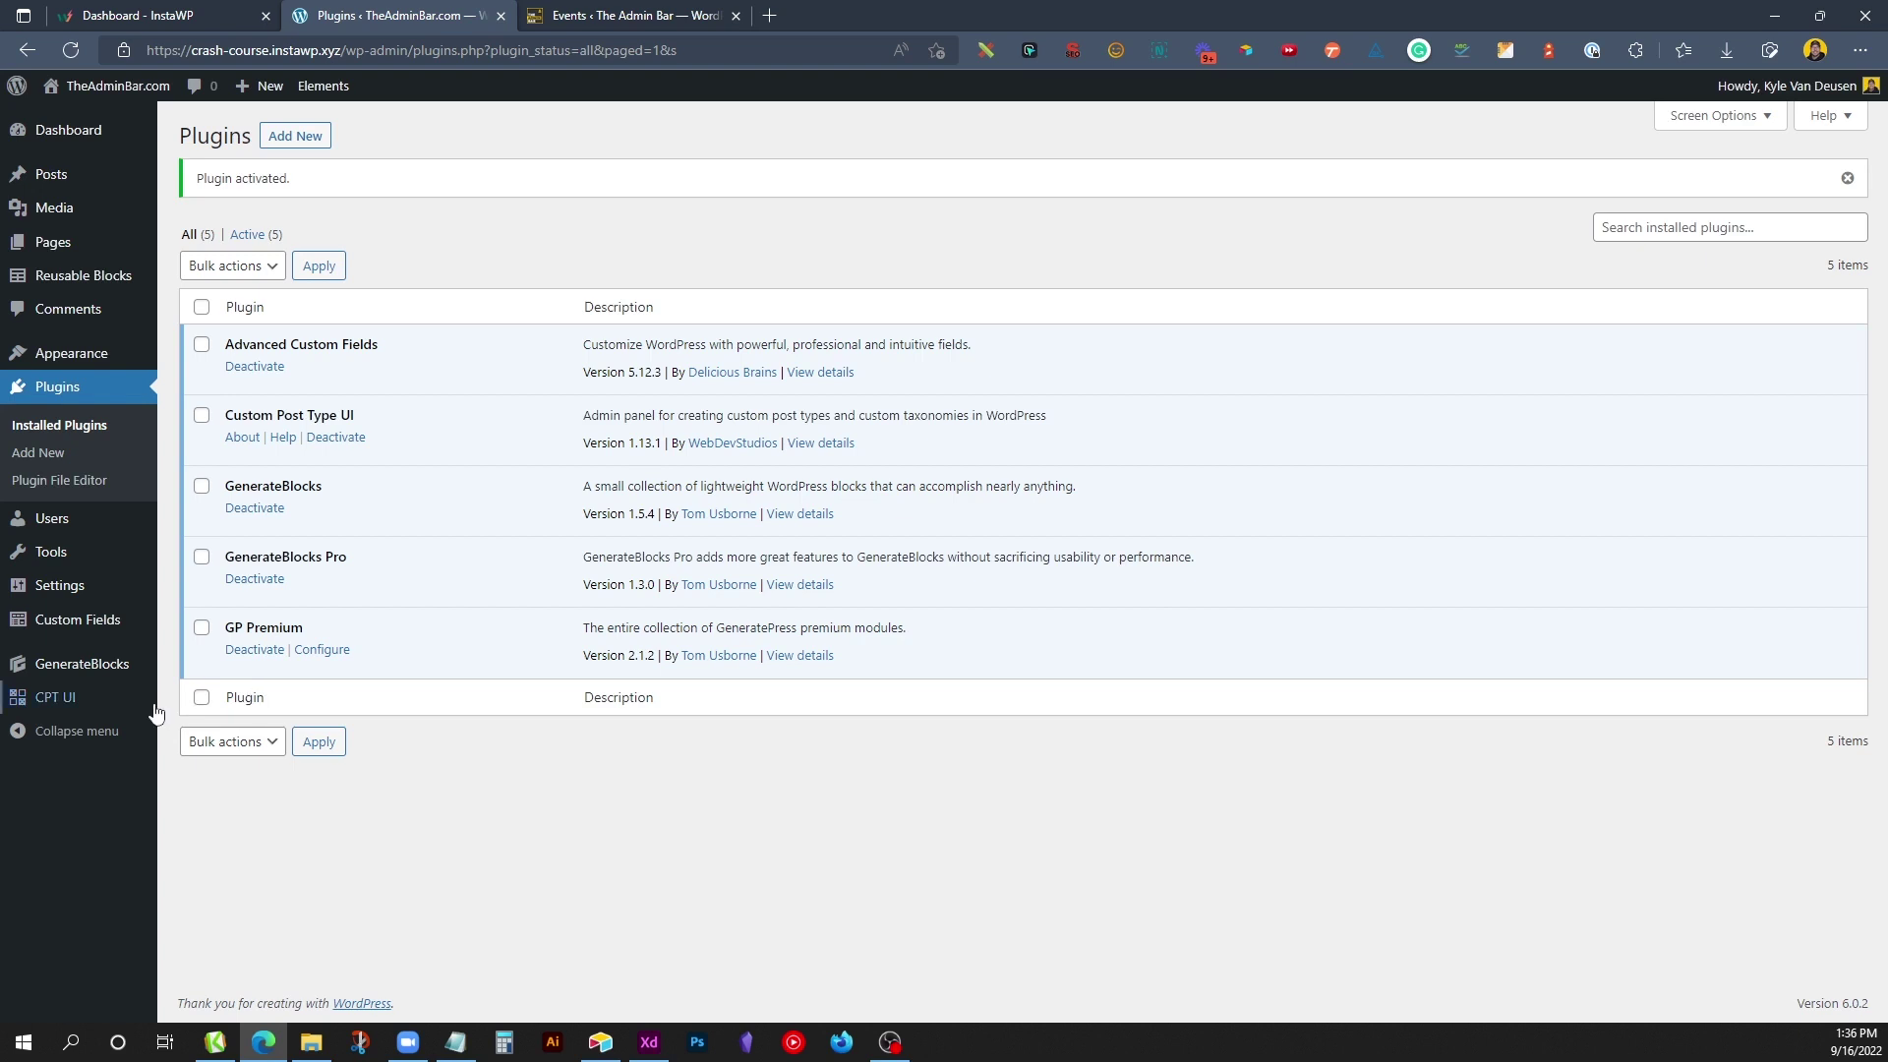
Step: Start a new post type in CPT UI with slug "event", plural label "Events" and singular label "Event"
{"action": "mouse_move", "coordinate": [109, 706]}
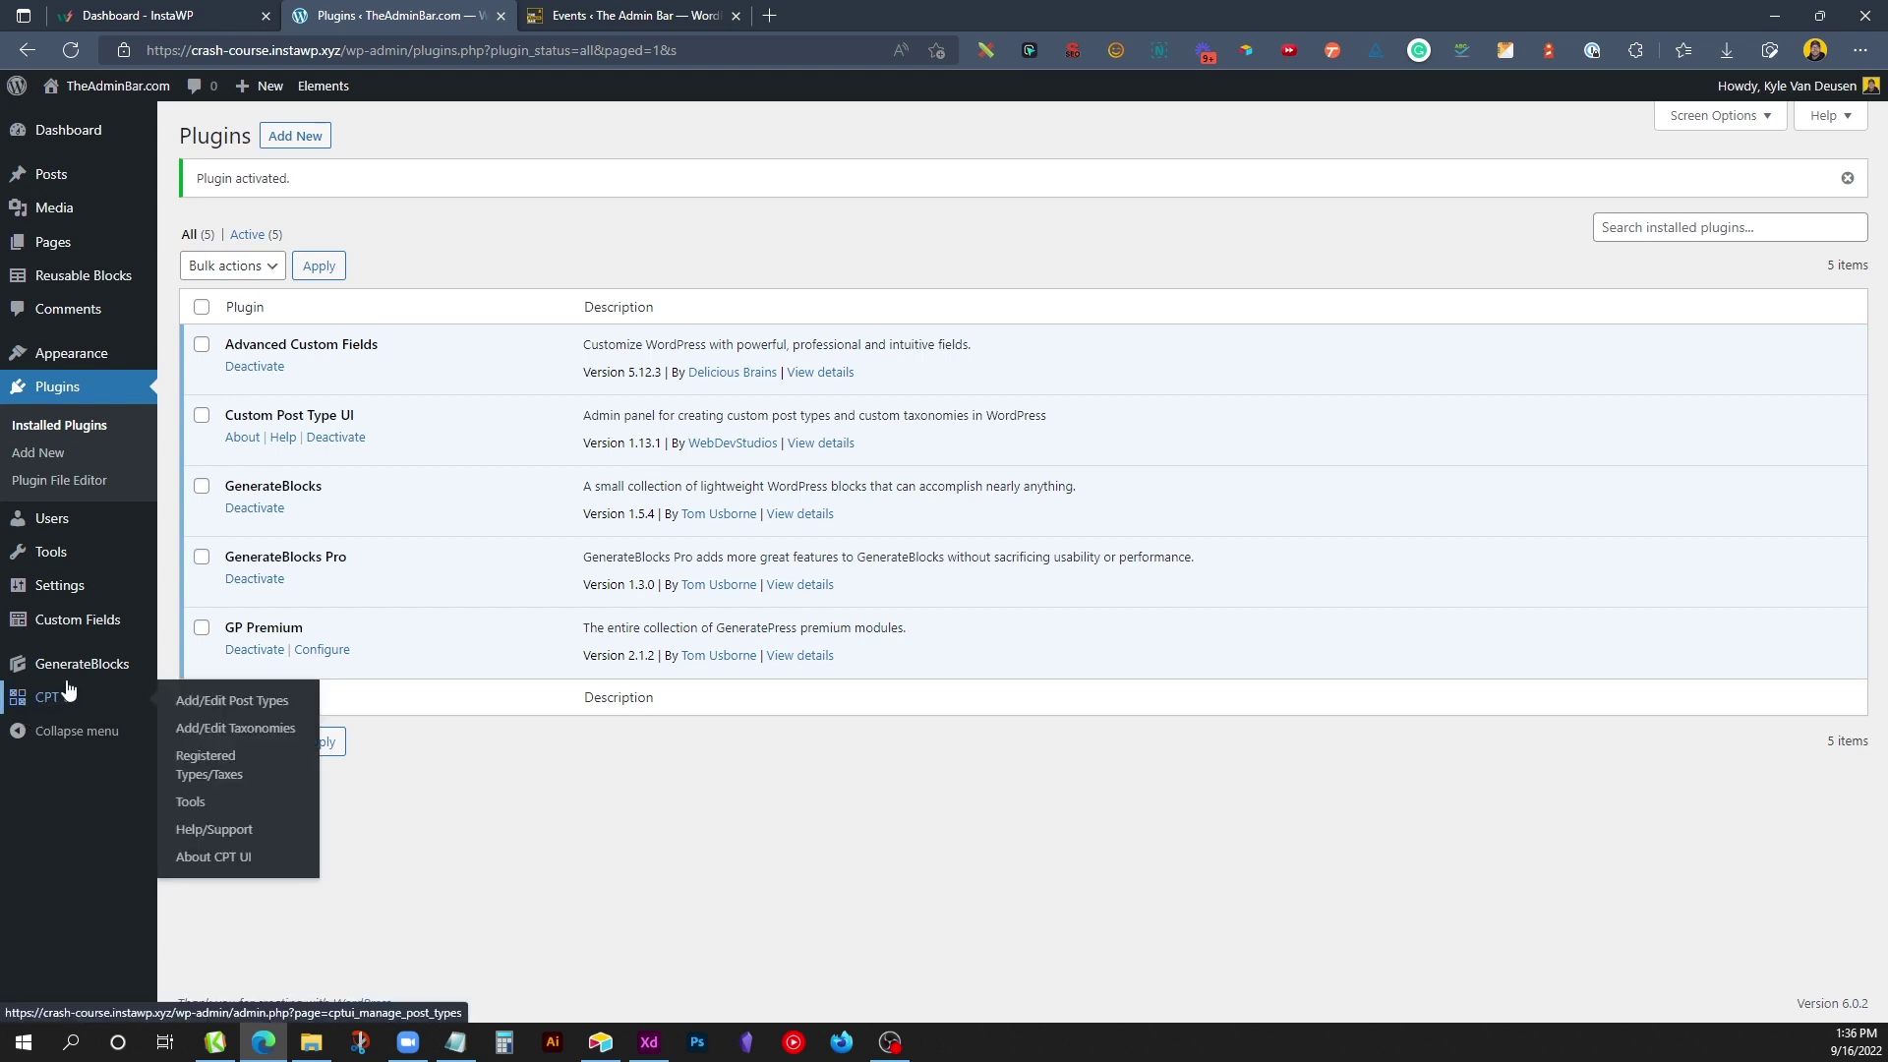
{"action": "left_click", "coordinate": [241, 708]}
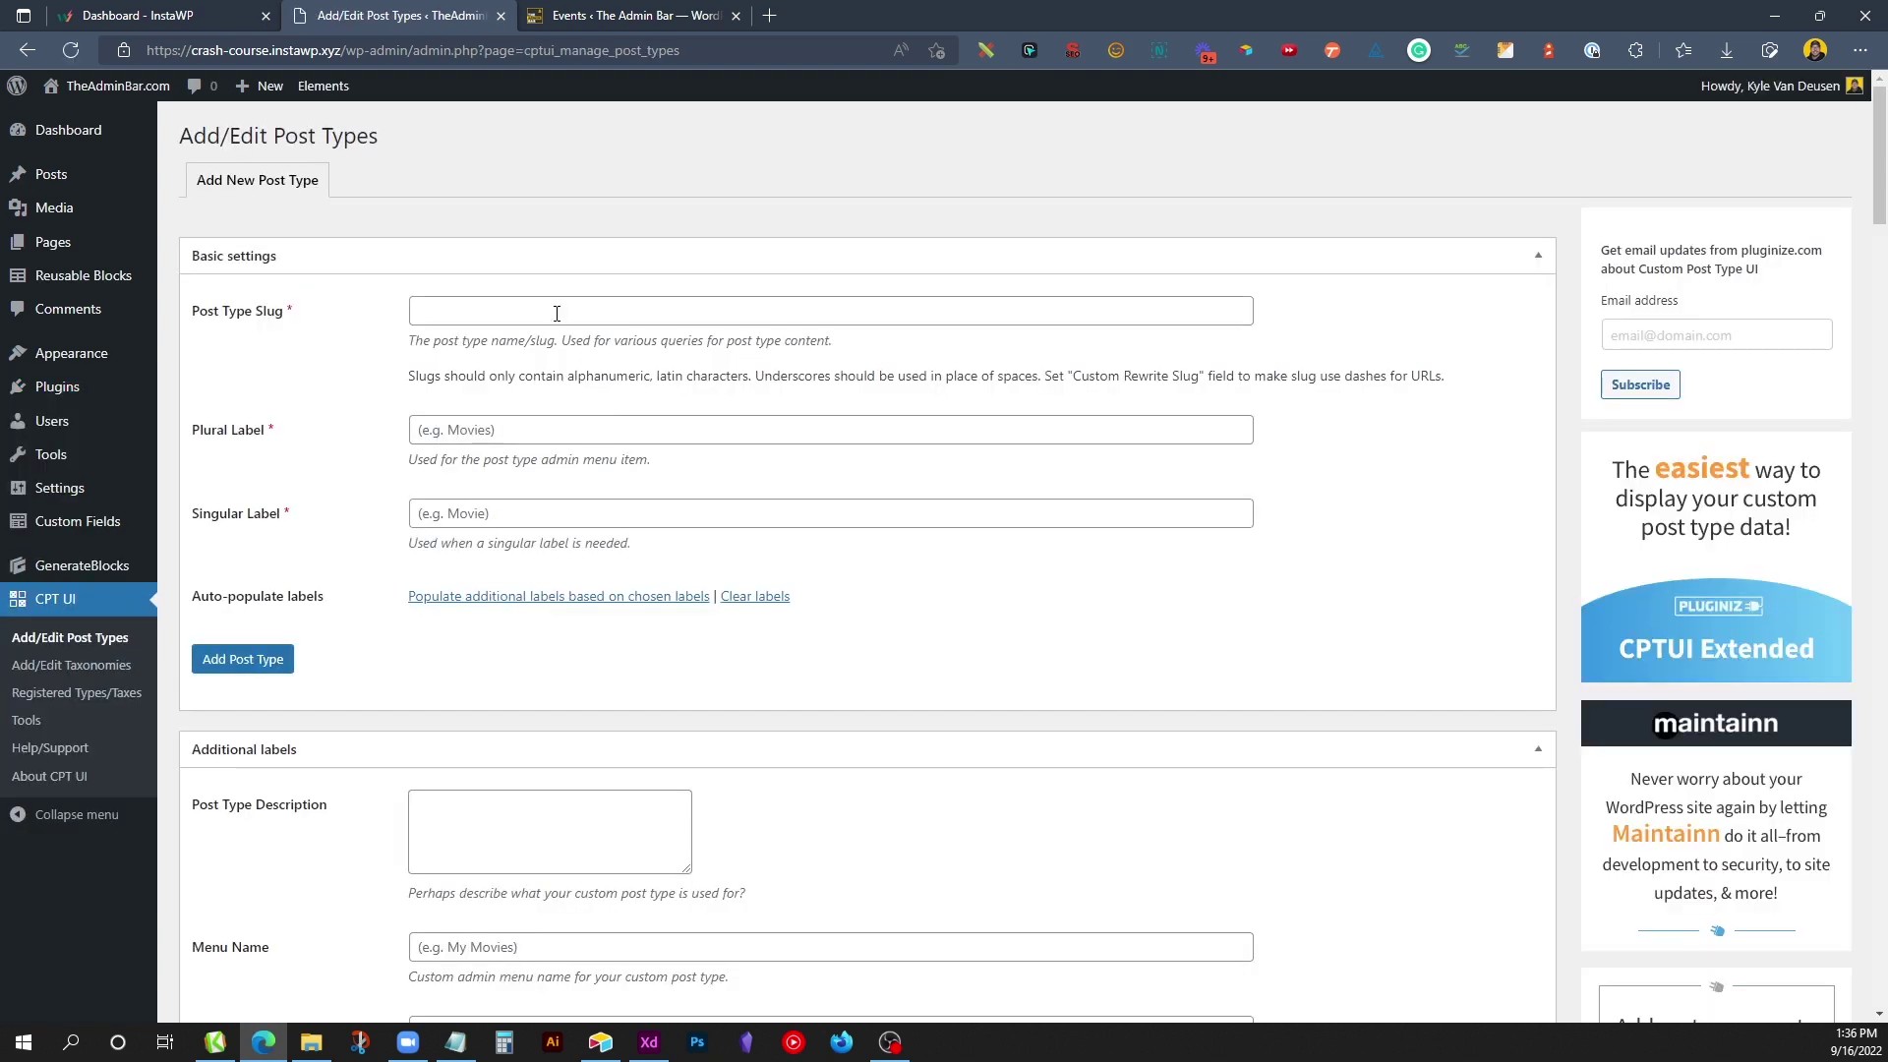
{"action": "left_click", "coordinate": [556, 313]}
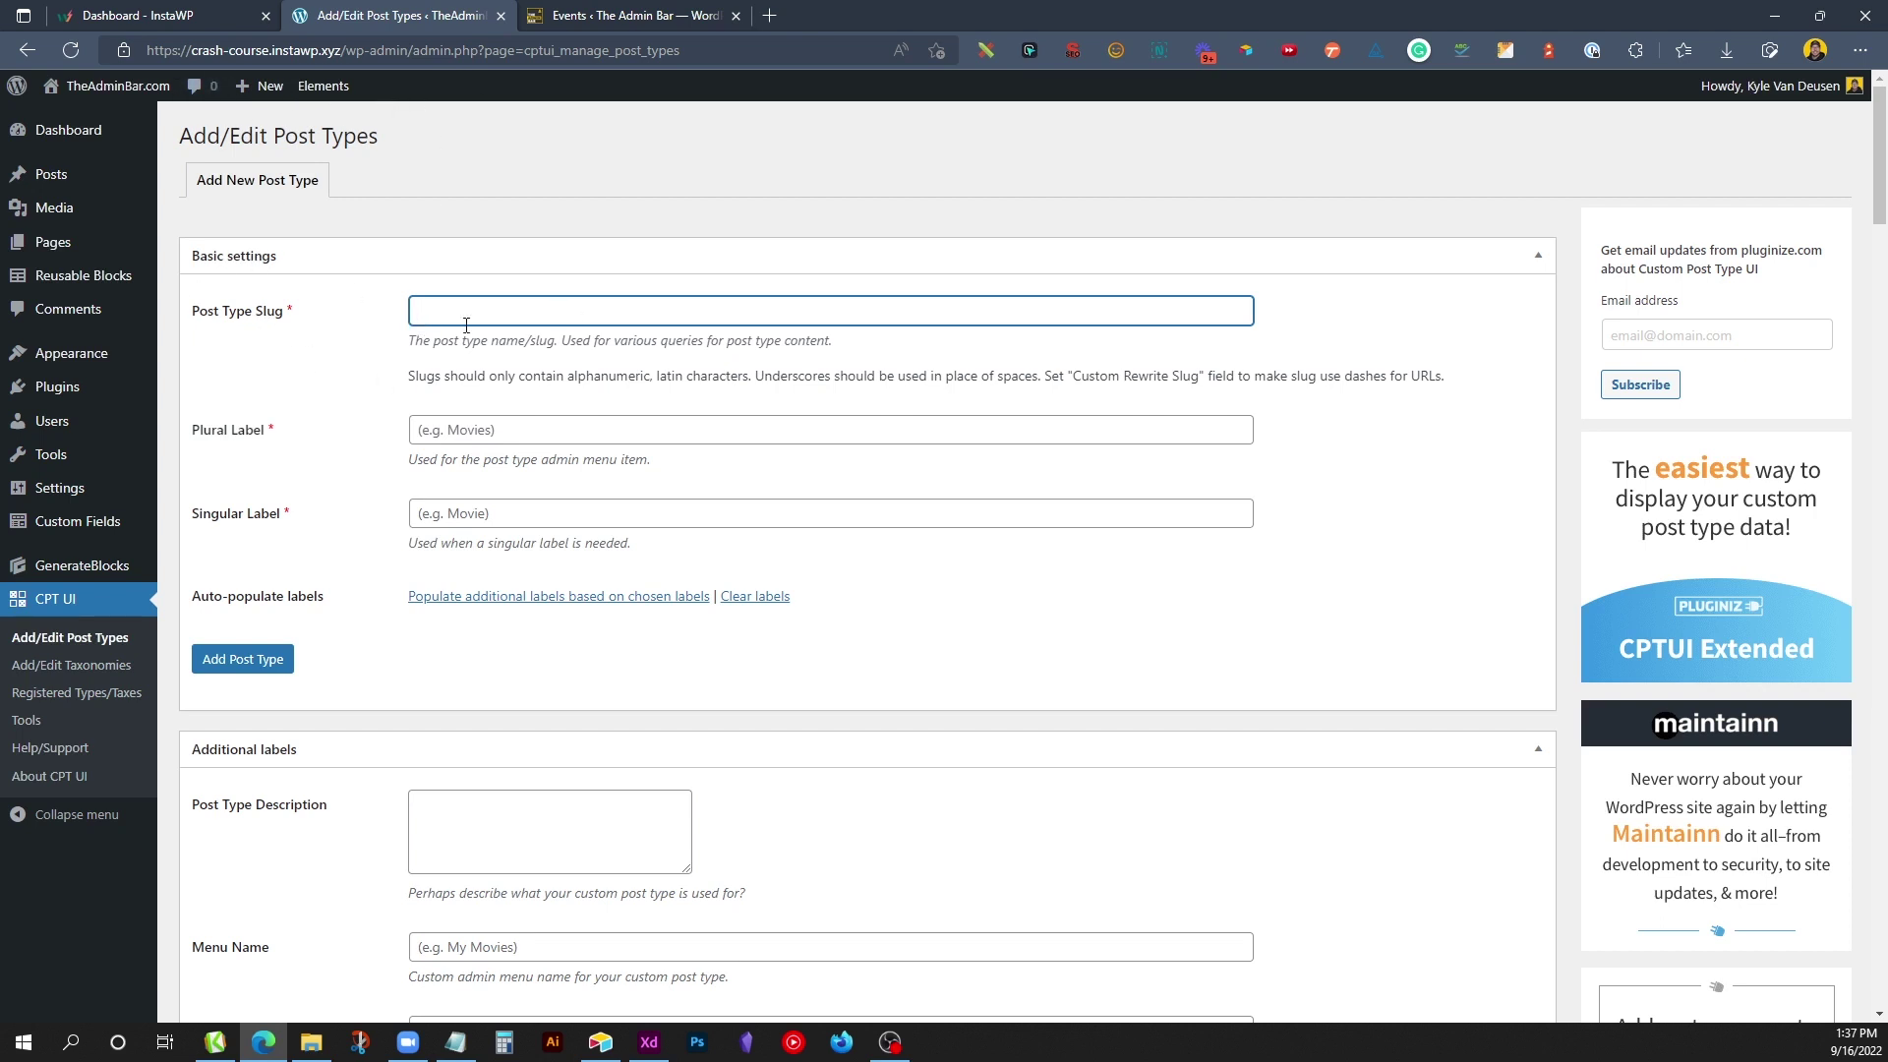
{"action": "type", "text": "event"}
{"action": "key", "text": "Tab"}
{"action": "type", "text": "Events"}
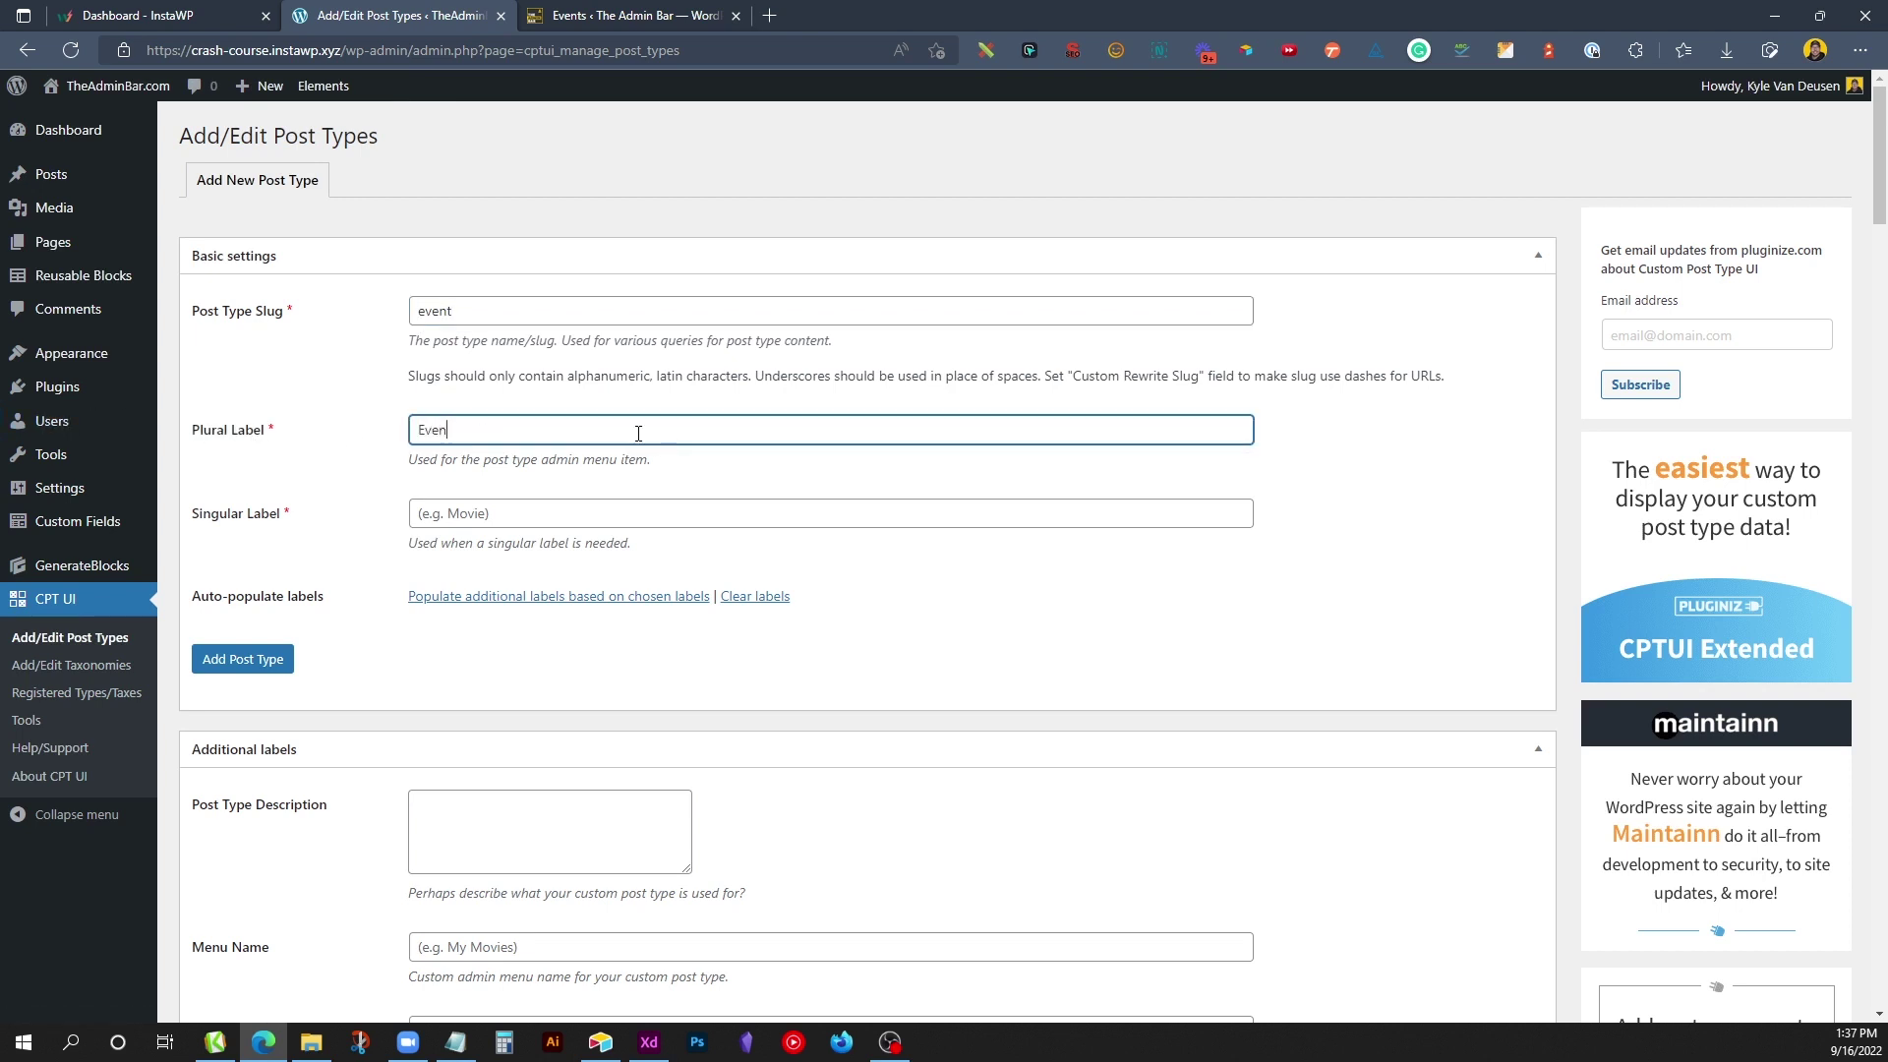
{"action": "left_click", "coordinate": [473, 515]}
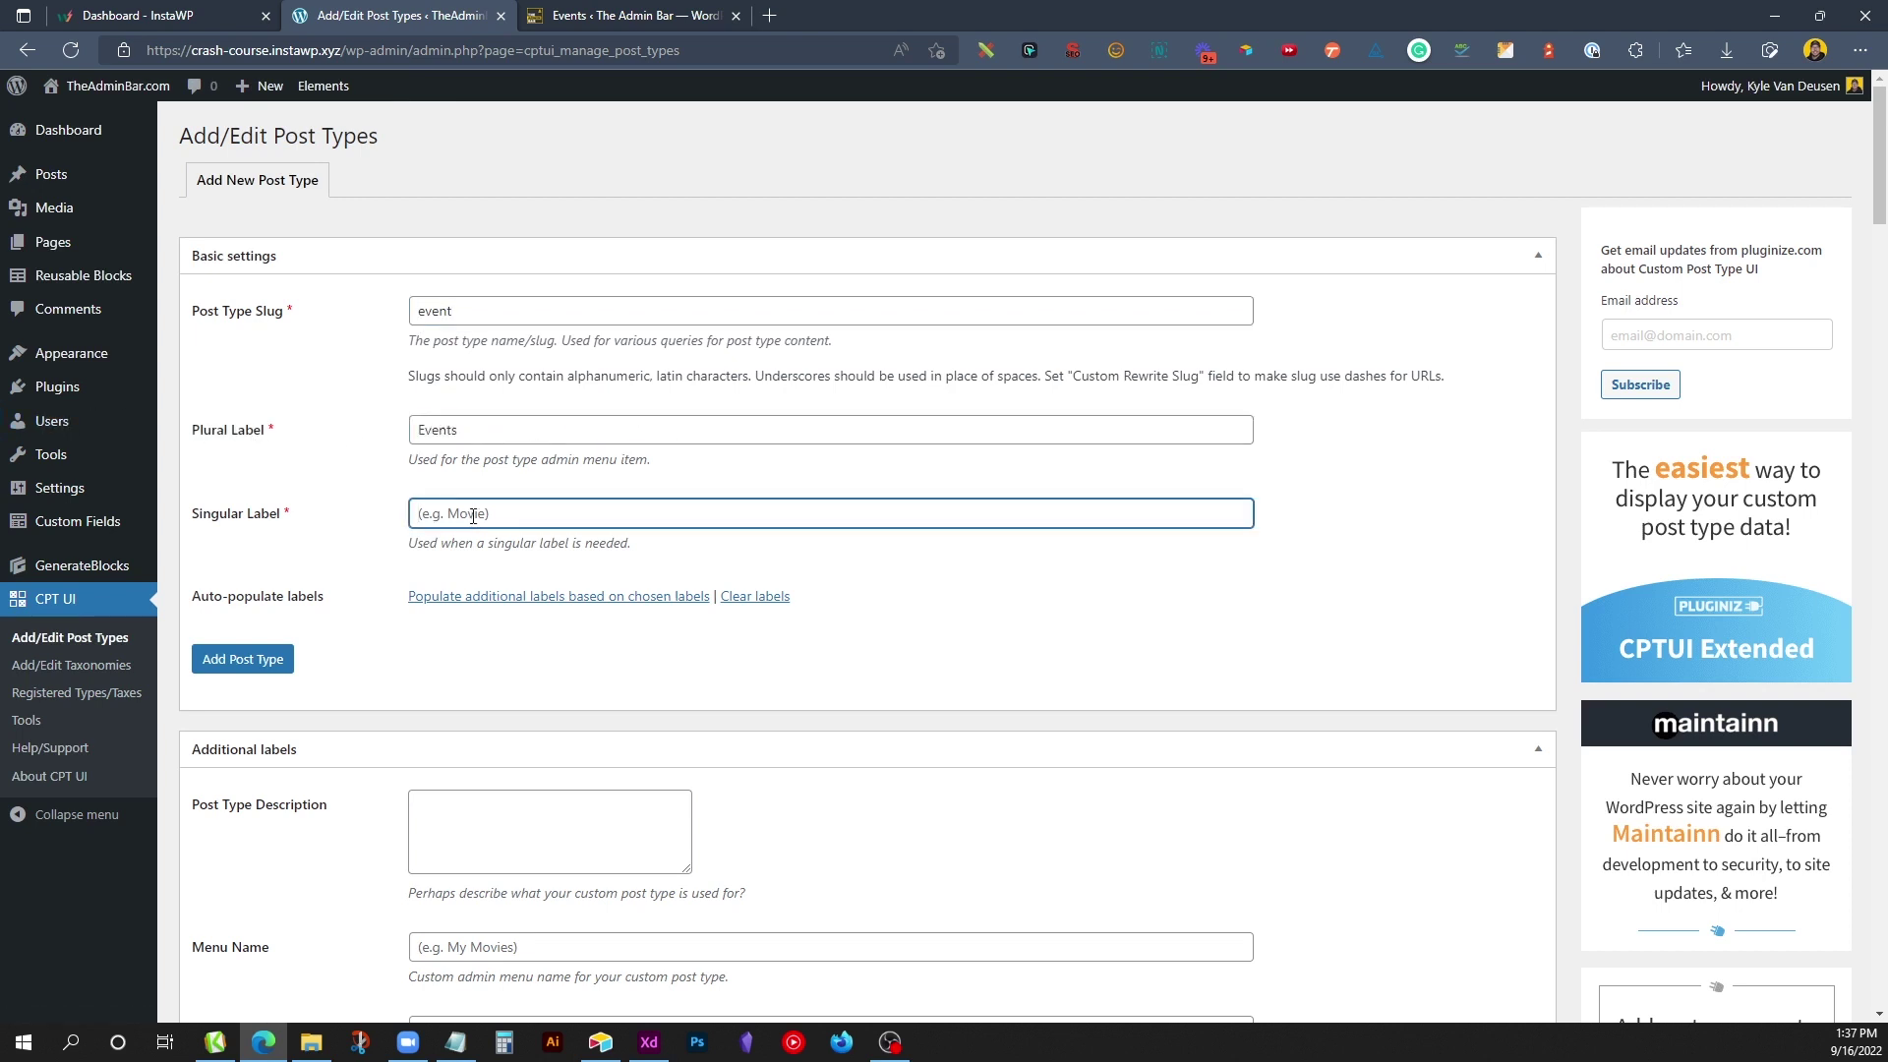
{"action": "type", "text": "Event"}
Step: Remove Editor and Featured Image support from the event post type, leaving only Title, and add the post type
{"action": "scroll", "coordinate": [473, 516], "scroll_direction": "down", "scroll_amount": 15}
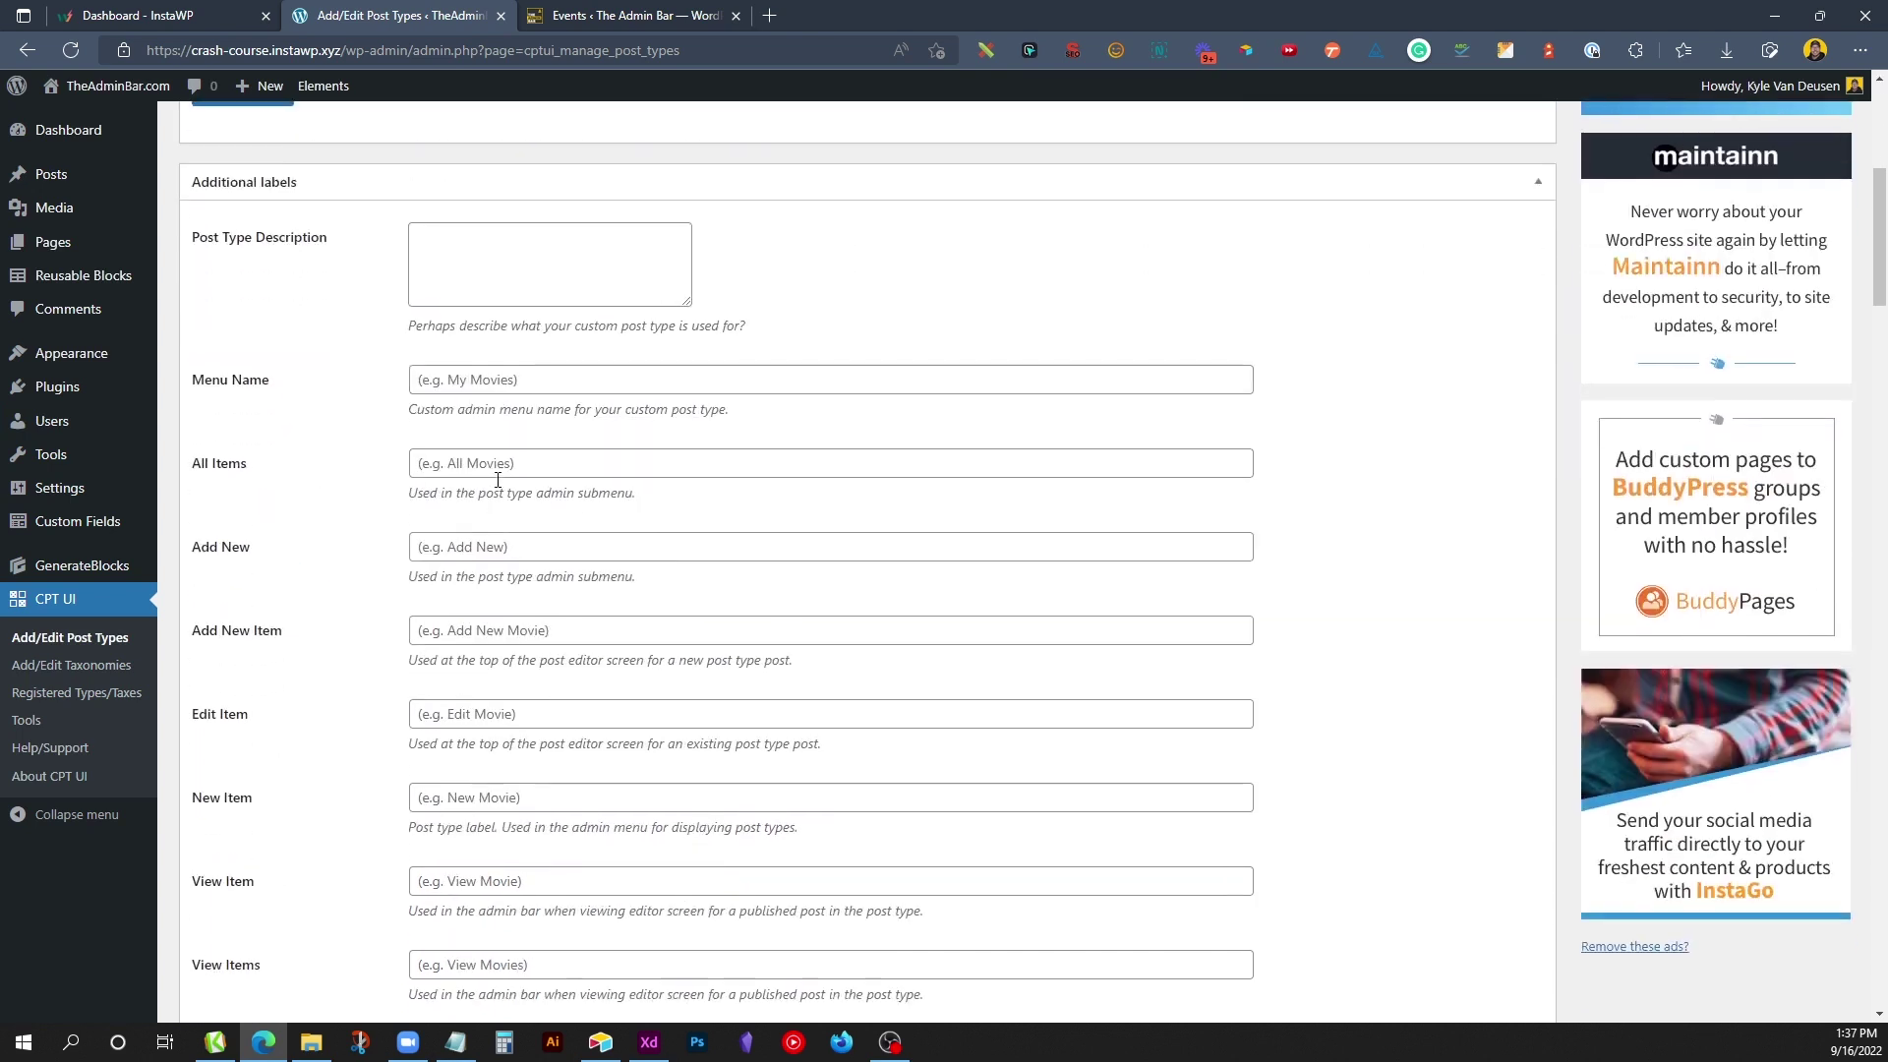
{"action": "scroll", "coordinate": [505, 462], "scroll_direction": "down", "scroll_amount": 15}
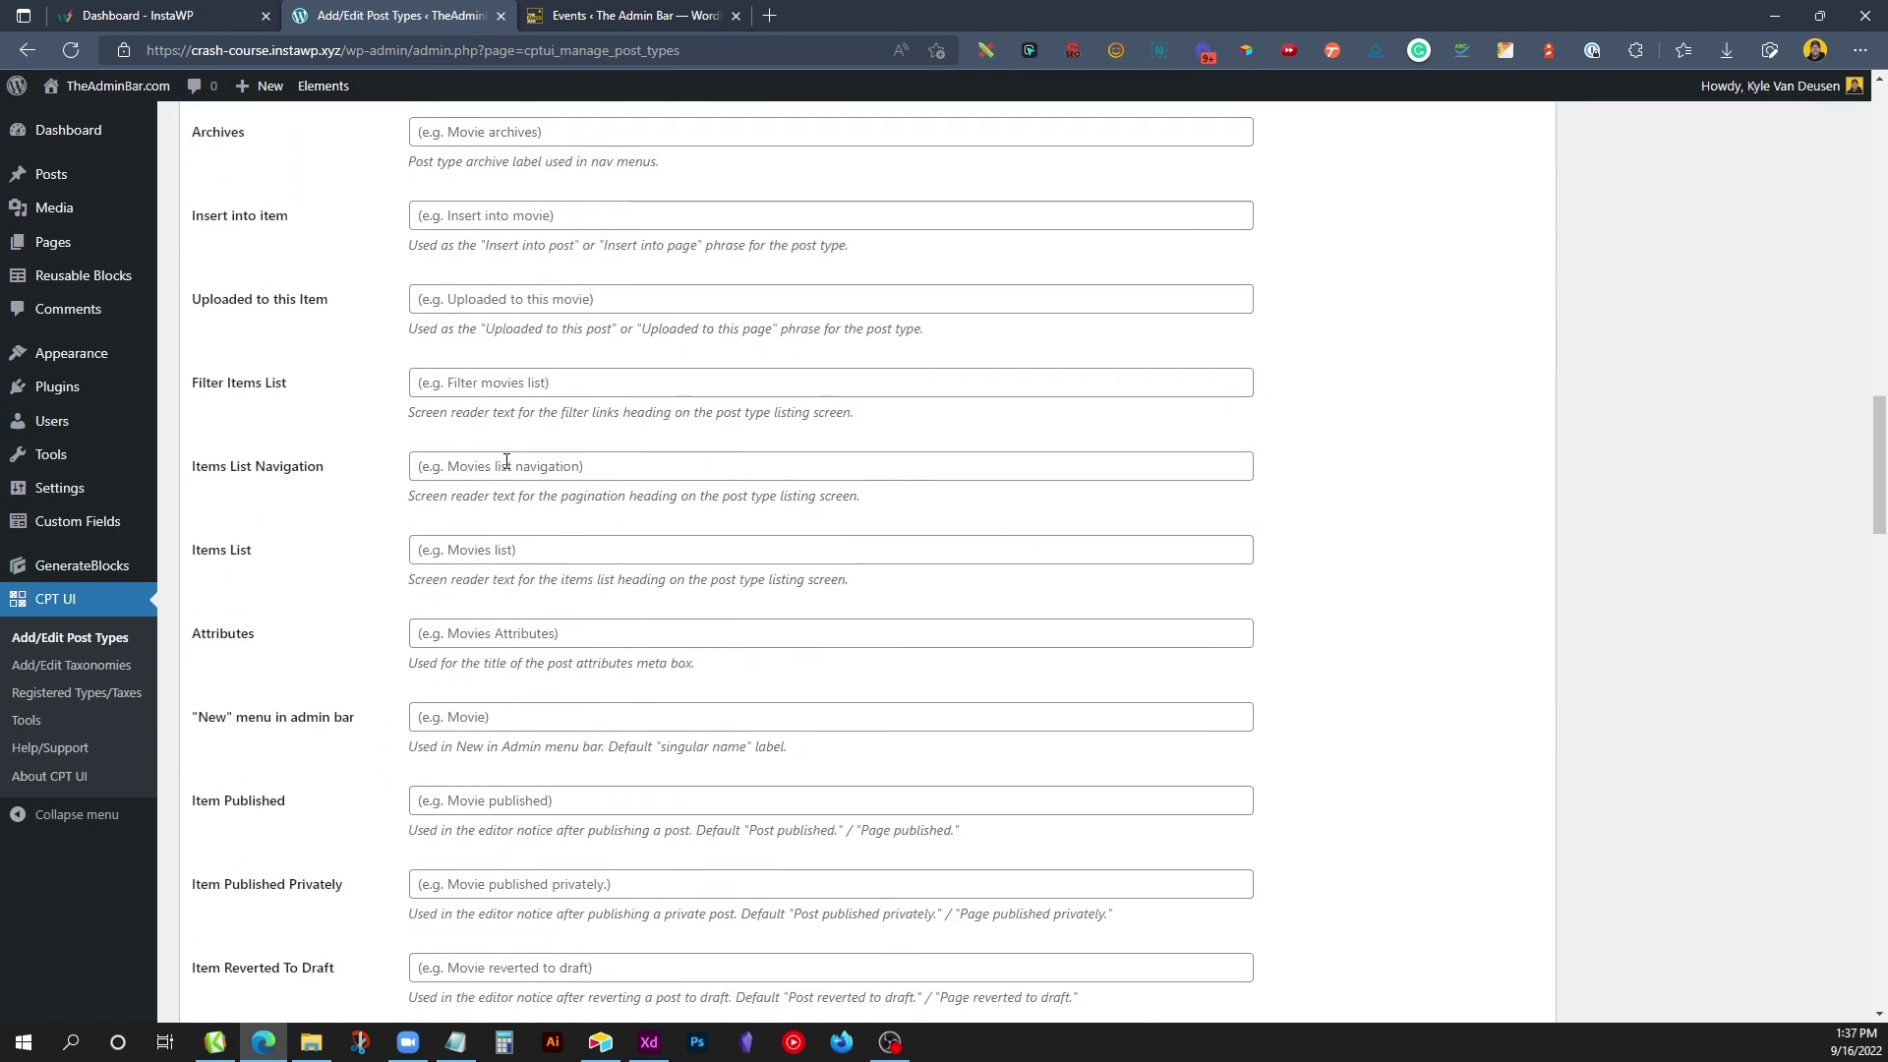
{"action": "scroll", "coordinate": [521, 465], "scroll_direction": "down", "scroll_amount": 15}
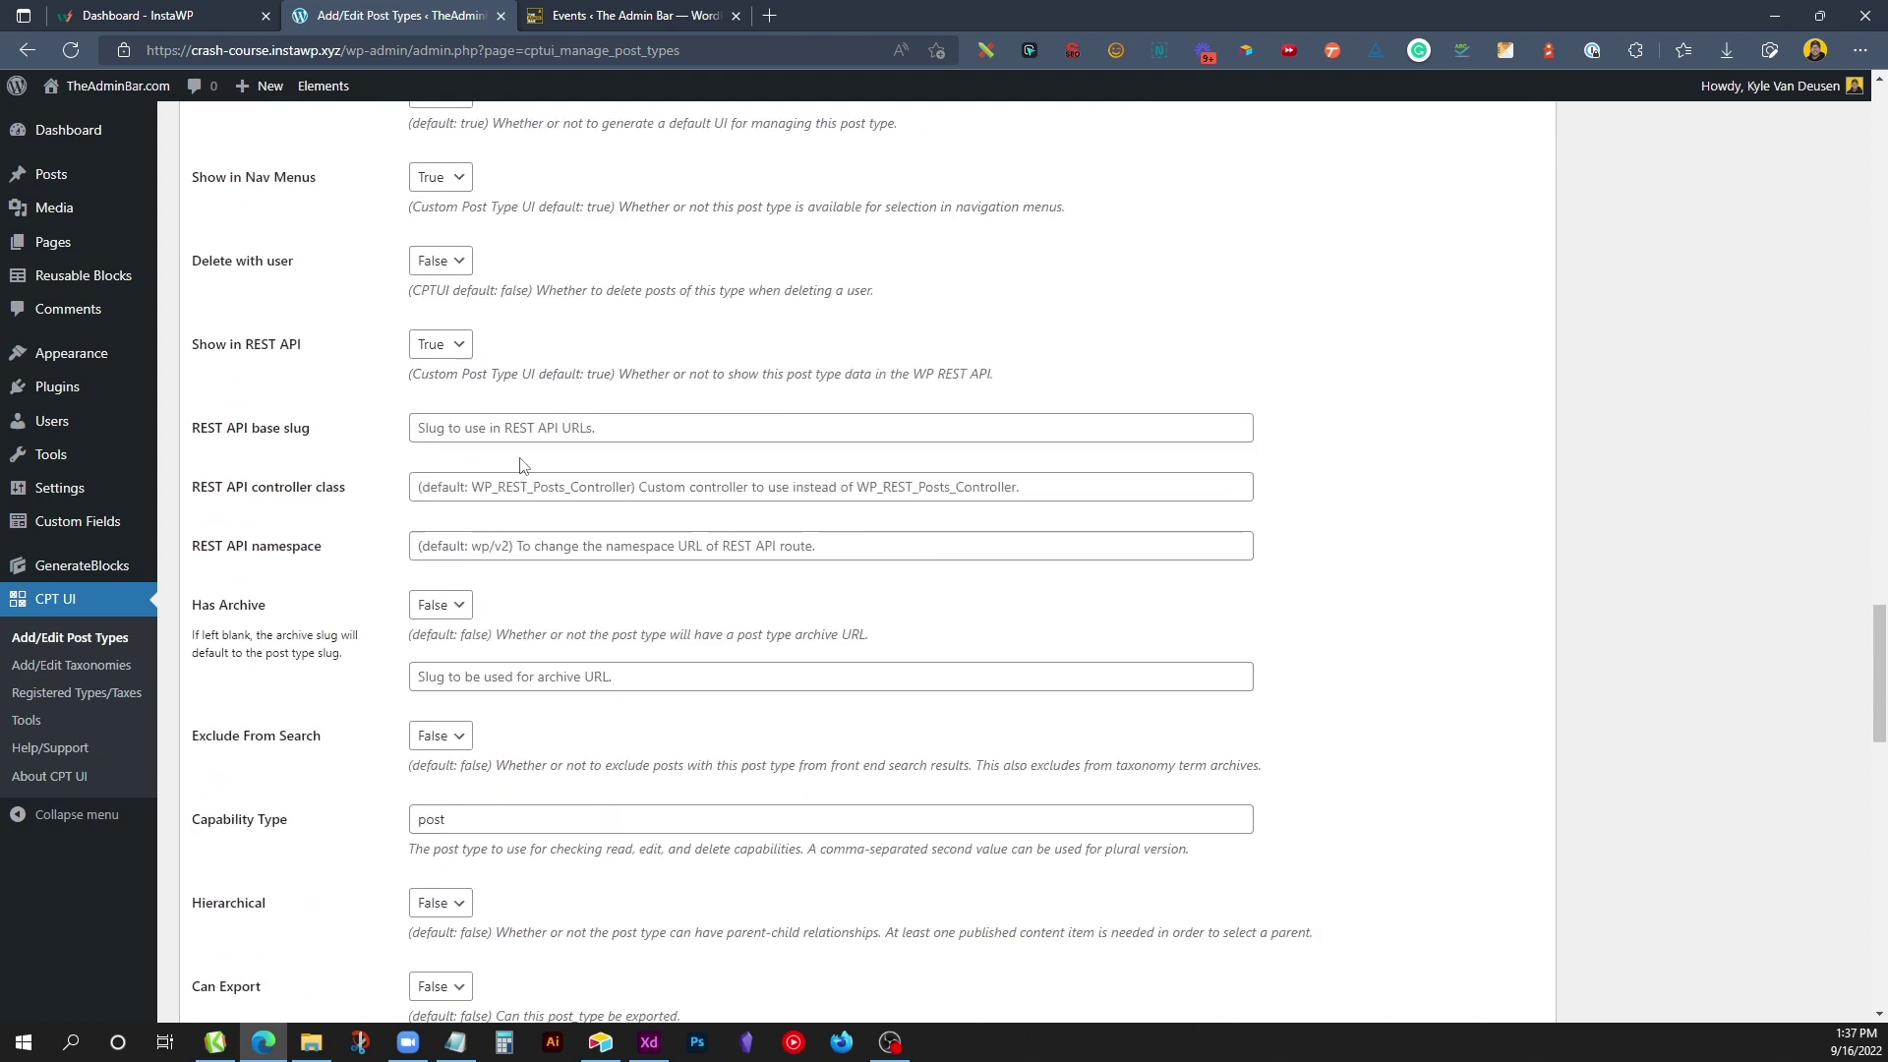
{"action": "scroll", "coordinate": [521, 465], "scroll_direction": "down", "scroll_amount": 6}
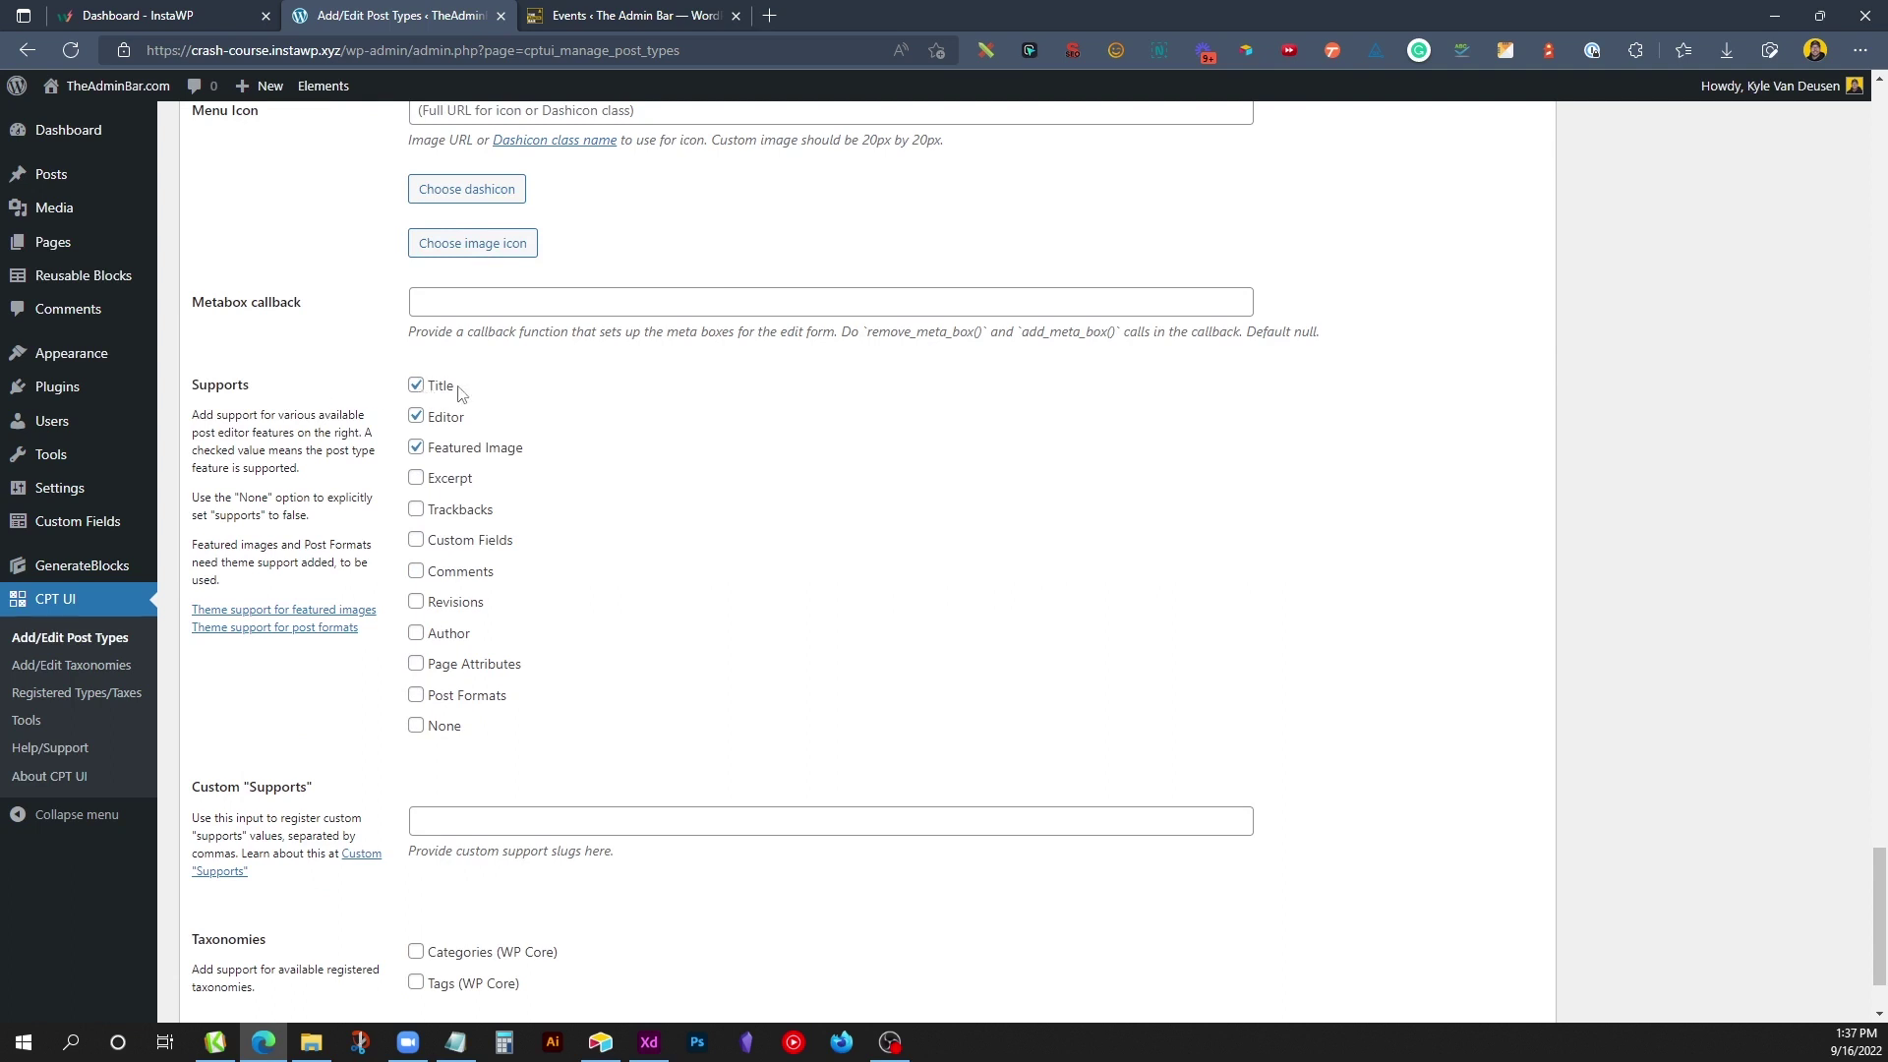
{"action": "left_click", "coordinate": [441, 423]}
{"action": "left_click", "coordinate": [440, 455]}
{"action": "scroll", "coordinate": [702, 691], "scroll_direction": "down", "scroll_amount": 2}
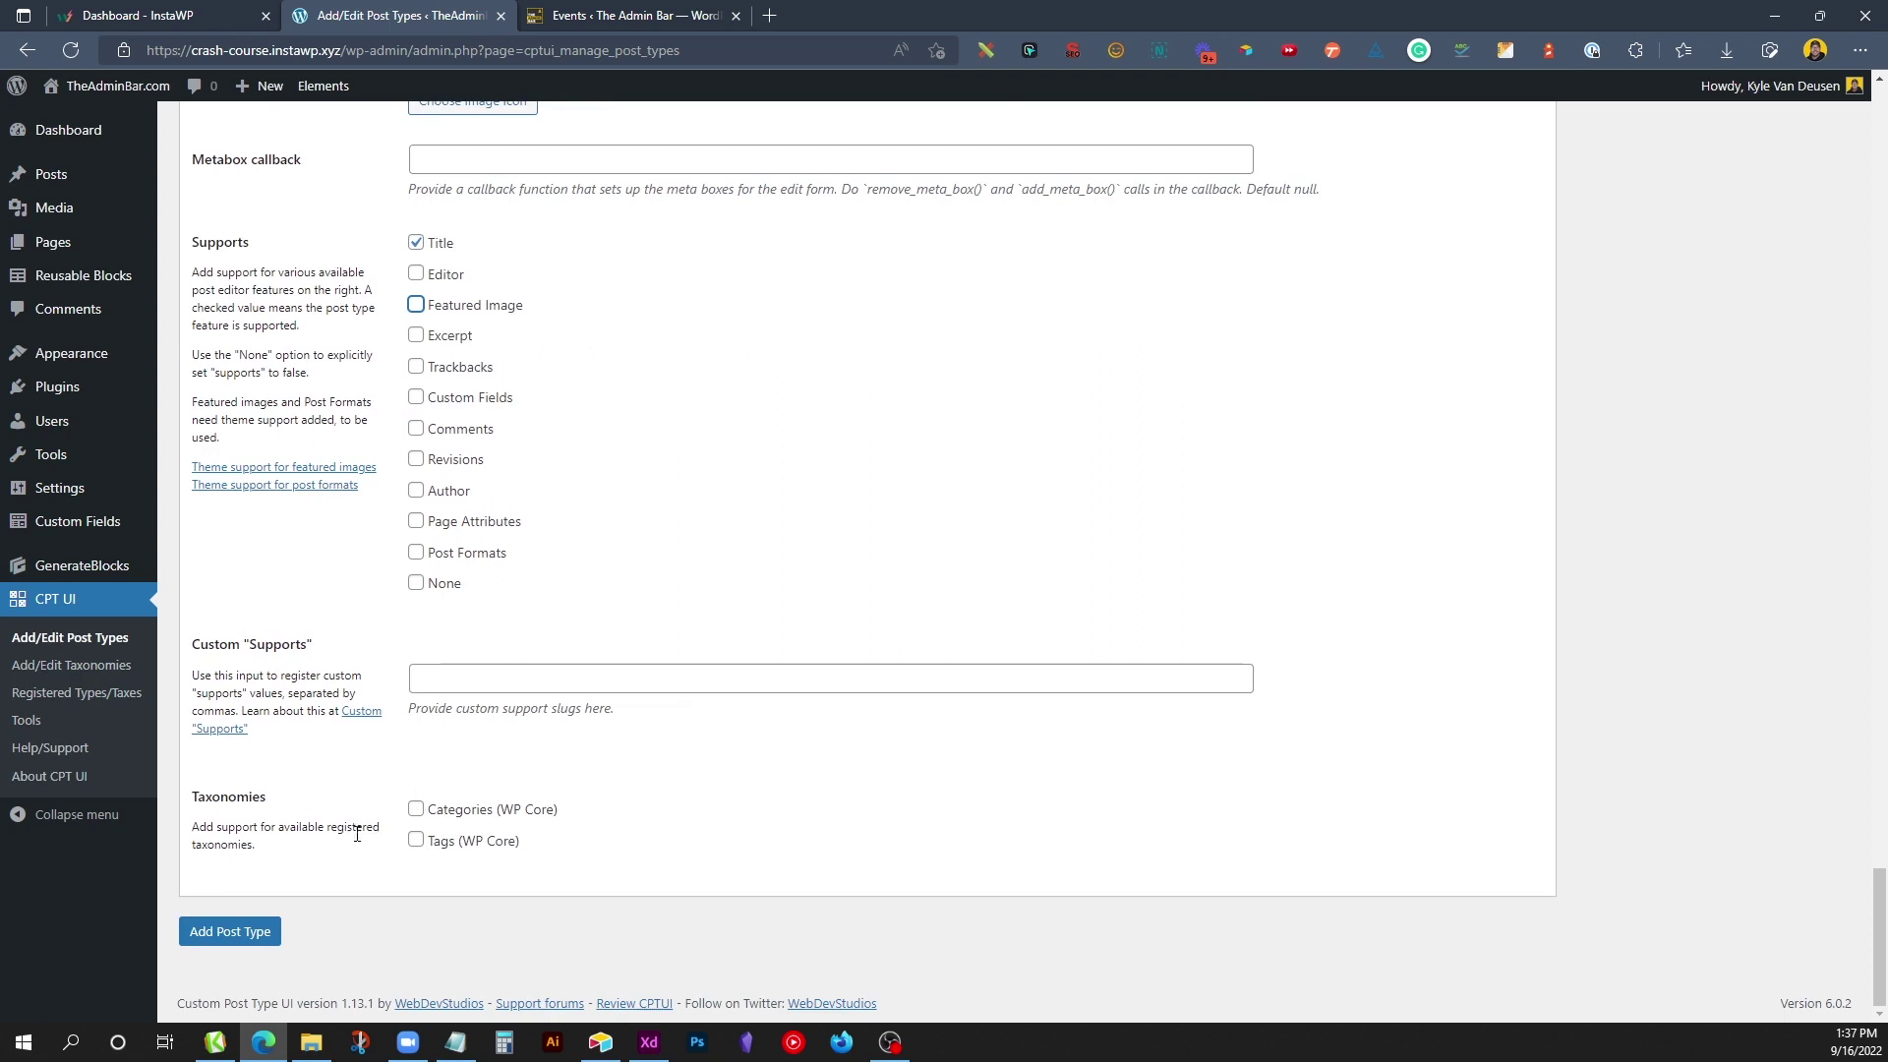
{"action": "left_click", "coordinate": [255, 942]}
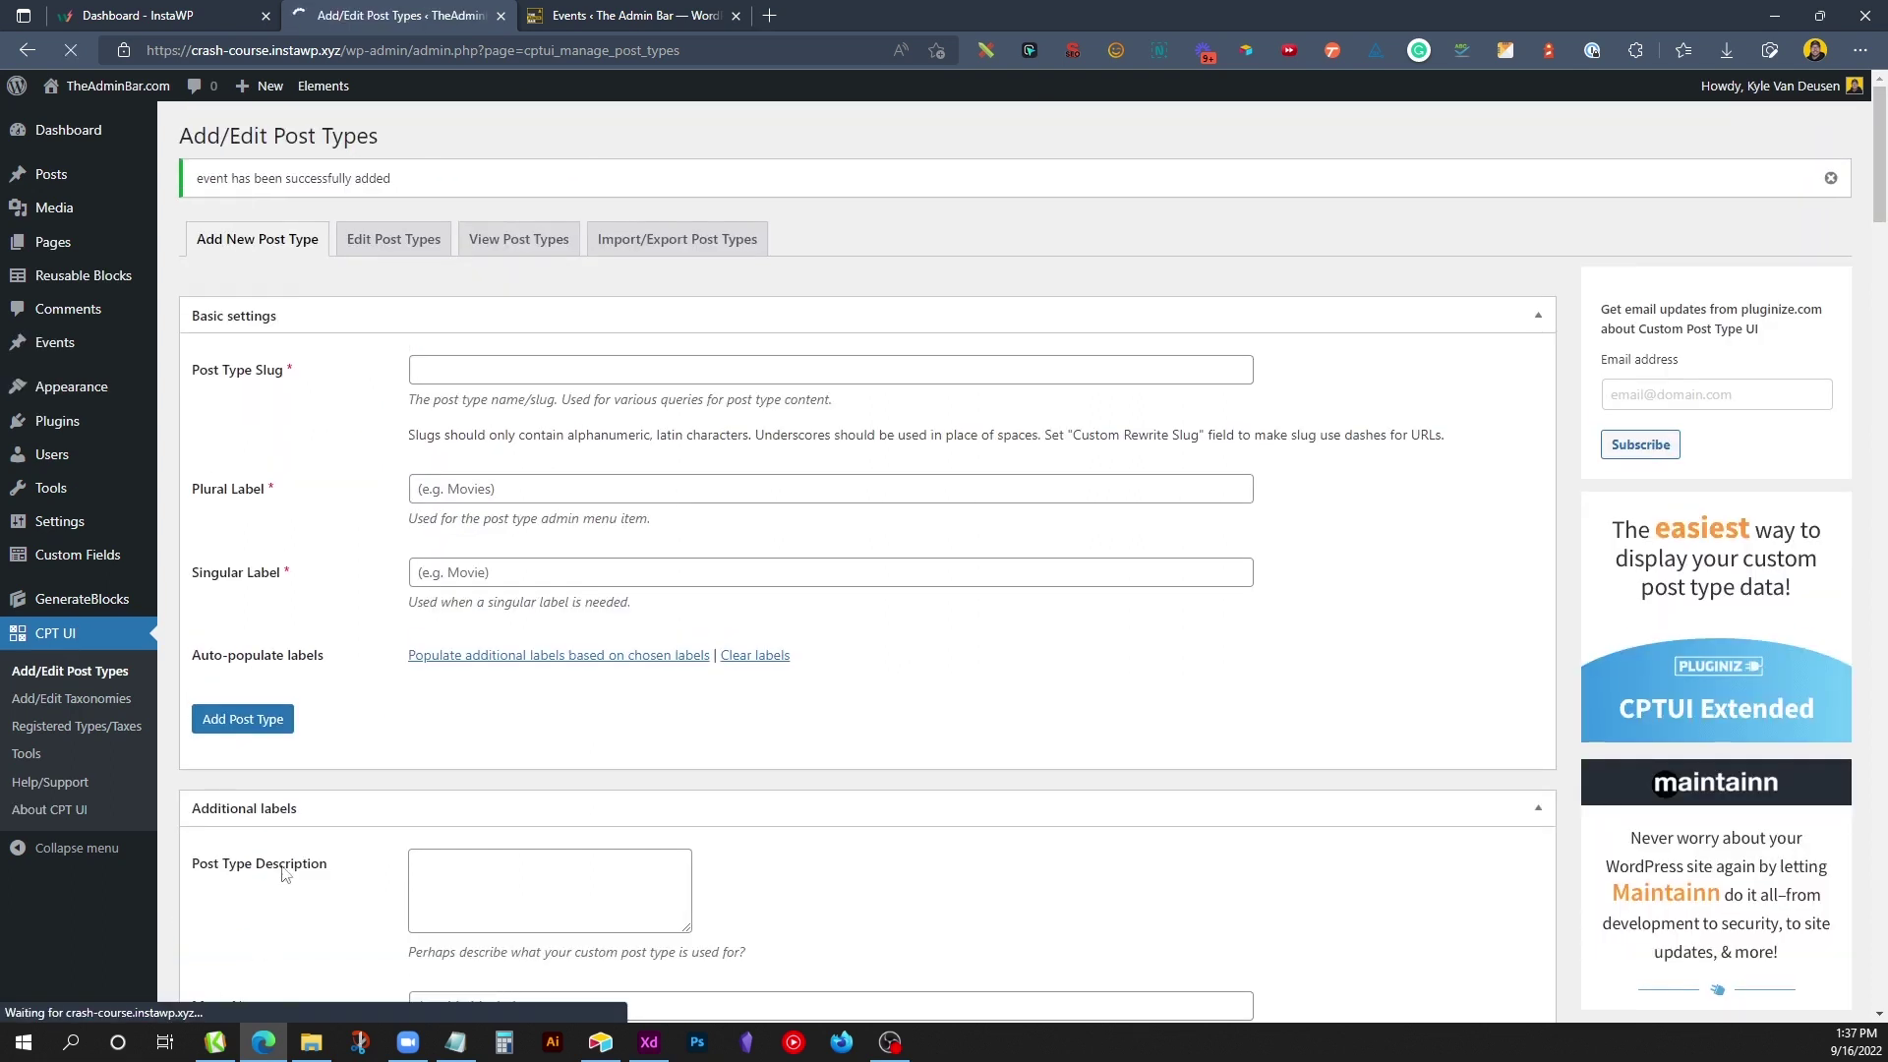
{"action": "mouse_move", "coordinate": [72, 352]}
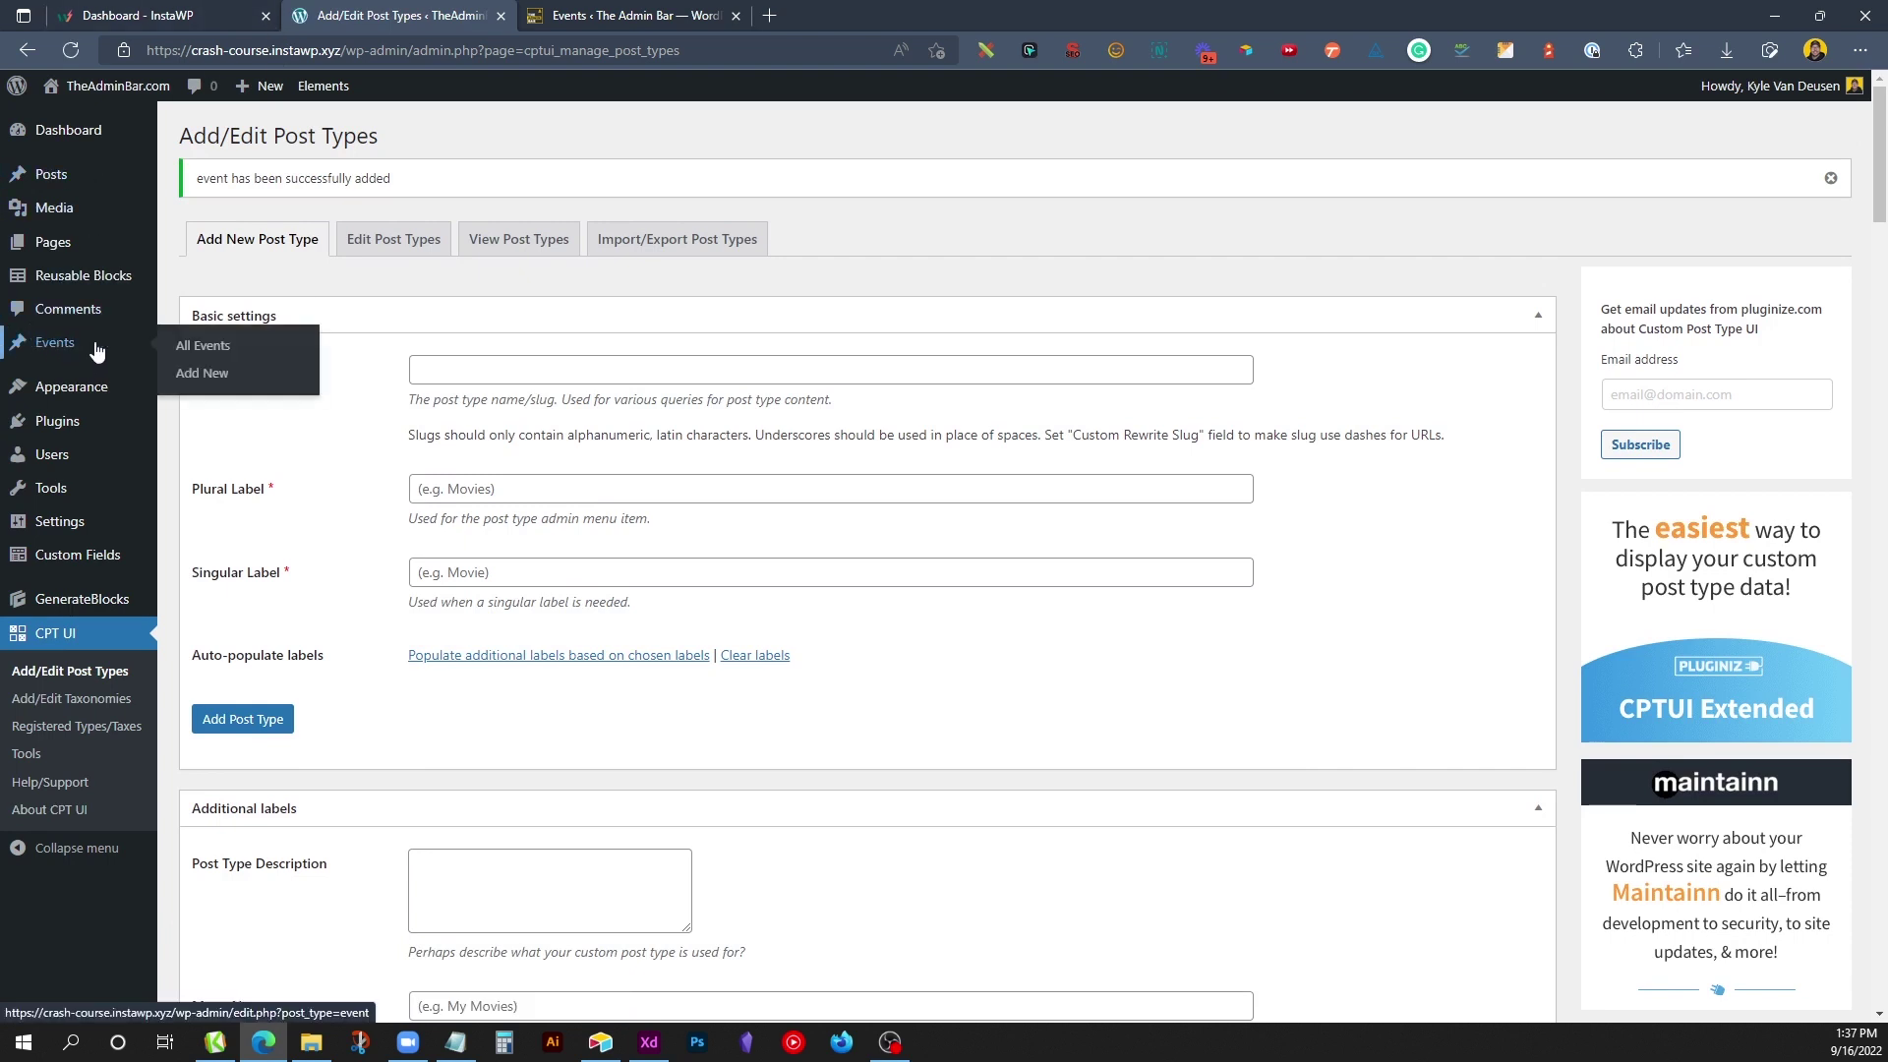
Step: Open the list of all events and start a blank new event to inspect its edit screen
{"action": "left_click", "coordinate": [204, 346]}
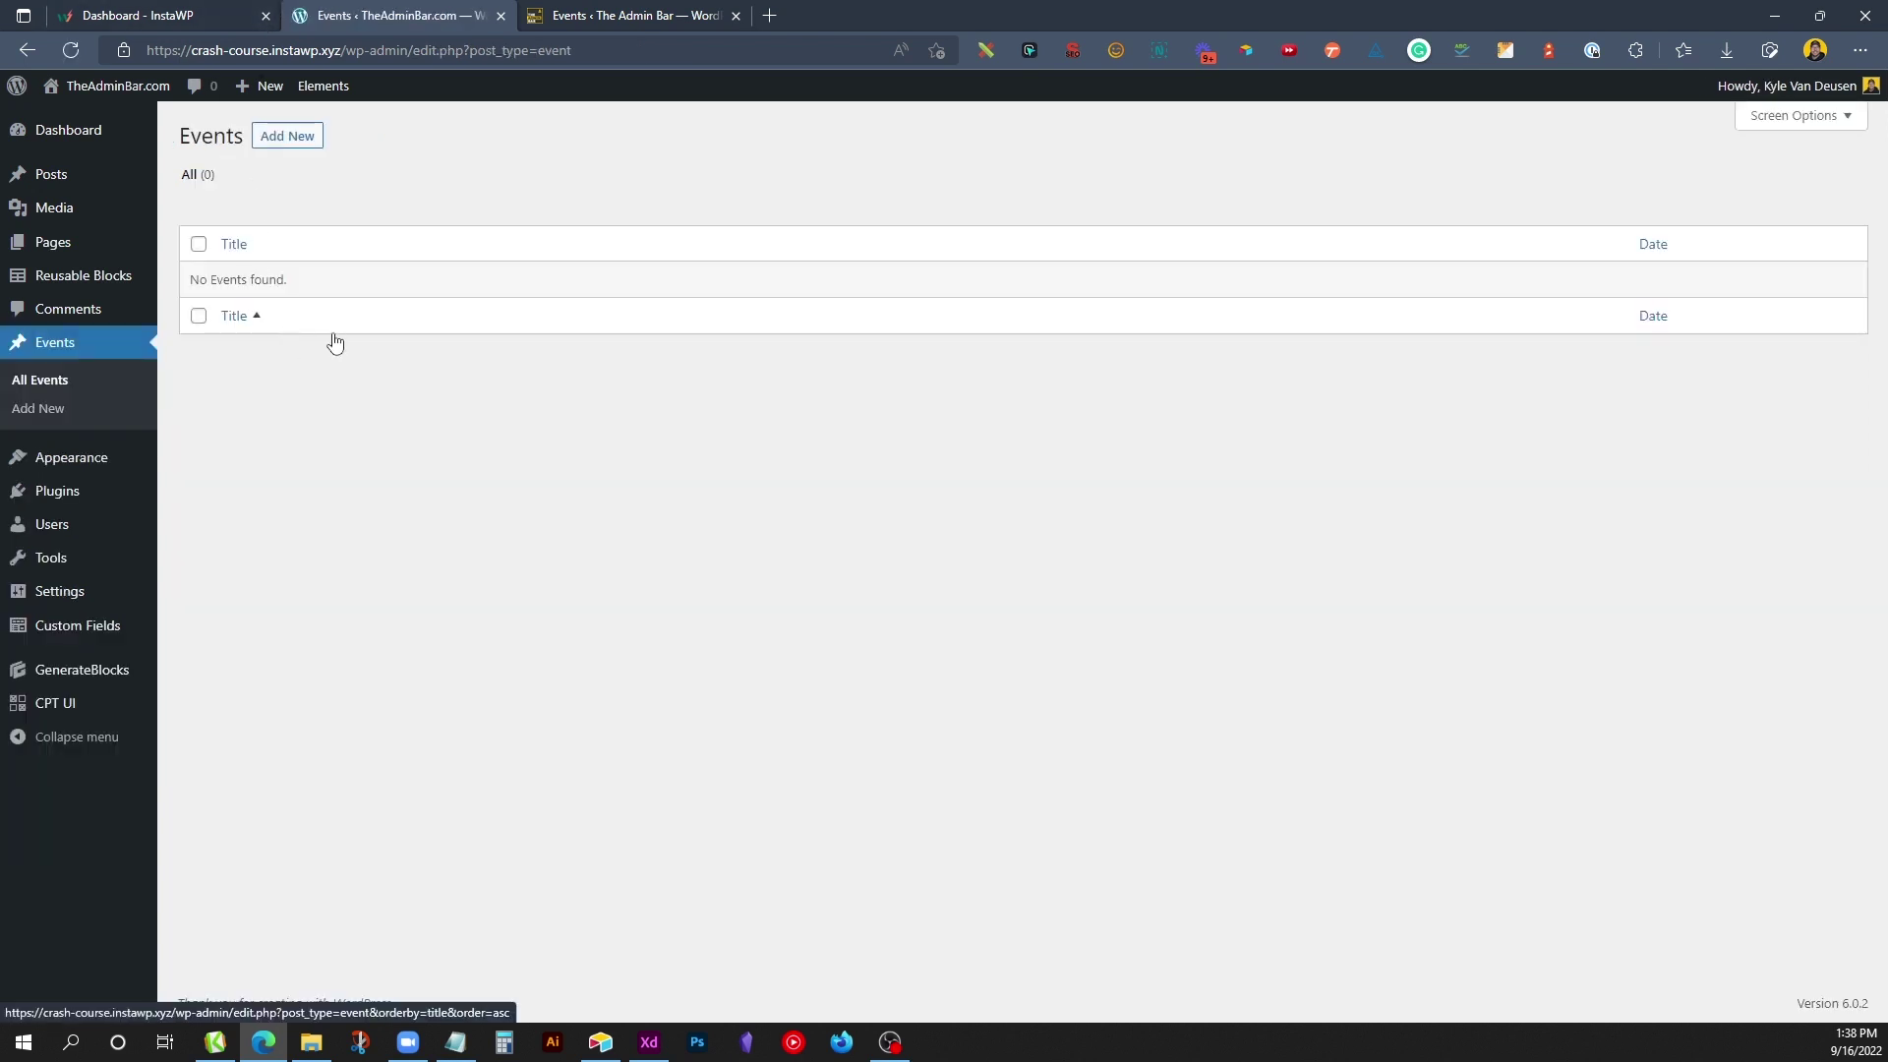
{"action": "left_click", "coordinate": [292, 143]}
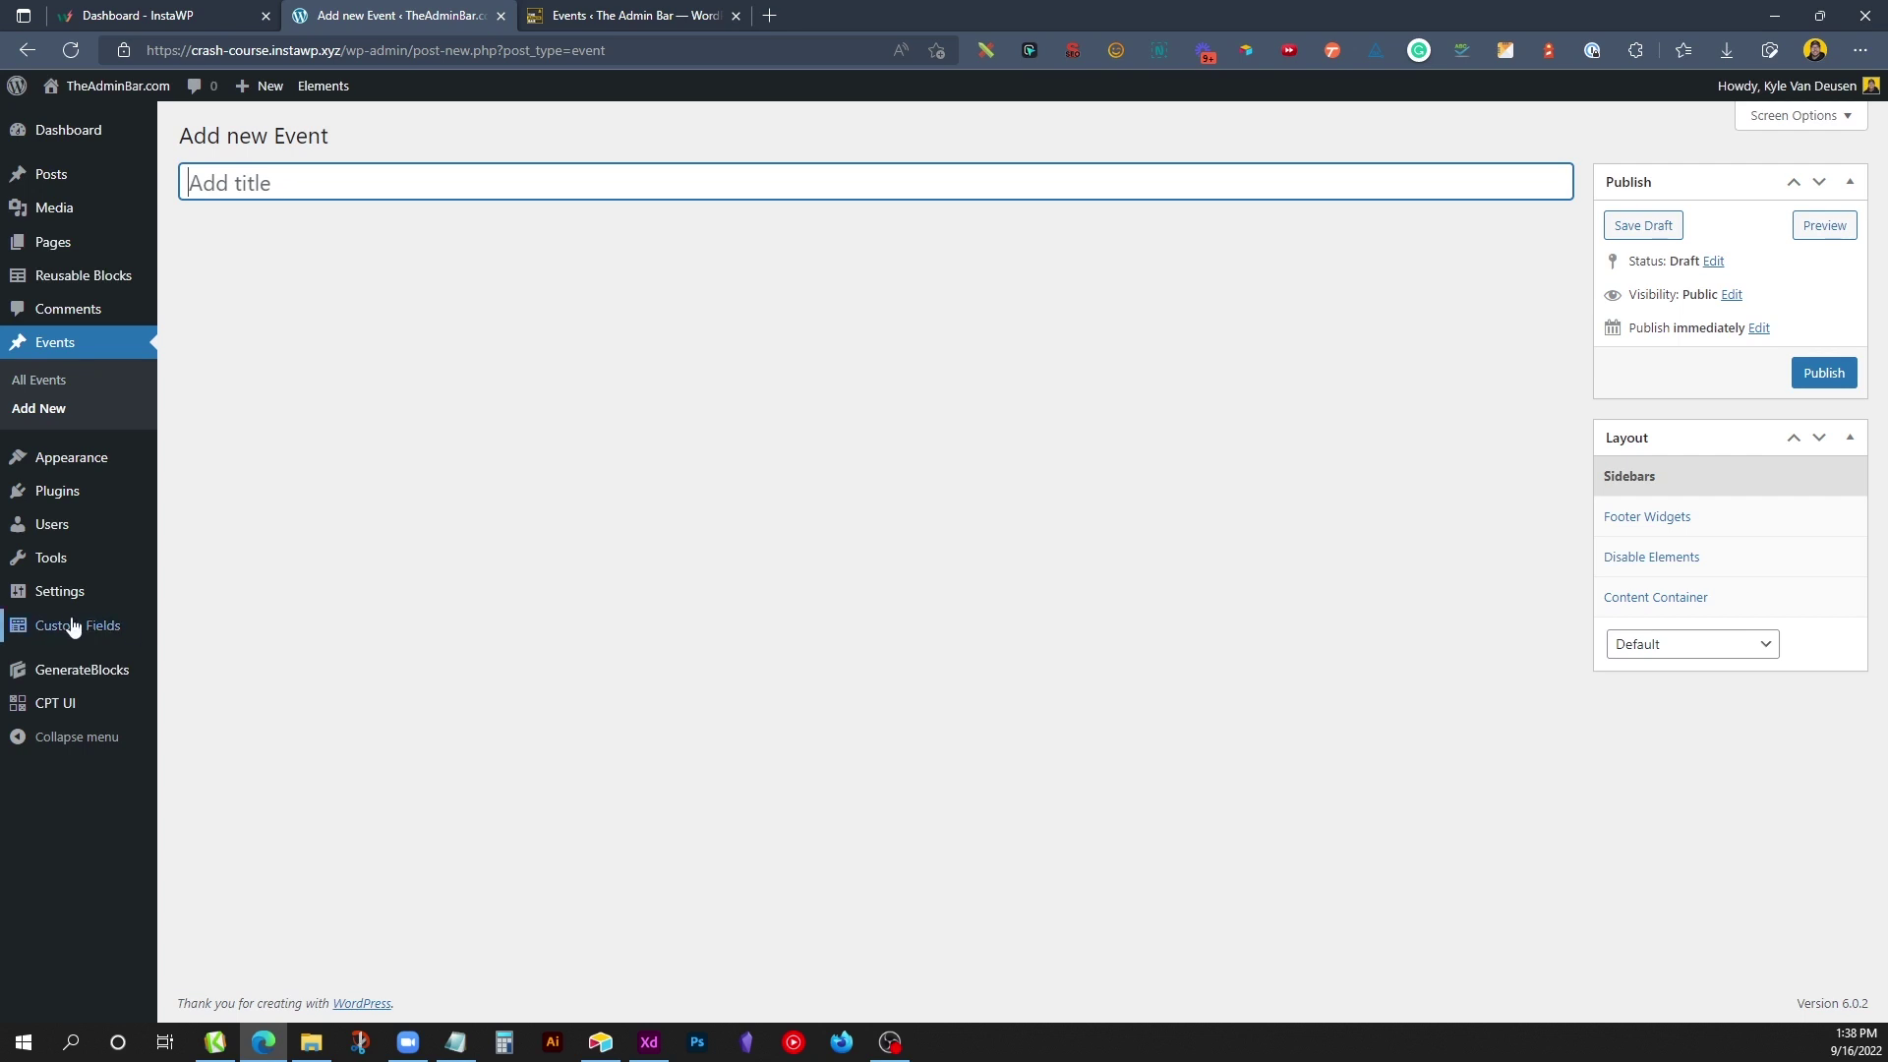
Step: Create a custom field group titled "Events Fields", show it when Post Type is equal to Event, and publish it
{"action": "mouse_move", "coordinate": [69, 628]}
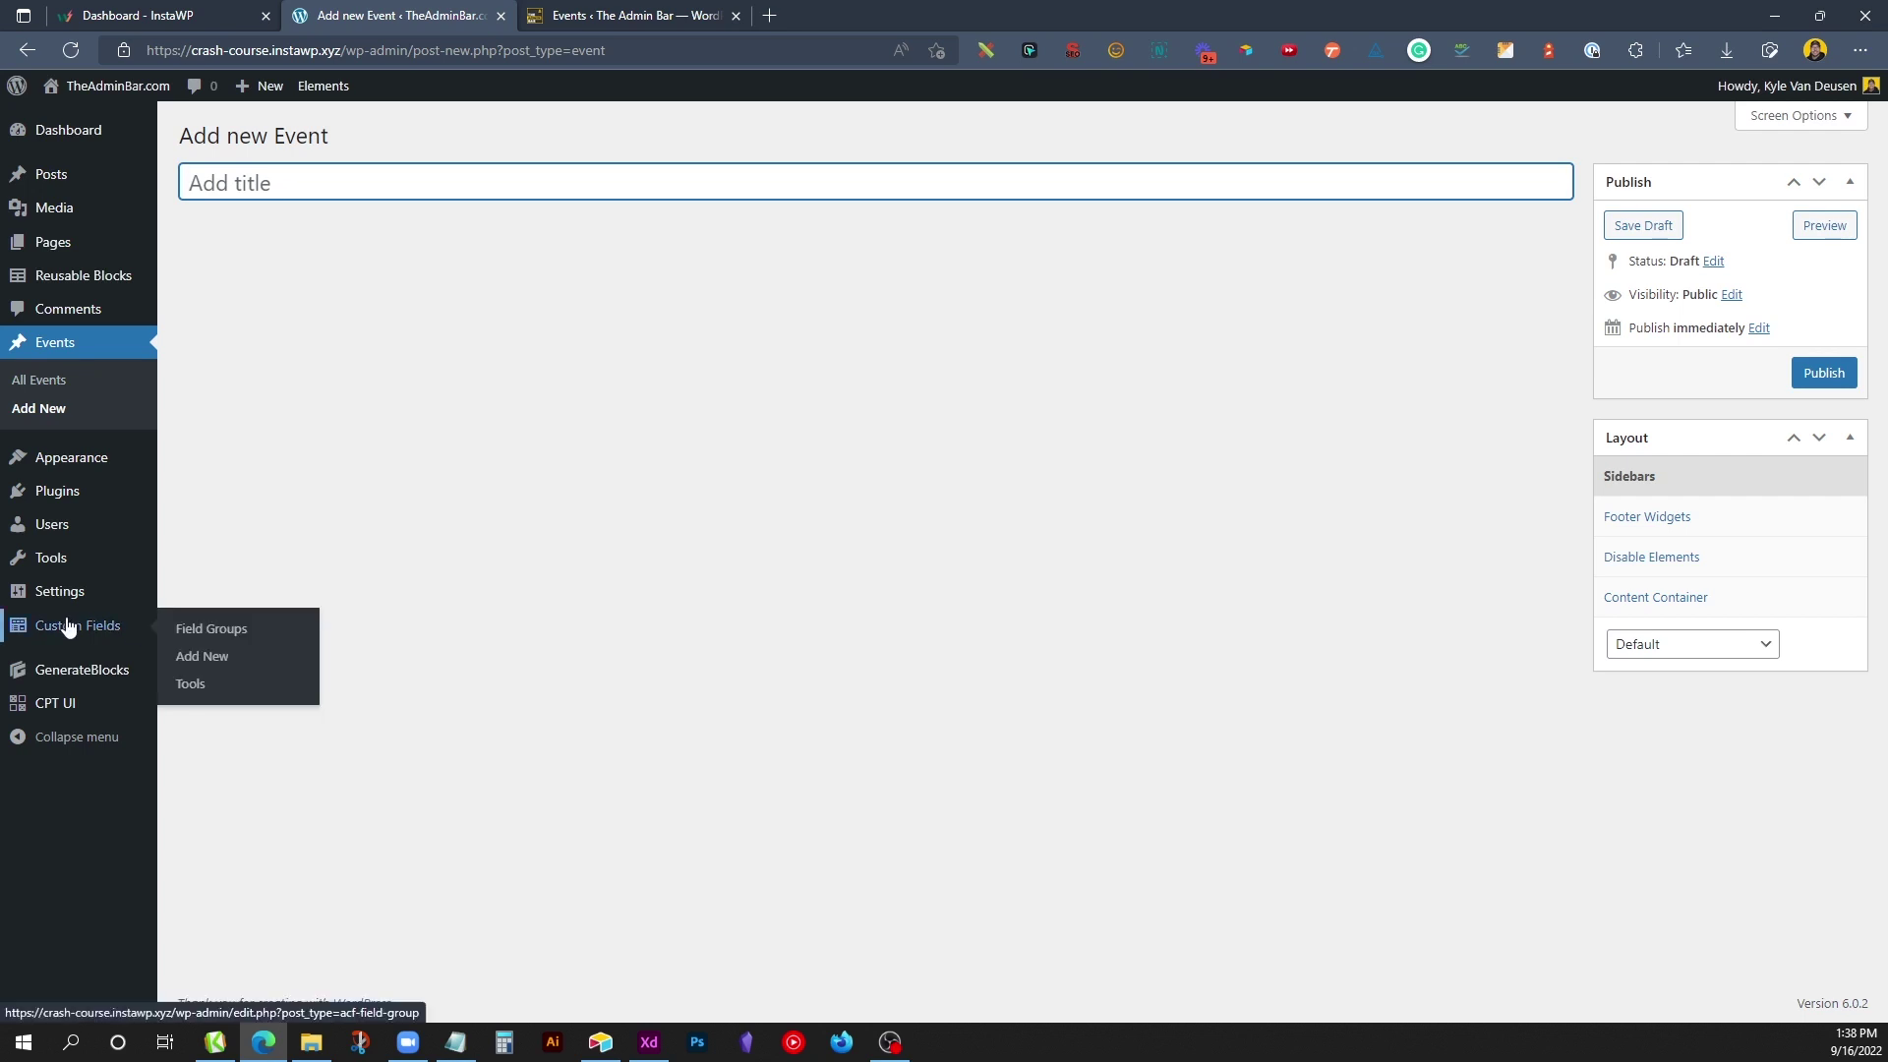
{"action": "left_click", "coordinate": [219, 630]}
{"action": "left_click", "coordinate": [370, 200]}
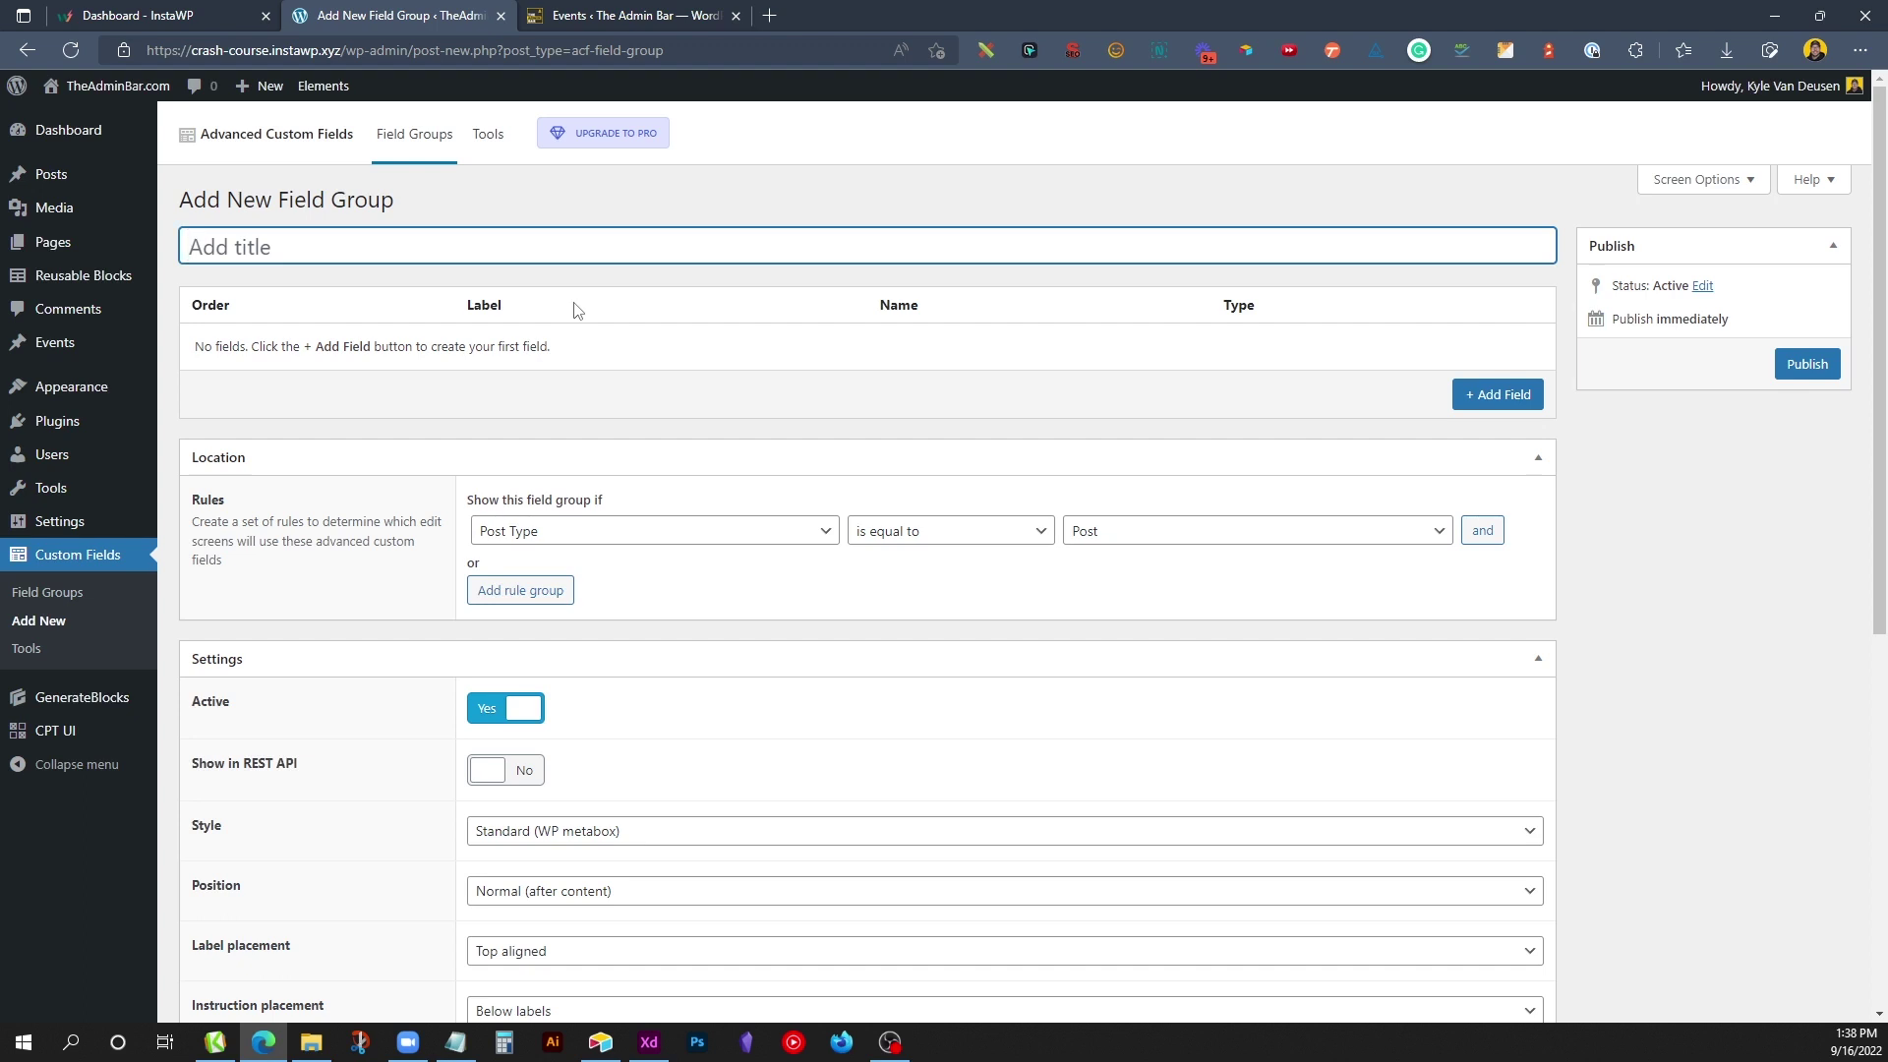
{"action": "type", "text": "Events Fields"}
{"action": "left_click", "coordinate": [1180, 532]}
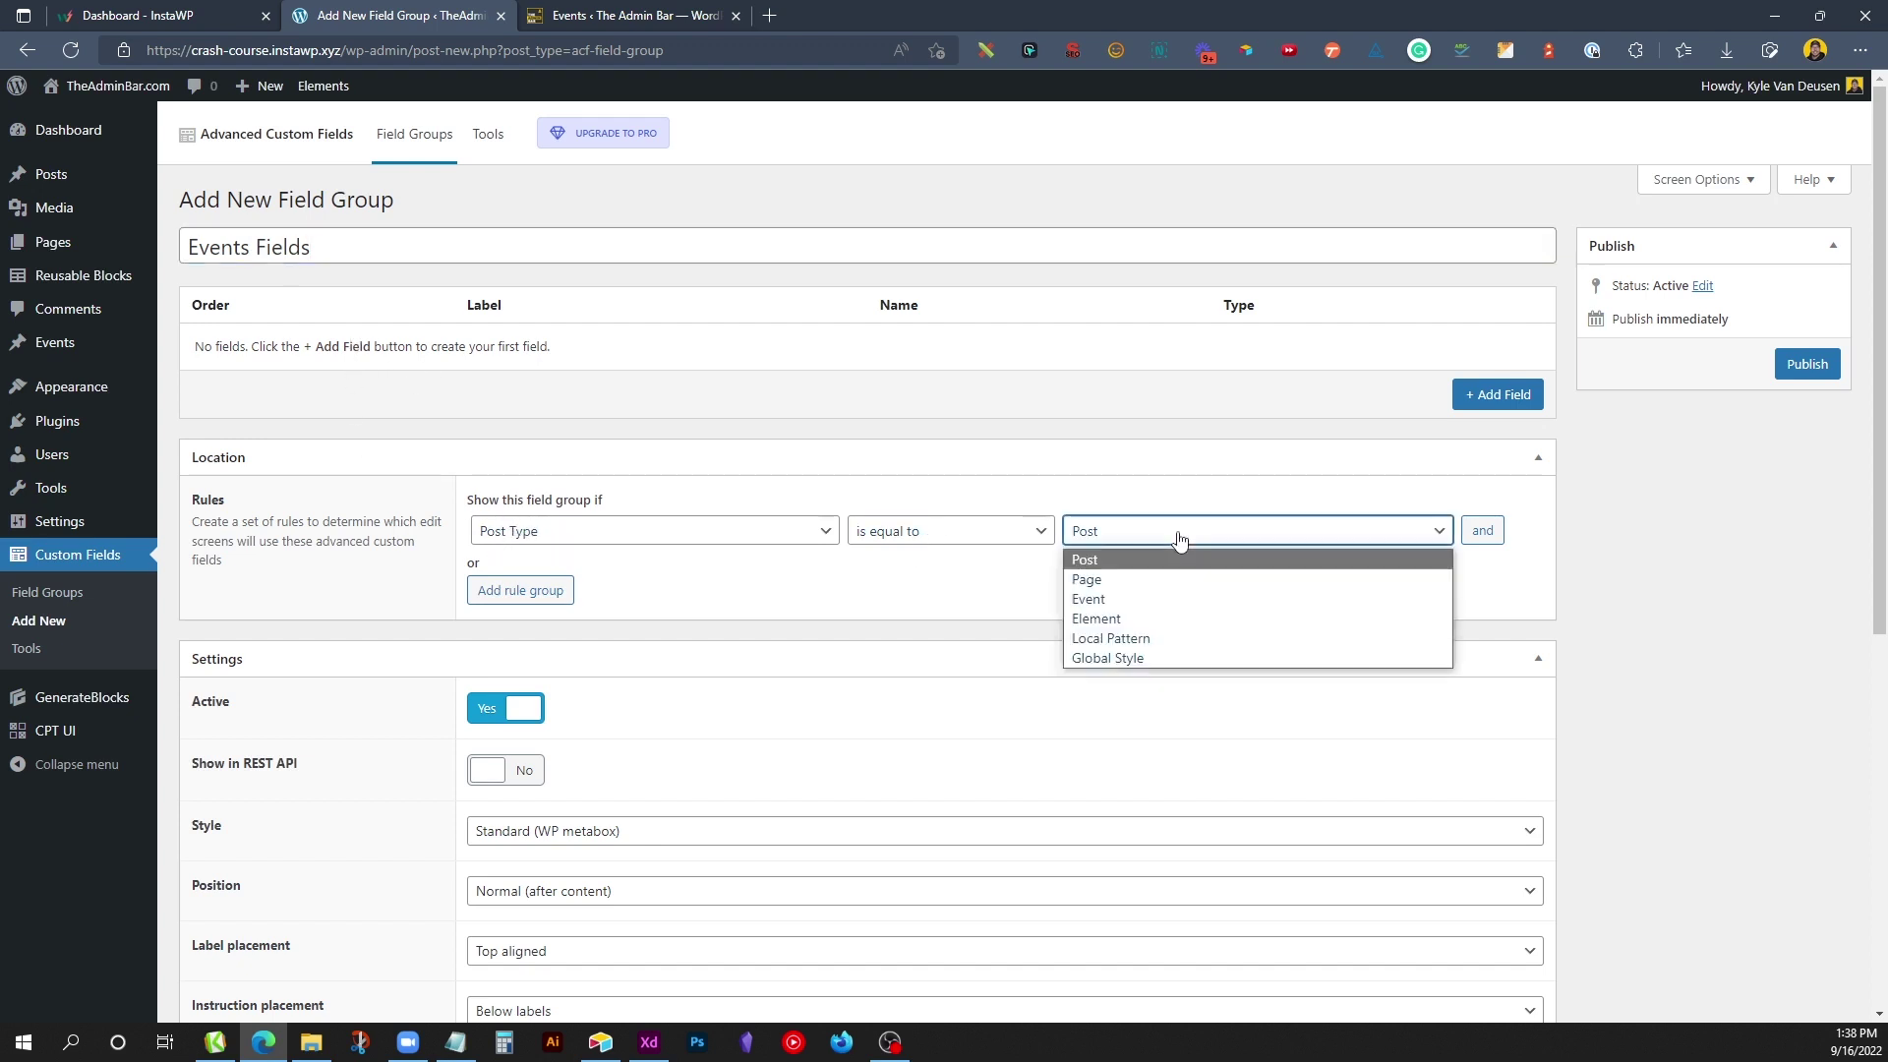
{"action": "left_click", "coordinate": [1103, 602]}
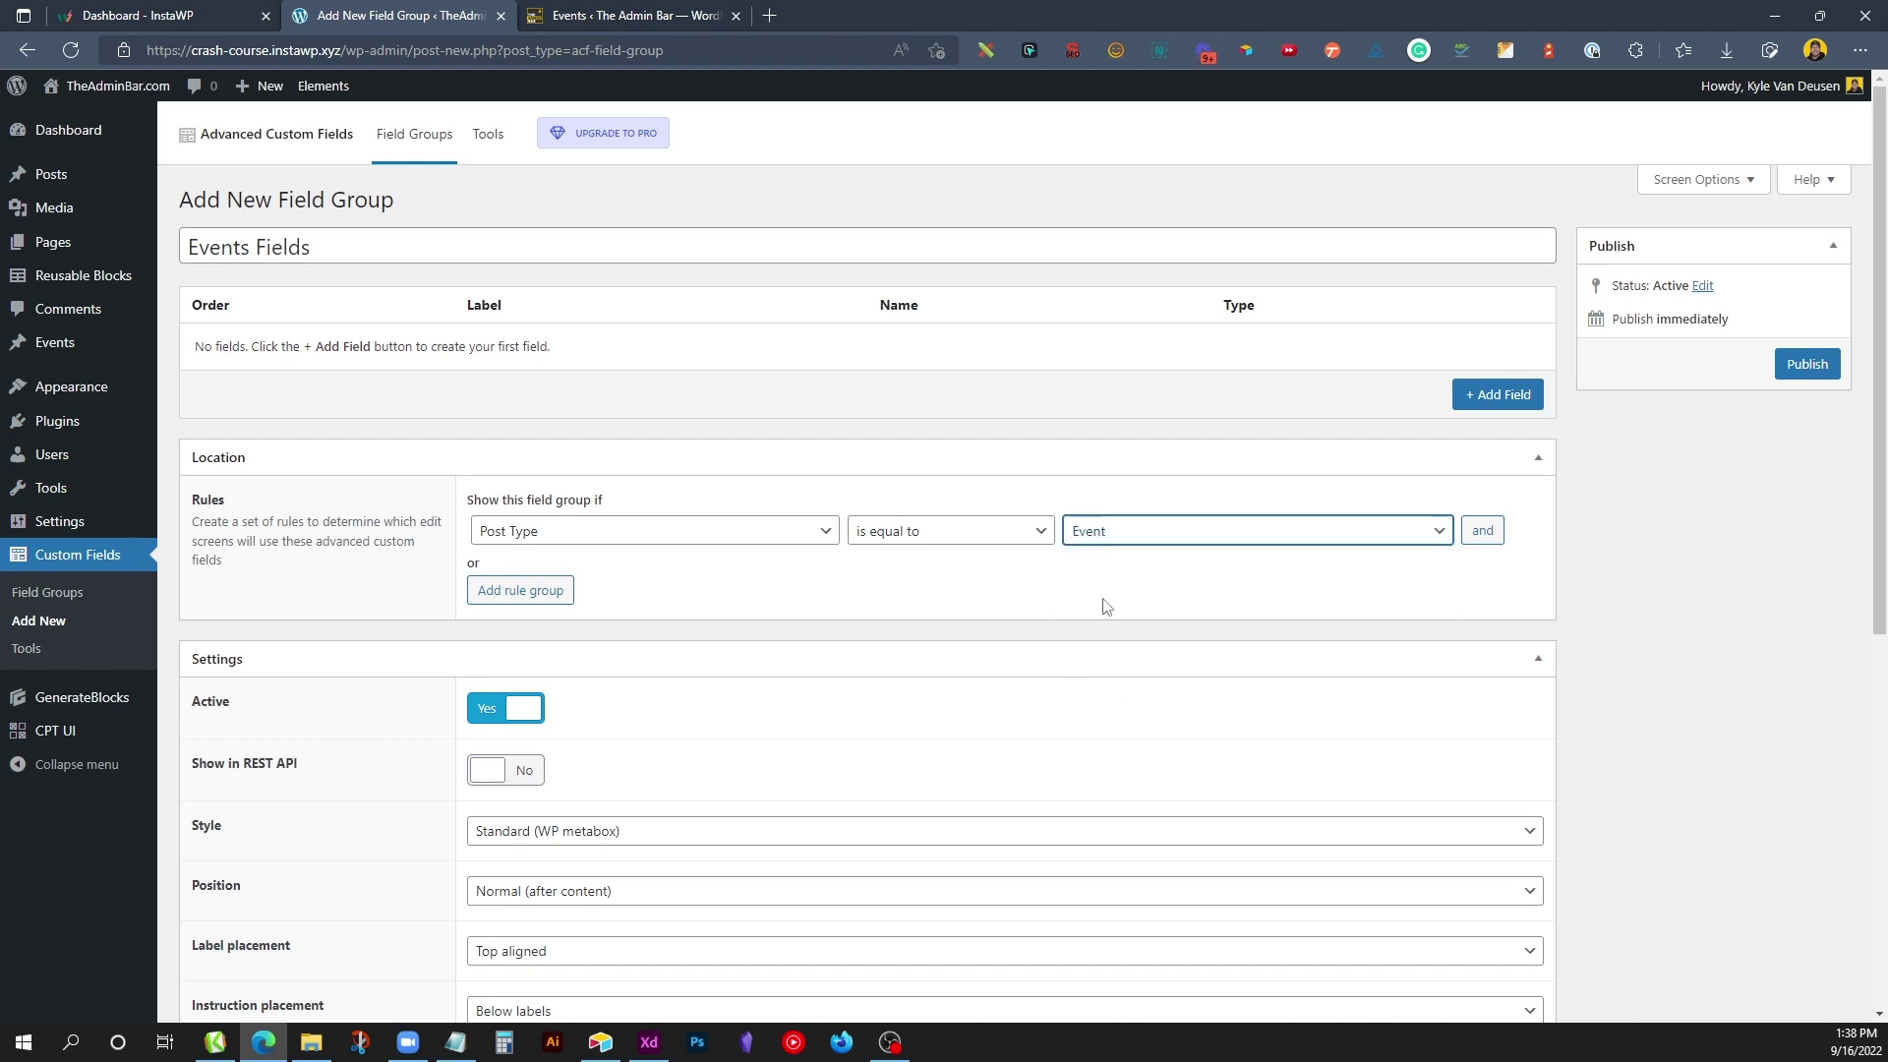
{"action": "left_click", "coordinate": [1833, 374]}
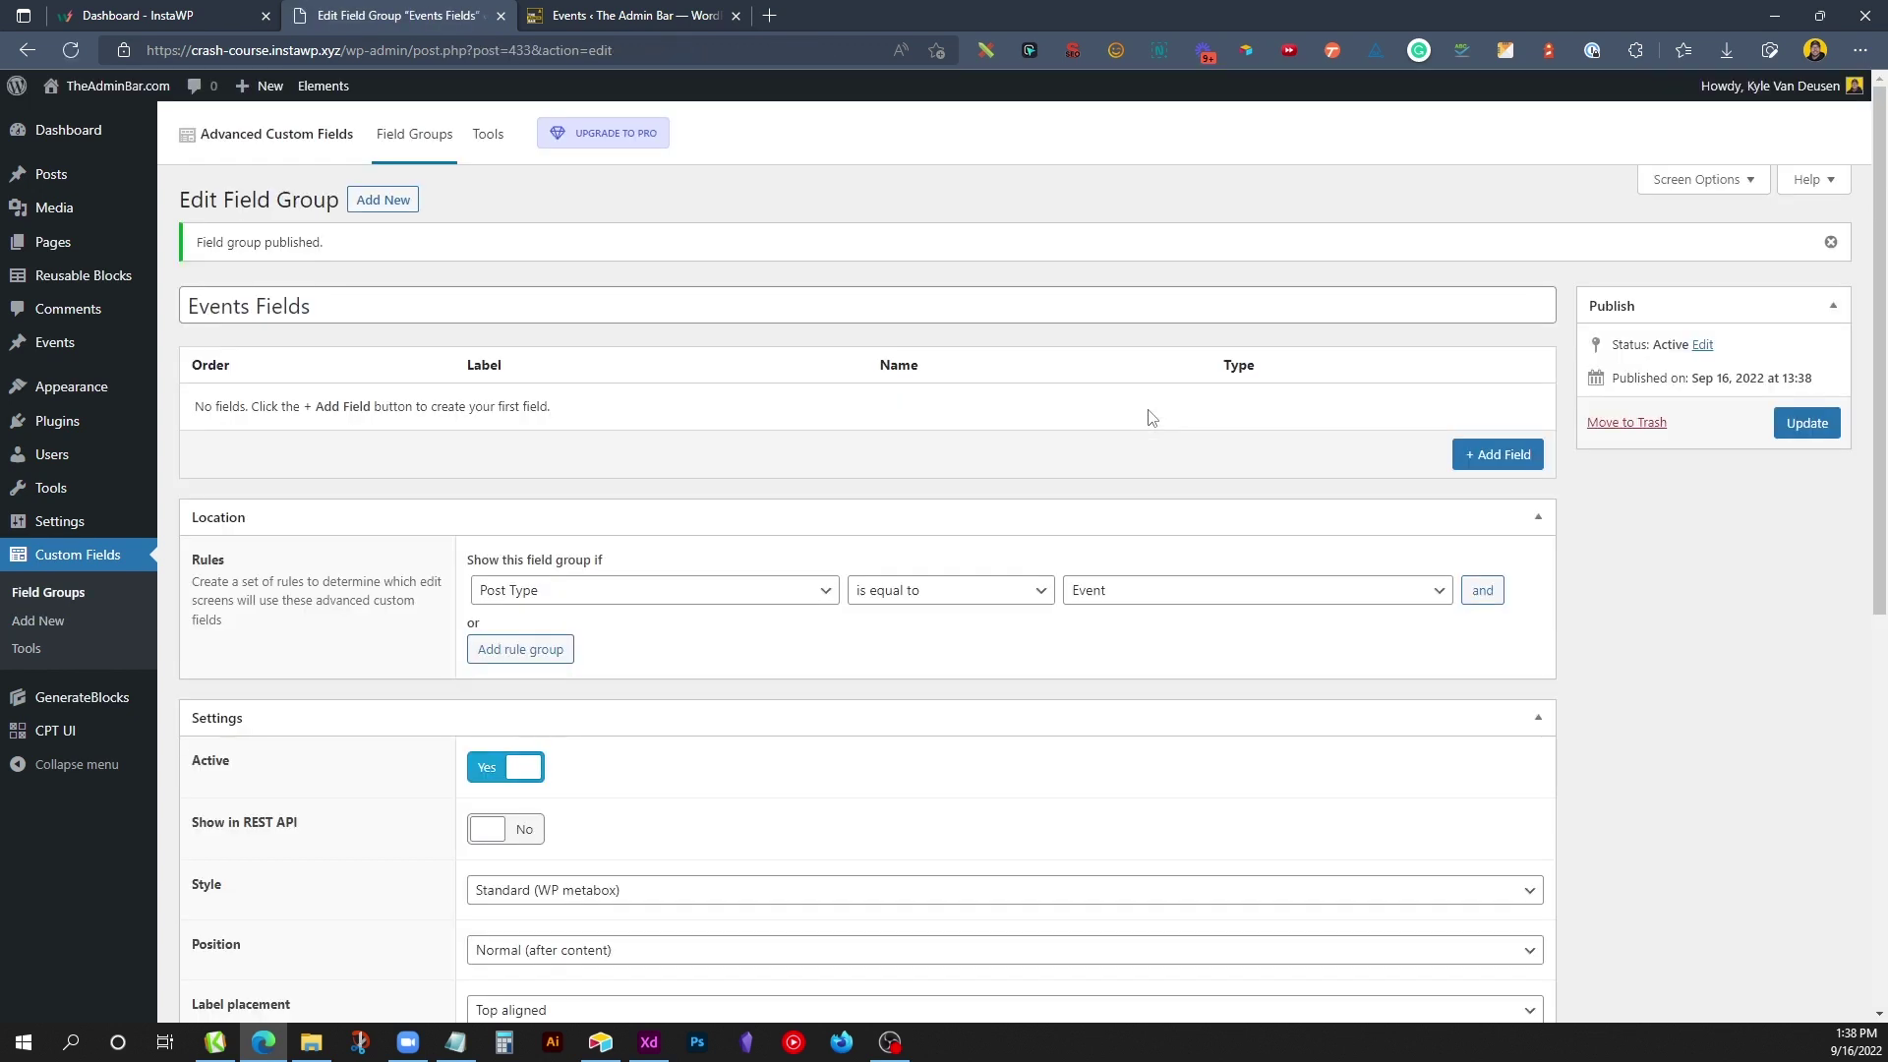
Step: Add a first field to the group with label "Subheading" and name "subheading"
{"action": "left_click", "coordinate": [1471, 464]}
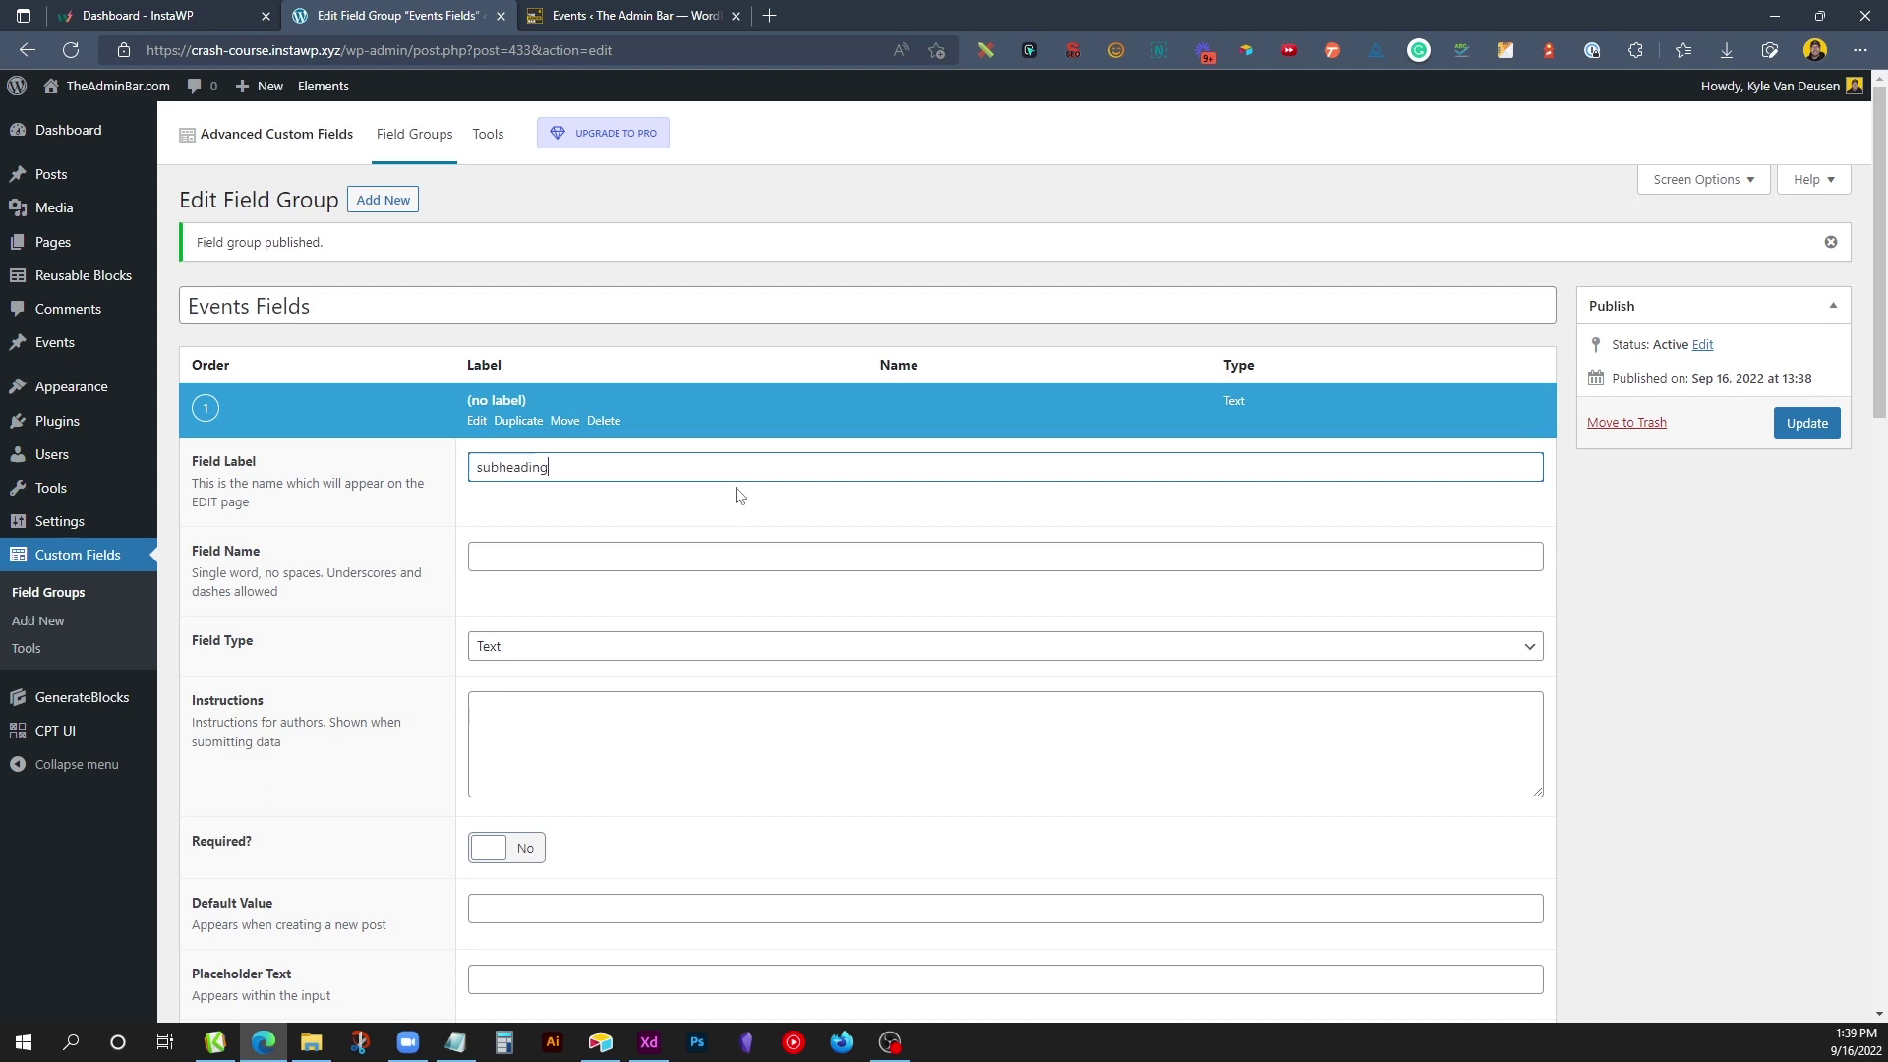
{"action": "key", "text": "Delete"}
{"action": "type", "text": "S"}
{"action": "left_click", "coordinate": [674, 491]}
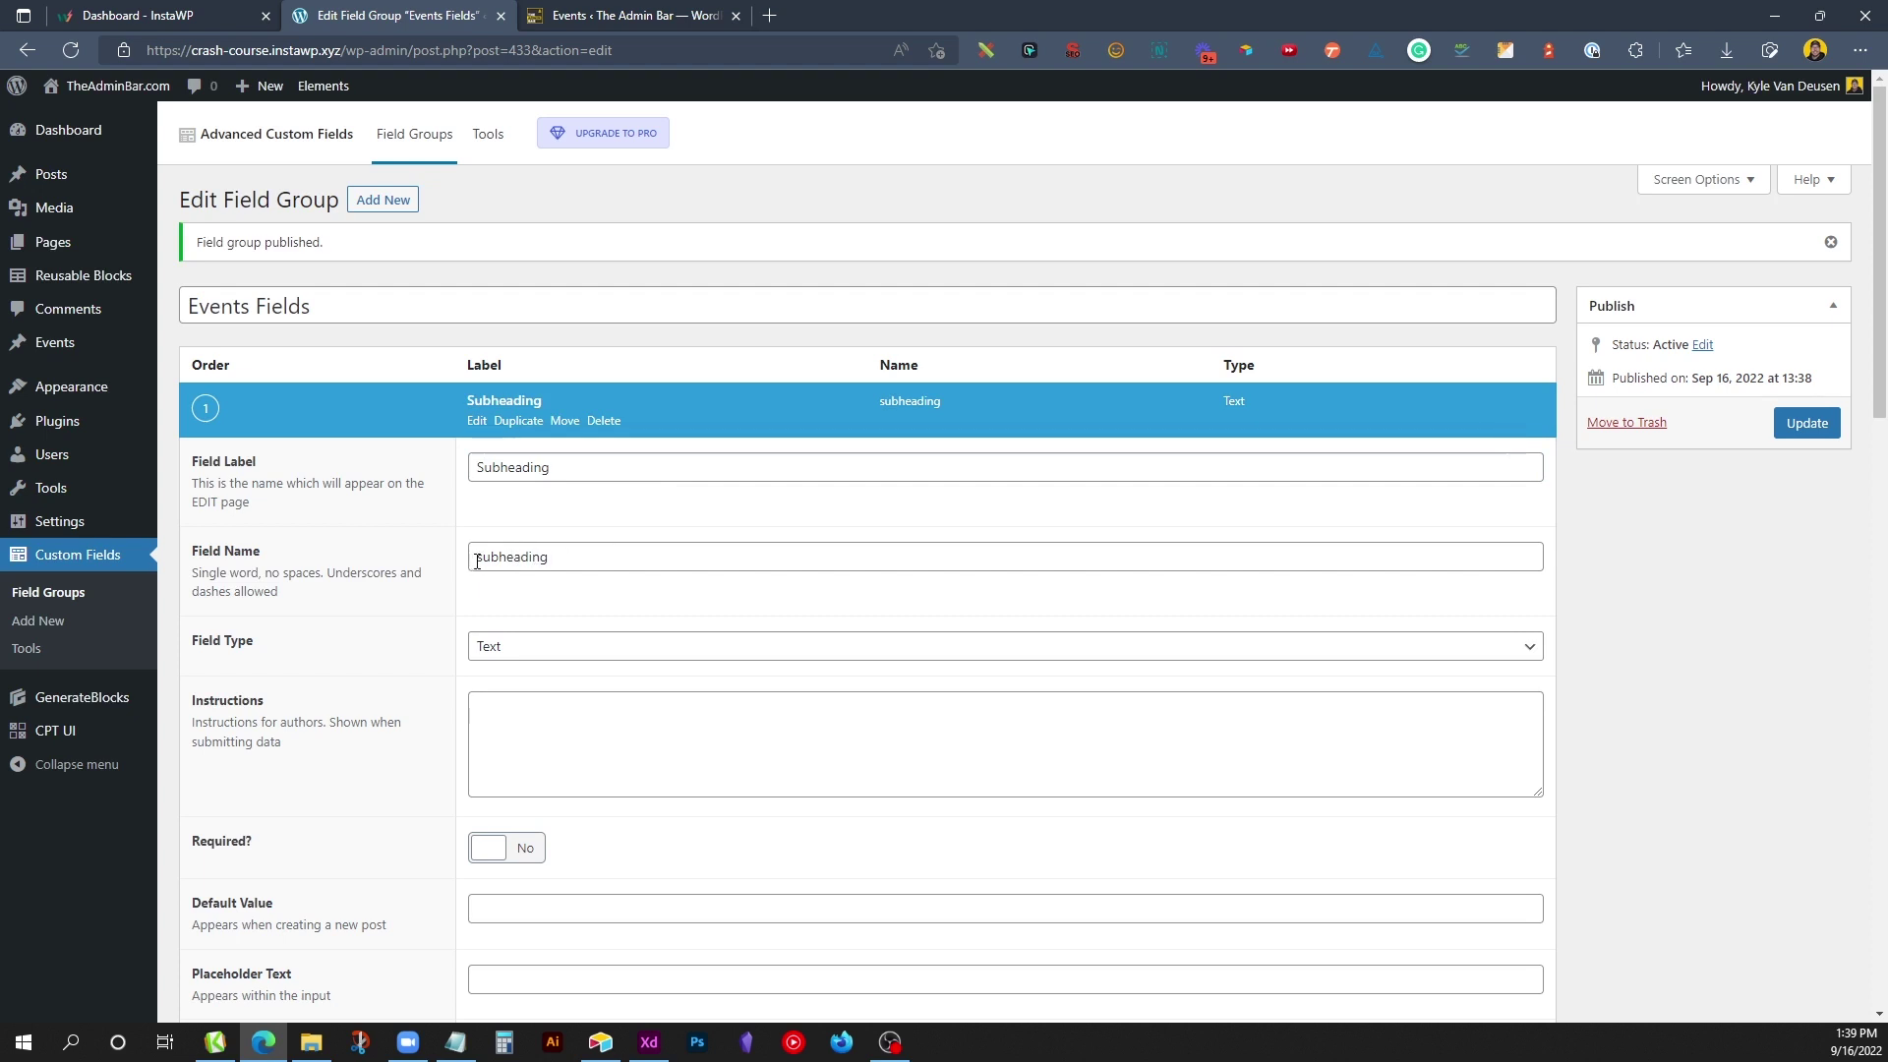
{"action": "left_click_drag", "start_coordinate": [477, 561], "coordinate": [577, 554]}
{"action": "left_click", "coordinate": [578, 556]}
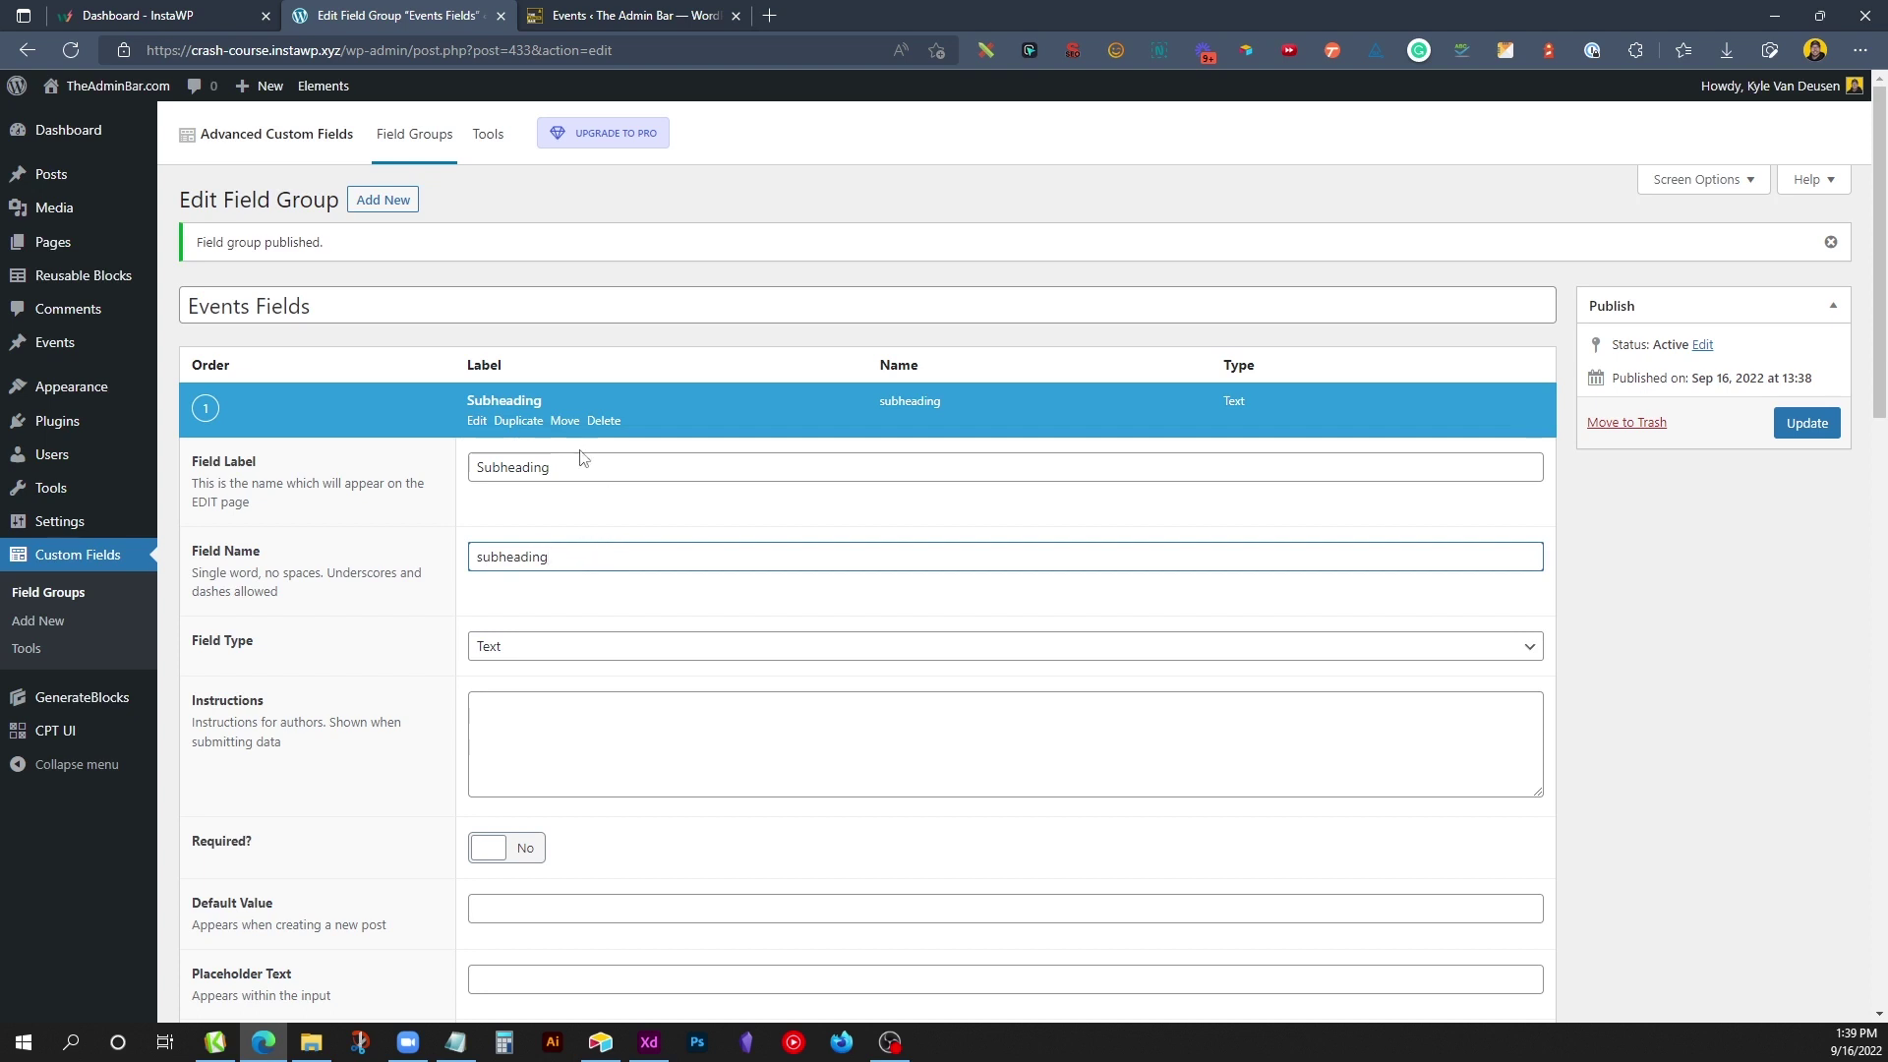
Step: Review the available field types, keeping Text, and the remaining settings of the Subheading field
{"action": "left_click", "coordinate": [512, 654]}
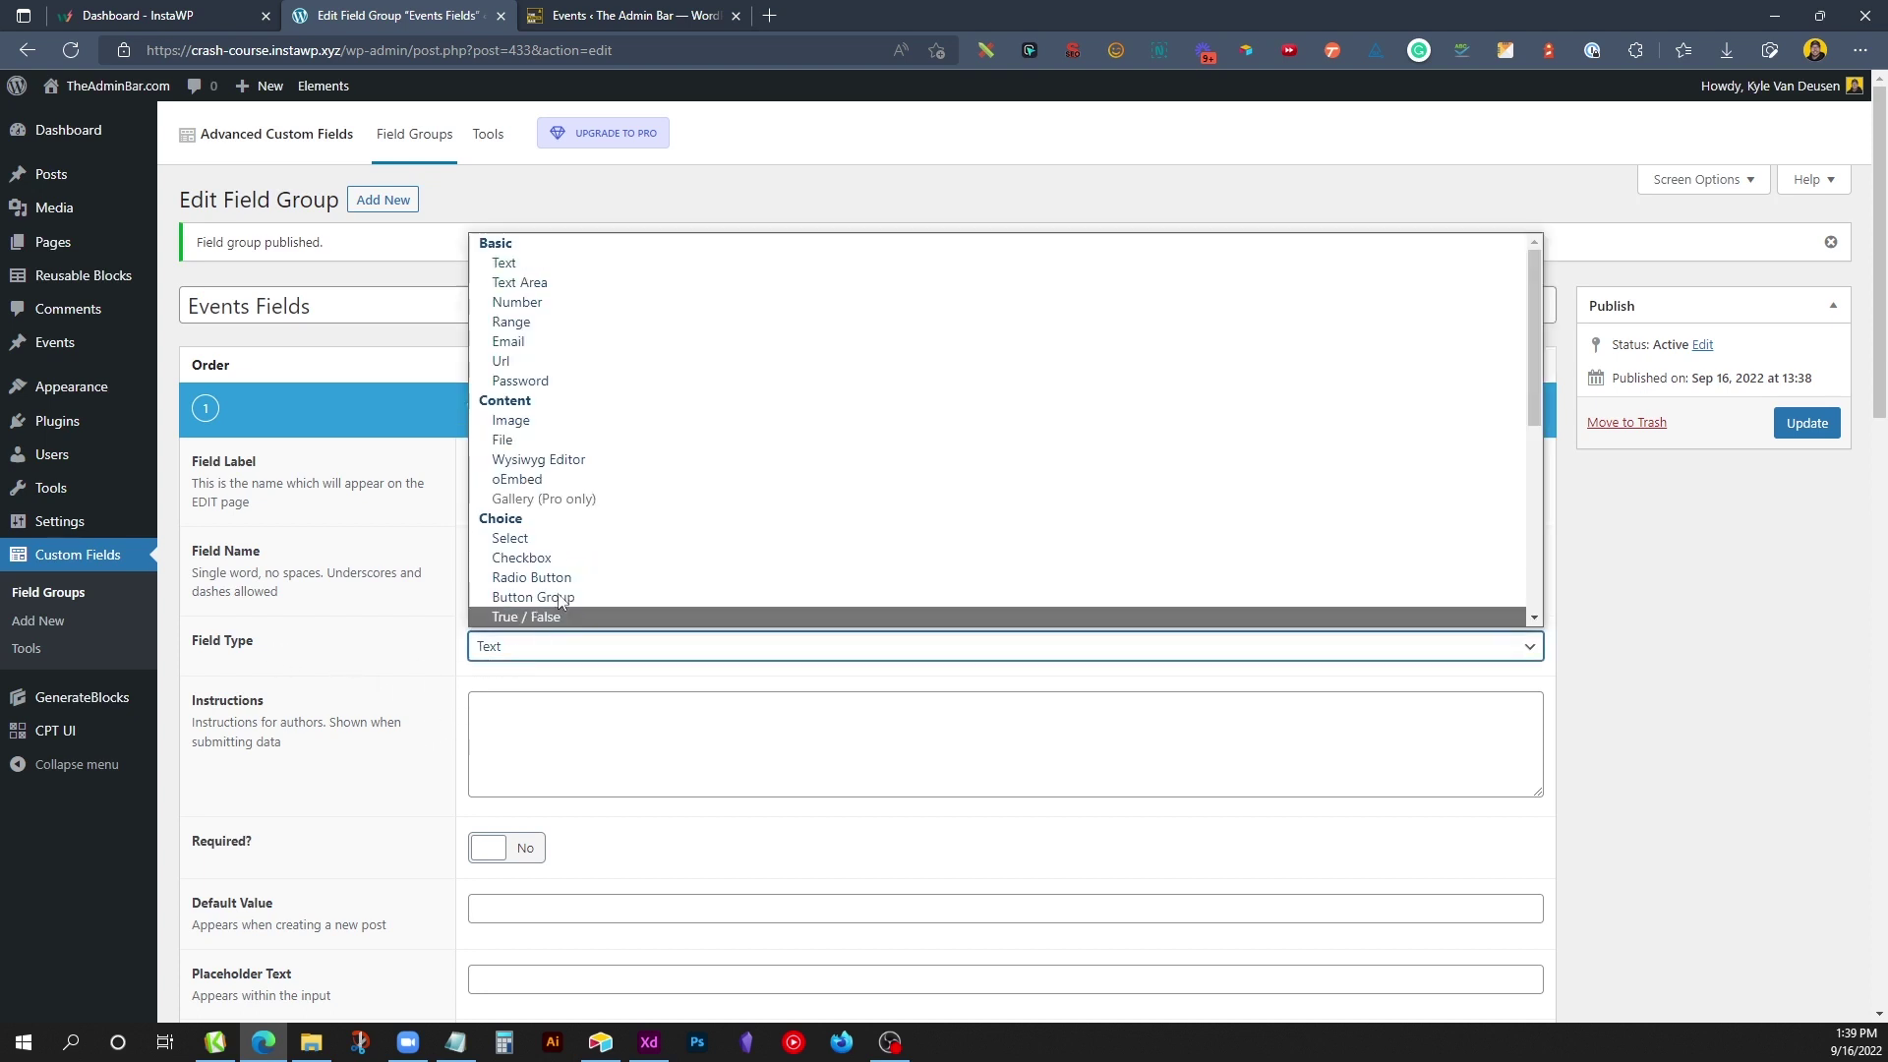
{"action": "scroll", "coordinate": [624, 443], "scroll_direction": "down", "scroll_amount": 5}
{"action": "scroll", "coordinate": [620, 452], "scroll_direction": "up", "scroll_amount": 1}
{"action": "scroll", "coordinate": [622, 452], "scroll_direction": "up", "scroll_amount": 5}
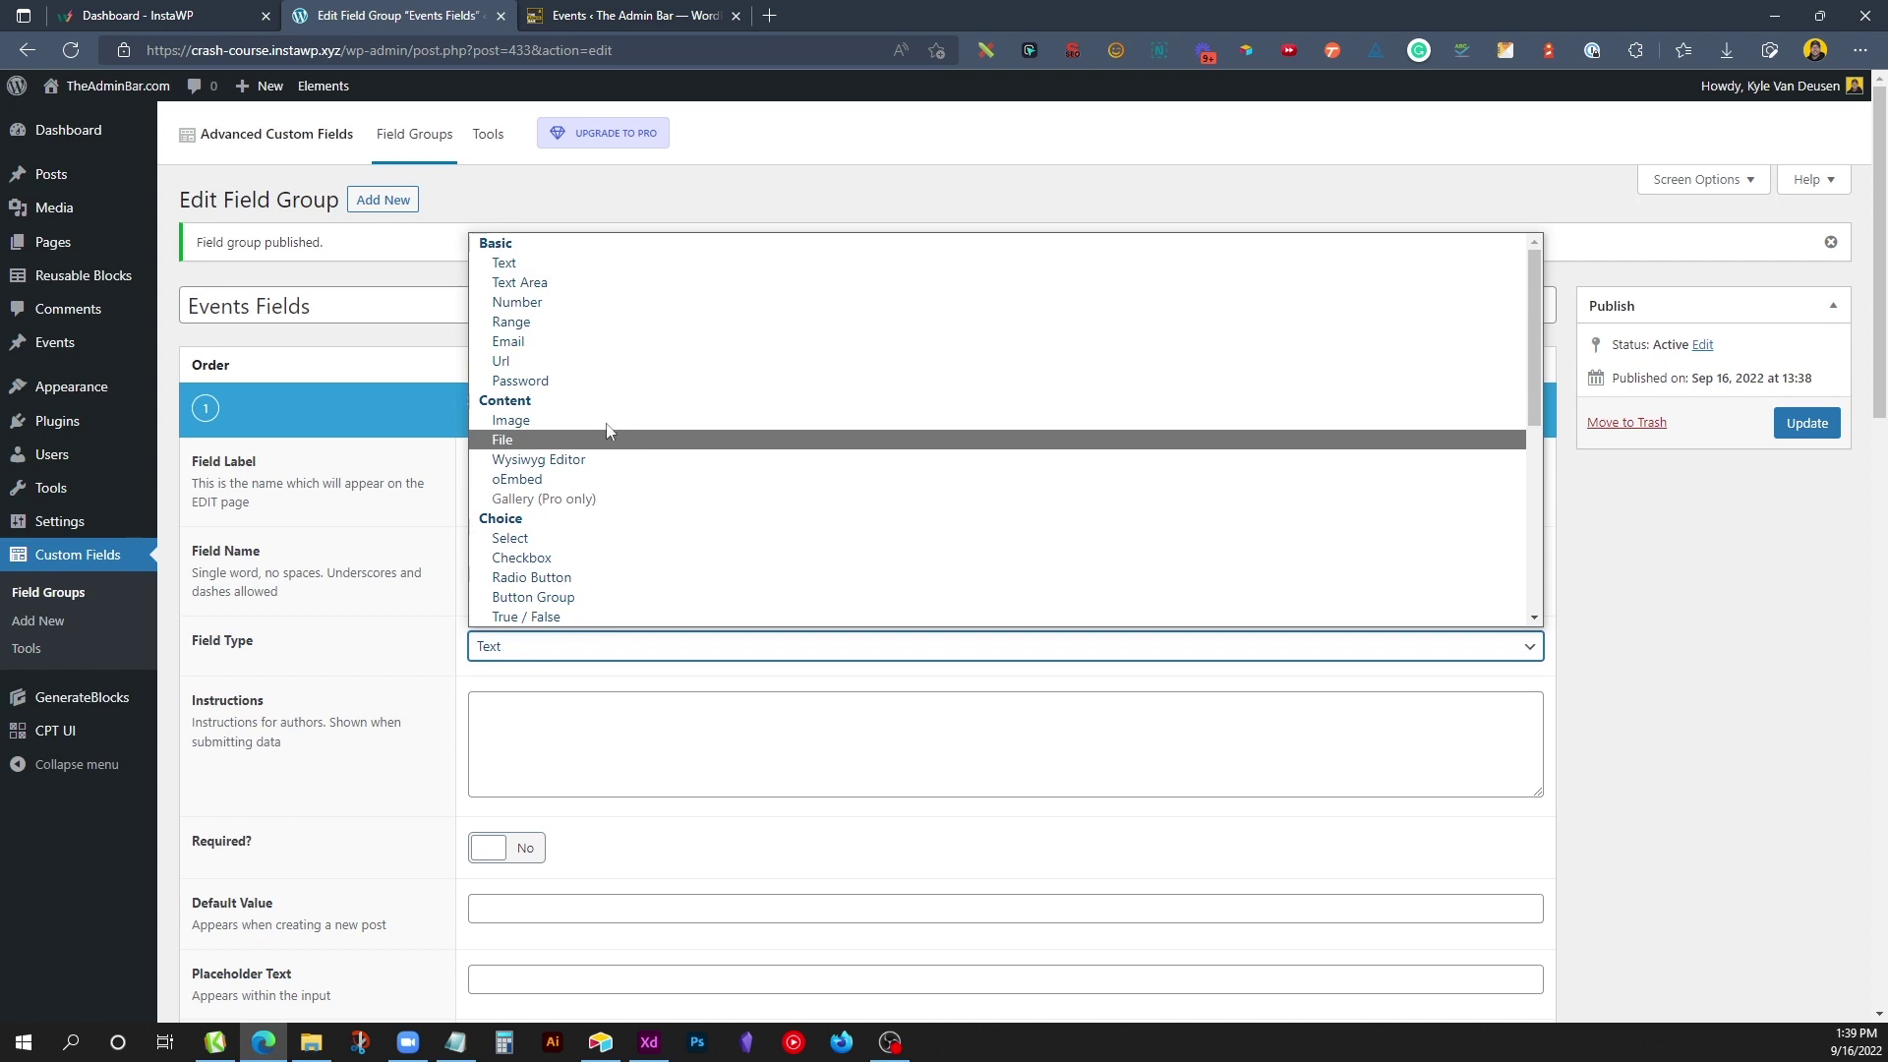
{"action": "left_click", "coordinate": [515, 264]}
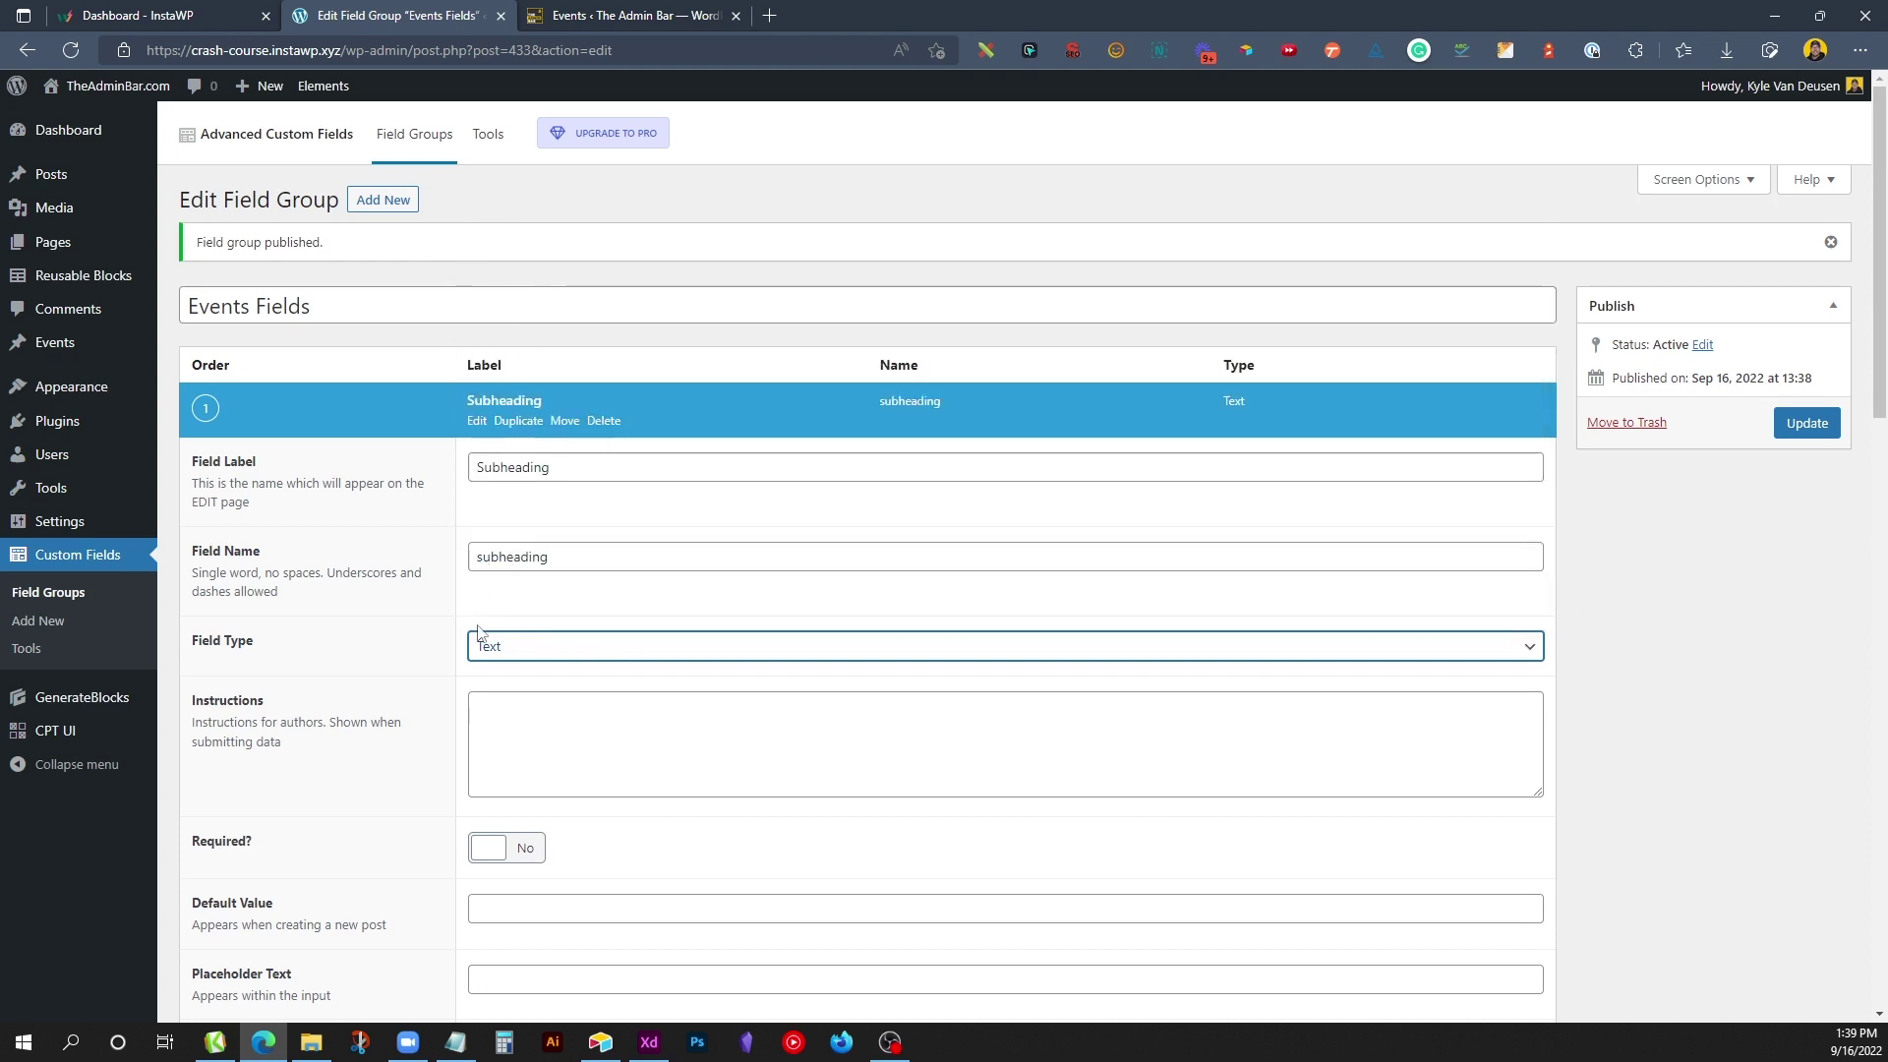
{"action": "scroll", "coordinate": [490, 695], "scroll_direction": "down", "scroll_amount": 1}
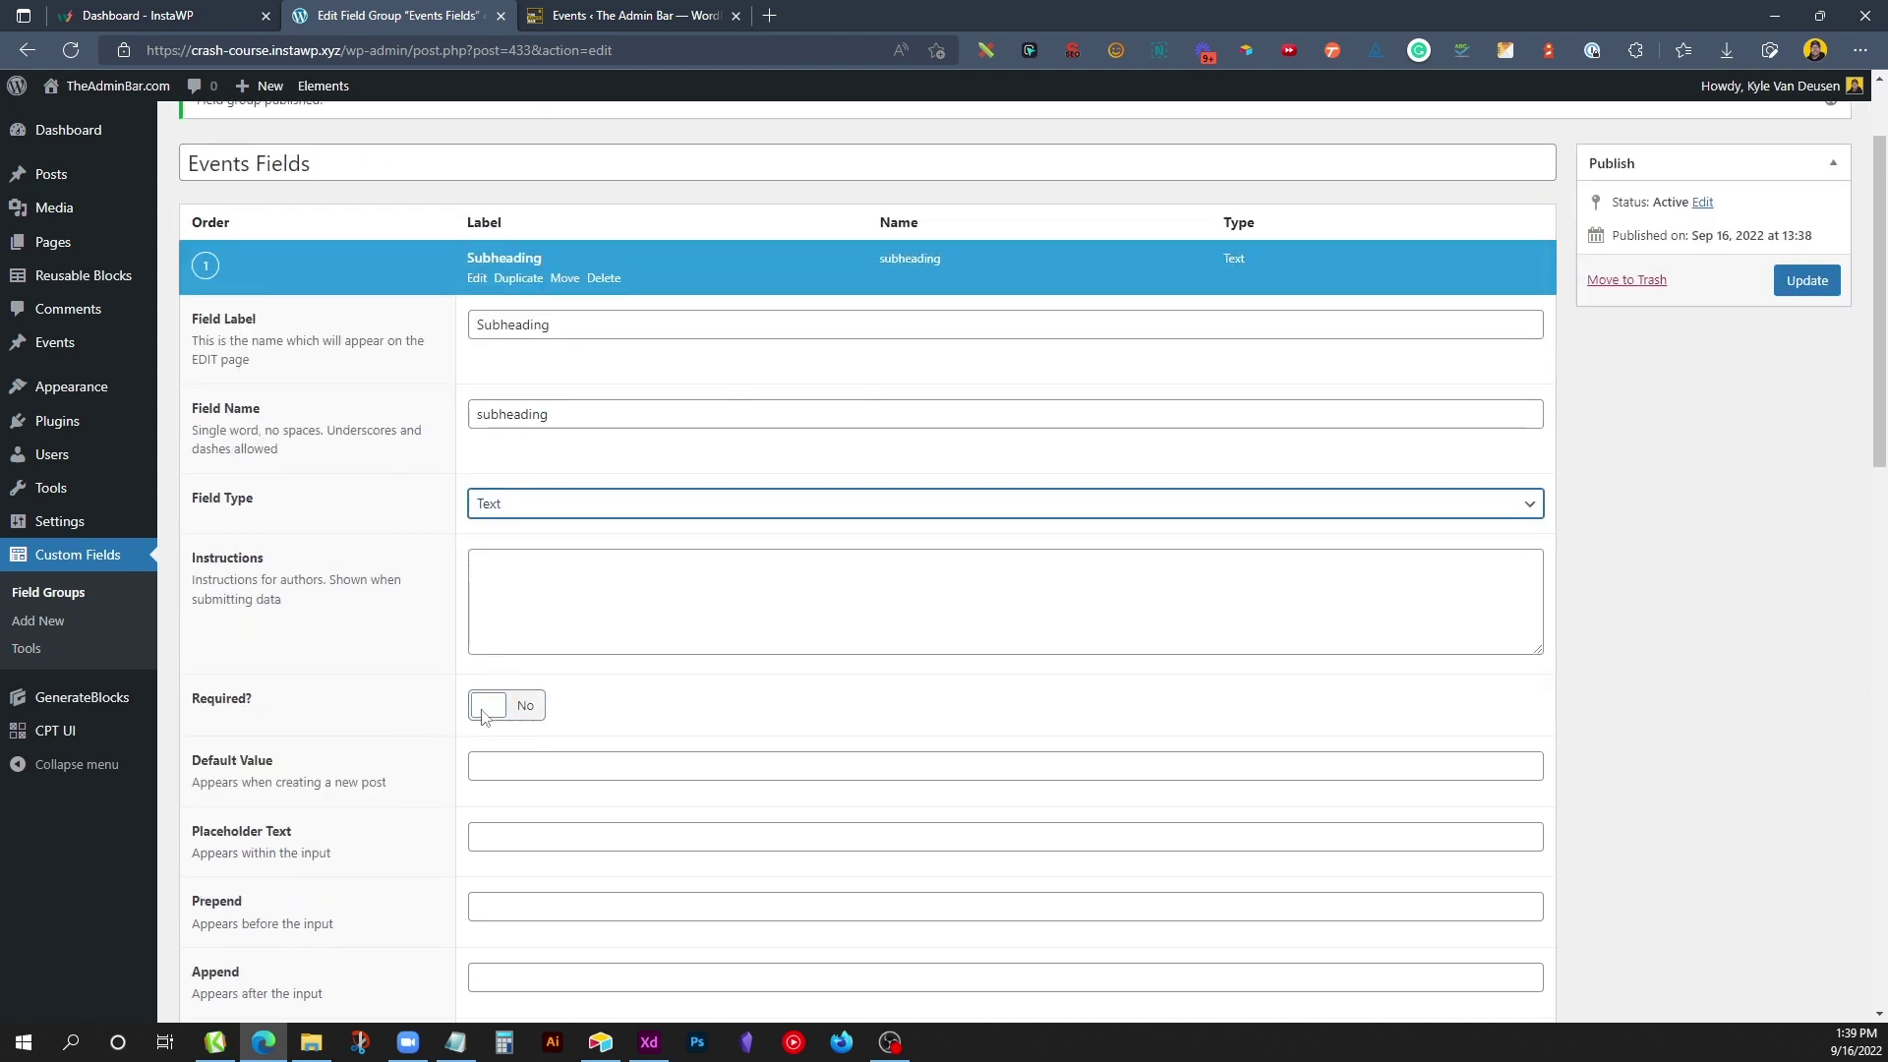
{"action": "scroll", "coordinate": [536, 585], "scroll_direction": "down", "scroll_amount": 2}
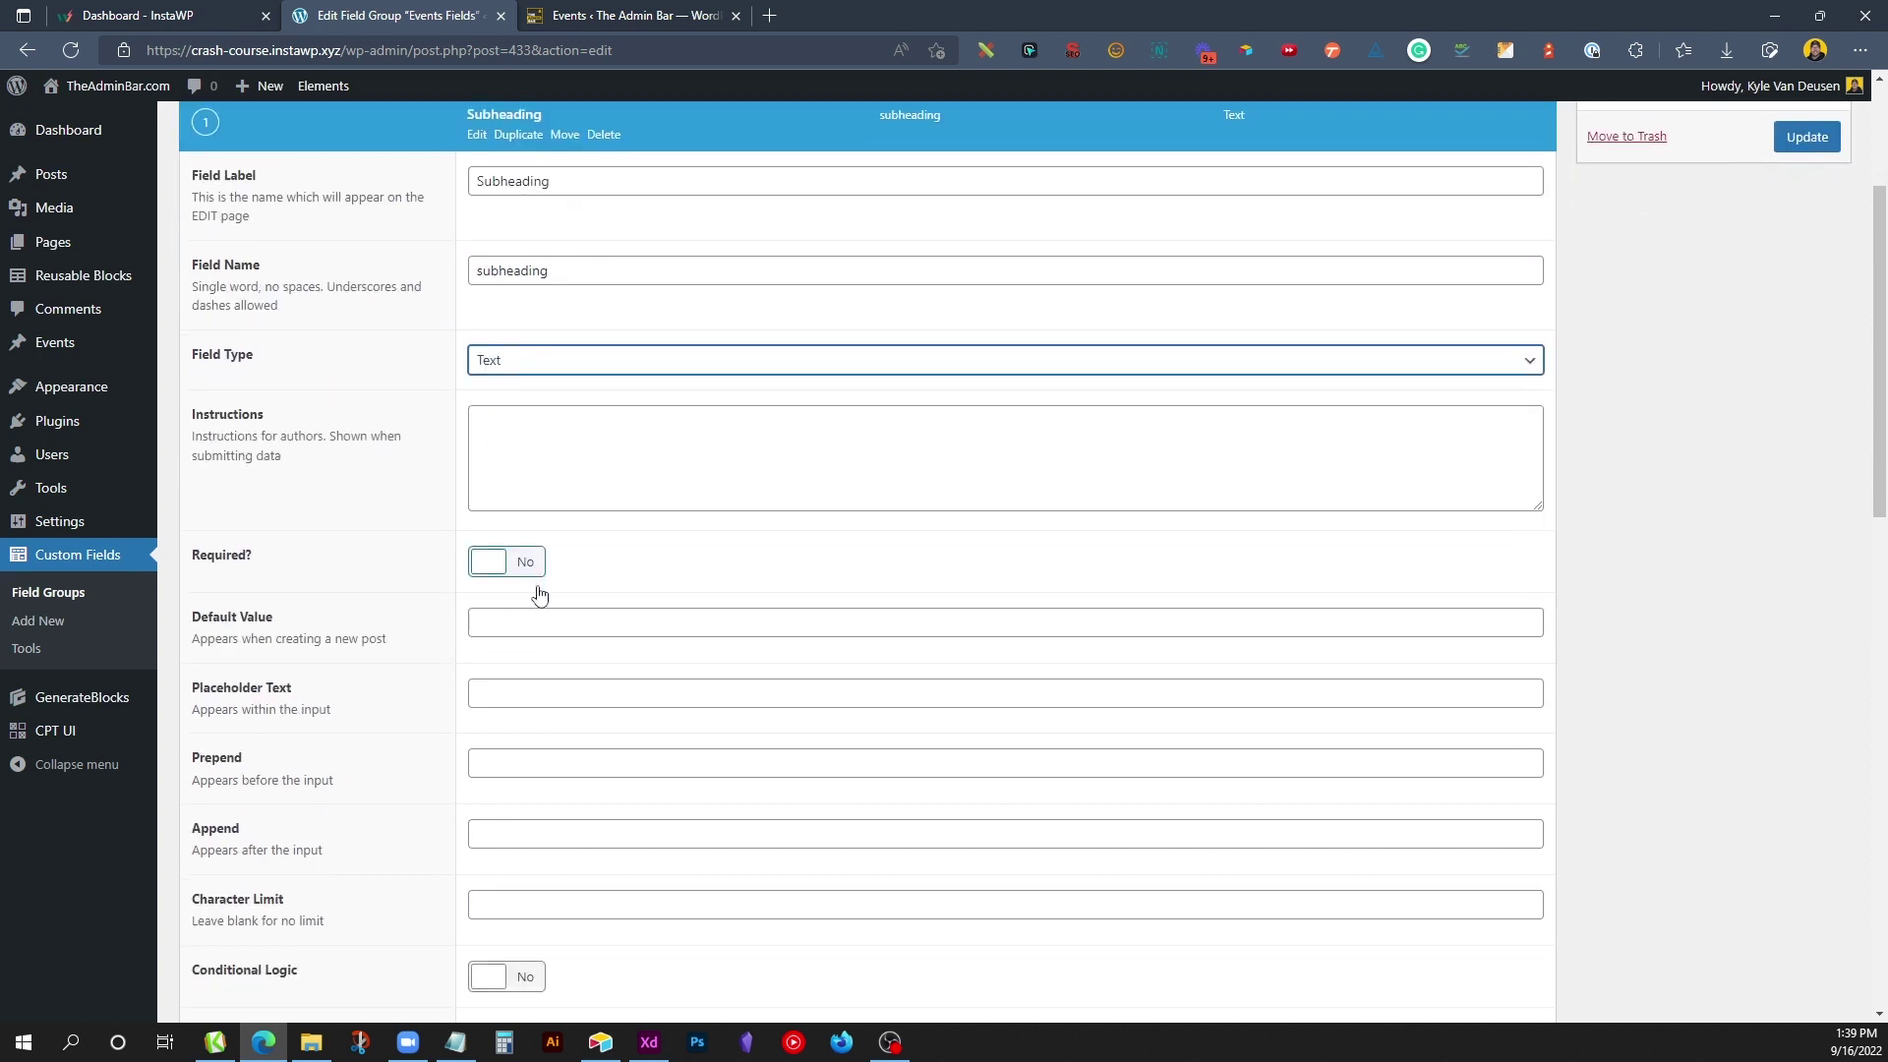
{"action": "scroll", "coordinate": [585, 713], "scroll_direction": "down", "scroll_amount": 1}
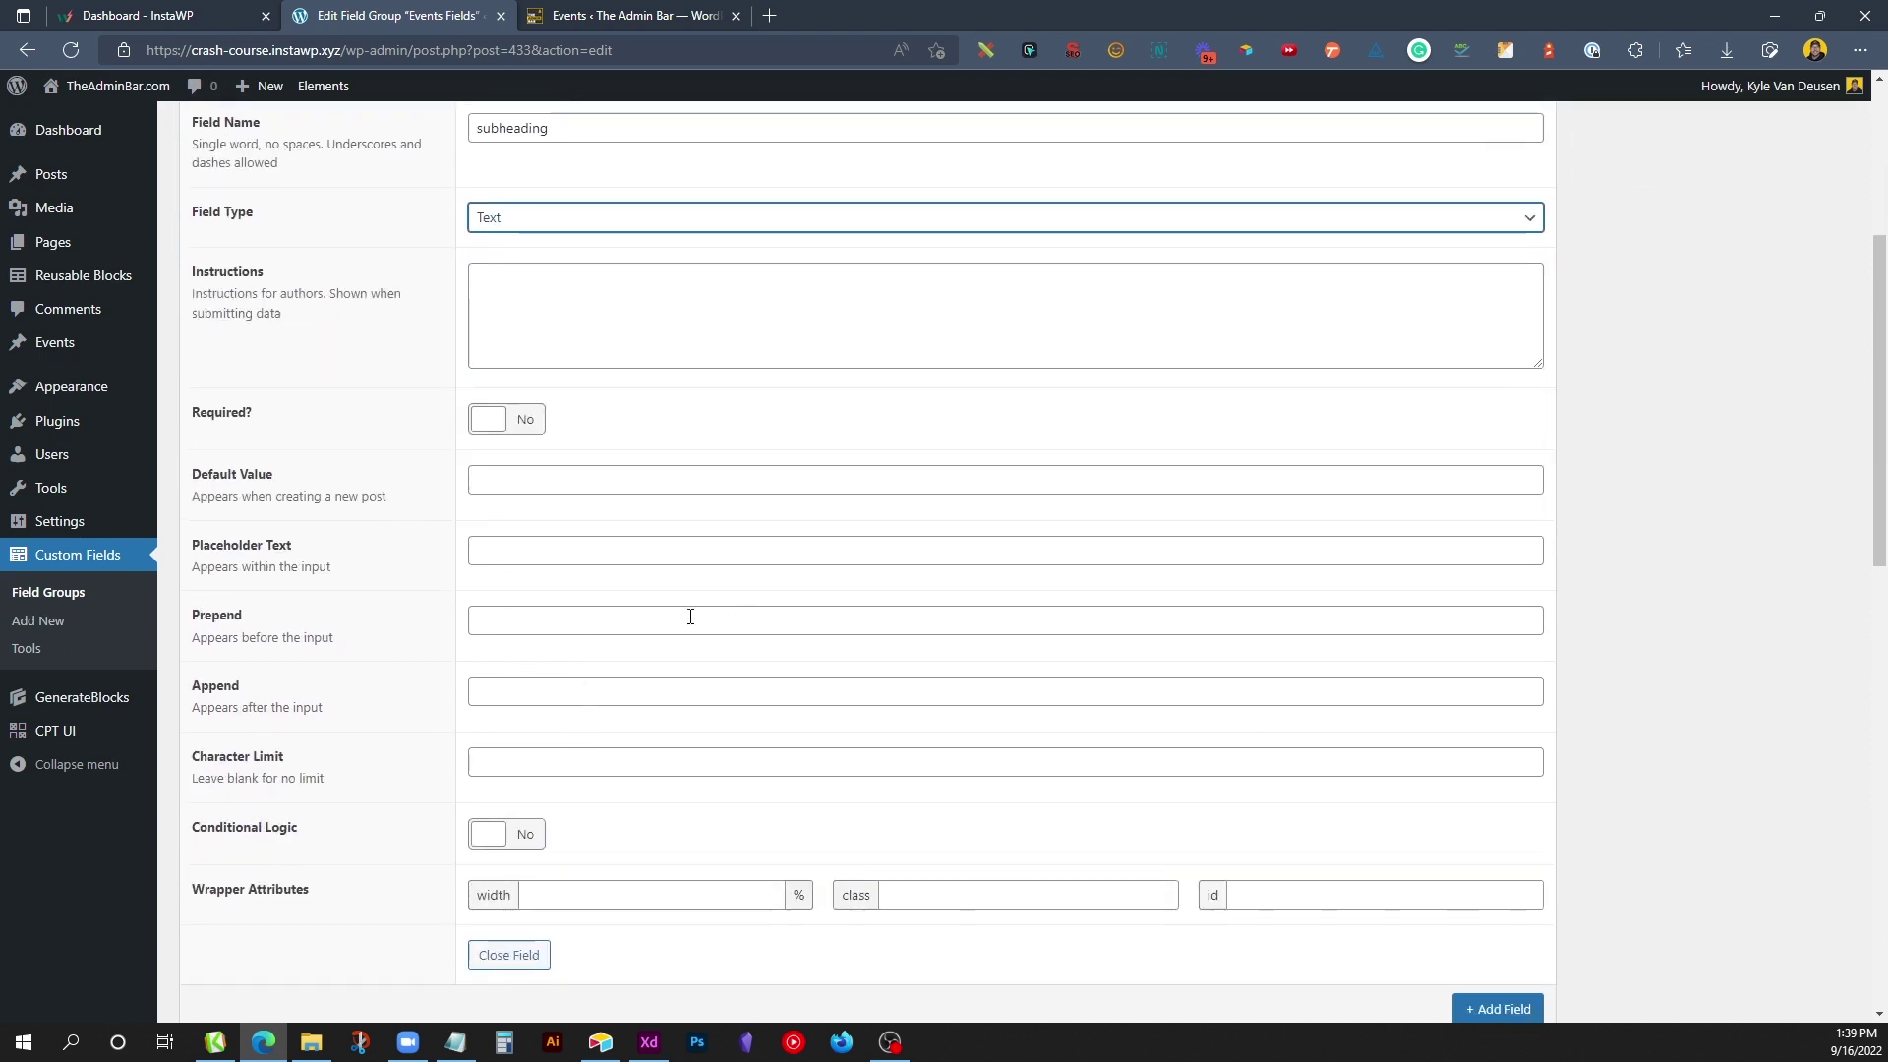
{"action": "scroll", "coordinate": [695, 609], "scroll_direction": "up", "scroll_amount": 1}
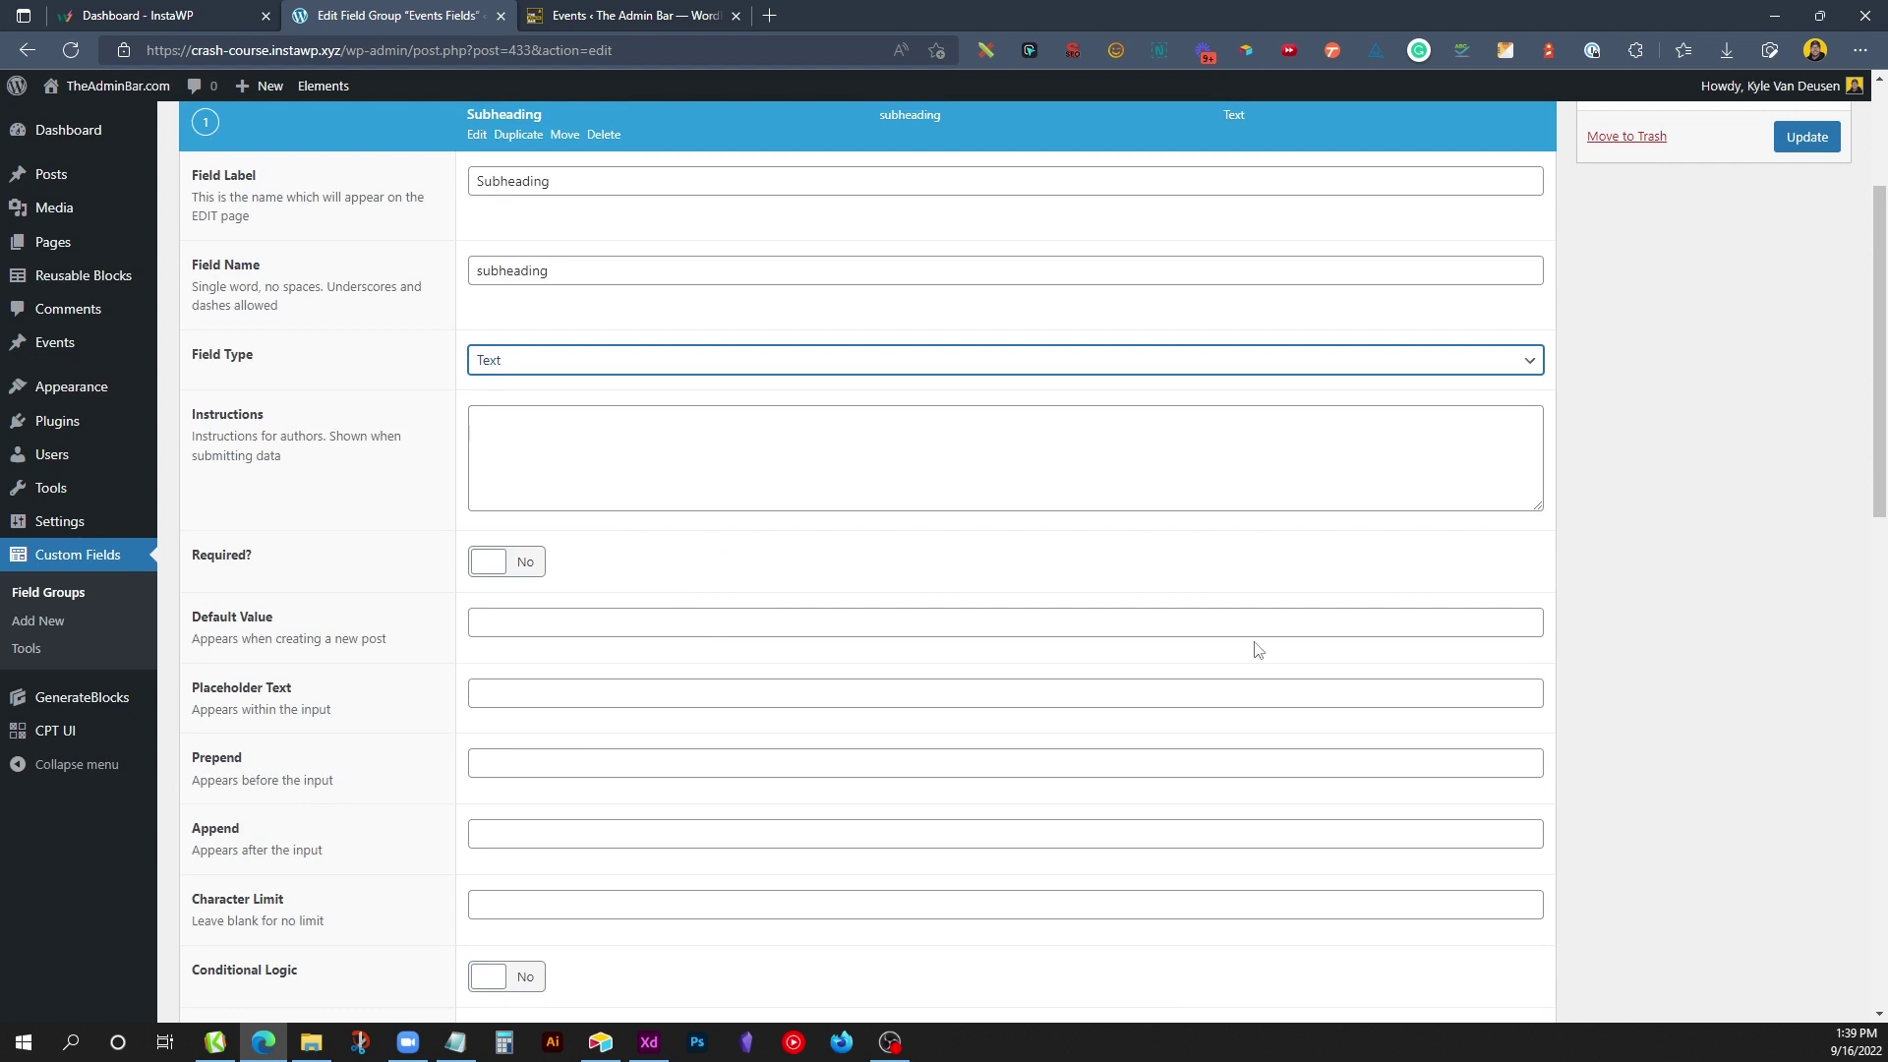
Step: Add a second field with label and name "image" and set its field type to Image
{"action": "scroll", "coordinate": [1264, 645], "scroll_direction": "down", "scroll_amount": 2}
{"action": "scroll", "coordinate": [1271, 632], "scroll_direction": "down", "scroll_amount": 2}
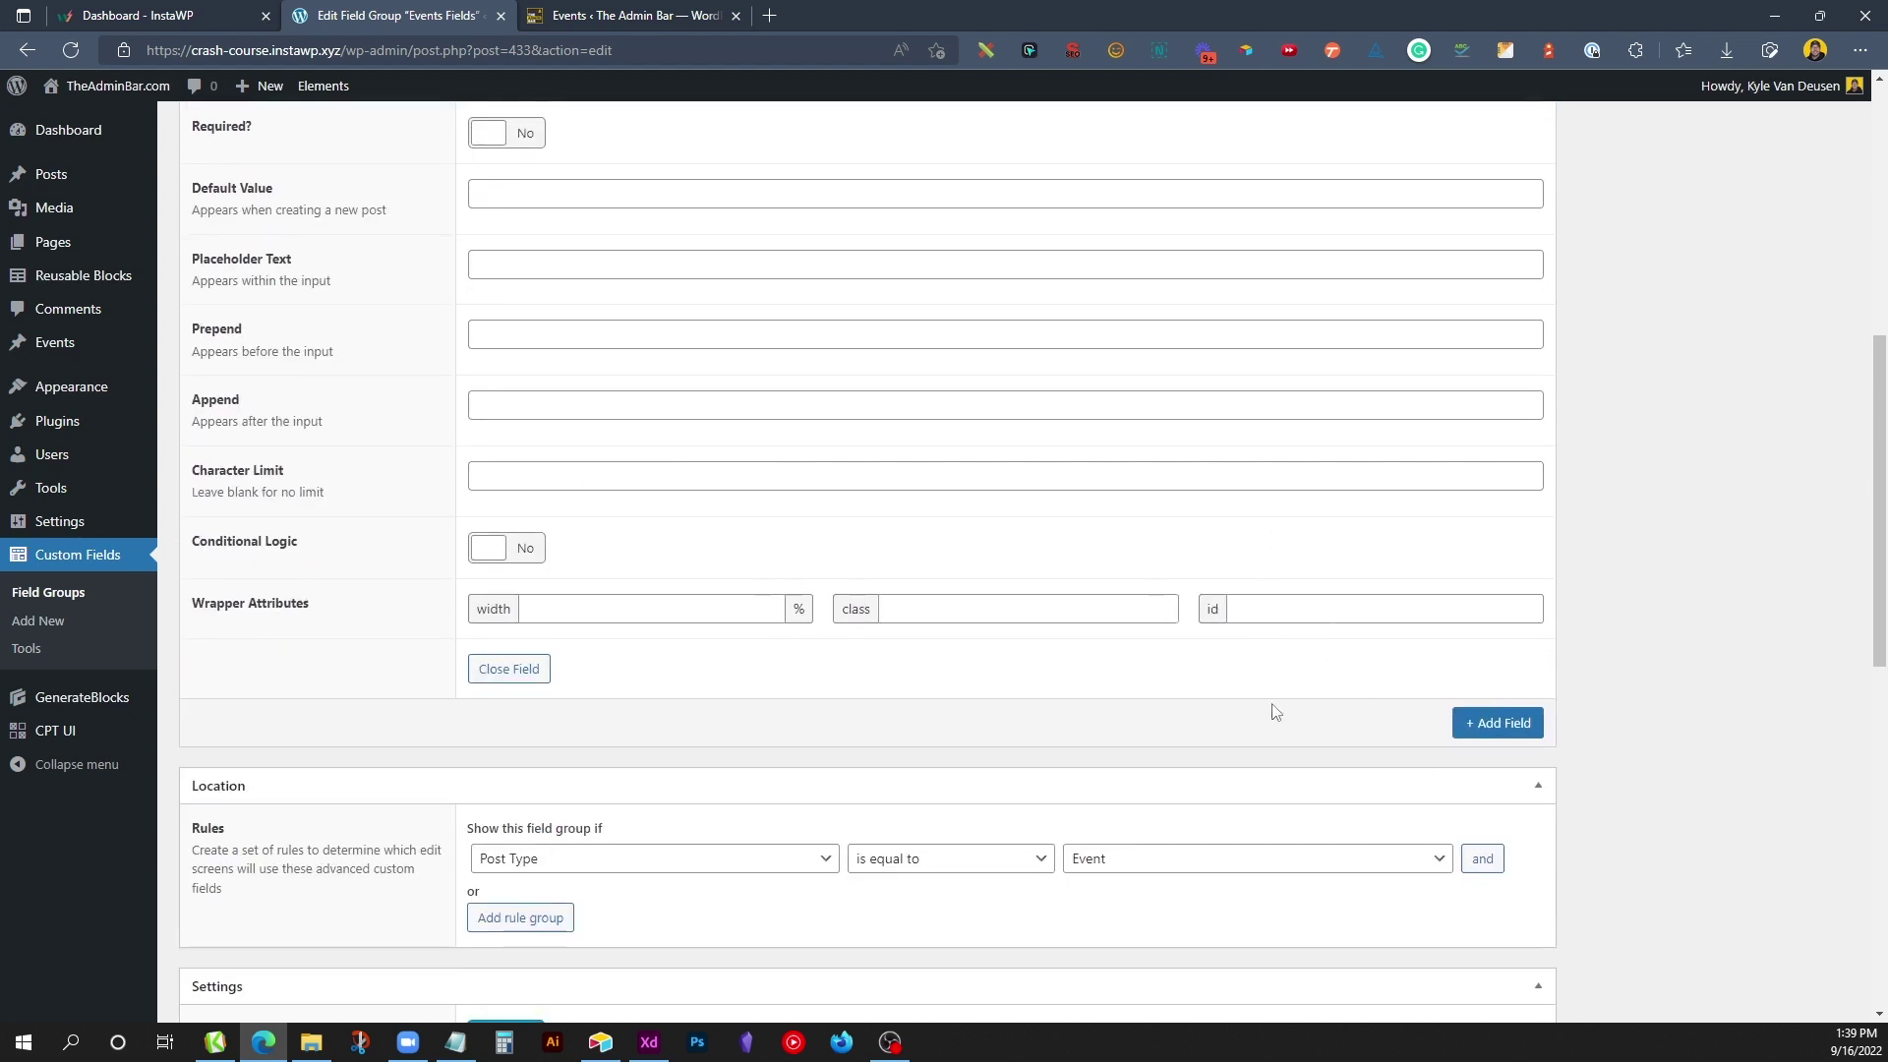
{"action": "left_click", "coordinate": [1495, 722]}
{"action": "scroll", "coordinate": [691, 713], "scroll_direction": "down", "scroll_amount": 3}
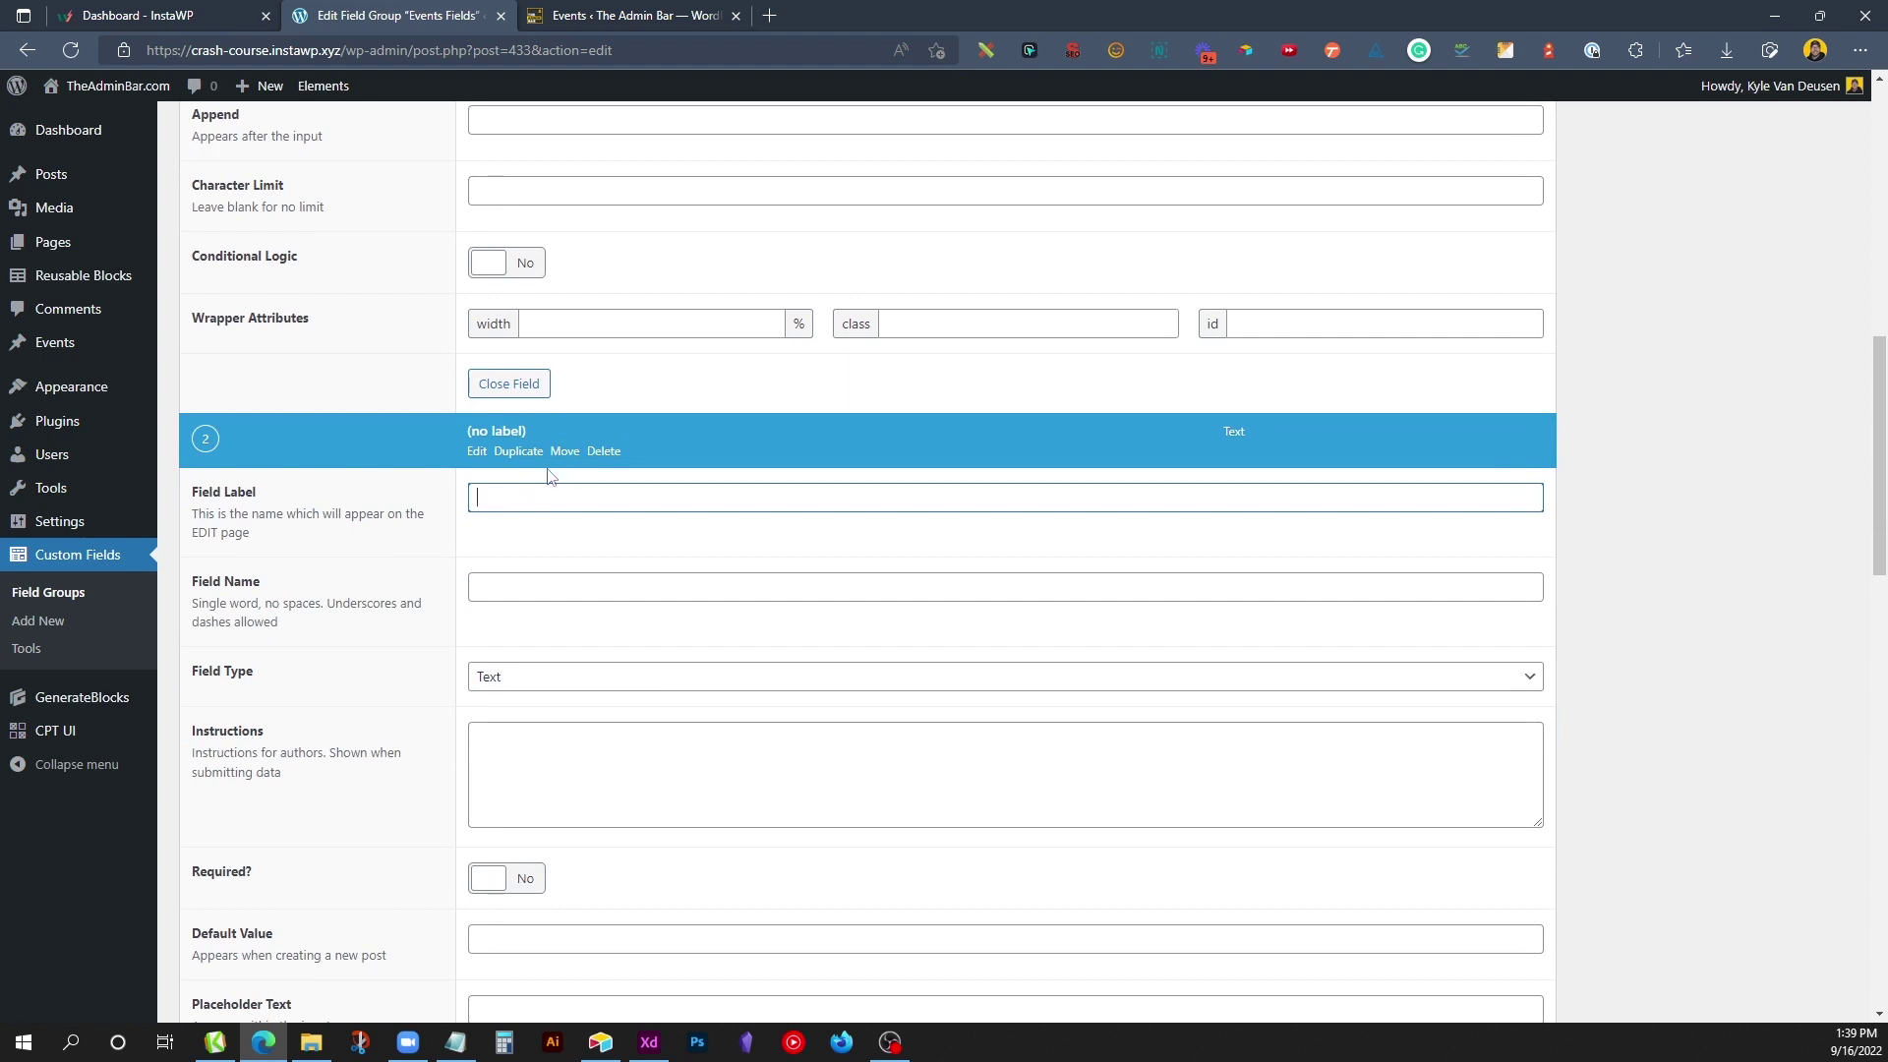
{"action": "type", "text": "image"}
{"action": "left_click", "coordinate": [570, 586]}
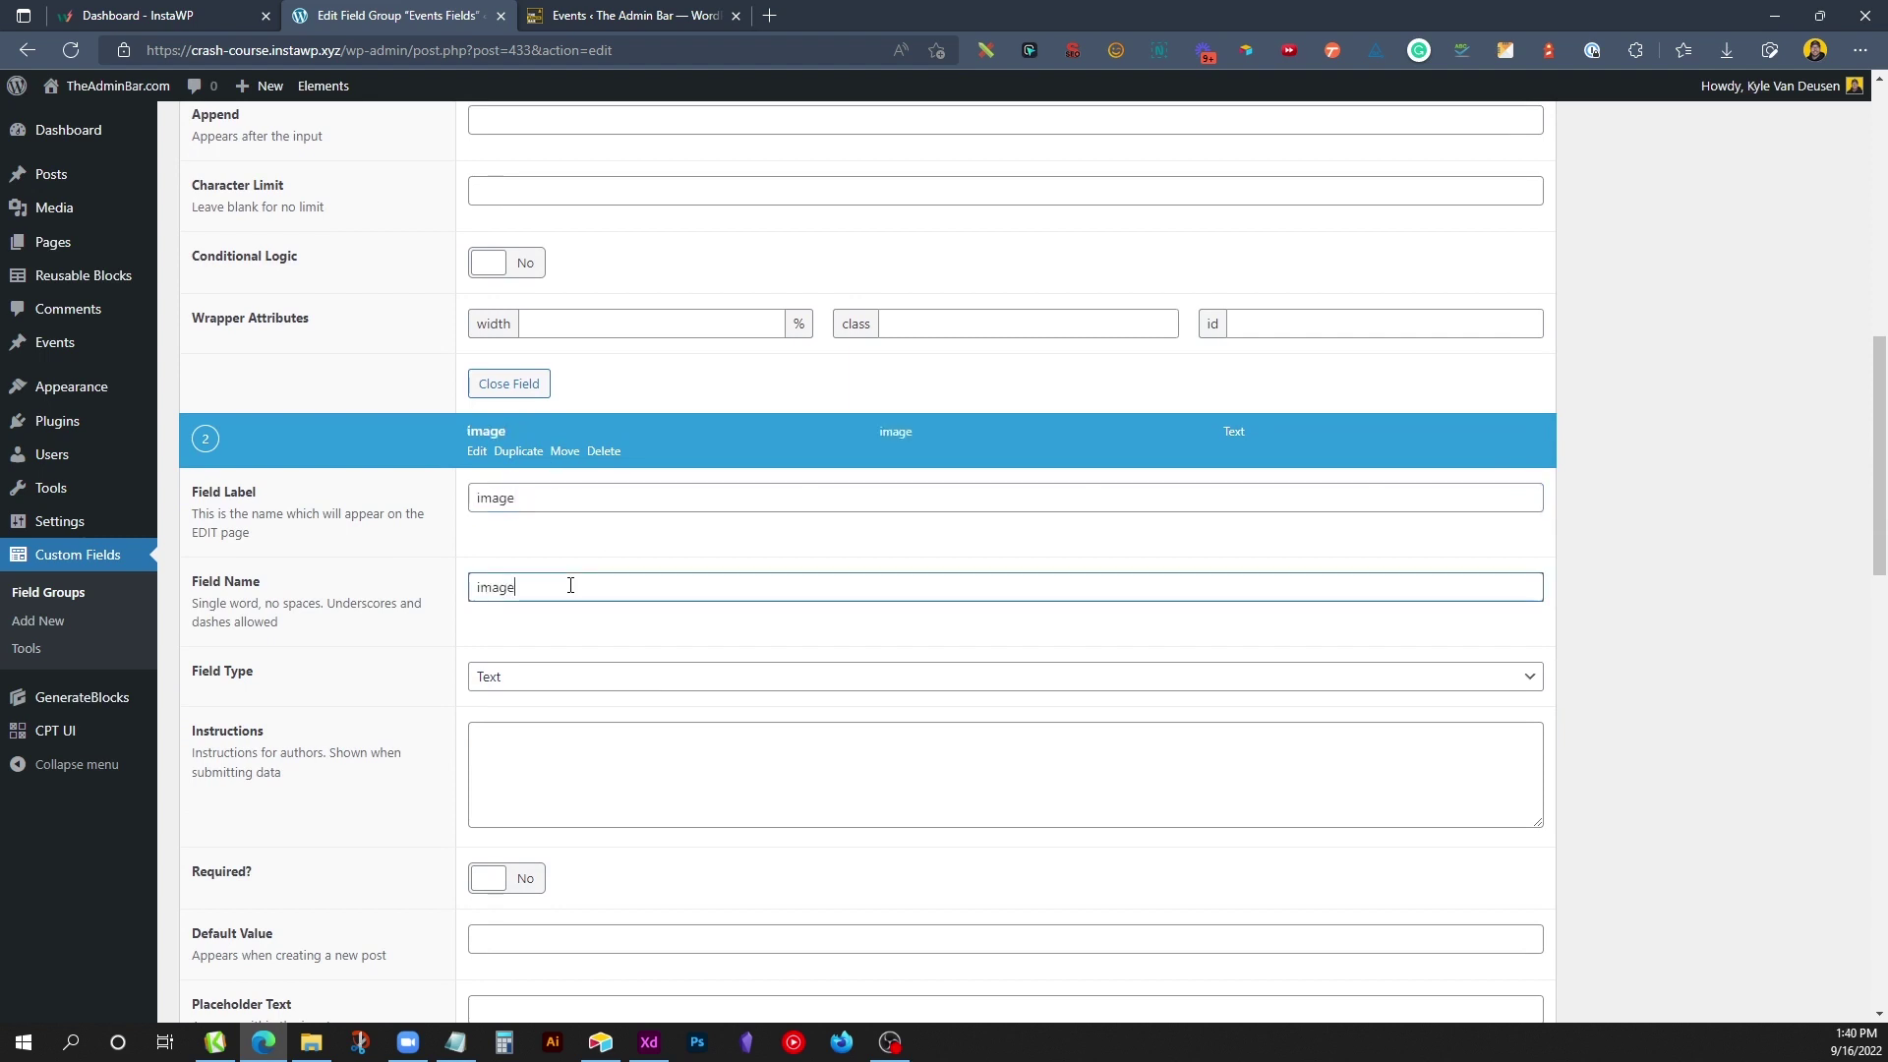
{"action": "left_click", "coordinate": [489, 677]}
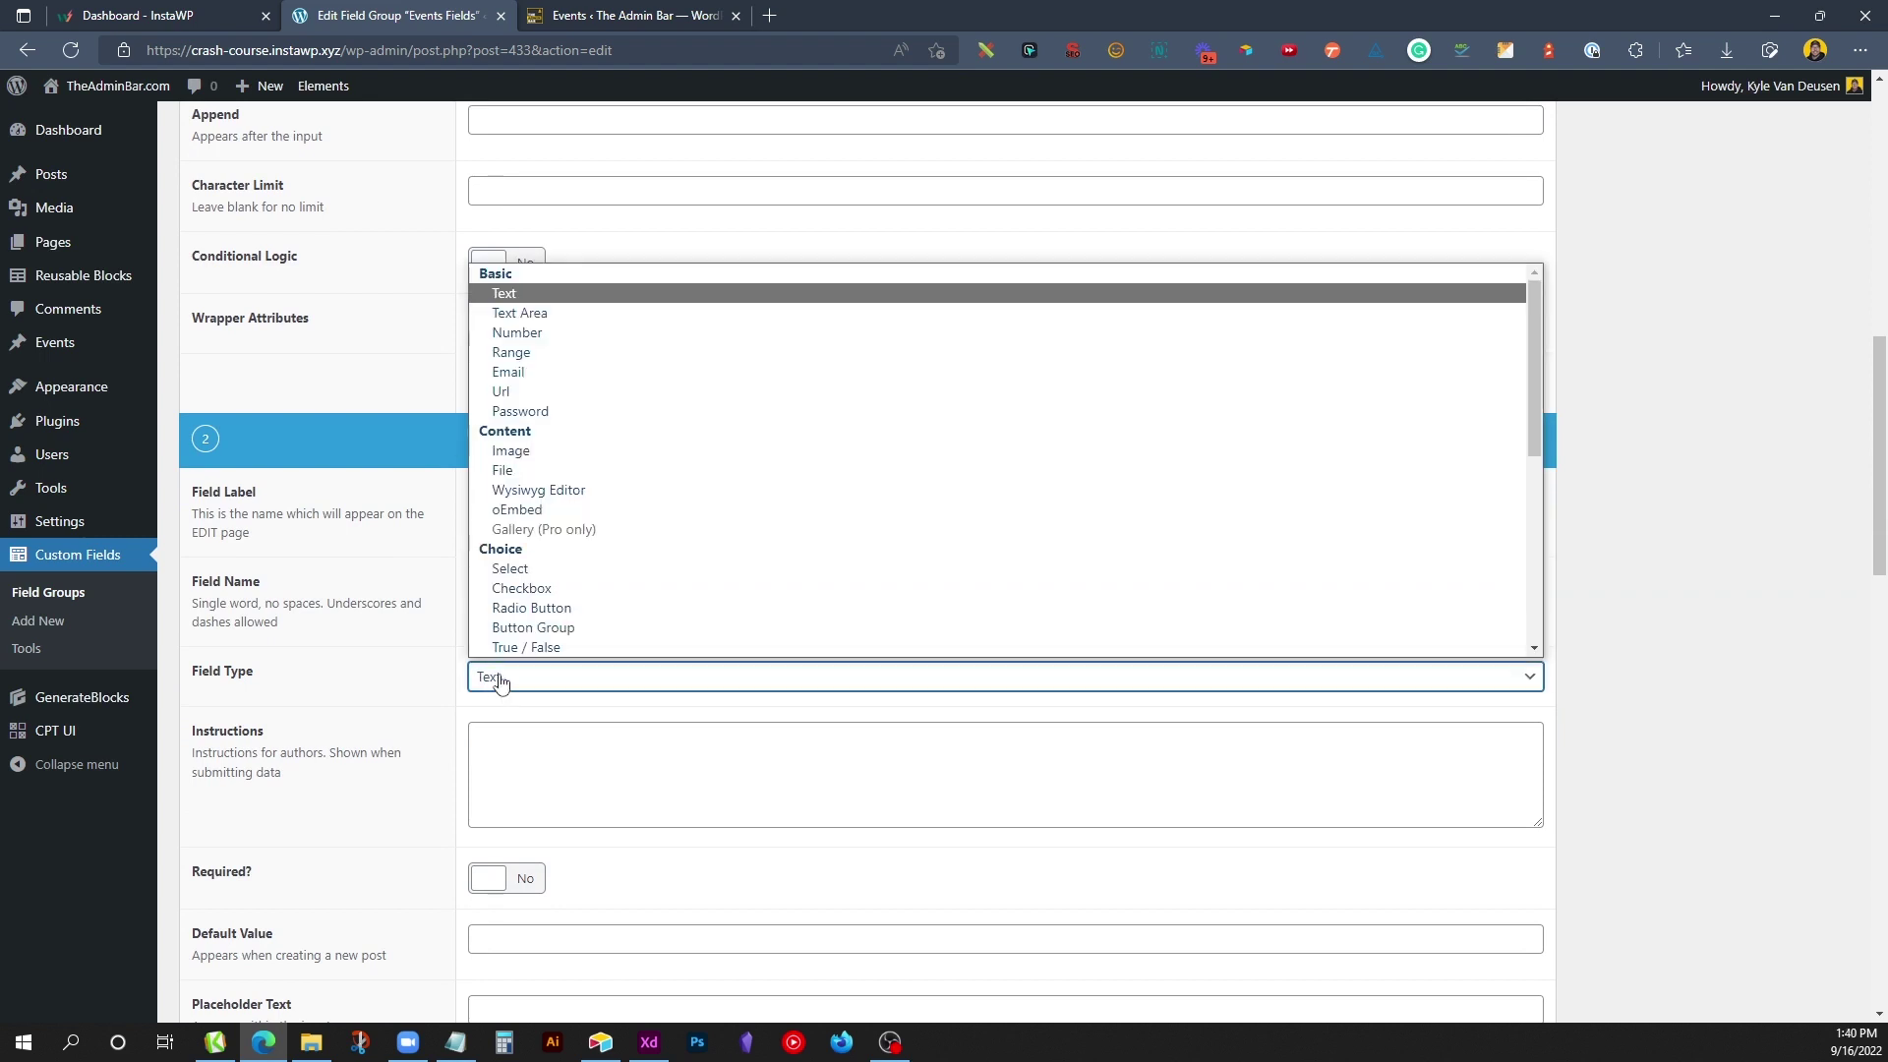
{"action": "left_click", "coordinate": [536, 454]}
Step: Add a third field with label and name "description" and set its field type to Wysiwyg Editor
{"action": "scroll", "coordinate": [514, 677], "scroll_direction": "down", "scroll_amount": 1}
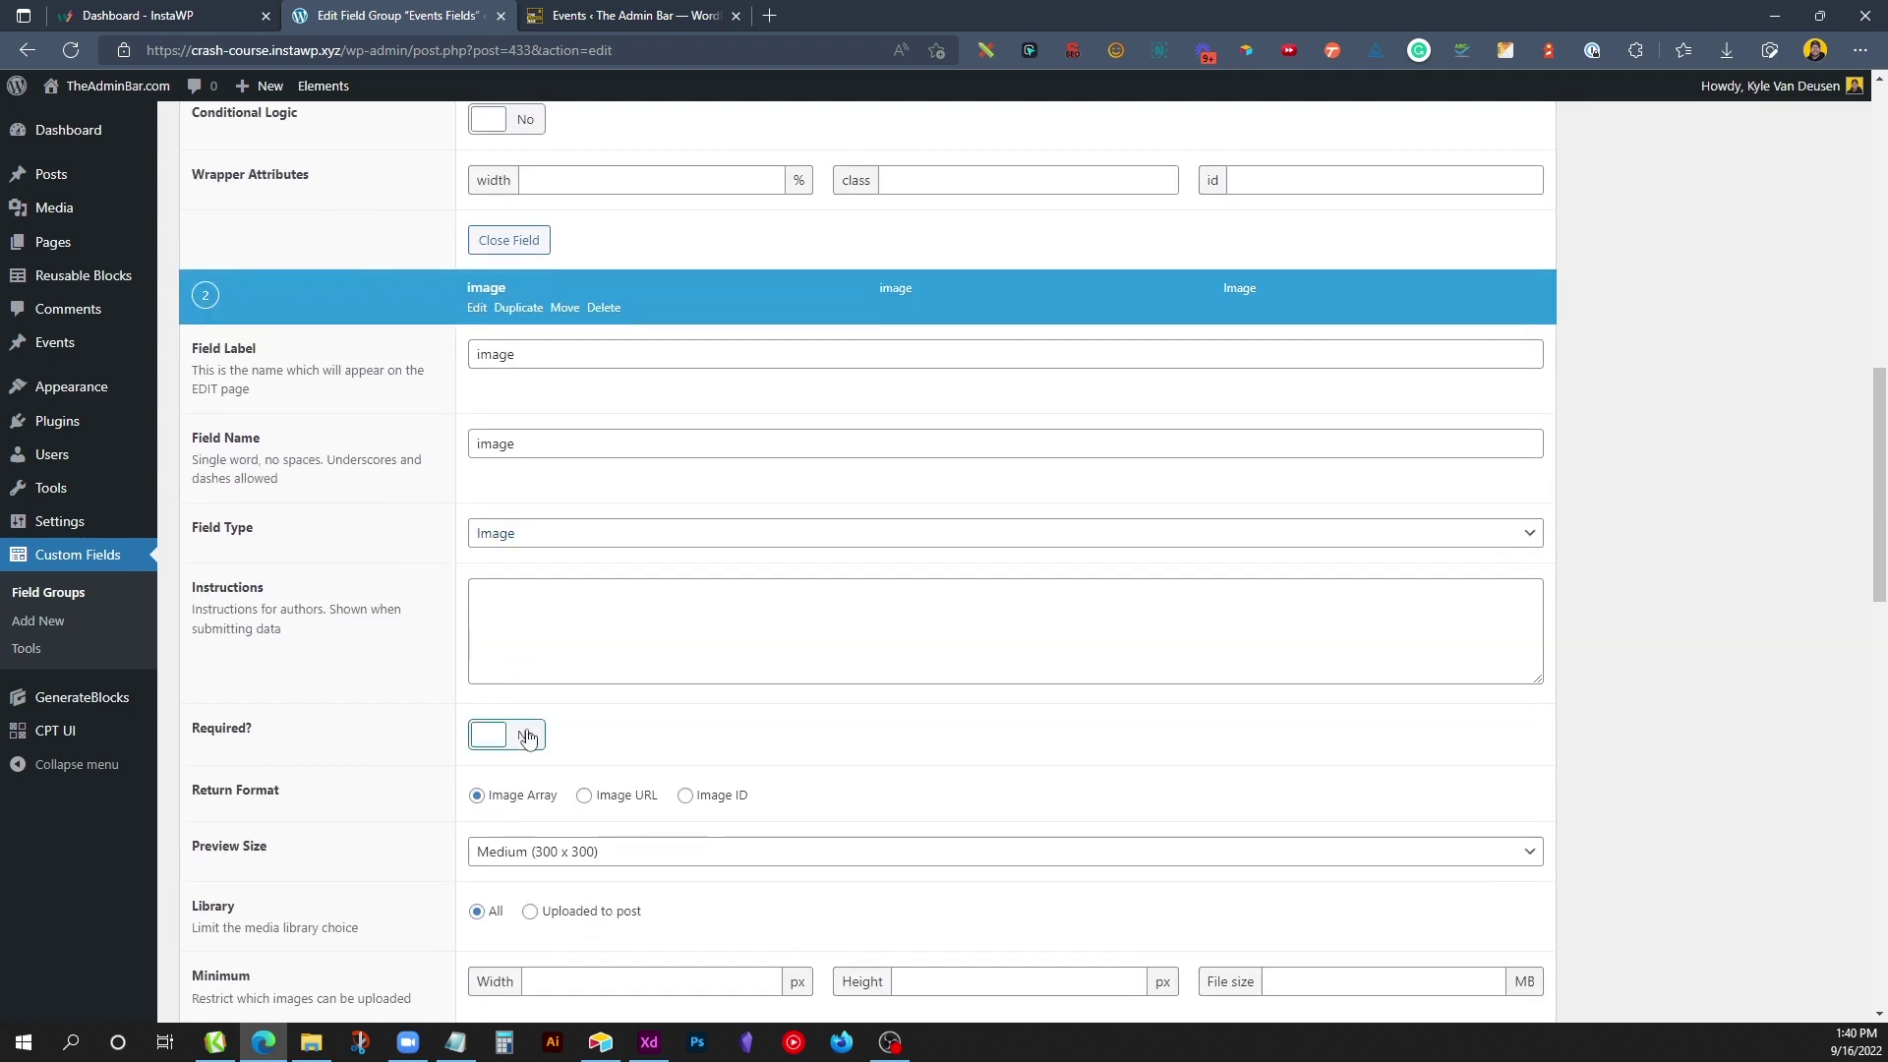
{"action": "scroll", "coordinate": [762, 694], "scroll_direction": "down", "scroll_amount": 6}
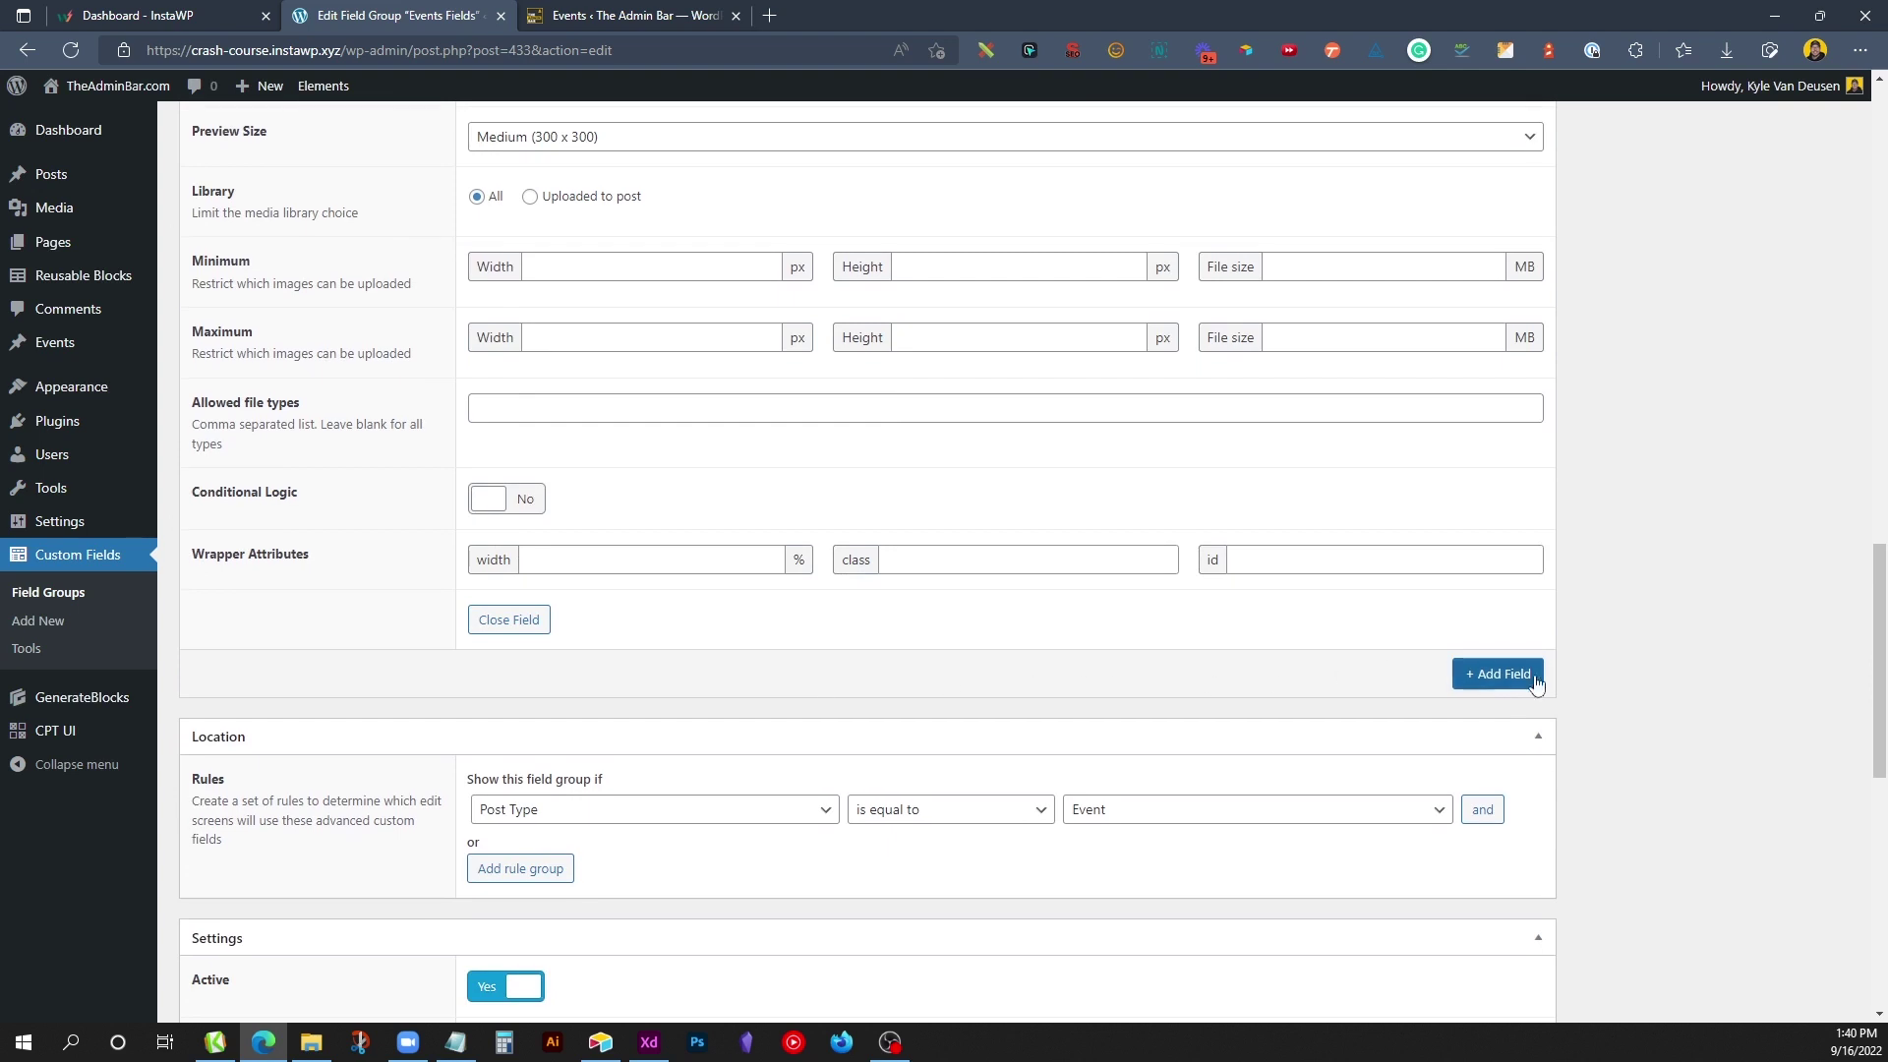
{"action": "left_click", "coordinate": [1505, 680]}
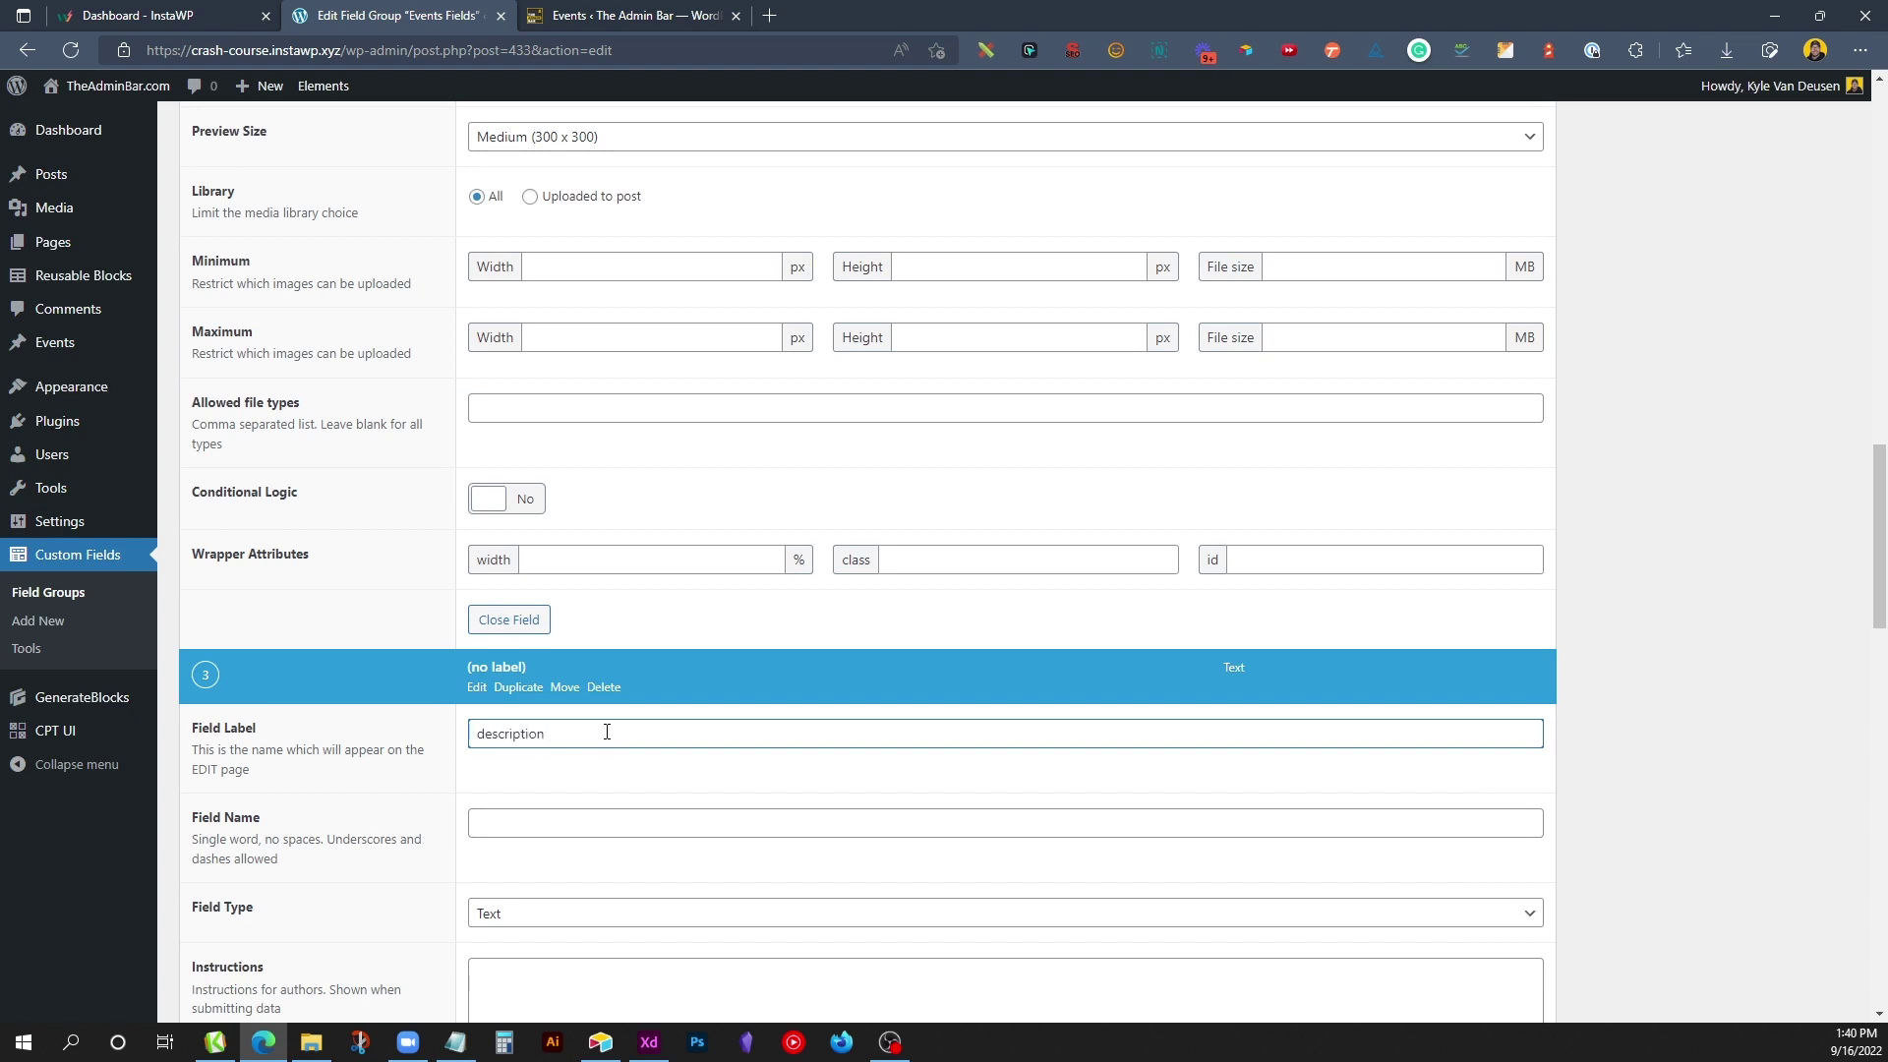
{"action": "left_click", "coordinate": [473, 794]}
{"action": "scroll", "coordinate": [517, 865], "scroll_direction": "down", "scroll_amount": 3}
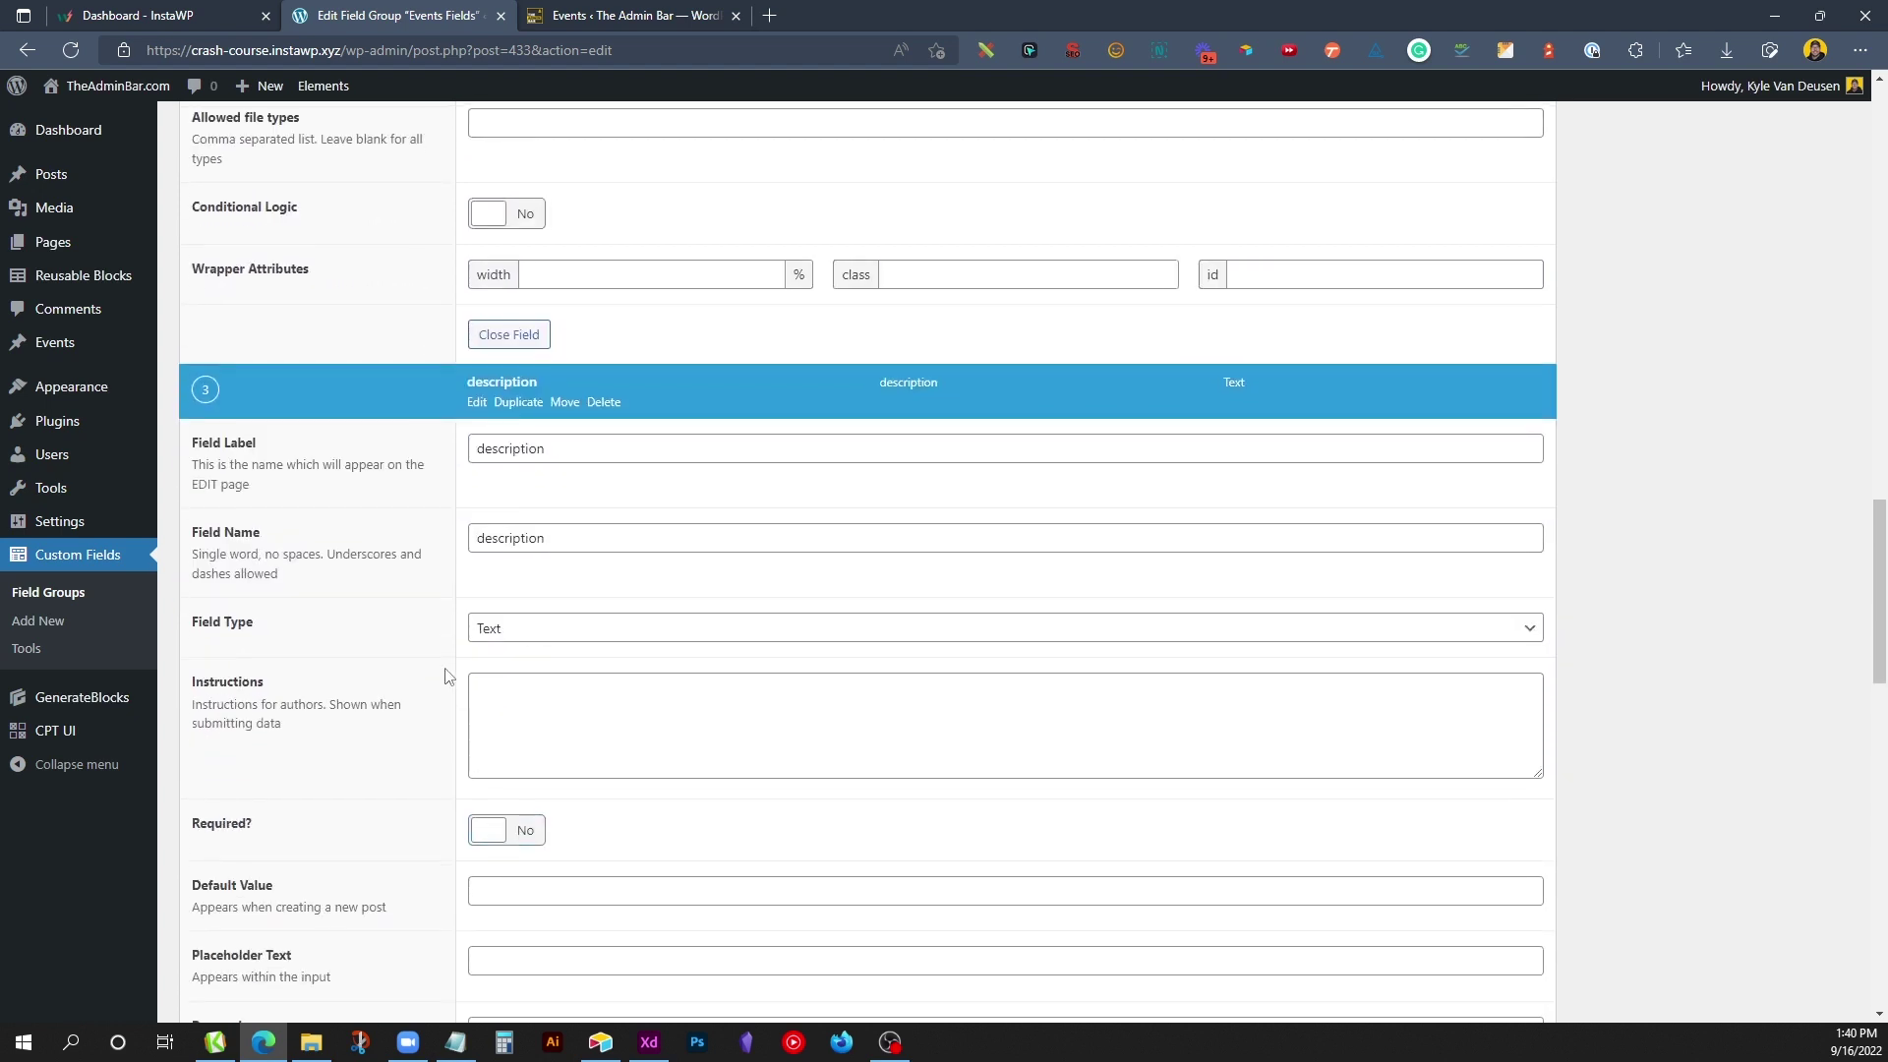
{"action": "left_click", "coordinate": [545, 640]}
{"action": "left_click", "coordinate": [538, 440]}
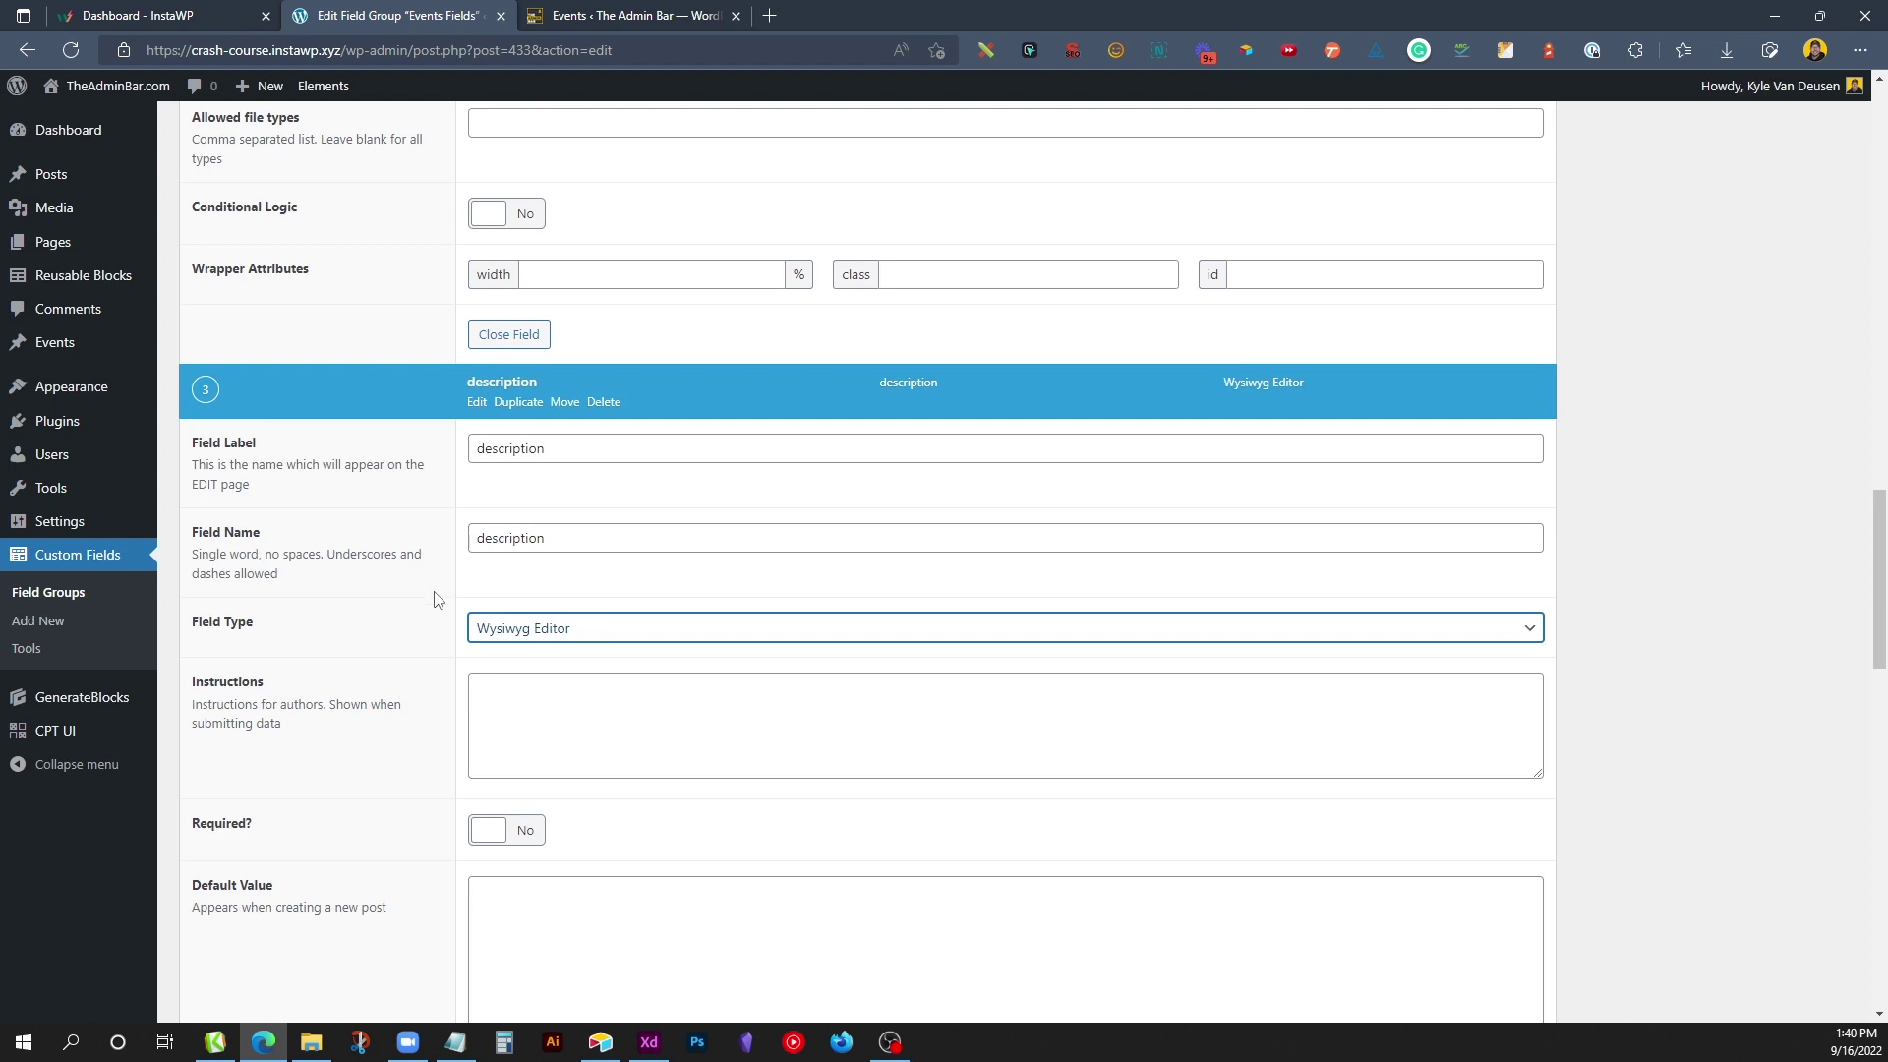
Step: Update the Events Fields group to save its new fields
{"action": "scroll", "coordinate": [567, 753], "scroll_direction": "down", "scroll_amount": 2}
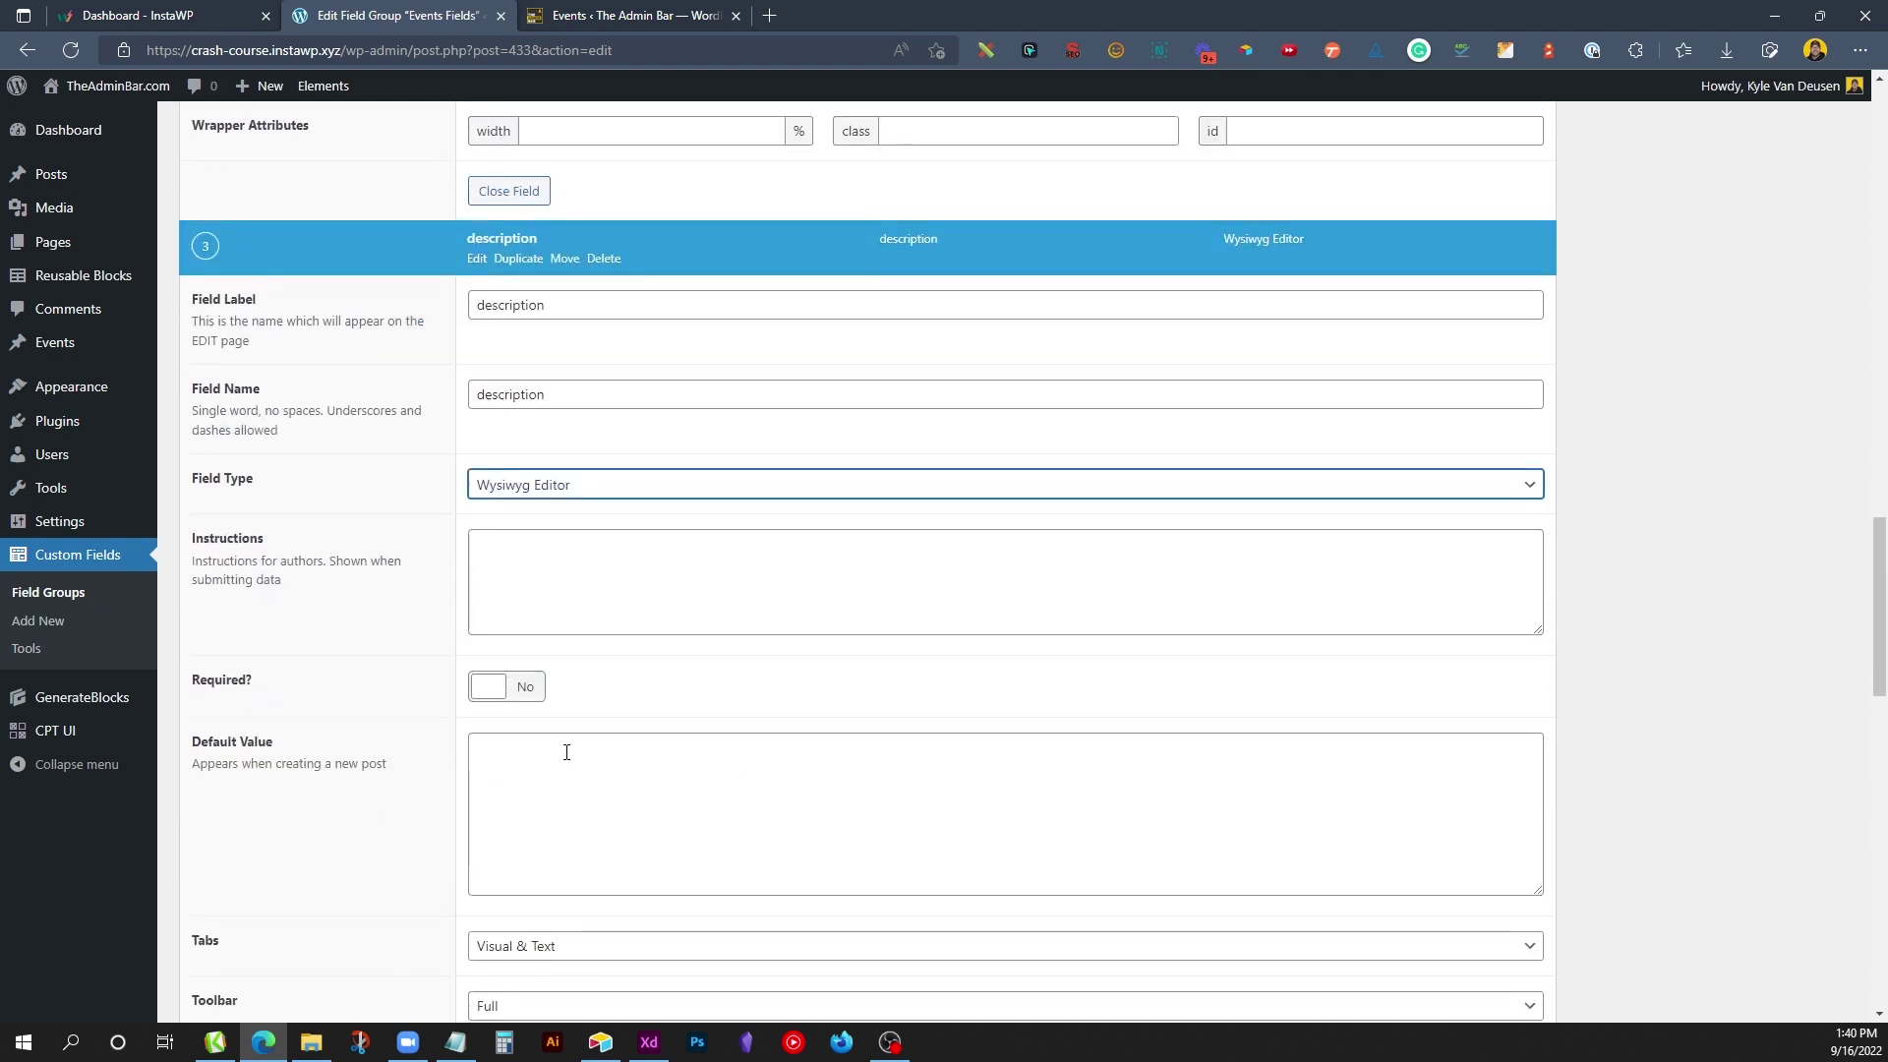
{"action": "scroll", "coordinate": [901, 751], "scroll_direction": "down", "scroll_amount": 3}
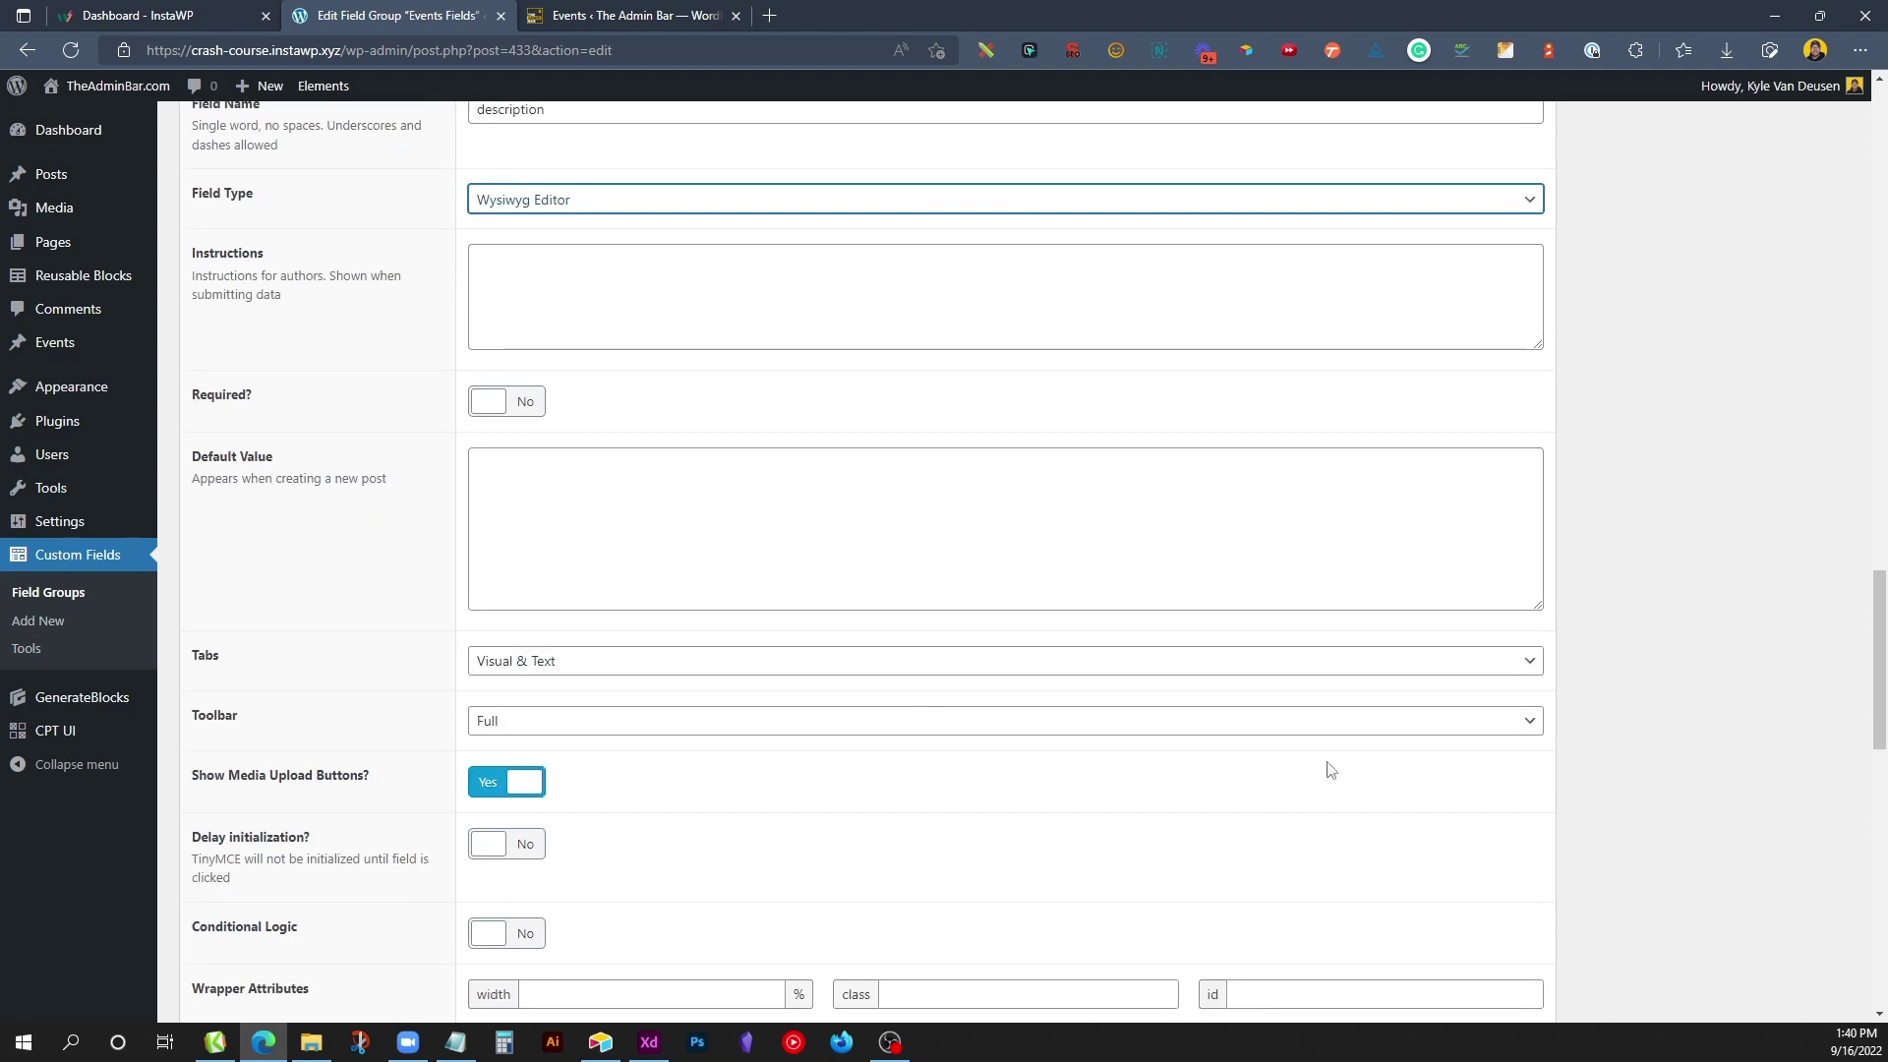
{"action": "scroll", "coordinate": [1358, 737], "scroll_direction": "up", "scroll_amount": 3}
{"action": "scroll", "coordinate": [1384, 708], "scroll_direction": "up", "scroll_amount": 15}
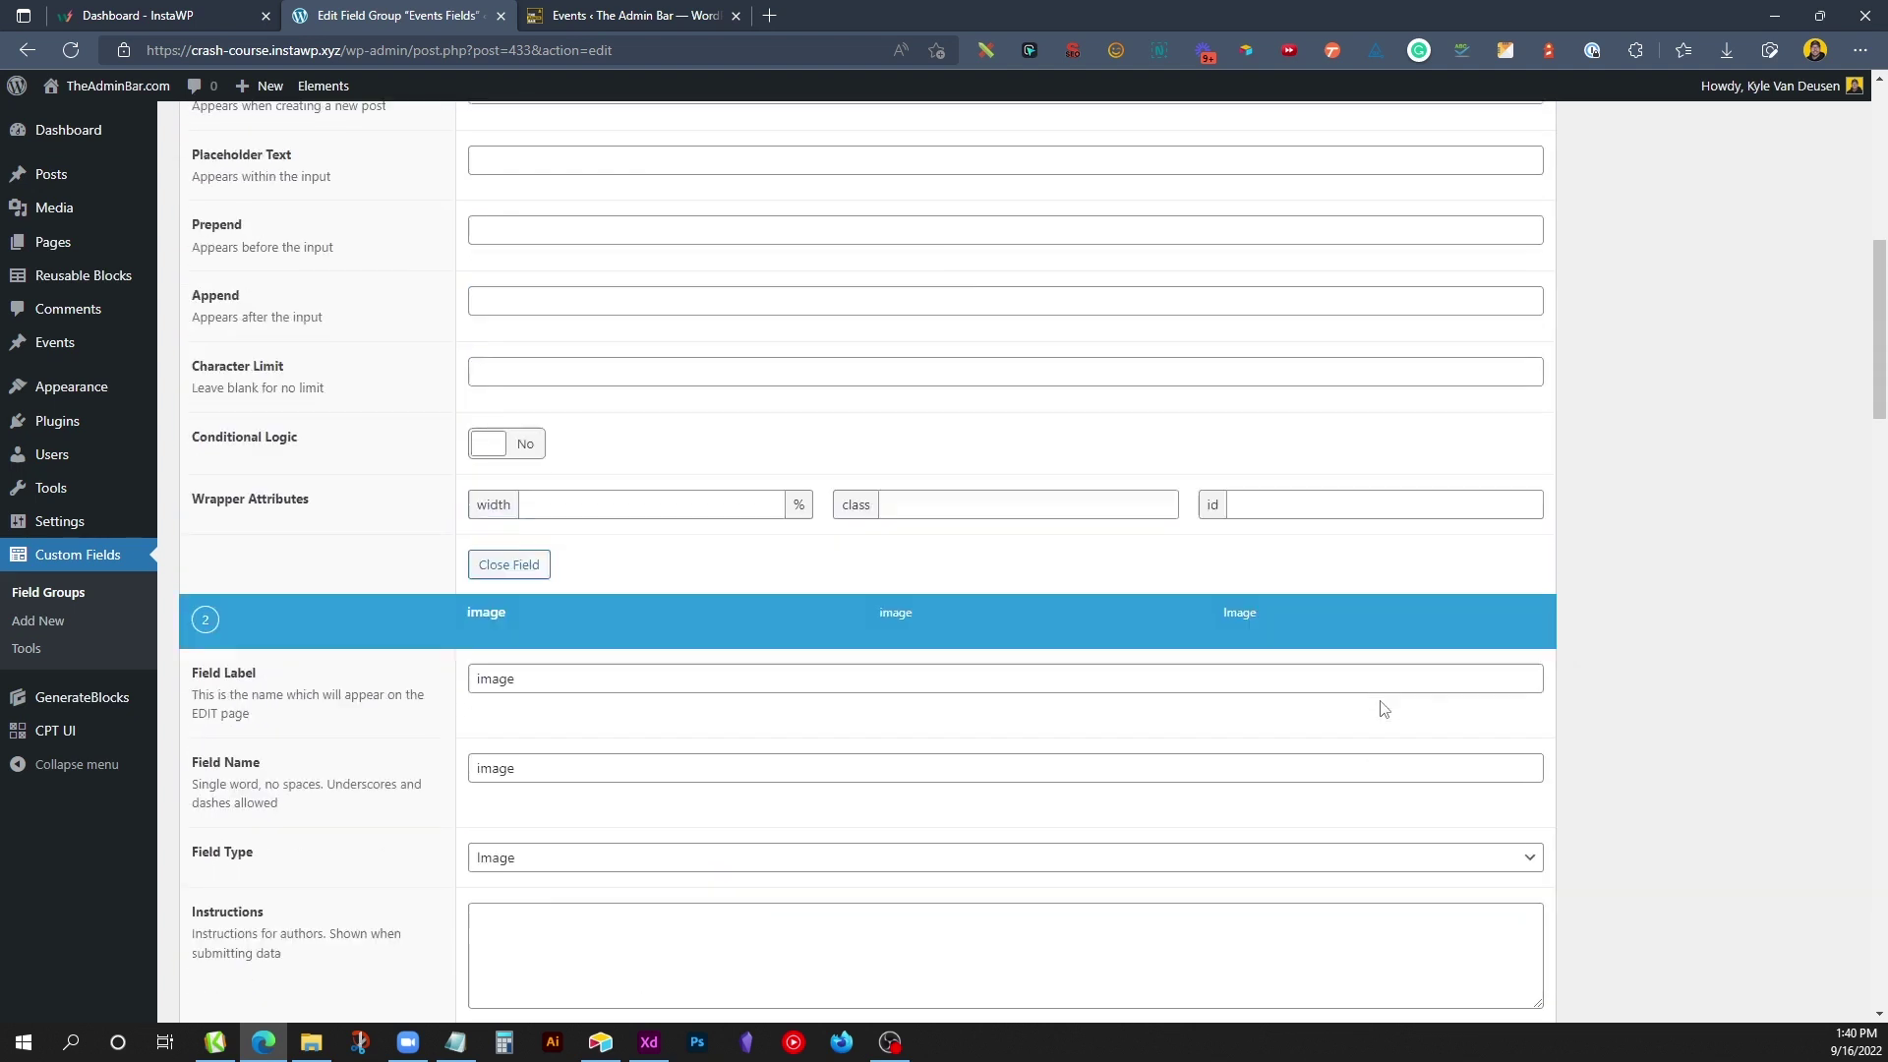
{"action": "scroll", "coordinate": [1384, 708], "scroll_direction": "up", "scroll_amount": 3}
{"action": "left_click", "coordinate": [1807, 423]}
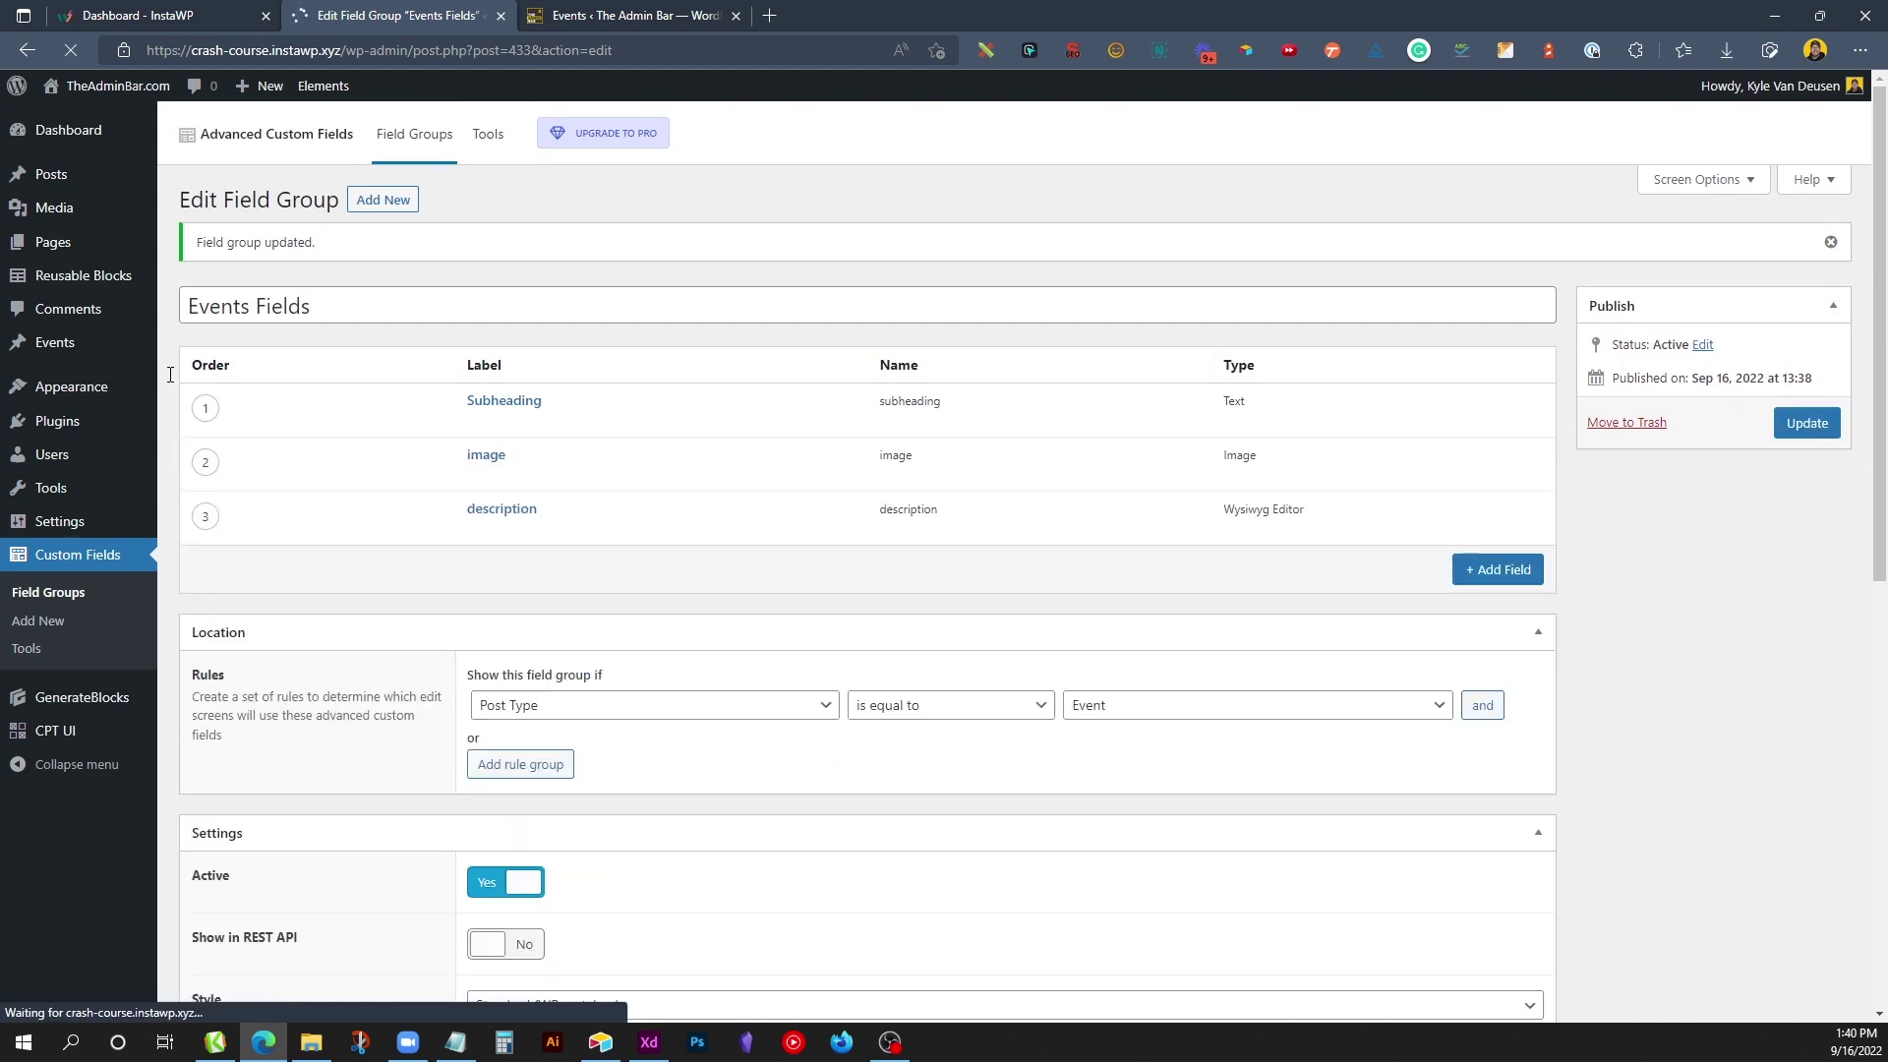
Step: Start a new event titled "Event 1" and enter "Event 1 subheading" as its subheading
{"action": "mouse_move", "coordinate": [47, 346]}
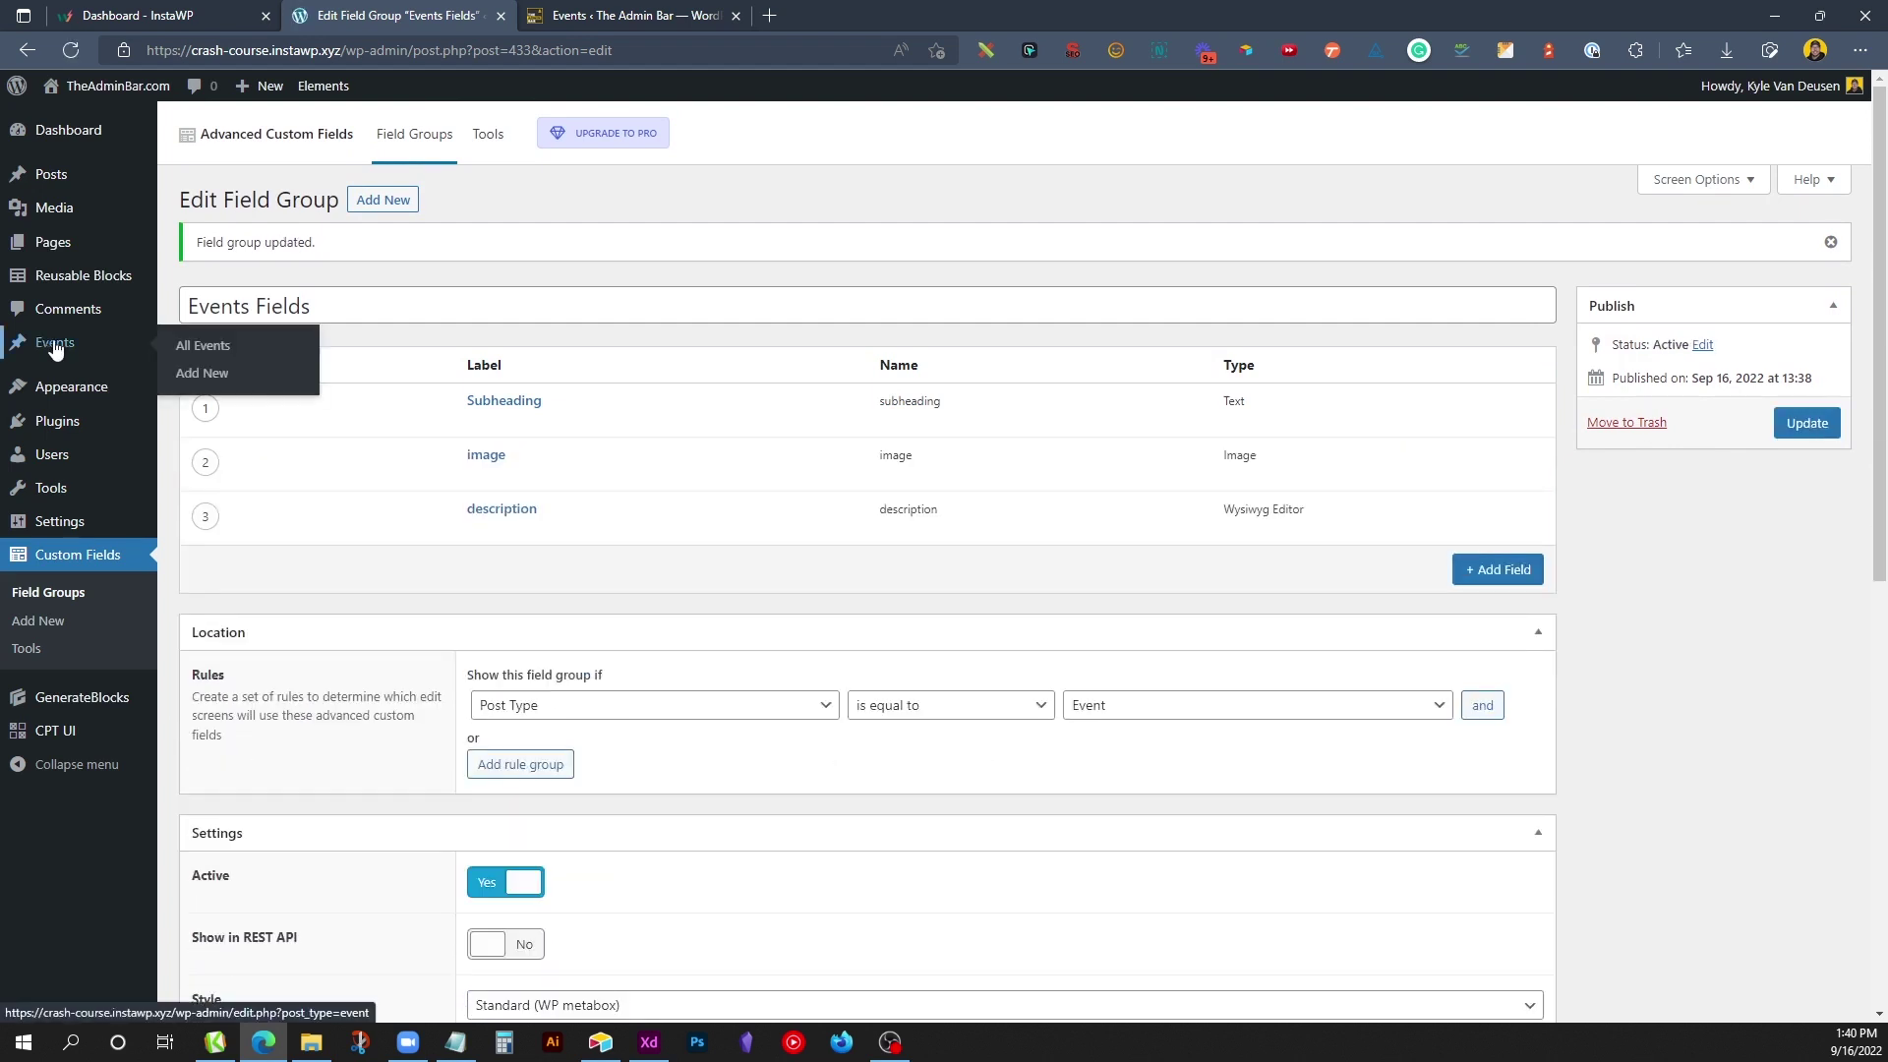
{"action": "left_click", "coordinate": [205, 350]}
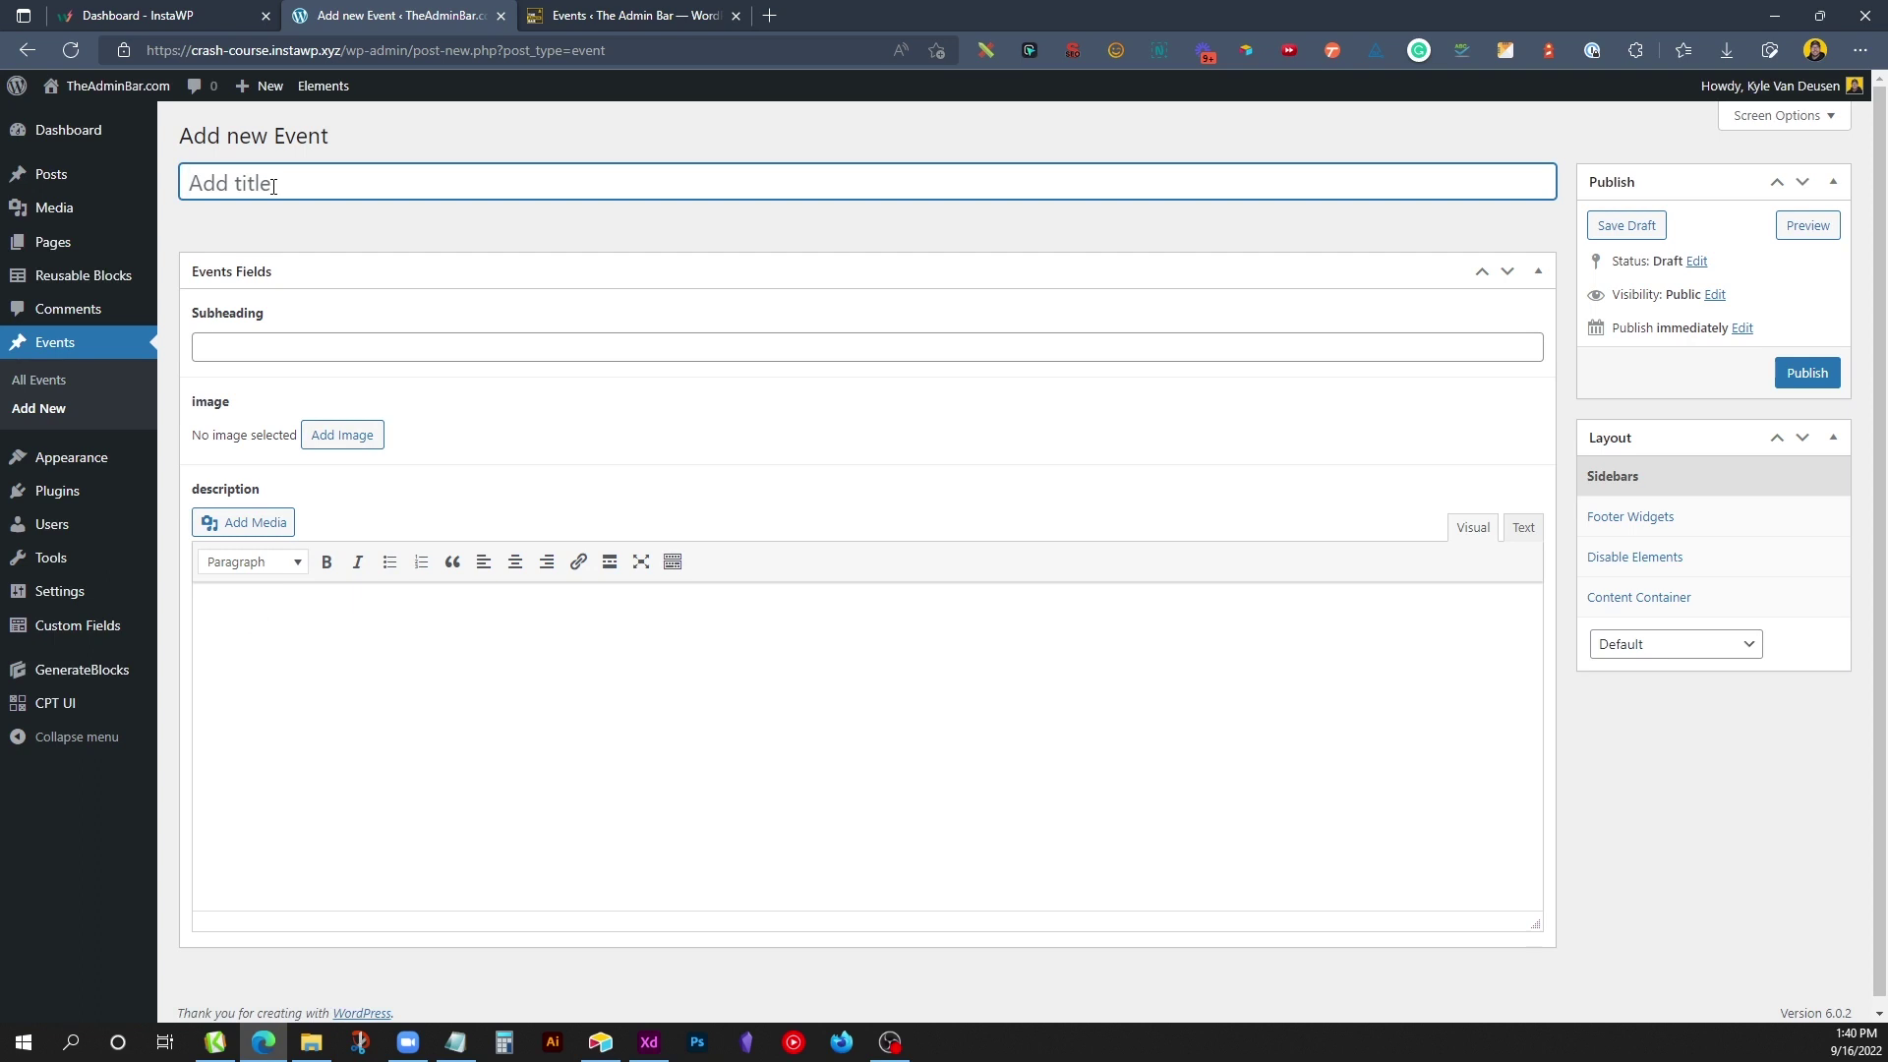
{"action": "type", "text": "Event 1"}
{"action": "left_click", "coordinate": [248, 345]}
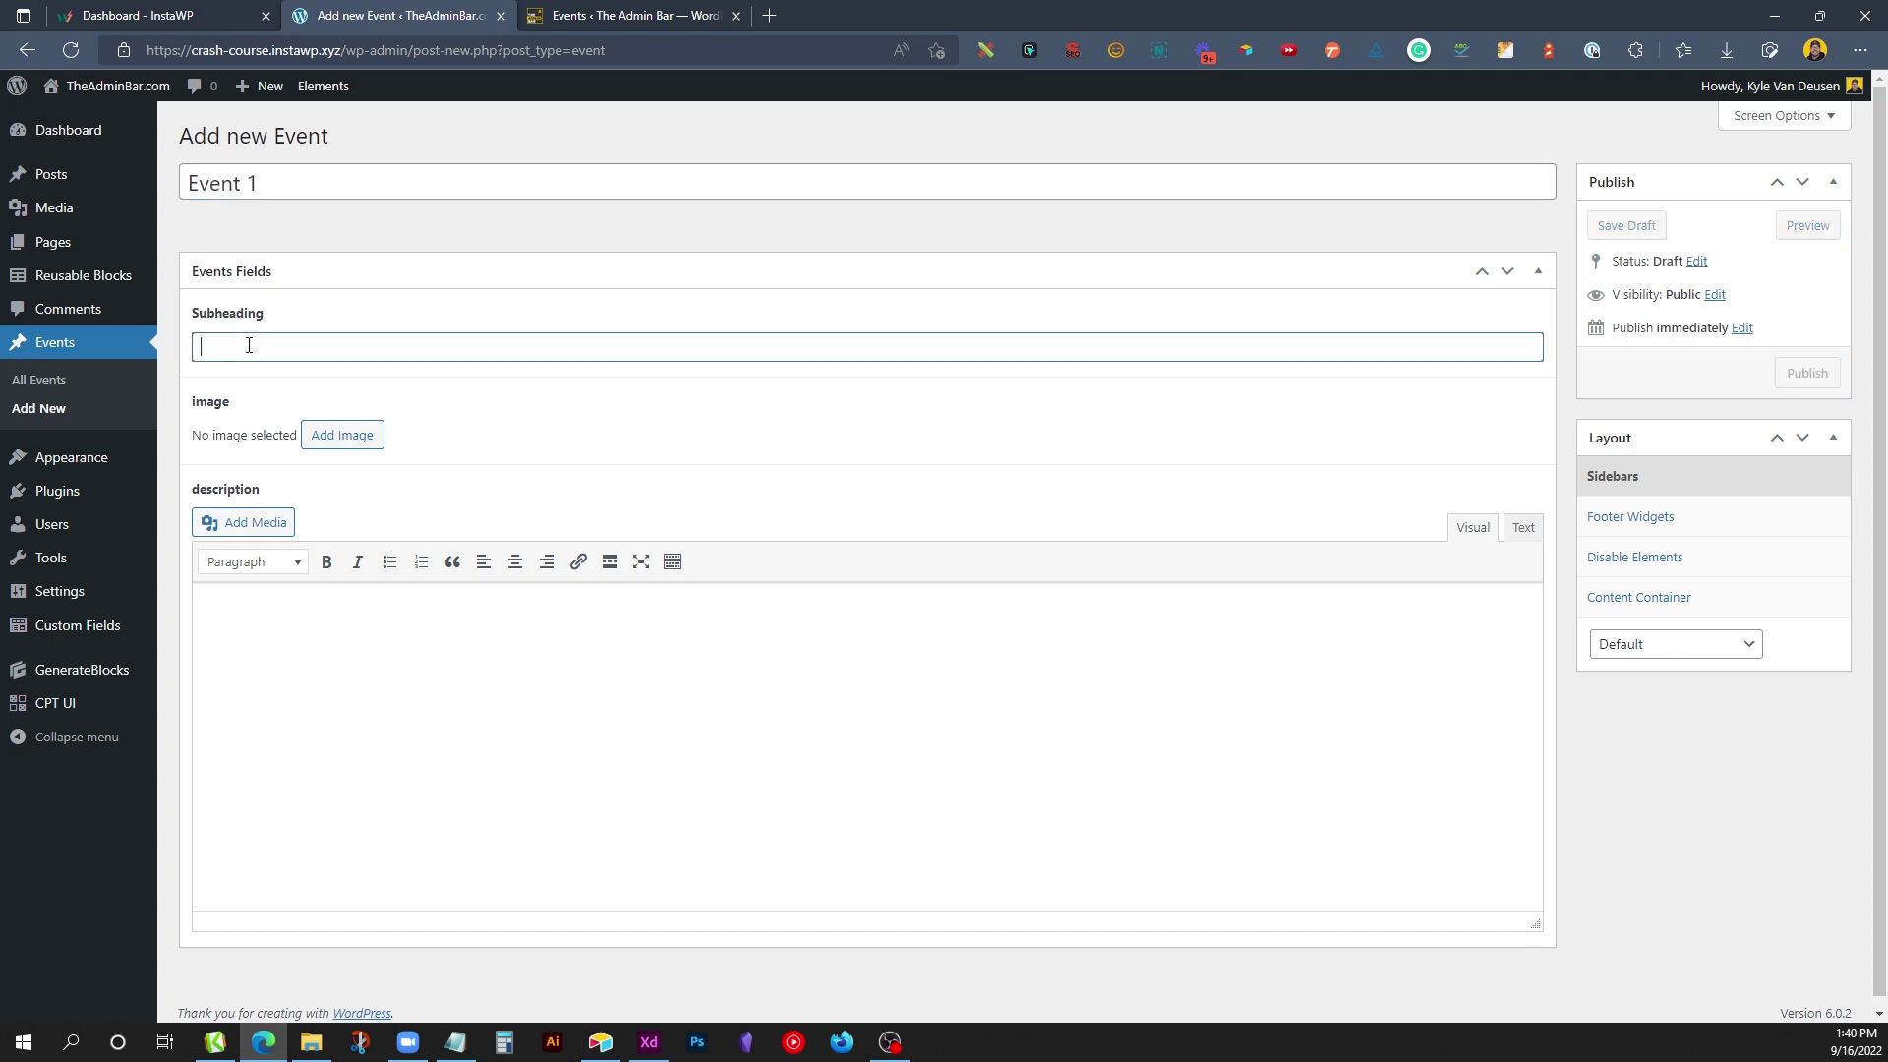
{"action": "type", "text": "Event "}
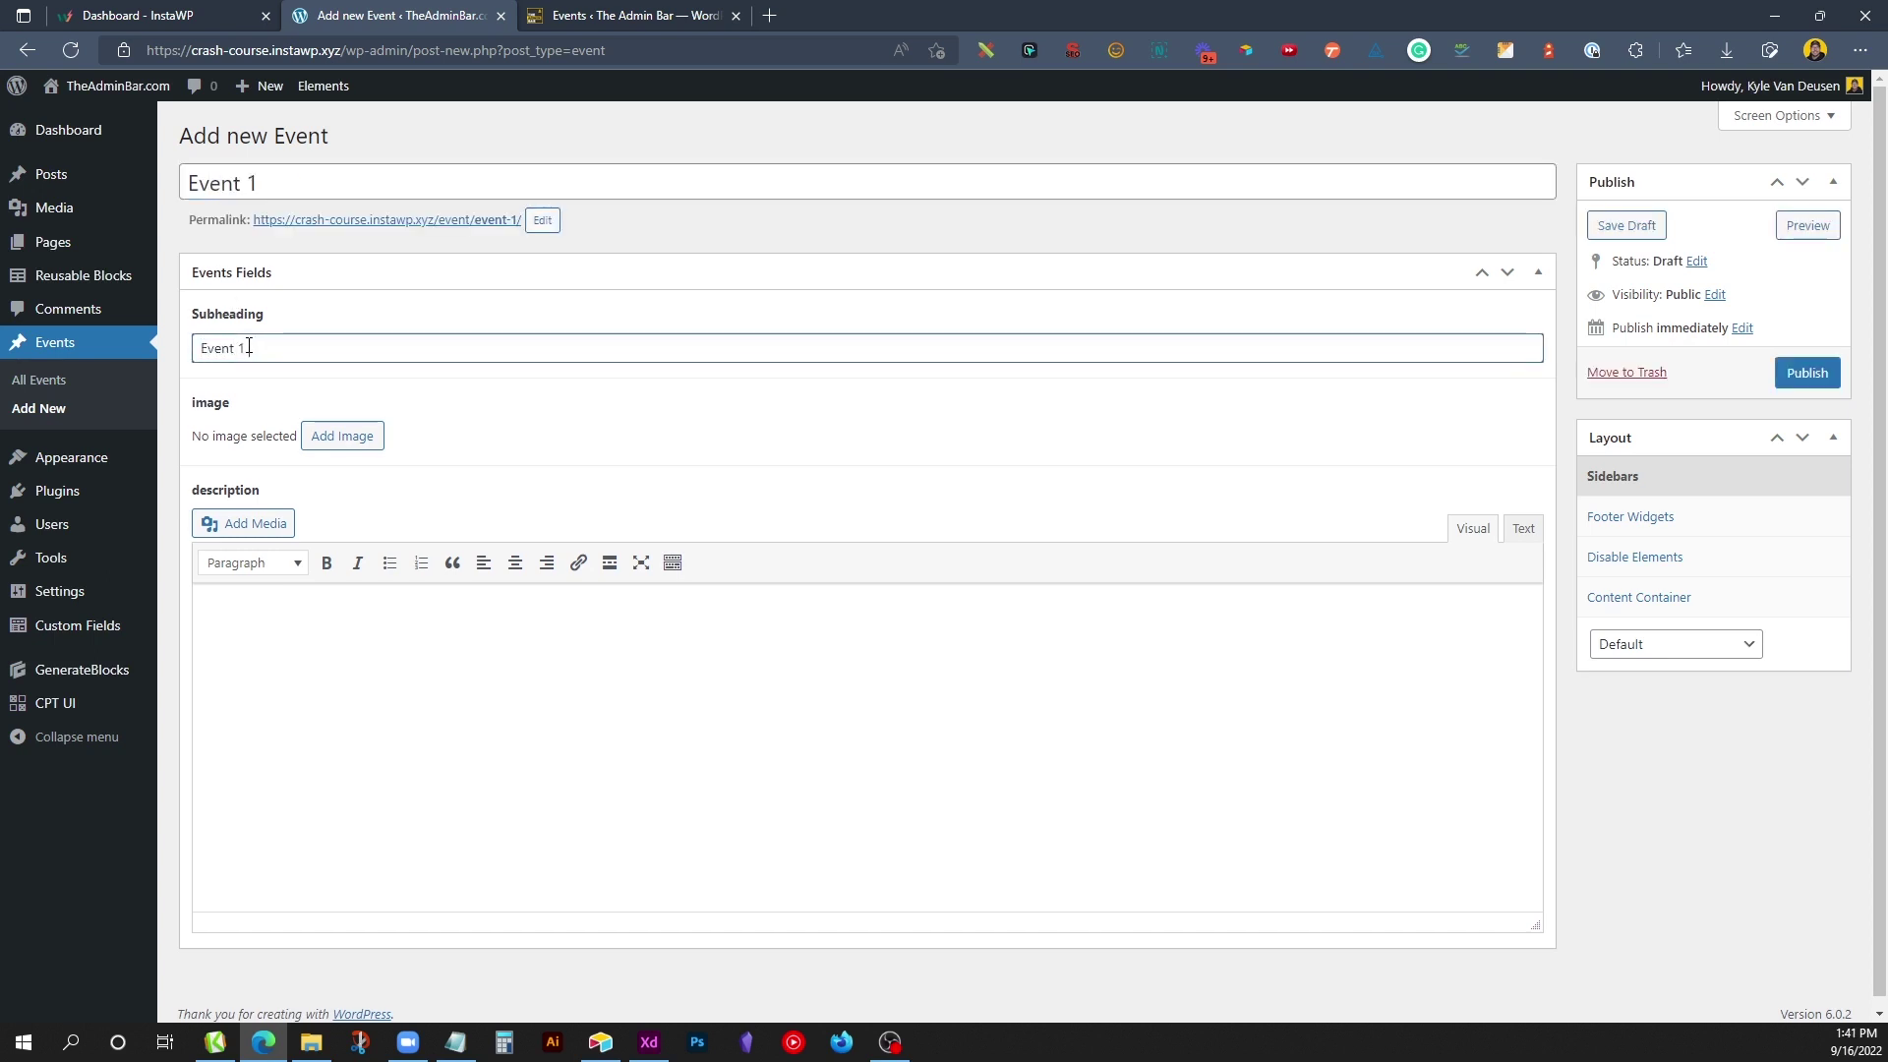
{"action": "type", "text": "1 subheading"}
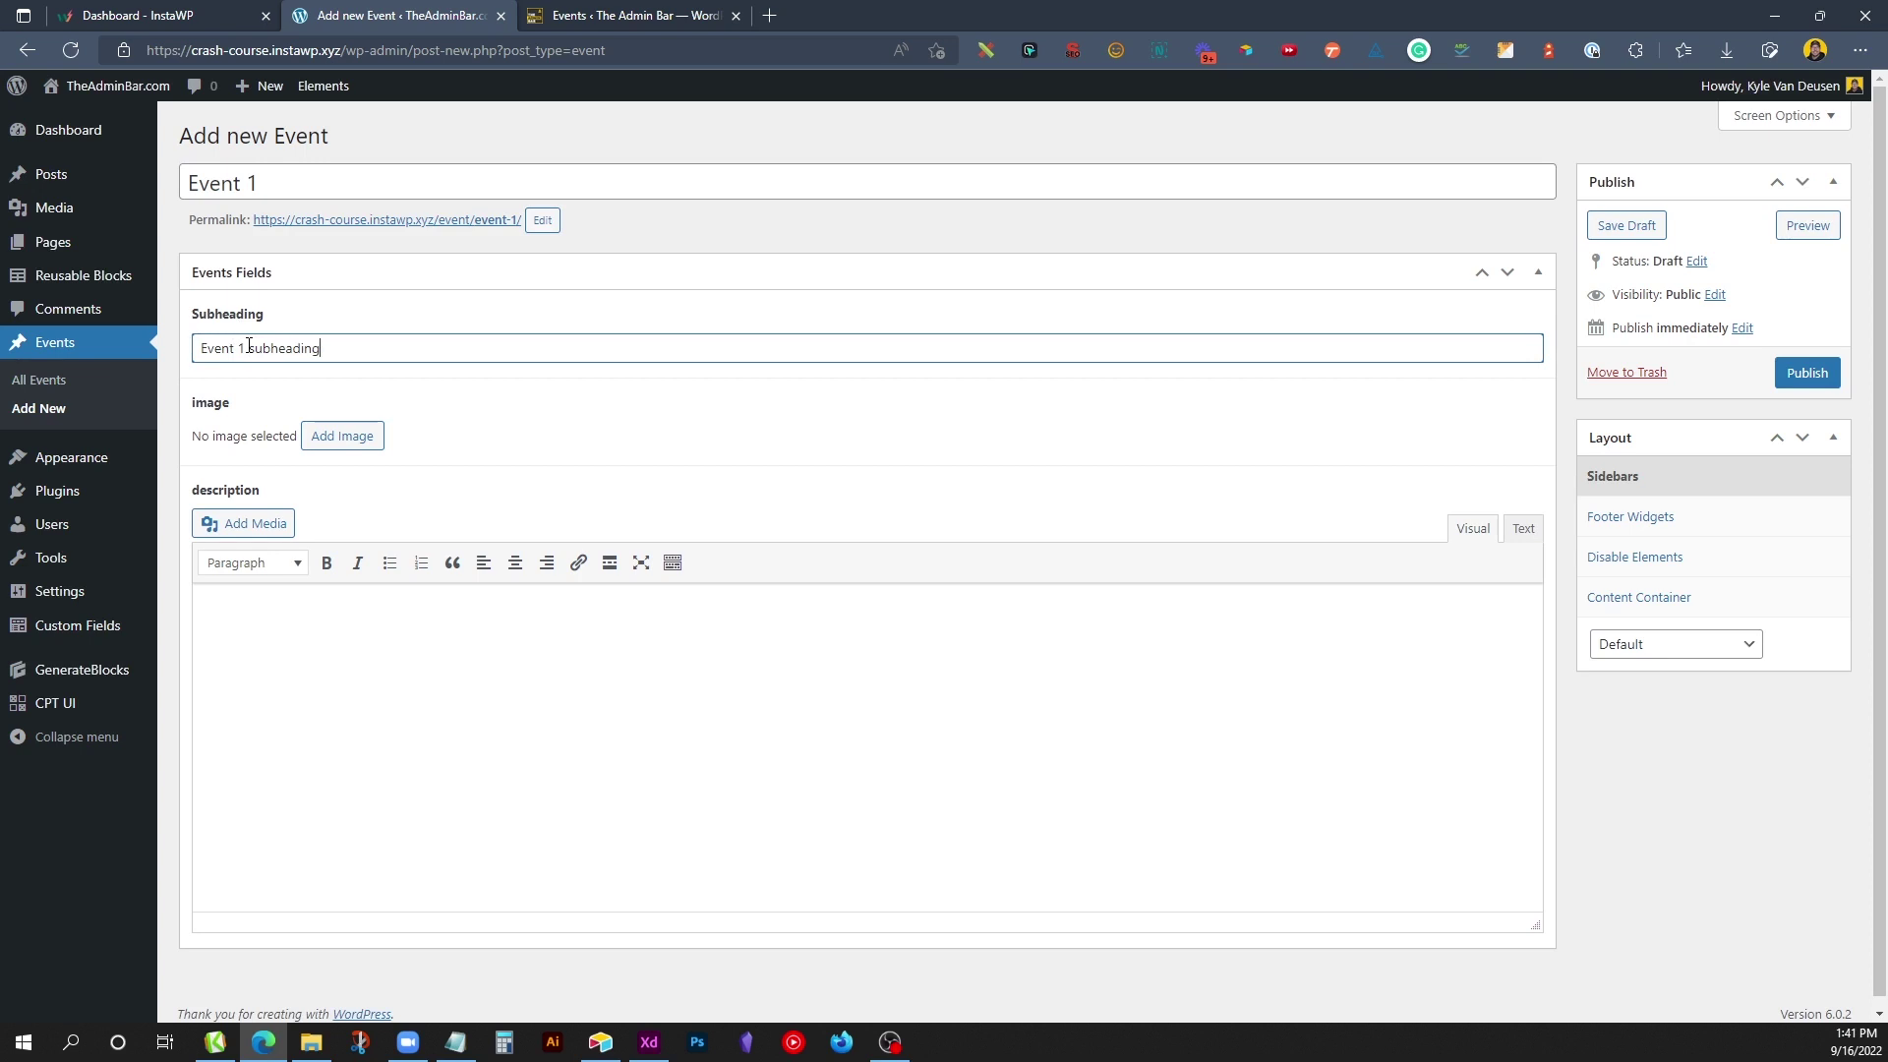
Step: Set the event's image to ogal-login.webp from the media library
{"action": "left_click", "coordinate": [344, 436]}
{"action": "left_click", "coordinate": [386, 358]}
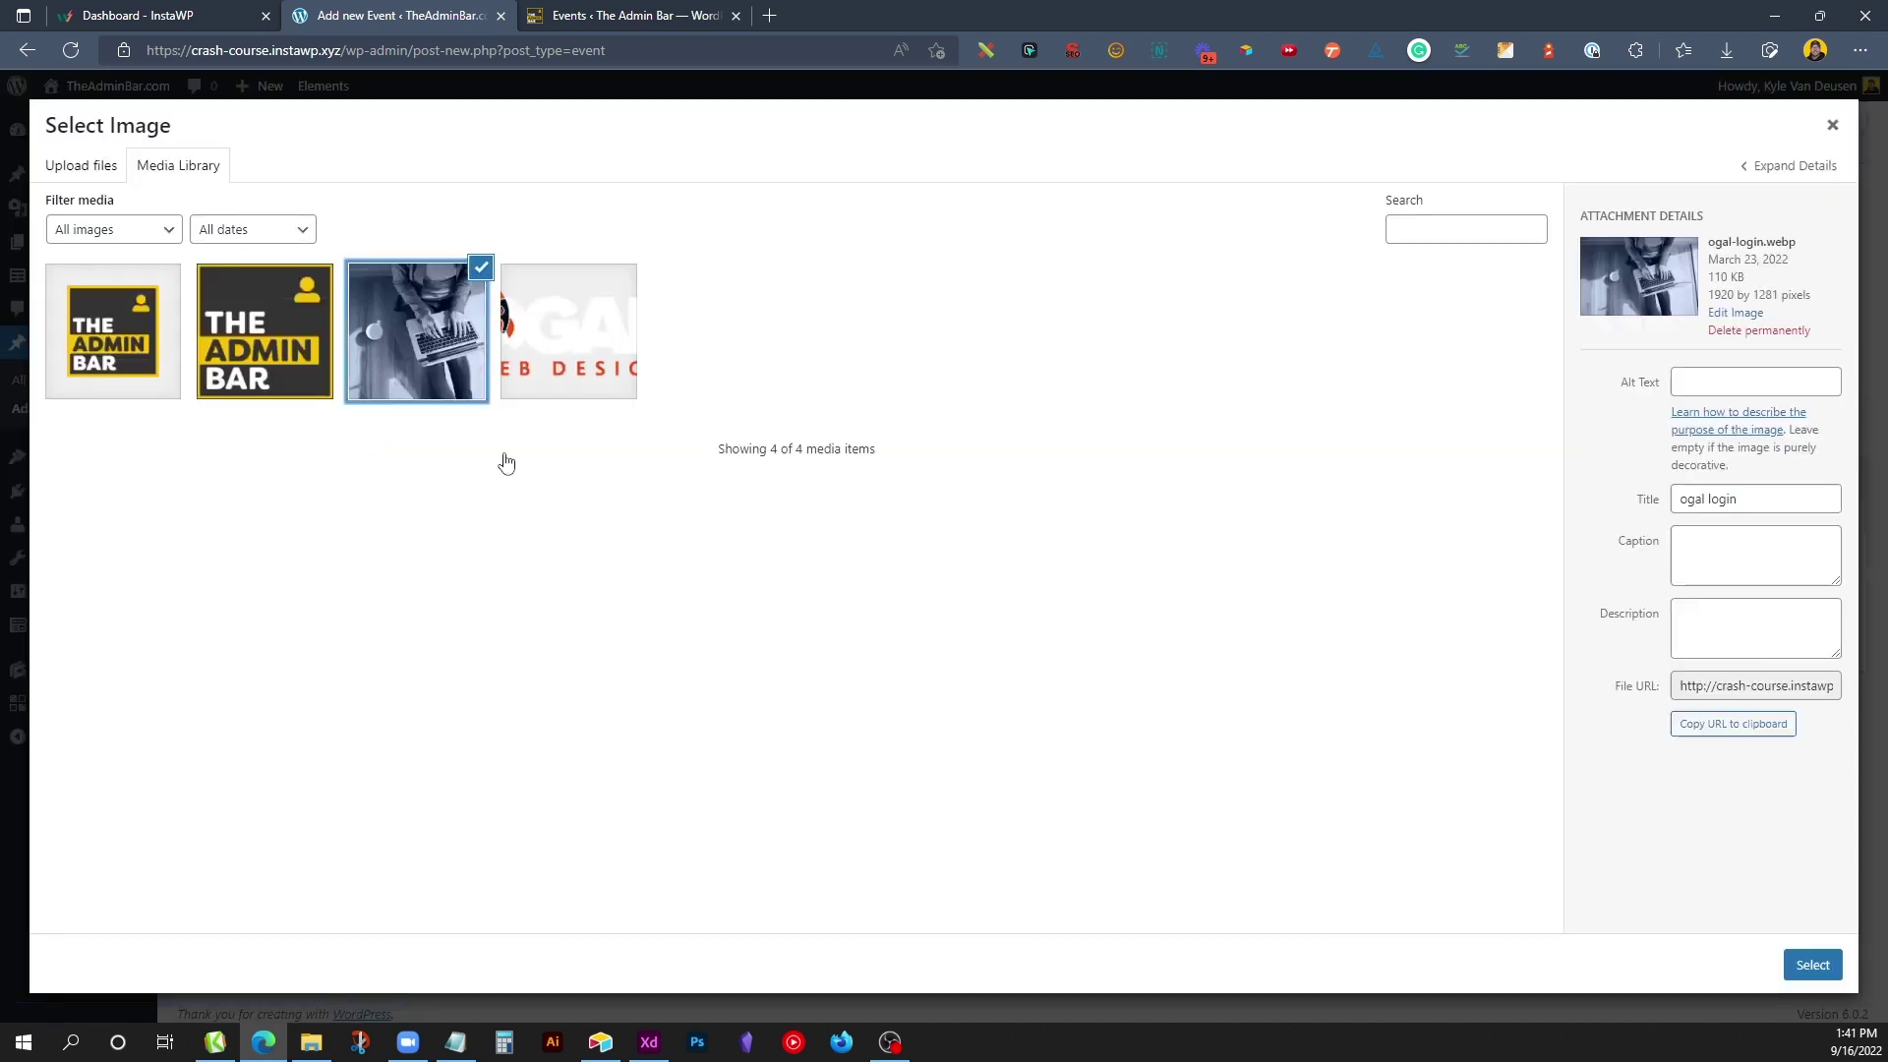
{"action": "left_click", "coordinate": [1809, 966]}
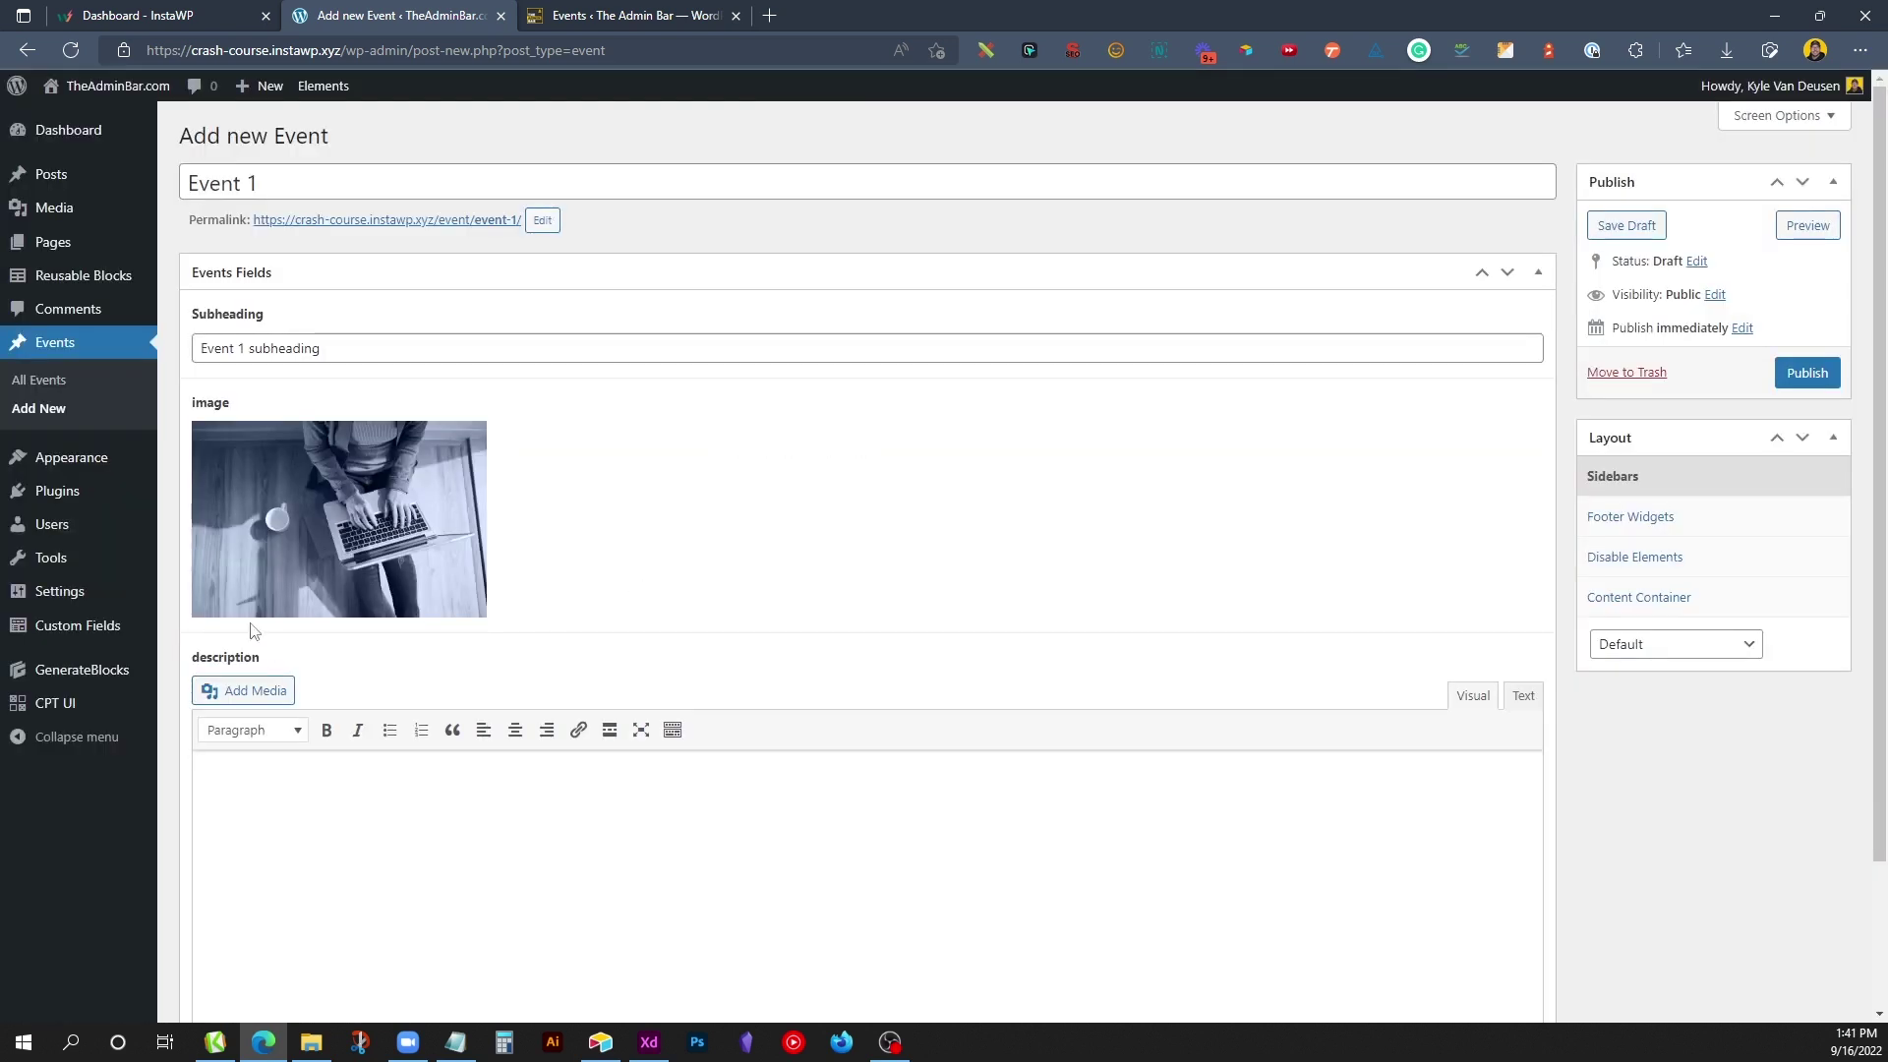
Step: Fill the event's description with the paragraphs beginning "This is just placeholder text" and publish Event 1
{"action": "scroll", "coordinate": [261, 628], "scroll_direction": "down", "scroll_amount": 2}
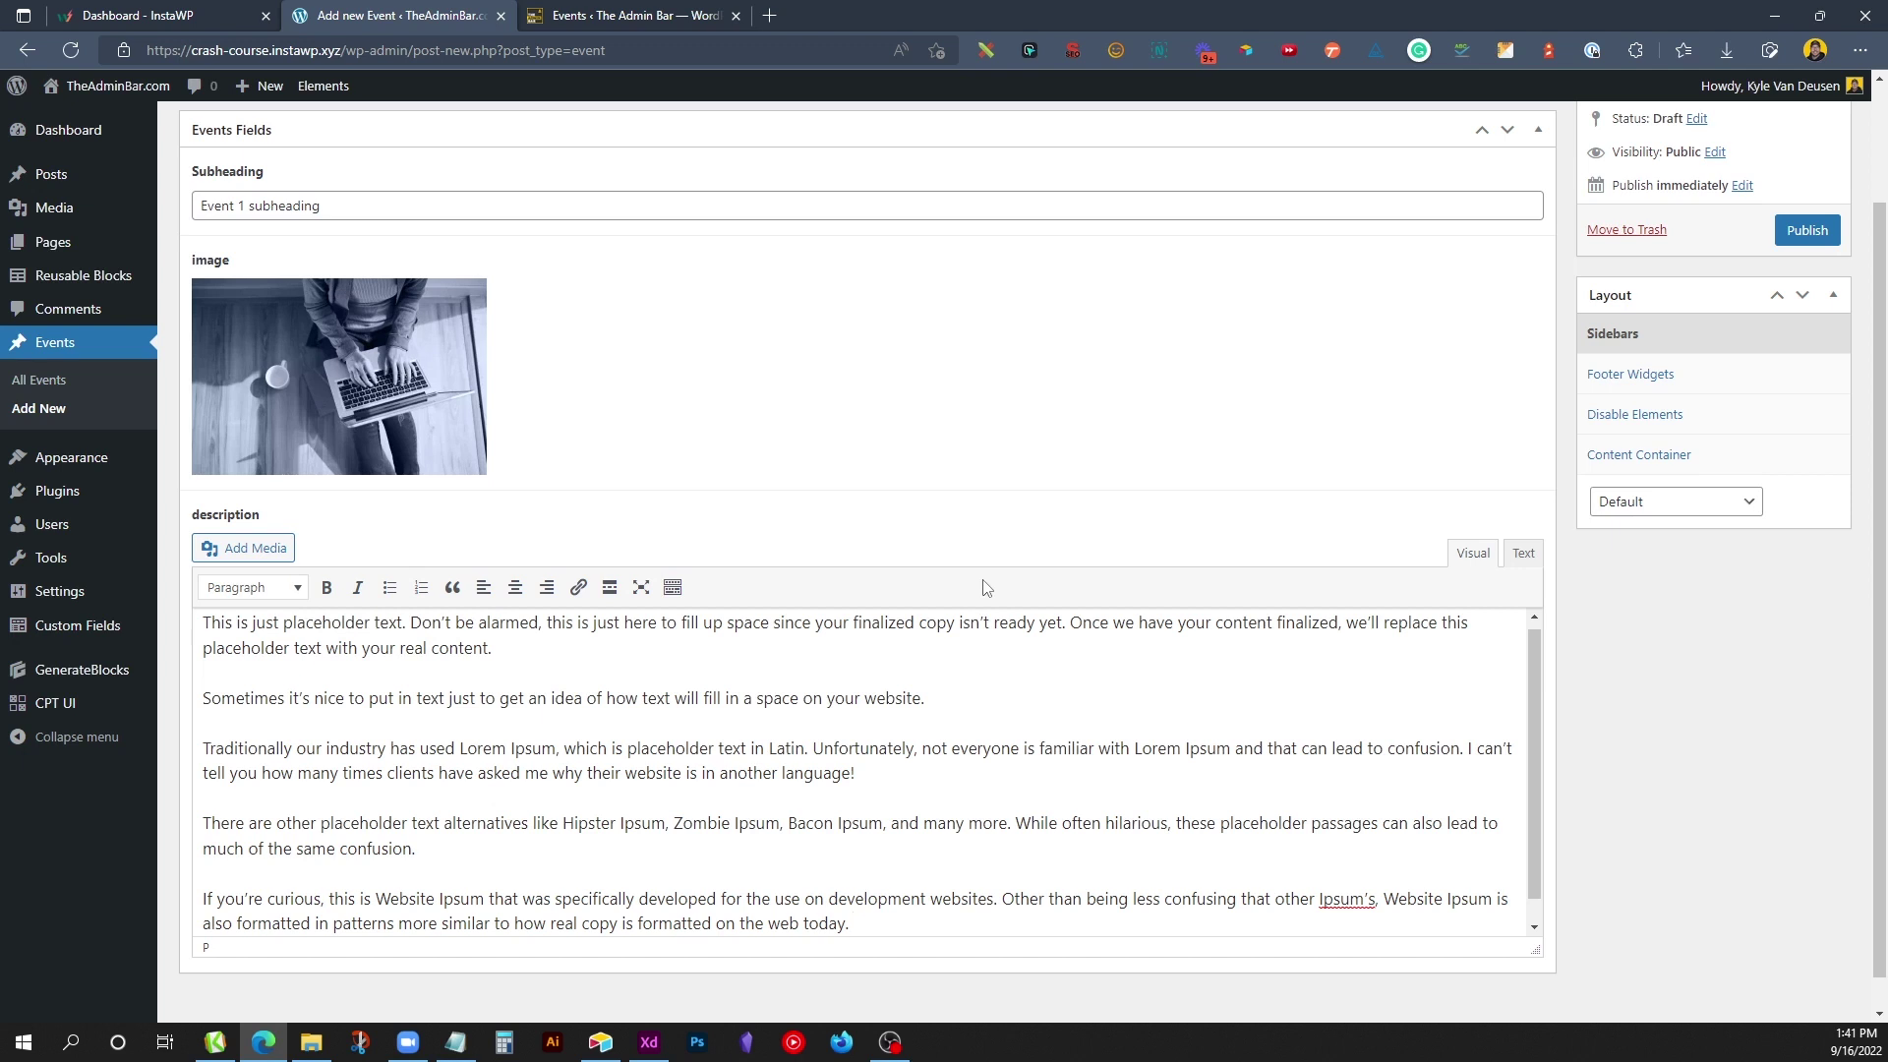
{"action": "scroll", "coordinate": [1672, 334], "scroll_direction": "up", "scroll_amount": 2}
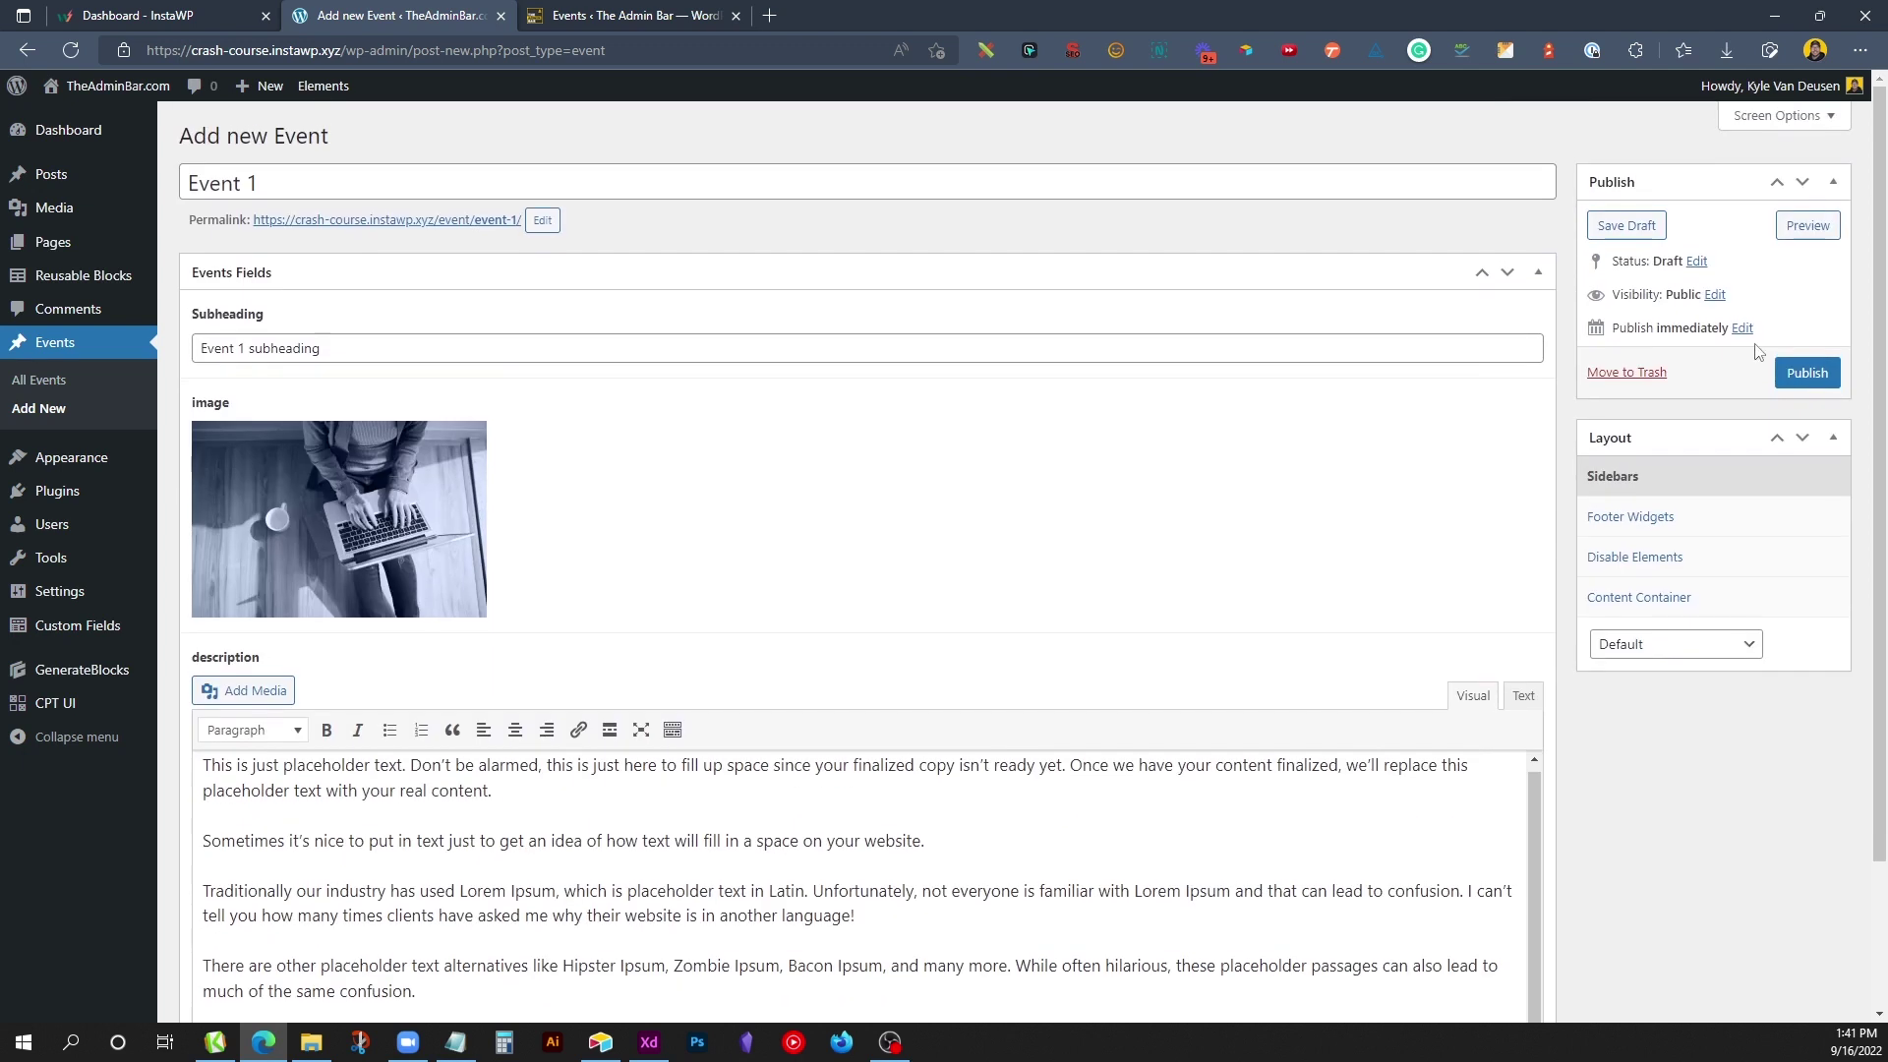
{"action": "left_click", "coordinate": [1807, 373]}
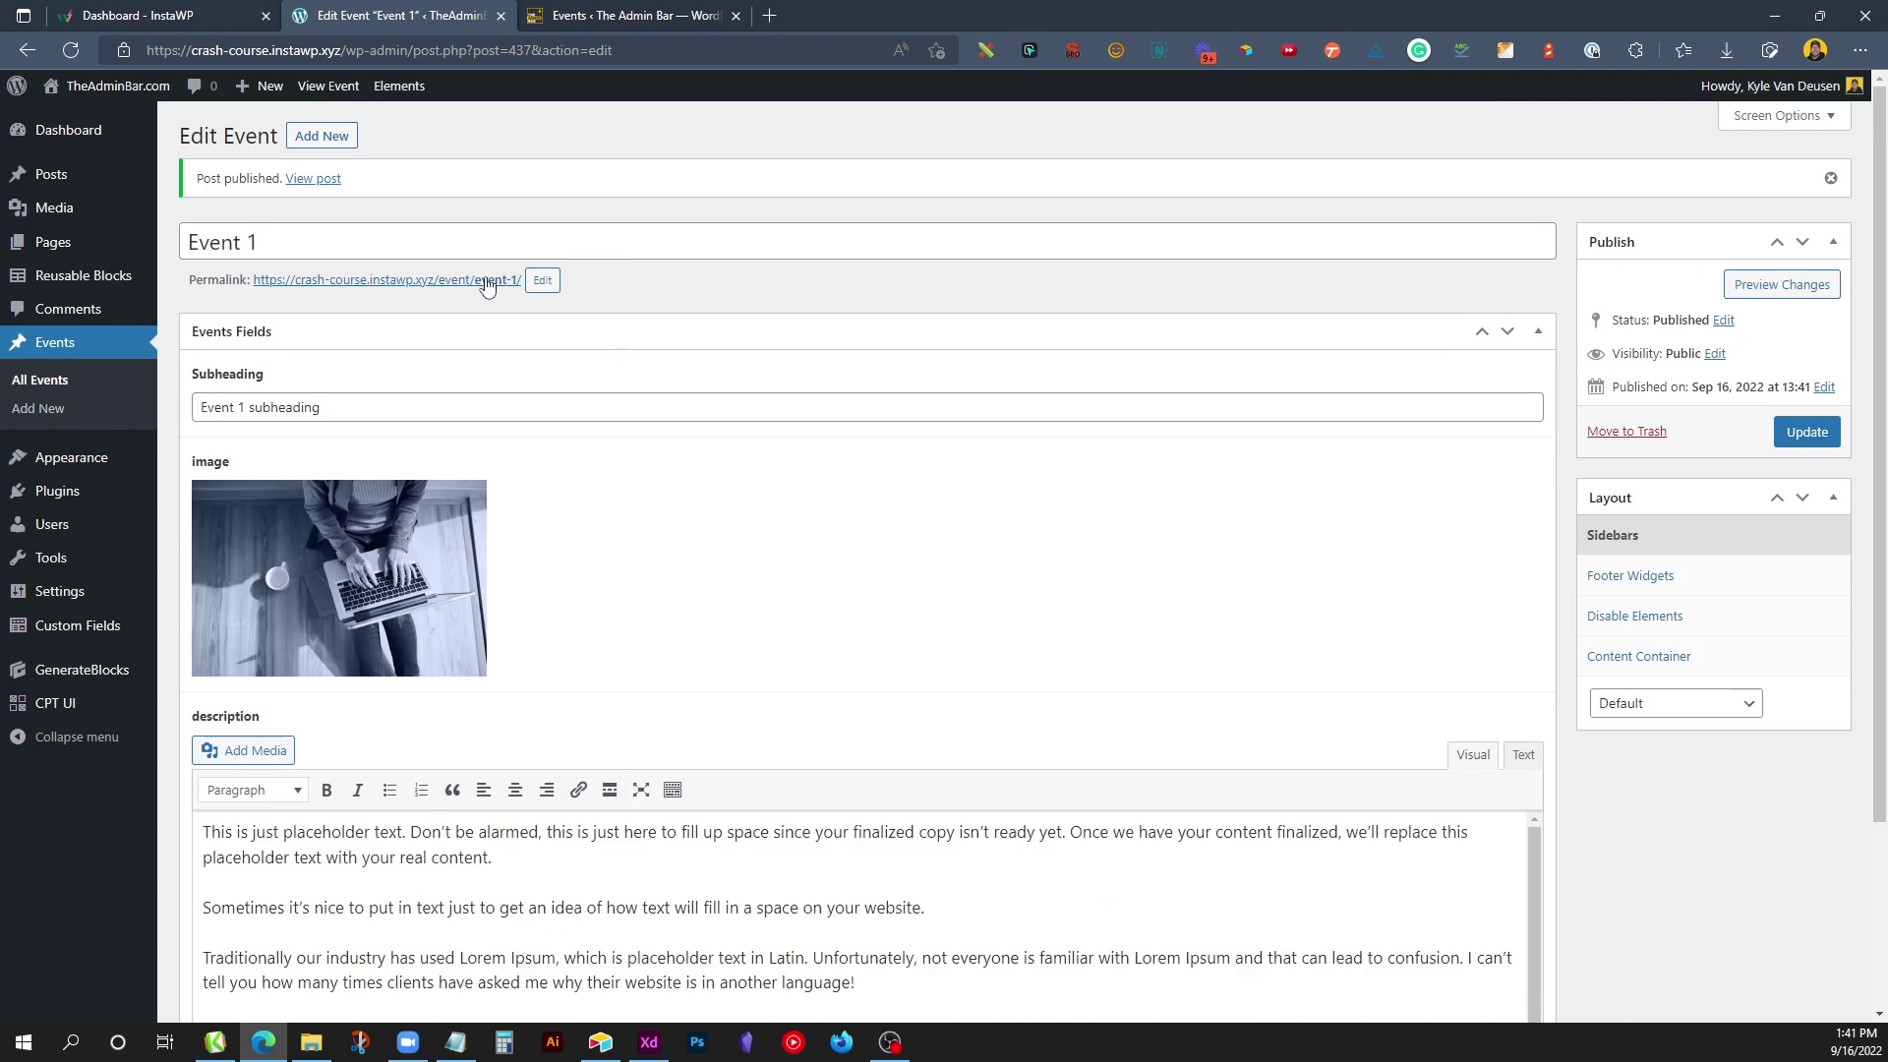
Step: Open the published Event 1 page in a separate tab and check which event content it displays
{"action": "left_click", "coordinate": [487, 282], "text": "ctrl"}
{"action": "left_click", "coordinate": [607, 13]}
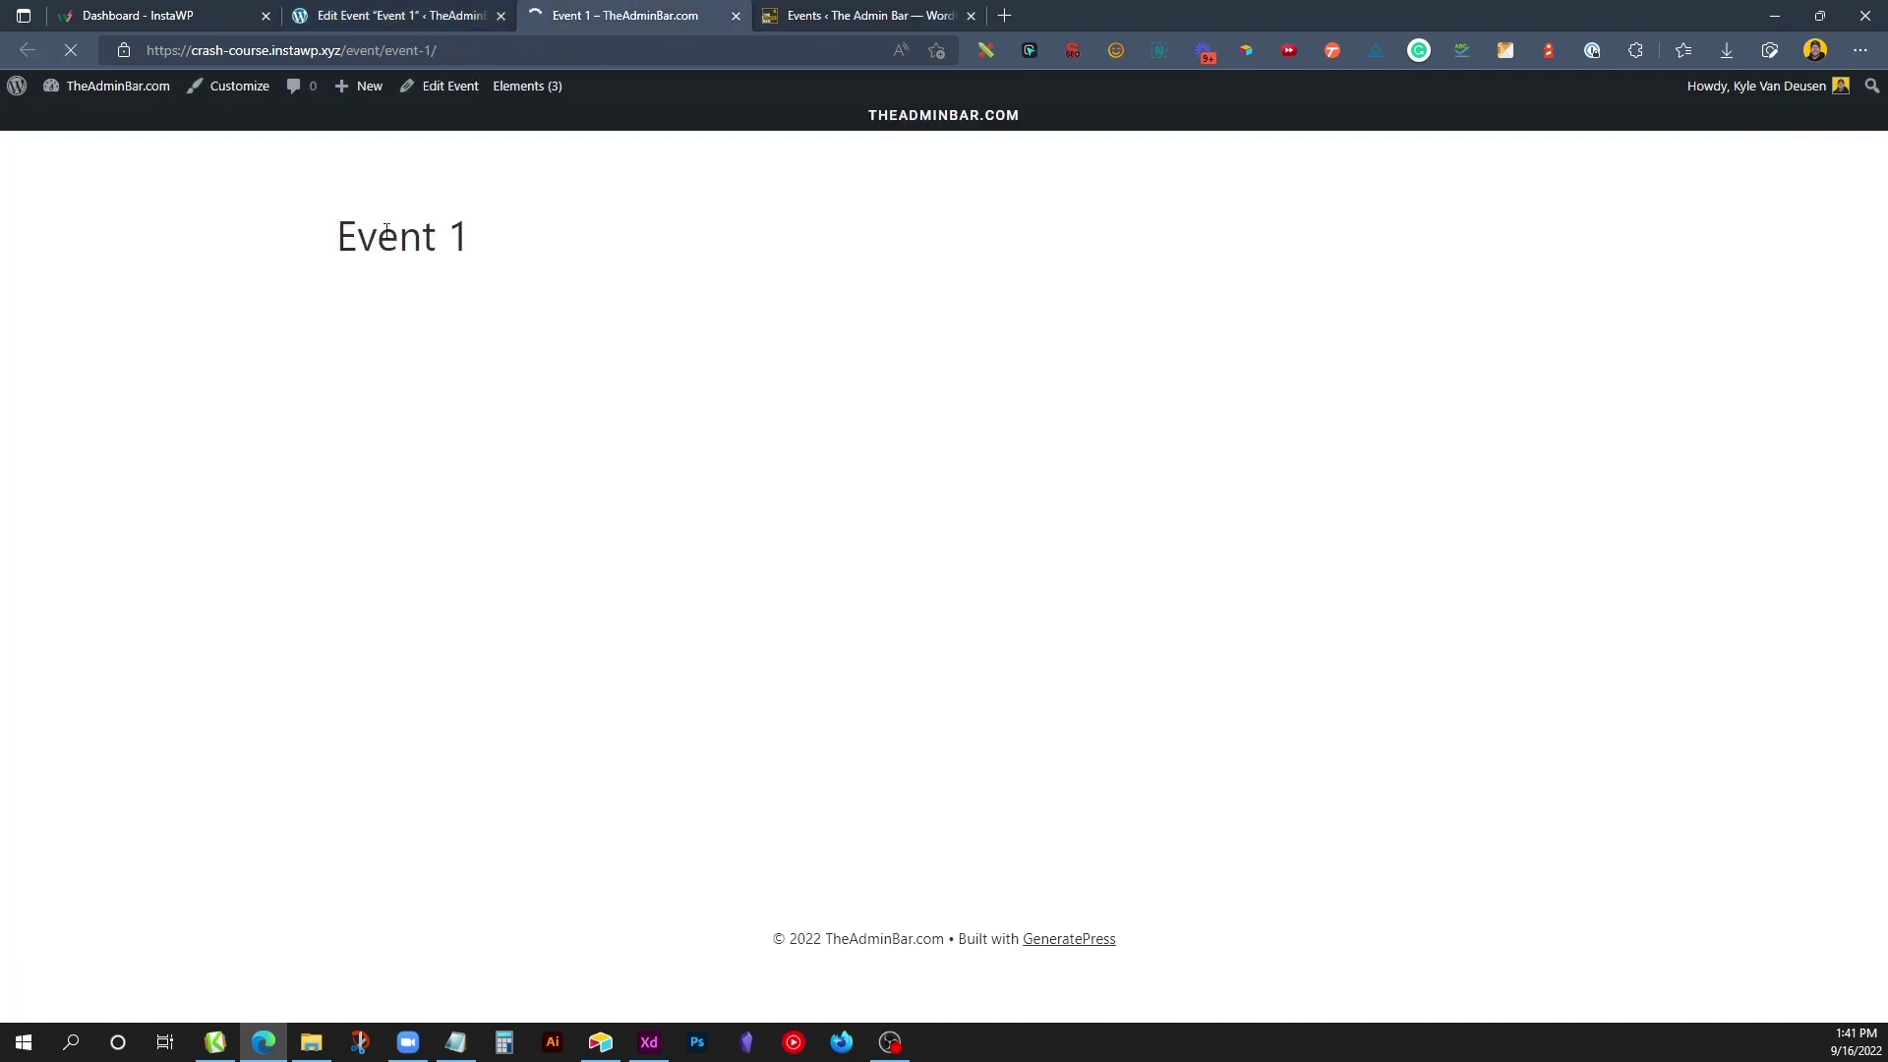
{"action": "left_click_drag", "start_coordinate": [387, 230], "coordinate": [488, 236]}
{"action": "left_click", "coordinate": [490, 236]}
Step: Create a new Block element from the site's Elements list and dismiss the block editor's welcome guide
{"action": "mouse_move", "coordinate": [552, 87]}
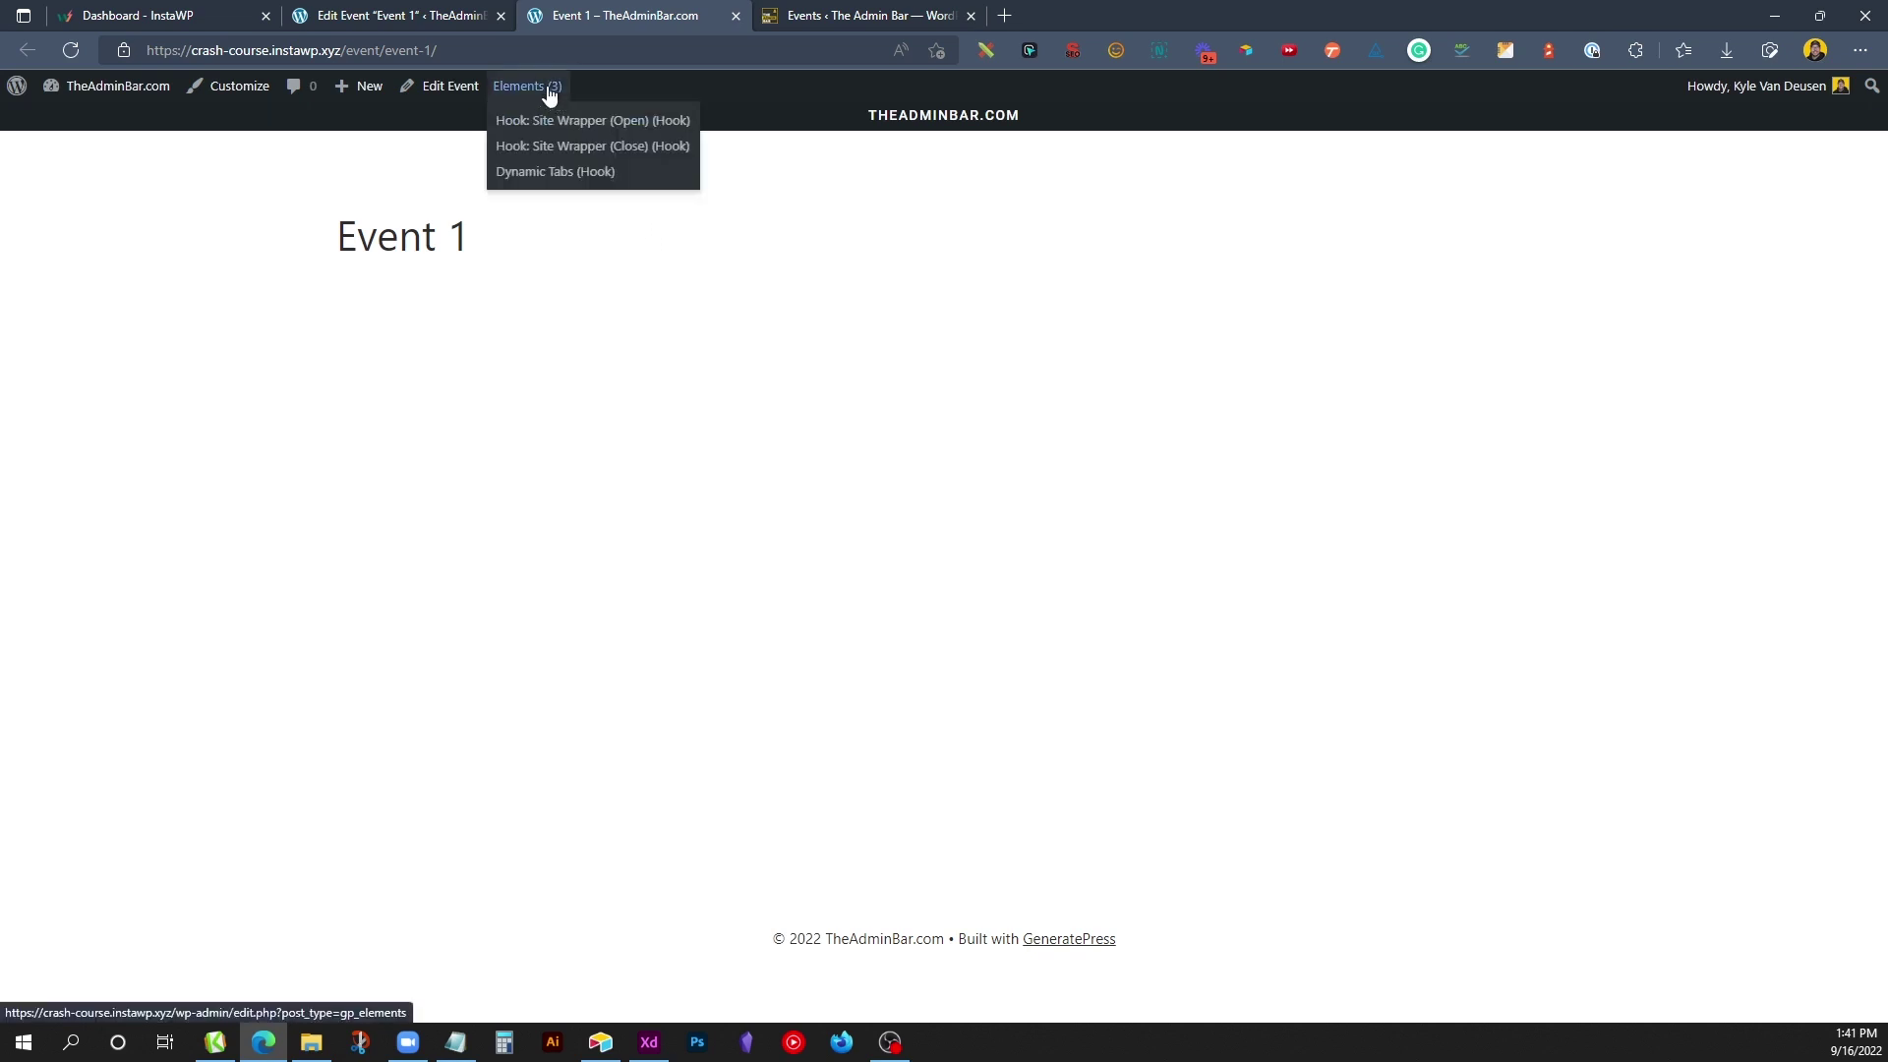
{"action": "left_click", "coordinate": [518, 87]}
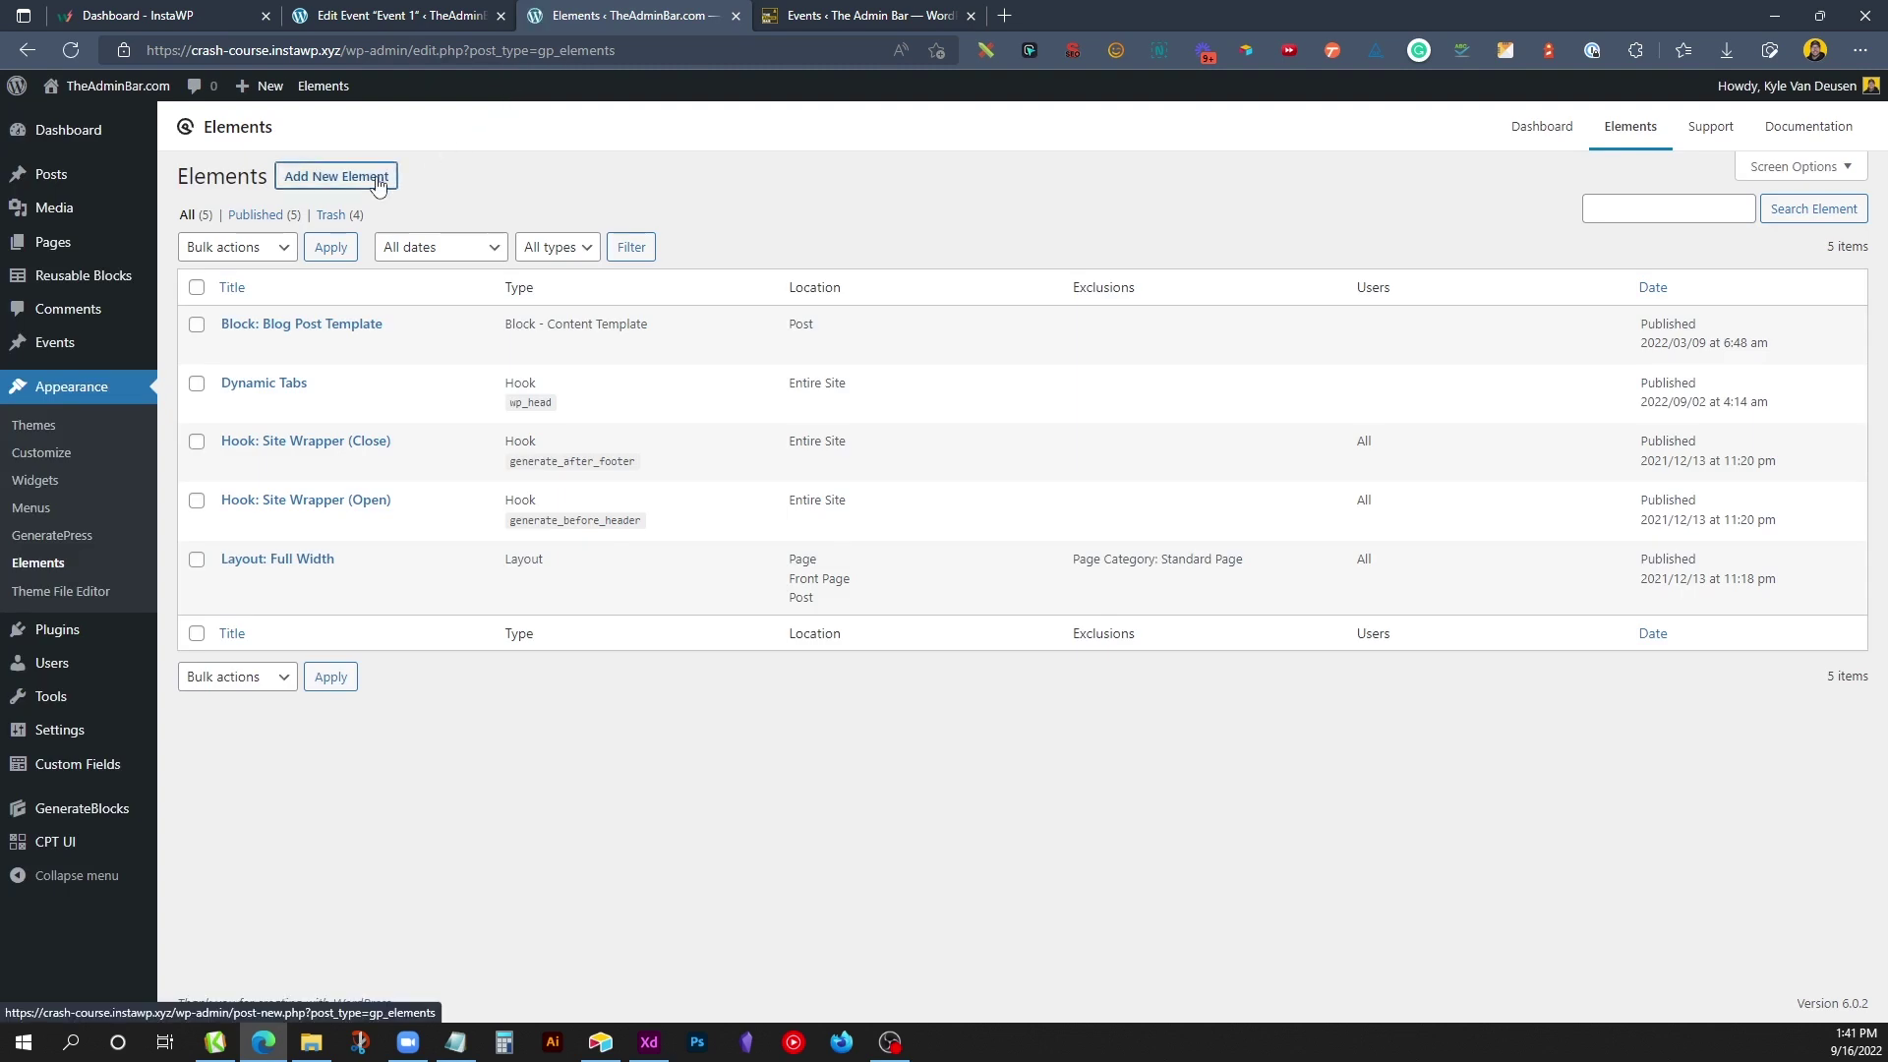
{"action": "left_click", "coordinate": [337, 176]}
{"action": "left_click", "coordinate": [837, 575]}
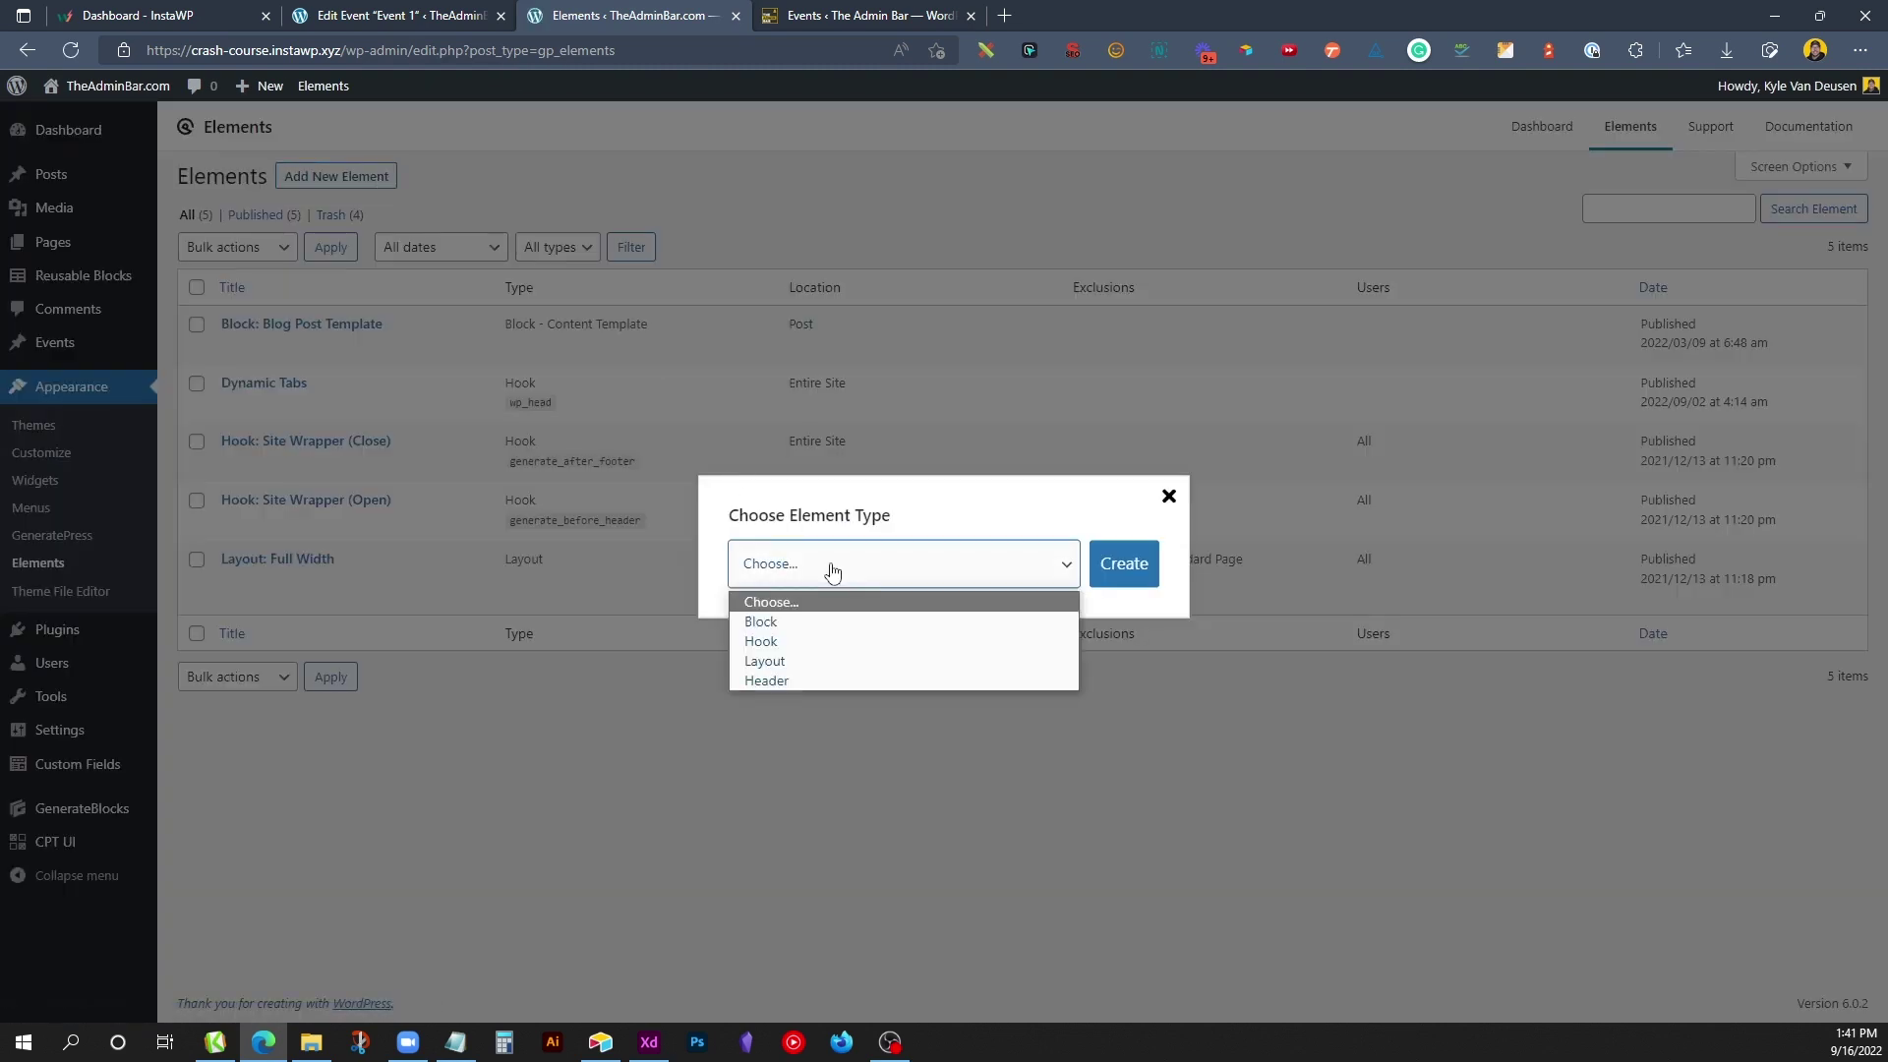
{"action": "left_click", "coordinate": [799, 621]}
{"action": "left_click", "coordinate": [1112, 576]}
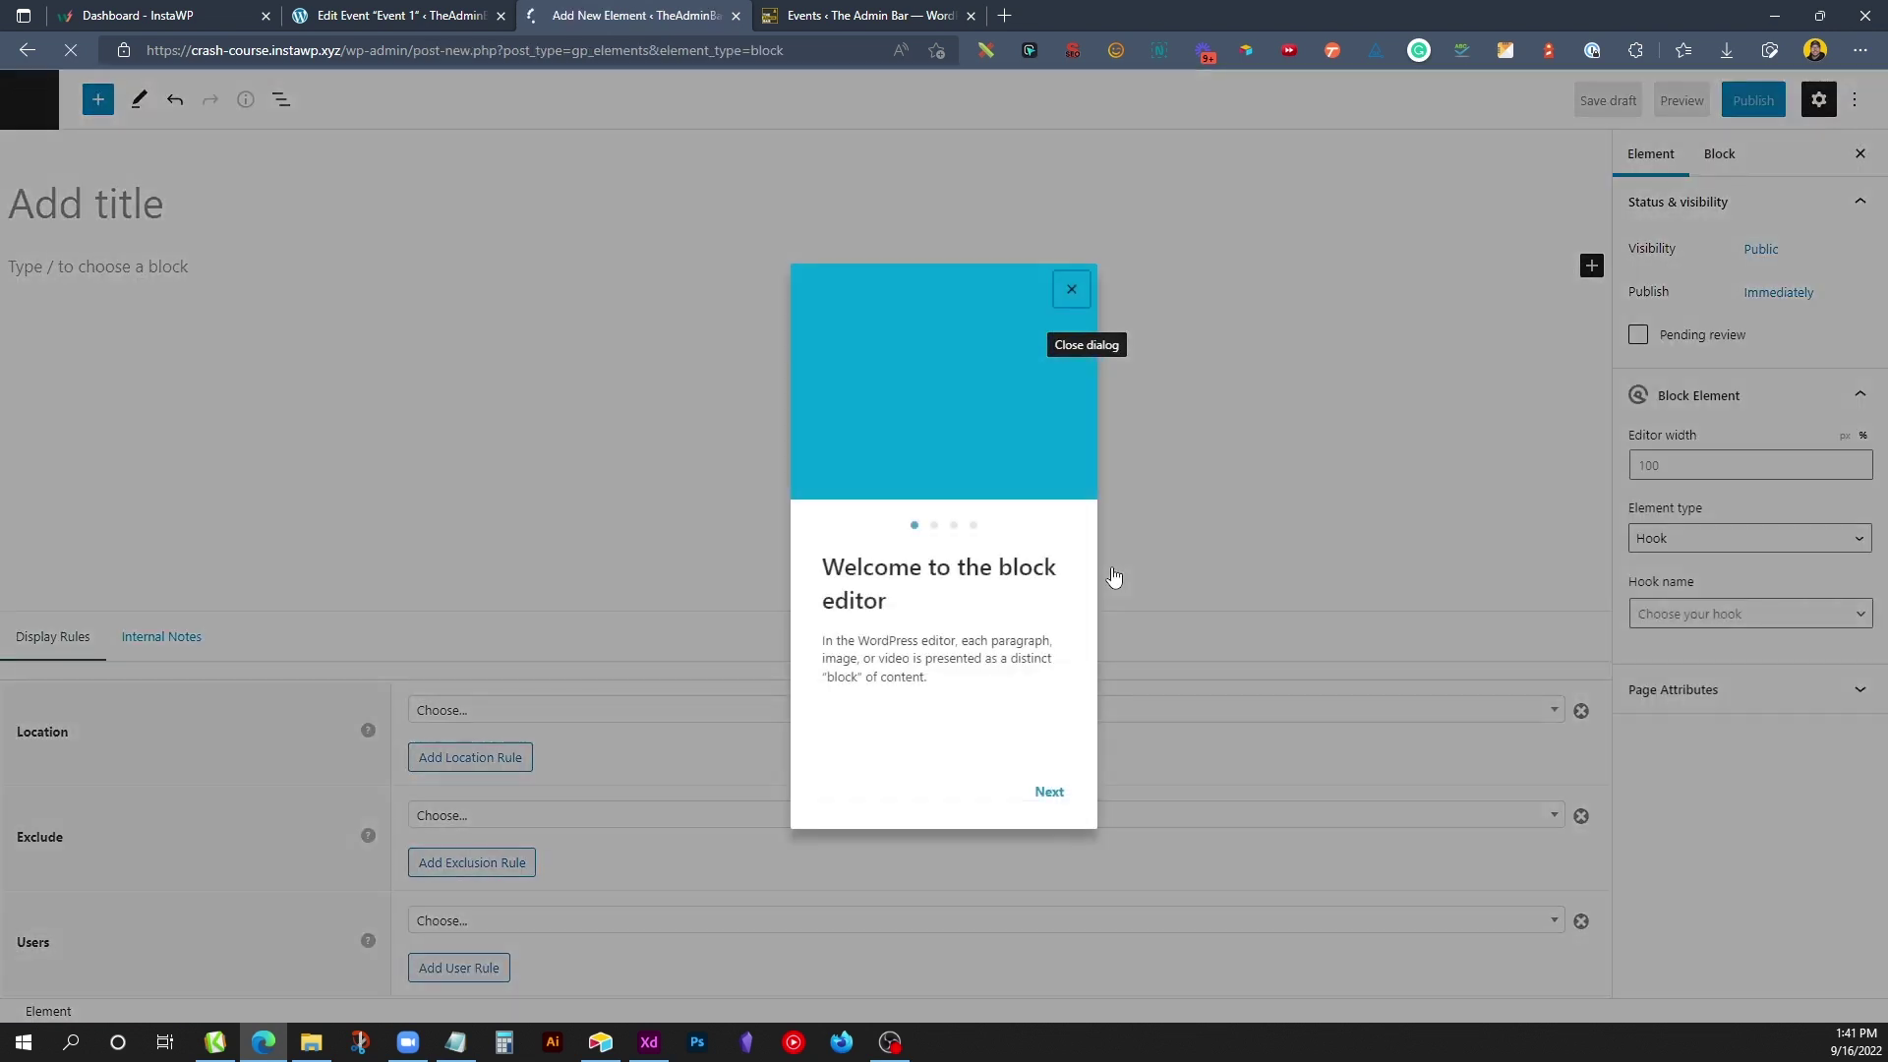
{"action": "left_click", "coordinate": [1077, 295]}
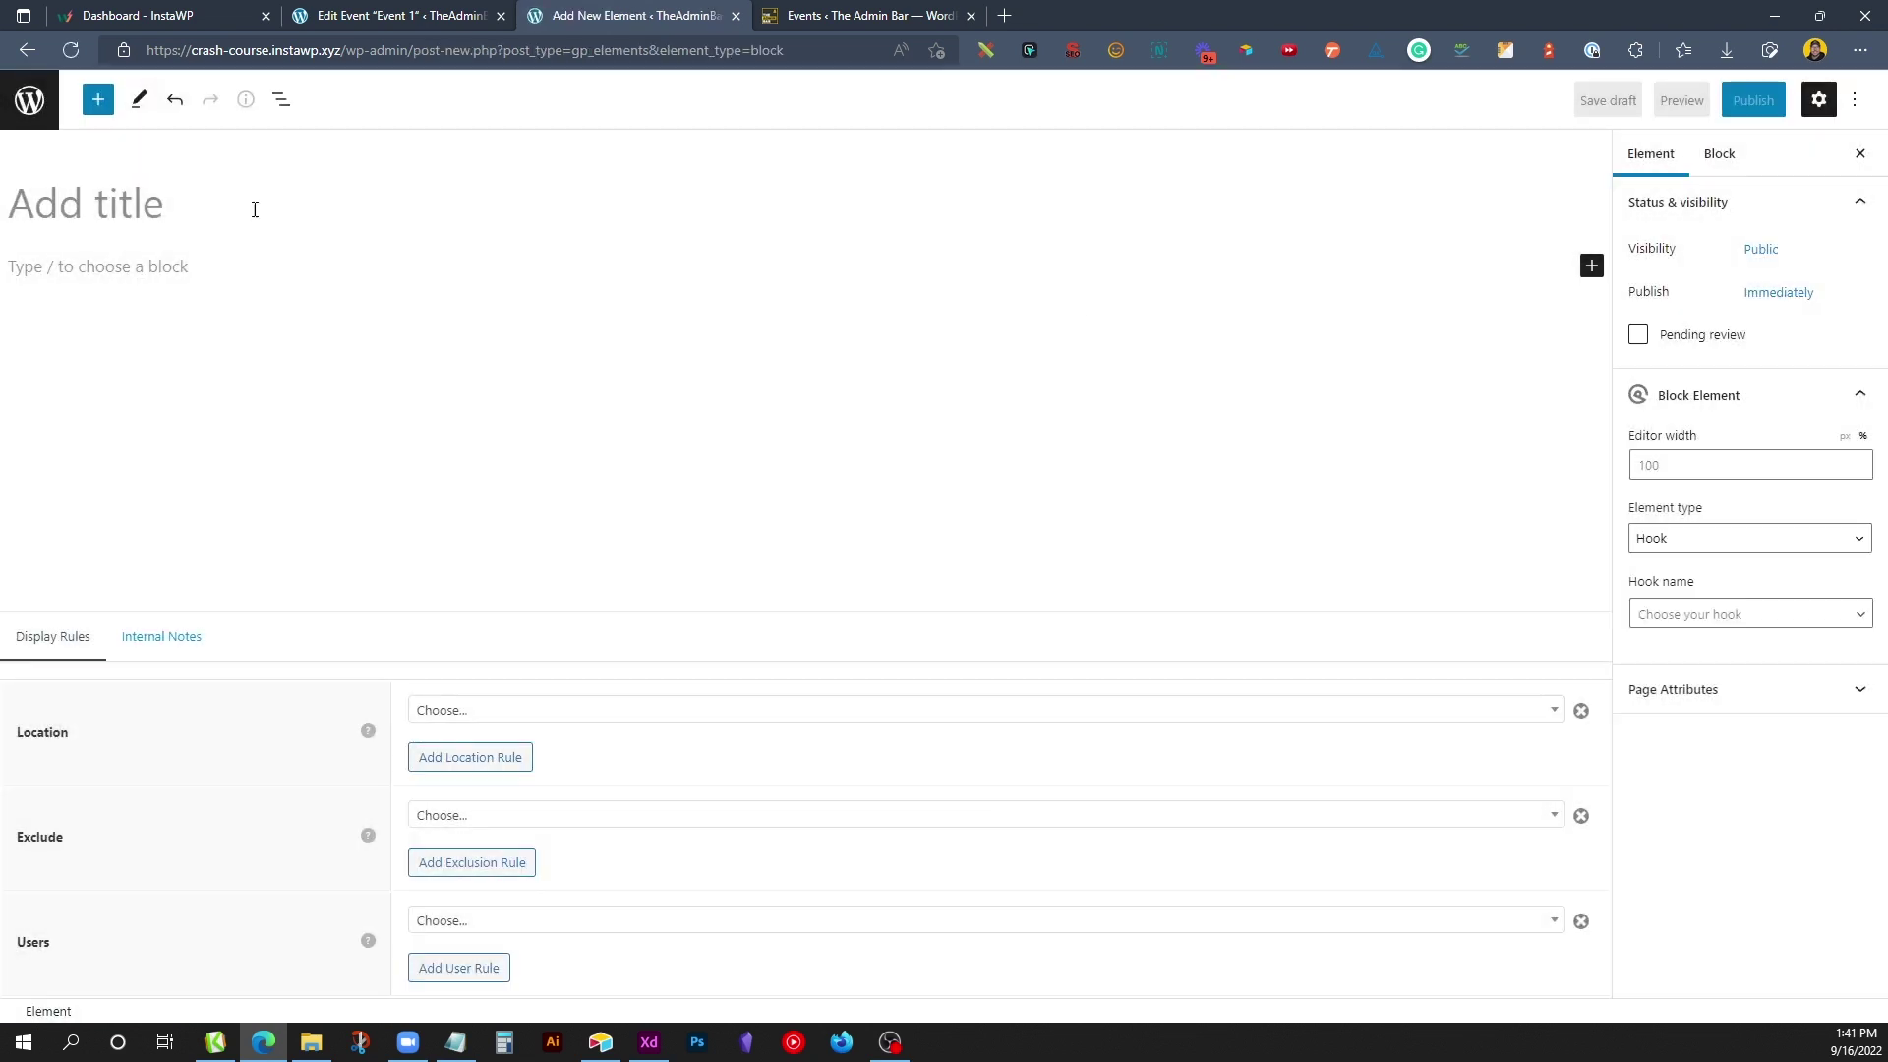
Step: Title the new element "Event Single Post Template"
{"action": "type", "text": "Sing"}
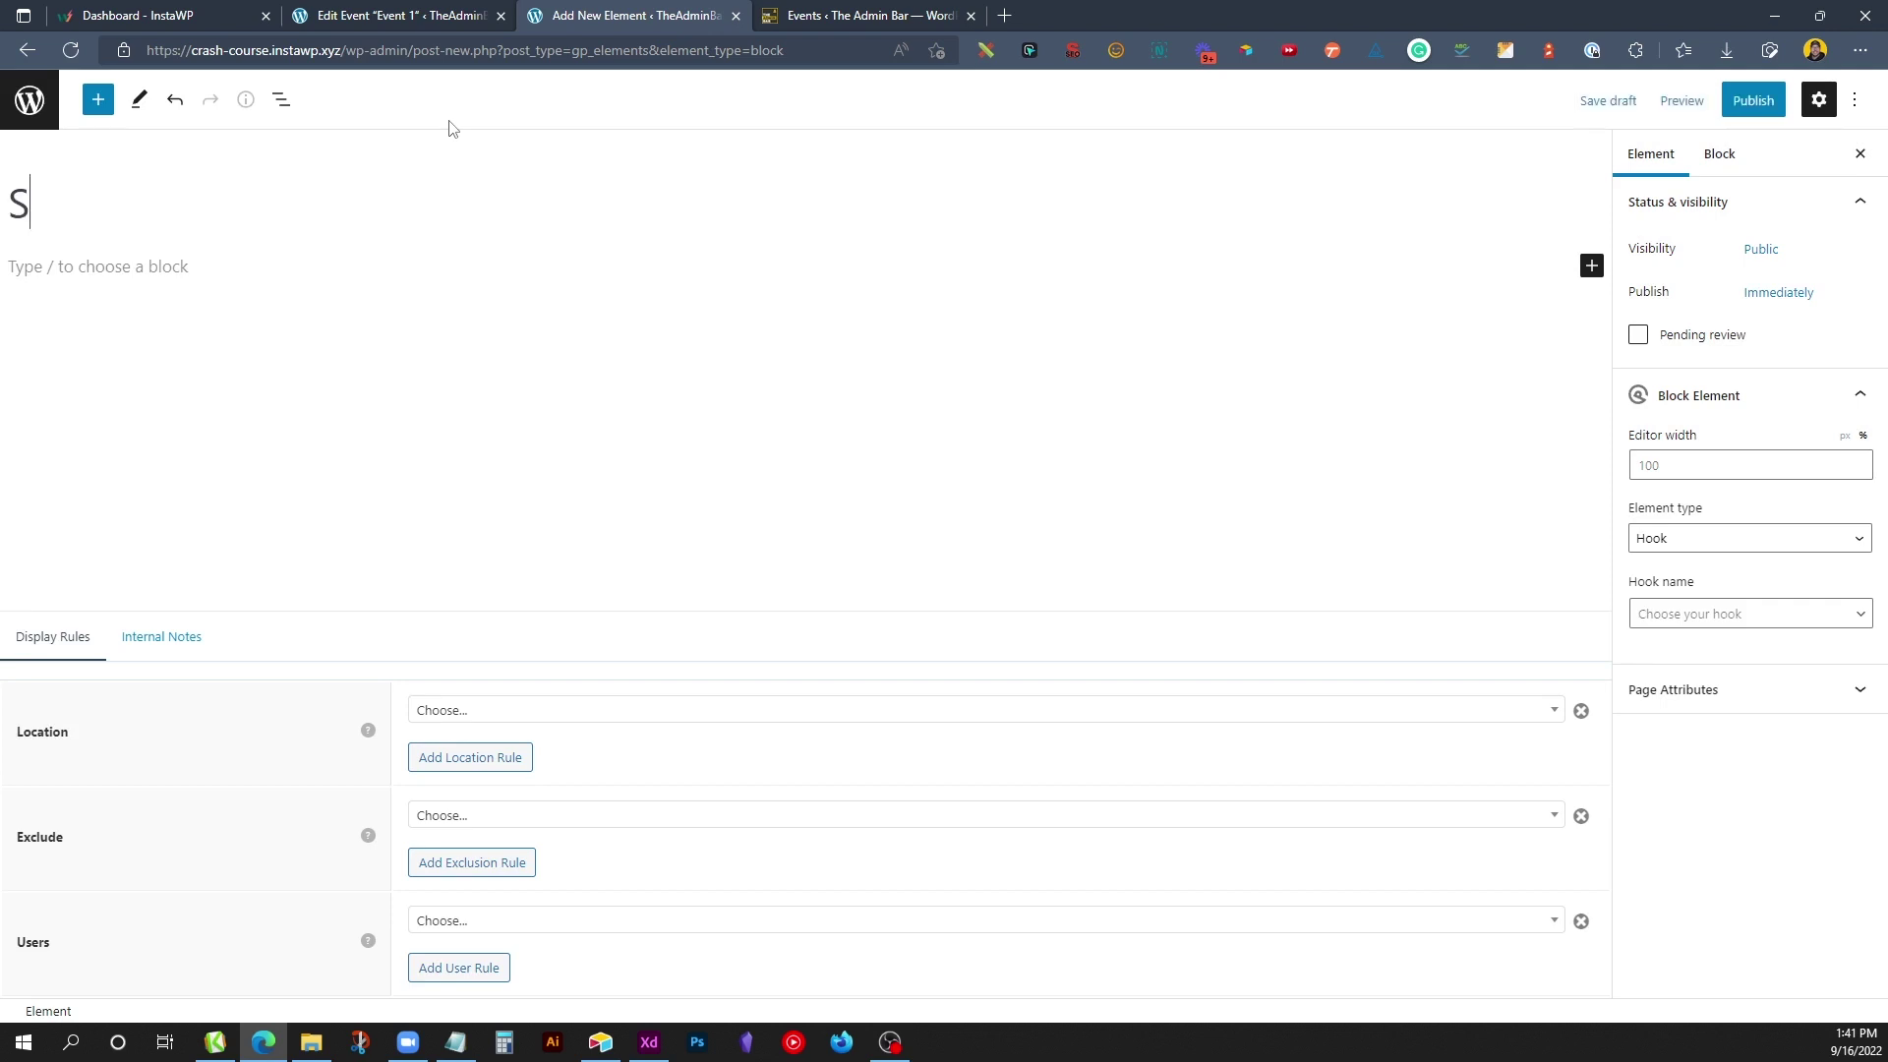
{"action": "key", "text": "BackSpace"}
{"action": "key", "text": "BackSpace"}
{"action": "key", "text": "BackSpace"}
{"action": "key", "text": "BackSpace"}
{"action": "type", "text": "Event Singel"}
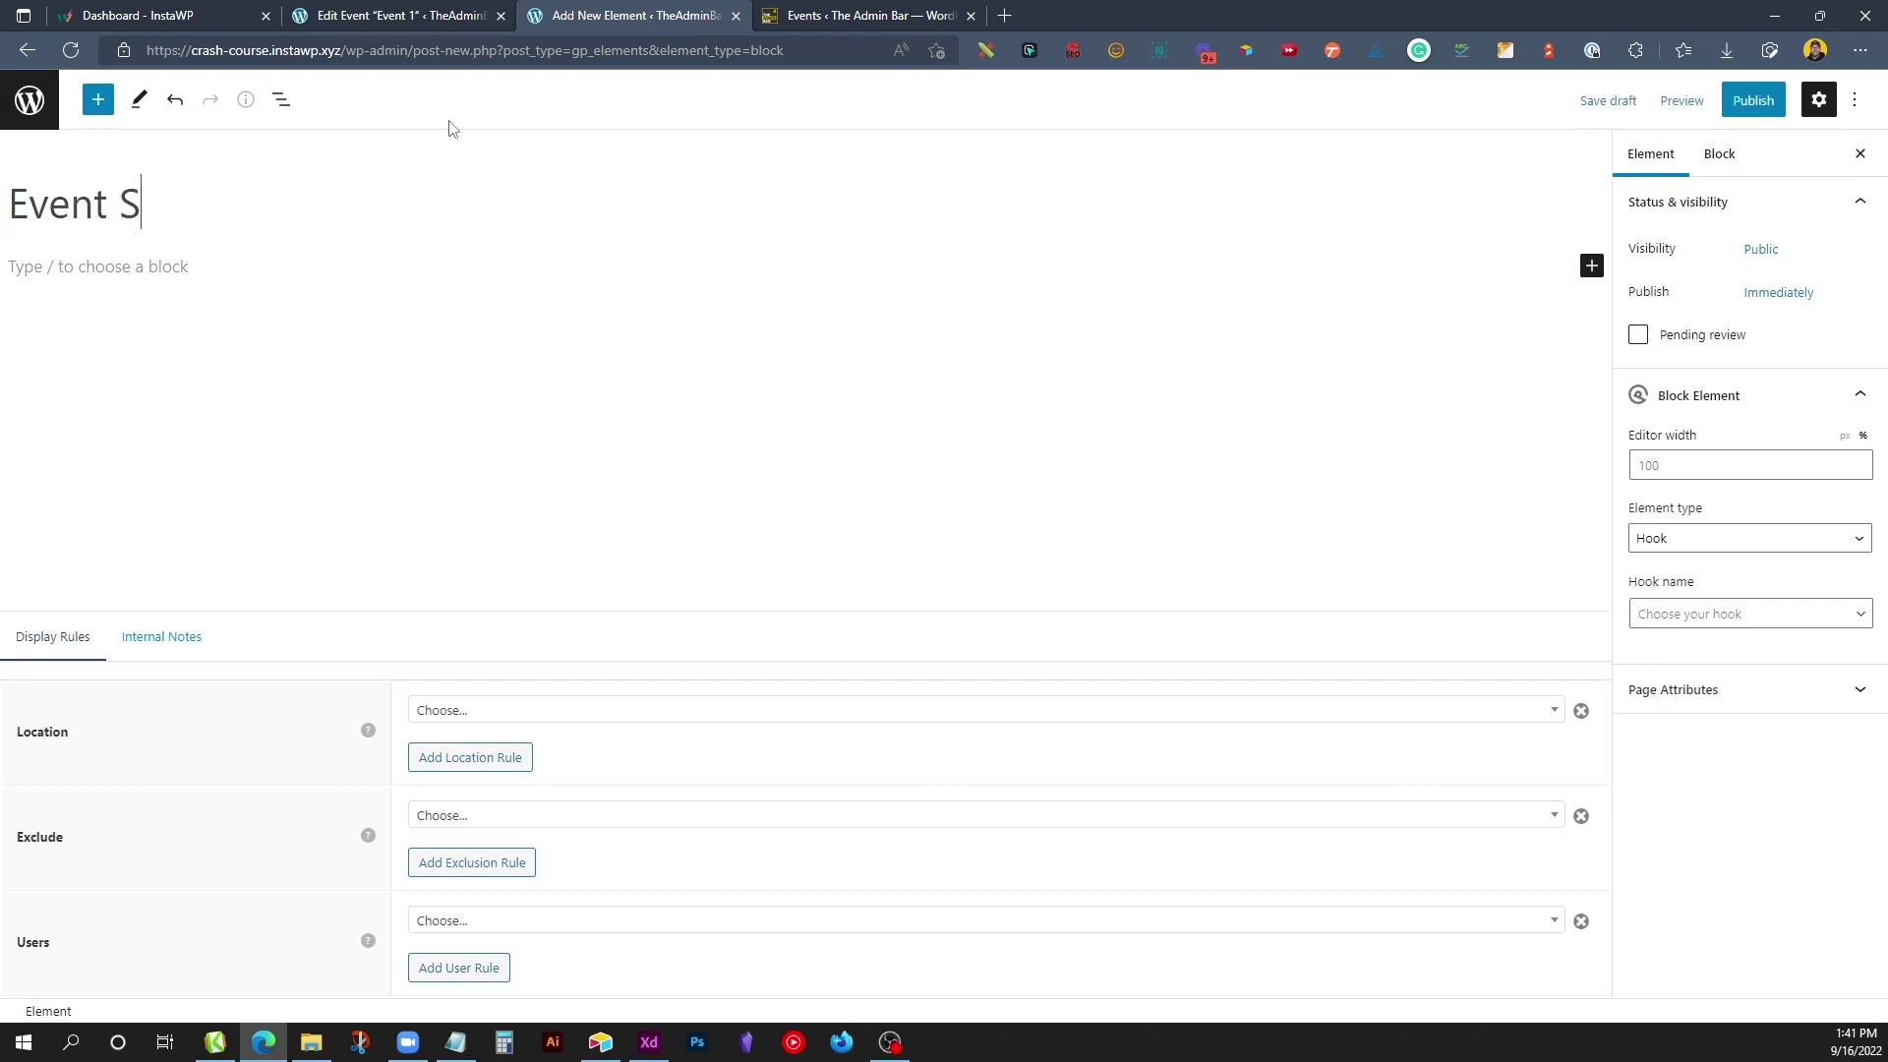
{"action": "key", "text": "BackSpace"}
{"action": "key", "text": "BackSpace"}
{"action": "type", "text": "le Post Template"}
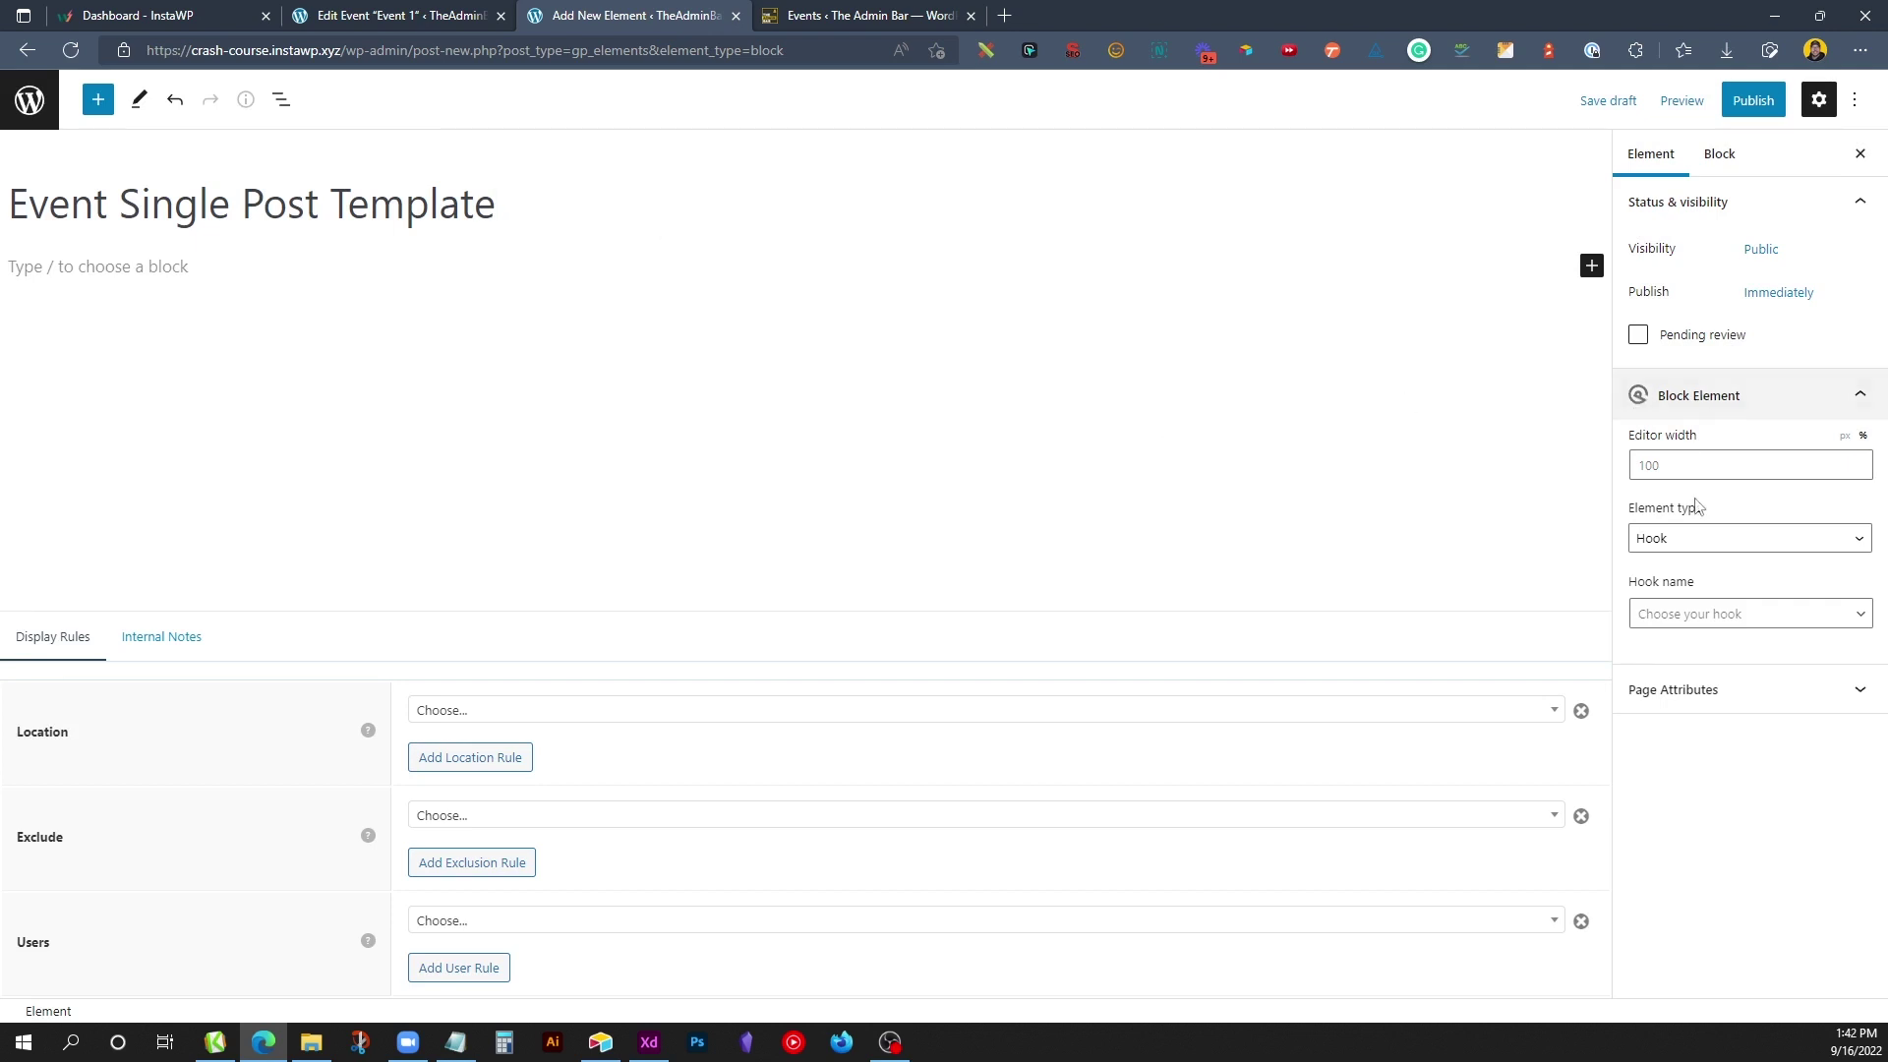
Step: Set the element type to Content Template and the editor width to 100%
{"action": "left_click", "coordinate": [1651, 547]}
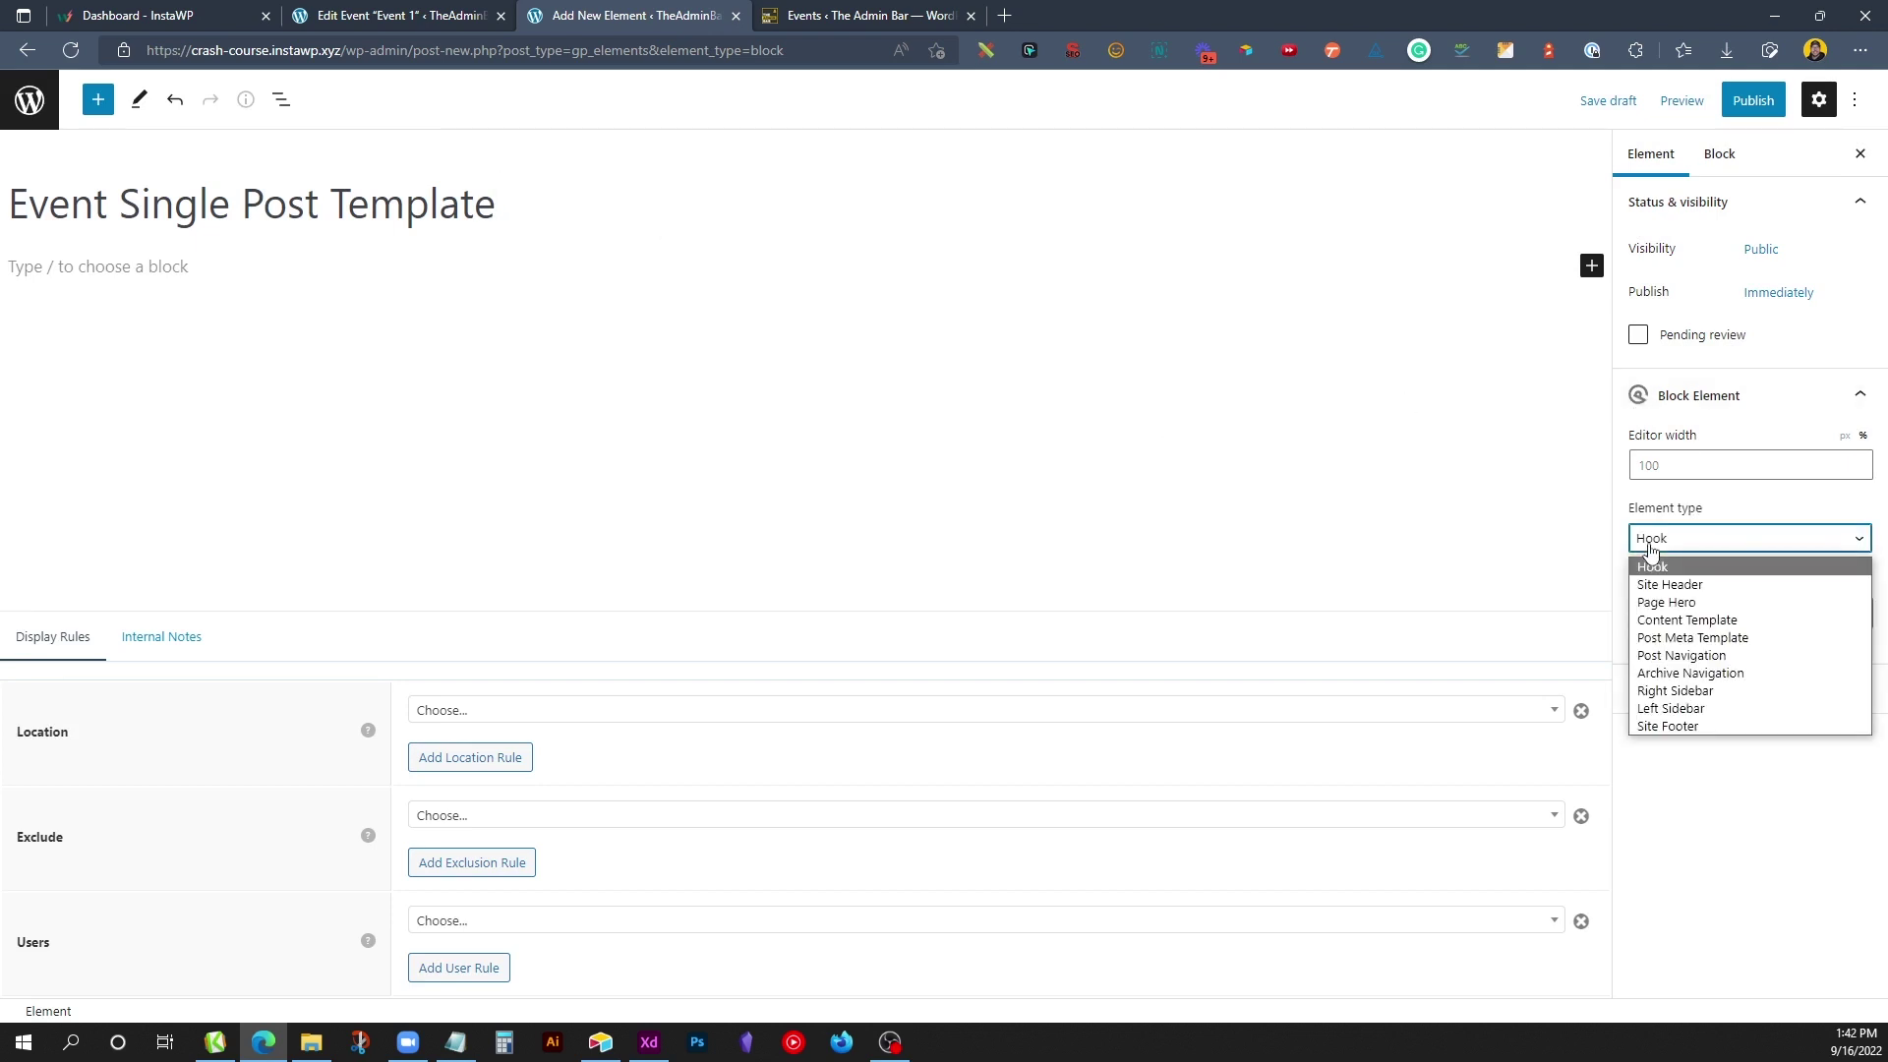
{"action": "left_click", "coordinate": [1688, 620]}
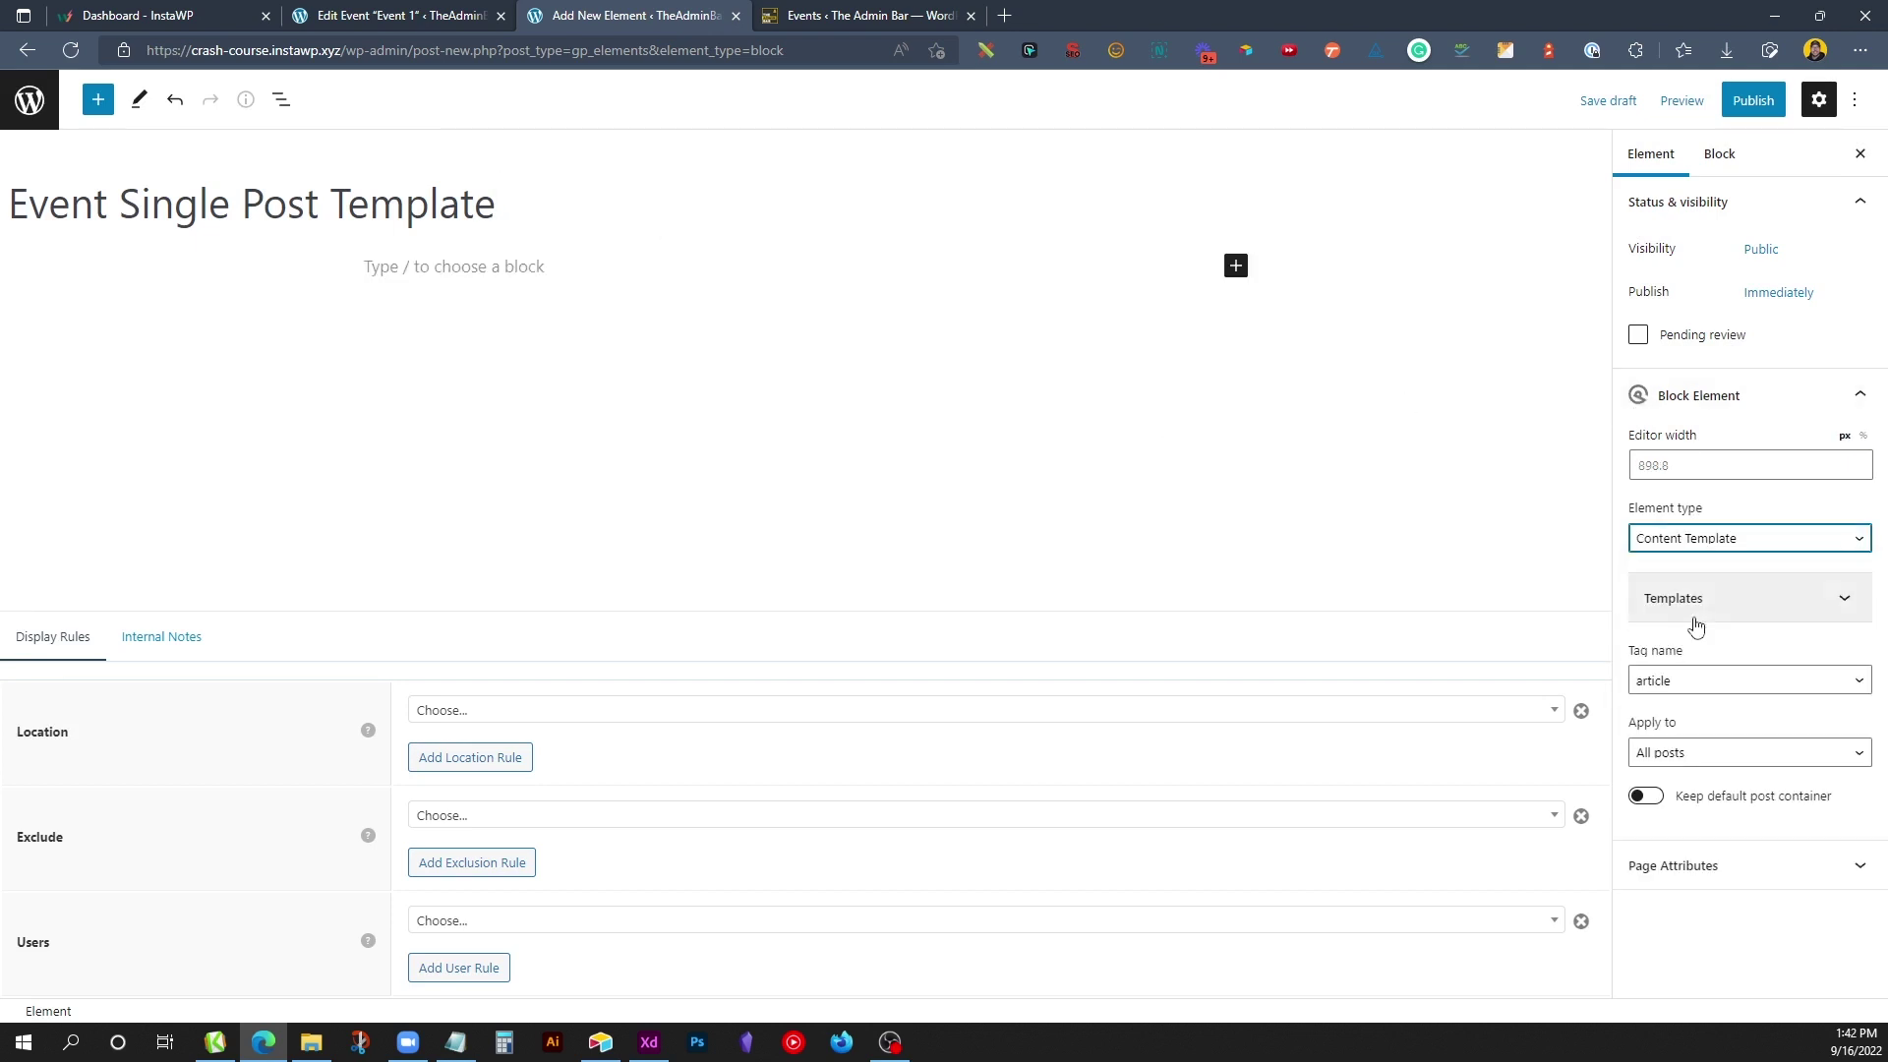
{"action": "left_click", "coordinate": [1864, 439]}
{"action": "left_click", "coordinate": [1796, 464]}
{"action": "type", "text": "1"}
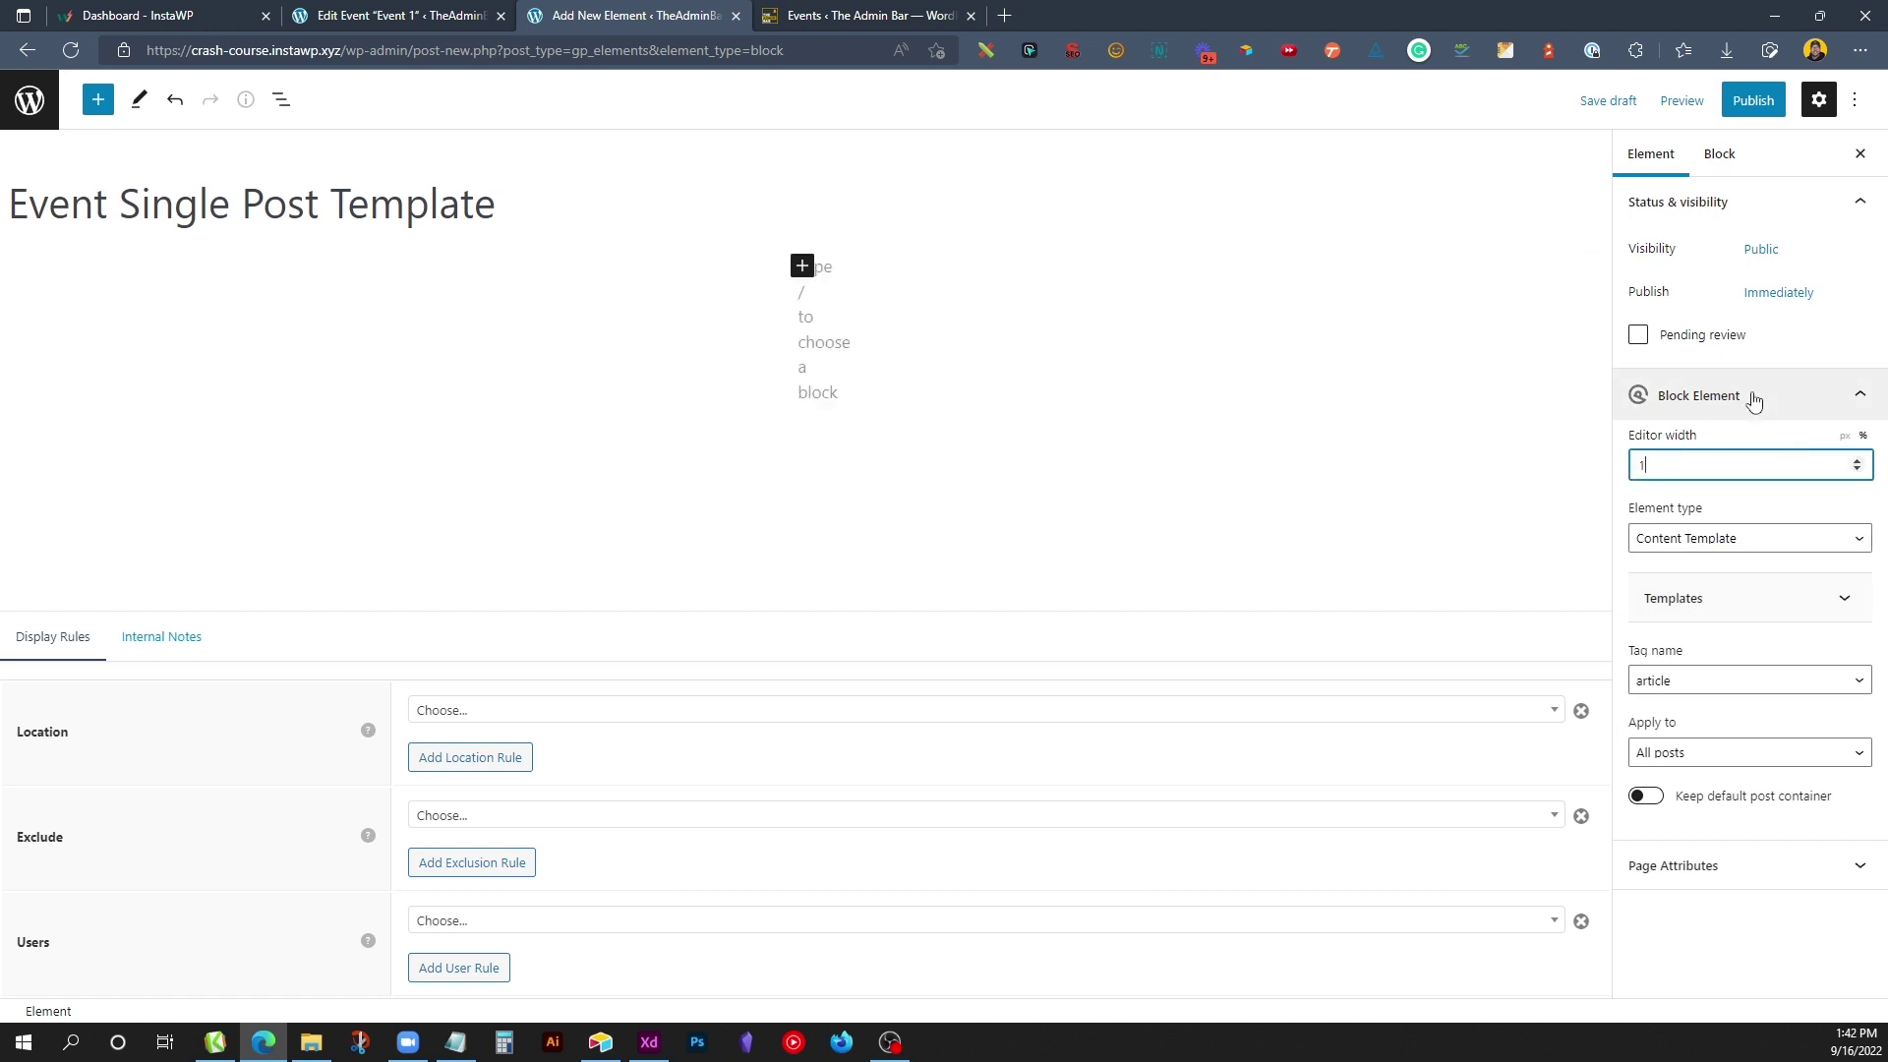
{"action": "type", "text": "00"}
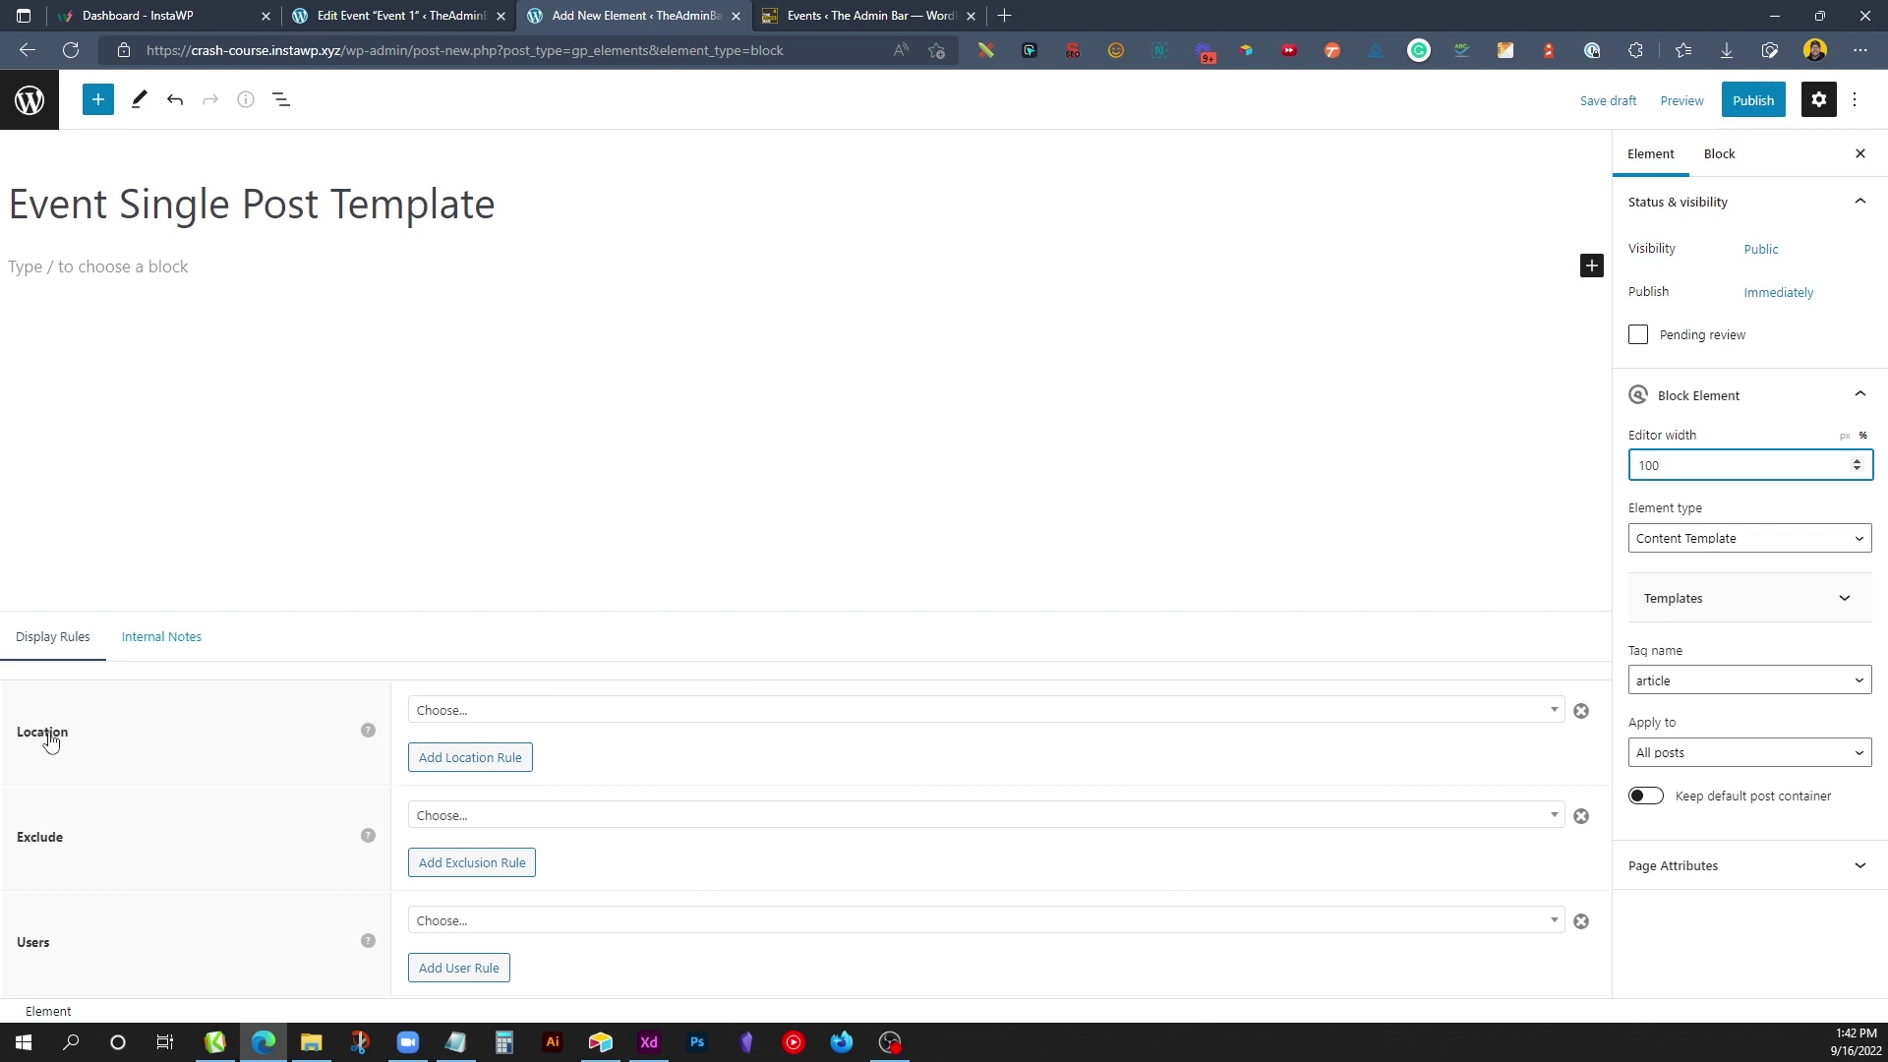
Step: Set the template's location display rule to Event with All Events
{"action": "left_click", "coordinate": [464, 713]}
{"action": "scroll", "coordinate": [518, 856], "scroll_direction": "down", "scroll_amount": 5}
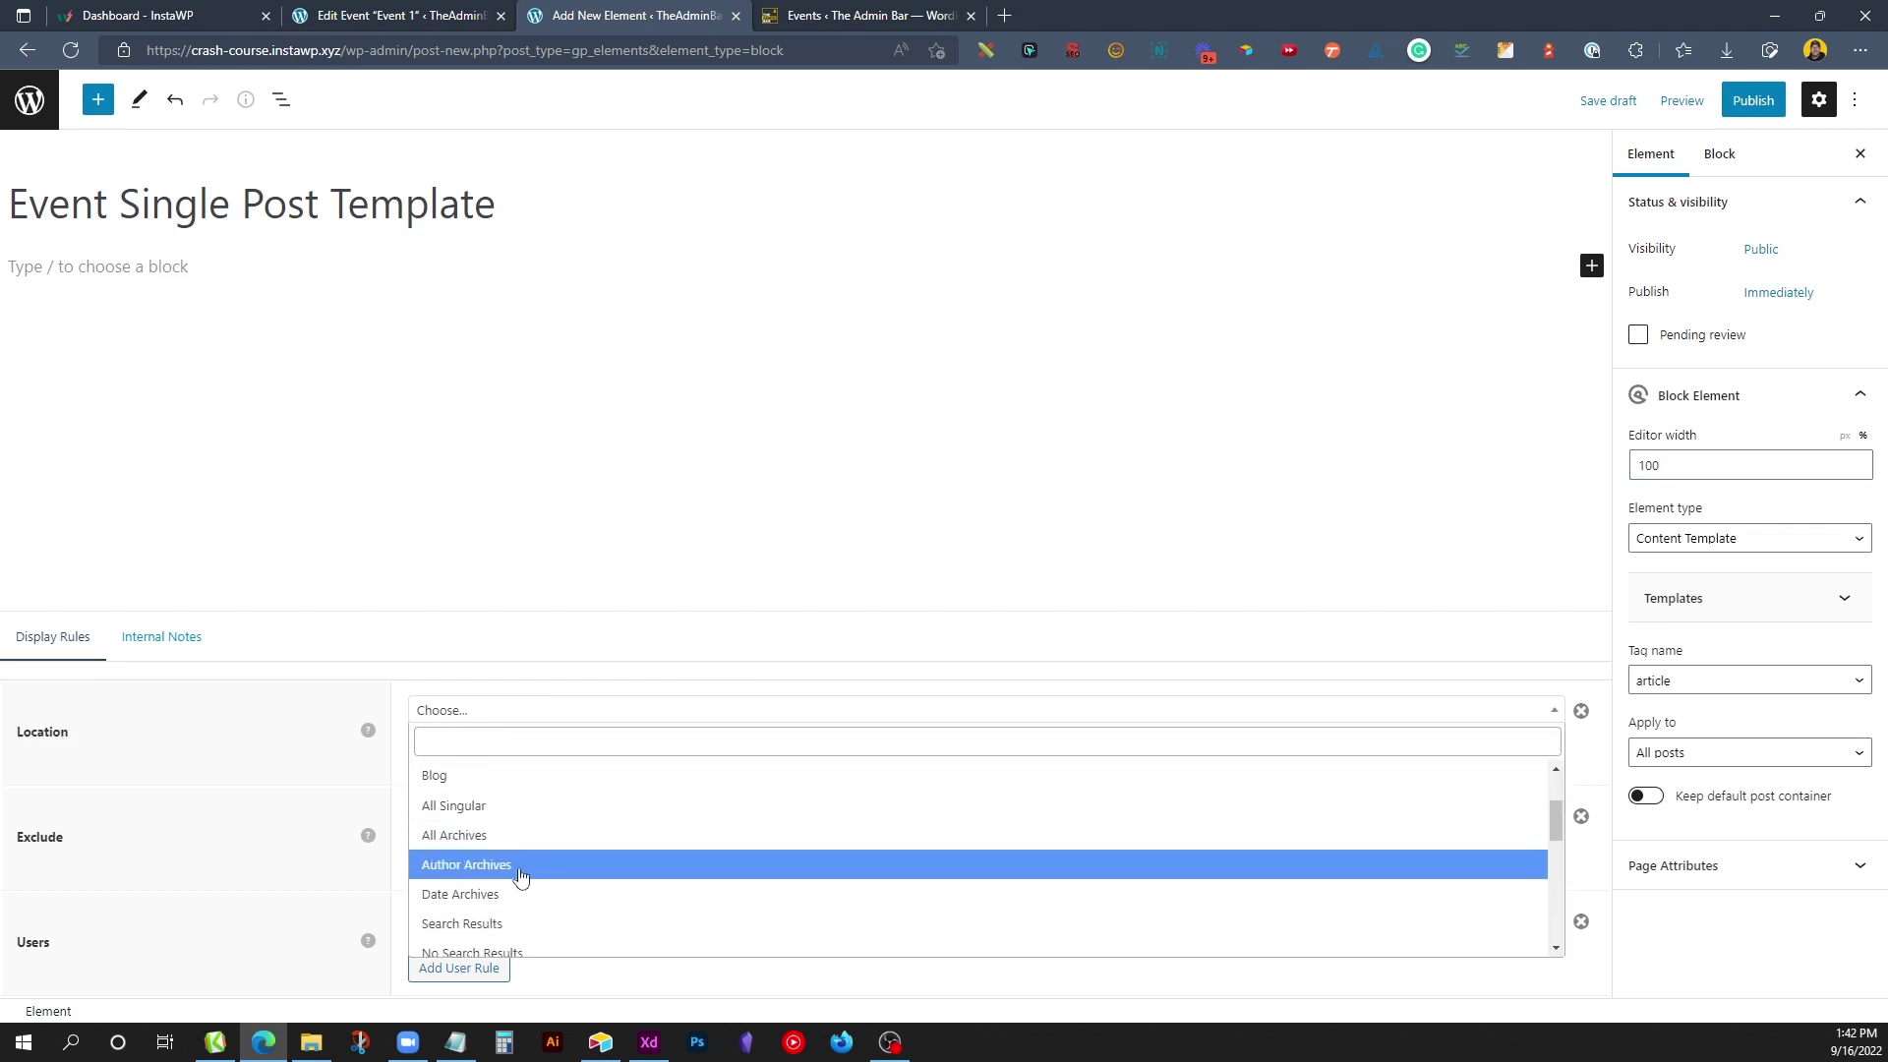
{"action": "scroll", "coordinate": [518, 880], "scroll_direction": "down", "scroll_amount": 3}
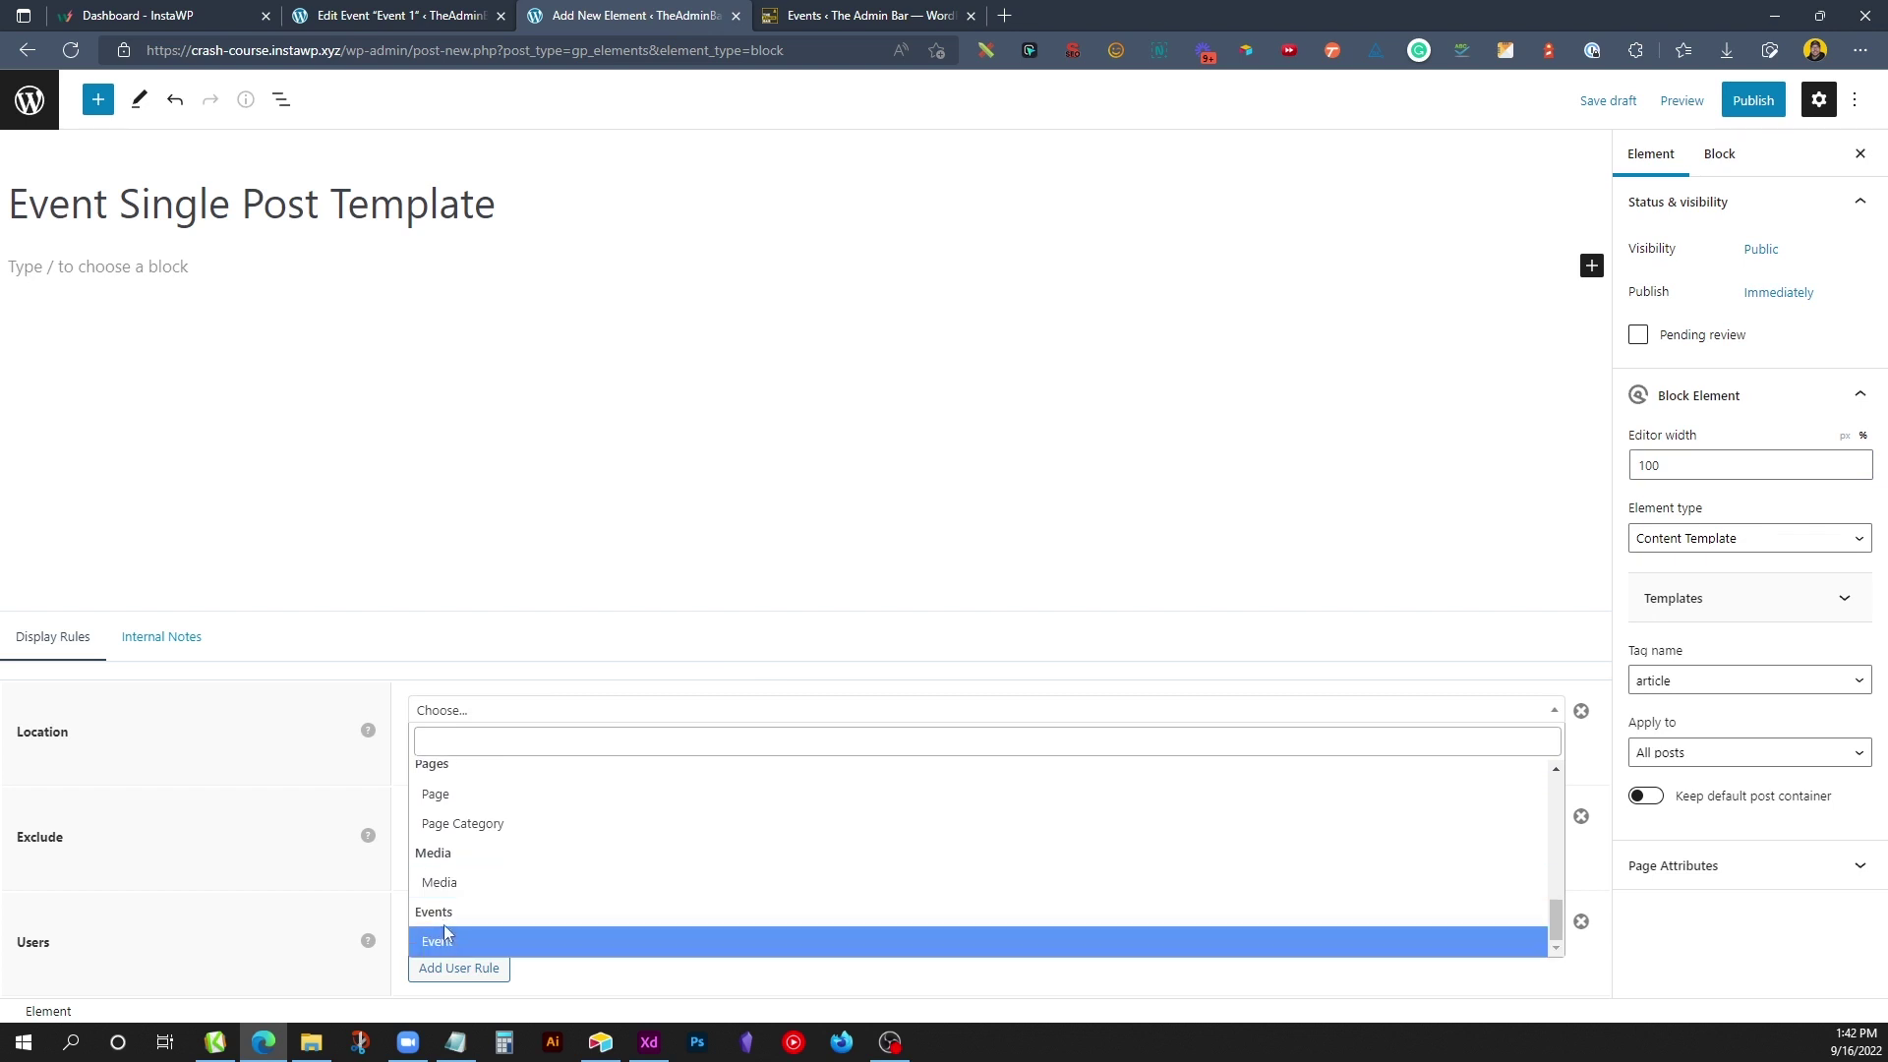
{"action": "left_click", "coordinate": [469, 942]}
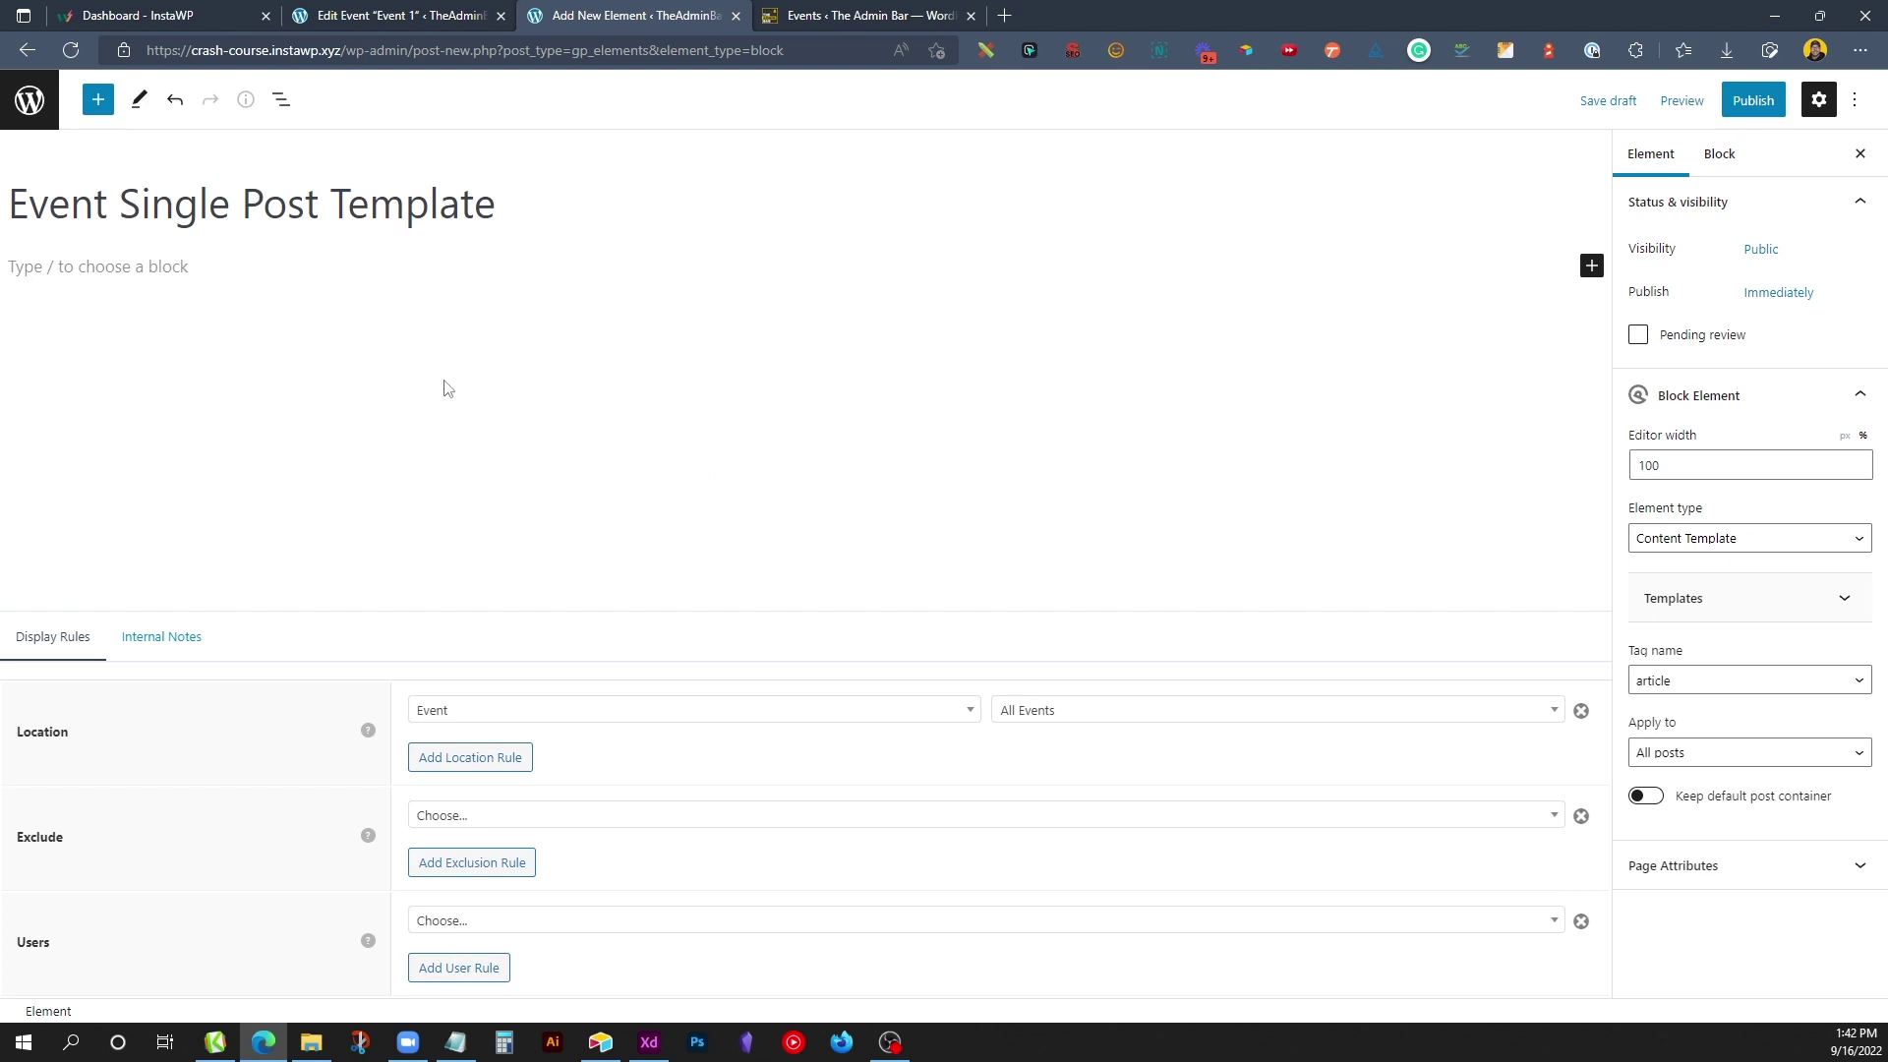
Step: Add a Container block to the template and apply the "default" global style to it
{"action": "left_click", "coordinate": [283, 267]}
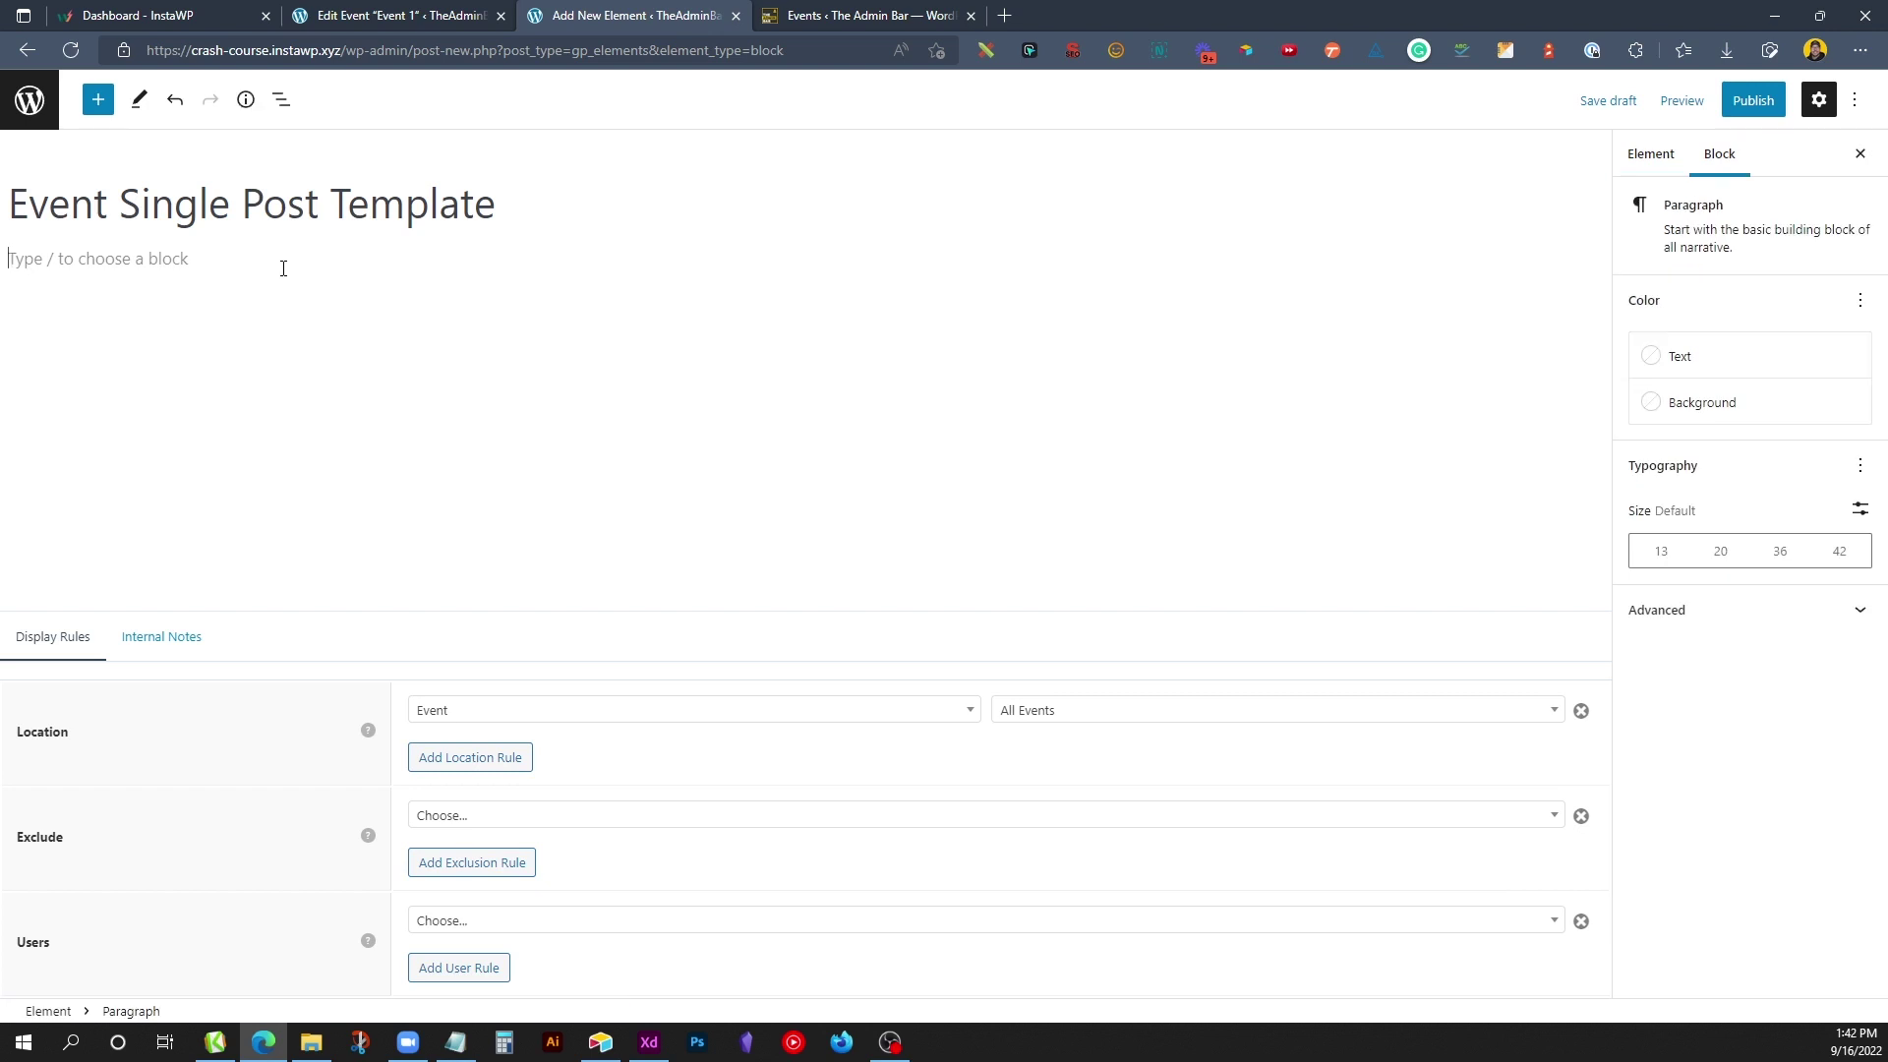
{"action": "type", "text": "/con"}
{"action": "left_click", "coordinate": [181, 334]}
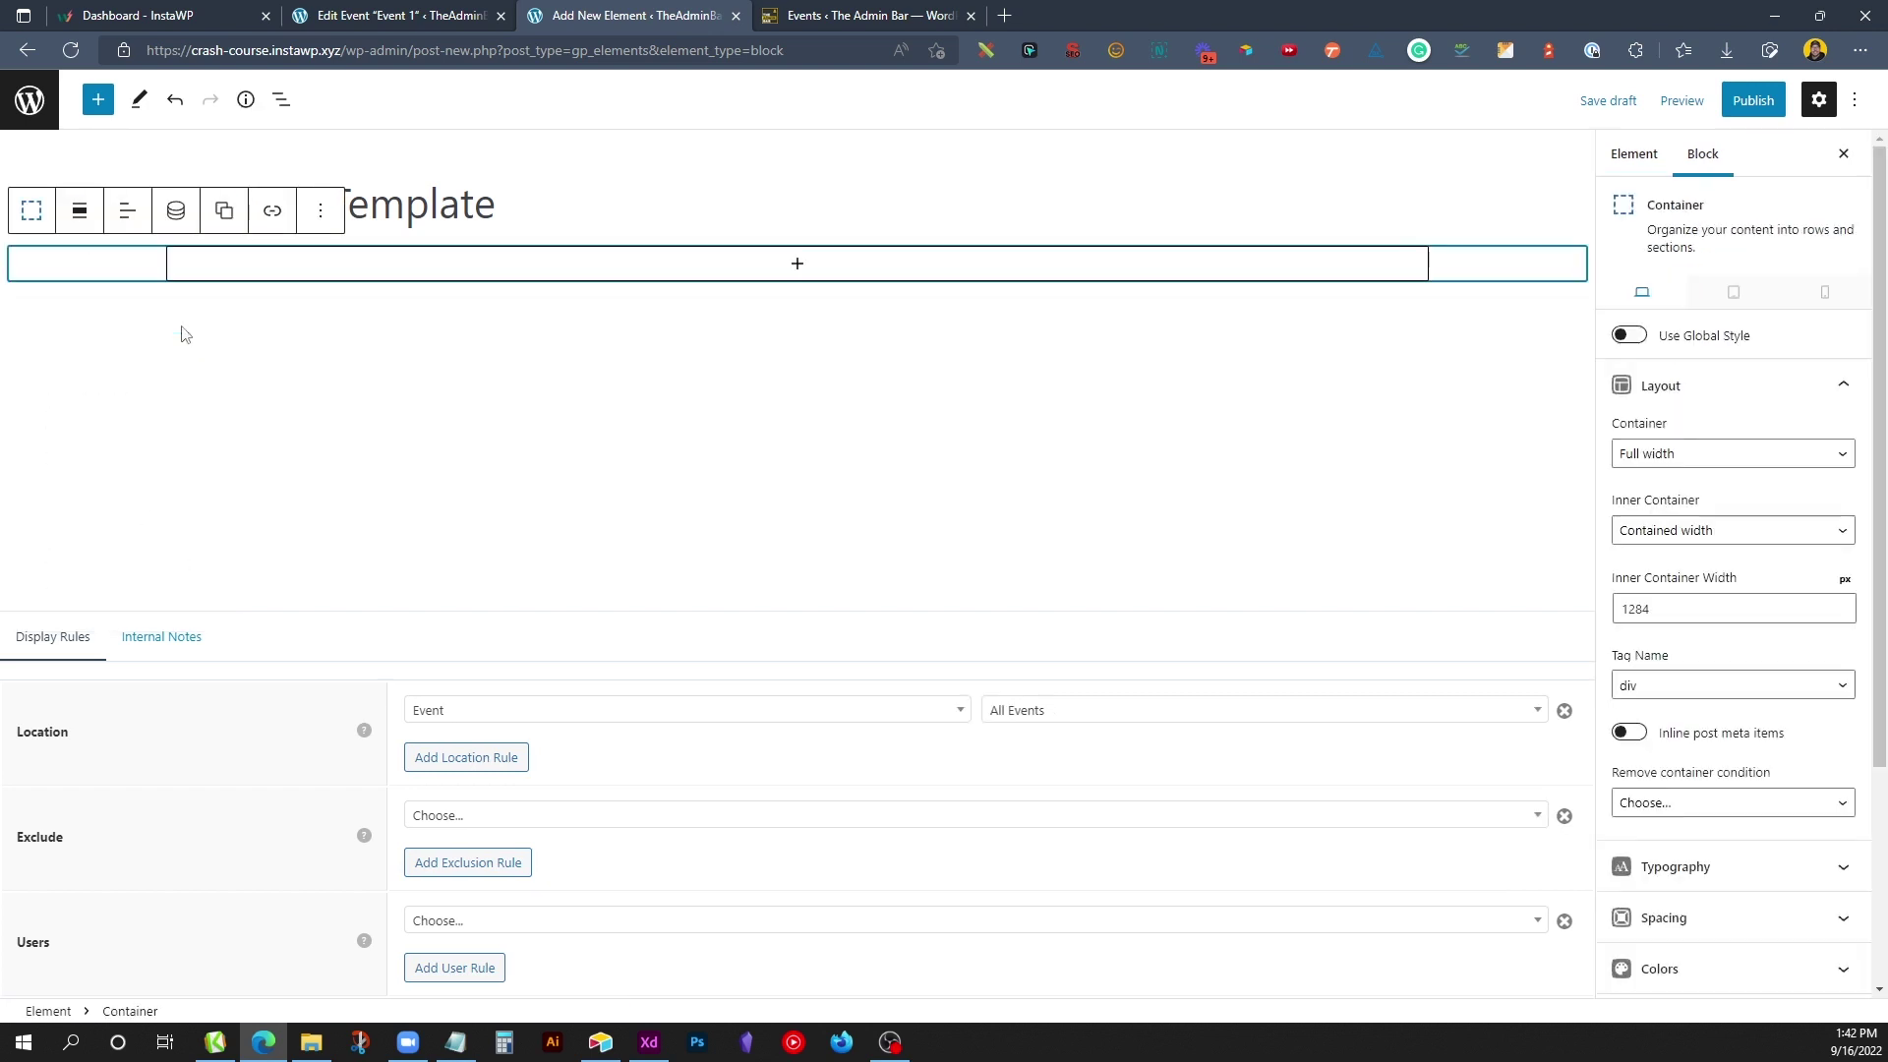
{"action": "left_click", "coordinate": [1633, 337]}
{"action": "left_click", "coordinate": [1672, 379]}
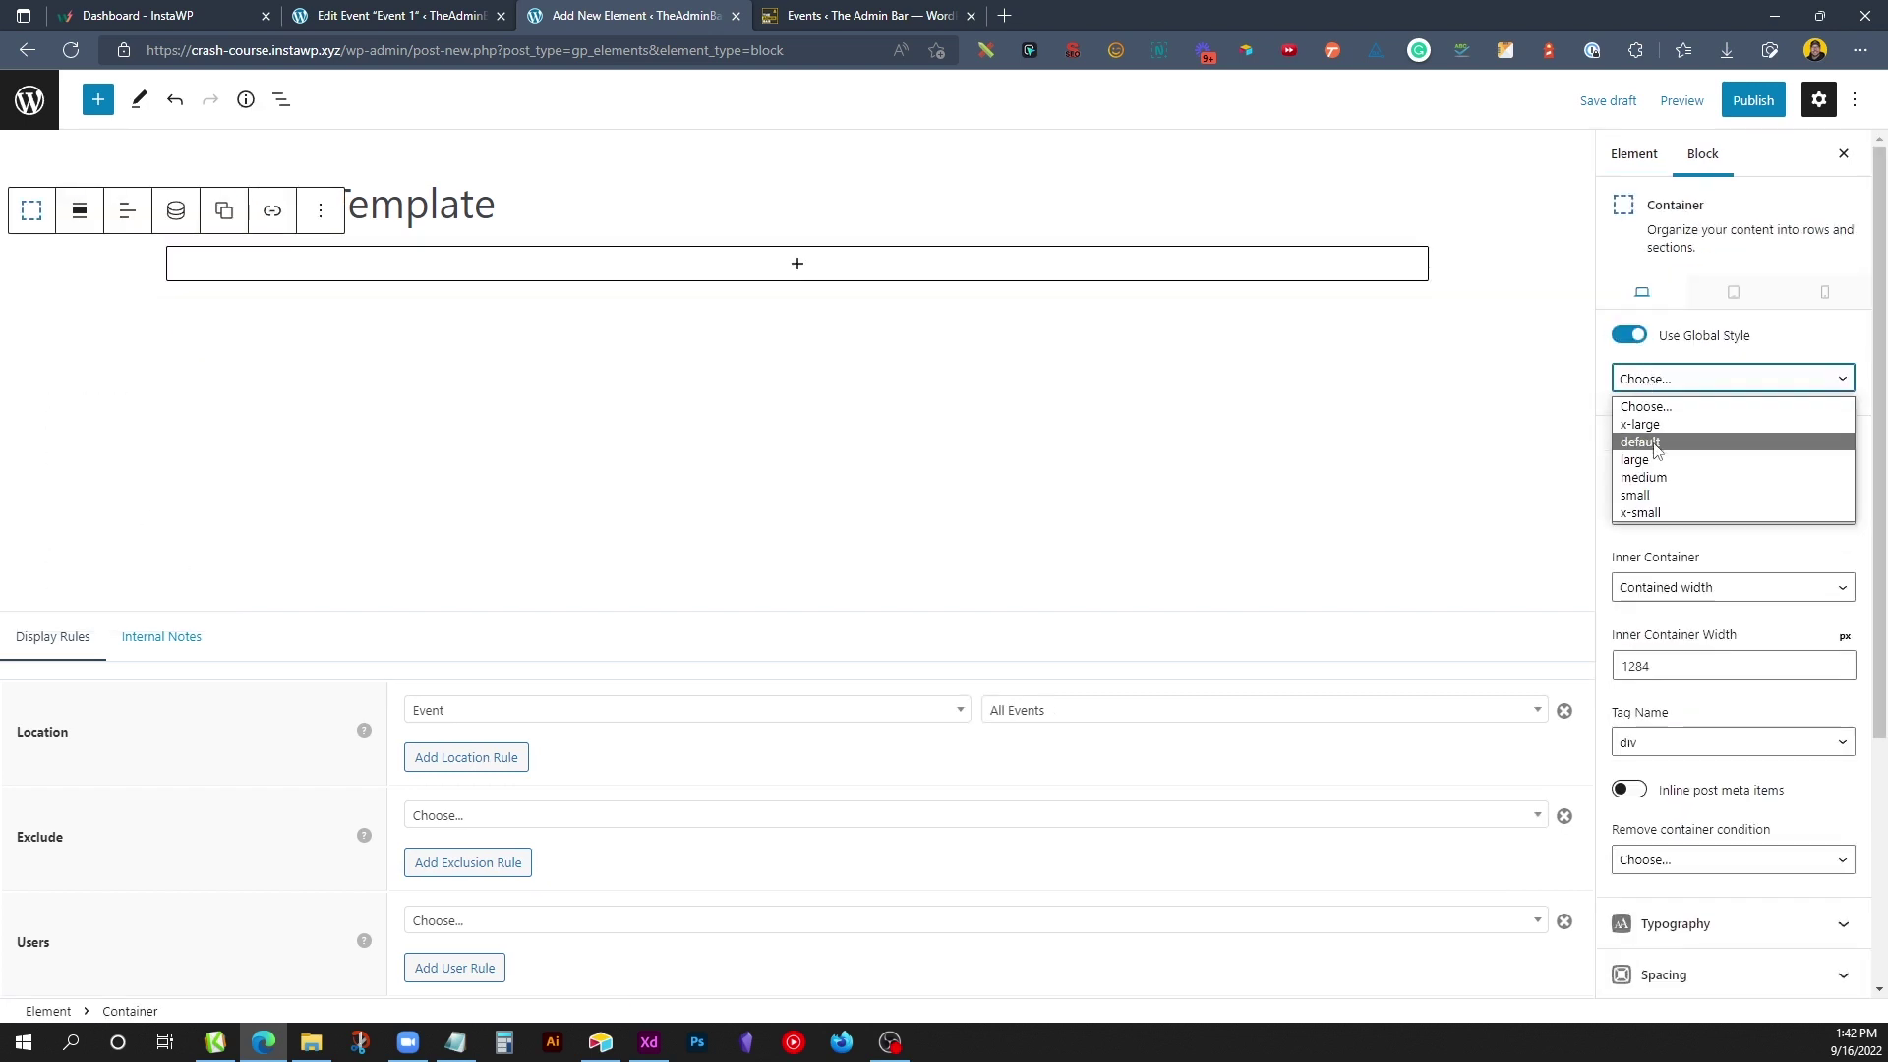
{"action": "left_click", "coordinate": [1656, 444]}
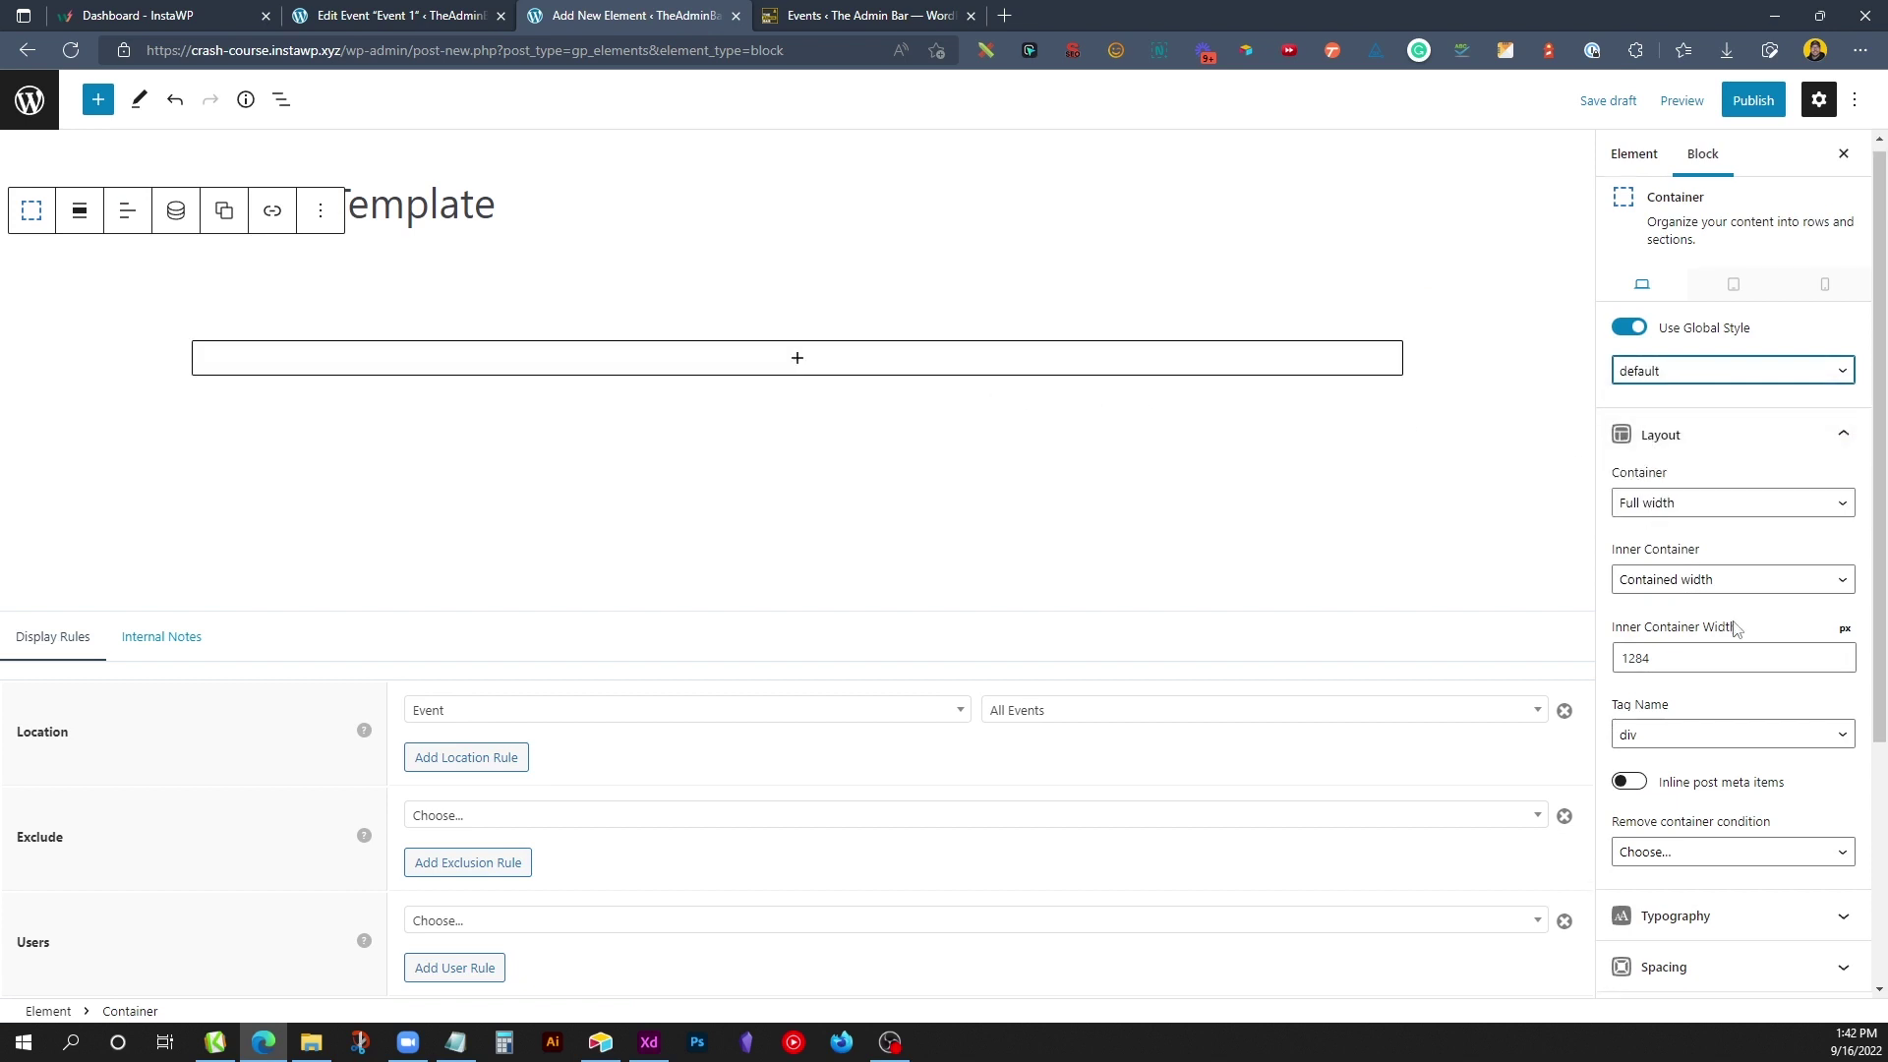
Step: Set the container's background to the near-black palette color
{"action": "scroll", "coordinate": [1737, 629], "scroll_direction": "down", "scroll_amount": 3}
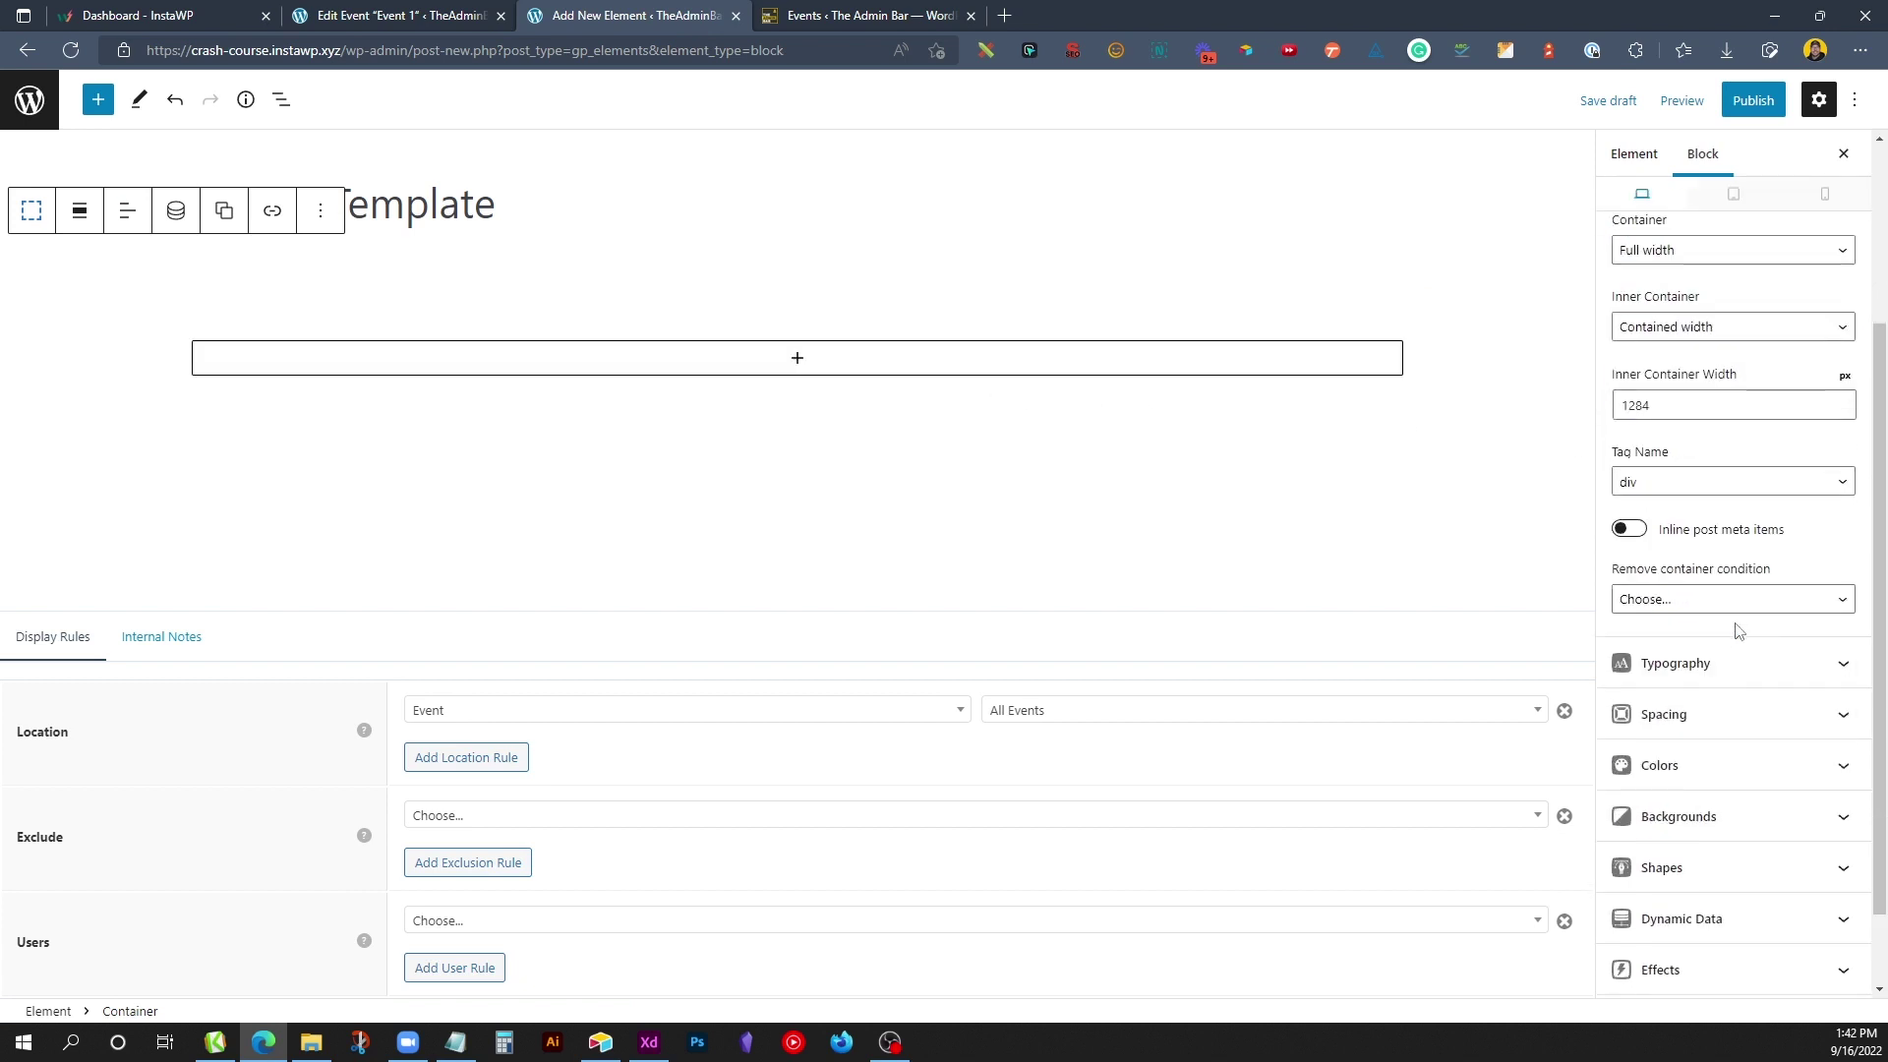
{"action": "left_click", "coordinate": [1742, 767]}
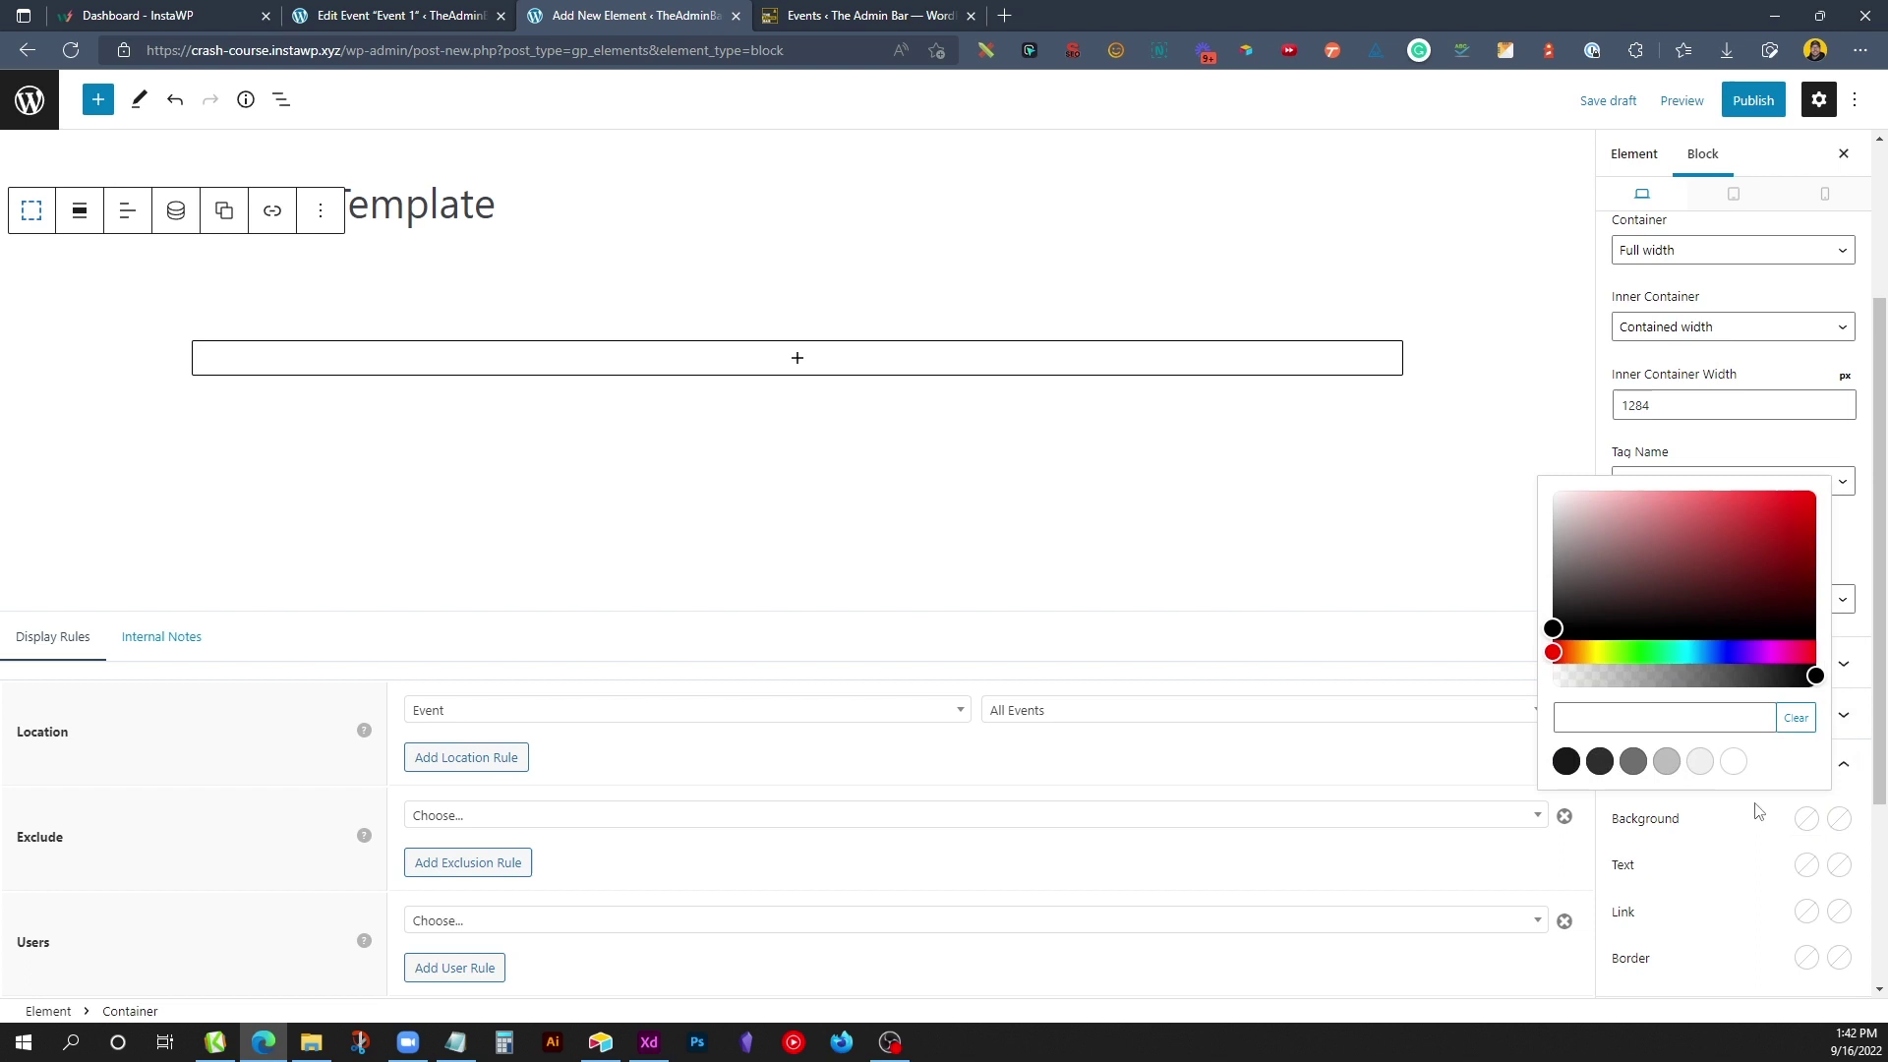
{"action": "left_click", "coordinate": [1567, 761]}
Step: Add a Headline block inside the dark container, set it to H1 and center its text
{"action": "left_click", "coordinate": [796, 358]}
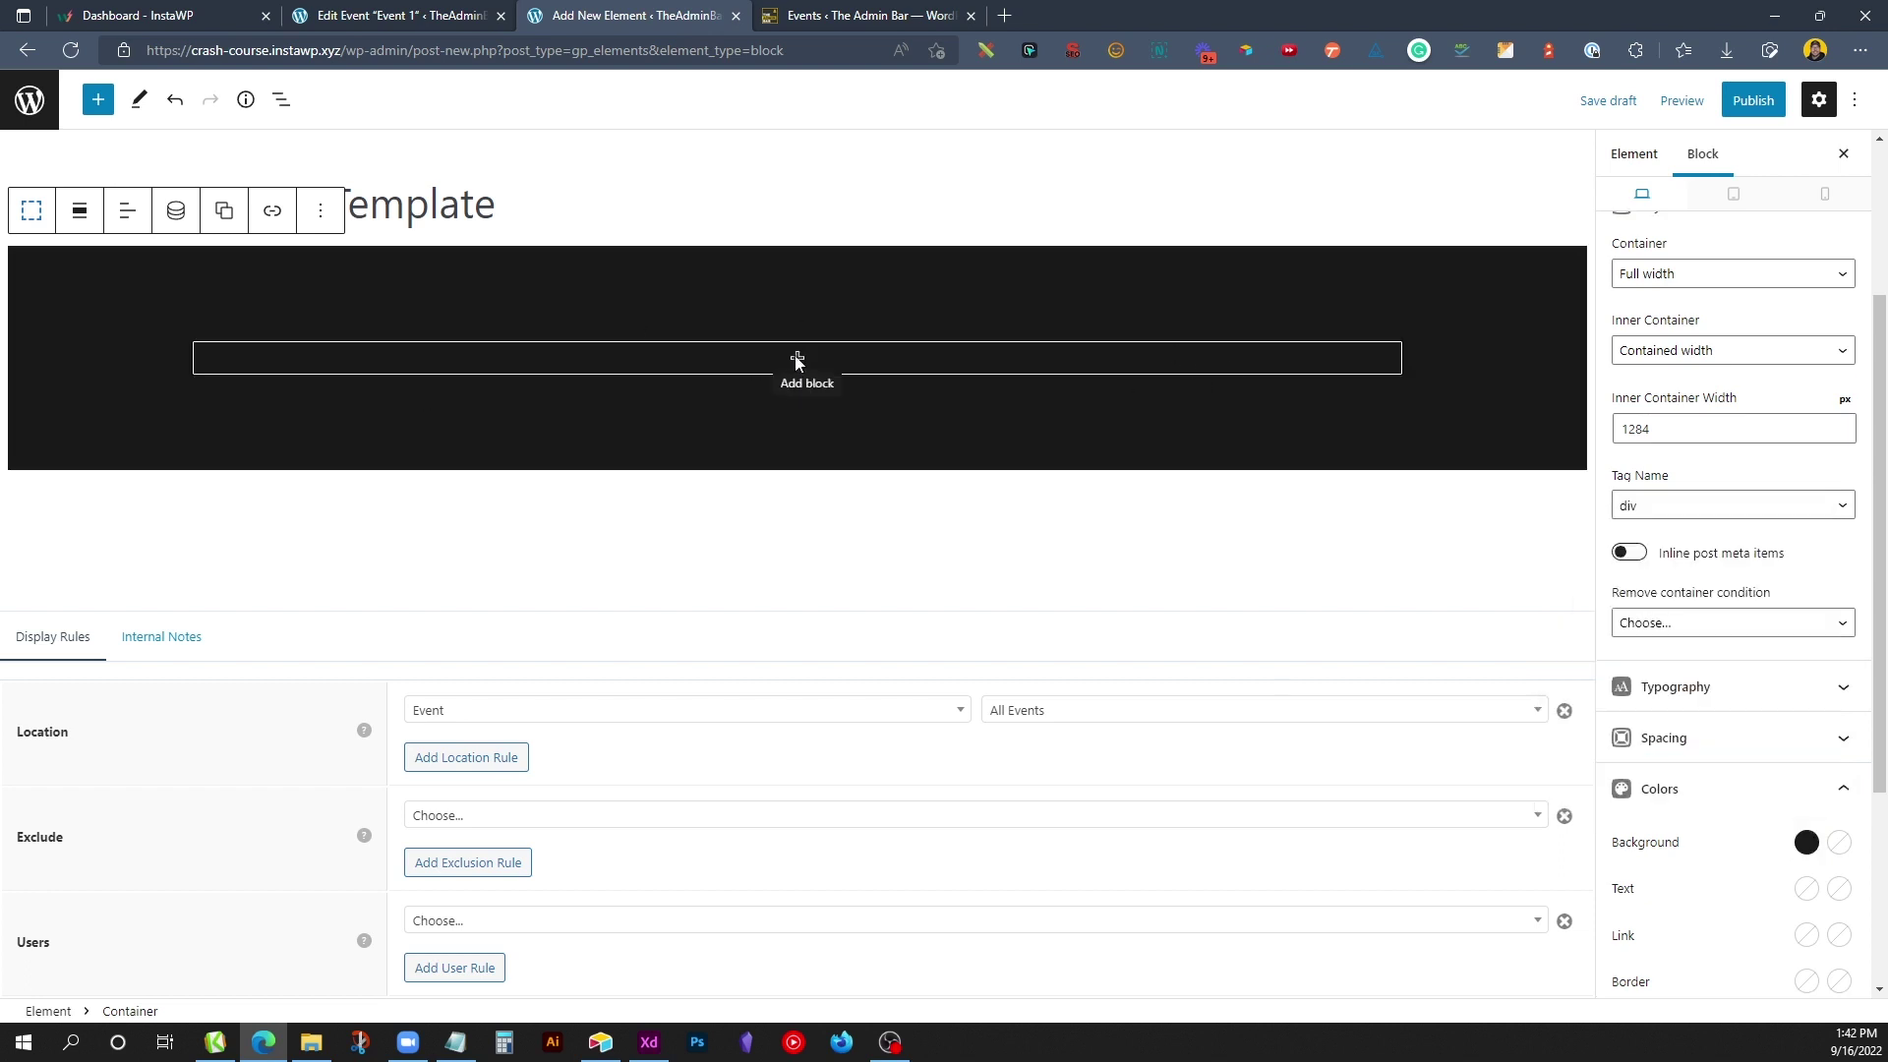
{"action": "left_click", "coordinate": [797, 358]}
{"action": "type", "text": "hea"}
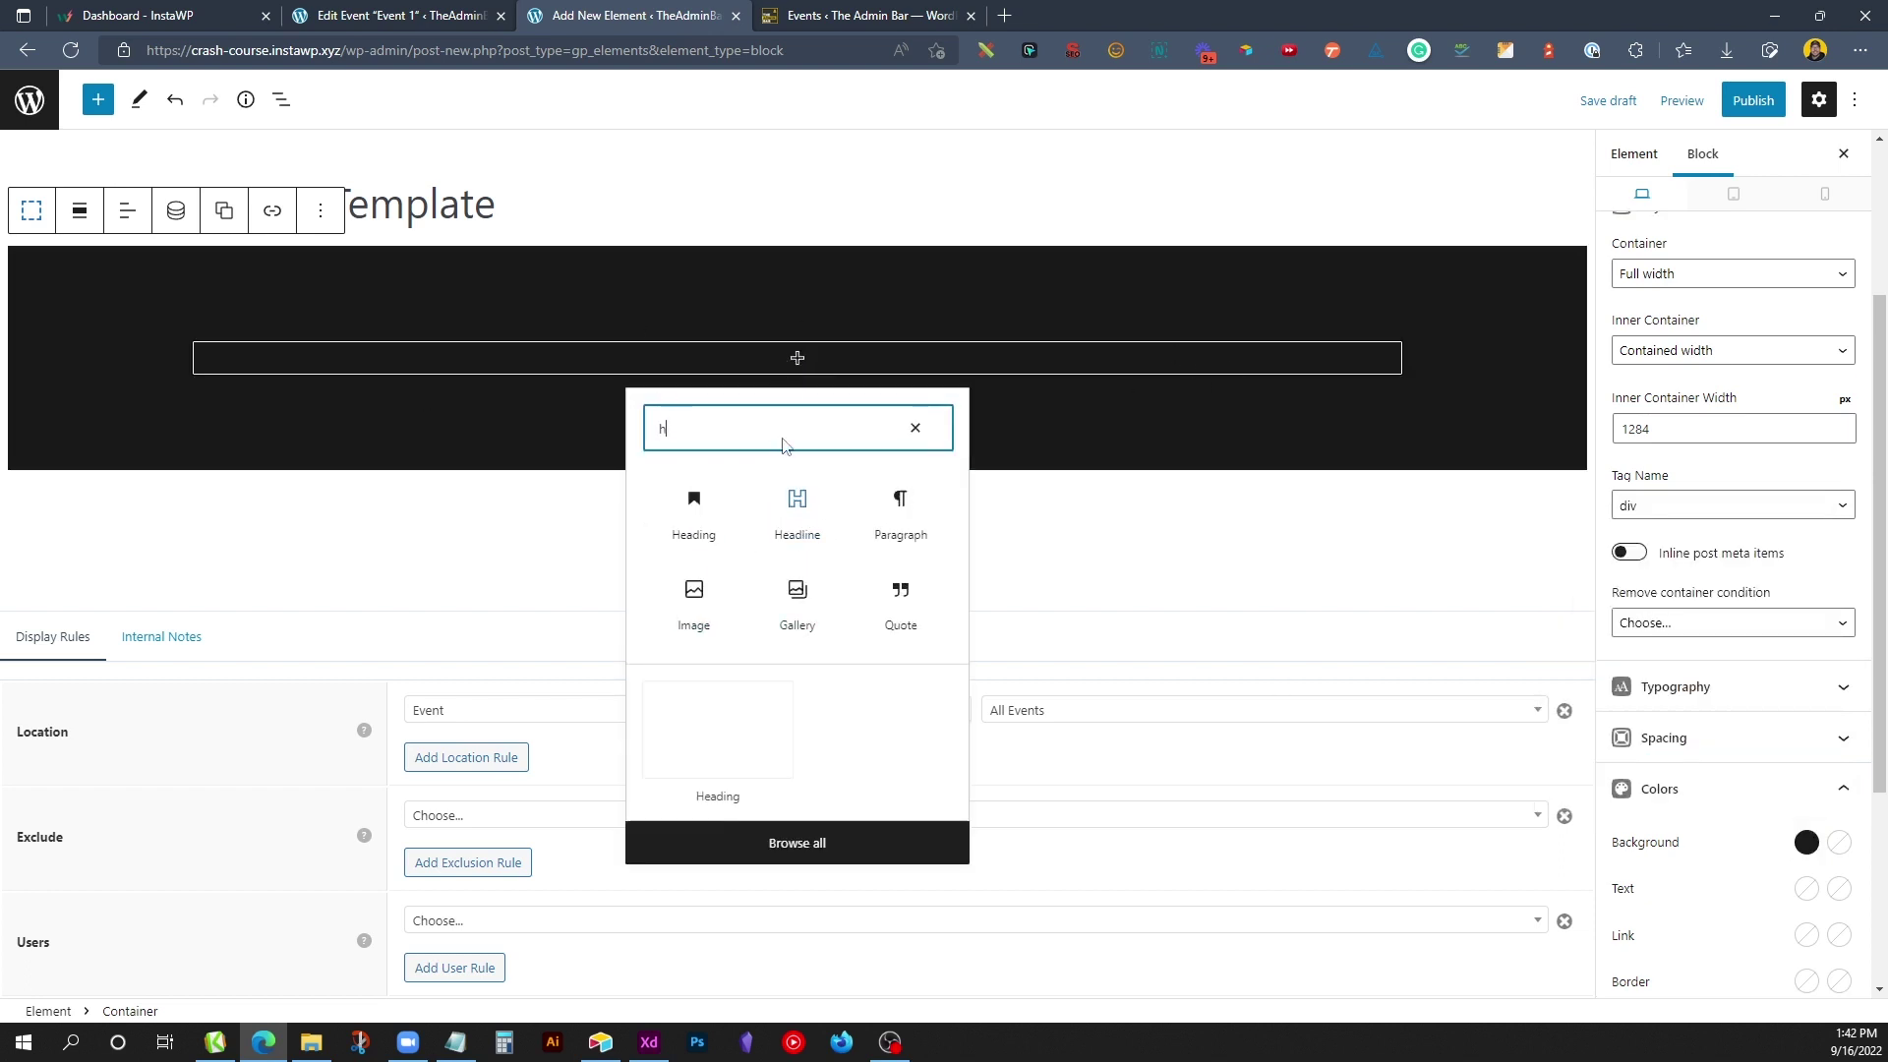
{"action": "left_click", "coordinate": [791, 503]}
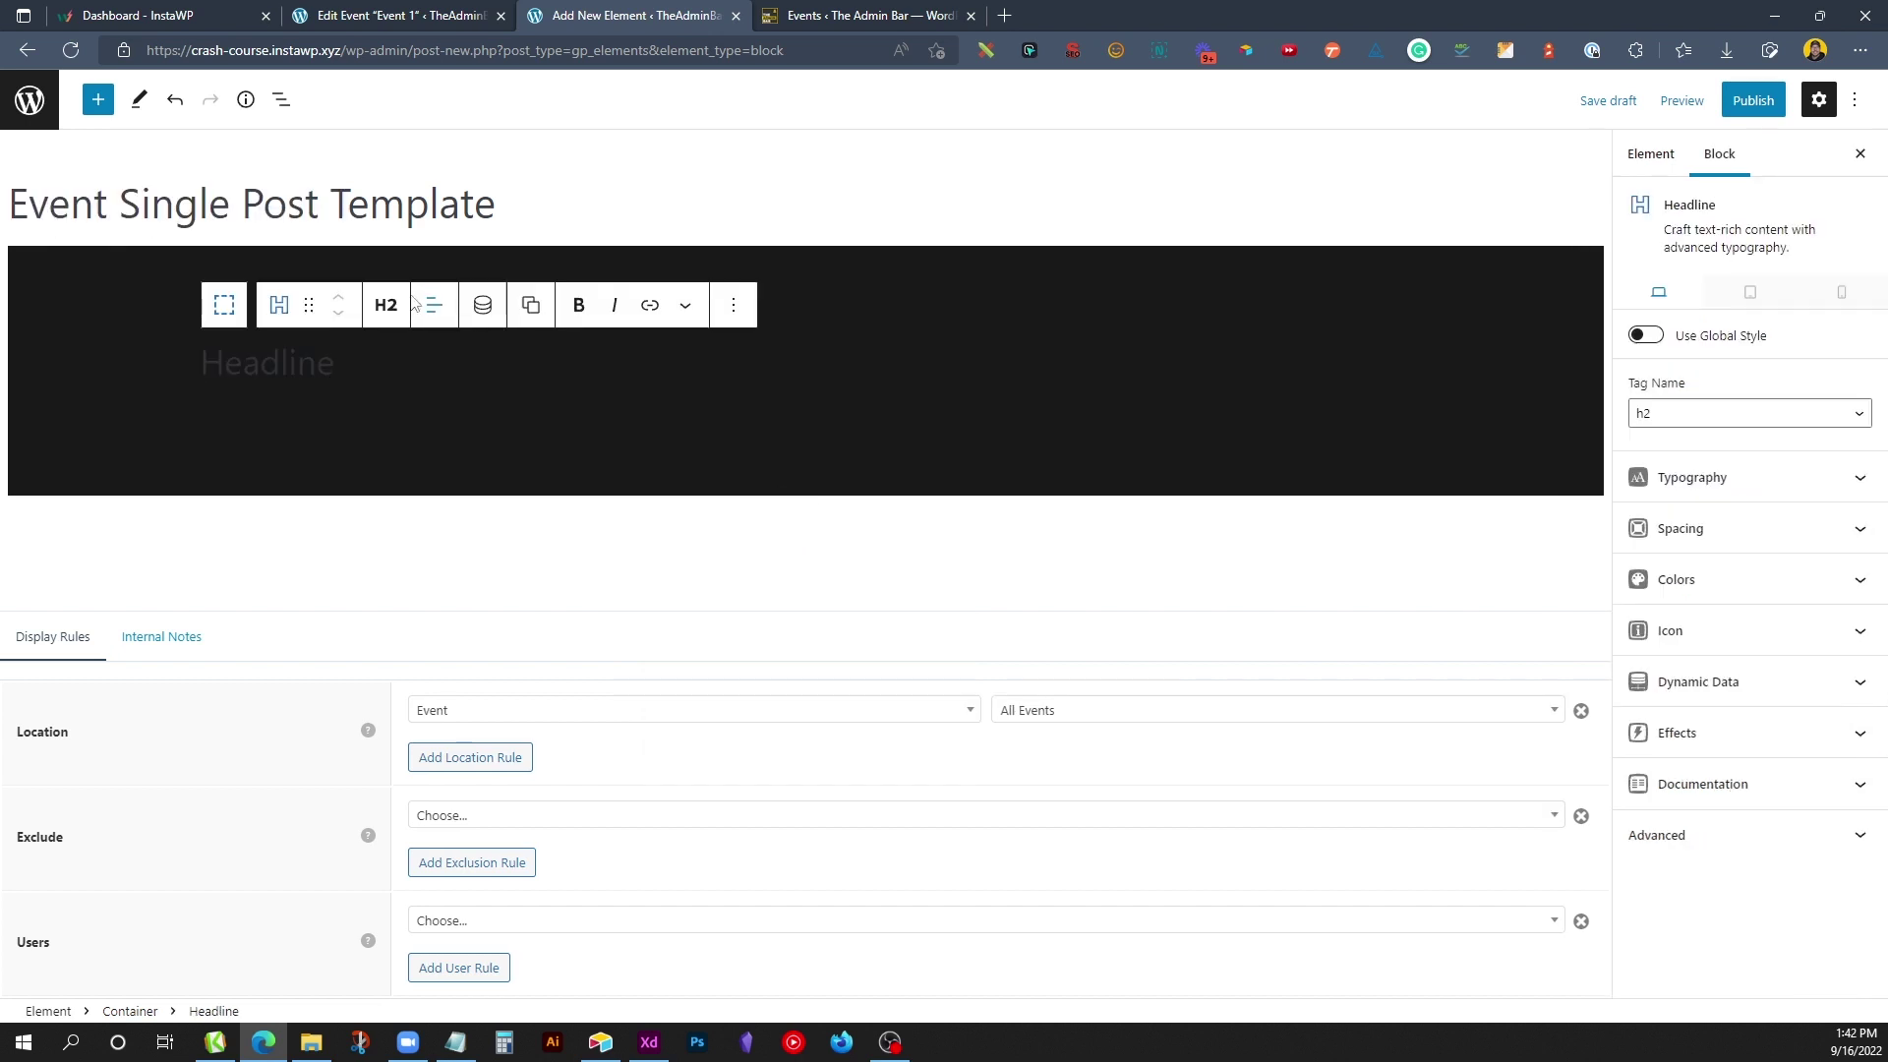
{"action": "left_click", "coordinate": [385, 306]}
{"action": "left_click", "coordinate": [383, 366]}
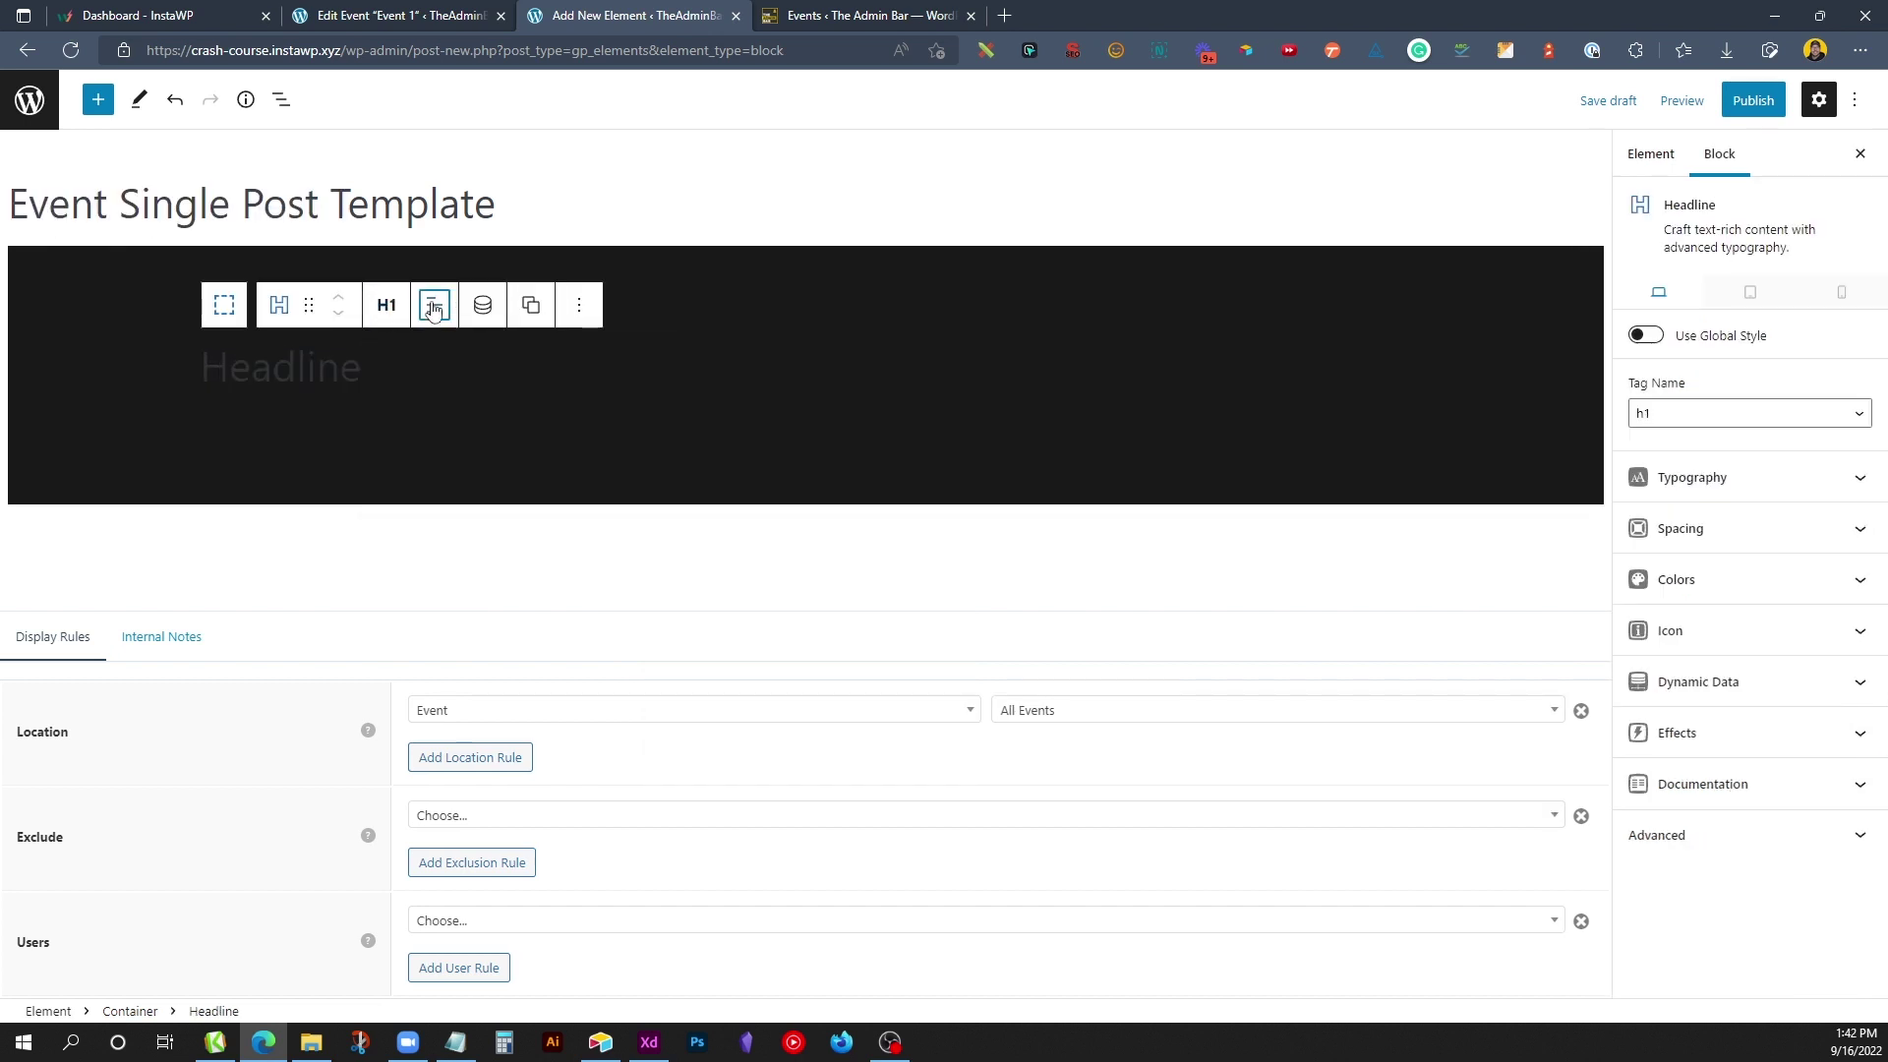
{"action": "left_click", "coordinate": [433, 305]}
{"action": "left_click", "coordinate": [469, 413]}
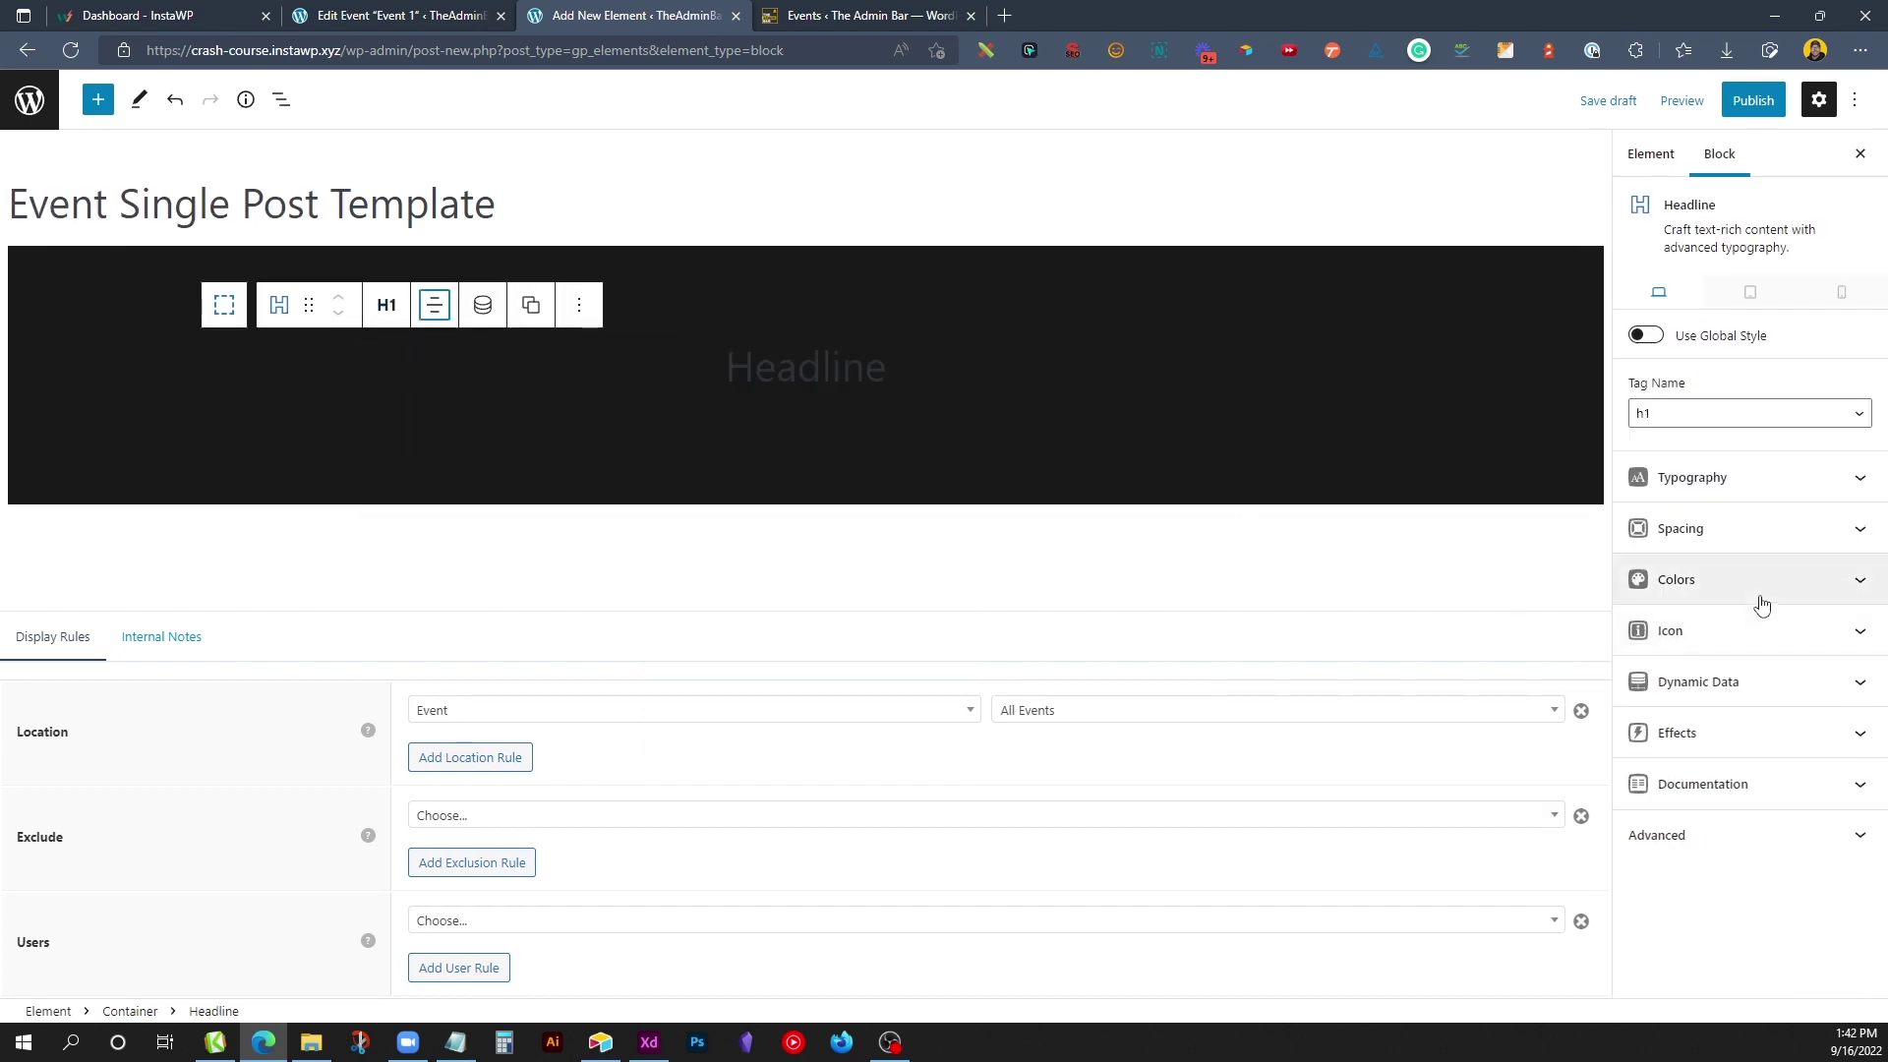
Step: Set the headline's text color to the white palette color, var(--6)
{"action": "left_click", "coordinate": [1761, 590]}
{"action": "left_click", "coordinate": [1835, 681]}
{"action": "left_click", "coordinate": [1772, 622]}
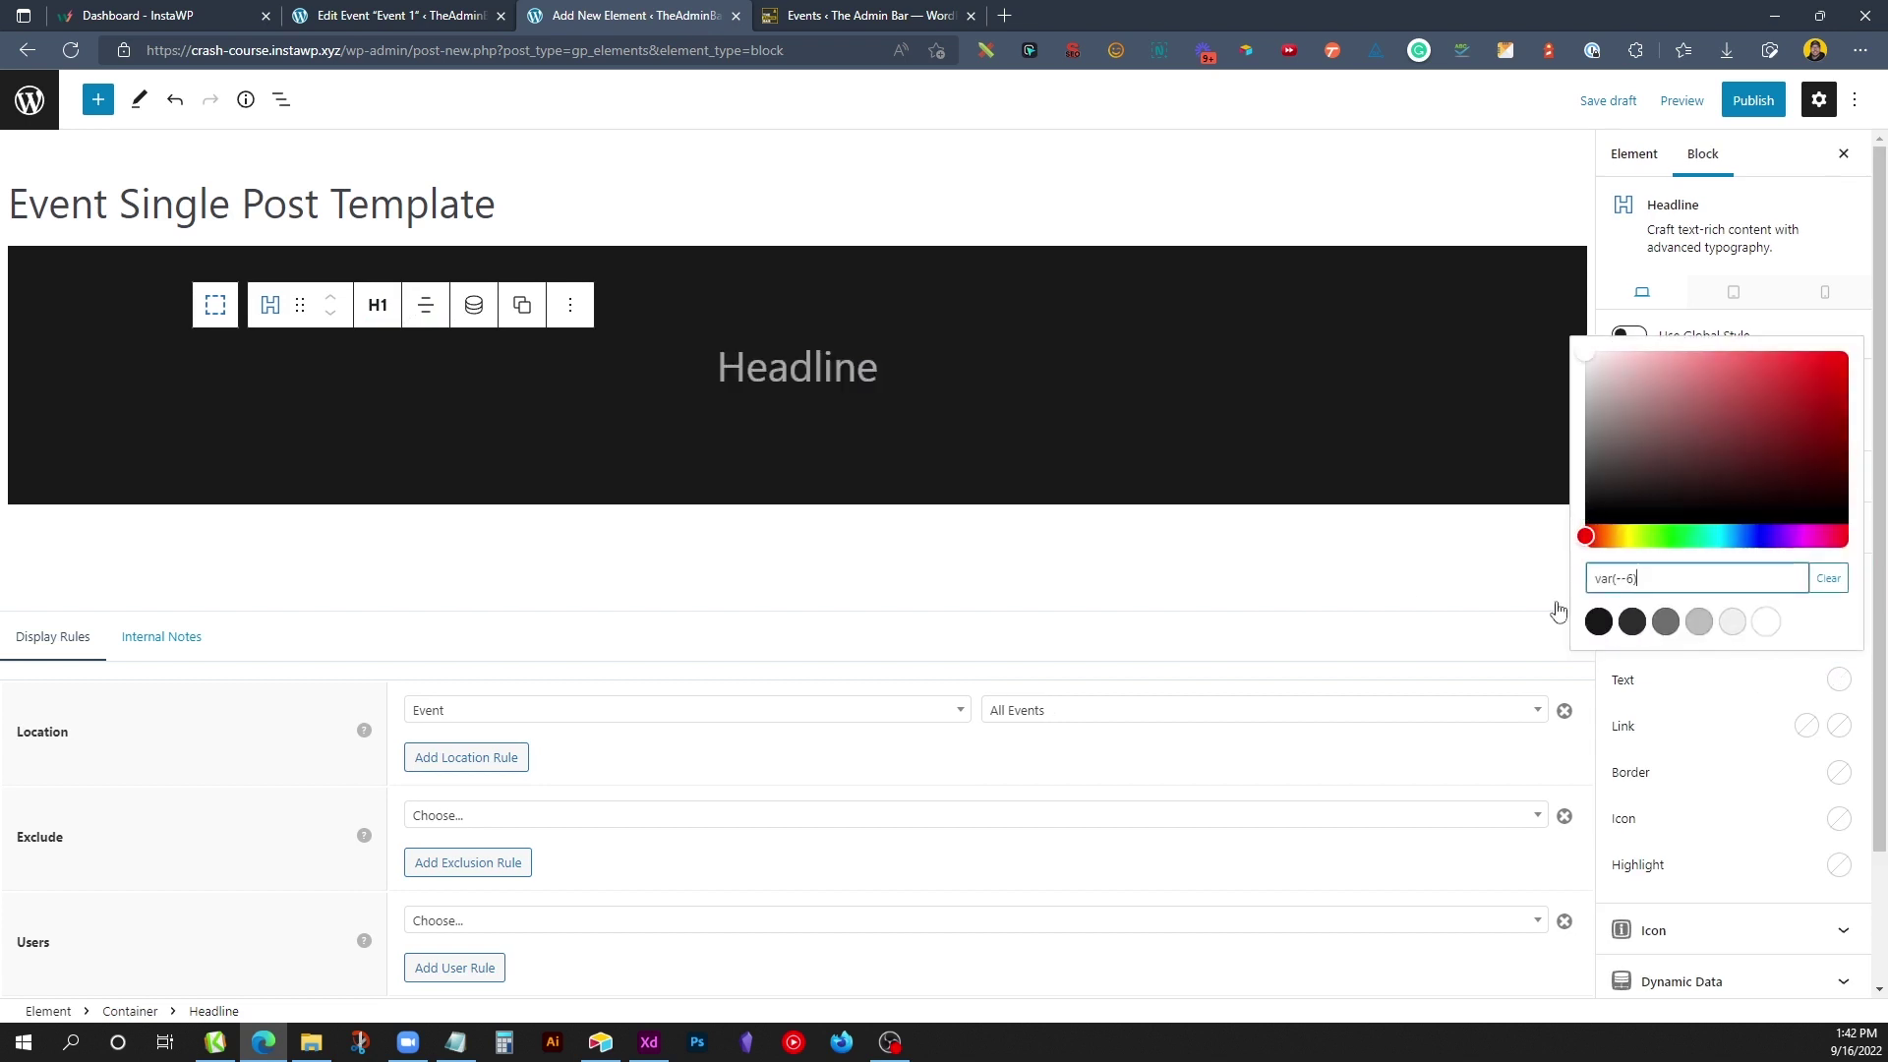
Step: Enter "Event Title" as the placeholder text of the H1 headline in the dark container
{"action": "left_click", "coordinate": [818, 365]}
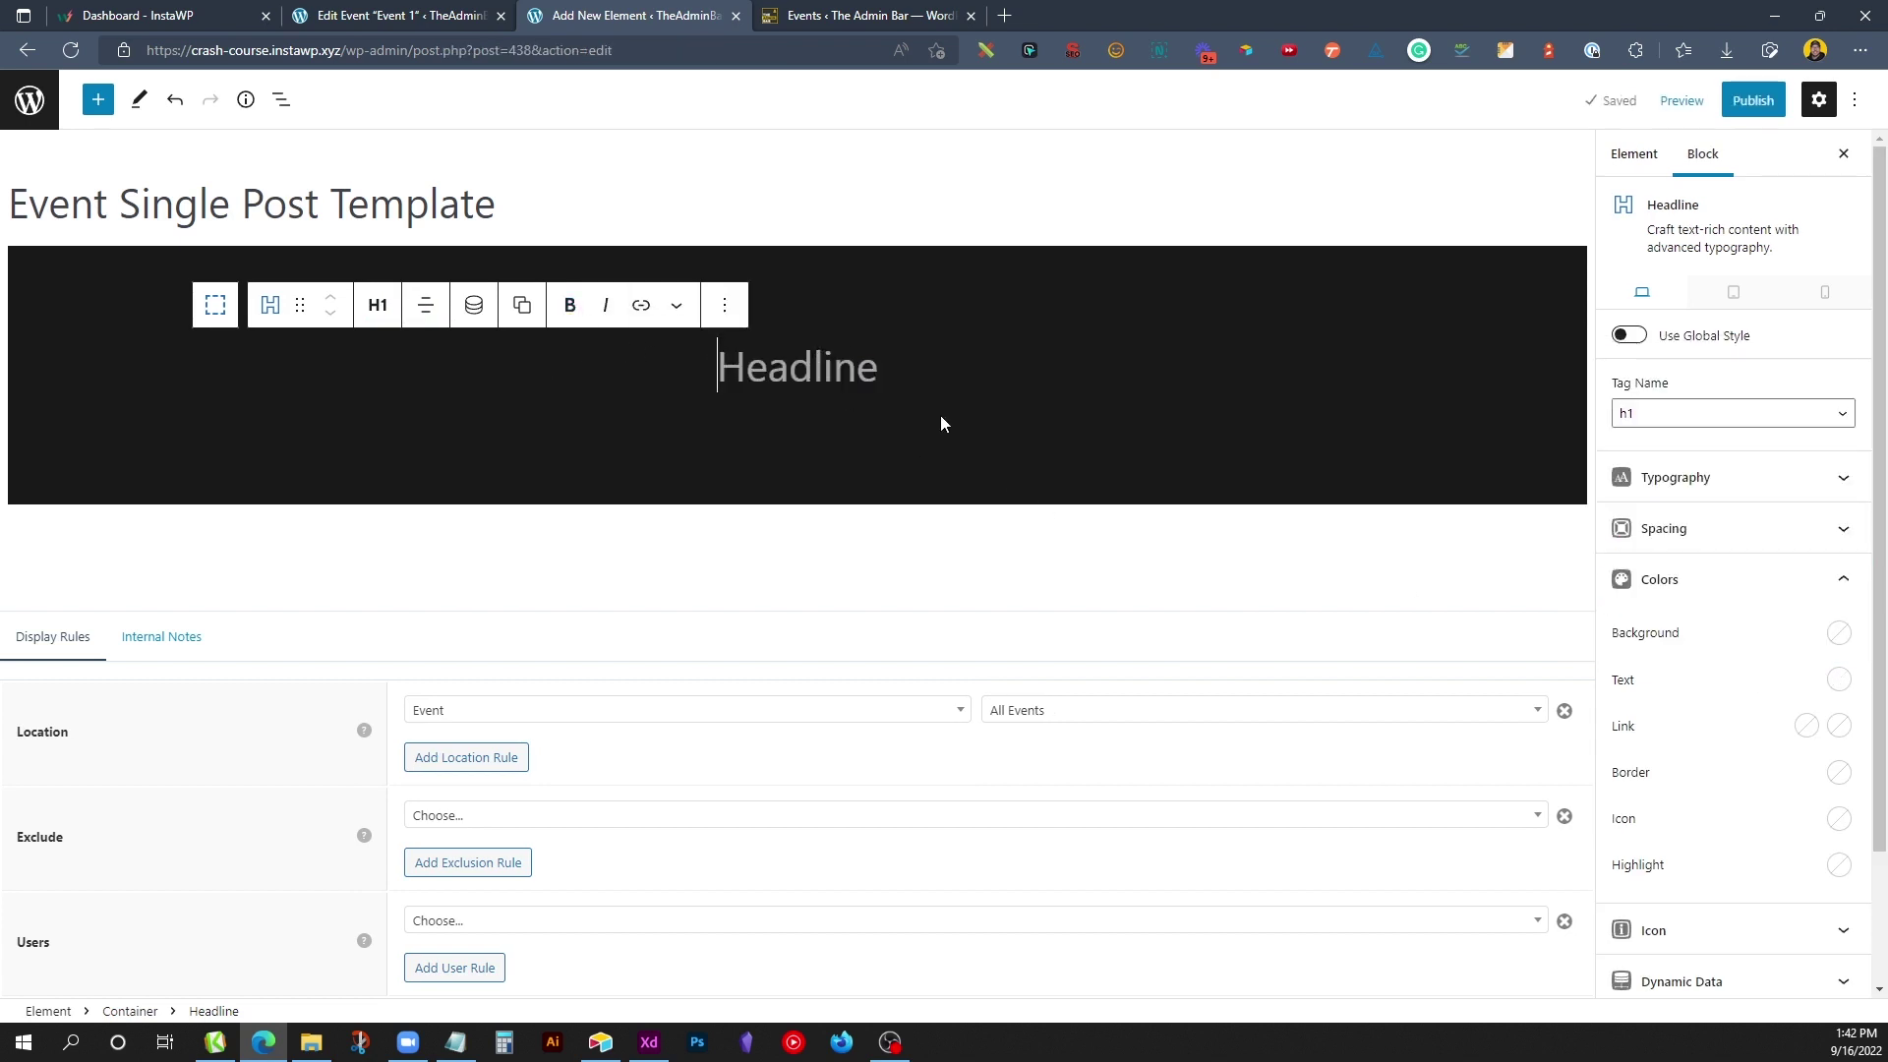
{"action": "type", "text": "Post"}
{"action": "key", "text": "BackSpace"}
{"action": "key", "text": "BackSpace"}
{"action": "key", "text": "BackSpace"}
{"action": "key", "text": "BackSpace"}
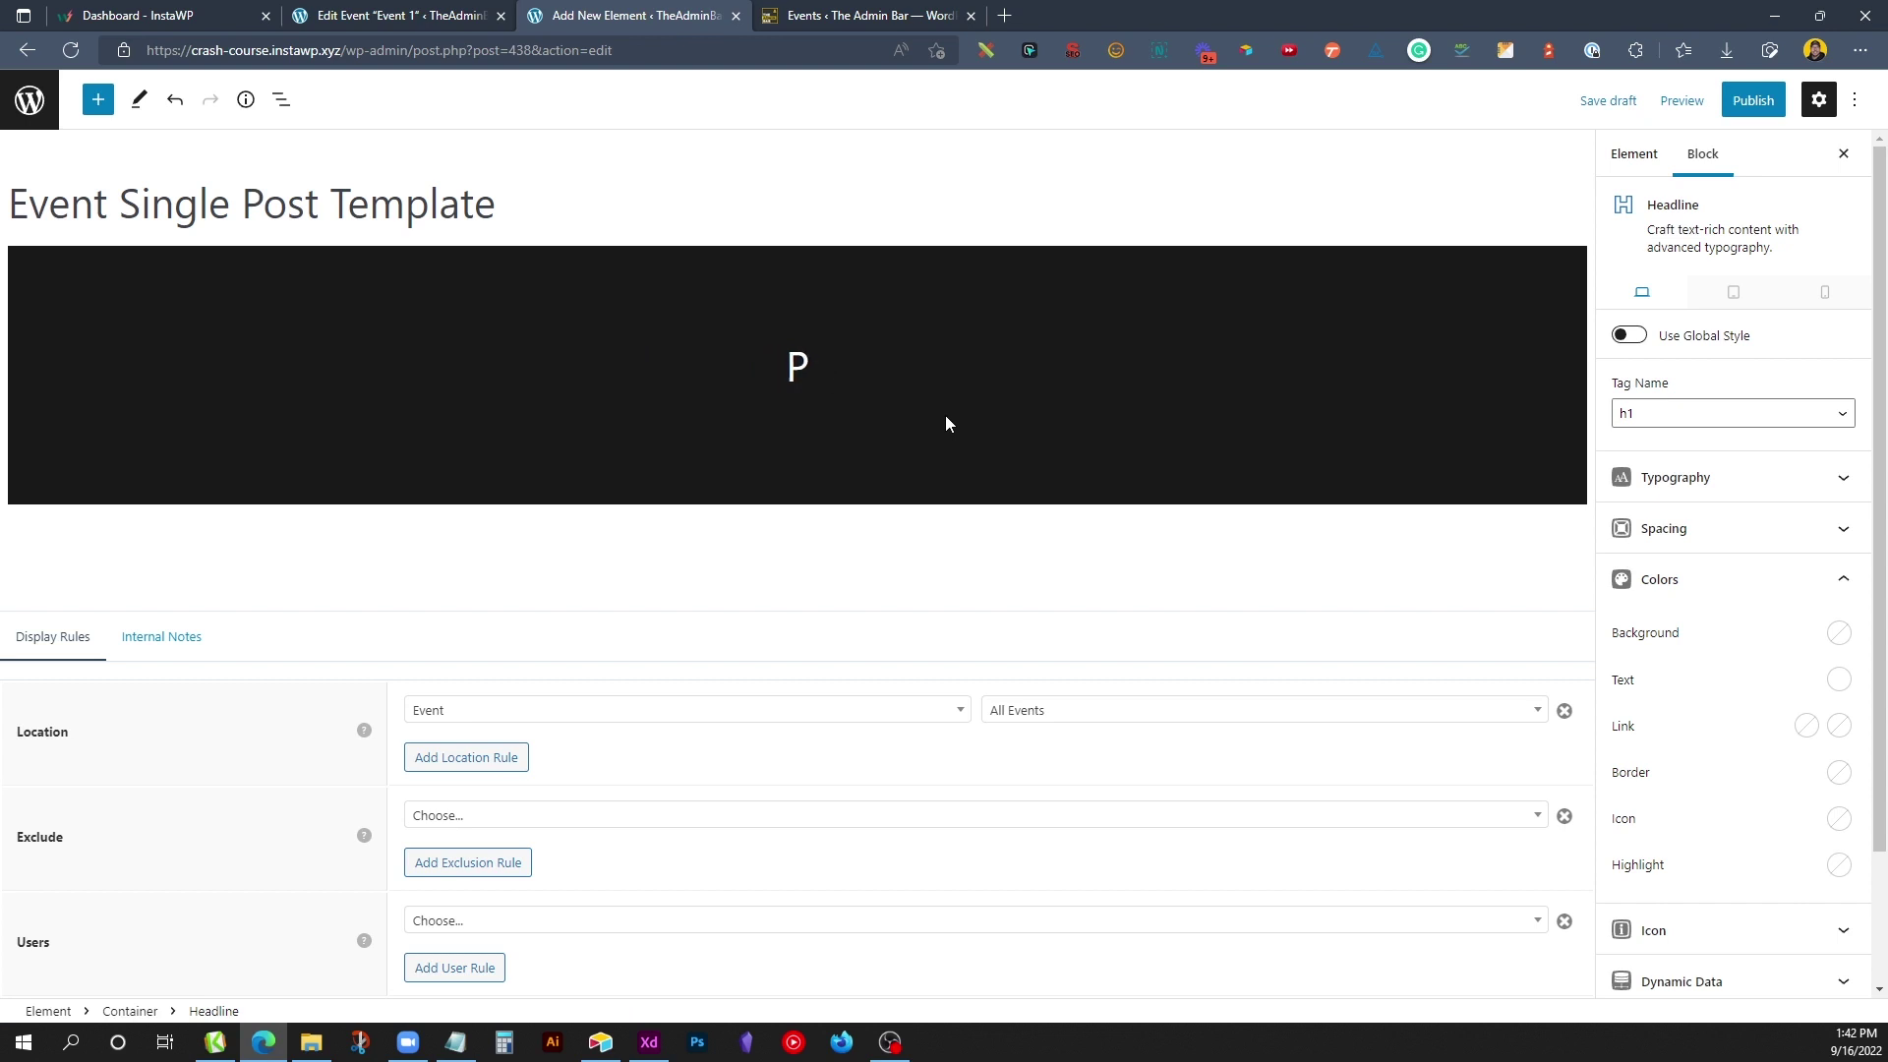
{"action": "type", "text": "Event Title"}
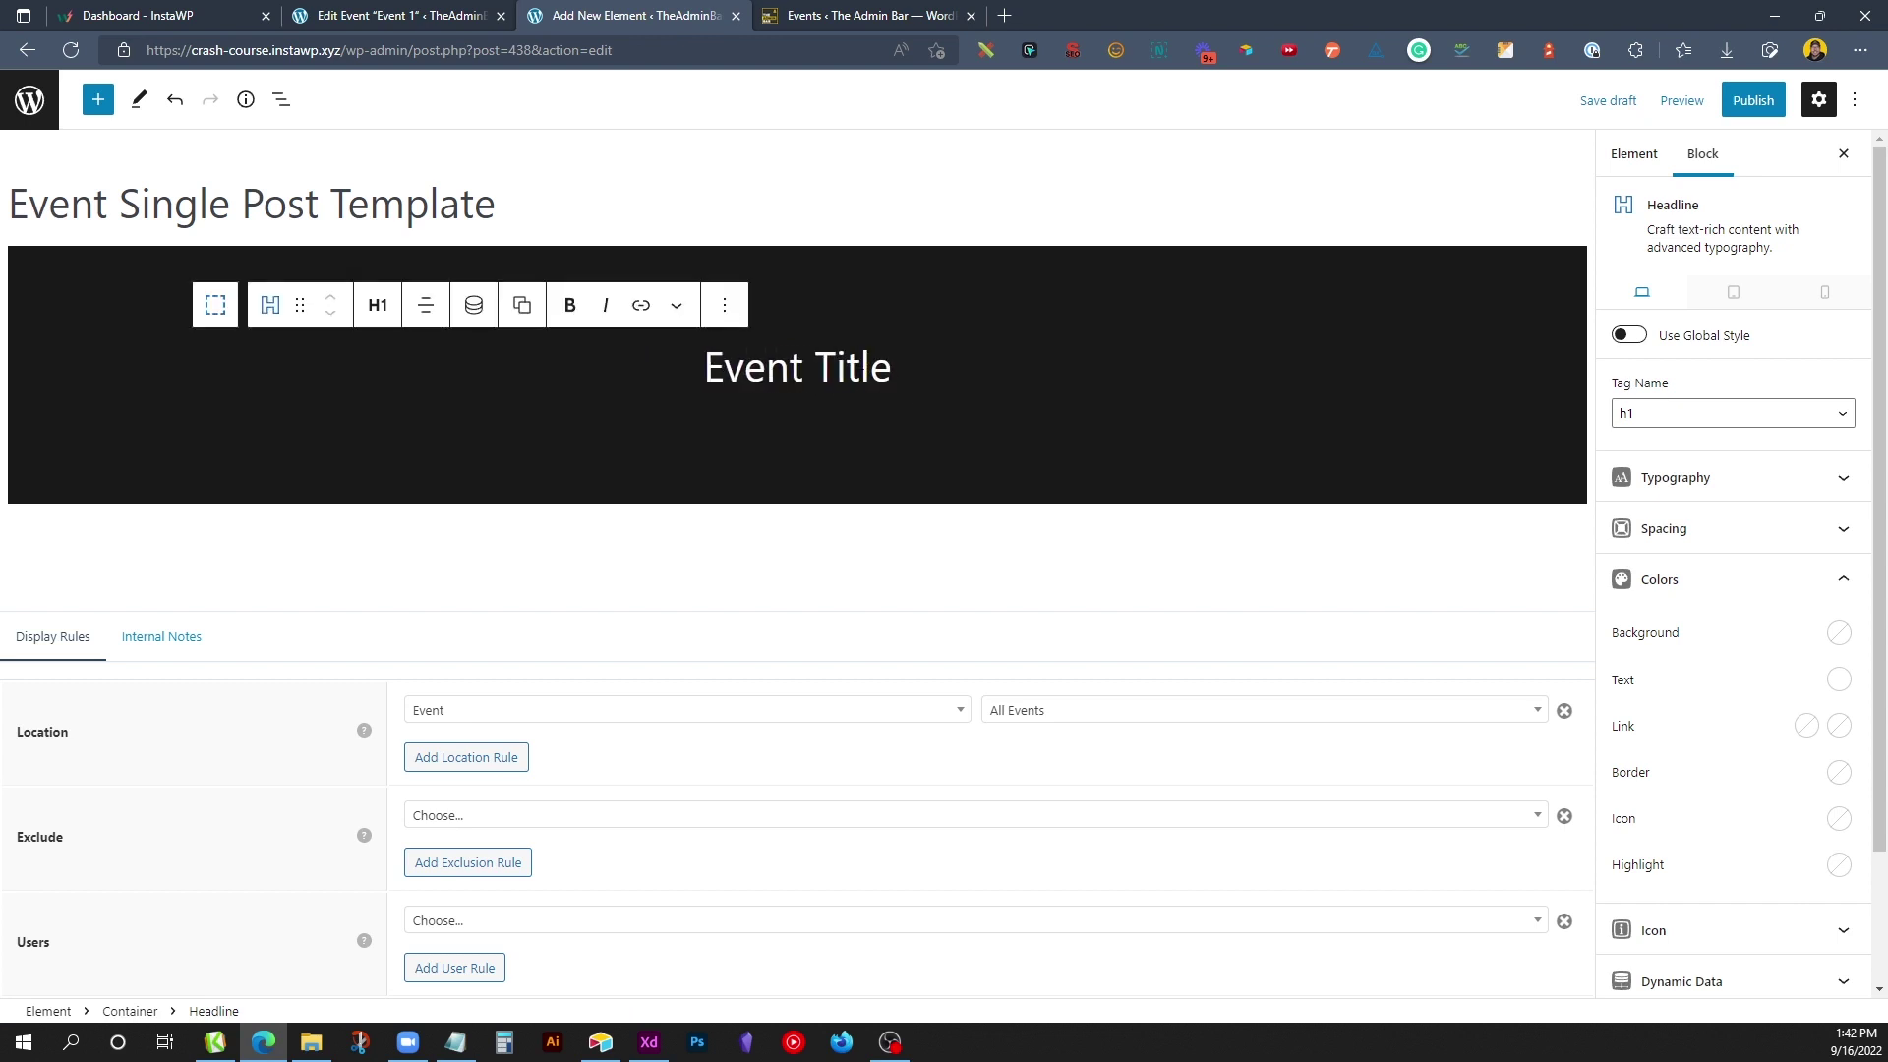
Step: Enable dynamic data for the H1 headline and set its content source to the current post's Title
{"action": "left_click_drag", "start_coordinate": [714, 368], "coordinate": [860, 368]}
{"action": "left_click", "coordinate": [860, 368]}
{"action": "triple_click", "coordinate": [863, 366]}
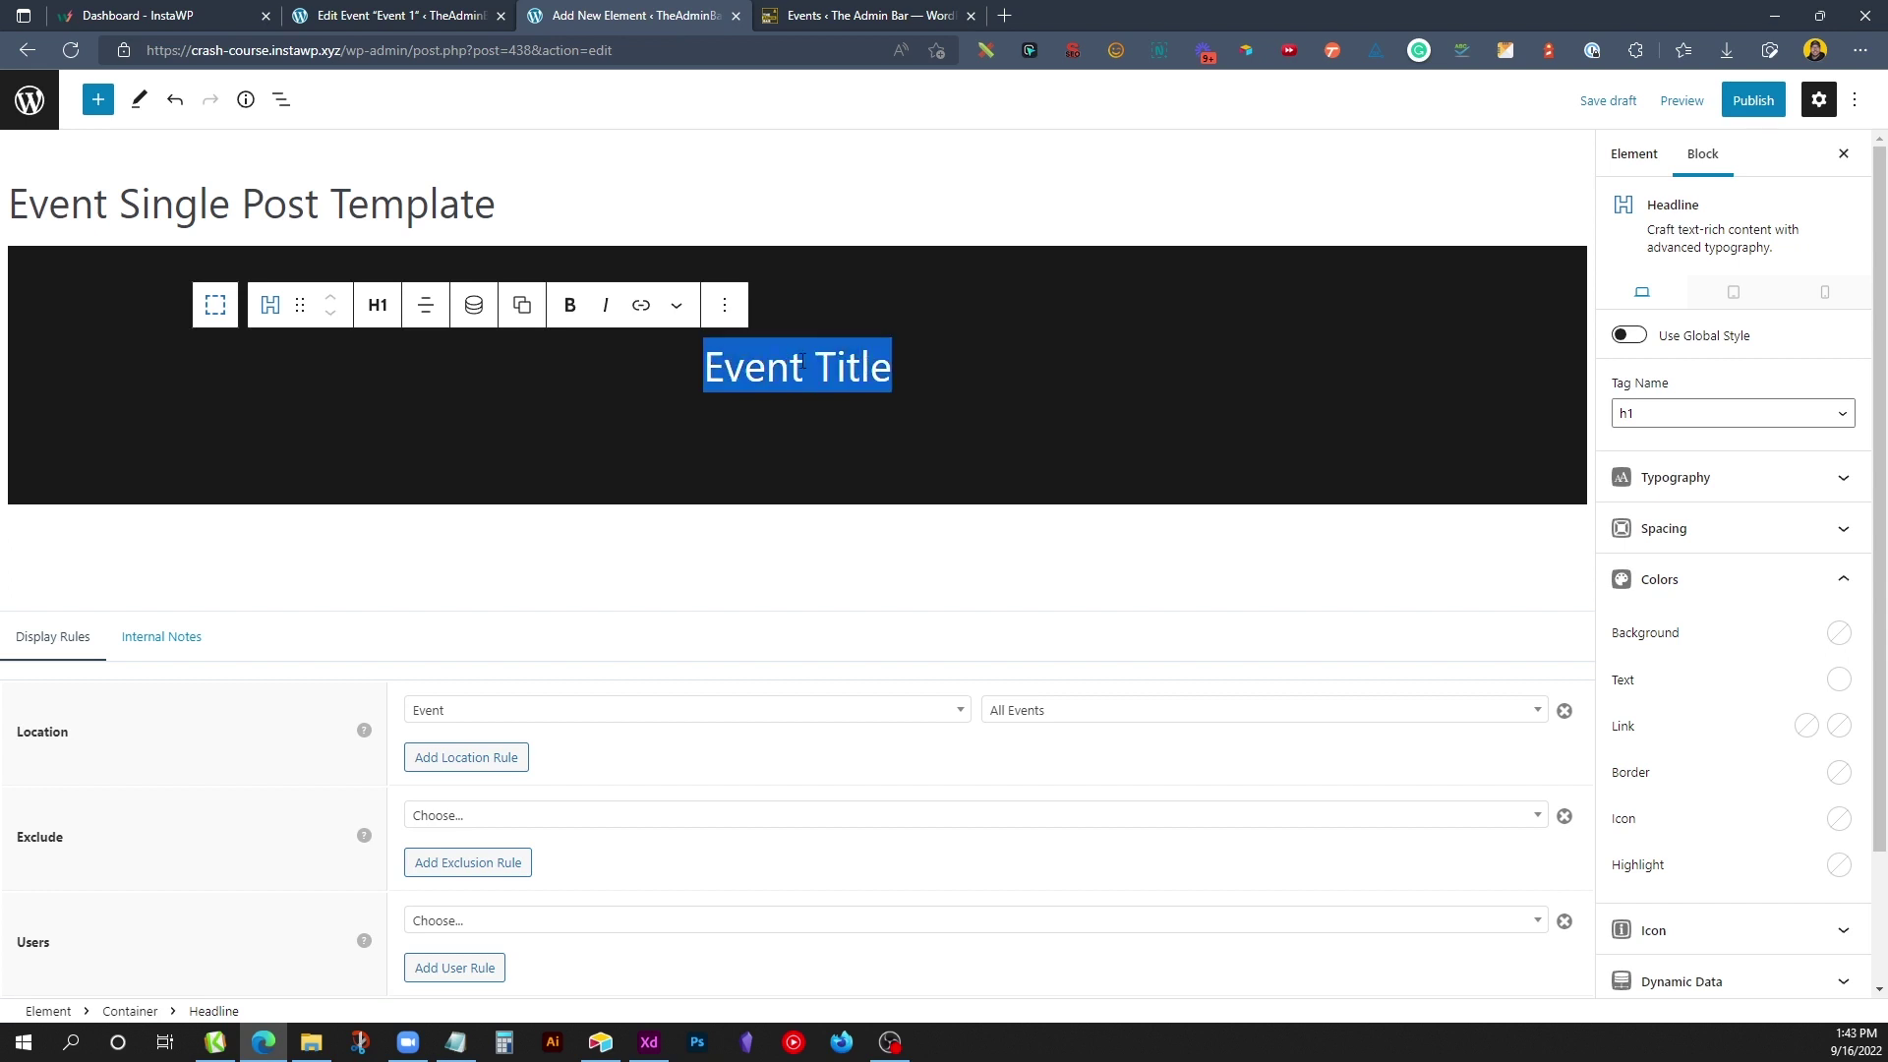
{"action": "scroll", "coordinate": [1760, 777], "scroll_direction": "down", "scroll_amount": 2}
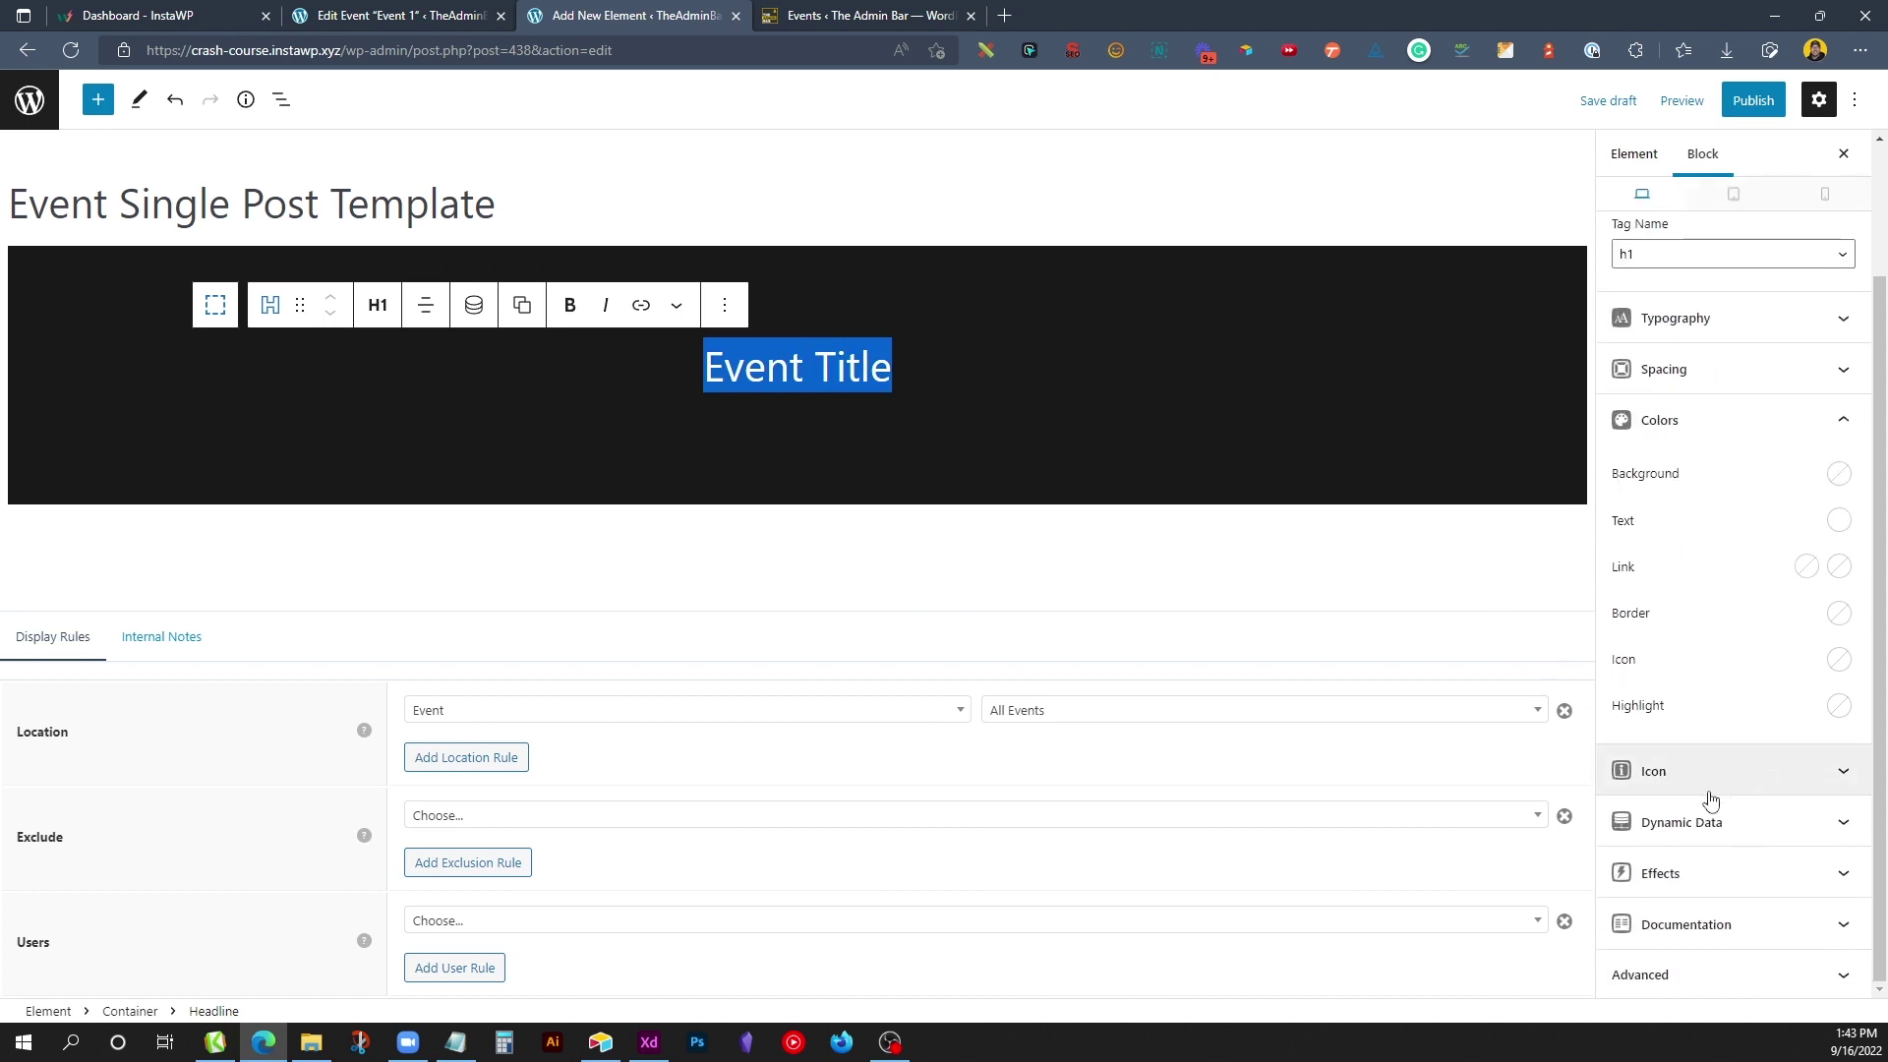
{"action": "left_click", "coordinate": [1683, 824]}
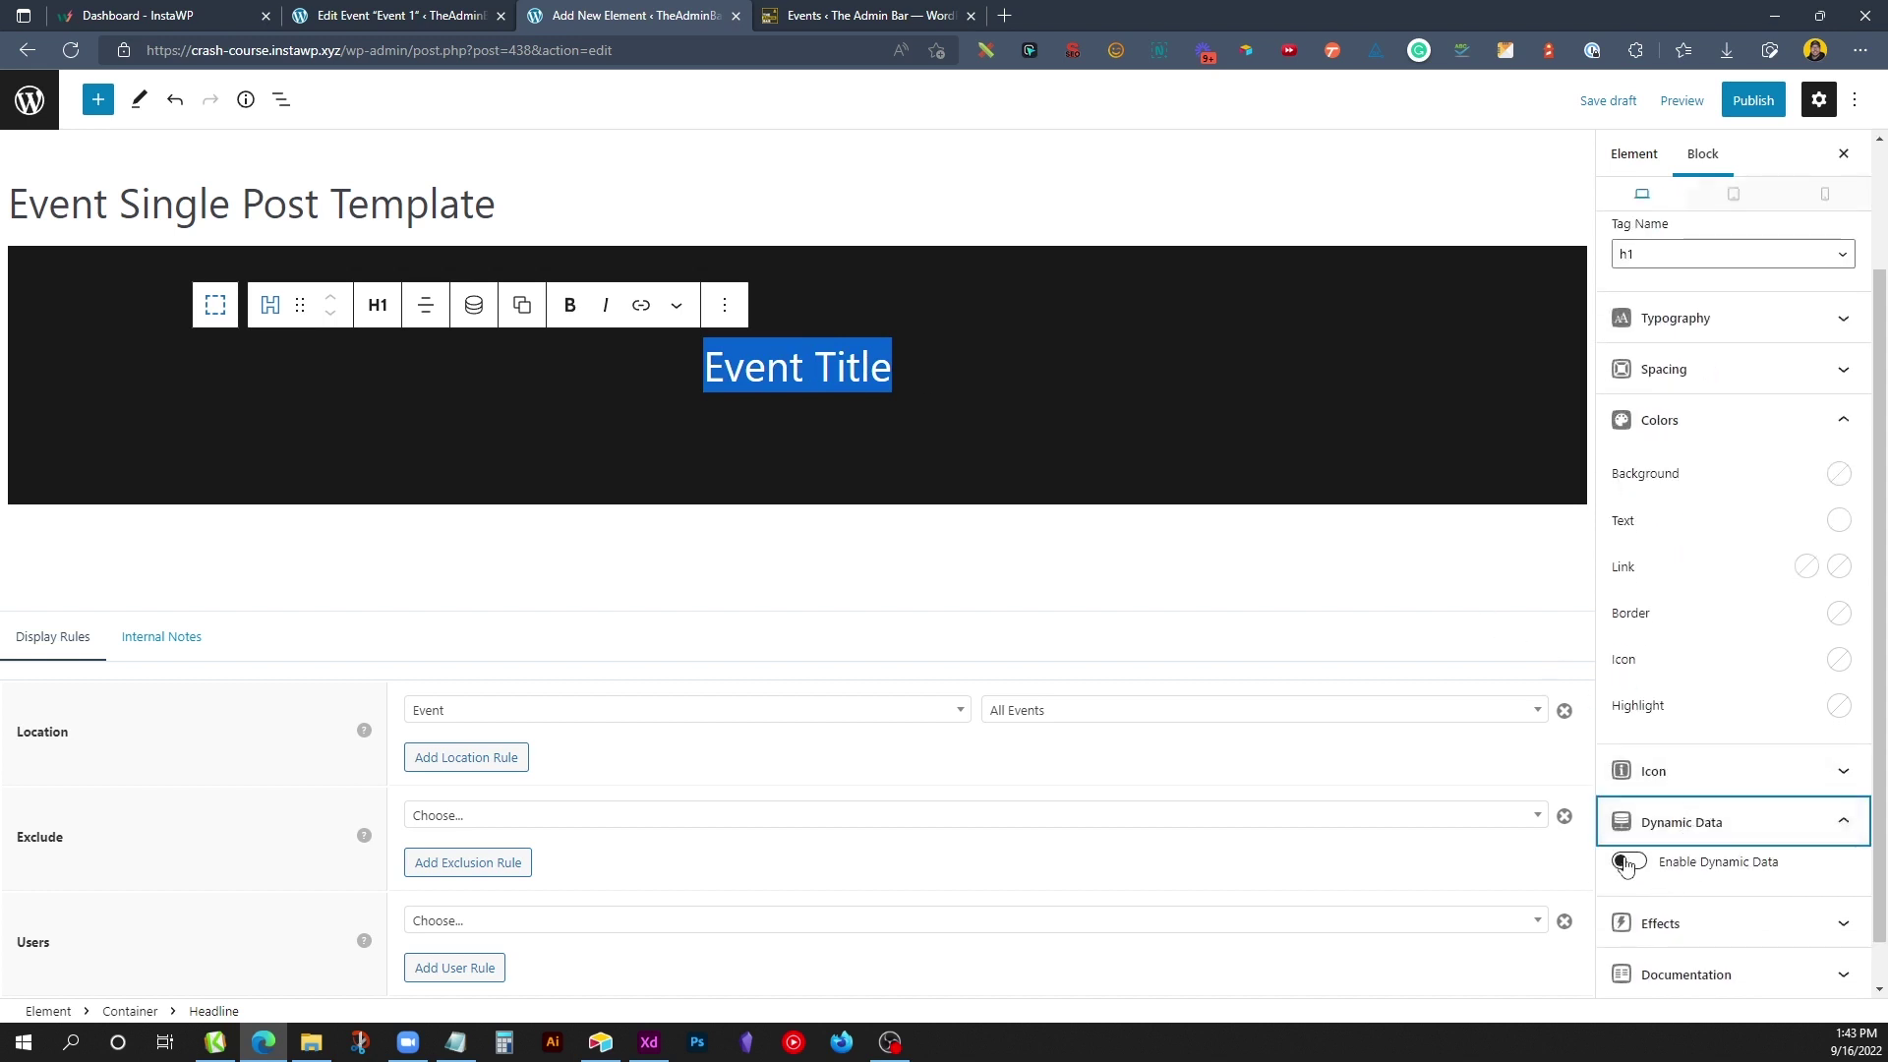
{"action": "left_click", "coordinate": [1628, 862]}
{"action": "scroll", "coordinate": [1743, 755], "scroll_direction": "down", "scroll_amount": 3}
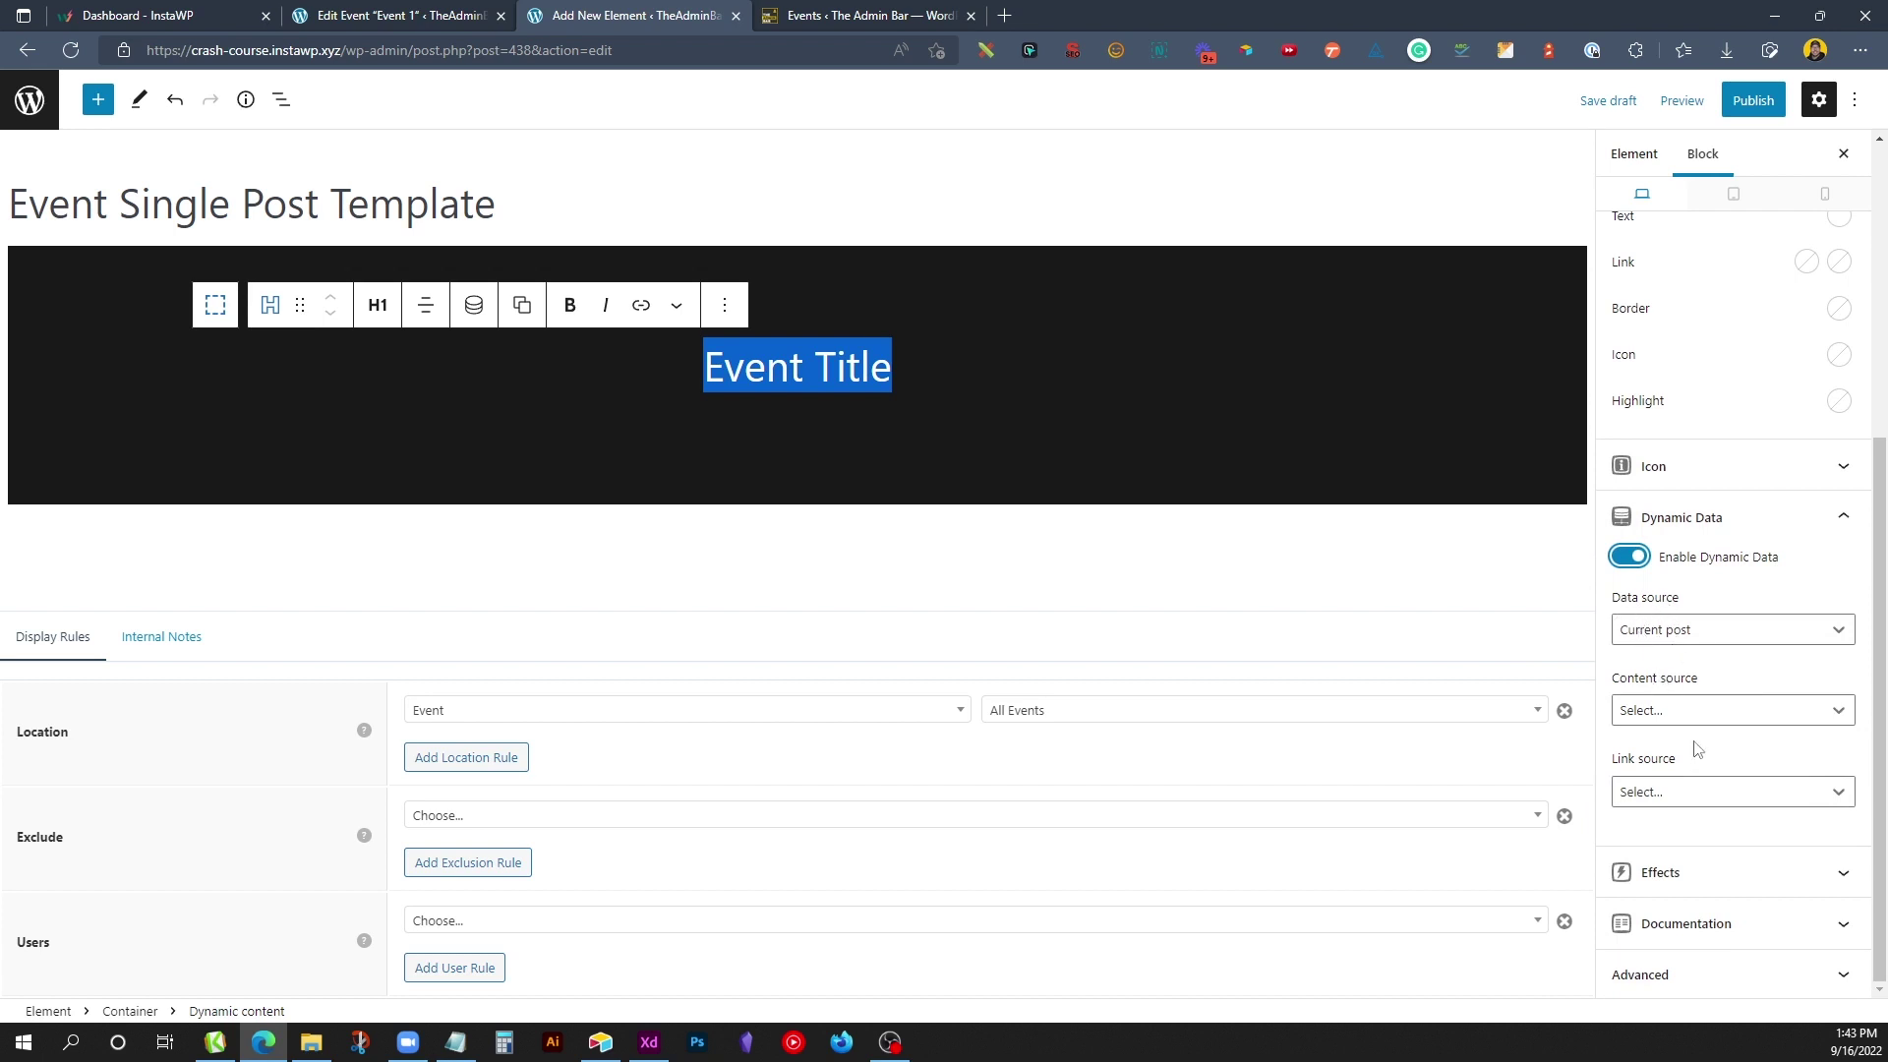
{"action": "left_click", "coordinate": [1705, 718]}
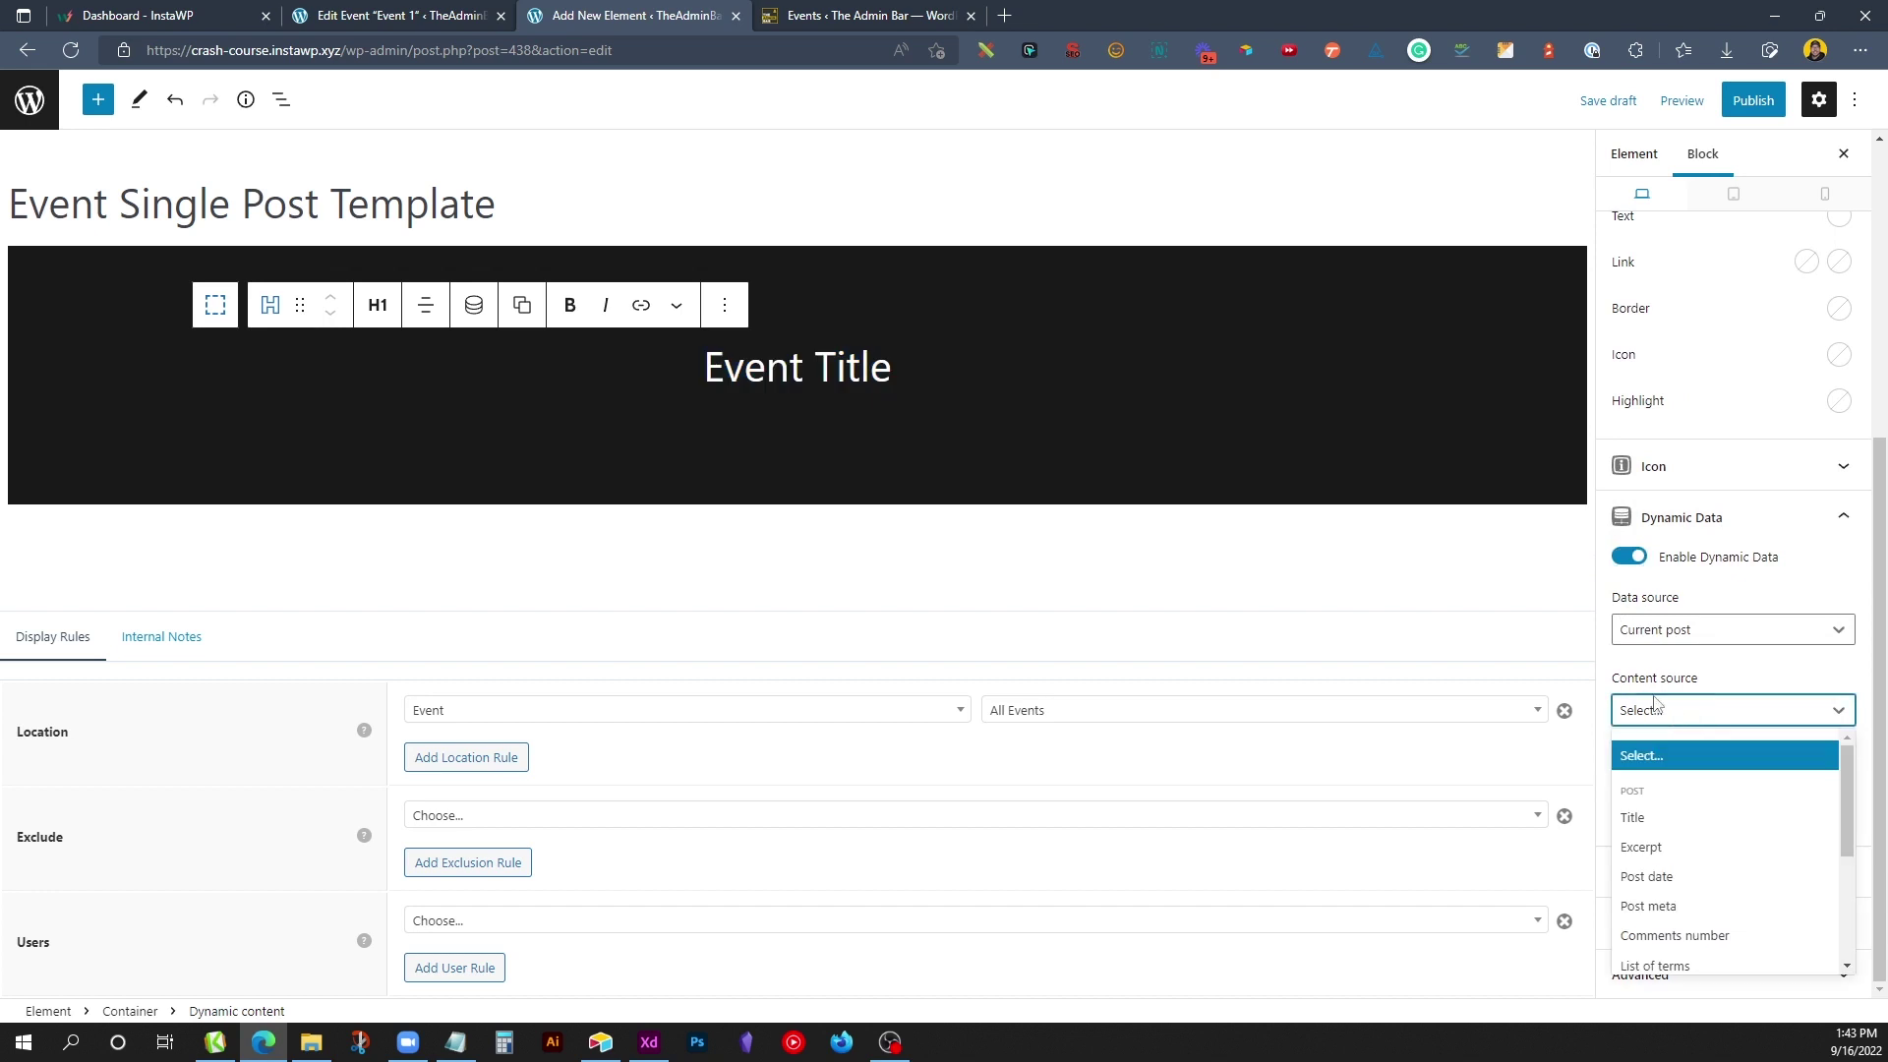
{"action": "left_click", "coordinate": [1661, 824]}
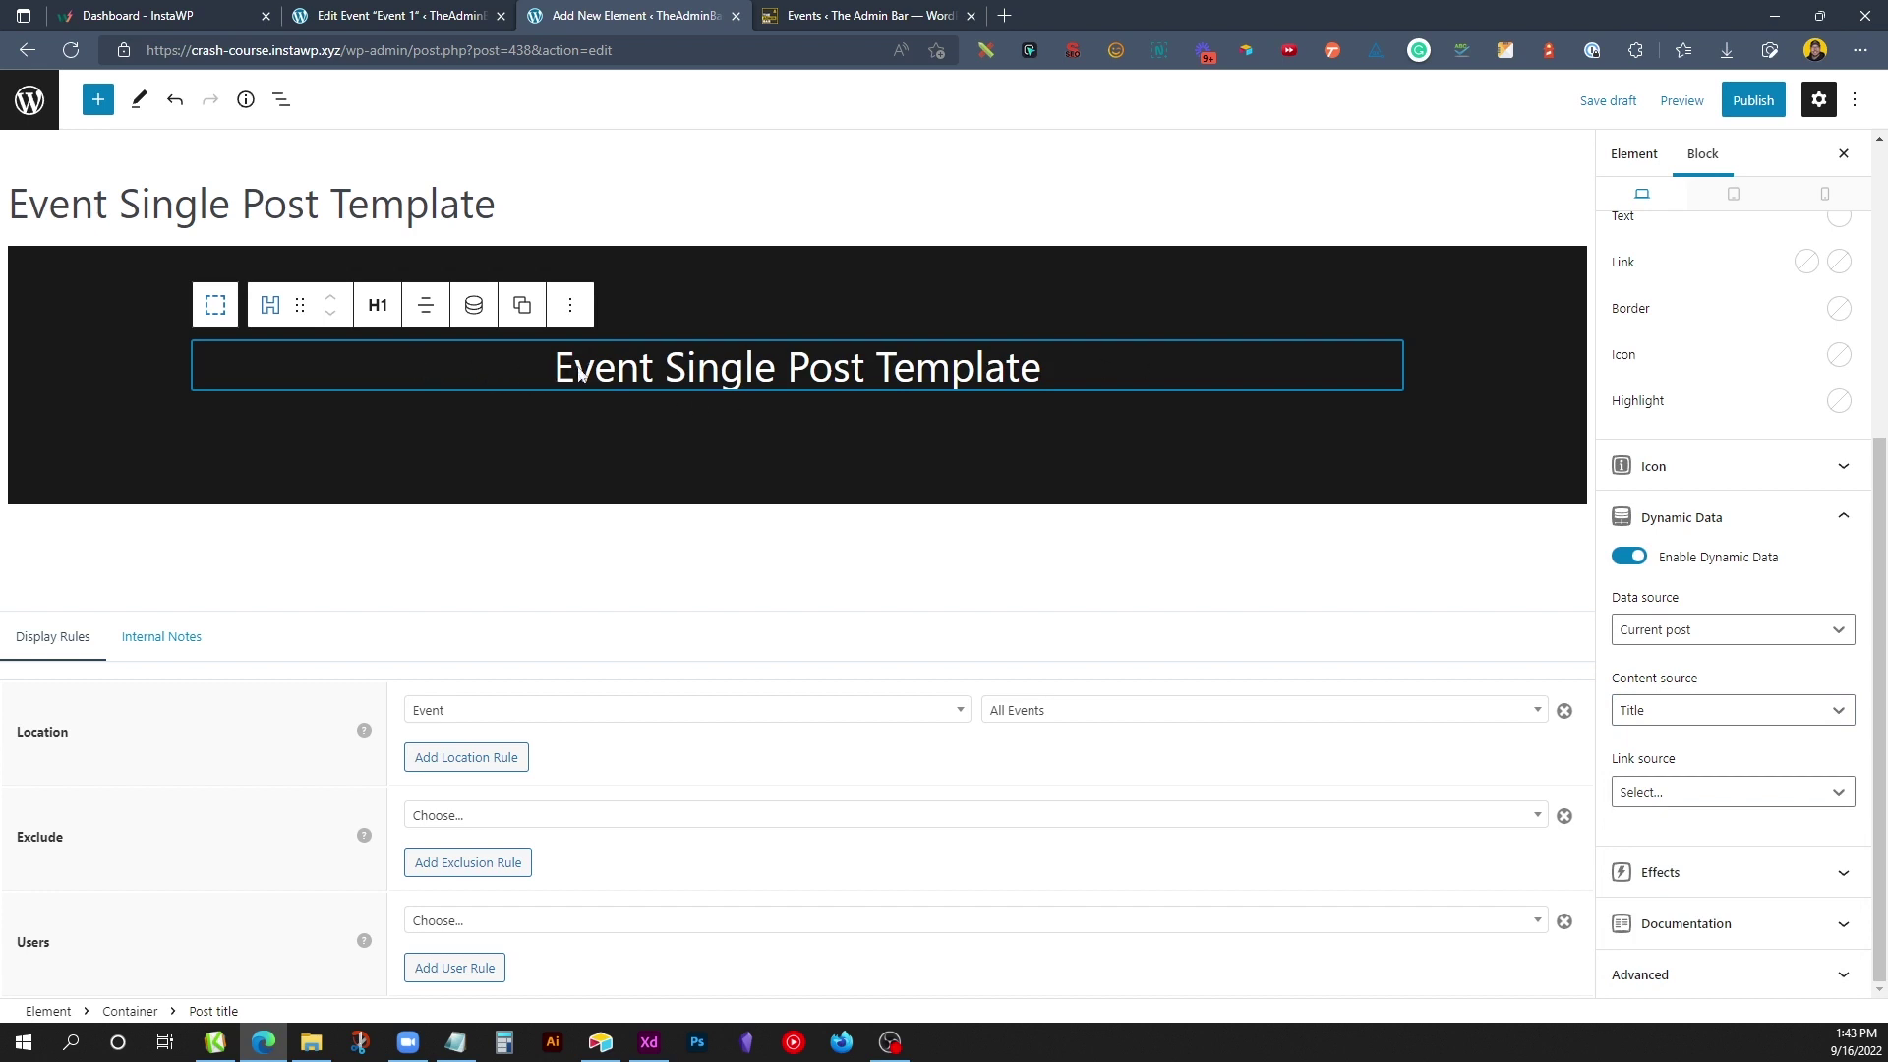
Step: Add a second Headline block below the title, center its text and change its tag to a paragraph
{"action": "left_click", "coordinate": [834, 415]}
{"action": "left_click", "coordinate": [798, 428]}
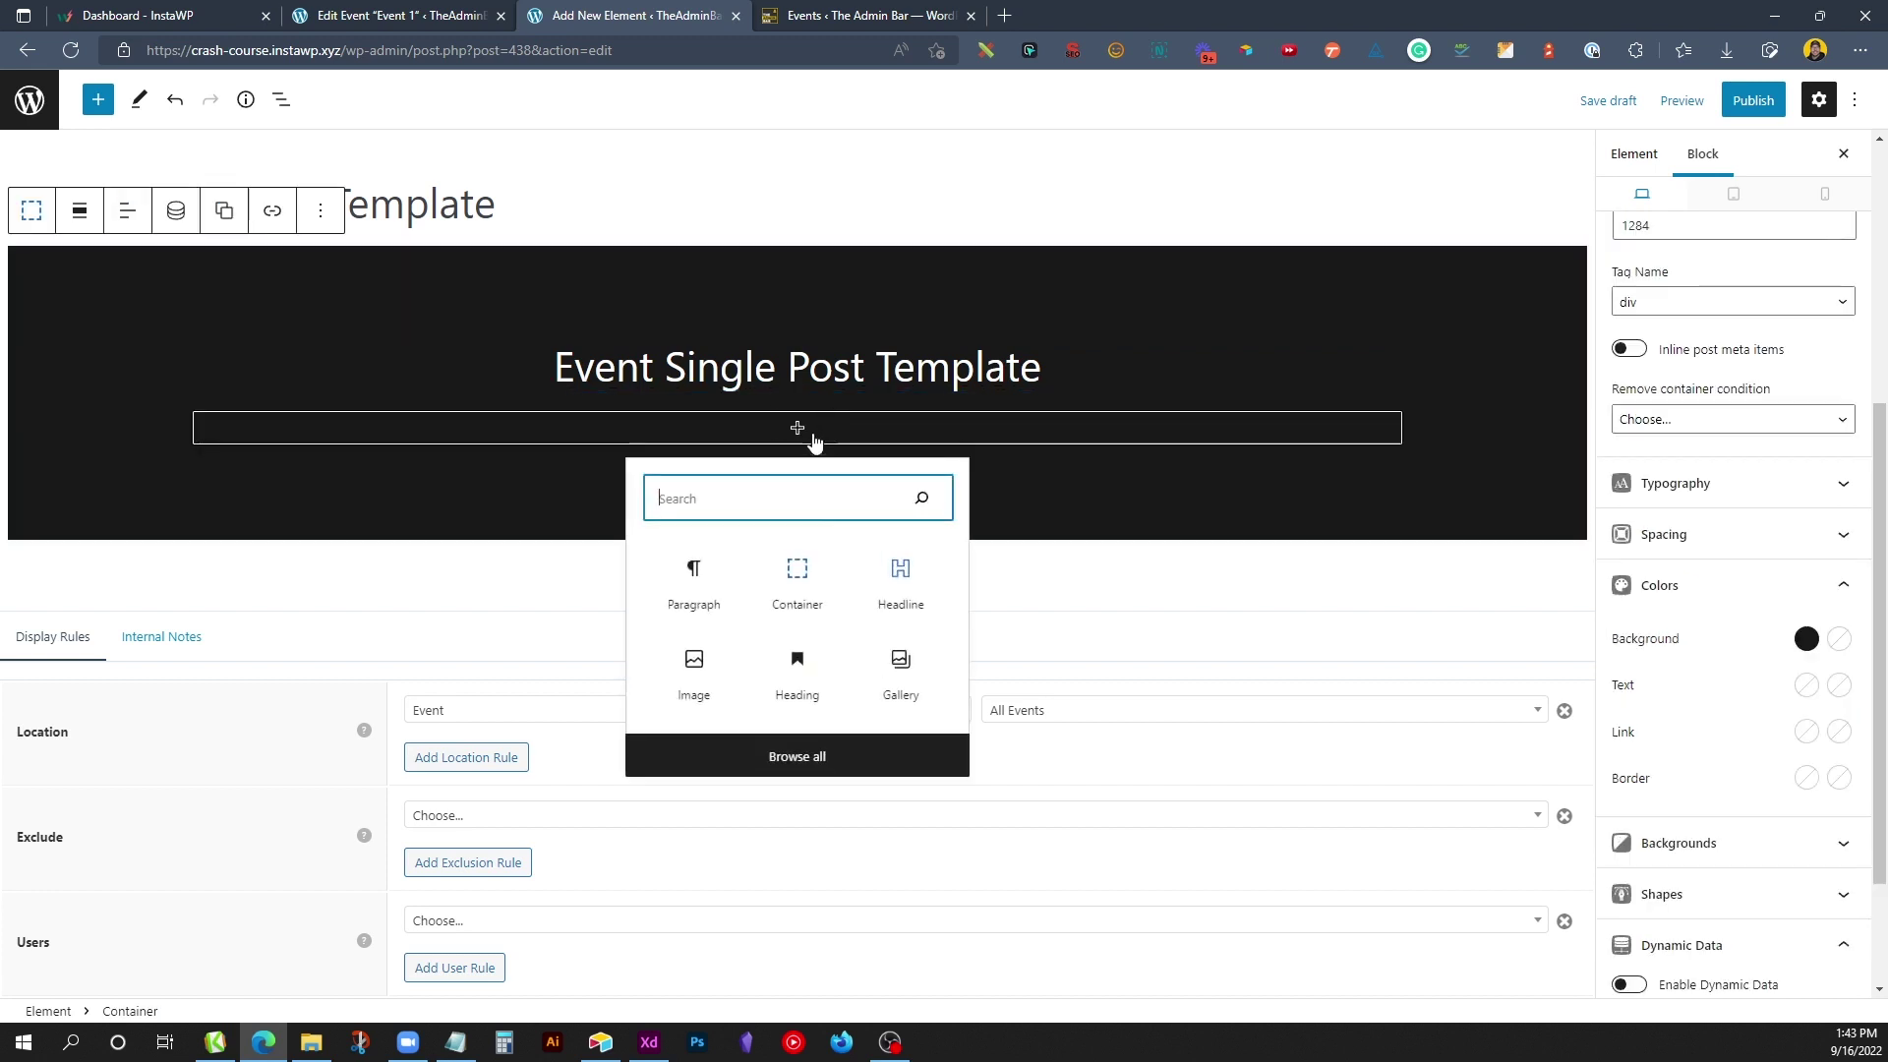
{"action": "left_click", "coordinate": [901, 585]}
{"action": "left_click", "coordinate": [425, 374]}
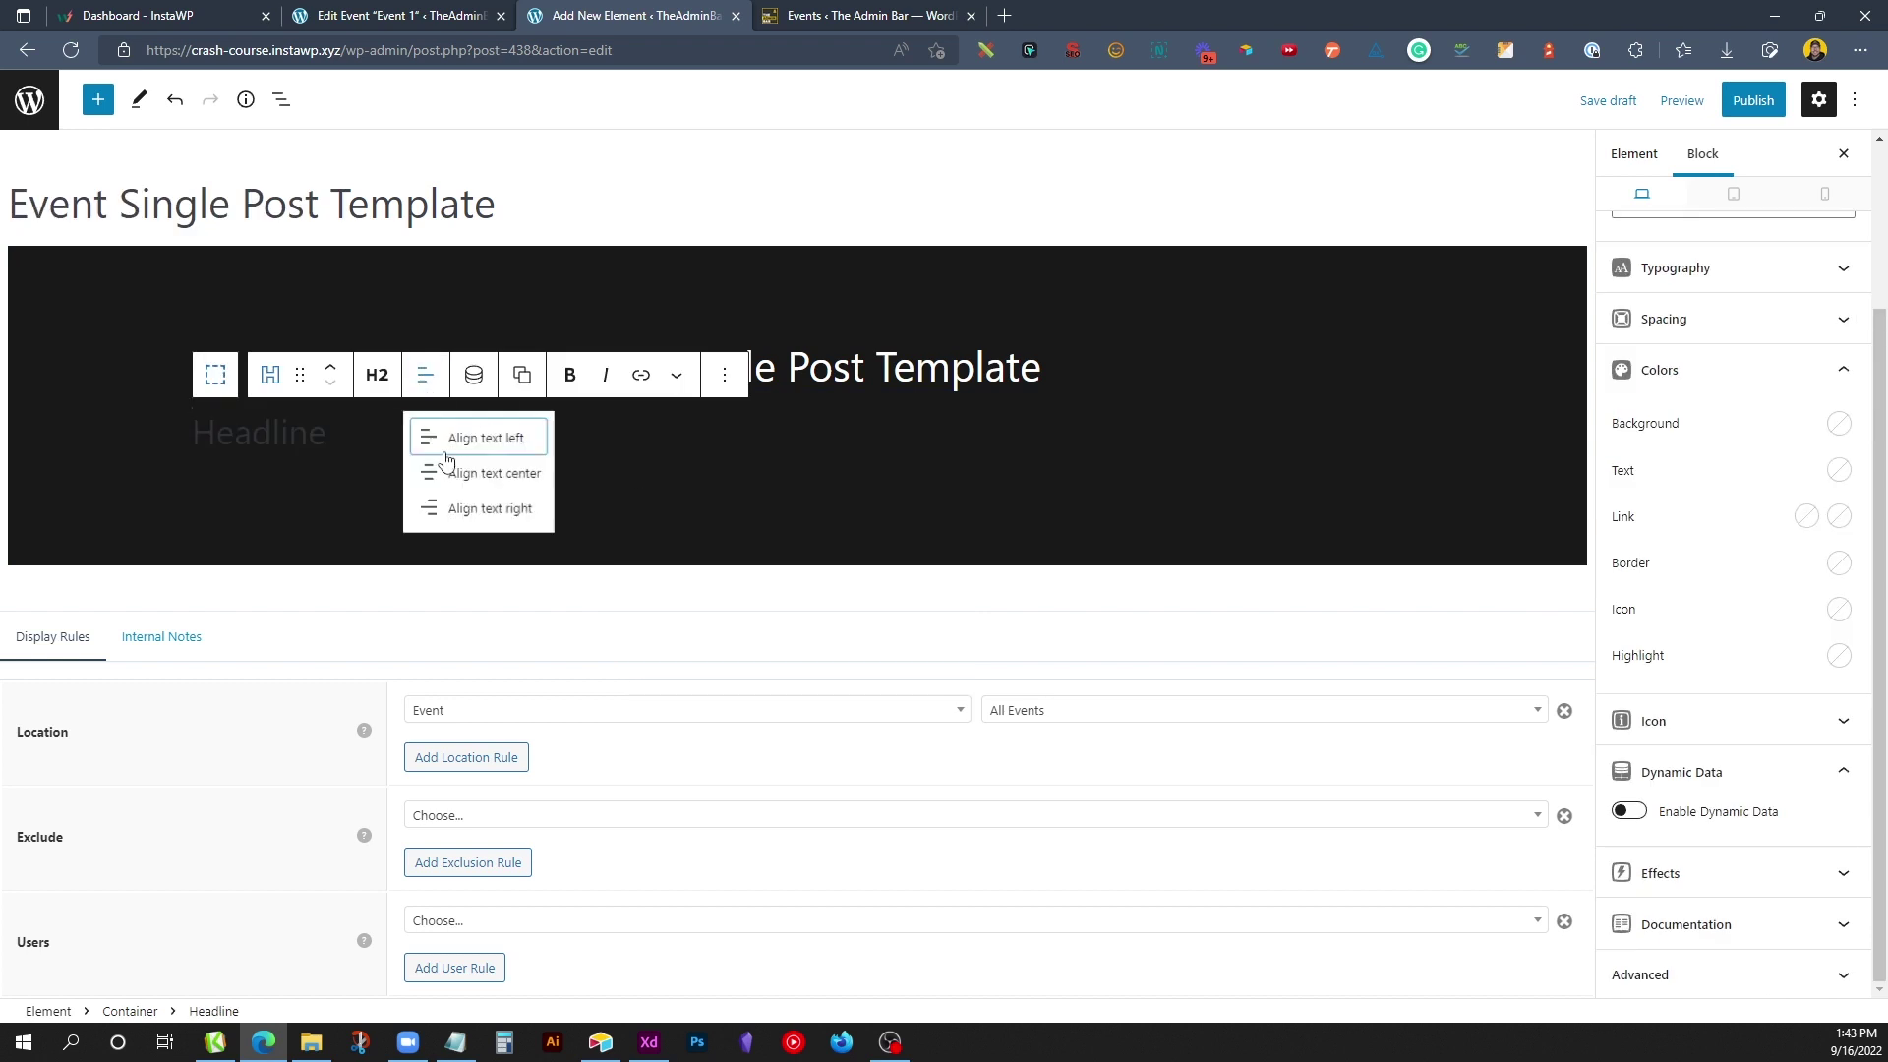
{"action": "left_click", "coordinate": [474, 468]}
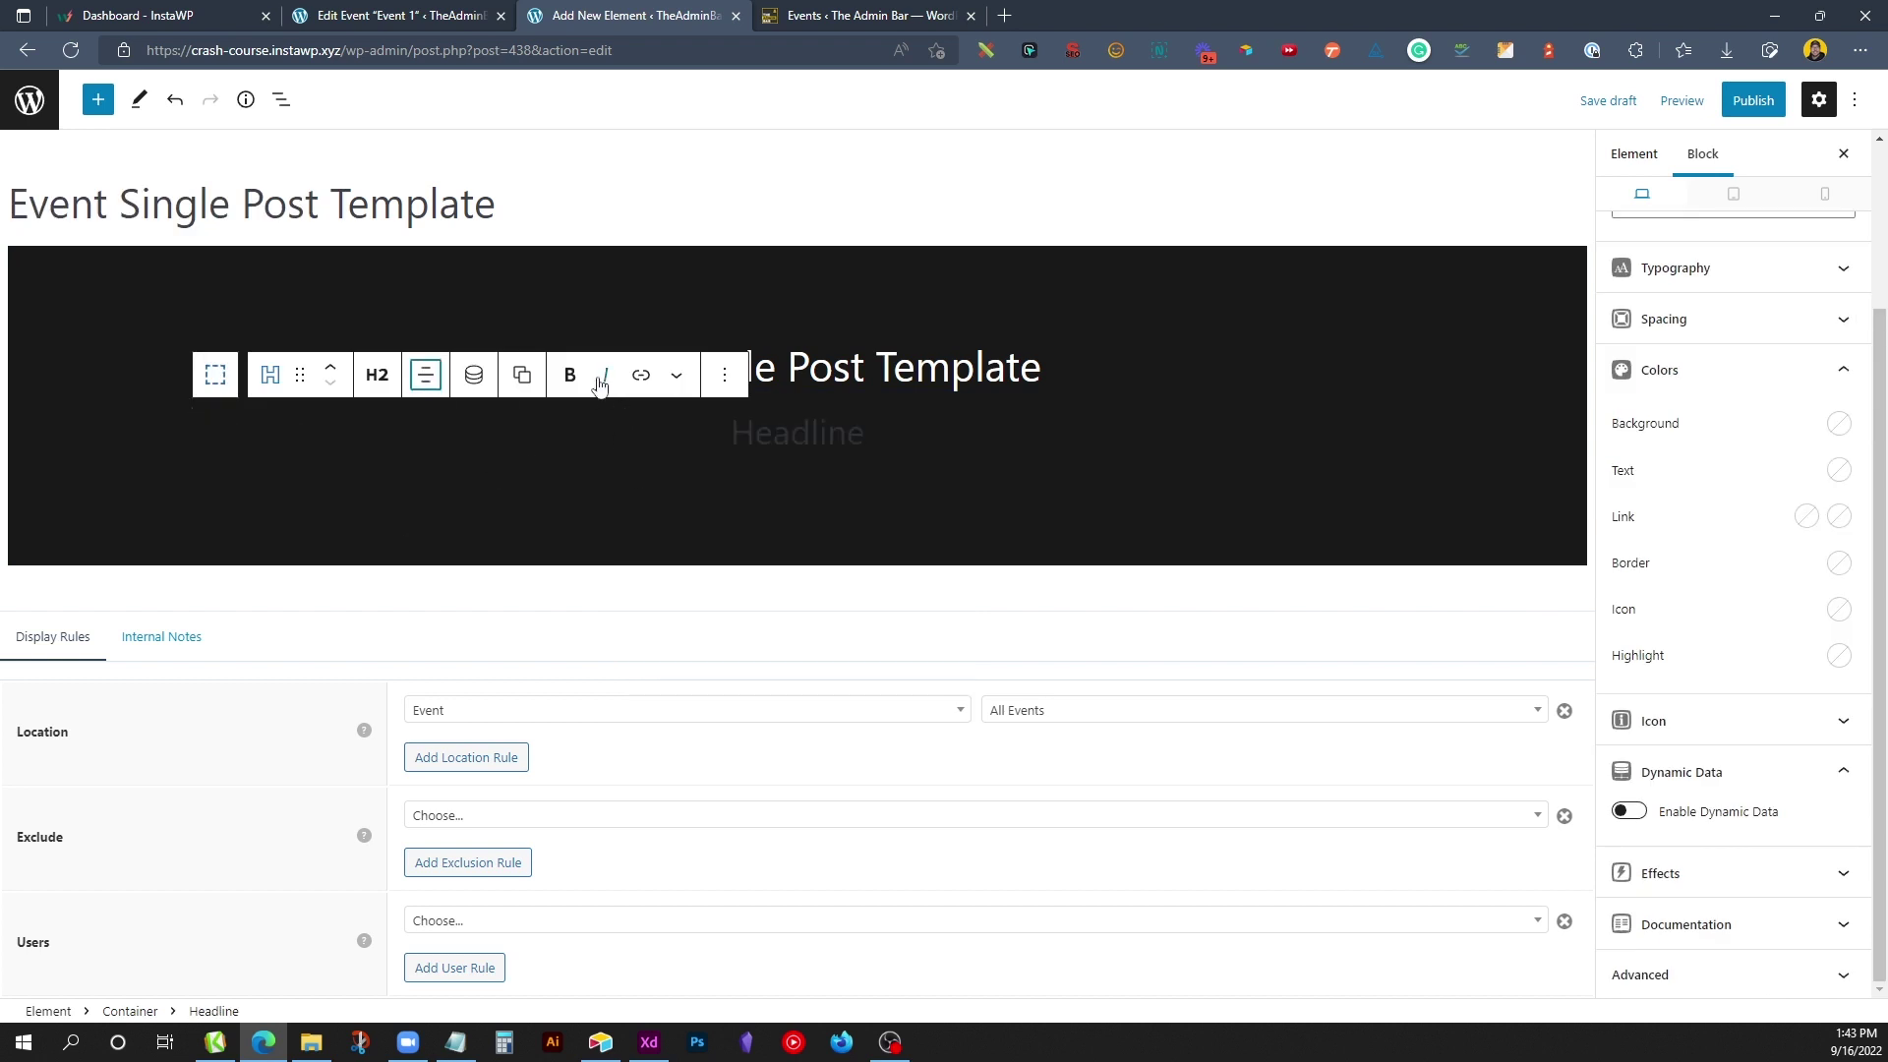
{"action": "left_click", "coordinate": [377, 375]}
{"action": "left_click", "coordinate": [432, 646]}
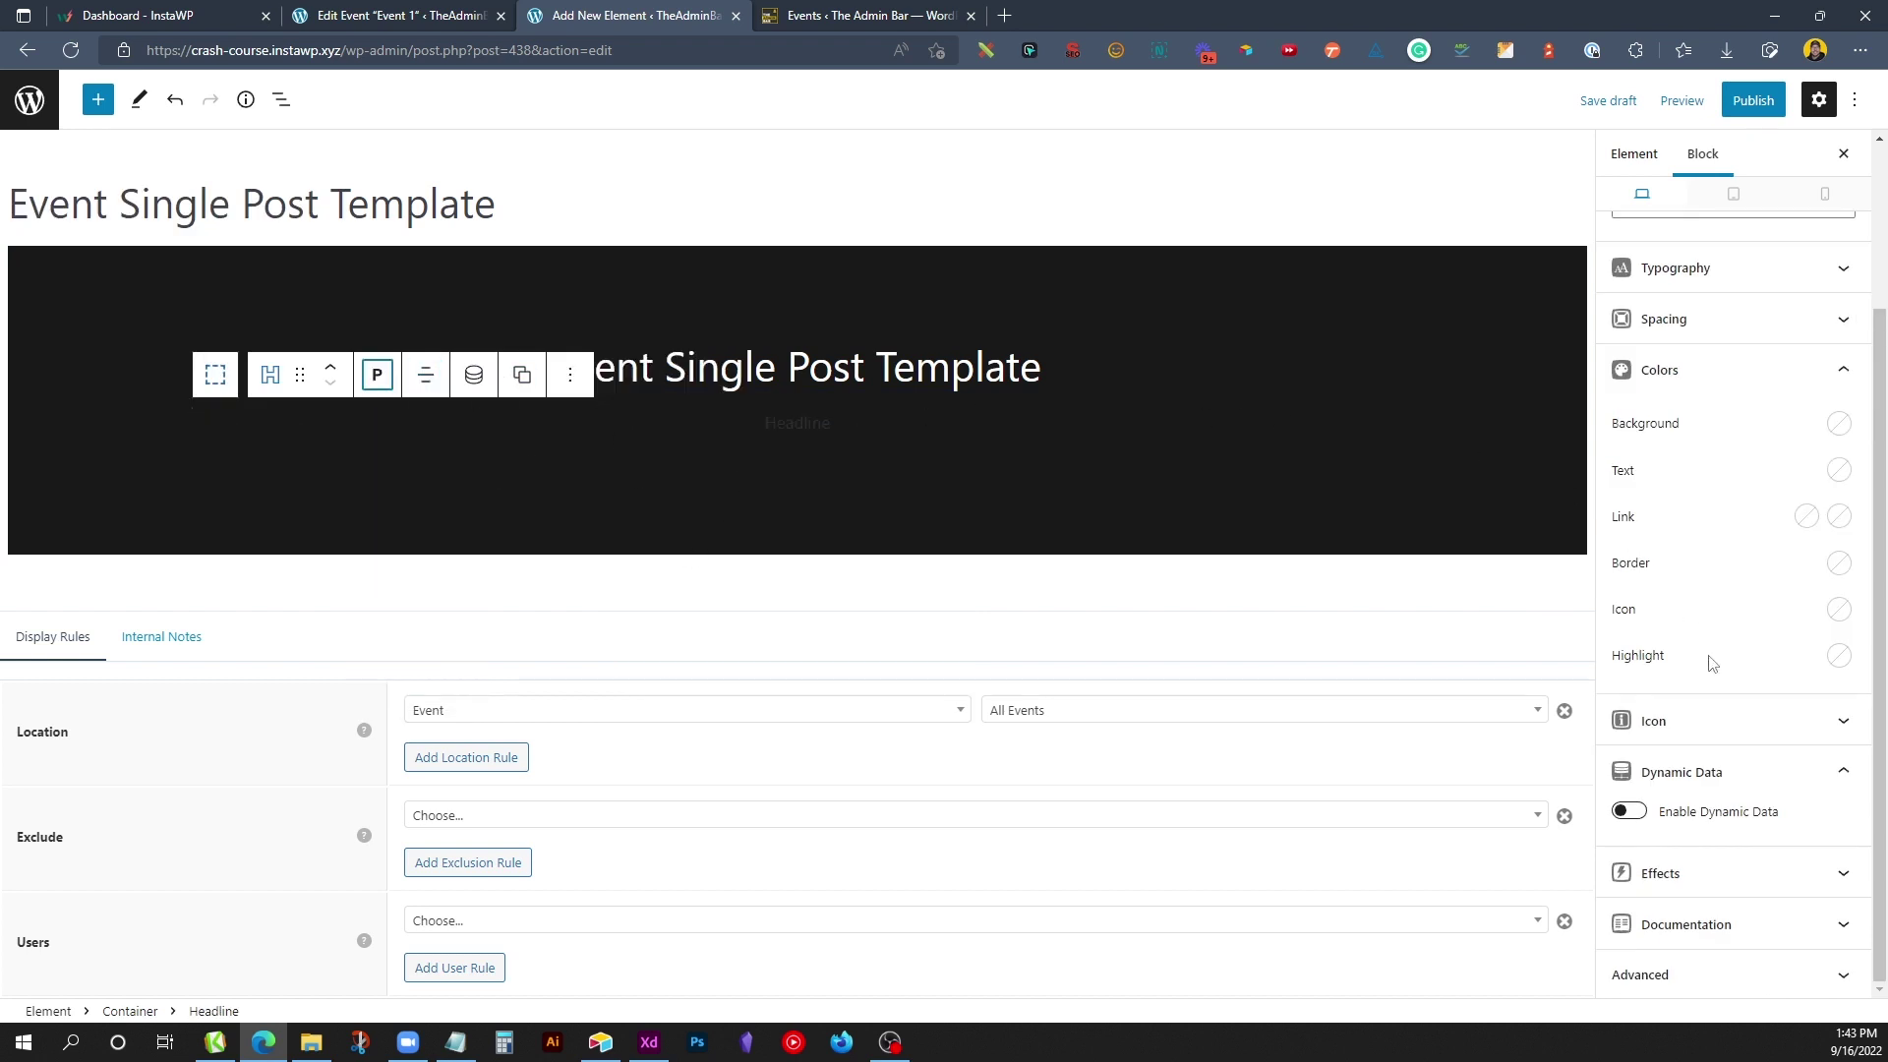
Step: Set the second headline's text color to the light gray palette color and enter "Subheading" as its text
{"action": "left_click", "coordinate": [1839, 470]}
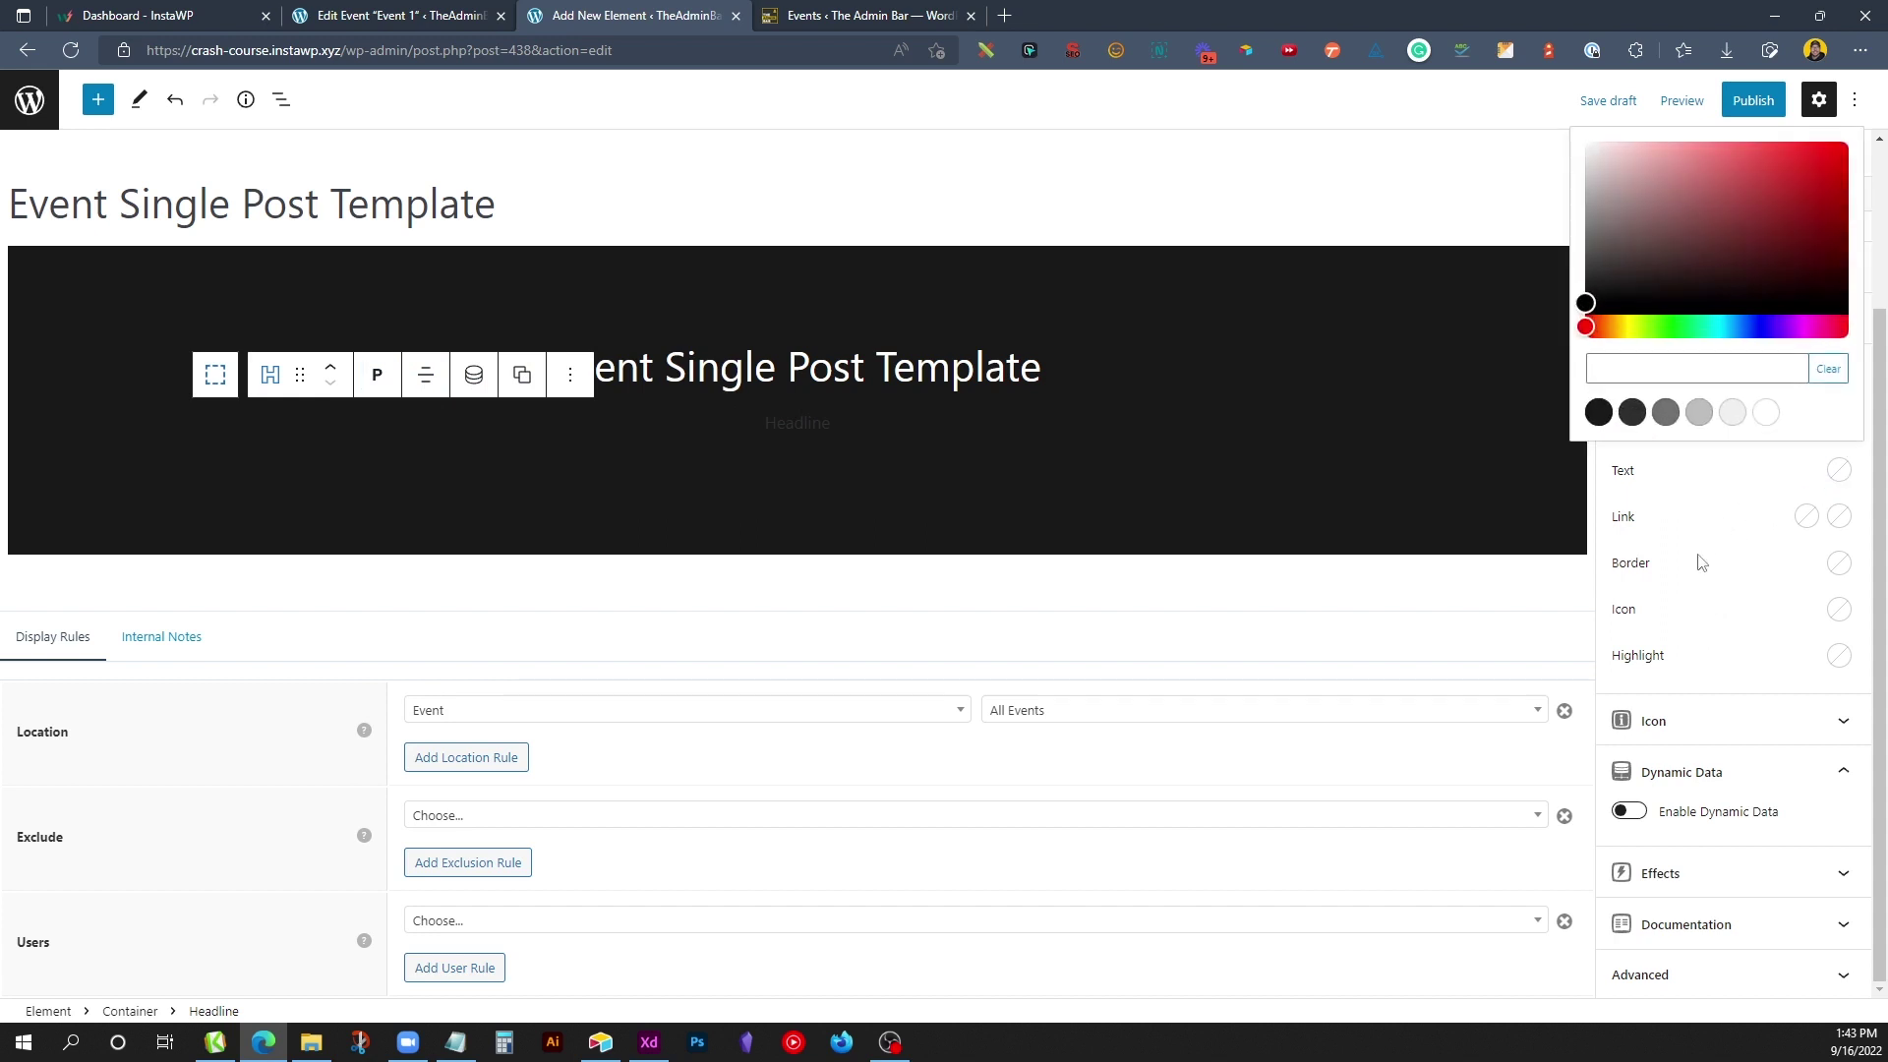
{"action": "left_click", "coordinate": [1733, 412]}
{"action": "left_click", "coordinate": [851, 428]}
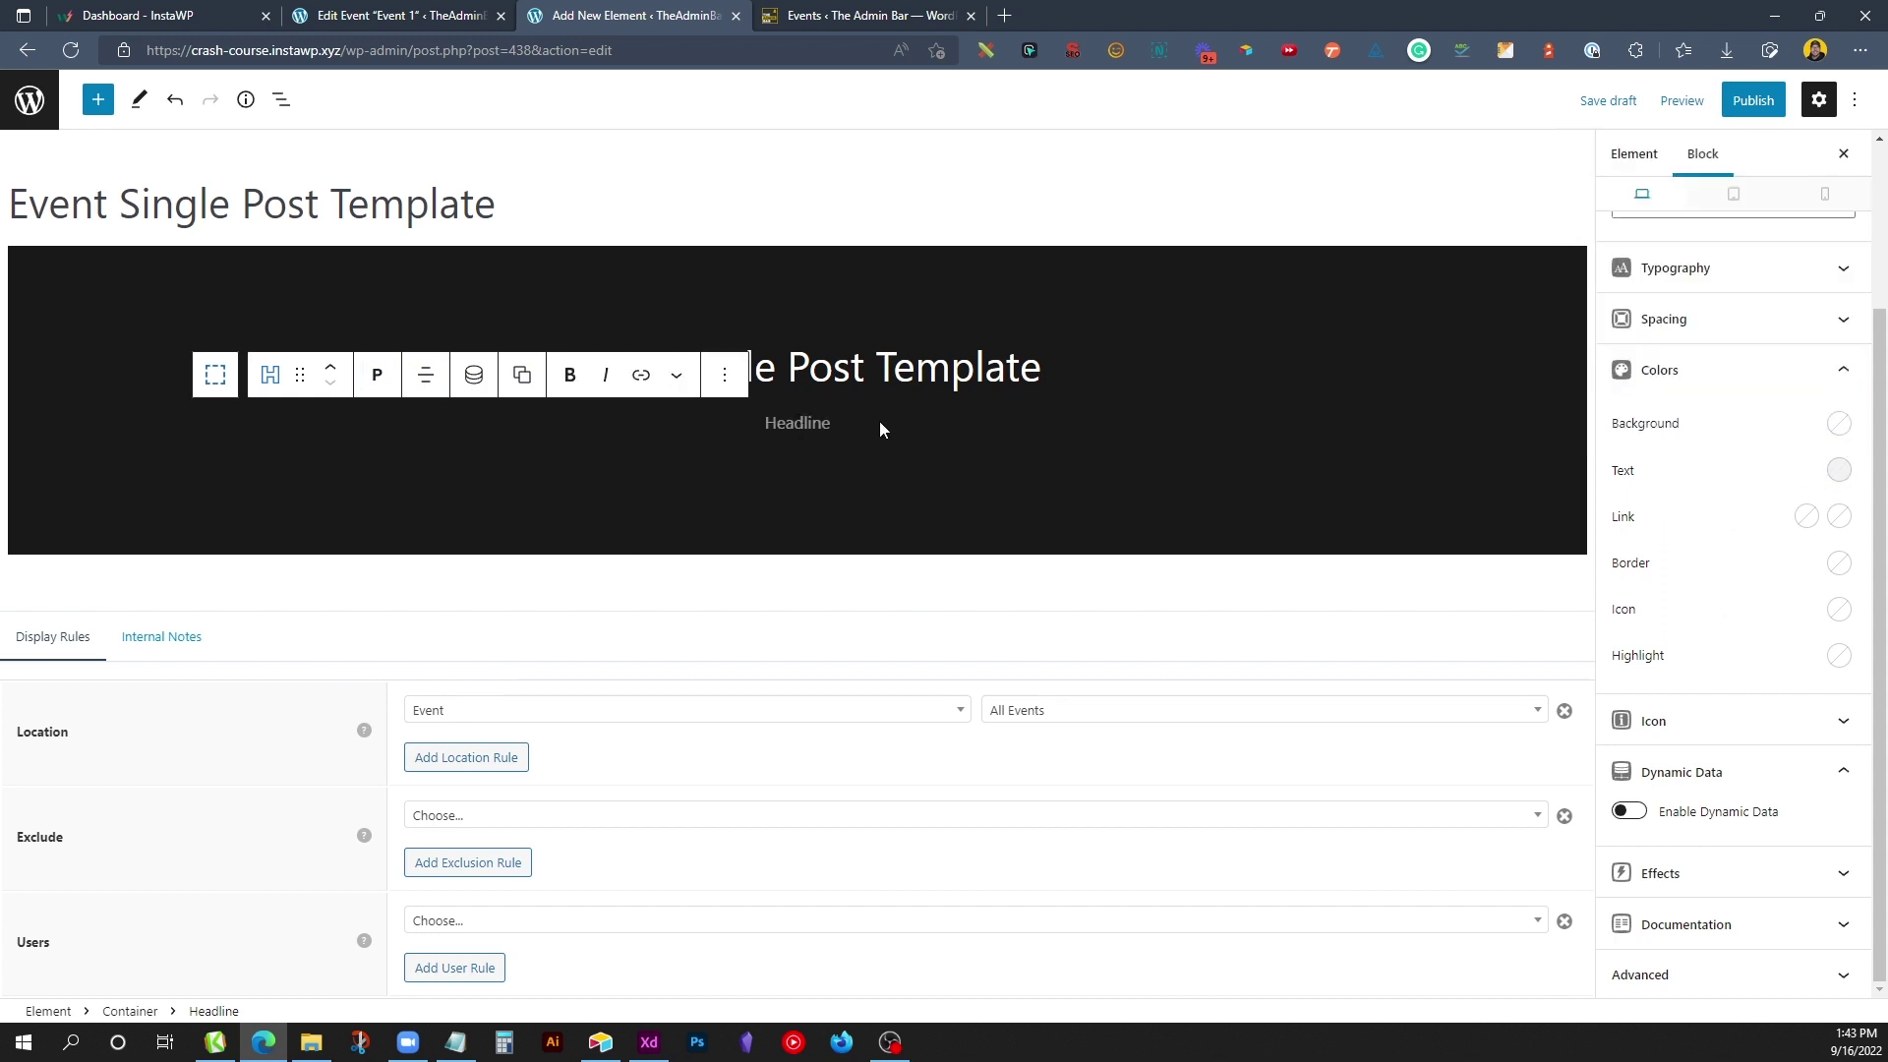
{"action": "type", "text": "Subheading"}
Step: Enable dynamic data for the subheading block and set its content source to Post meta
{"action": "left_click", "coordinate": [1629, 814]}
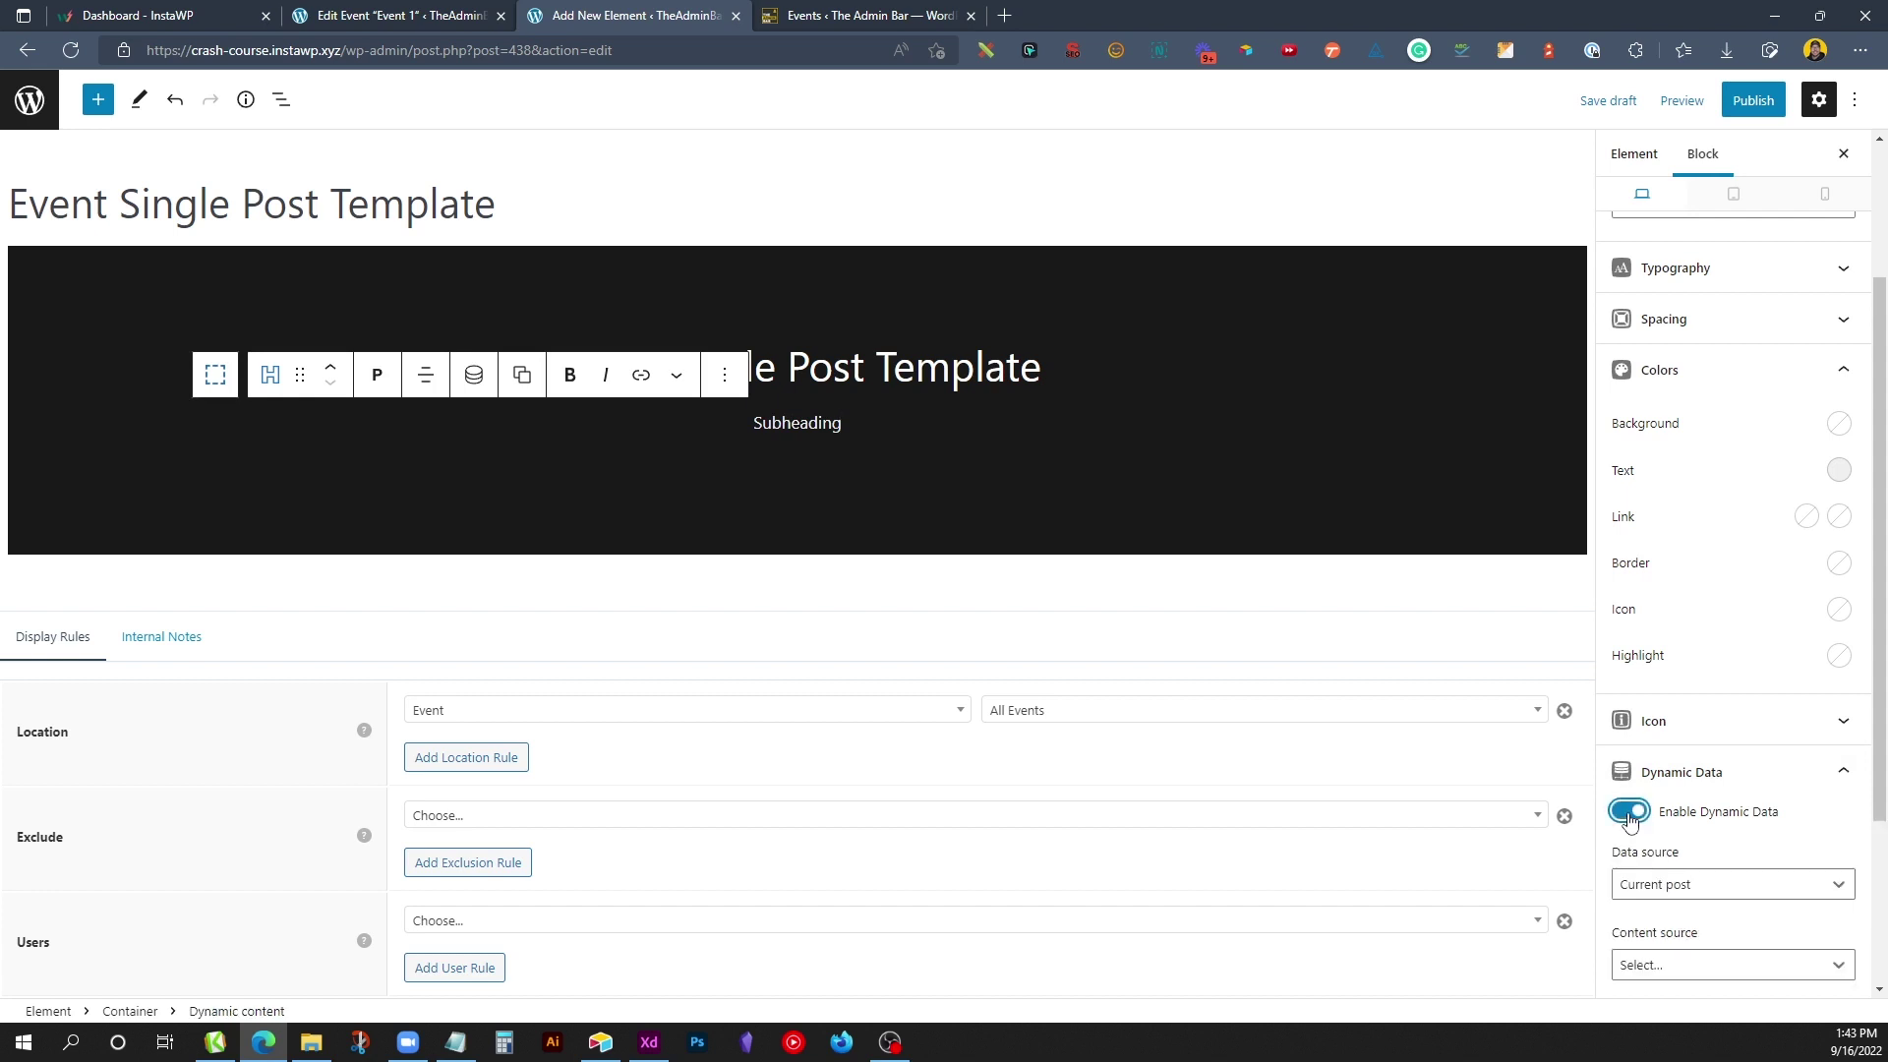
{"action": "scroll", "coordinate": [1713, 792], "scroll_direction": "down", "scroll_amount": 3}
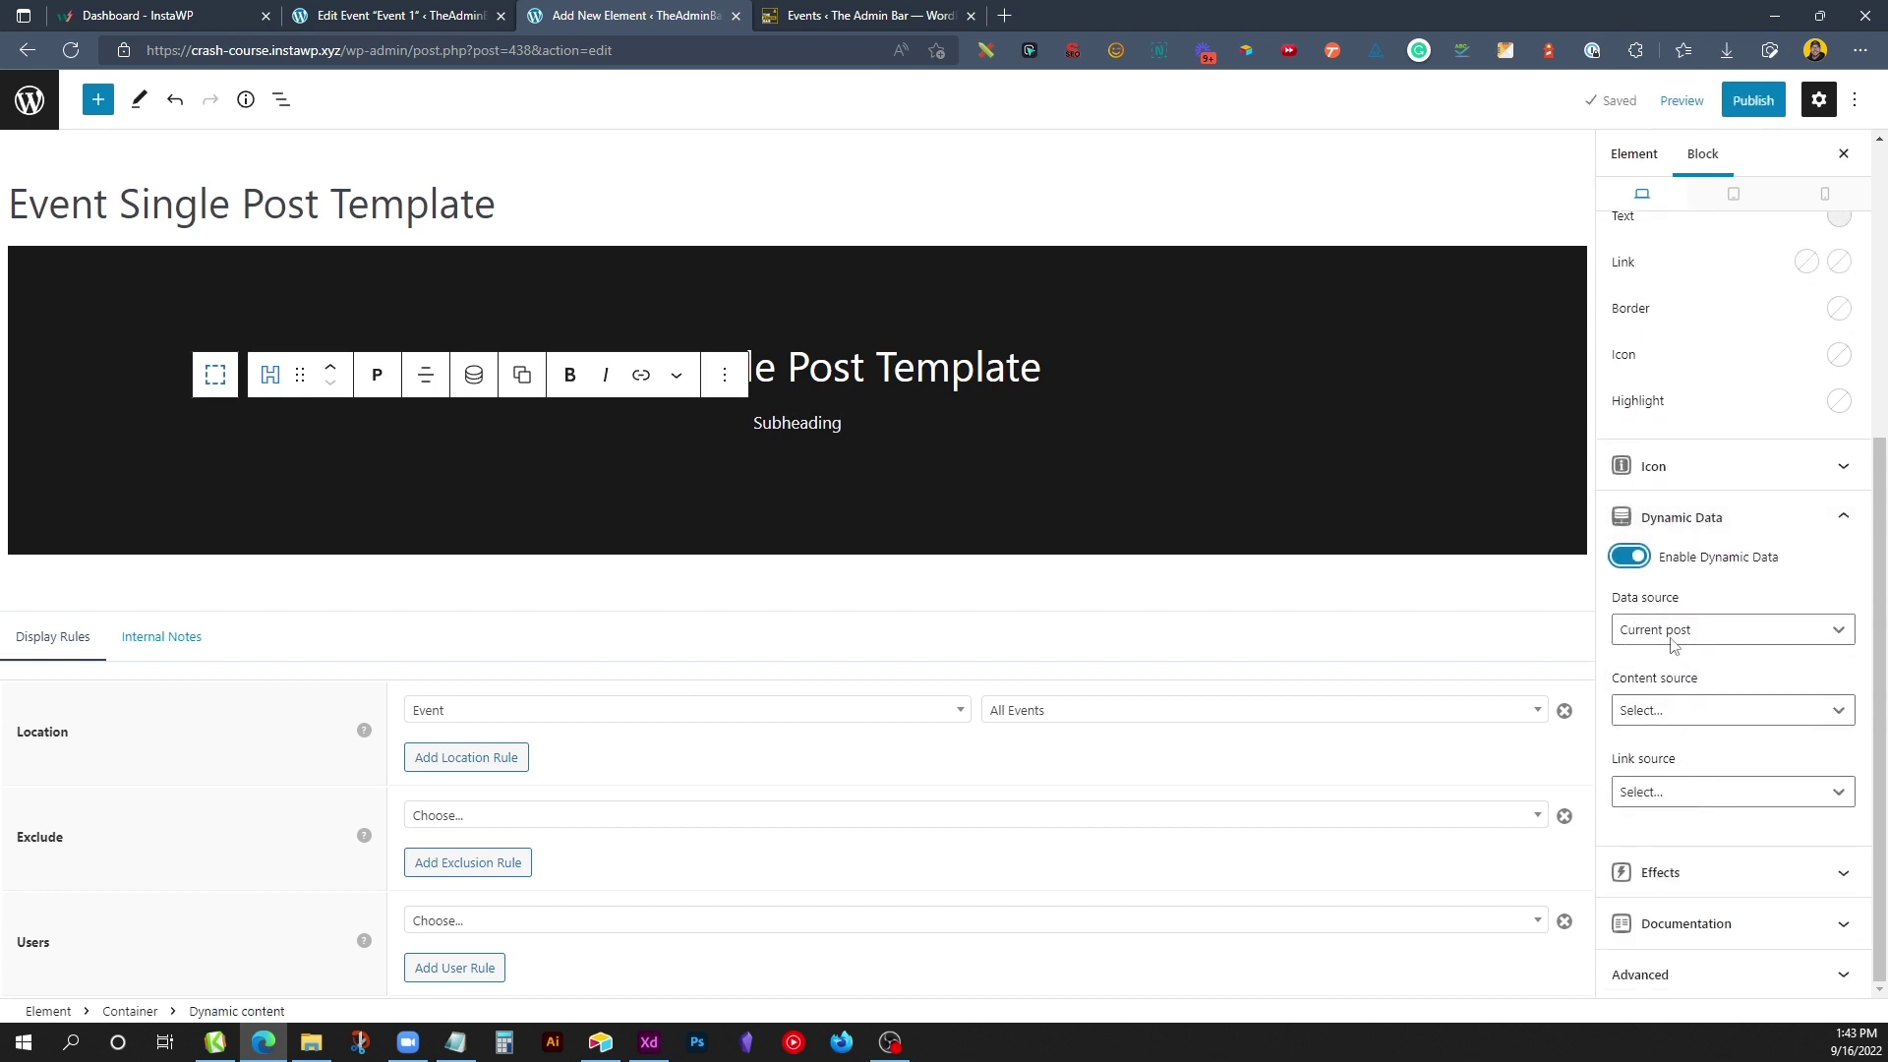
{"action": "left_click", "coordinate": [1669, 714]}
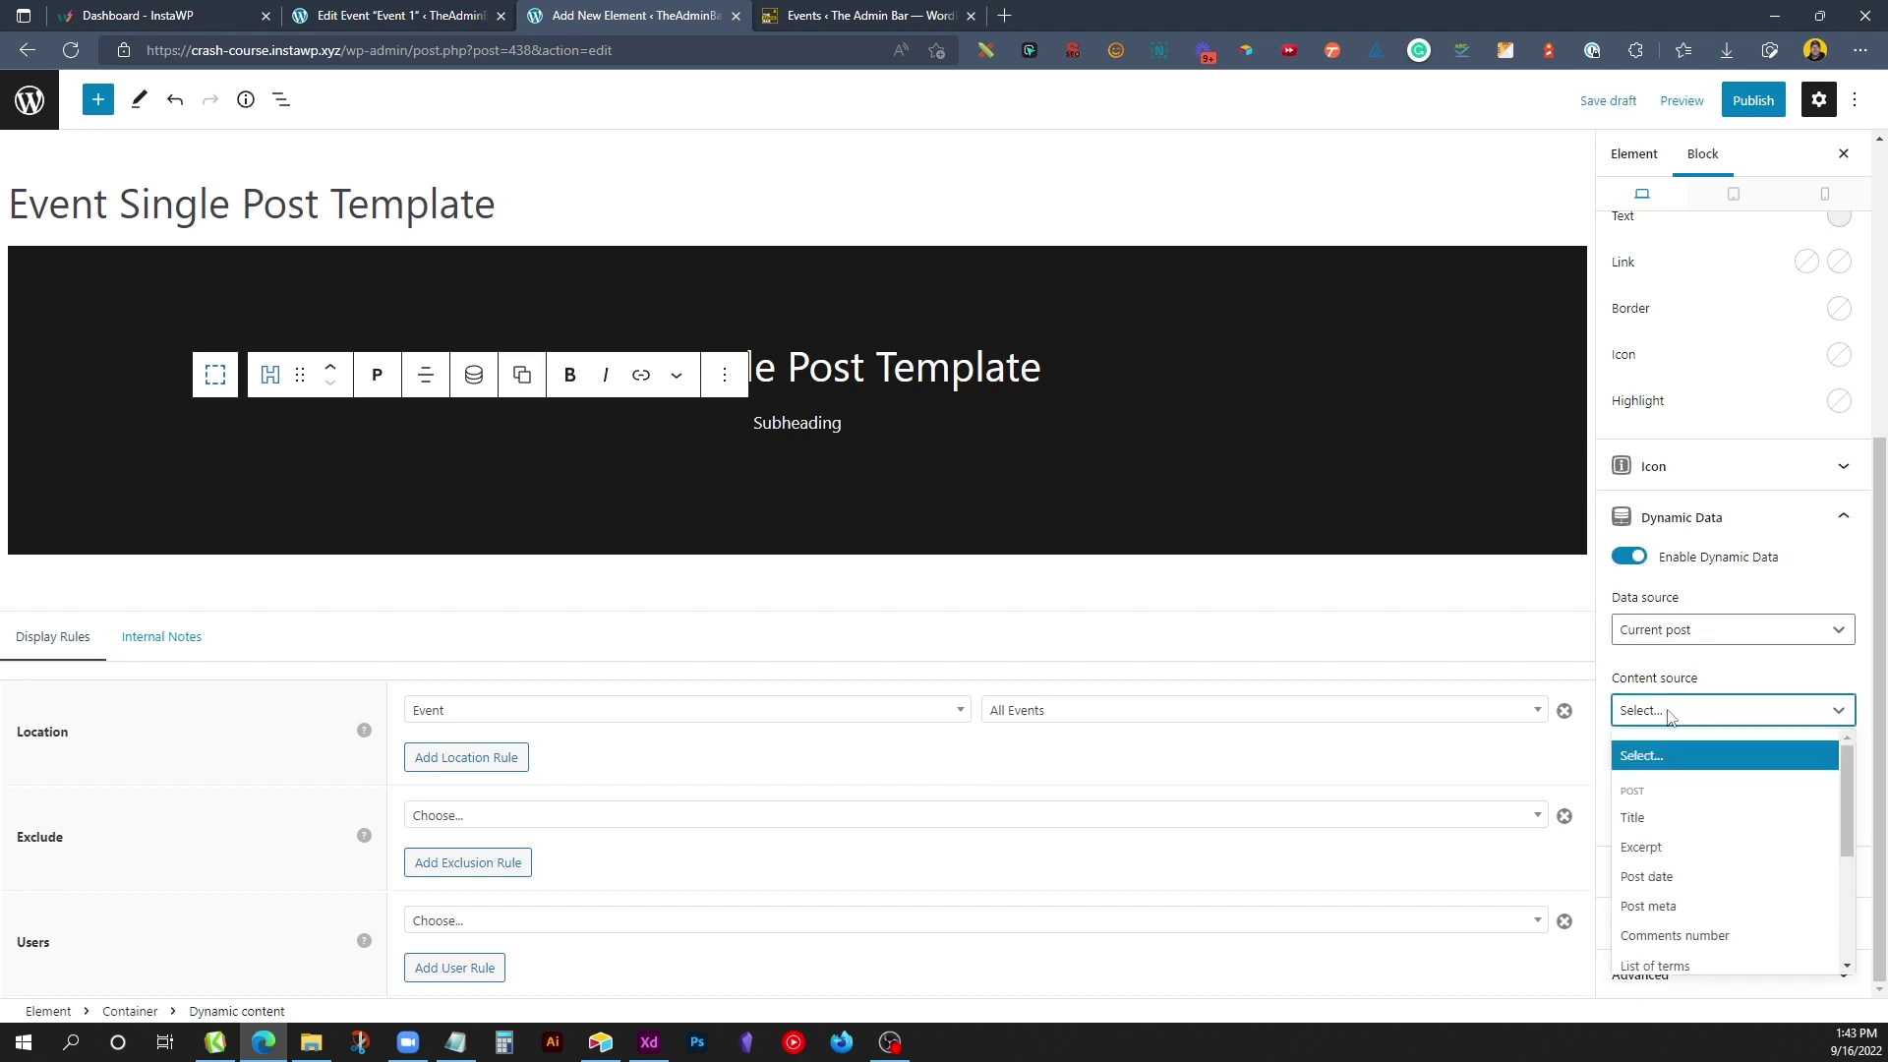
{"action": "left_click", "coordinate": [1669, 907]}
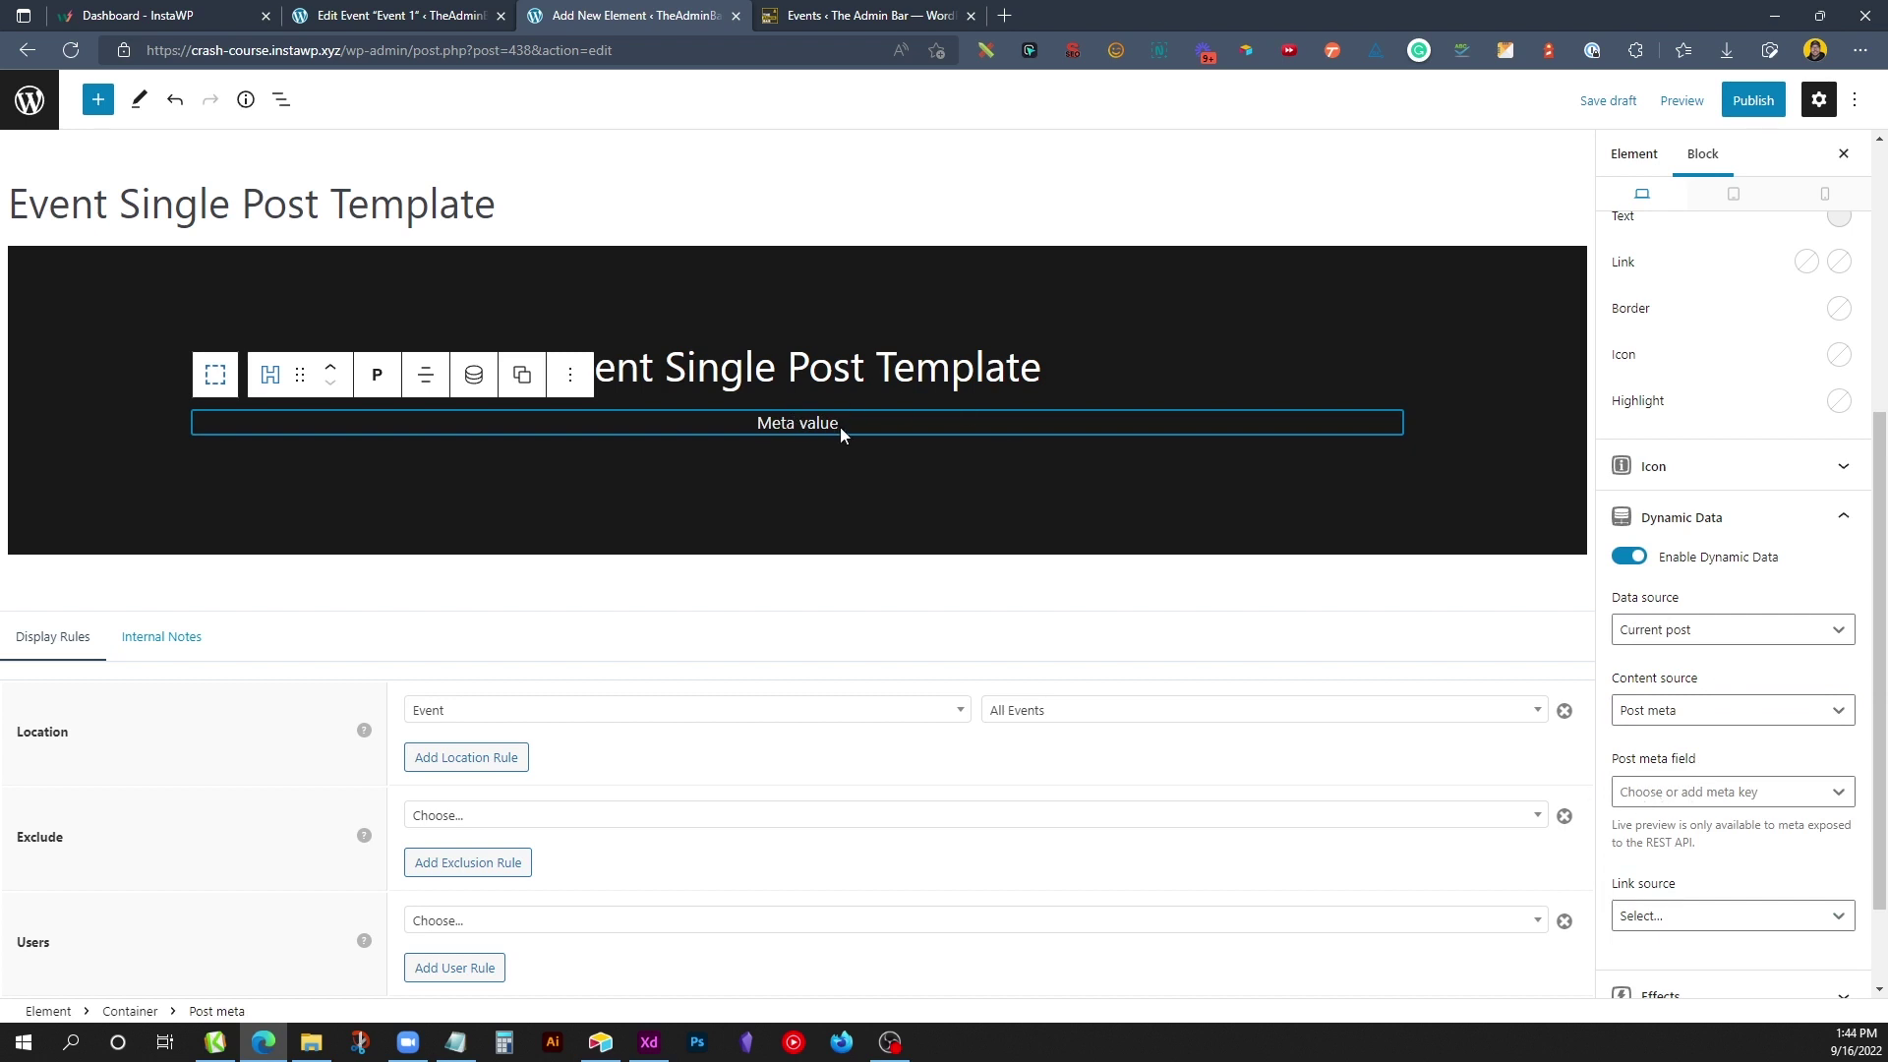
{"action": "left_click", "coordinate": [1729, 791]}
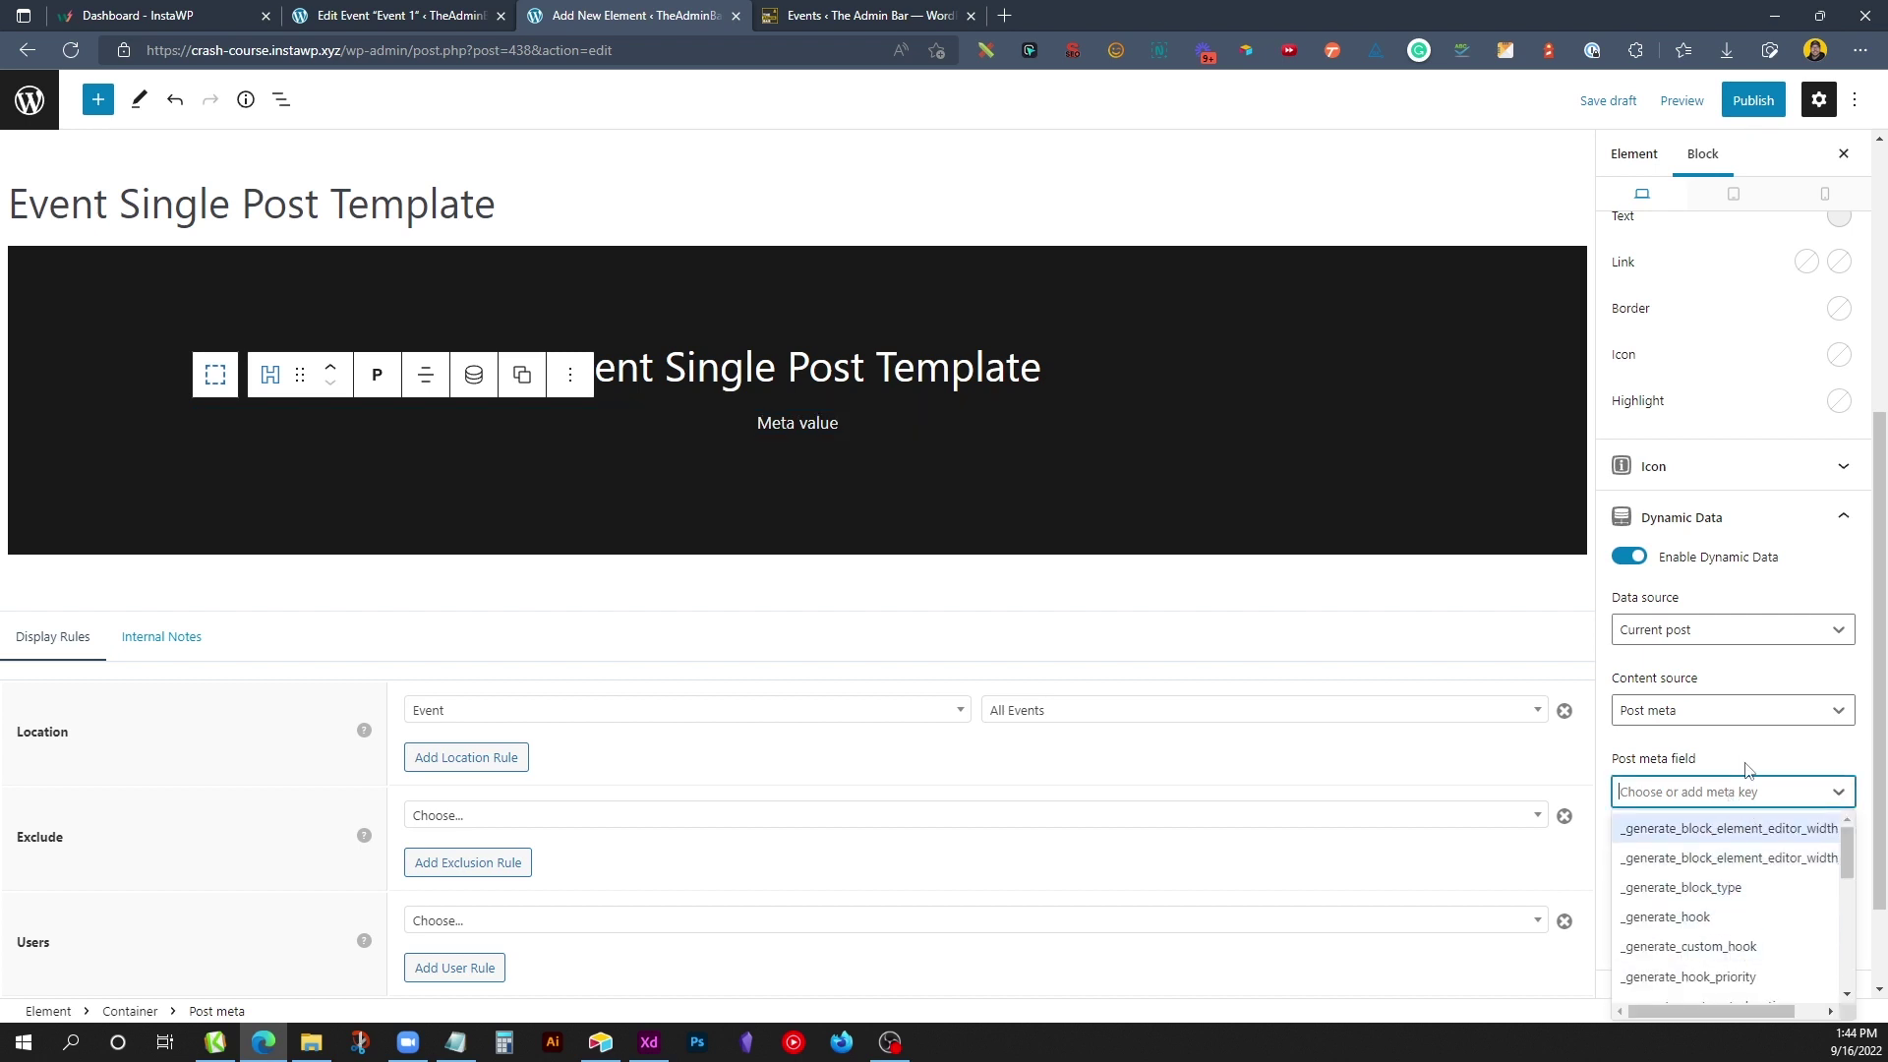
{"action": "left_click", "coordinate": [1747, 770]}
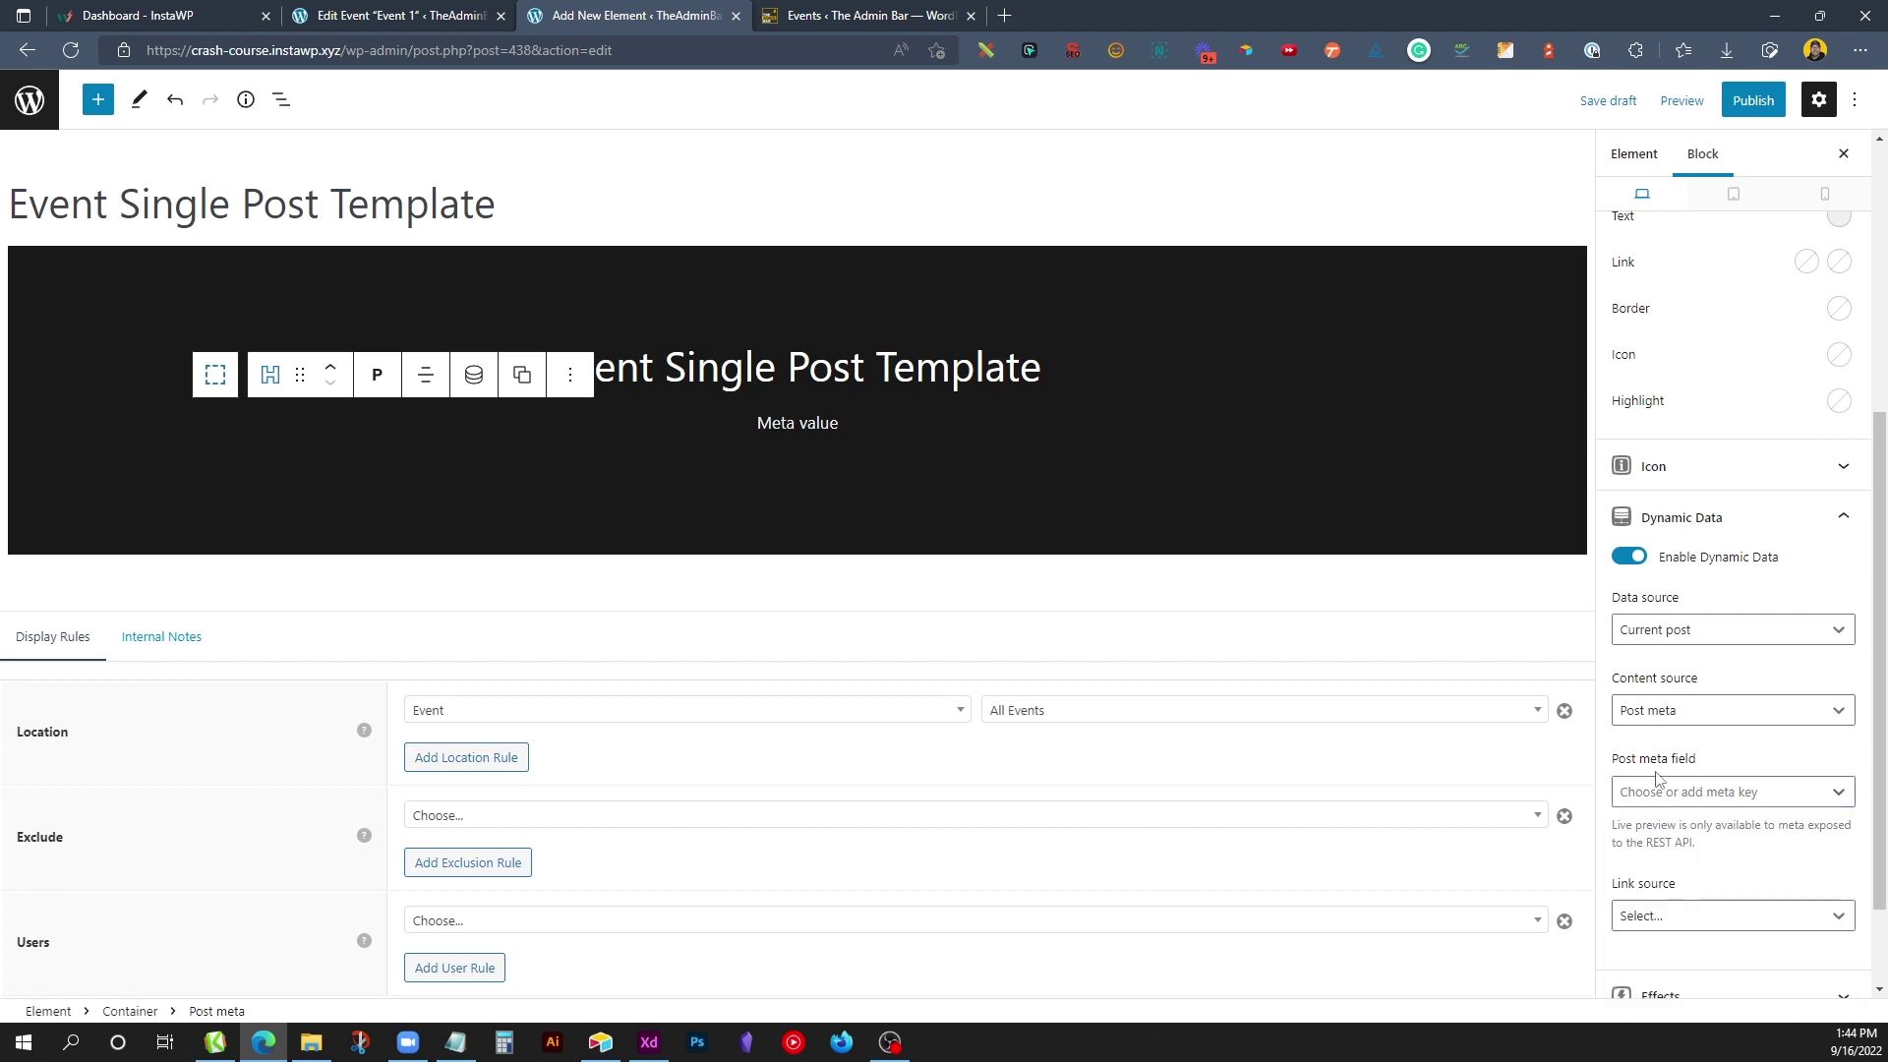
Step: Open the Events Fields group in Advanced Custom Fields and copy the Subheading field's name, "subheading"
{"action": "left_click", "coordinate": [401, 17]}
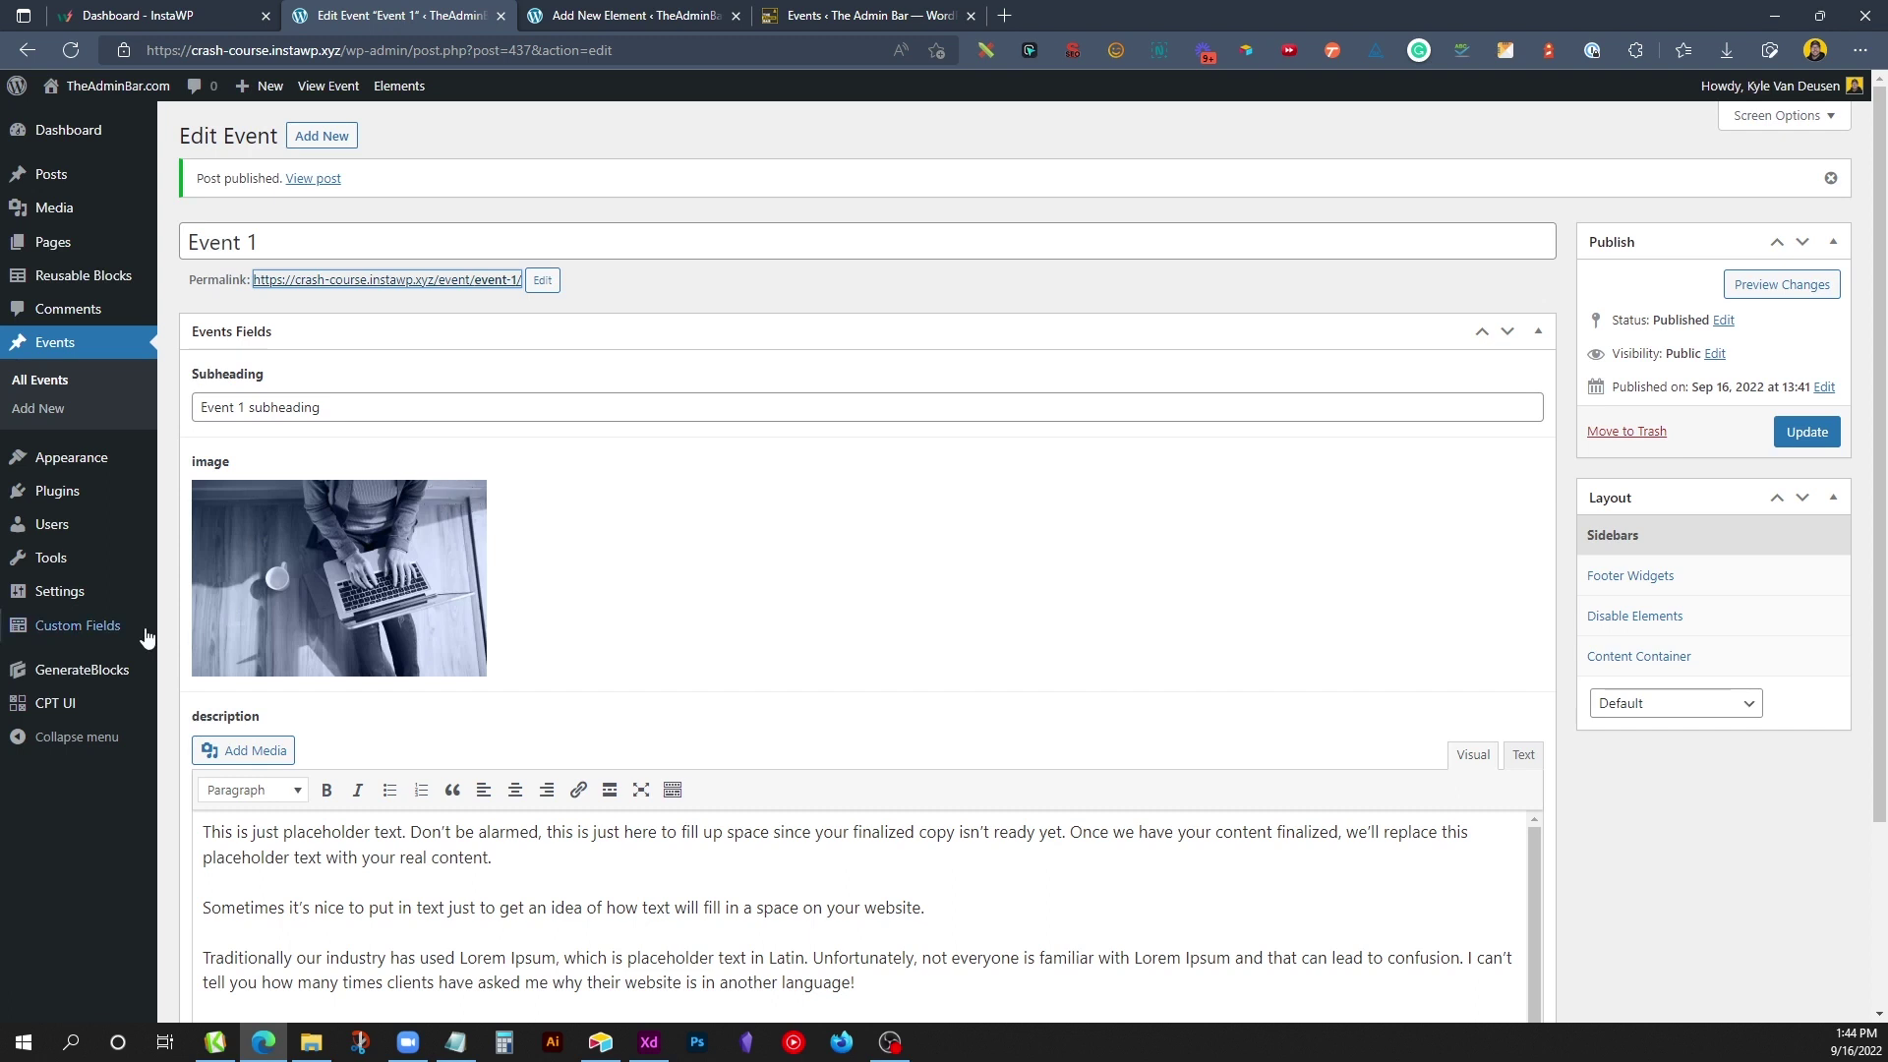
{"action": "mouse_move", "coordinate": [106, 634]}
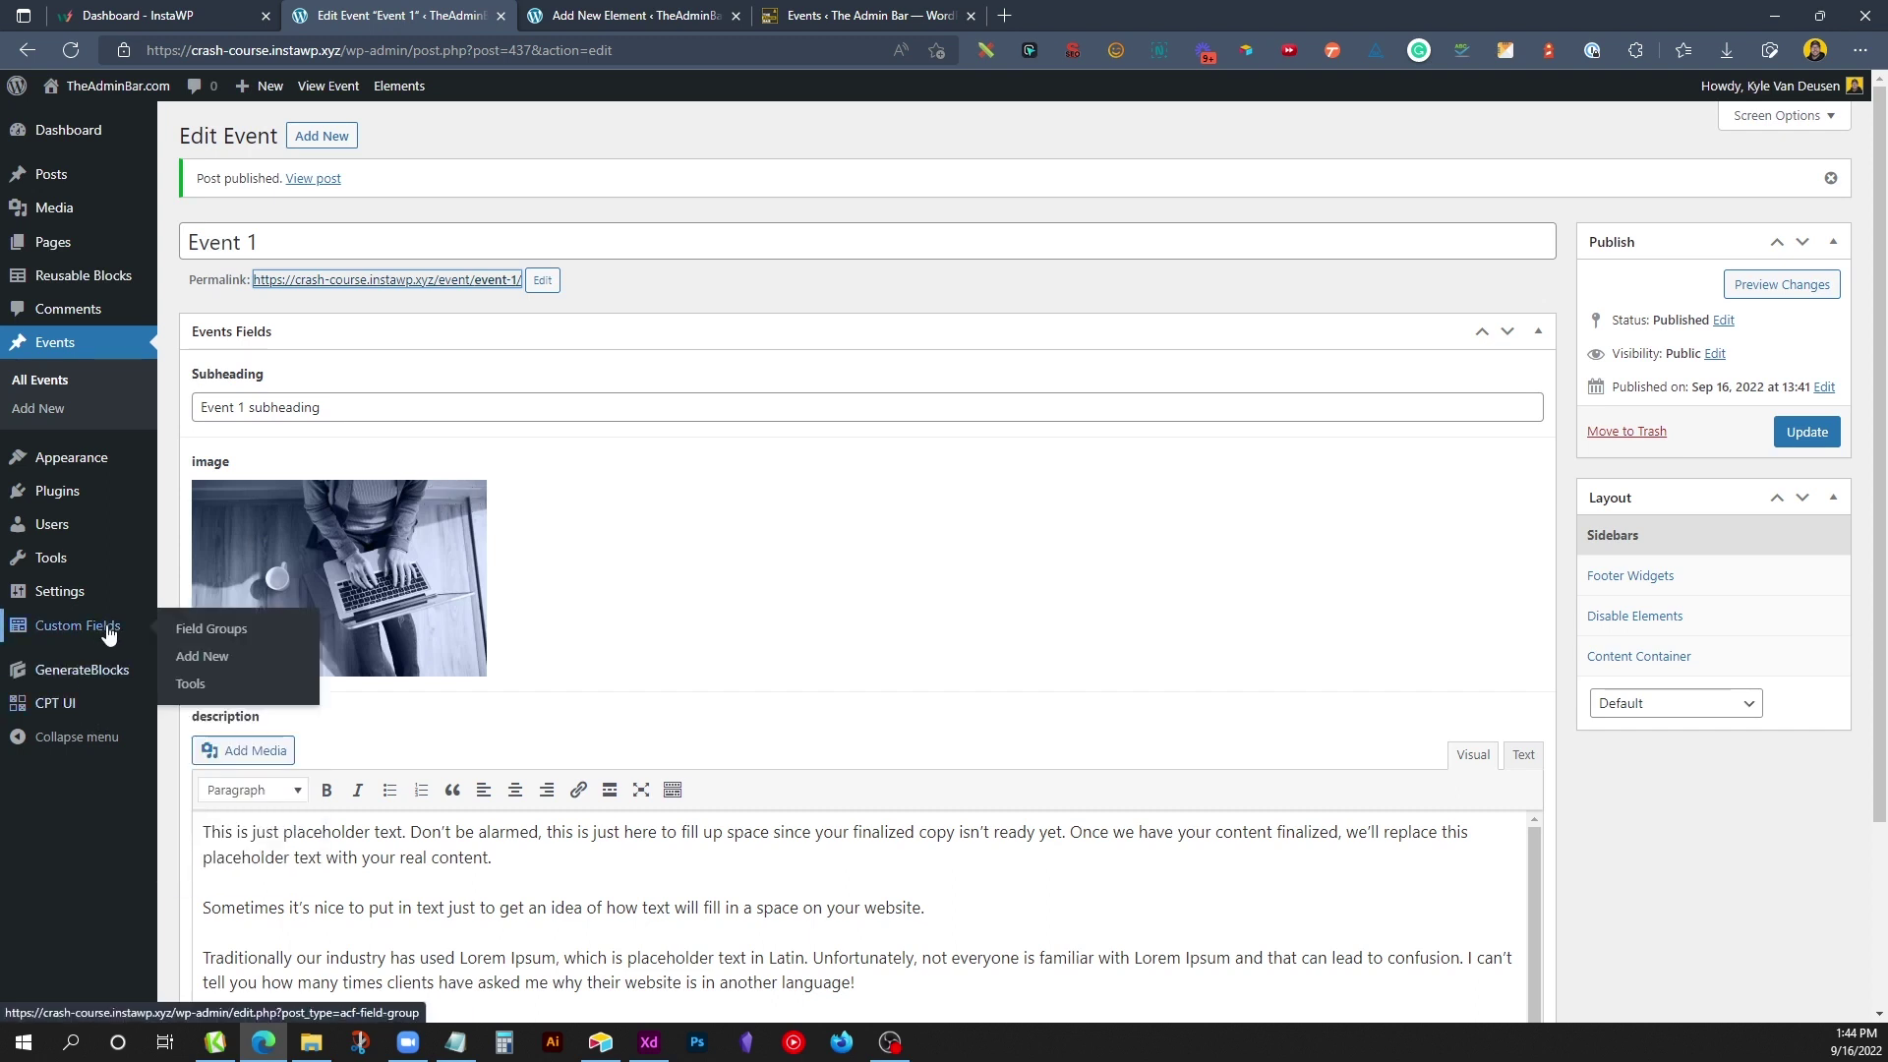
{"action": "left_click", "coordinate": [199, 635]}
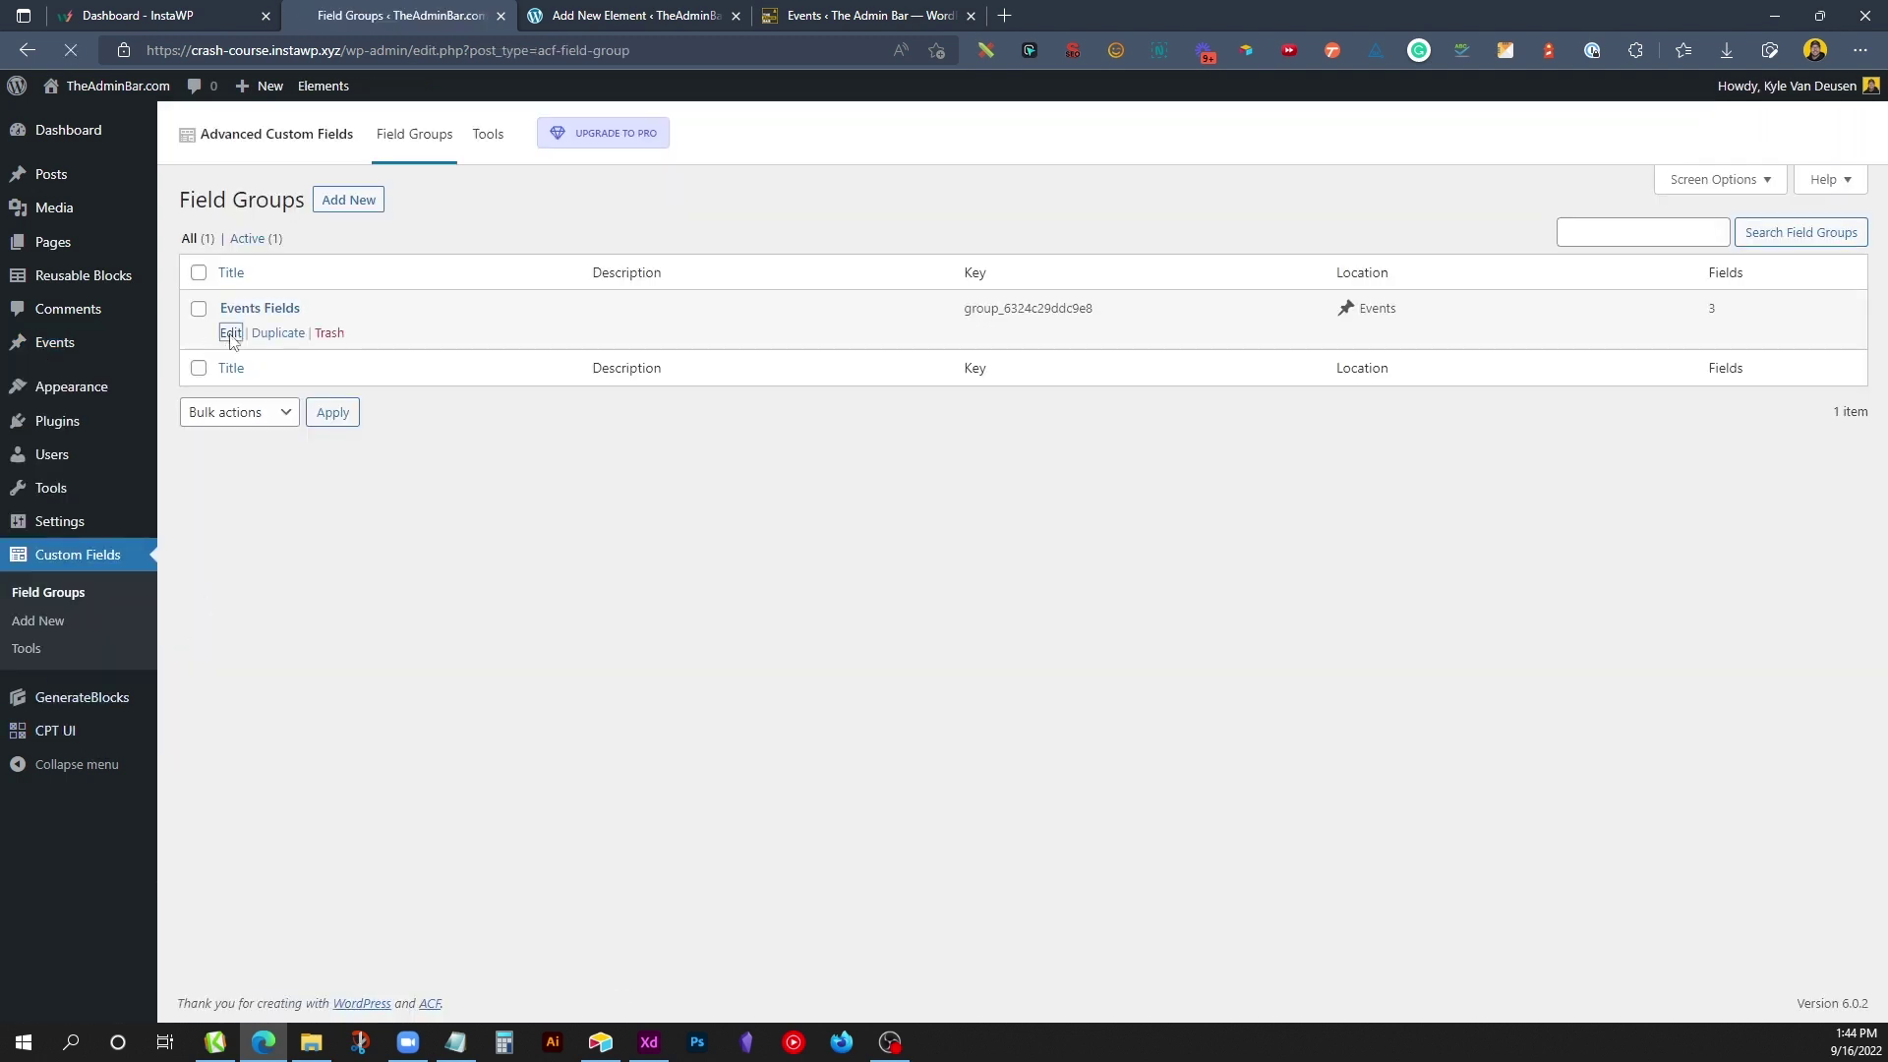
{"action": "left_click", "coordinate": [231, 334]}
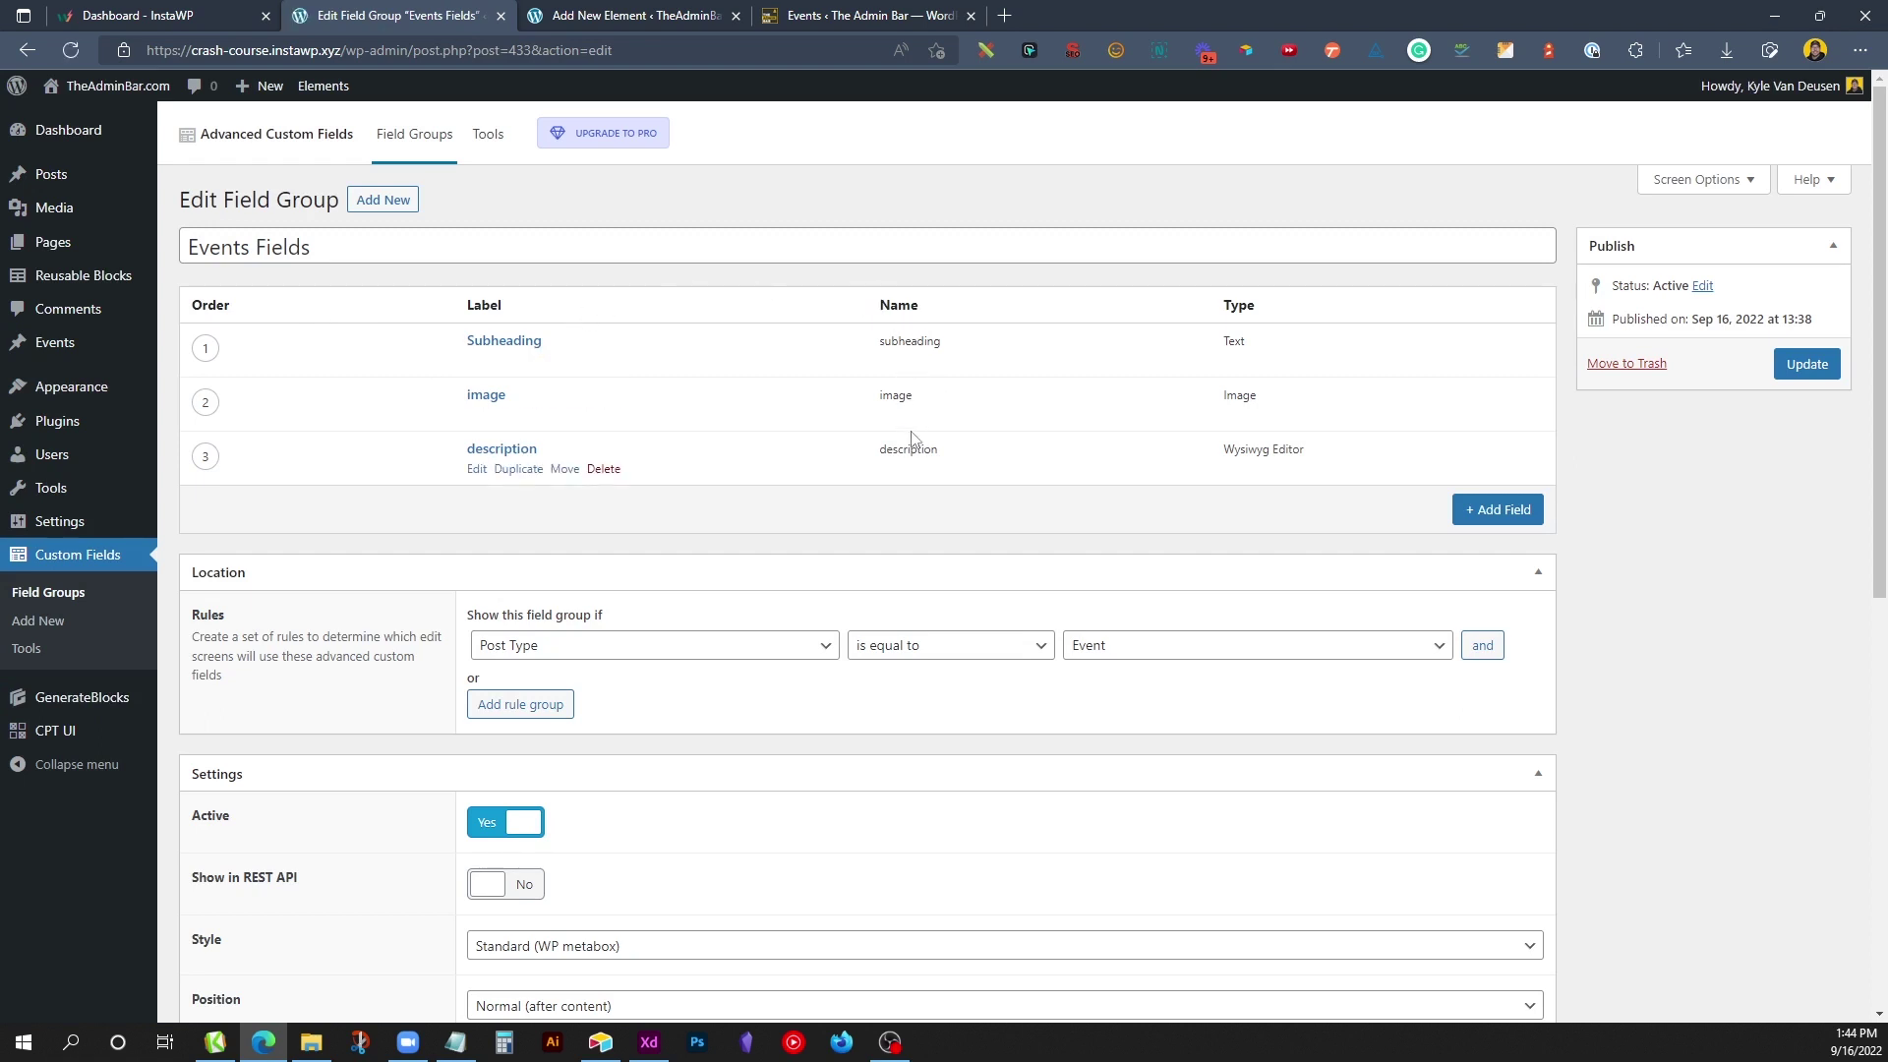
{"action": "left_click_drag", "start_coordinate": [942, 341], "coordinate": [891, 339]}
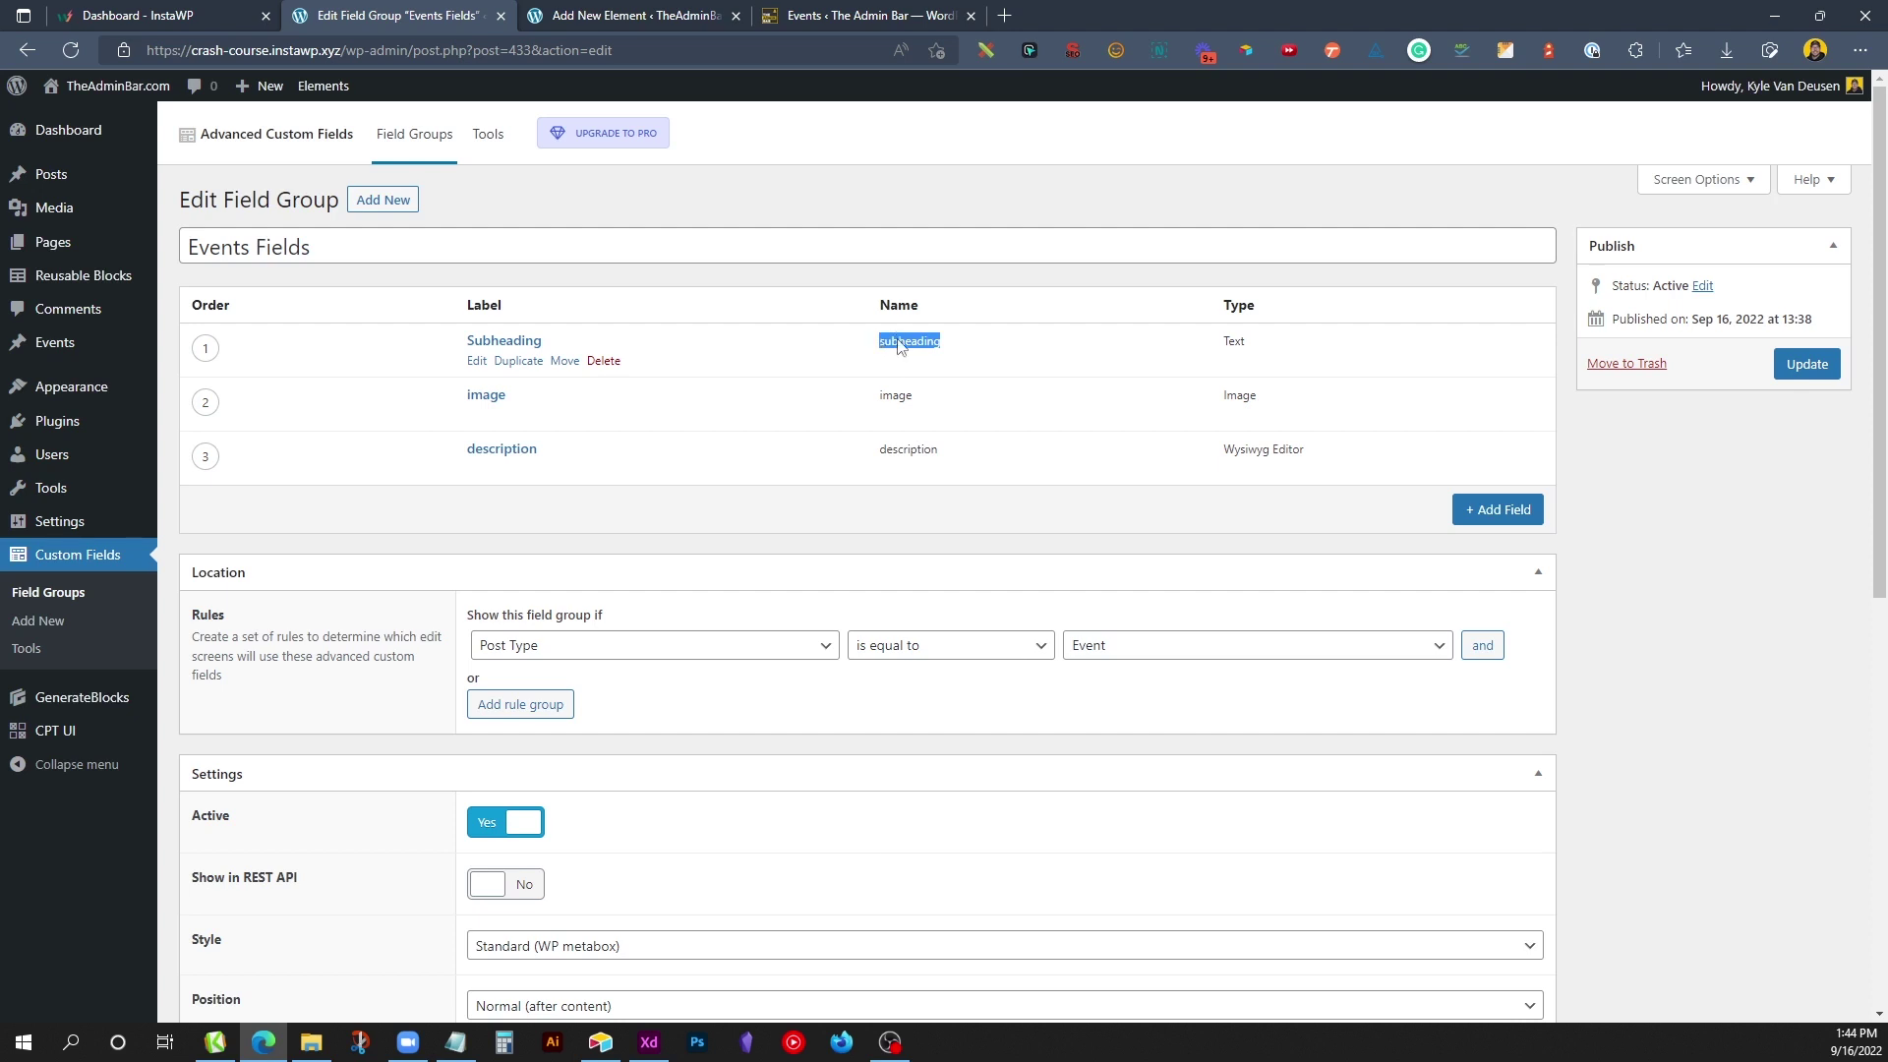
{"action": "right_click", "coordinate": [899, 344]}
{"action": "left_click", "coordinate": [919, 352]}
Step: Return to the event template and add the copied "subheading" key as the subheading block's post meta field
{"action": "left_click", "coordinate": [630, 15]}
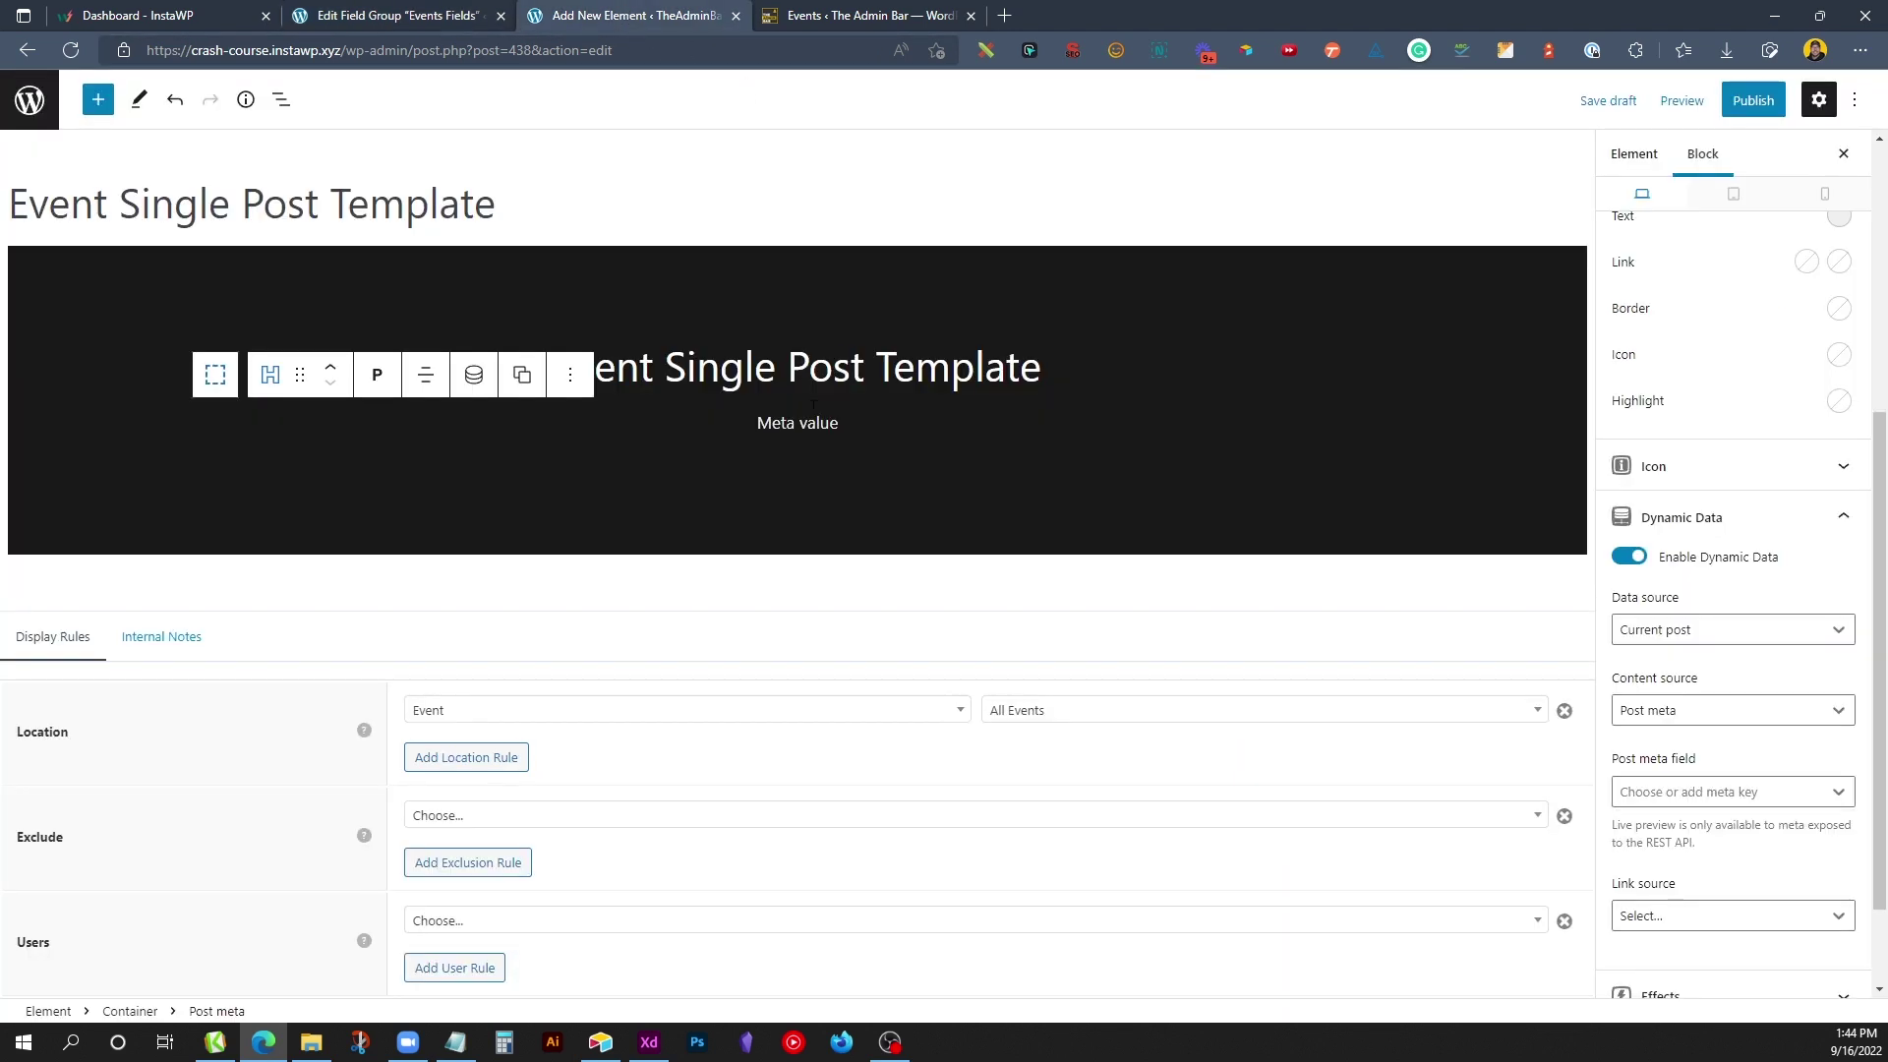
{"action": "left_click", "coordinate": [1659, 787]}
{"action": "key", "text": "ctrl+v"}
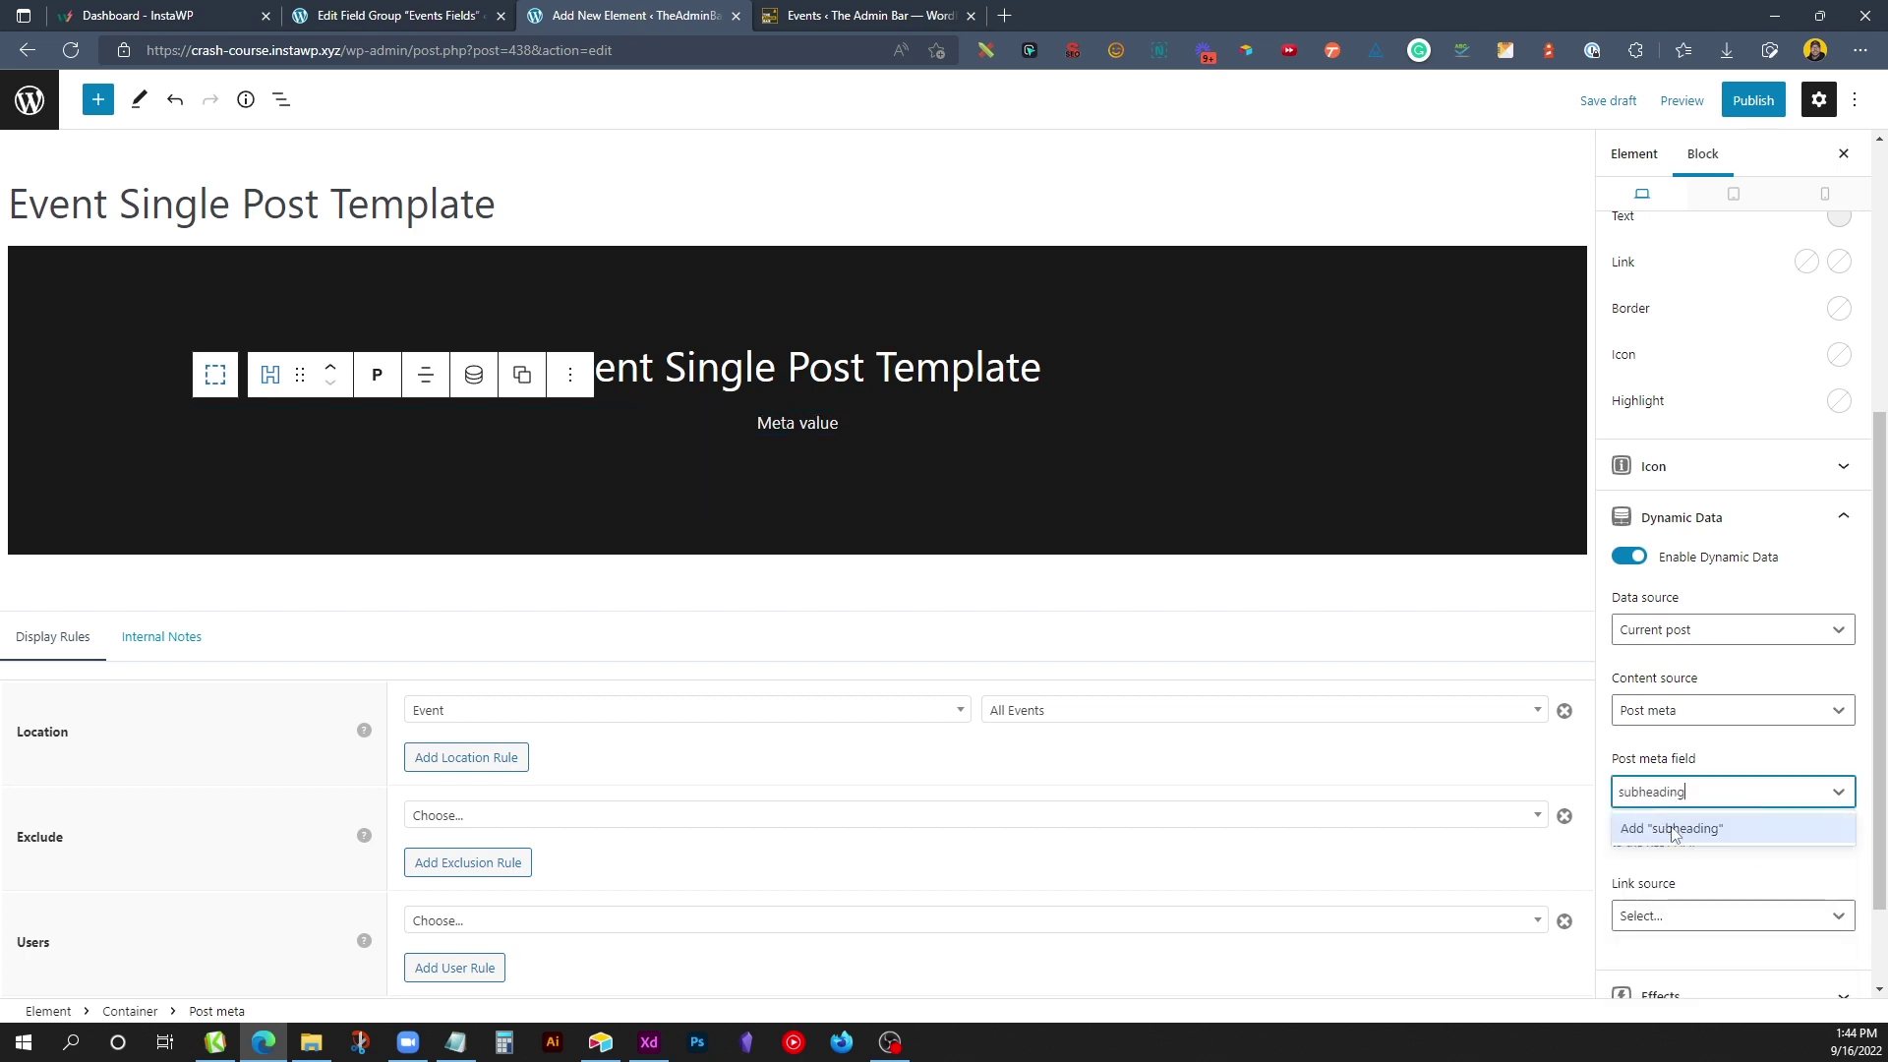
{"action": "left_click", "coordinate": [1673, 831]}
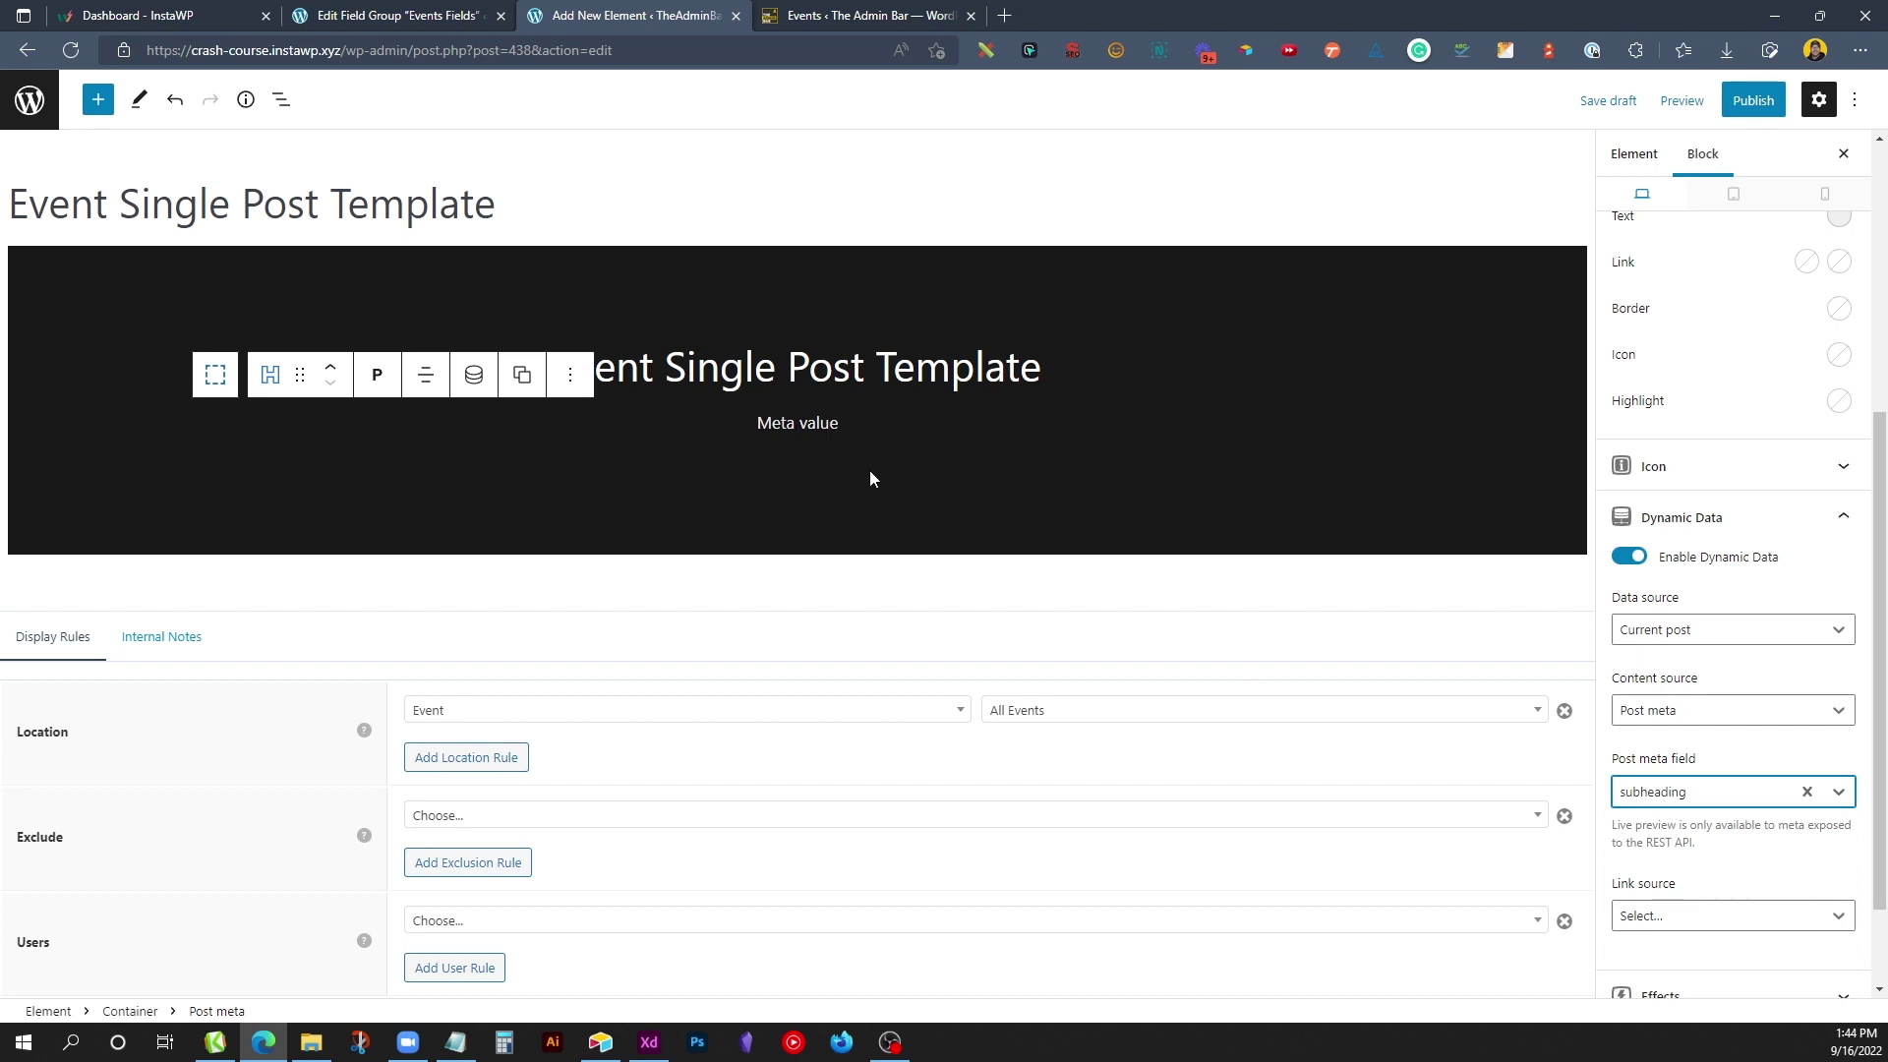
Step: Add a GenerateBlocks Image block below the subheading inside the dark container
{"action": "left_click", "coordinate": [820, 484]}
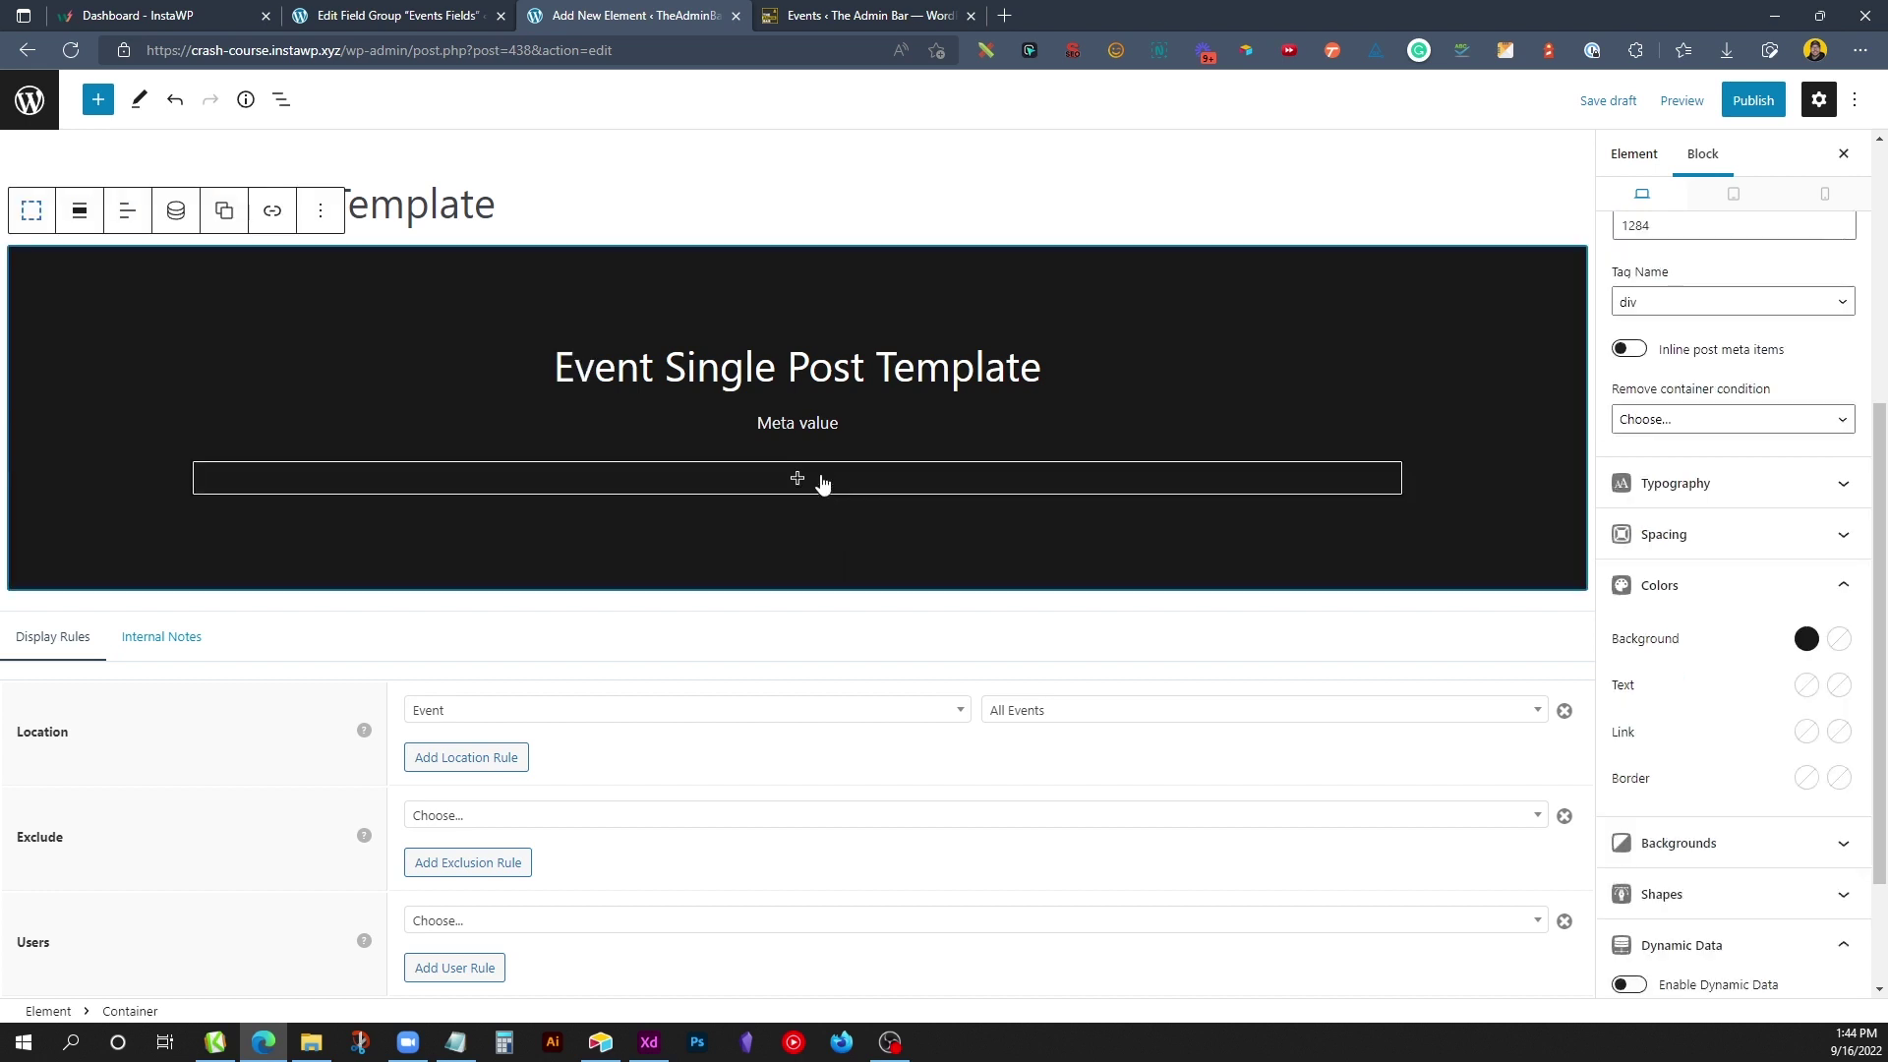
{"action": "left_click", "coordinate": [822, 484]}
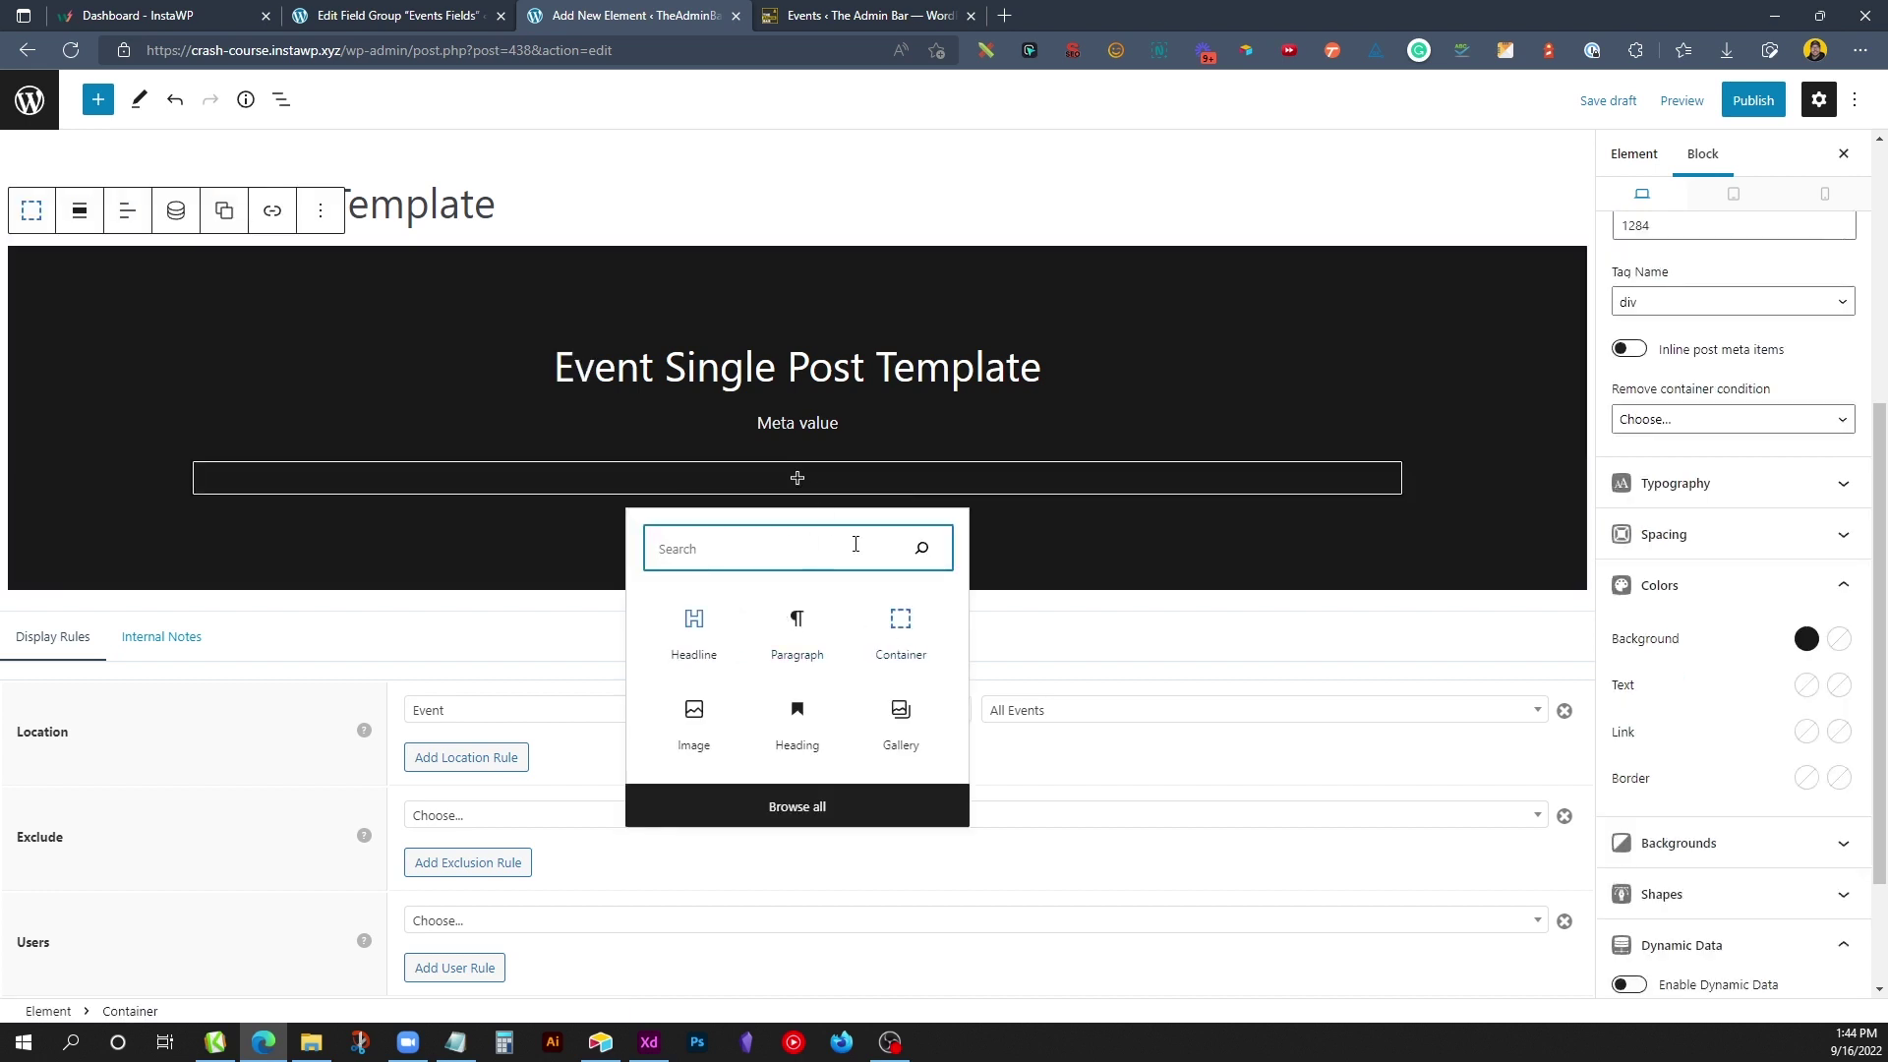
{"action": "type", "text": "image"}
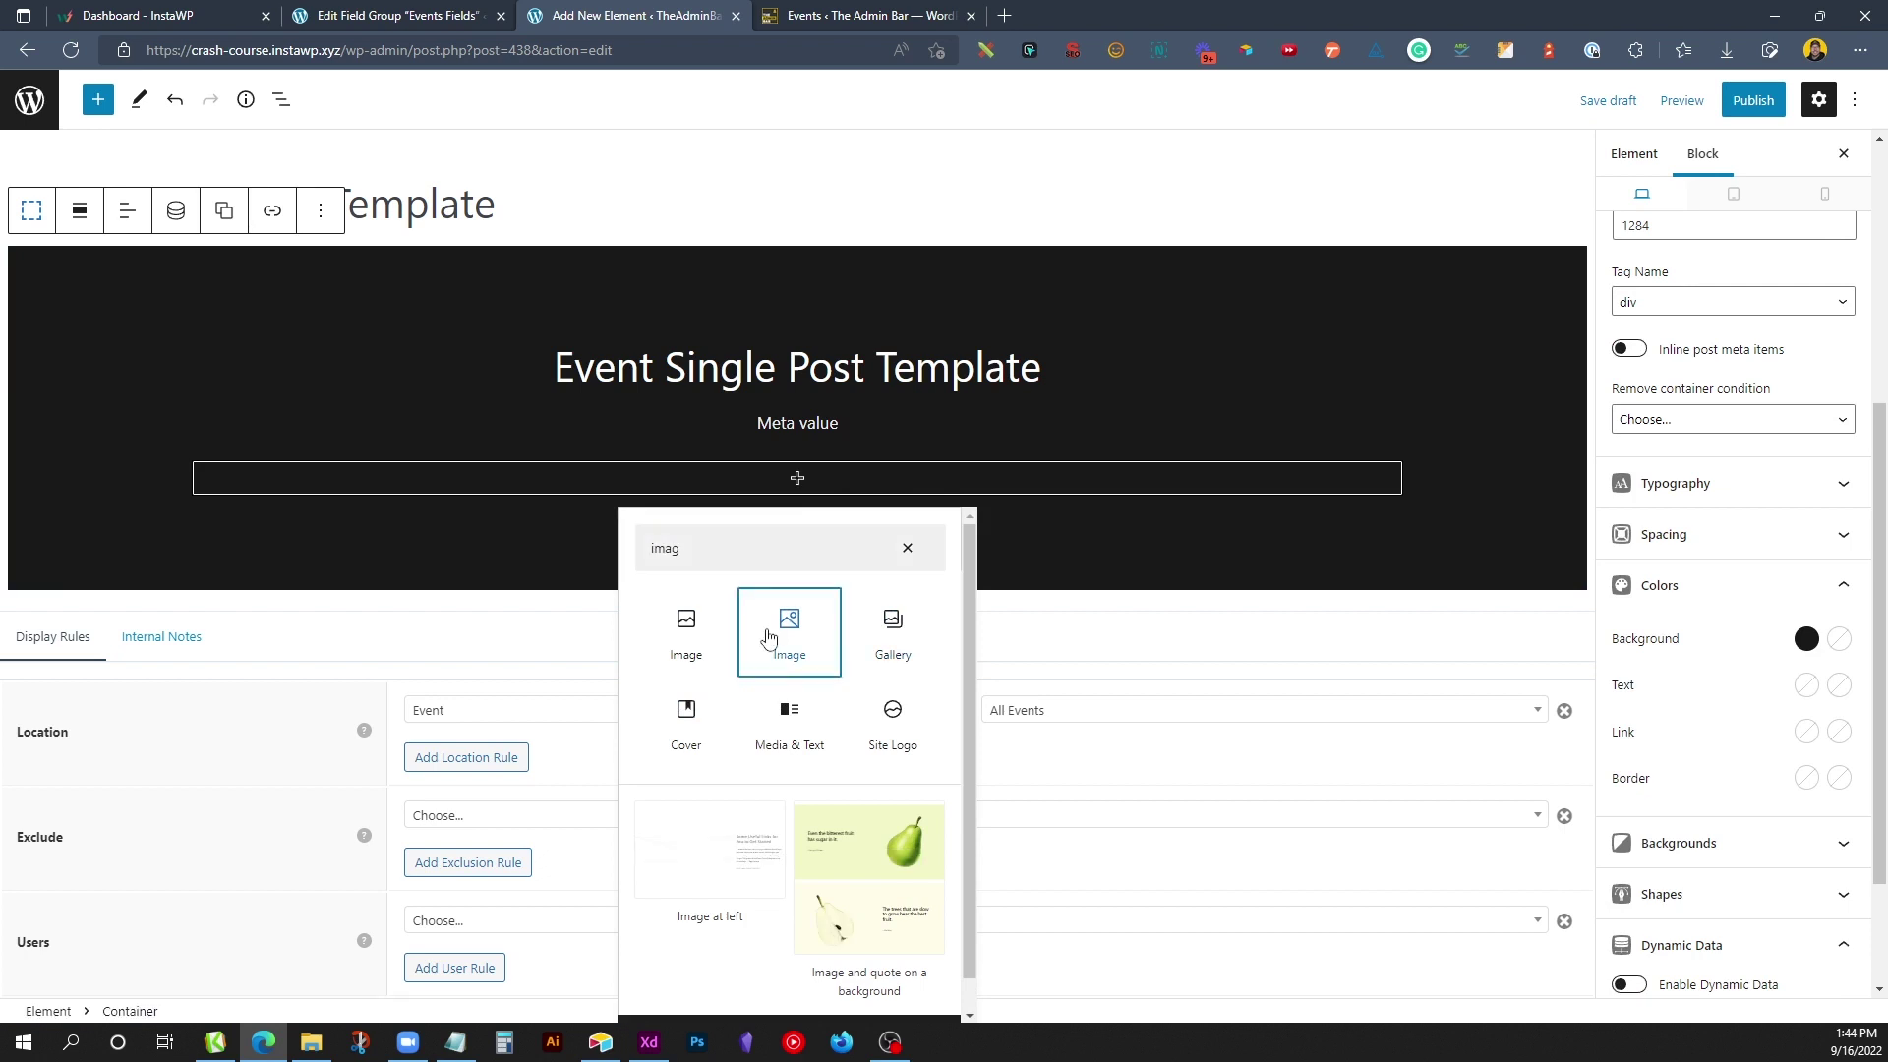
{"action": "left_click", "coordinate": [779, 631]}
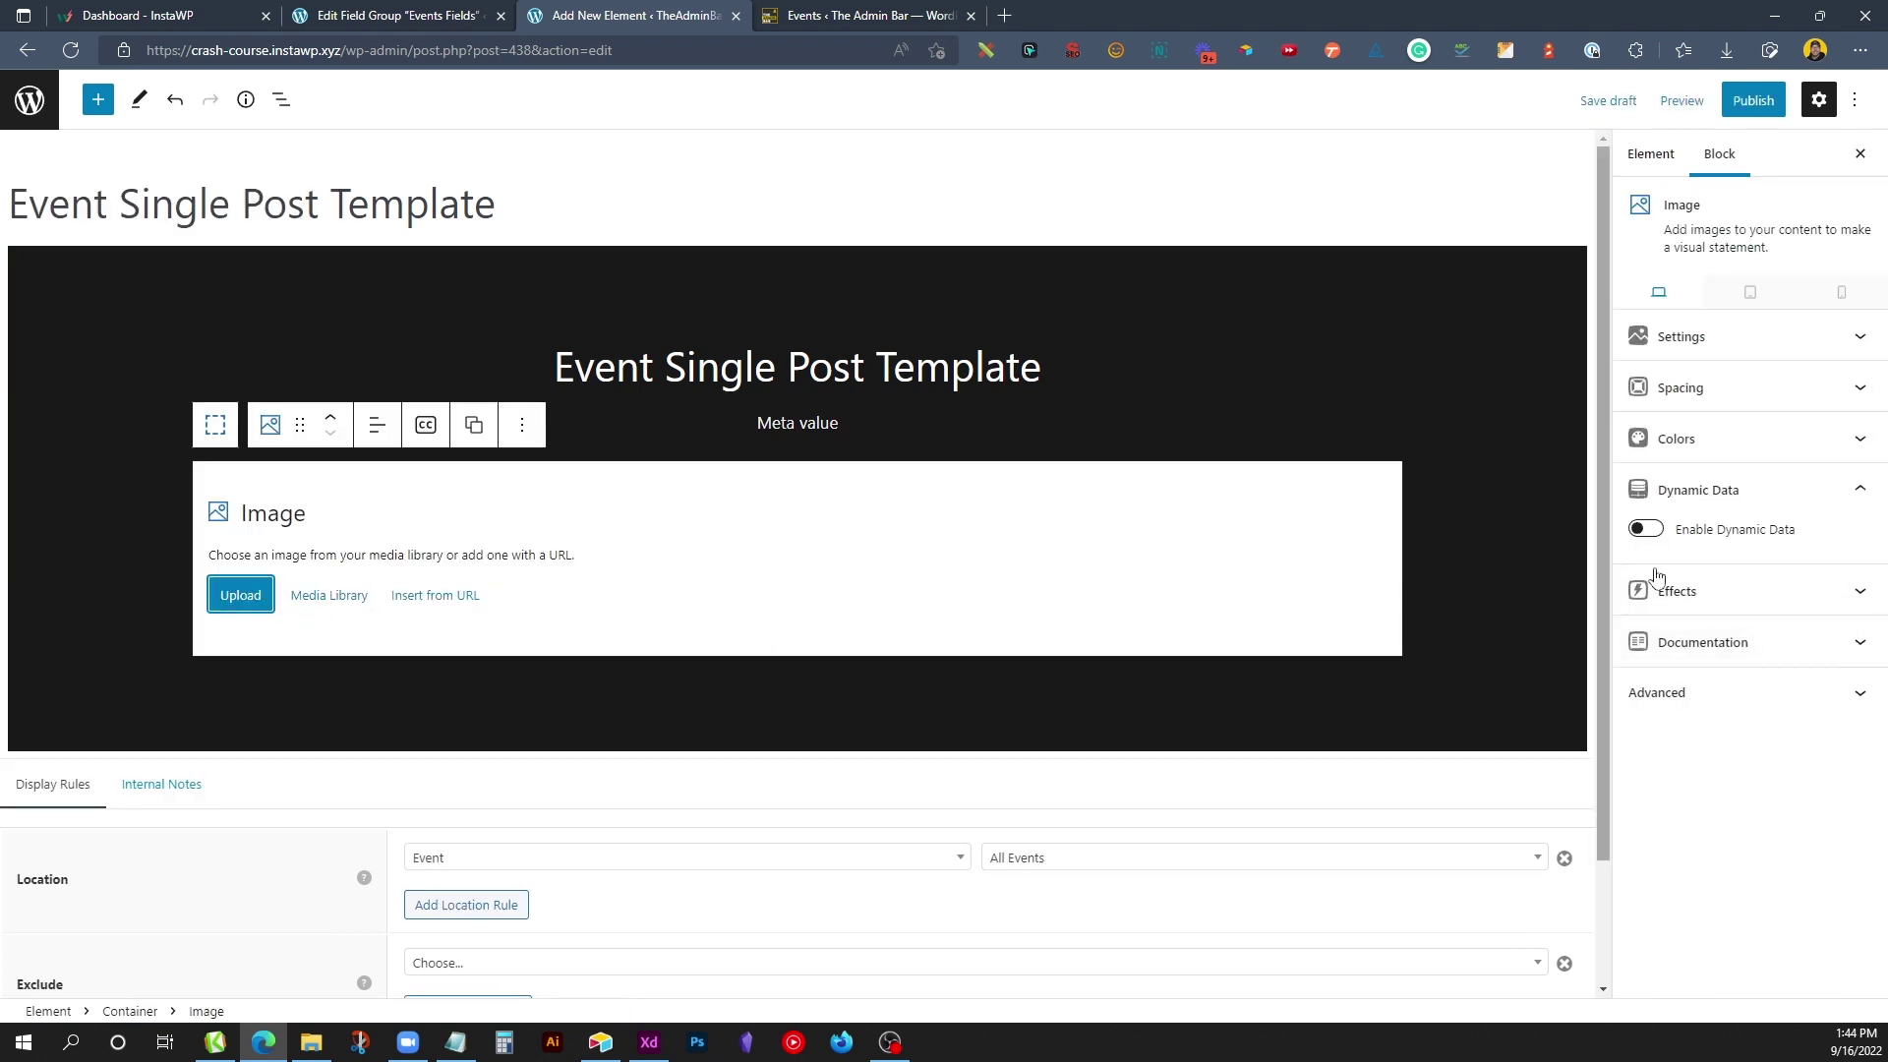
Step: Enable dynamic data for the Image block and set its image source to Post meta
{"action": "left_click", "coordinate": [1654, 532]}
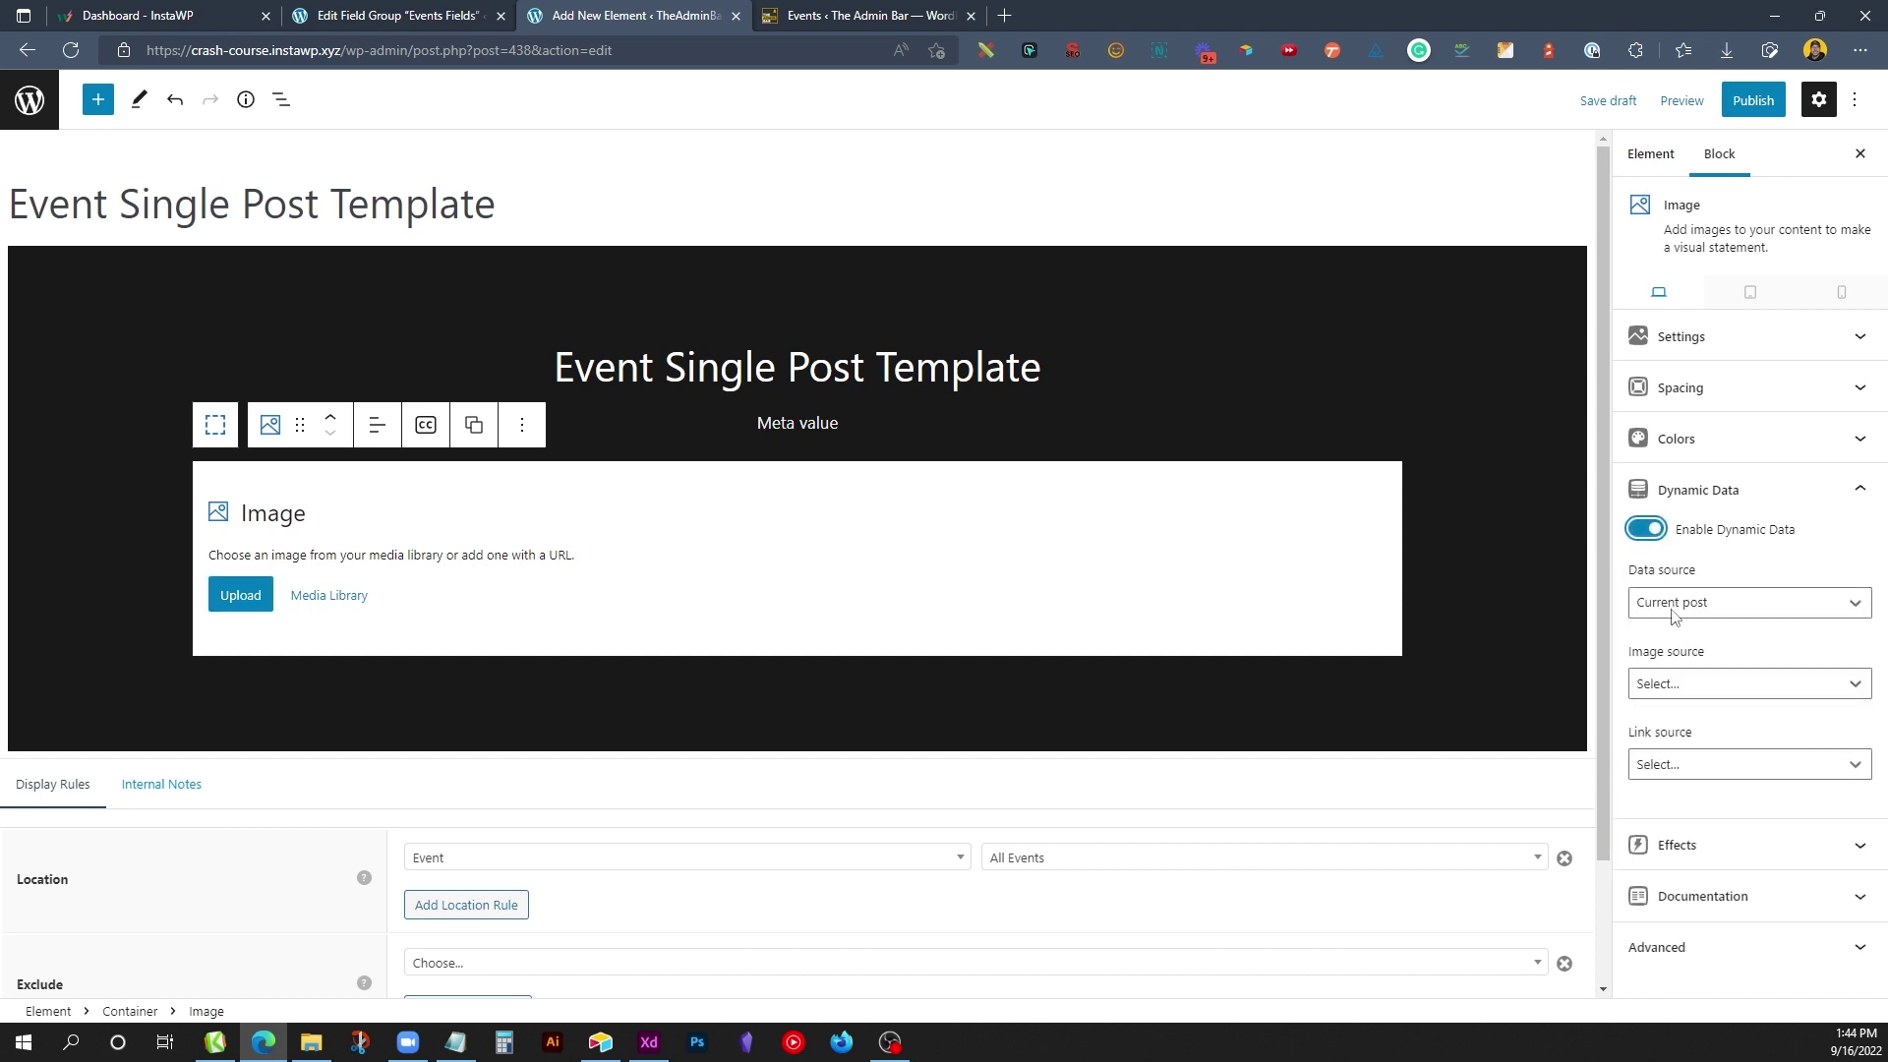
{"action": "left_click", "coordinate": [1667, 684]}
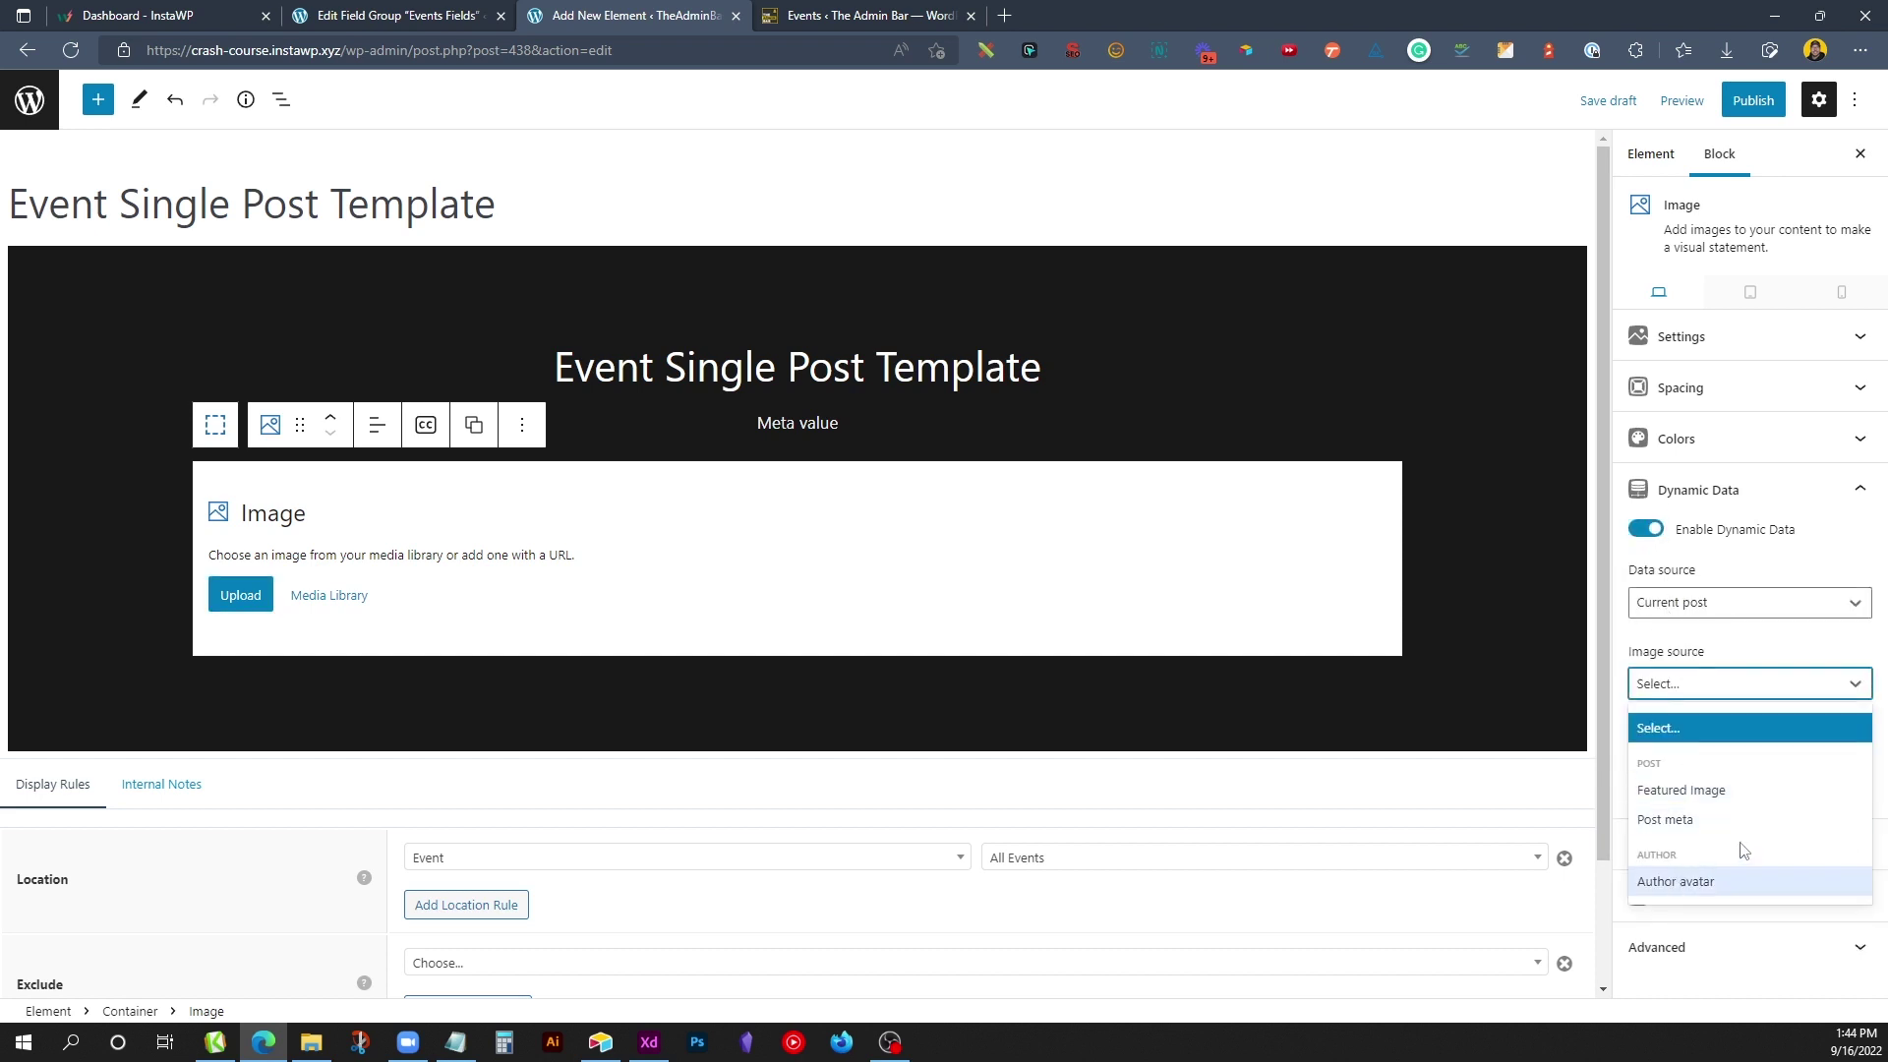
{"action": "left_click", "coordinate": [1709, 820]}
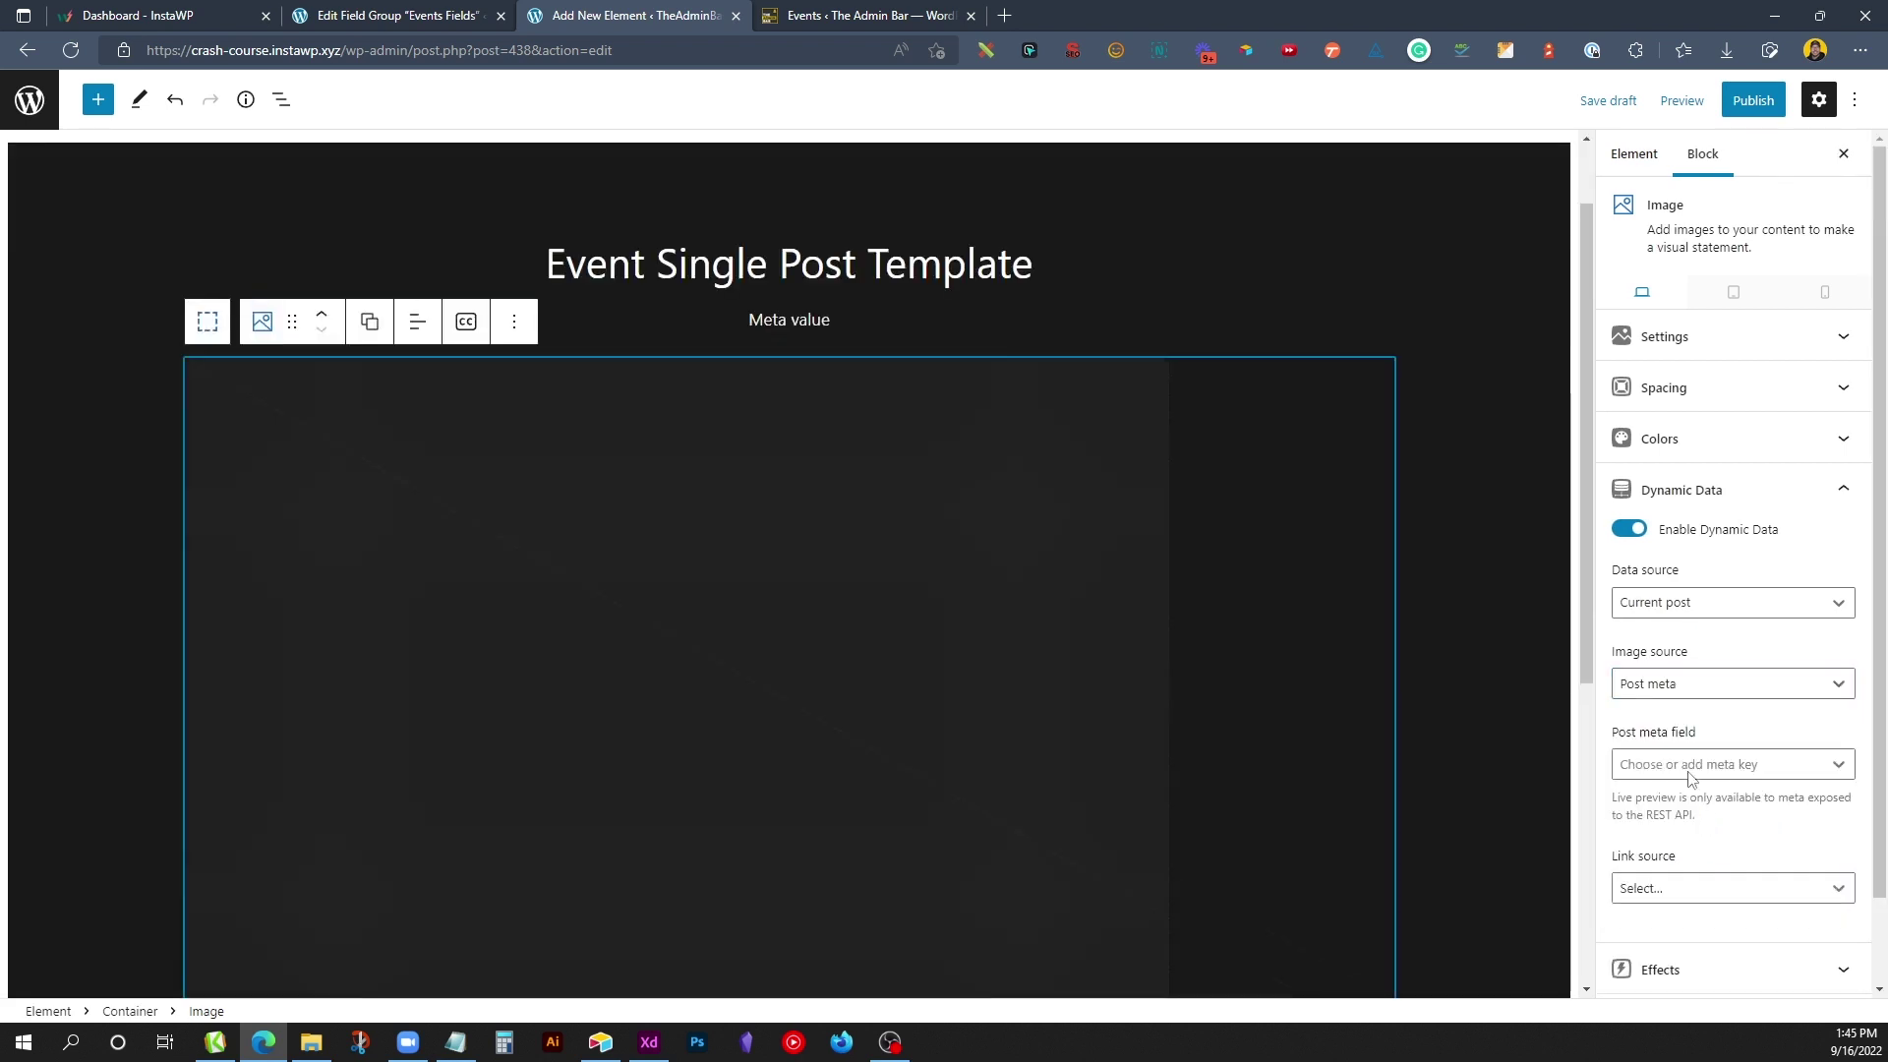
Step: Copy the image field's name, "image", from the Events Fields group in Advanced Custom Fields
{"action": "left_click", "coordinate": [1690, 774]}
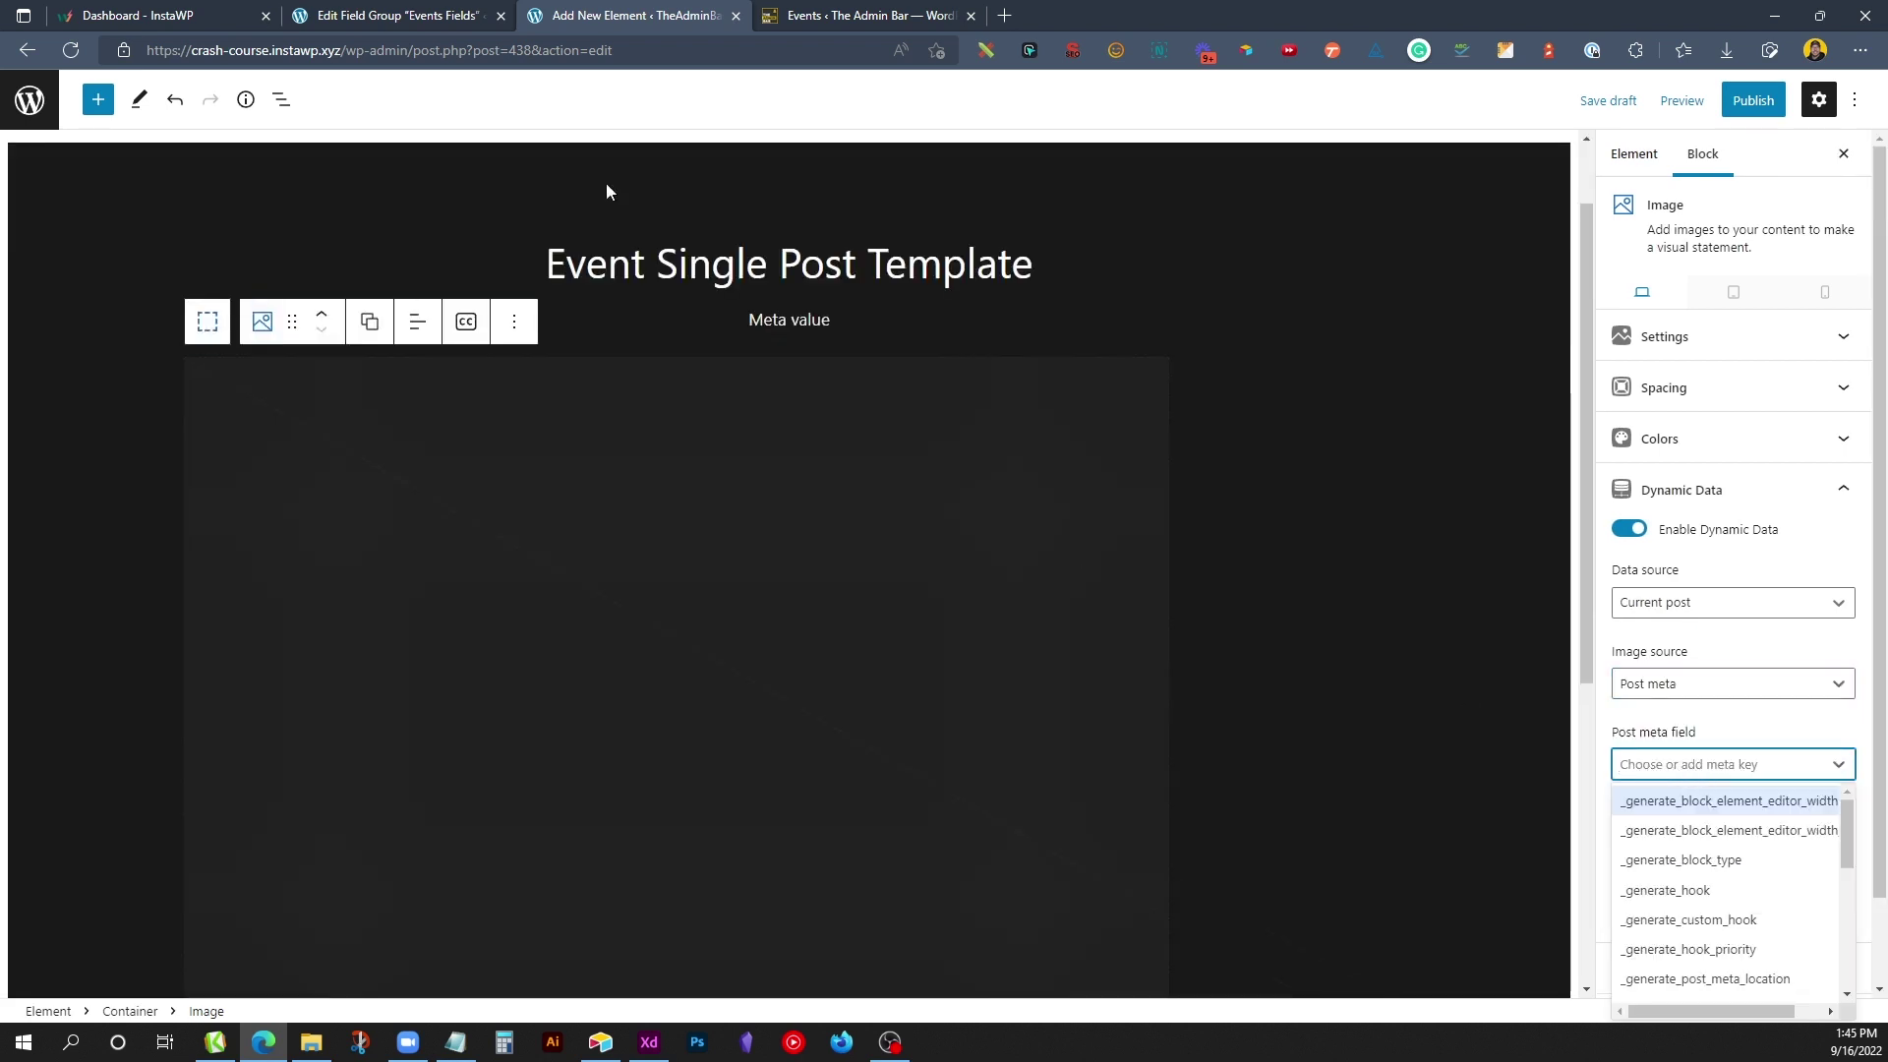
{"action": "left_click", "coordinate": [397, 13]}
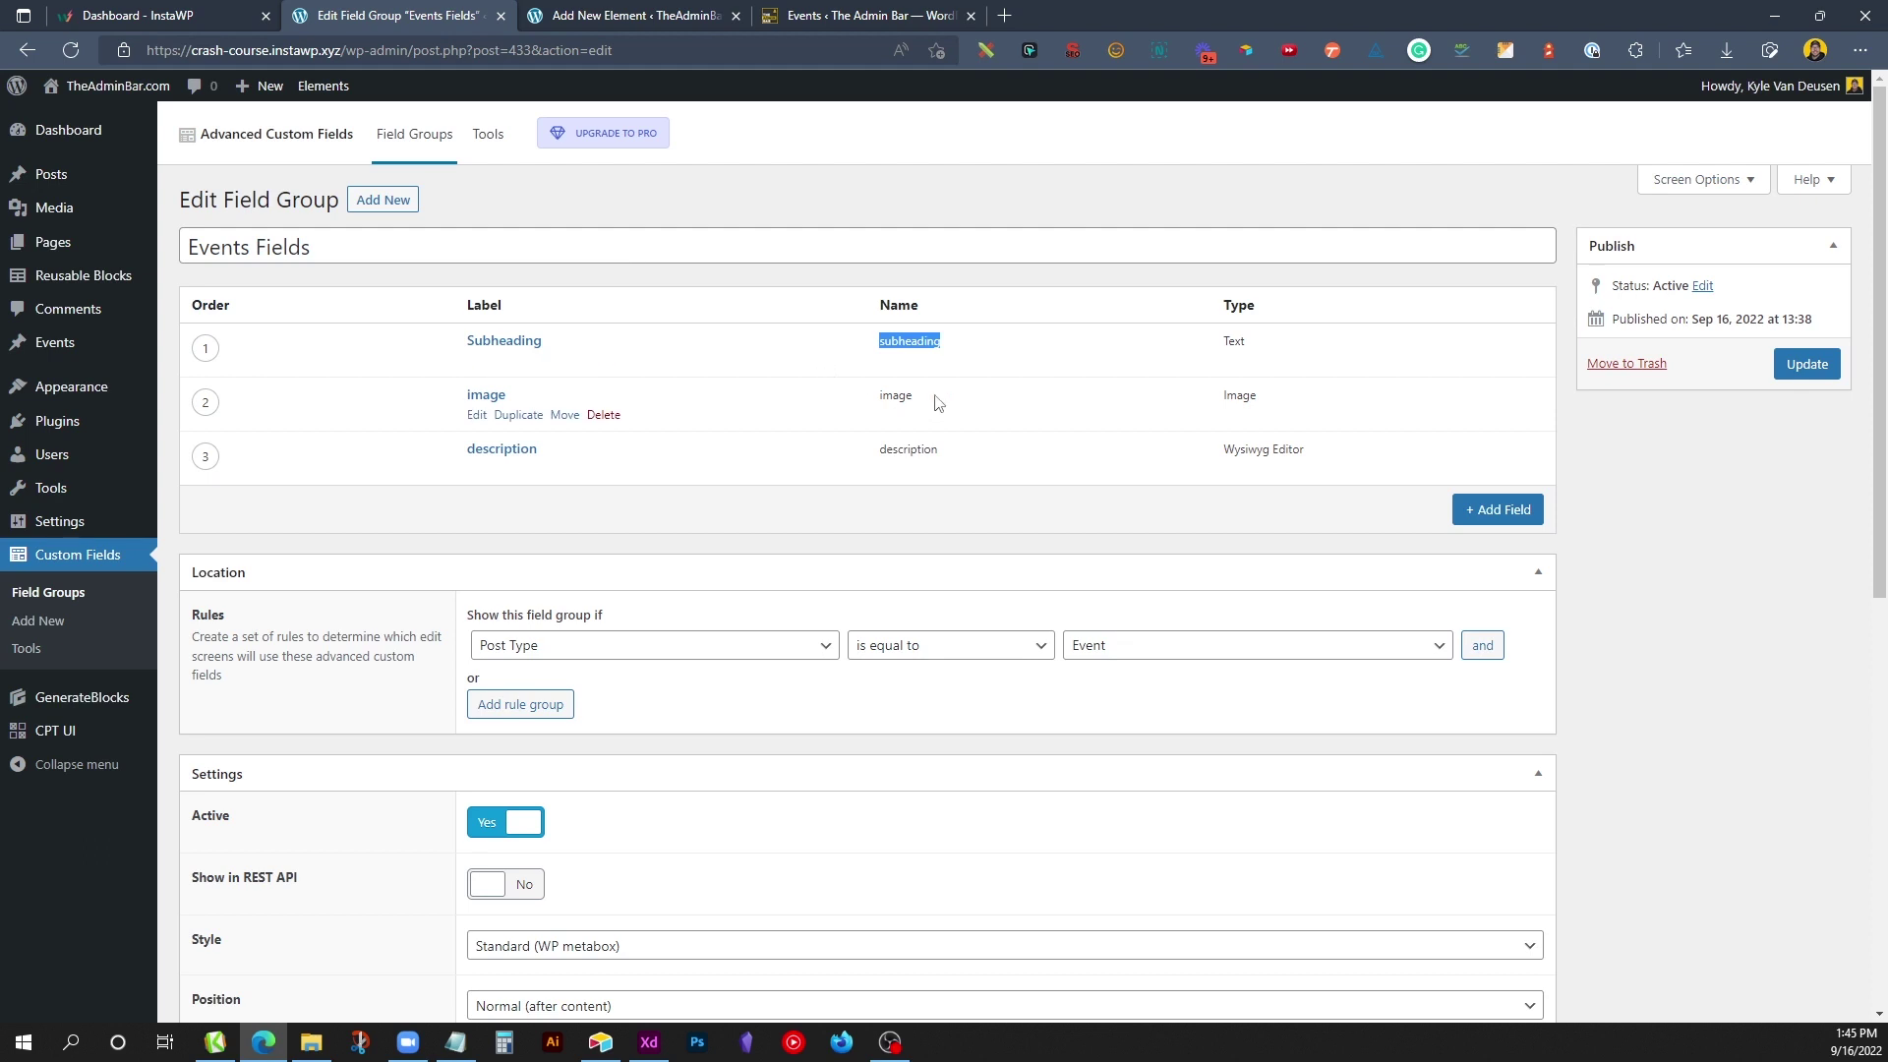
{"action": "double_click", "coordinate": [882, 396]}
{"action": "right_click", "coordinate": [888, 390]}
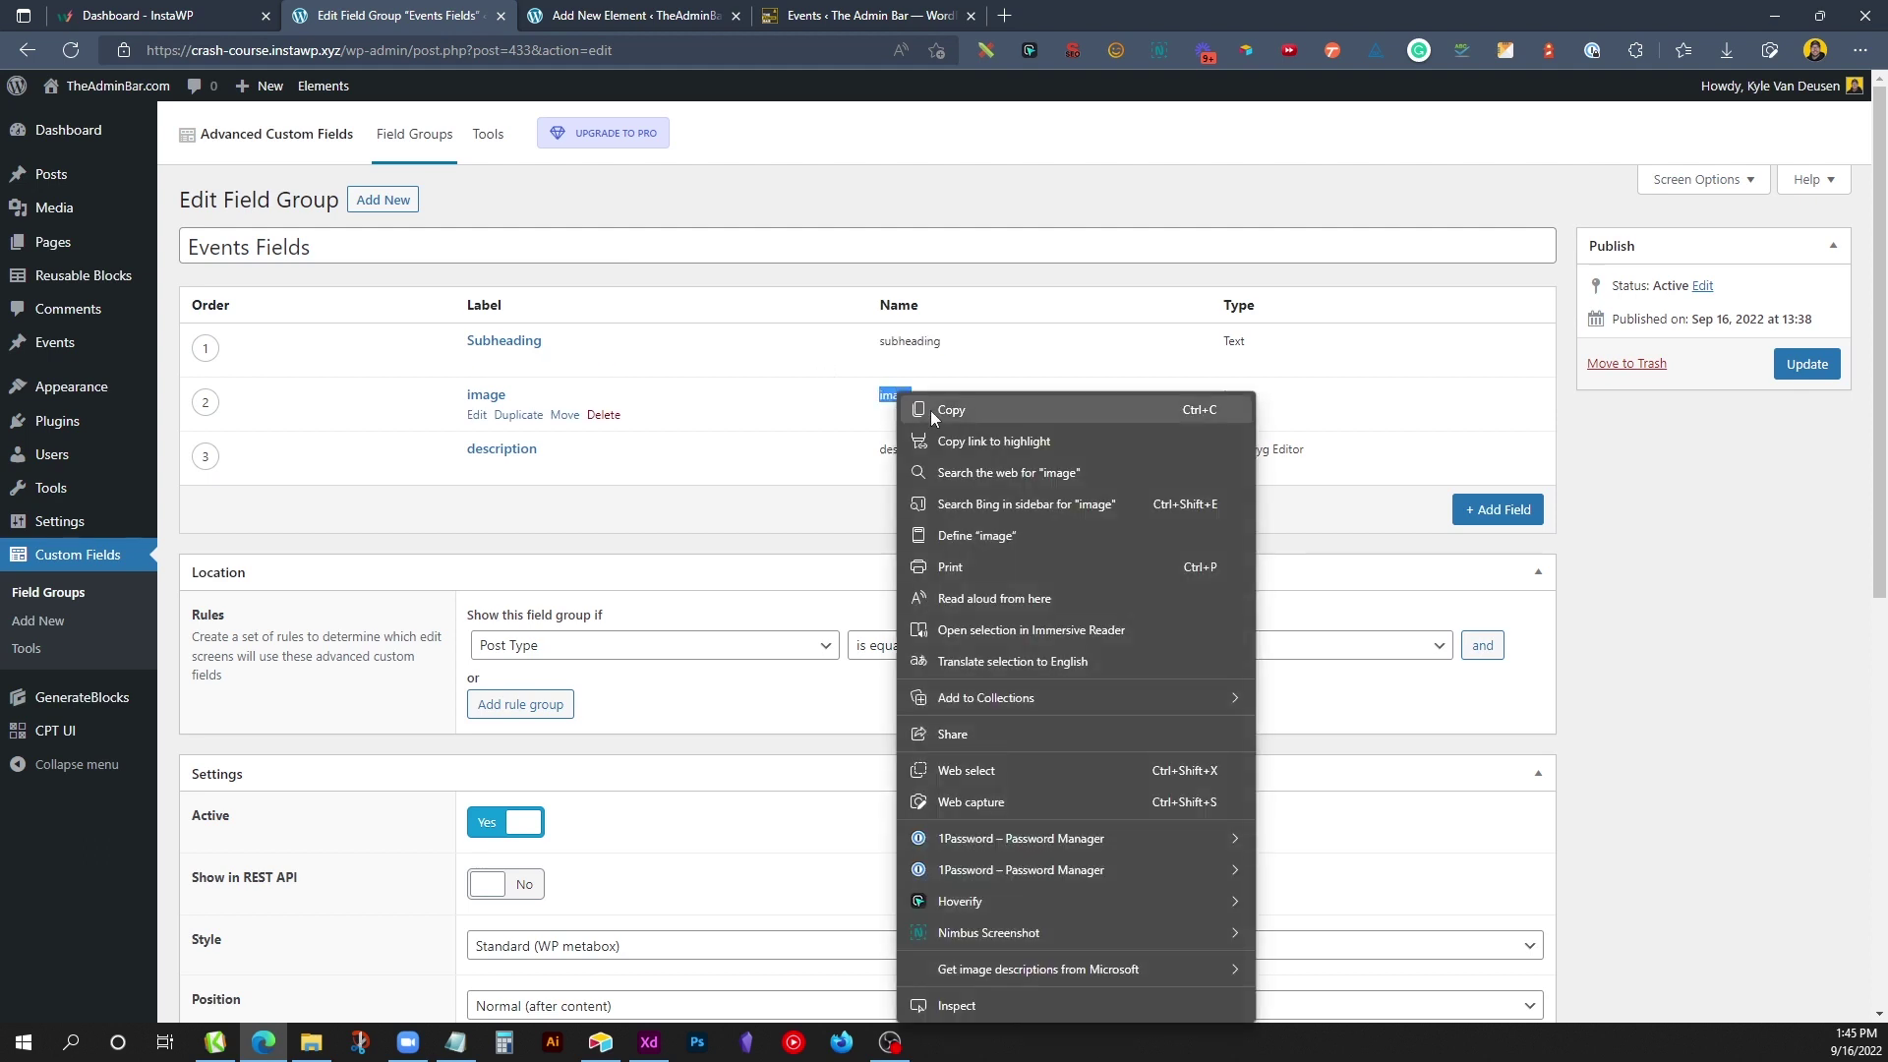
{"action": "left_click", "coordinate": [930, 410]}
Step: Return to the event template, add the copied "image" key as the Image block's post meta field and center the image
{"action": "left_click", "coordinate": [637, 17]}
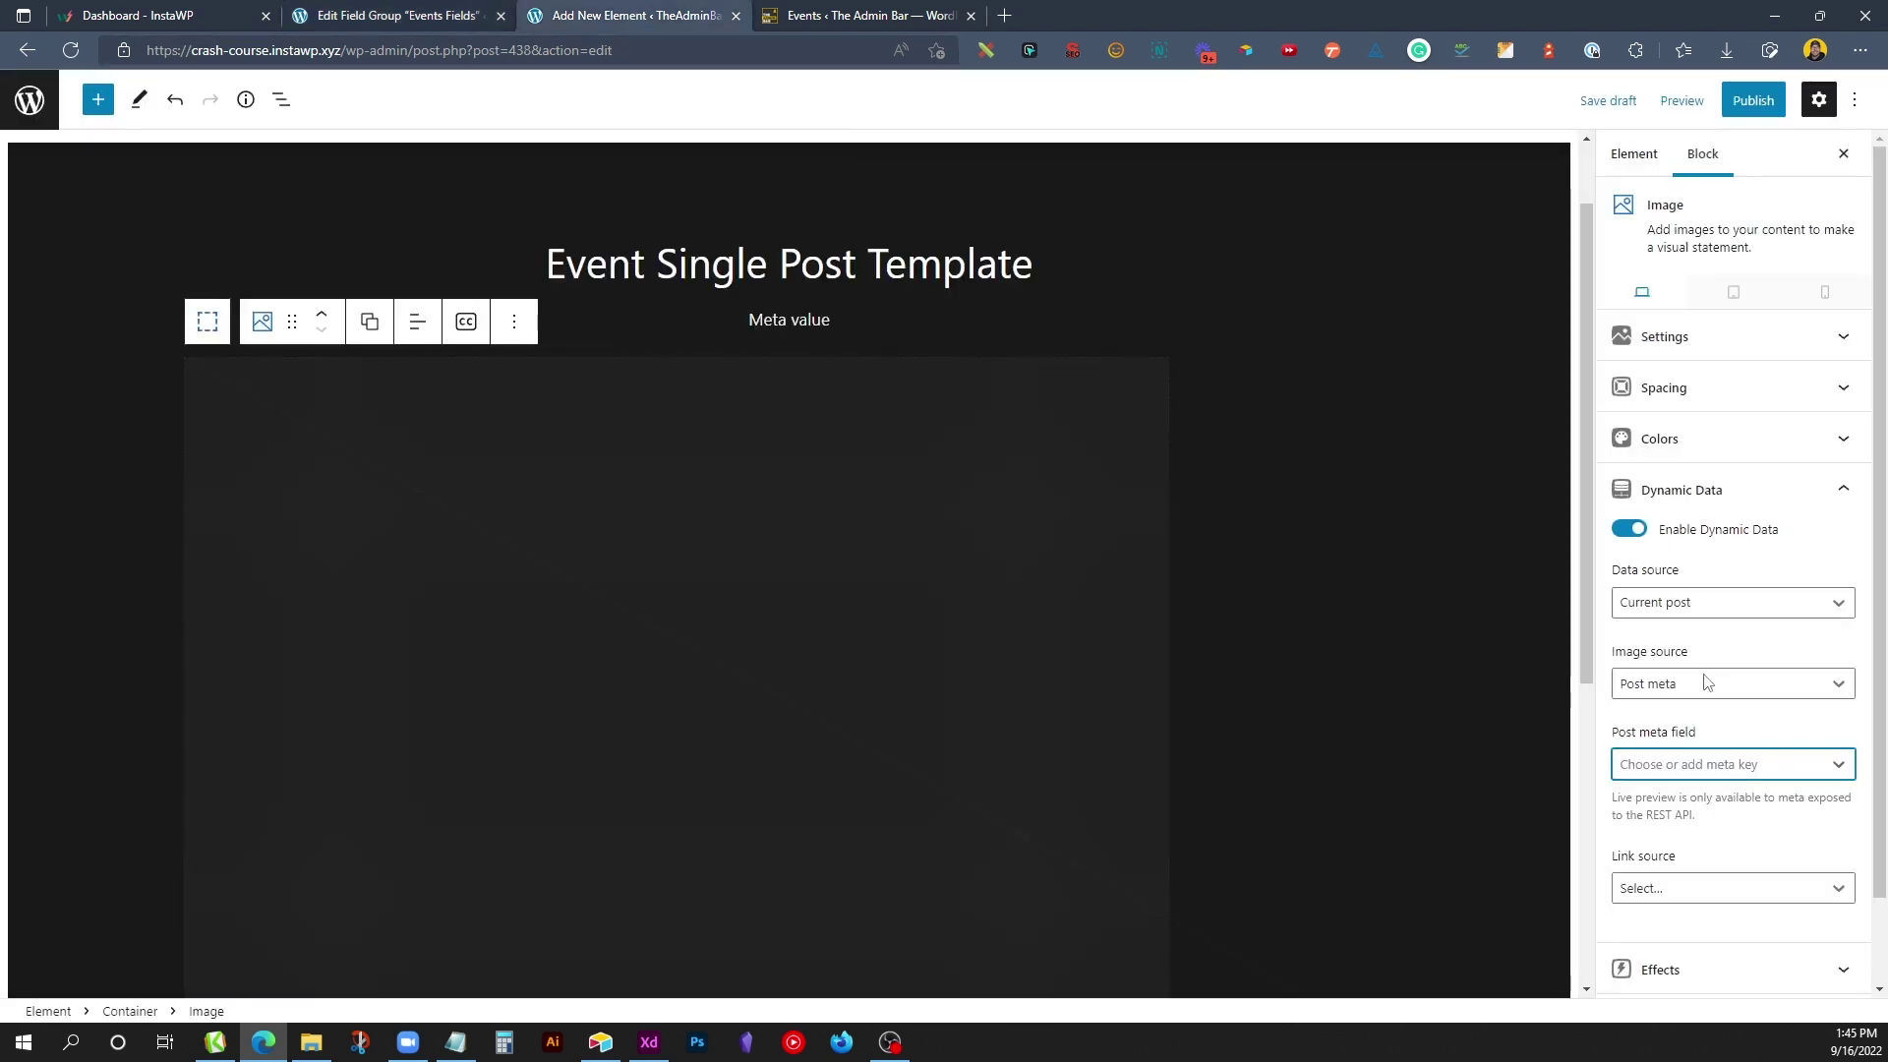
{"action": "left_click", "coordinate": [1680, 774]}
{"action": "key", "text": "ctrl+v"}
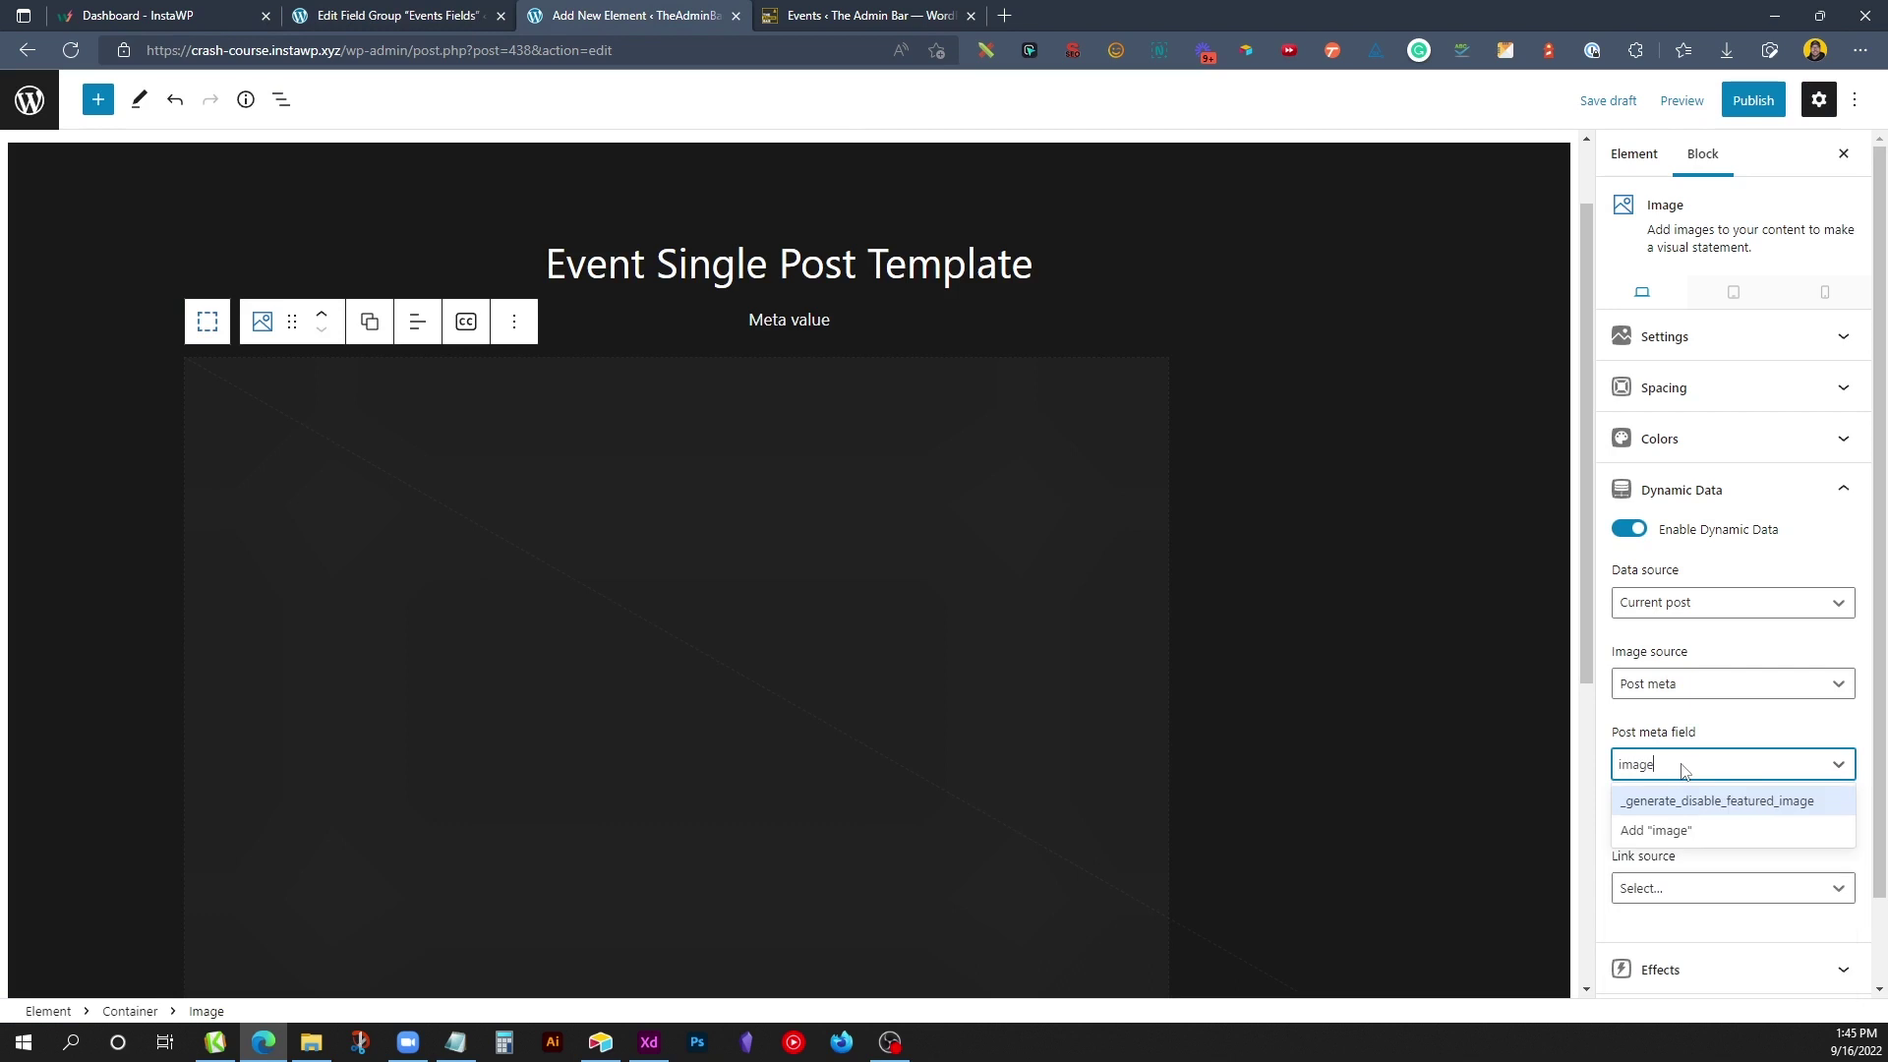
{"action": "left_click", "coordinate": [1661, 832]}
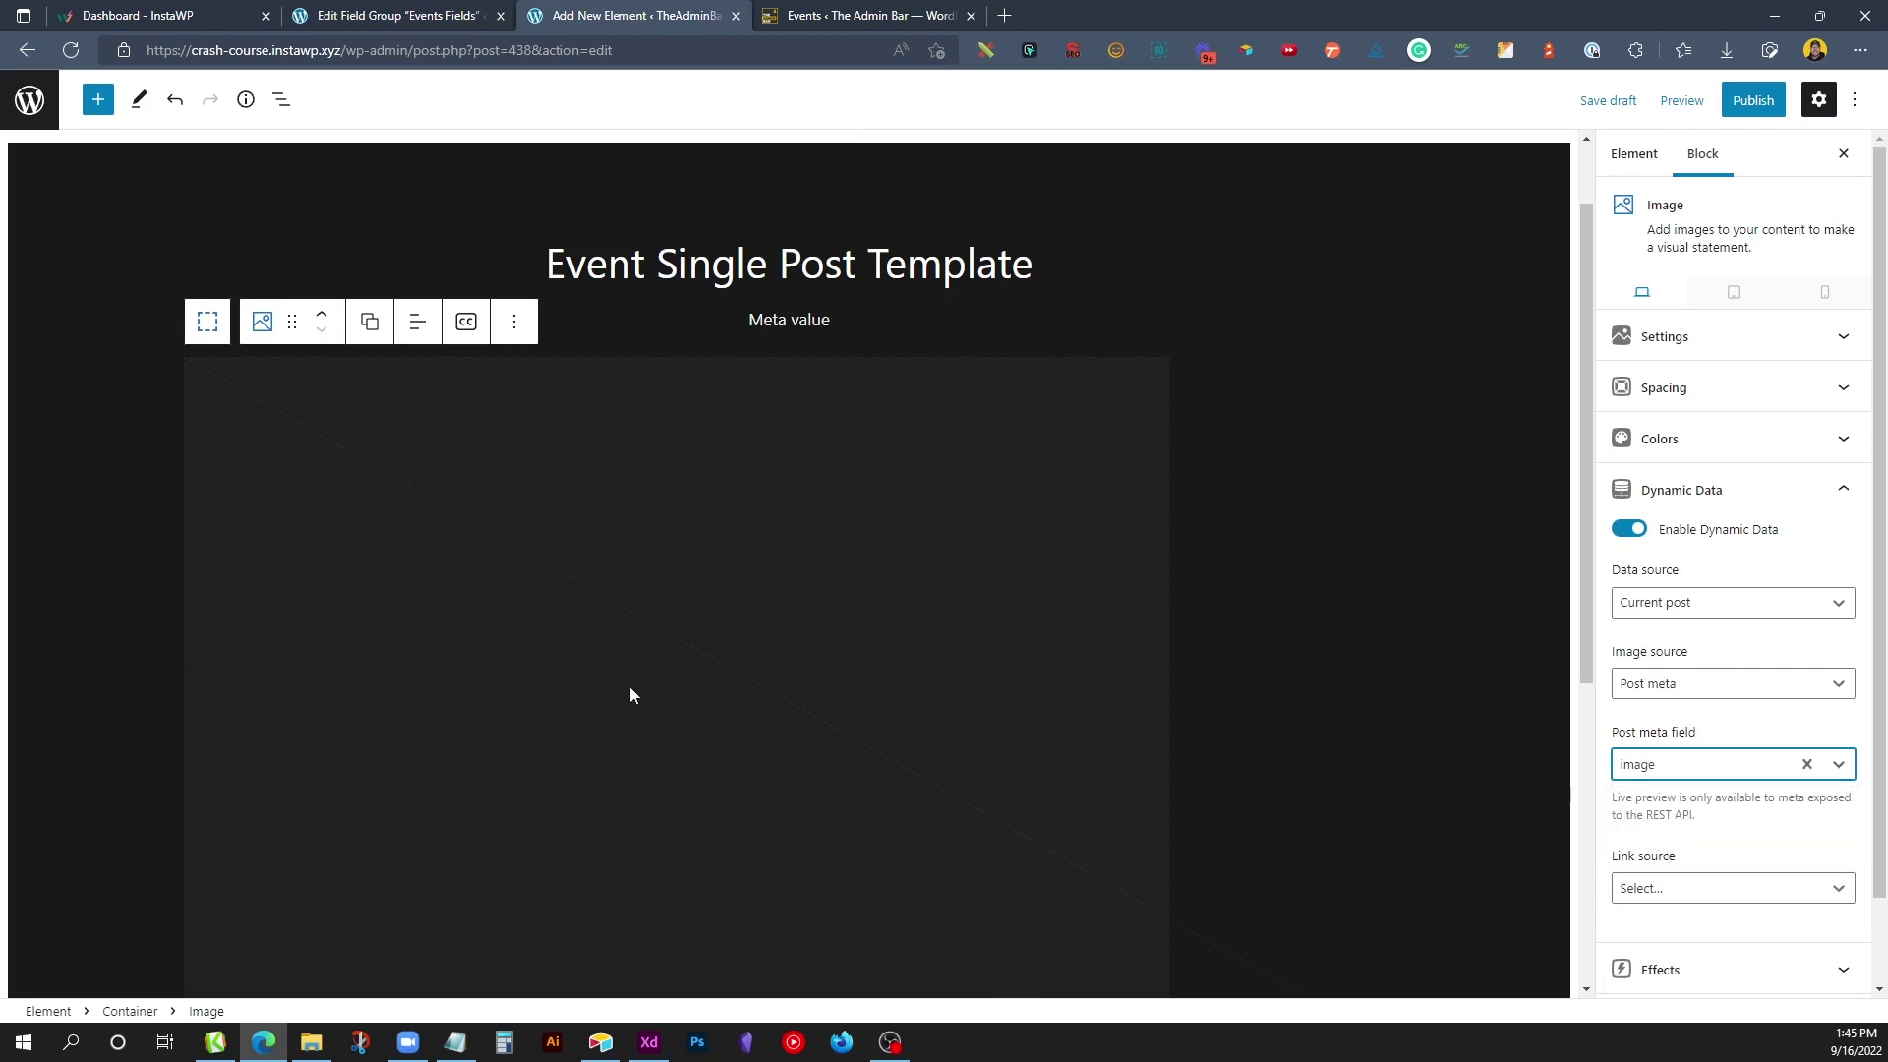
{"action": "left_click", "coordinate": [417, 322]}
{"action": "left_click", "coordinate": [442, 421]}
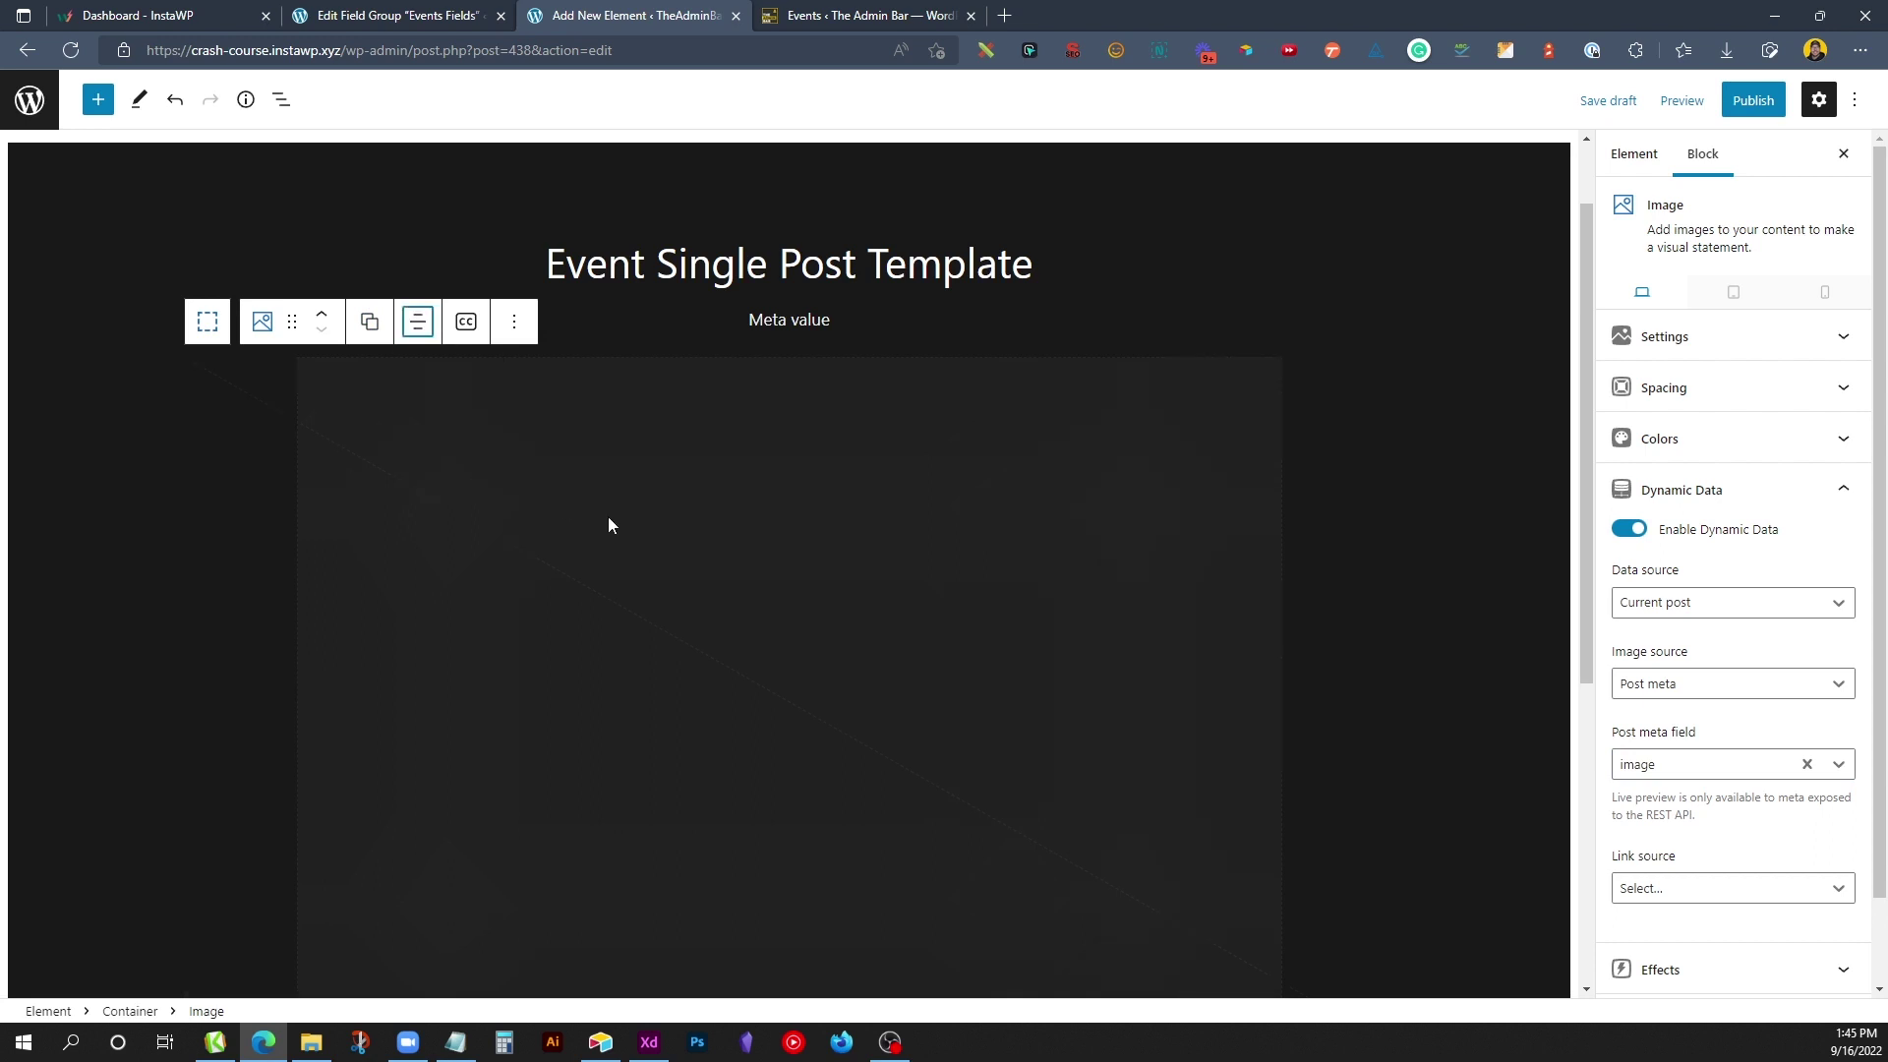
Step: Add a new GenerateBlocks Container block below the dark container in the event template
{"action": "left_click", "coordinate": [1417, 455]}
{"action": "scroll", "coordinate": [1352, 472], "scroll_direction": "down", "scroll_amount": 5}
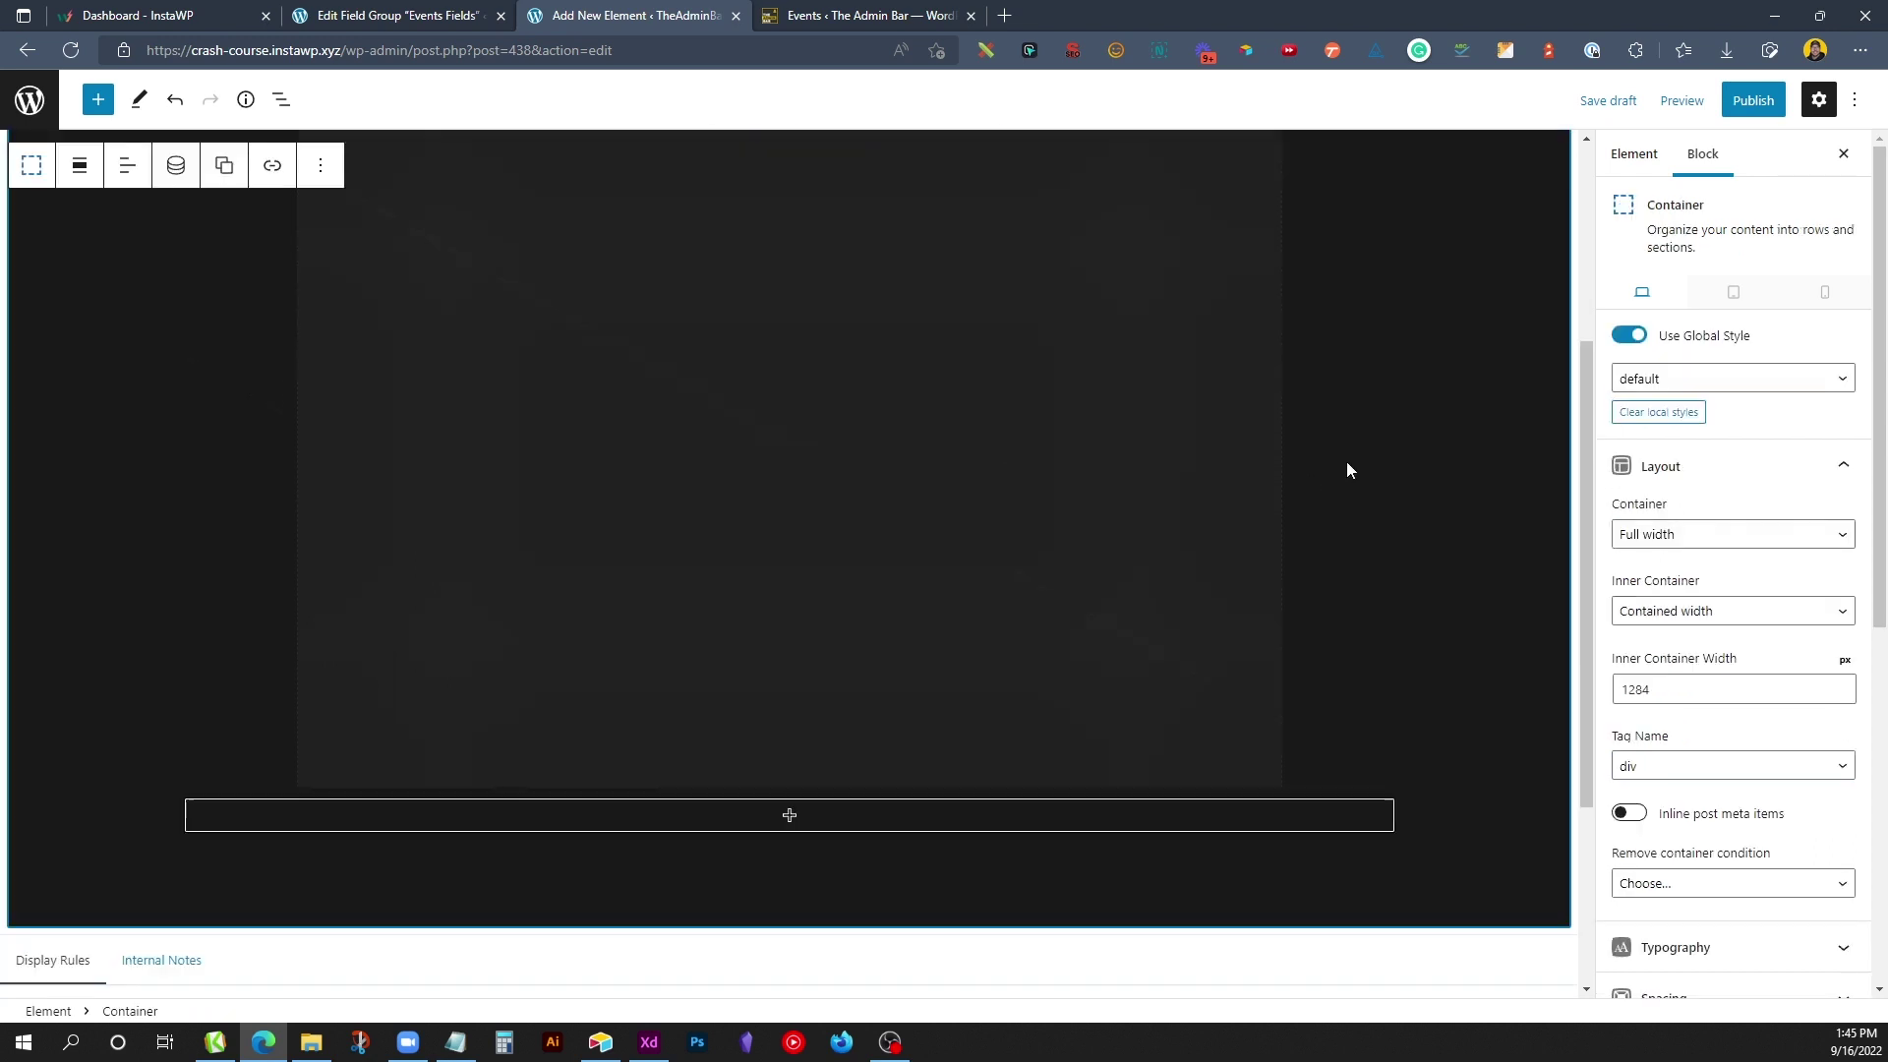
{"action": "left_click", "coordinate": [883, 930]}
{"action": "left_click", "coordinate": [900, 920]}
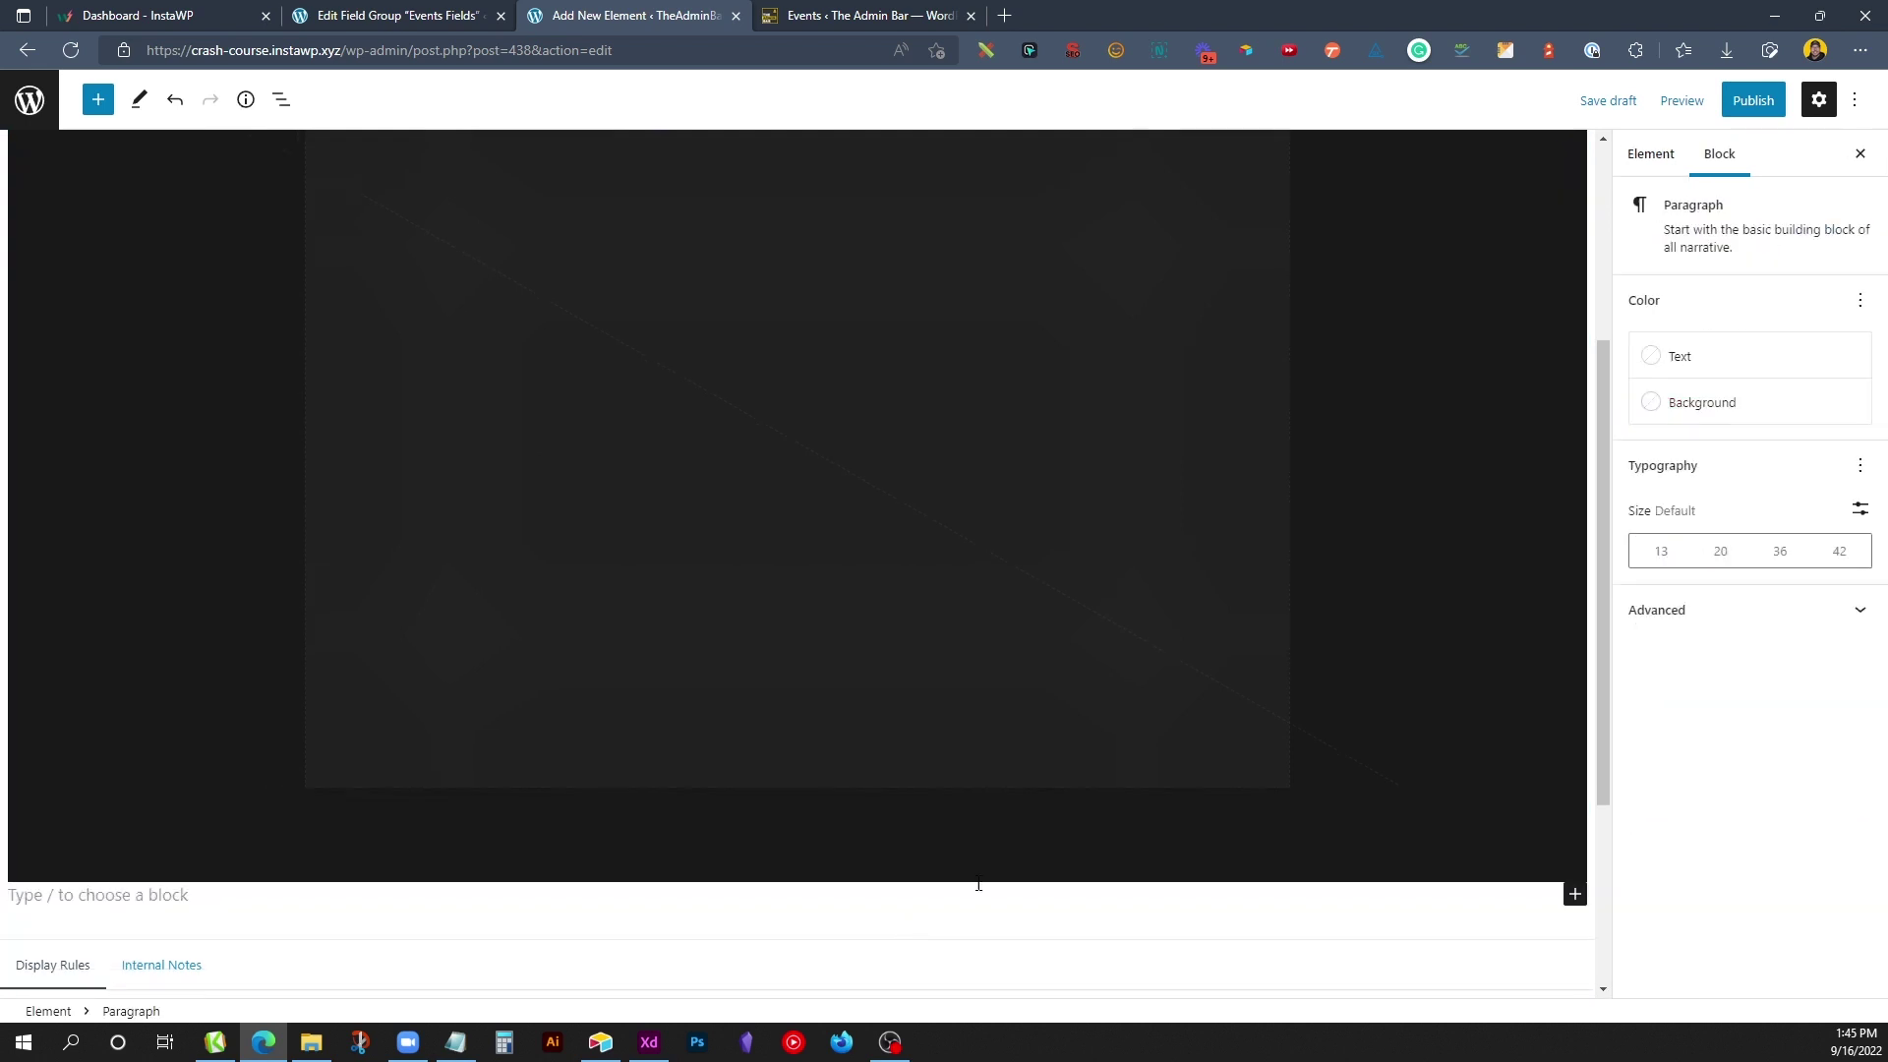
{"action": "type", "text": "/con"}
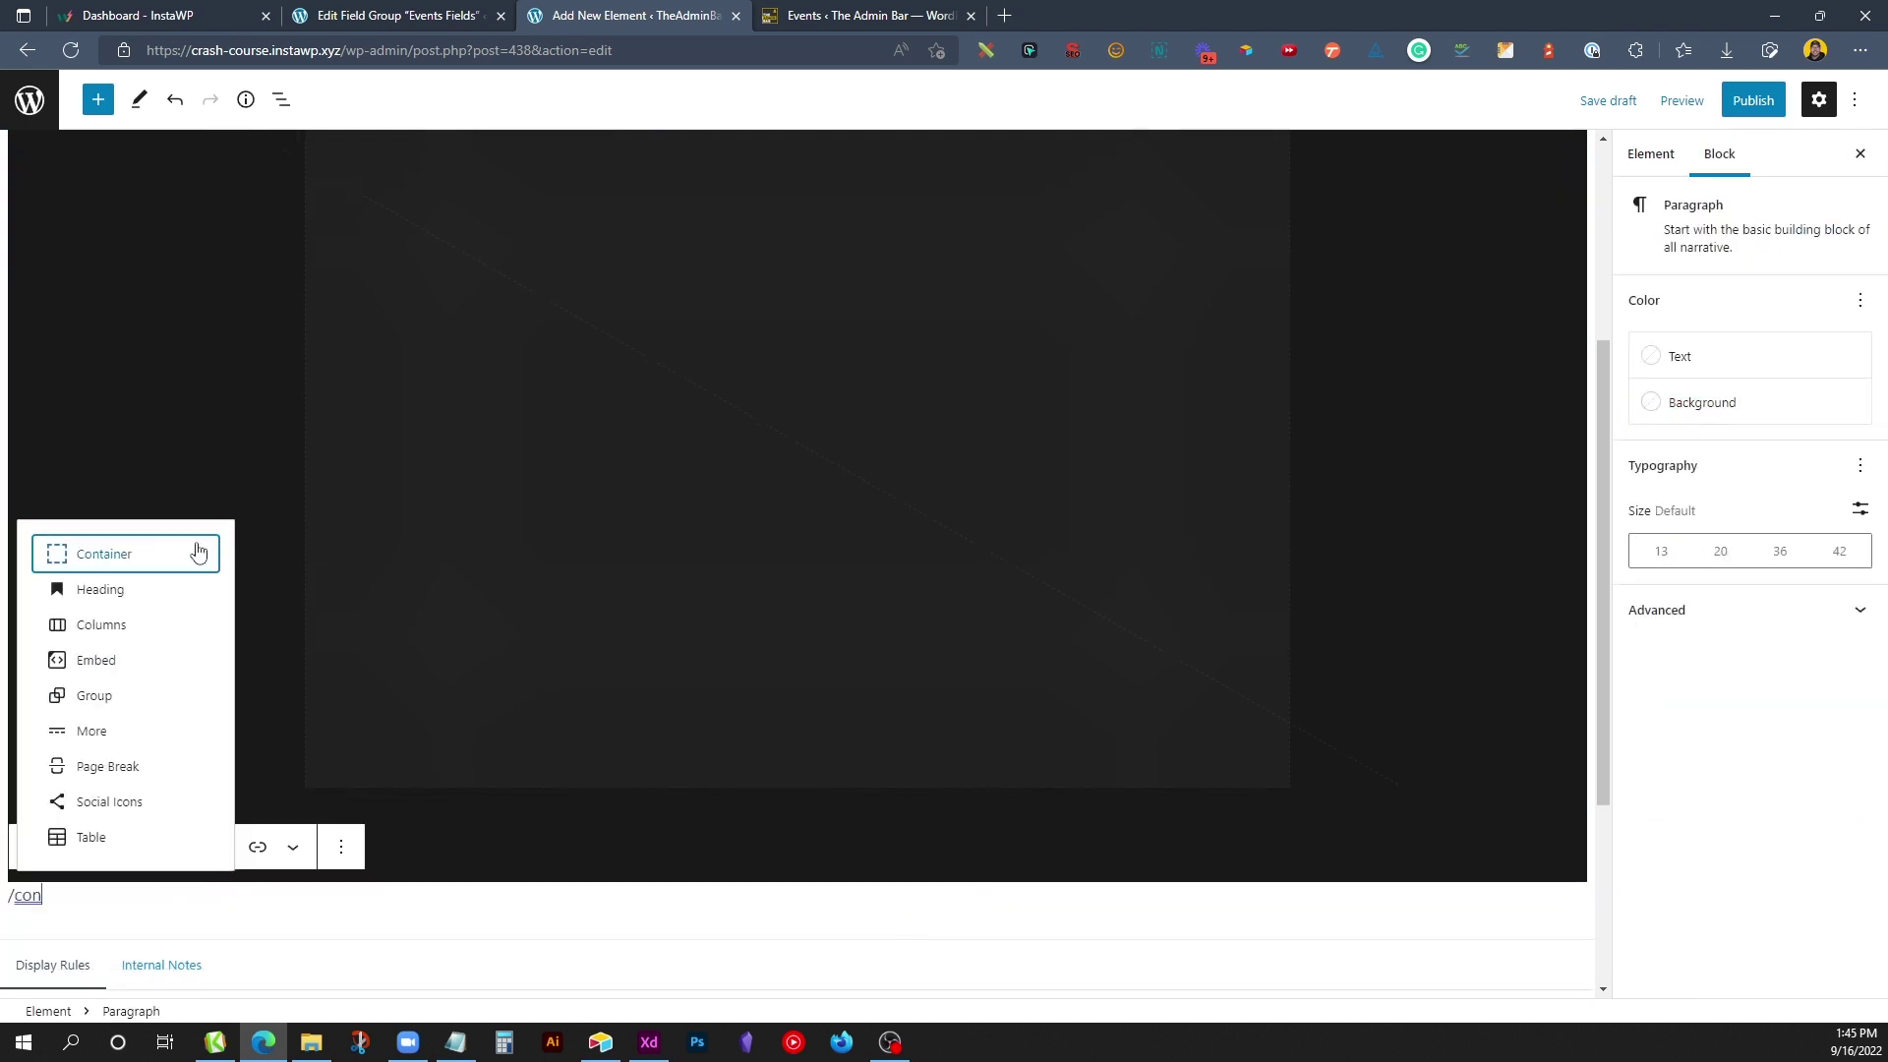
{"action": "left_click", "coordinate": [197, 550]}
Step: Apply the "large" global style to the new container and set its inner container width to 768 px
{"action": "left_click", "coordinate": [1628, 336]}
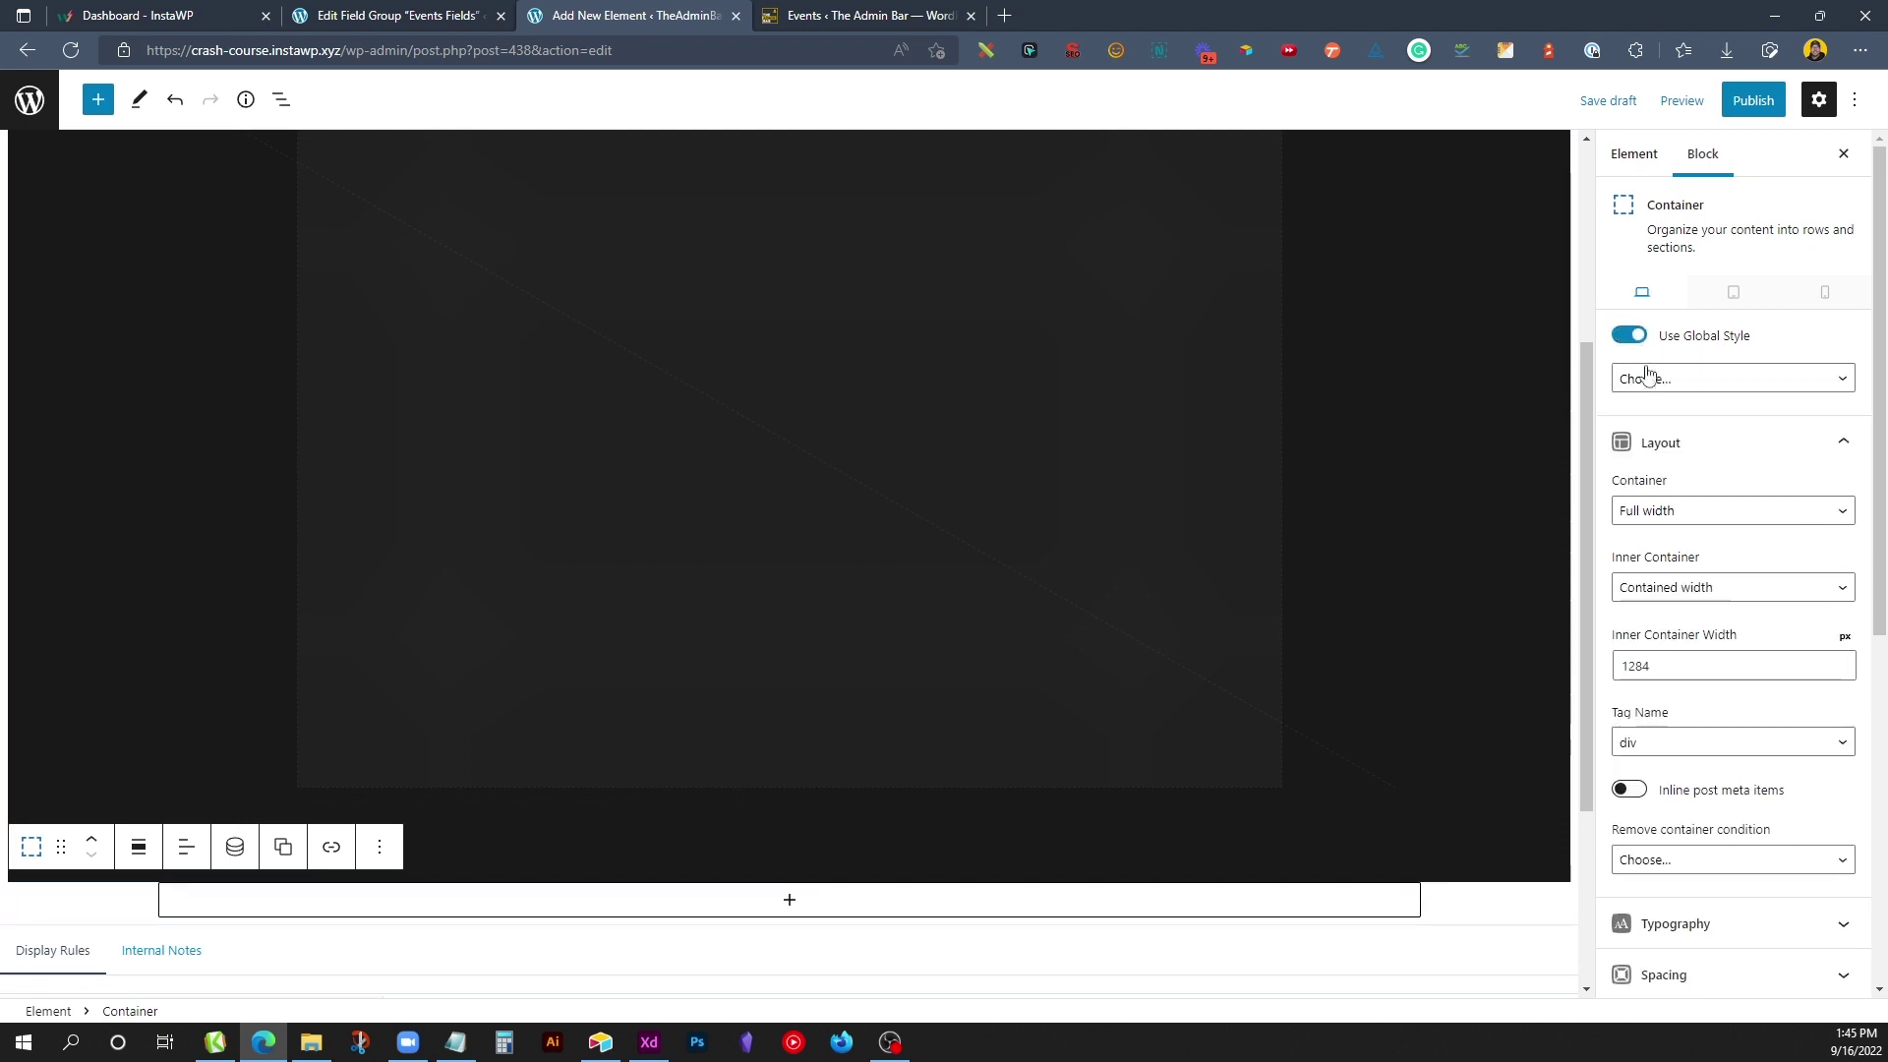
{"action": "left_click", "coordinate": [1653, 379]}
{"action": "left_click", "coordinate": [1672, 461]}
{"action": "scroll", "coordinate": [994, 746], "scroll_direction": "down", "scroll_amount": 3}
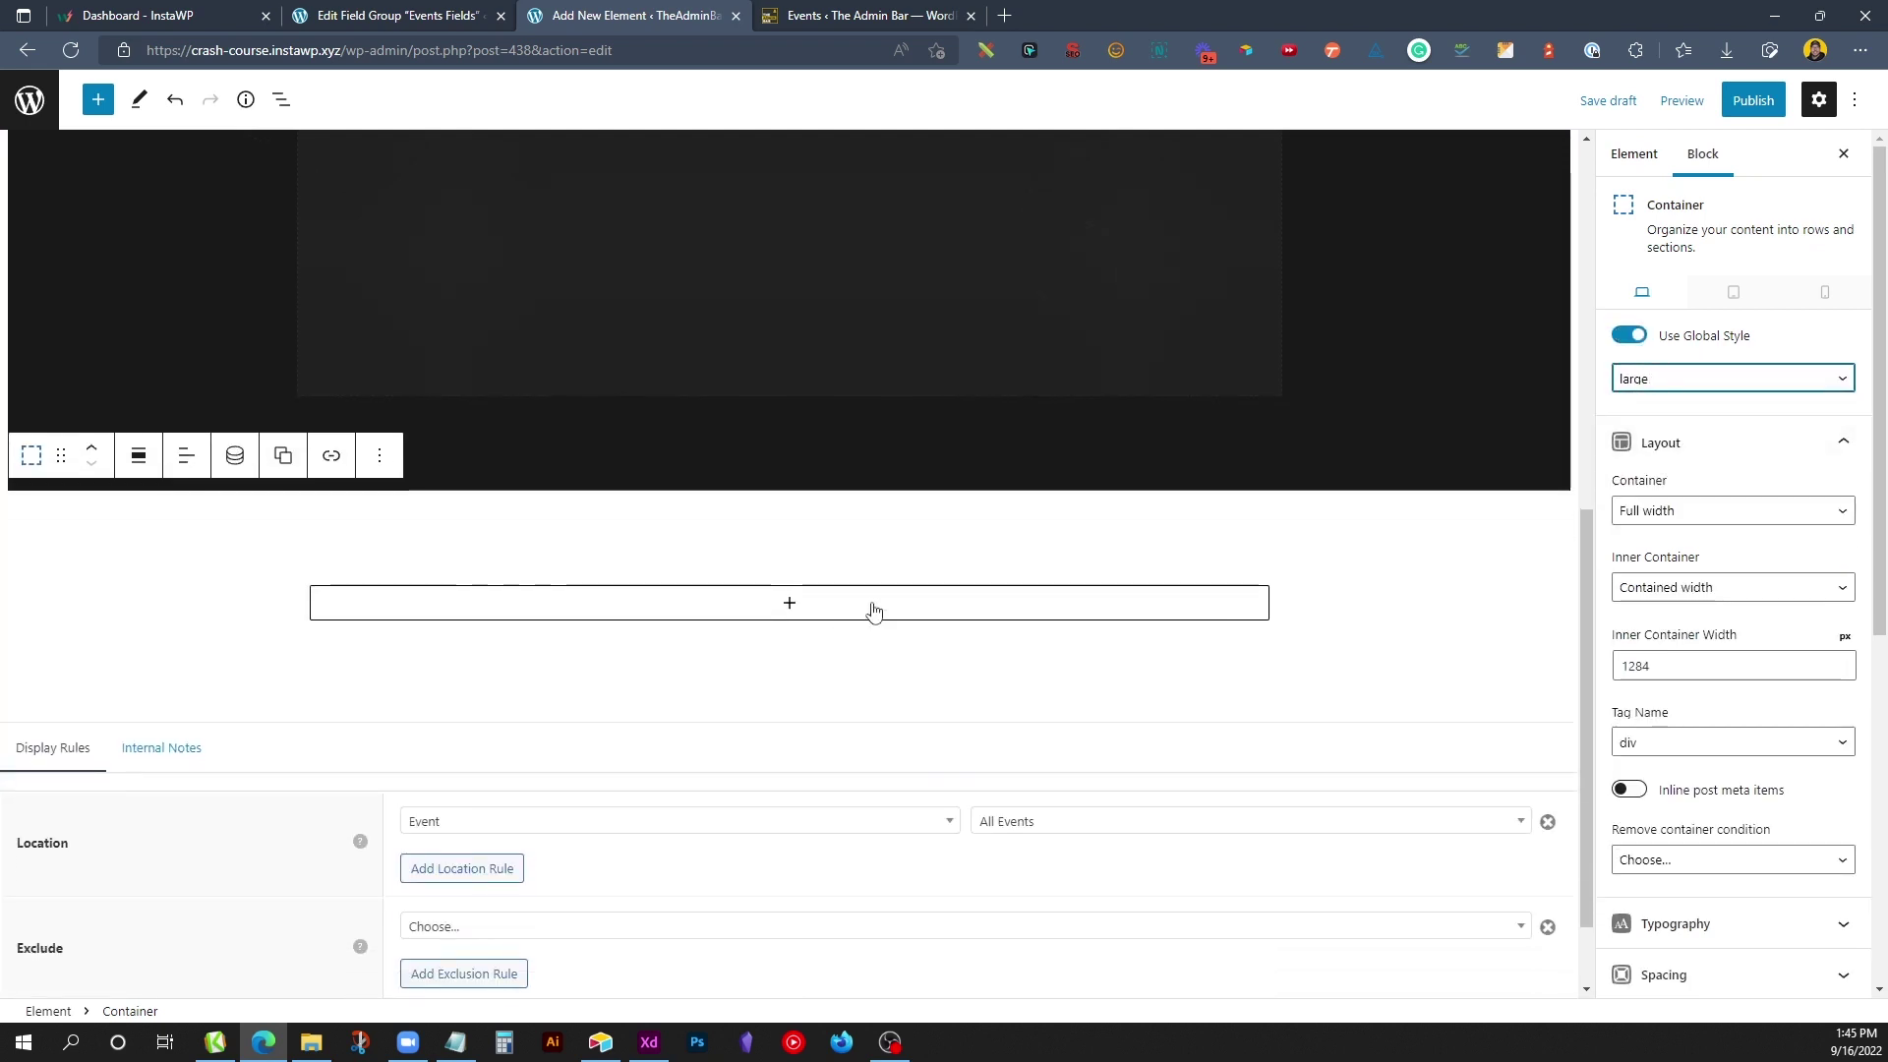
{"action": "left_click", "coordinate": [1672, 666]}
{"action": "double_click", "coordinate": [1672, 666]}
{"action": "type", "text": "768"}
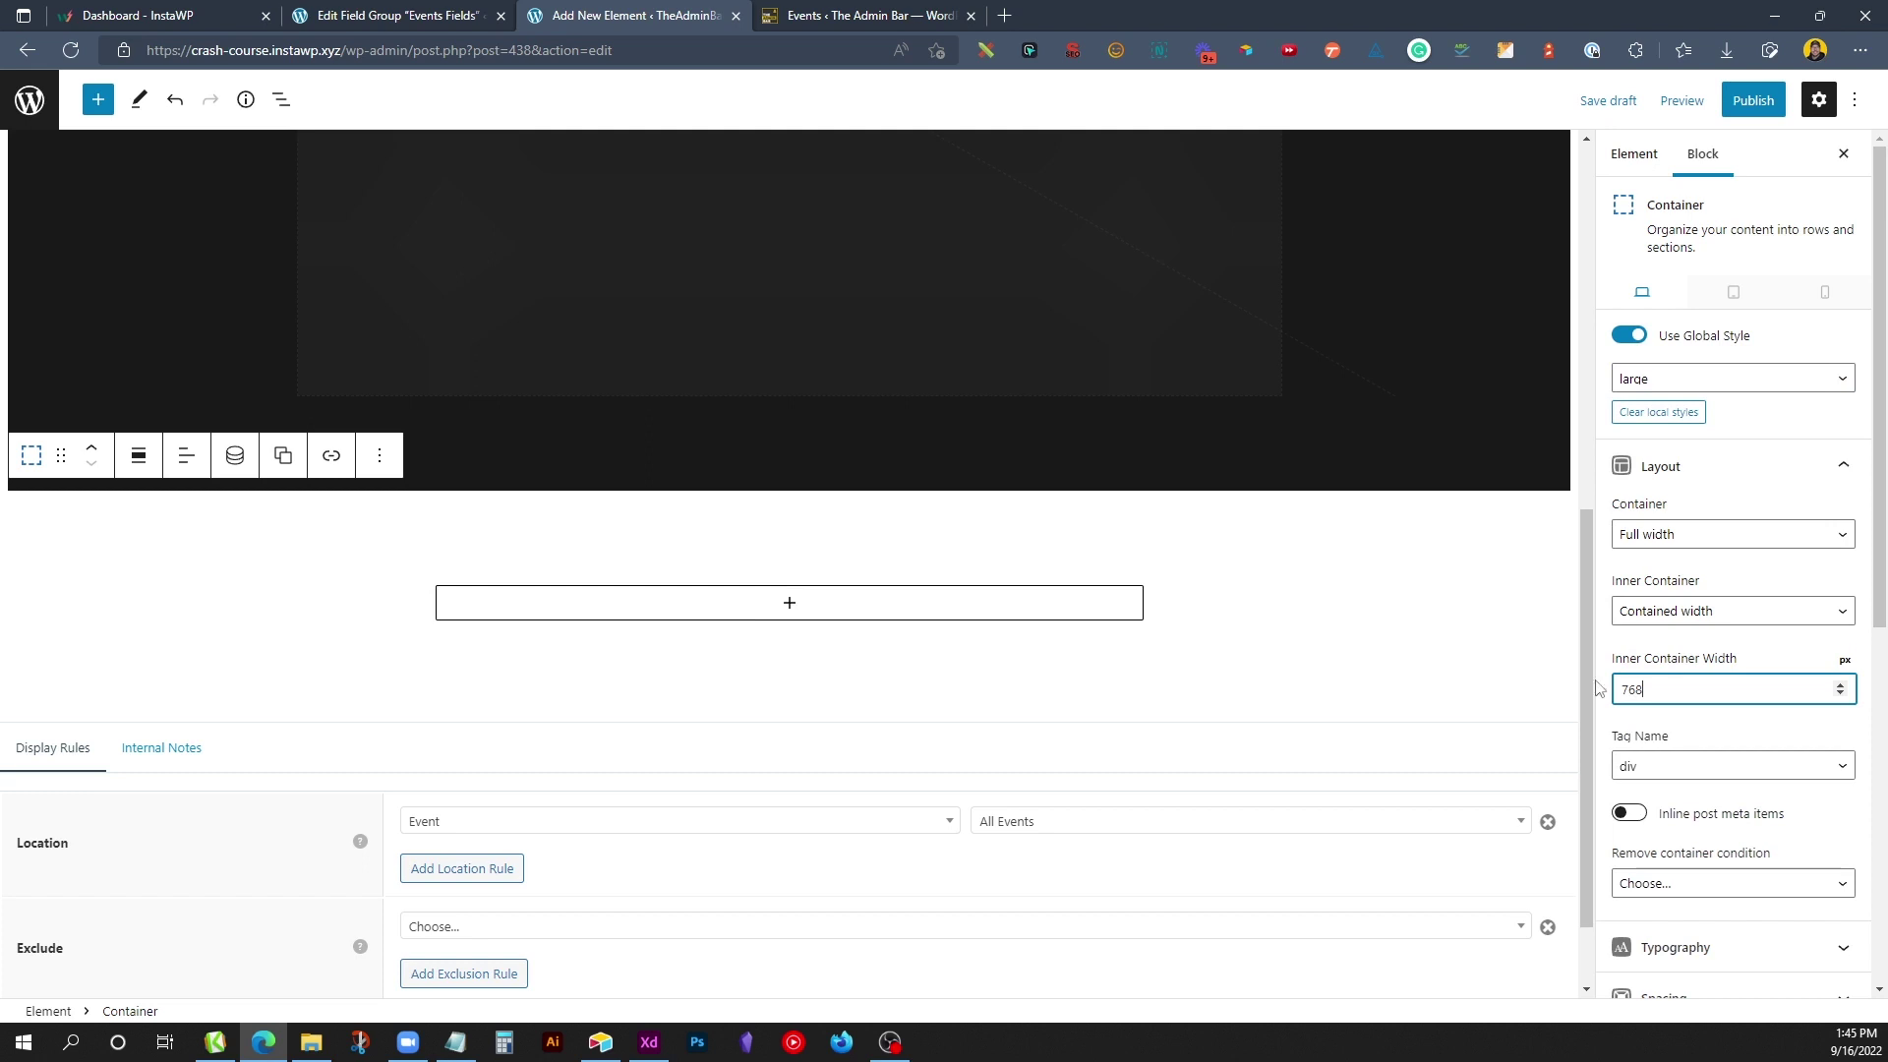
Step: Add a Headline block inside the new container with the paragraph tag and the text "Event Description"
{"action": "left_click", "coordinate": [789, 602]}
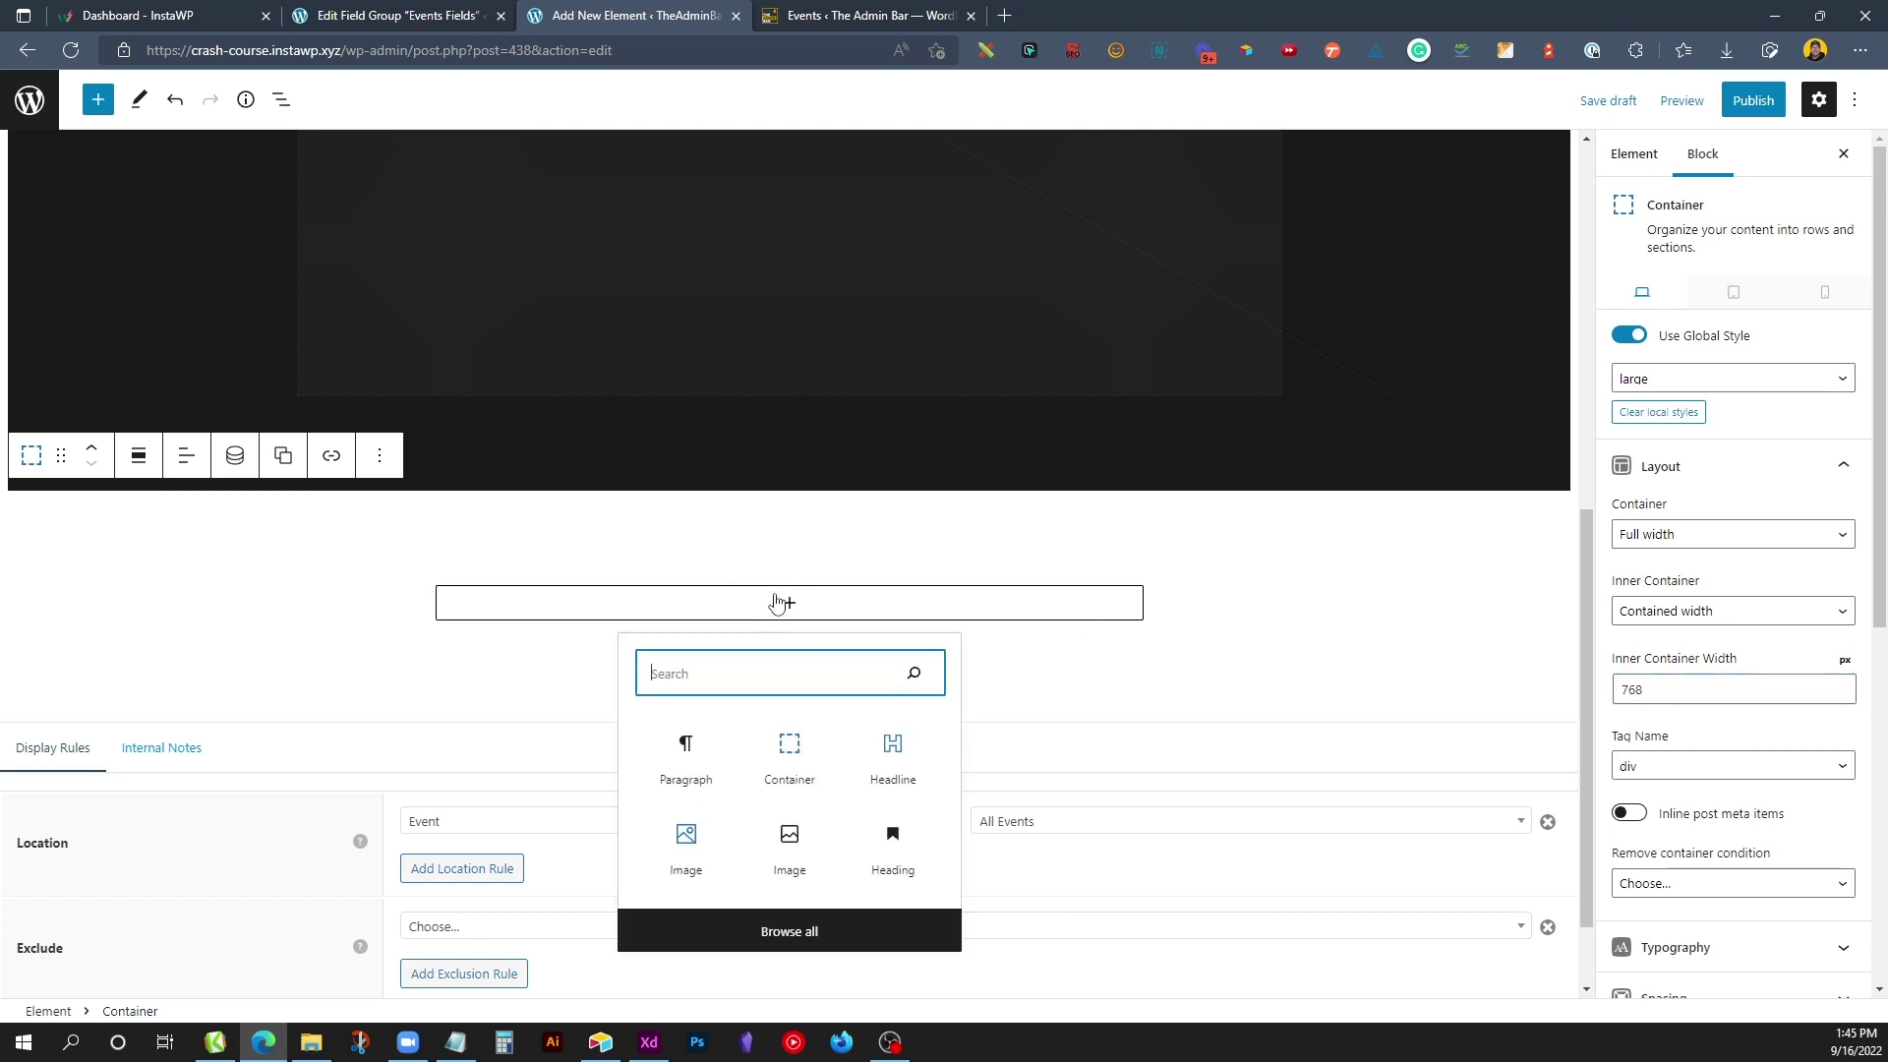
{"action": "left_click", "coordinate": [891, 759]}
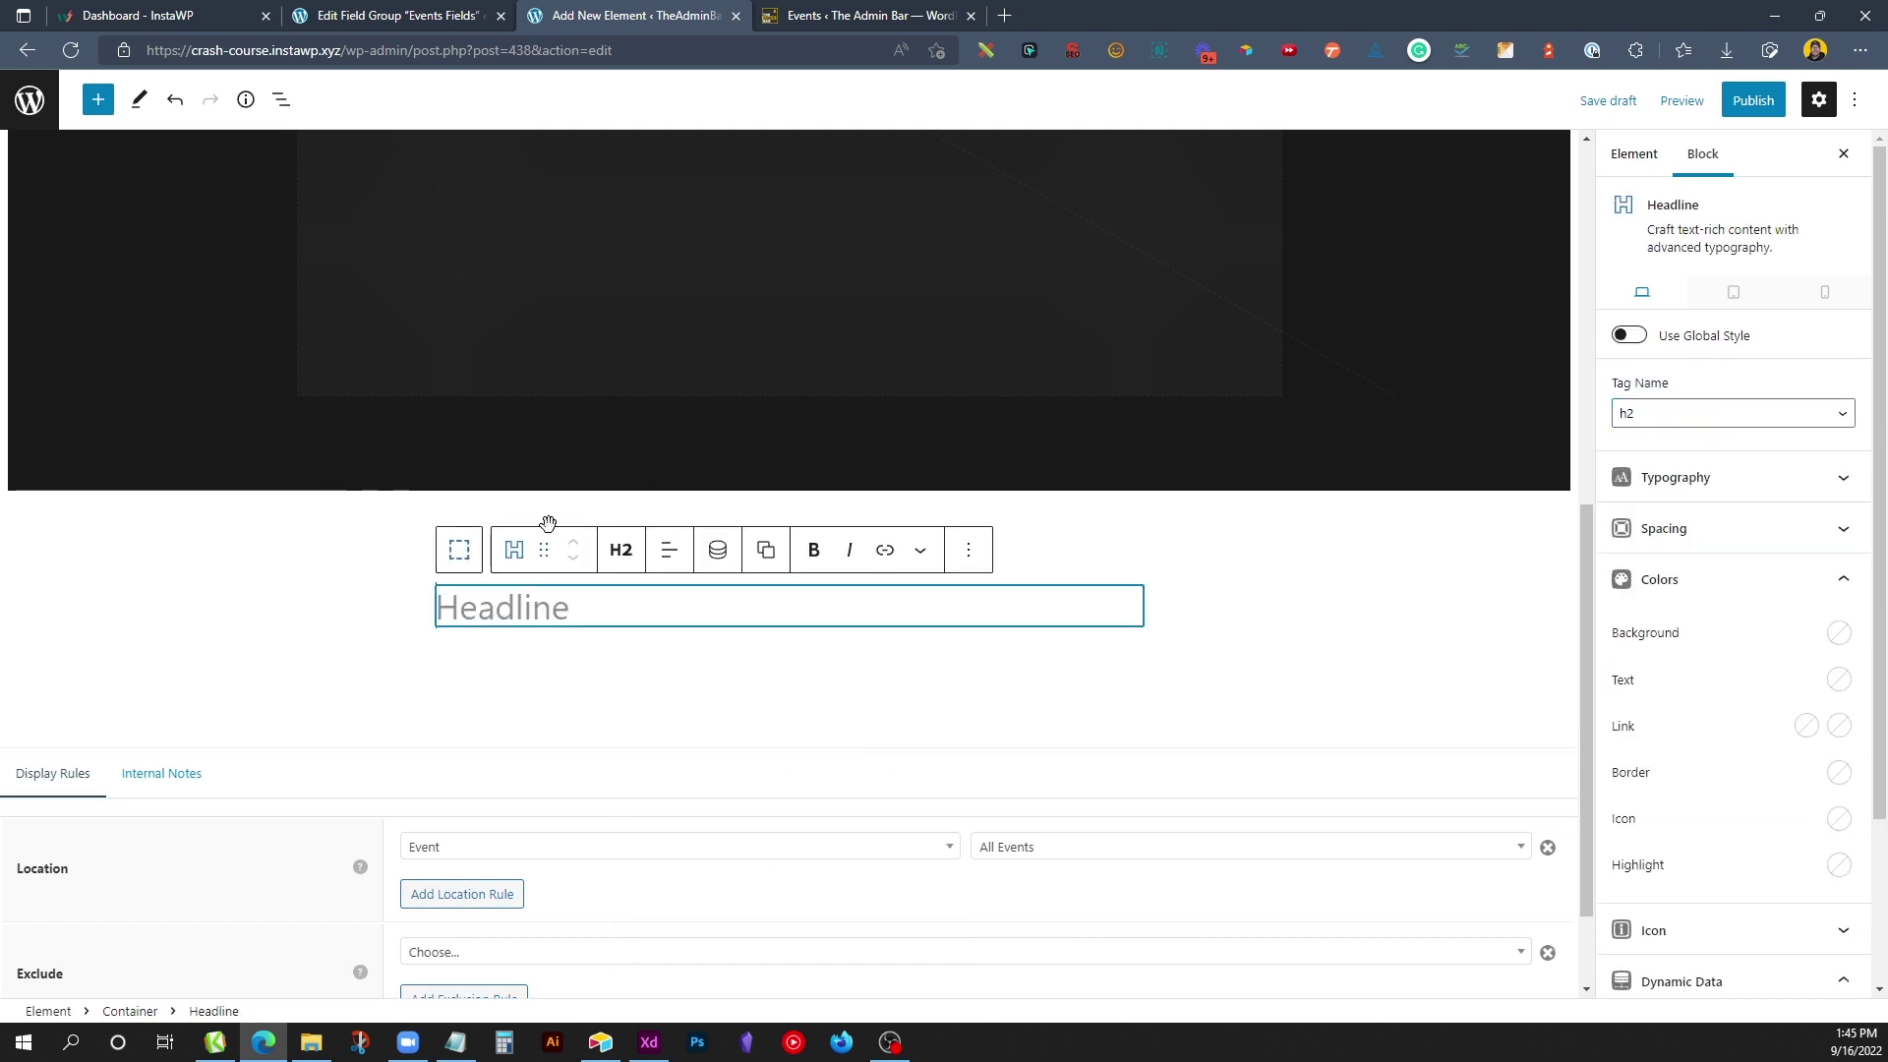
{"action": "left_click", "coordinate": [621, 550]}
{"action": "left_click", "coordinate": [655, 826]}
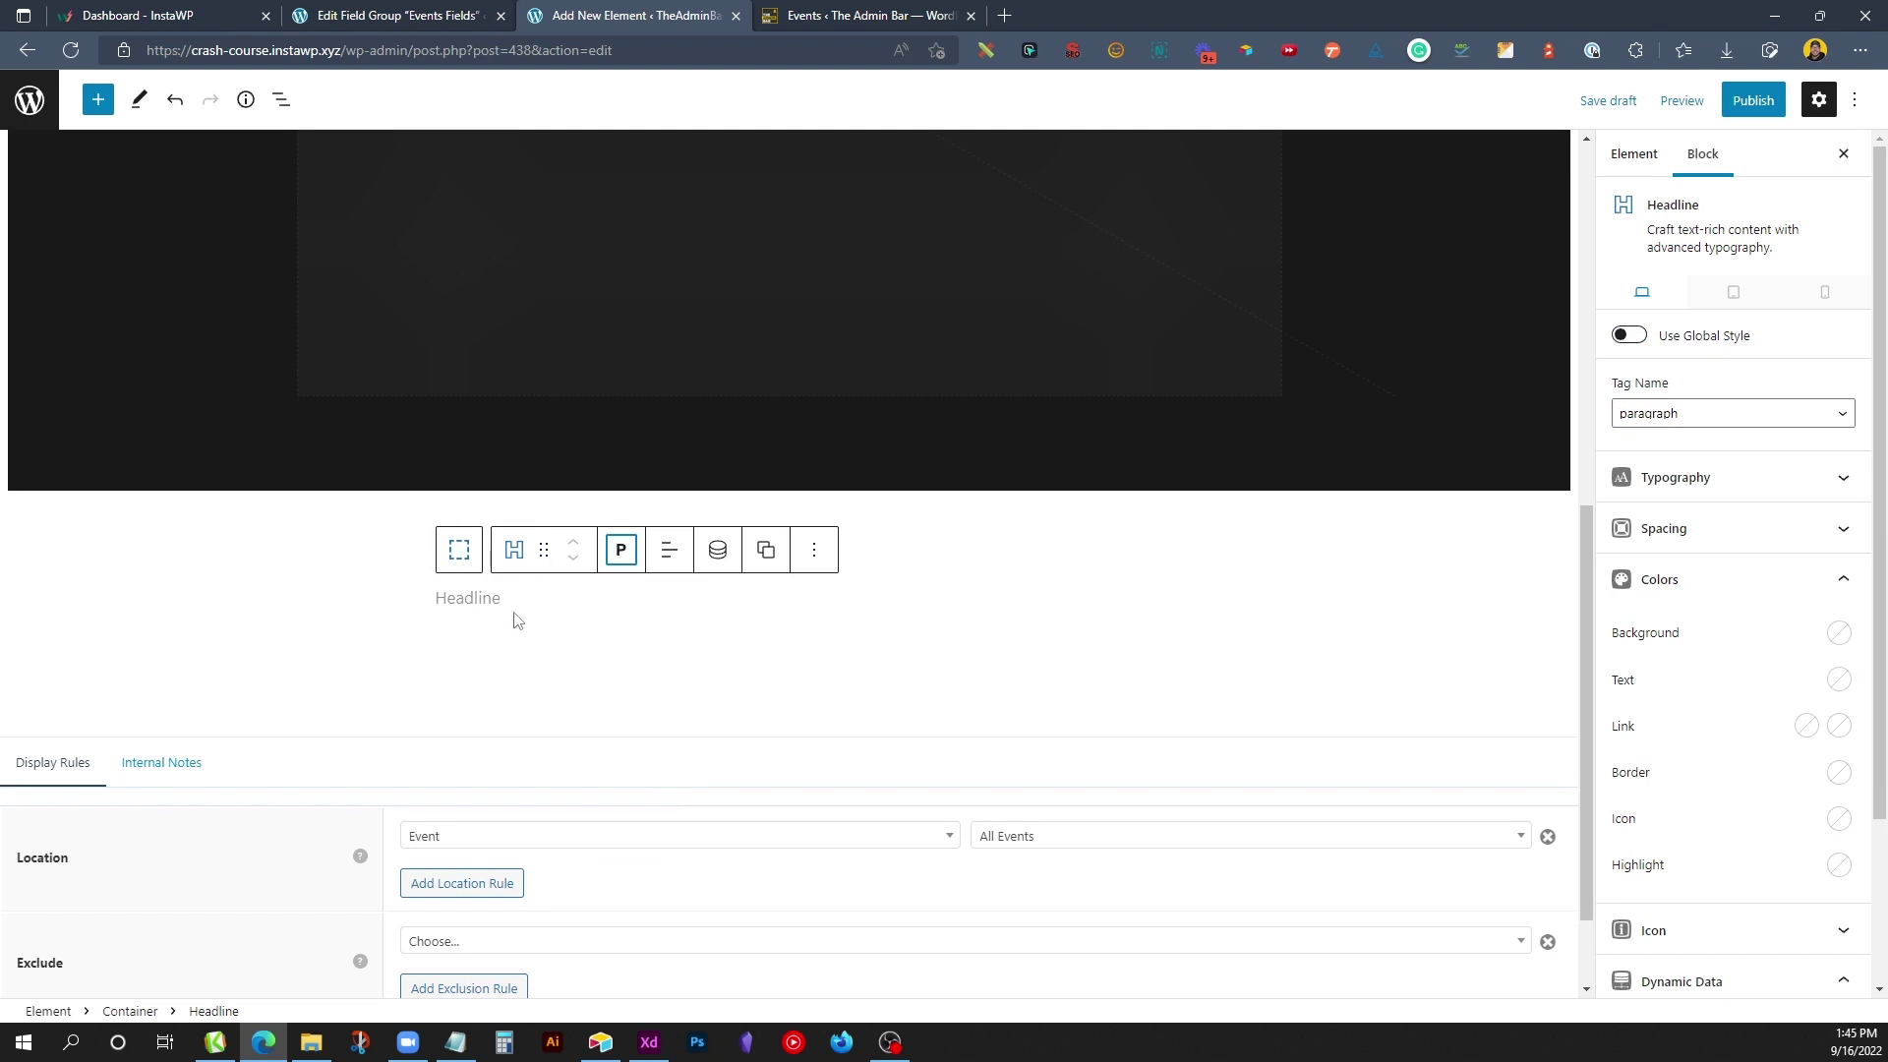
{"action": "type", "text": "Event Des"}
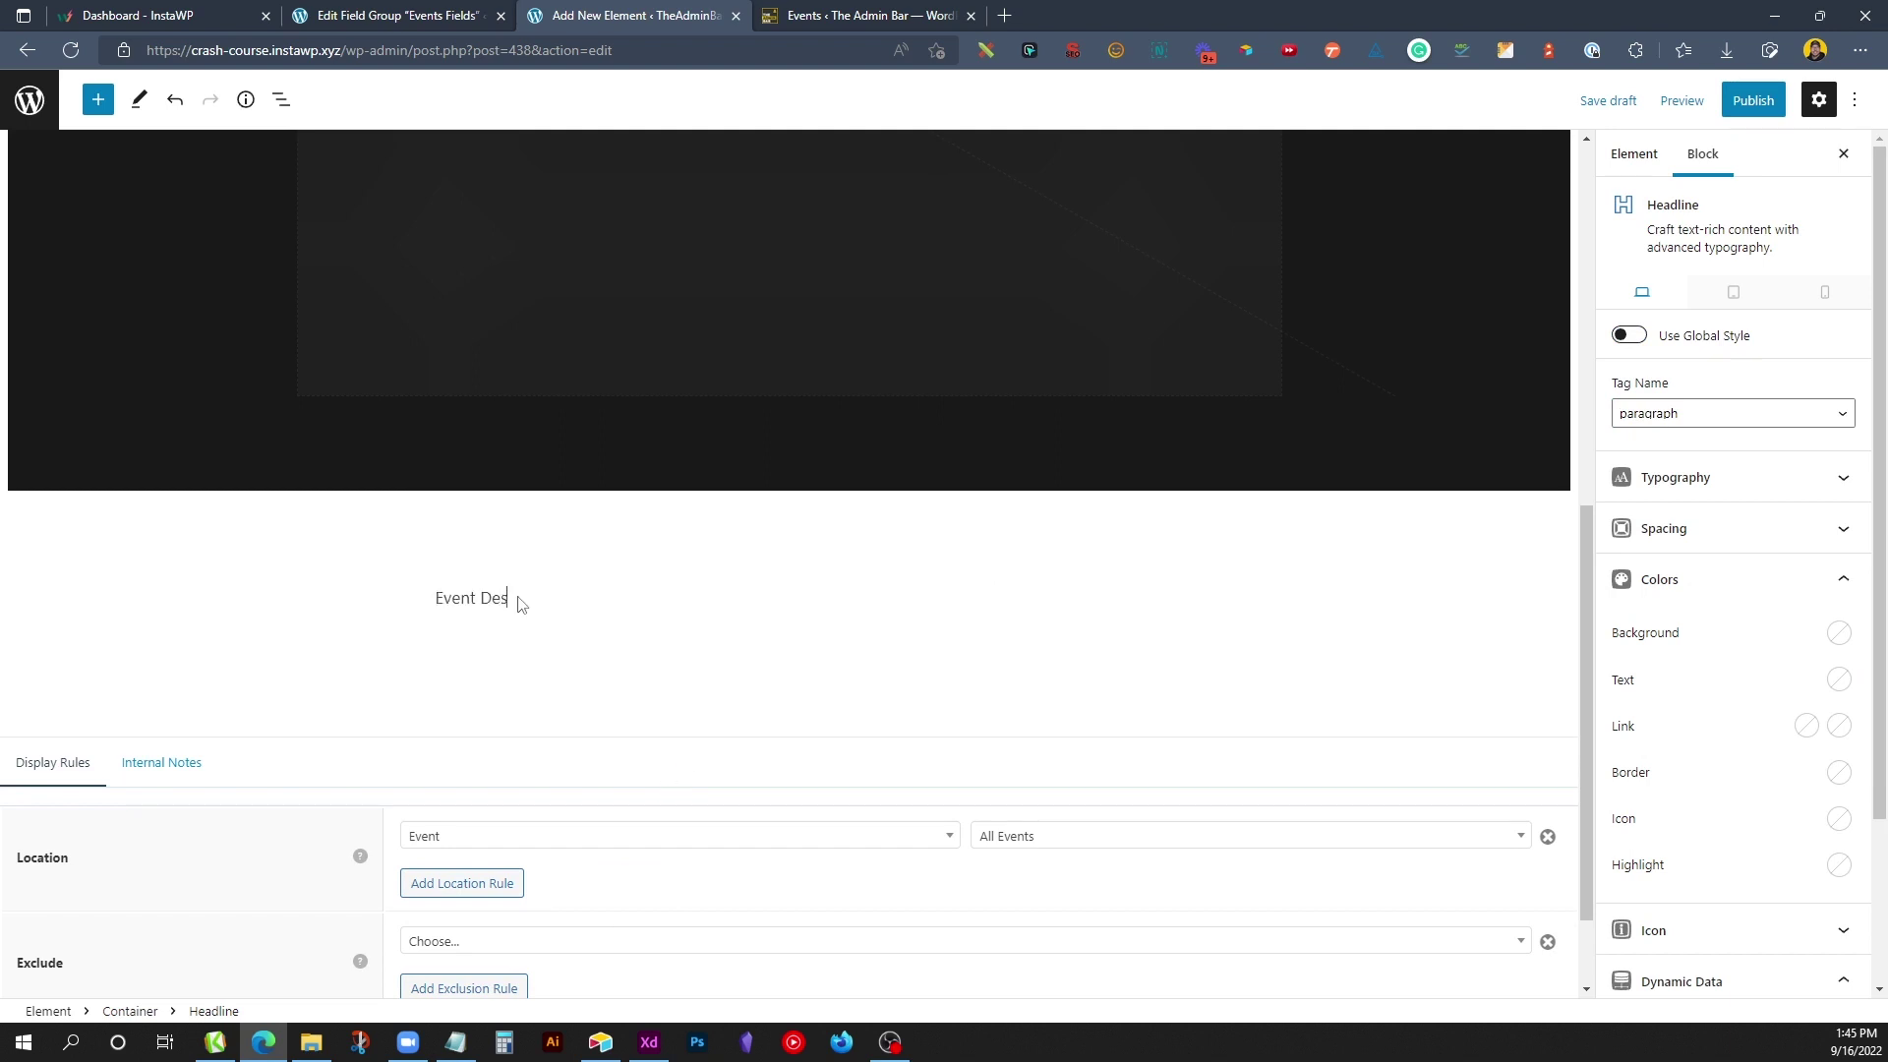
{"action": "type", "text": "cription"}
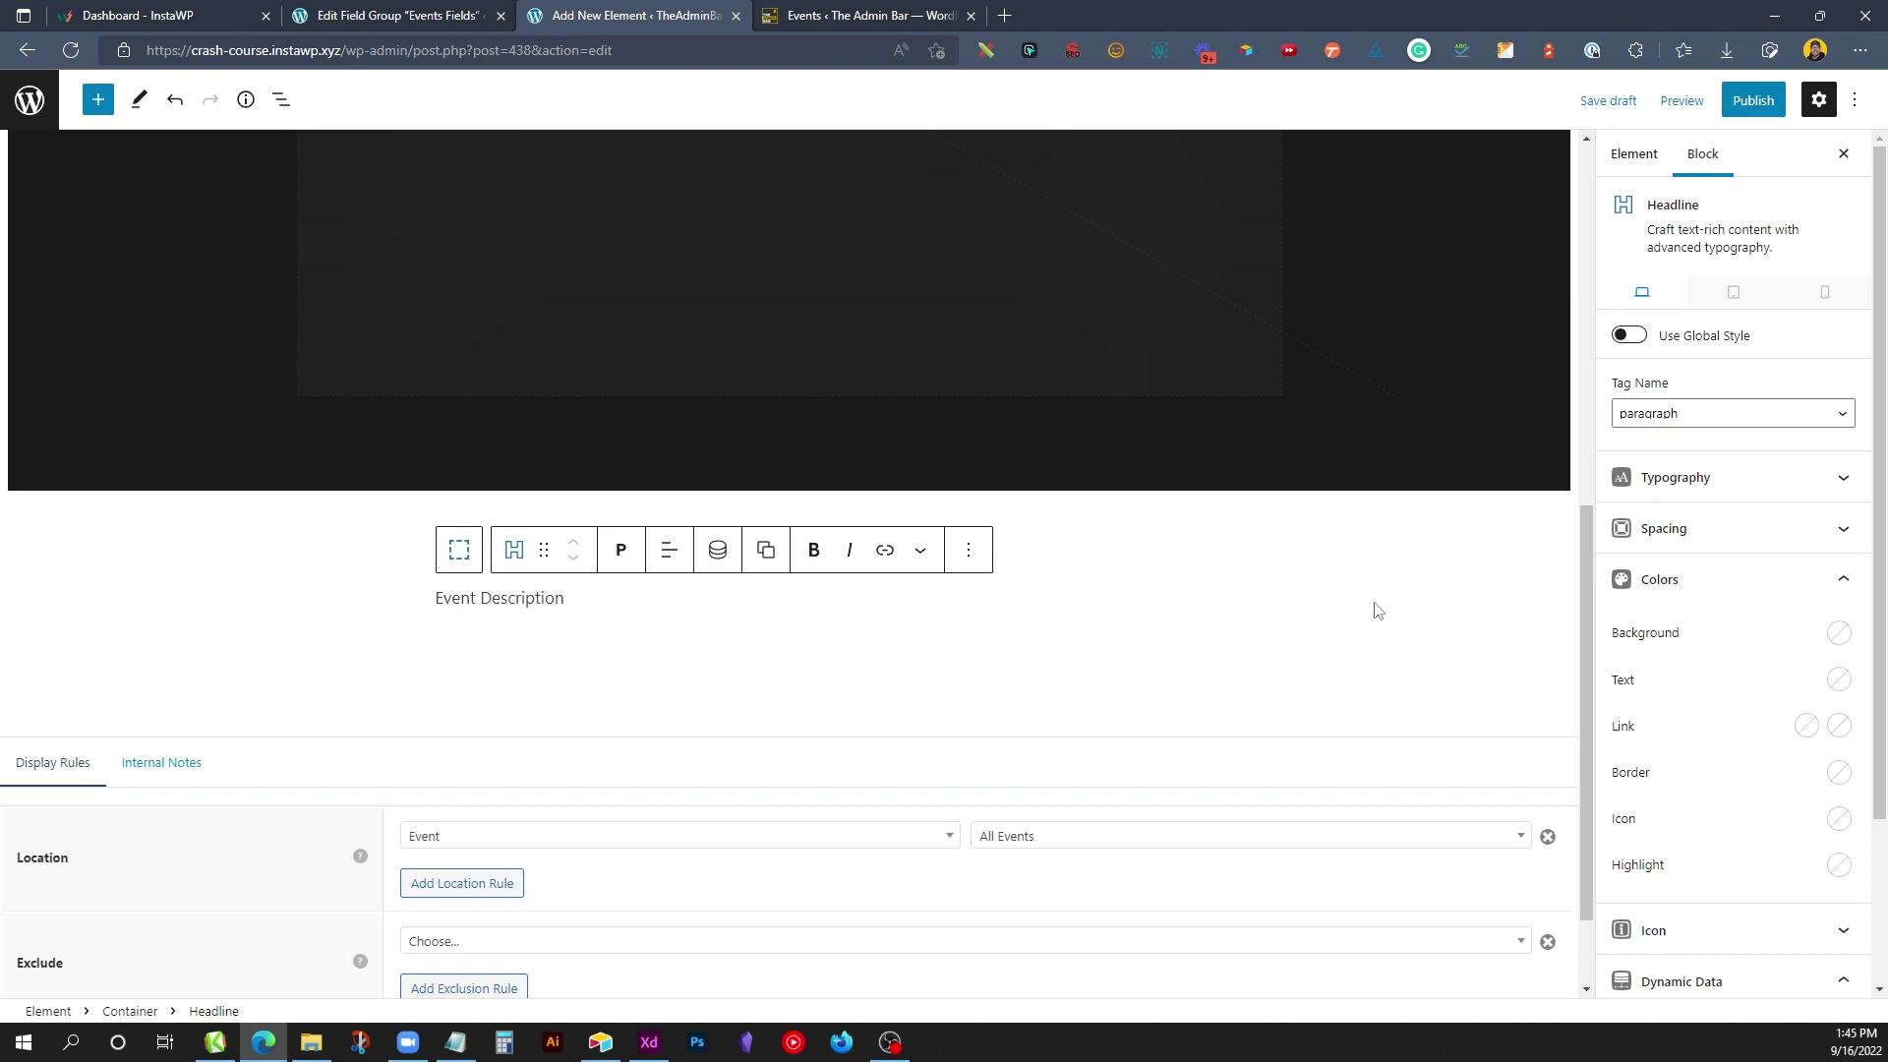
Step: Enable dynamic data for the Event Description block and set its content source to Post meta
{"action": "left_click", "coordinate": [1683, 582]}
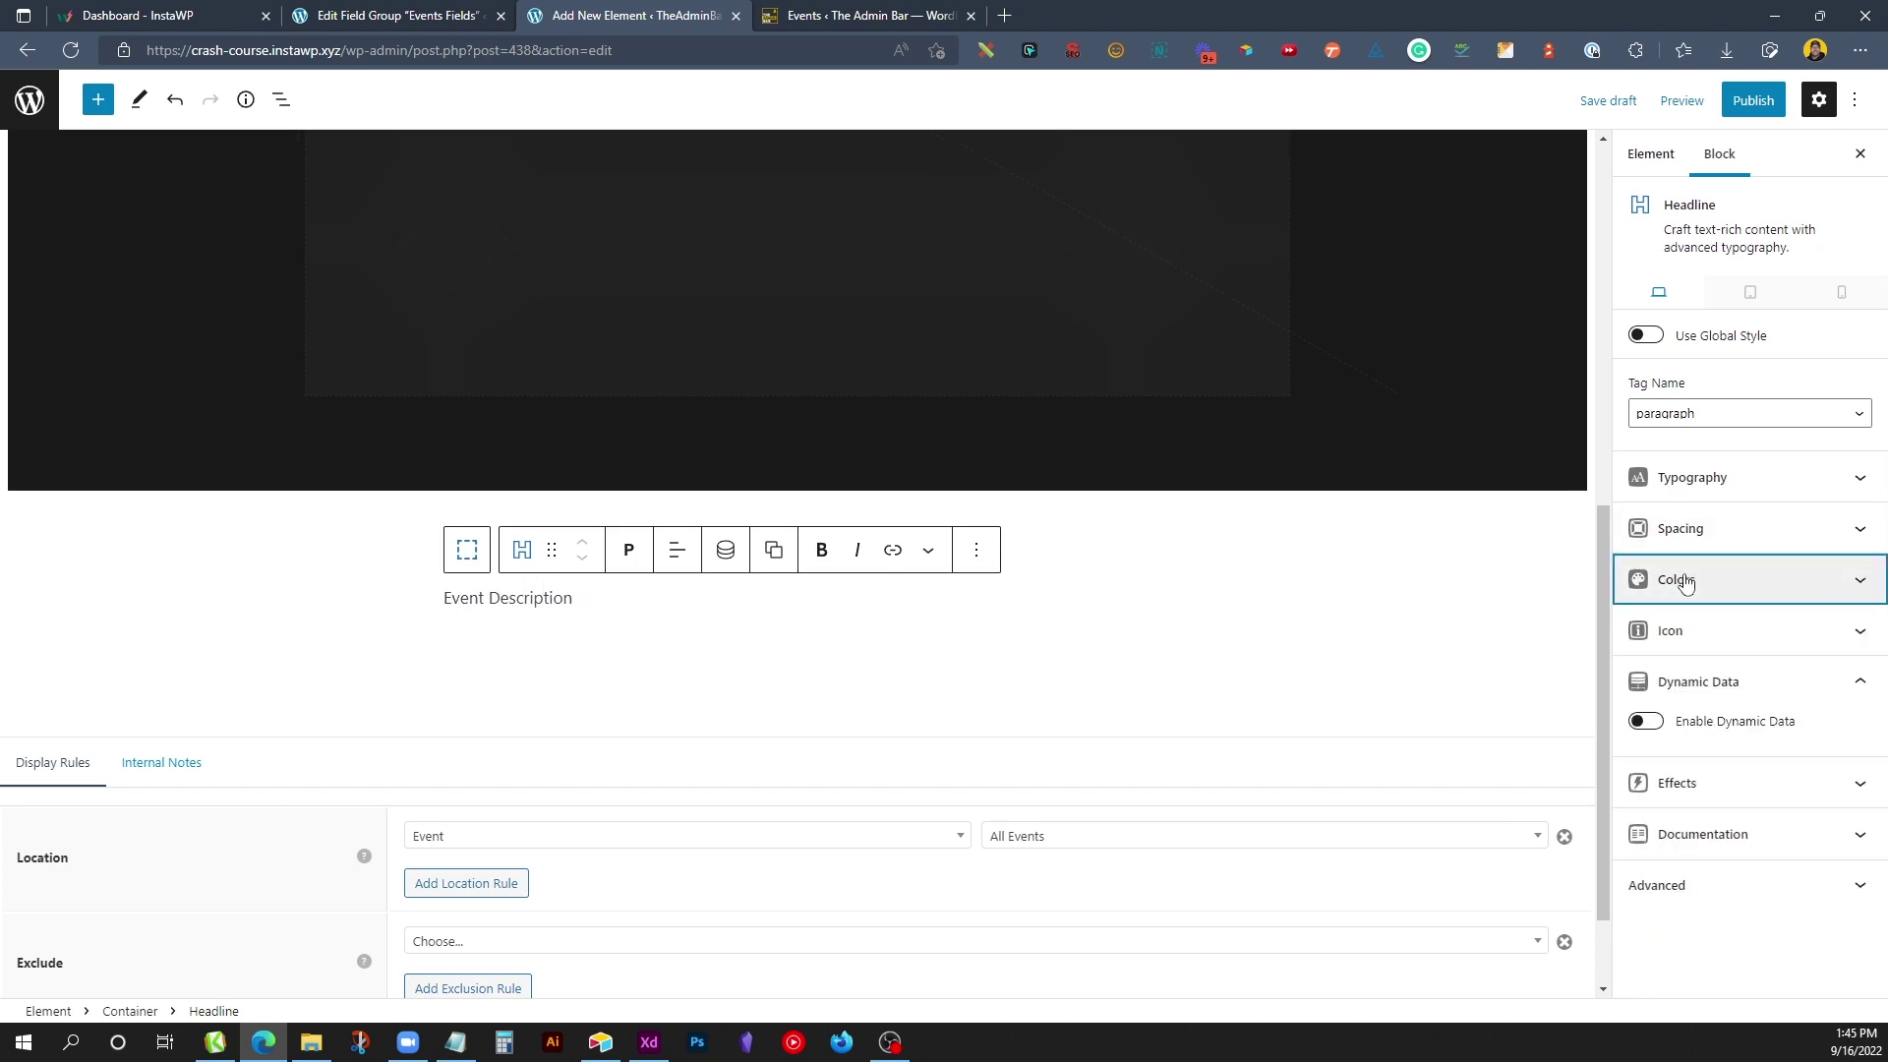
{"action": "left_click", "coordinate": [1646, 724]}
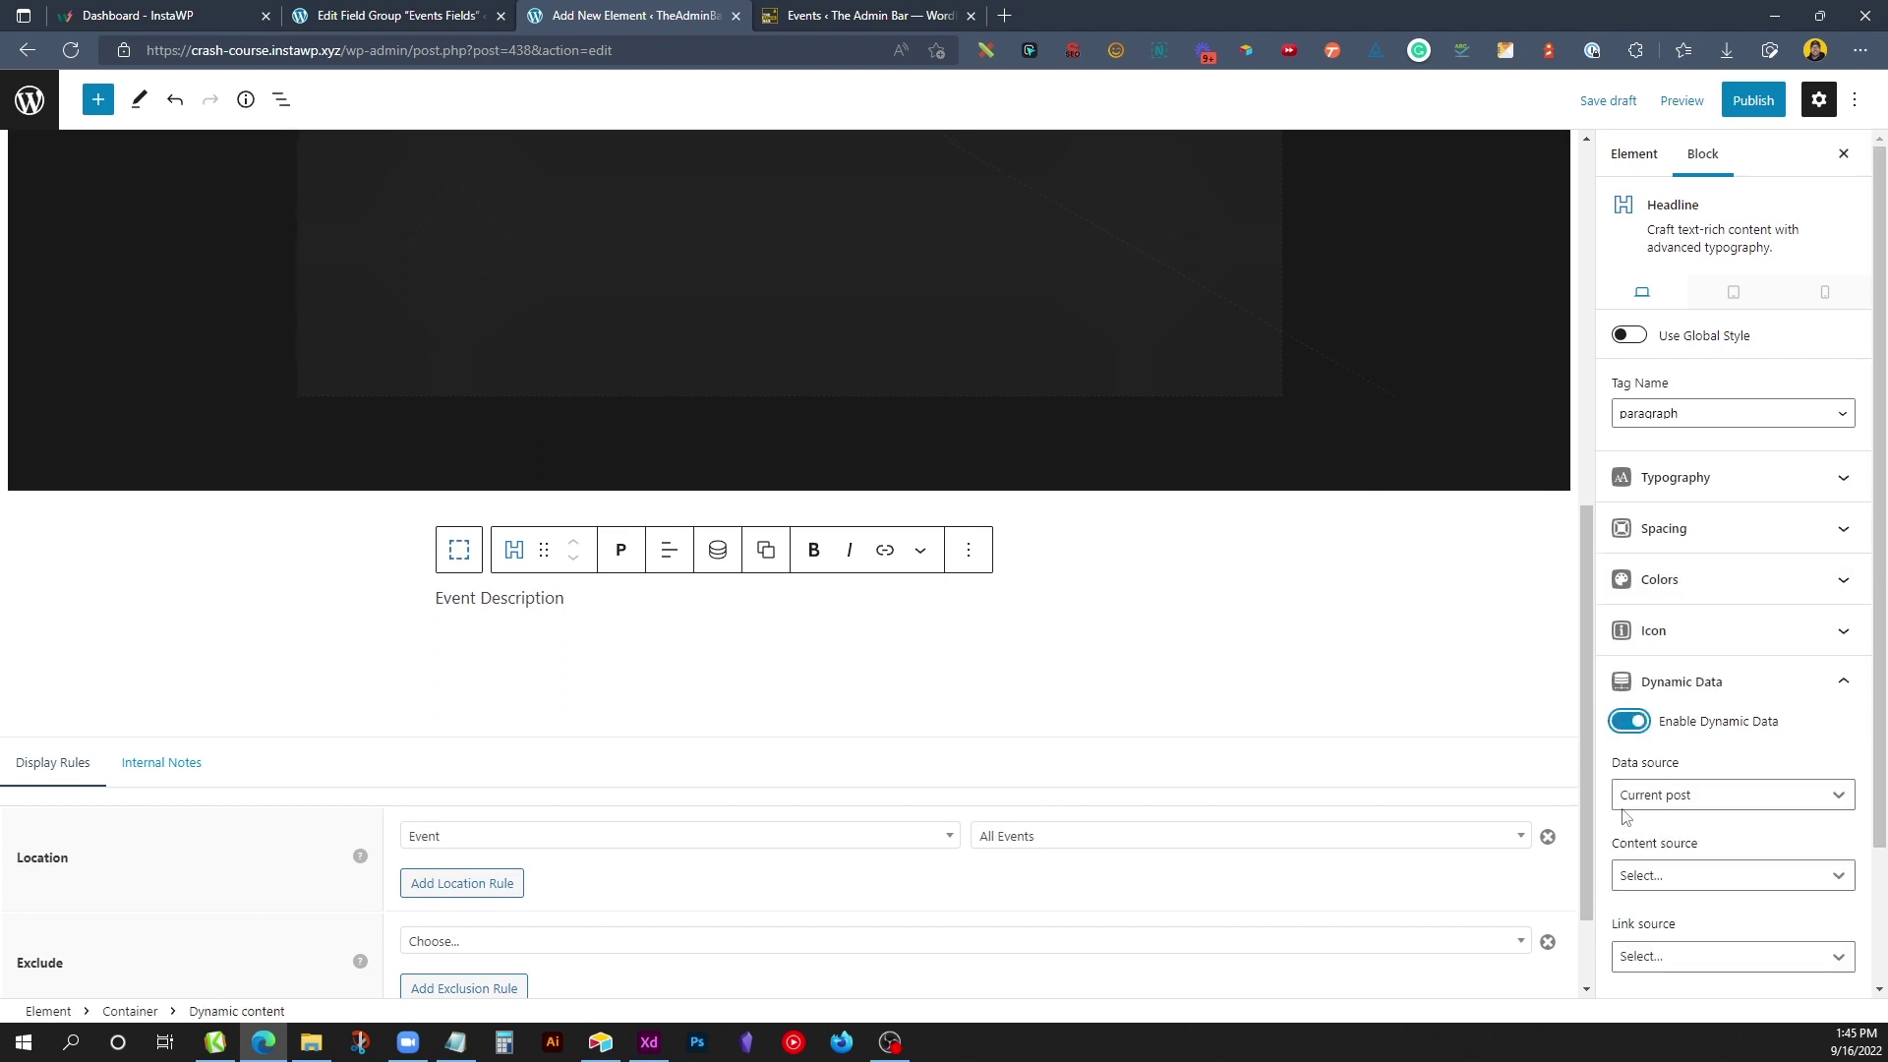
{"action": "left_click", "coordinate": [1652, 875]}
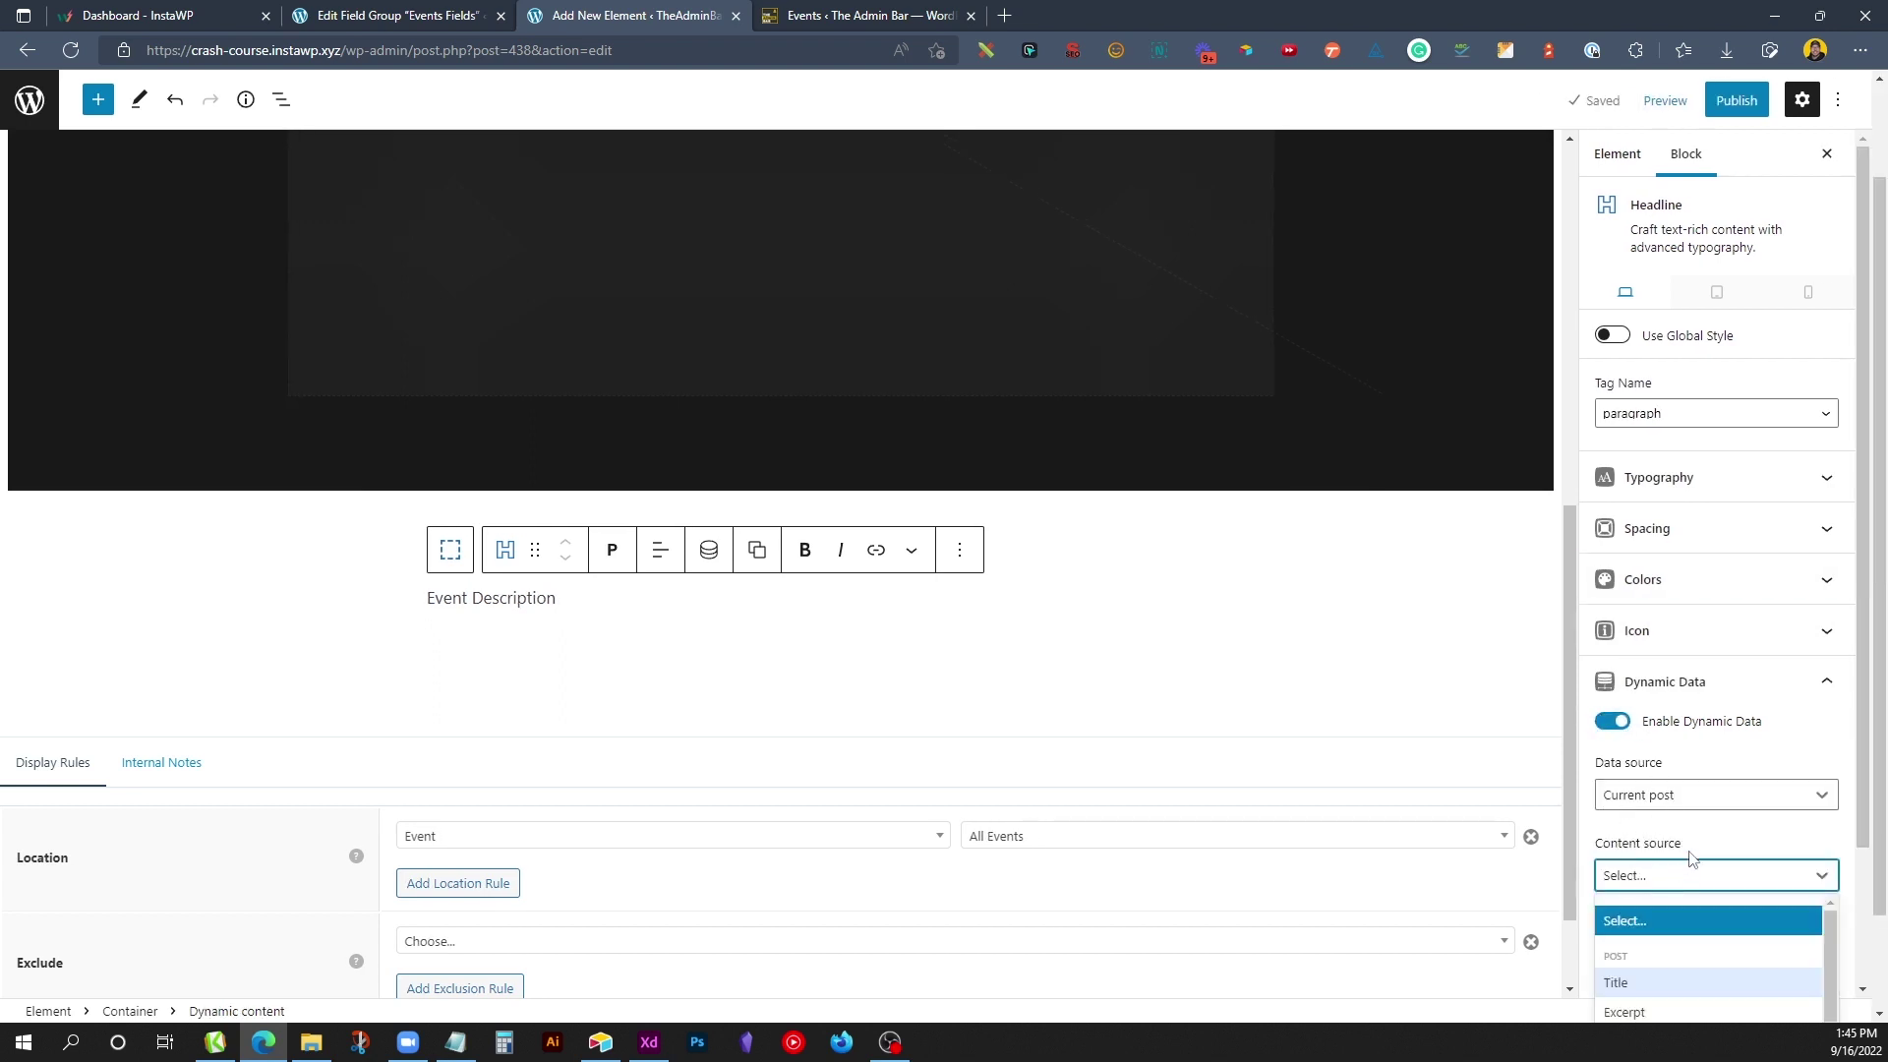
{"action": "scroll", "coordinate": [1669, 978], "scroll_direction": "down", "scroll_amount": 3}
{"action": "left_click", "coordinate": [1667, 974]}
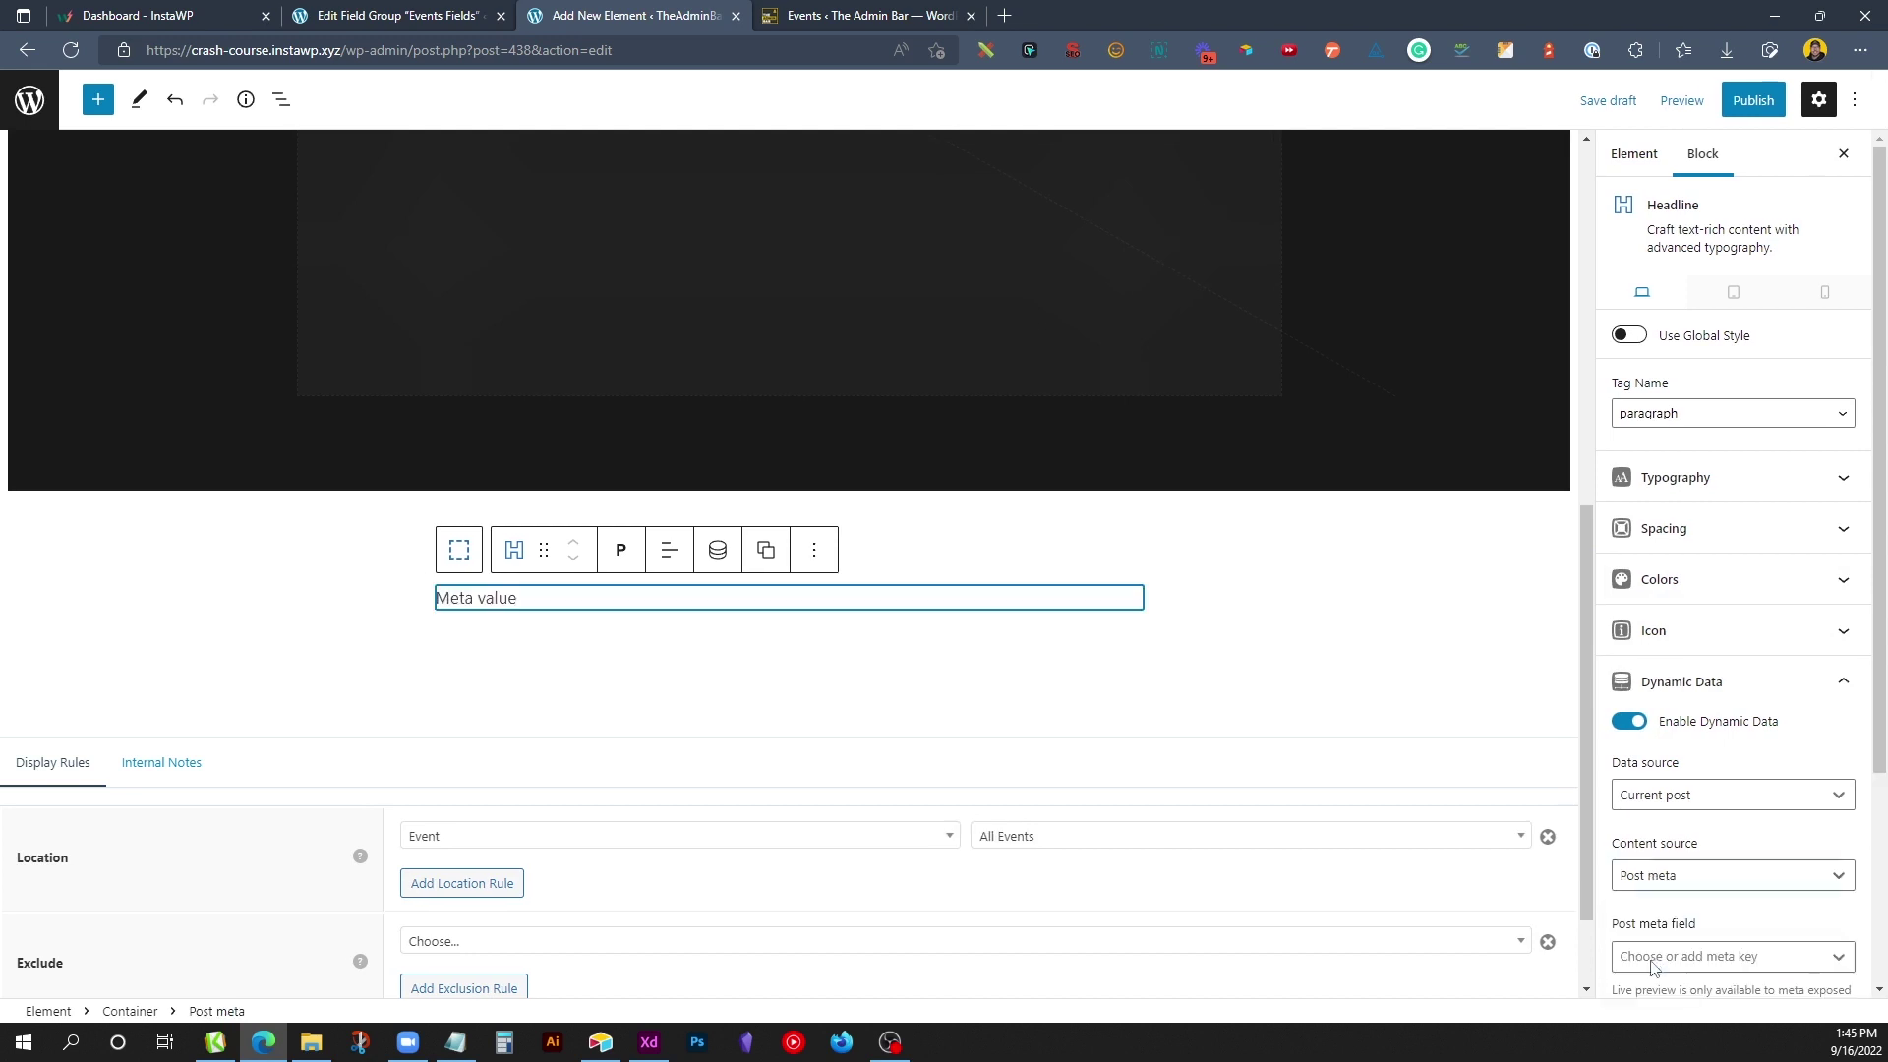
Step: Copy the description field's name, "description", from the Events Fields group in Advanced Custom Fields
{"action": "left_click", "coordinate": [398, 14]}
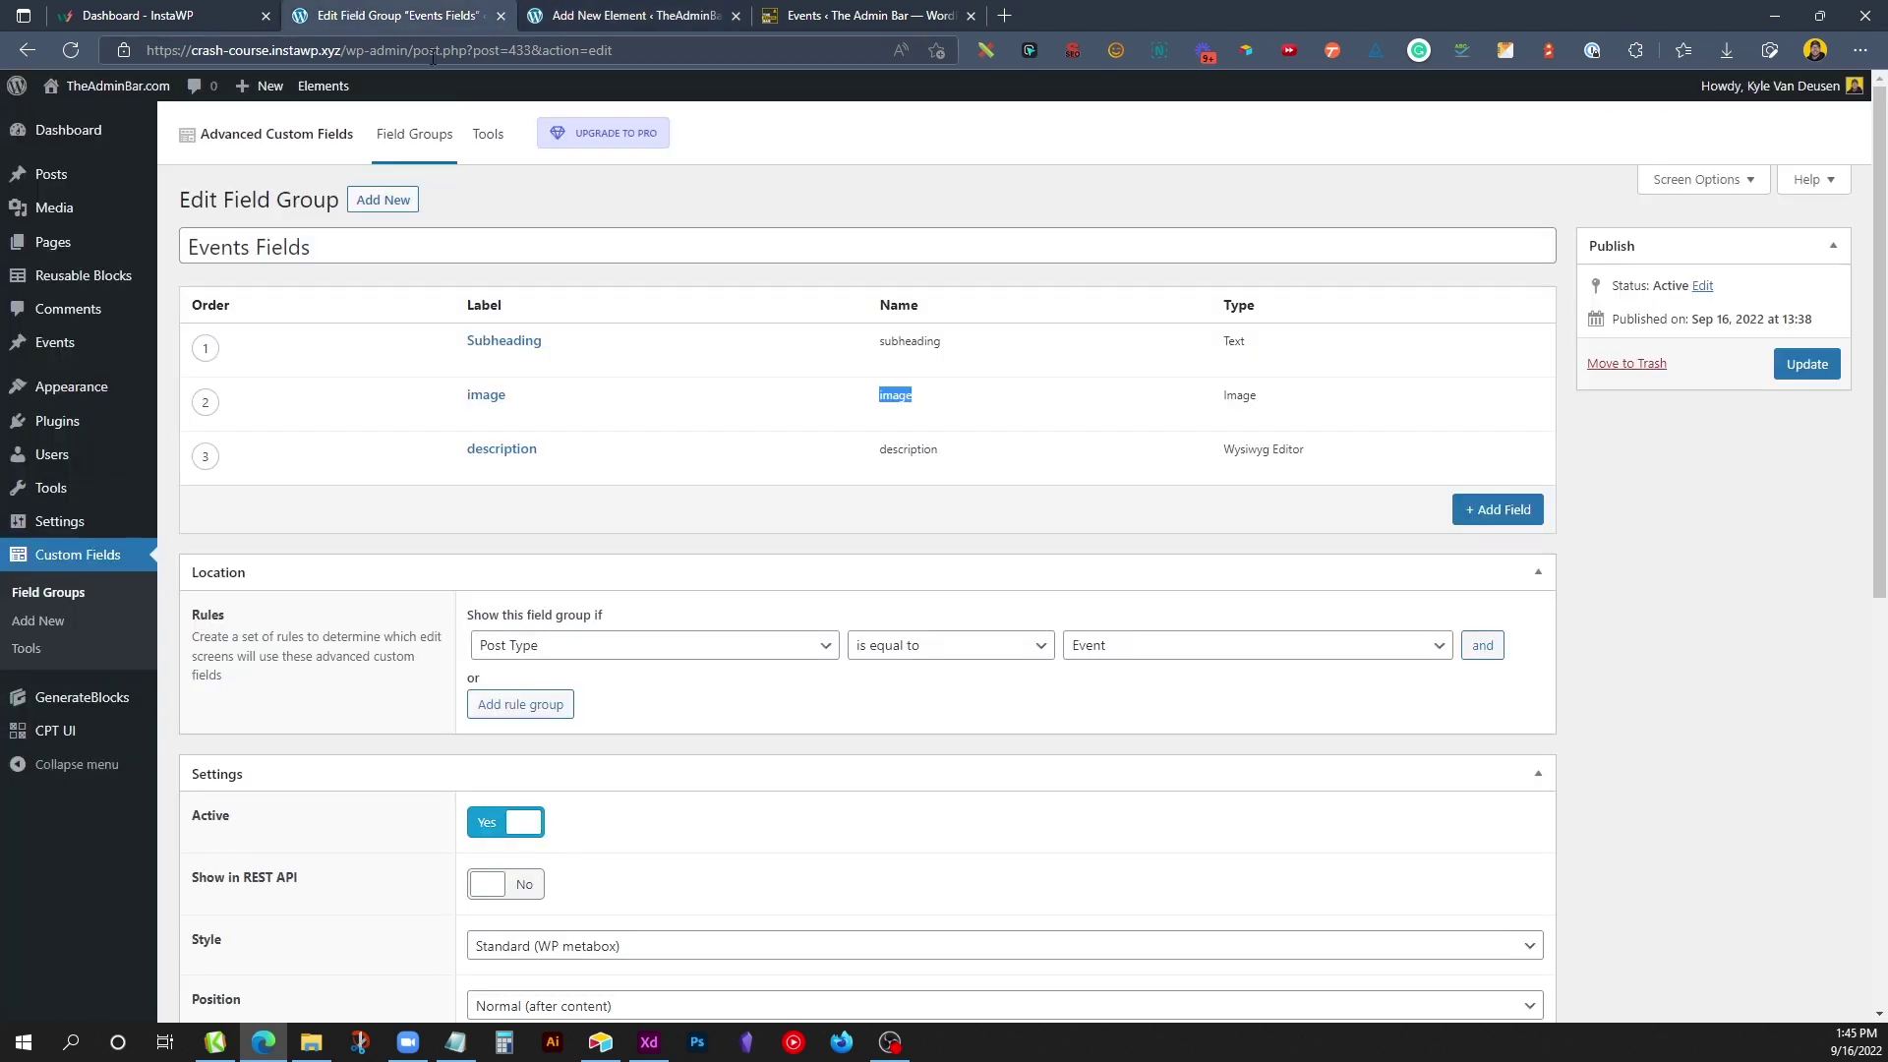
{"action": "left_click_drag", "start_coordinate": [940, 452], "coordinate": [878, 454]}
{"action": "right_click", "coordinate": [896, 450]}
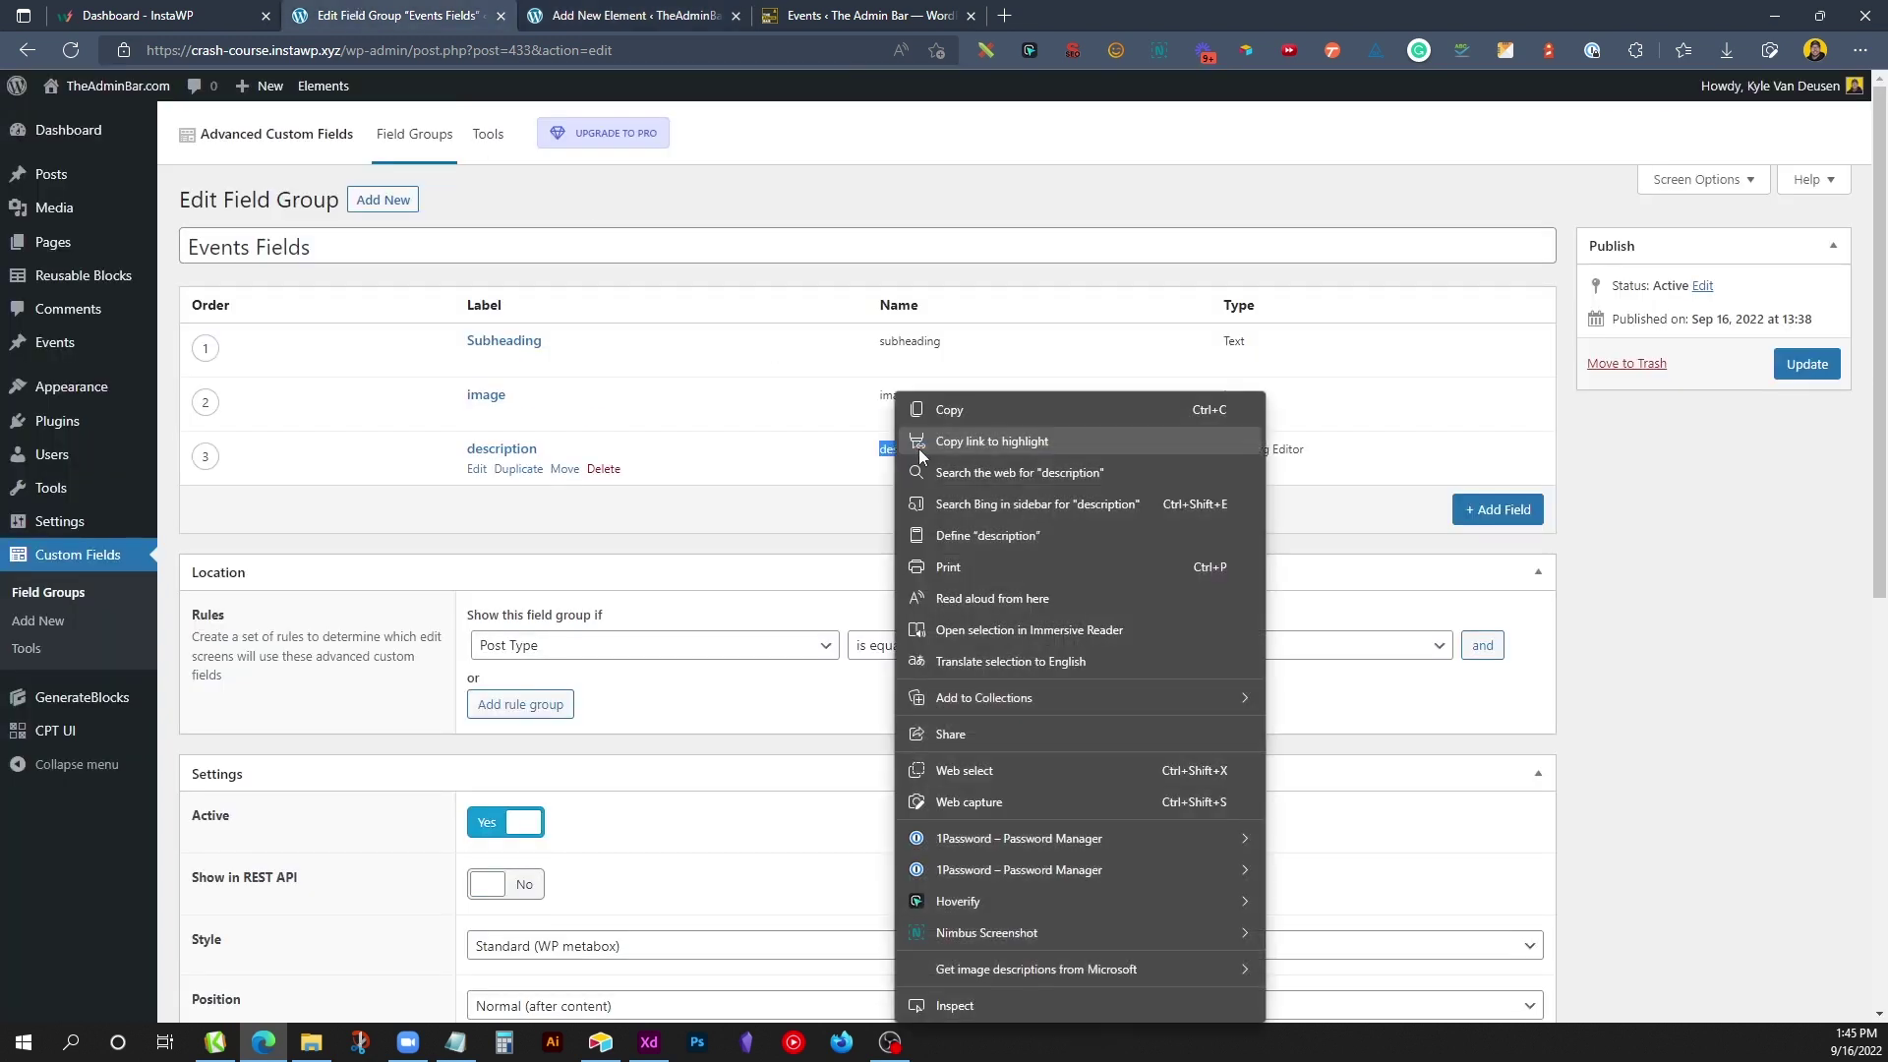
{"action": "left_click", "coordinate": [939, 407]}
Step: Return to the event template, add "description" as the description block's post meta field and publish the template
{"action": "left_click", "coordinate": [610, 16]}
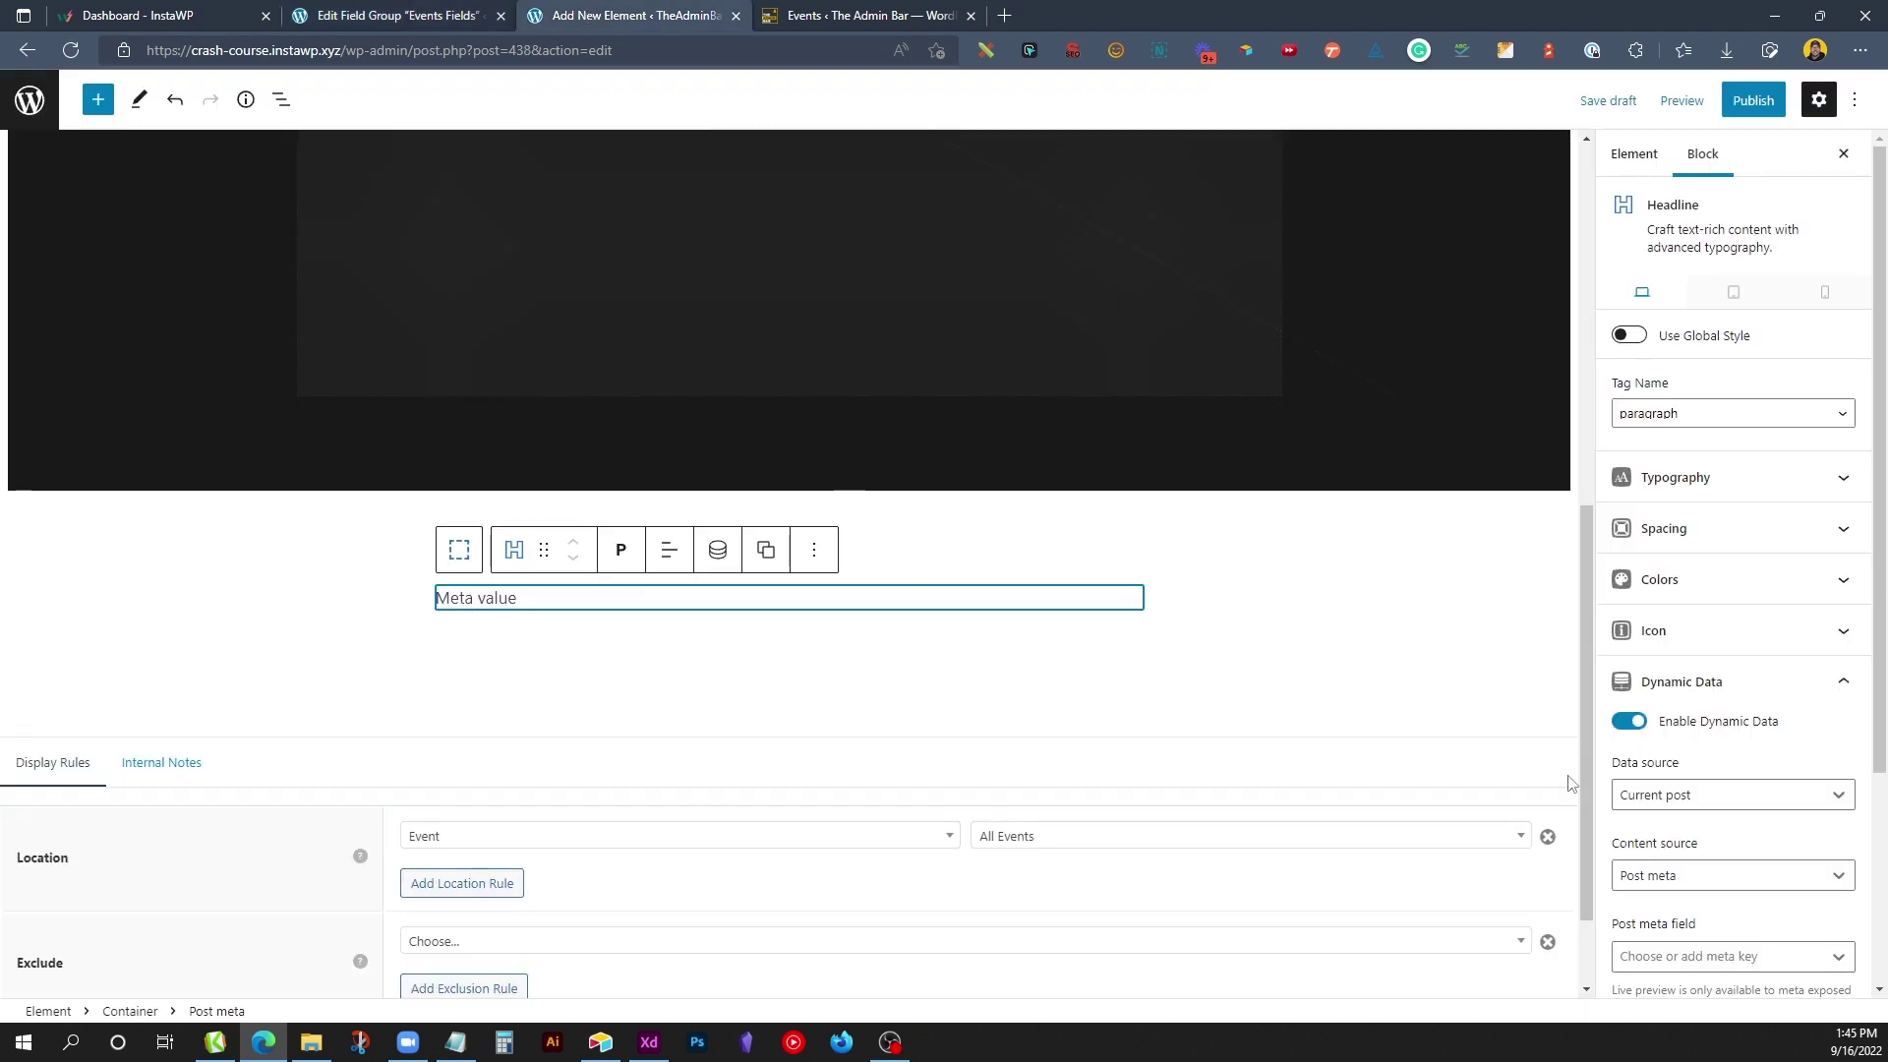
{"action": "scroll", "coordinate": [1713, 844], "scroll_direction": "down", "scroll_amount": 3}
{"action": "left_click", "coordinate": [1680, 669]}
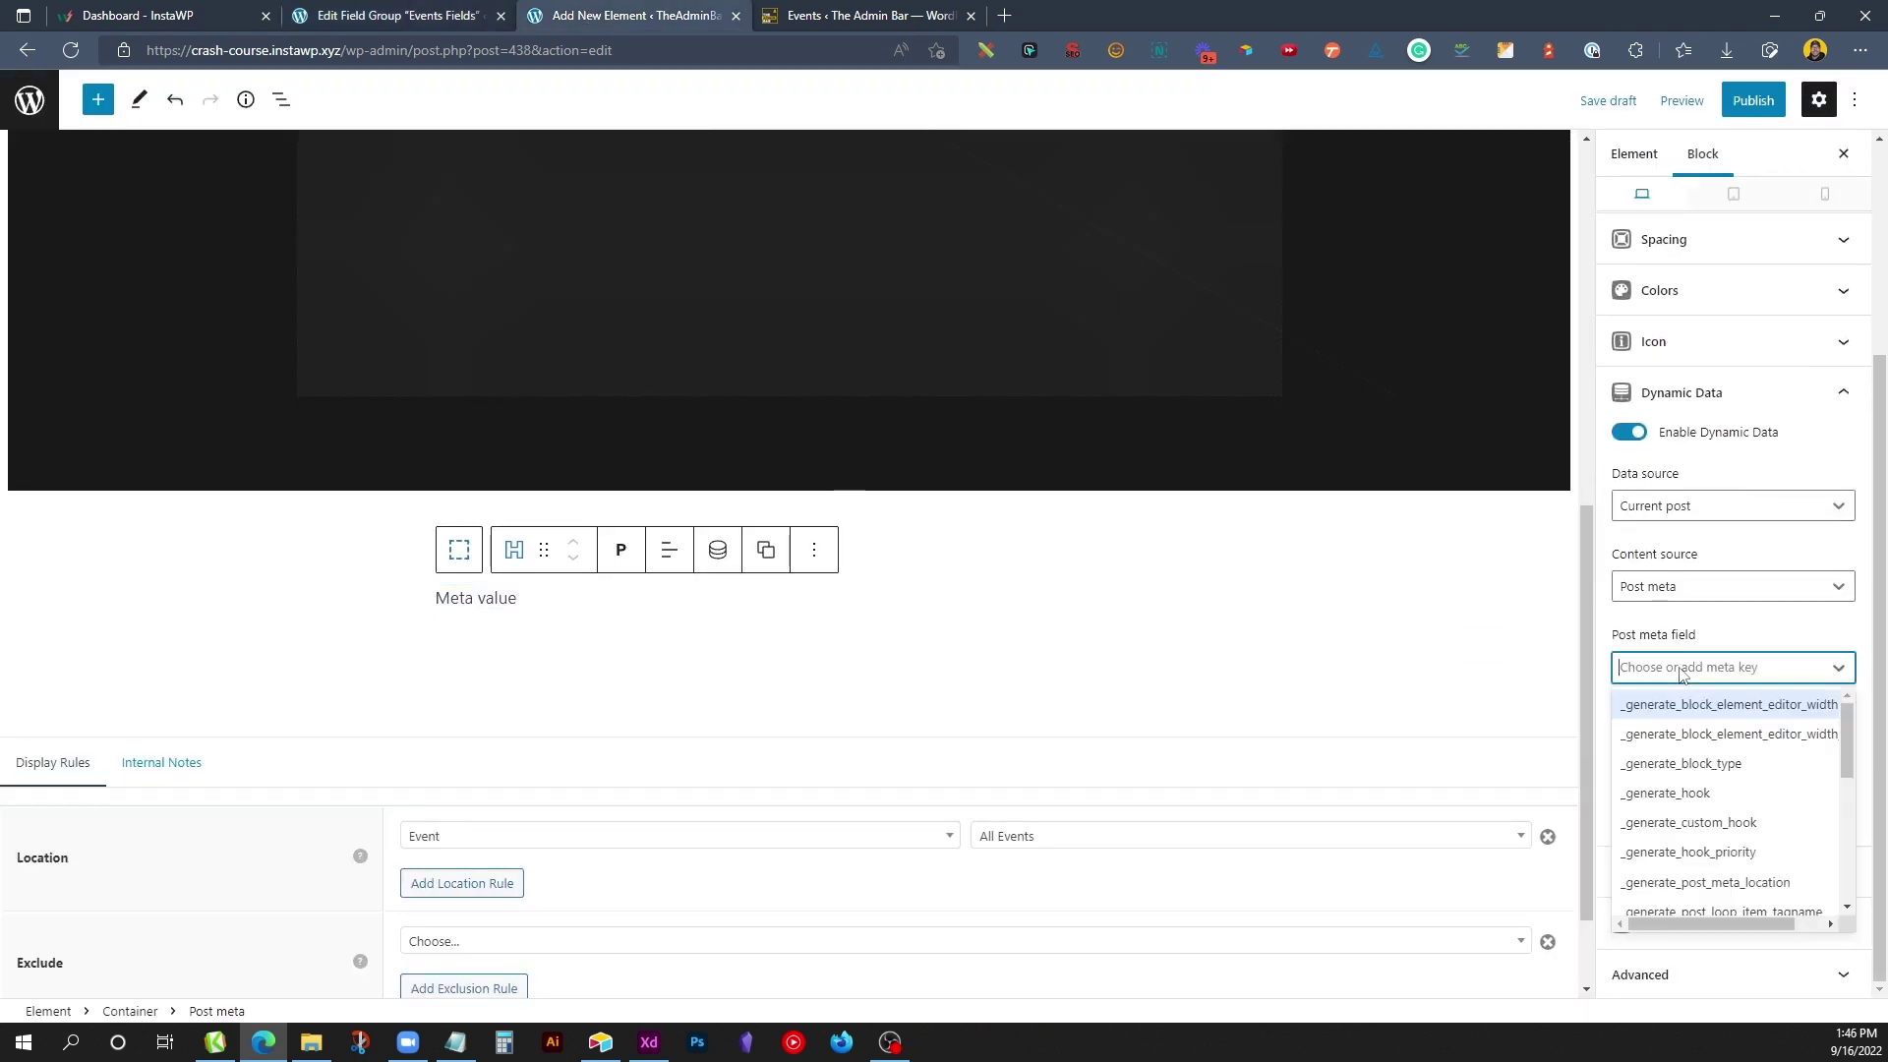
{"action": "type", "text": "description"}
{"action": "left_click", "coordinate": [1672, 705]}
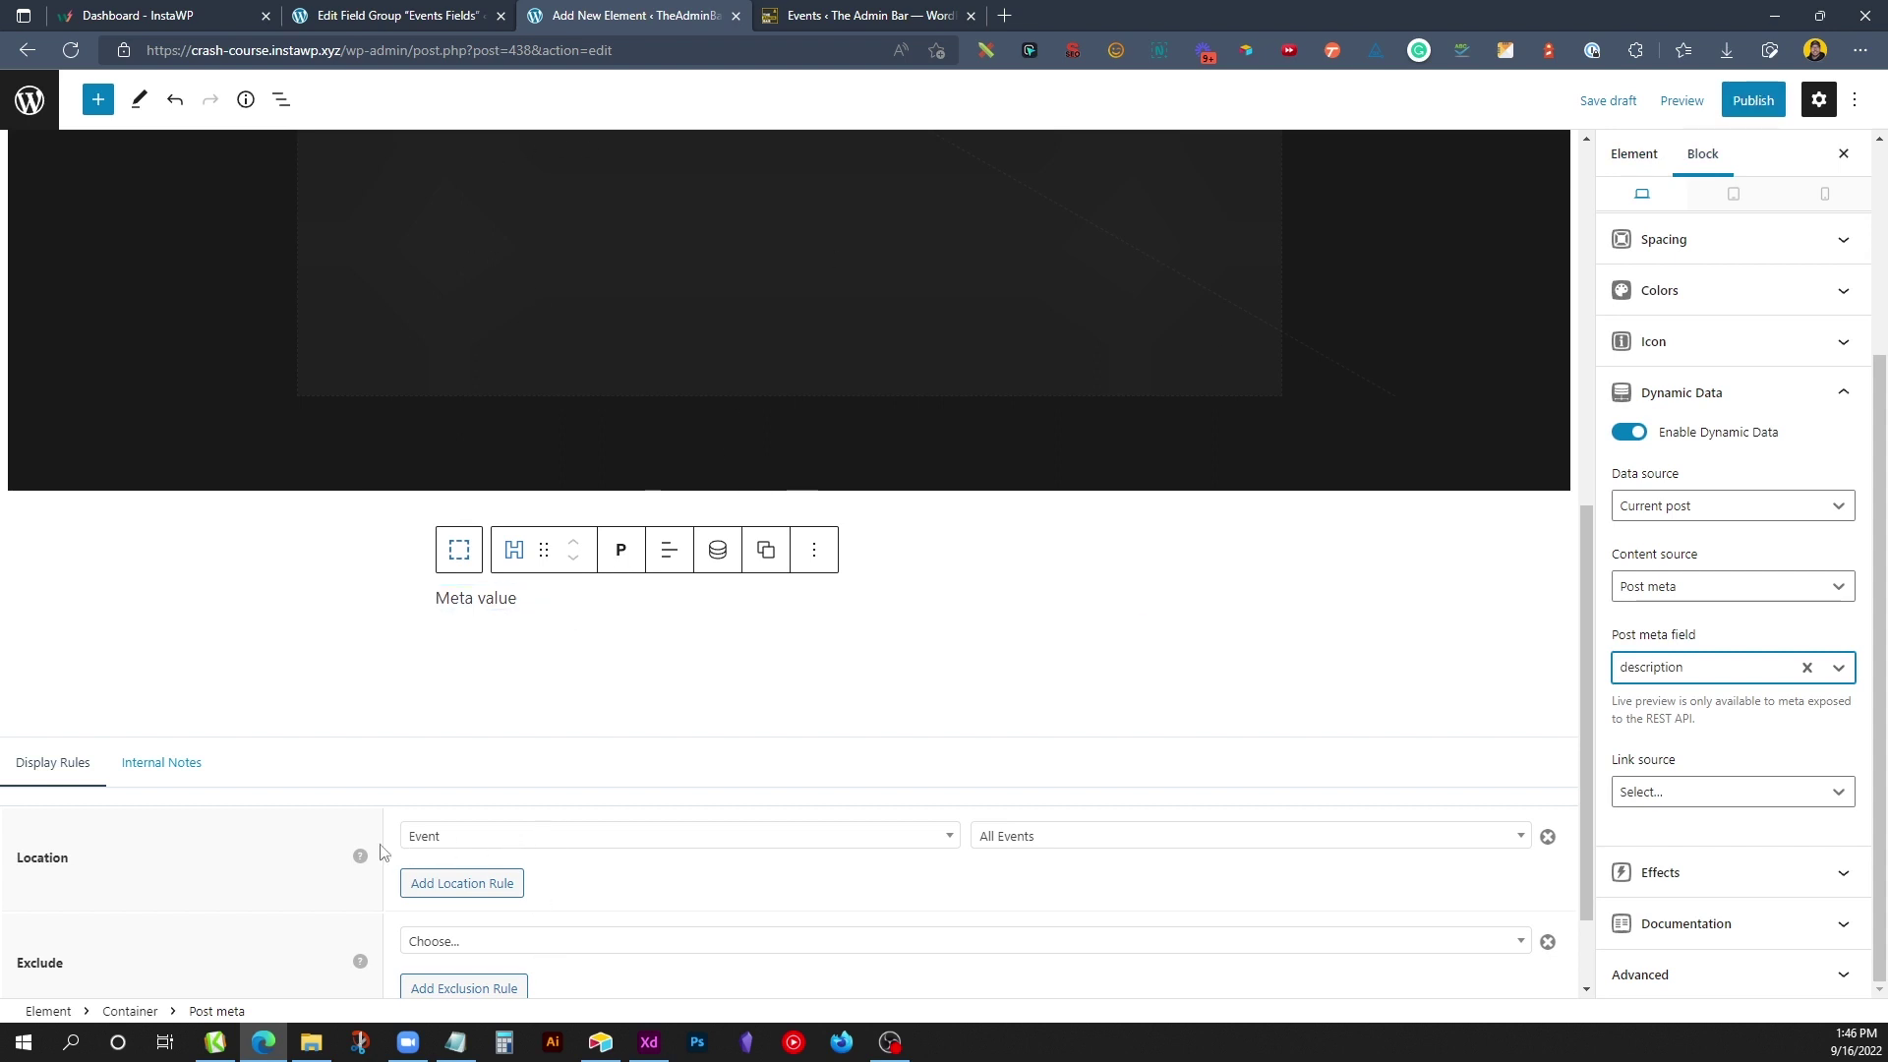
{"action": "left_click", "coordinate": [1750, 105]}
{"action": "left_click", "coordinate": [1715, 110]}
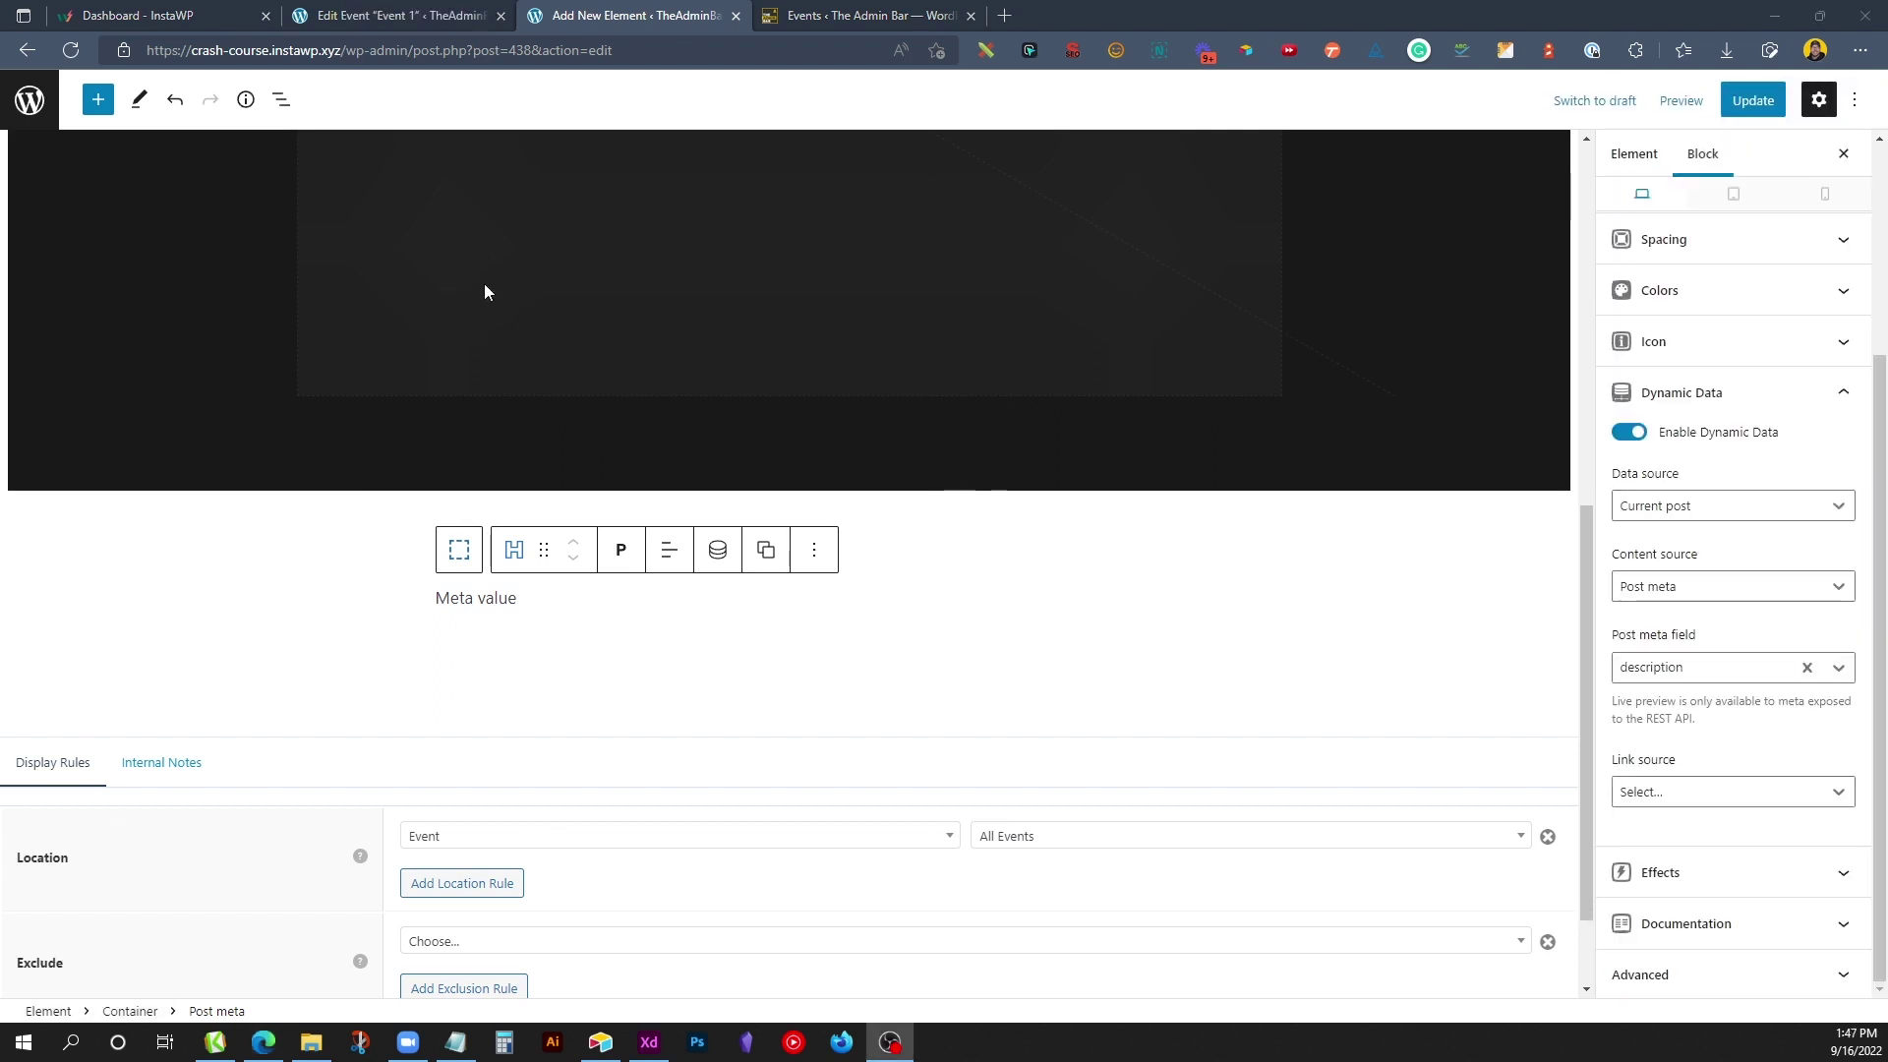
Step: Open the live page of Event 1 from its permalink in a new tab and check the dynamic title
{"action": "scroll", "coordinate": [556, 364], "scroll_direction": "up", "scroll_amount": 5}
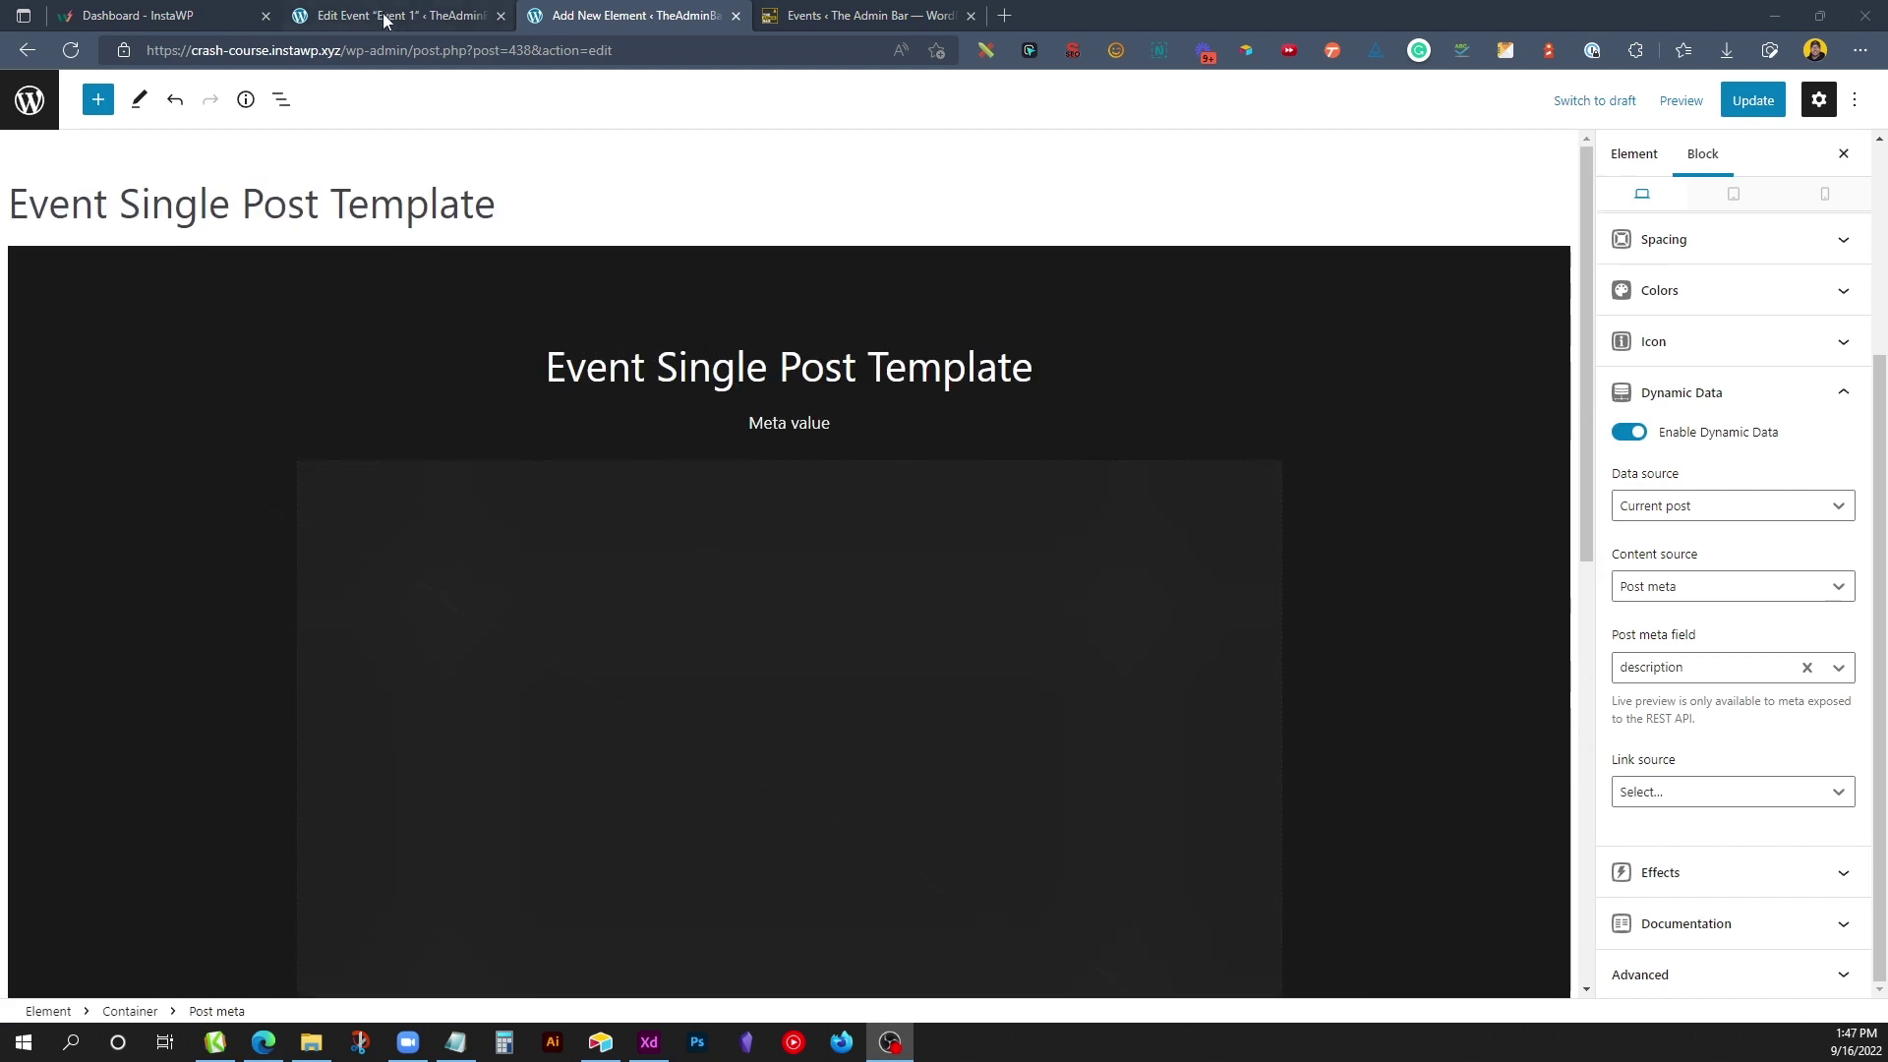
{"action": "left_click", "coordinate": [389, 14]}
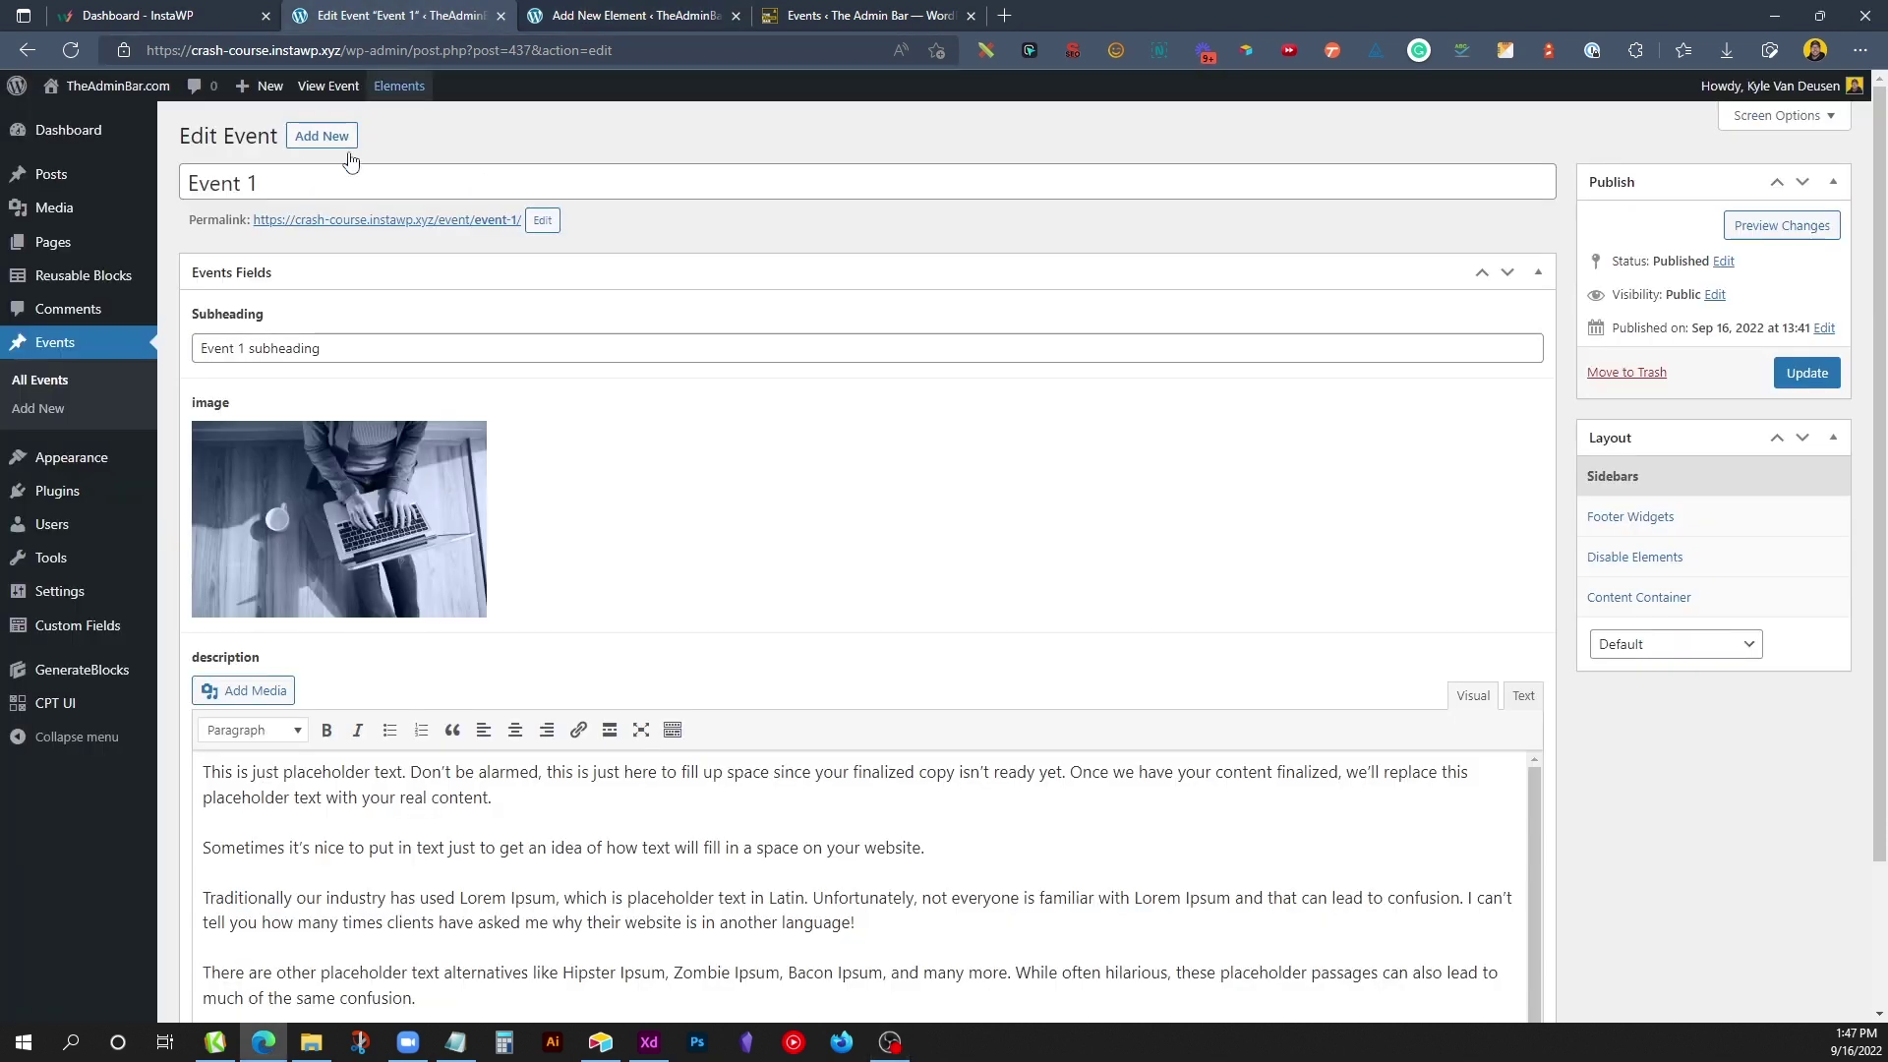
{"action": "left_click", "coordinate": [388, 220], "text": "ctrl"}
{"action": "left_click", "coordinate": [615, 12]}
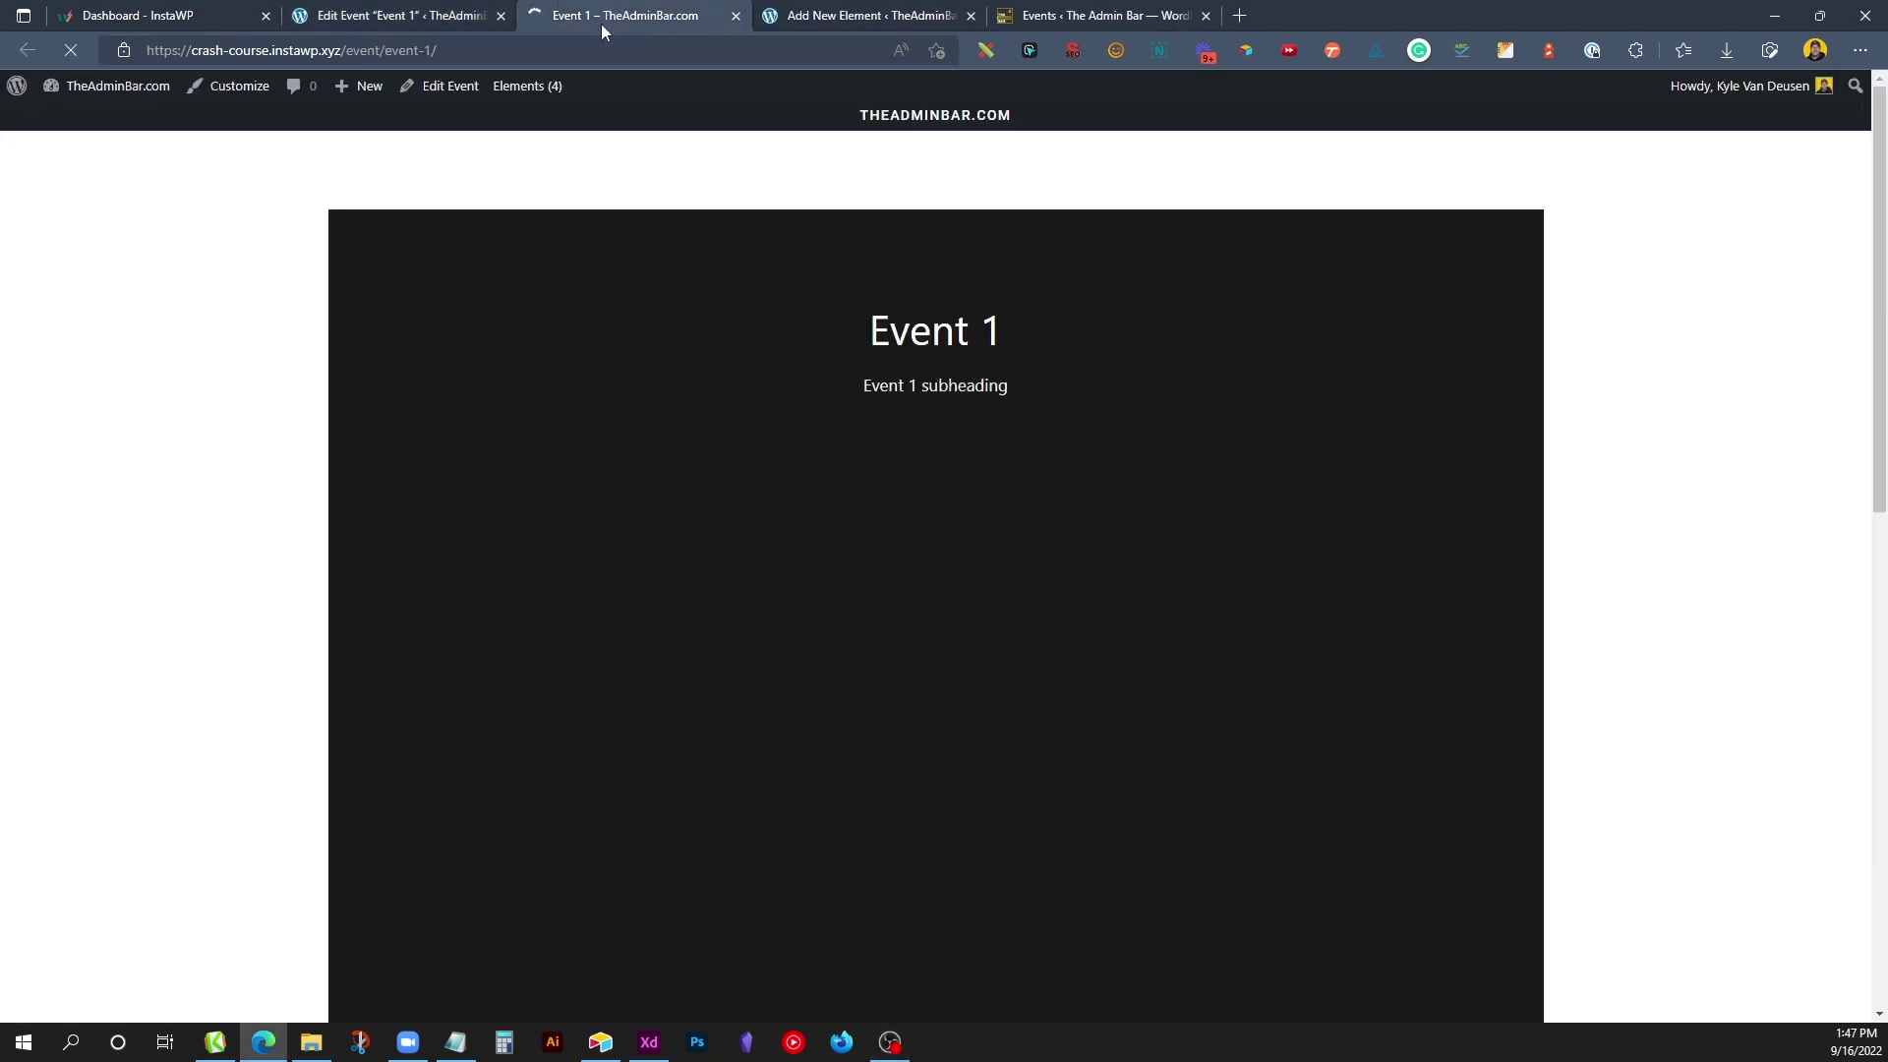
{"action": "left_click_drag", "start_coordinate": [869, 339], "coordinate": [1077, 324]}
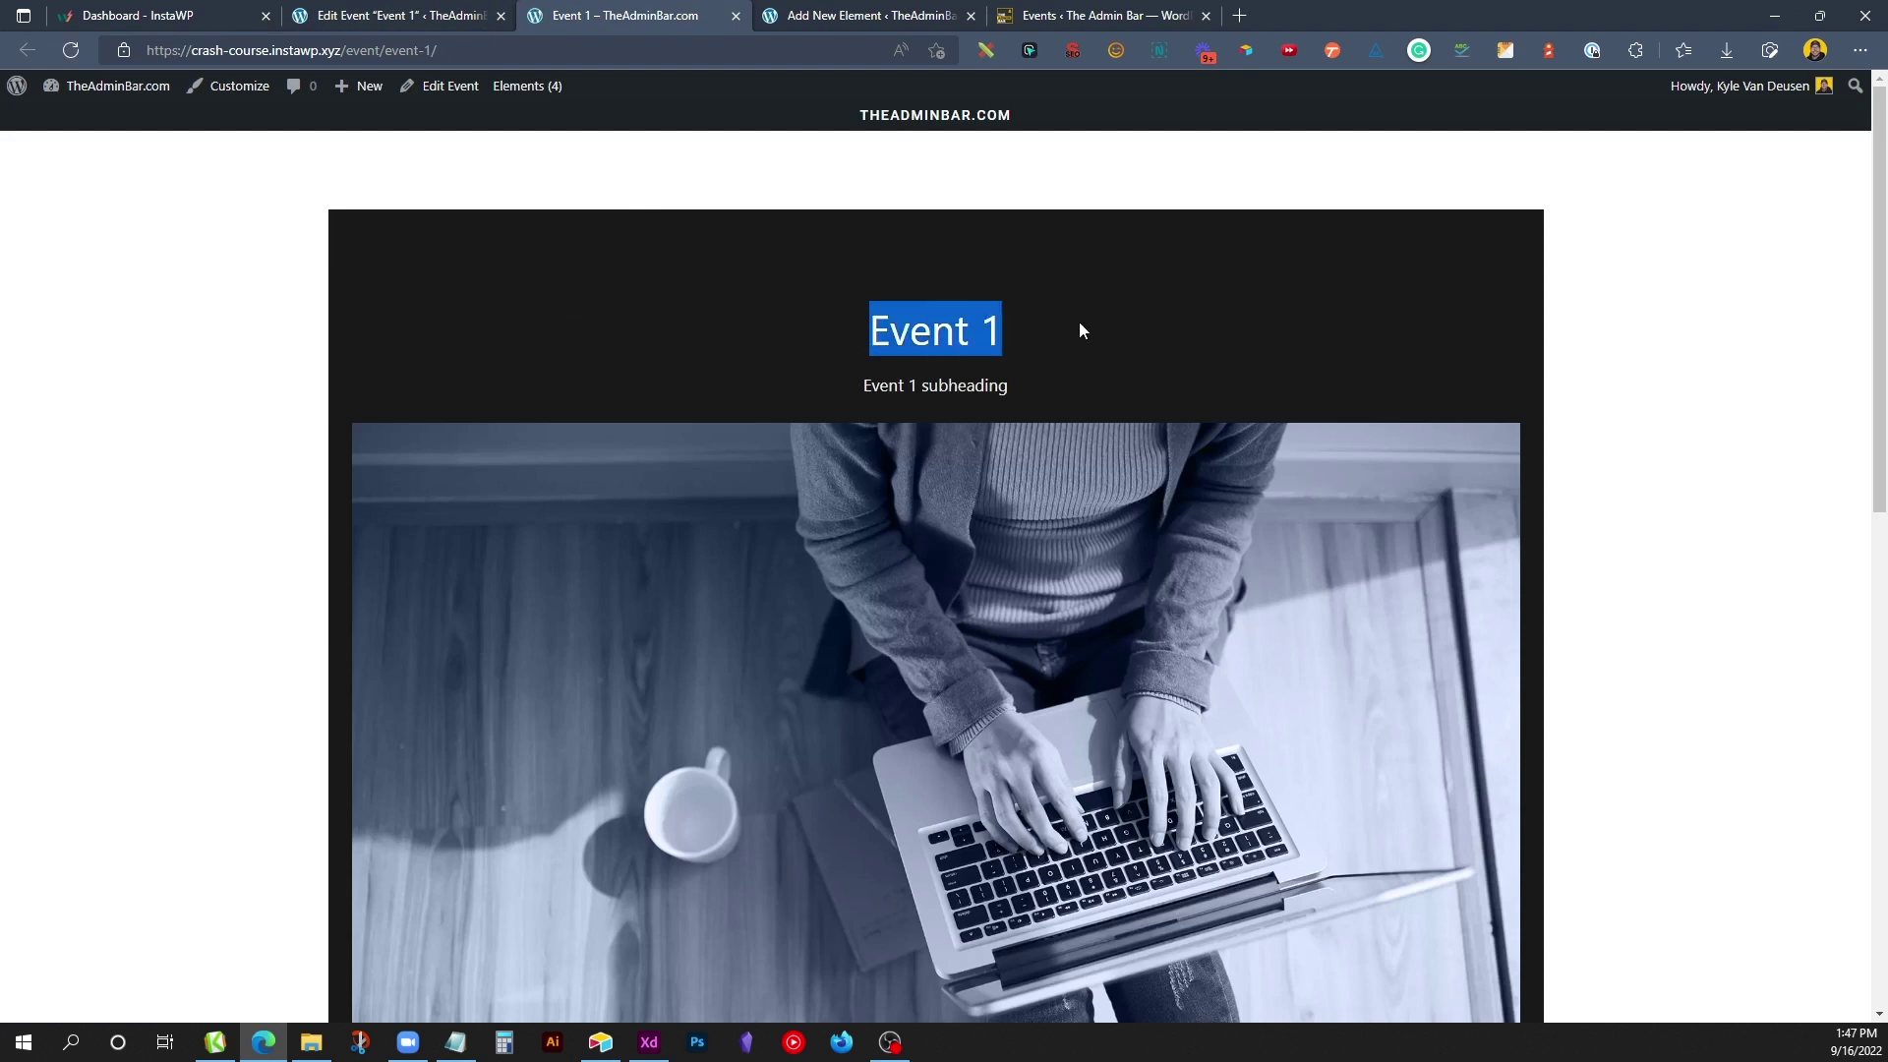
Step: Check the subheading, image and description on the live page of Event 1
{"action": "left_click_drag", "start_coordinate": [861, 385], "coordinate": [1032, 394]}
{"action": "scroll", "coordinate": [645, 324], "scroll_direction": "down", "scroll_amount": 3}
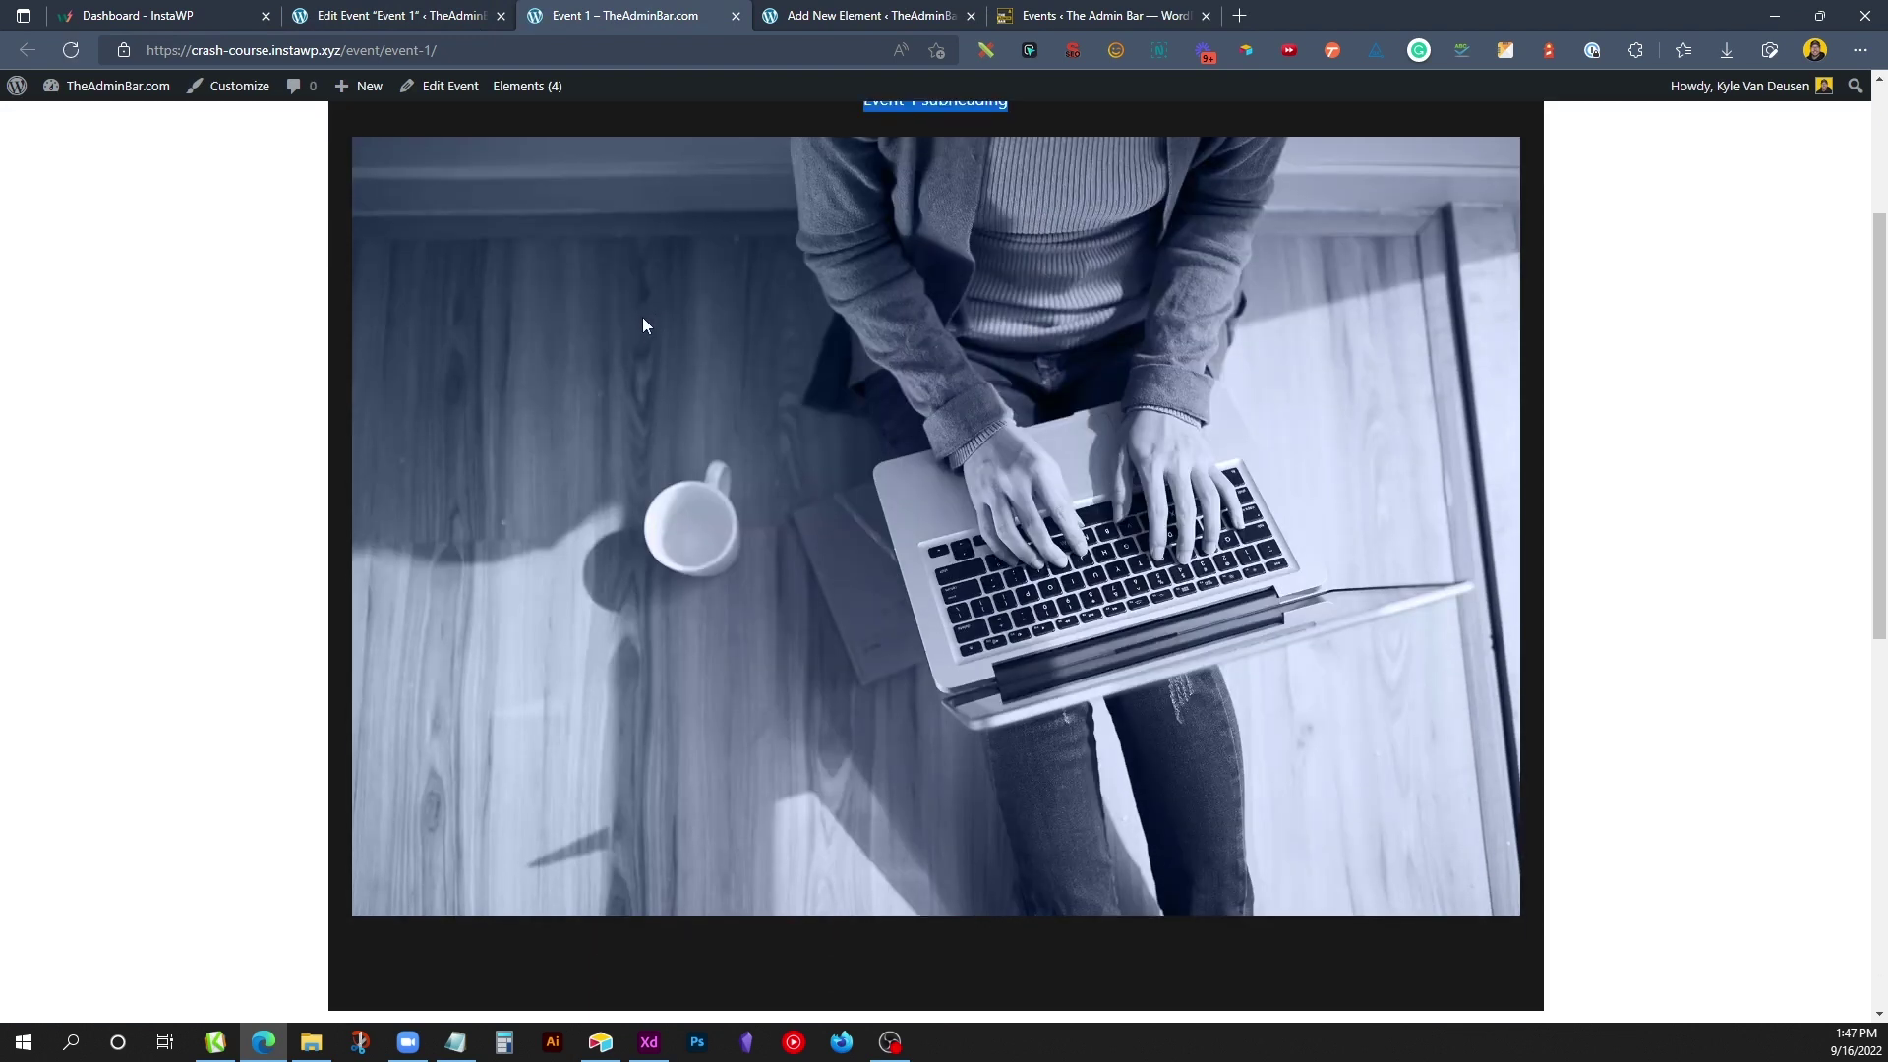
{"action": "scroll", "coordinate": [1096, 393], "scroll_direction": "down", "scroll_amount": 7}
{"action": "left_click_drag", "start_coordinate": [581, 430], "coordinate": [882, 831]}
{"action": "scroll", "coordinate": [882, 831], "scroll_direction": "up", "scroll_amount": 10}
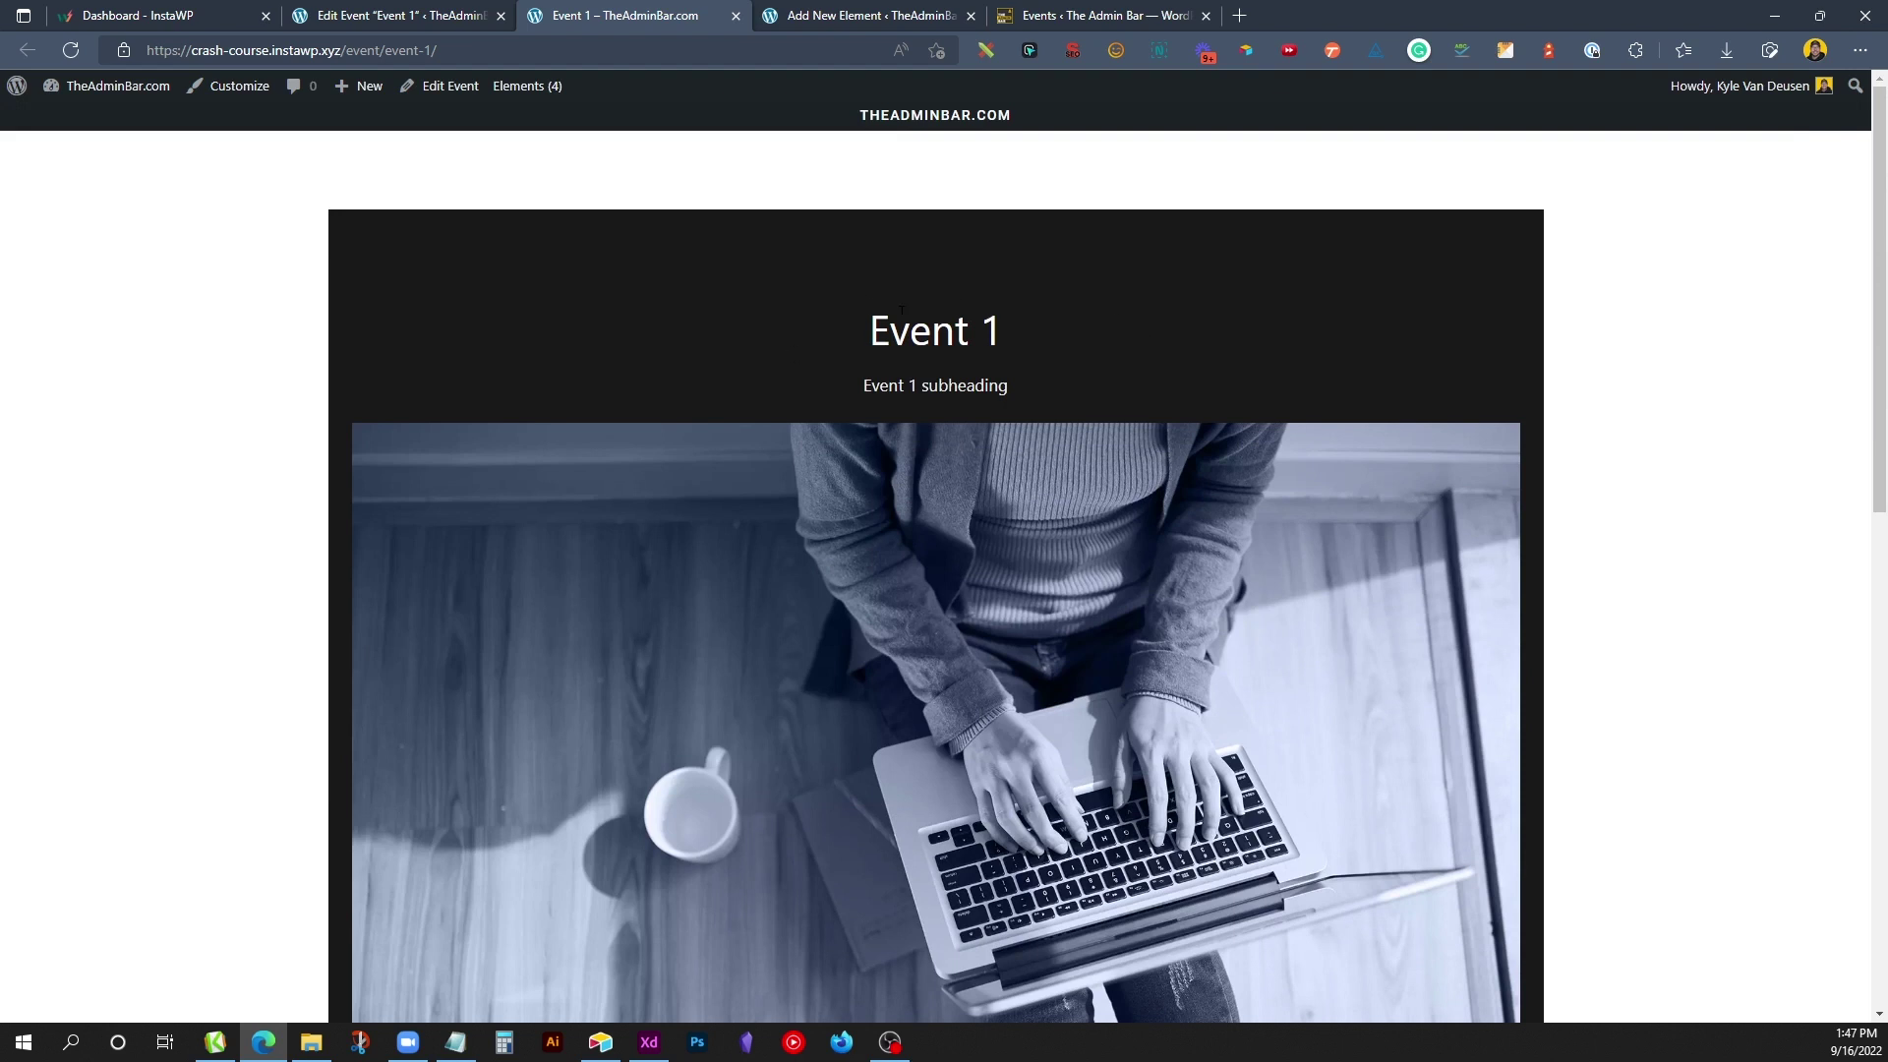
Step: Start a new event titled "Event 2" and enter "Event 2 subheading" as its subheading
{"action": "left_click", "coordinate": [406, 18]}
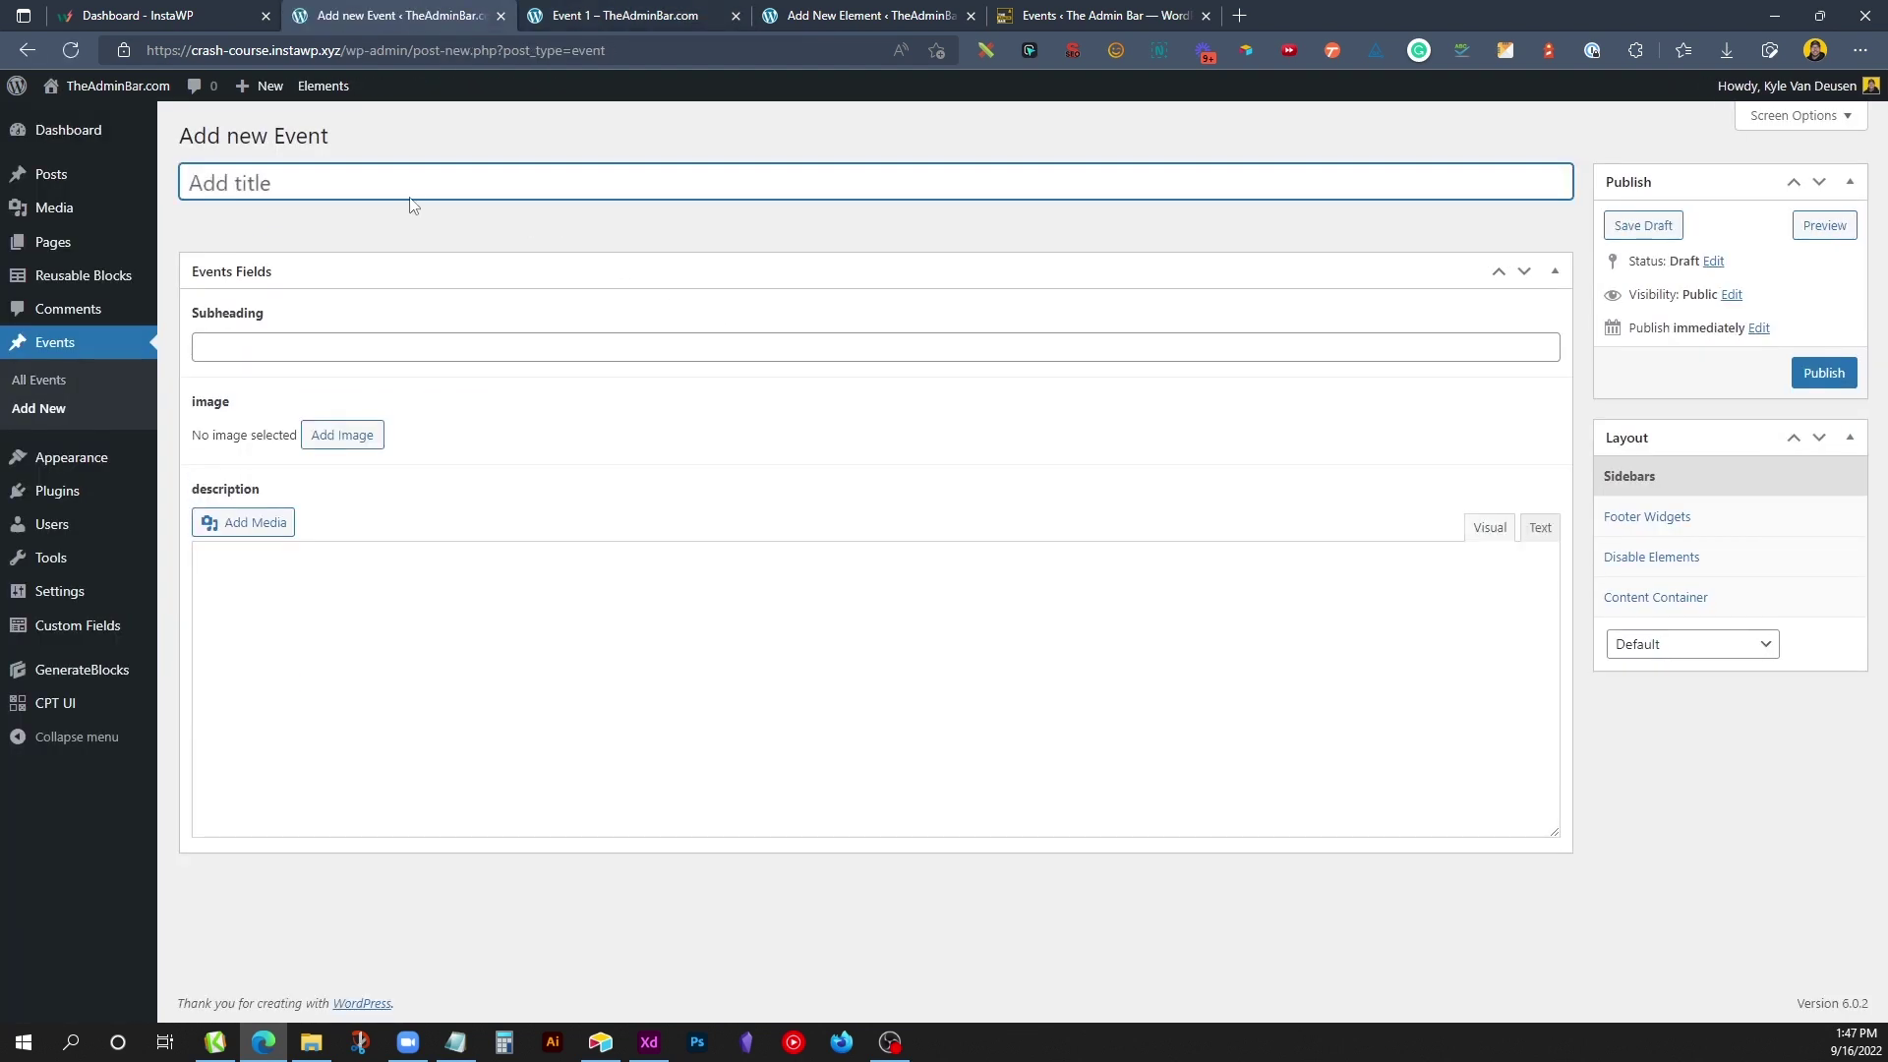
{"action": "type", "text": "Event 2"}
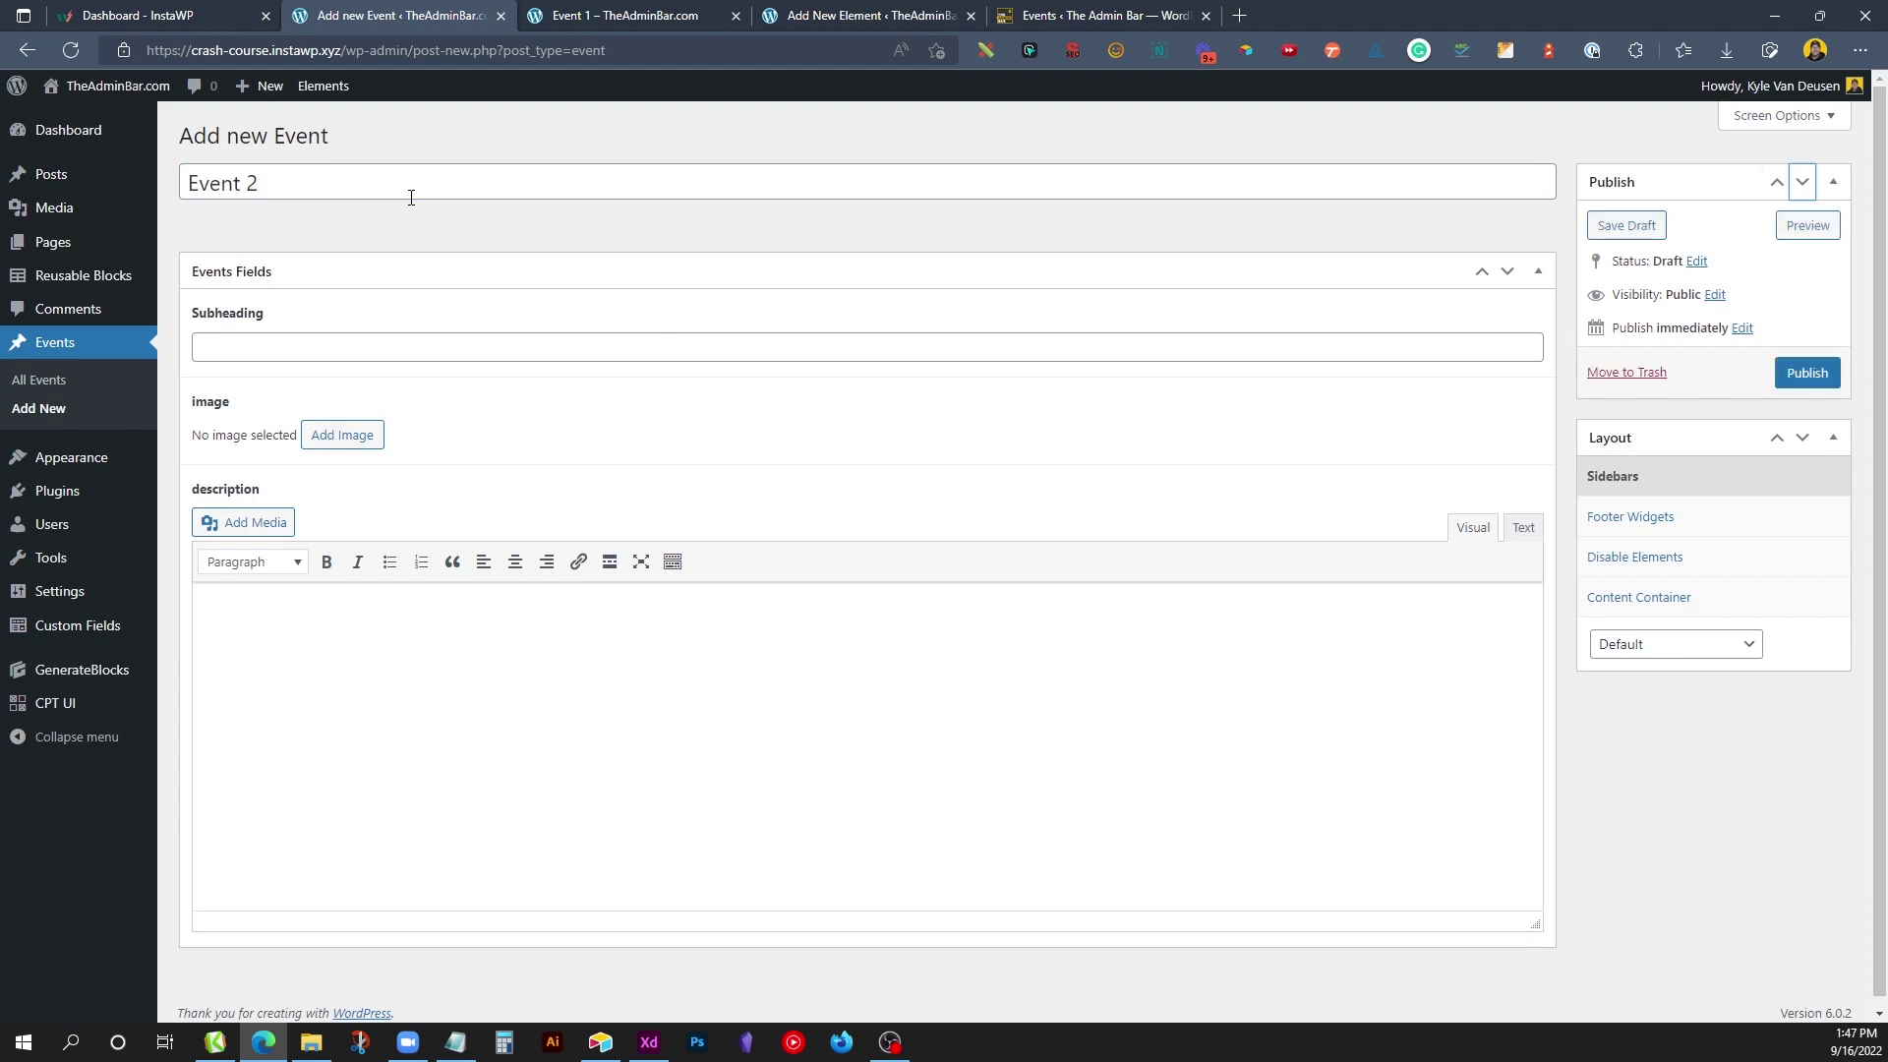
{"action": "left_click", "coordinate": [264, 354]}
{"action": "type", "text": "Event 2 subheading"}
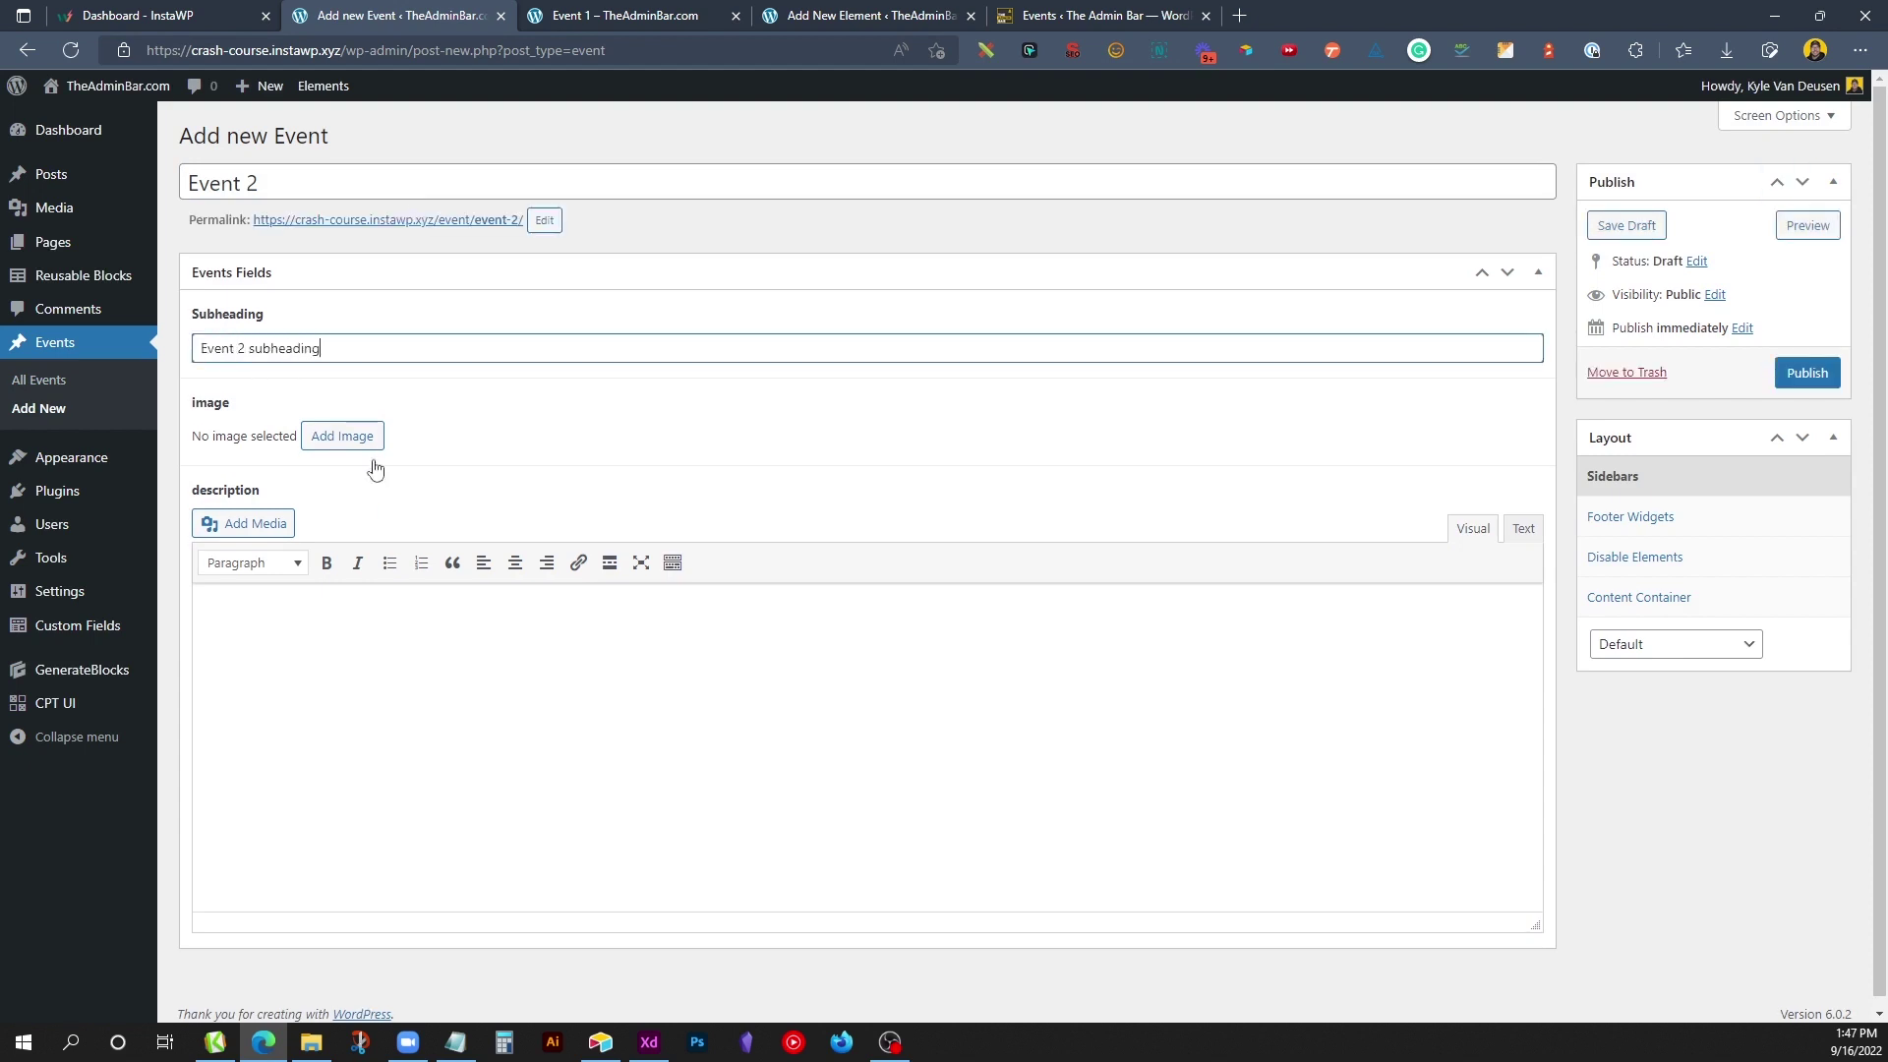
Step: Add The-admin-bar-podcast-1.jpg from the media library as the event's image
{"action": "left_click", "coordinate": [339, 434]}
{"action": "left_click", "coordinate": [434, 390]}
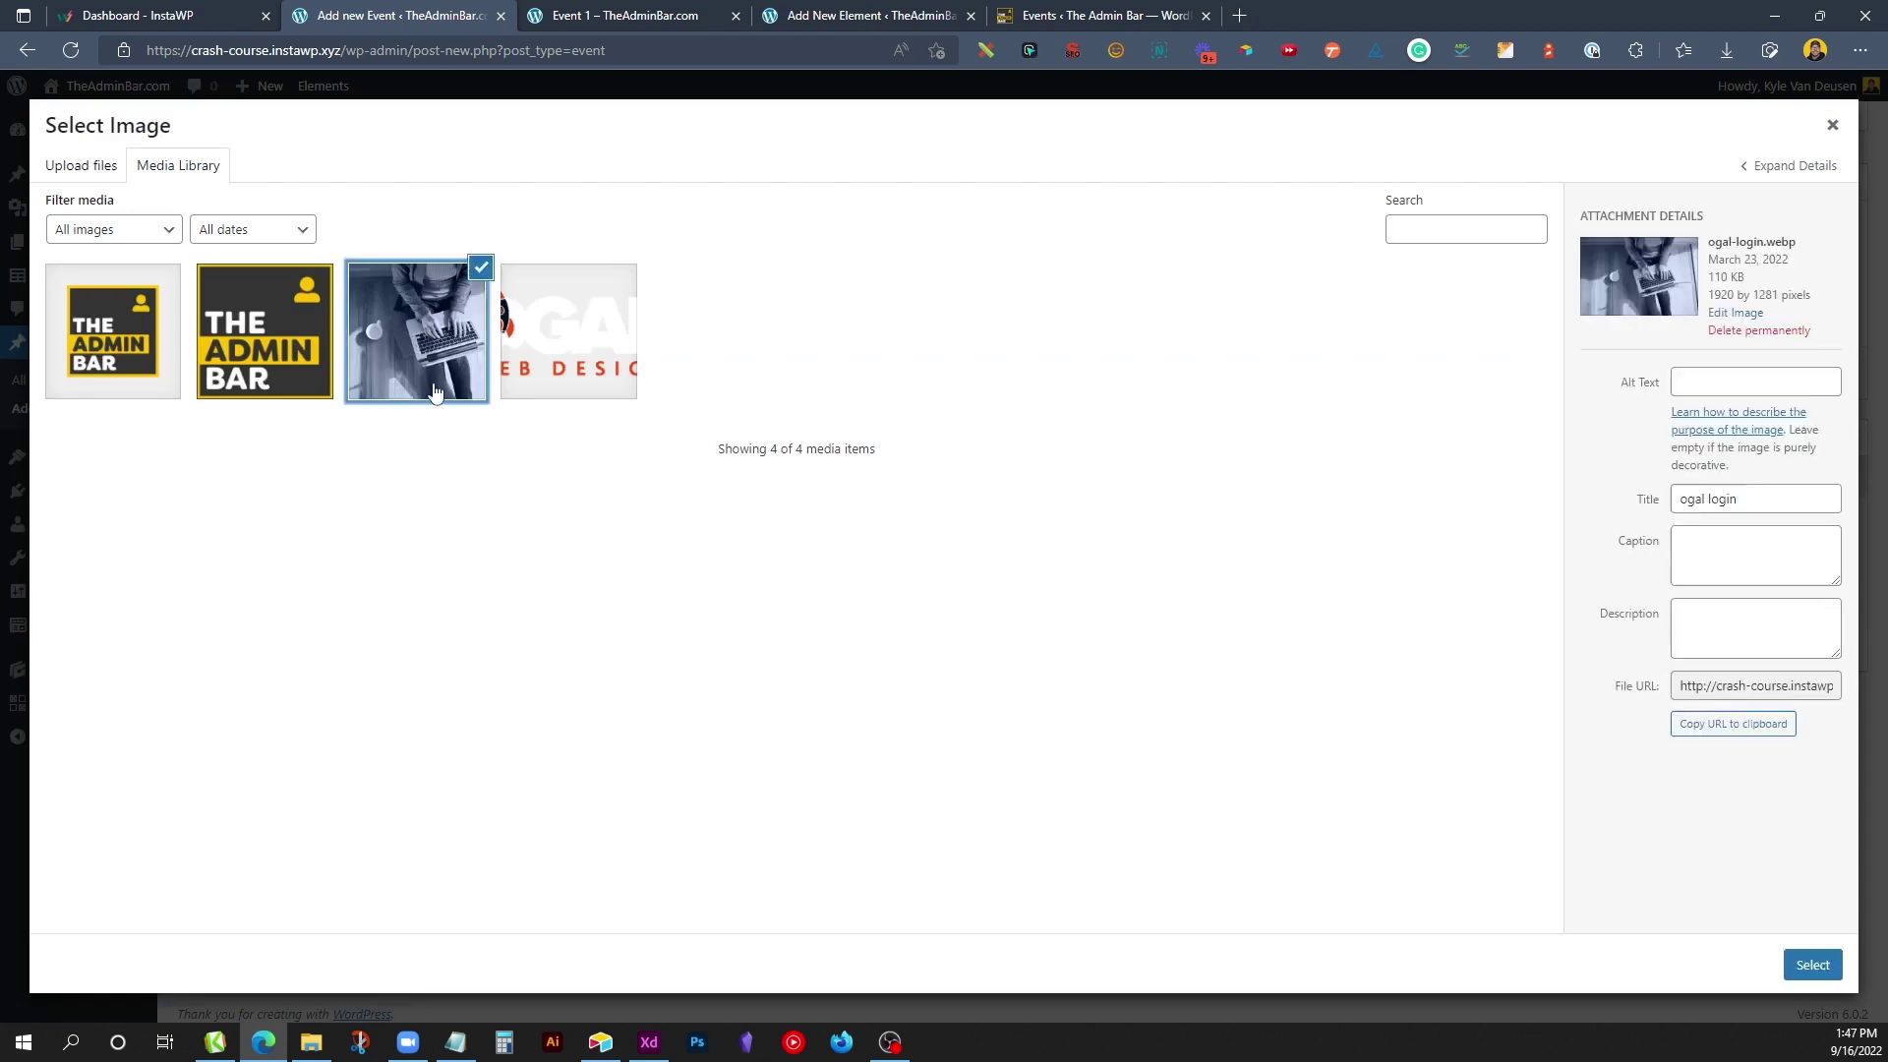
{"action": "left_click", "coordinate": [251, 350]}
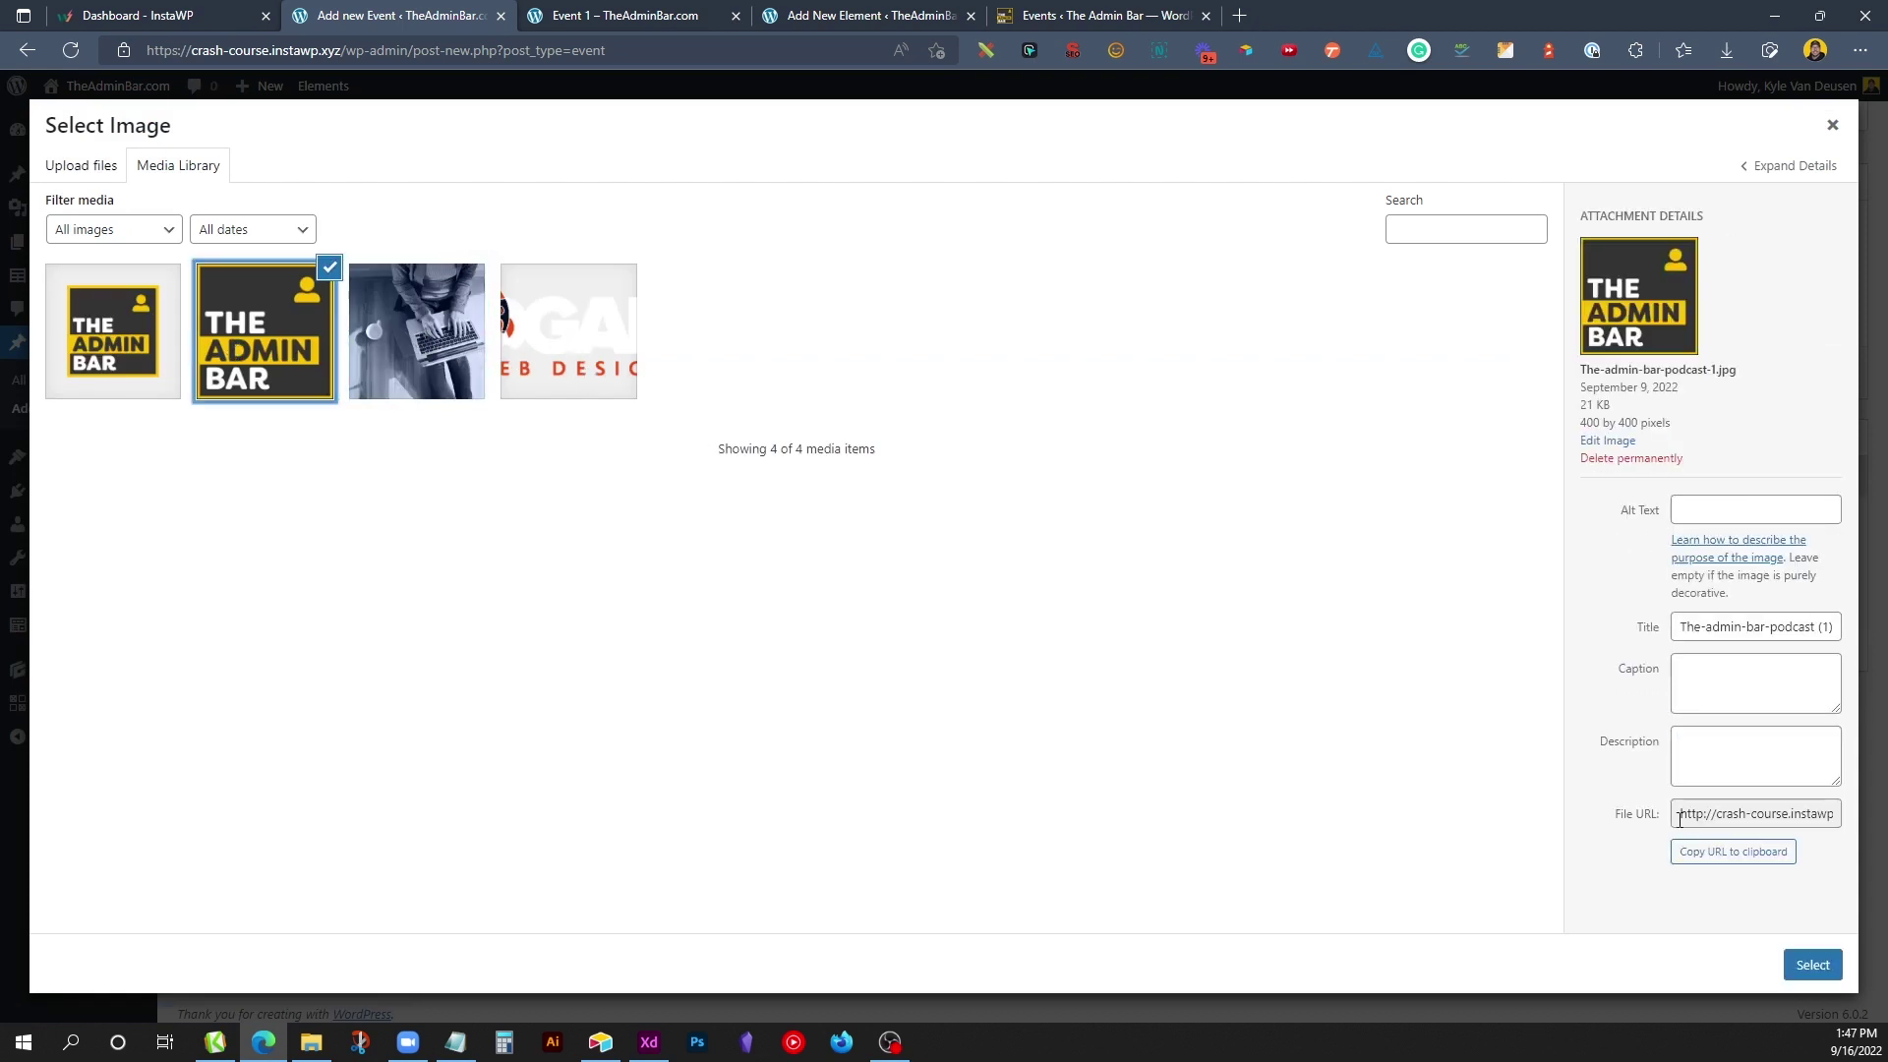
{"action": "left_click", "coordinate": [1813, 965]}
Step: Fill the description with placeholder text using the ".wip" snippet and publish the event
{"action": "scroll", "coordinate": [382, 763], "scroll_direction": "down", "scroll_amount": 2}
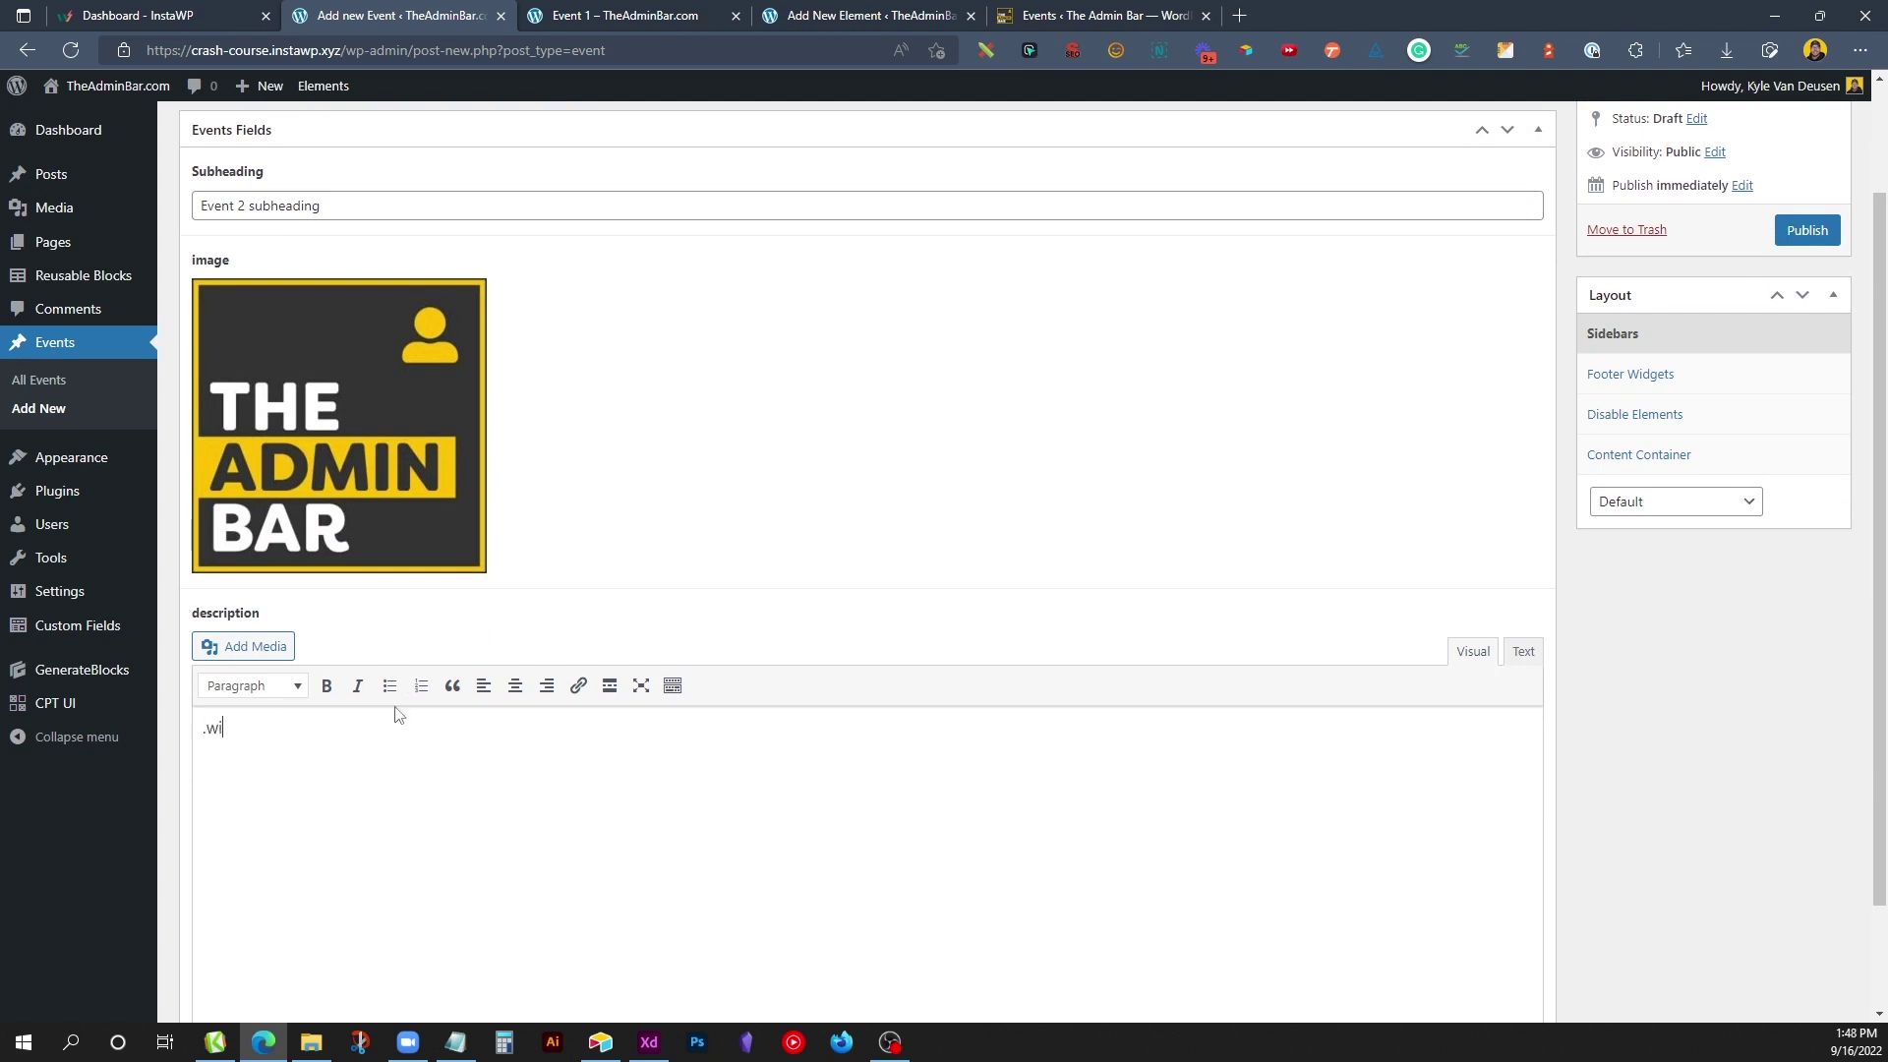
{"action": "type", "text": "p"}
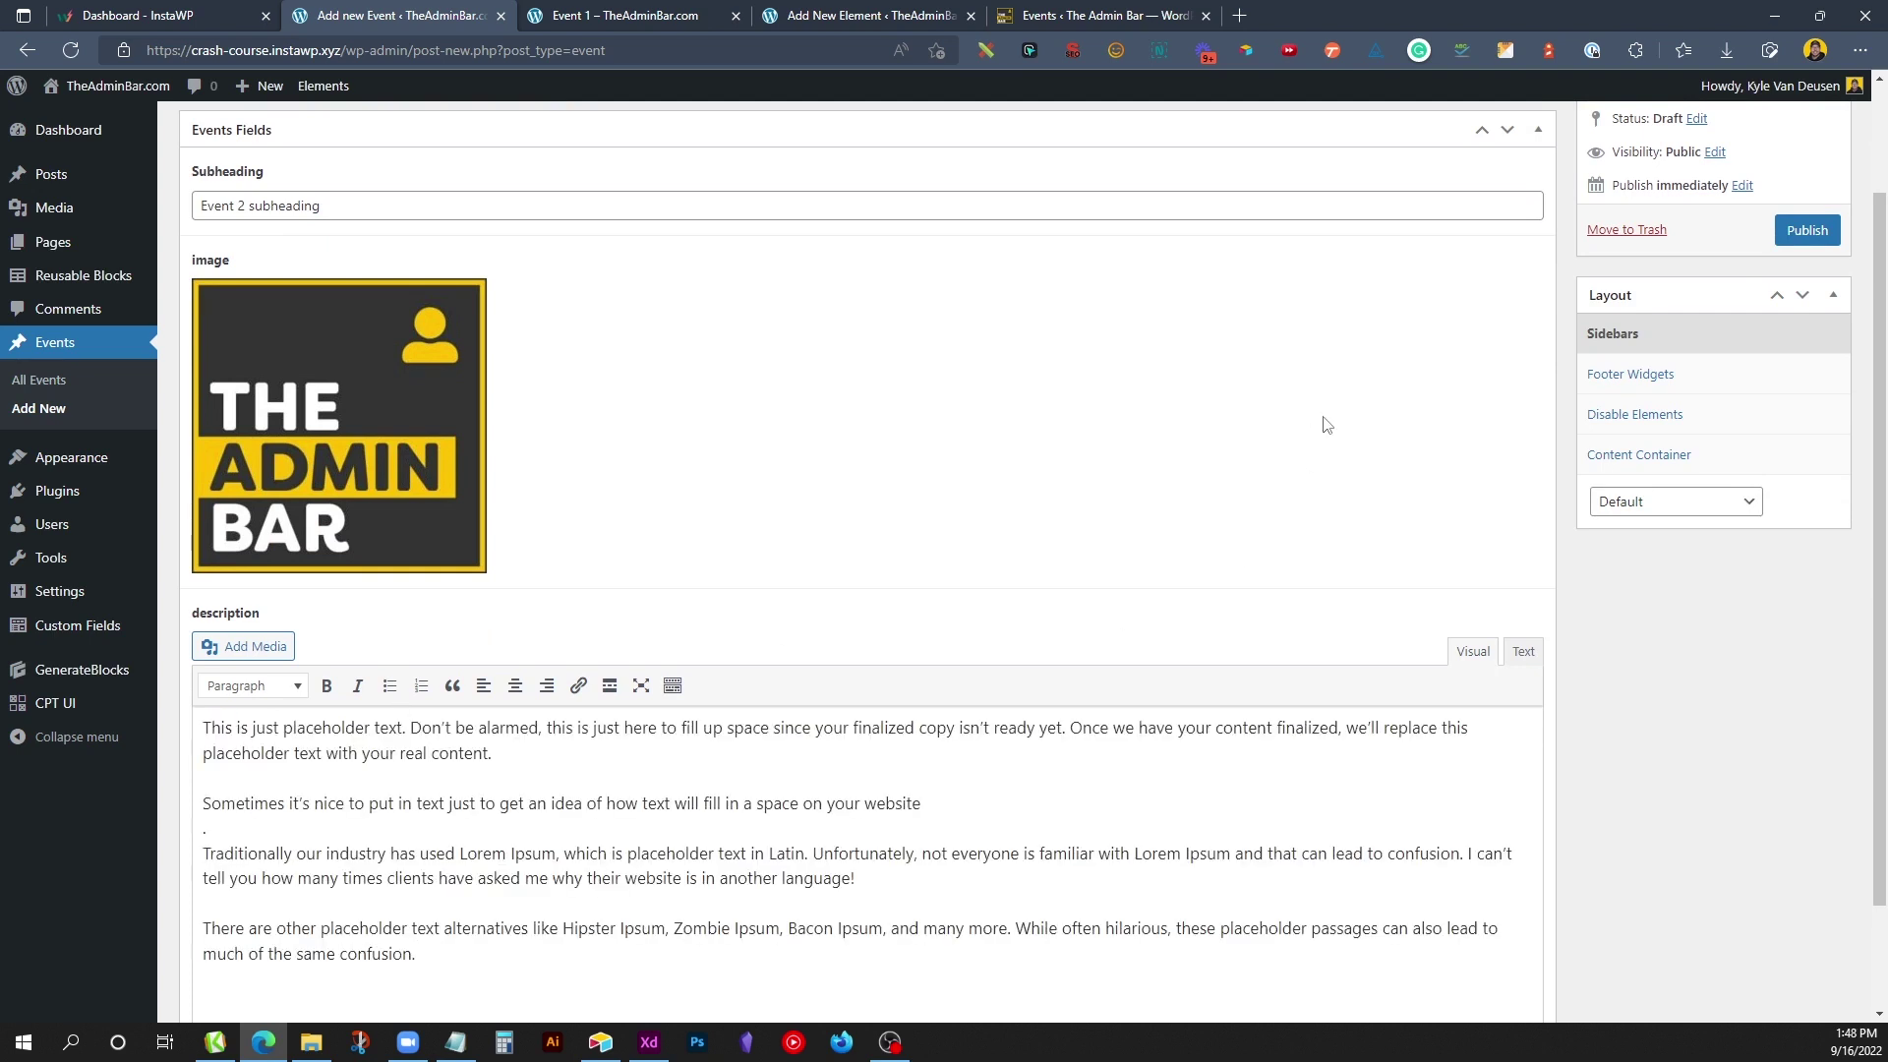
{"action": "left_click", "coordinate": [1805, 232]}
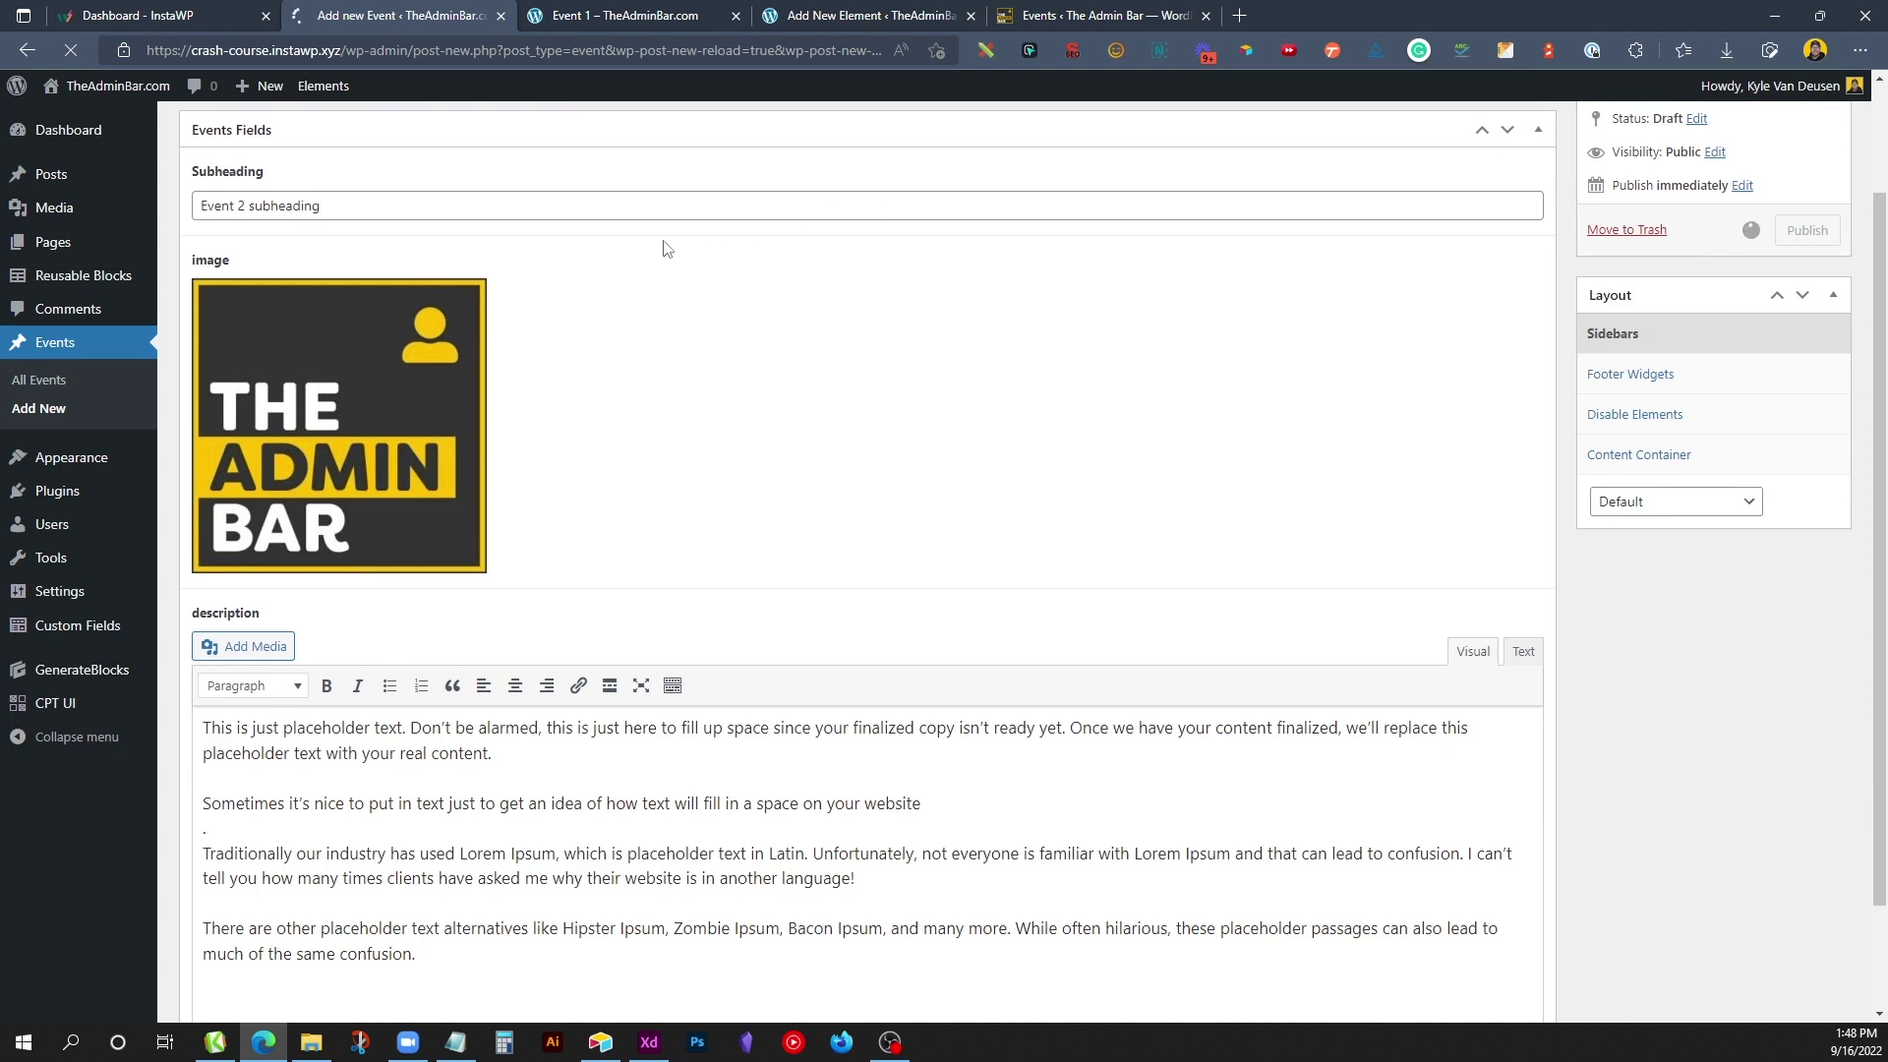
Step: Open the live page of Event 2 from its permalink in a new tab and check its content
{"action": "middle_click", "coordinate": [404, 282]}
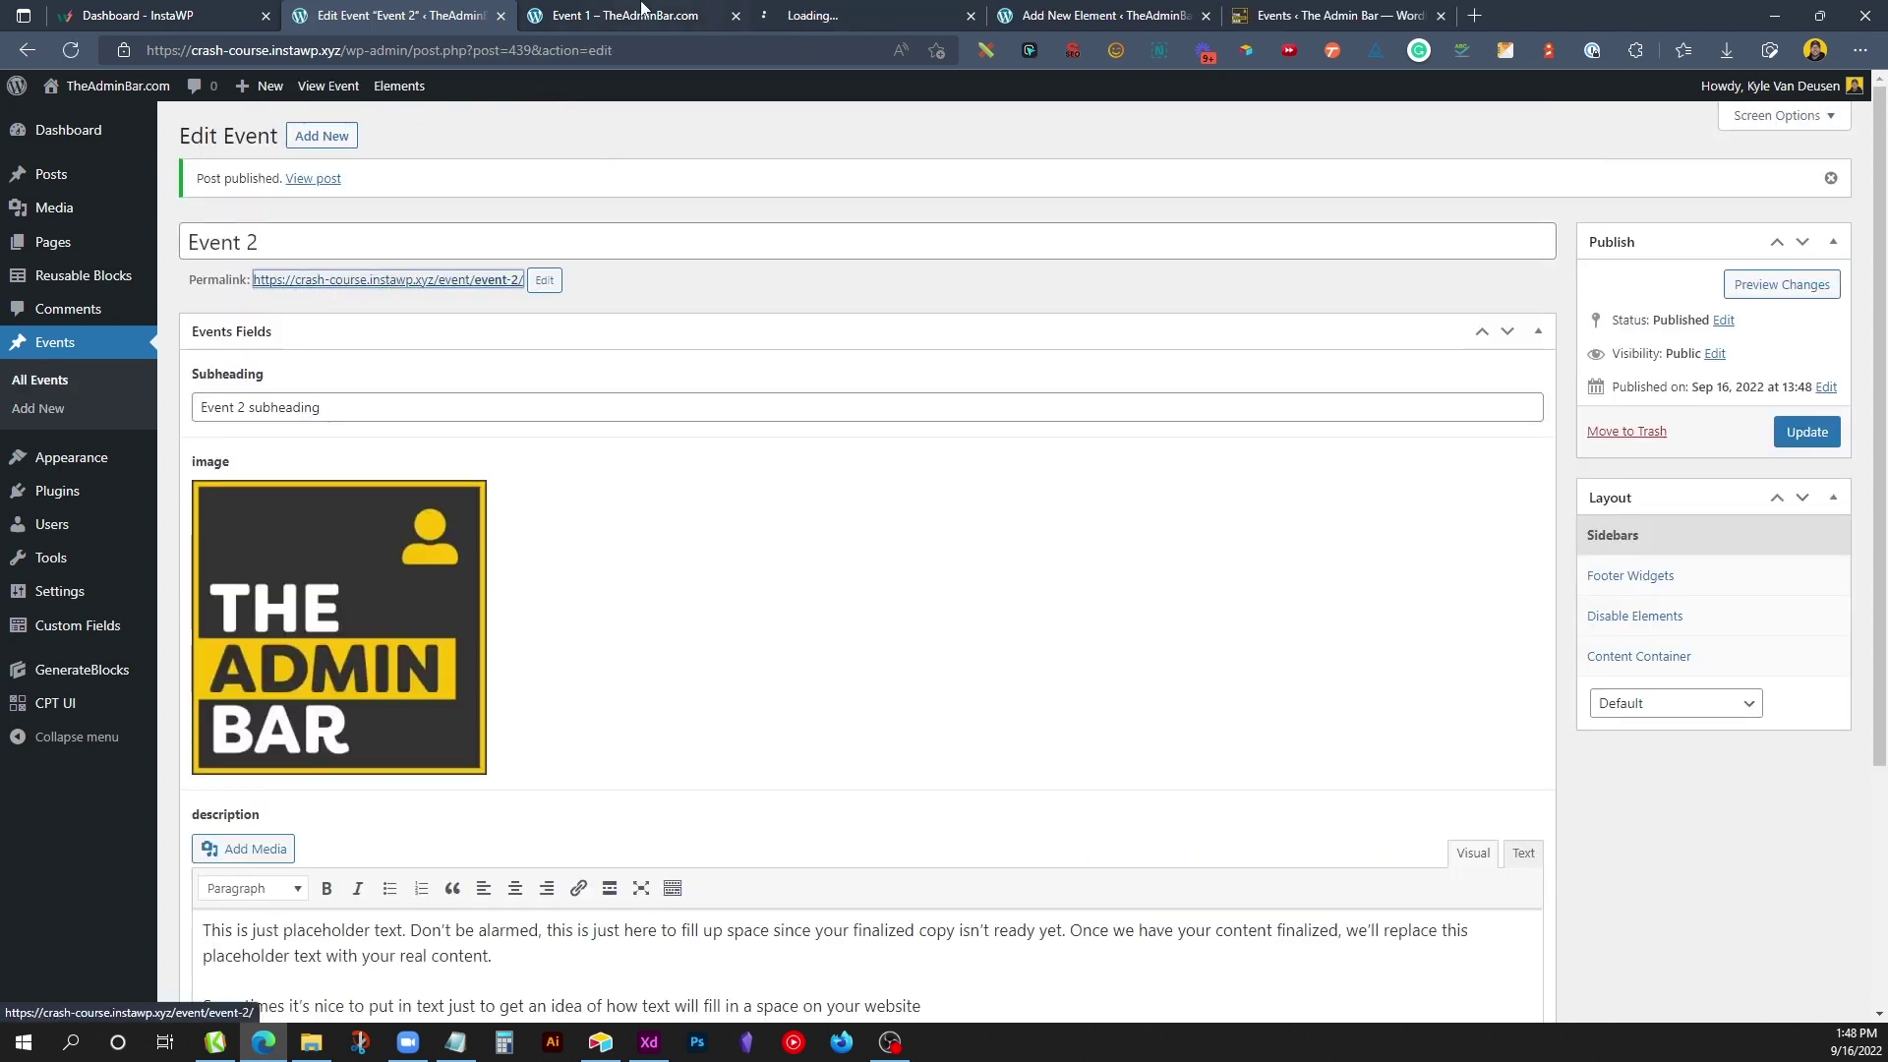
{"action": "left_click", "coordinate": [816, 14]}
{"action": "scroll", "coordinate": [825, 382], "scroll_direction": "down", "scroll_amount": 7}
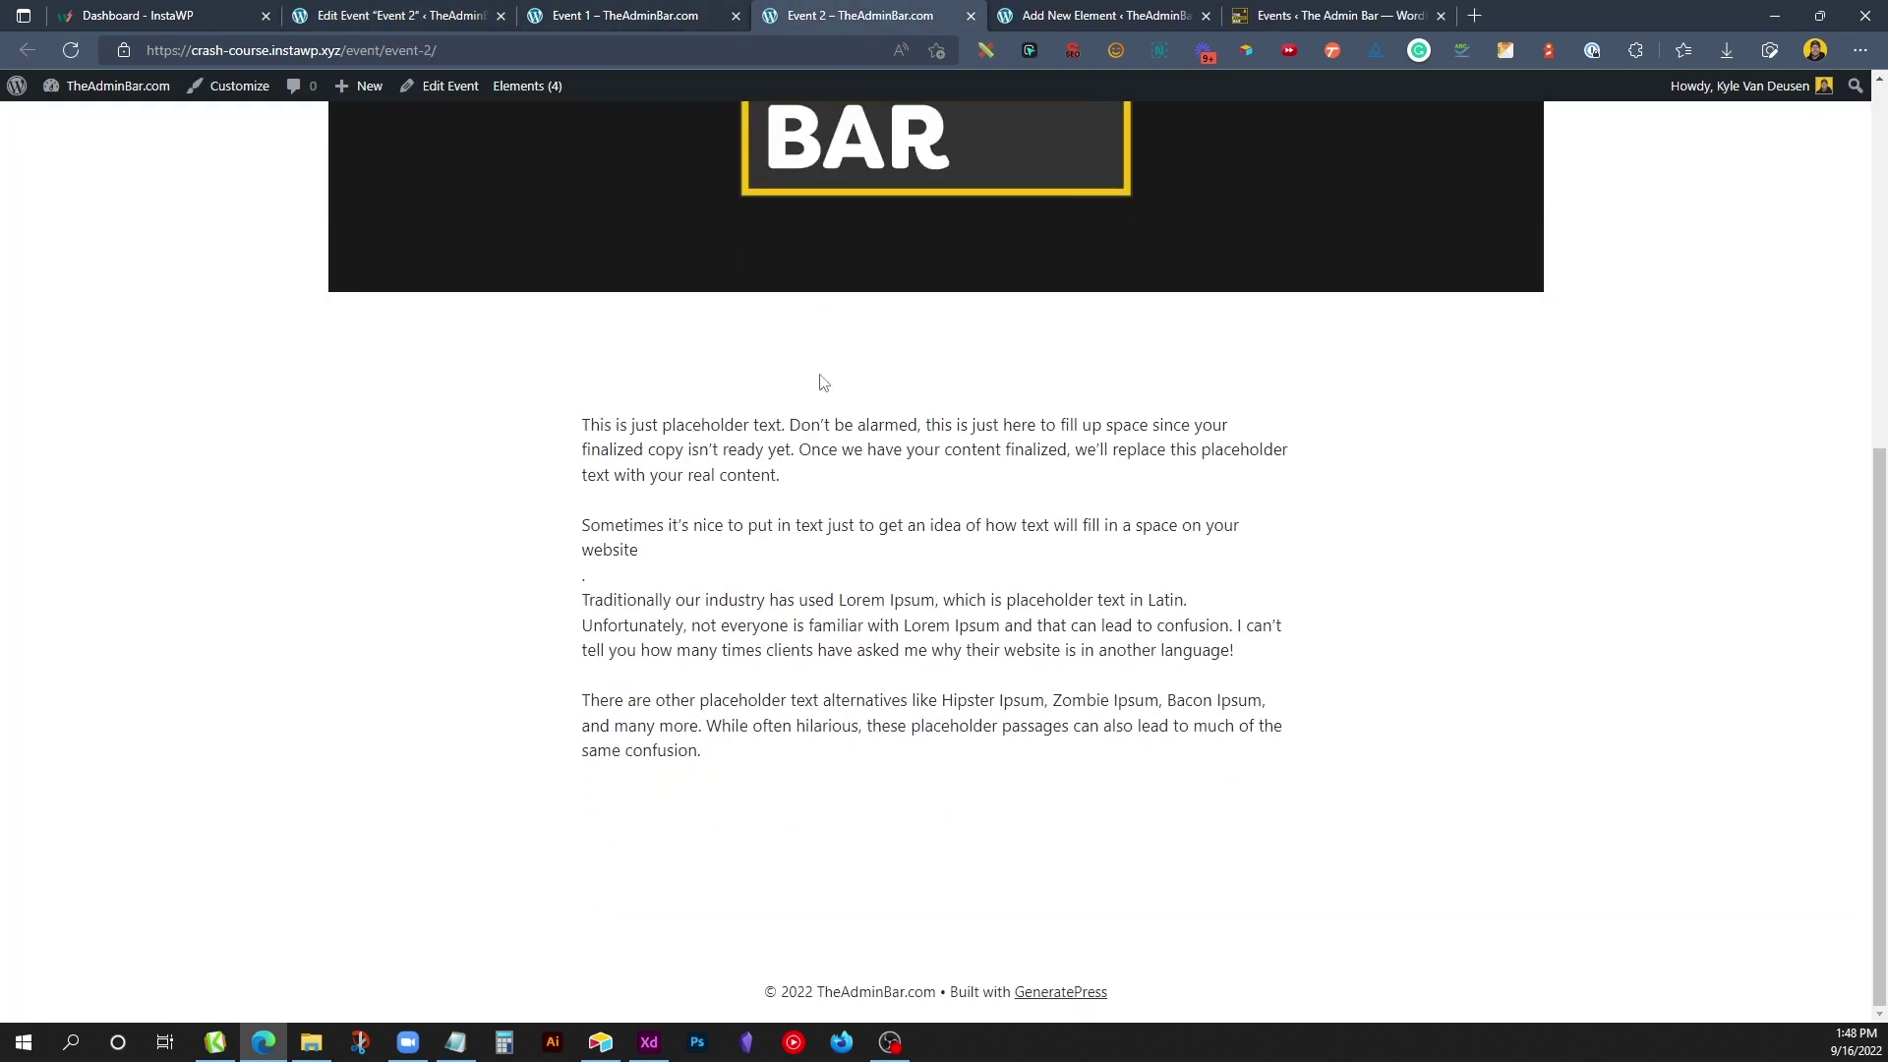
{"action": "scroll", "coordinate": [824, 383], "scroll_direction": "up", "scroll_amount": 7}
Step: Compare with the live page of Event 1, and close both event pages
{"action": "left_click", "coordinate": [649, 16]}
{"action": "scroll", "coordinate": [657, 464], "scroll_direction": "down", "scroll_amount": 2}
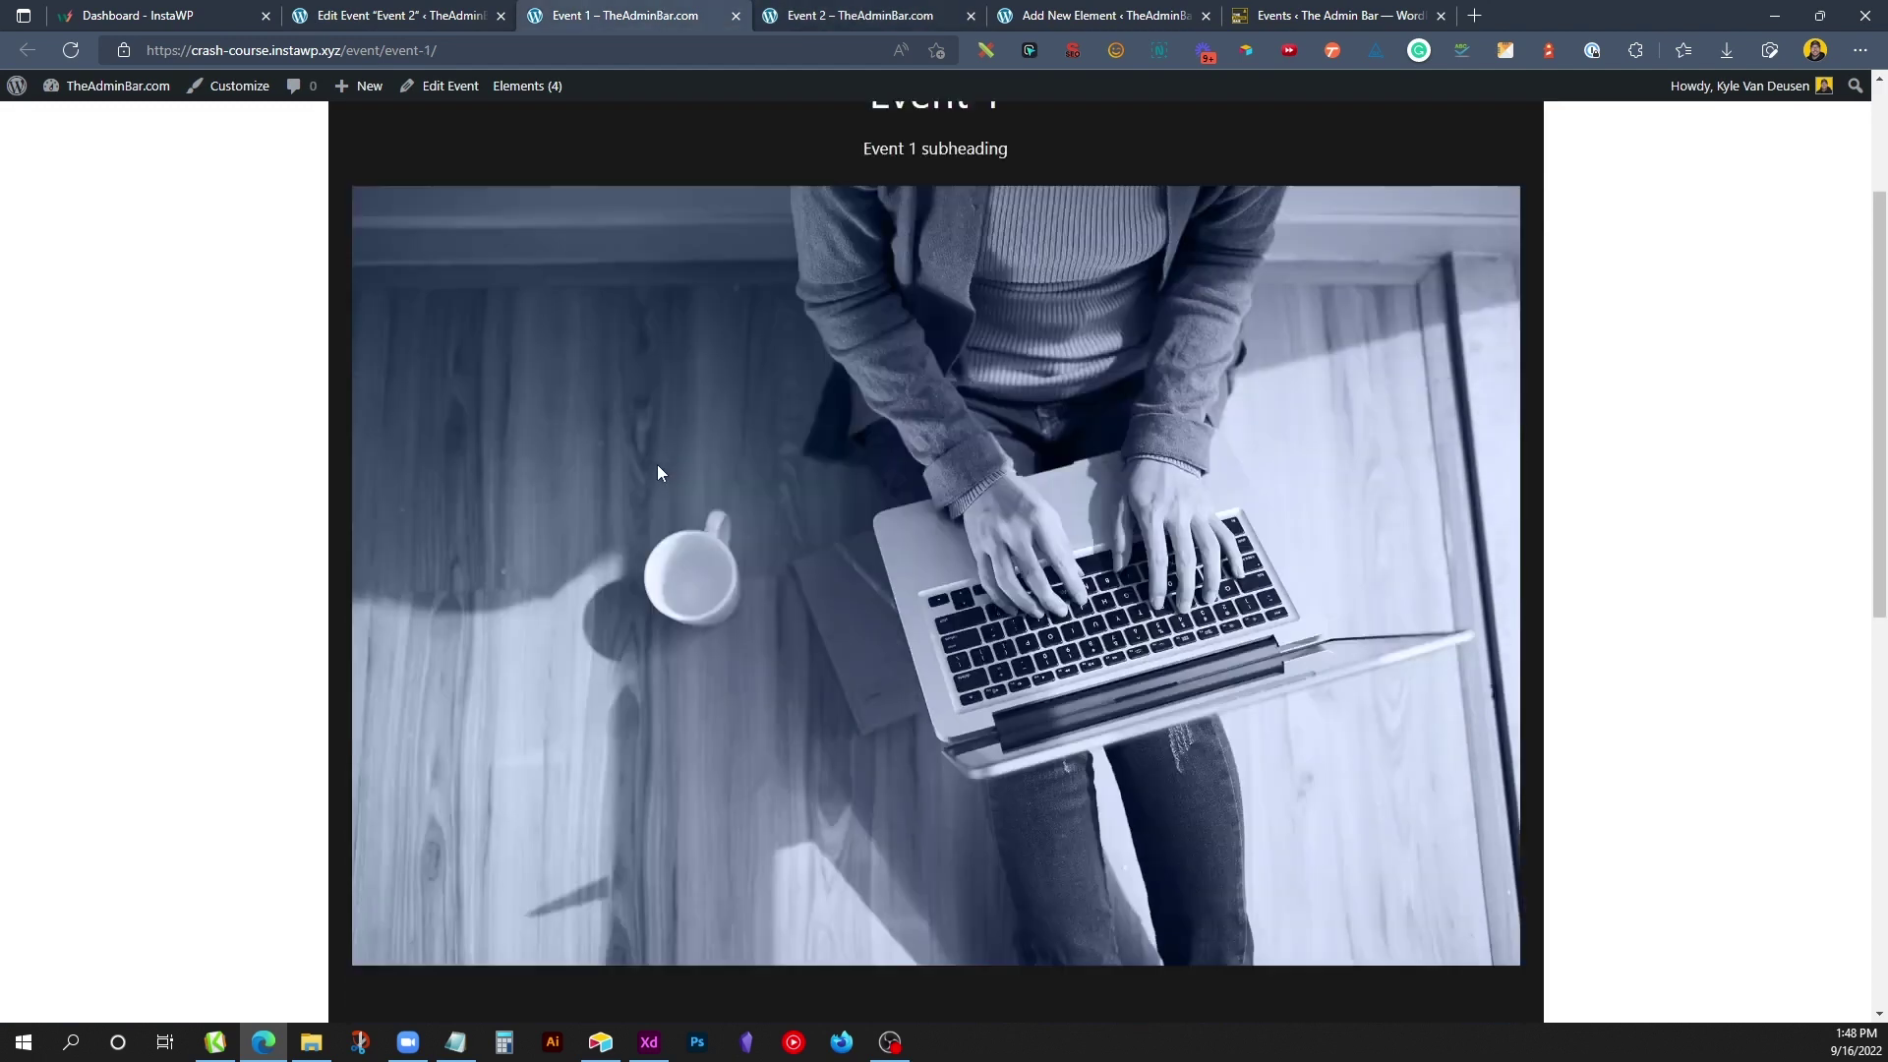
{"action": "scroll", "coordinate": [657, 473], "scroll_direction": "down", "scroll_amount": 2}
{"action": "scroll", "coordinate": [669, 446], "scroll_direction": "up", "scroll_amount": 4}
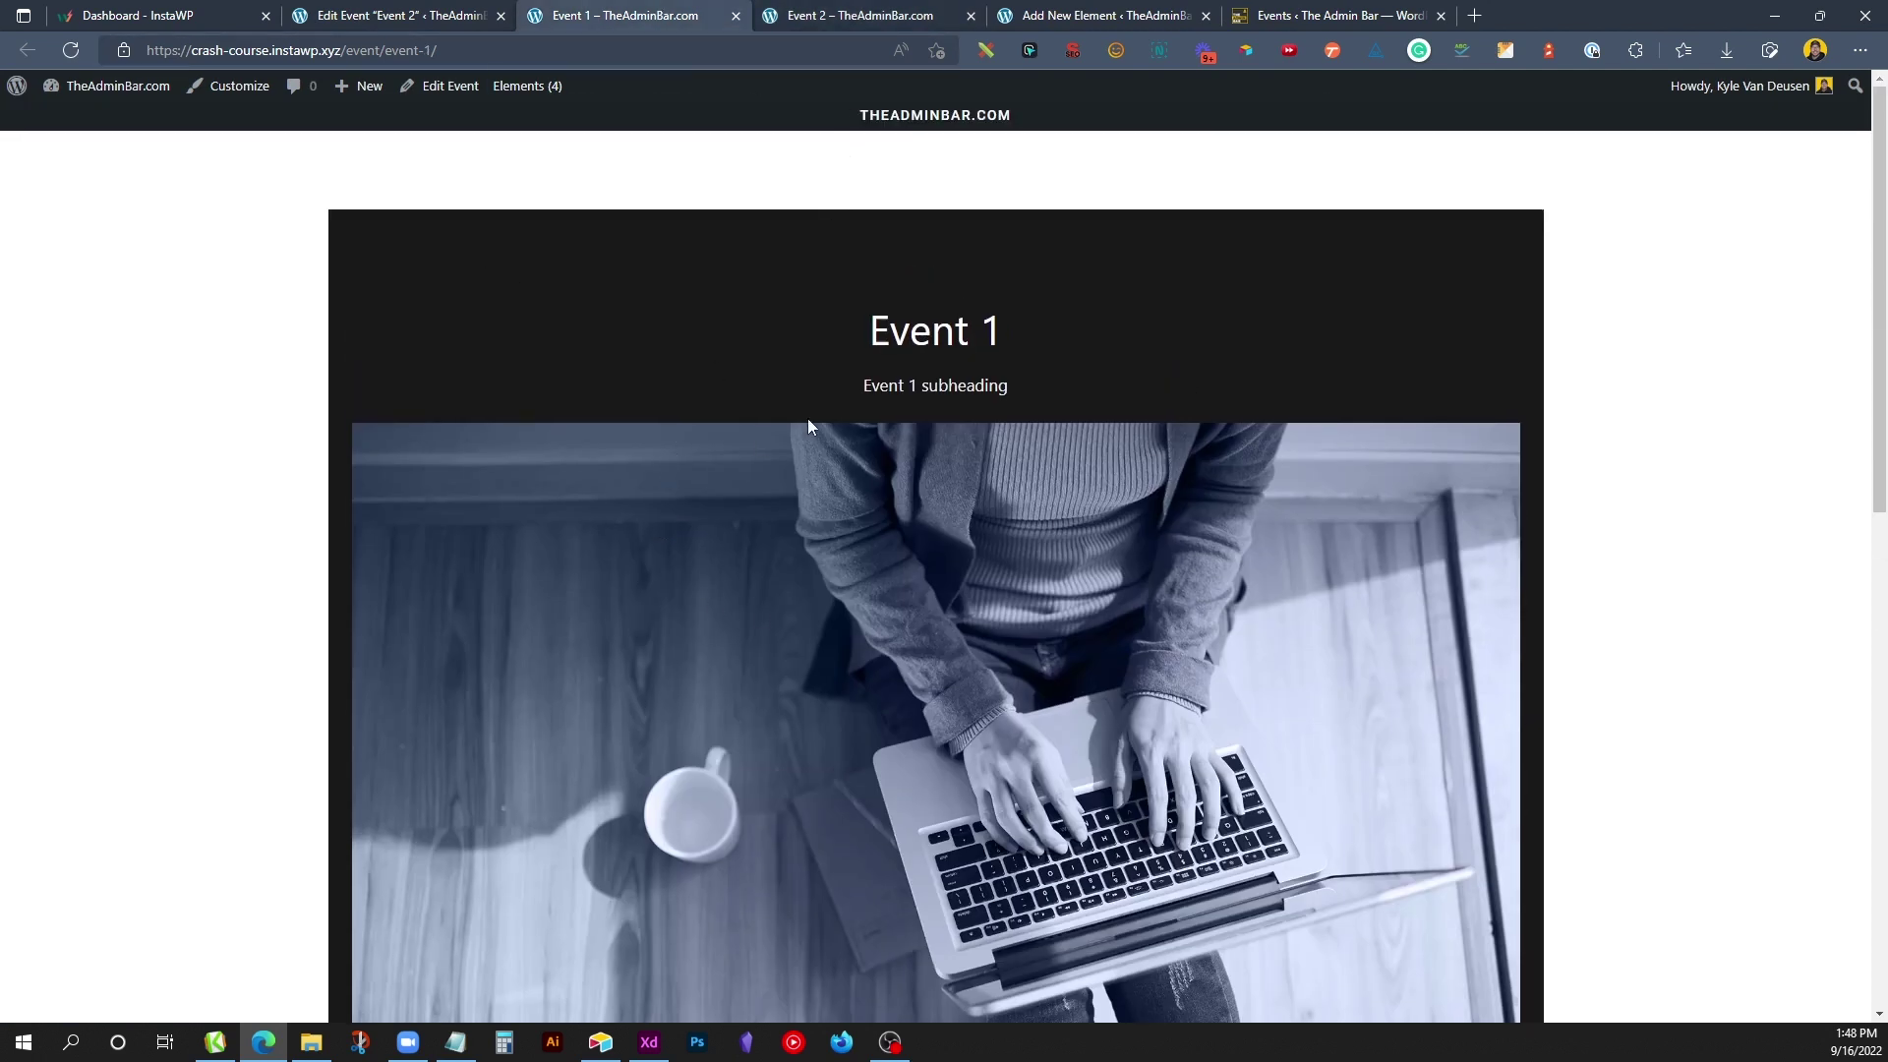
{"action": "left_click", "coordinate": [736, 16]}
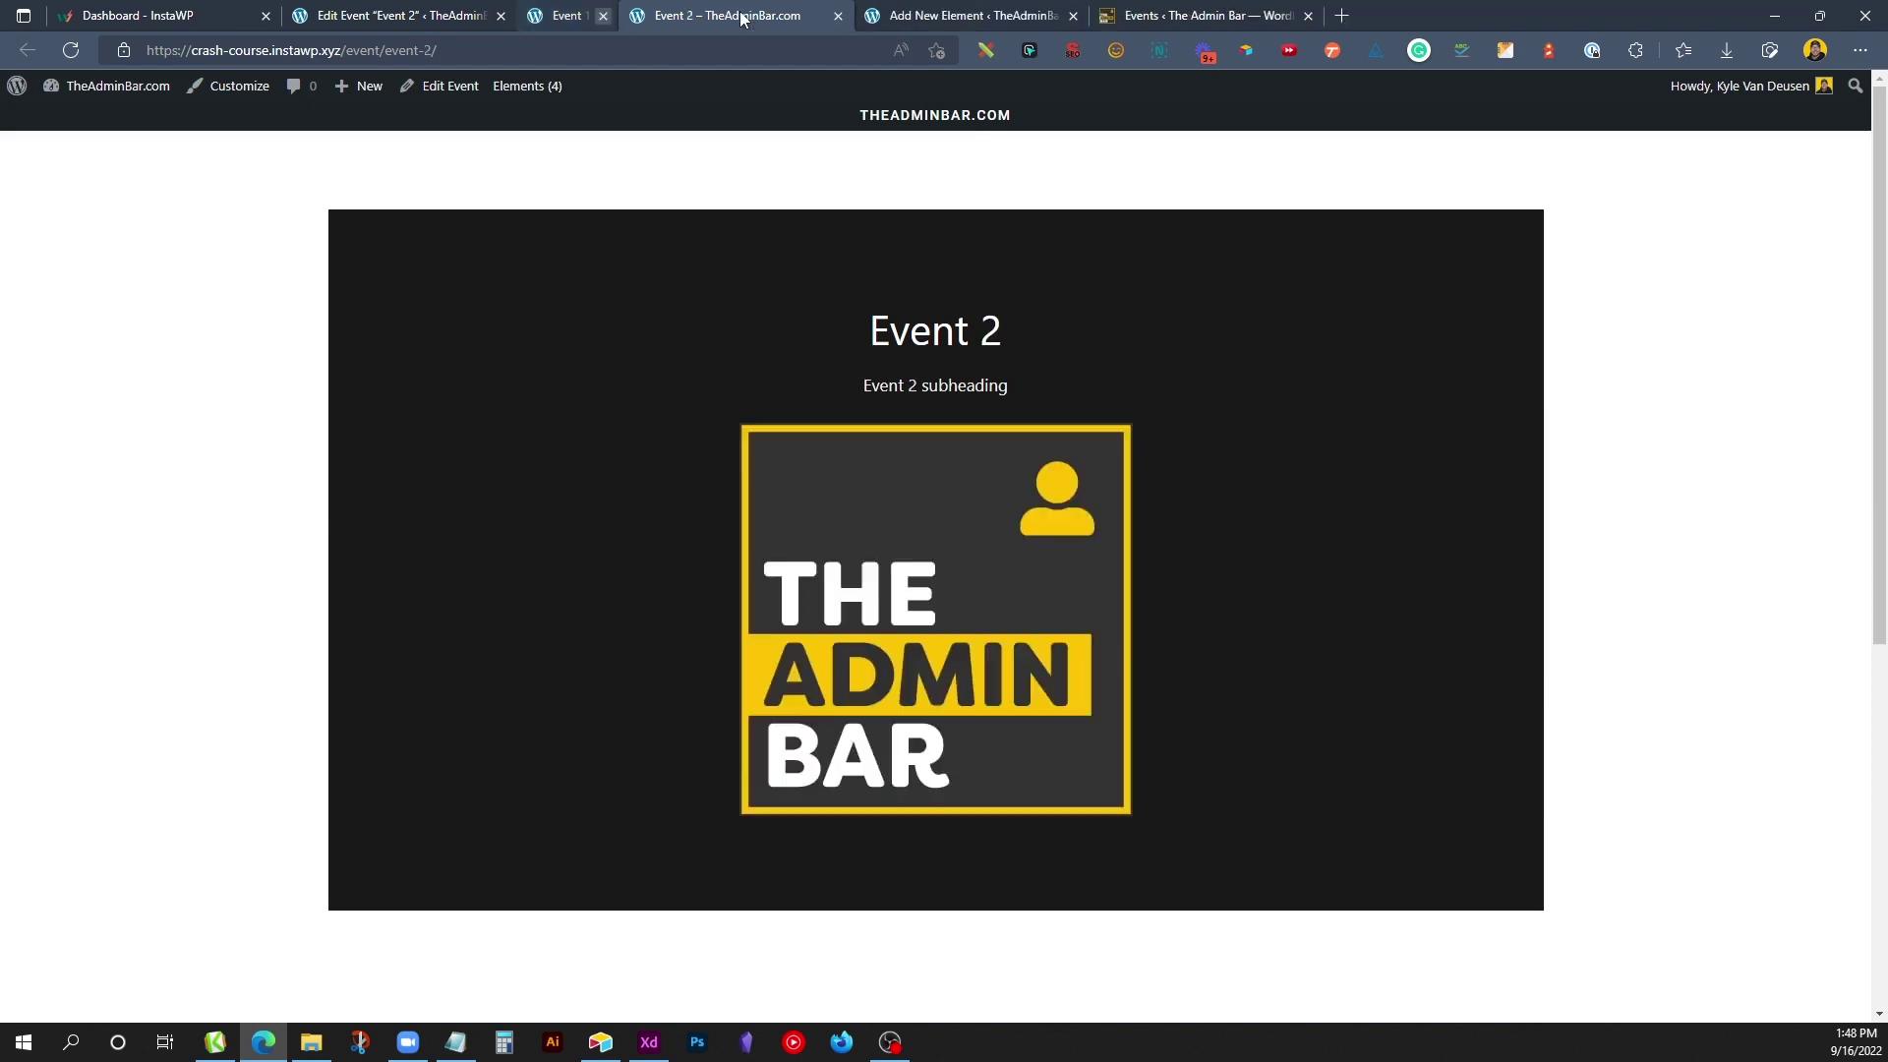
{"action": "left_click", "coordinate": [736, 16]}
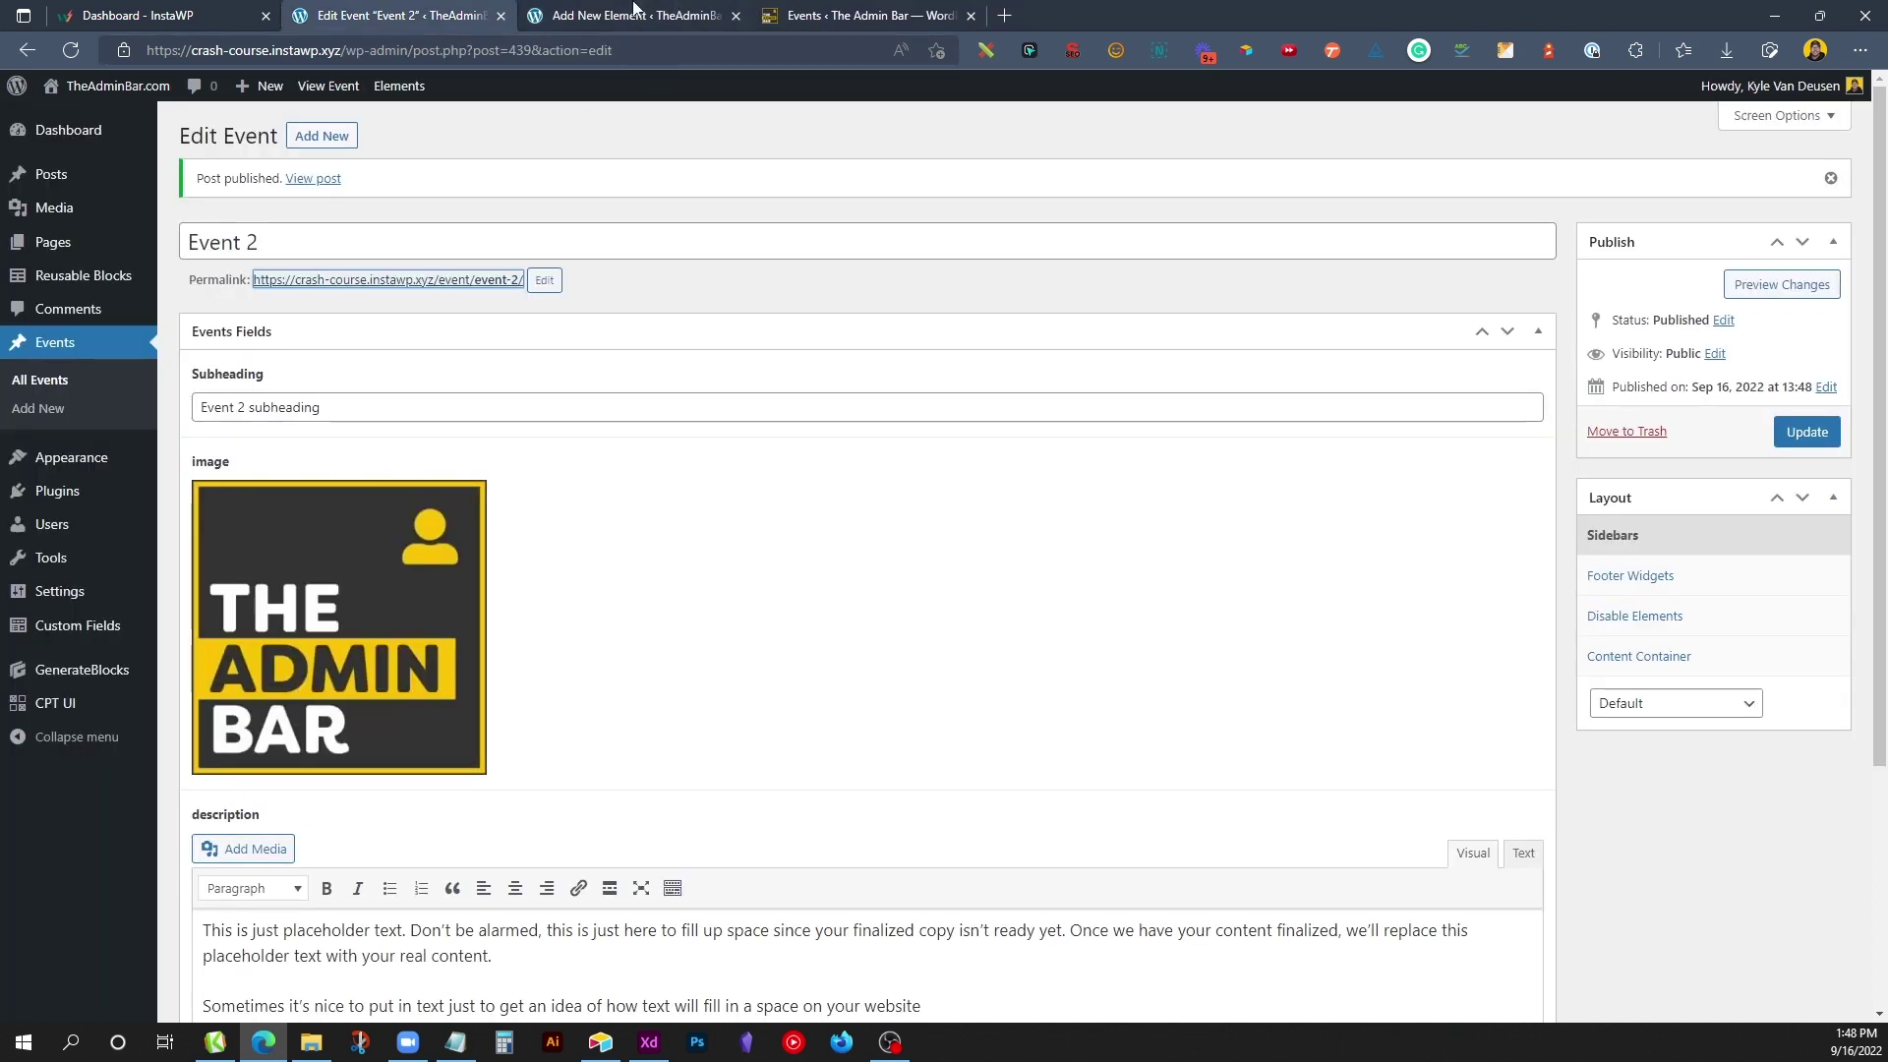
Step: Return to the event template and set the header container's background to the light grey palette colour
{"action": "left_click", "coordinate": [635, 11]}
{"action": "left_click", "coordinate": [61, 281]}
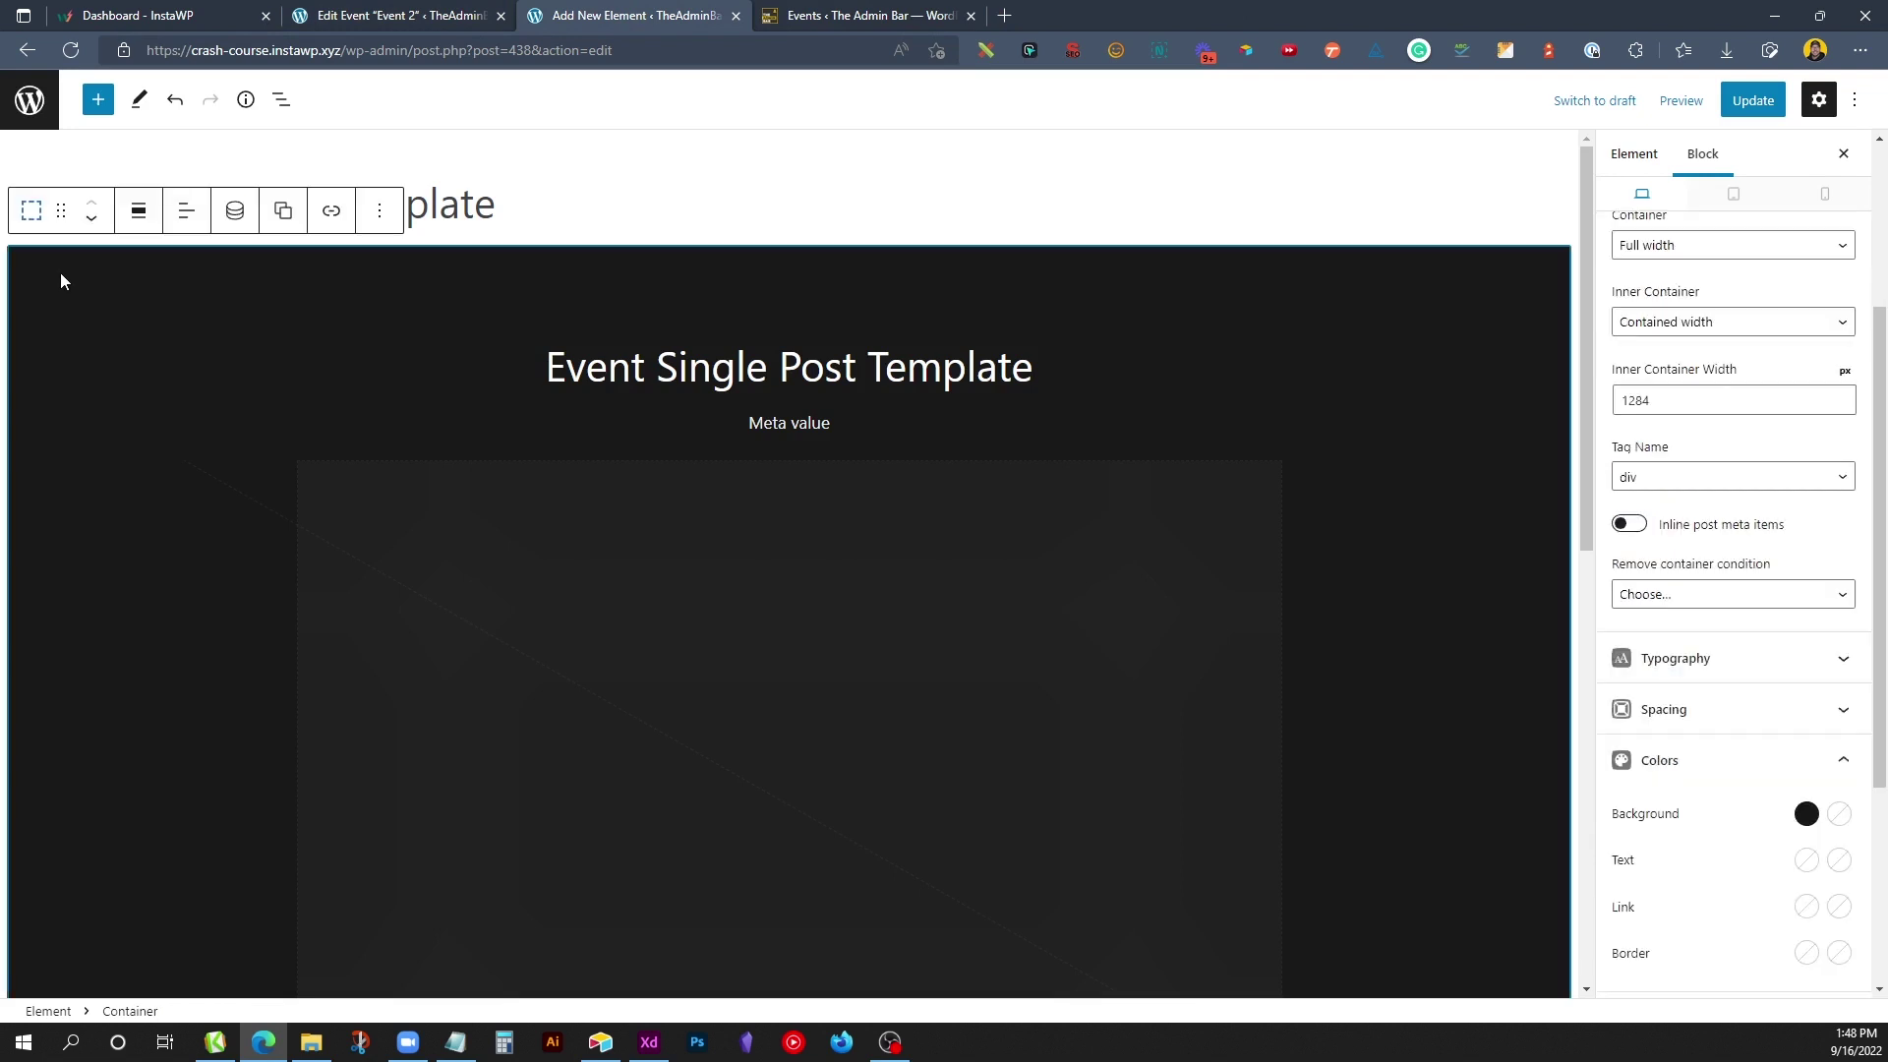
{"action": "left_click", "coordinate": [1807, 814]}
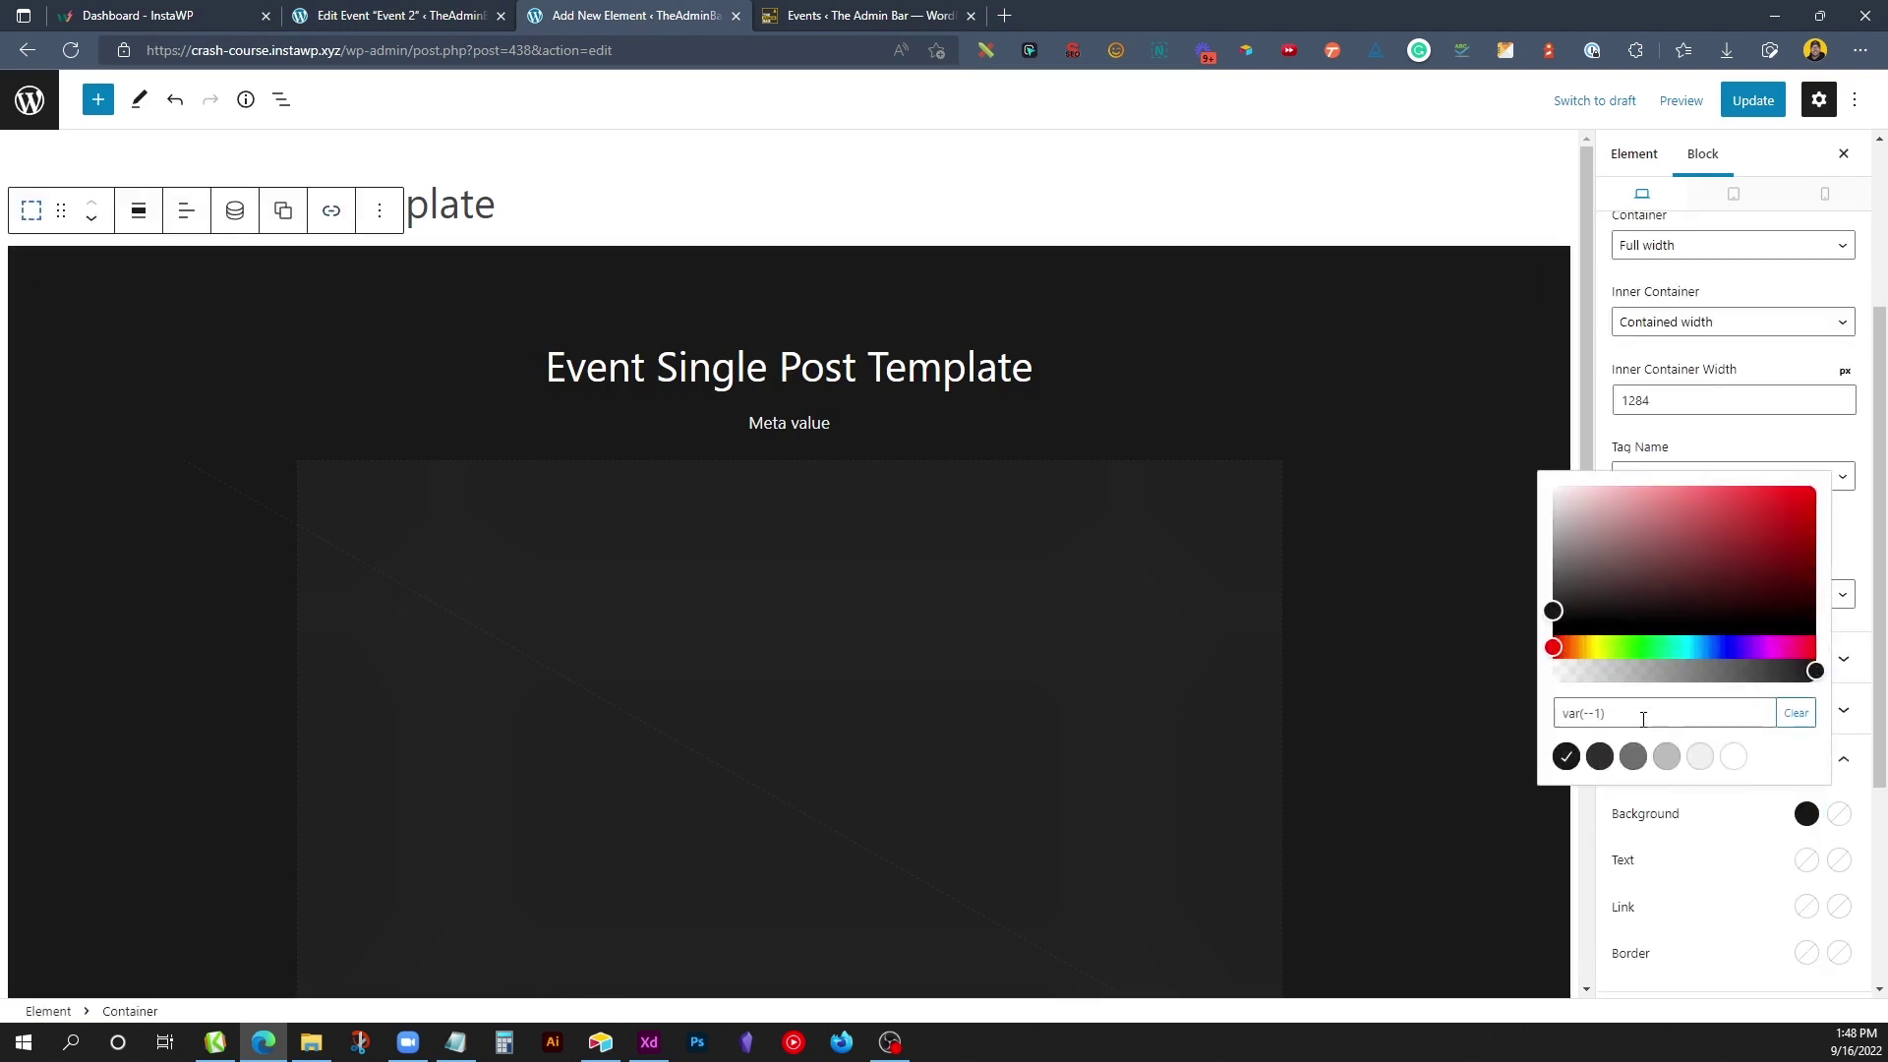
{"action": "left_click", "coordinate": [1701, 756]}
Step: Set the template's dynamic title text to the darkest palette colour
{"action": "left_click", "coordinate": [882, 367]}
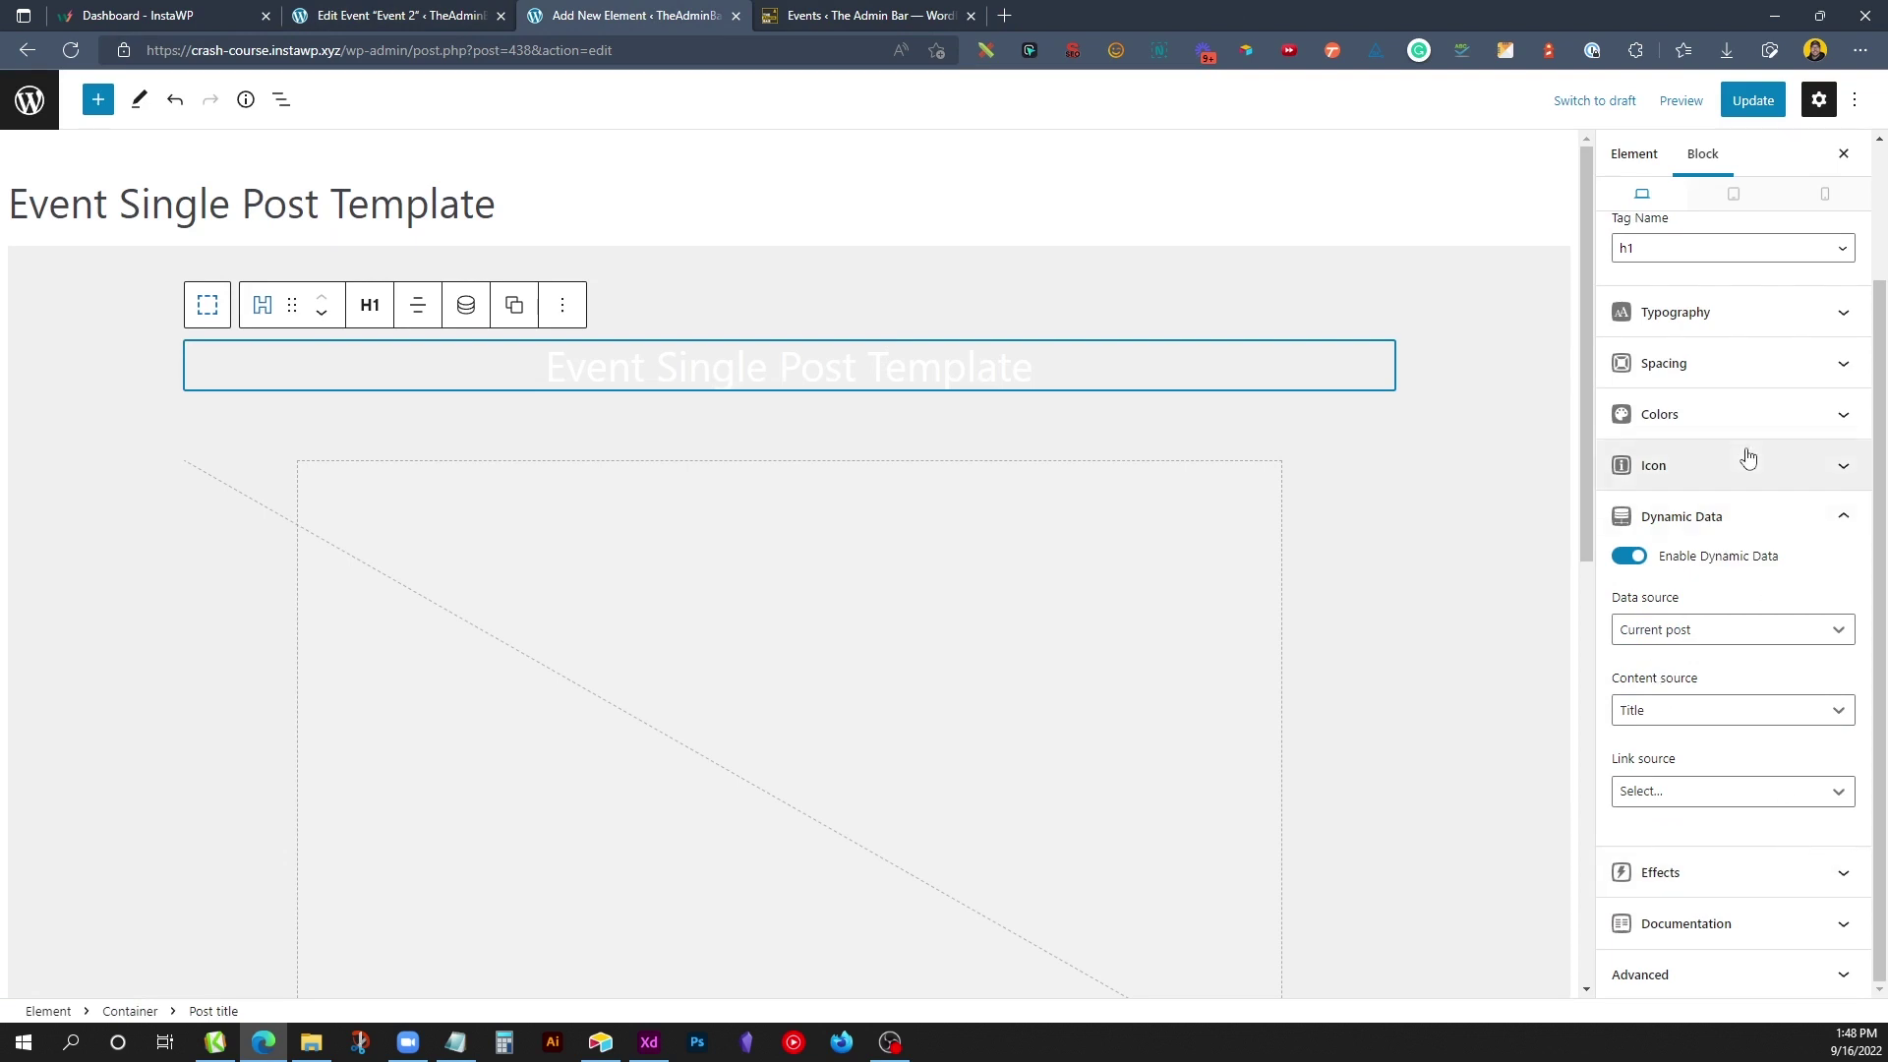
{"action": "left_click", "coordinate": [1749, 414]}
{"action": "left_click", "coordinate": [1839, 470]}
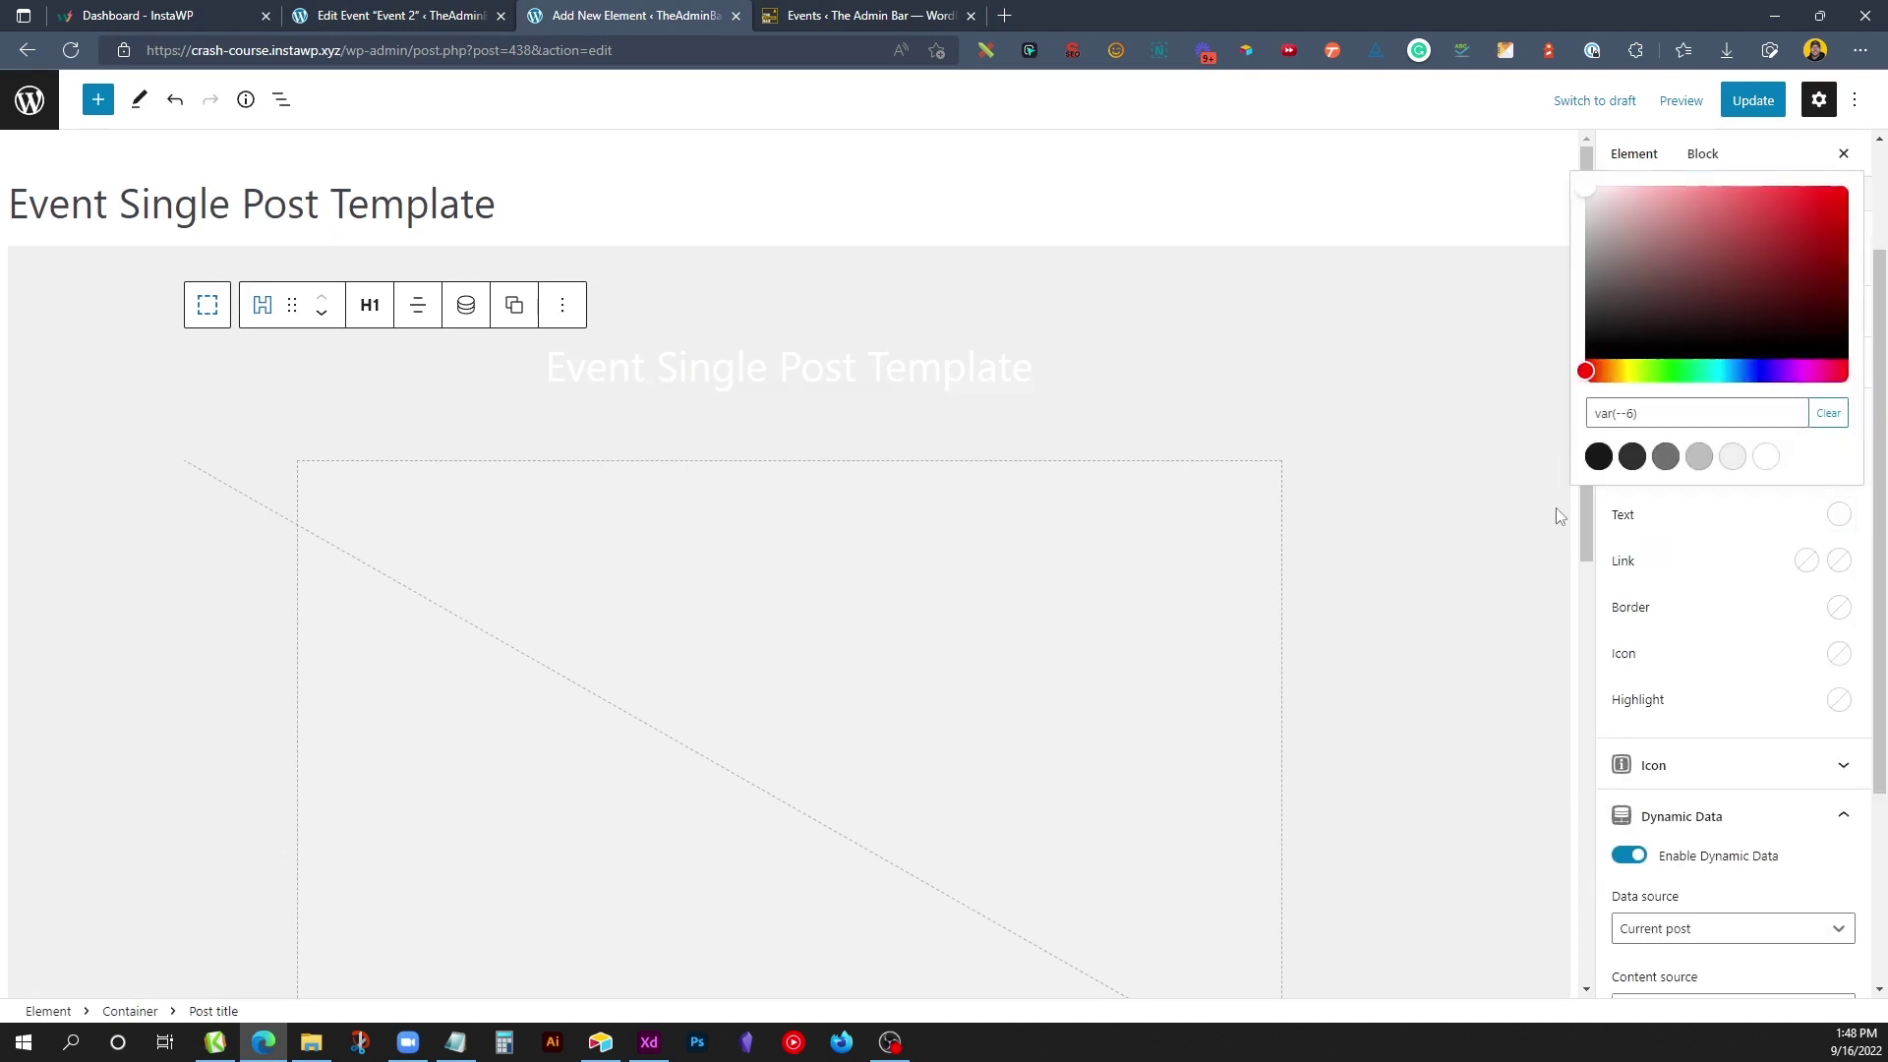
{"action": "left_click", "coordinate": [1600, 458]}
Step: Set the subheading's text colour to the grey var(--3) and update the template
{"action": "left_click", "coordinate": [804, 421]}
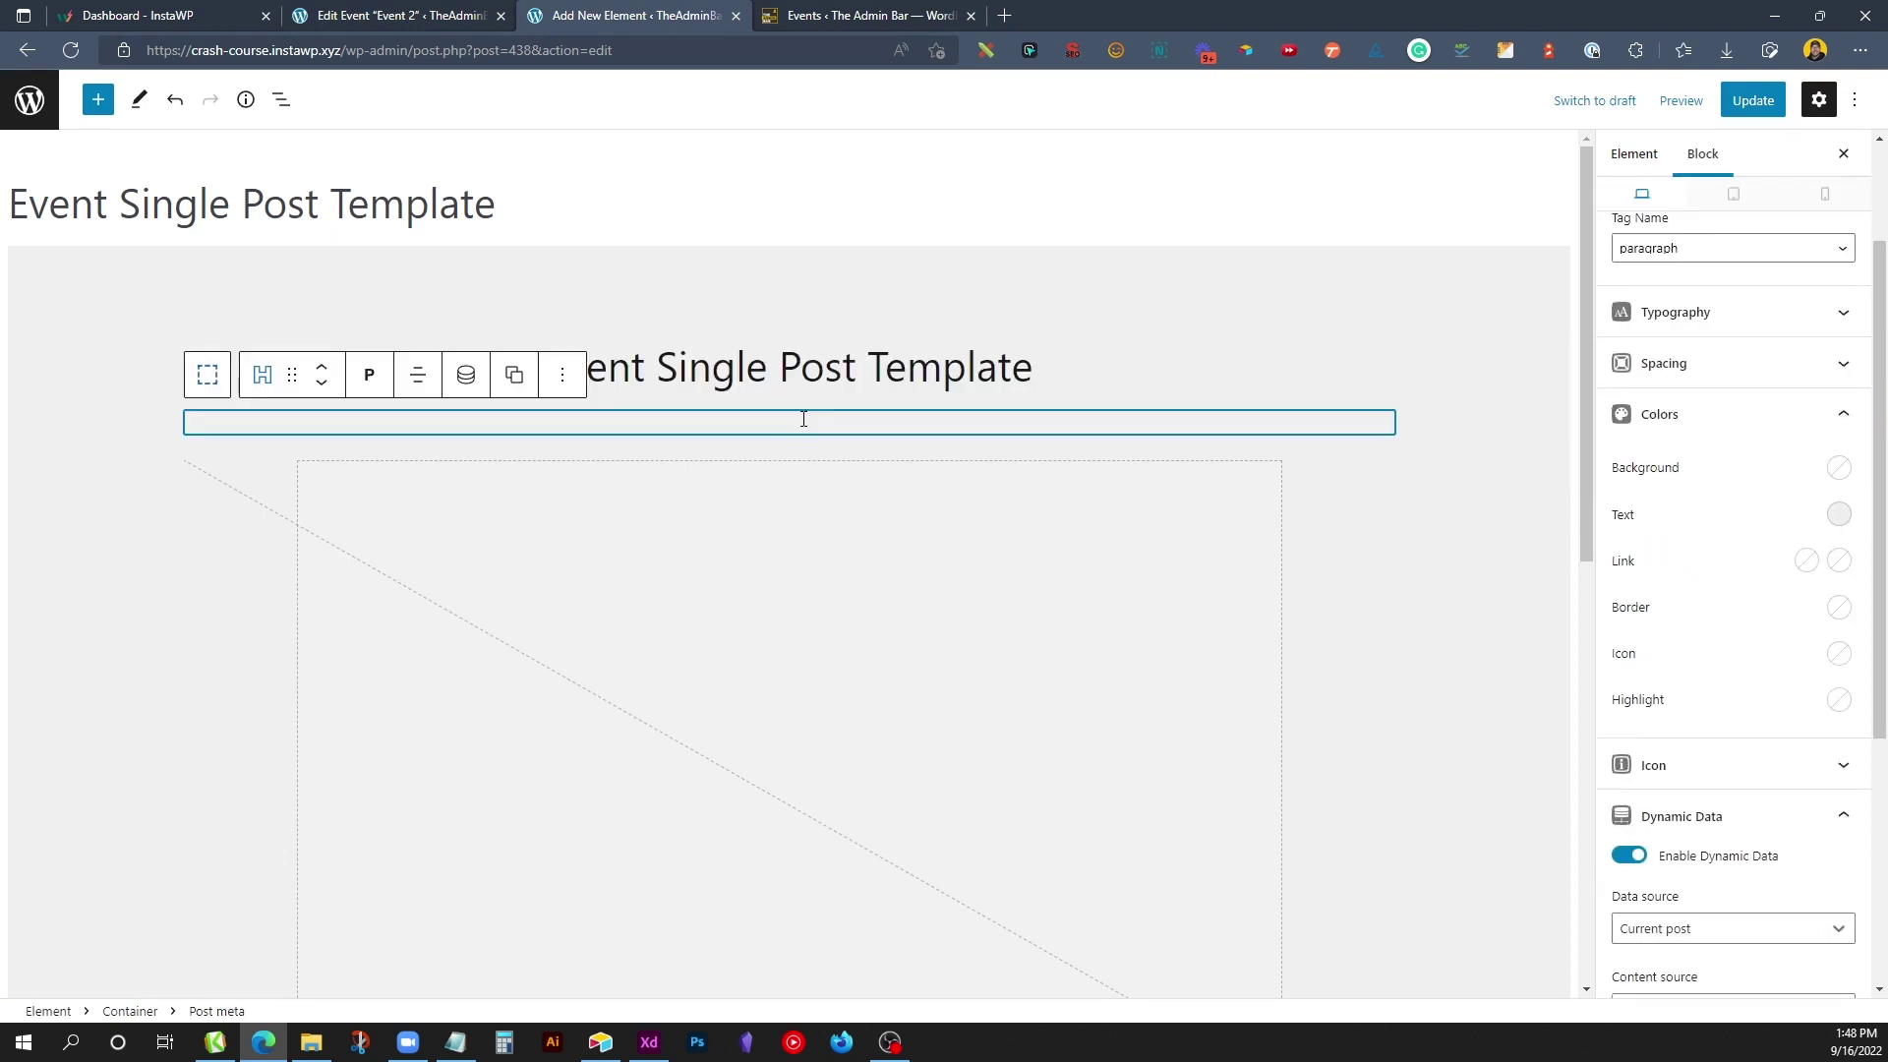
{"action": "left_click", "coordinate": [1838, 513]}
{"action": "left_click", "coordinate": [1665, 456]}
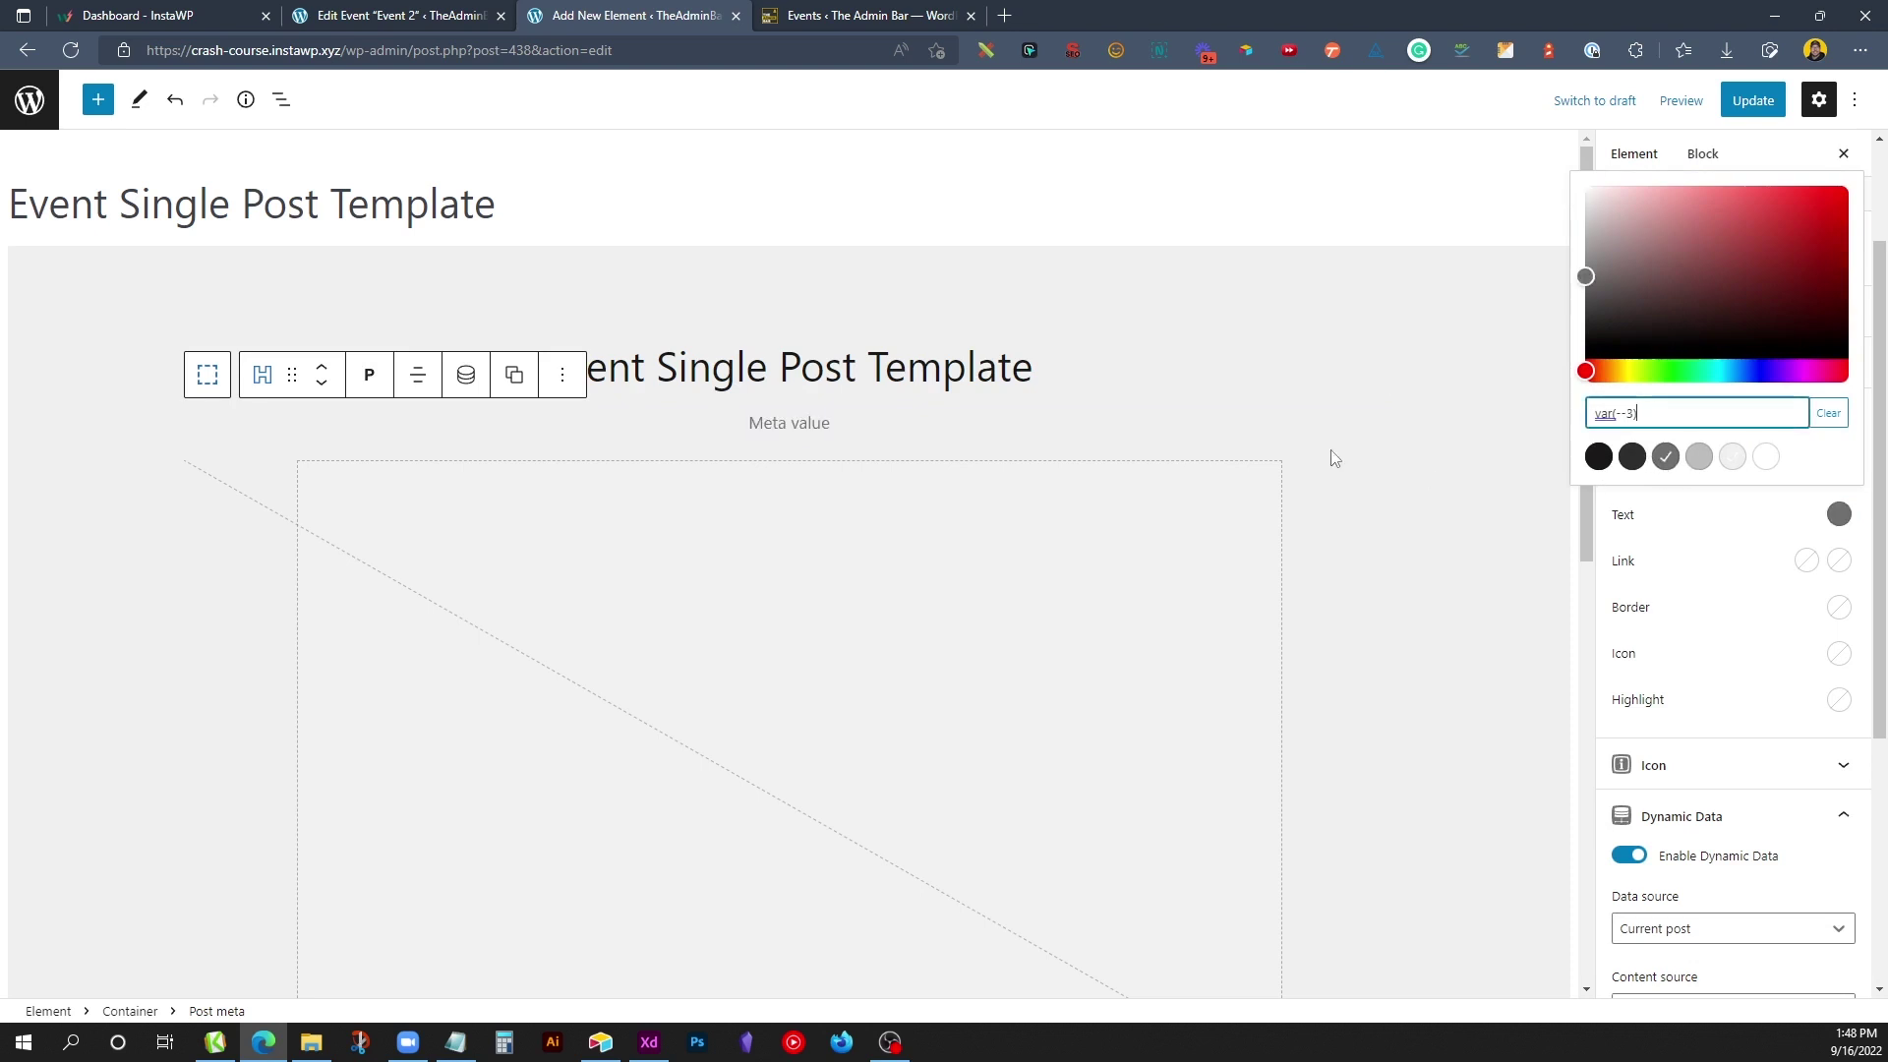
{"action": "left_click", "coordinate": [1754, 101]}
Step: Check the restyled header on the live page of Event 2 and, by changing the URL to event-1, Event 1
{"action": "left_click", "coordinate": [379, 12]}
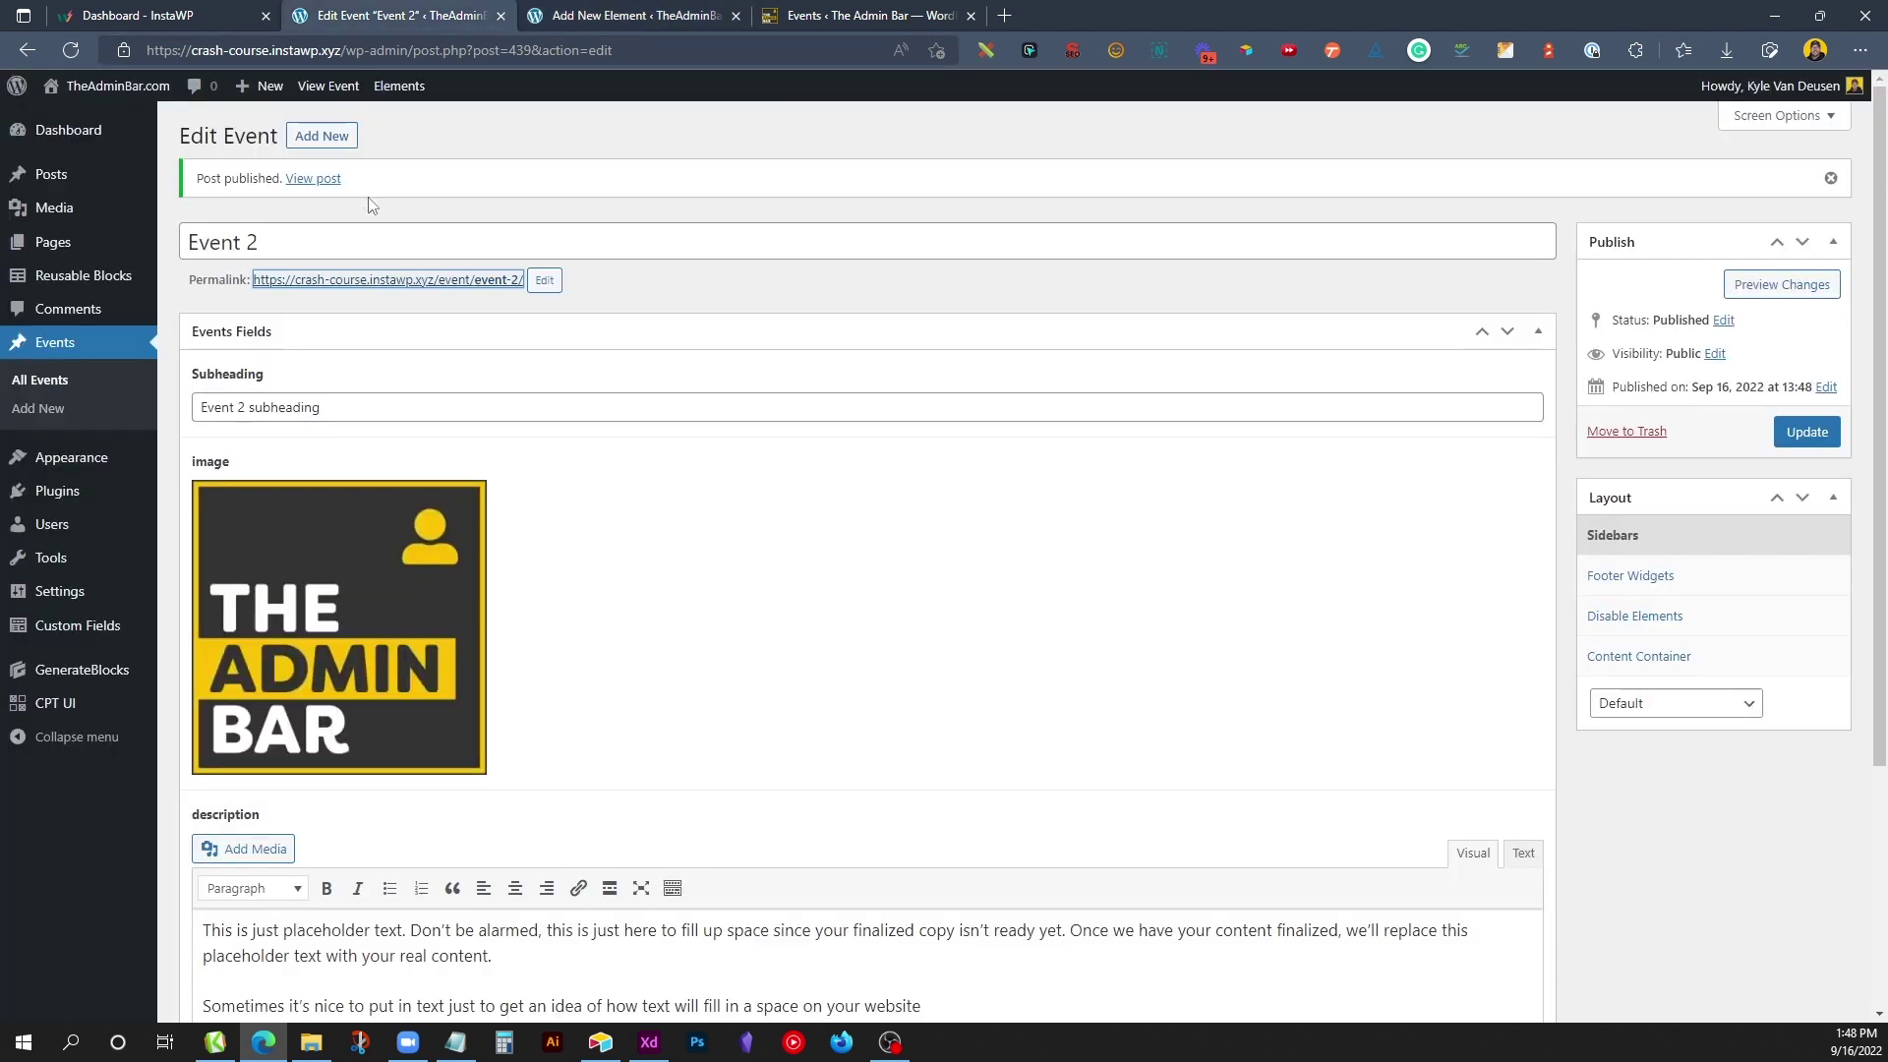
{"action": "left_click", "coordinate": [459, 280]}
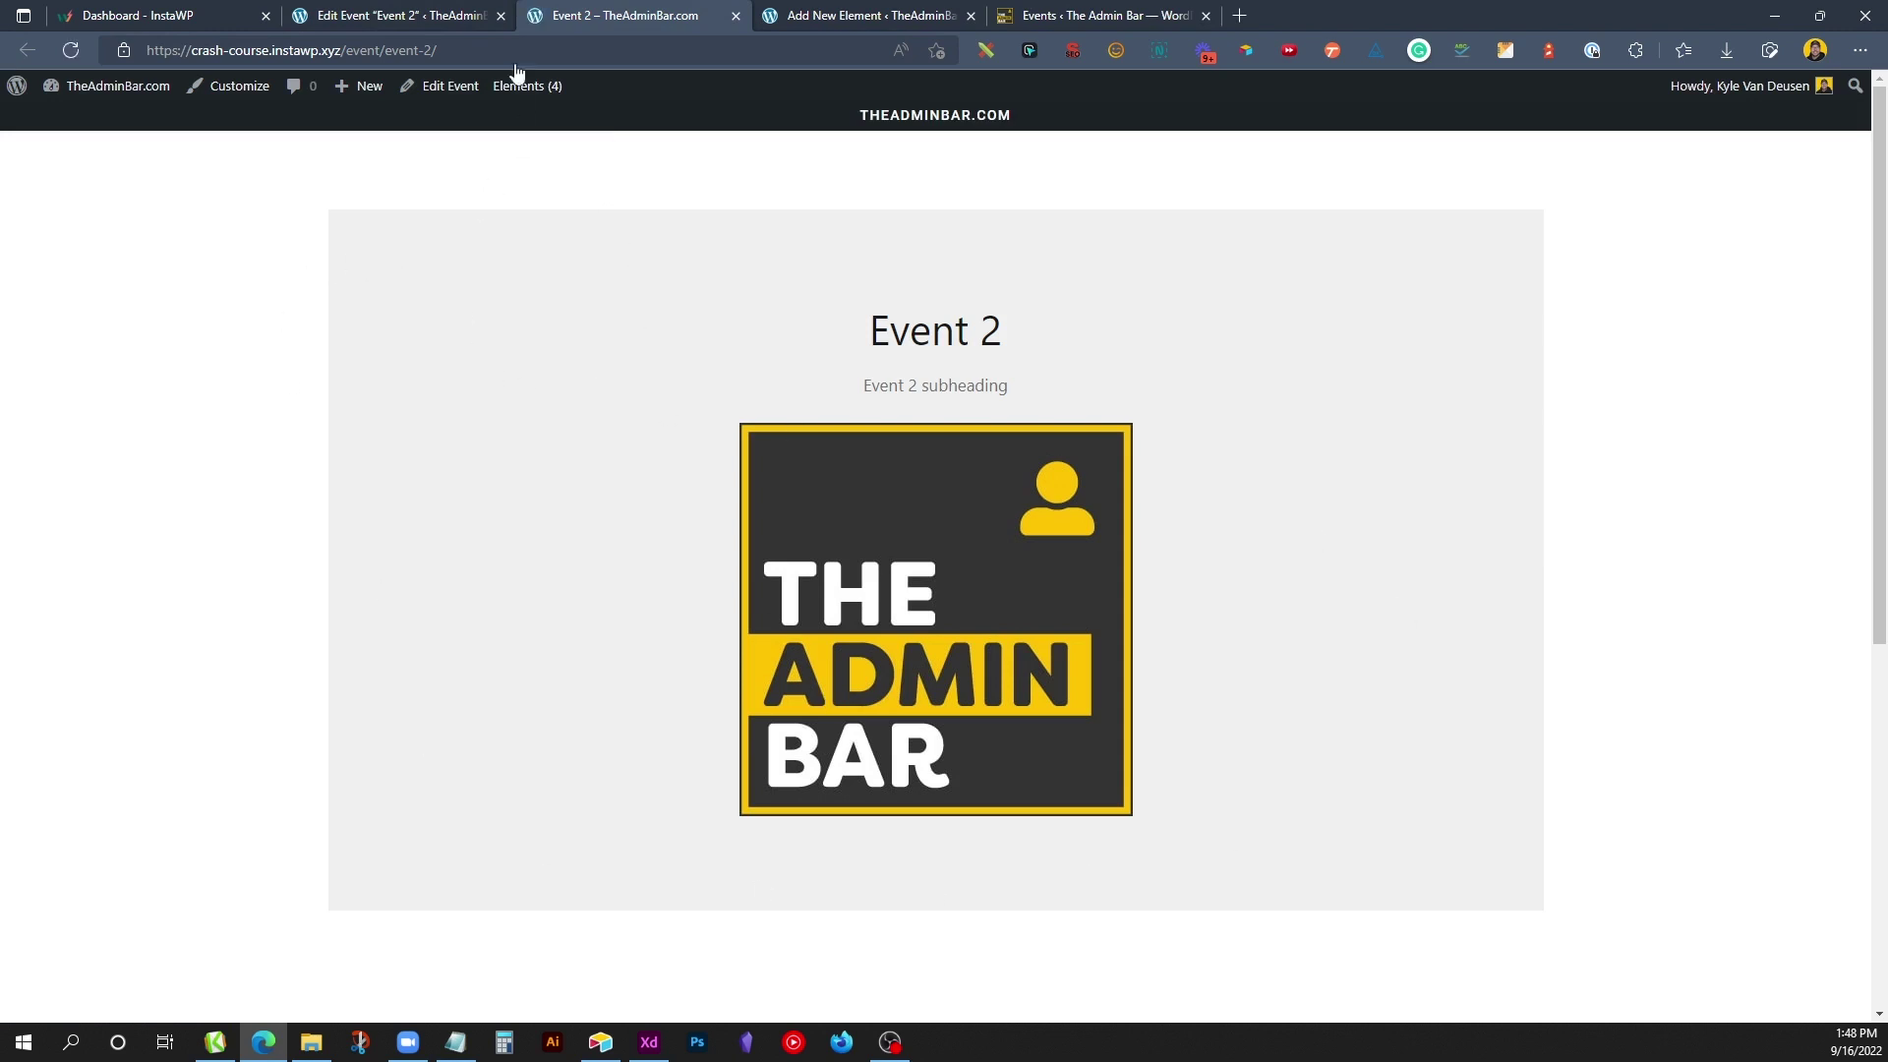
{"action": "left_click_drag", "start_coordinate": [425, 56], "coordinate": [434, 57]}
{"action": "type", "text": "1"}
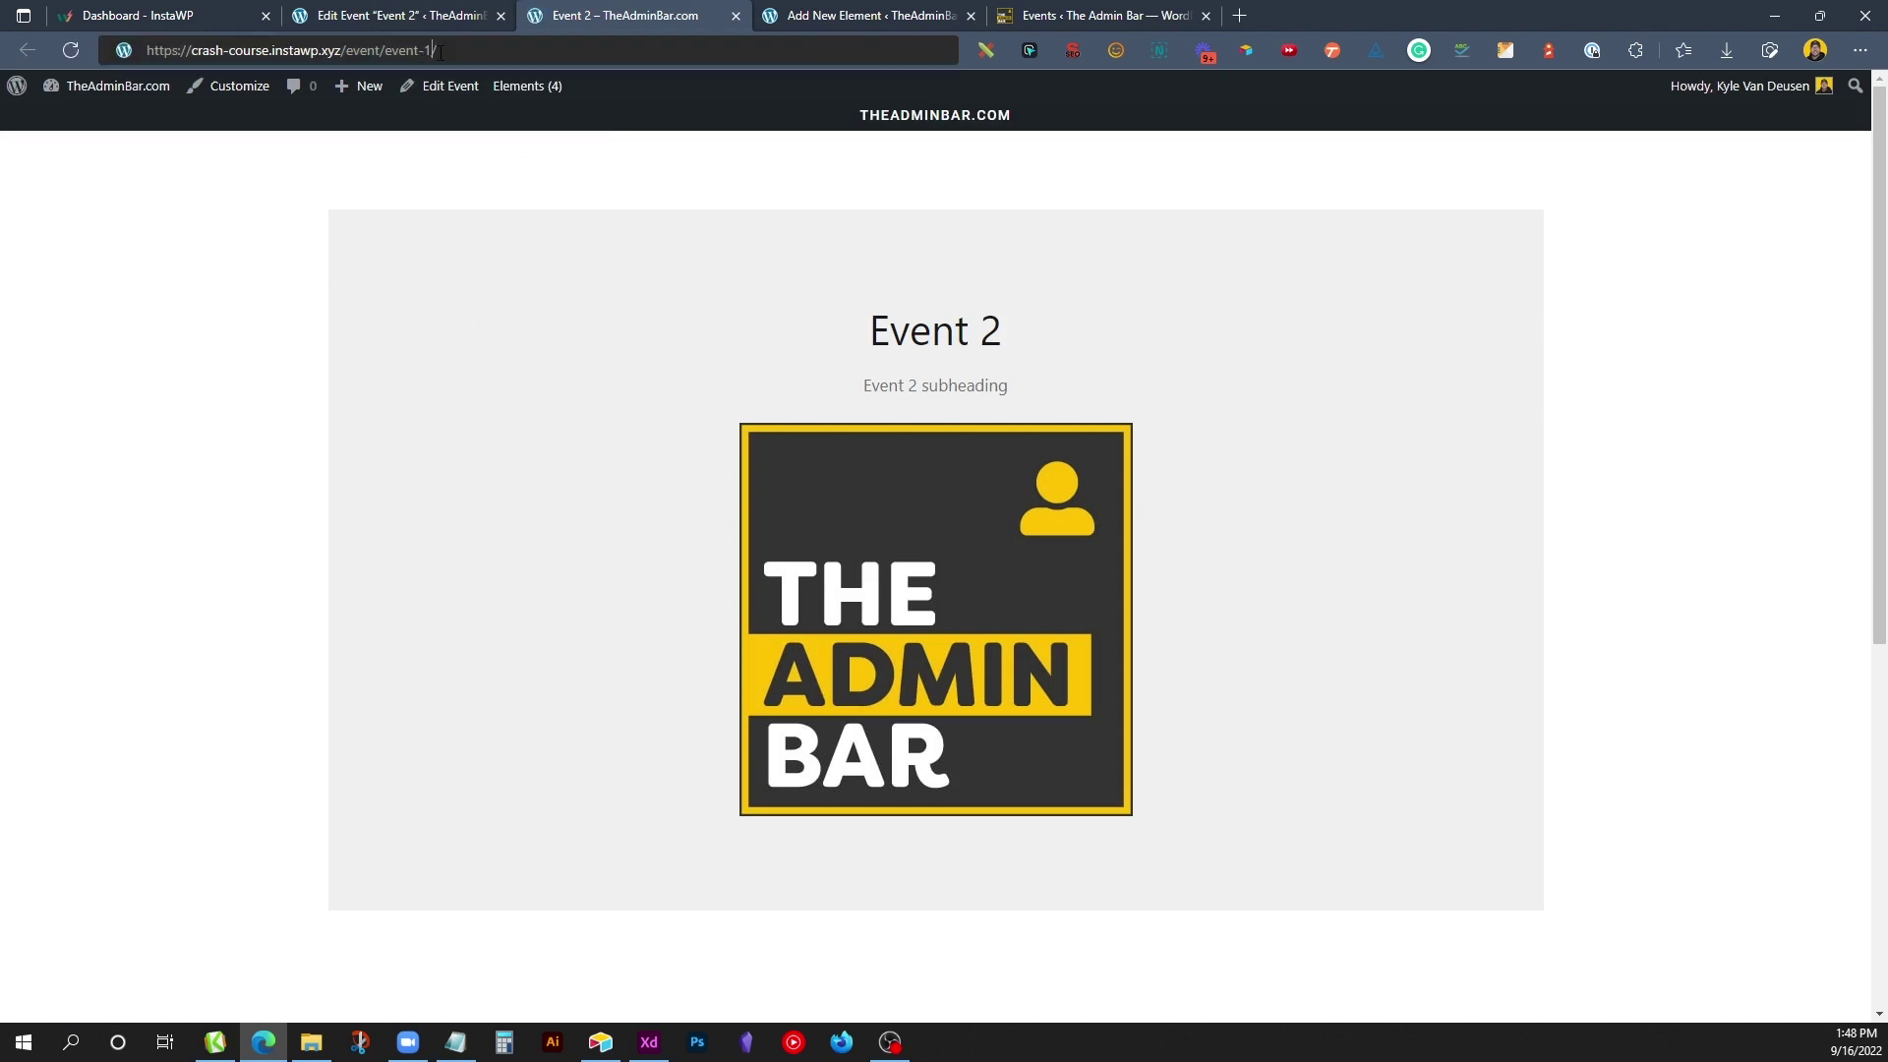
{"action": "key", "text": "Return"}
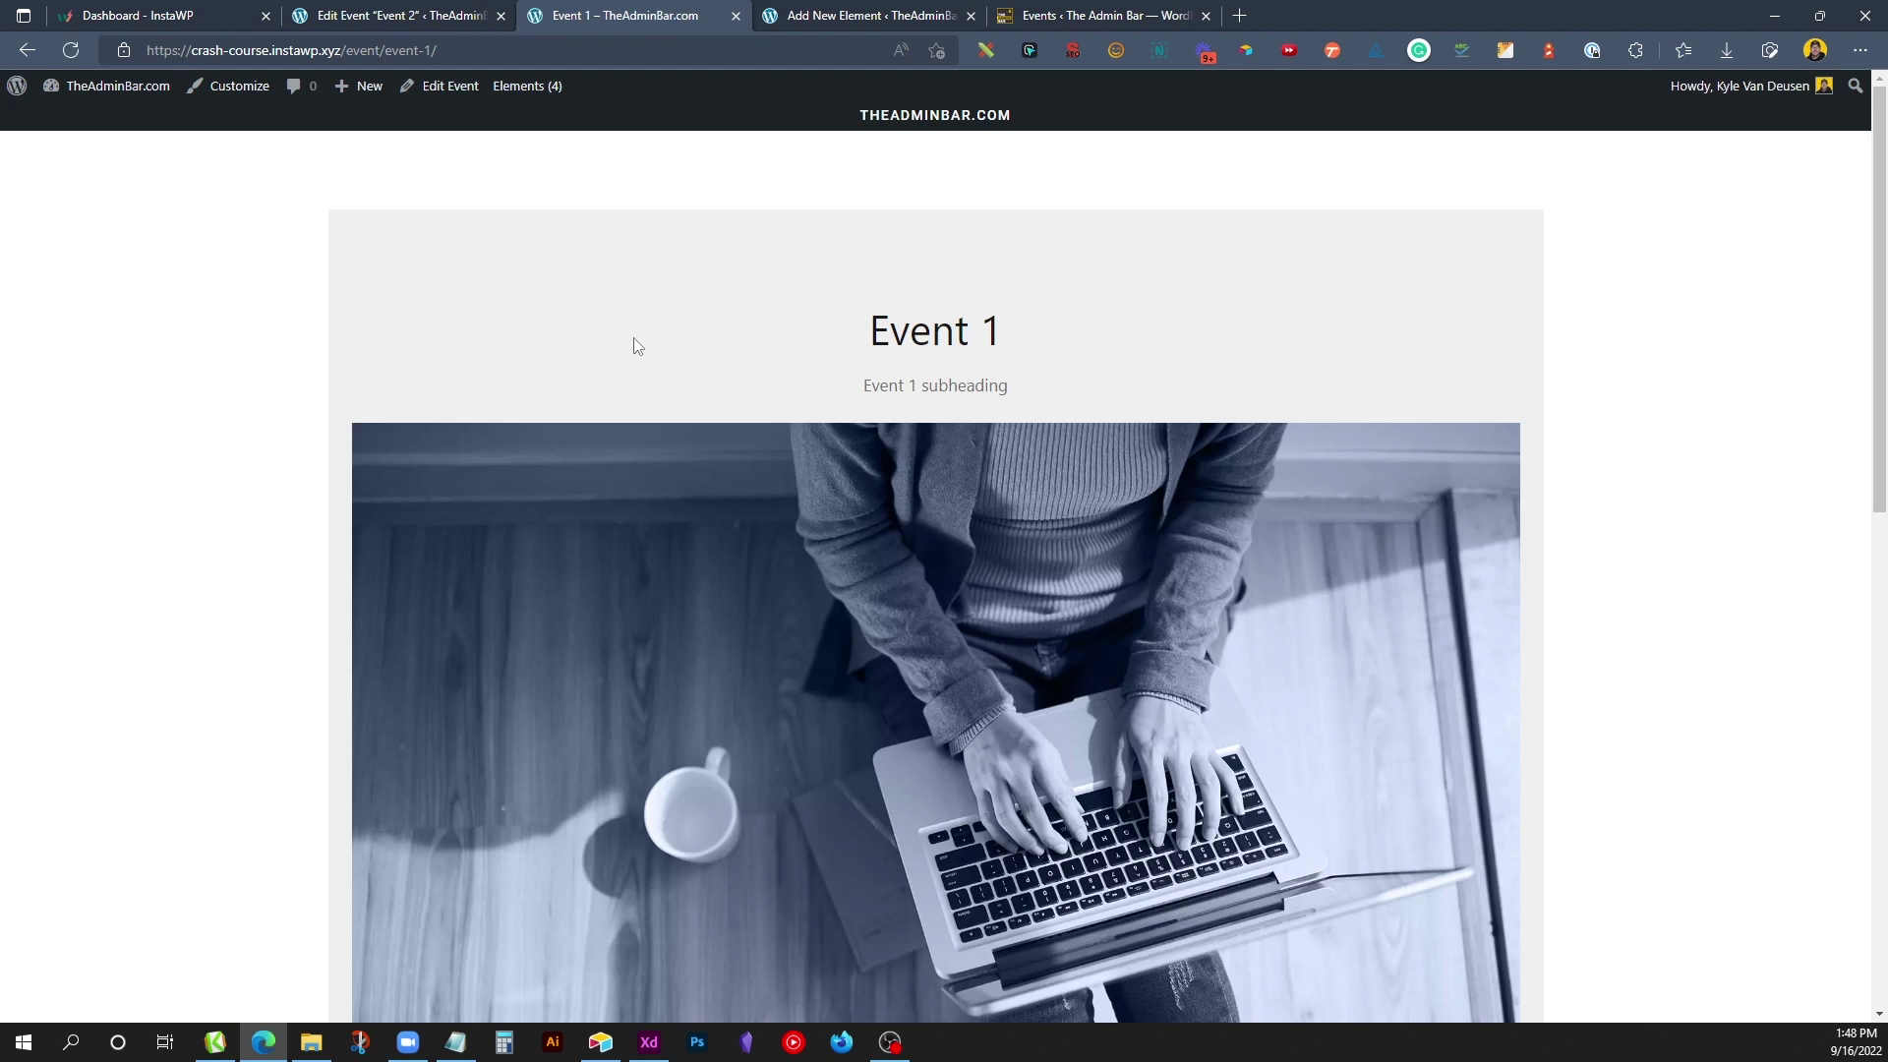
{"action": "scroll", "coordinate": [634, 344], "scroll_direction": "down", "scroll_amount": 1}
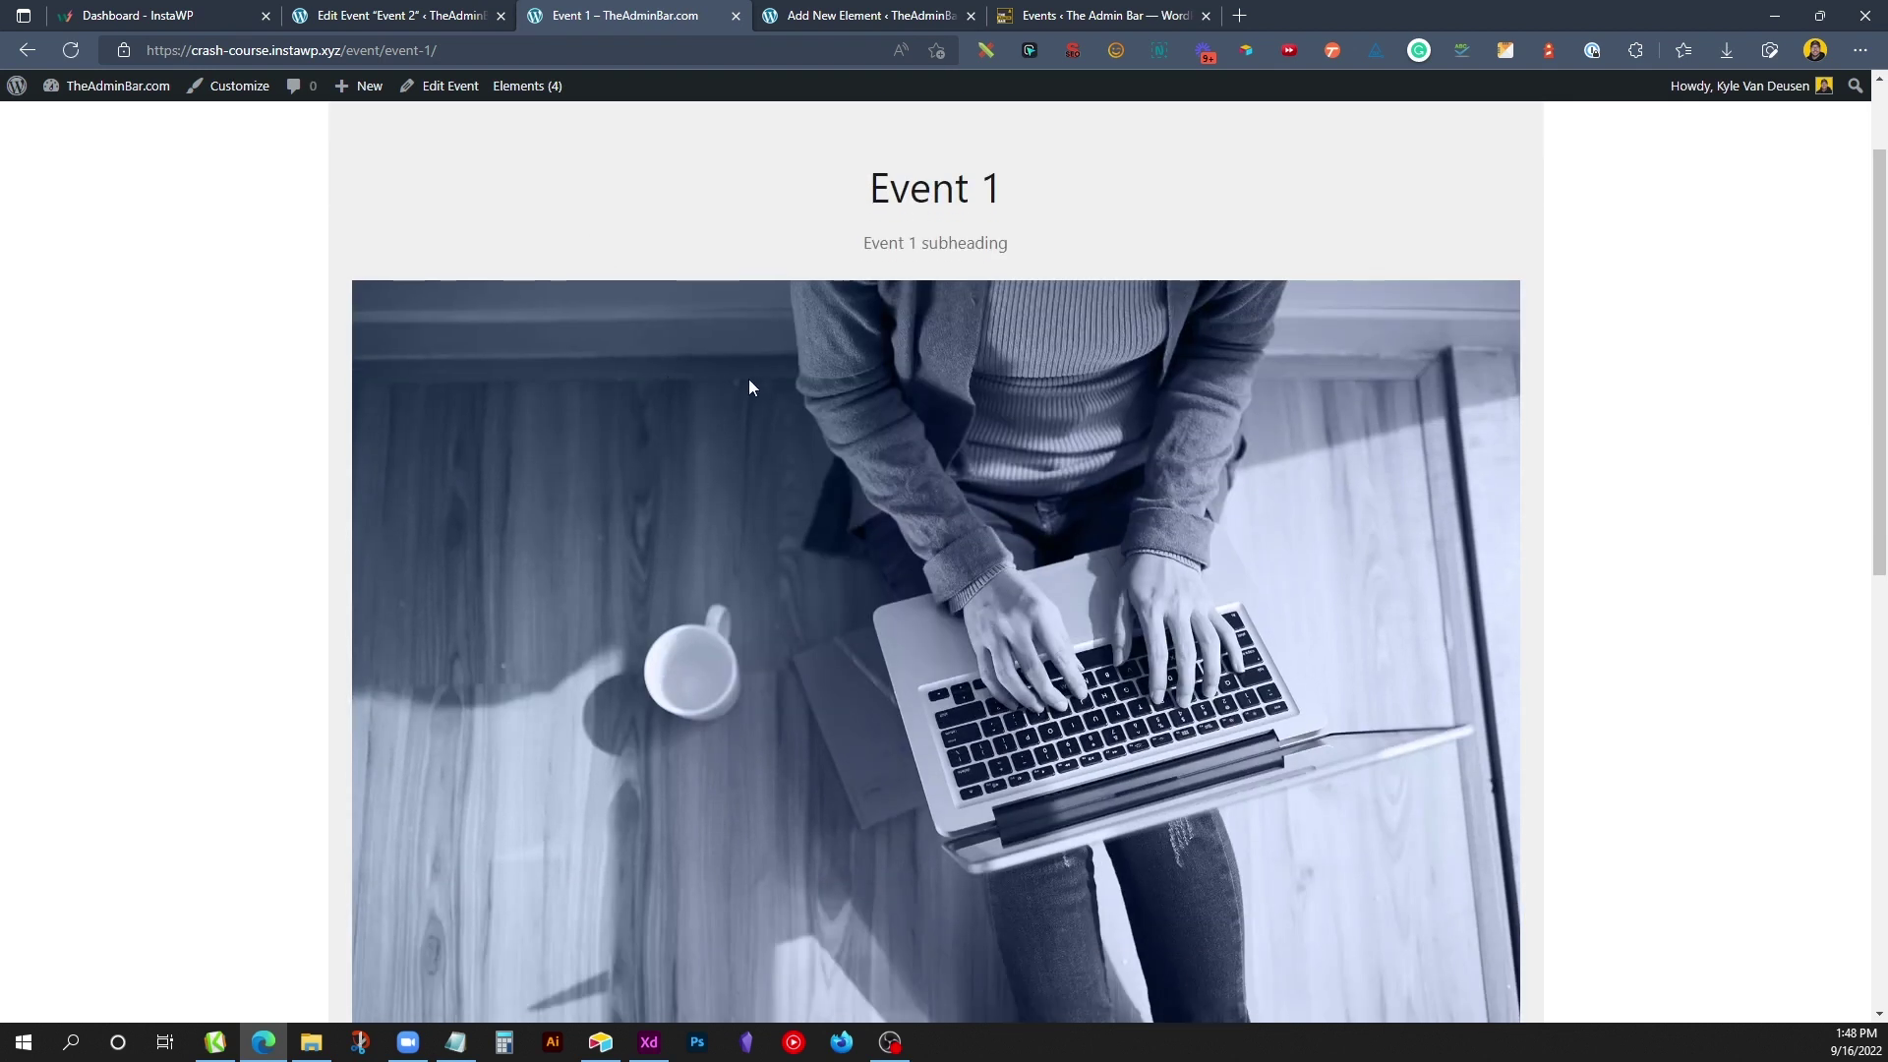
Step: Review the template layout, and examine the title, subheading, date and video on the newest event's live page on The Admin Bar site
{"action": "left_click", "coordinate": [822, 19]}
{"action": "scroll", "coordinate": [1083, 536], "scroll_direction": "down", "scroll_amount": 6}
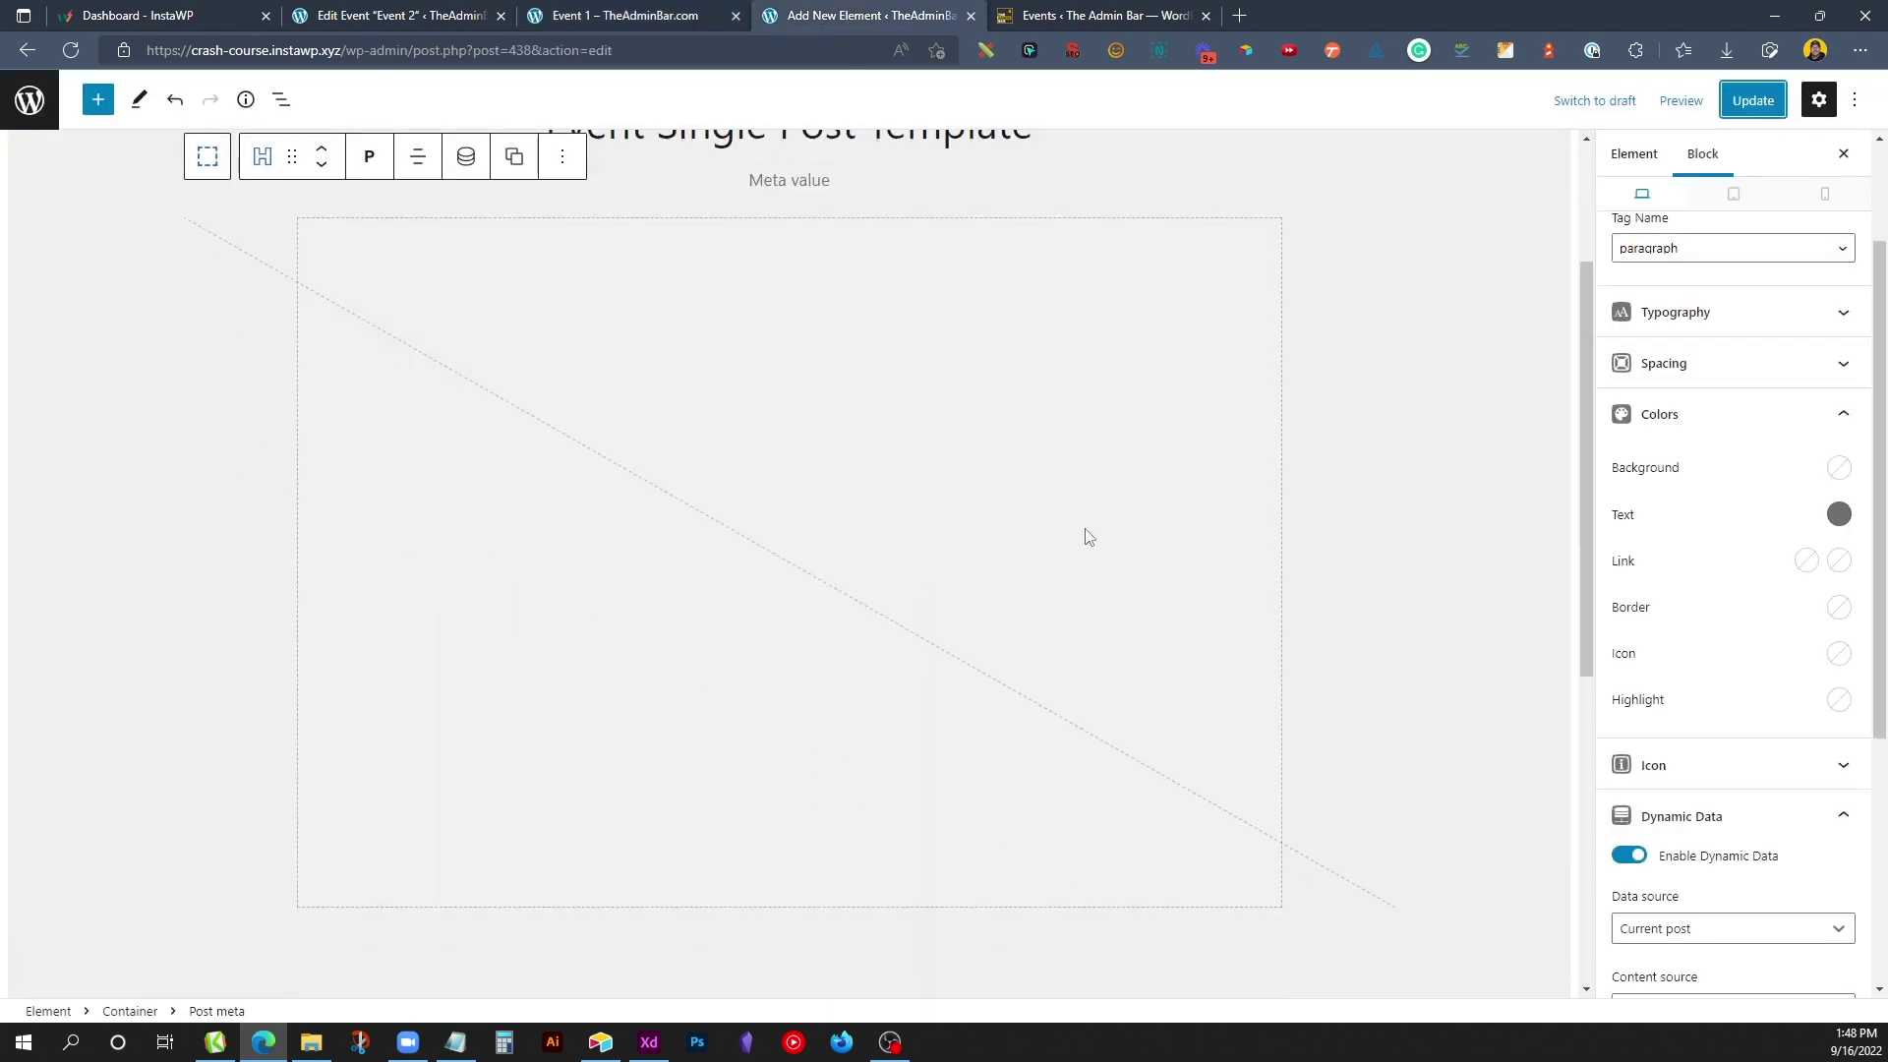
{"action": "left_click", "coordinate": [1064, 19]}
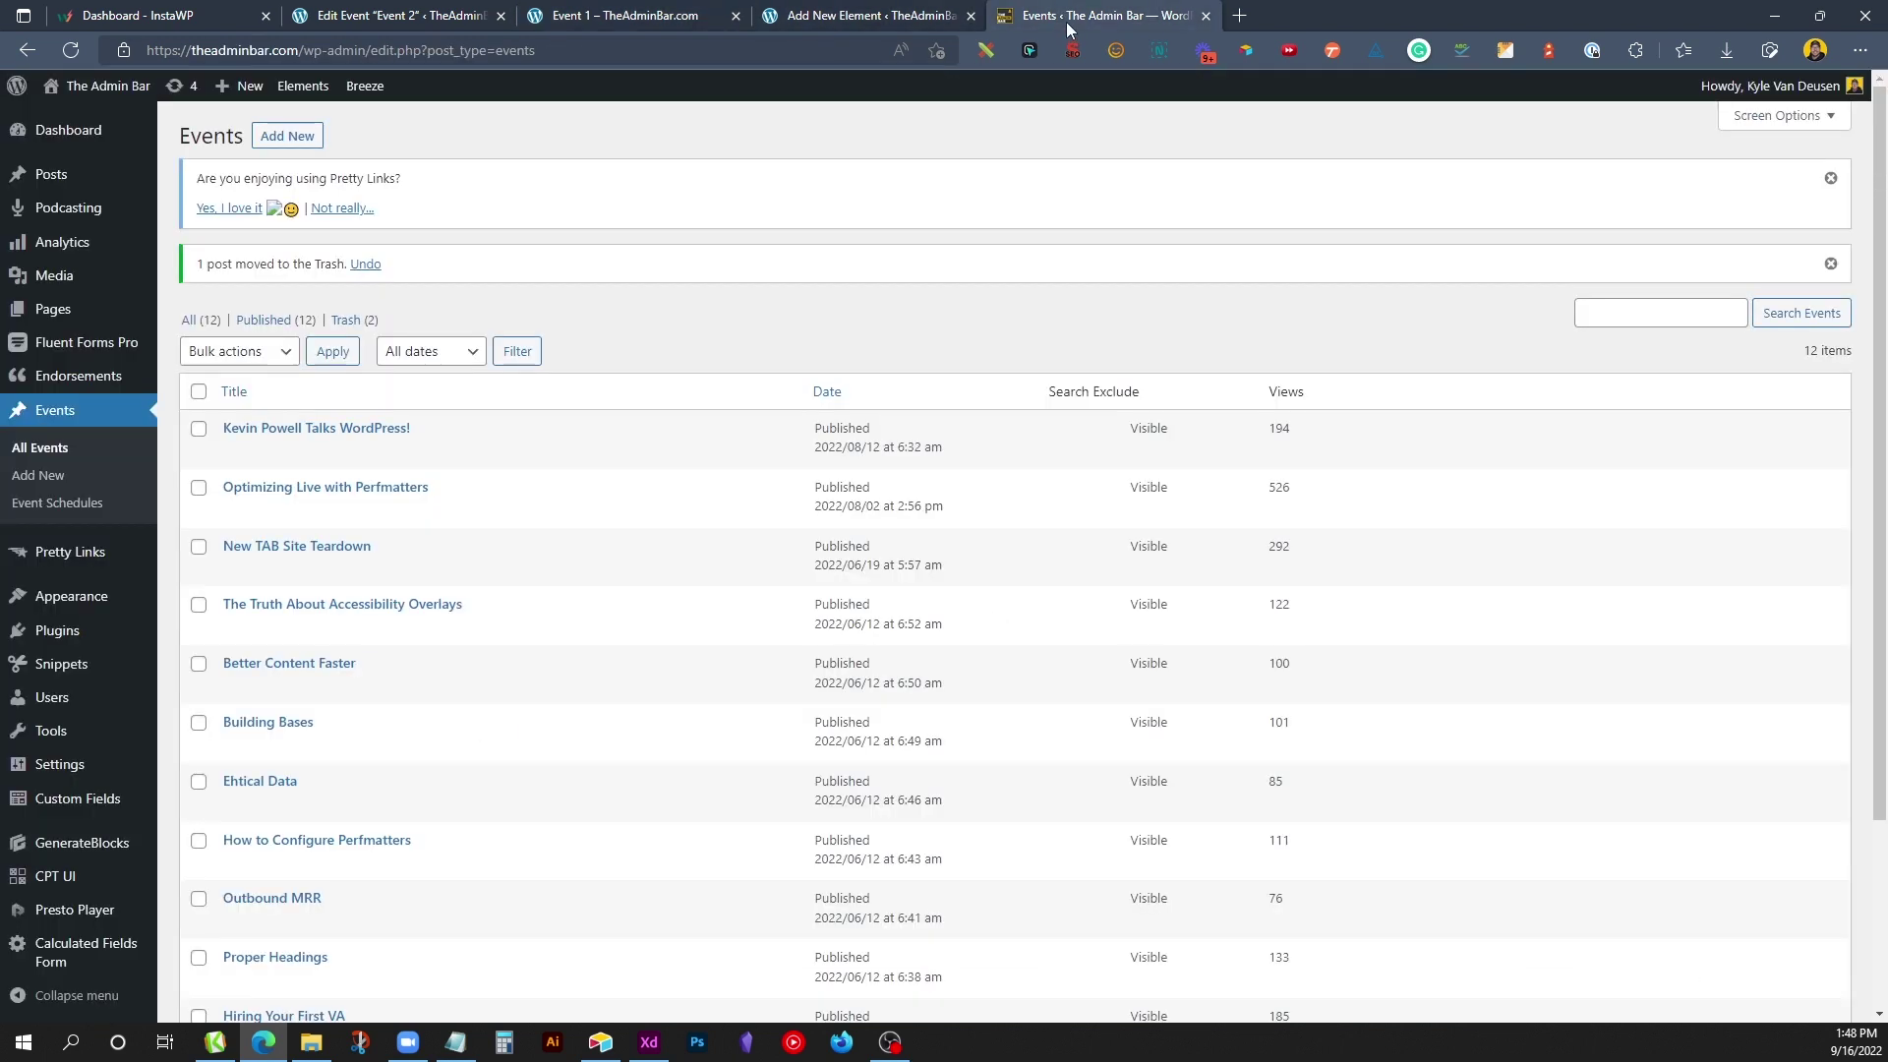
{"action": "left_click", "coordinate": [374, 451]}
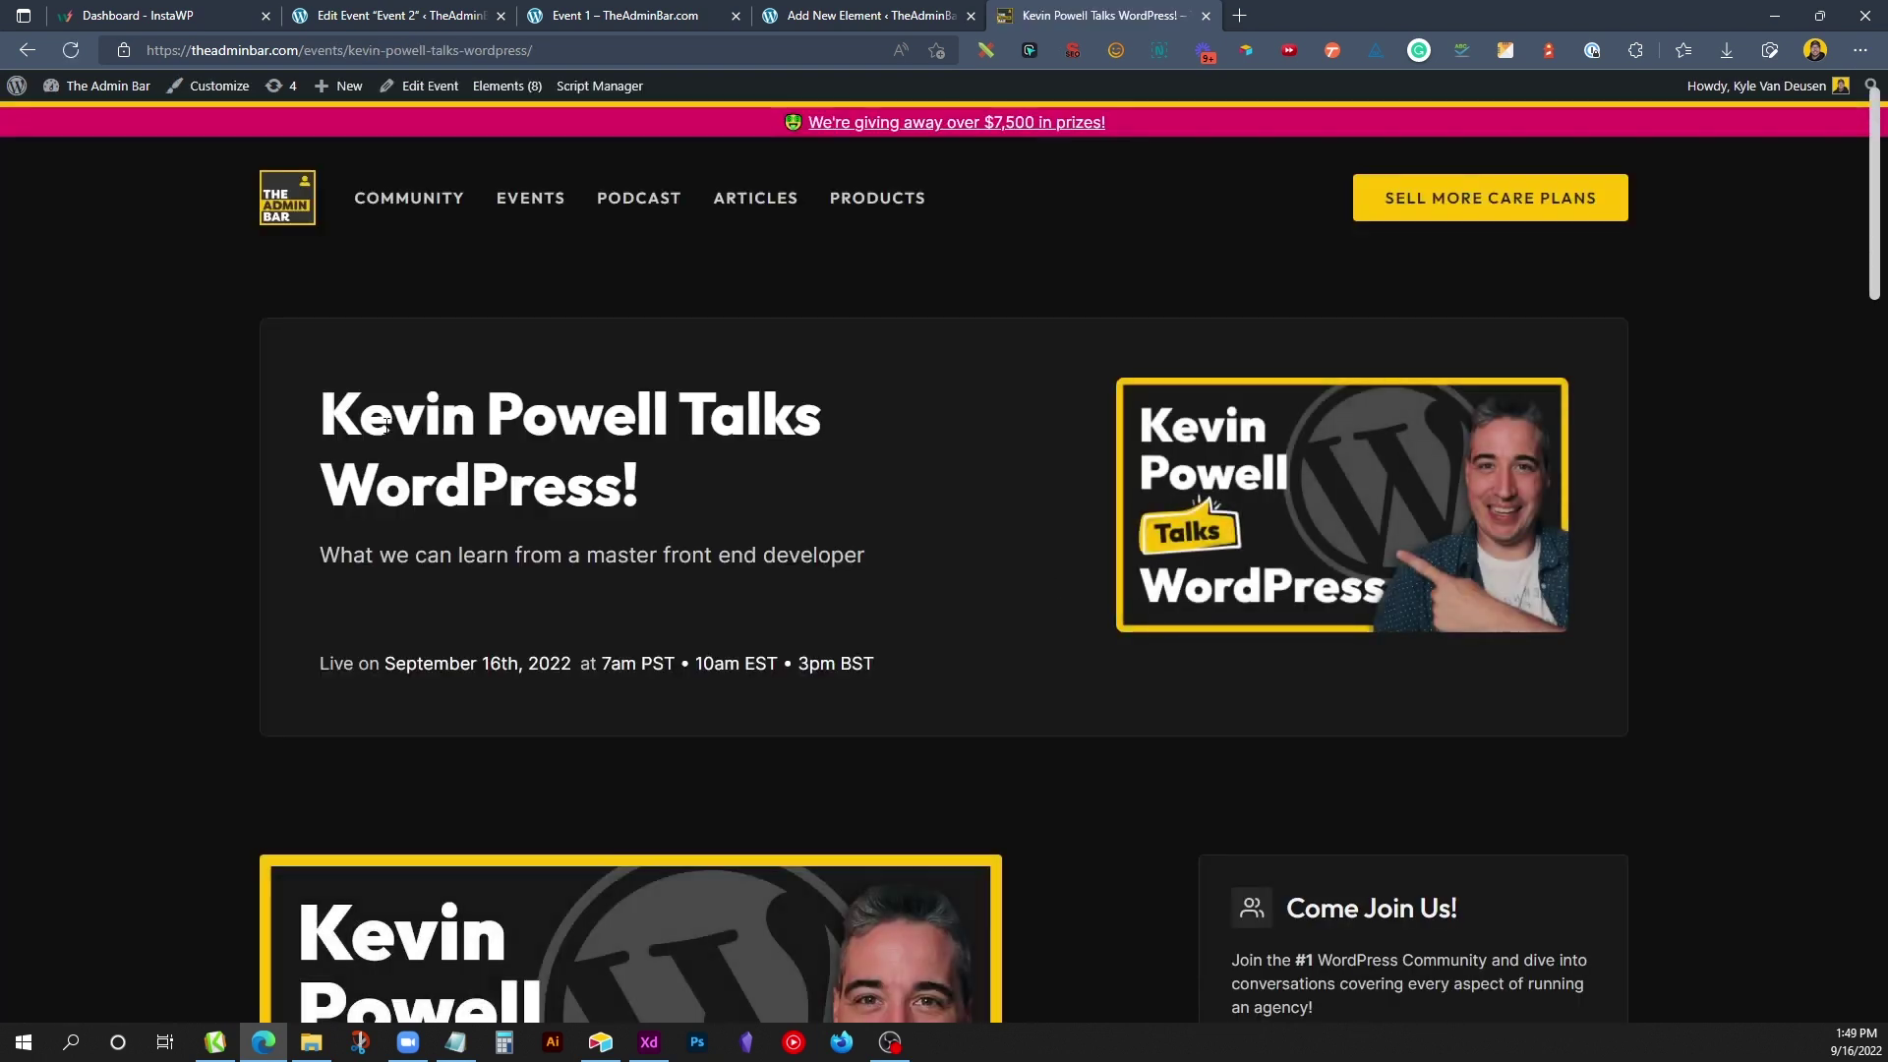
{"action": "left_click_drag", "start_coordinate": [425, 418], "coordinate": [621, 487]}
{"action": "left_click_drag", "start_coordinate": [740, 554], "coordinate": [560, 555]}
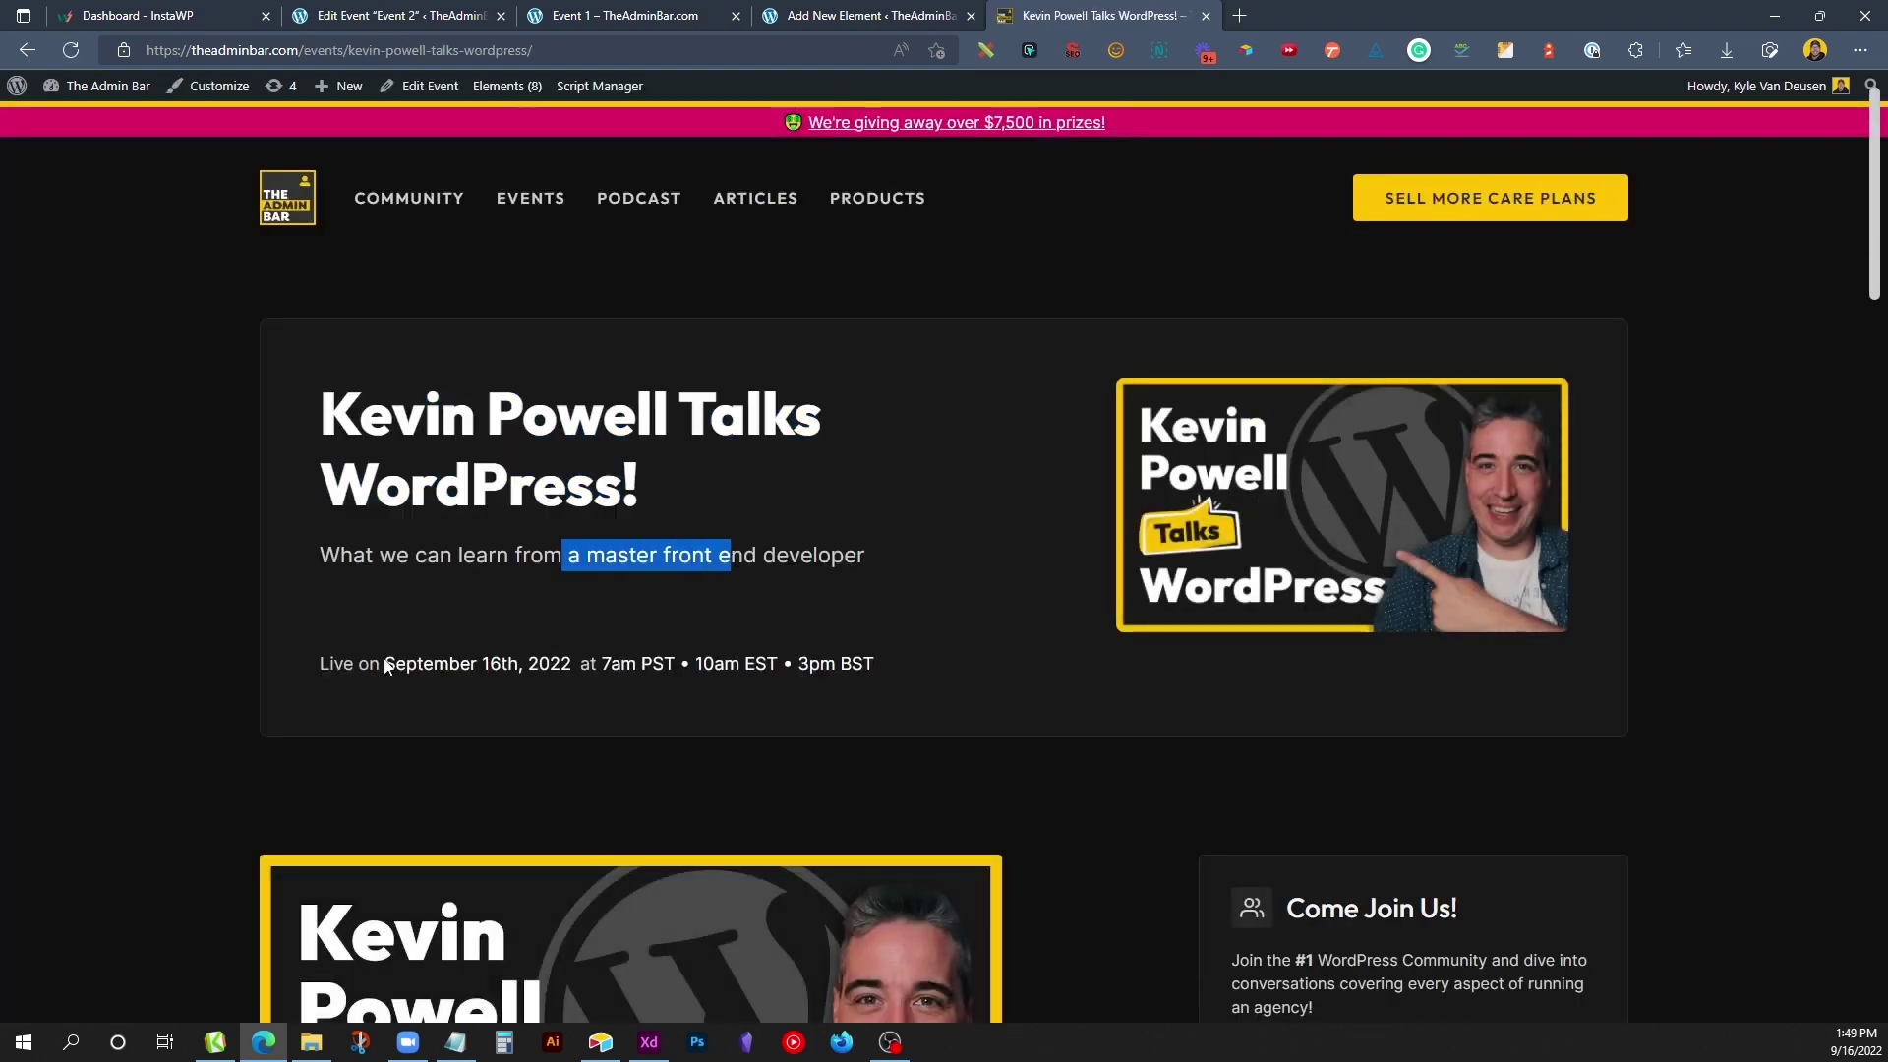
{"action": "left_click_drag", "start_coordinate": [395, 663], "coordinate": [725, 665]}
{"action": "scroll", "coordinate": [724, 664], "scroll_direction": "down", "scroll_amount": 4}
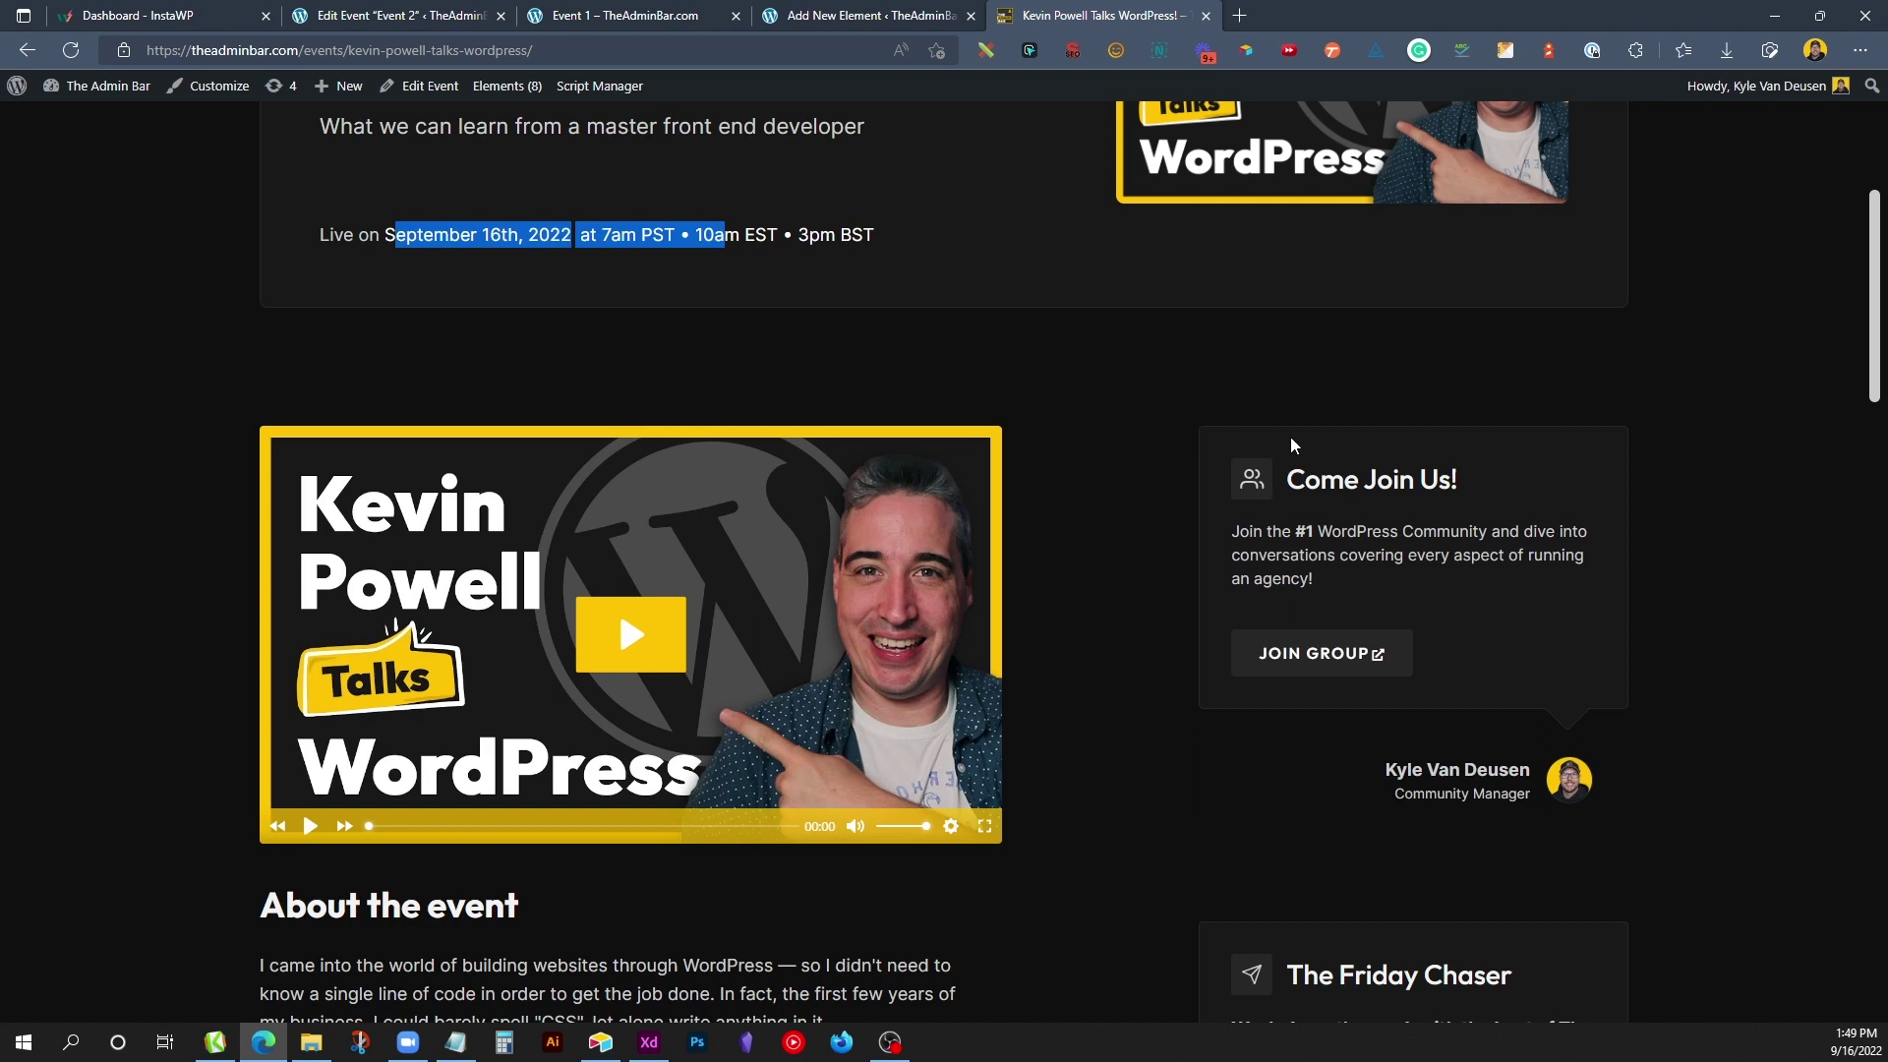
Step: Return to the event template and add a Container block below the description inside the lower section
{"action": "left_click", "coordinate": [892, 18]}
{"action": "left_click", "coordinate": [634, 795]}
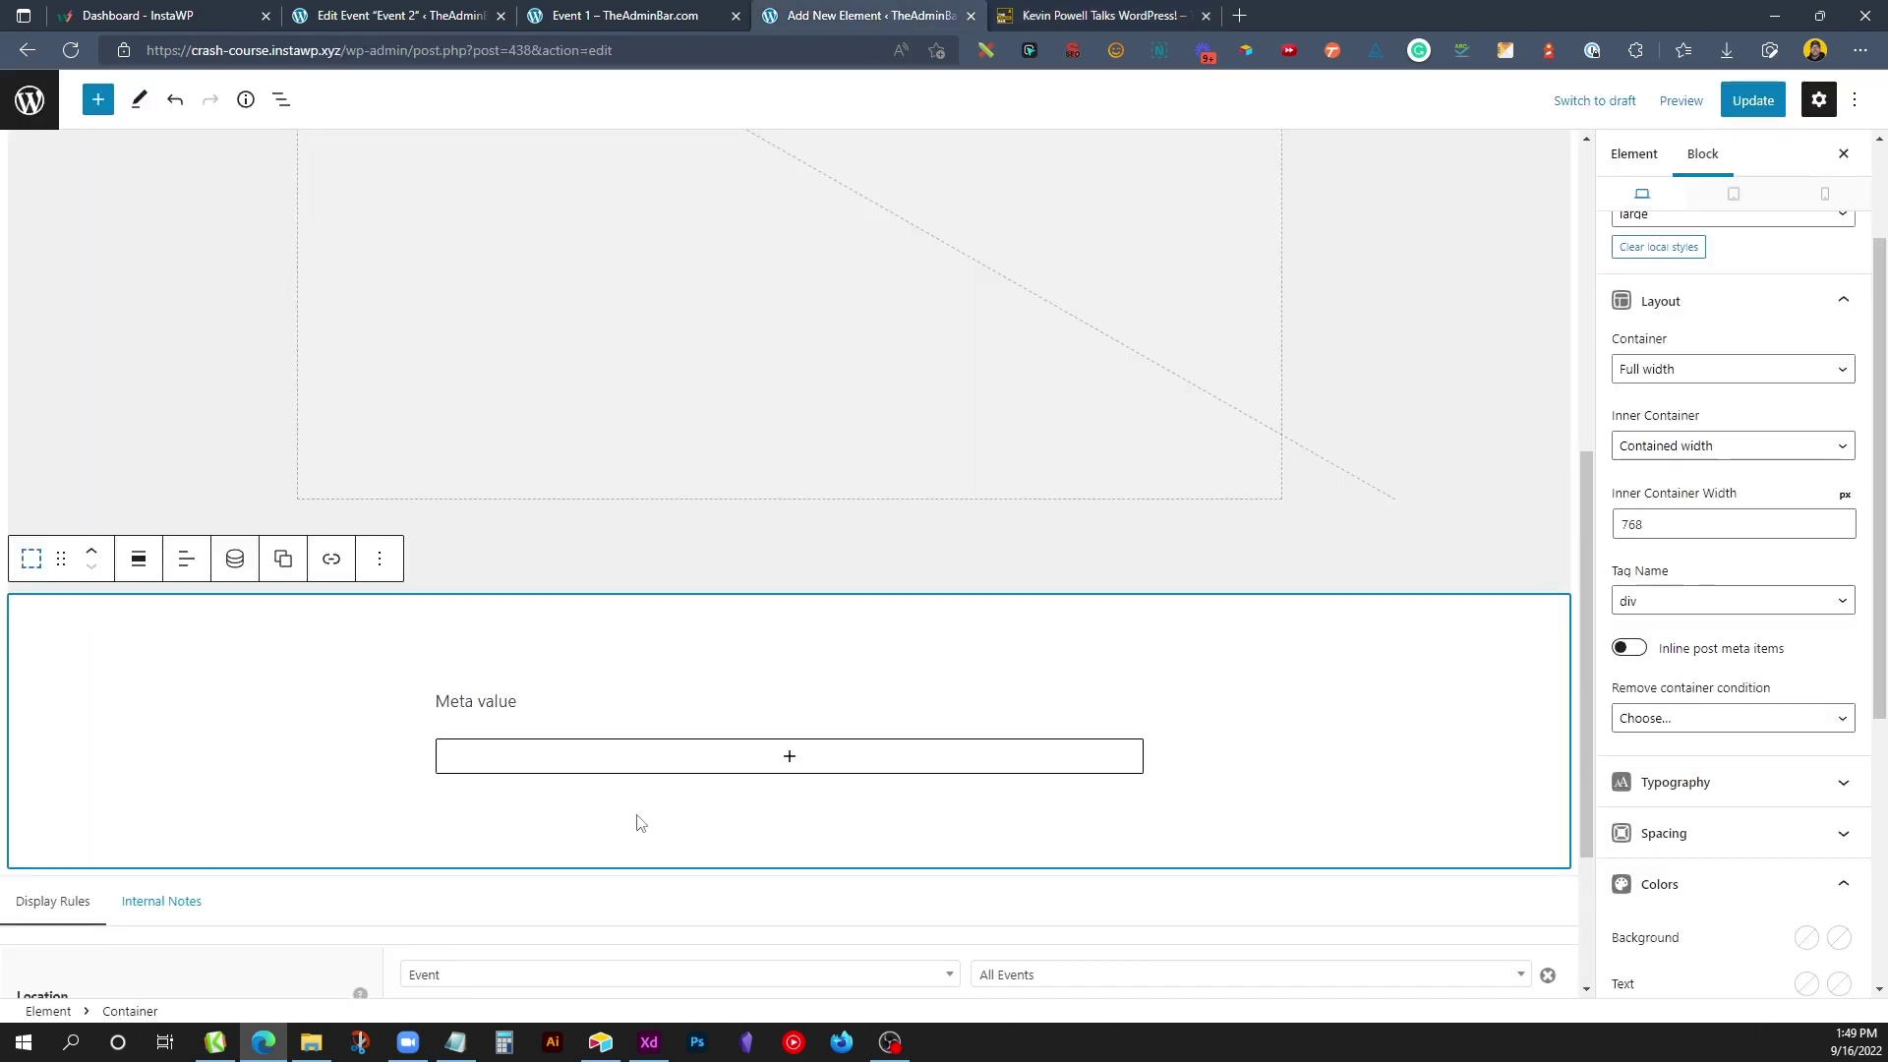
{"action": "left_click", "coordinate": [687, 760]}
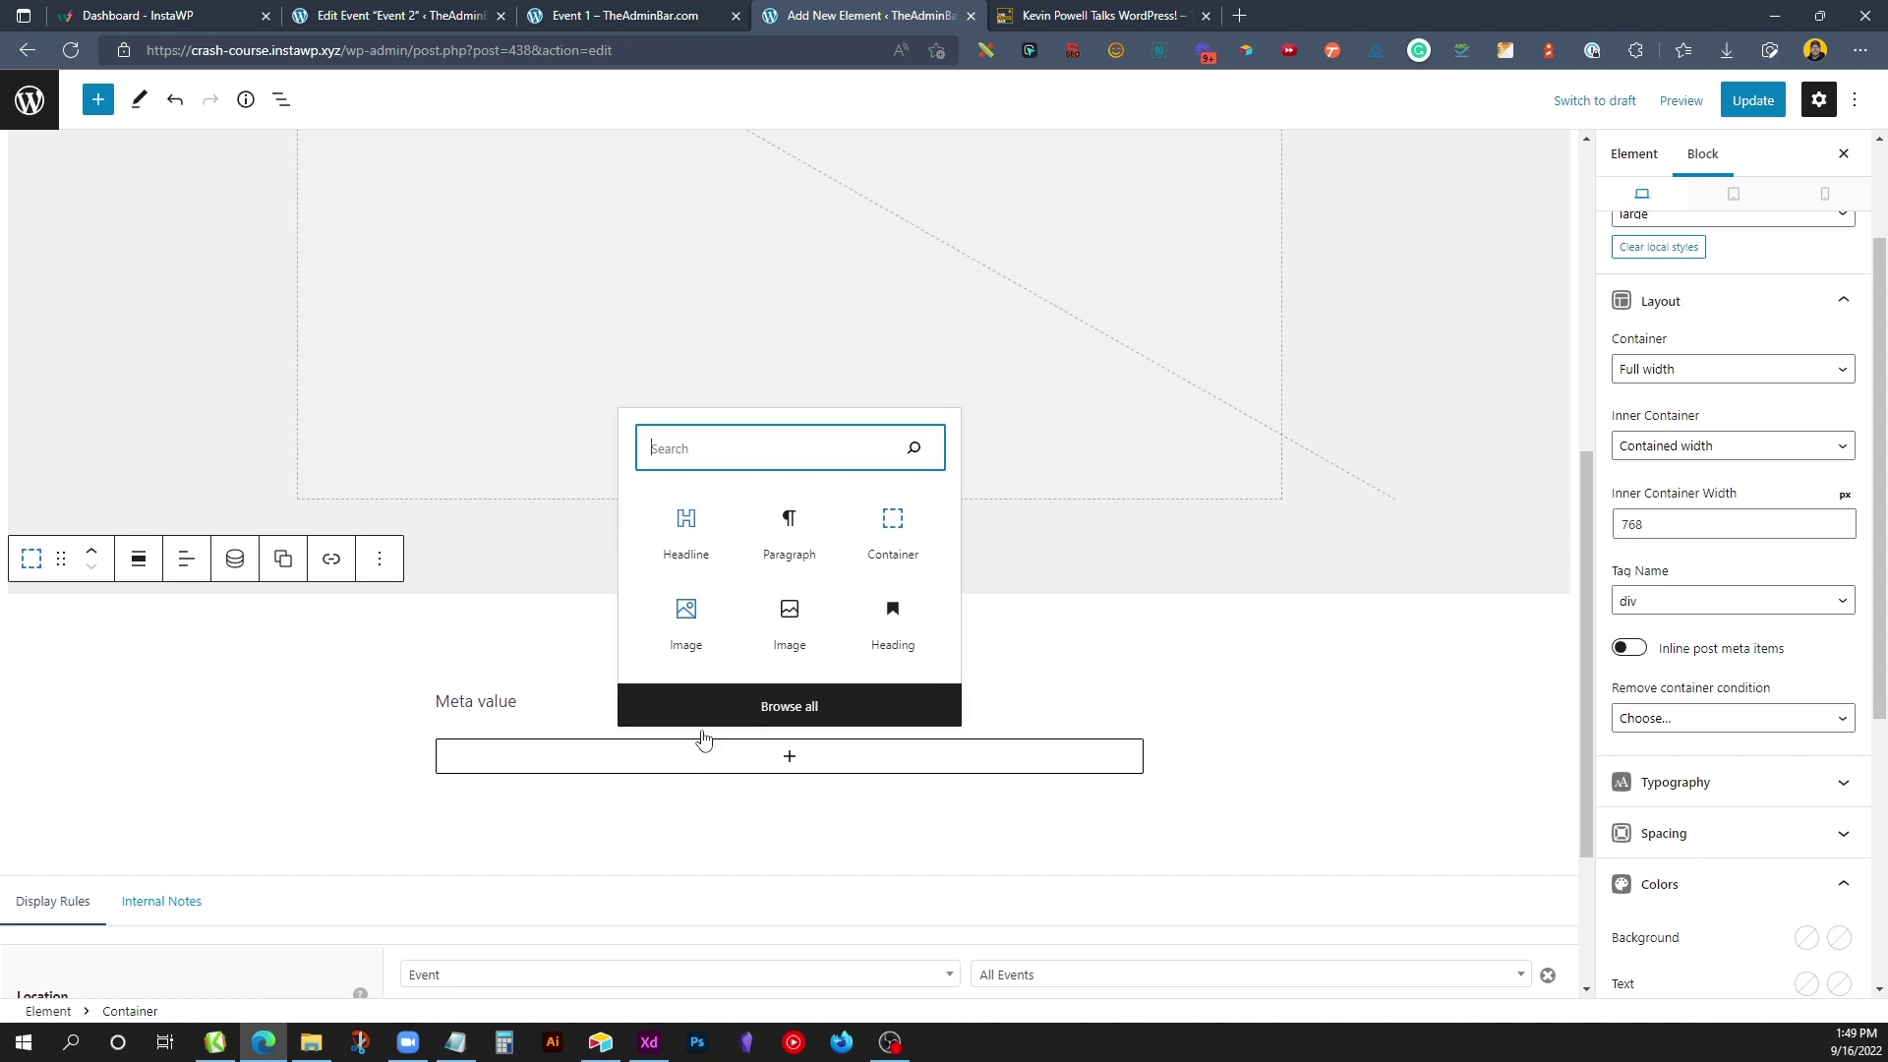
{"action": "left_click", "coordinate": [893, 541]}
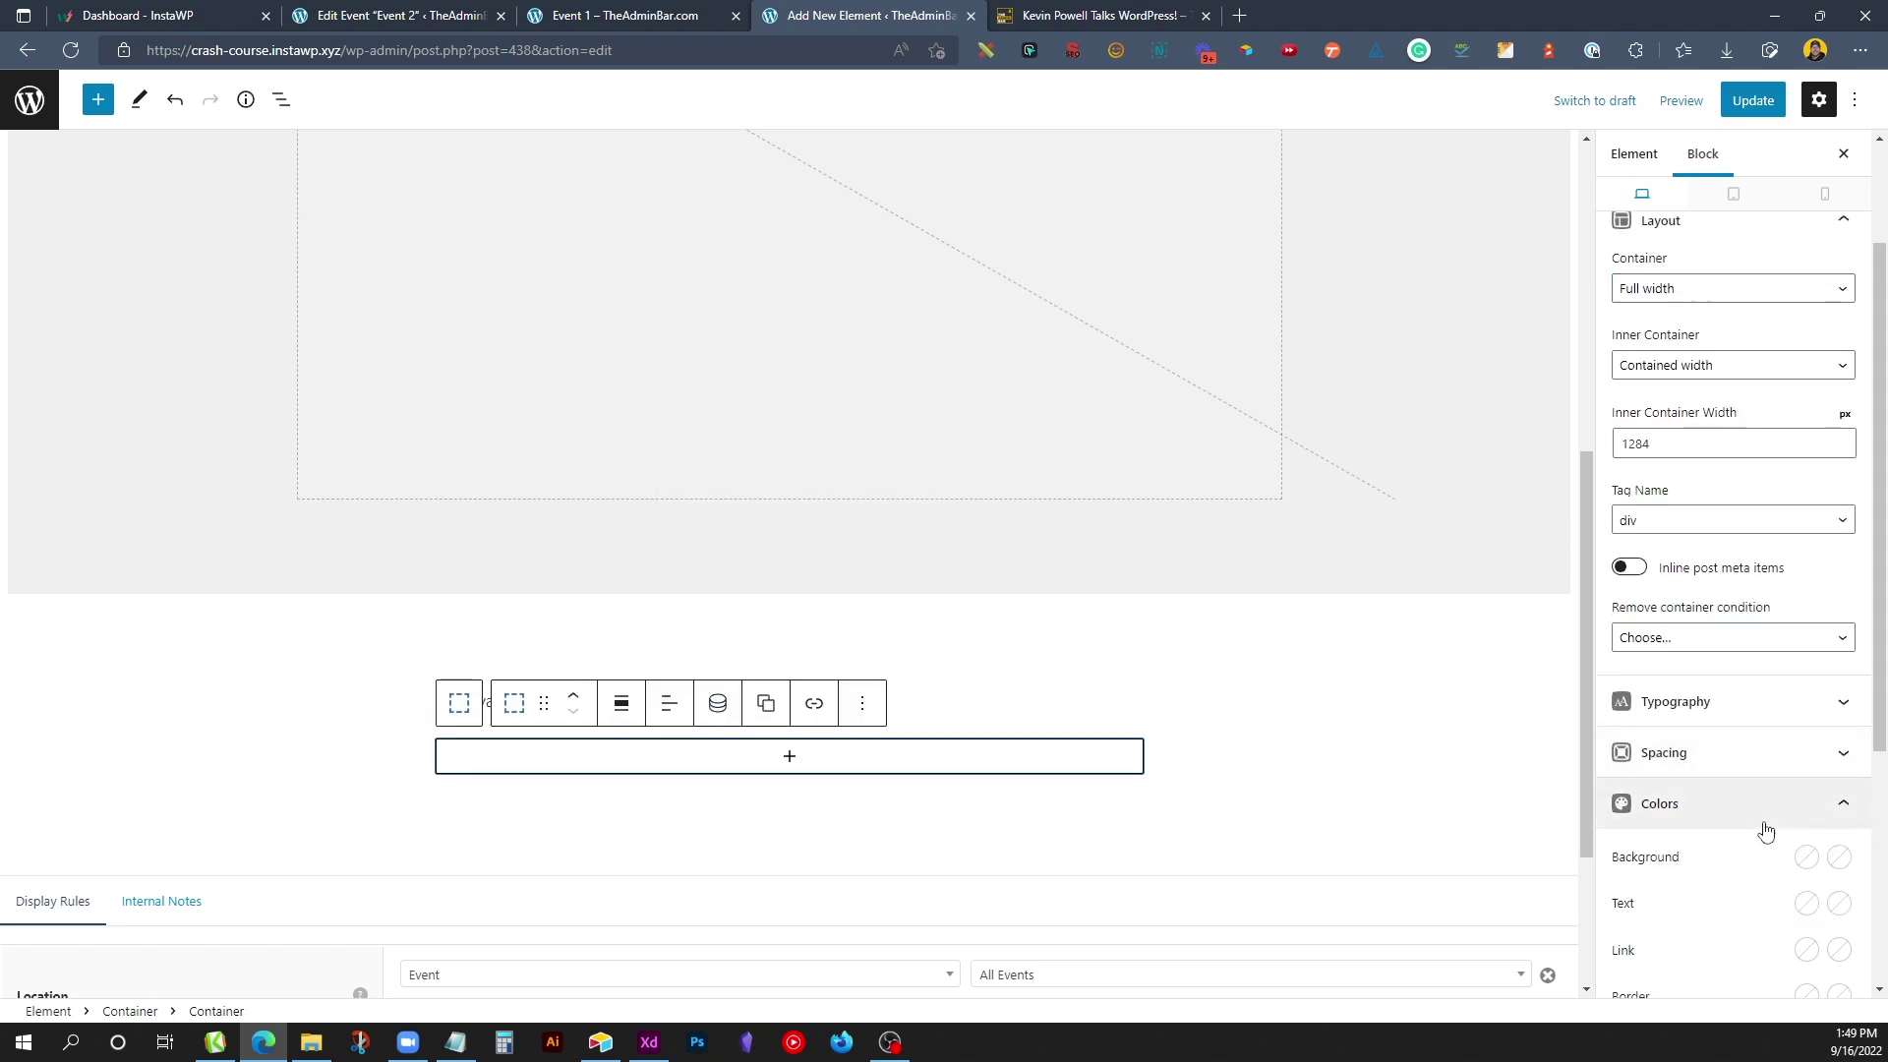
Step: Give the new container the dark background colour var(--1) and 48 px of padding on all four sides
{"action": "left_click", "coordinate": [1807, 856]}
{"action": "left_click", "coordinate": [1565, 799]}
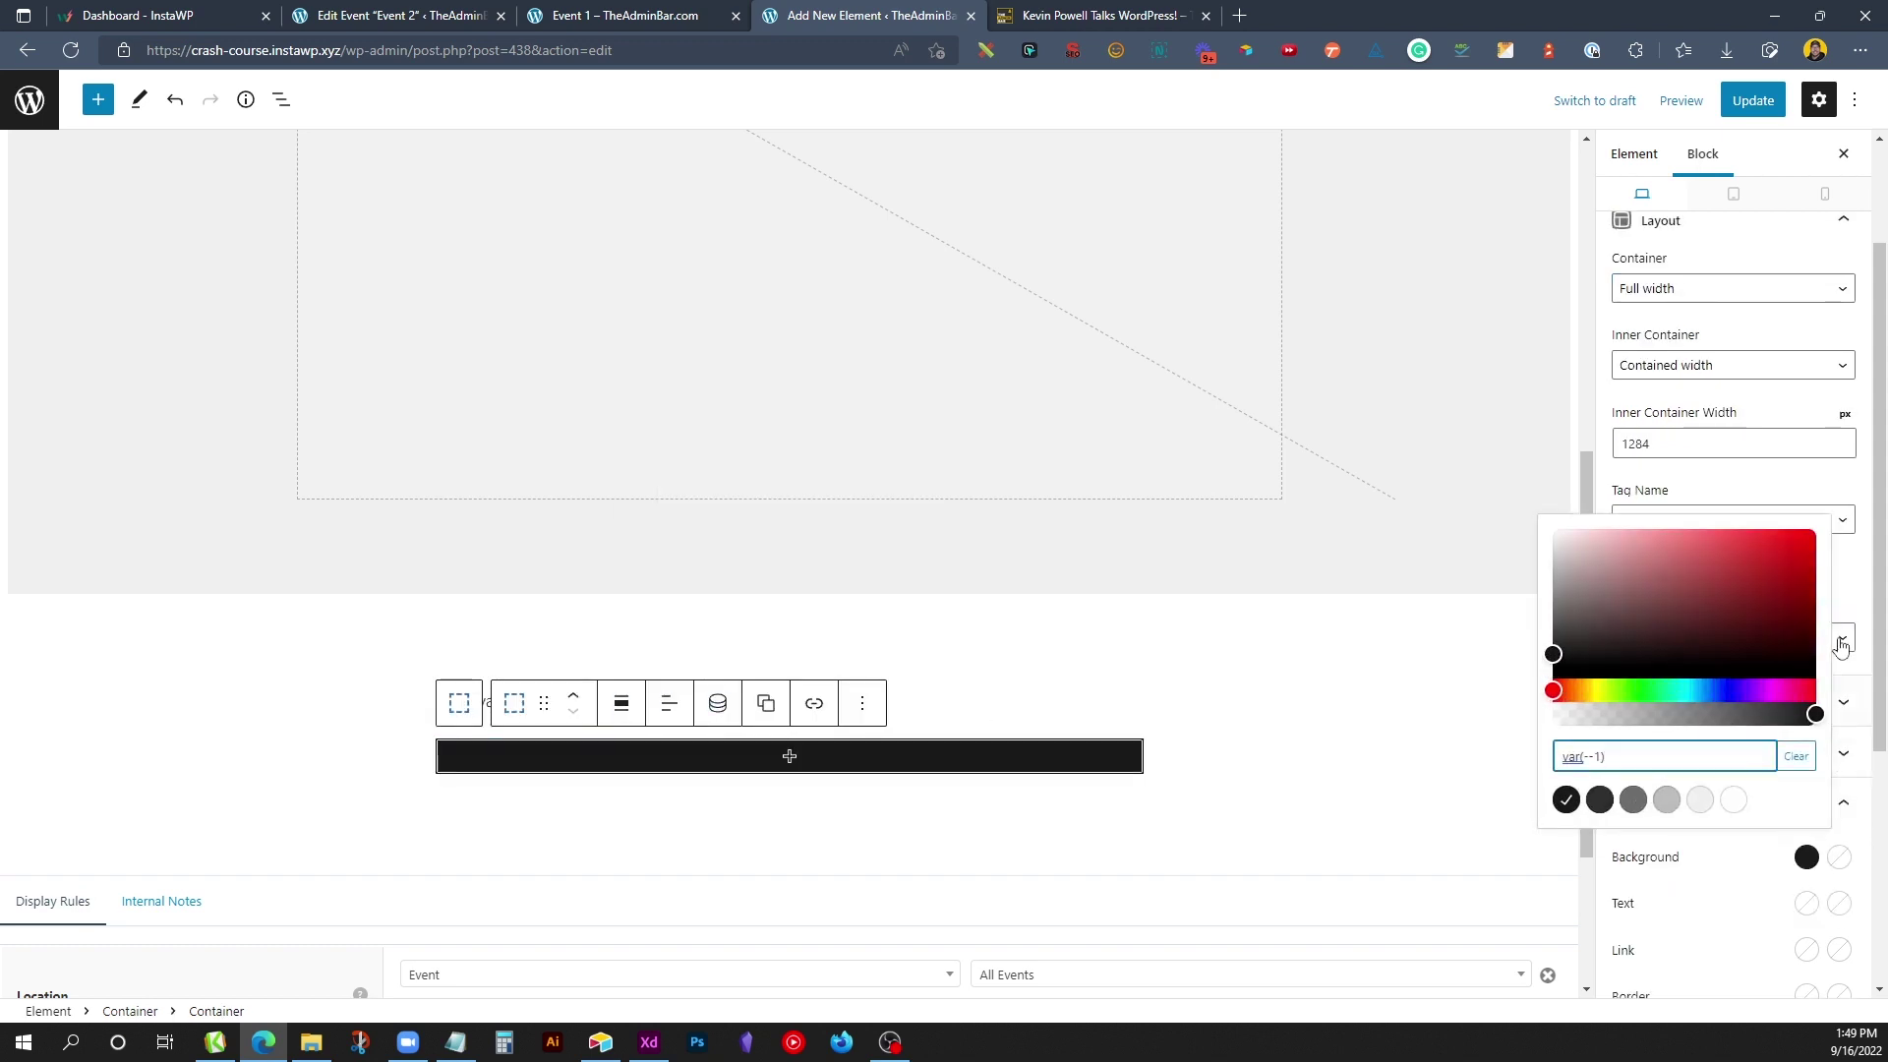
{"action": "left_click", "coordinate": [1859, 594]}
{"action": "left_click", "coordinate": [1830, 760]}
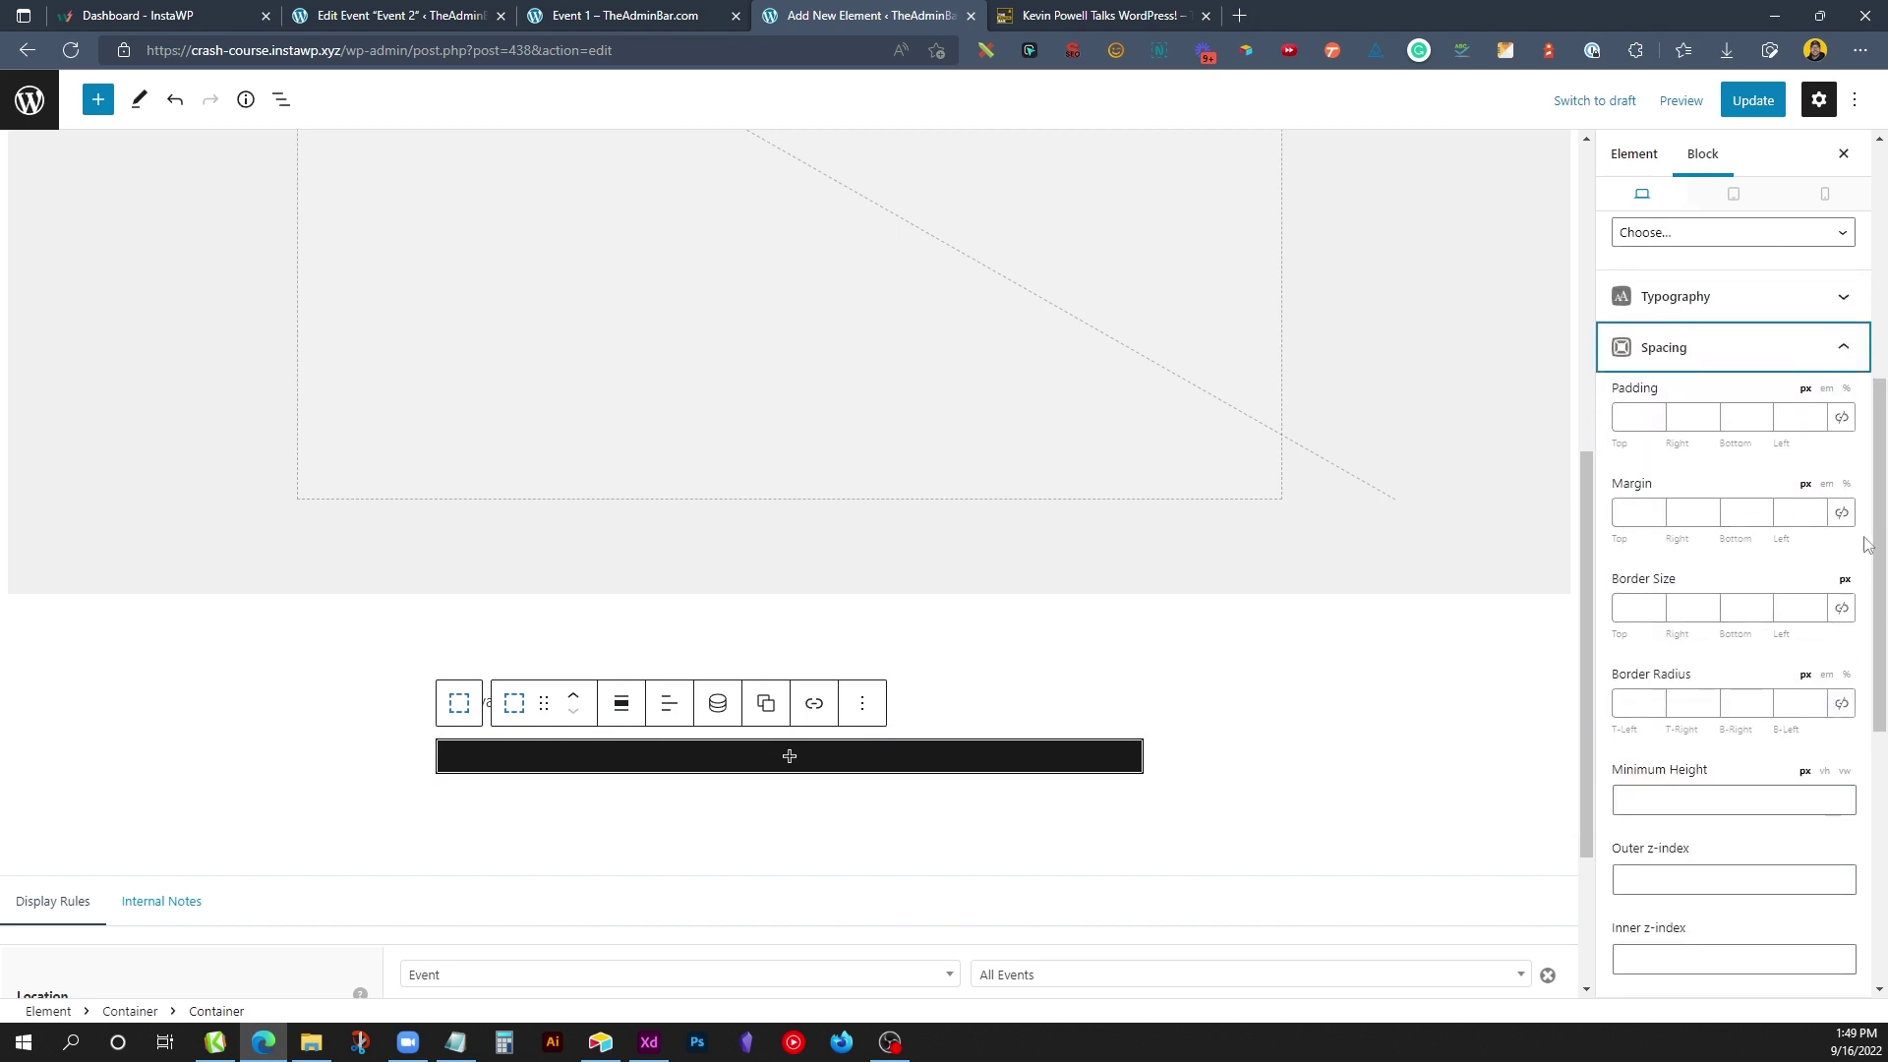
{"action": "left_click", "coordinate": [1791, 417]}
{"action": "type", "text": "48"}
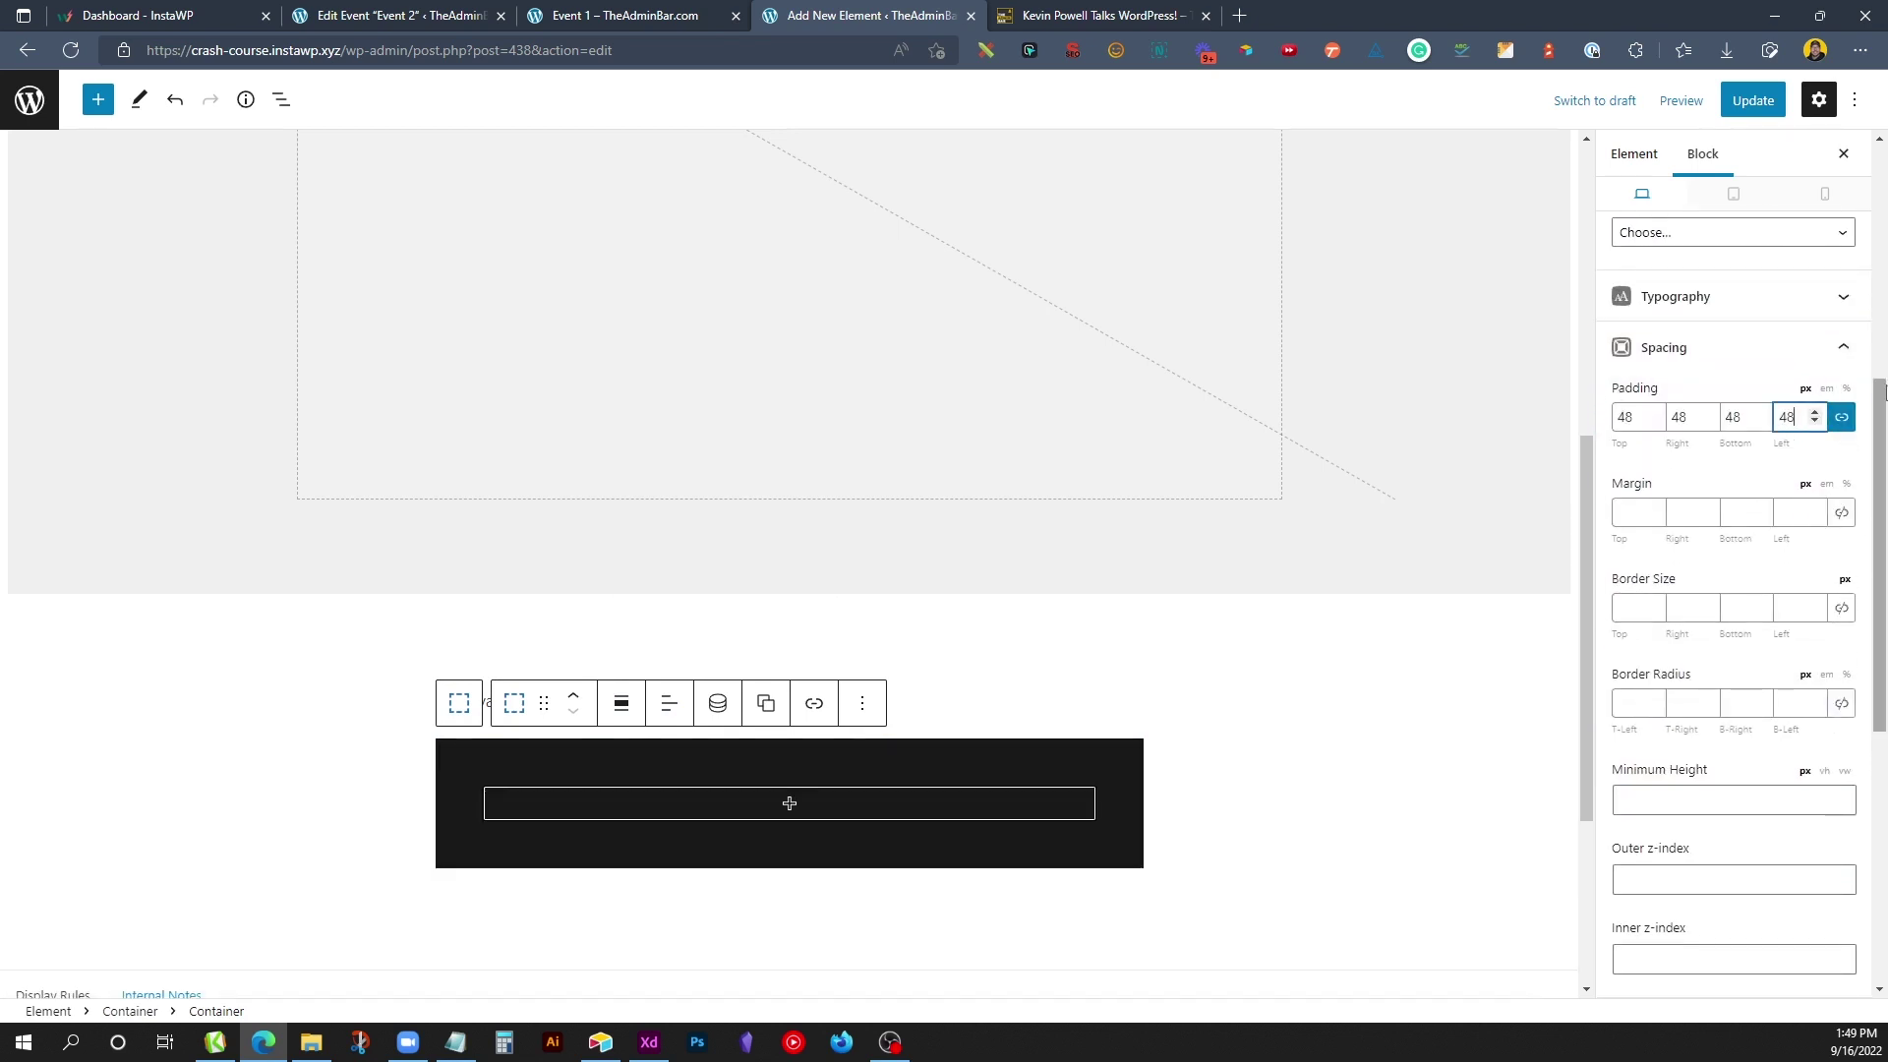
Step: Add a centred white headline reading "Join Our Group" inside the dark container and update the template
{"action": "left_click", "coordinate": [773, 804]}
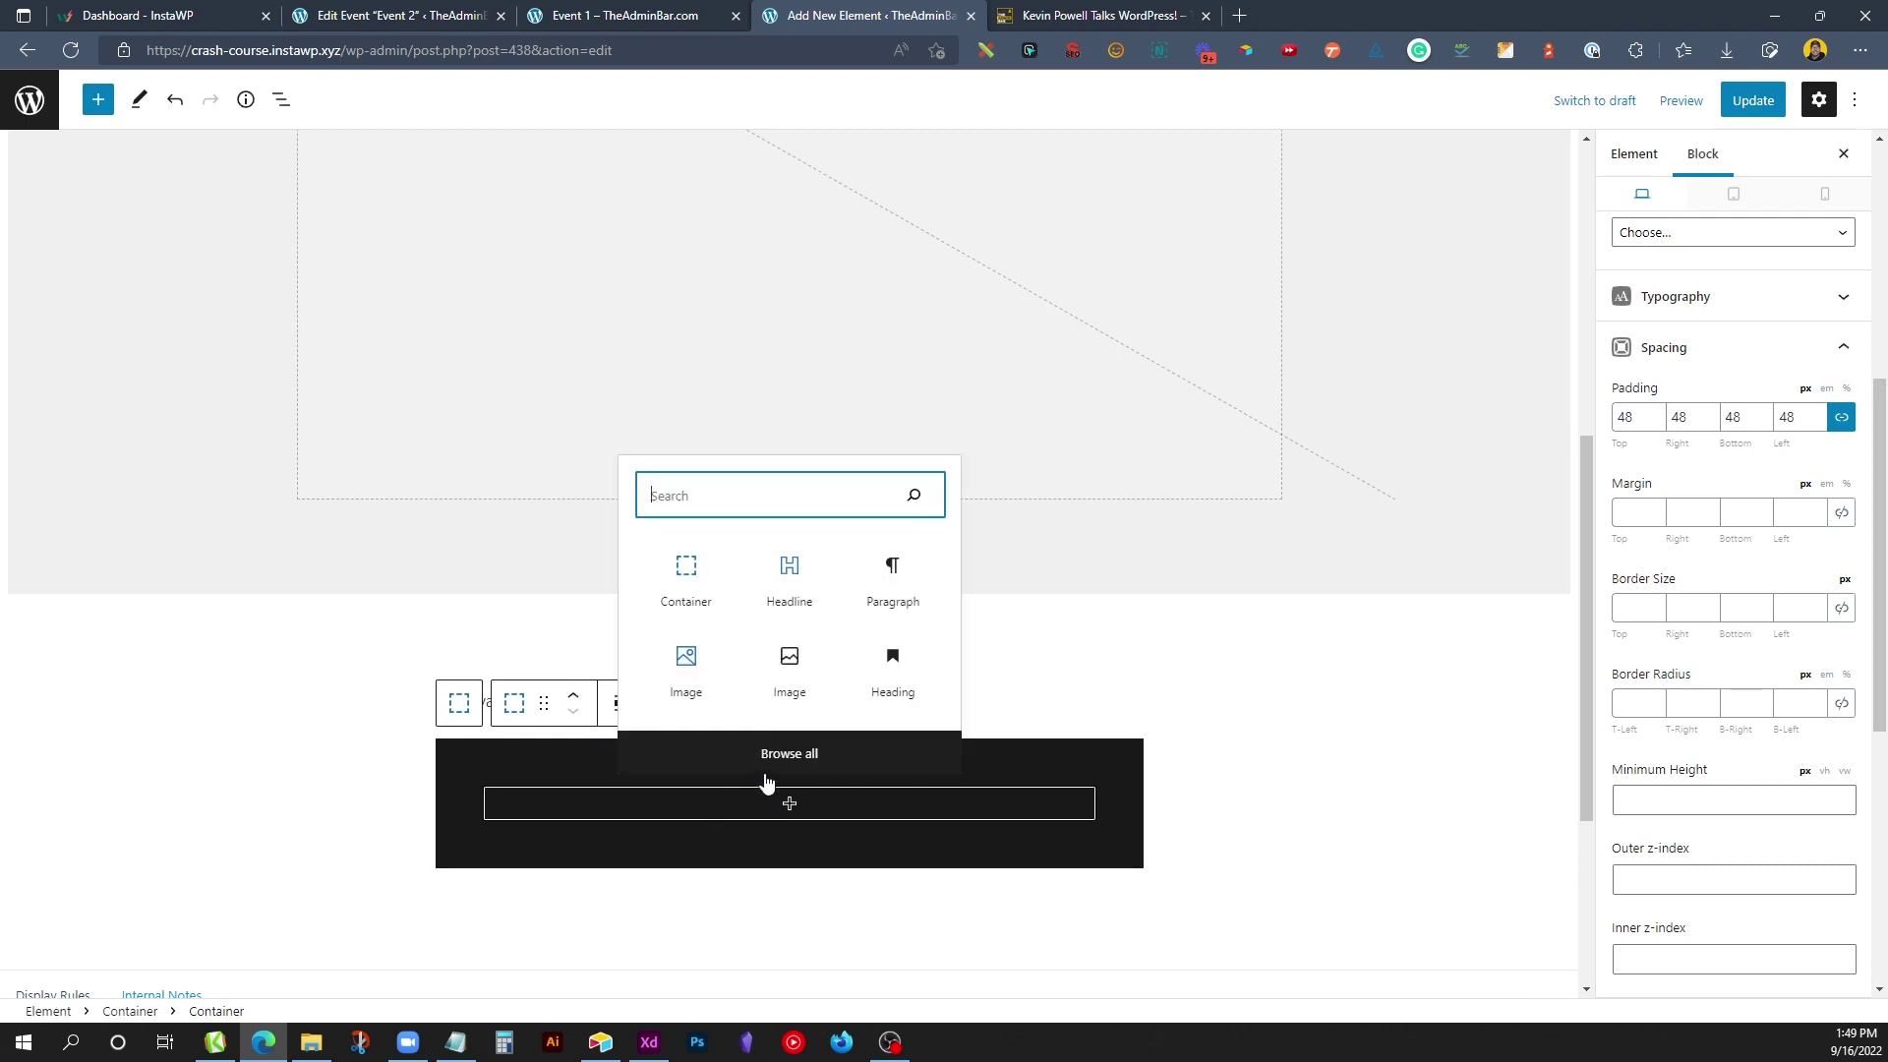
{"action": "left_click", "coordinate": [772, 558]}
{"action": "type", "text": "Join Our Group"}
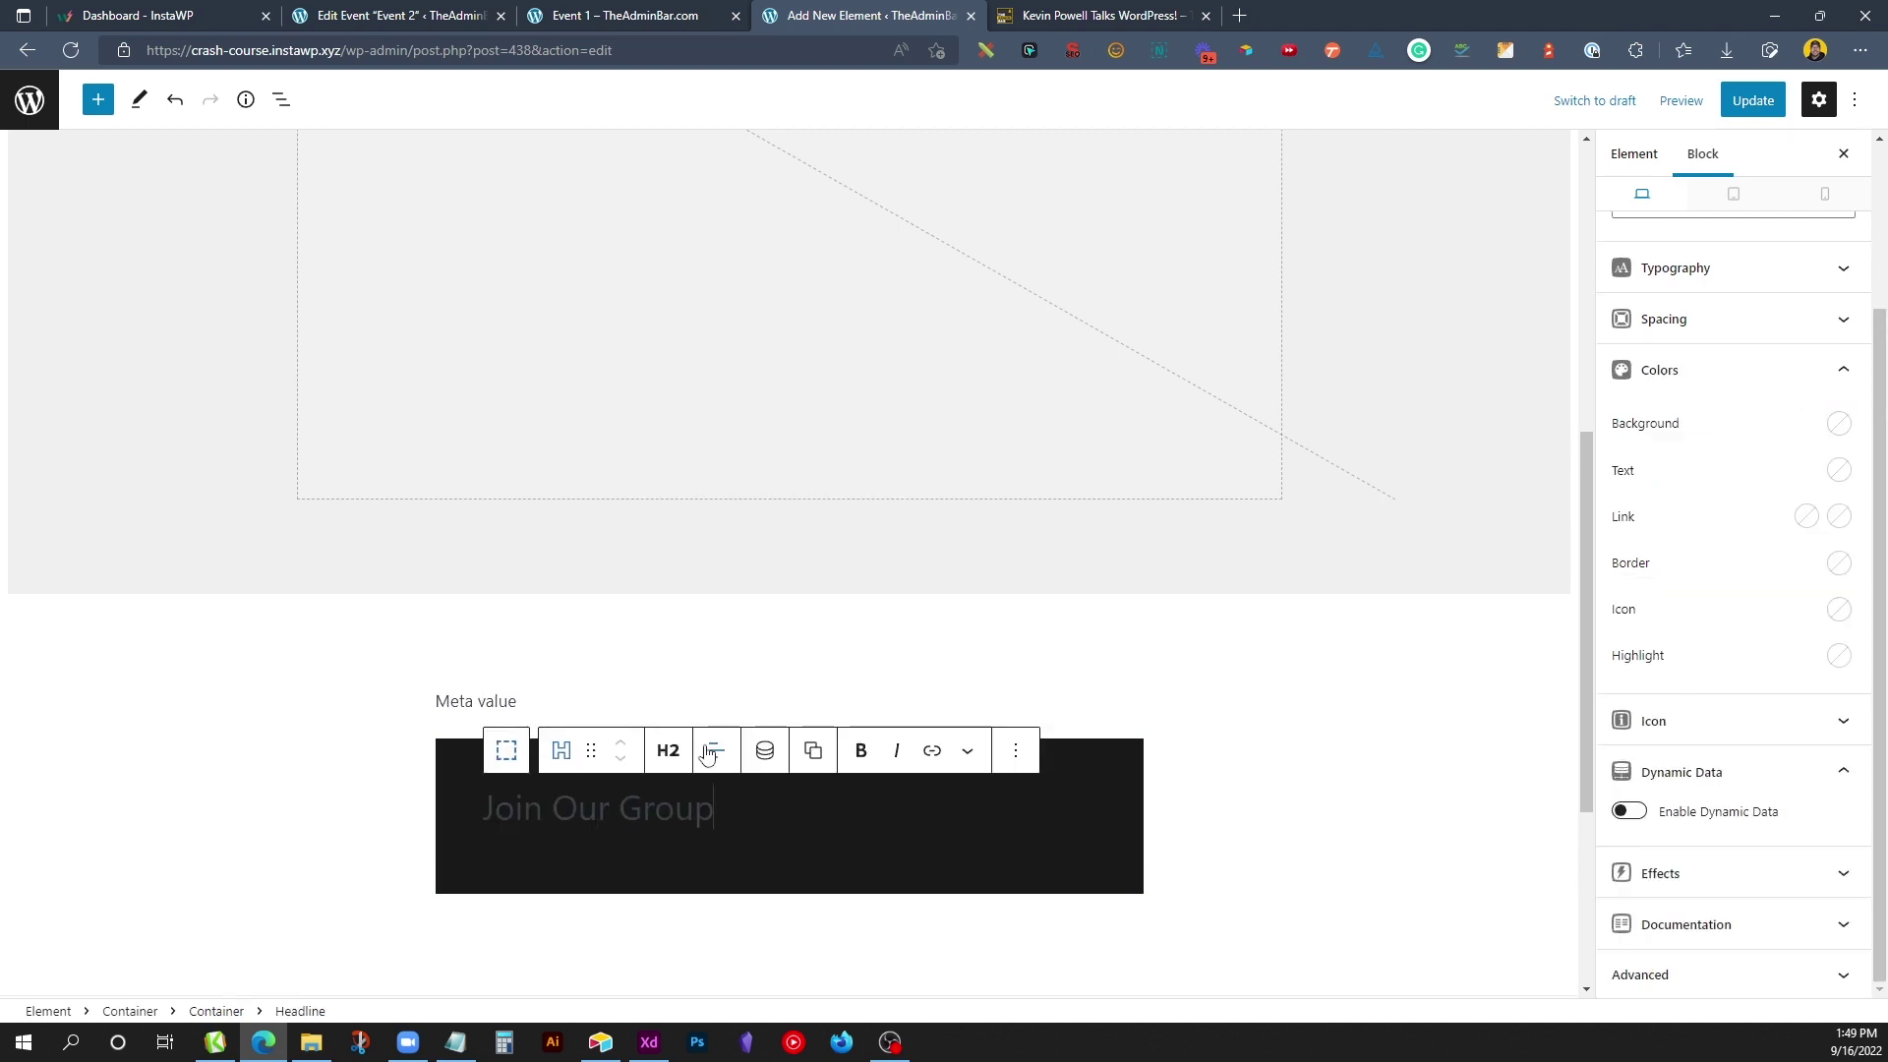
{"action": "left_click", "coordinate": [717, 750]}
{"action": "left_click", "coordinate": [785, 846]}
{"action": "left_click", "coordinate": [1838, 470]}
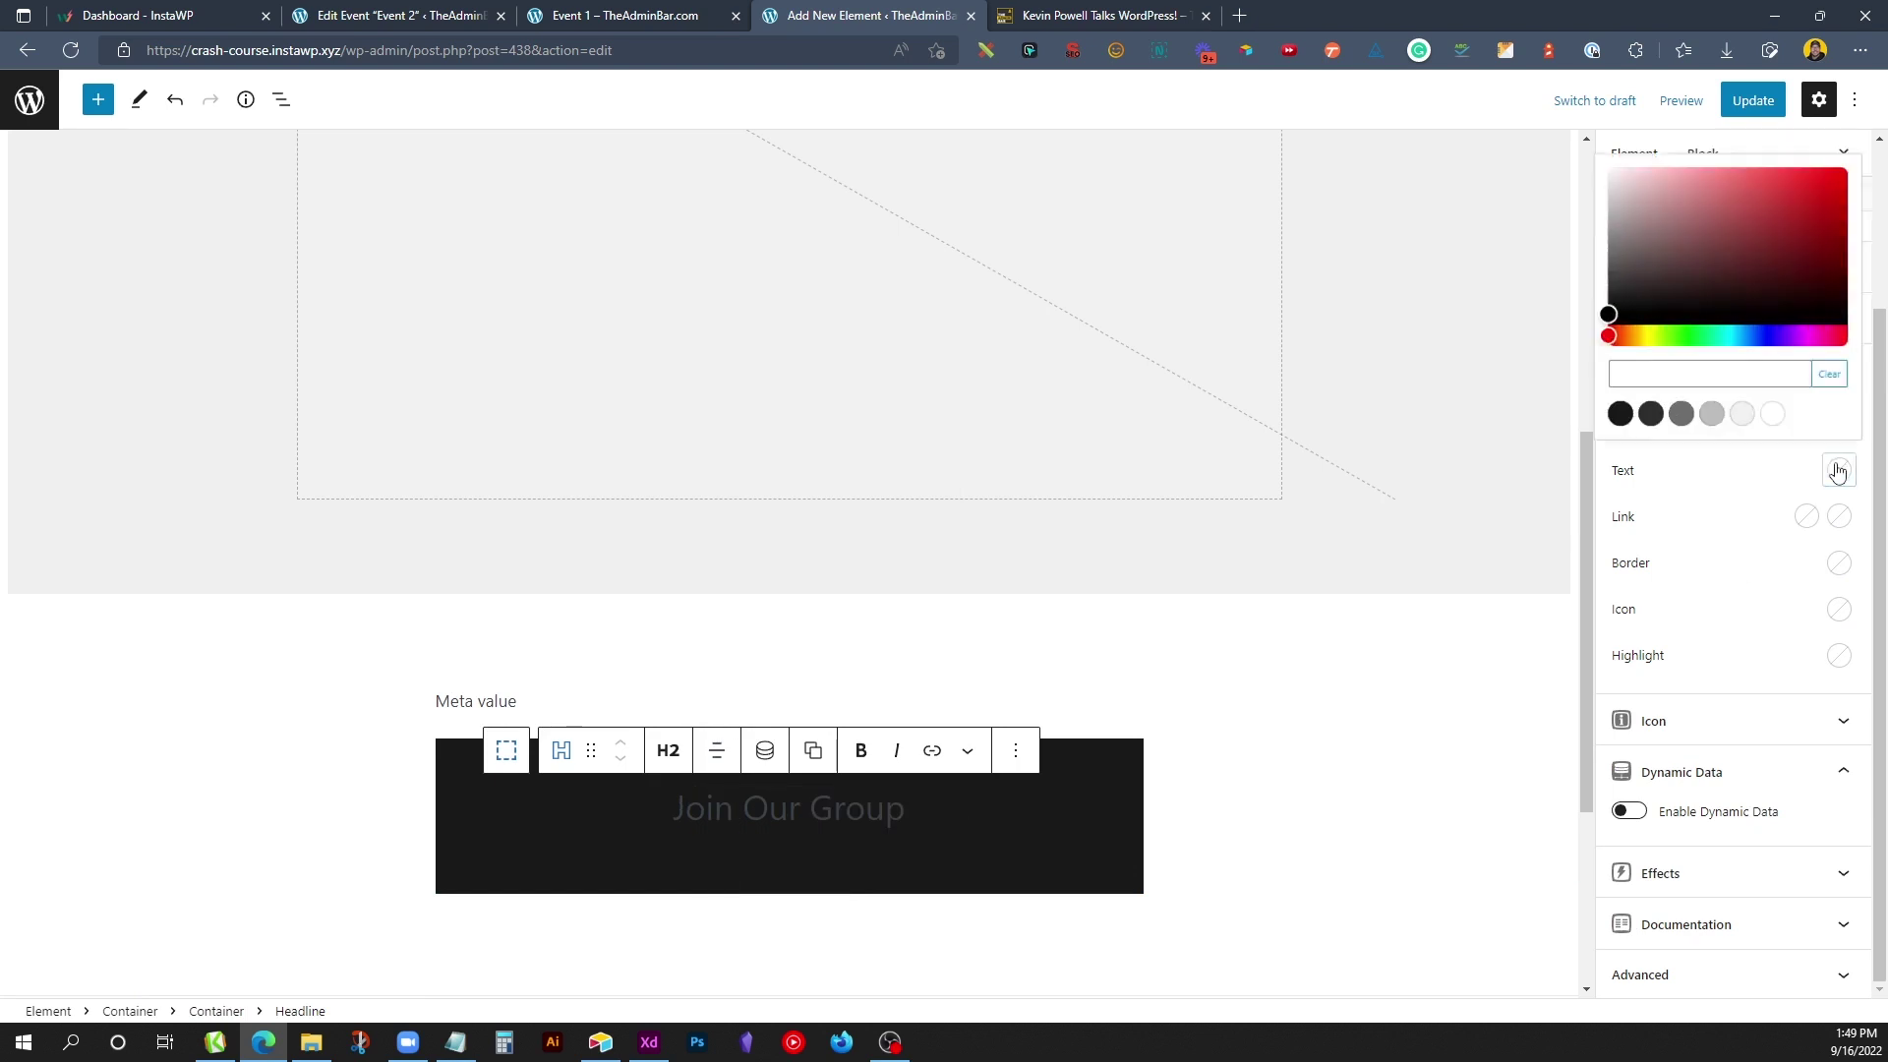
{"action": "left_click", "coordinate": [1766, 412]}
{"action": "left_click", "coordinate": [1740, 101]}
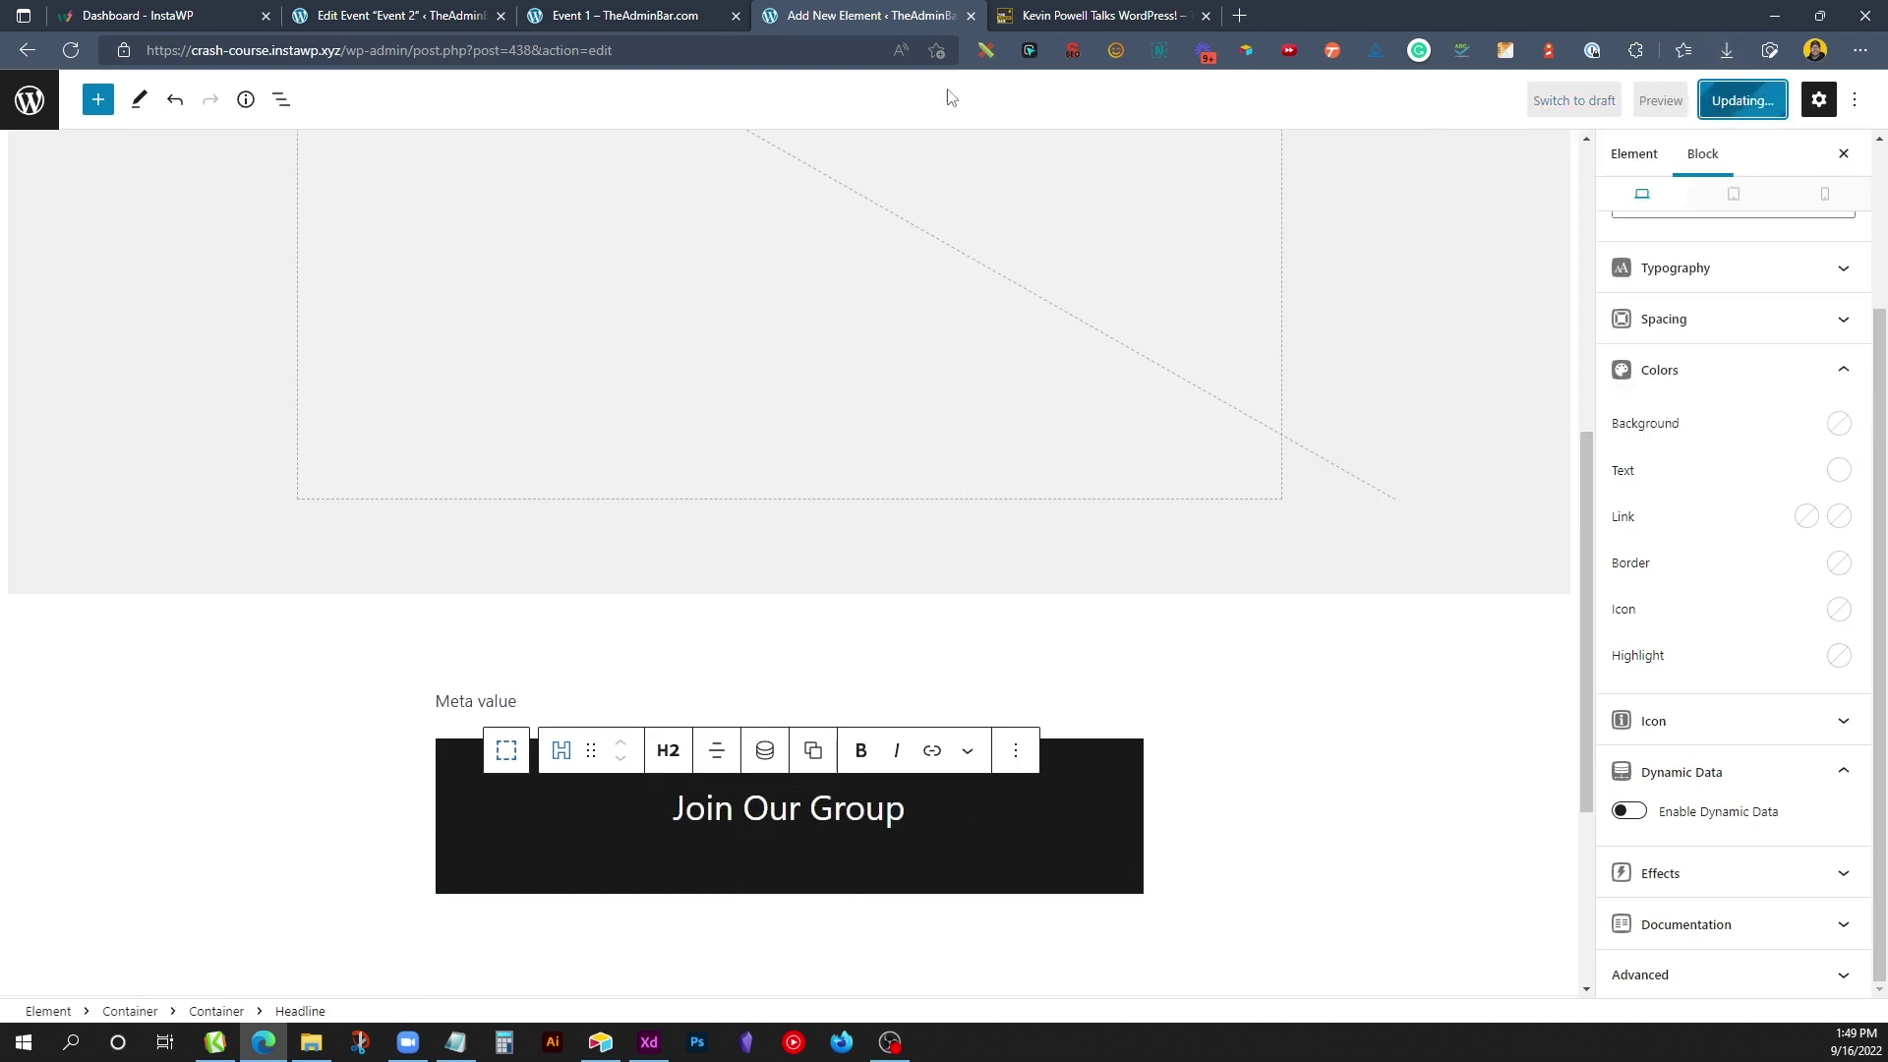
Step: Check the Join Our Group box below the description on the live pages of Event 1 and Event 2
{"action": "left_click", "coordinate": [654, 17]}
{"action": "left_click", "coordinate": [590, 50]}
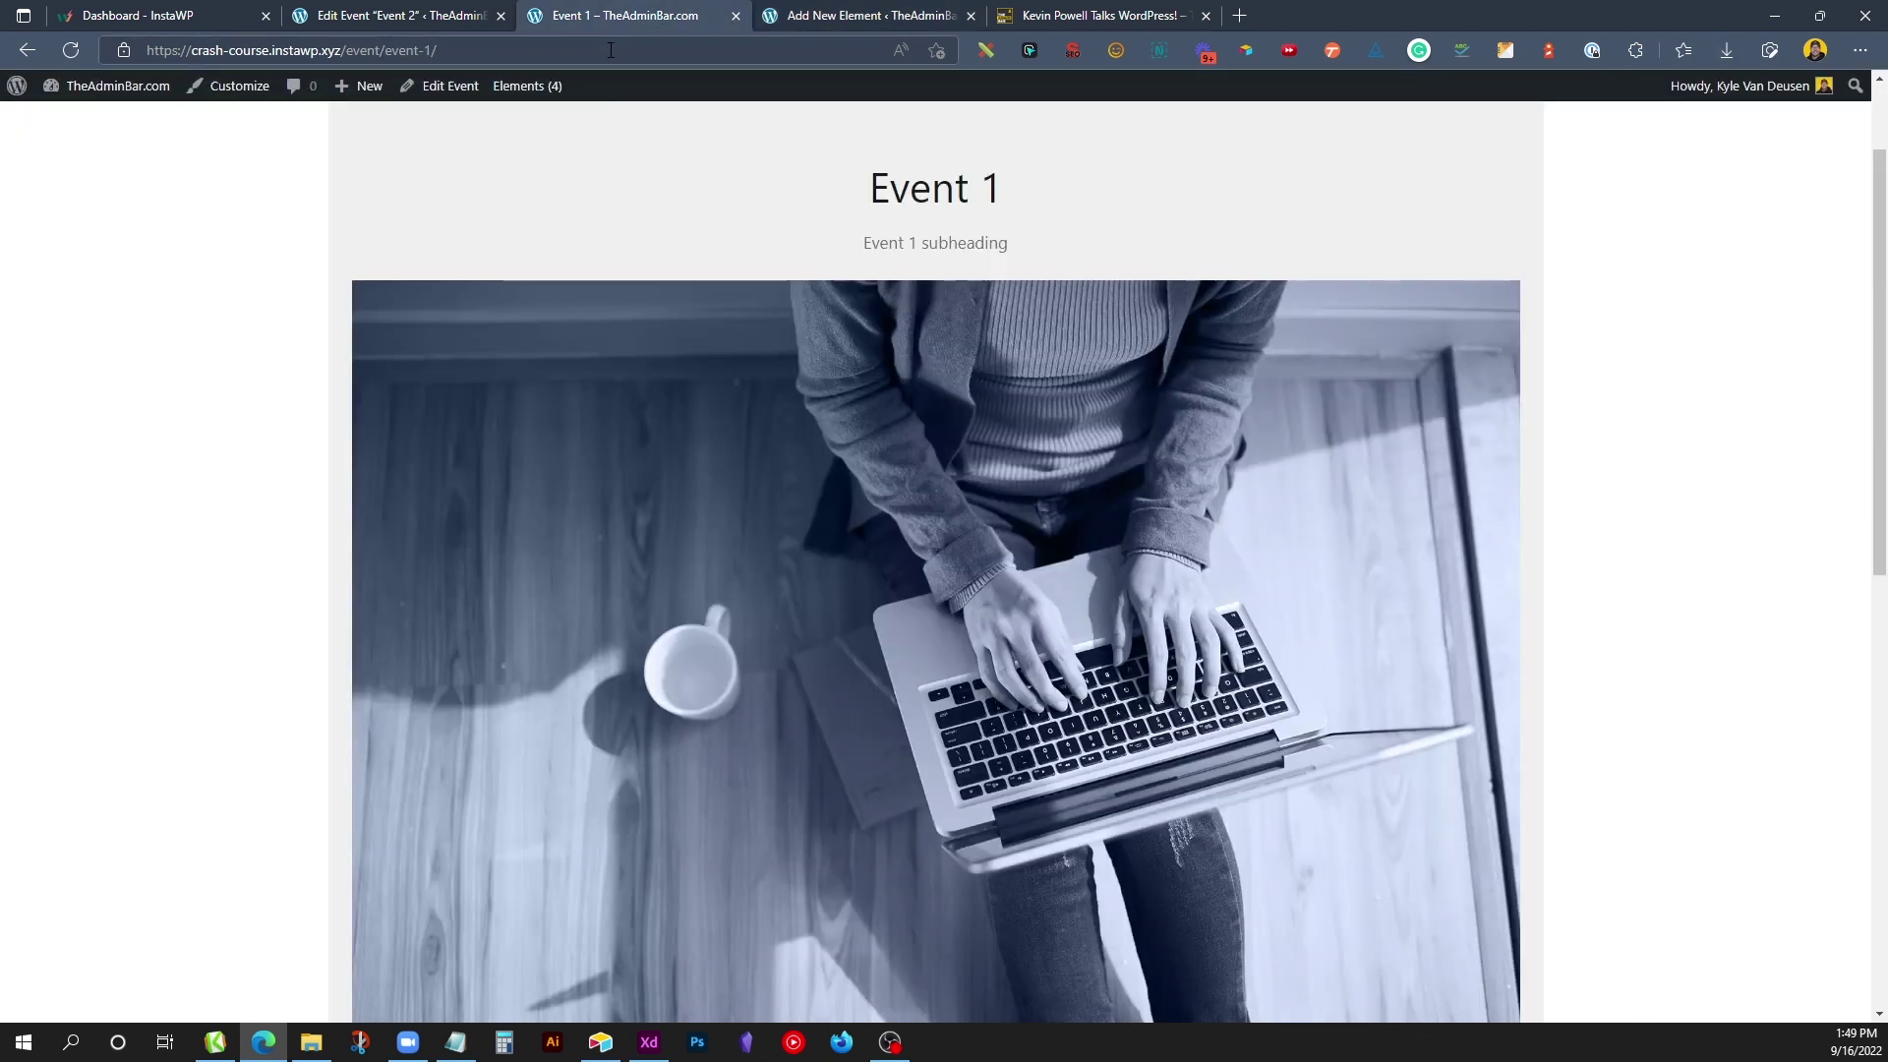
{"action": "key", "text": "Return"}
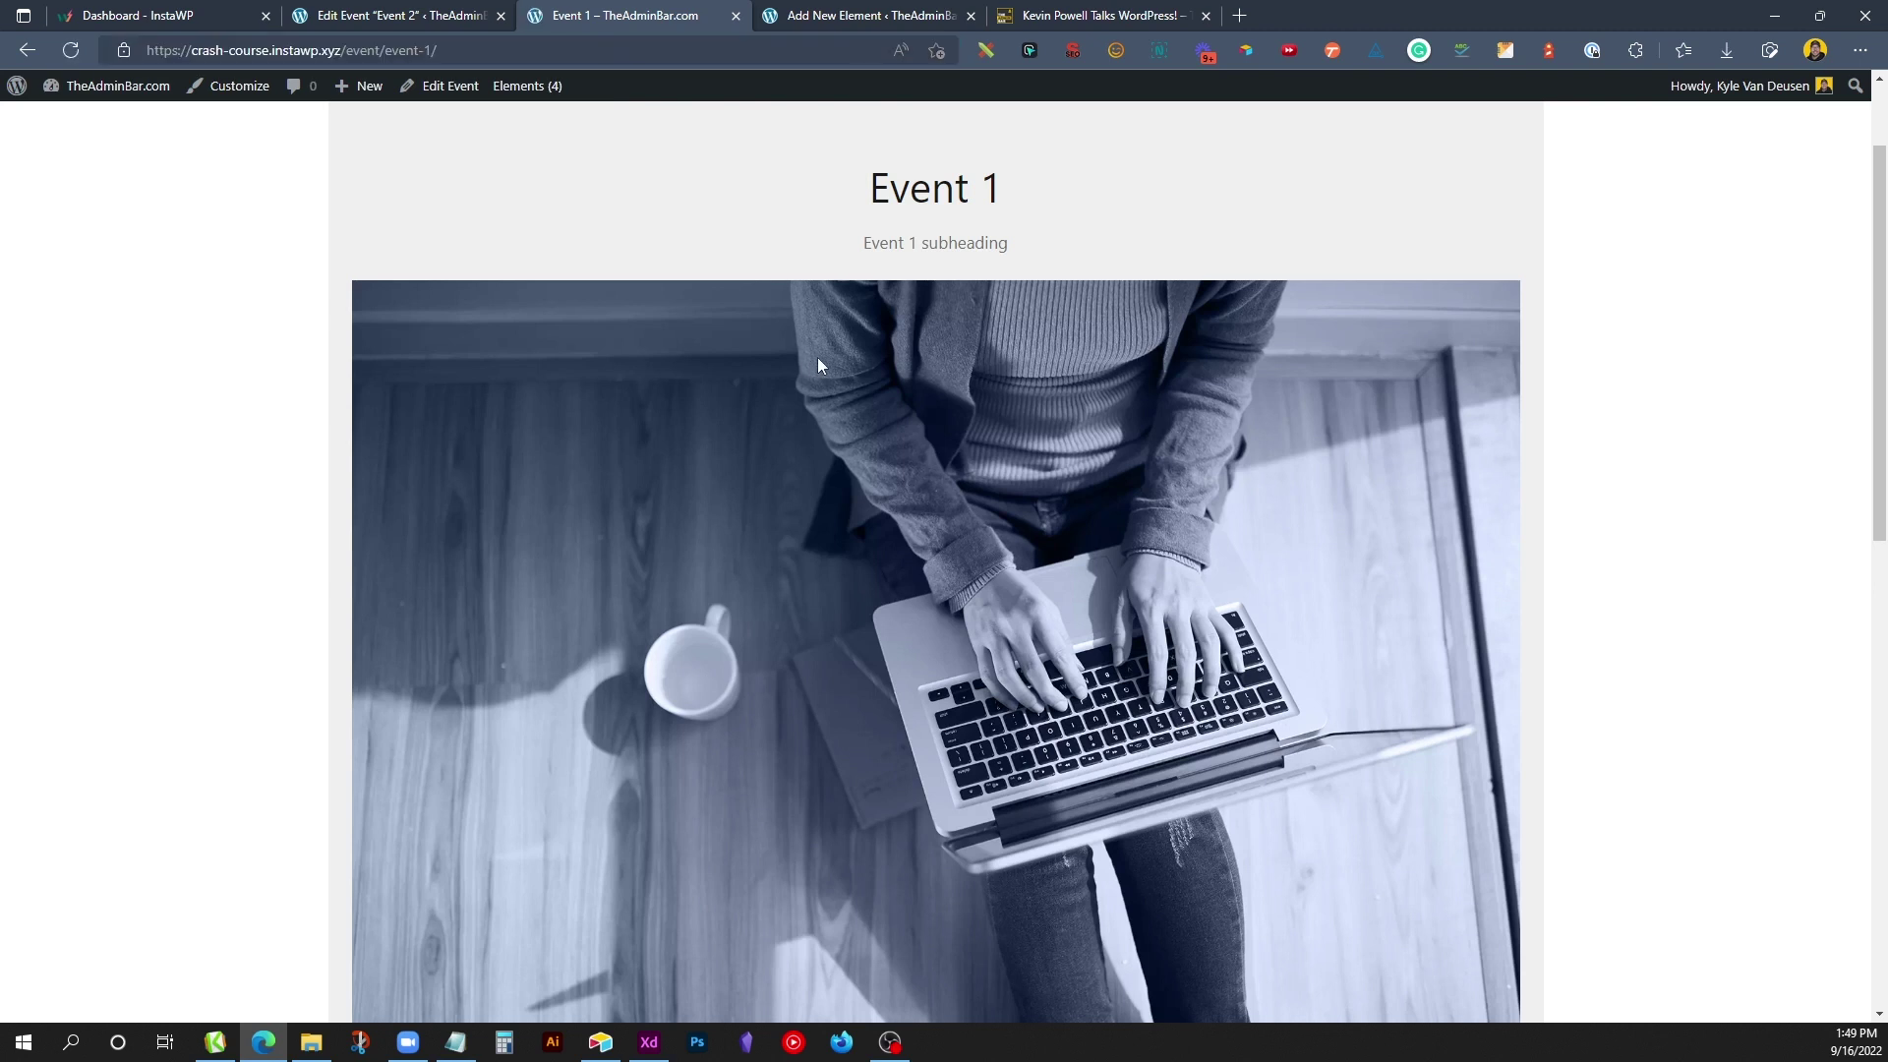
{"action": "scroll", "coordinate": [817, 357], "scroll_direction": "down", "scroll_amount": 10}
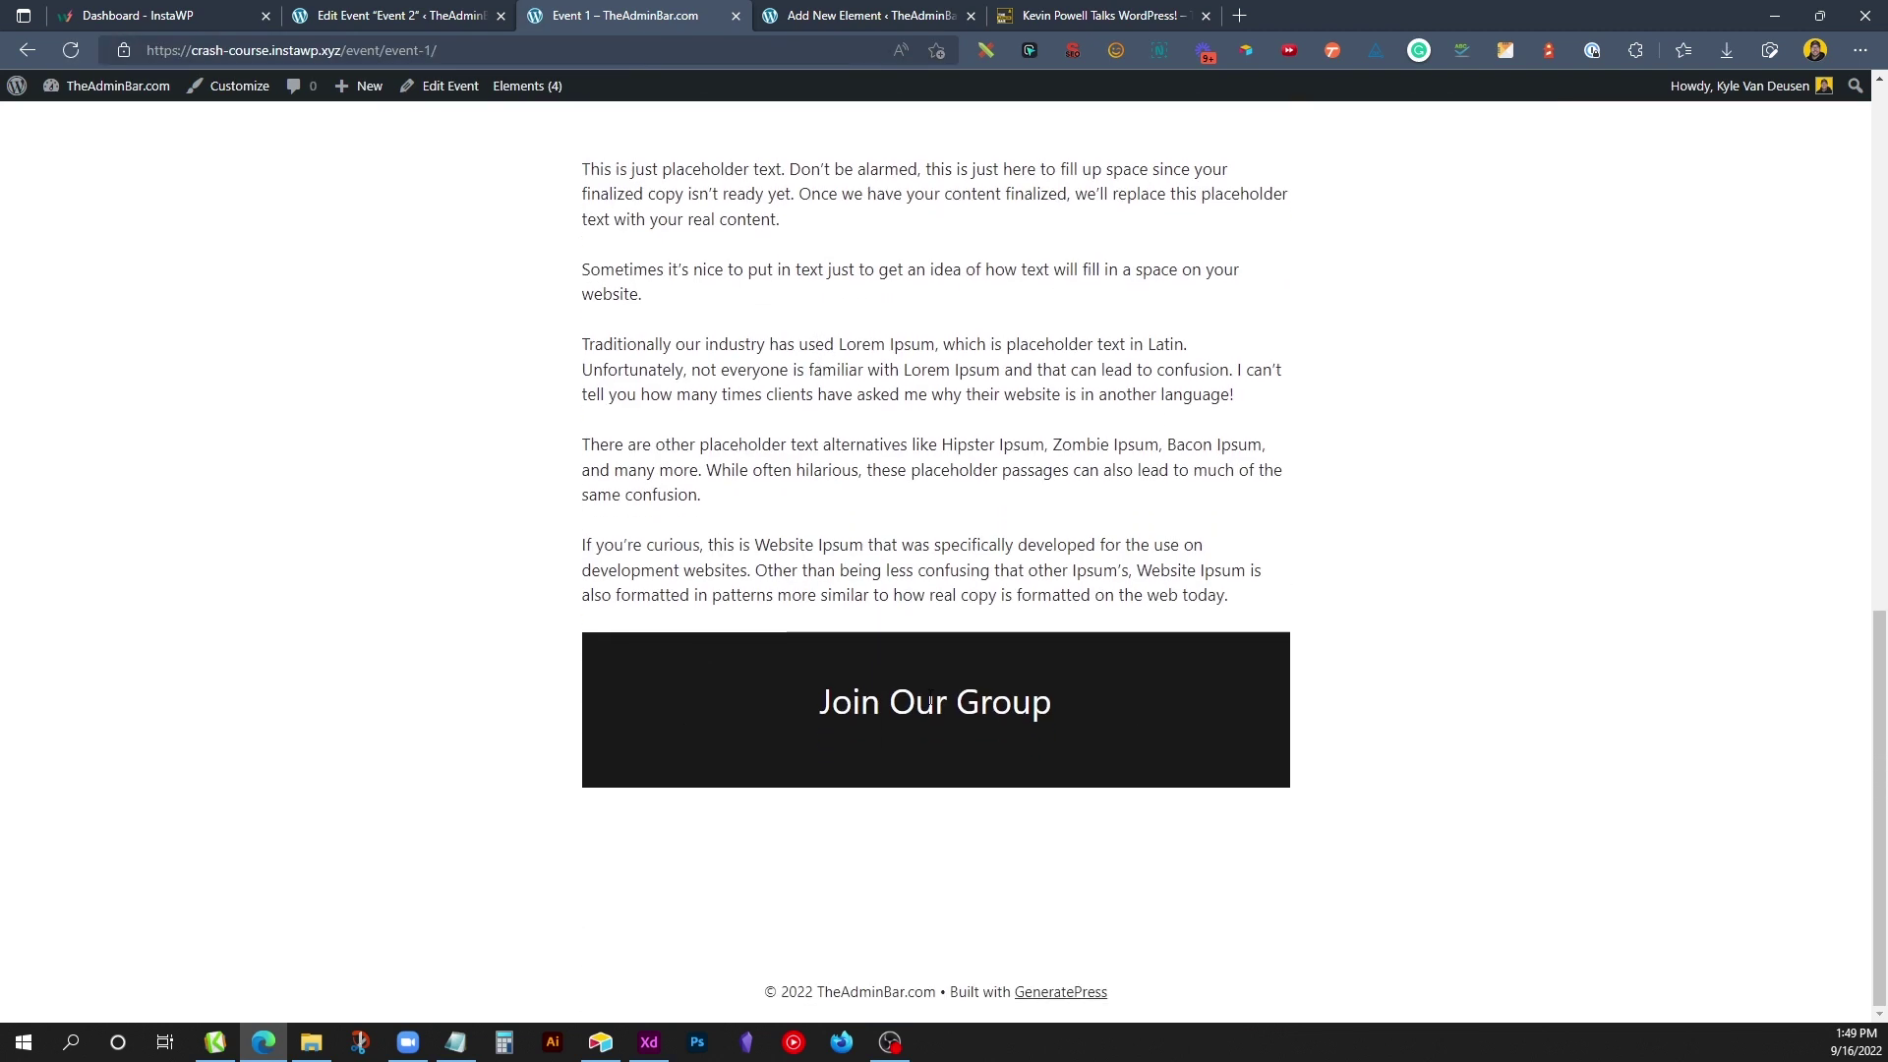
{"action": "left_click", "coordinate": [482, 8]}
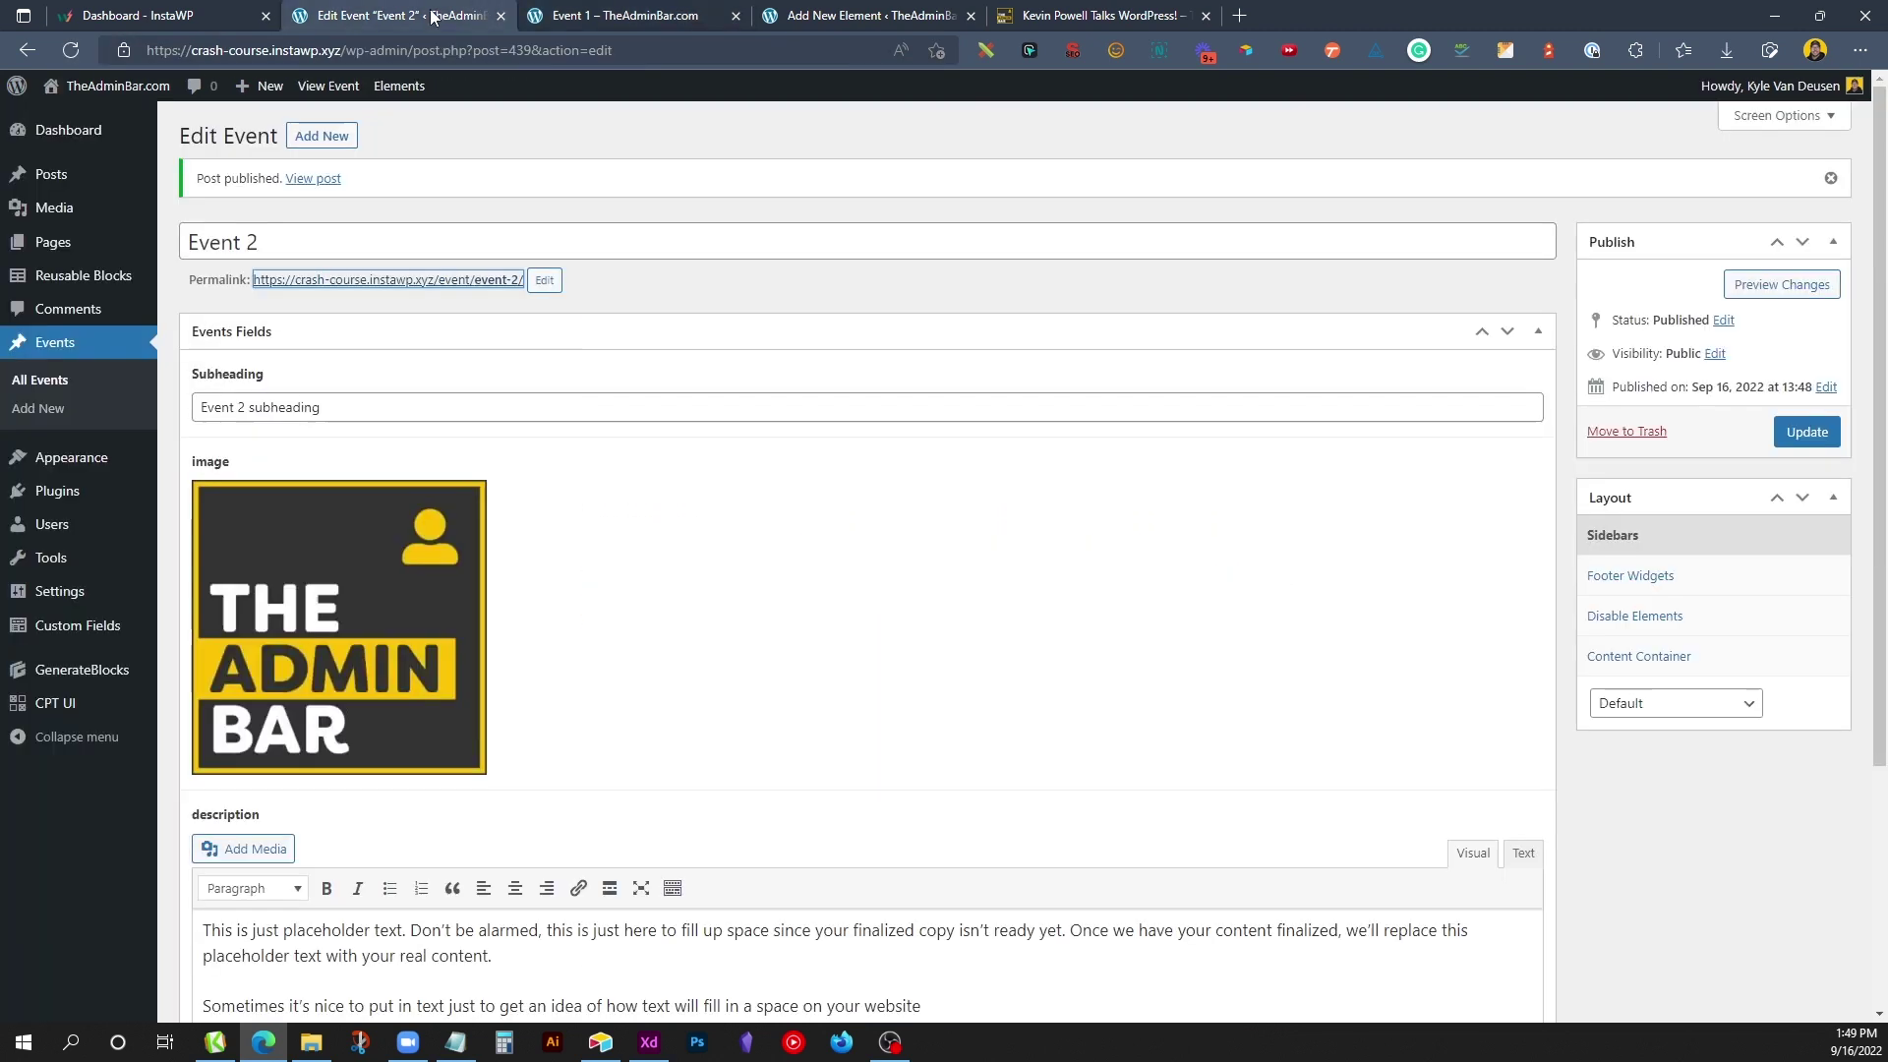
{"action": "middle_click", "coordinate": [471, 281]}
{"action": "left_click", "coordinate": [603, 14]}
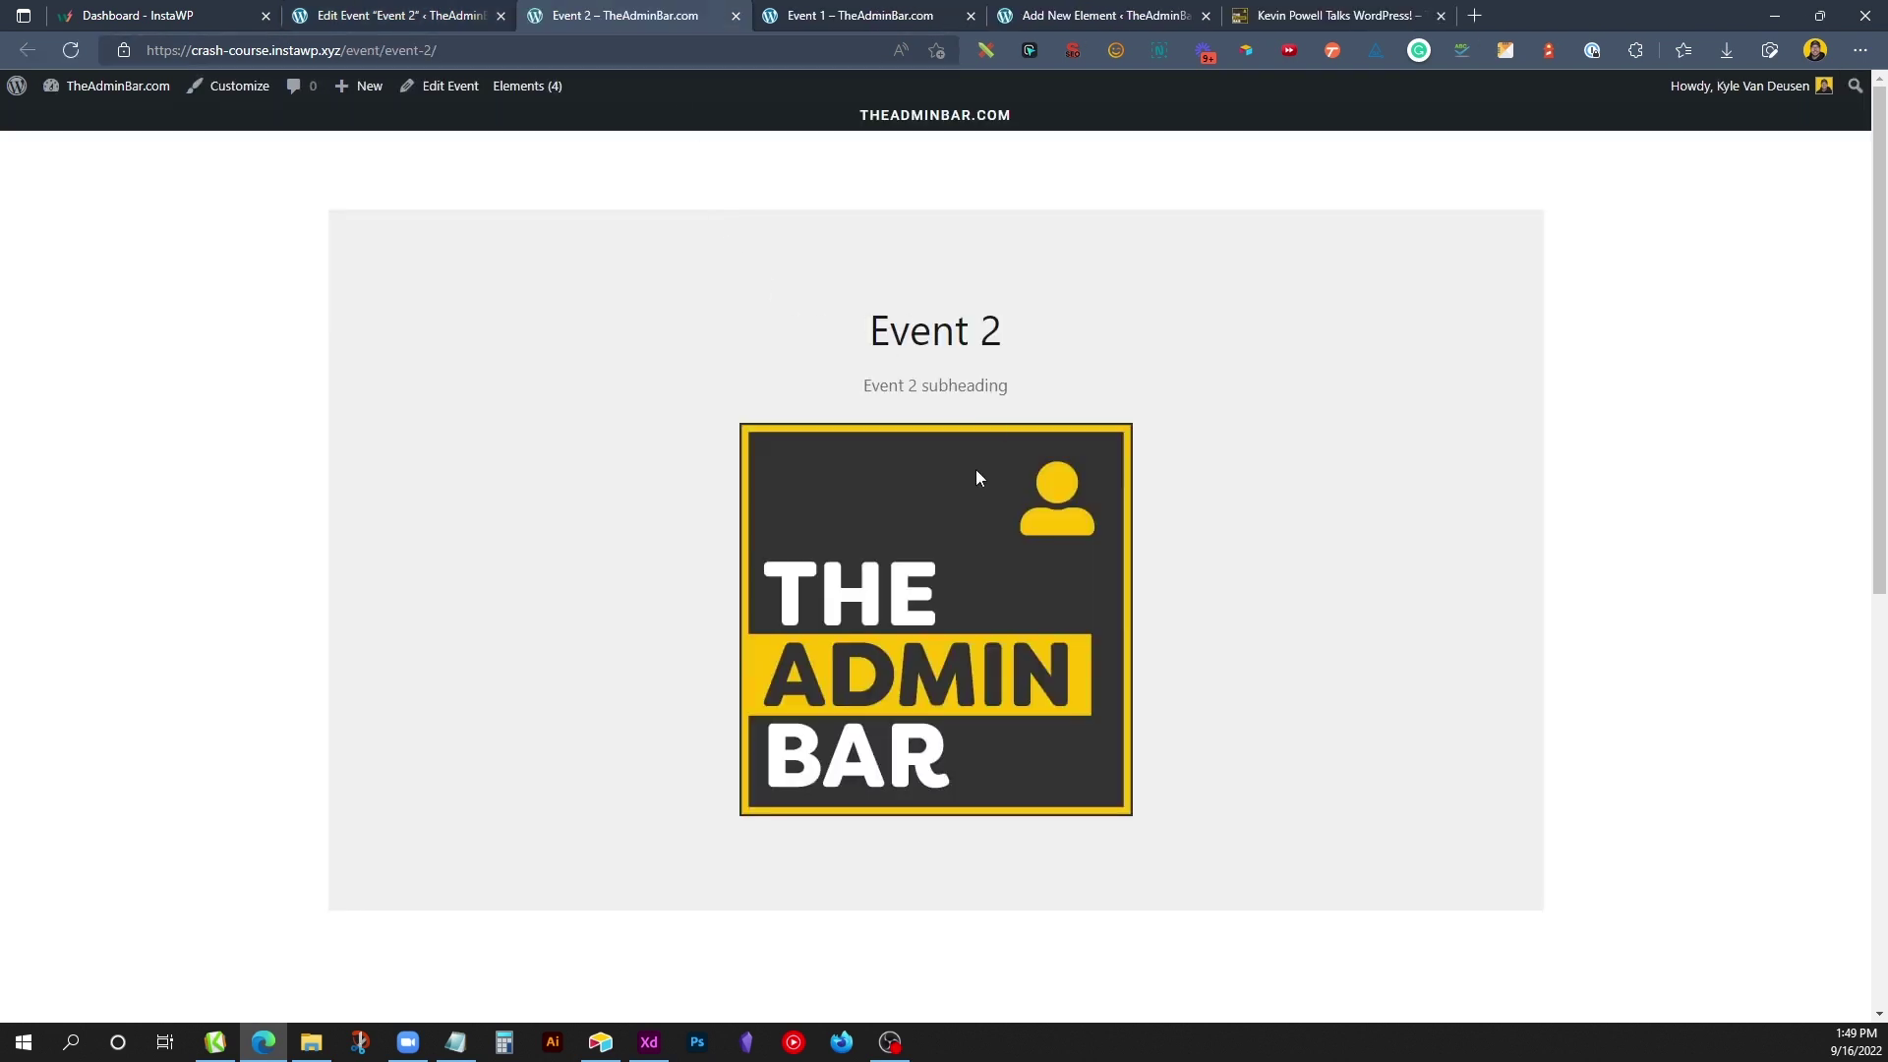
{"action": "scroll", "coordinate": [976, 478], "scroll_direction": "down", "scroll_amount": 7}
{"action": "left_click_drag", "start_coordinate": [821, 763], "coordinate": [1027, 765]}
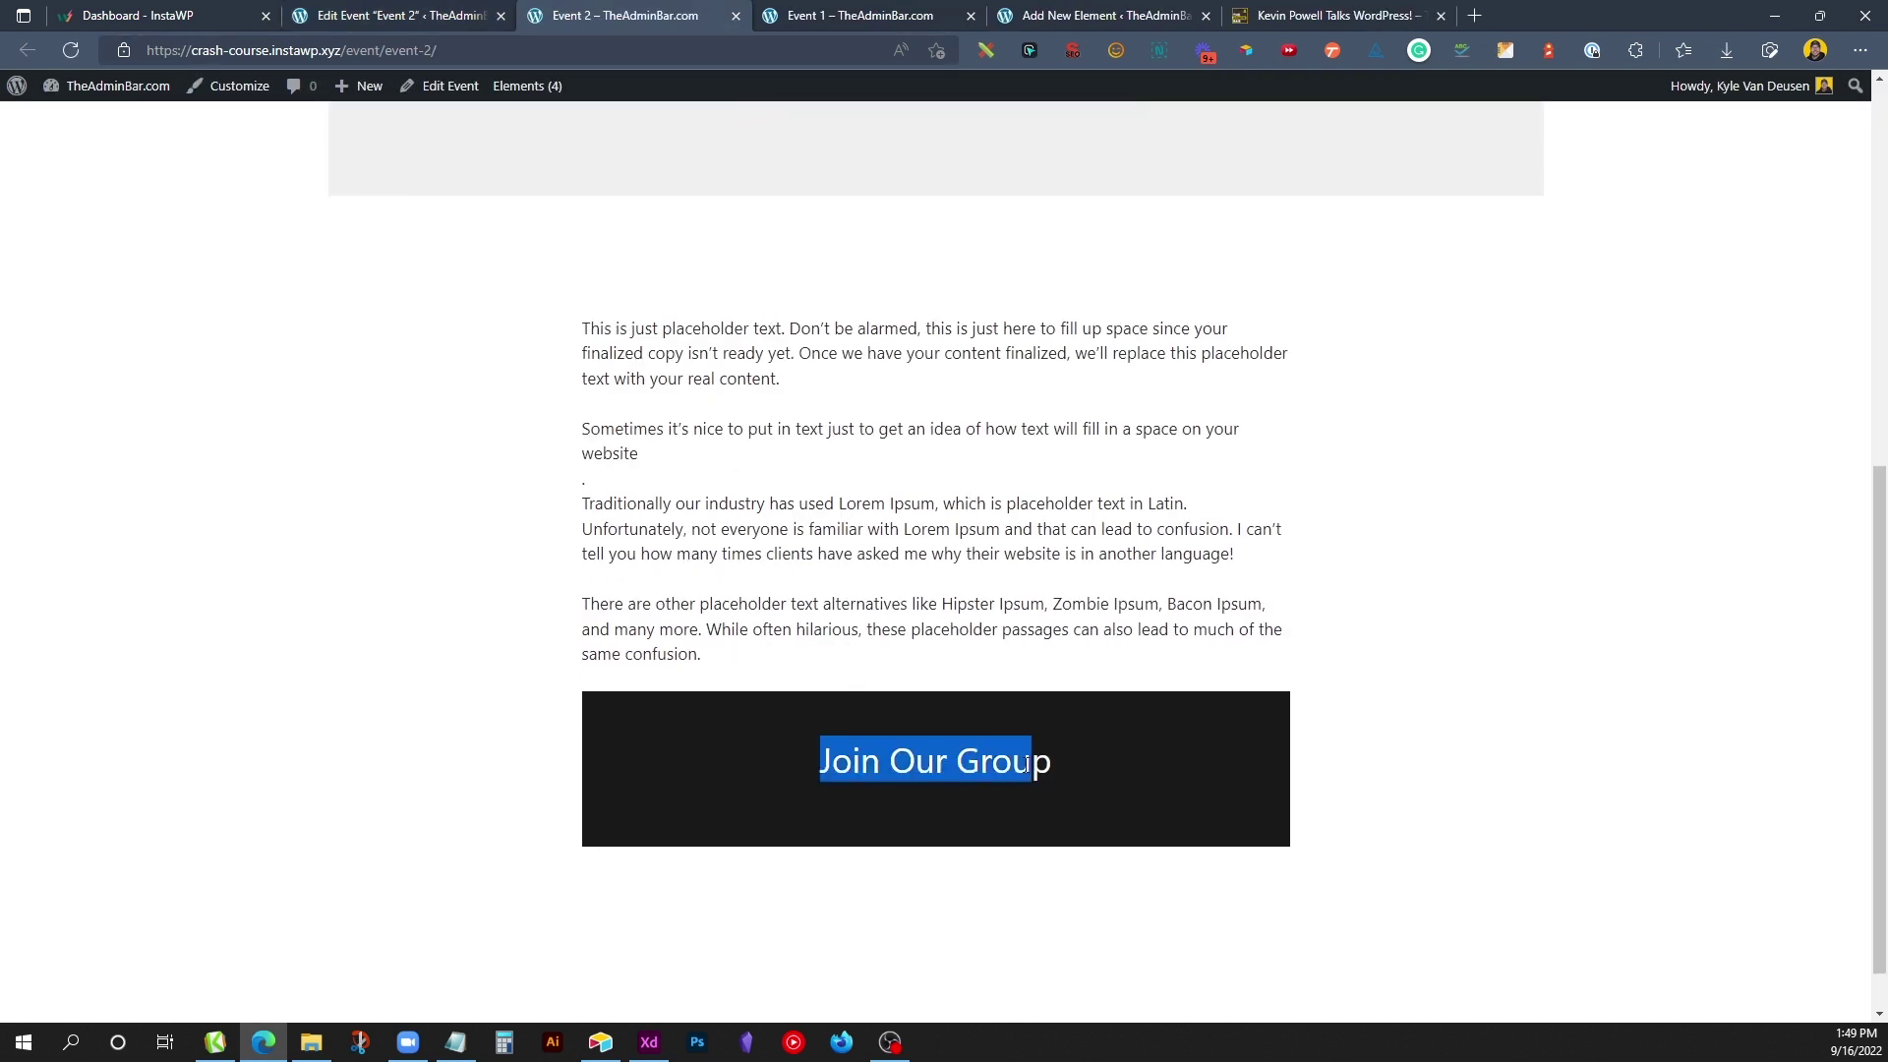
{"action": "left_click", "coordinate": [1072, 772]}
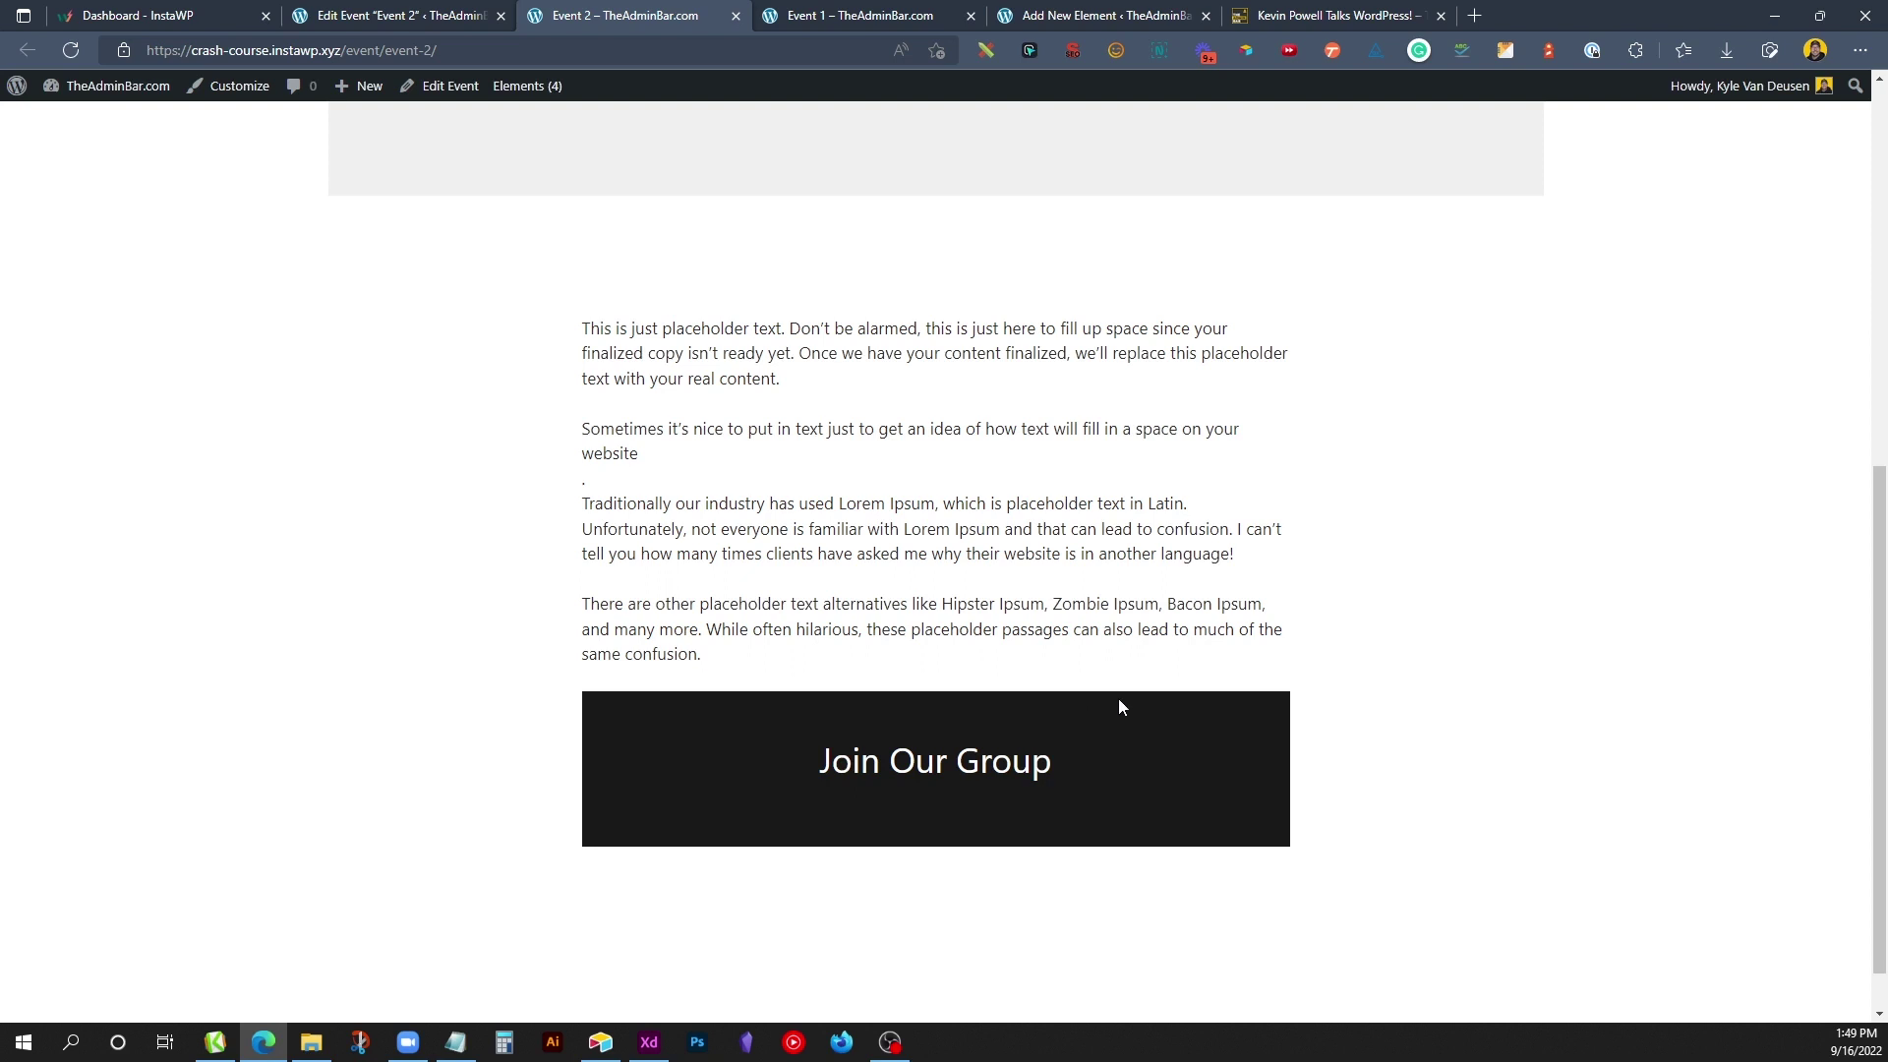
{"action": "scroll", "coordinate": [948, 472], "scroll_direction": "up", "scroll_amount": 6}
{"action": "scroll", "coordinate": [685, 413], "scroll_direction": "up", "scroll_amount": 2}
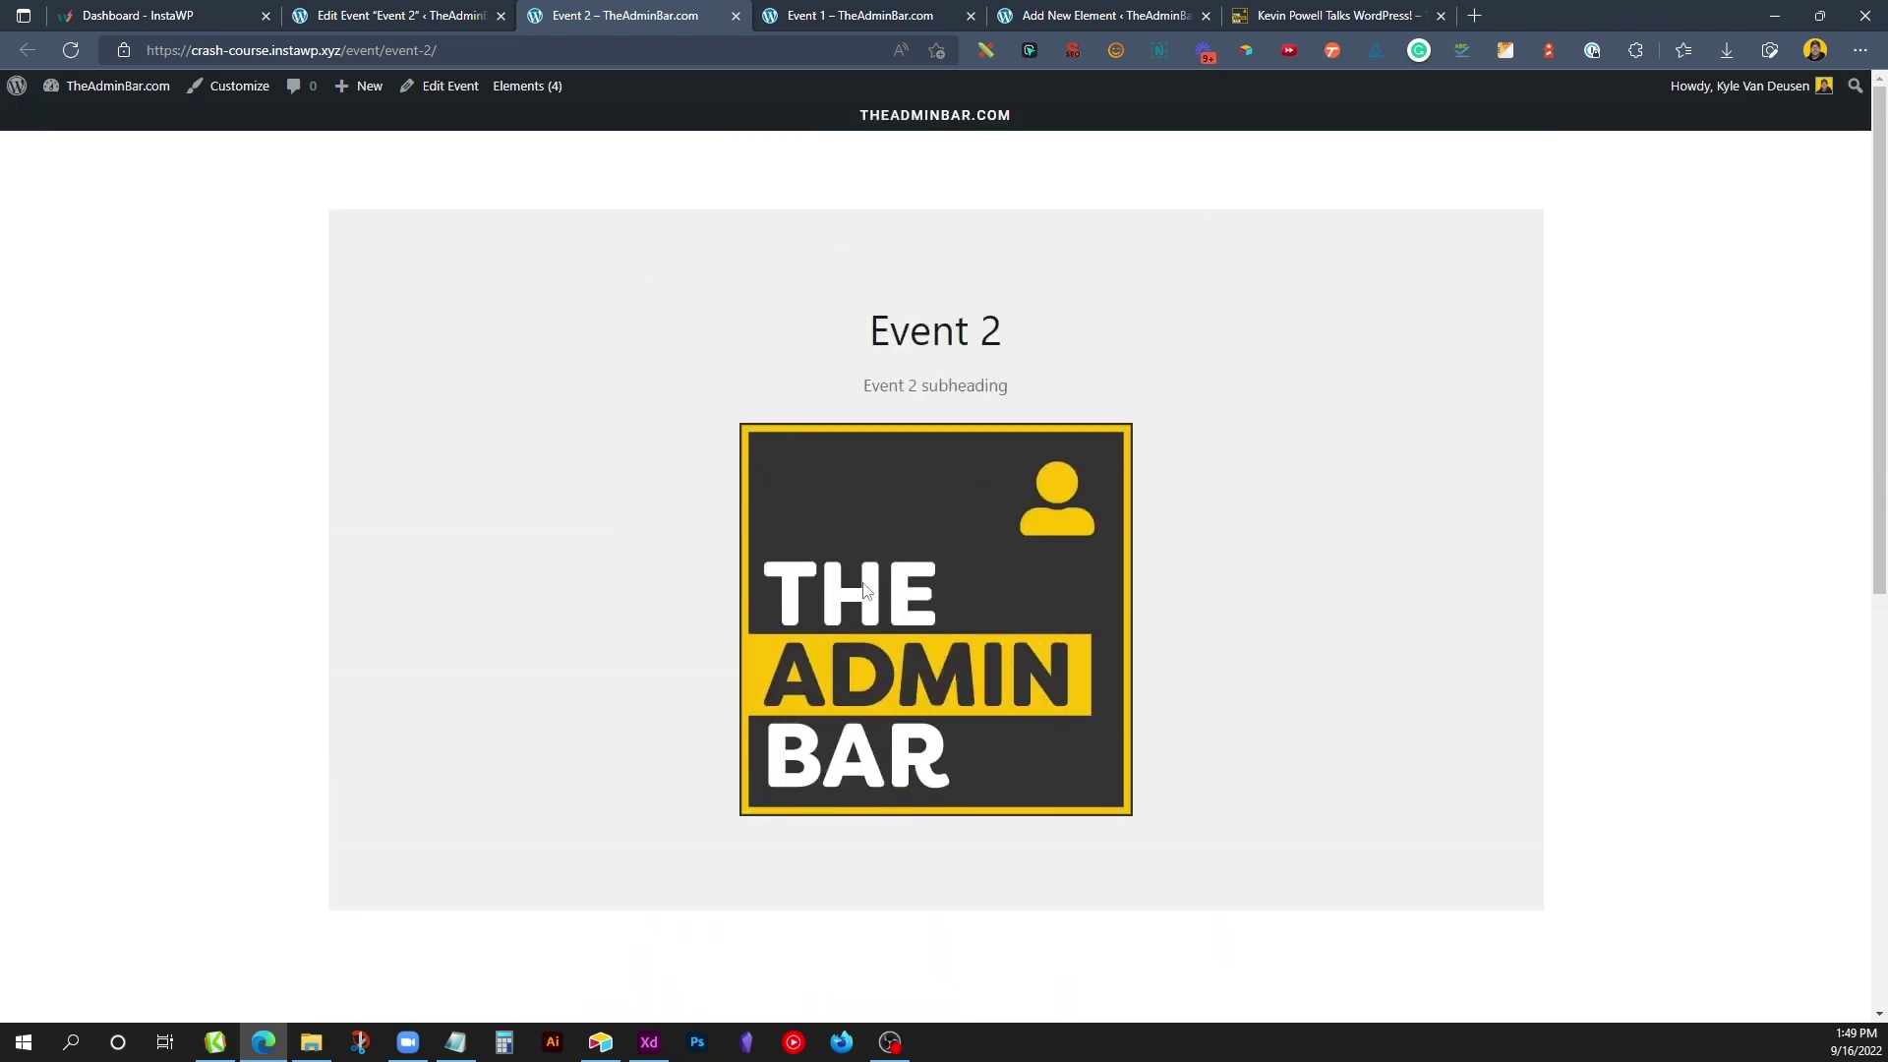
Step: Close the live event pages and the template editor, and start a new page titled "All Of Our Events"
{"action": "left_click", "coordinate": [735, 16]}
{"action": "left_click", "coordinate": [736, 16]}
{"action": "left_click", "coordinate": [736, 16]}
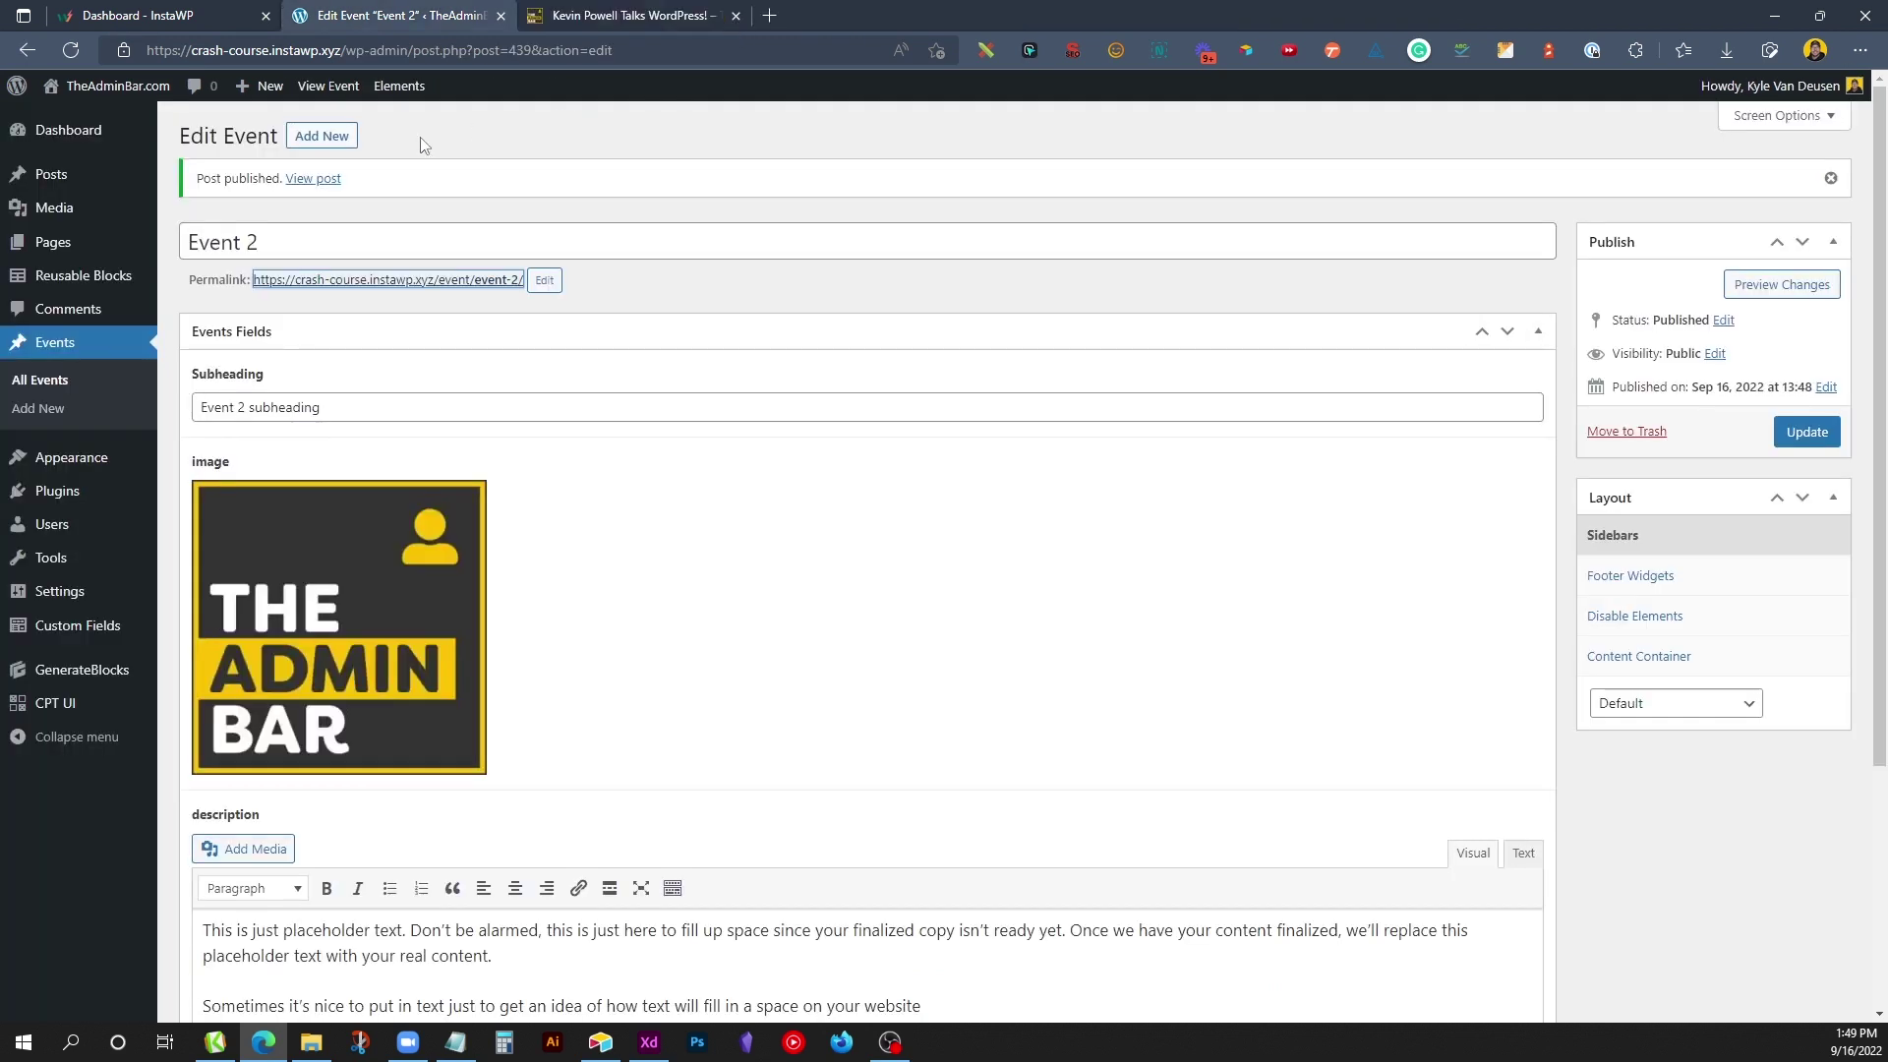
{"action": "mouse_move", "coordinate": [118, 248]}
{"action": "left_click", "coordinate": [196, 275]}
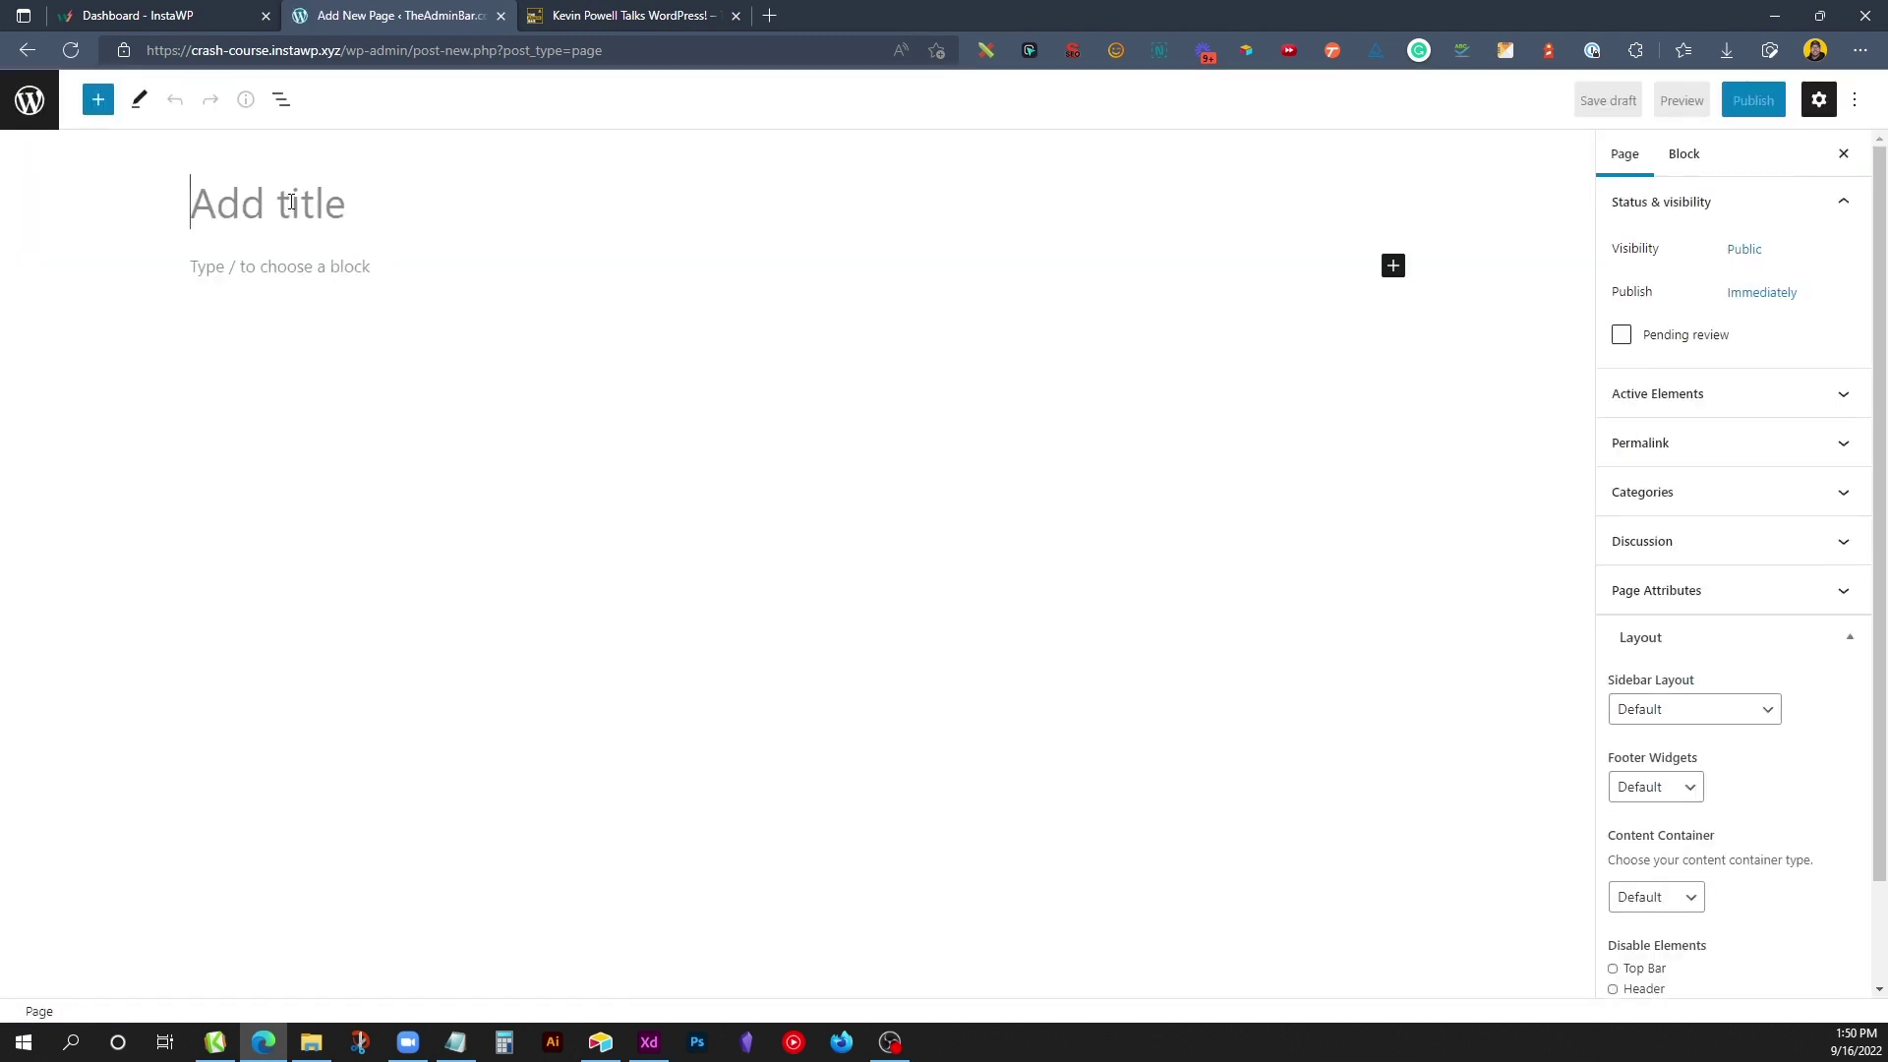
{"action": "type", "text": "All Of Our Events"}
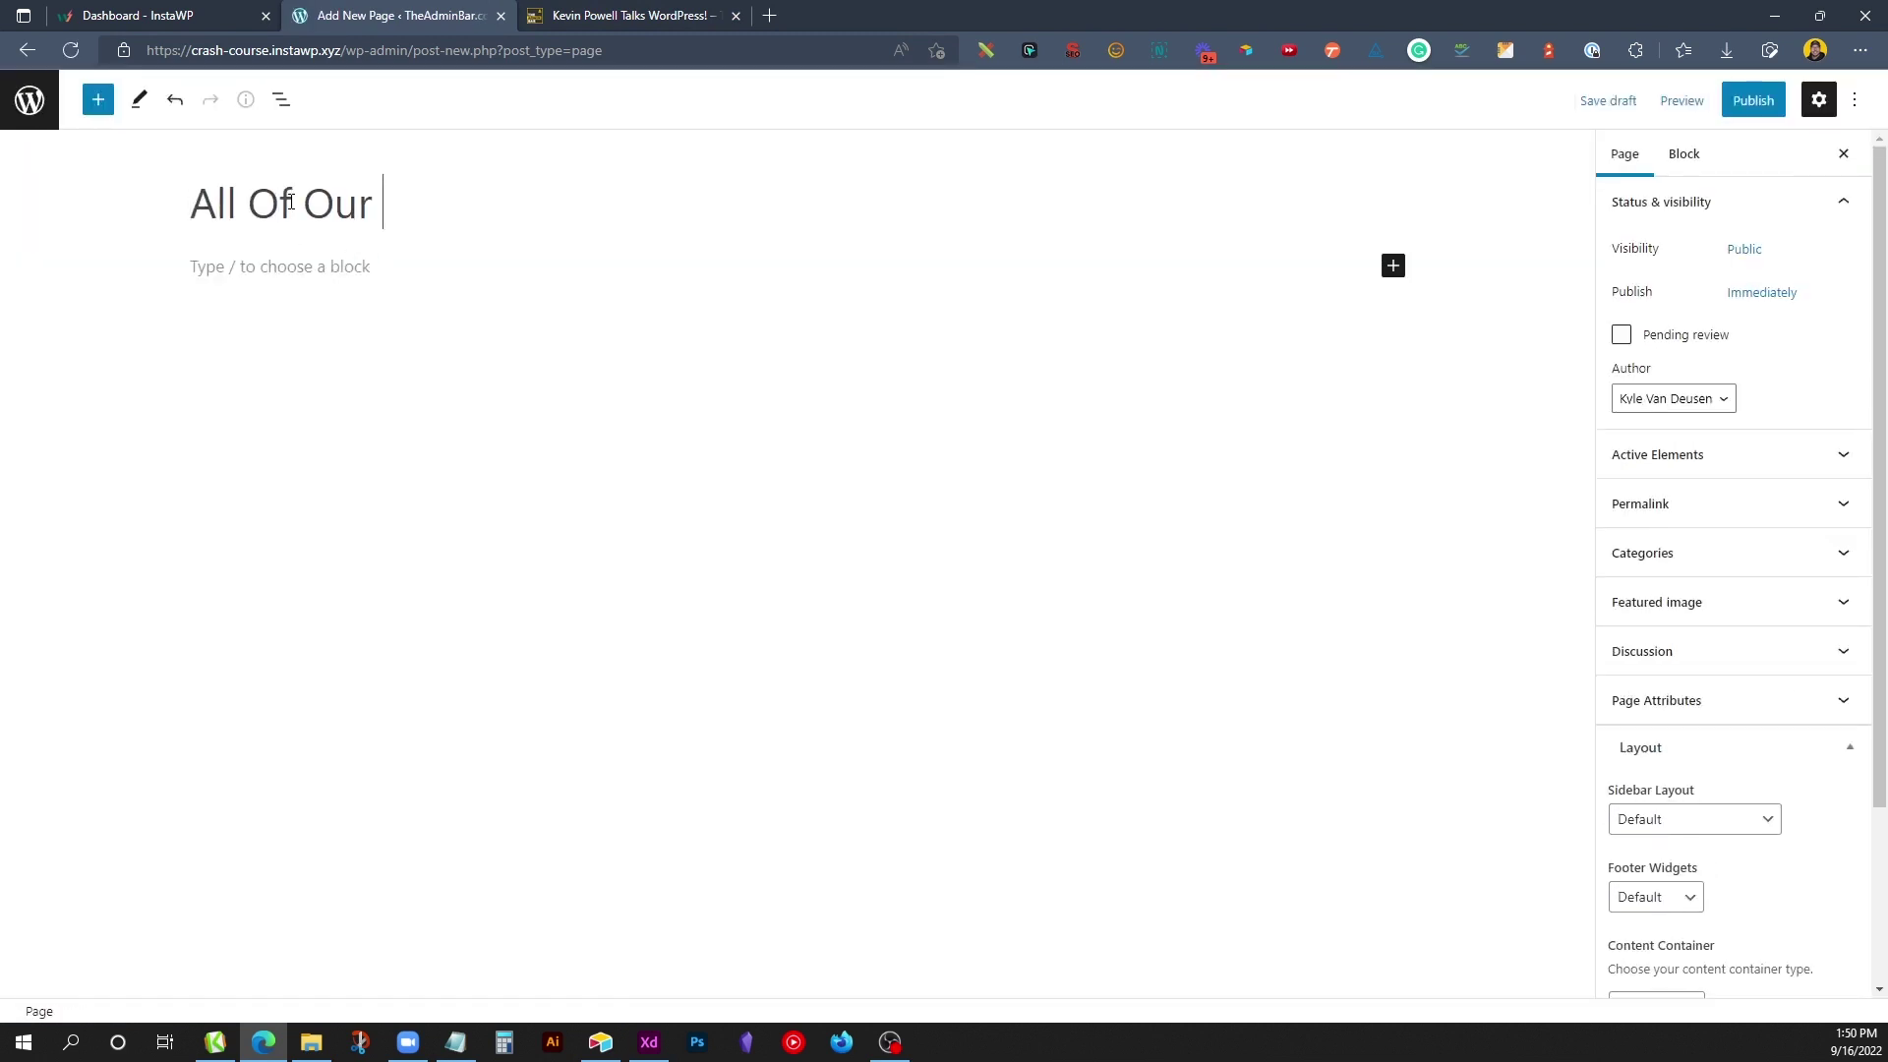
Step: Add a Container block below the page title and apply the global style "default" to it
{"action": "left_click", "coordinate": [220, 274]}
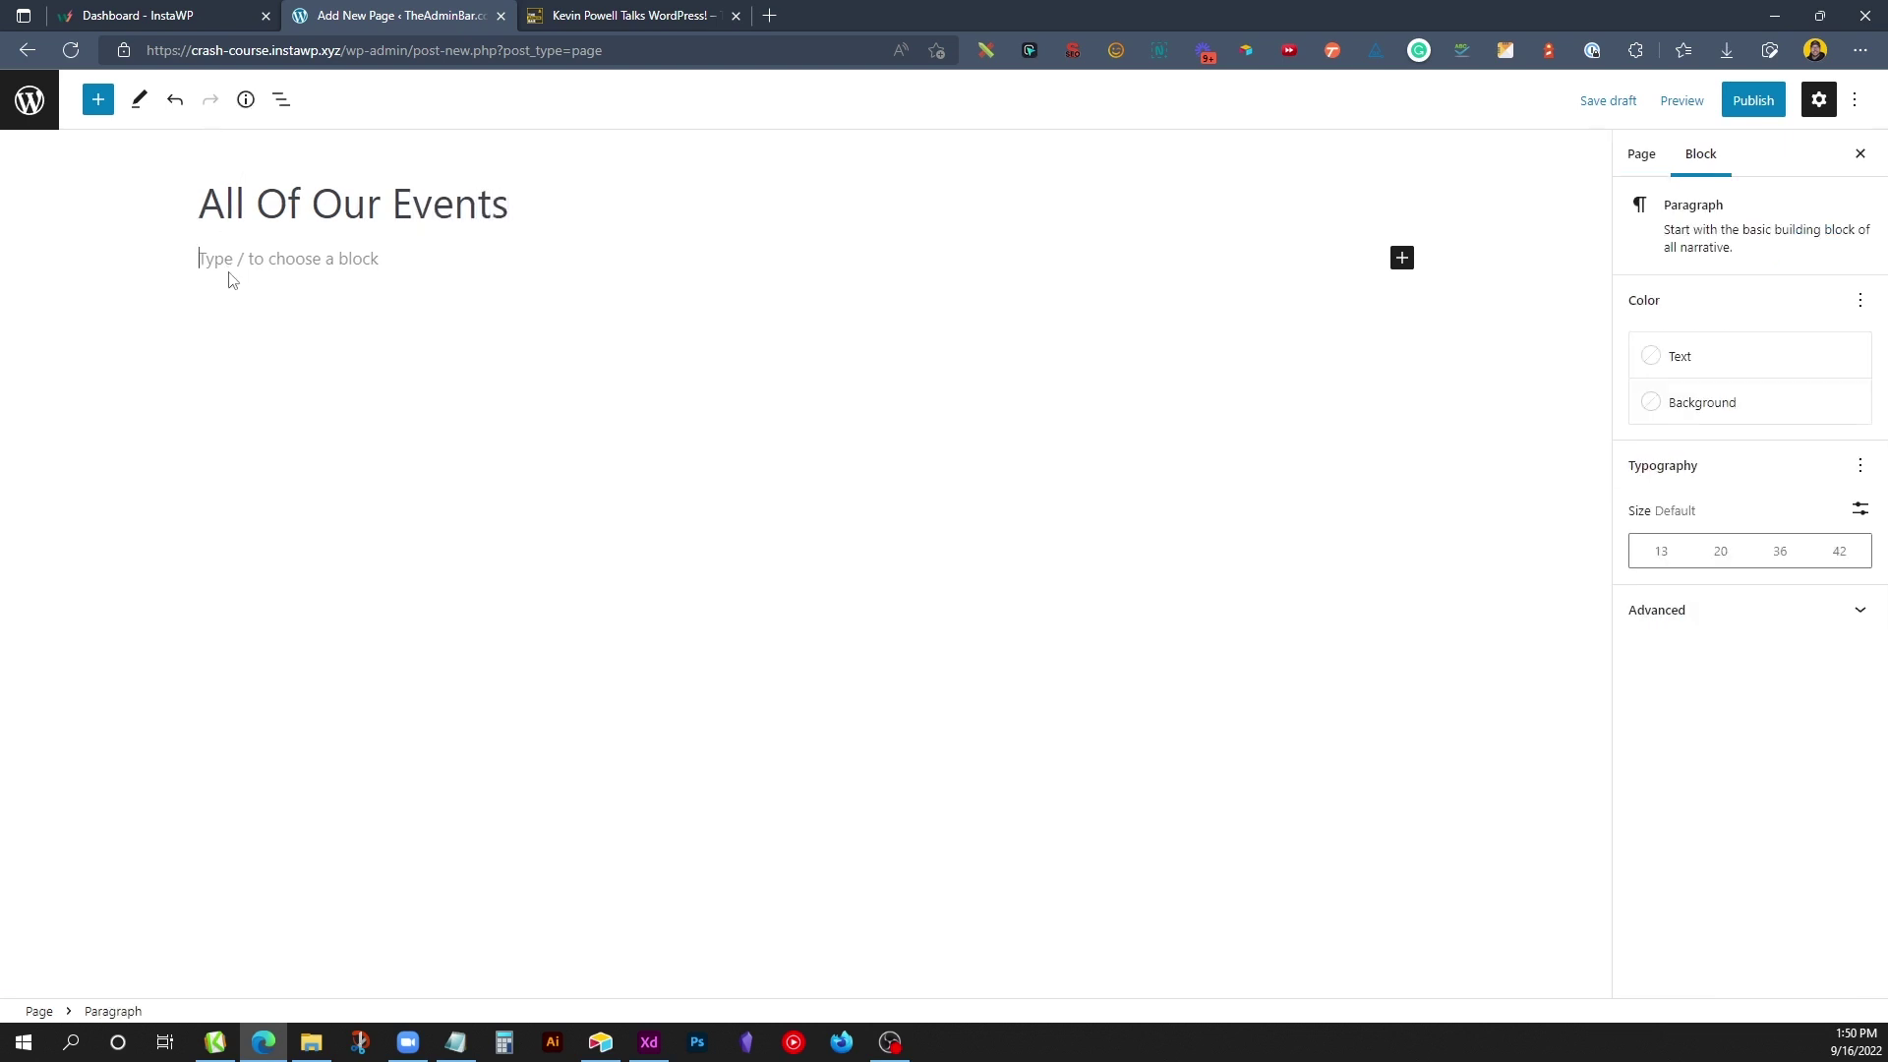
{"action": "type", "text": "/con"}
{"action": "left_click", "coordinate": [350, 314]}
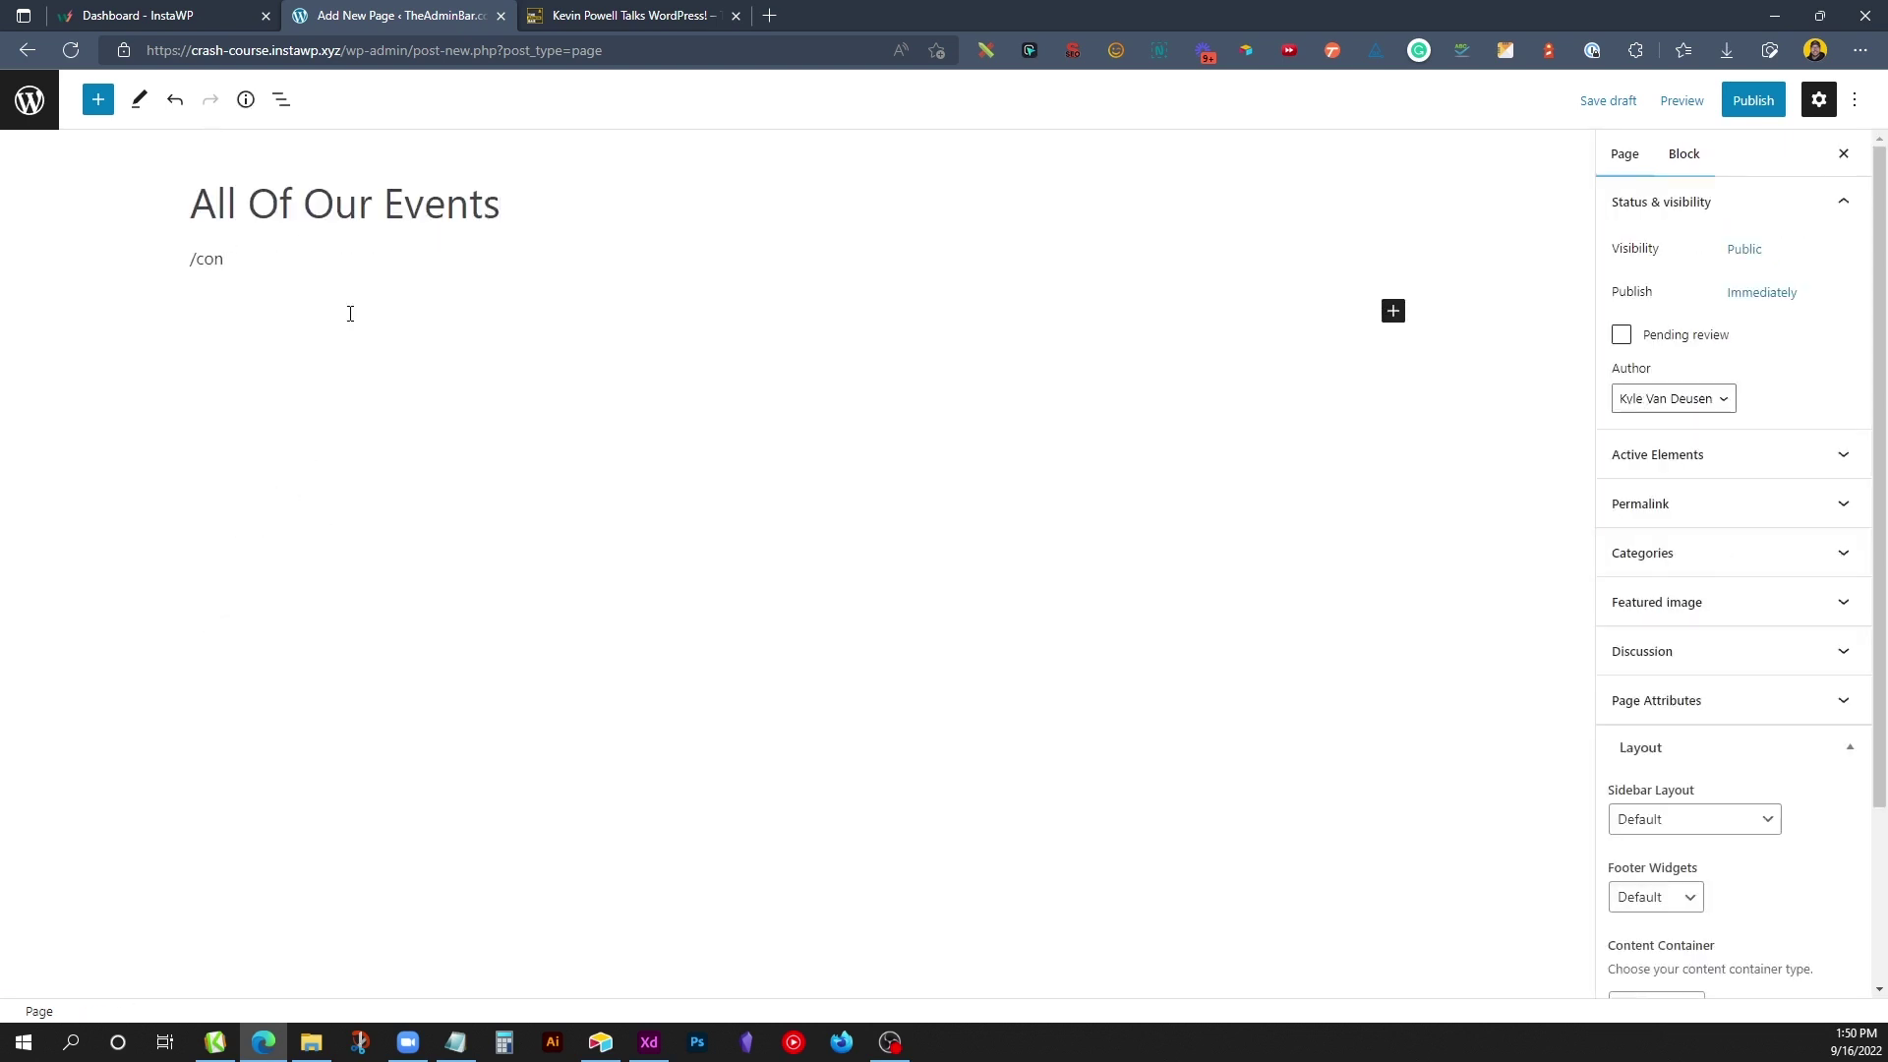
{"action": "left_click", "coordinate": [350, 312]}
{"action": "left_click", "coordinate": [341, 258]}
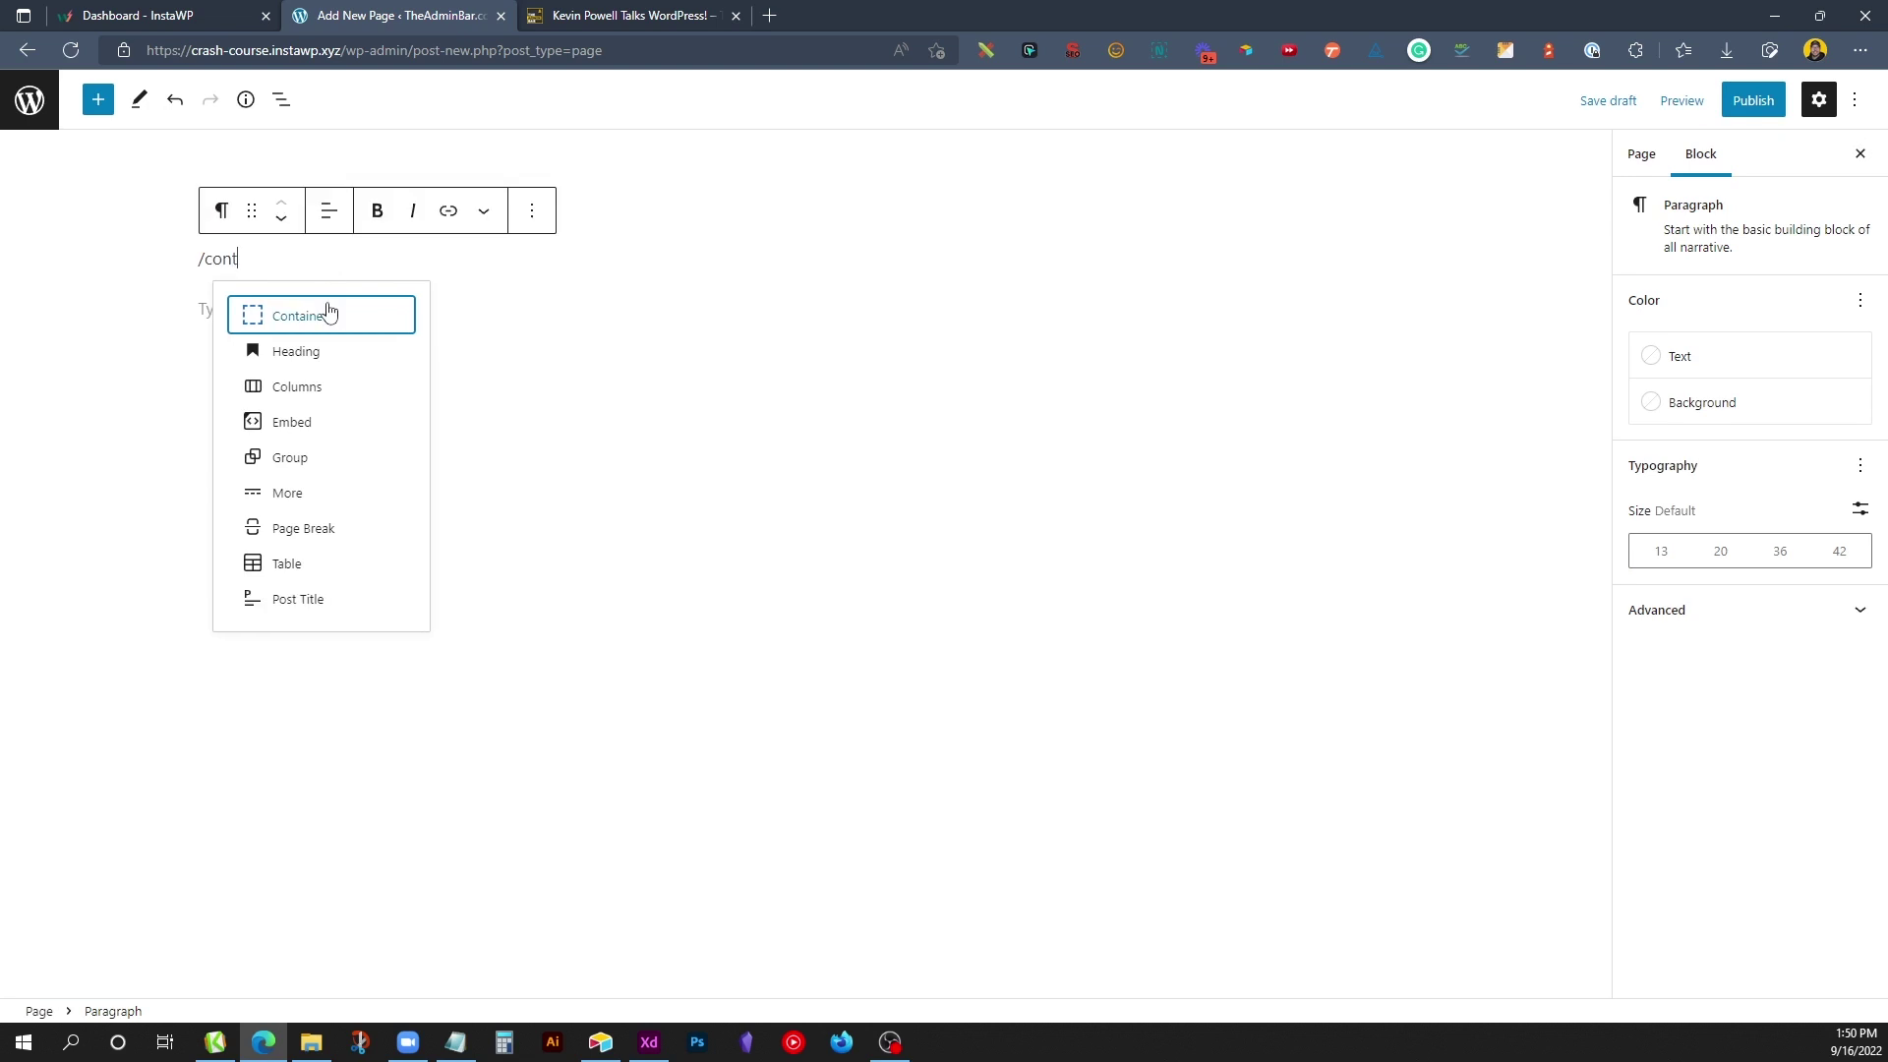
{"action": "left_click", "coordinate": [325, 313]}
{"action": "left_click", "coordinate": [1629, 335]}
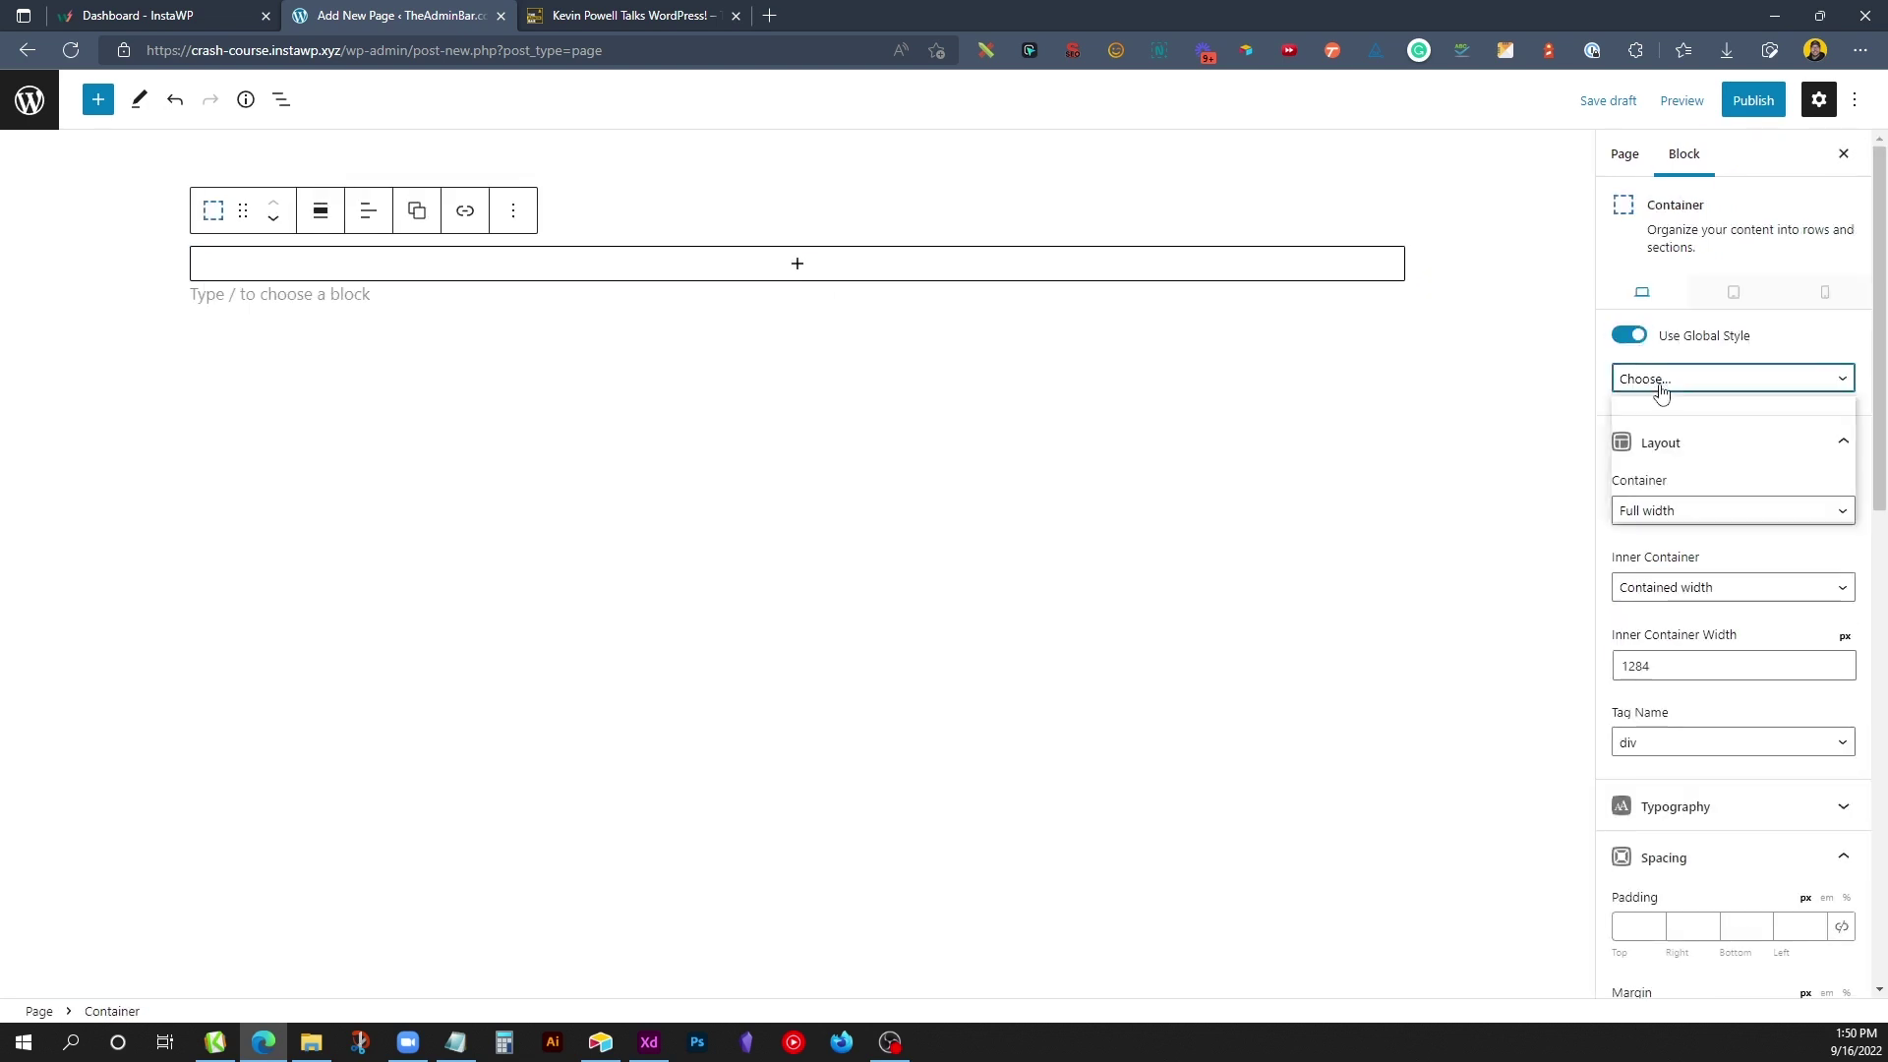
{"action": "left_click", "coordinate": [1654, 380]}
{"action": "left_click", "coordinate": [1640, 442]}
Step: Insert a GenerateBlocks Query Loop inside the container using the "Two columns & featured image" layout
{"action": "left_click", "coordinate": [717, 356]}
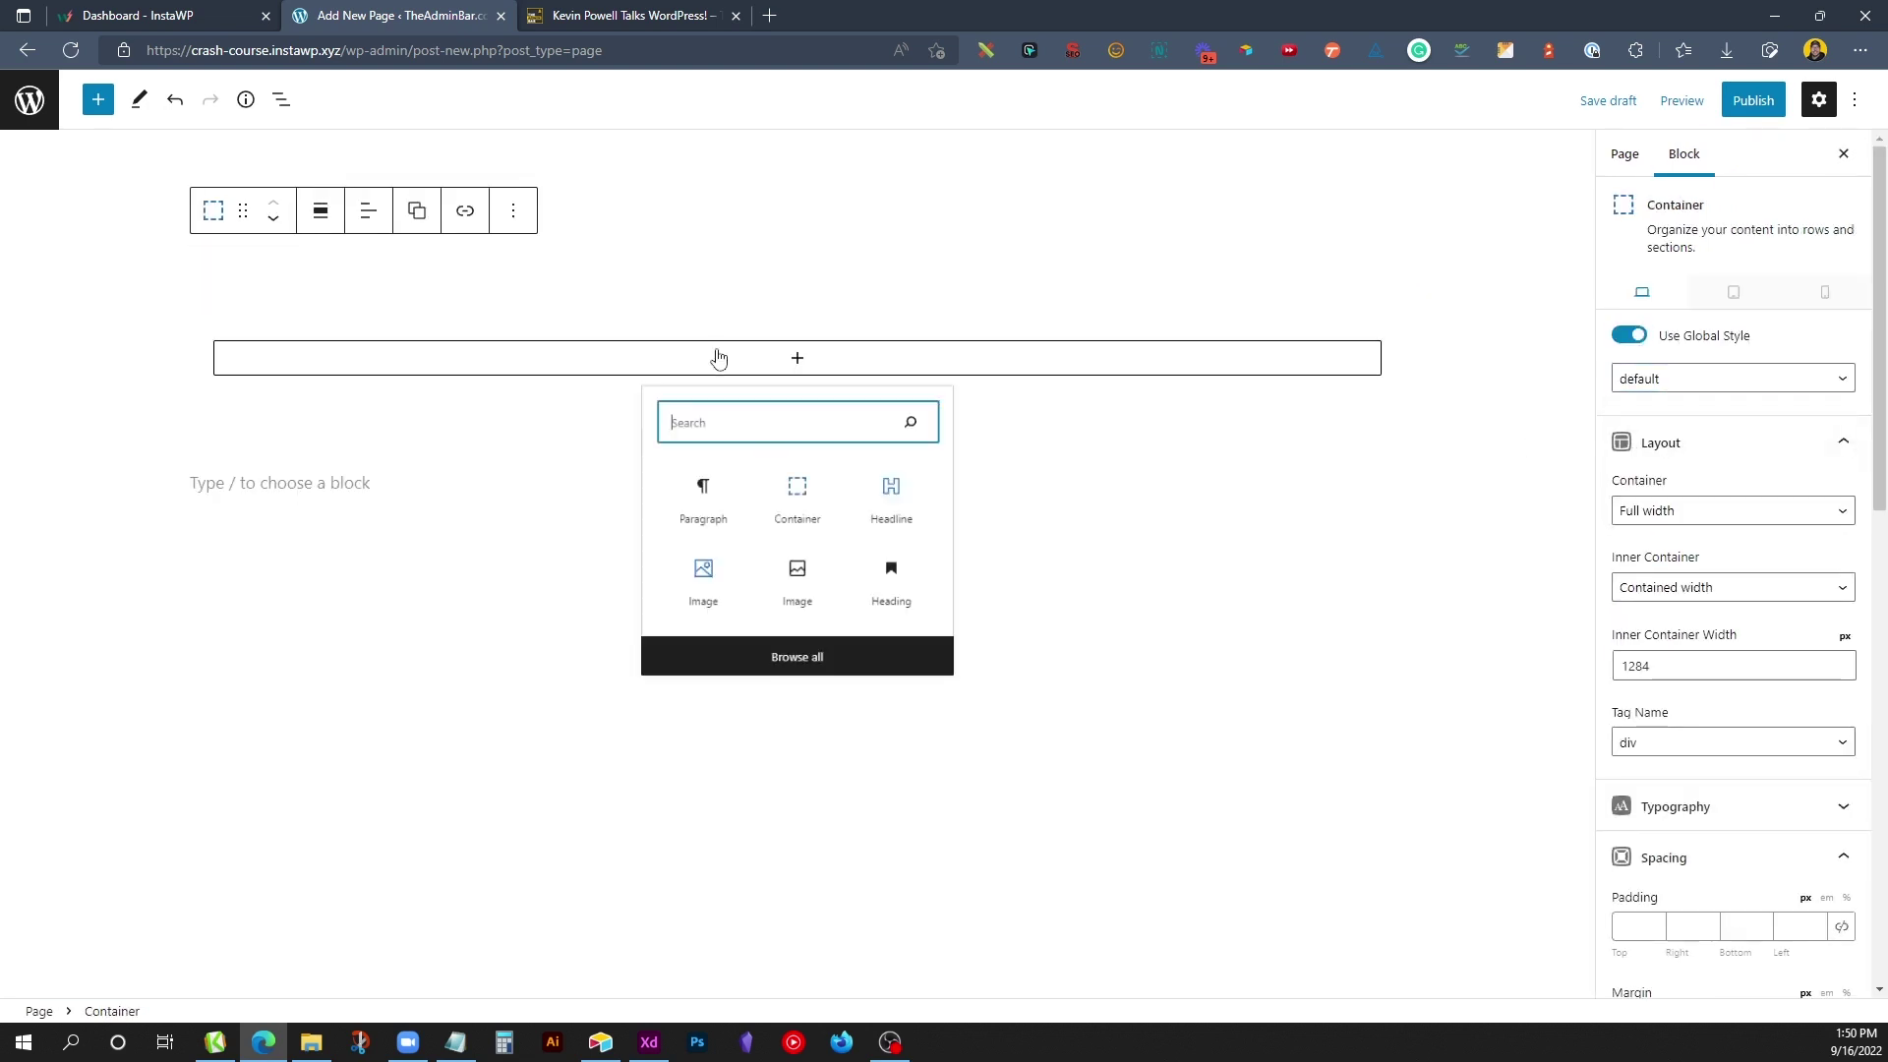
{"action": "type", "text": "quer"}
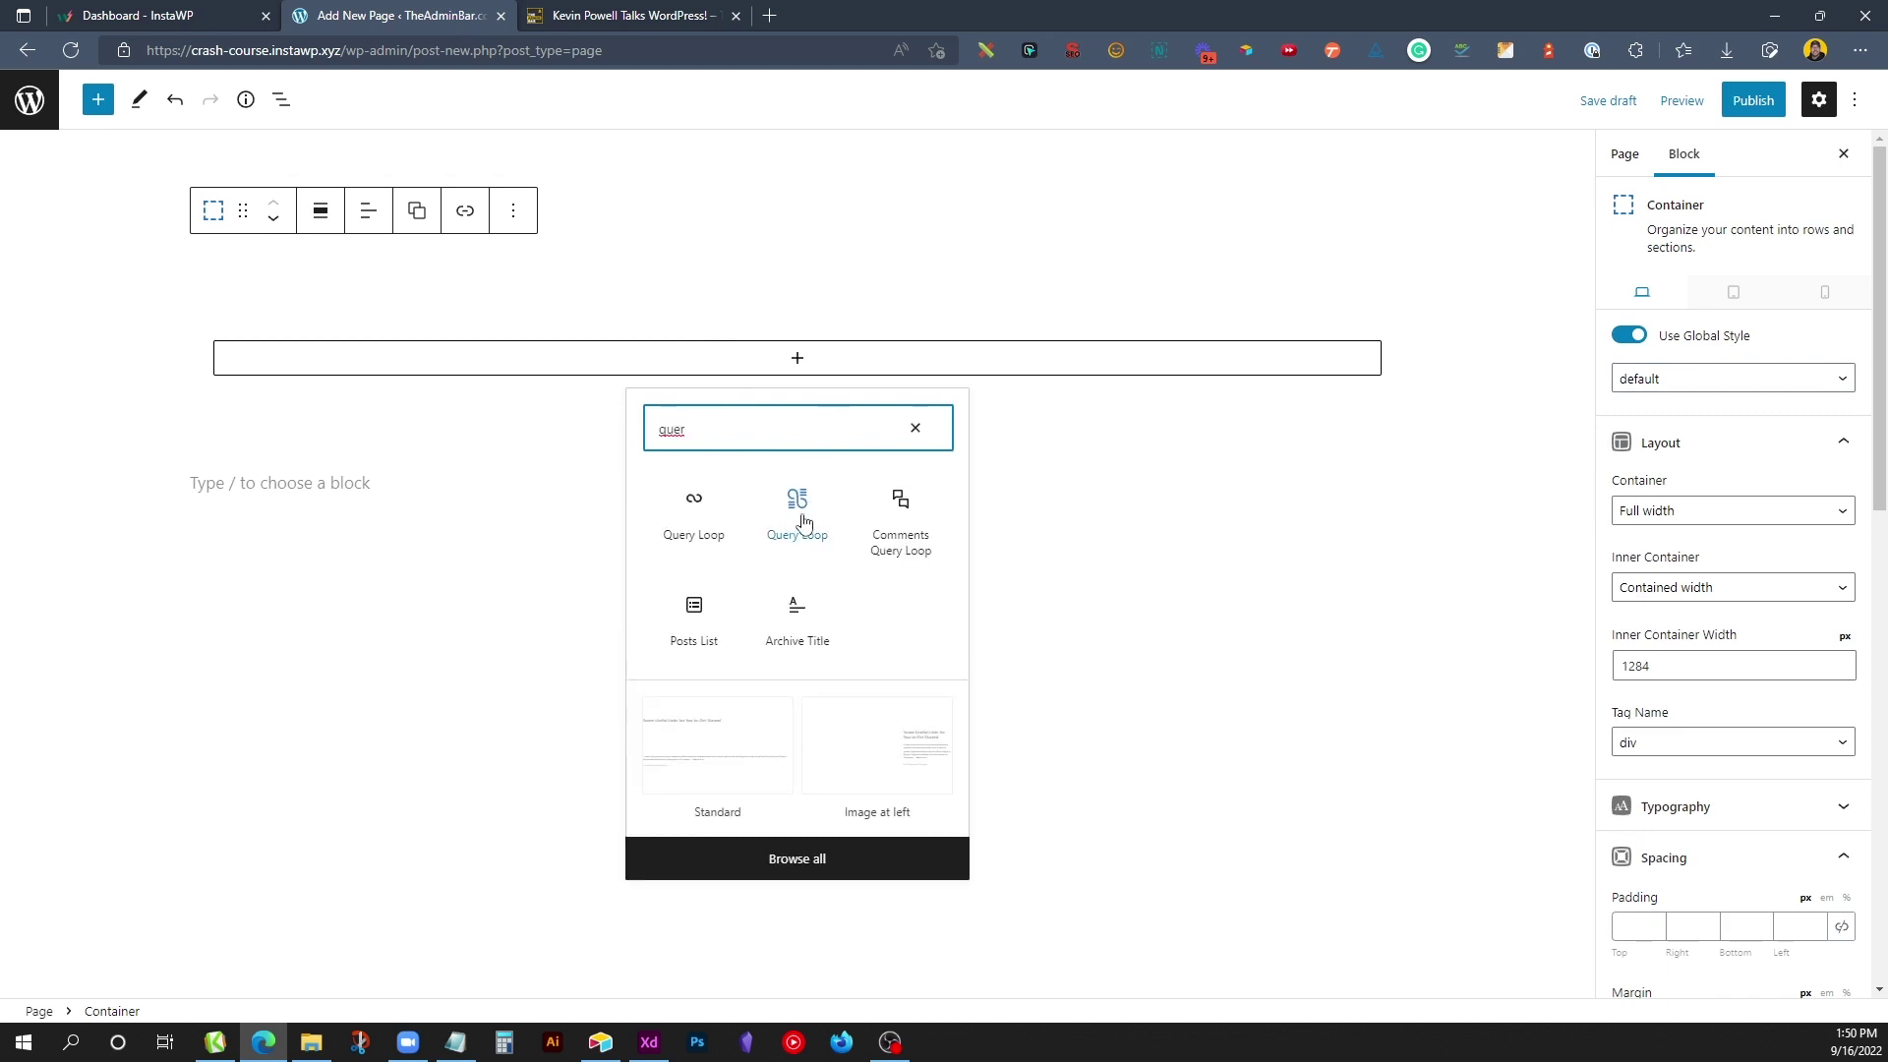
{"action": "left_click", "coordinate": [802, 521]}
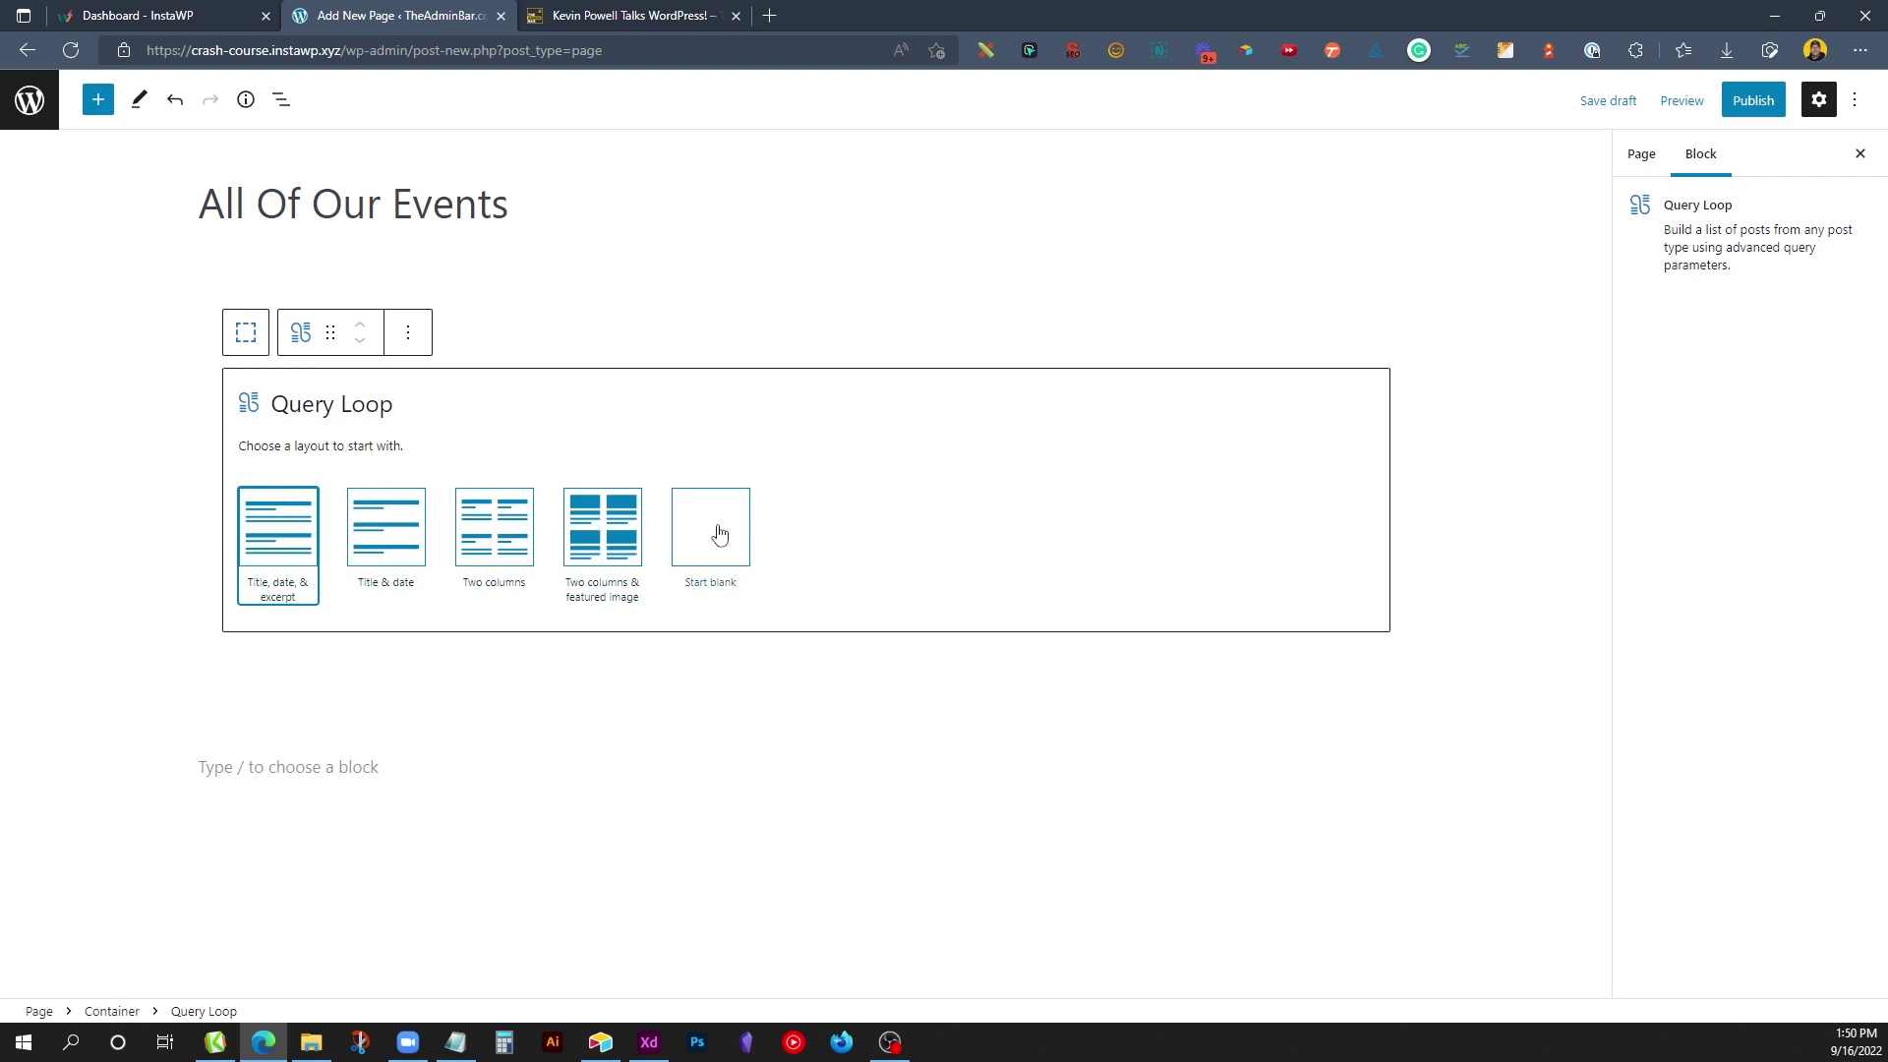
{"action": "left_click", "coordinate": [605, 538]}
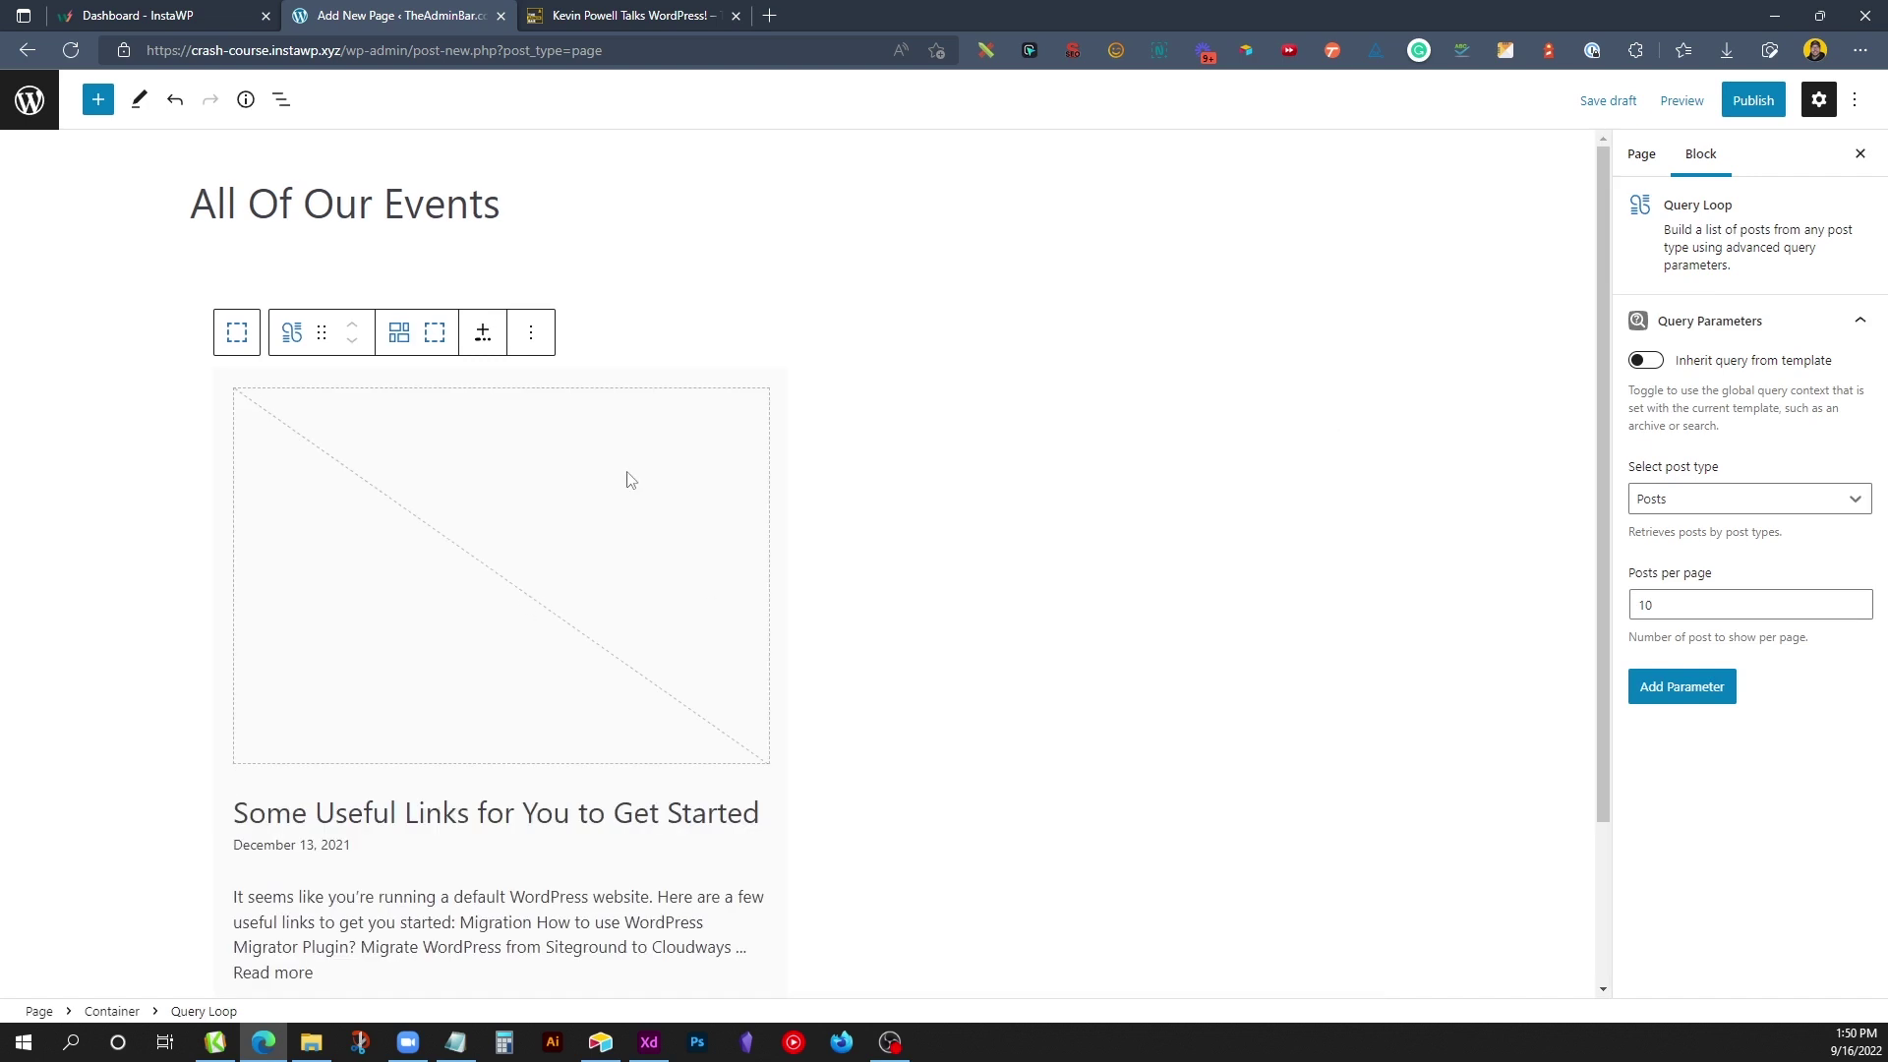
Step: Set the query loop image's dynamic source to Post meta with the meta field "image"
{"action": "scroll", "coordinate": [891, 493], "scroll_direction": "down", "scroll_amount": 1}
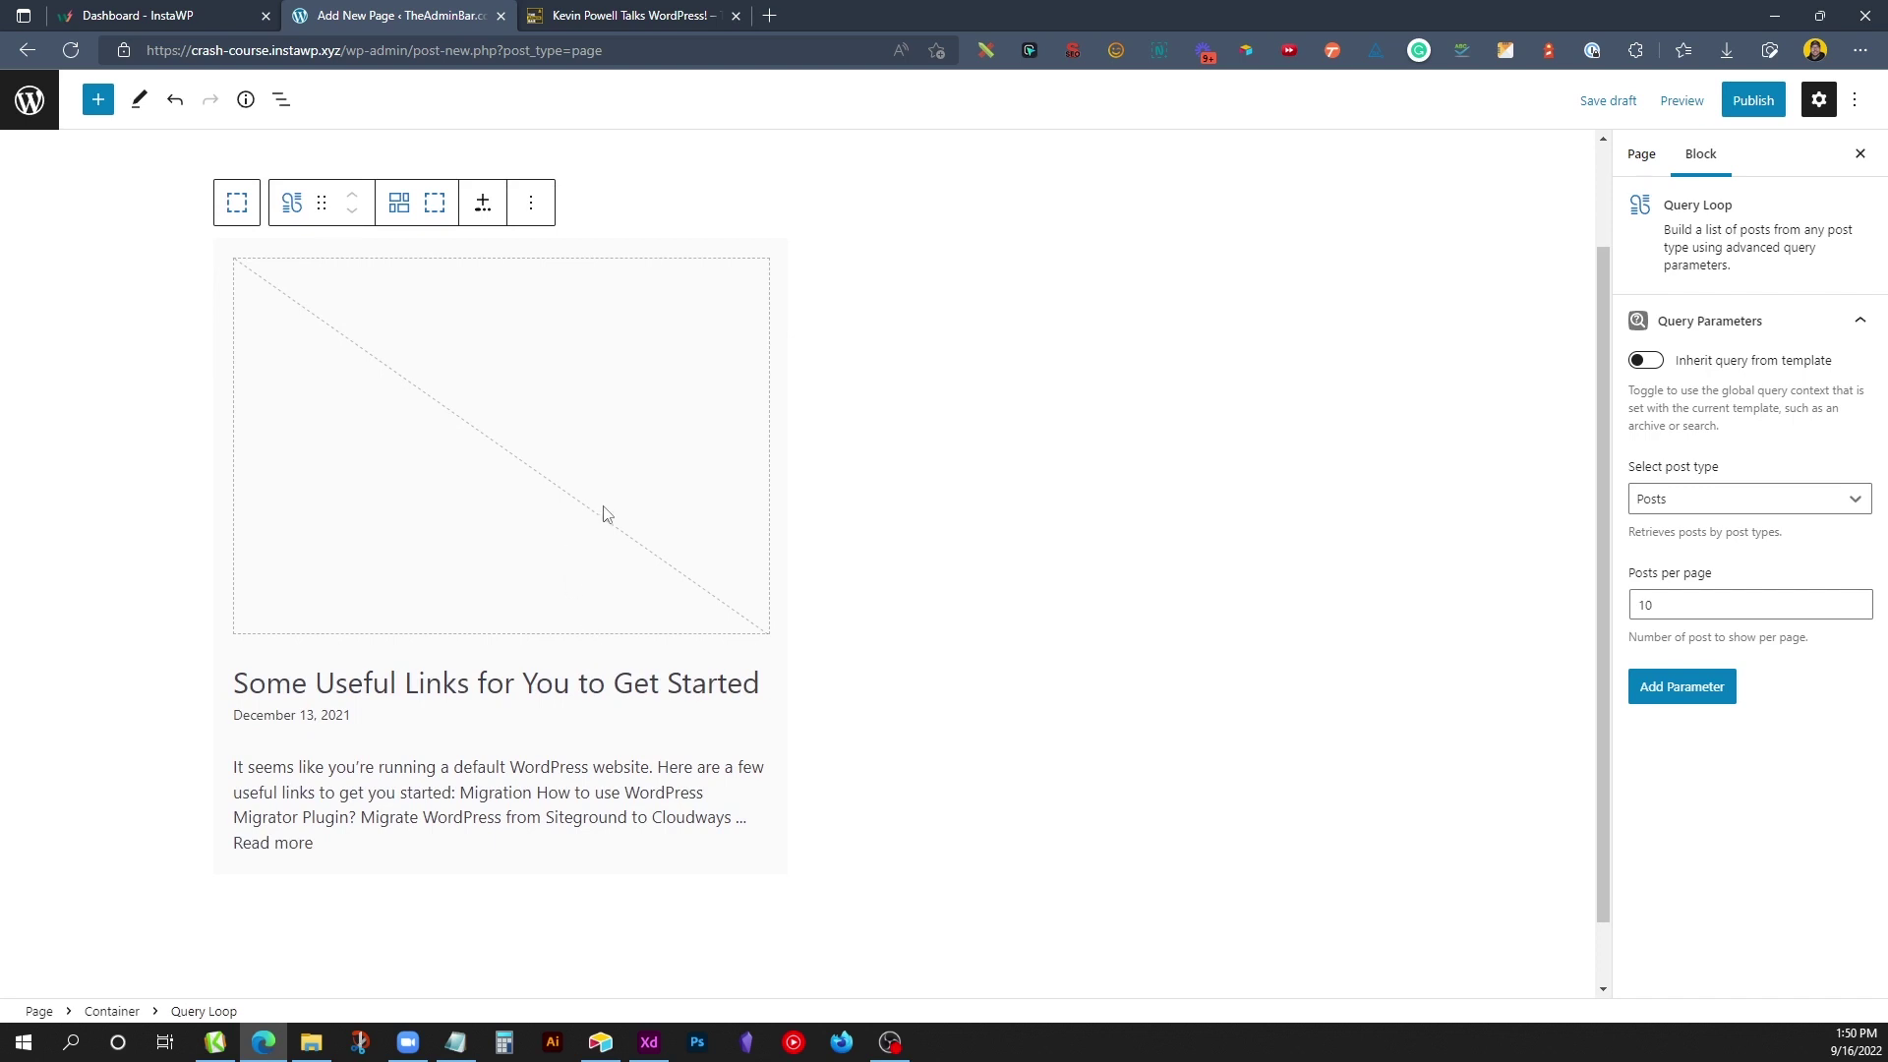
{"action": "left_click", "coordinate": [611, 446]}
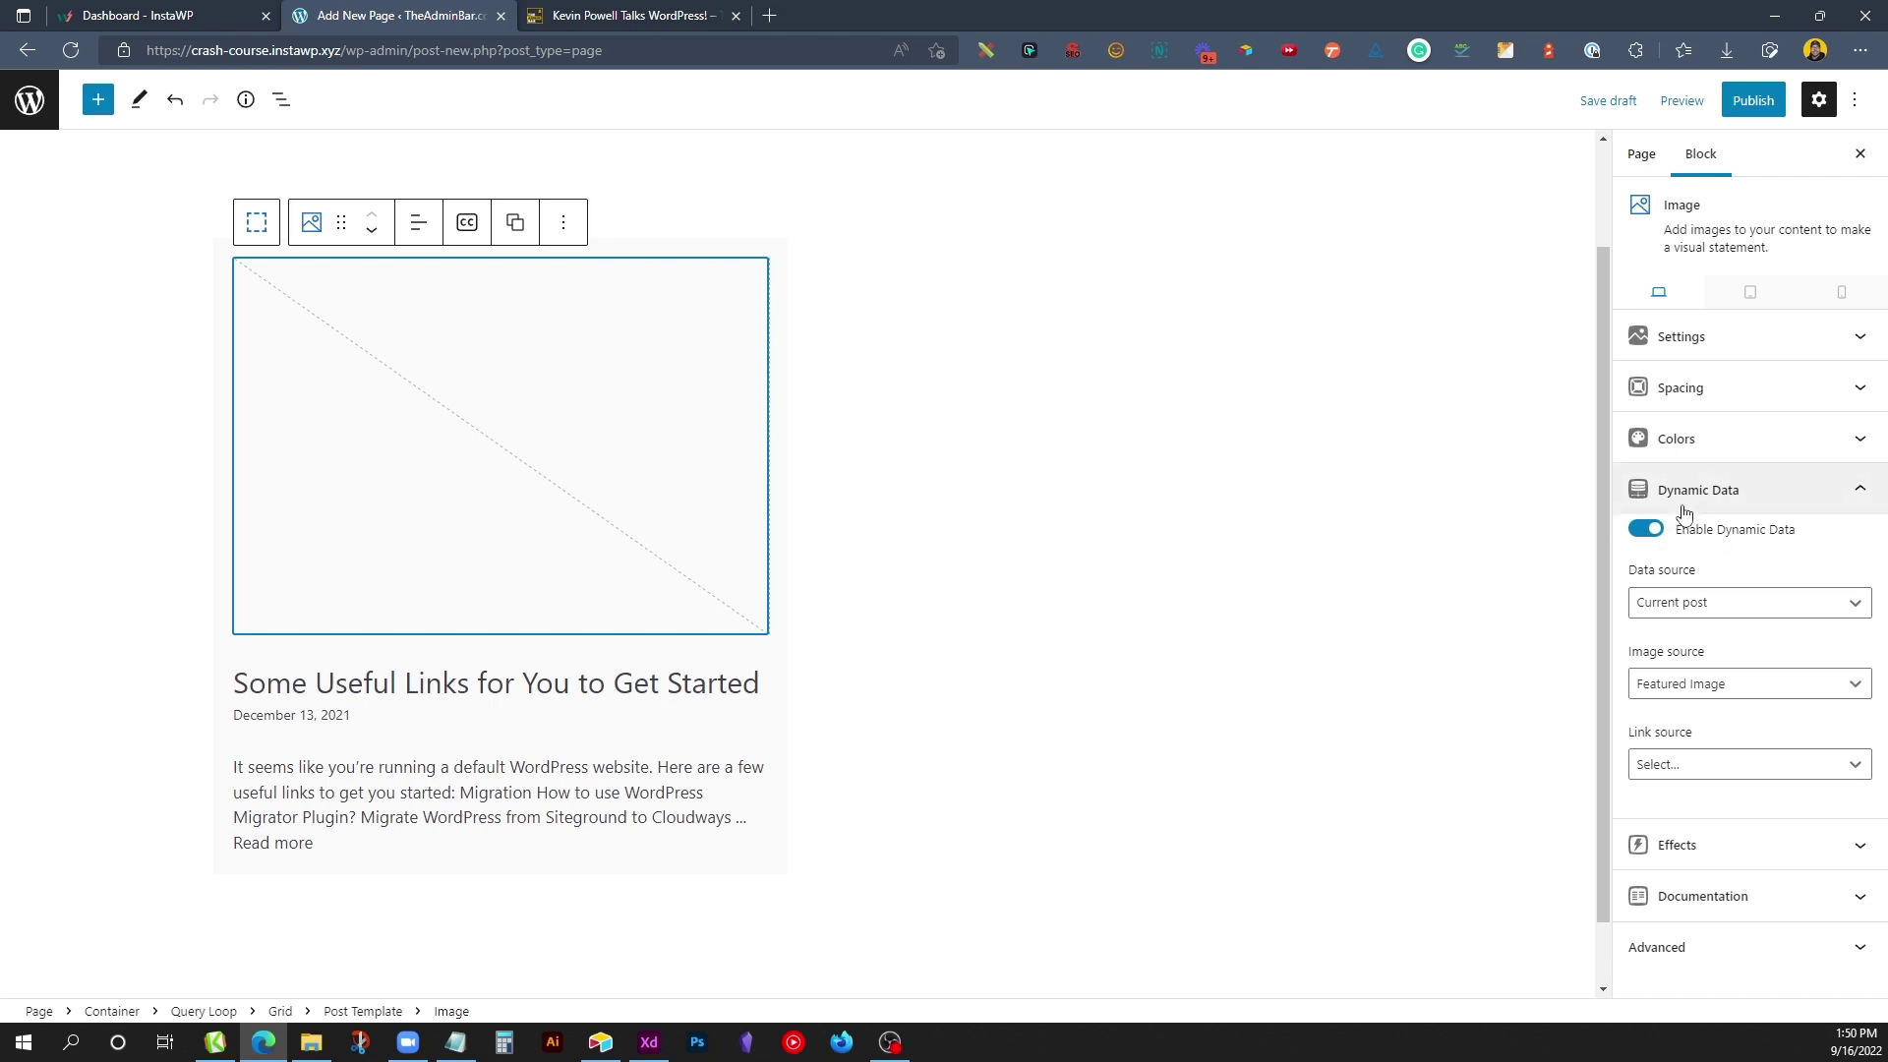
{"action": "left_click", "coordinate": [1707, 689]}
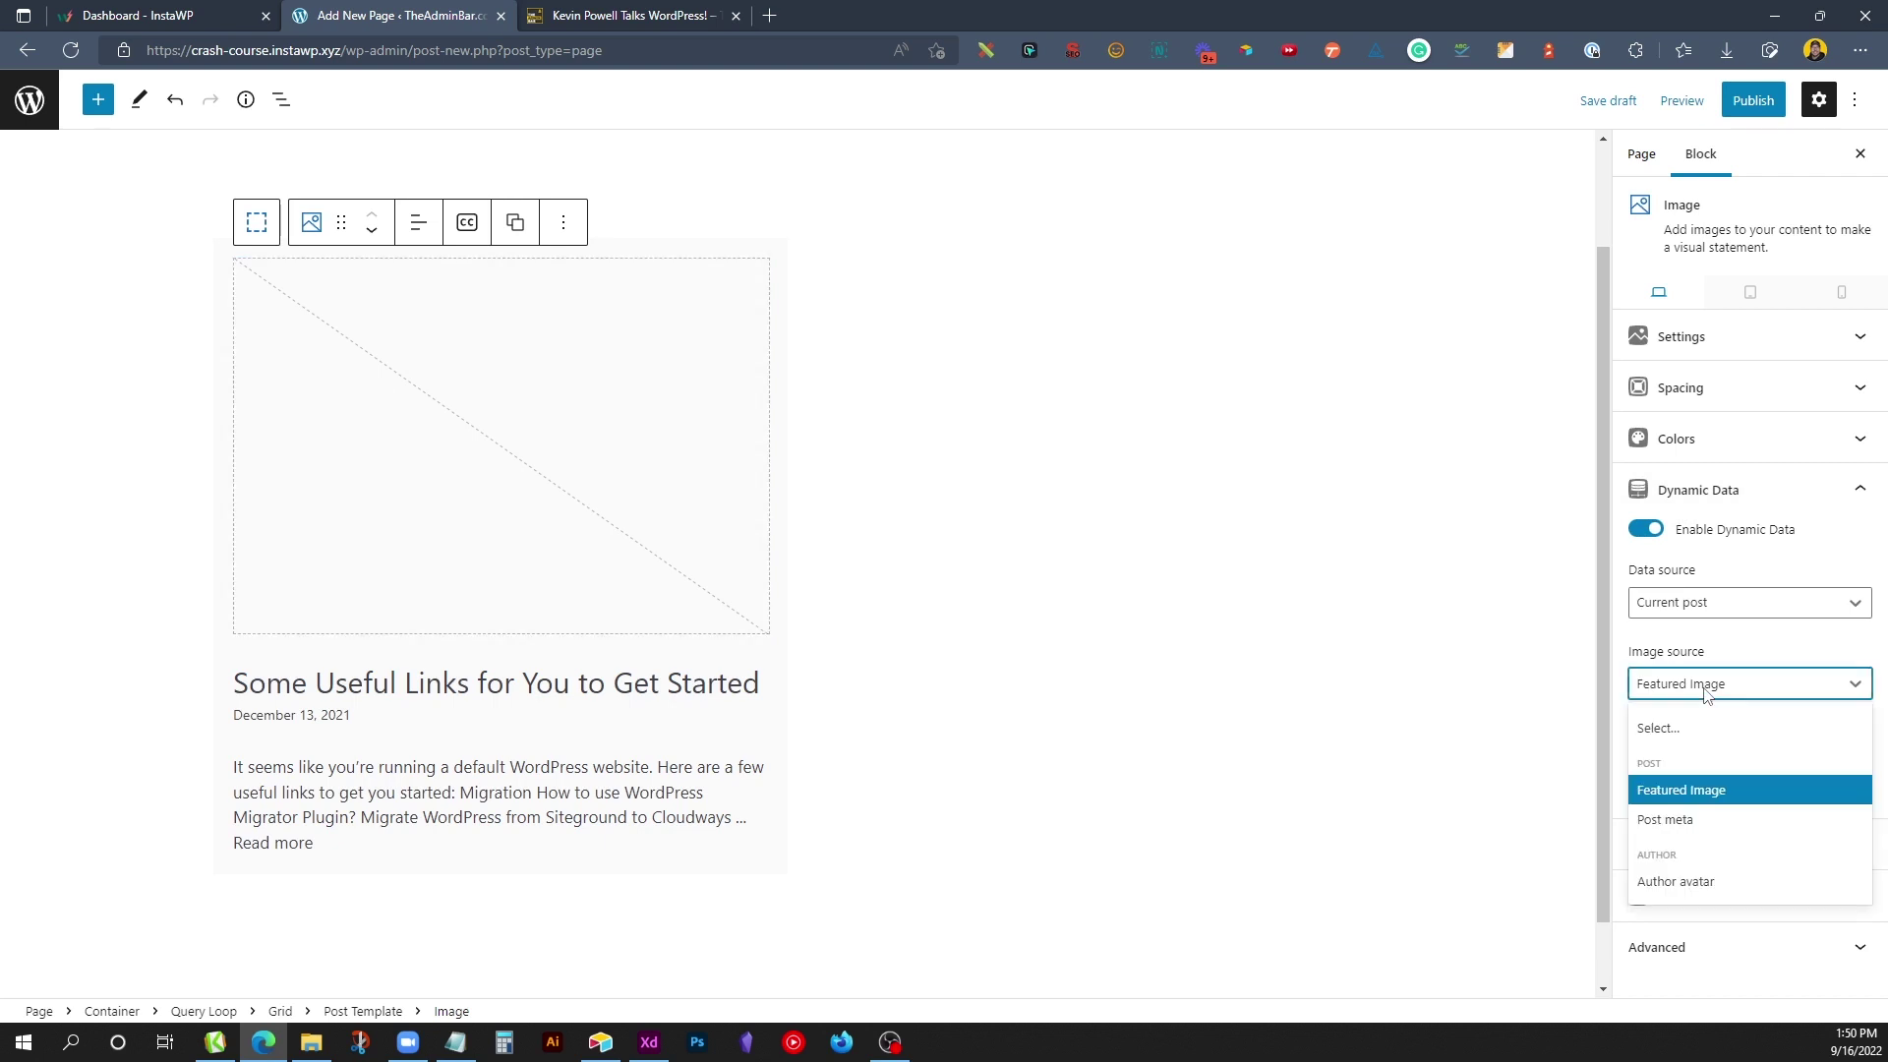
{"action": "left_click", "coordinate": [1674, 817]}
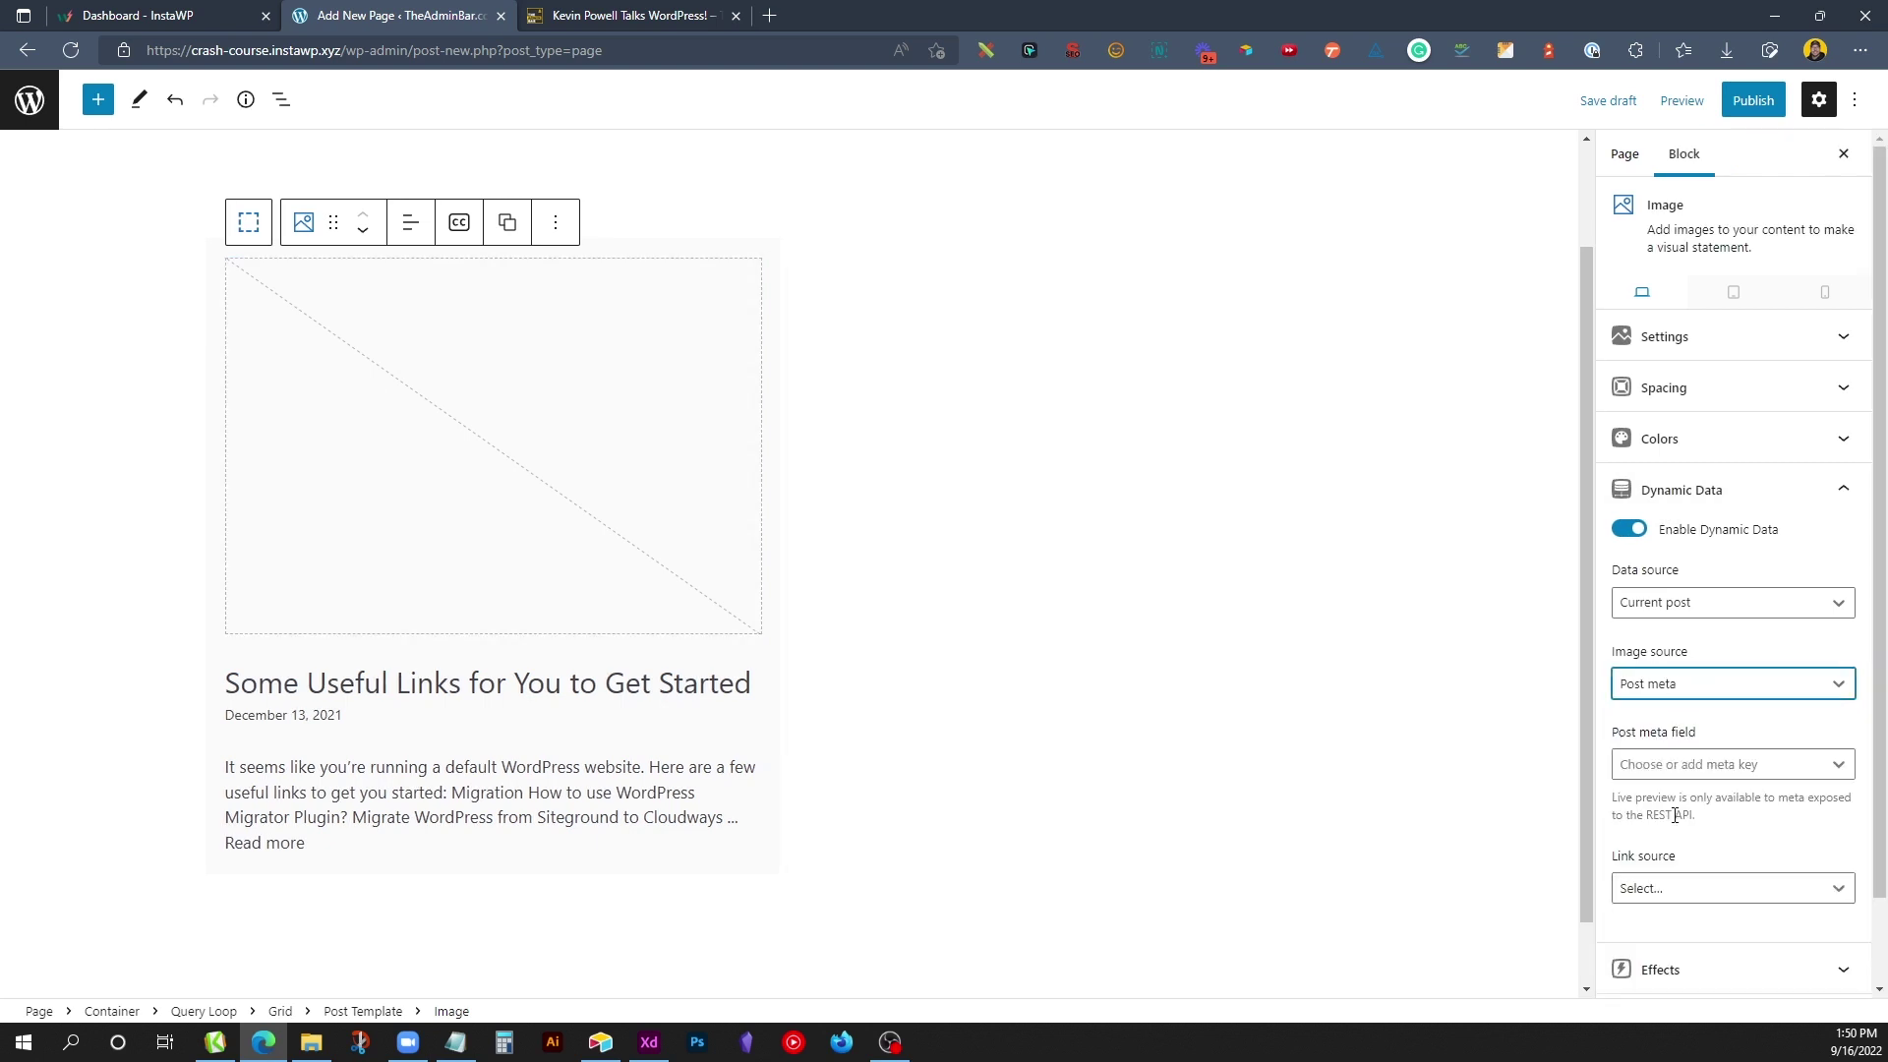
{"action": "left_click", "coordinate": [1678, 764]}
{"action": "type", "text": "image"}
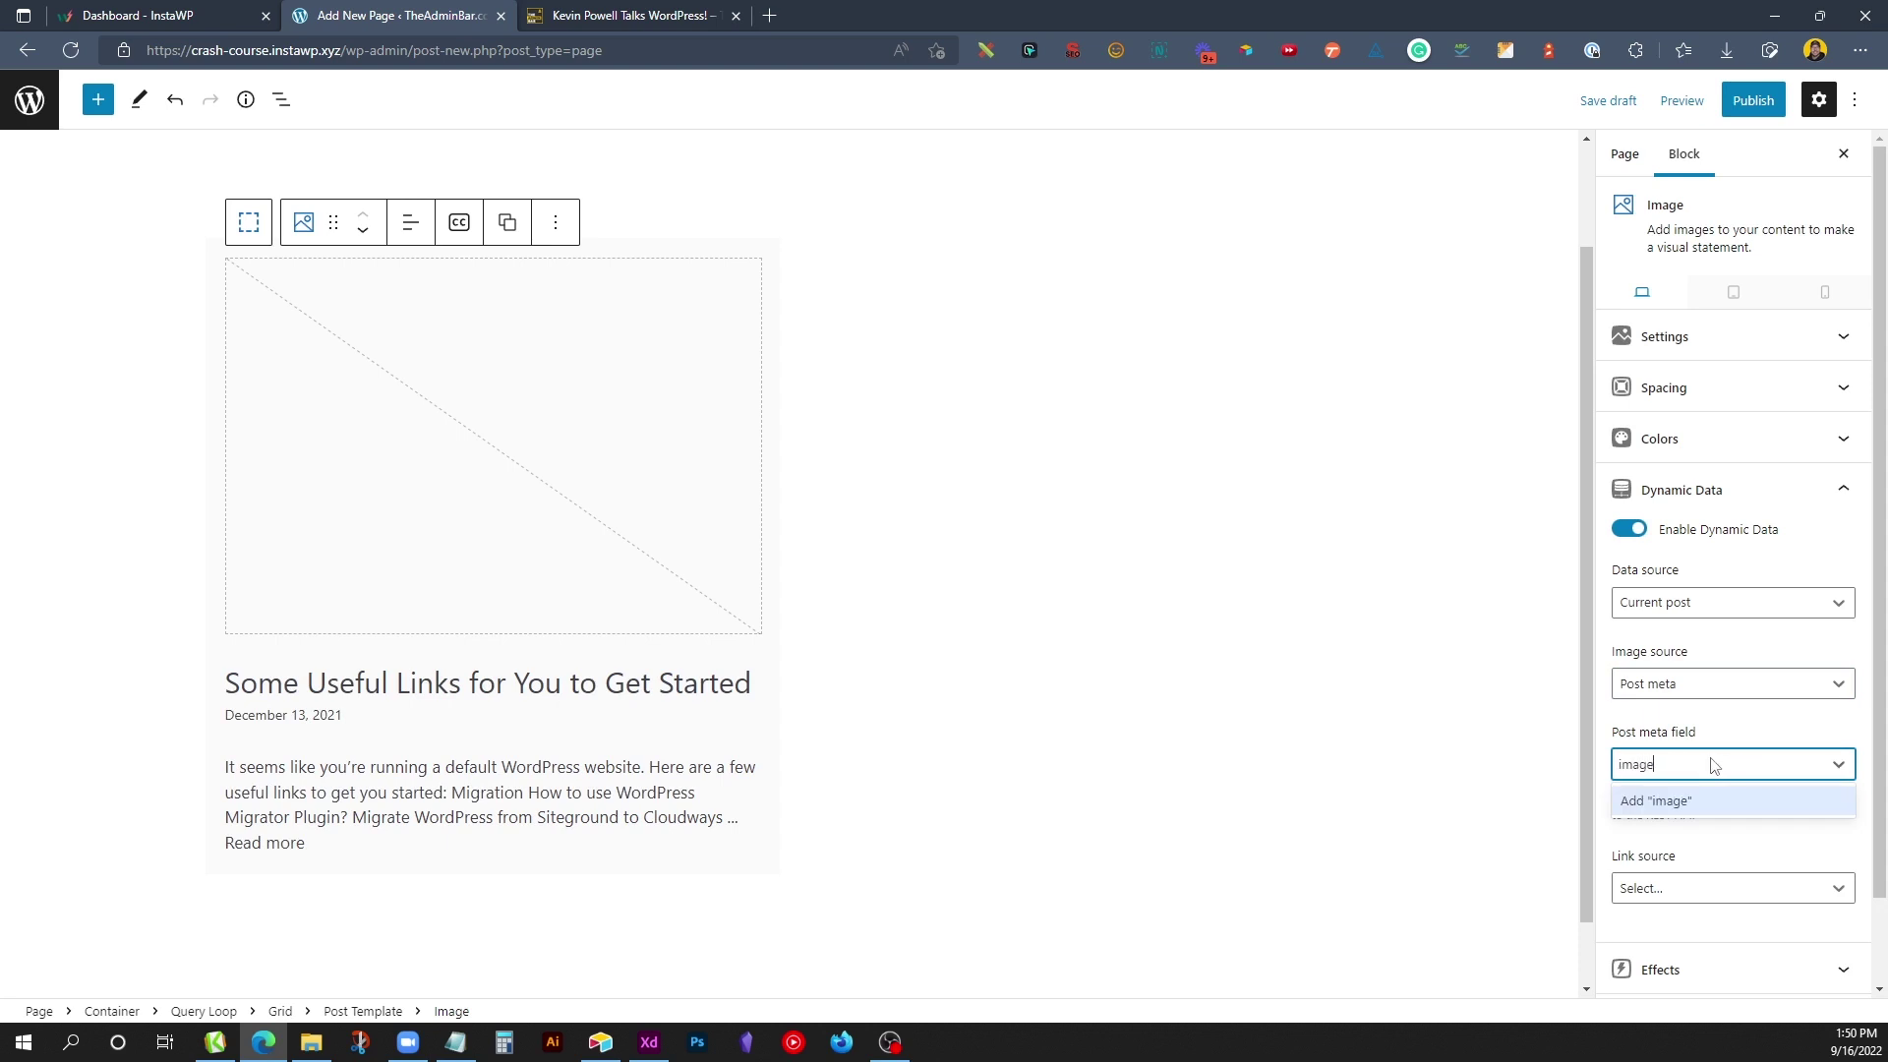
{"action": "left_click", "coordinate": [1713, 795]}
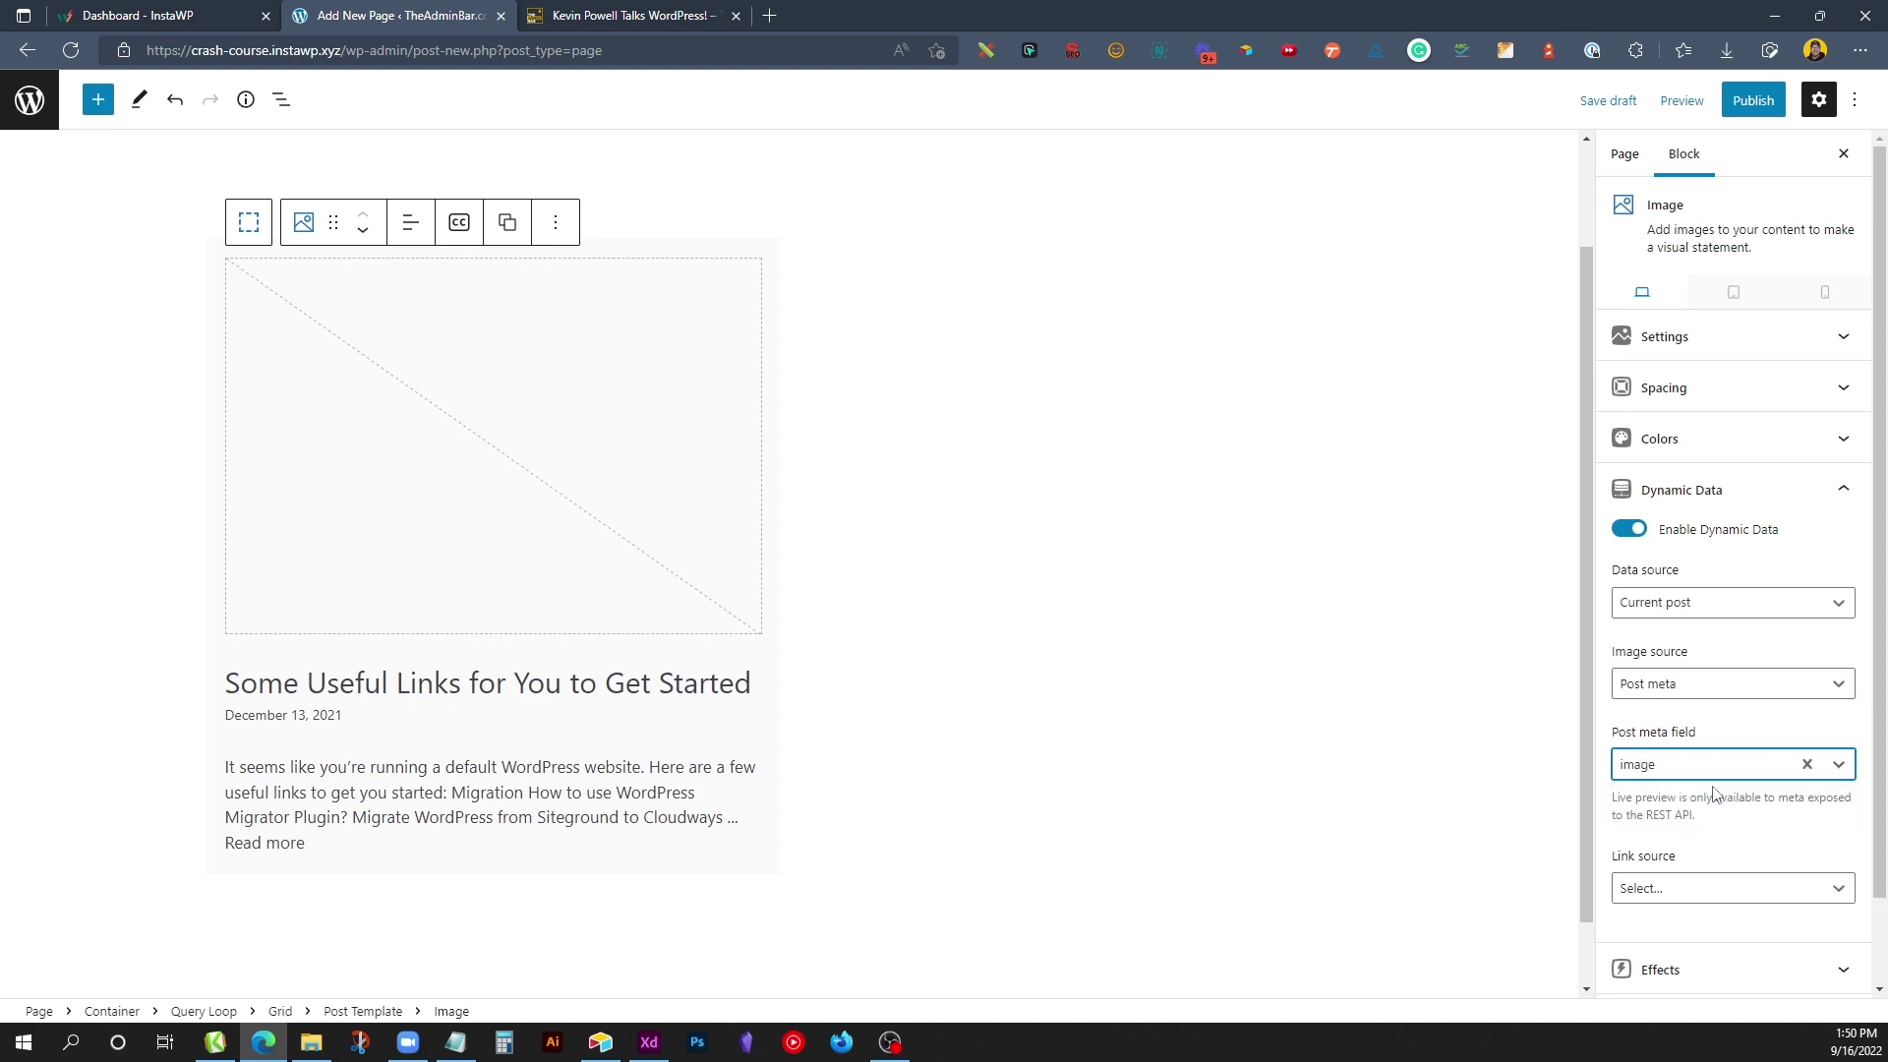
Step: Set the query loop's post date headline to dynamic content from Post meta with the meta field "subheading"
{"action": "left_click", "coordinate": [336, 675]}
{"action": "left_click", "coordinate": [1677, 580]}
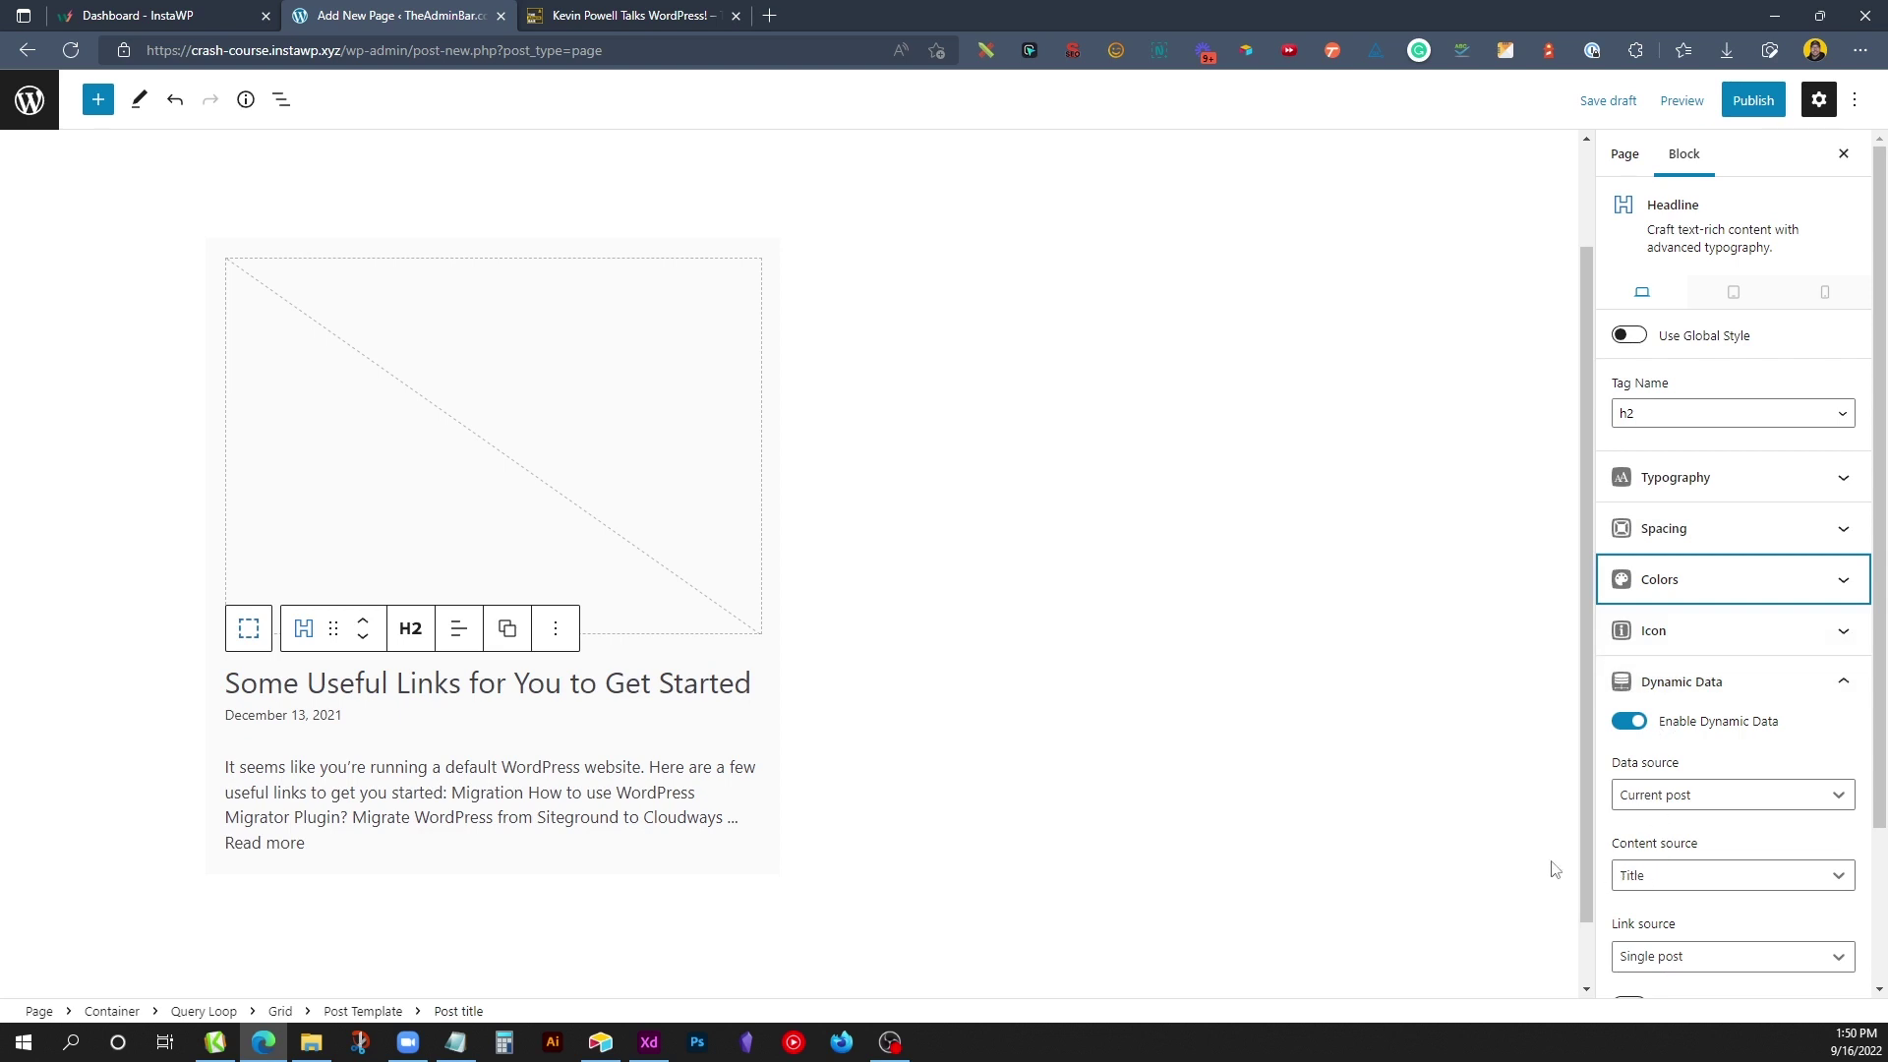
{"action": "left_click", "coordinate": [281, 710]}
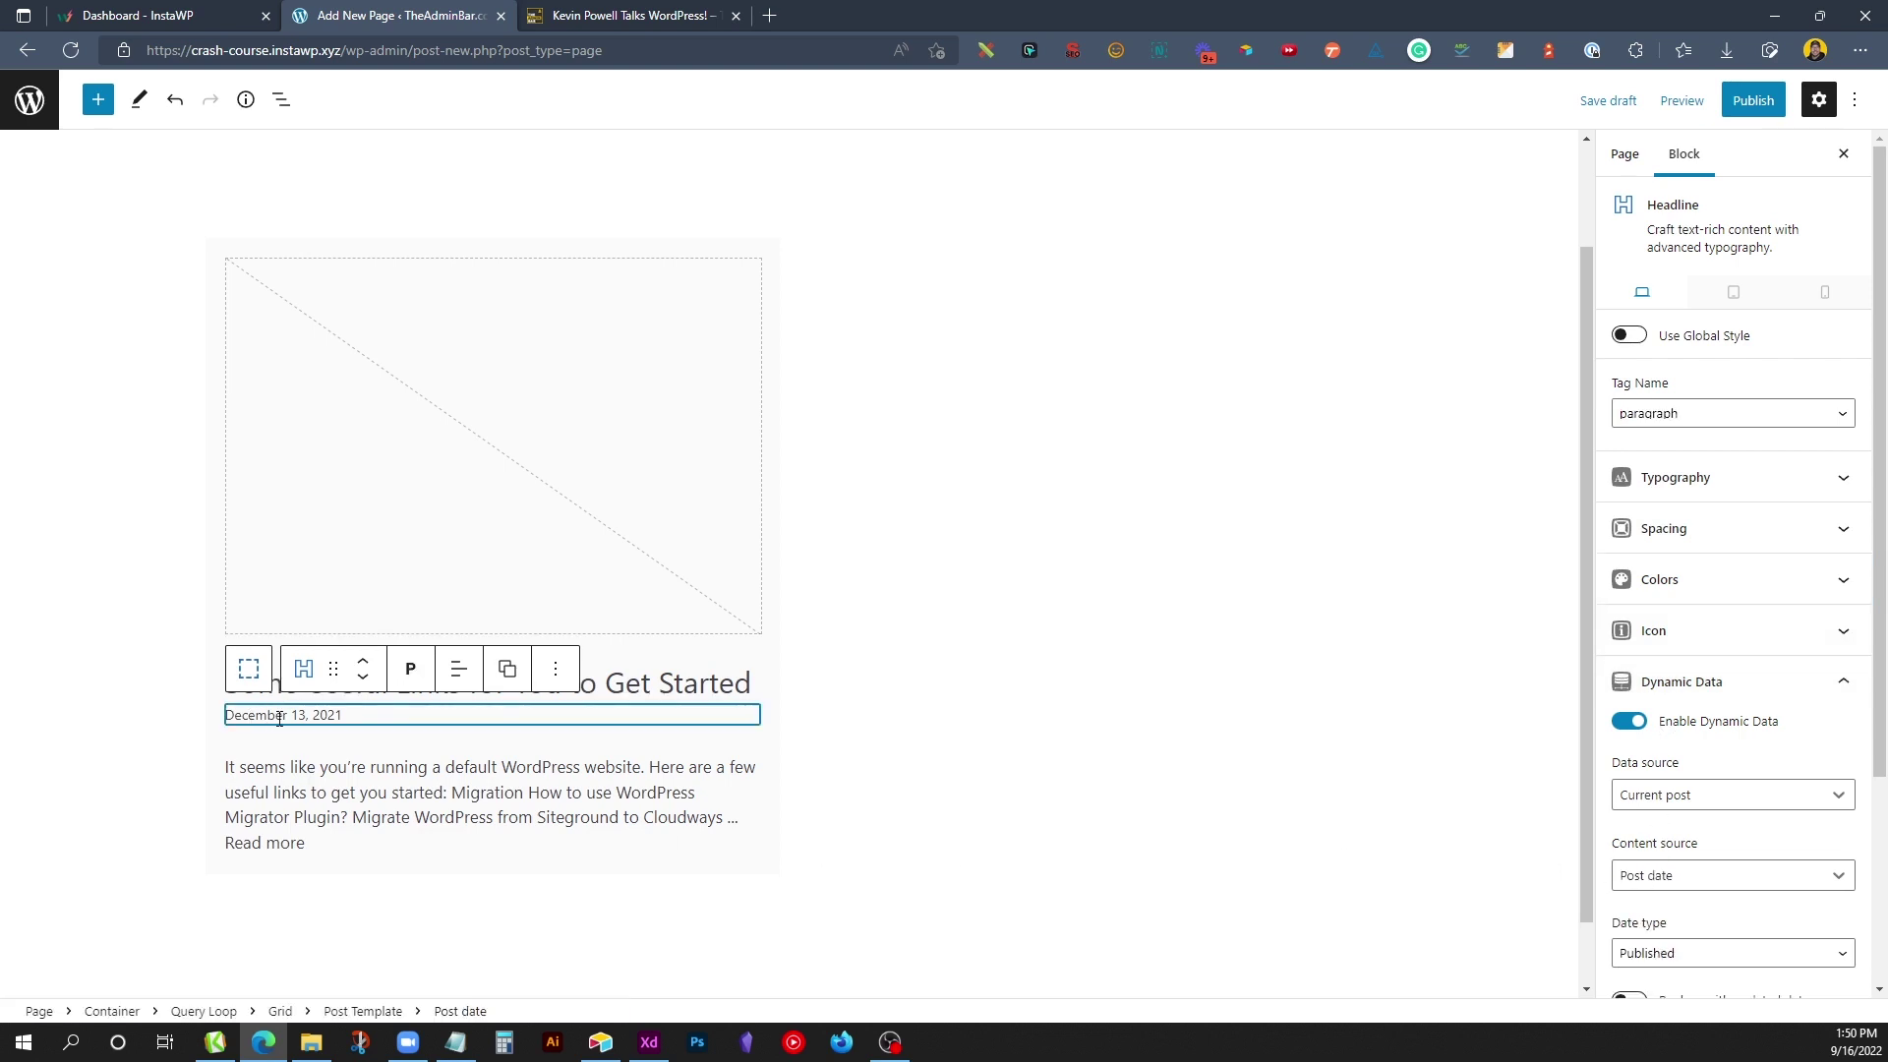
{"action": "scroll", "coordinate": [1672, 733], "scroll_direction": "down", "scroll_amount": 2}
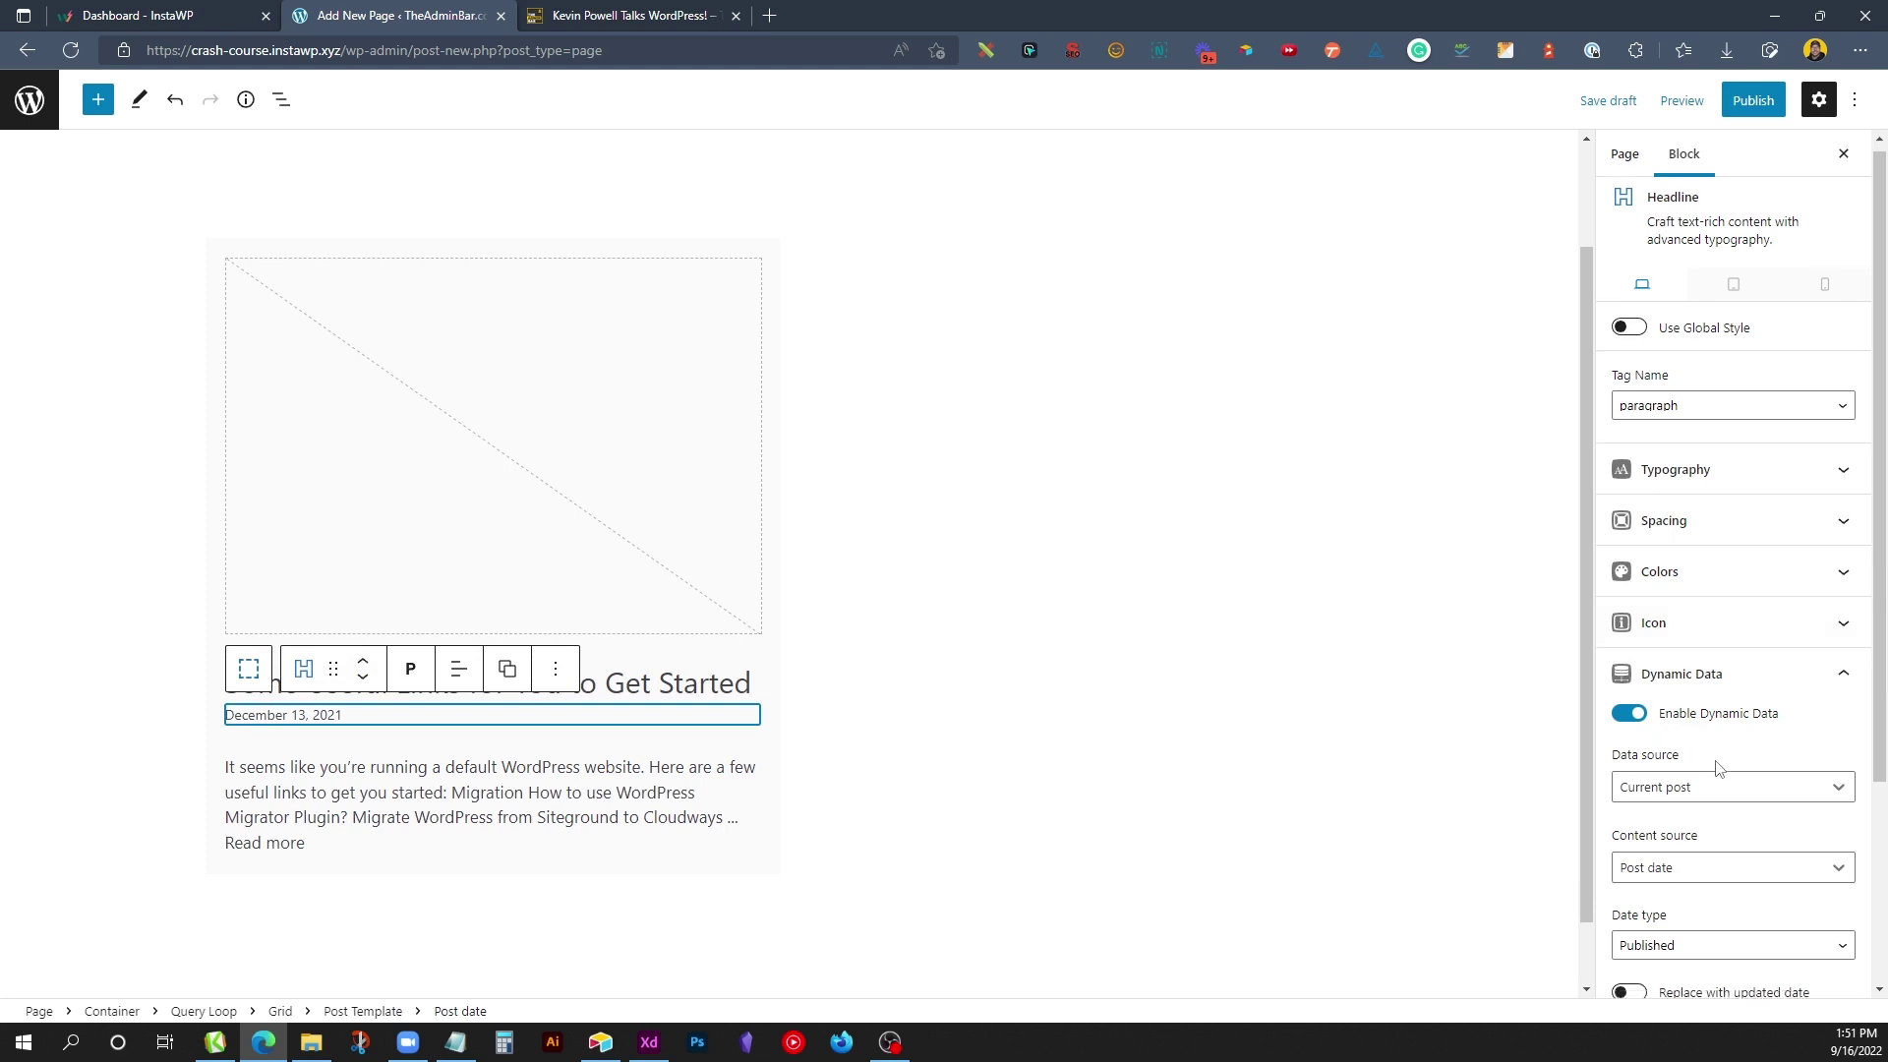
{"action": "left_click", "coordinate": [1645, 755]}
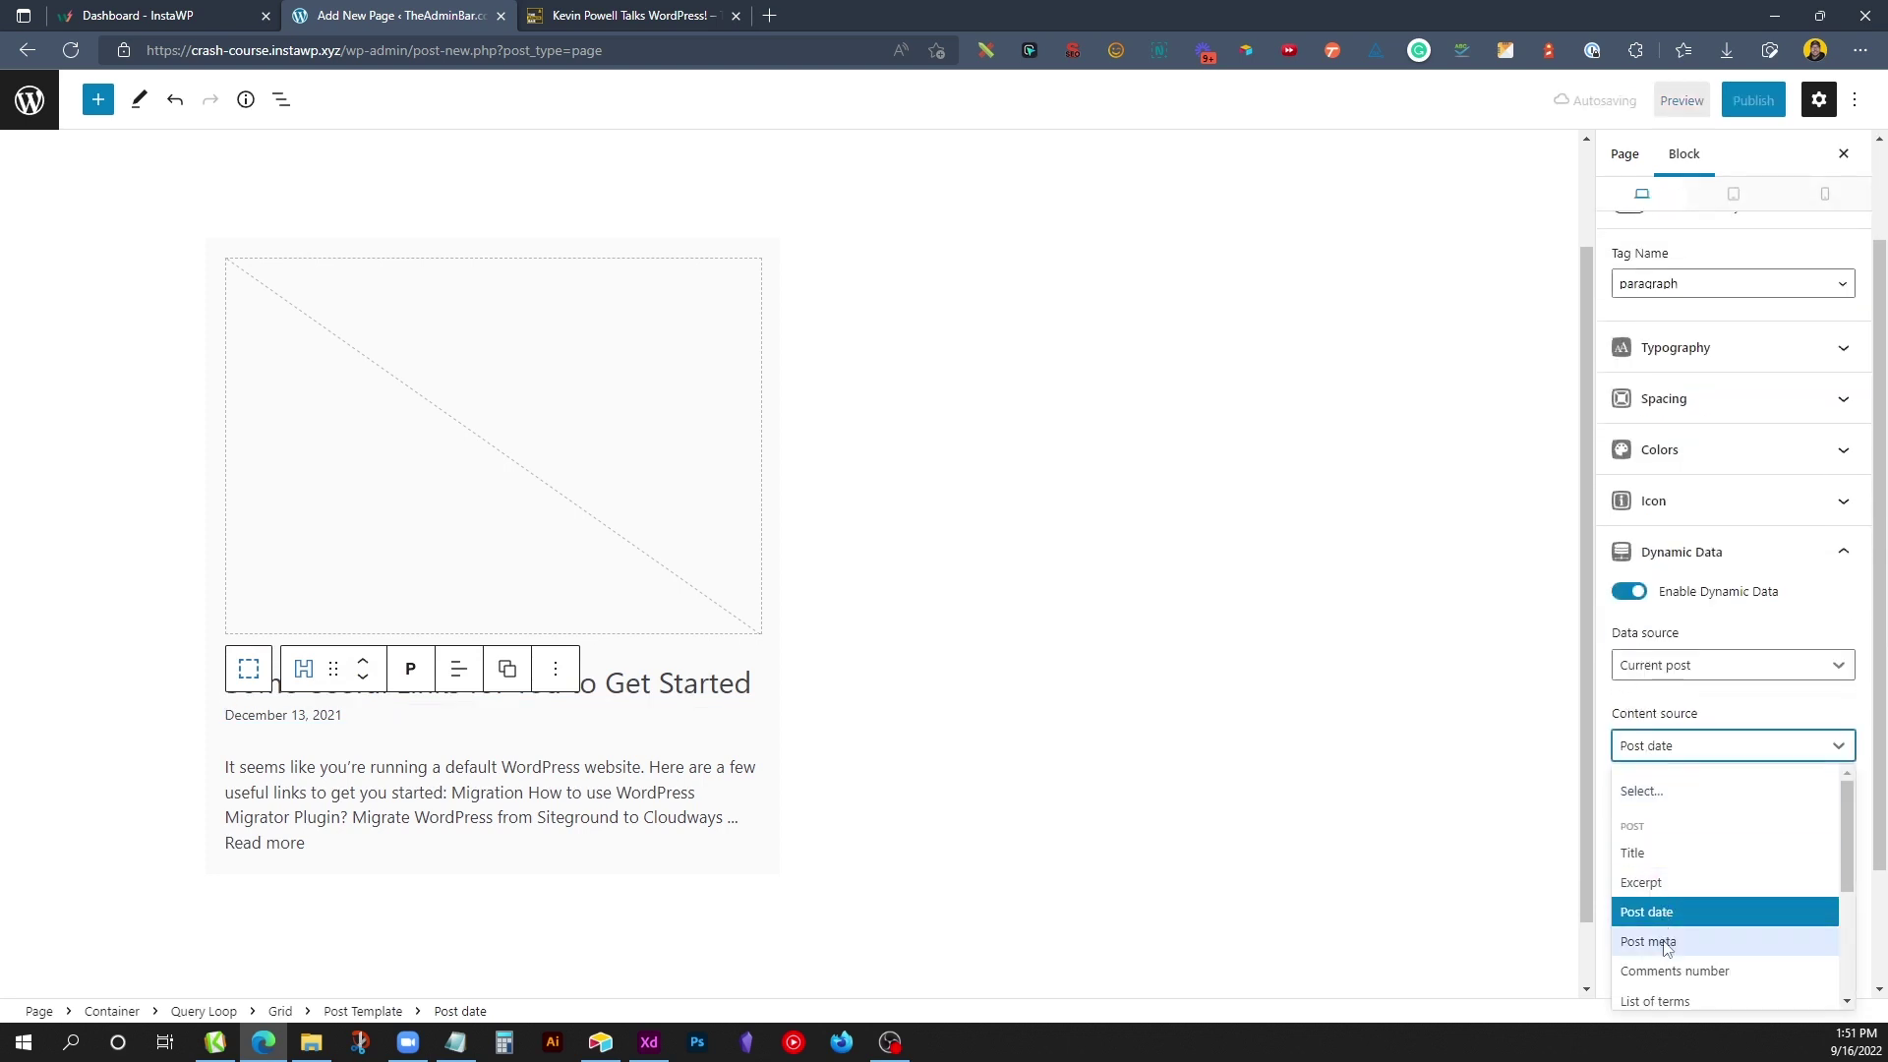
{"action": "left_click", "coordinate": [1674, 934]}
{"action": "left_click", "coordinate": [1668, 831]}
{"action": "type", "text": "s"}
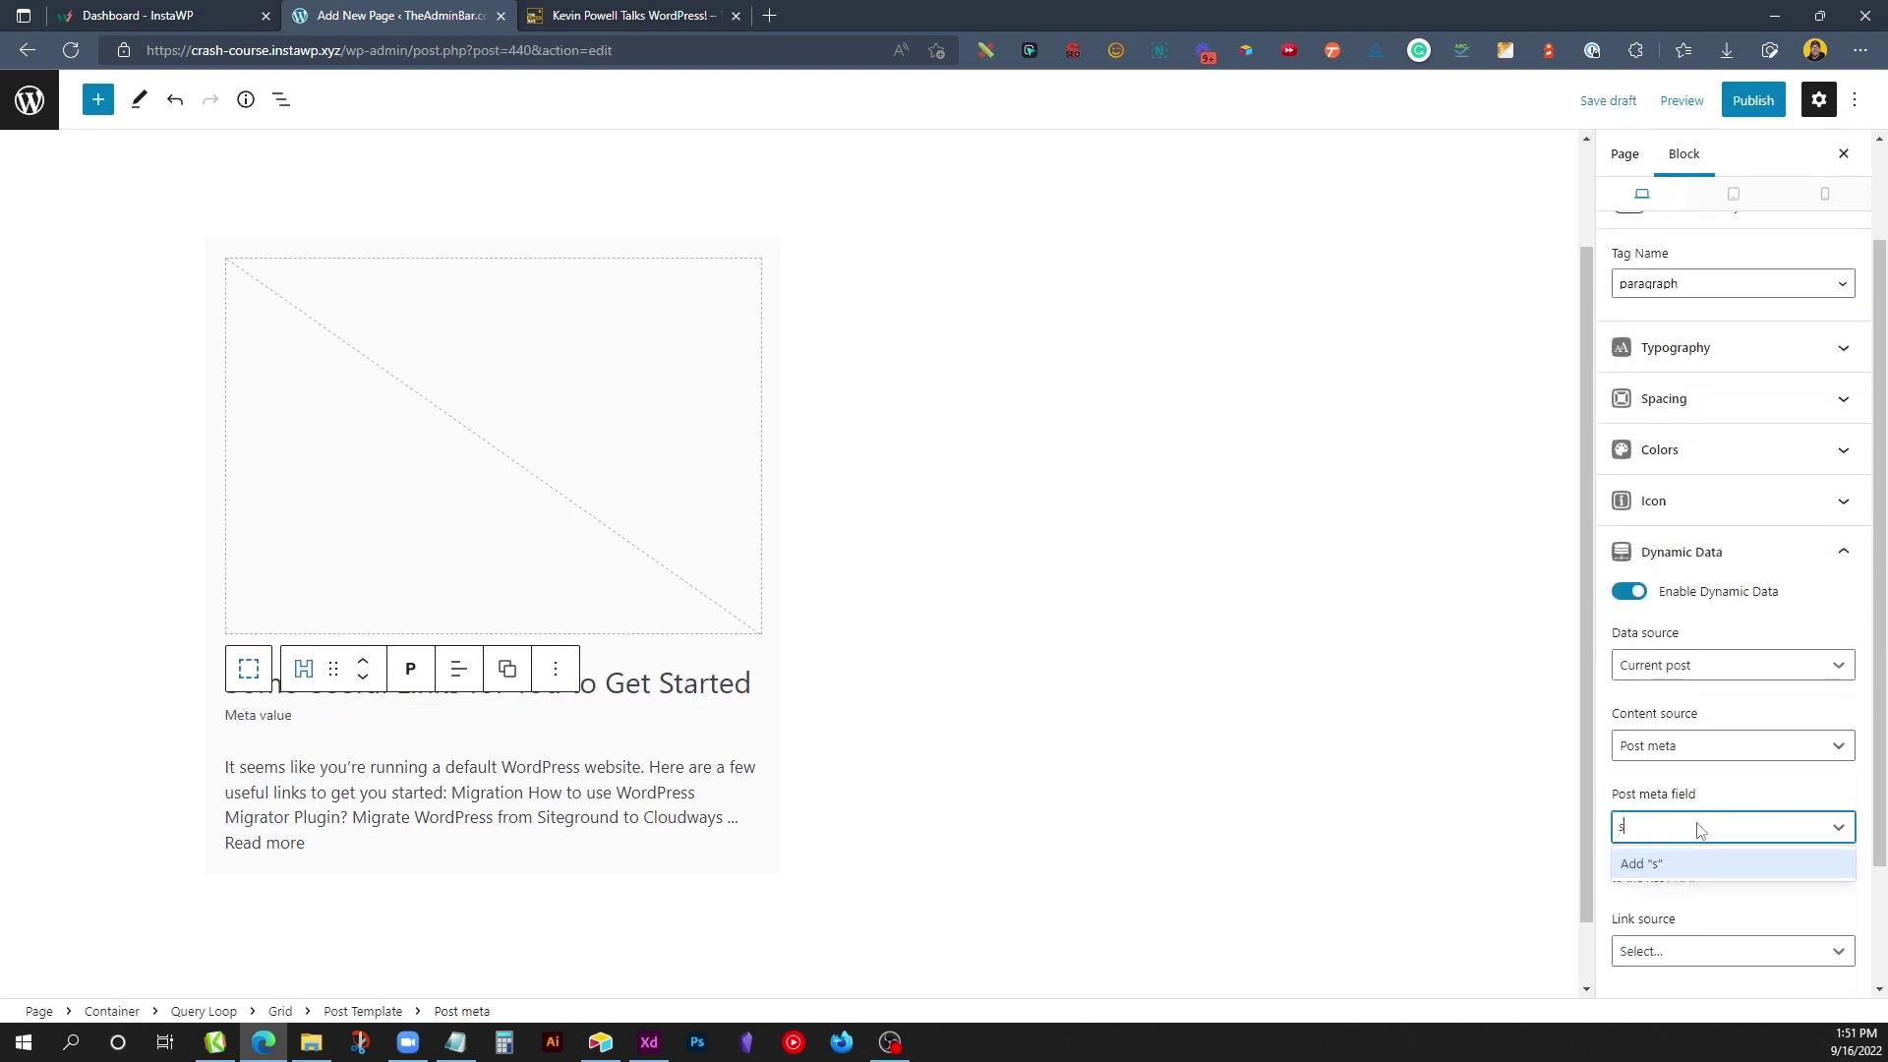
{"action": "type", "text": "ubheading"}
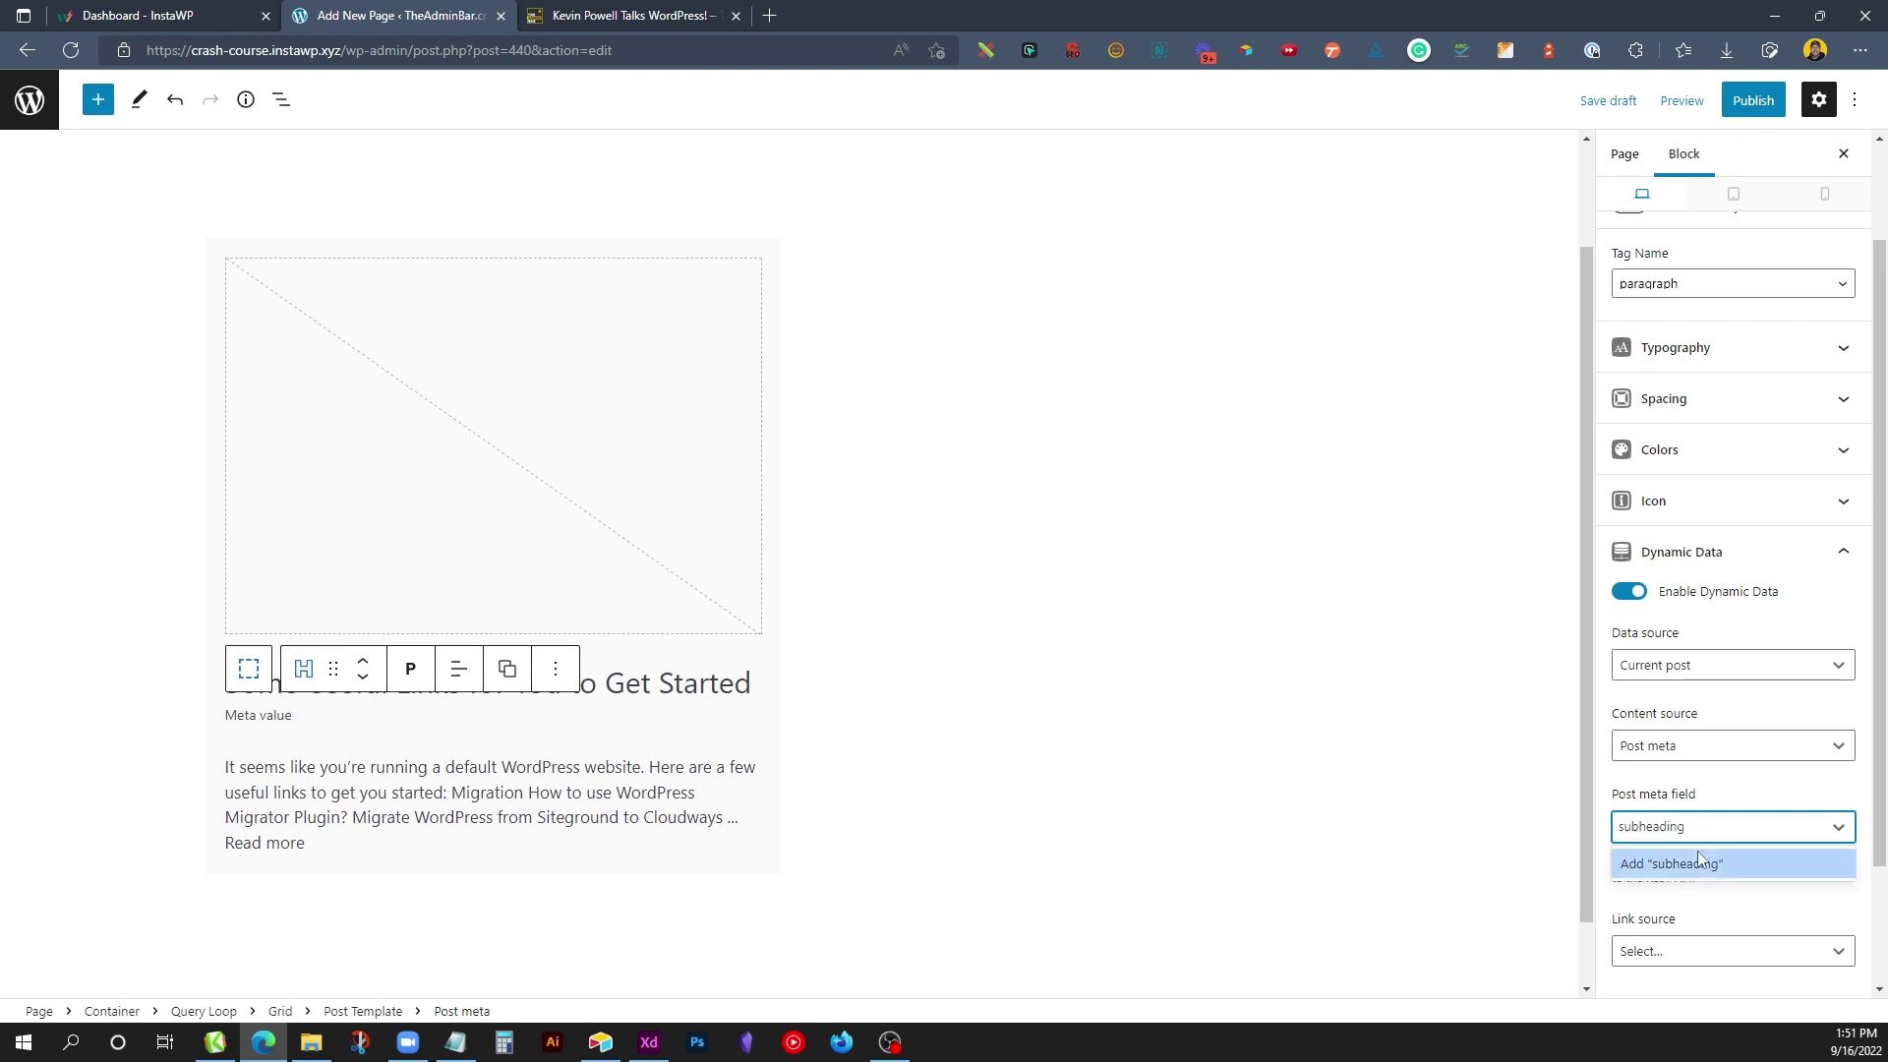
{"action": "left_click", "coordinate": [1702, 862]}
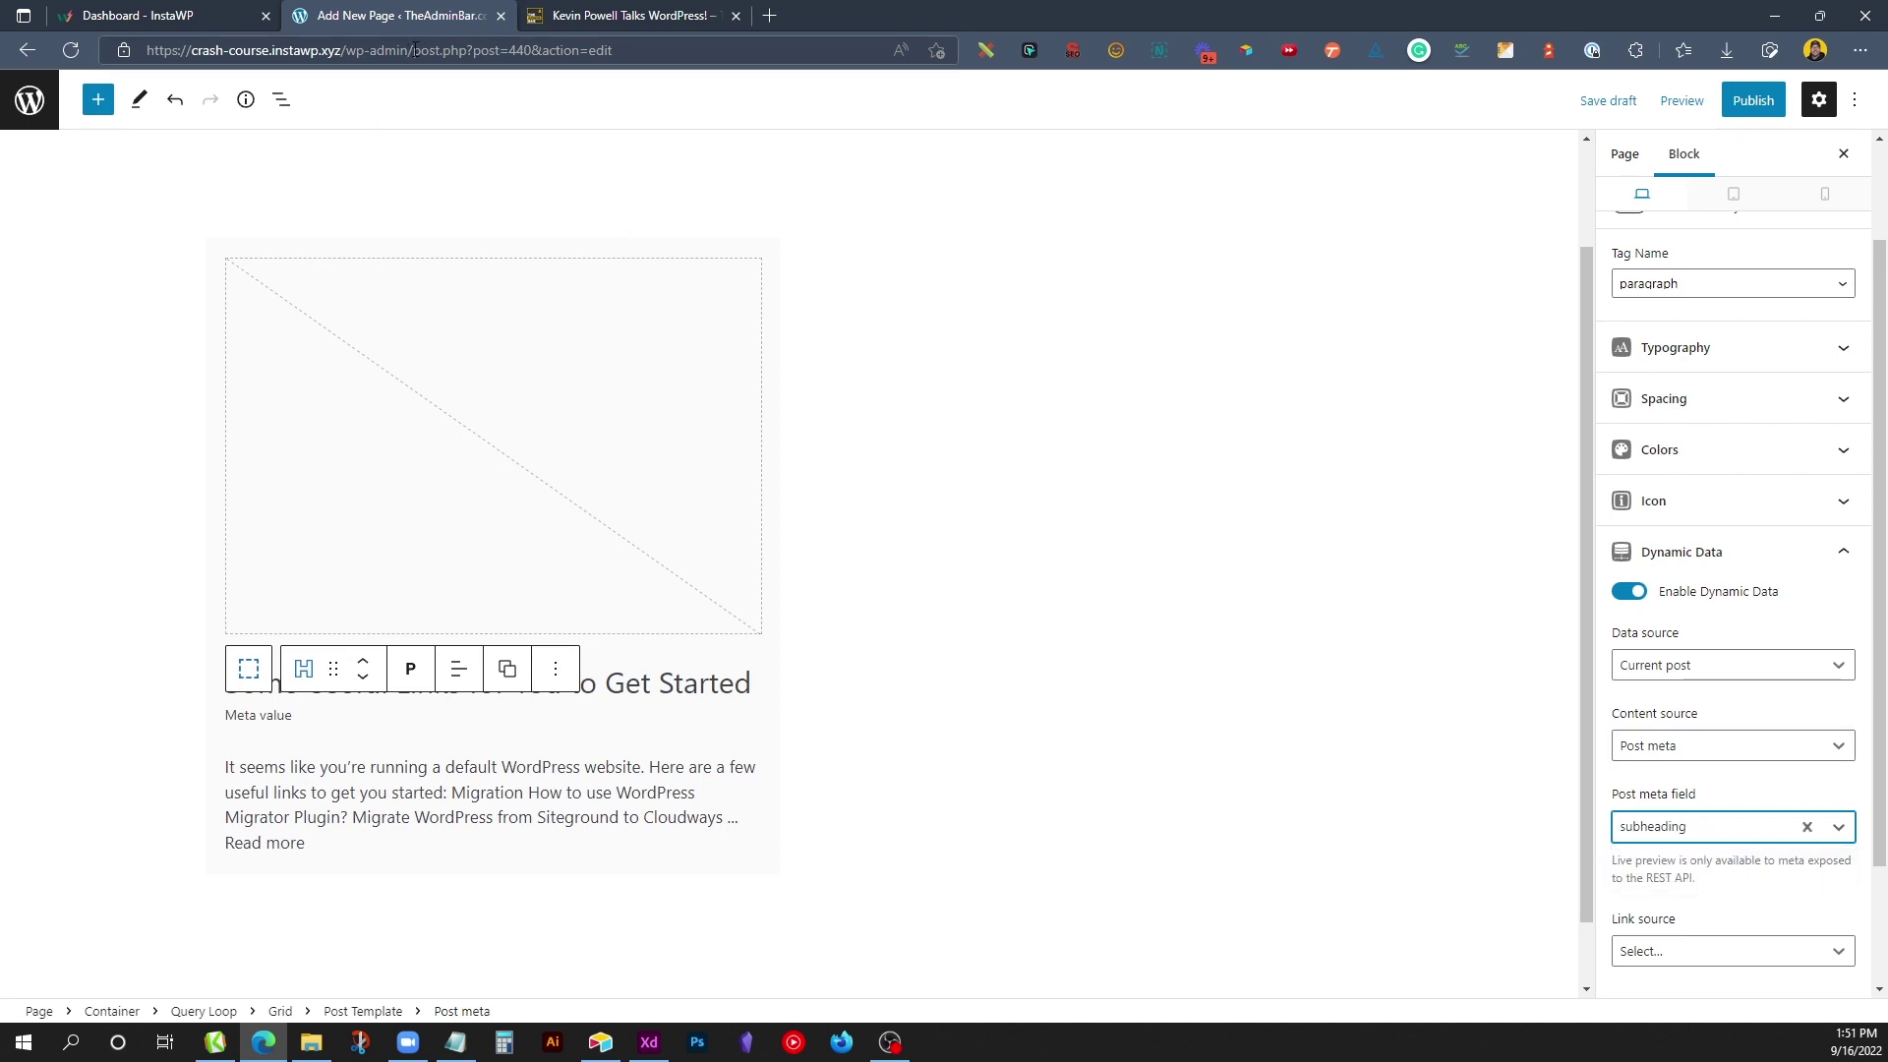
Step: Open the site's admin dashboard in a new browser tab and open the Events Fields custom field group
{"action": "left_click_drag", "start_coordinate": [415, 51], "coordinate": [146, 50]}
{"action": "key", "text": "ctrl+c"}
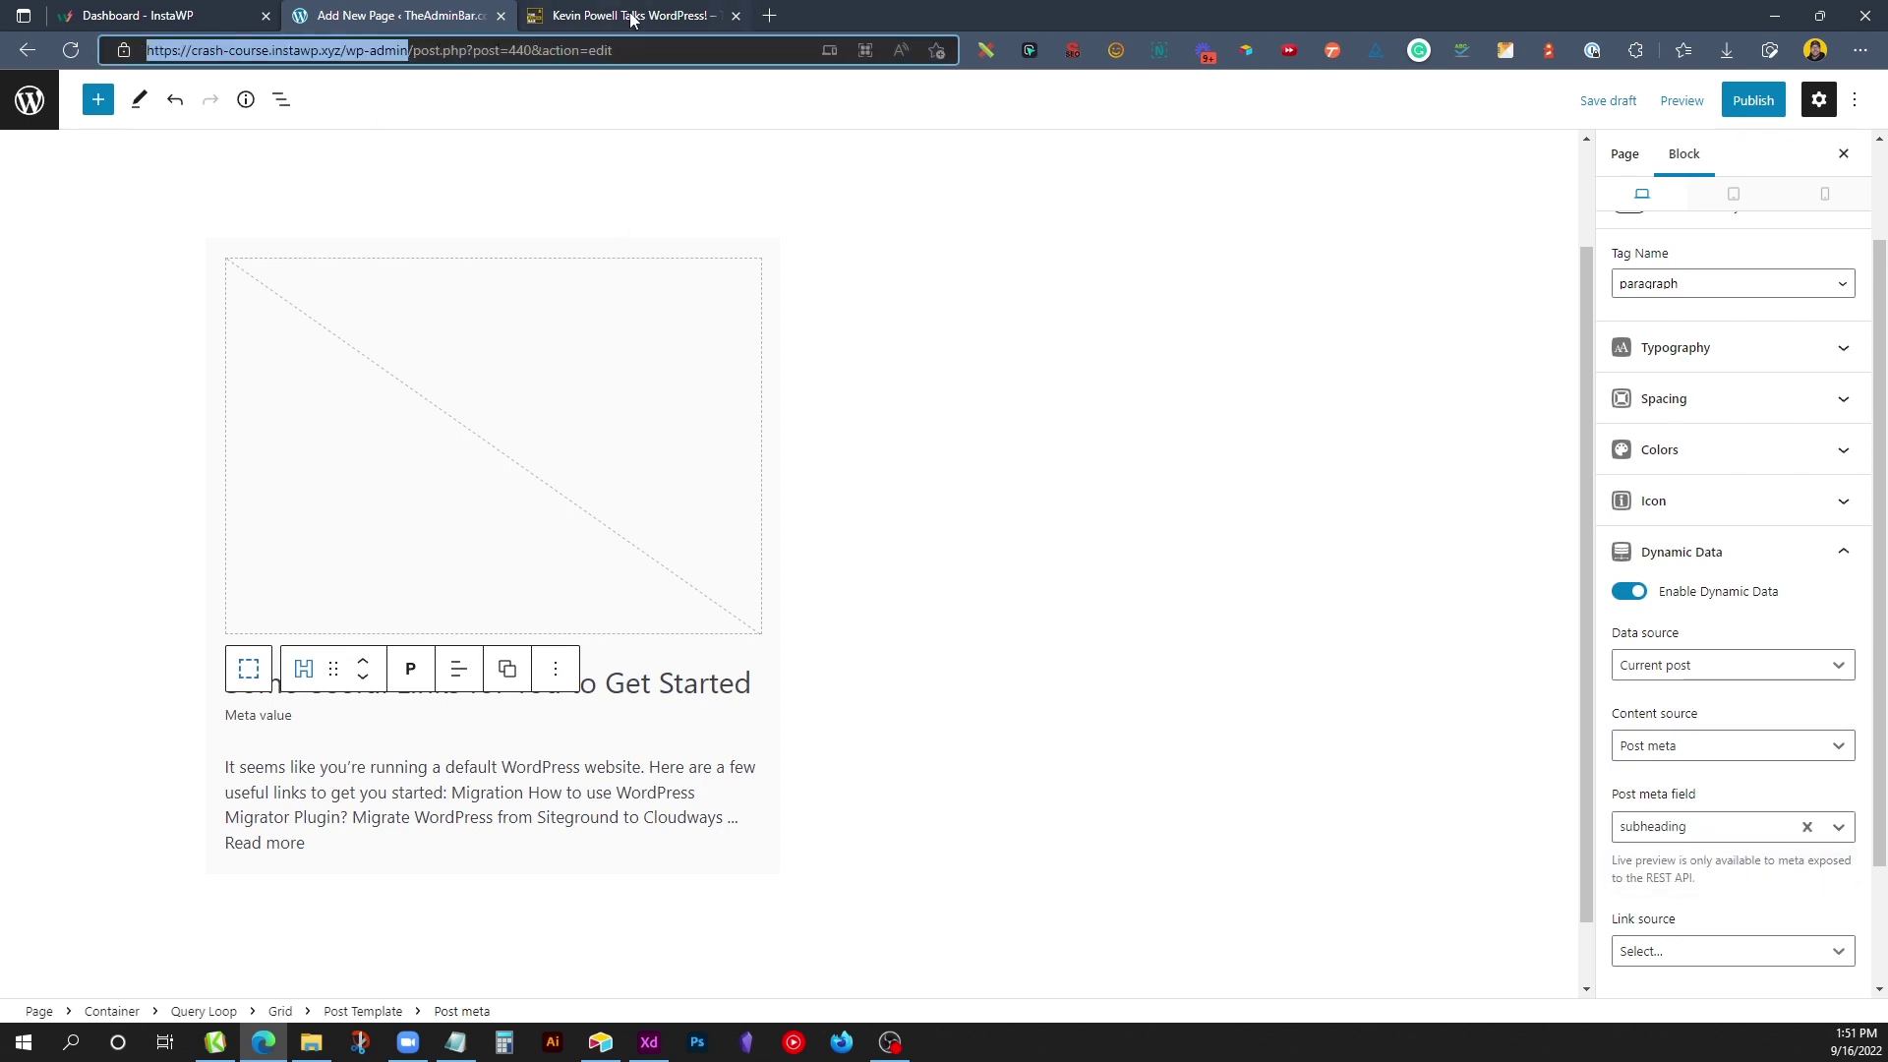
{"action": "left_click", "coordinate": [766, 14]}
{"action": "key", "text": "ctrl+v"}
{"action": "key", "text": "Return"}
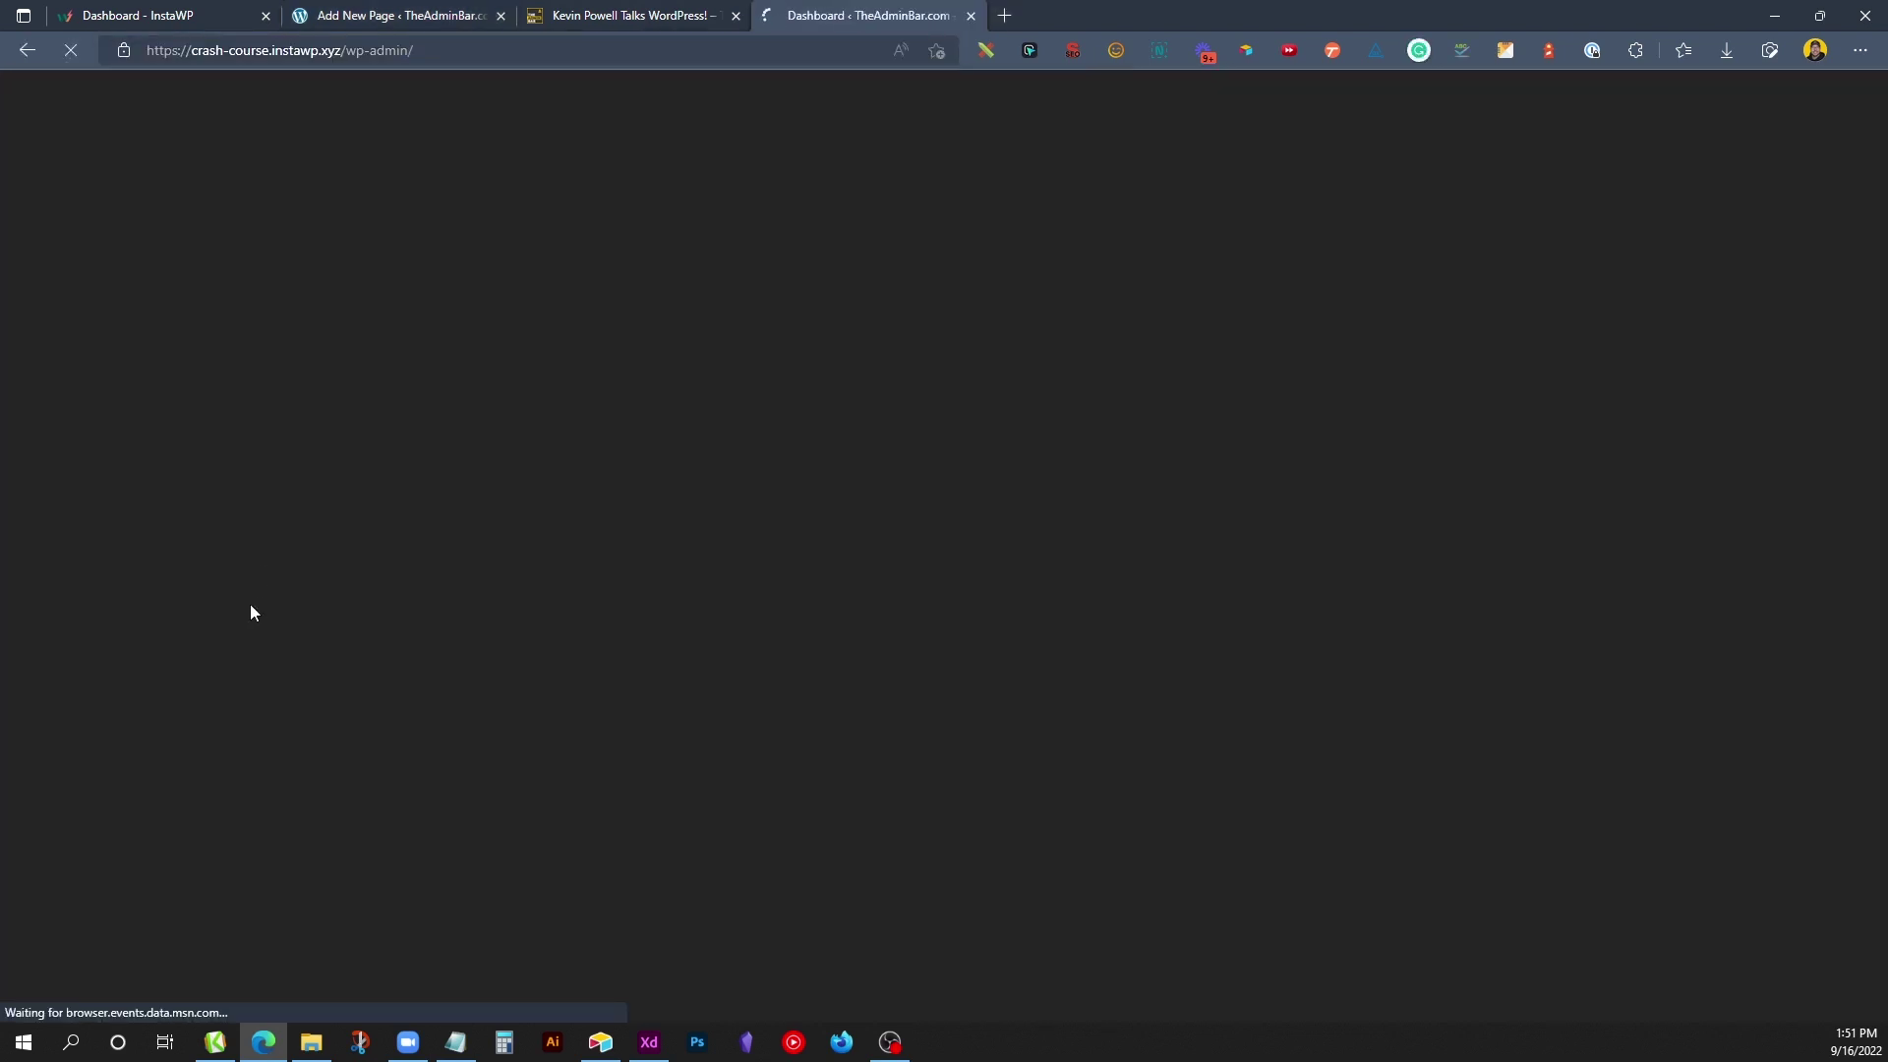
{"action": "mouse_move", "coordinate": [133, 628]}
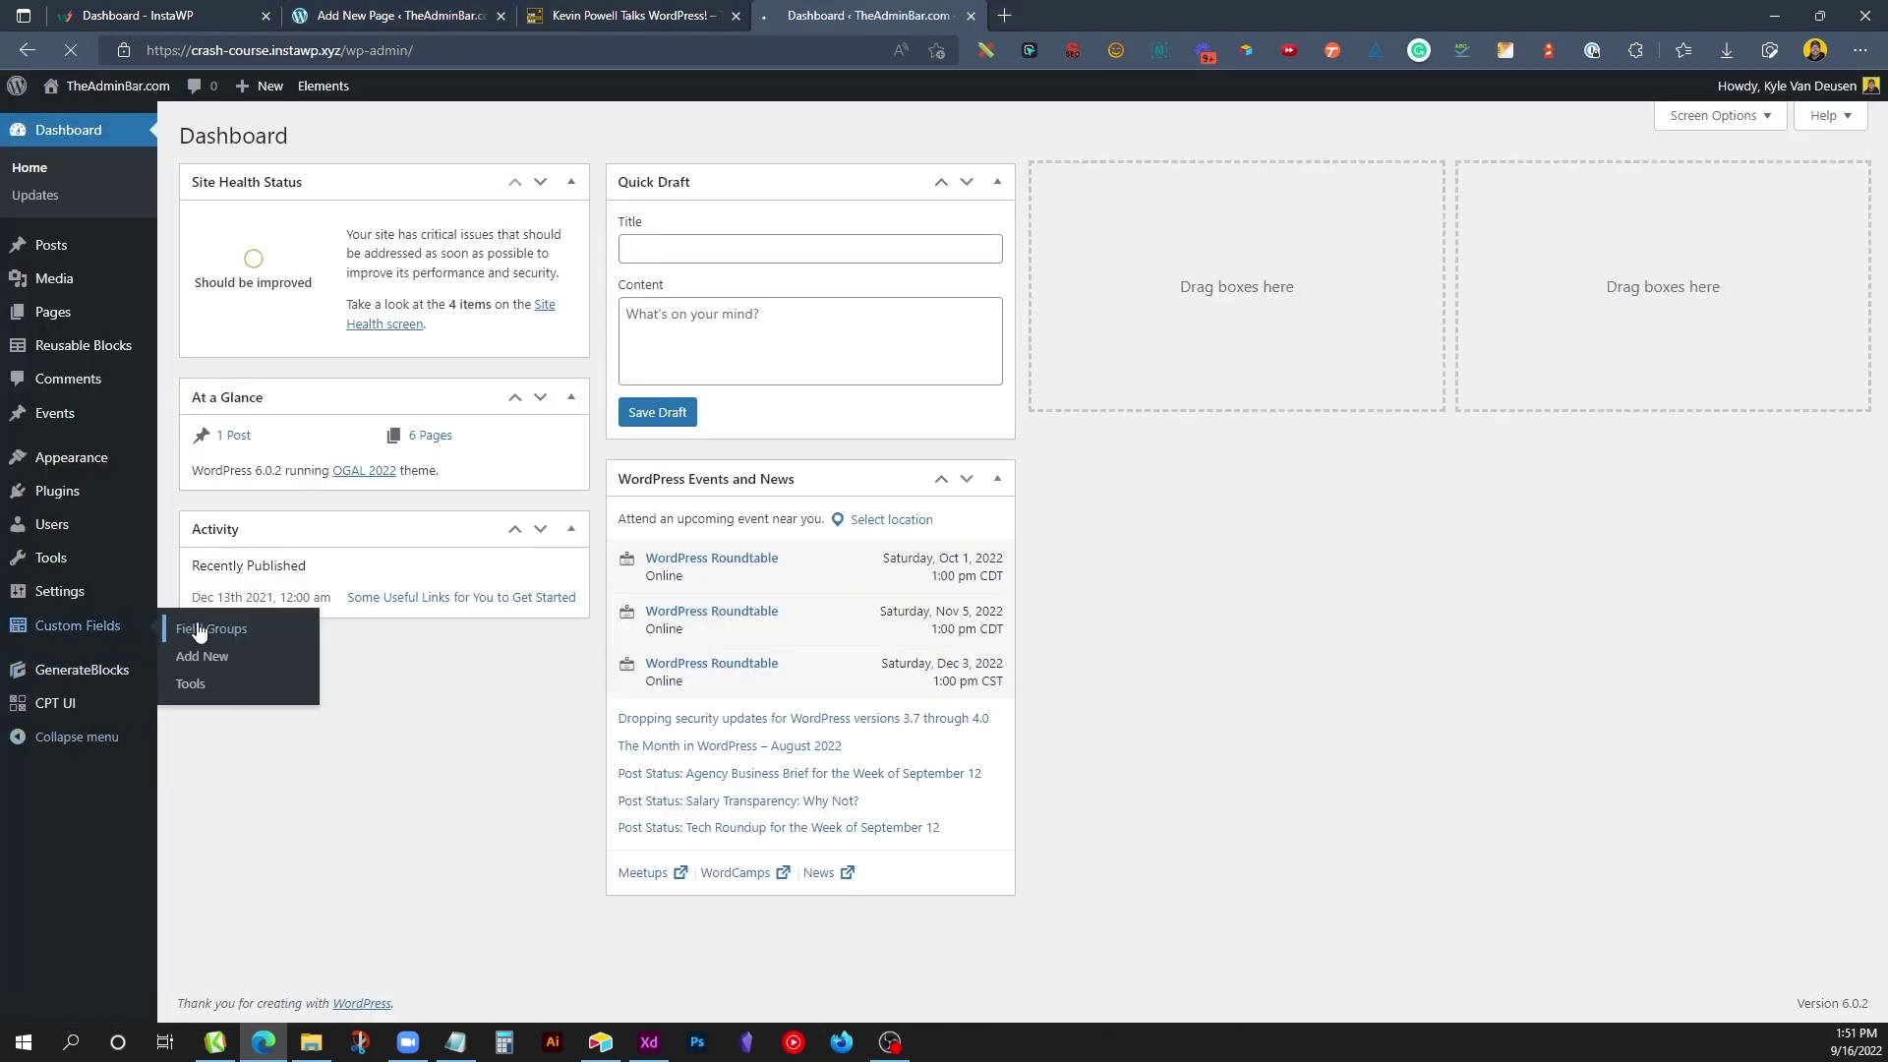
{"action": "left_click", "coordinate": [200, 631]}
{"action": "left_click", "coordinate": [230, 333]}
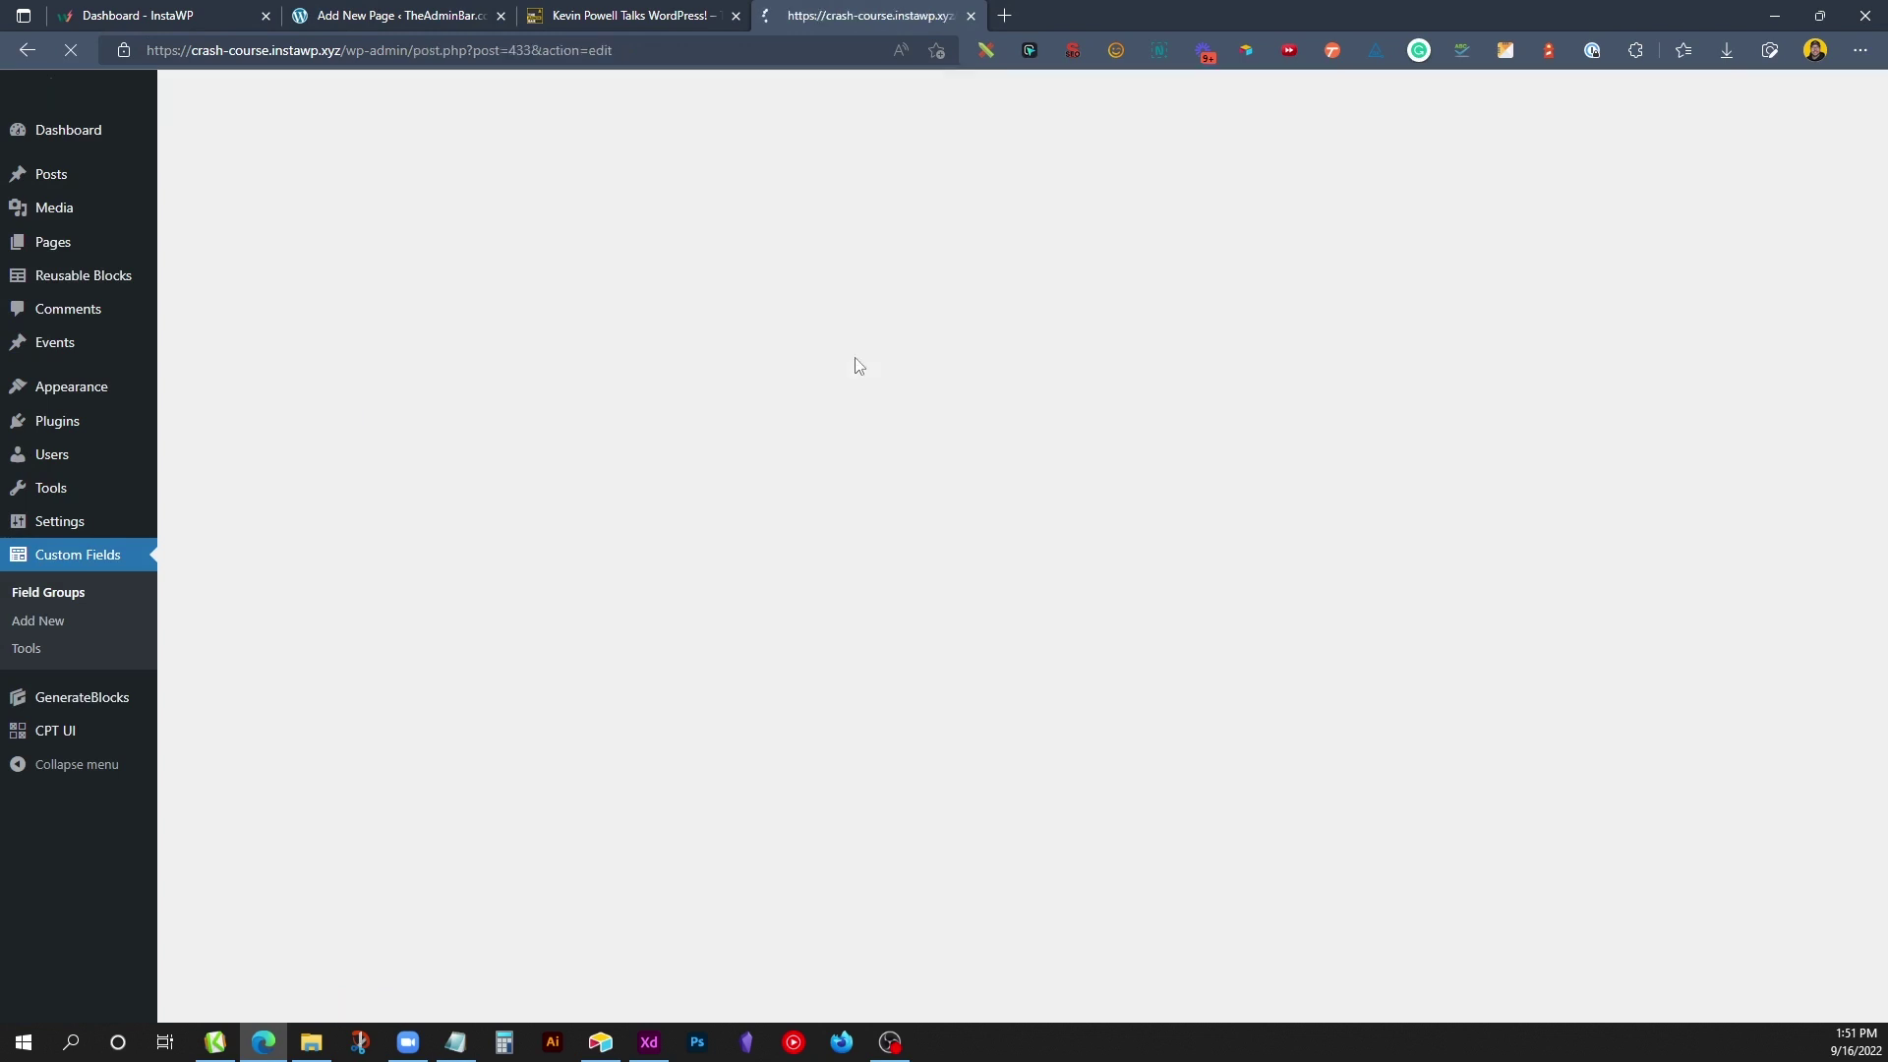
Step: Copy the Subheading field's name and check it against the headline's post meta field in the page editor
{"action": "left_click_drag", "start_coordinate": [942, 341], "coordinate": [886, 336]}
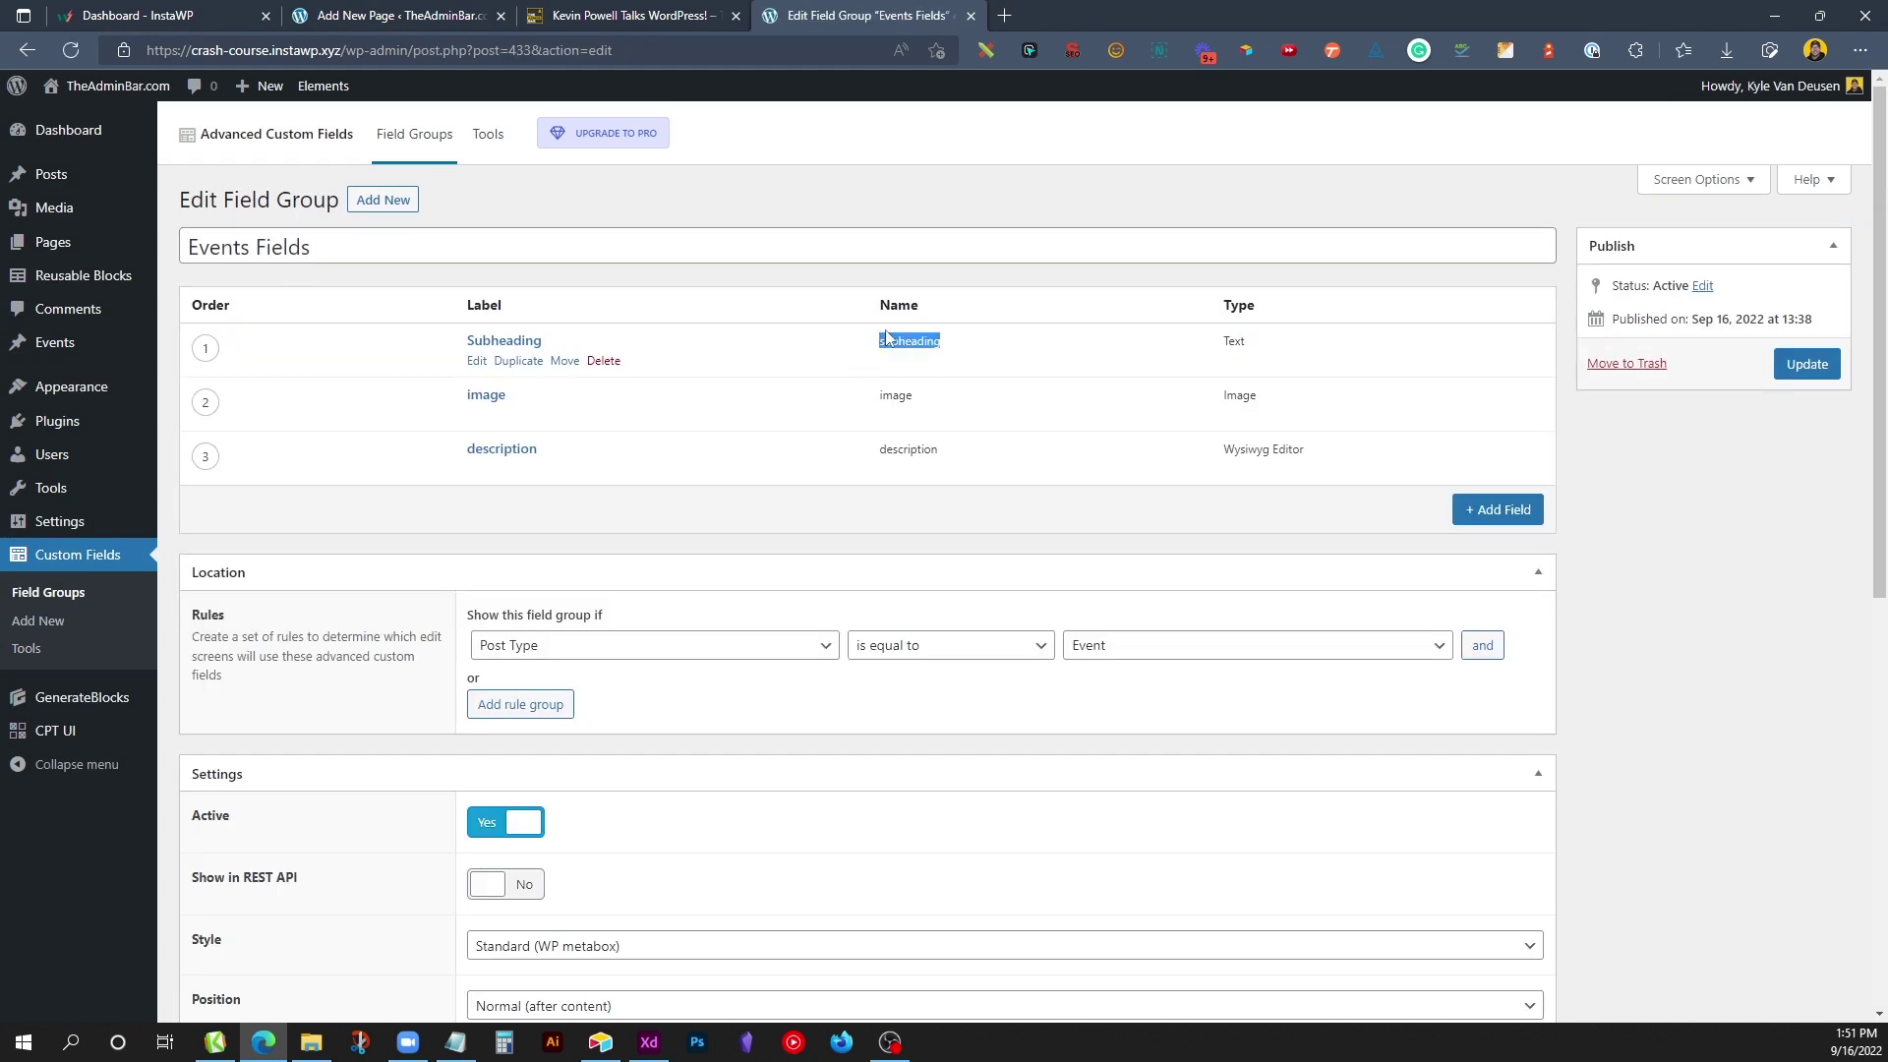
{"action": "right_click", "coordinate": [886, 337]}
{"action": "left_click", "coordinate": [930, 355]}
{"action": "left_click", "coordinate": [403, 15]}
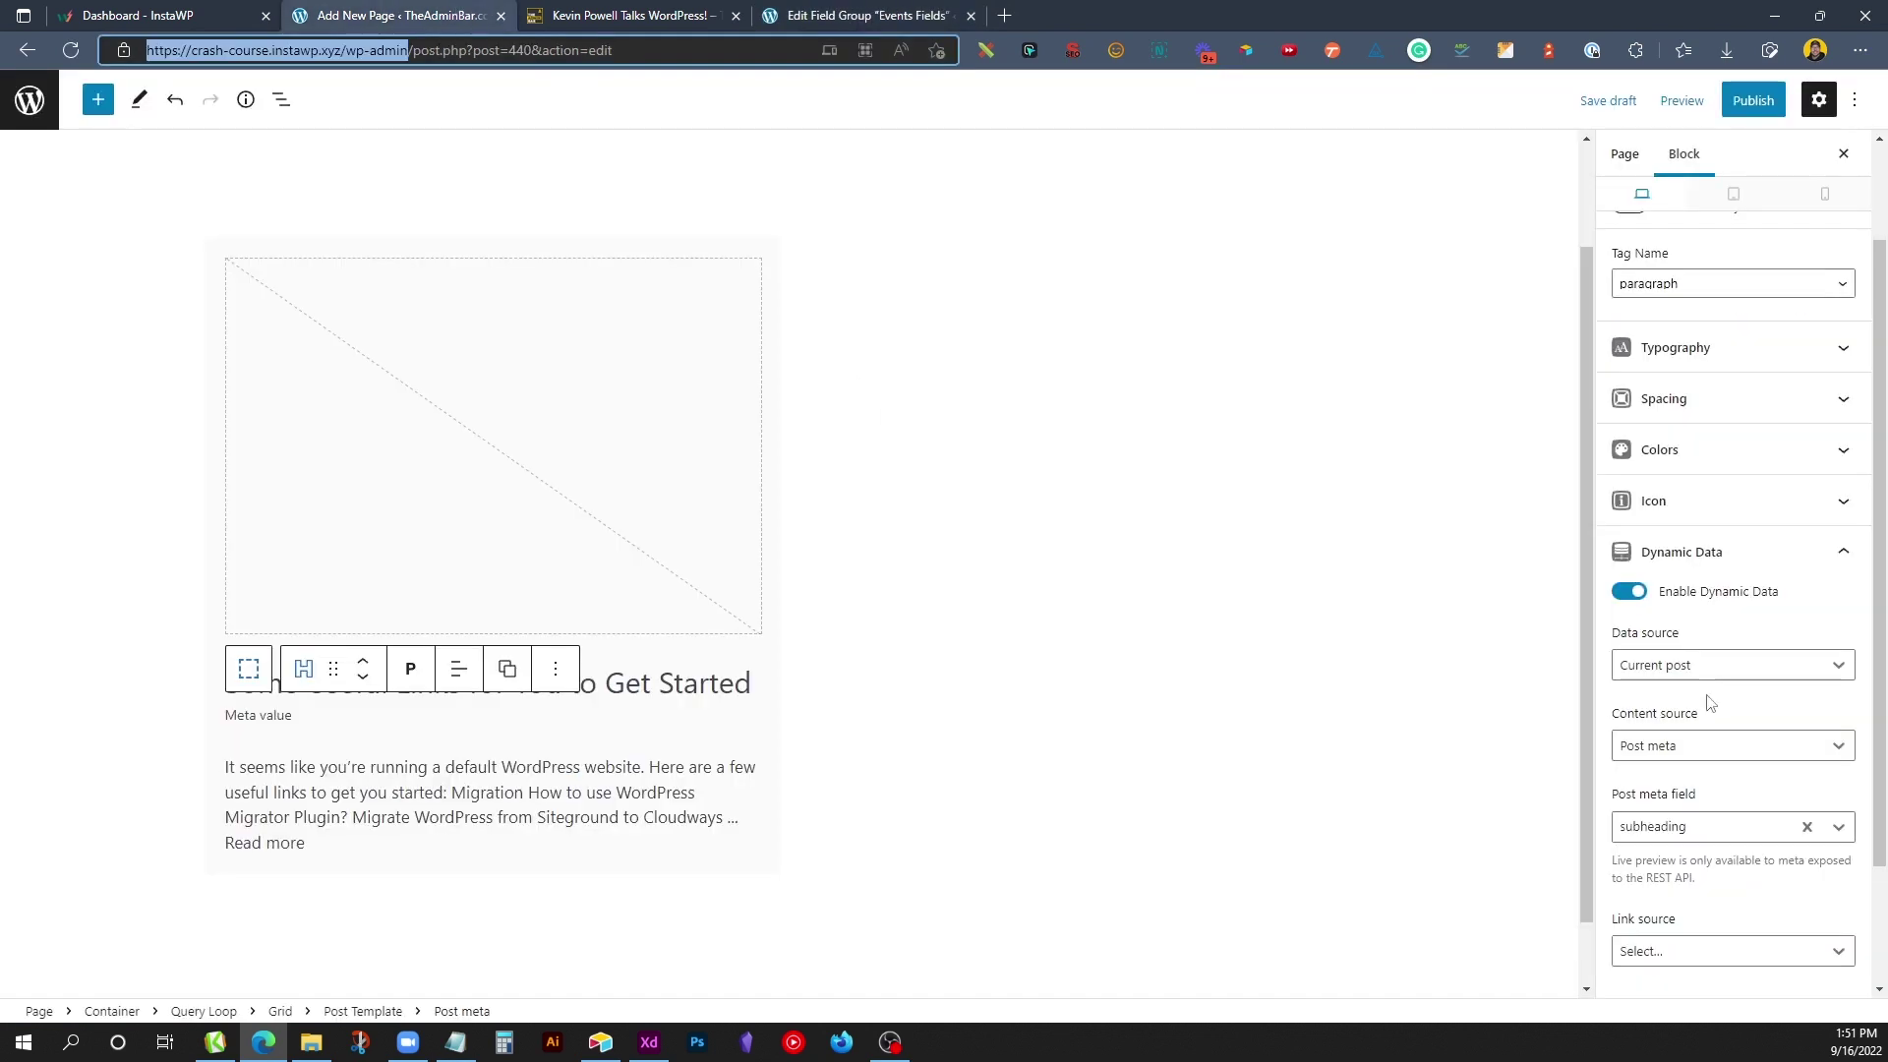
{"action": "left_click", "coordinate": [1697, 828]}
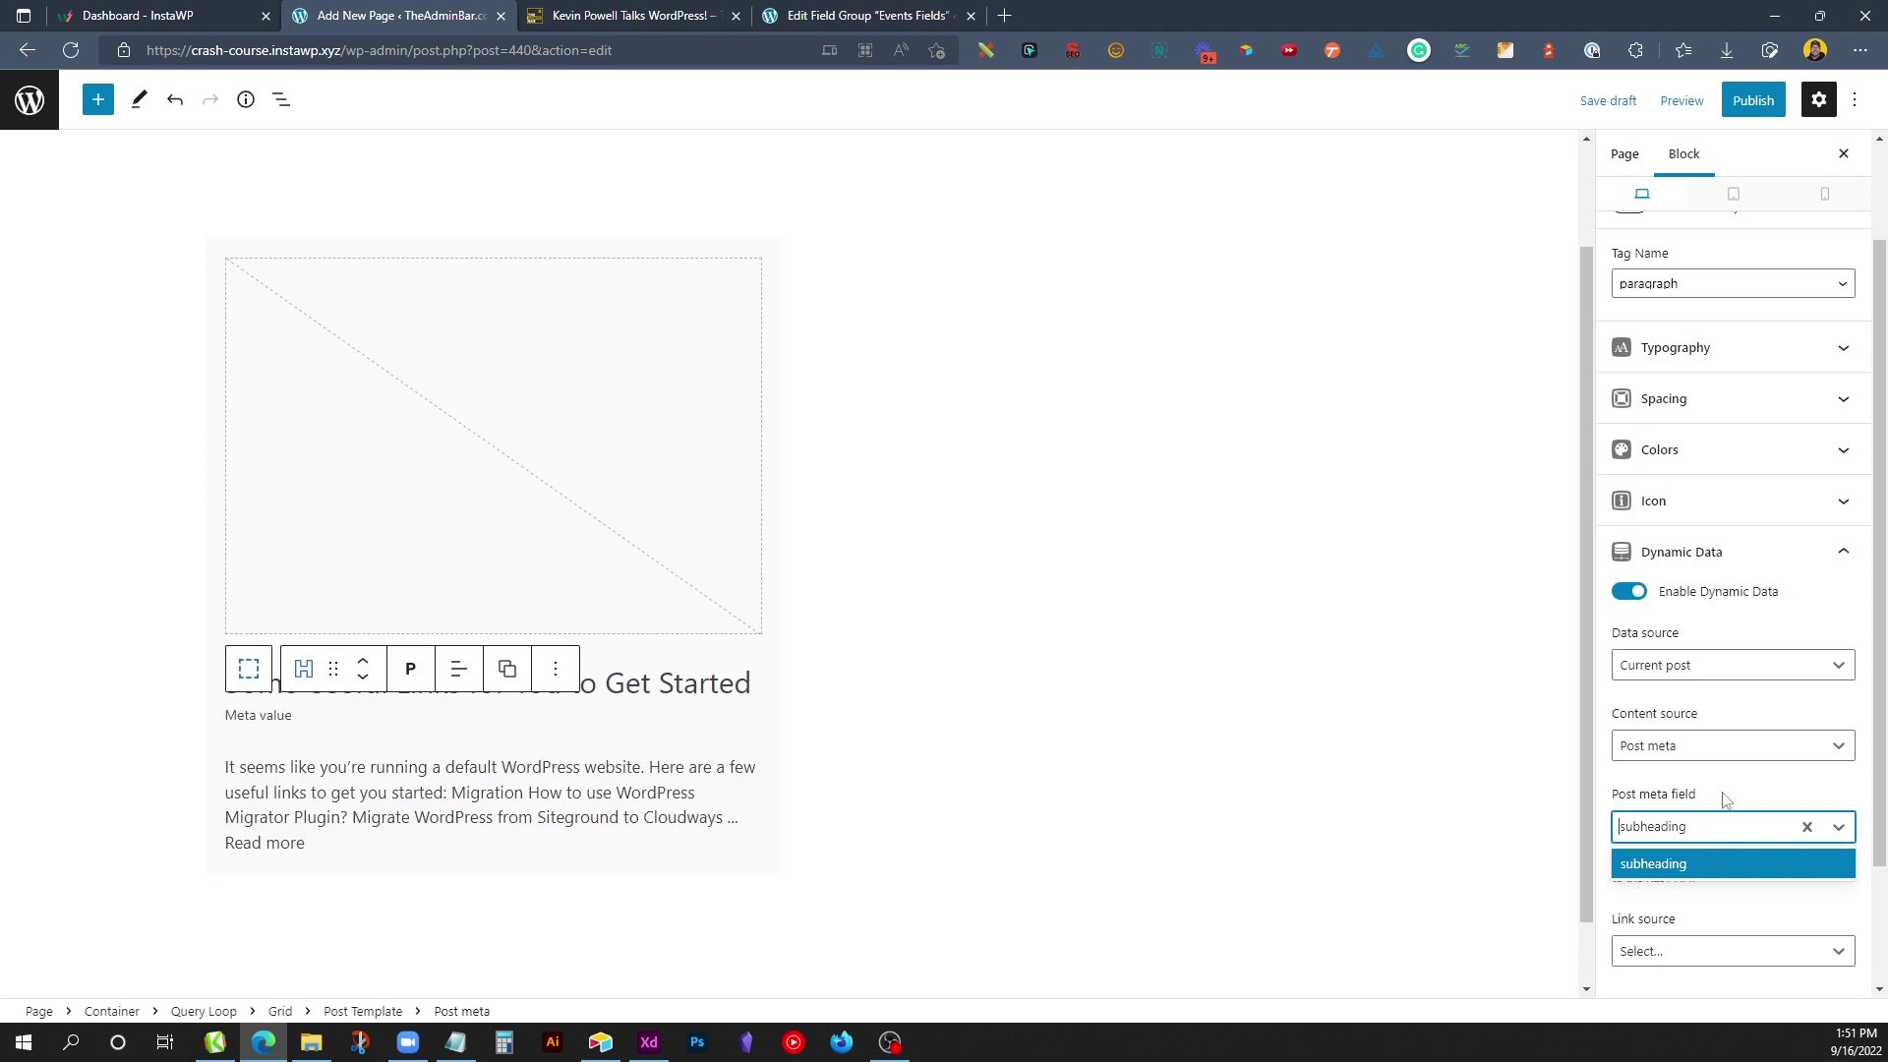
{"action": "left_click", "coordinate": [1723, 799]}
Step: Remove the post excerpt from the query loop's post template and insert a GenerateBlocks Buttons block in its place
{"action": "left_click", "coordinate": [484, 773]}
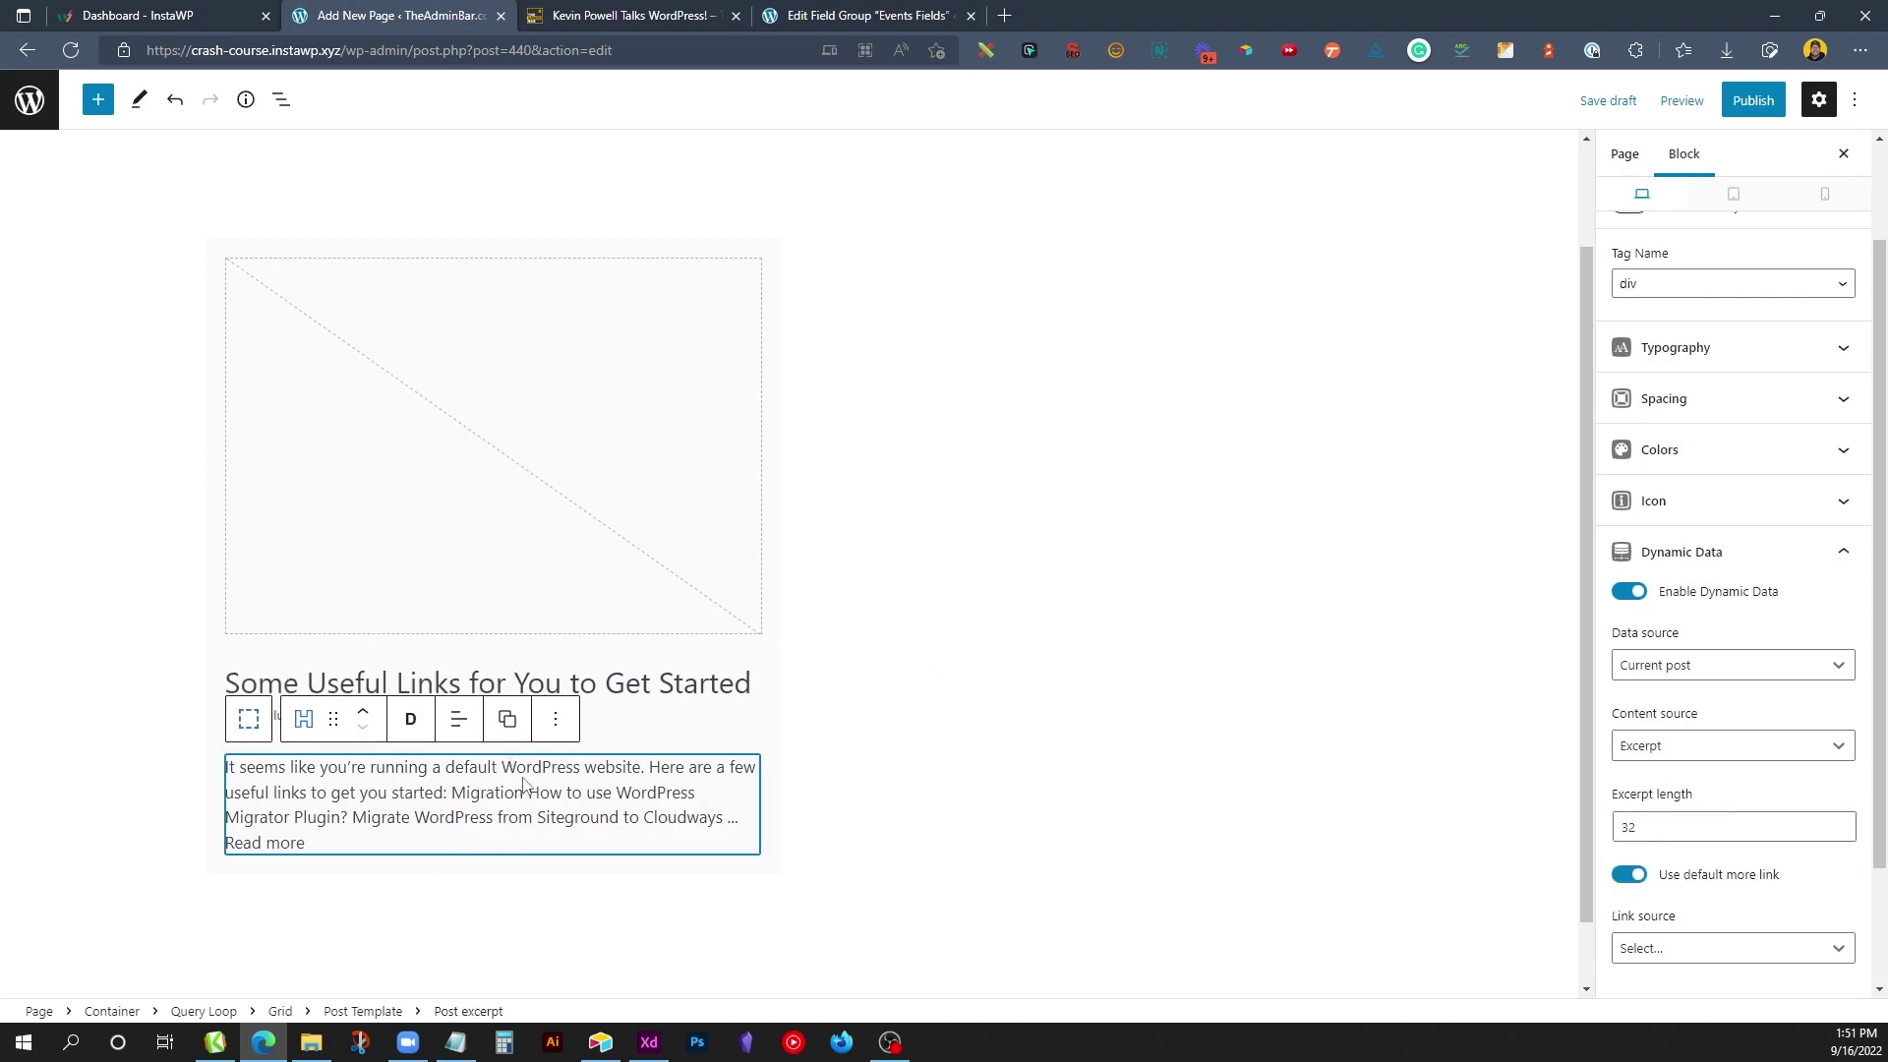
{"action": "left_click", "coordinate": [553, 717]}
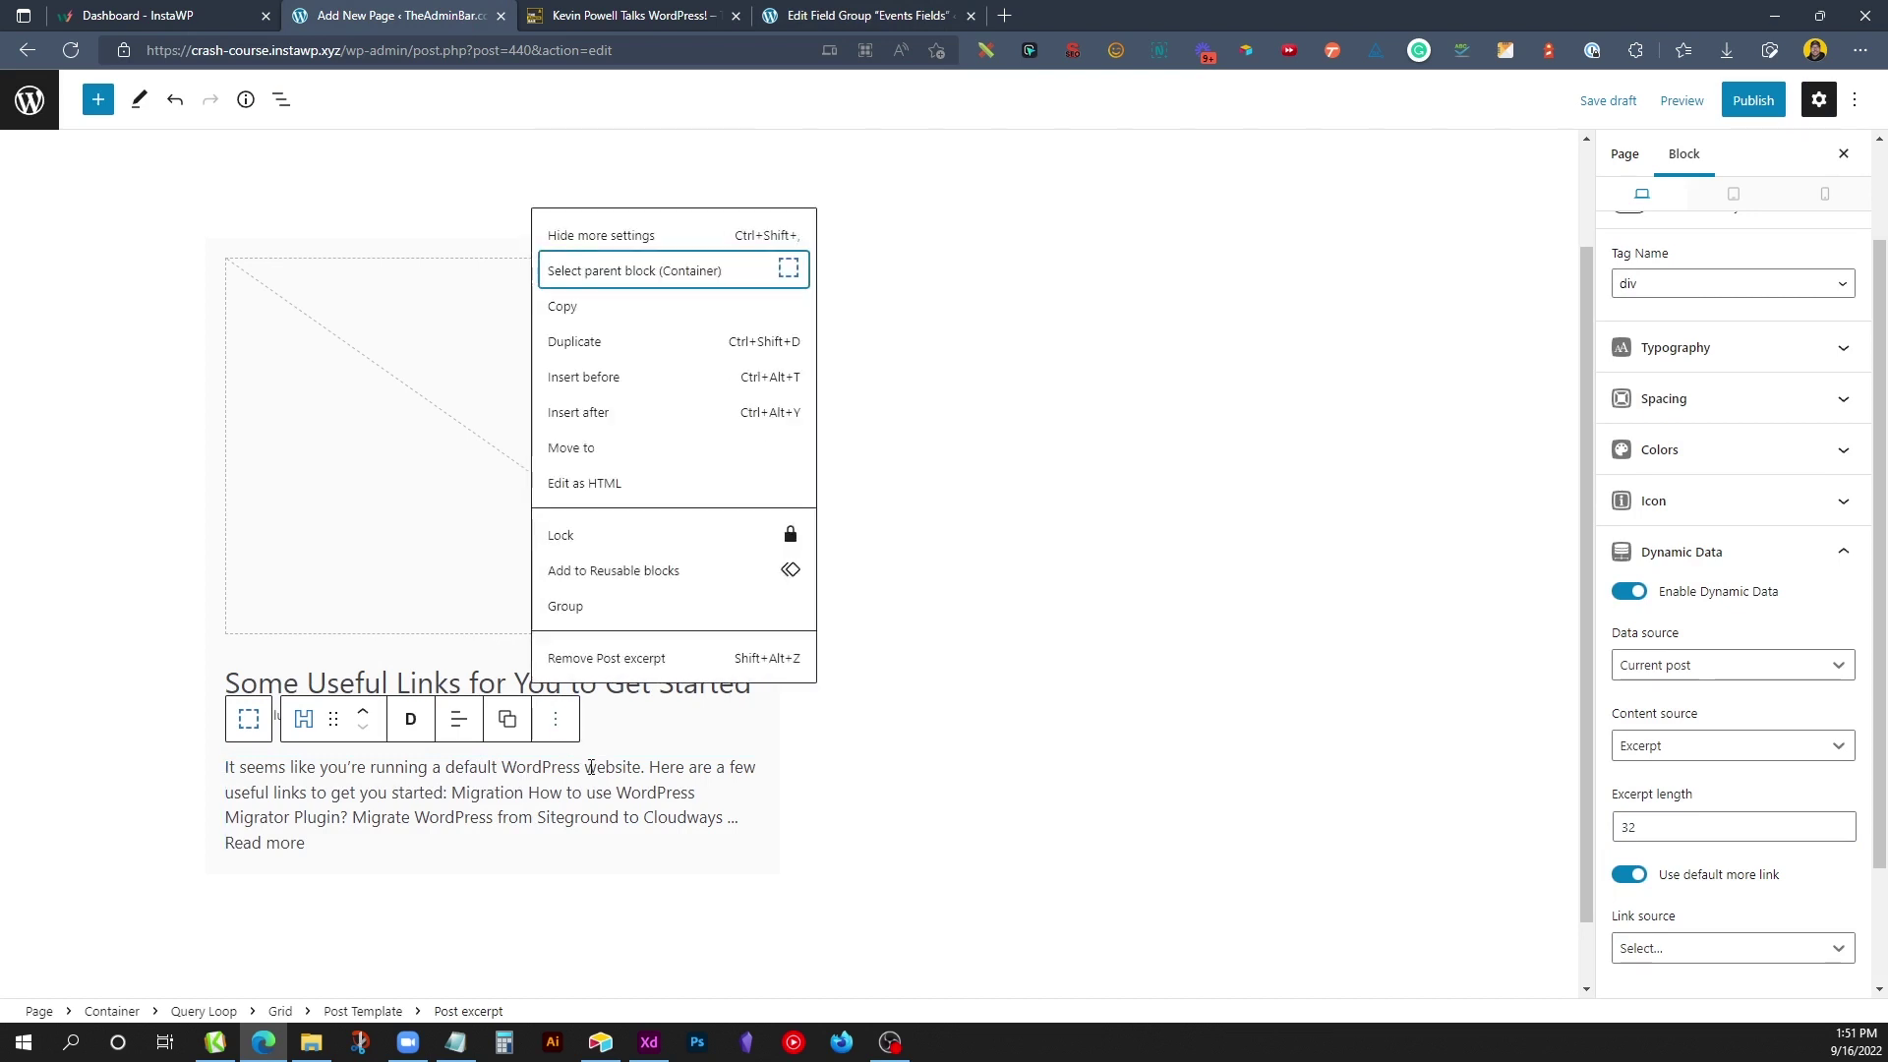
{"action": "left_click", "coordinate": [617, 665]}
{"action": "left_click", "coordinate": [356, 768]}
{"action": "left_click", "coordinate": [350, 798]}
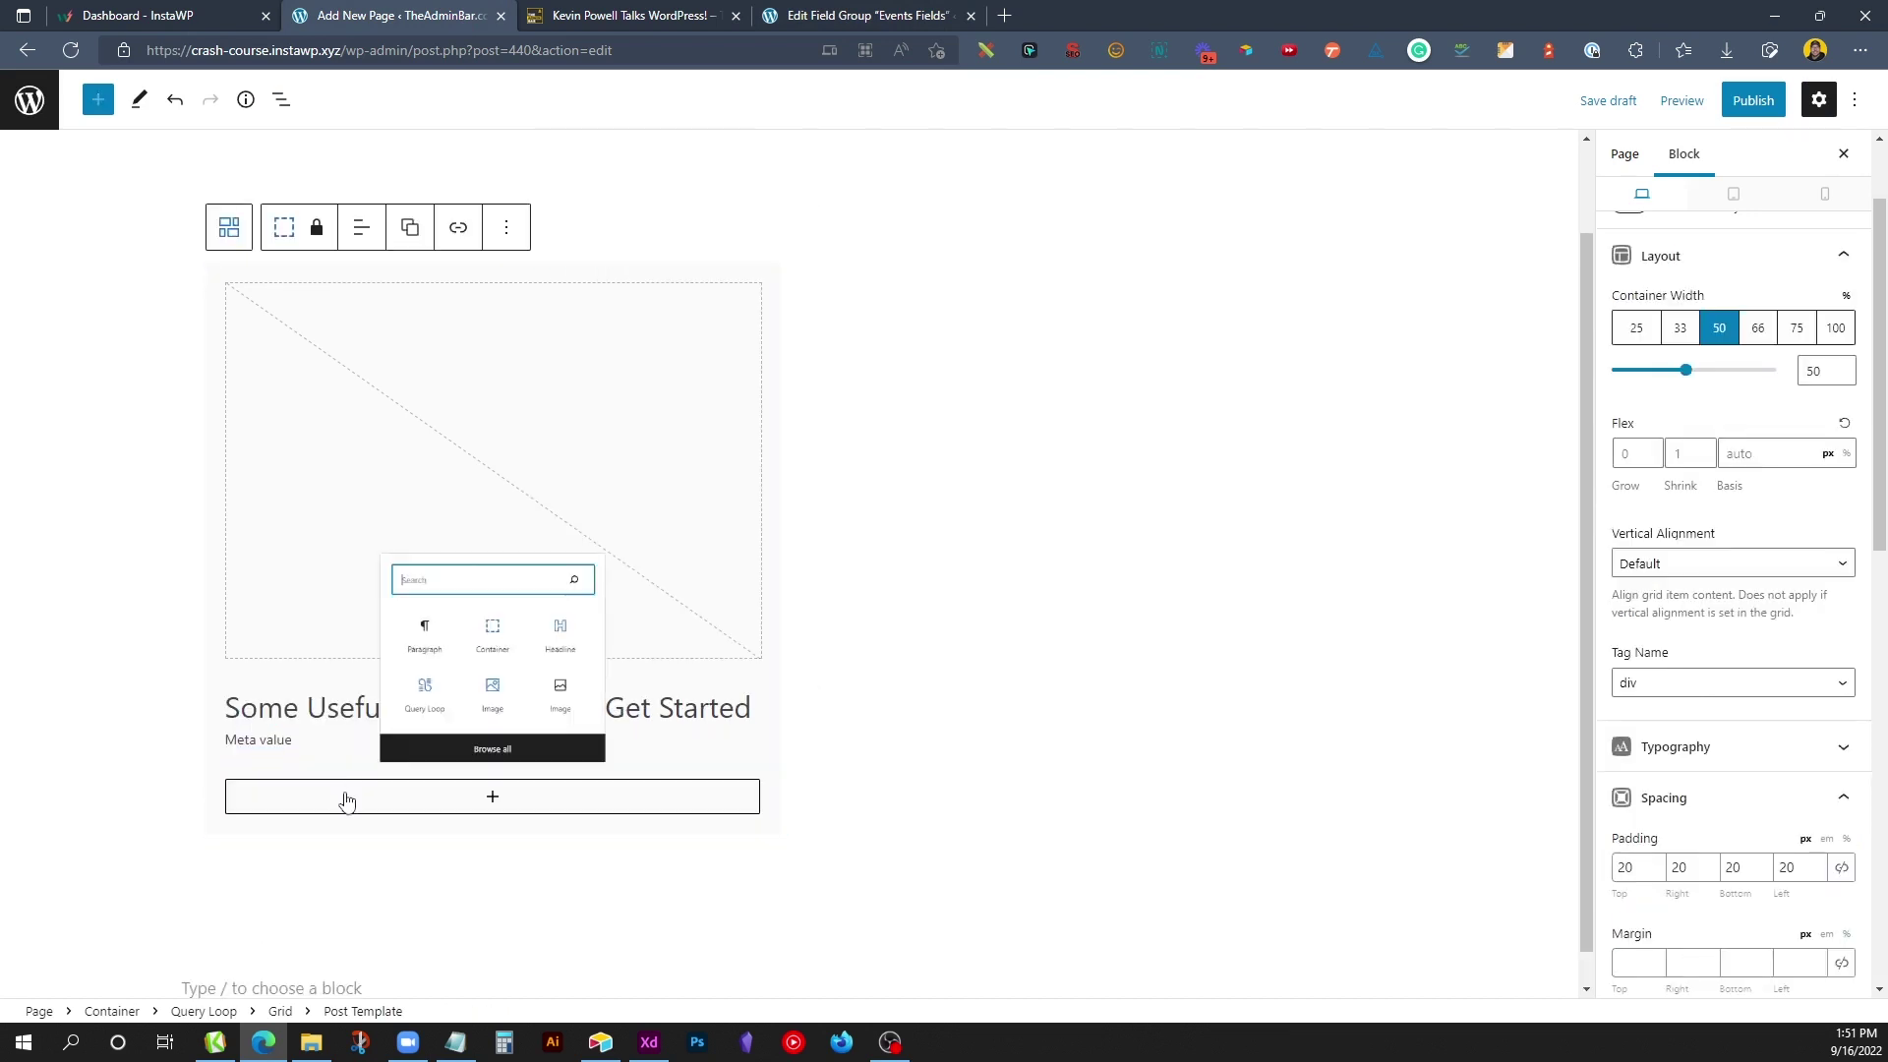
{"action": "type", "text": "butt"}
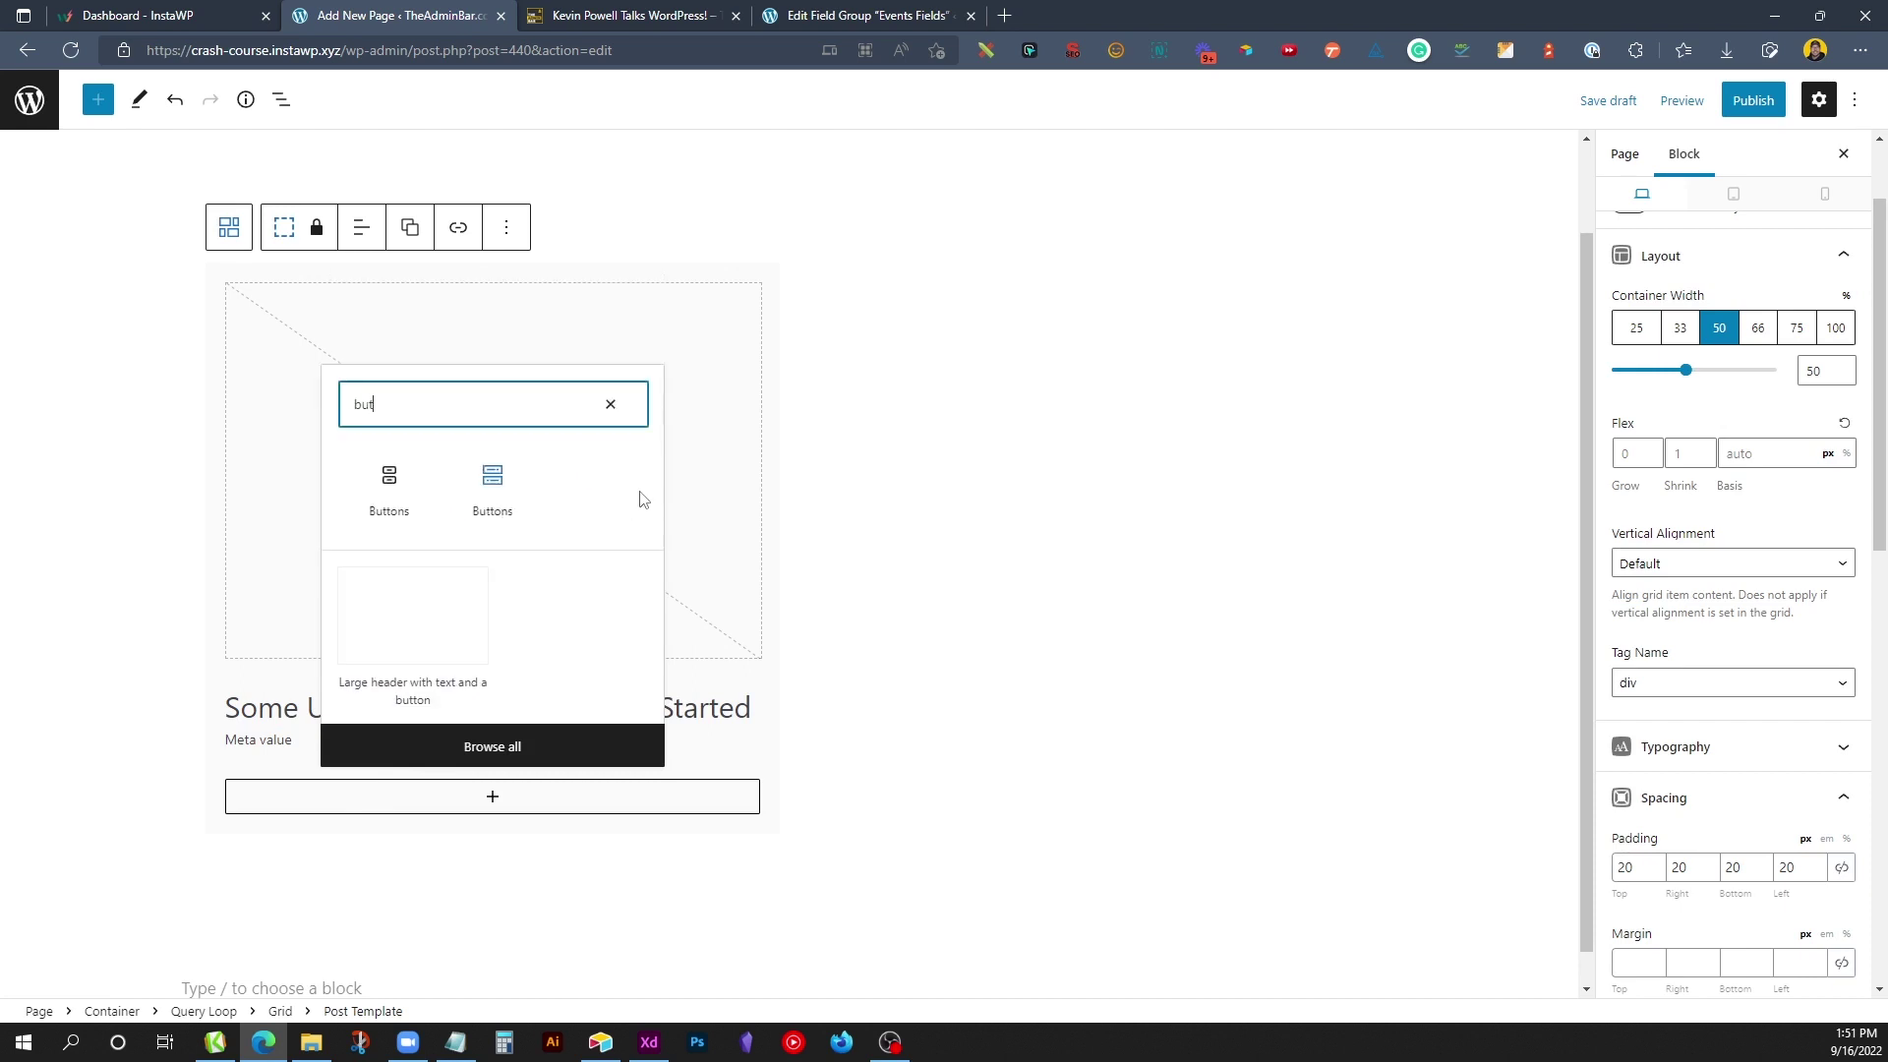
{"action": "left_click", "coordinate": [493, 485]}
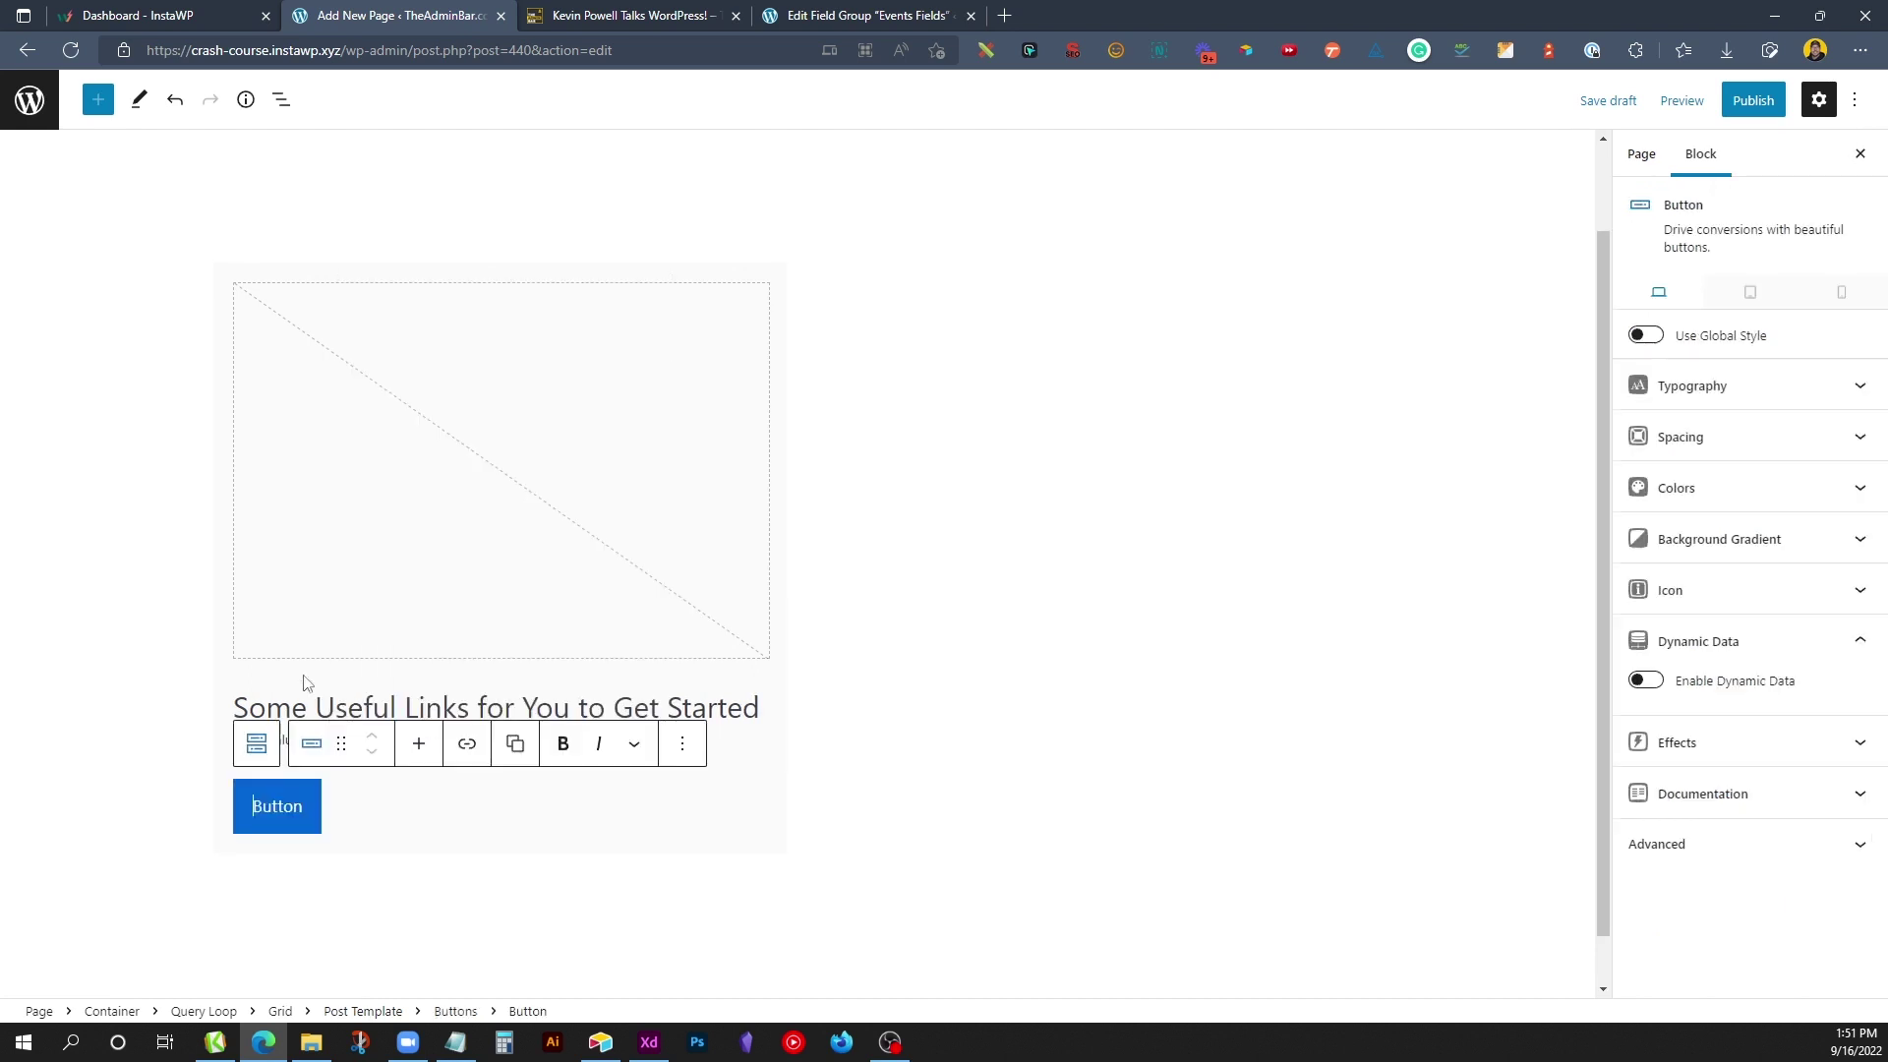
Step: Label the button "View Event" and enable dynamic data on it with the link source Single post
{"action": "double_click", "coordinate": [278, 806]}
{"action": "type", "text": "View Event"}
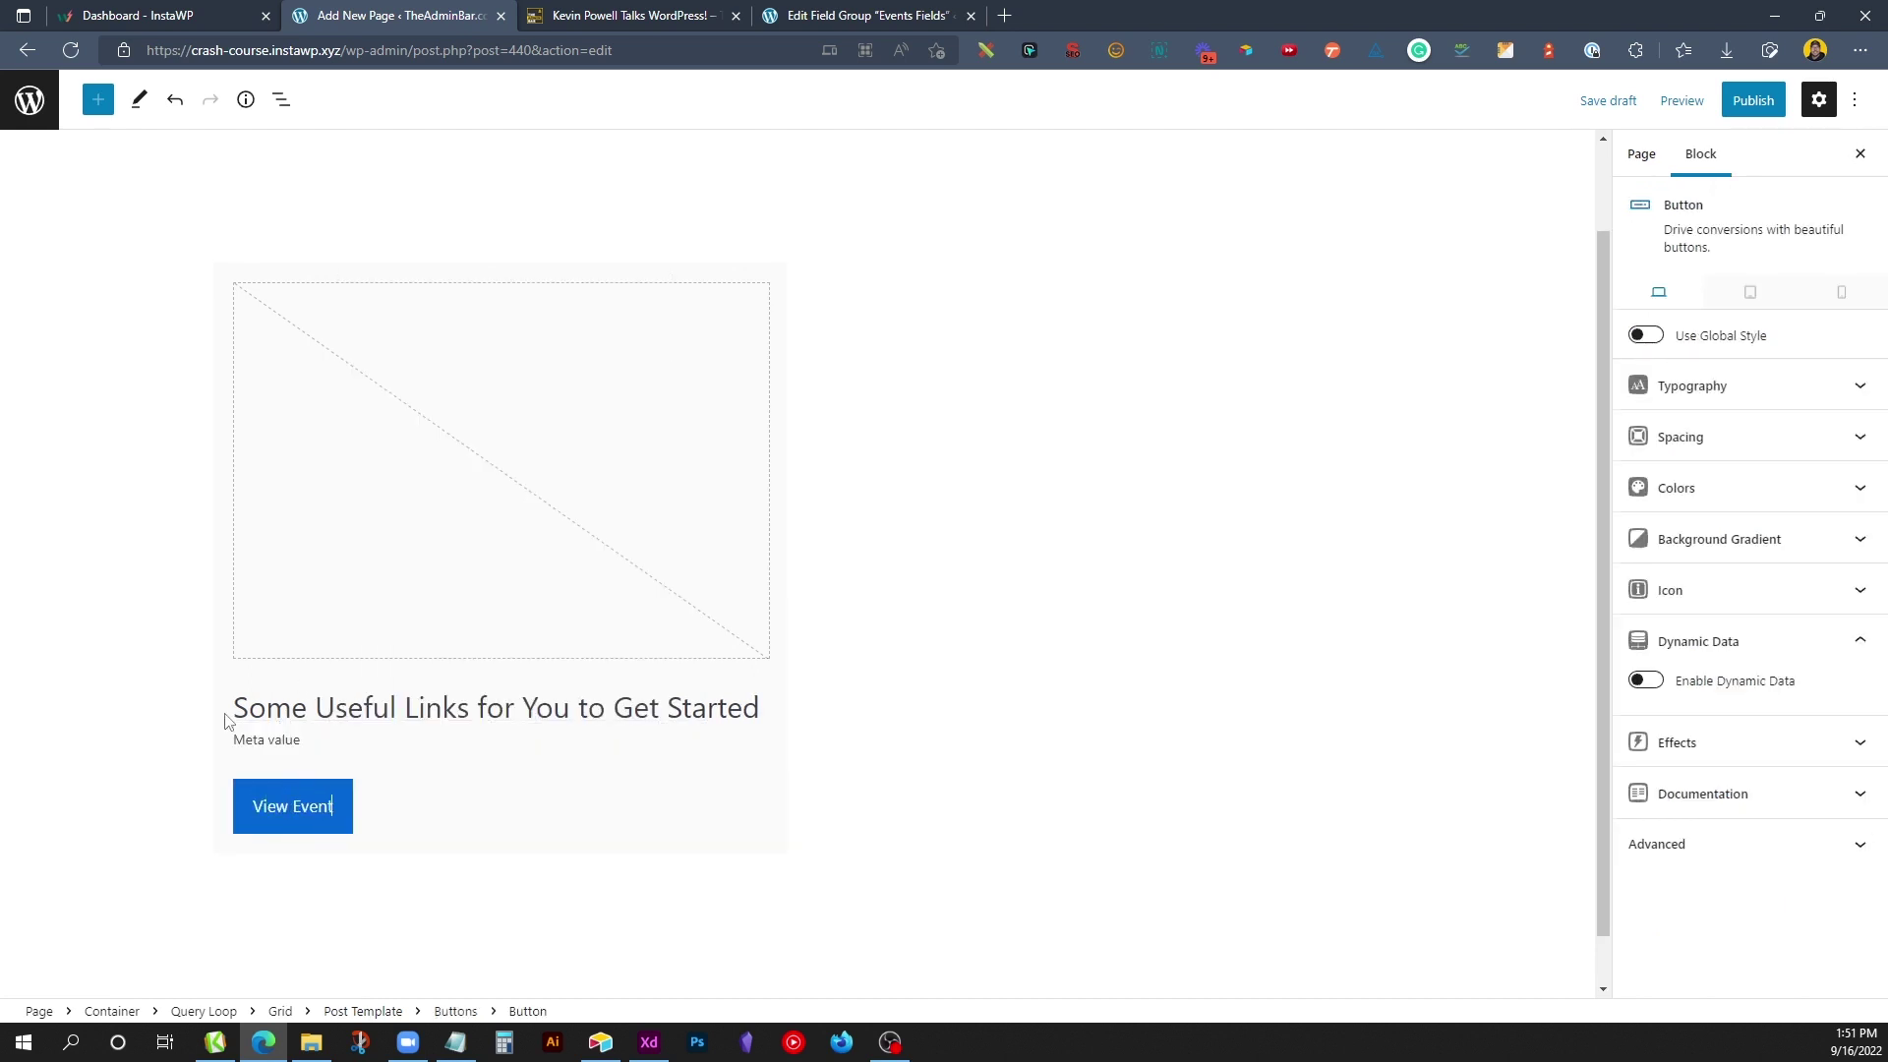
{"action": "left_click", "coordinate": [1645, 679]}
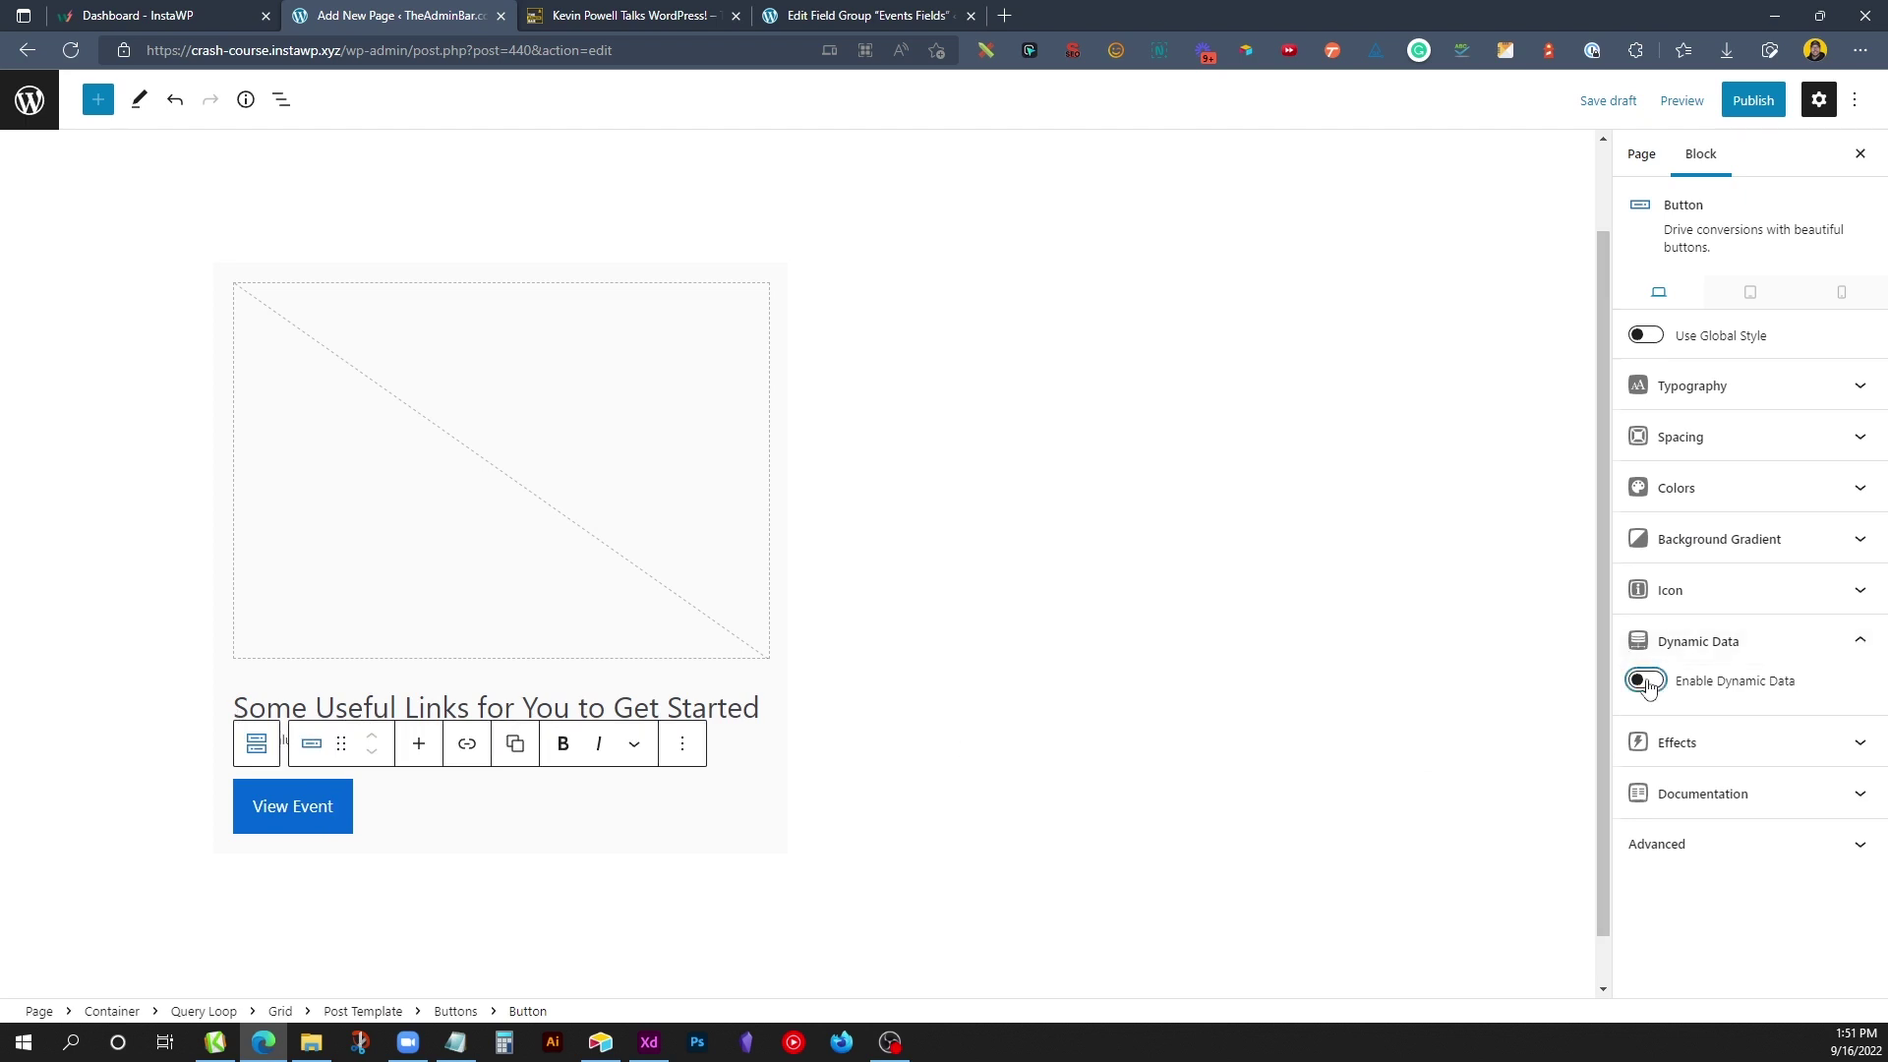
{"action": "scroll", "coordinate": [1682, 767], "scroll_direction": "down", "scroll_amount": 1}
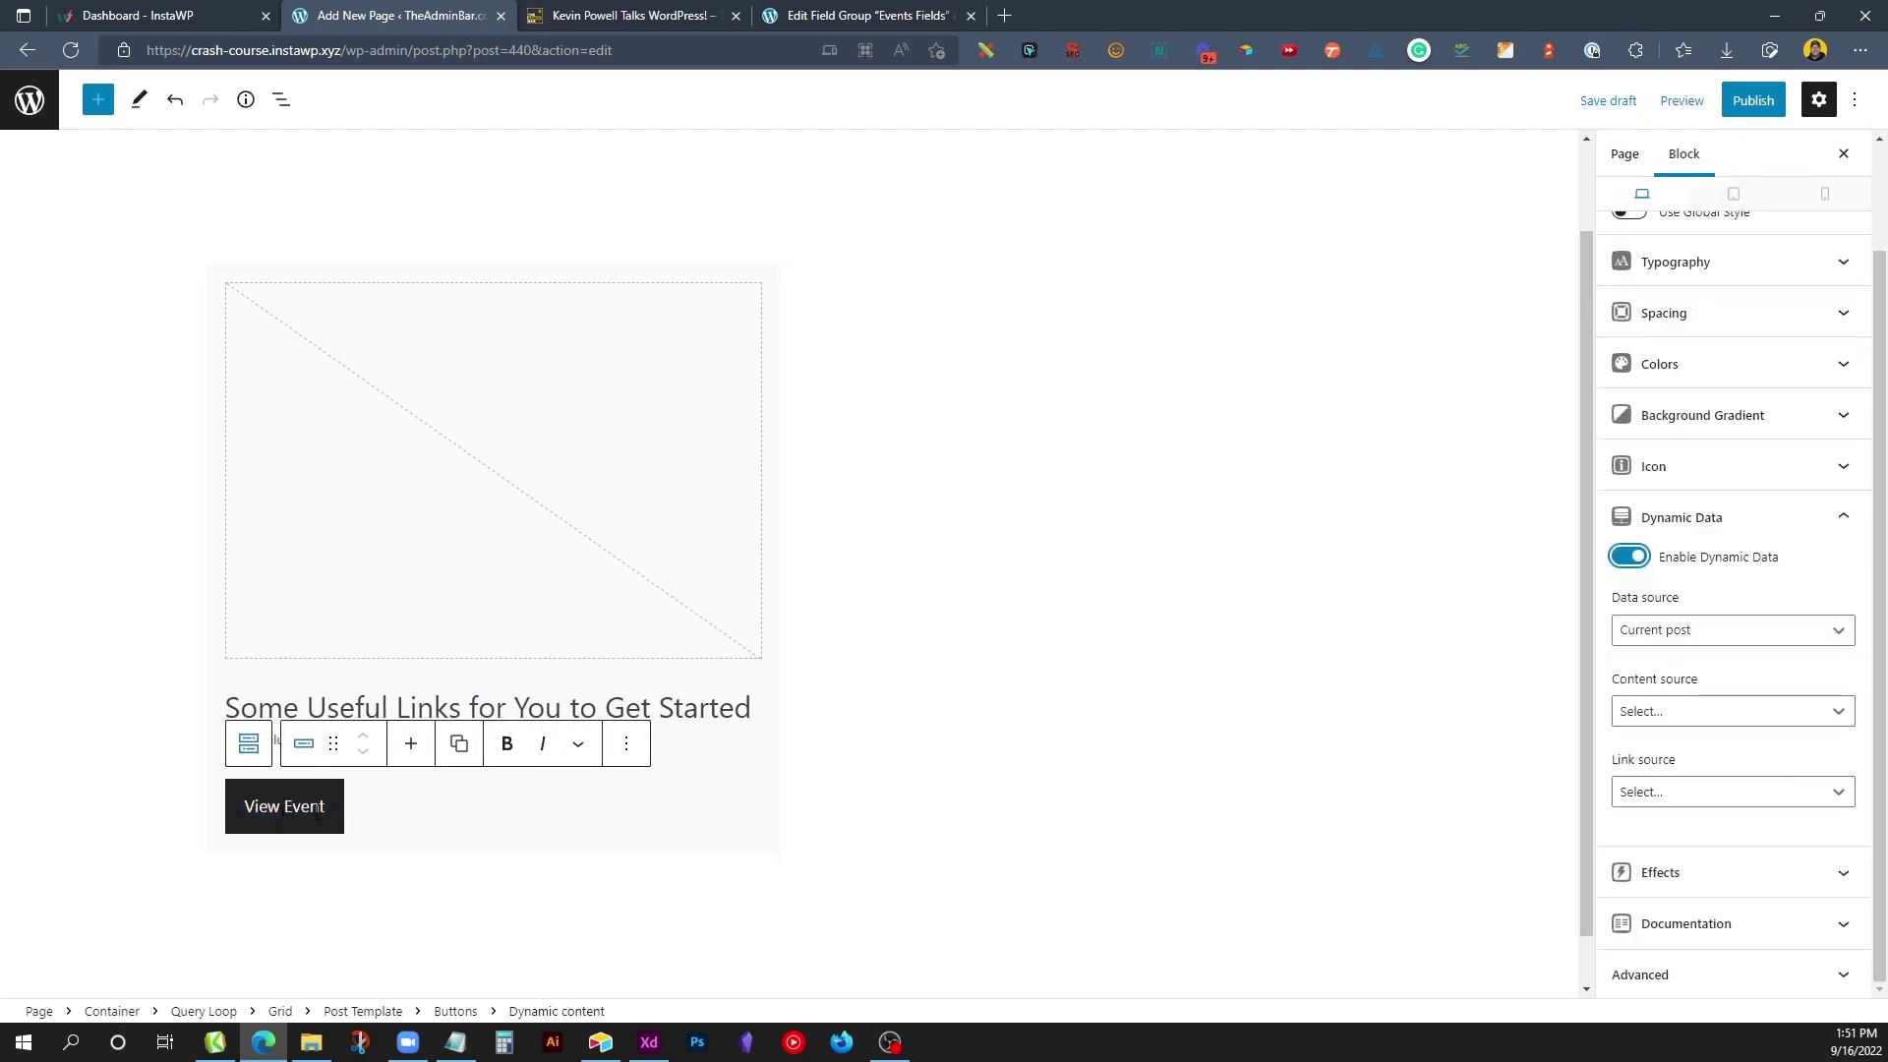
{"action": "left_click", "coordinate": [1679, 796]}
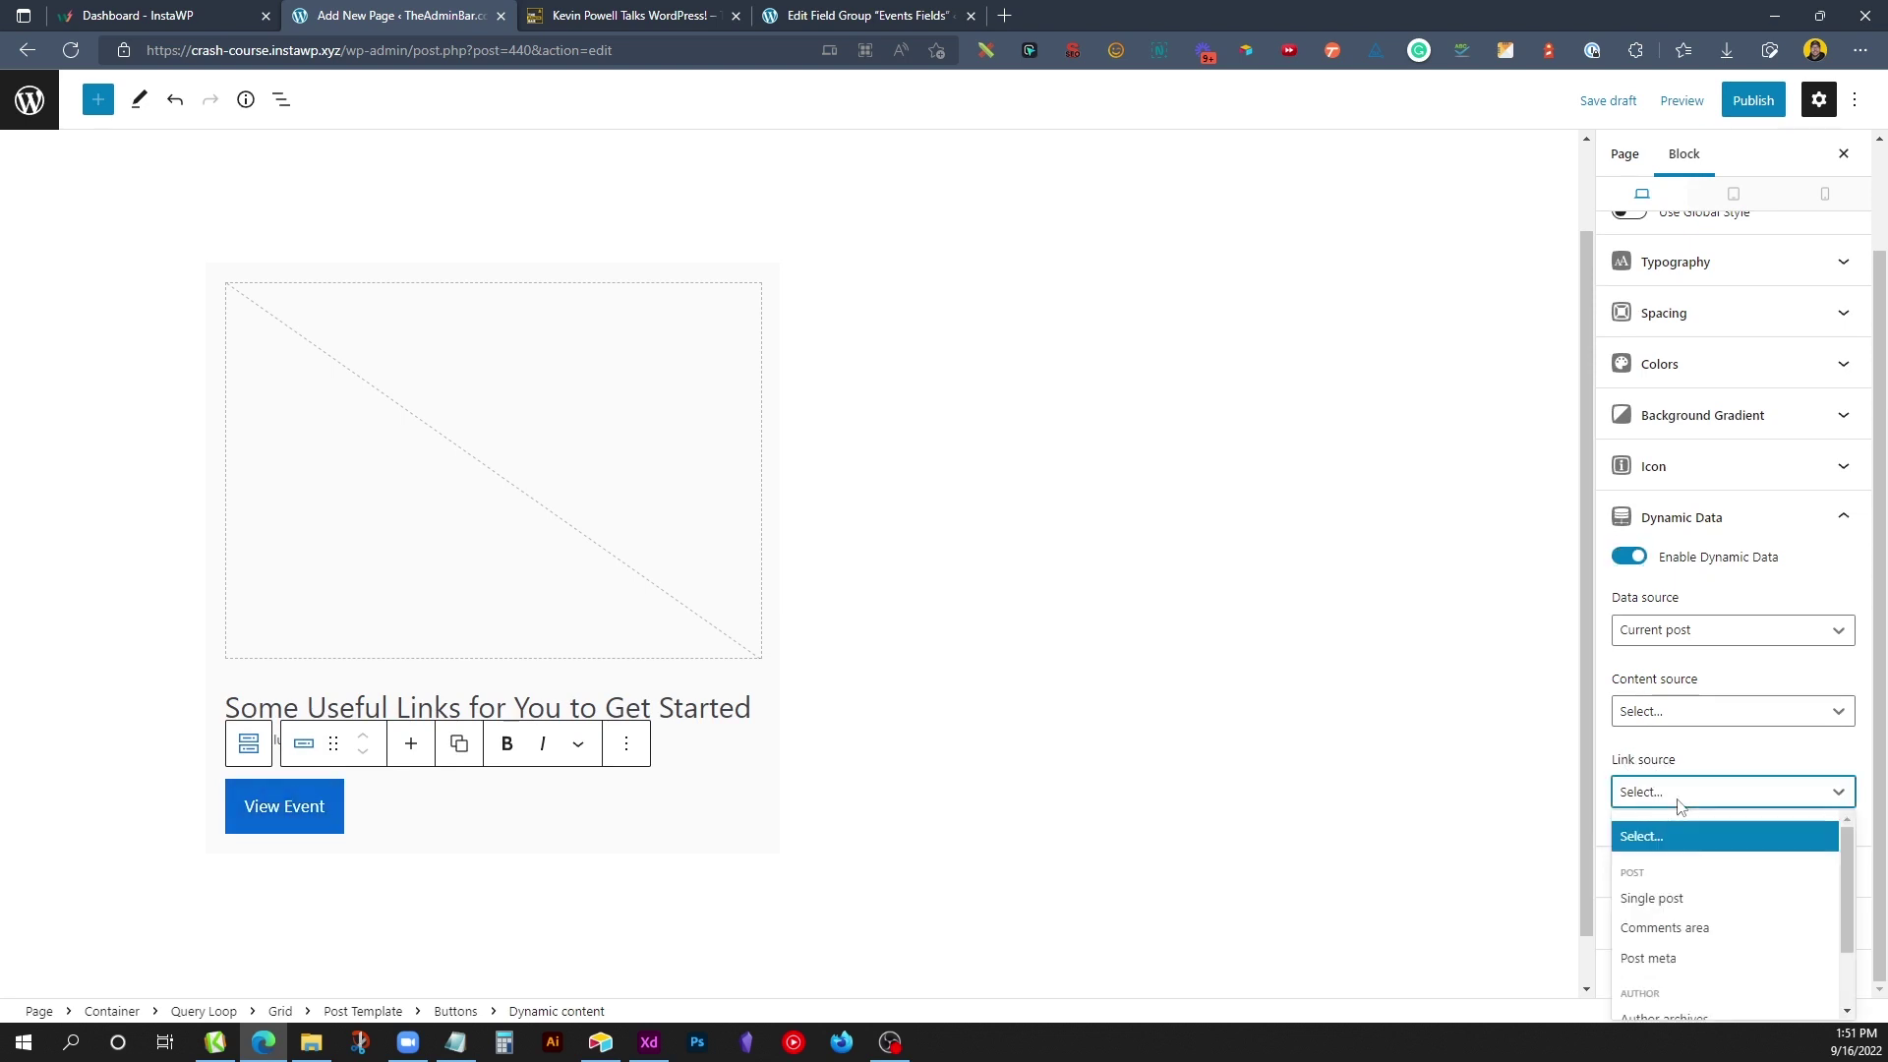
{"action": "left_click", "coordinate": [1669, 902]}
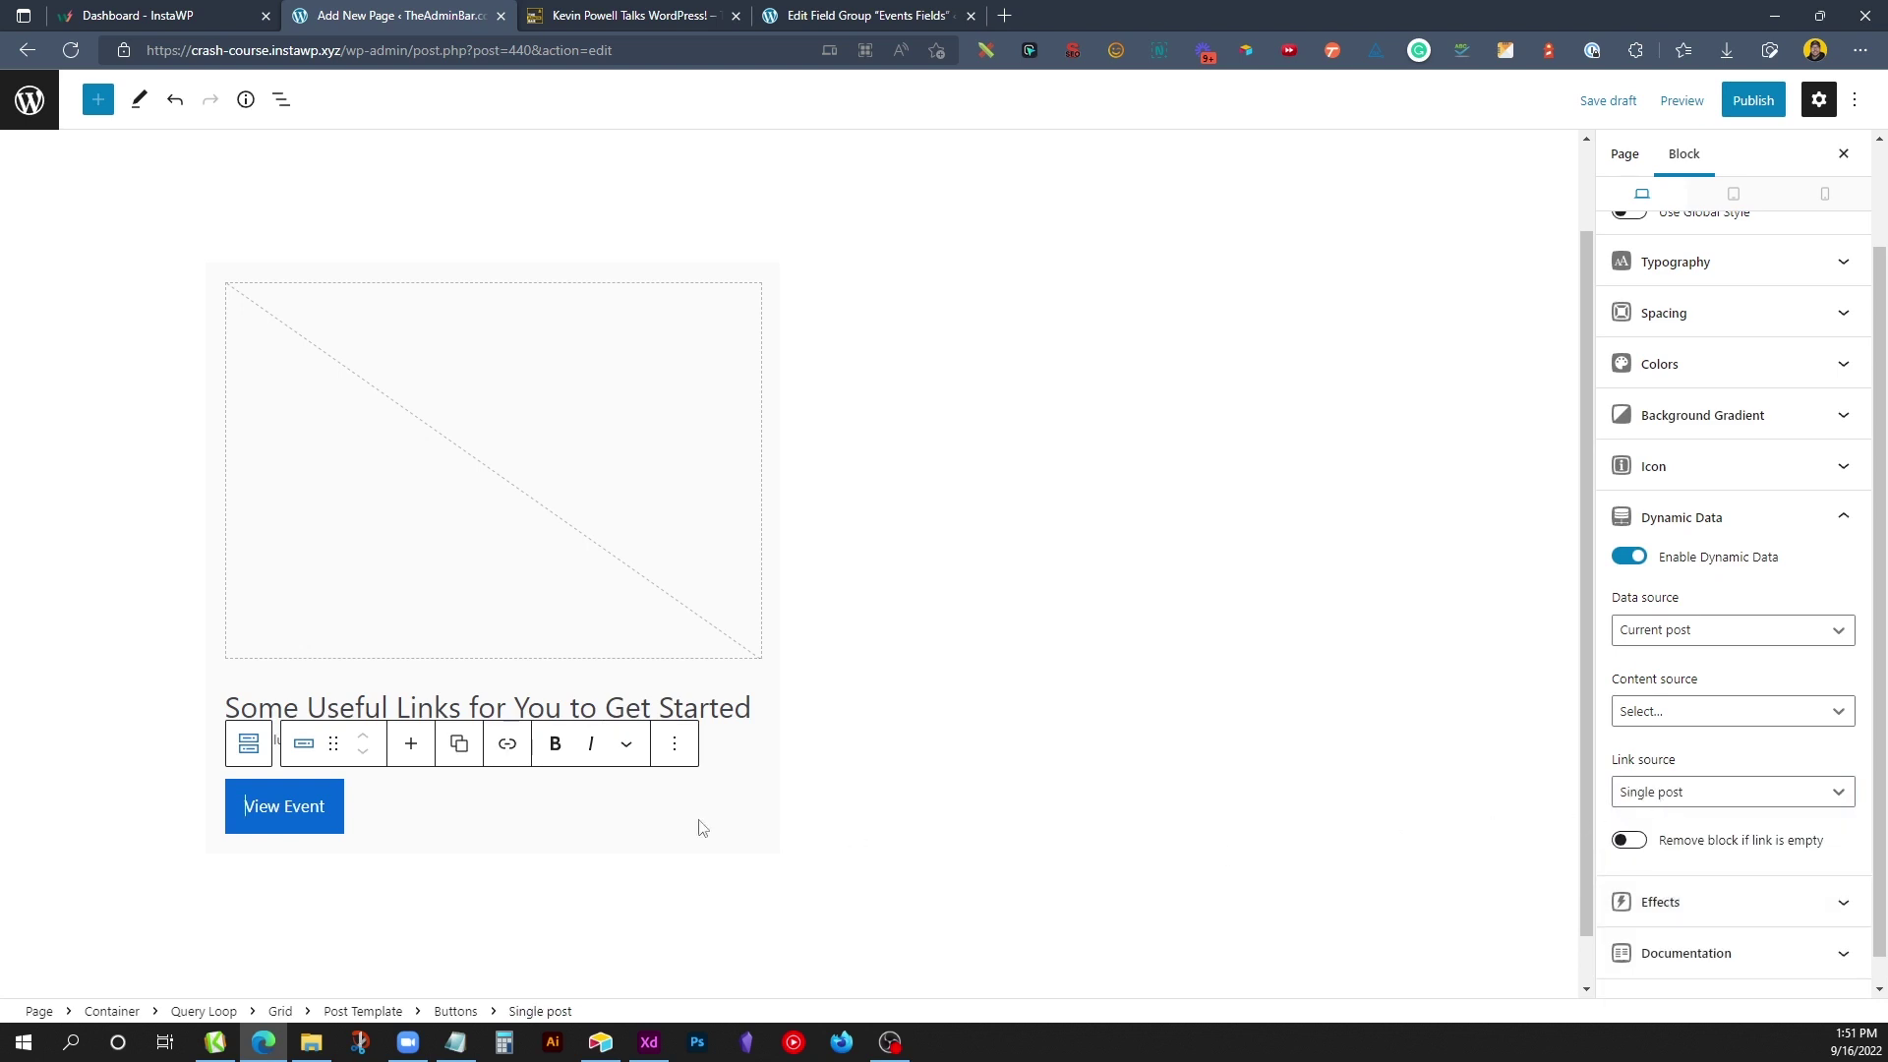
{"action": "left_click", "coordinate": [885, 810]}
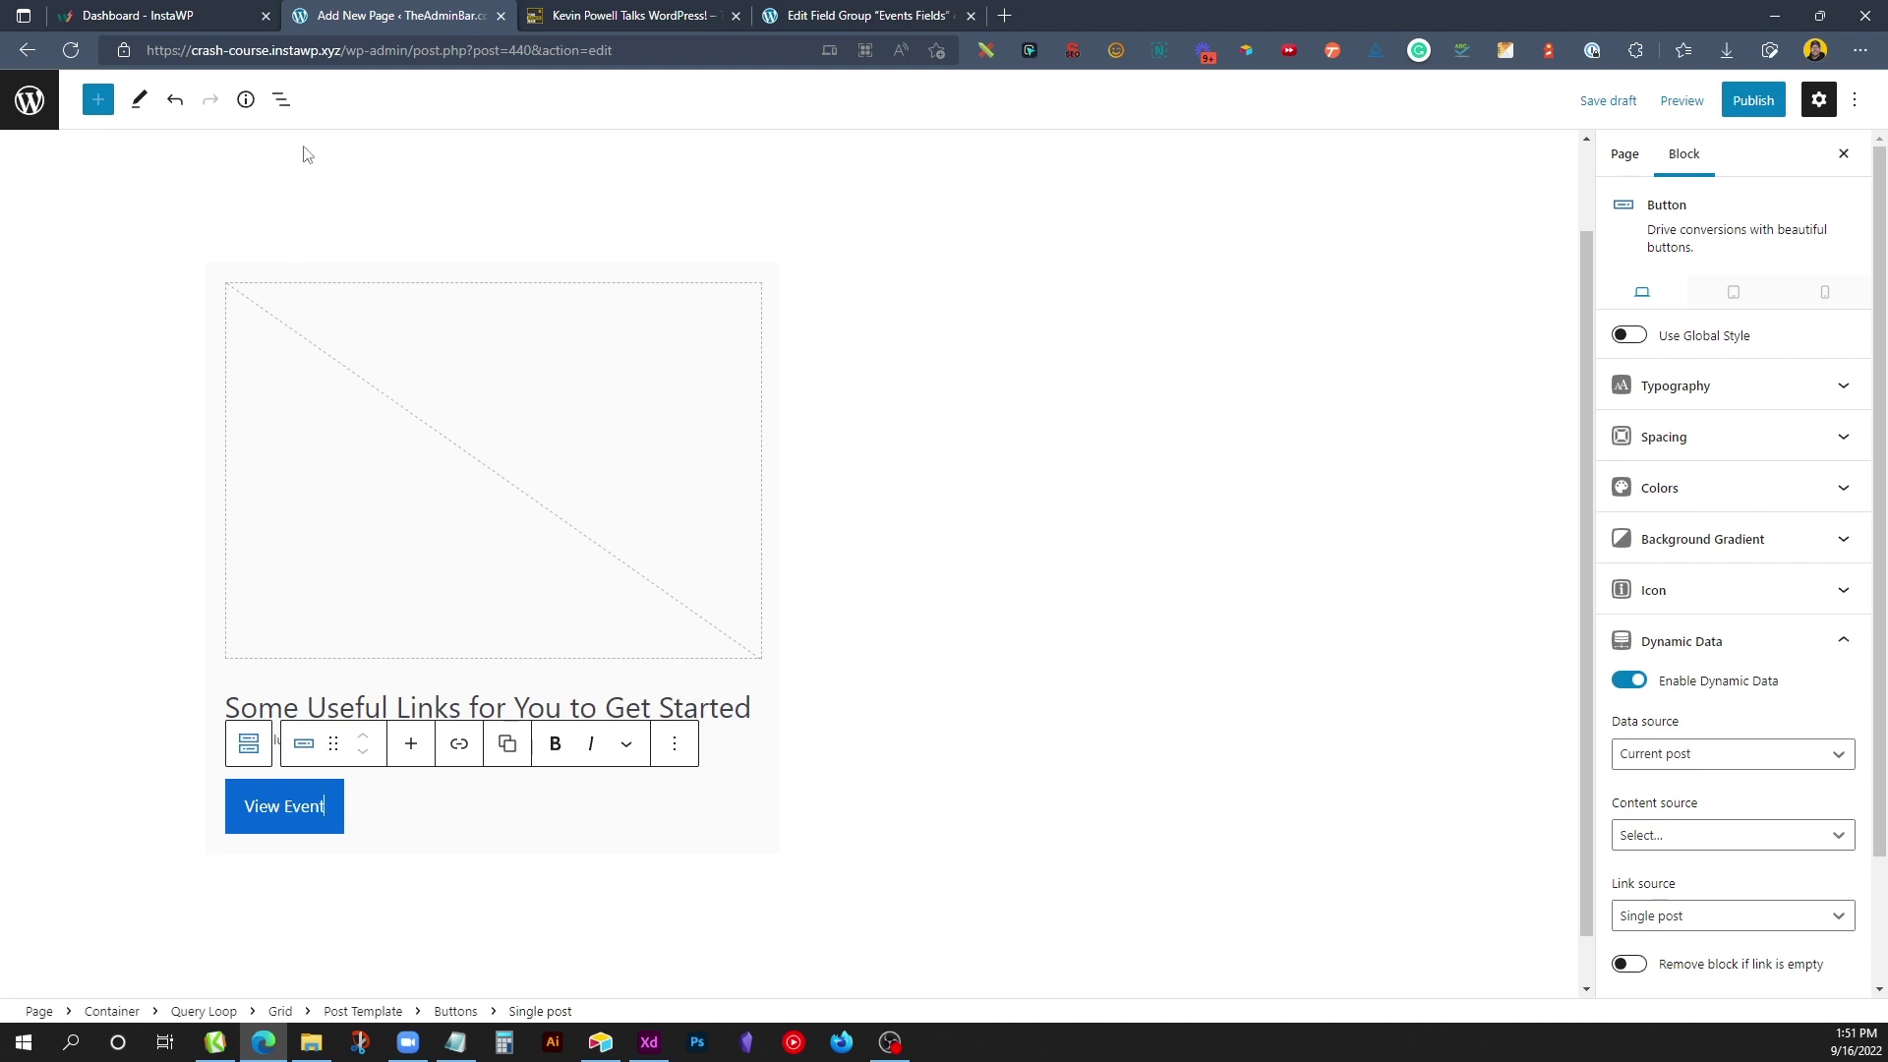
Step: Select the Query Loop block in the block list and set its post type to Events
{"action": "left_click", "coordinate": [282, 102]}
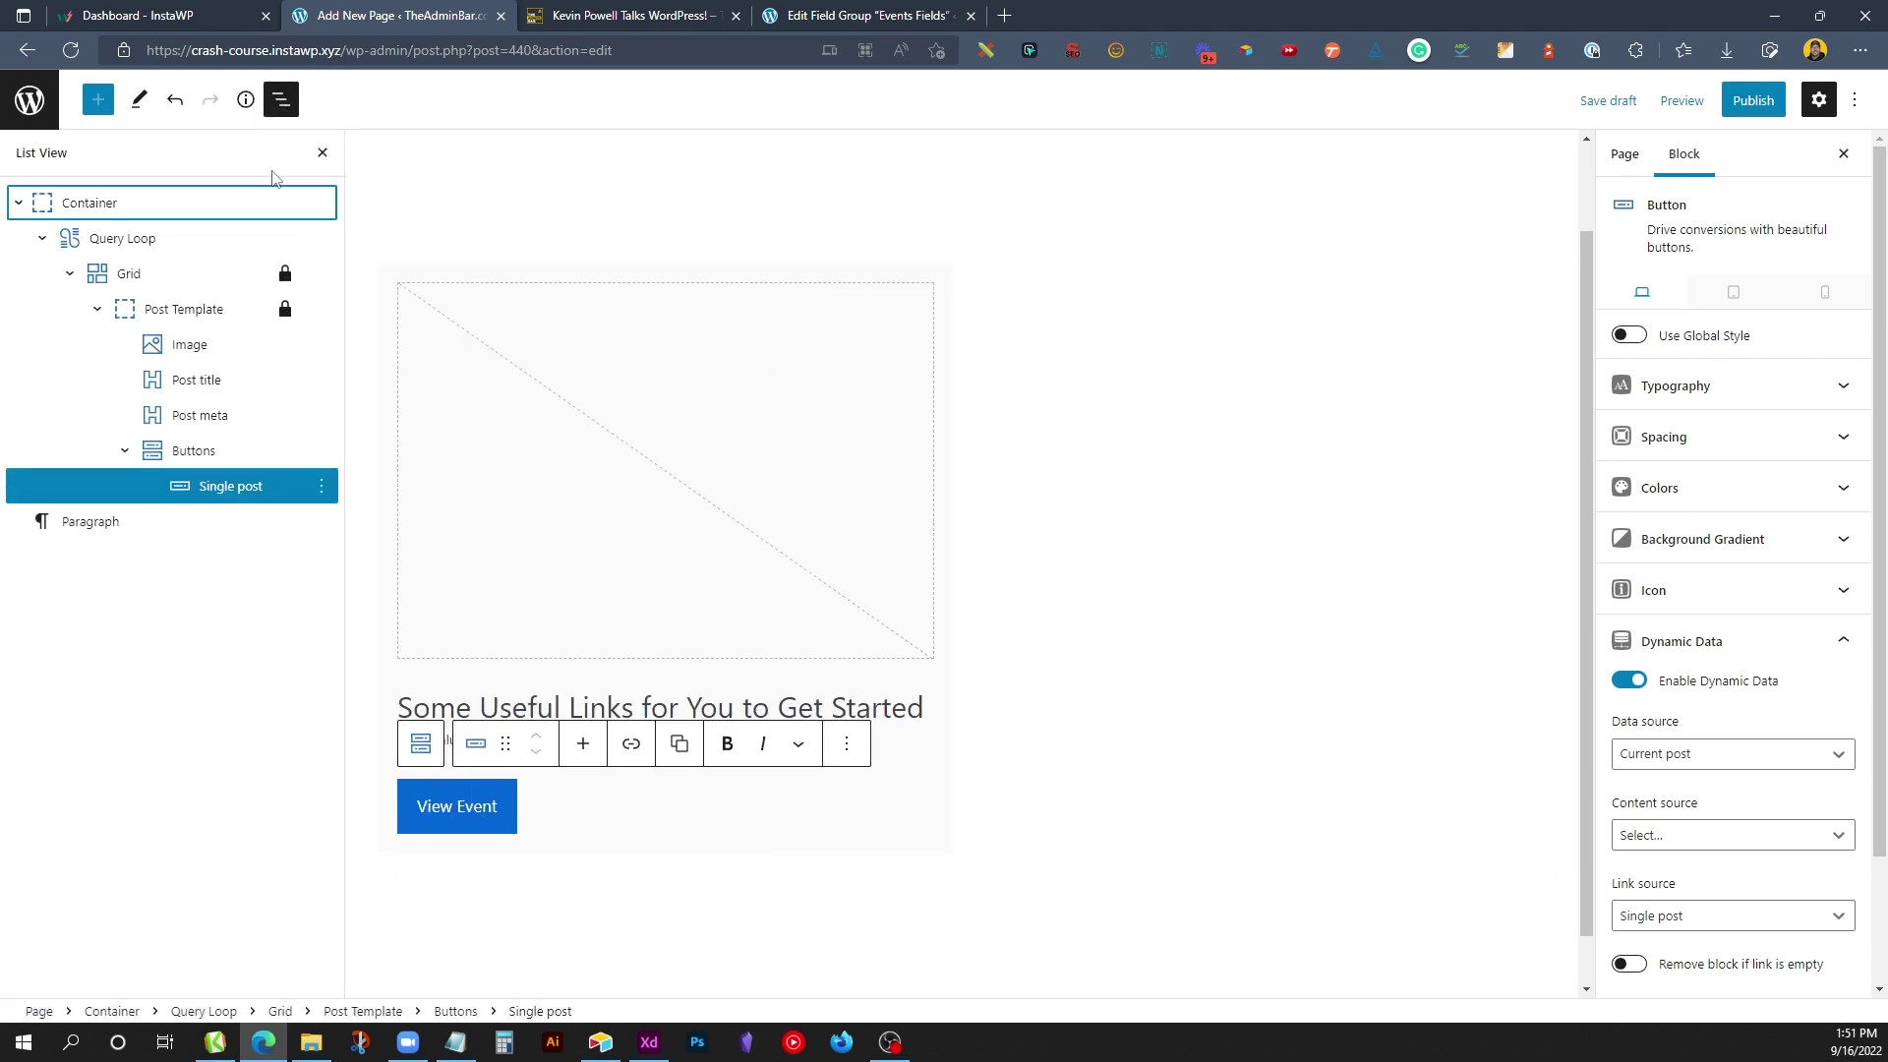
{"action": "left_click", "coordinate": [163, 243]}
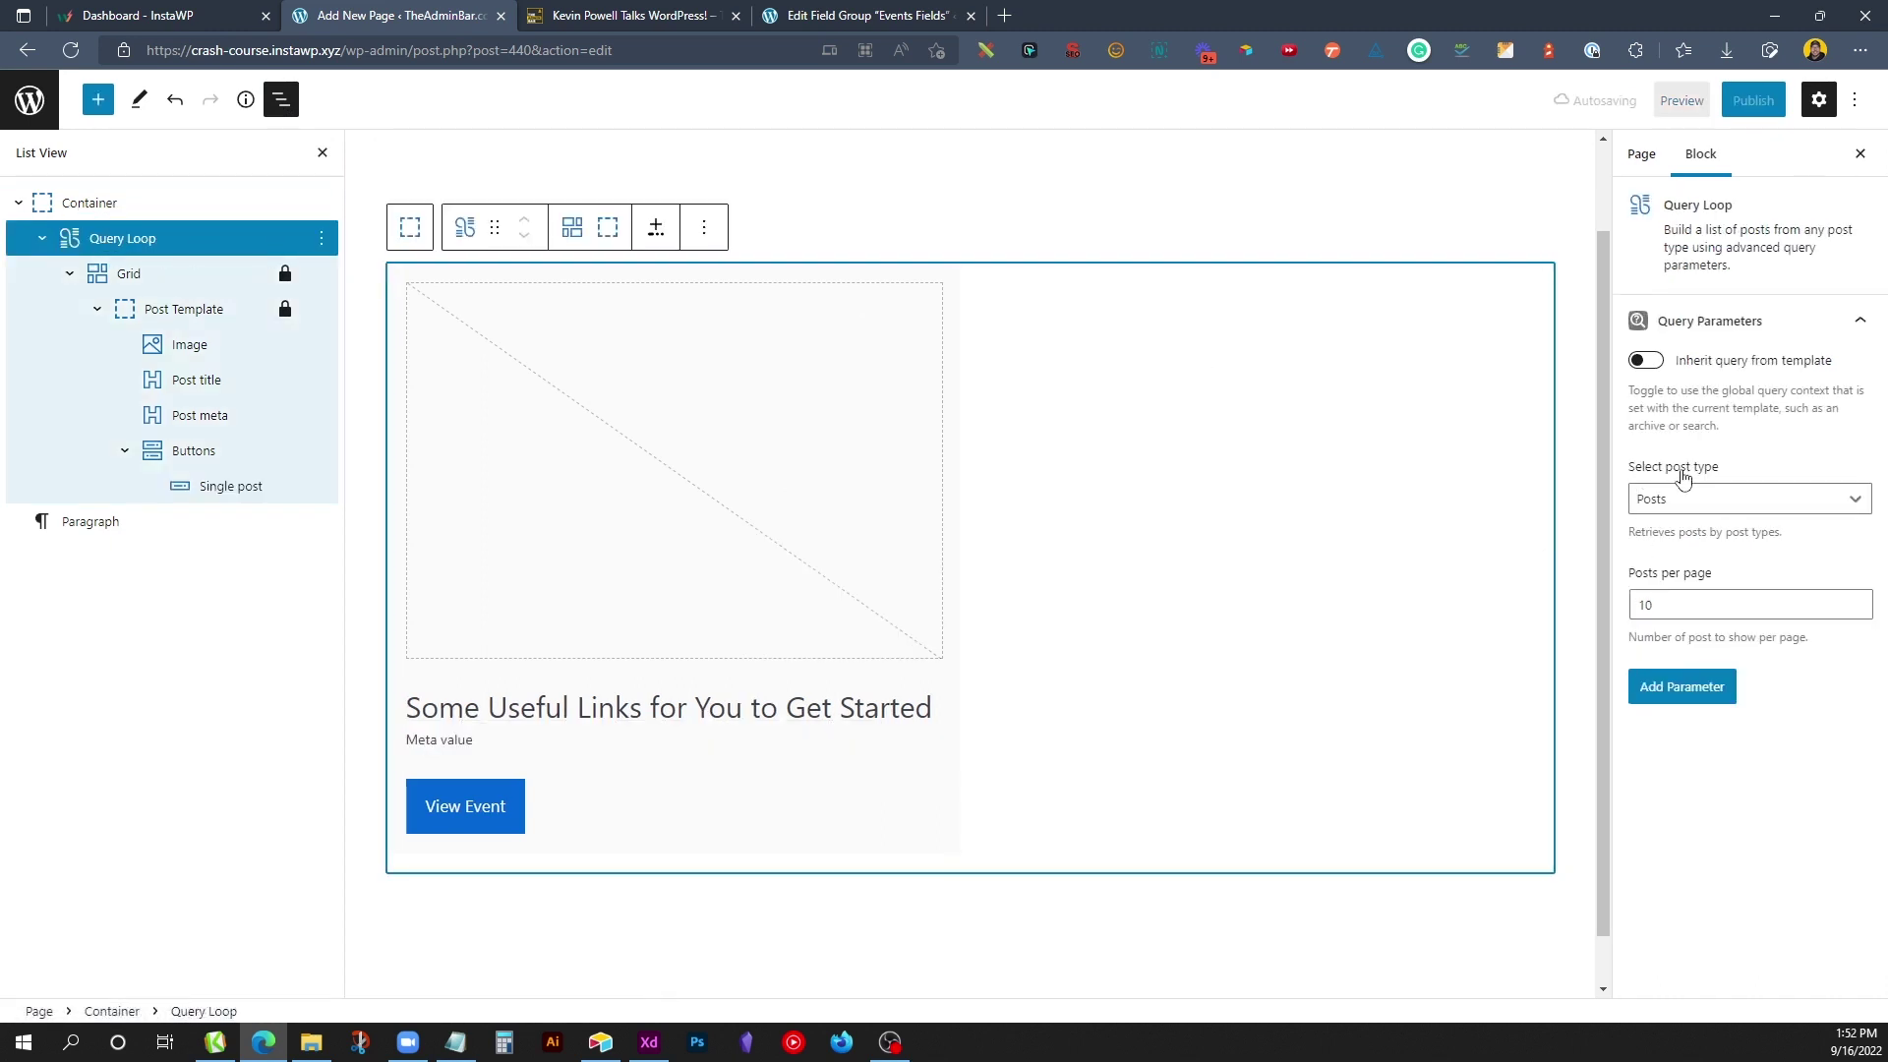
{"action": "left_click", "coordinate": [1681, 504]}
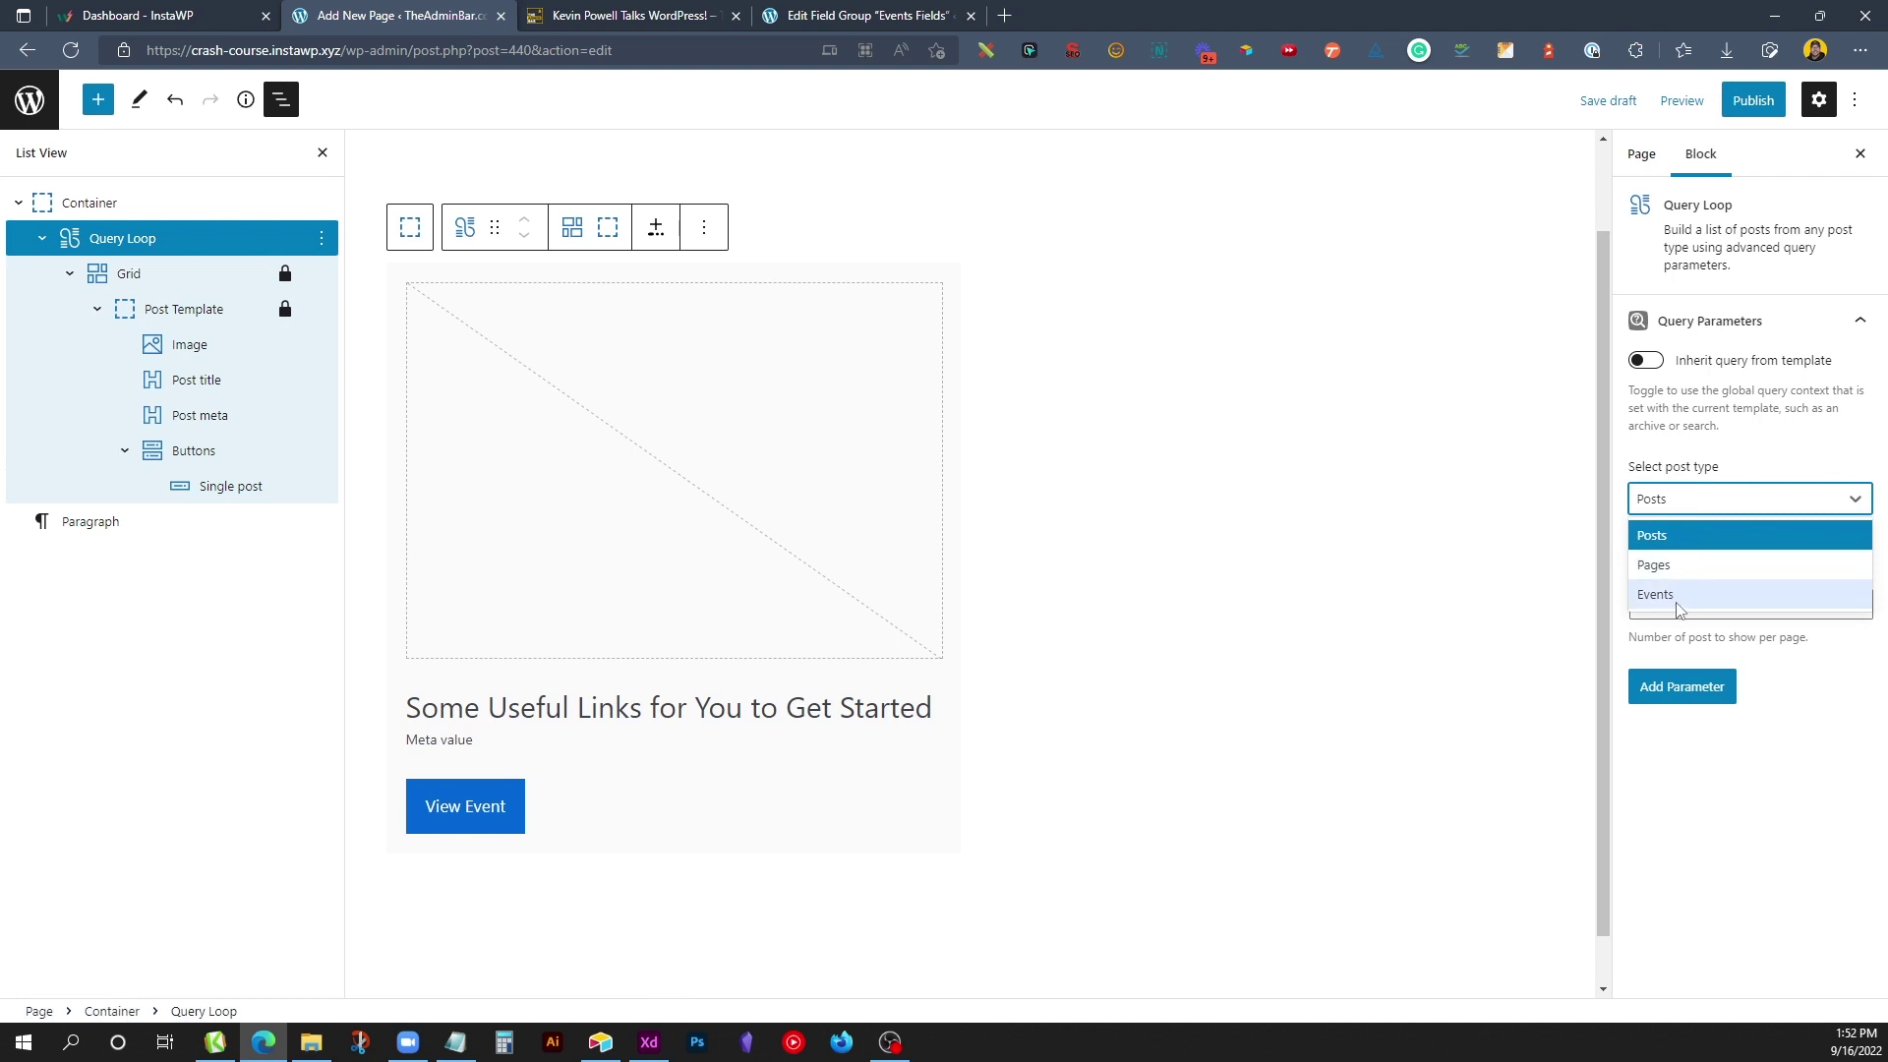
{"action": "left_click", "coordinate": [1678, 594]}
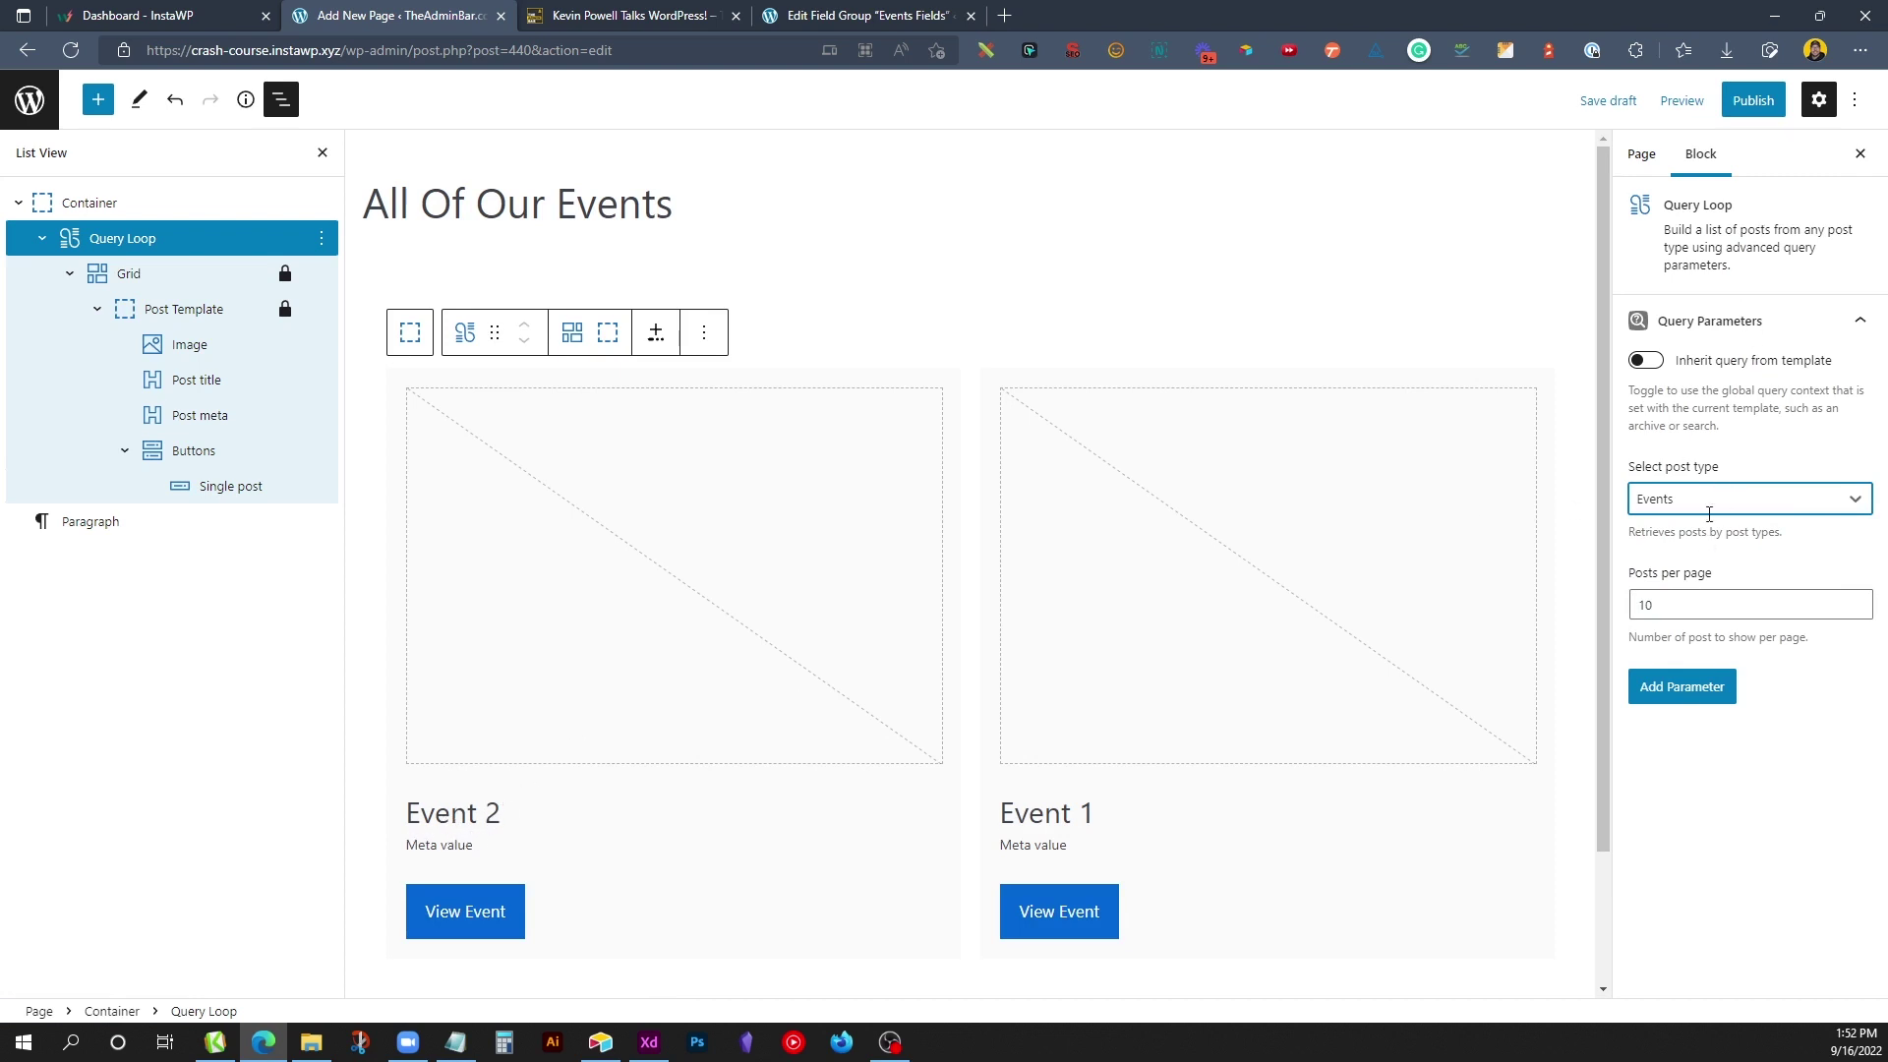
Step: Publish the "All Of Our Events" page and view the live page in a new browser tab
{"action": "left_click", "coordinate": [1732, 102]}
{"action": "left_click", "coordinate": [1729, 104]}
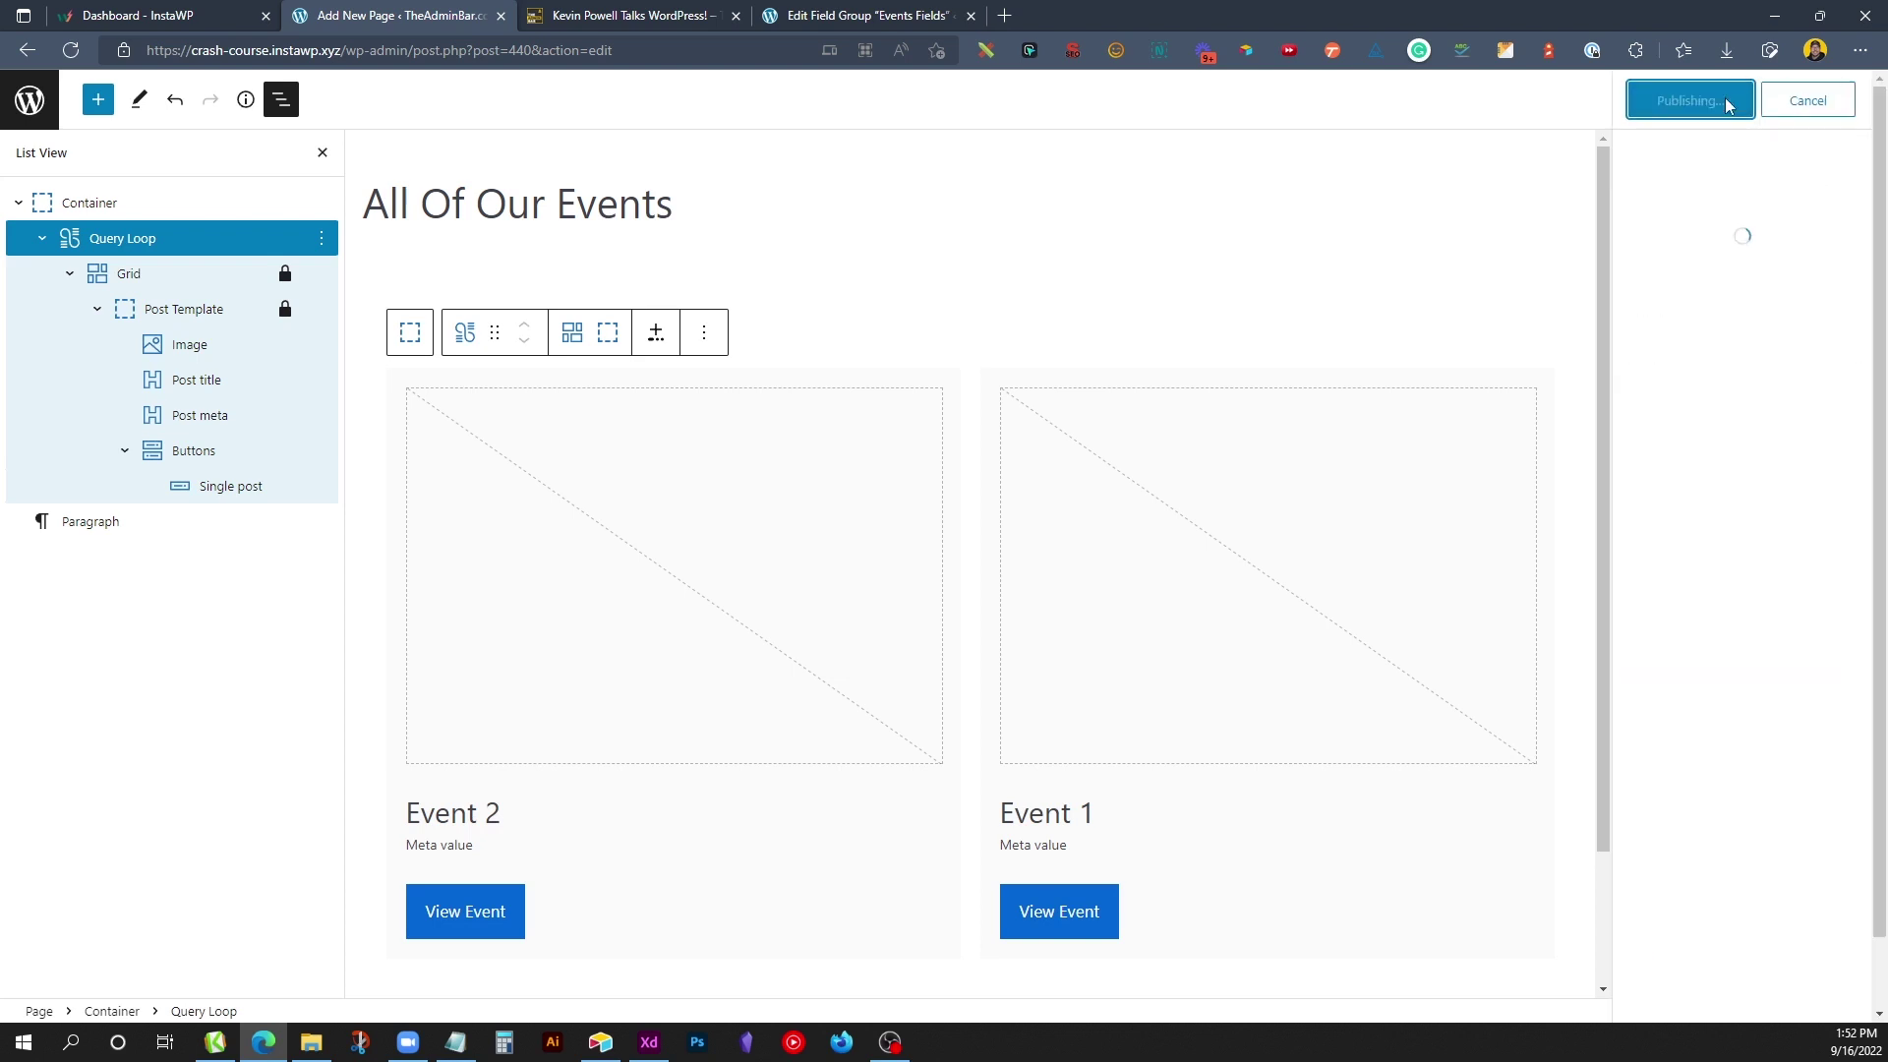
{"action": "middle_click", "coordinate": [205, 961]}
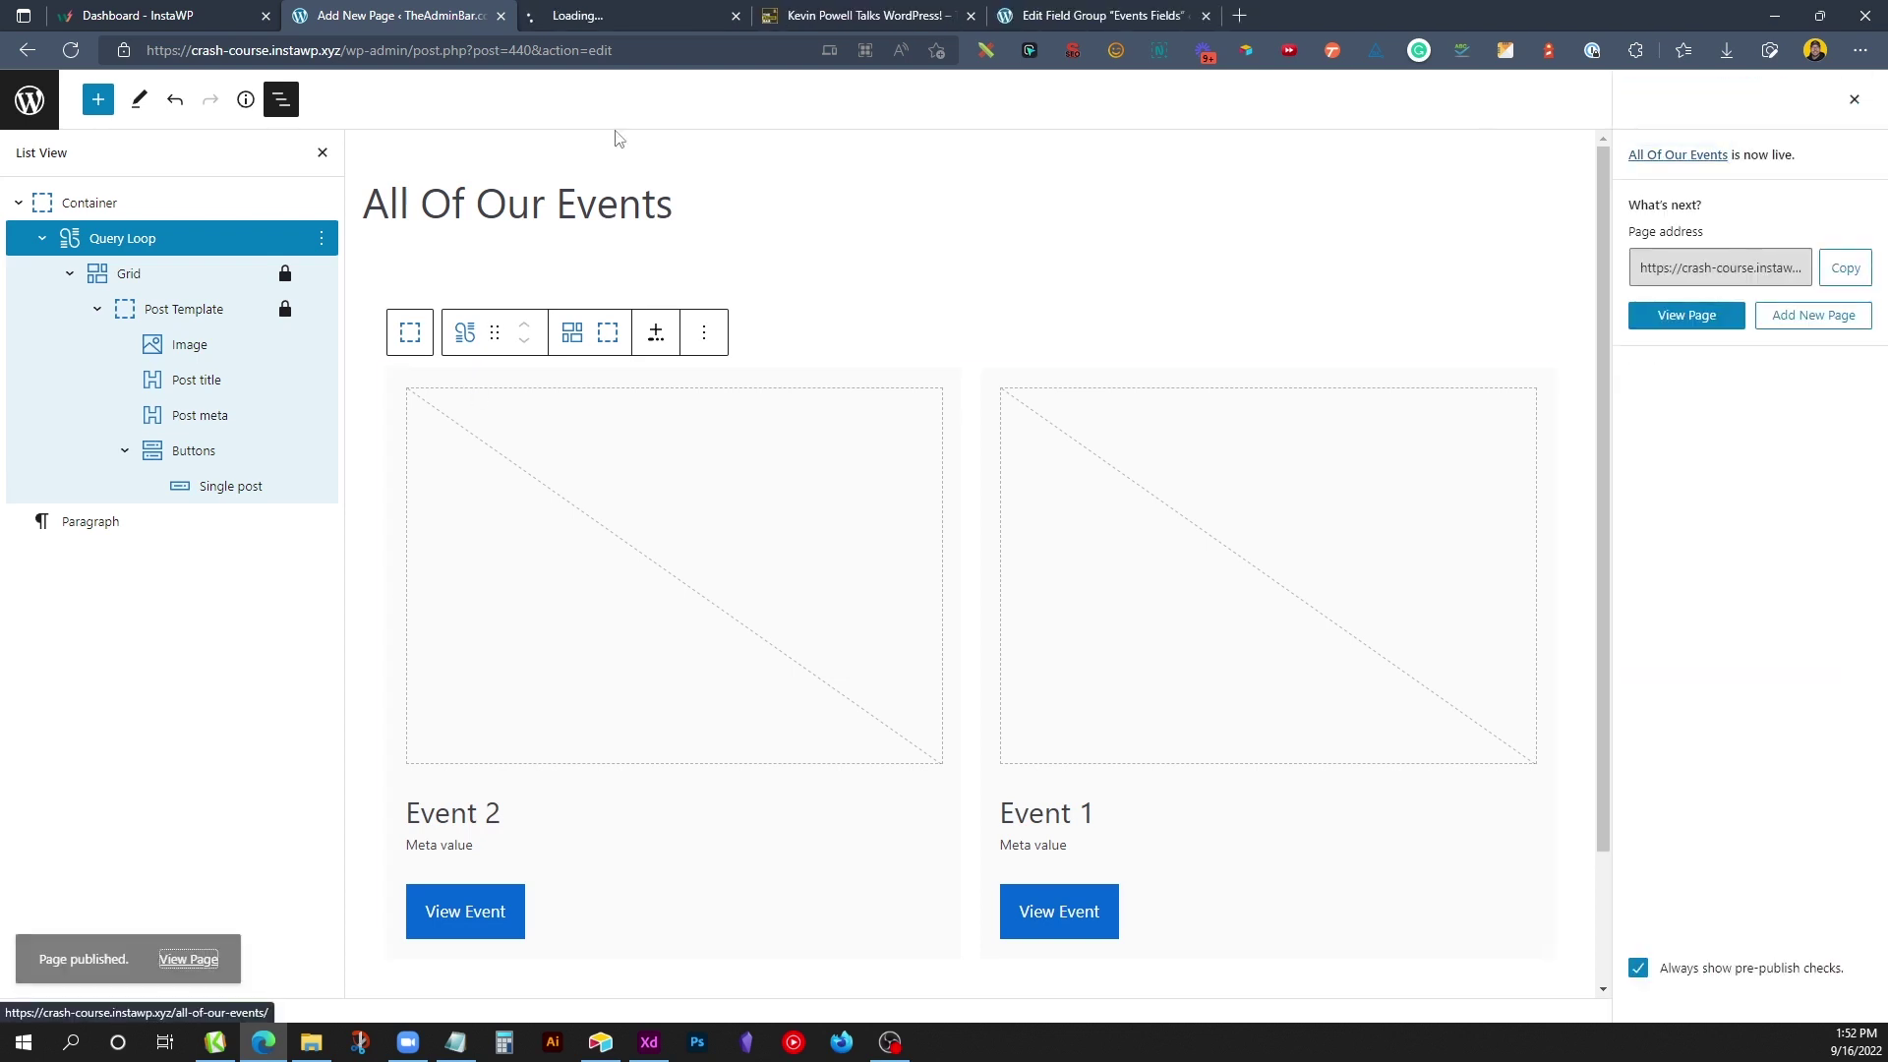
{"action": "left_click", "coordinate": [596, 17]}
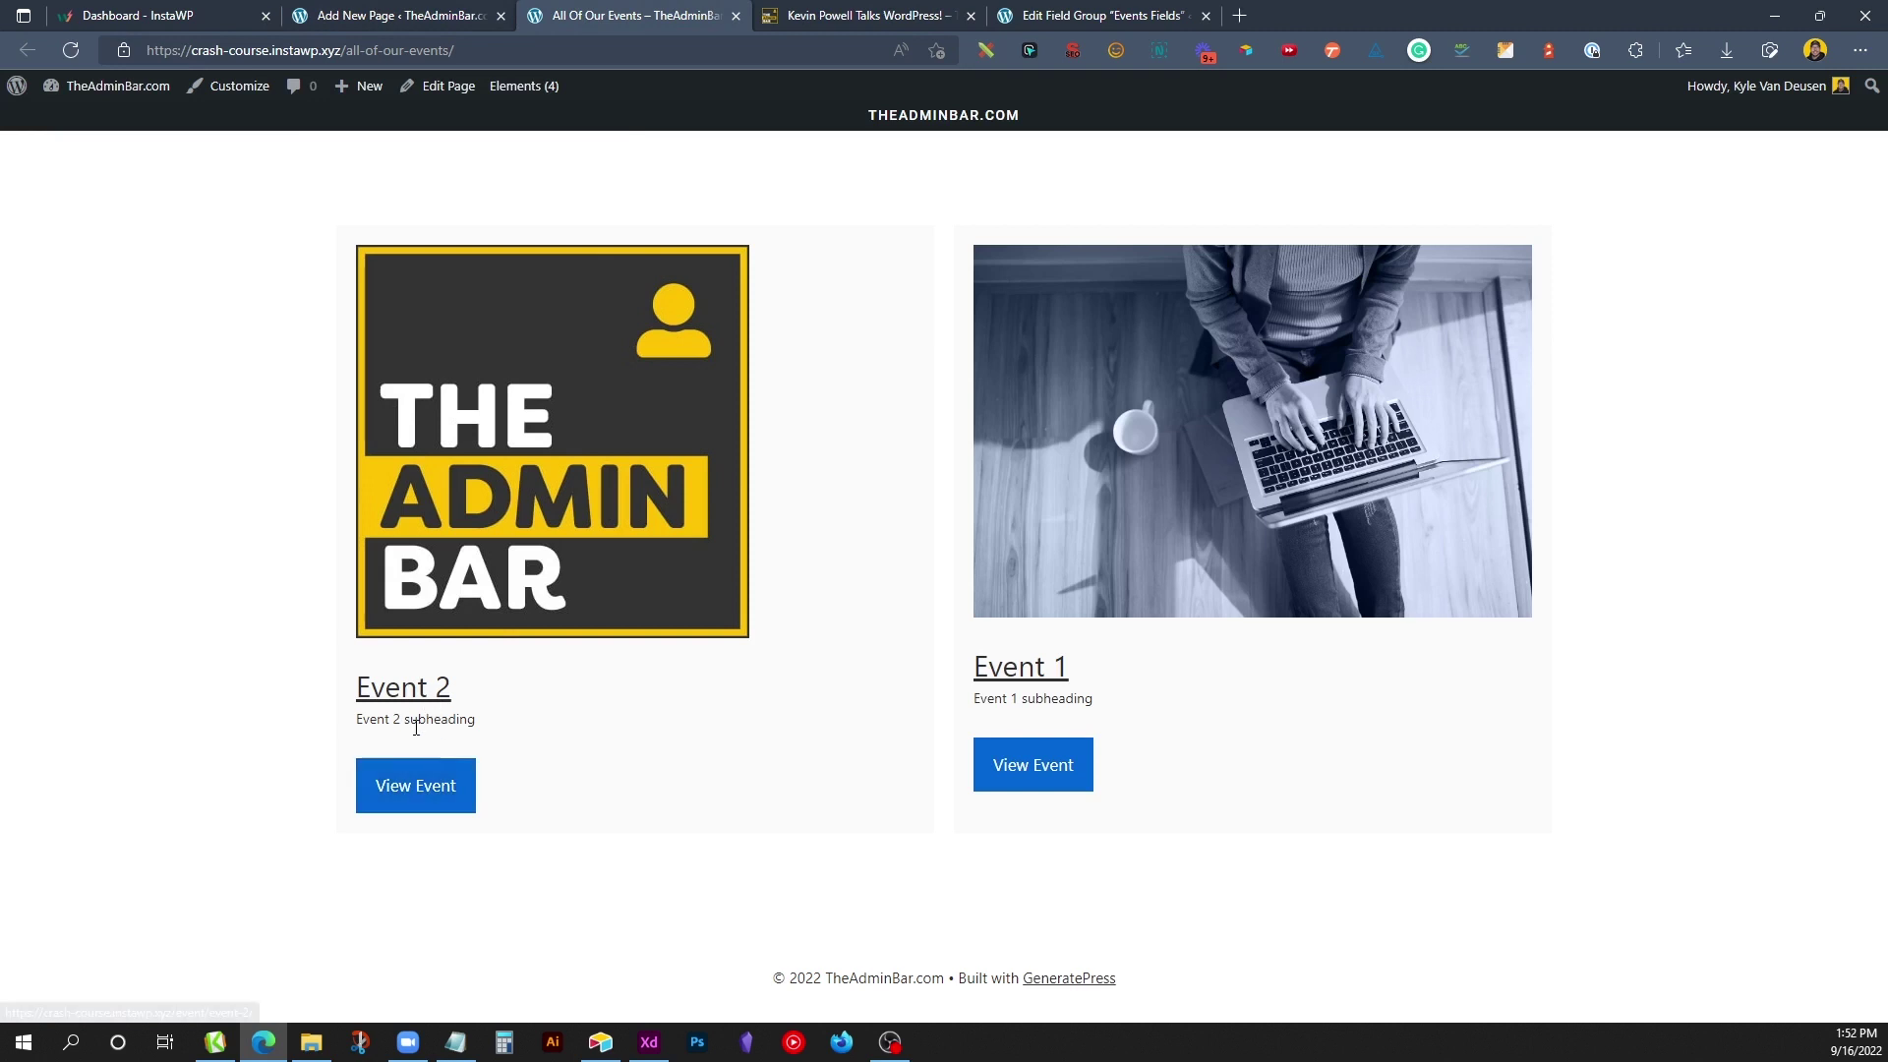
Step: Follow Event 2's "View Event" button, look through the event page and return to the events list
{"action": "left_click", "coordinate": [447, 805]}
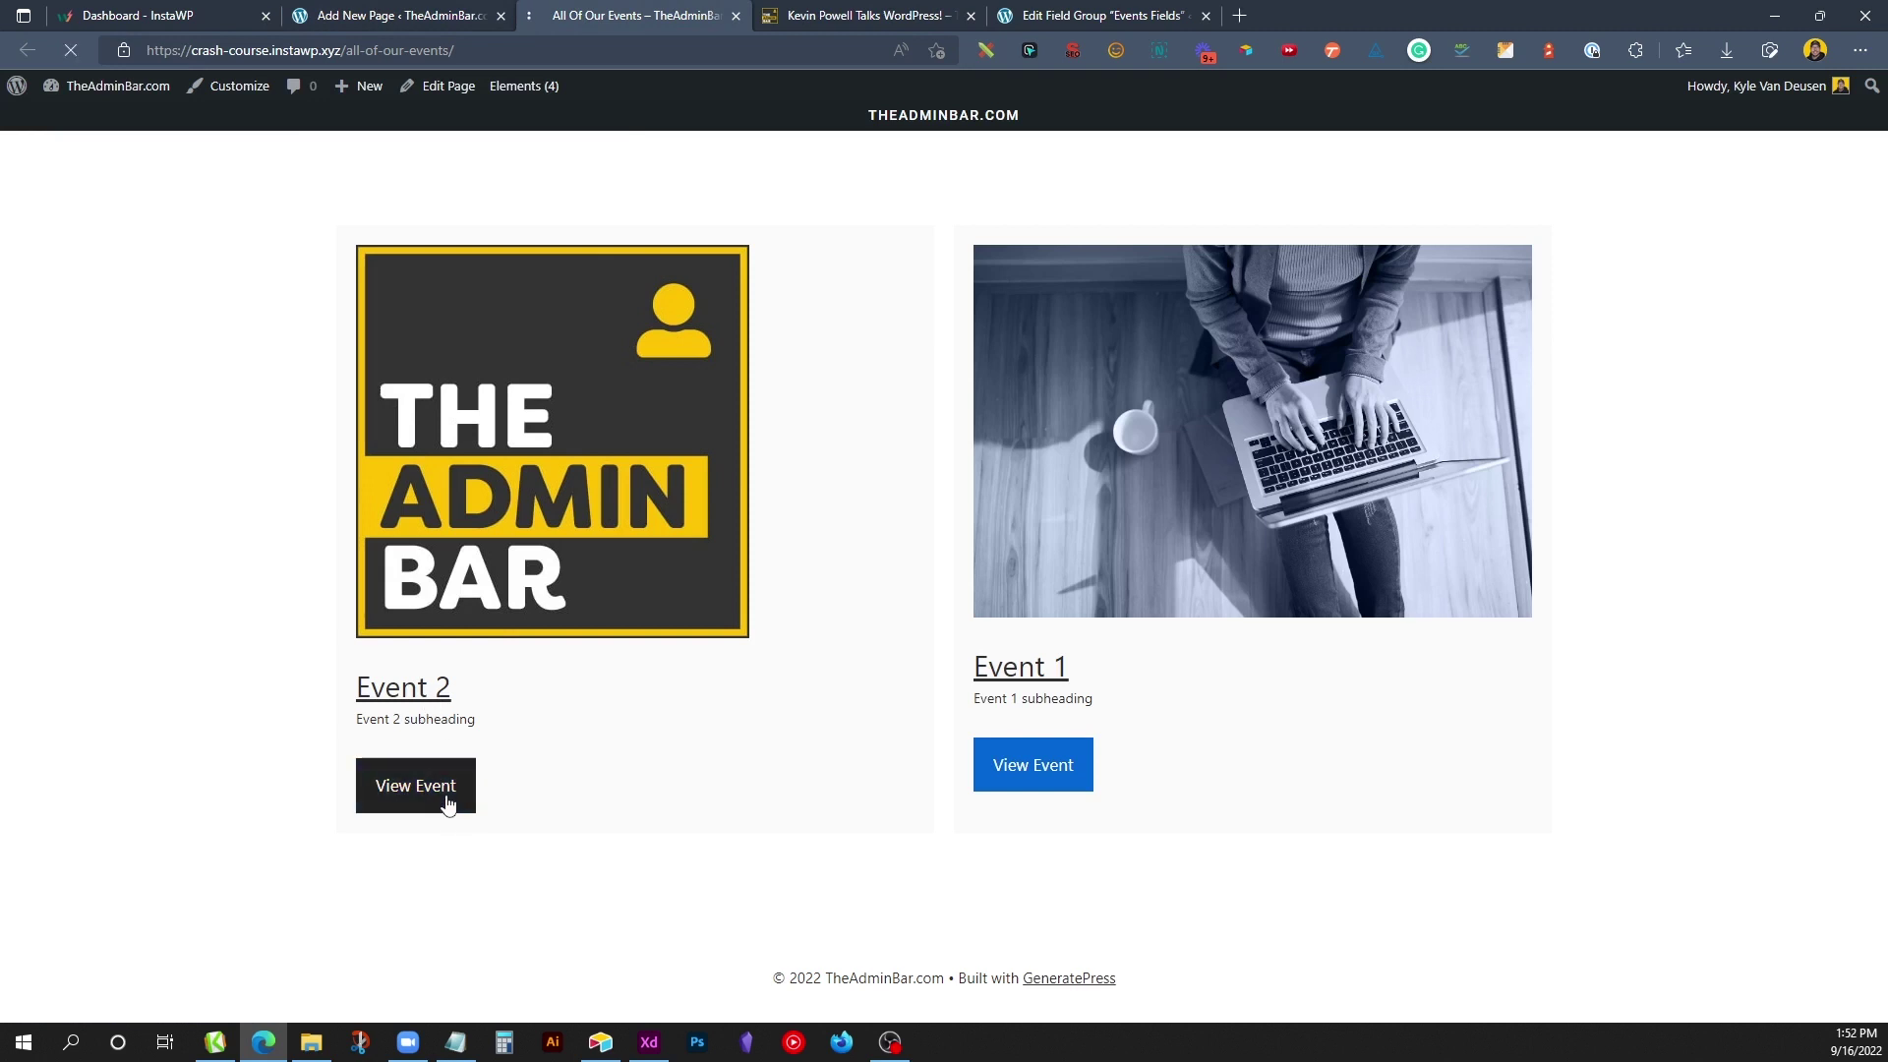
{"action": "scroll", "coordinate": [531, 649], "scroll_direction": "down", "scroll_amount": 6}
{"action": "scroll", "coordinate": [538, 648], "scroll_direction": "up", "scroll_amount": 6}
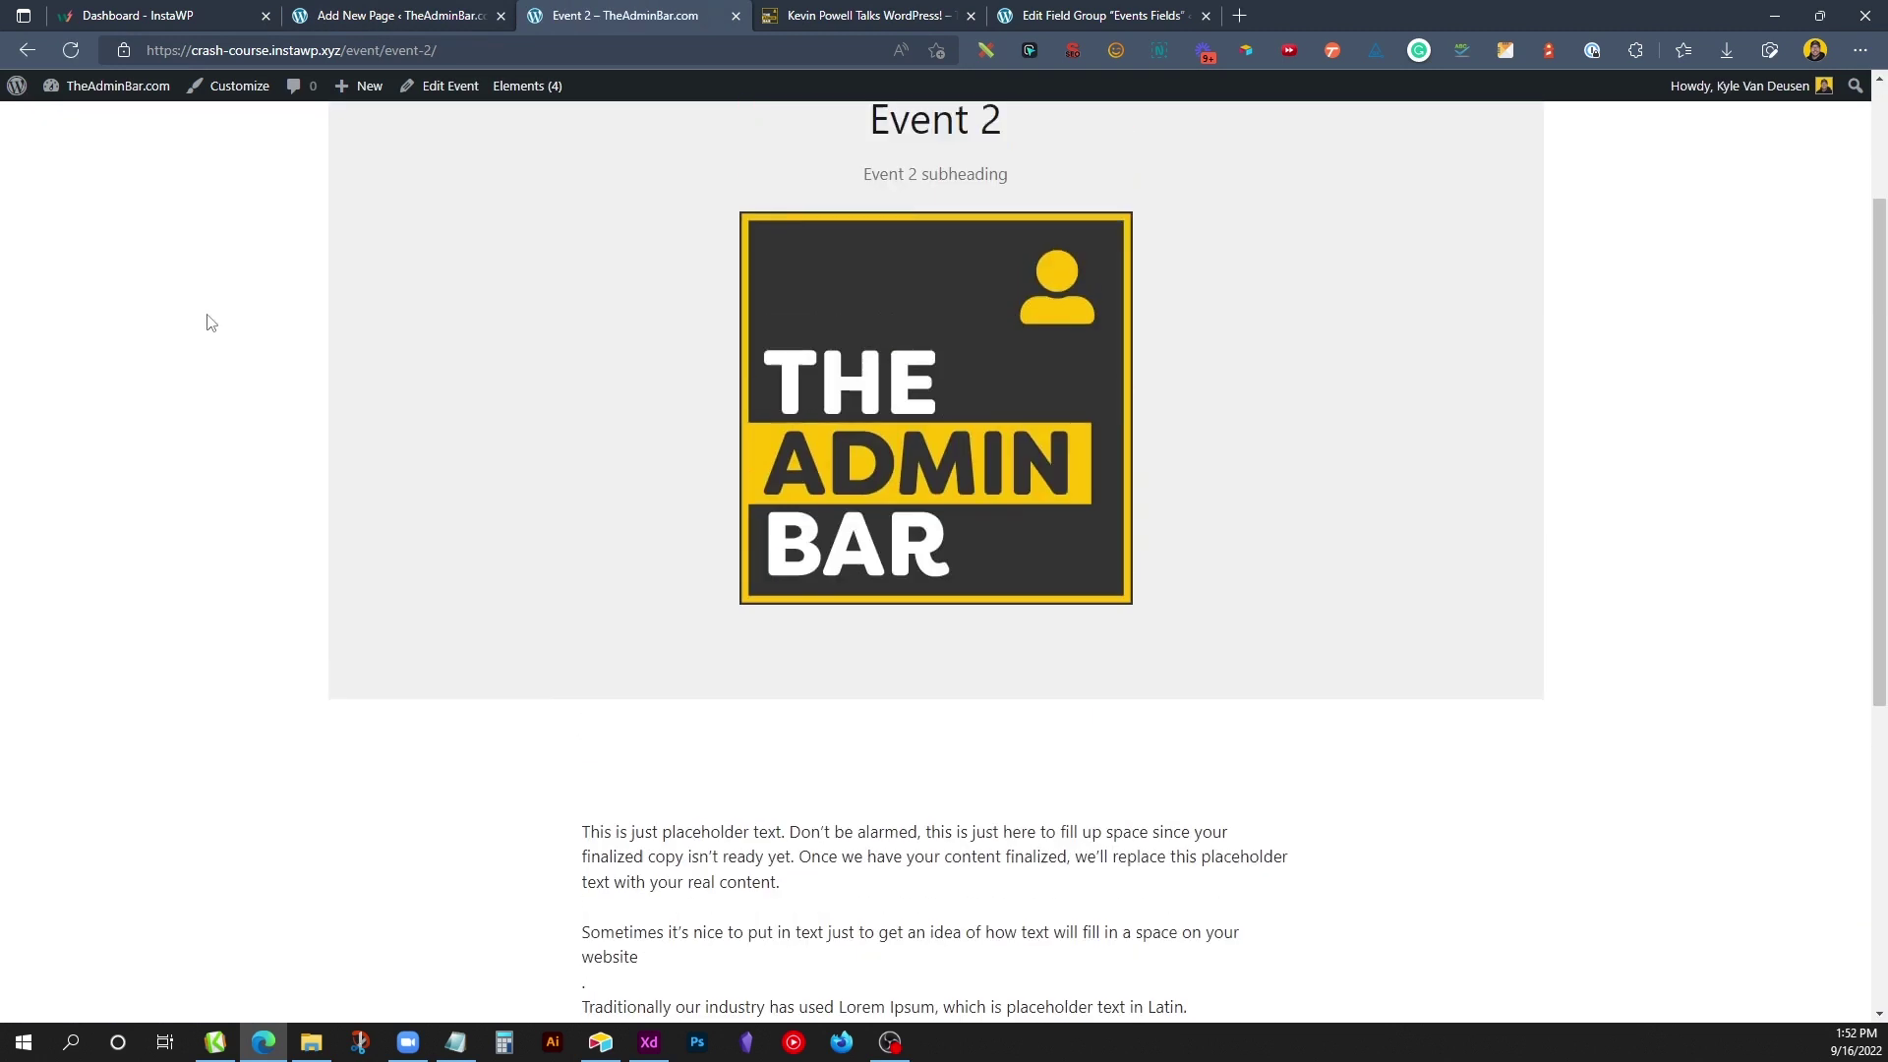
{"action": "left_click", "coordinate": [28, 50]}
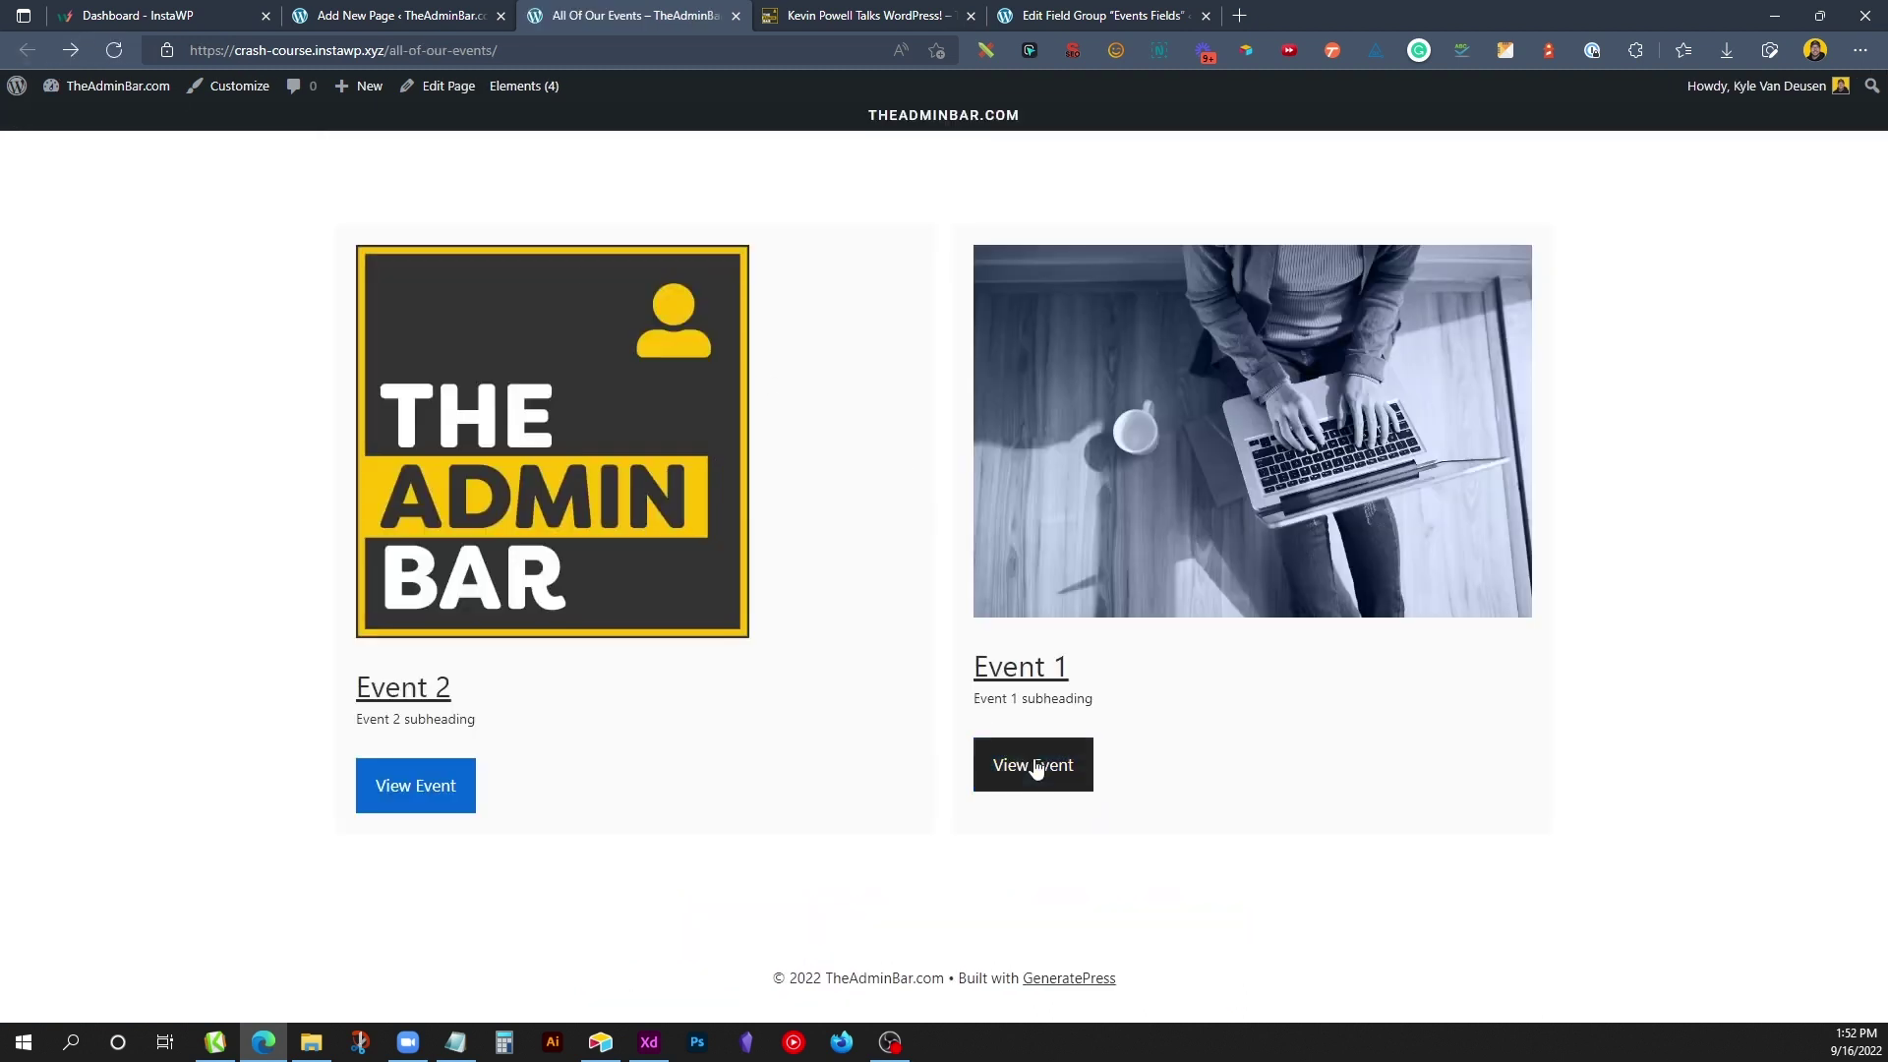
Step: Look through the Event 1 page reached from its "View Event" button, and return to the events list
{"action": "scroll", "coordinate": [978, 744], "scroll_direction": "down", "scroll_amount": 8}
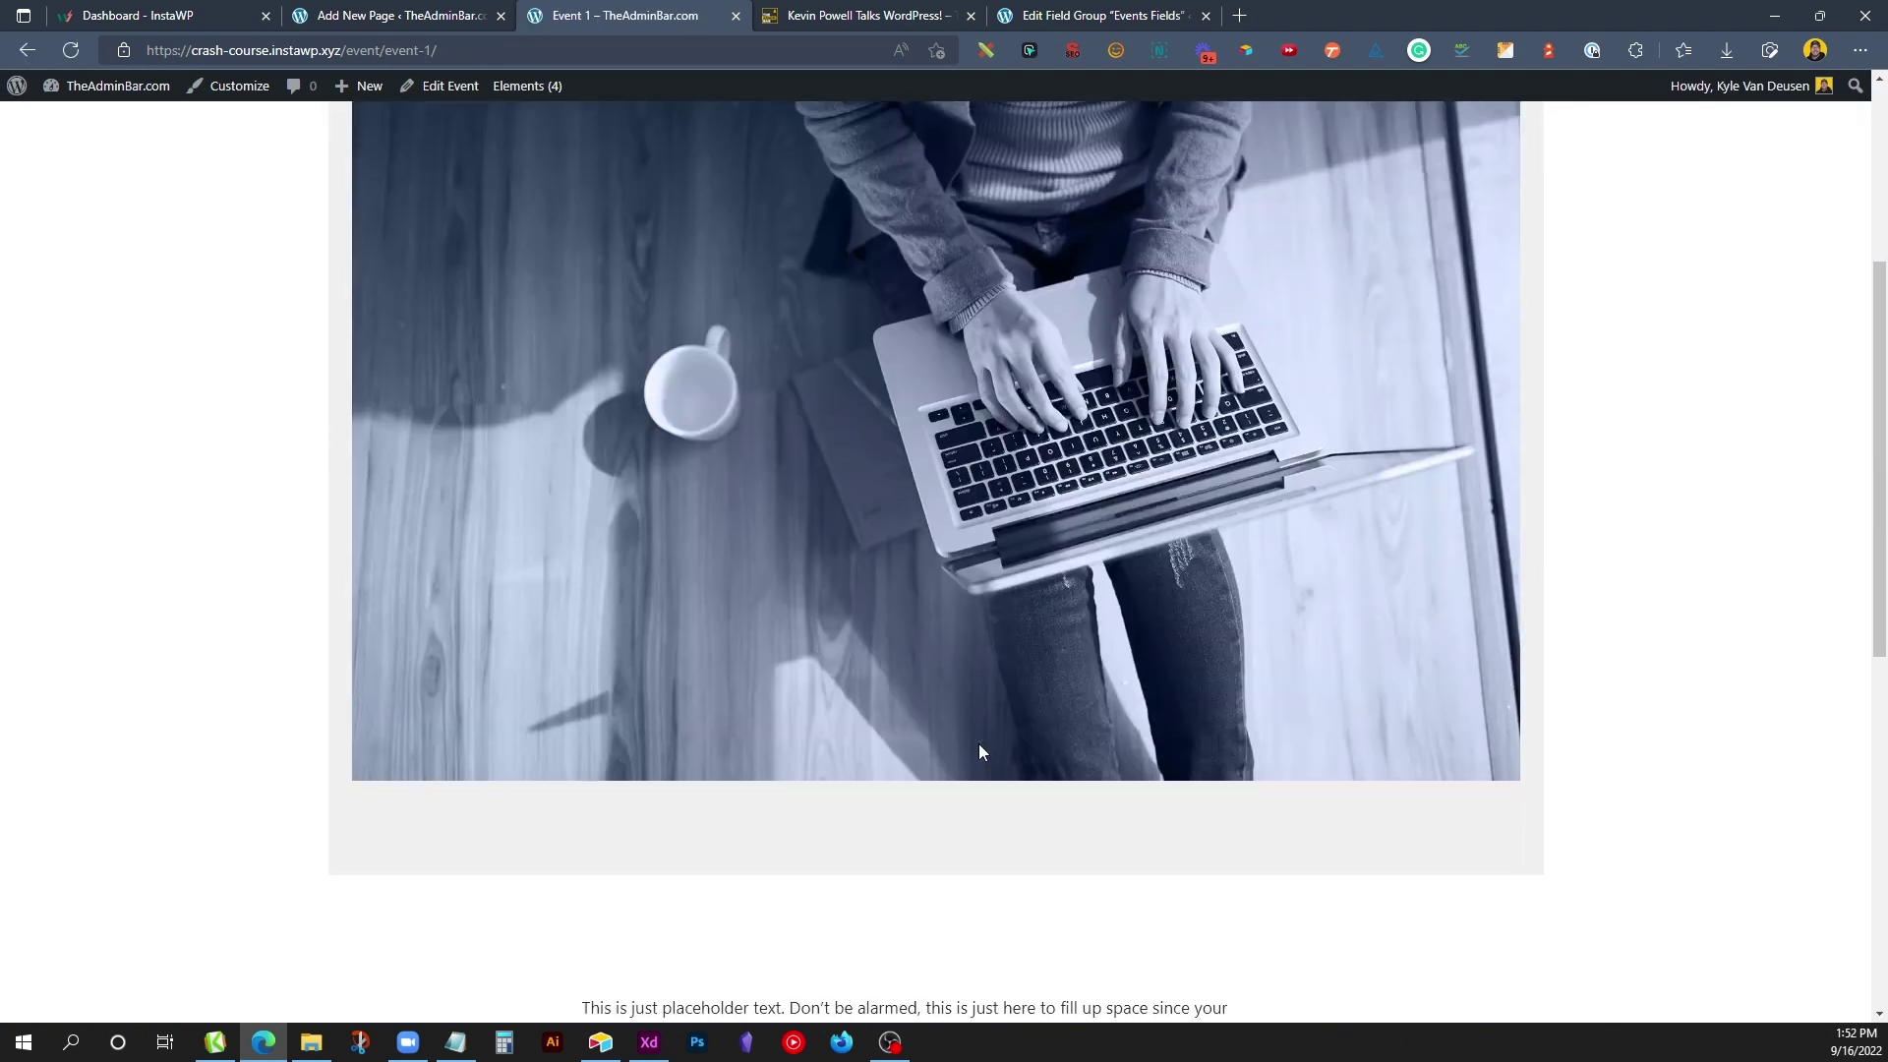
{"action": "scroll", "coordinate": [979, 747], "scroll_direction": "up", "scroll_amount": 6}
{"action": "scroll", "coordinate": [980, 749], "scroll_direction": "up", "scroll_amount": 2}
{"action": "key", "text": "alt+Left"}
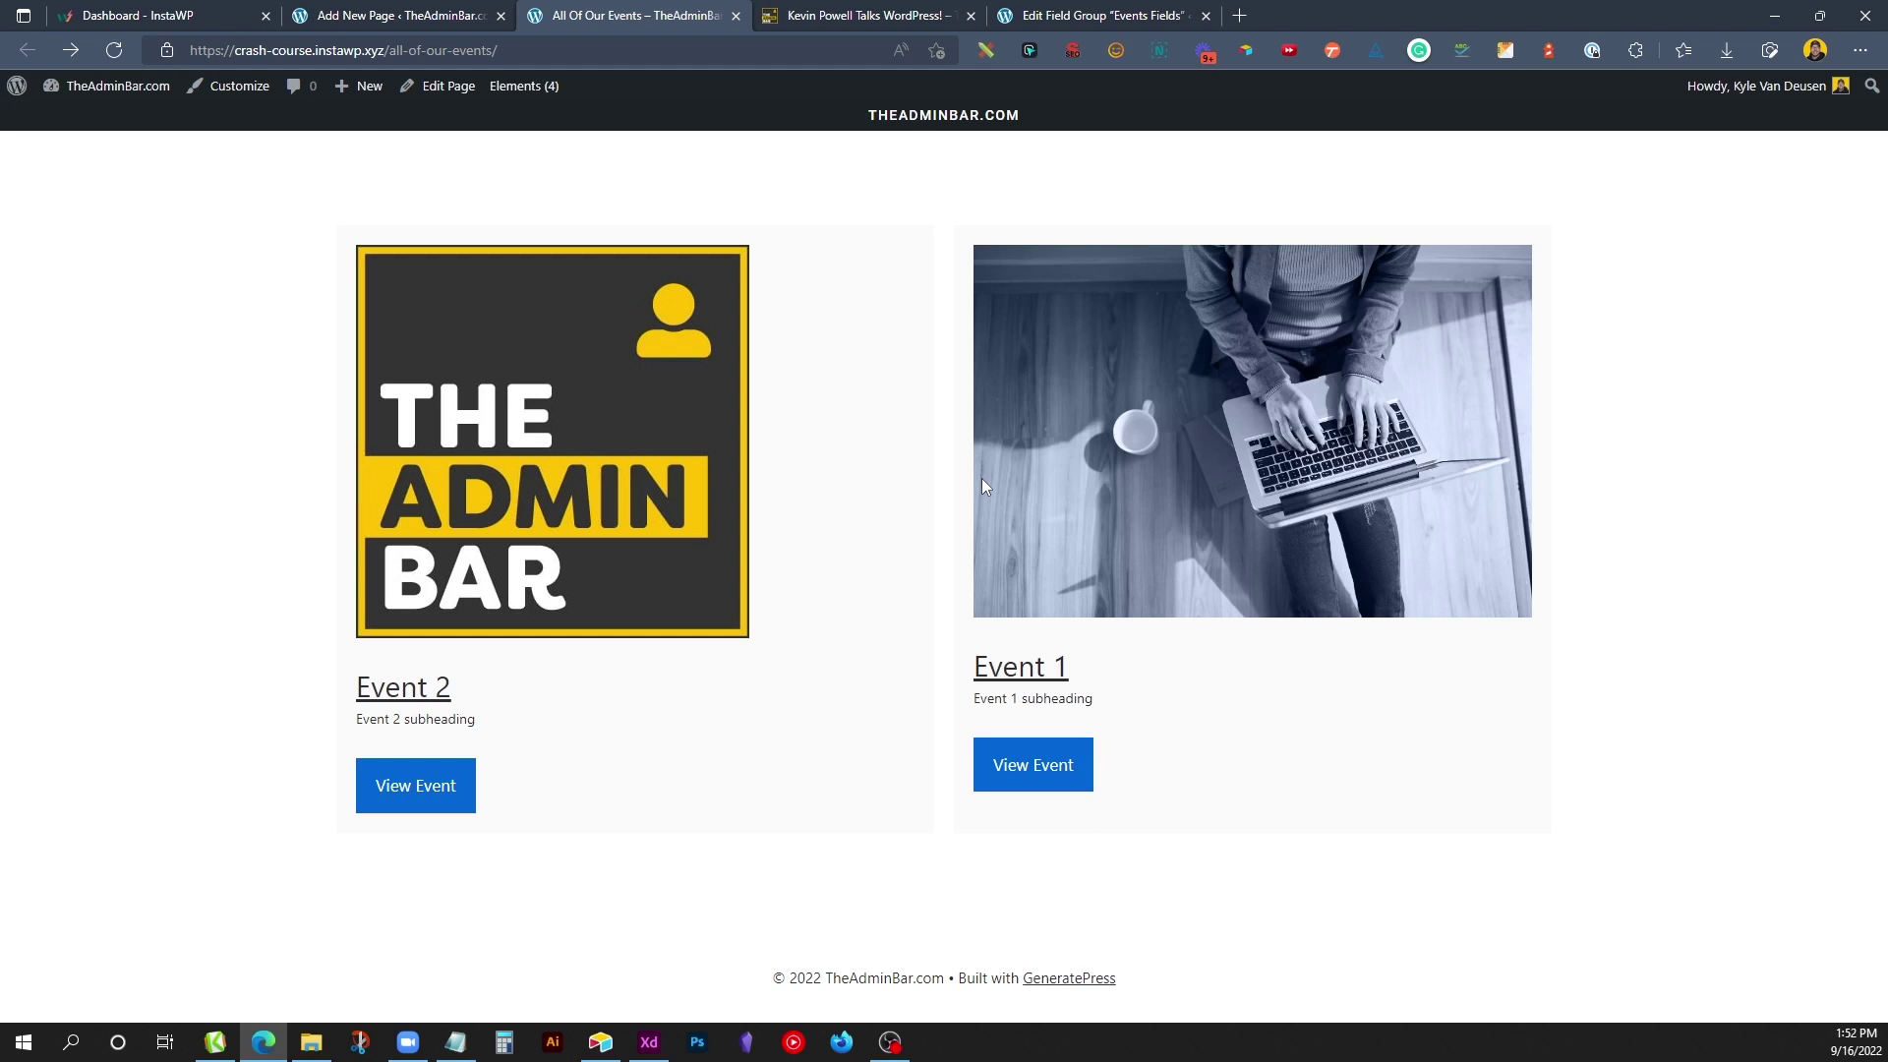
Step: Follow Event 2's "View Event" button and look through the event page down to its footer
{"action": "left_click", "coordinate": [419, 783]}
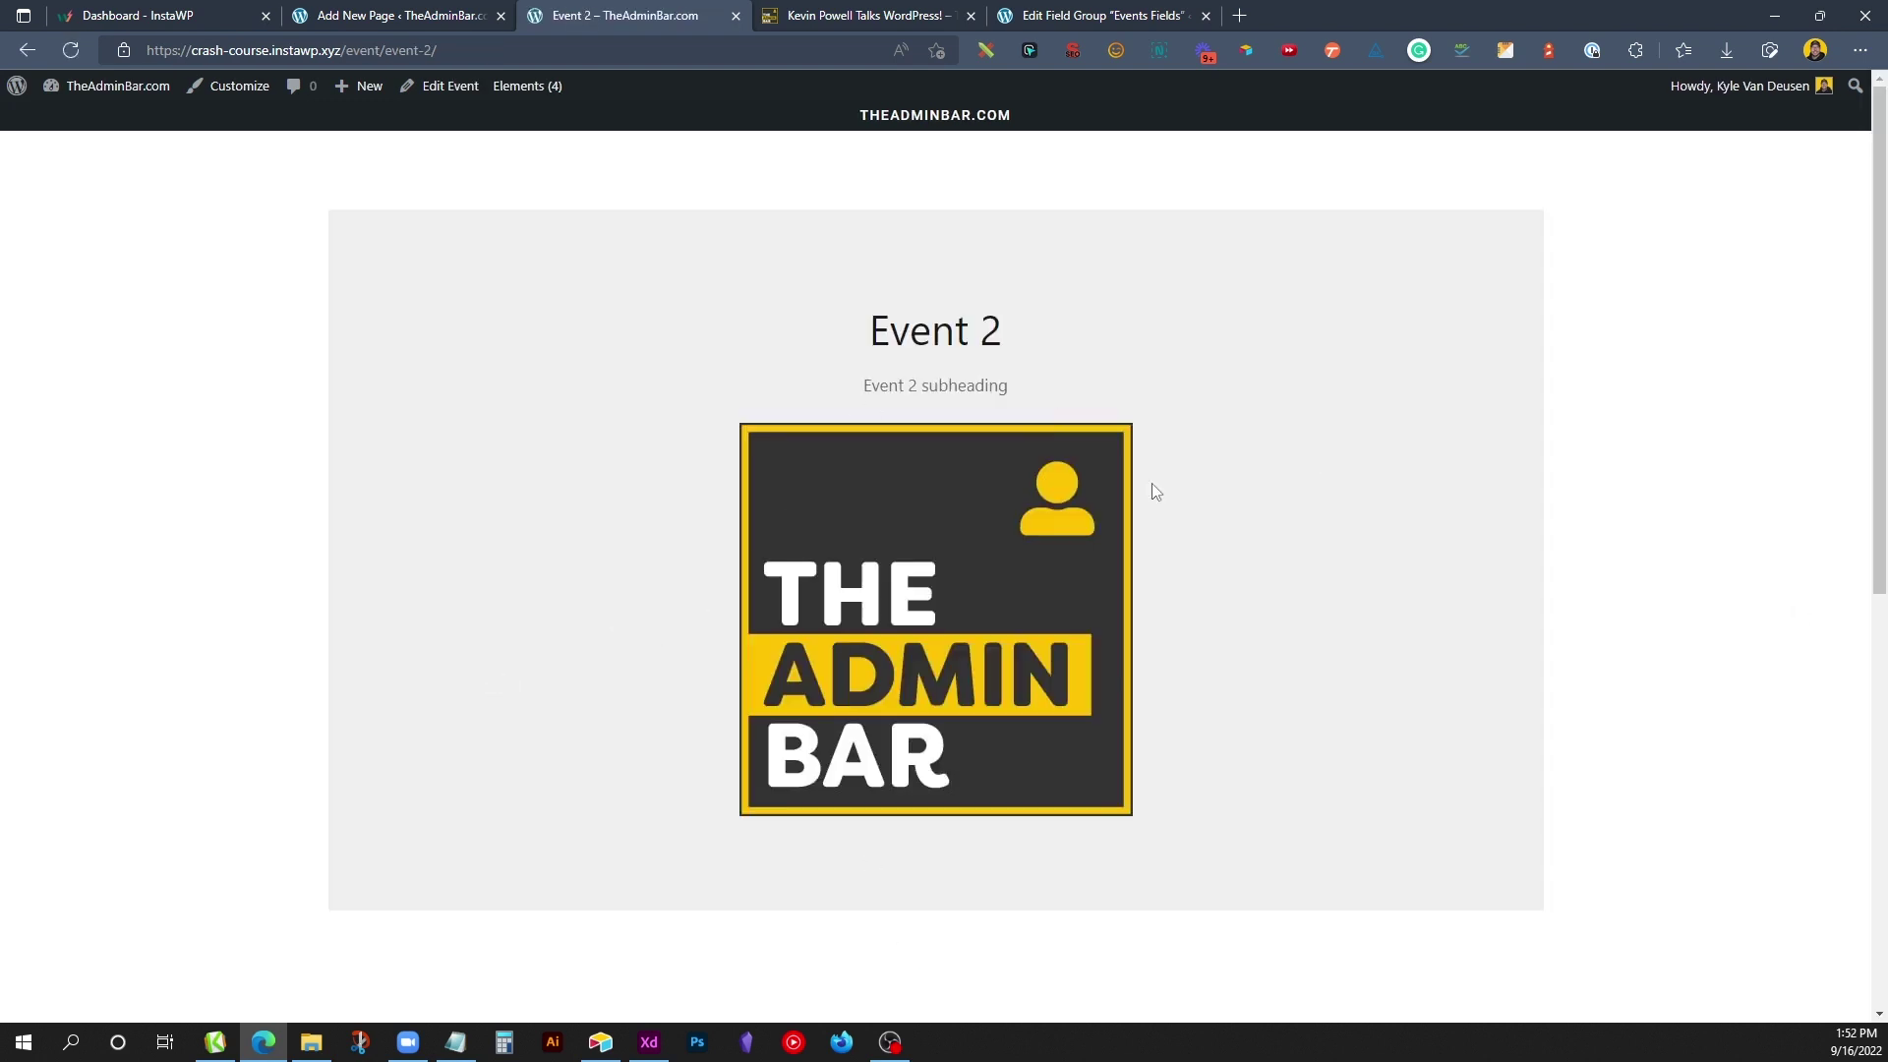
{"action": "scroll", "coordinate": [1150, 489], "scroll_direction": "down", "scroll_amount": 4}
{"action": "scroll", "coordinate": [1153, 493], "scroll_direction": "down", "scroll_amount": 3}
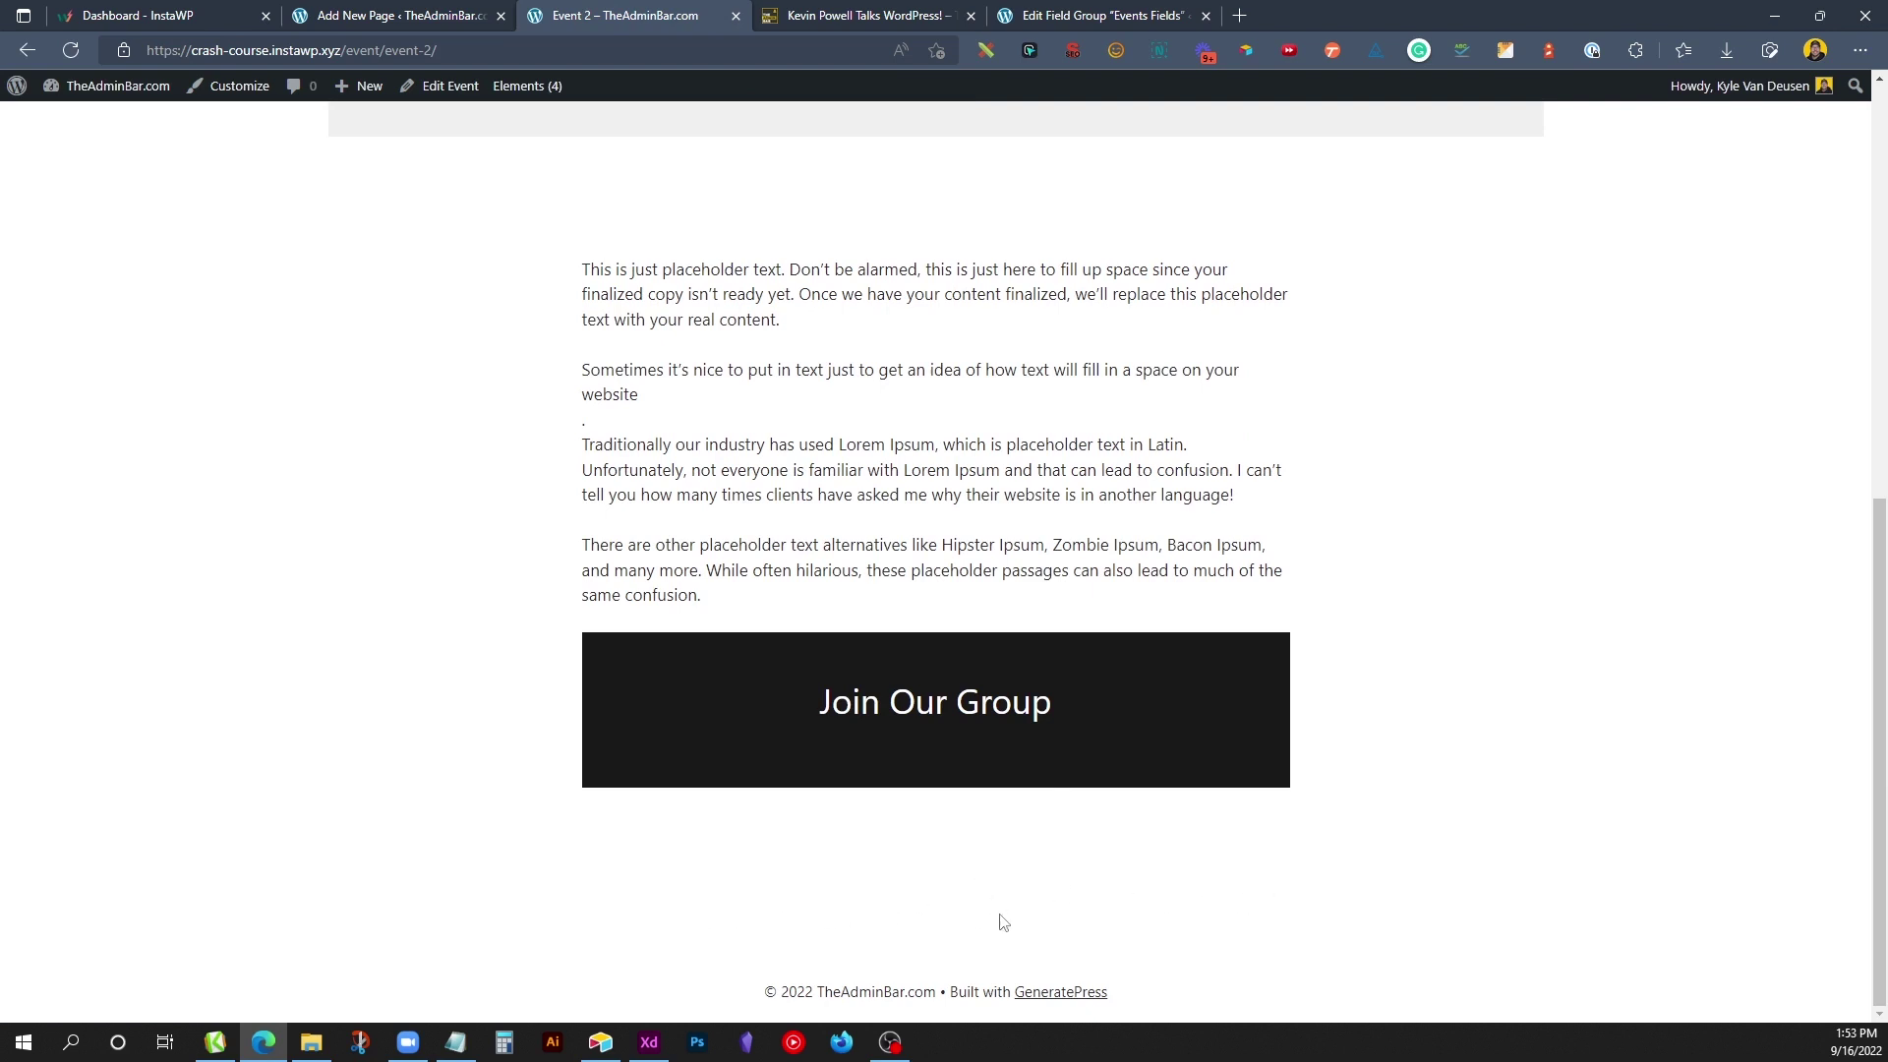
Step: Examine the "More Events" section on The Admin Bar's example event page, and return to the Event 2 page
{"action": "left_click", "coordinate": [809, 15]}
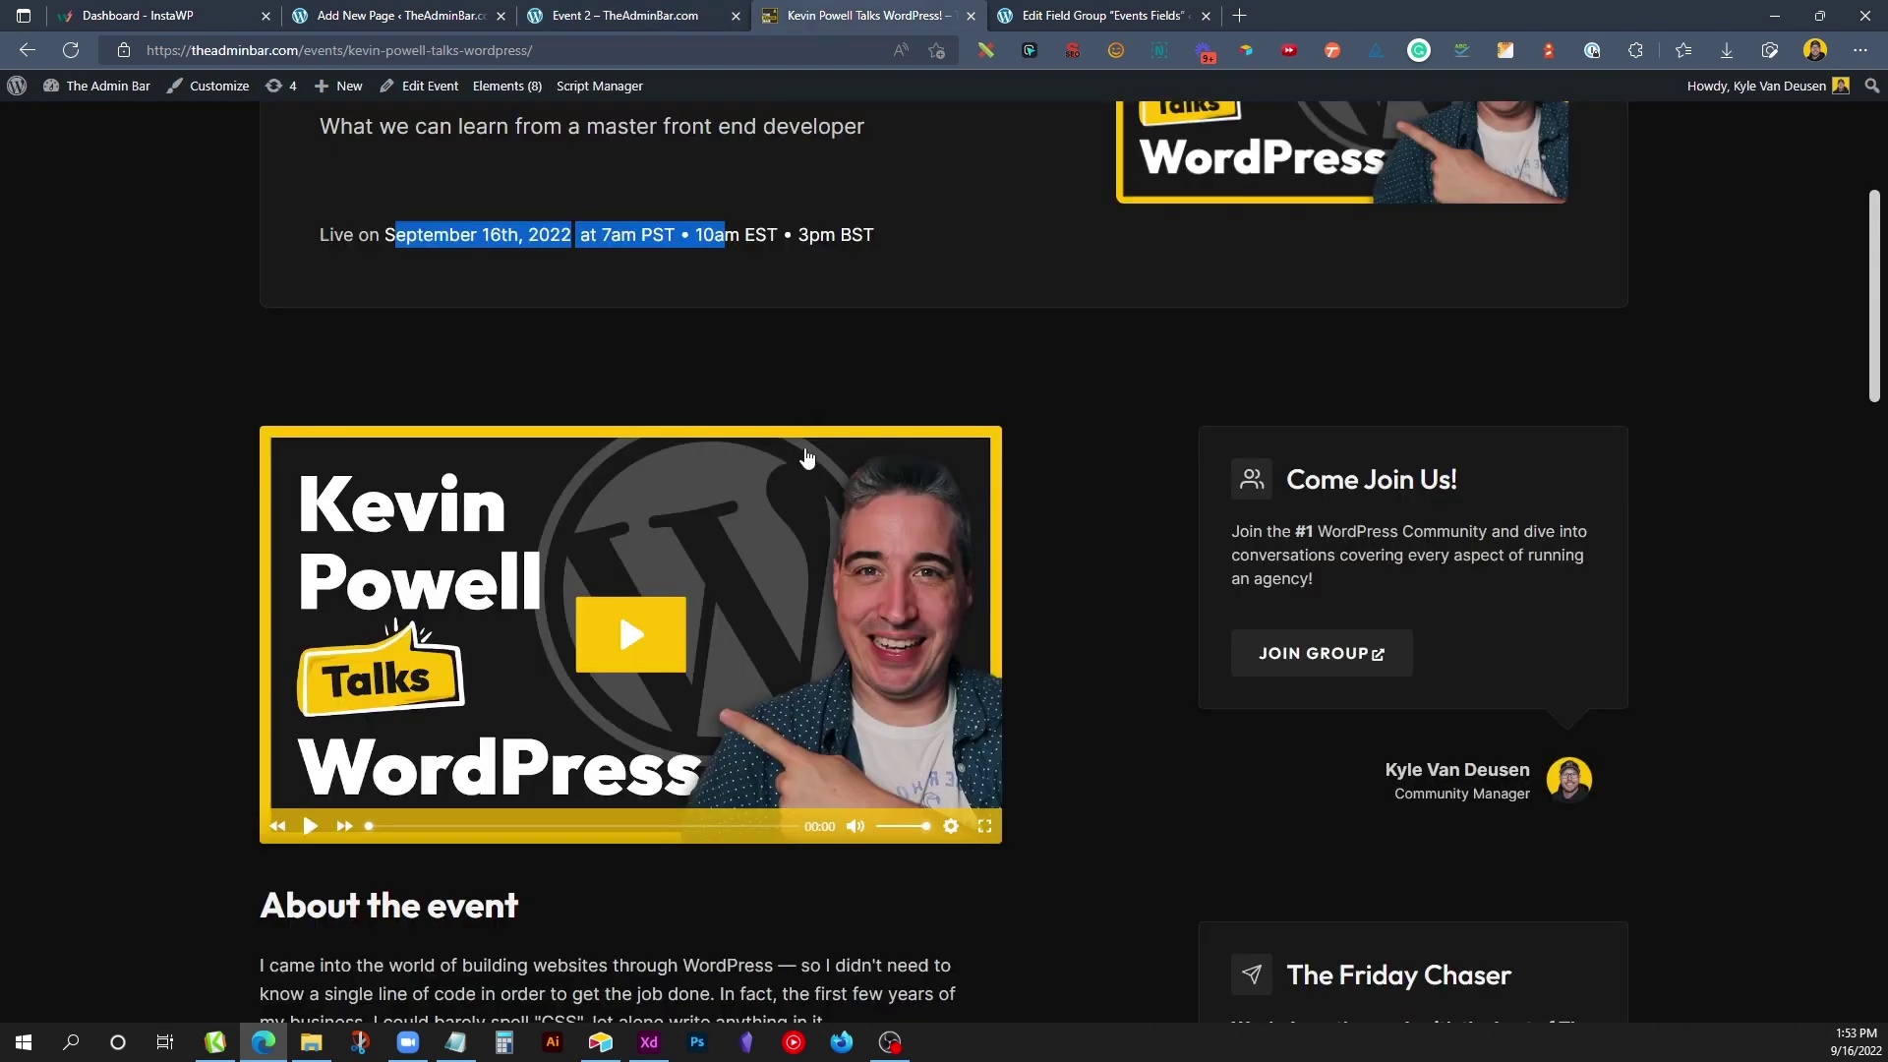
{"action": "scroll", "coordinate": [806, 457], "scroll_direction": "down", "scroll_amount": 15}
{"action": "scroll", "coordinate": [803, 452], "scroll_direction": "up", "scroll_amount": 4}
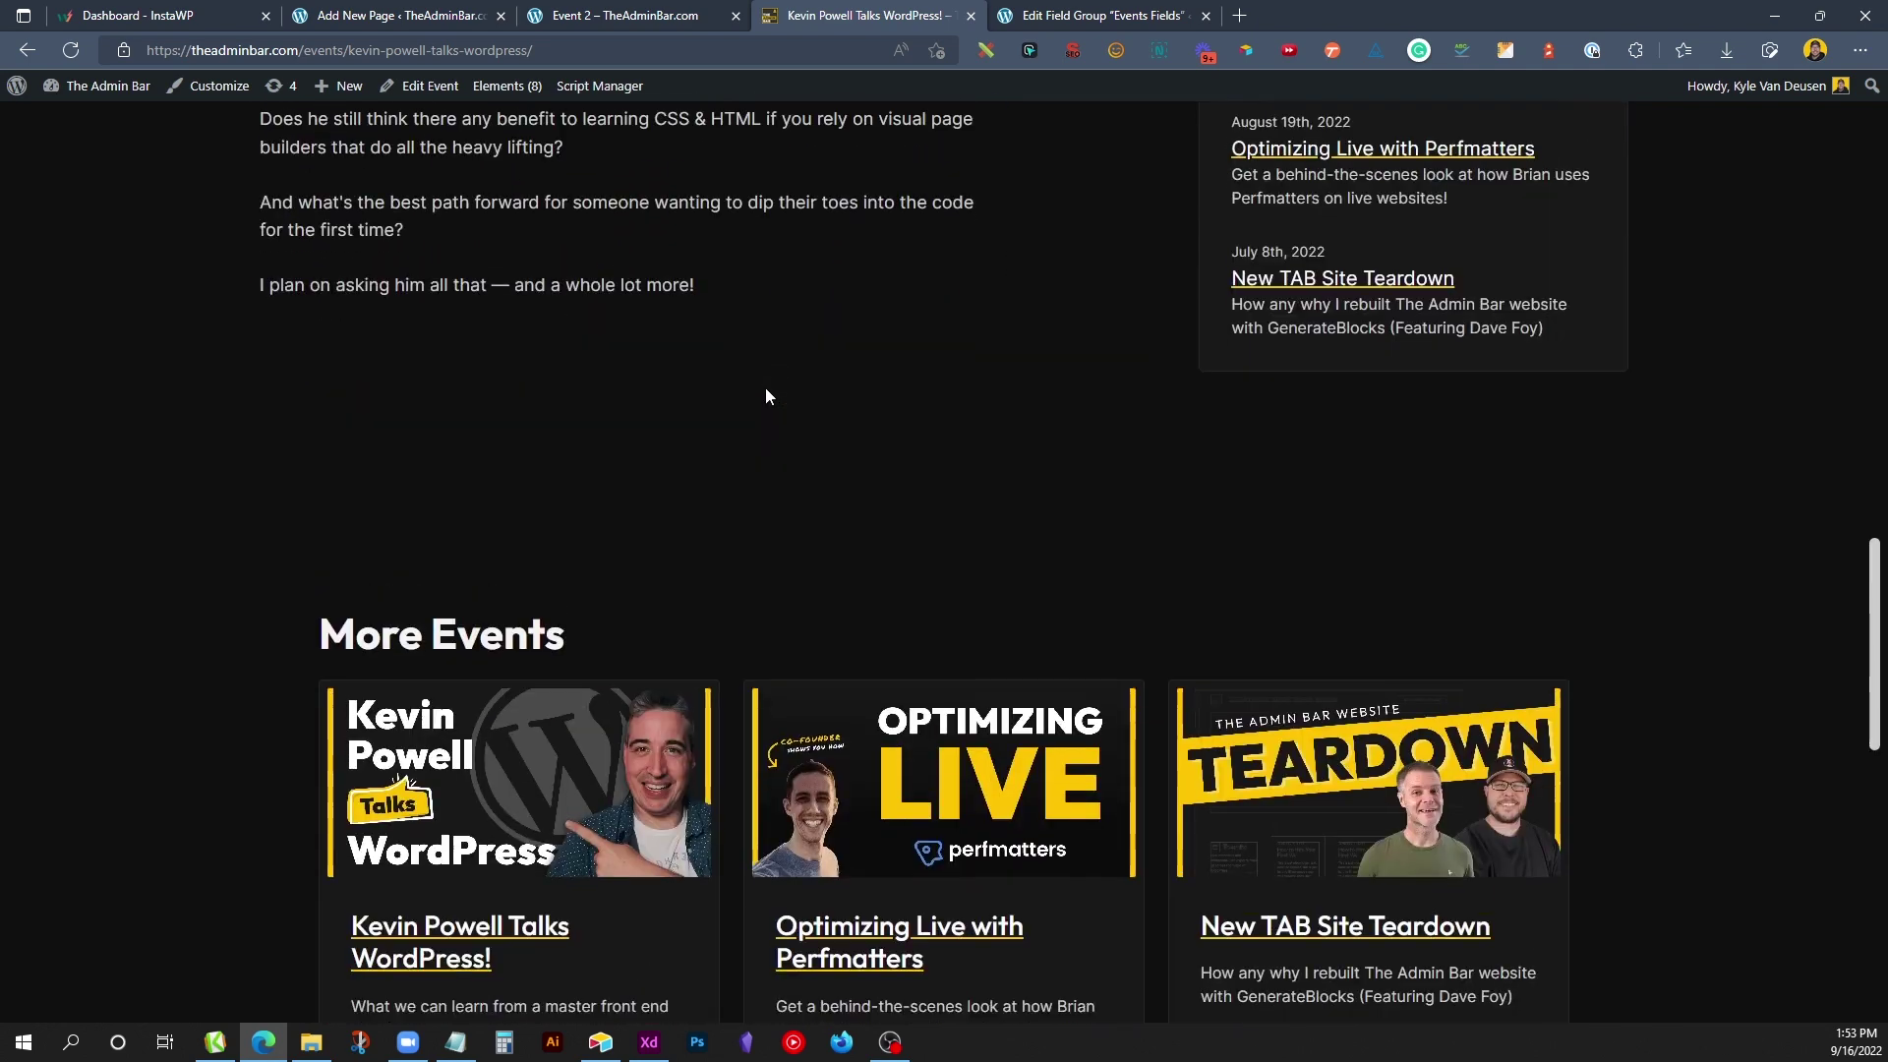
{"action": "scroll", "coordinate": [765, 396], "scroll_direction": "up", "scroll_amount": 7}
{"action": "scroll", "coordinate": [763, 421], "scroll_direction": "down", "scroll_amount": 8}
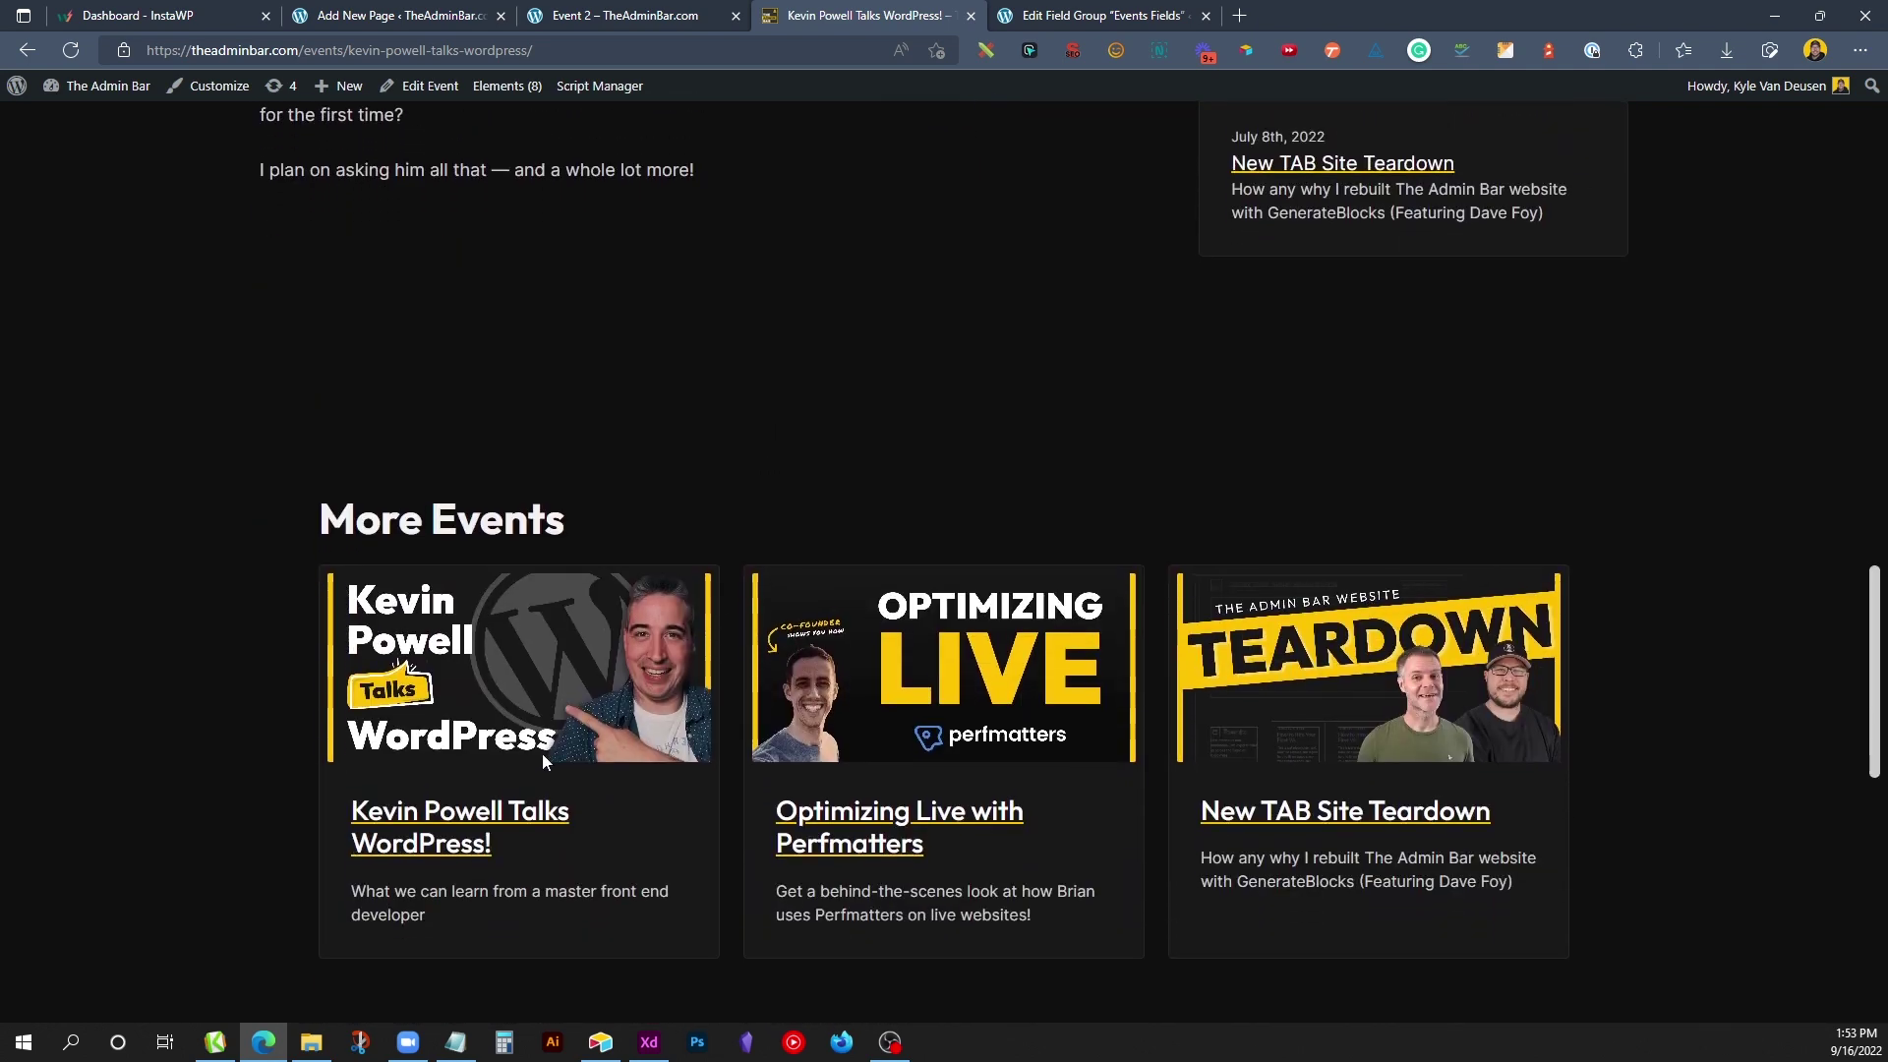
{"action": "left_click", "coordinate": [618, 16]}
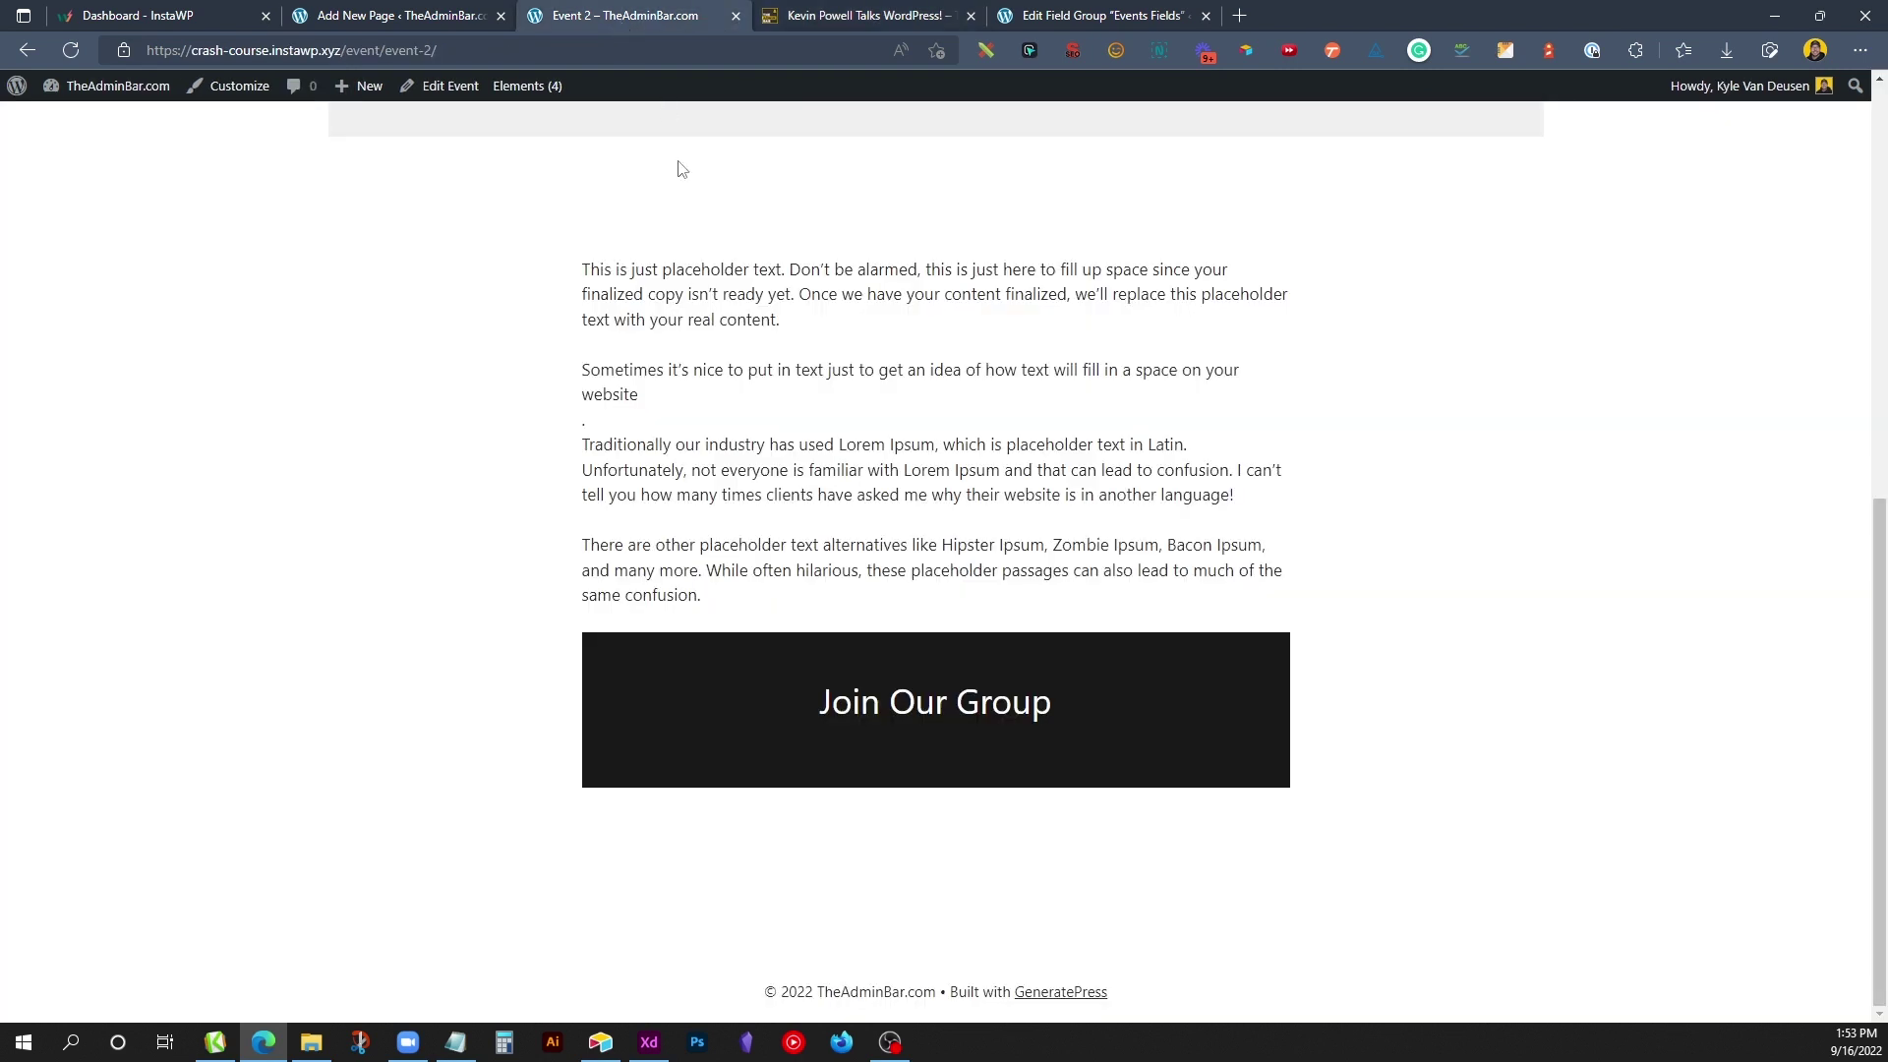
{"action": "key", "text": "alt+Tab"}
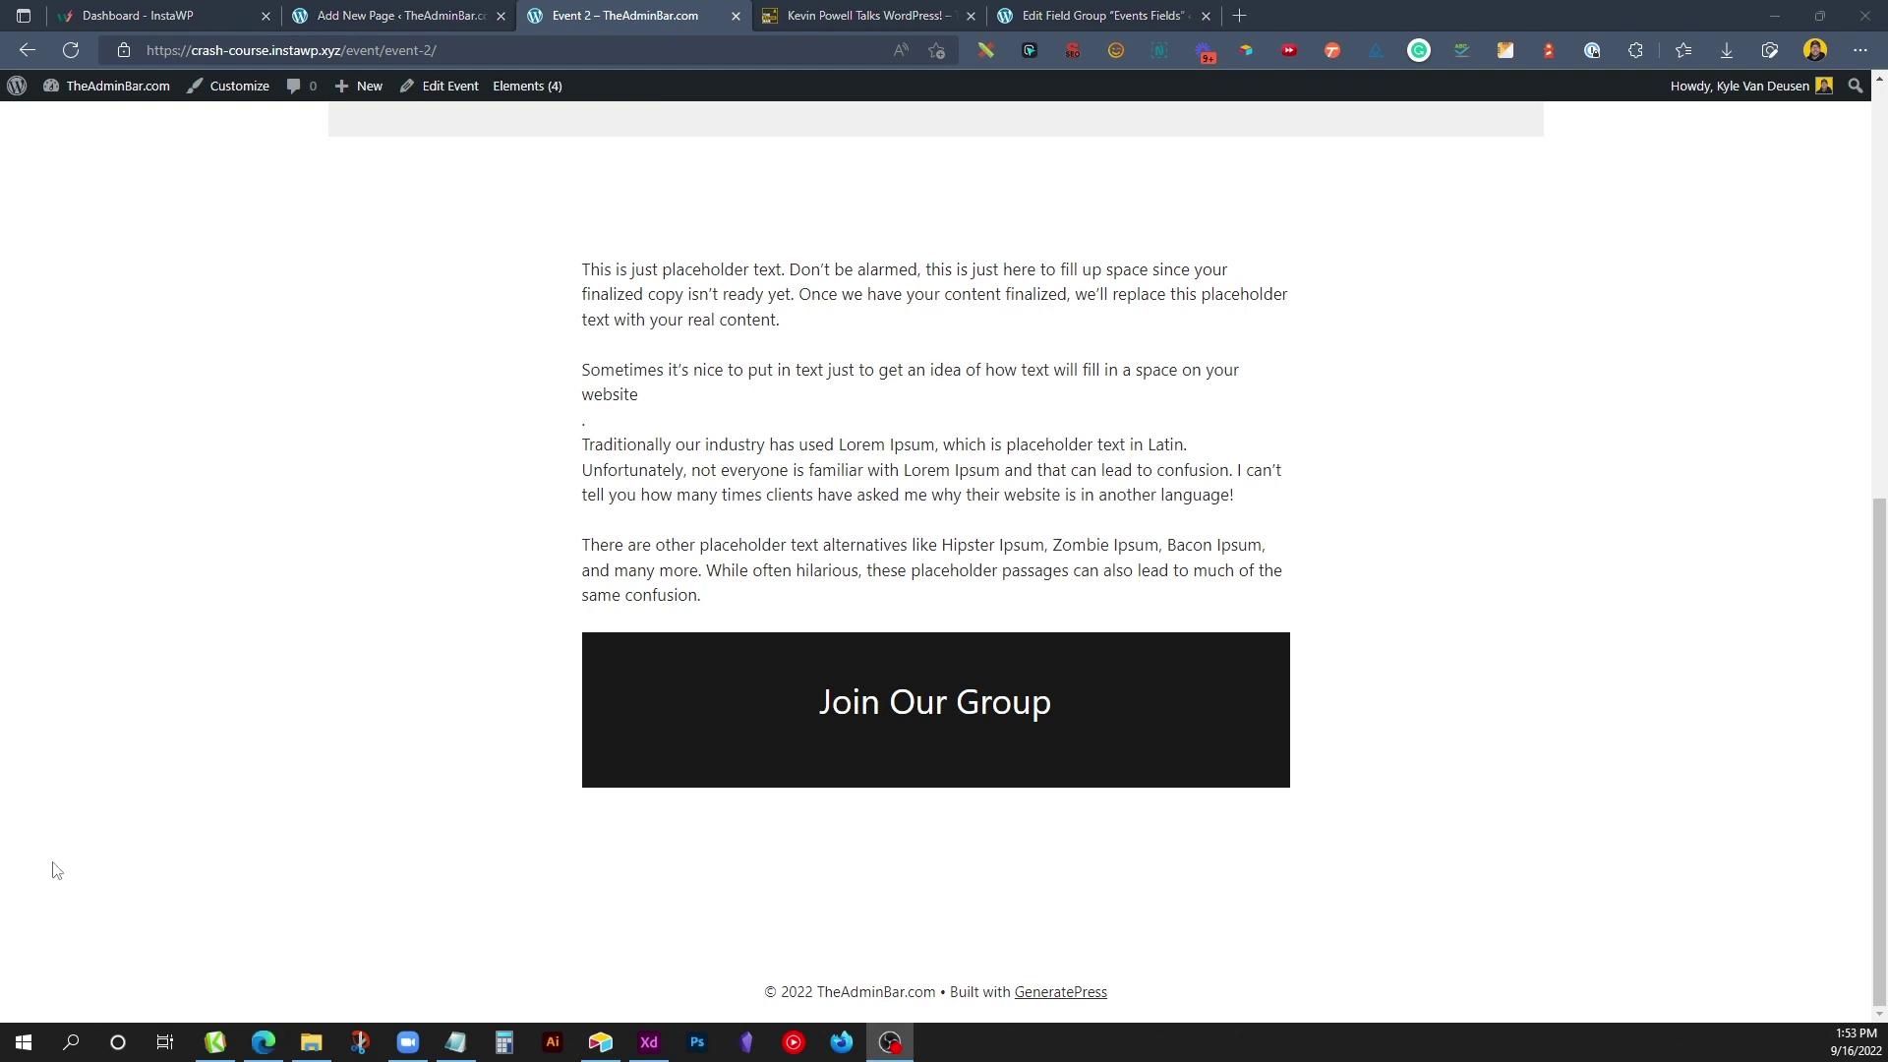
Step: Go to the site's WordPress dashboard and open the CPT UI page for adding and editing taxonomies
{"action": "mouse_move", "coordinate": [106, 86]}
{"action": "left_click", "coordinate": [113, 122]}
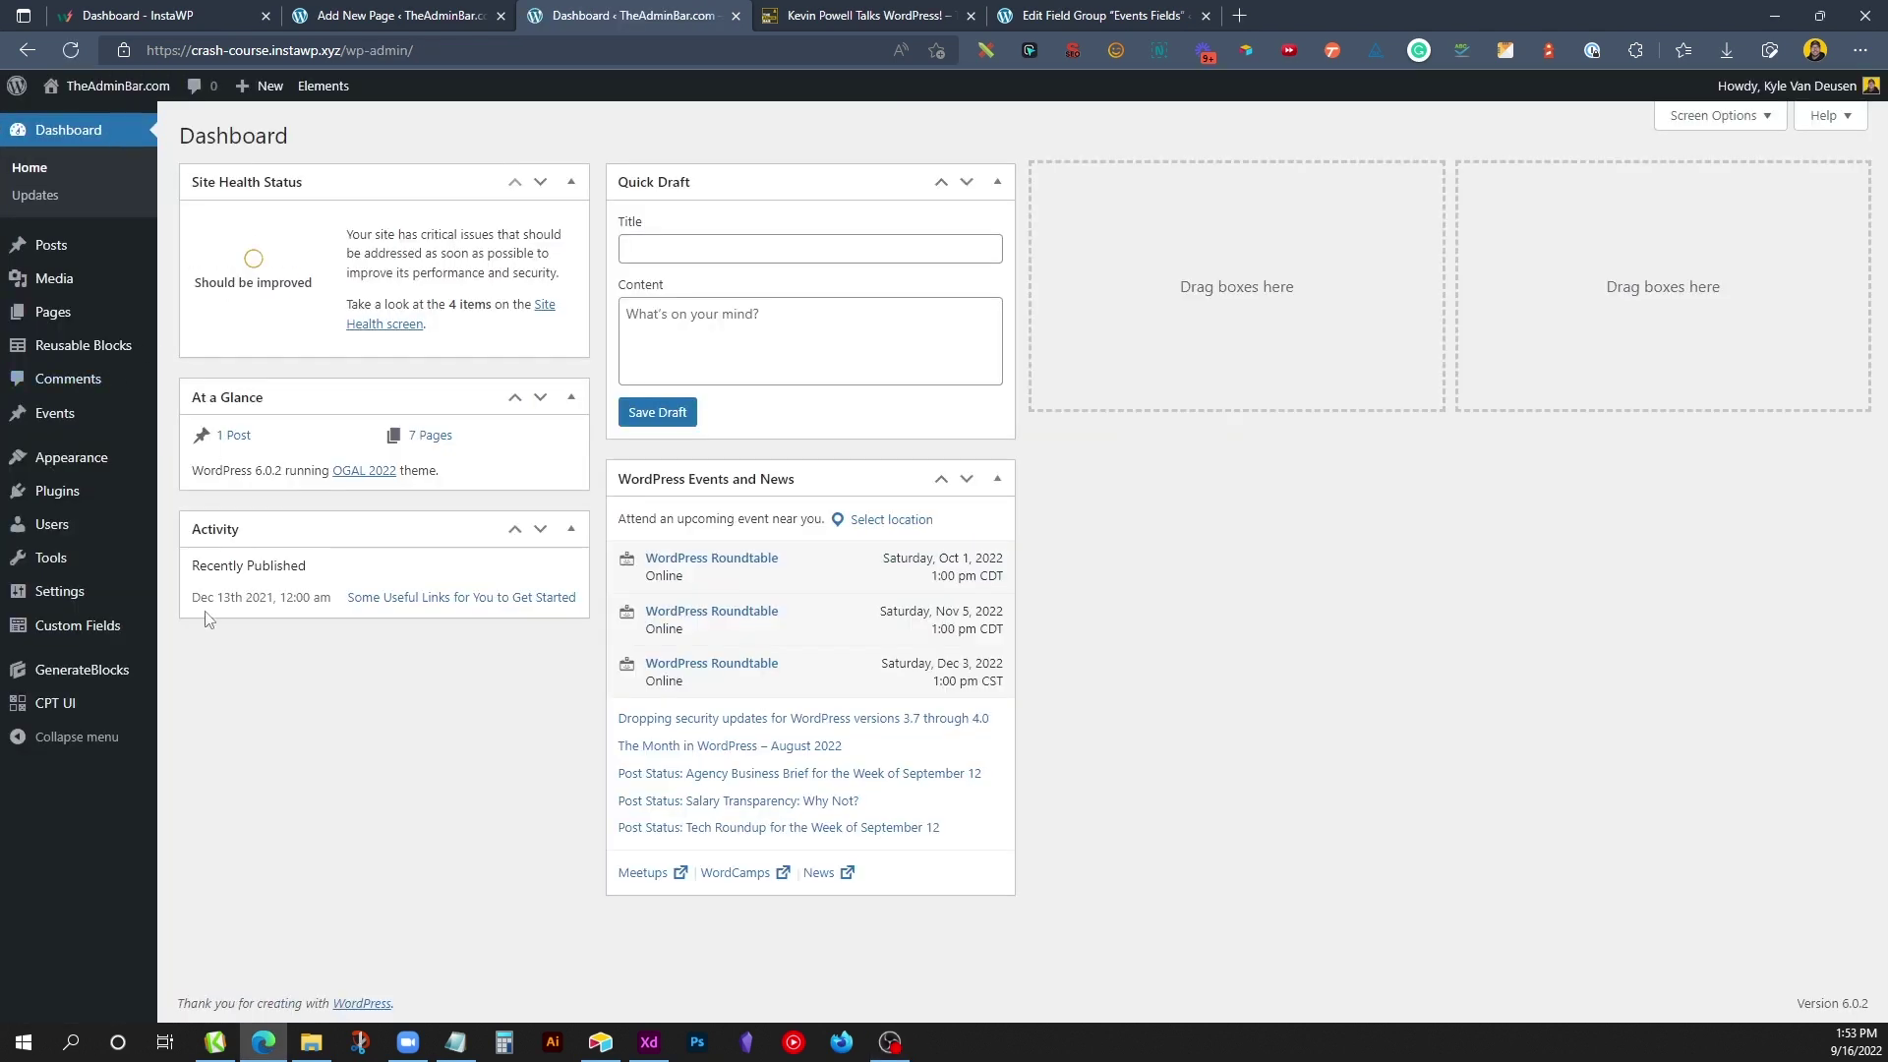
{"action": "mouse_move", "coordinate": [67, 708]}
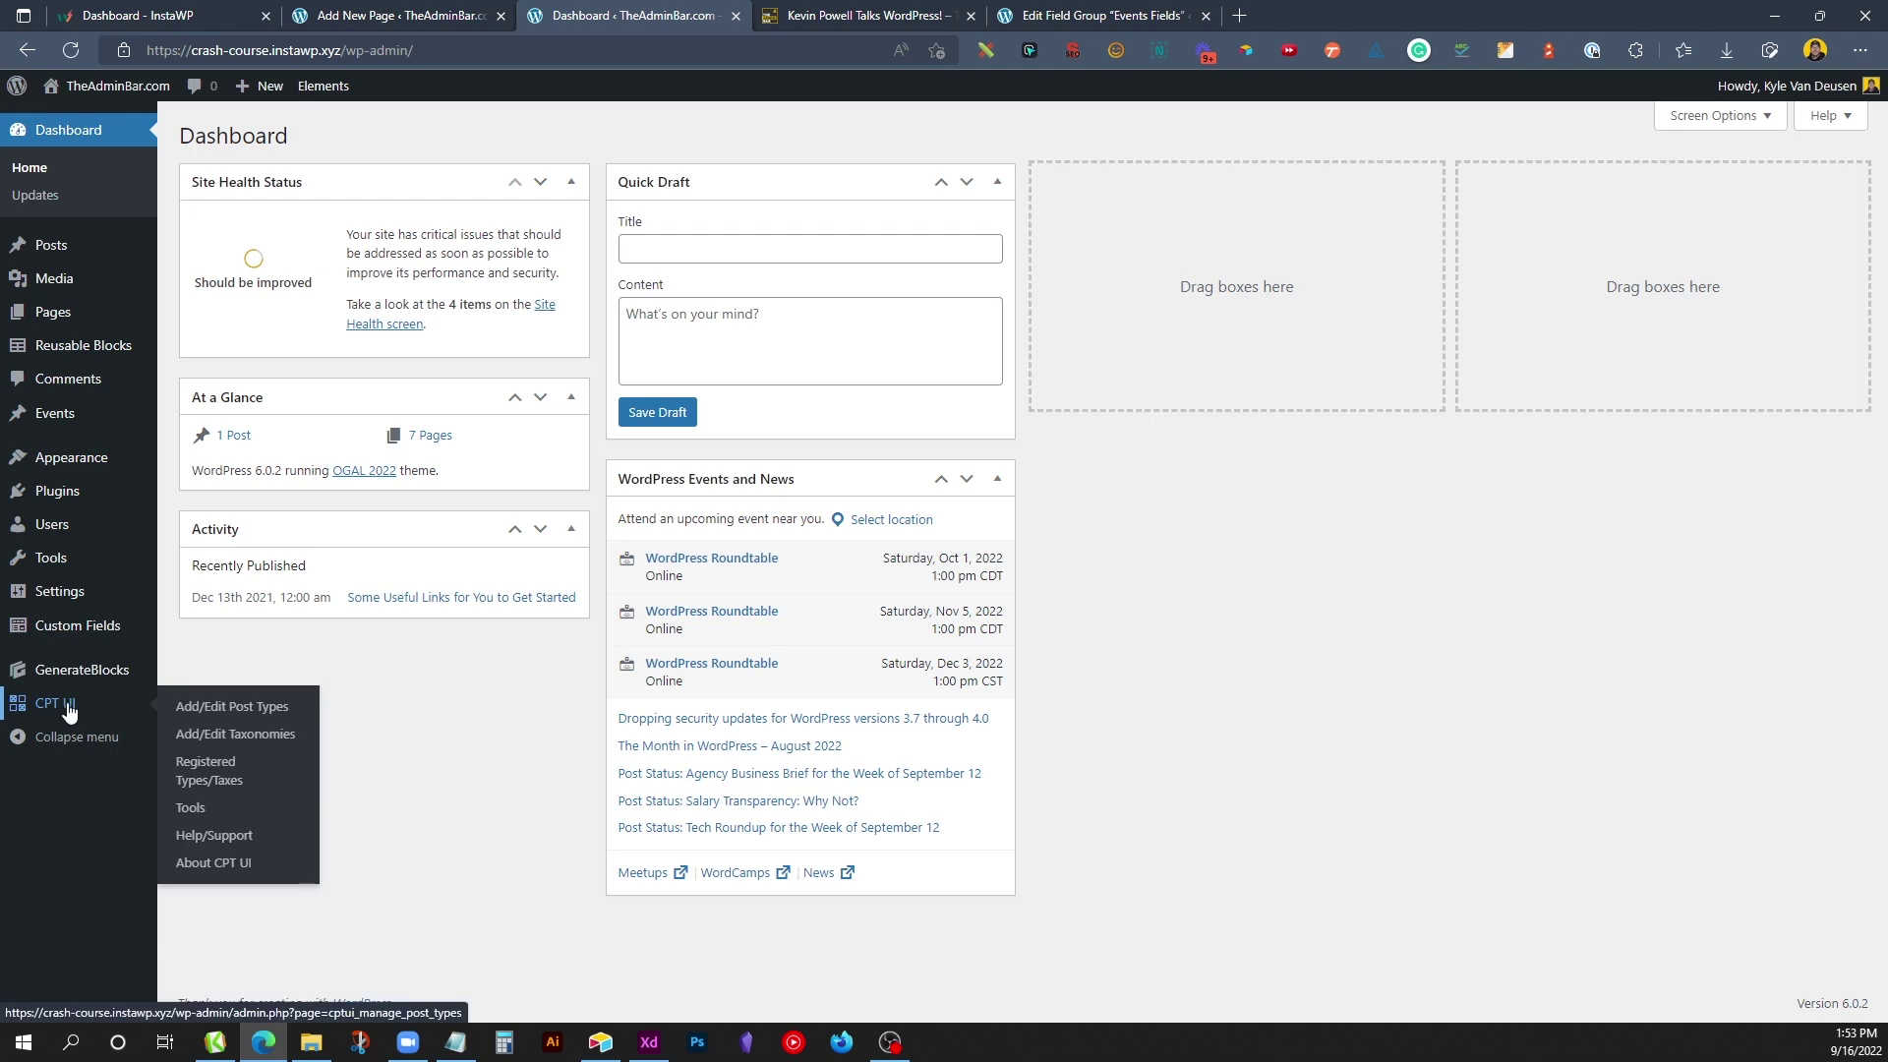
{"action": "left_click", "coordinate": [210, 739]}
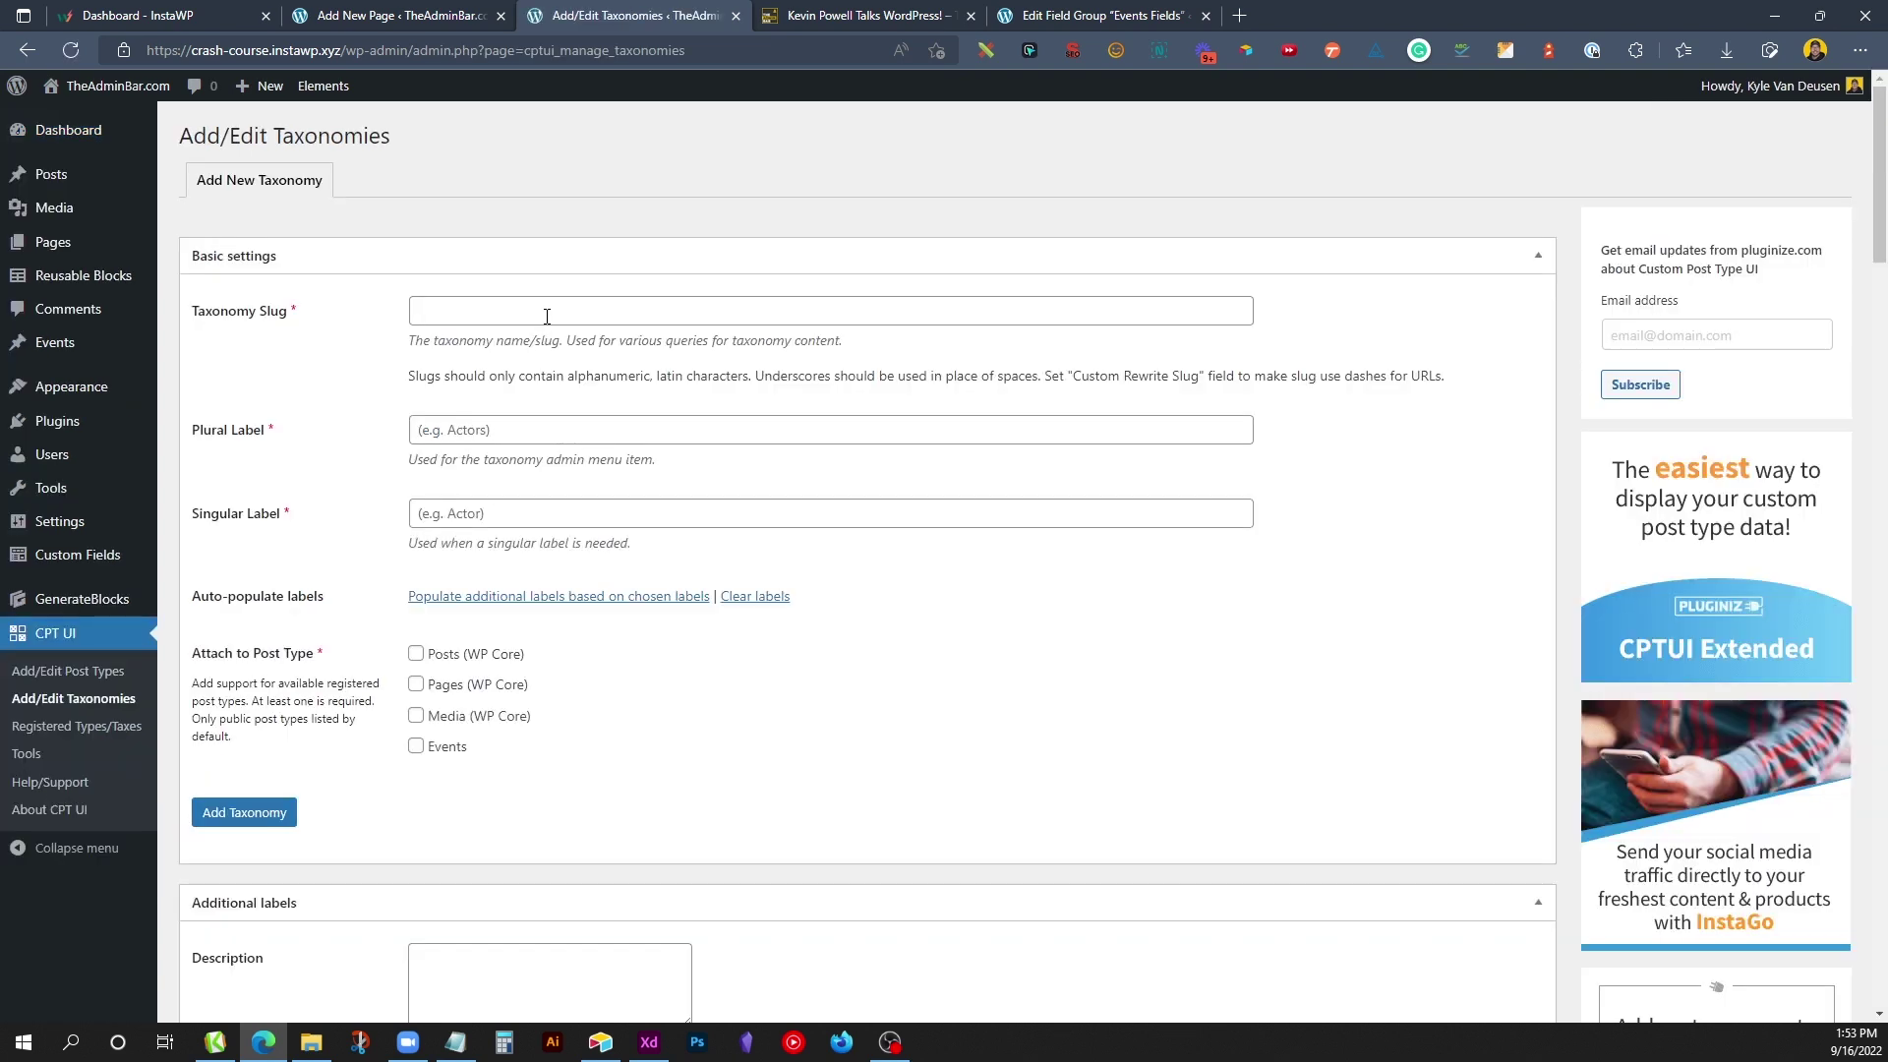
Step: Give the new taxonomy the slug "schedule", the plural label "Schedules" and the singular label "Schedule"
{"action": "left_click", "coordinate": [546, 313]}
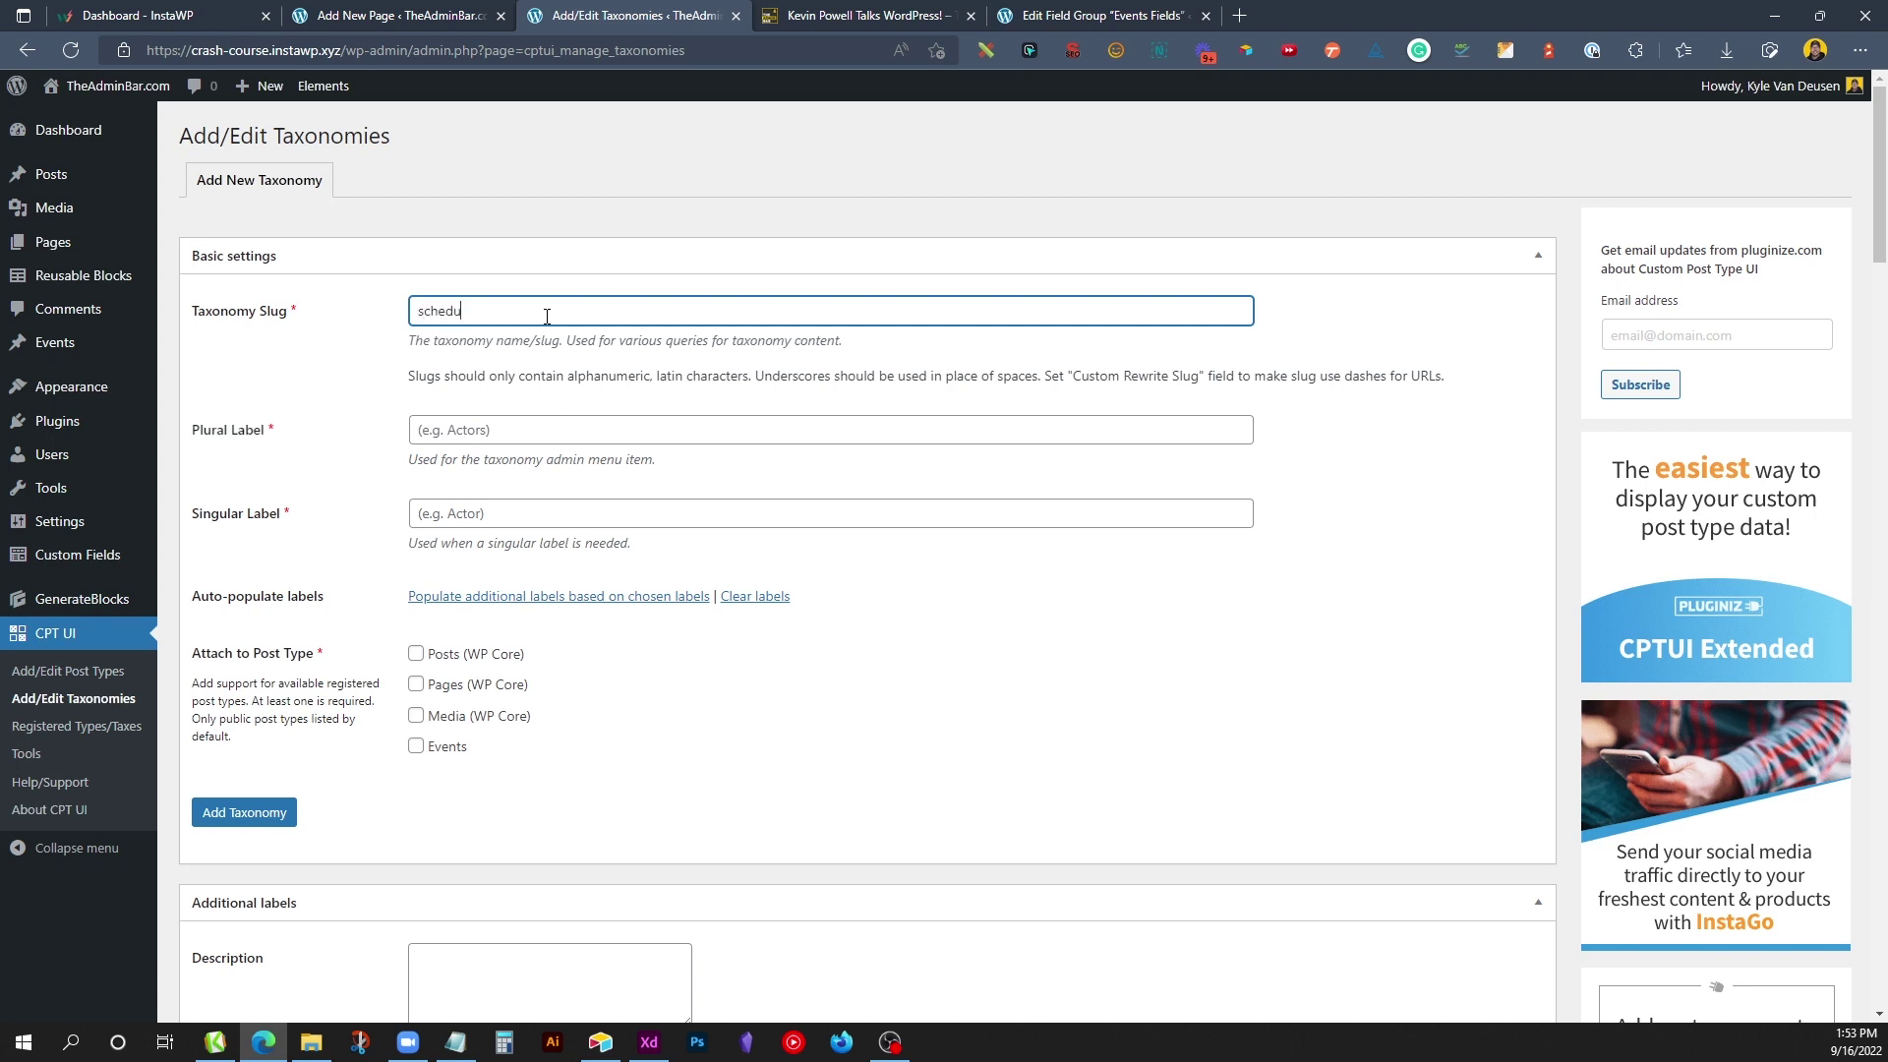
{"action": "left_click", "coordinate": [432, 430]}
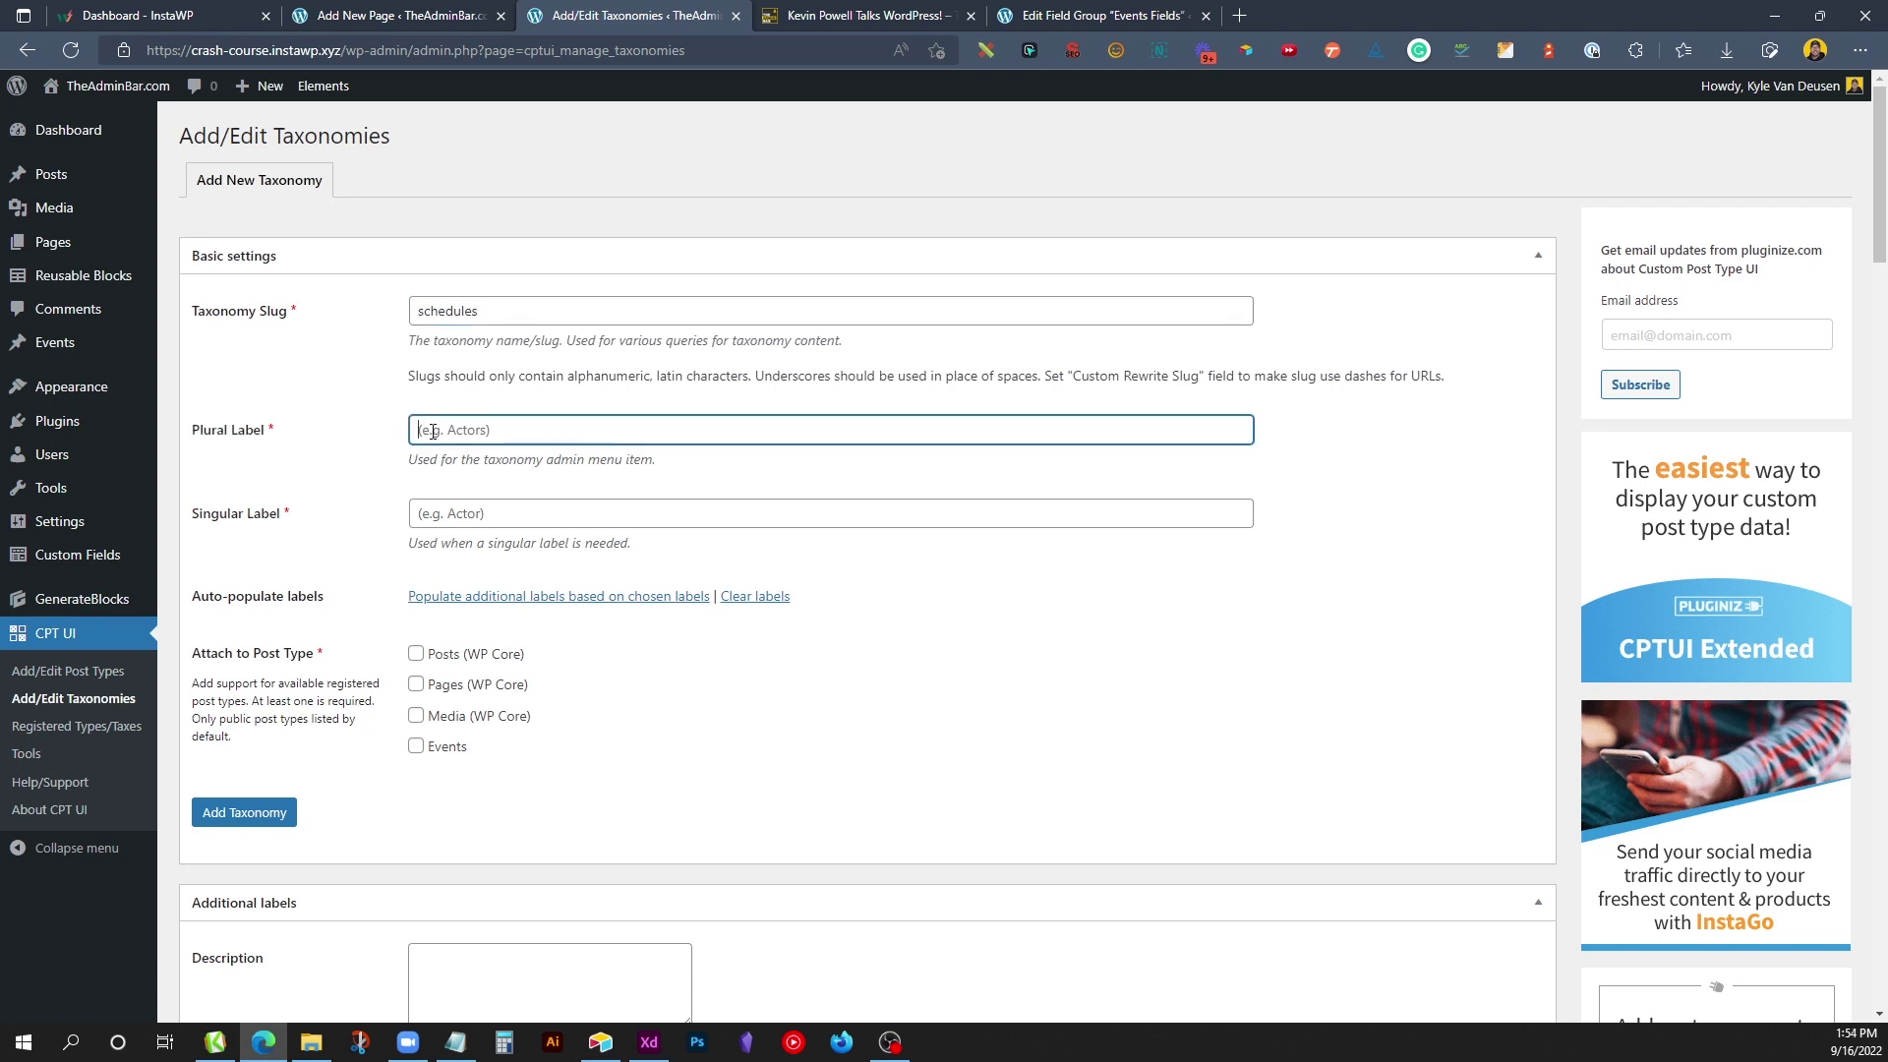
{"action": "left_click", "coordinate": [487, 310]}
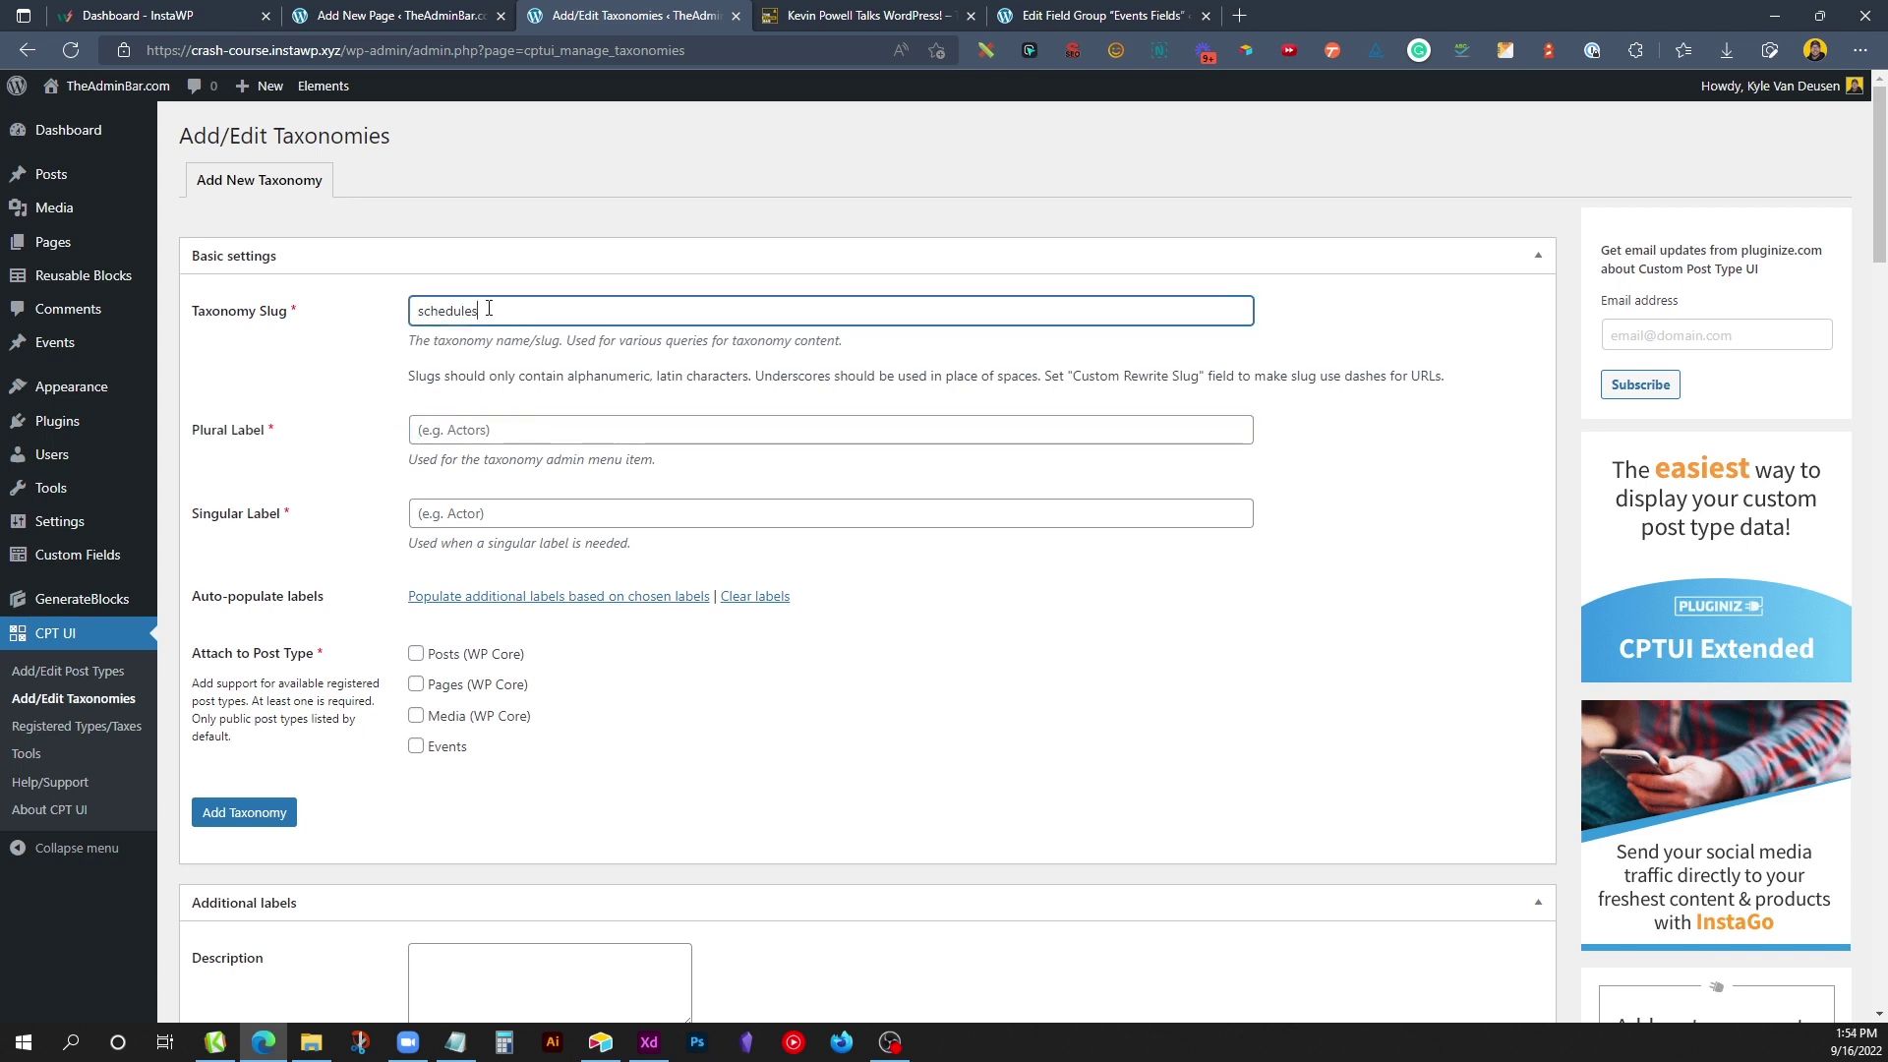
{"action": "left_click", "coordinate": [518, 417]}
{"action": "type", "text": "Schedules"}
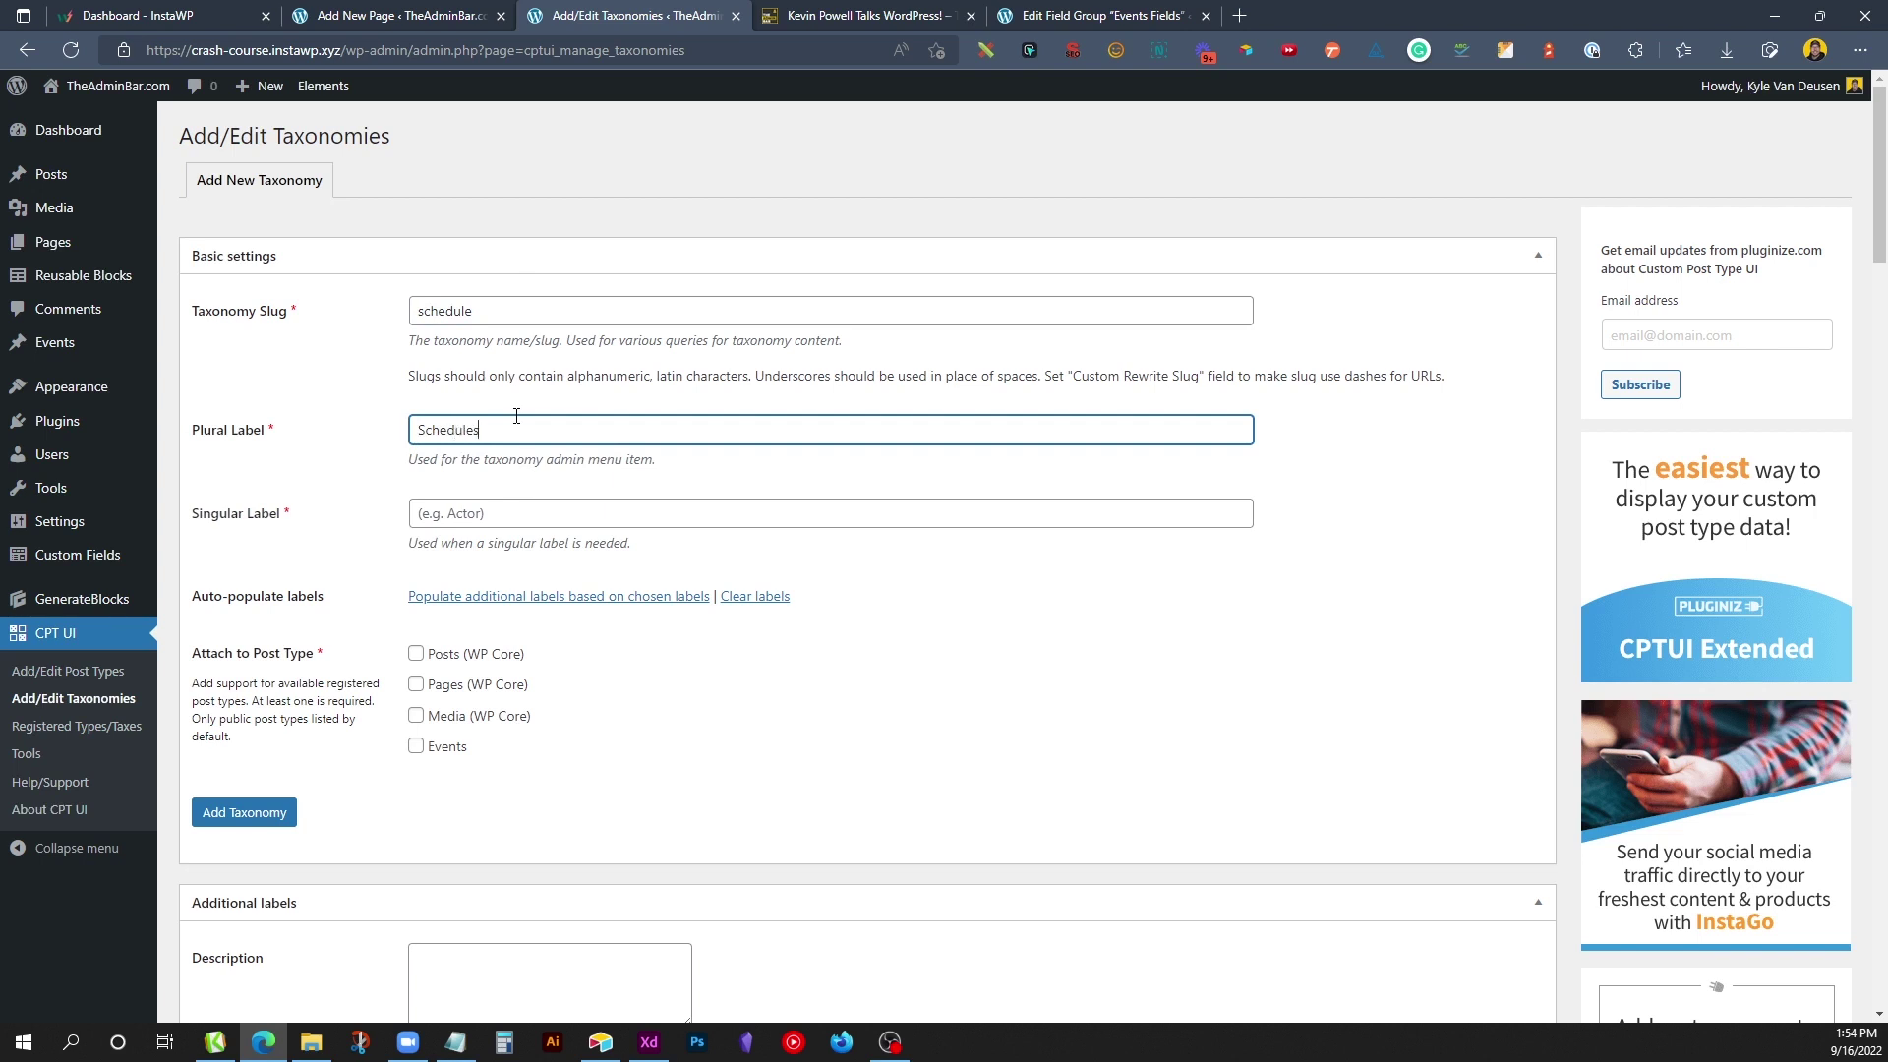
{"action": "key", "text": "Tab"}
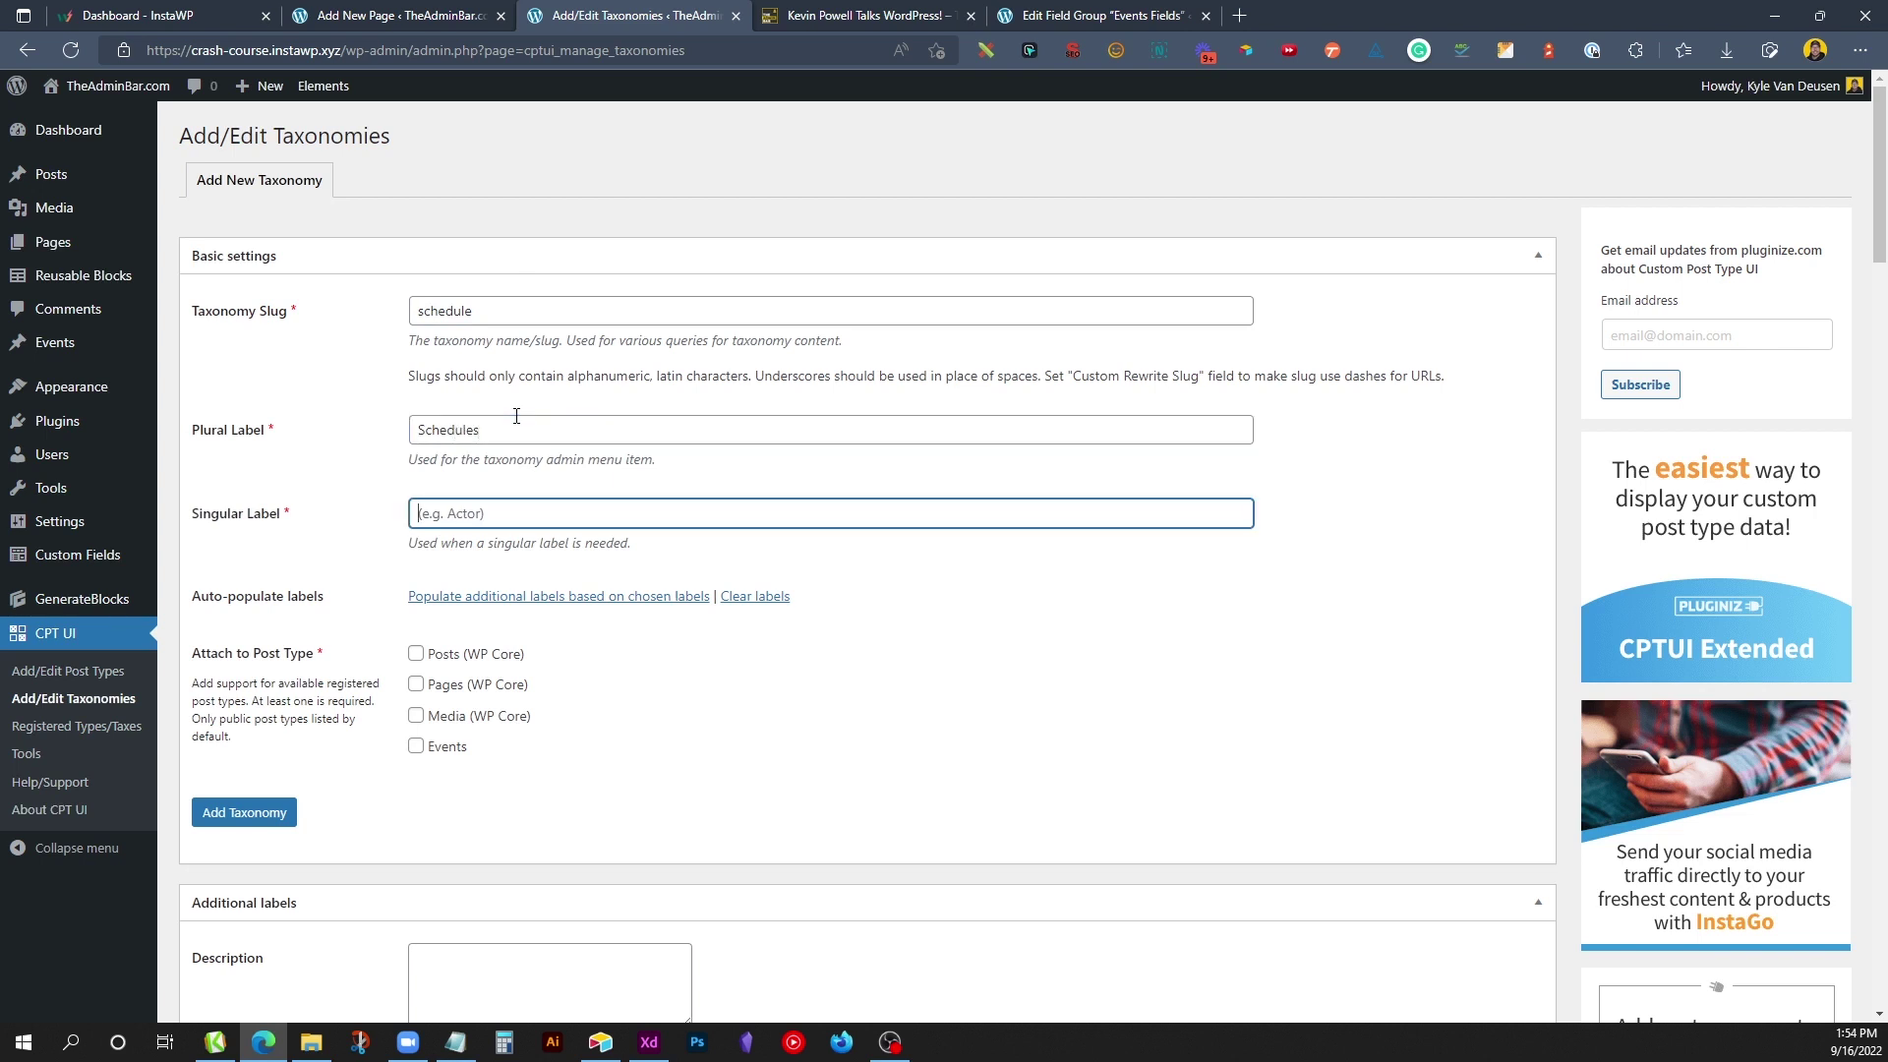
{"action": "type", "text": "Schedule"}
Step: Attach the taxonomy to the Events post type, set Hierarchical to True and add the taxonomy
{"action": "left_click", "coordinate": [417, 749]}
{"action": "scroll", "coordinate": [415, 796], "scroll_direction": "down", "scroll_amount": 20}
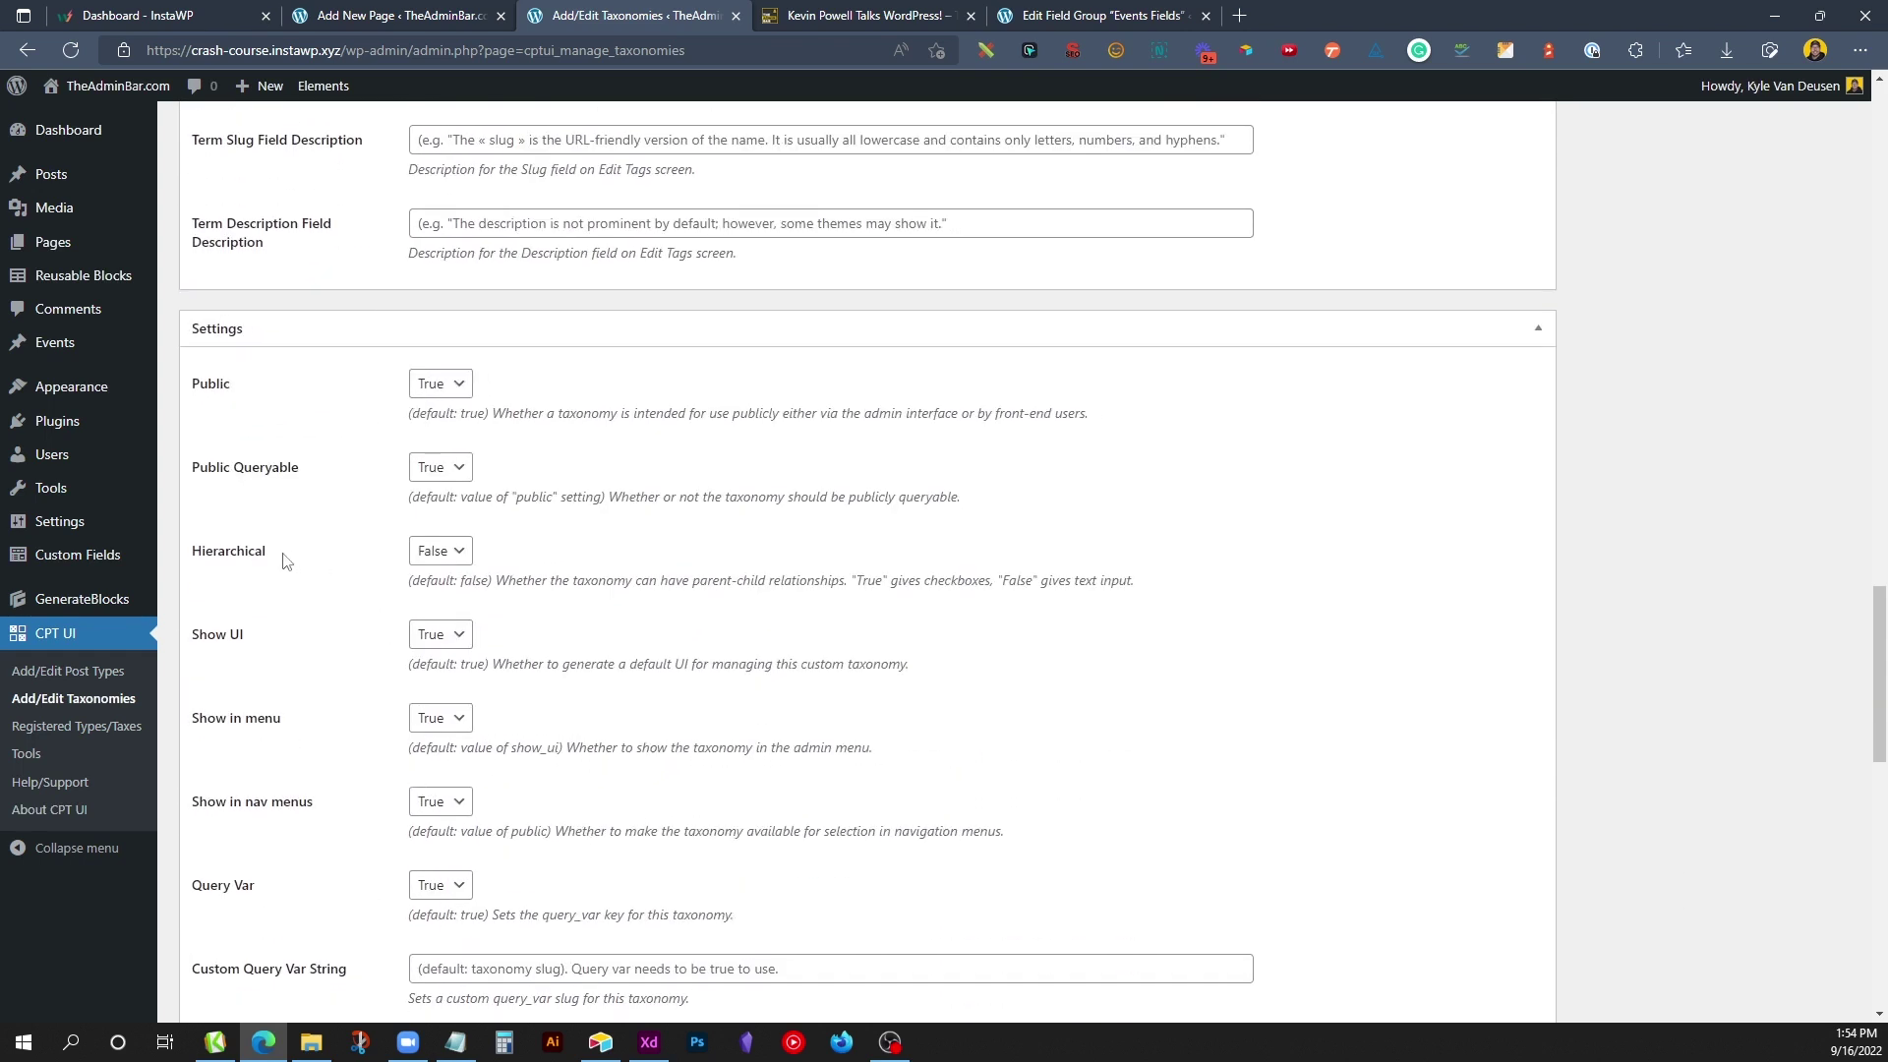
{"action": "left_click", "coordinate": [429, 557]}
{"action": "left_click", "coordinate": [458, 596]}
{"action": "scroll", "coordinate": [556, 571], "scroll_direction": "down", "scroll_amount": 12}
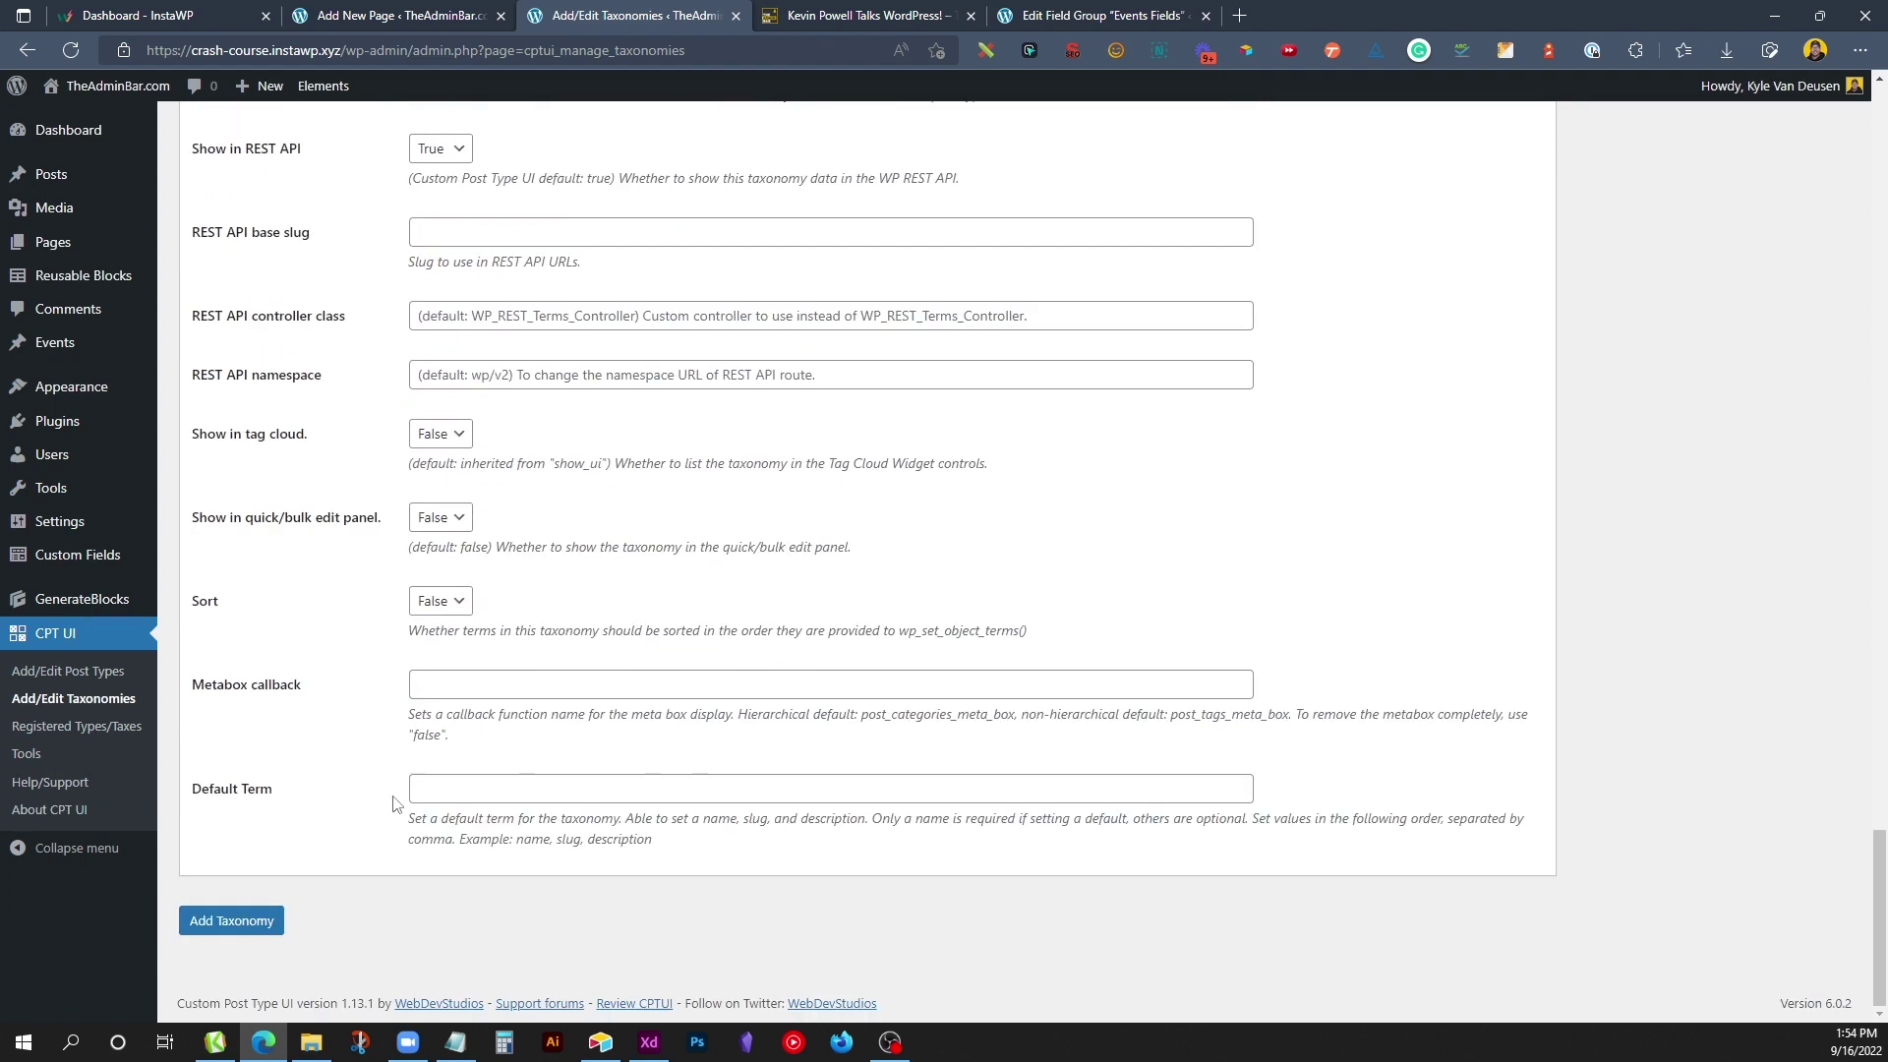
{"action": "left_click", "coordinate": [258, 916]}
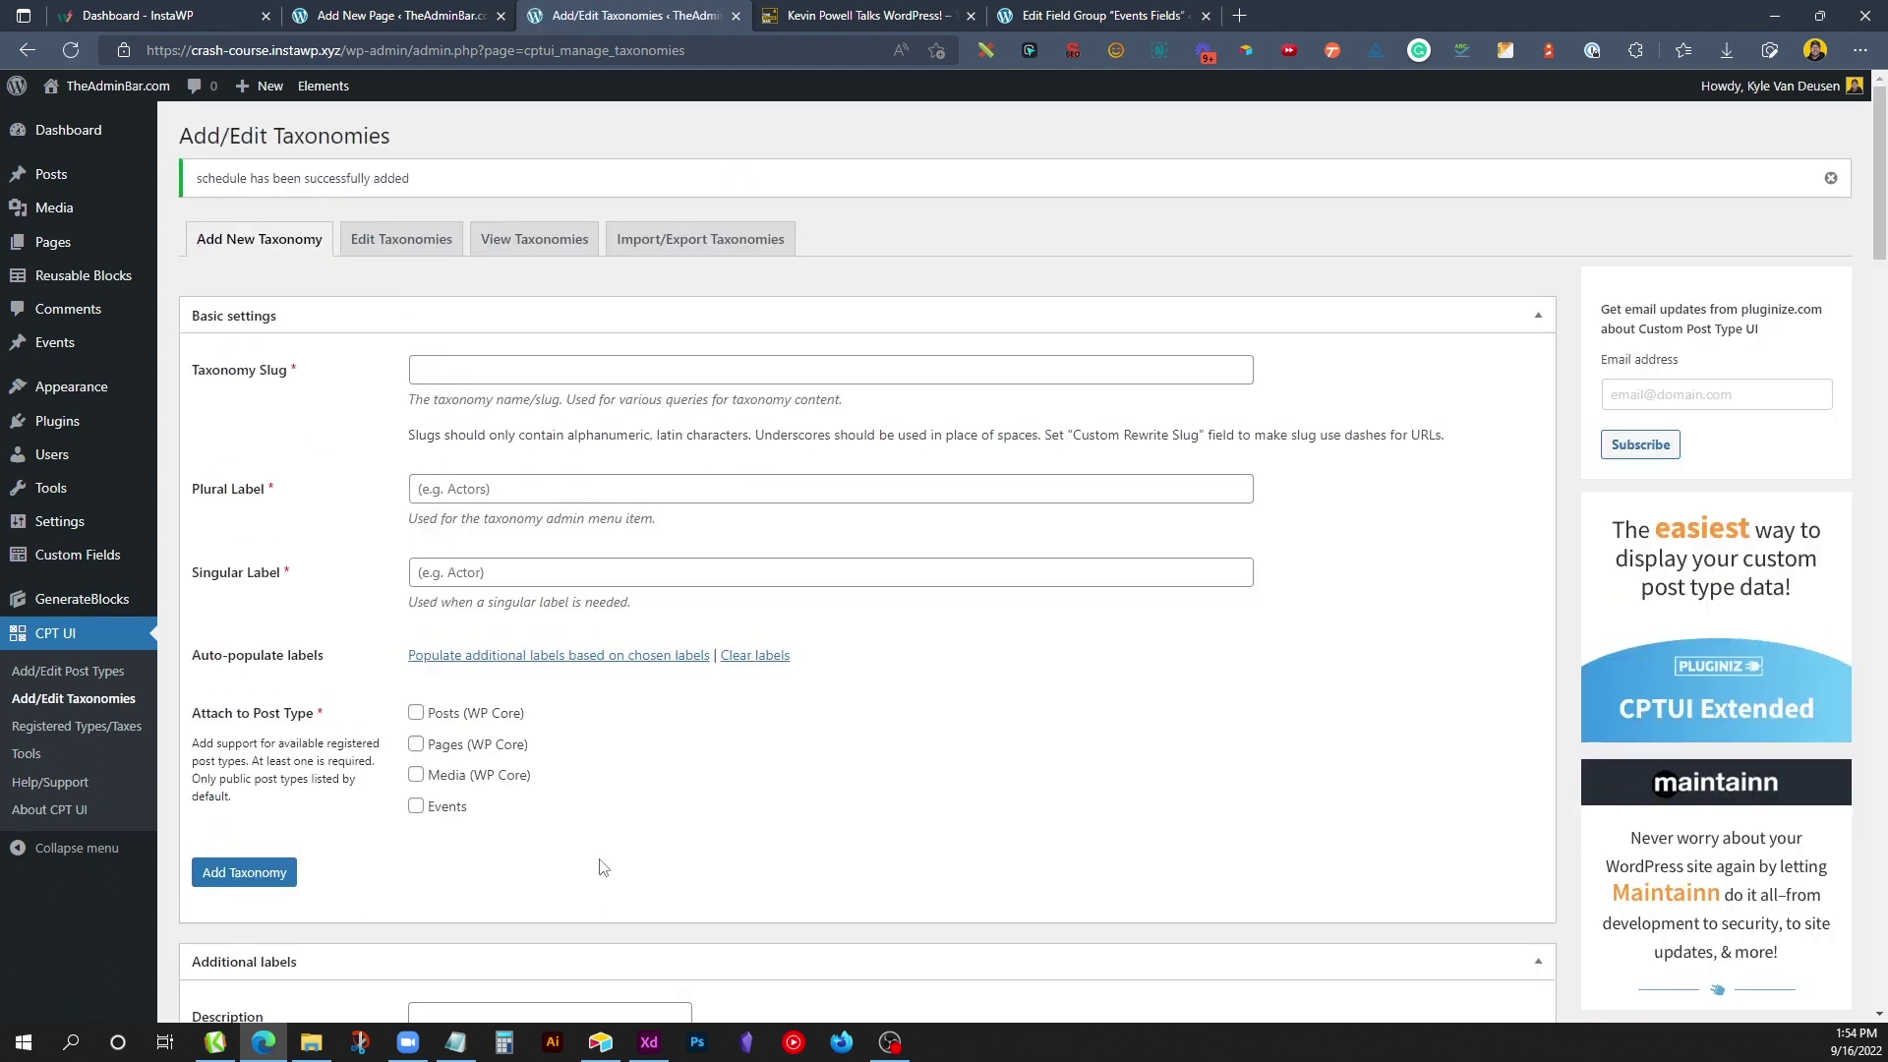
Step: Add two terms named "Past" and "Future" to the Schedules taxonomy under Events
{"action": "mouse_move", "coordinate": [99, 349]}
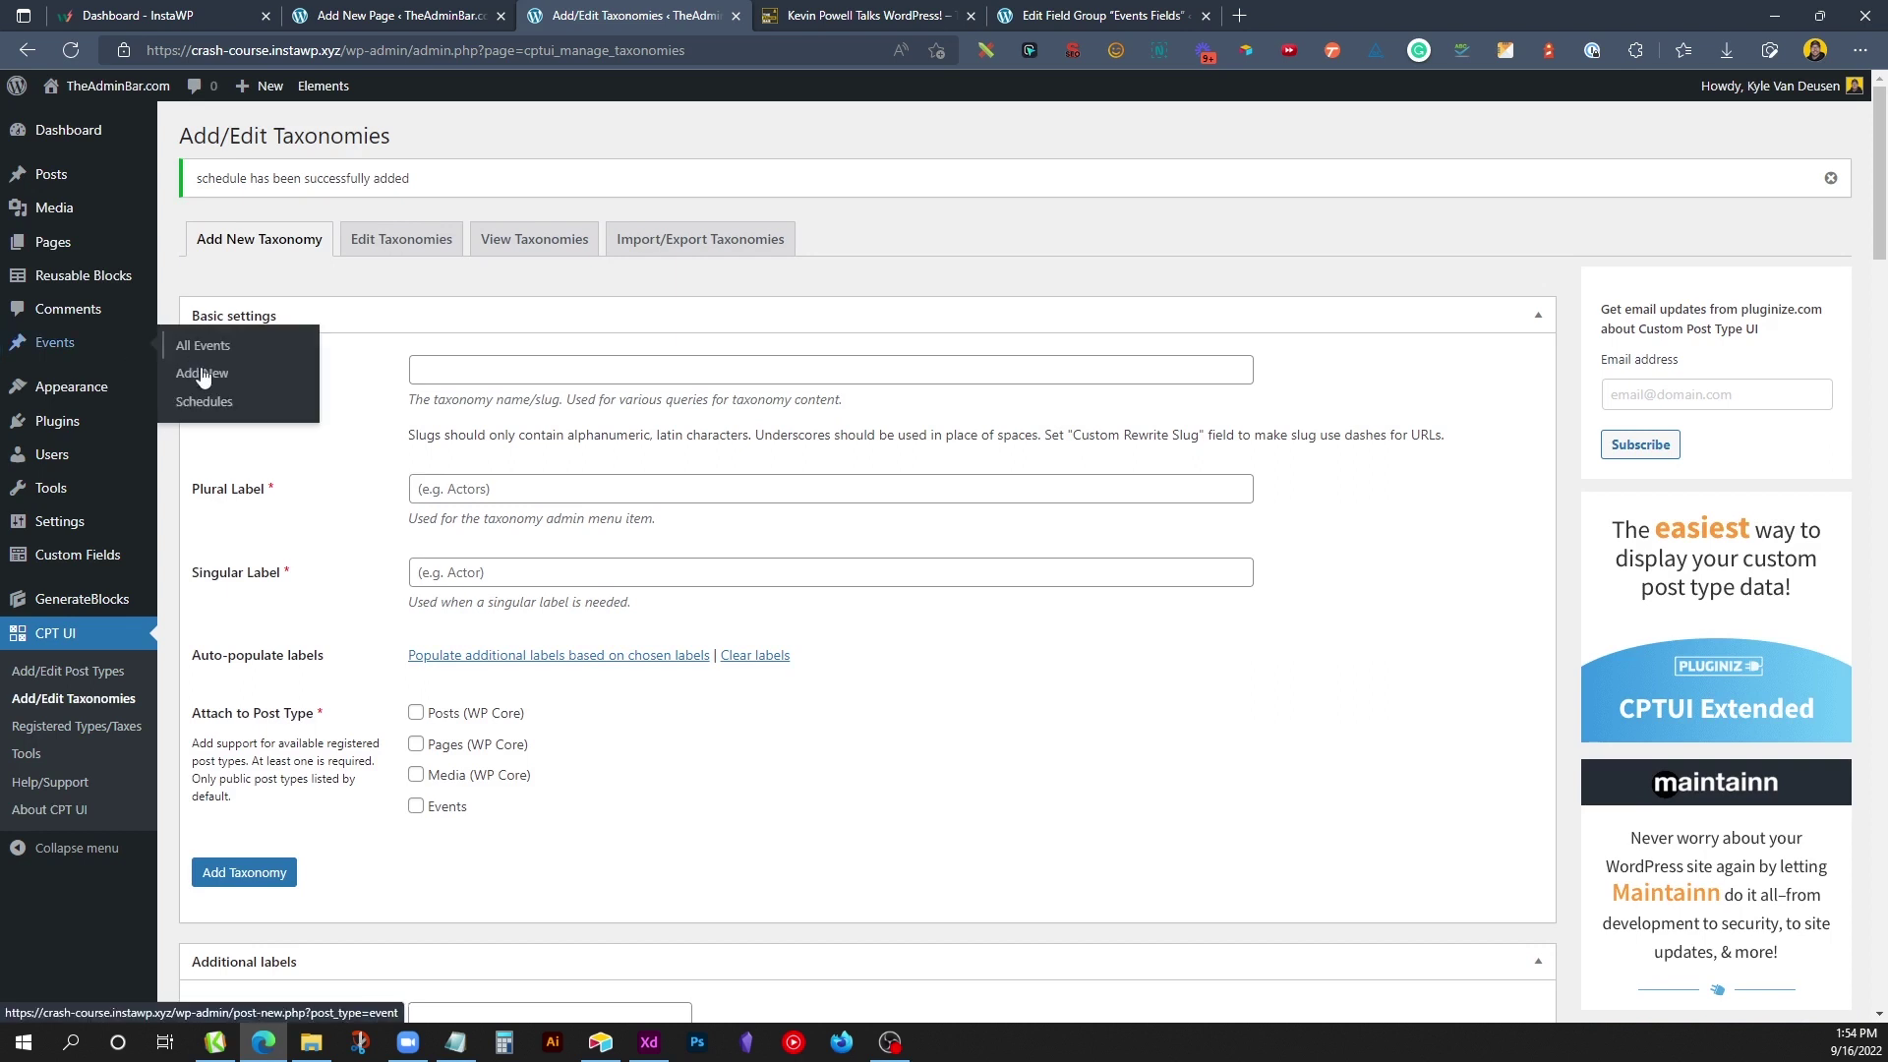
{"action": "left_click", "coordinate": [209, 414]}
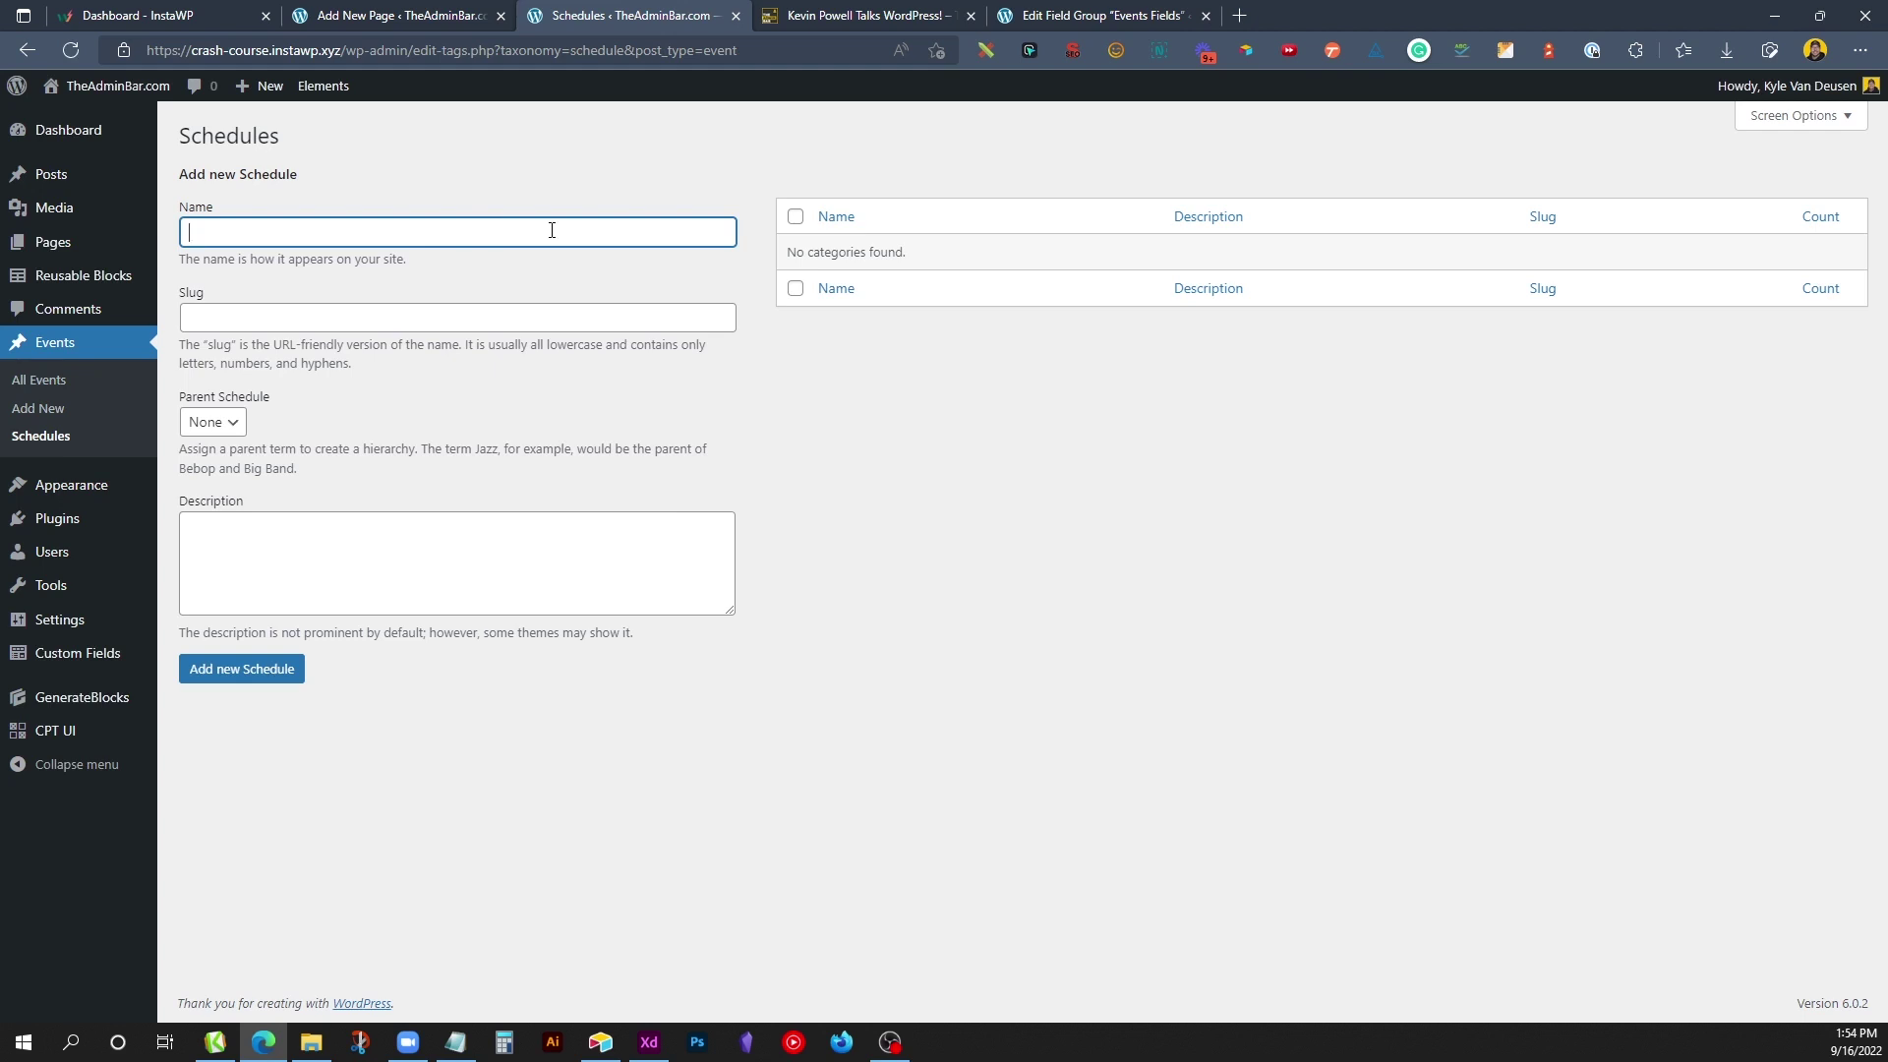
{"action": "left_click", "coordinate": [266, 670]}
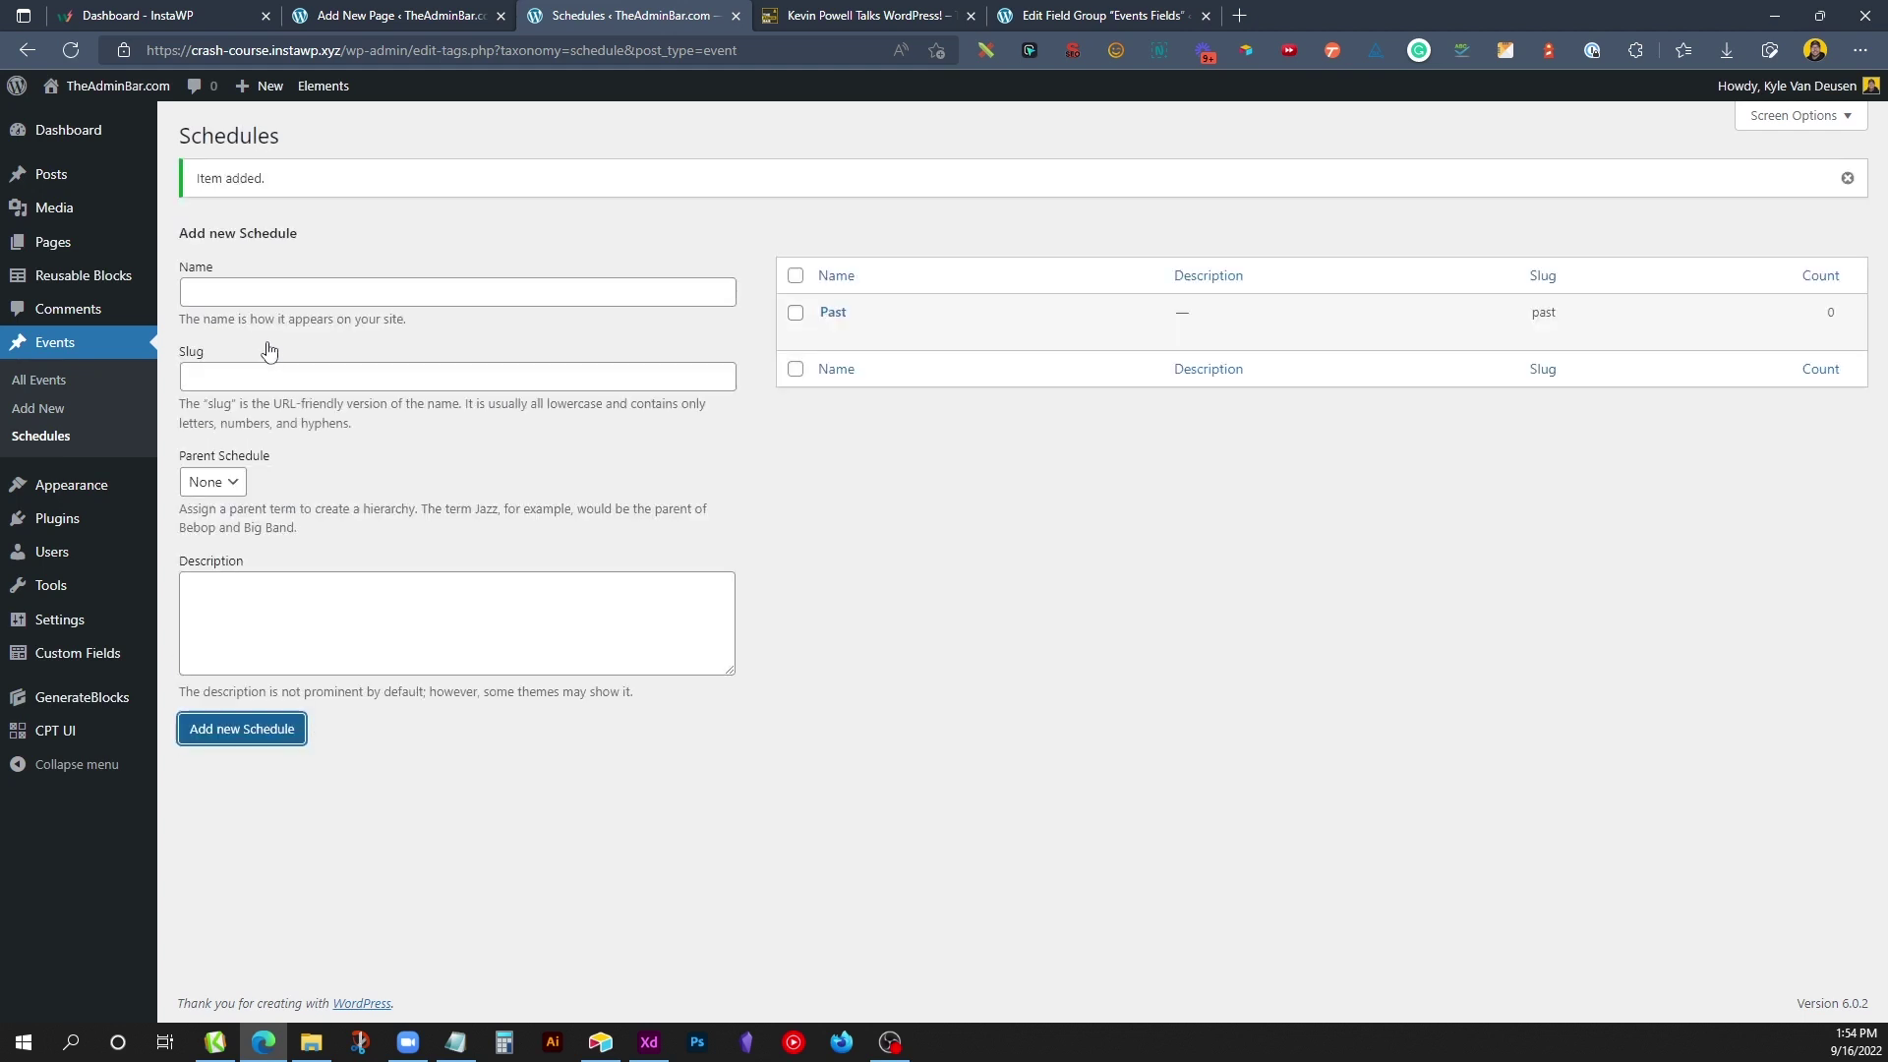
{"action": "left_click", "coordinate": [245, 293]}
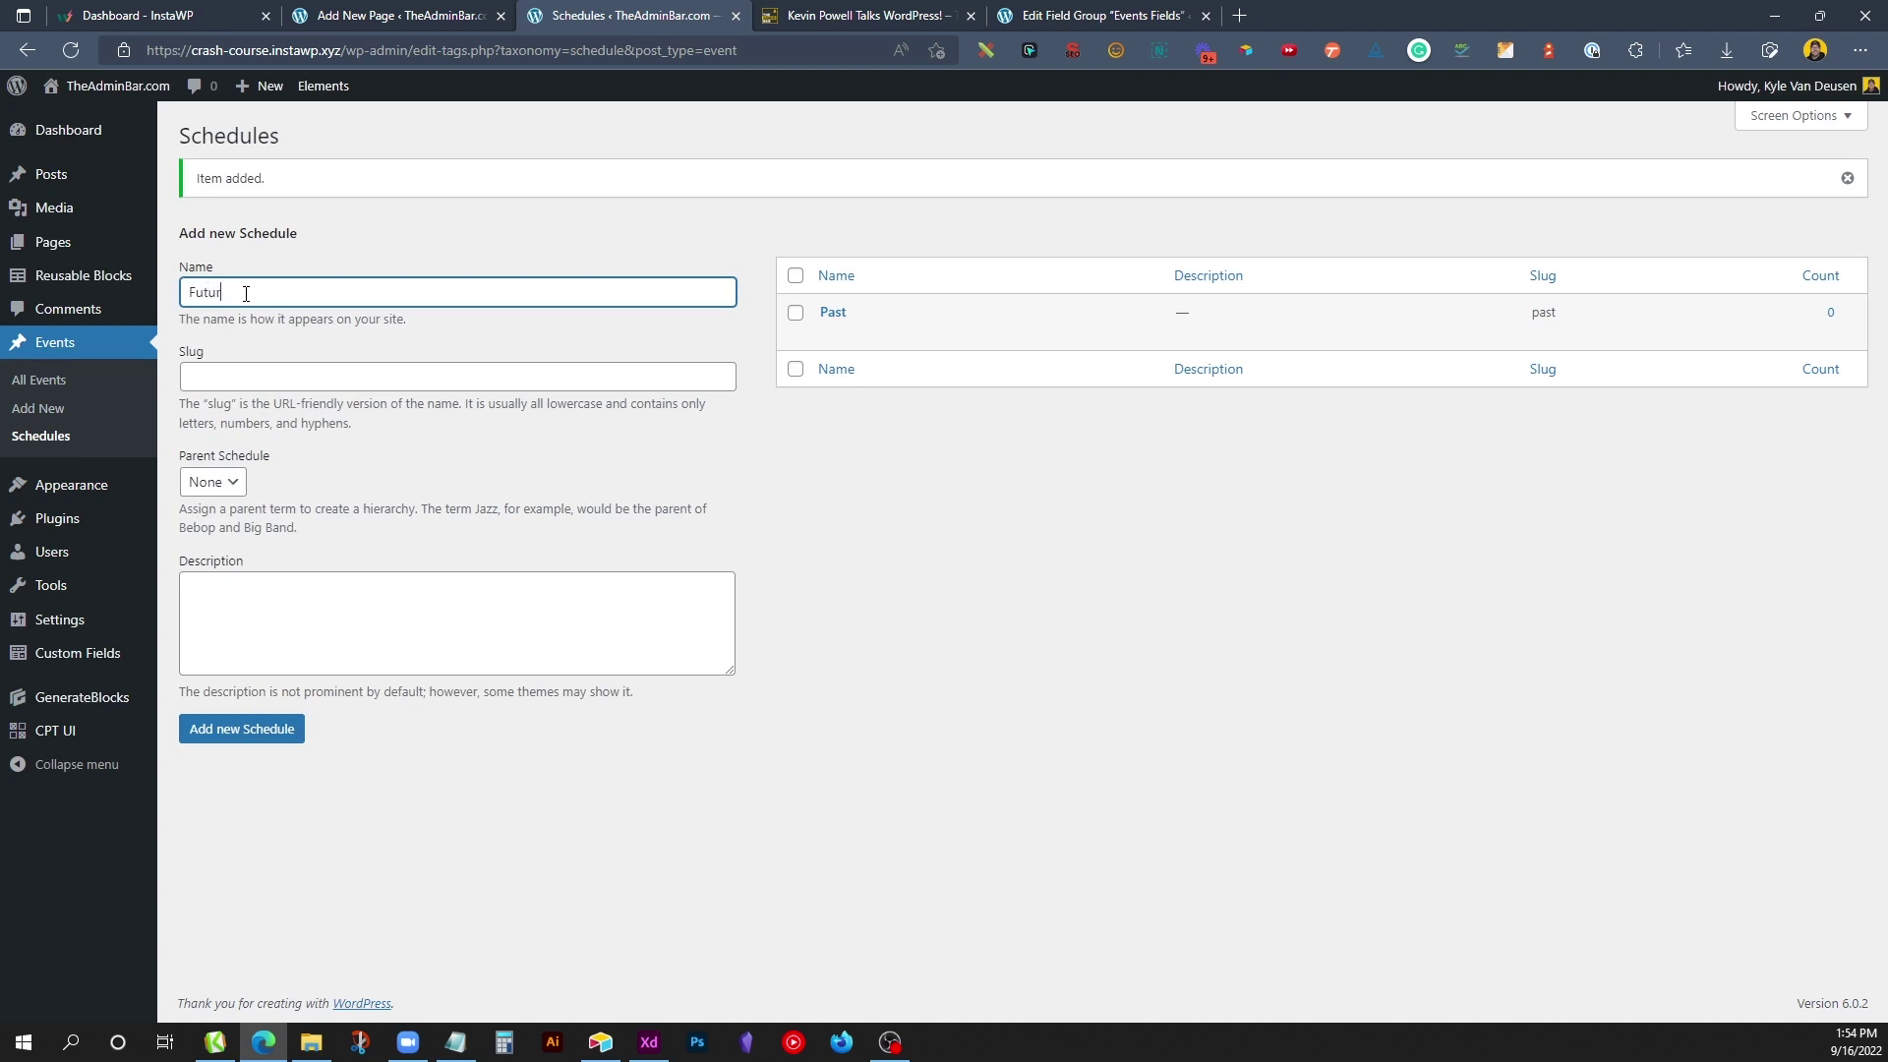
{"action": "left_click", "coordinate": [246, 731]}
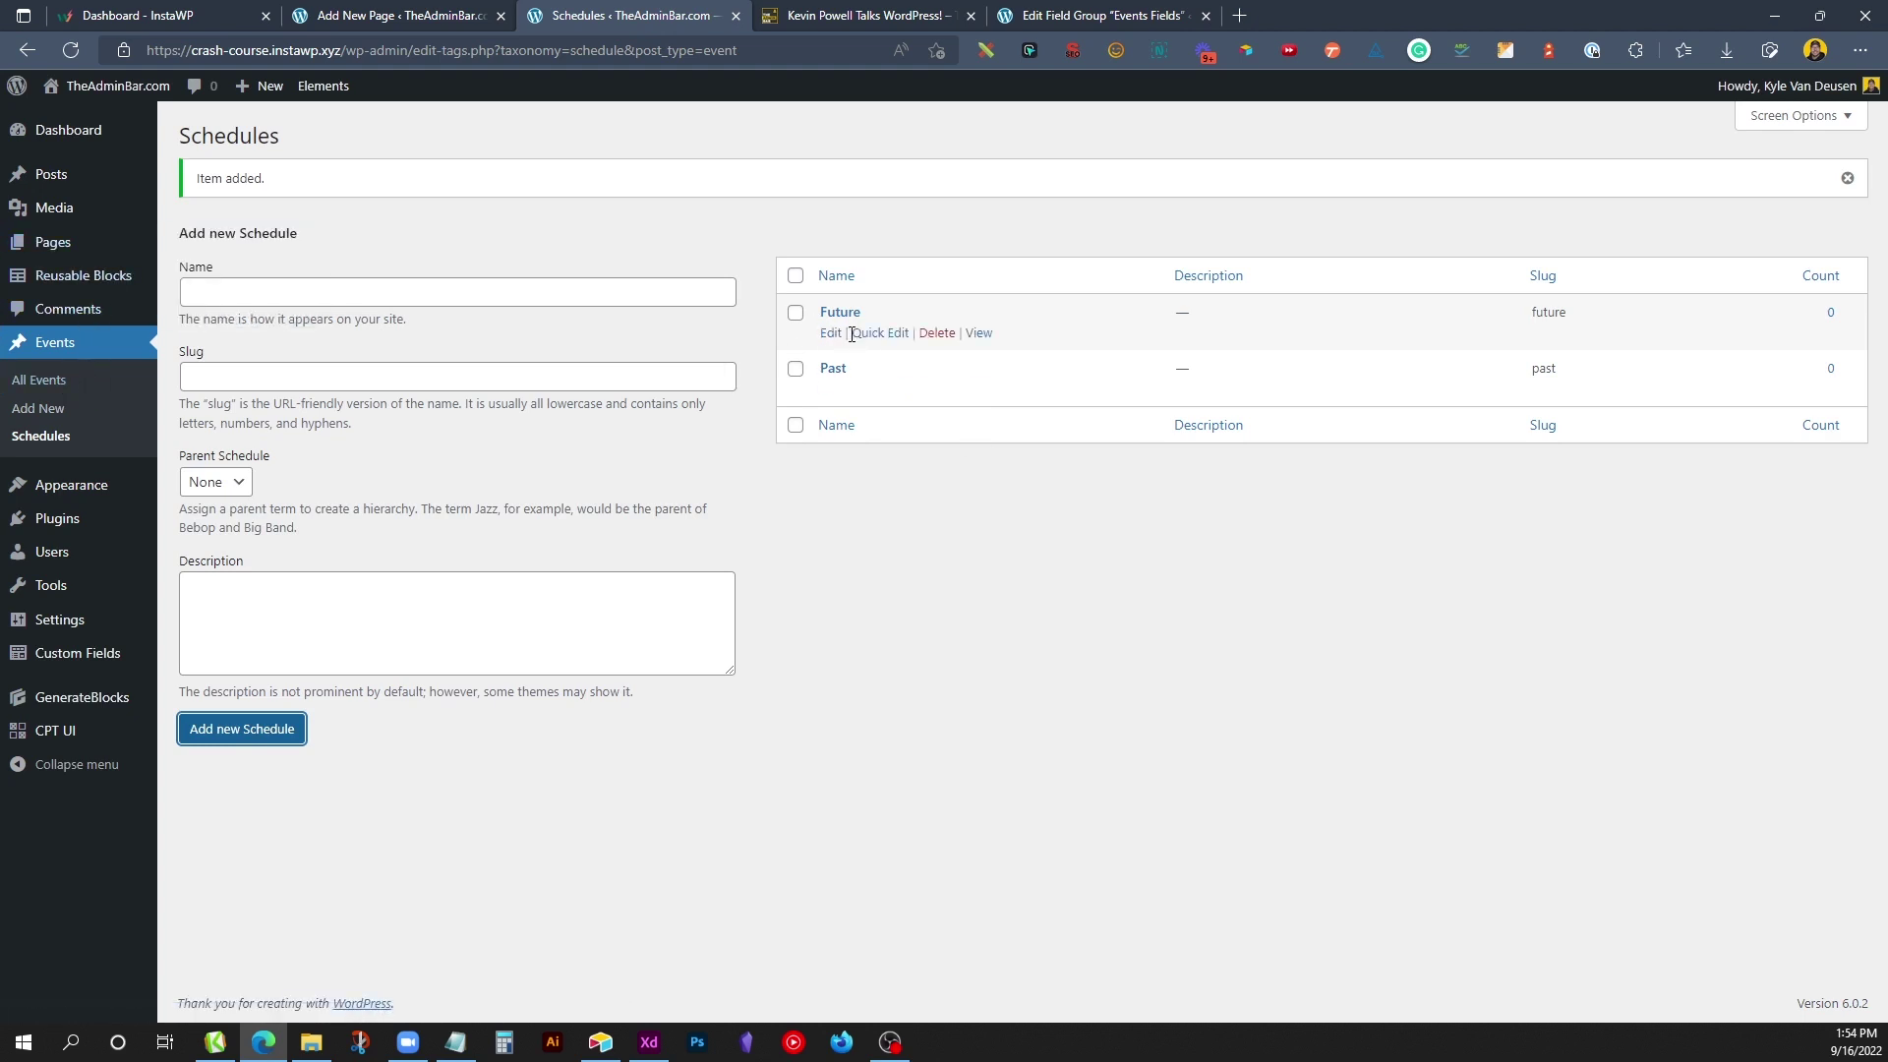
Step: Show the list of all events and close the example event, Events Fields and Add New Page browser tabs
{"action": "left_click", "coordinate": [59, 389]}
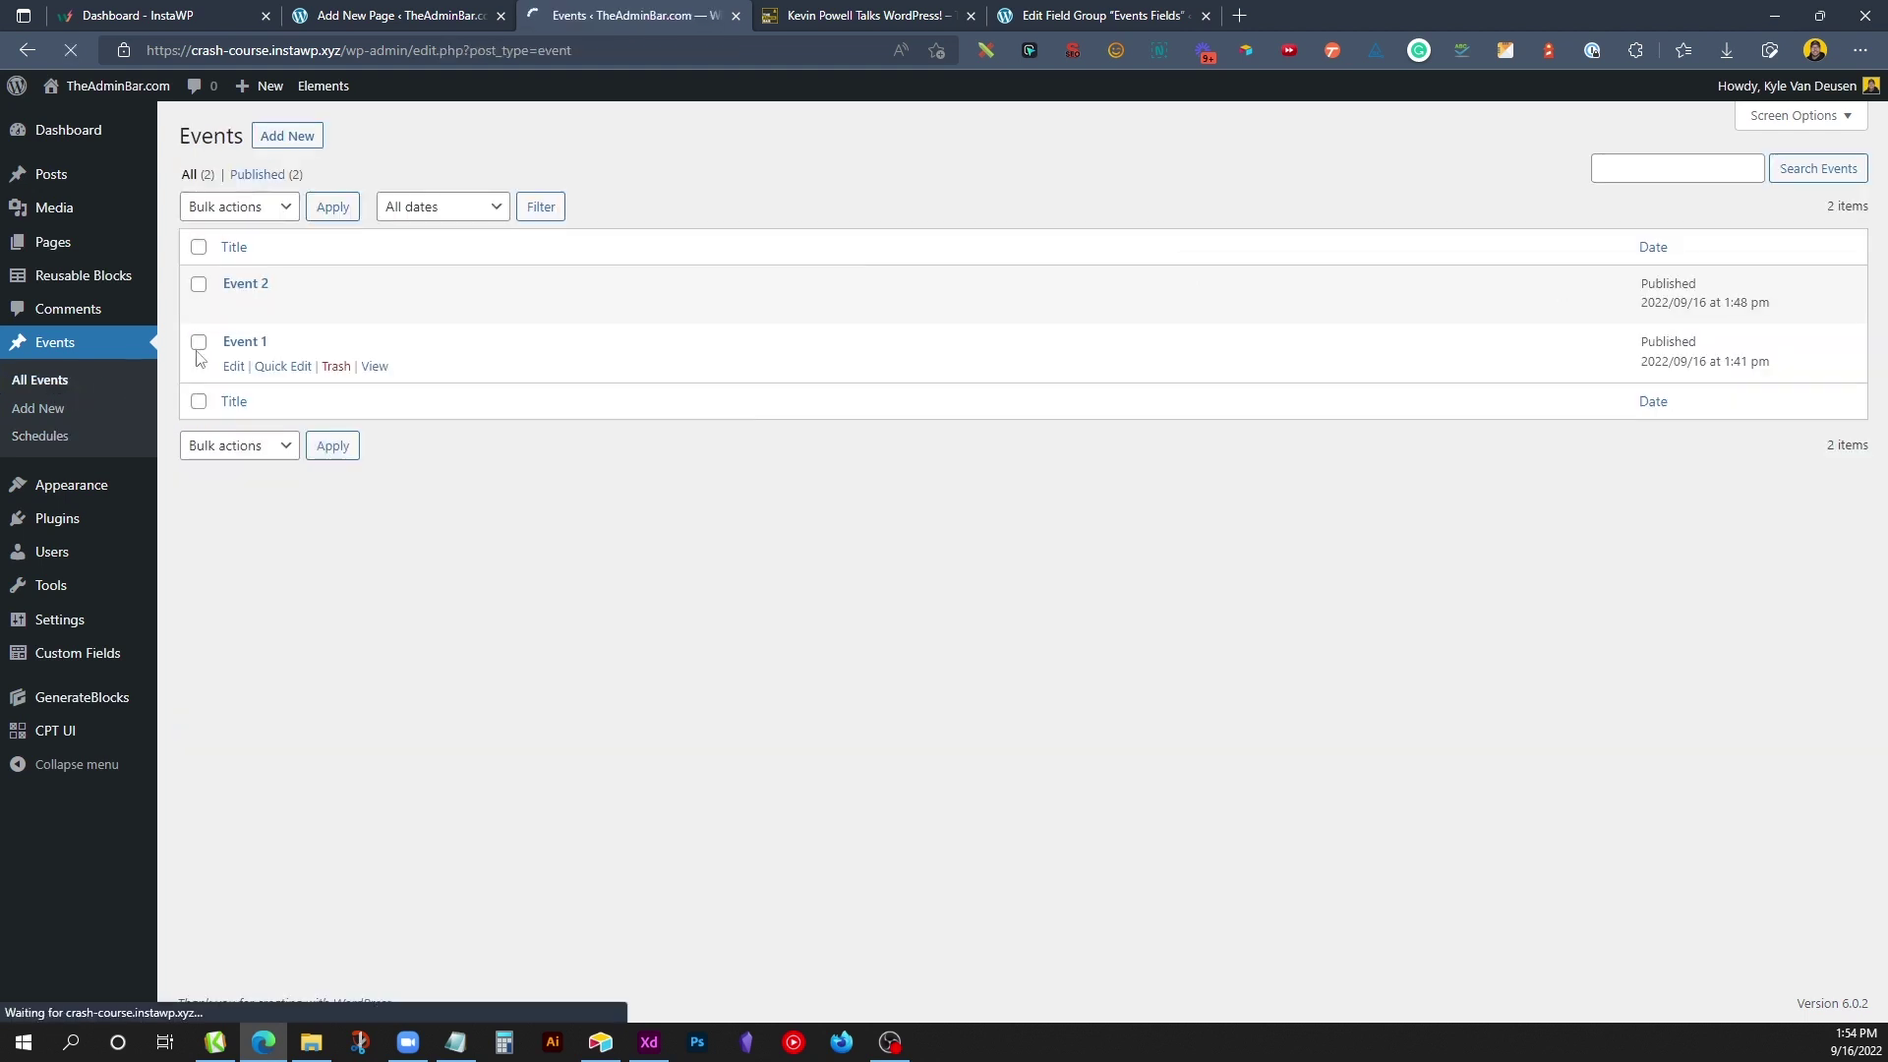
{"action": "left_click", "coordinate": [972, 16]}
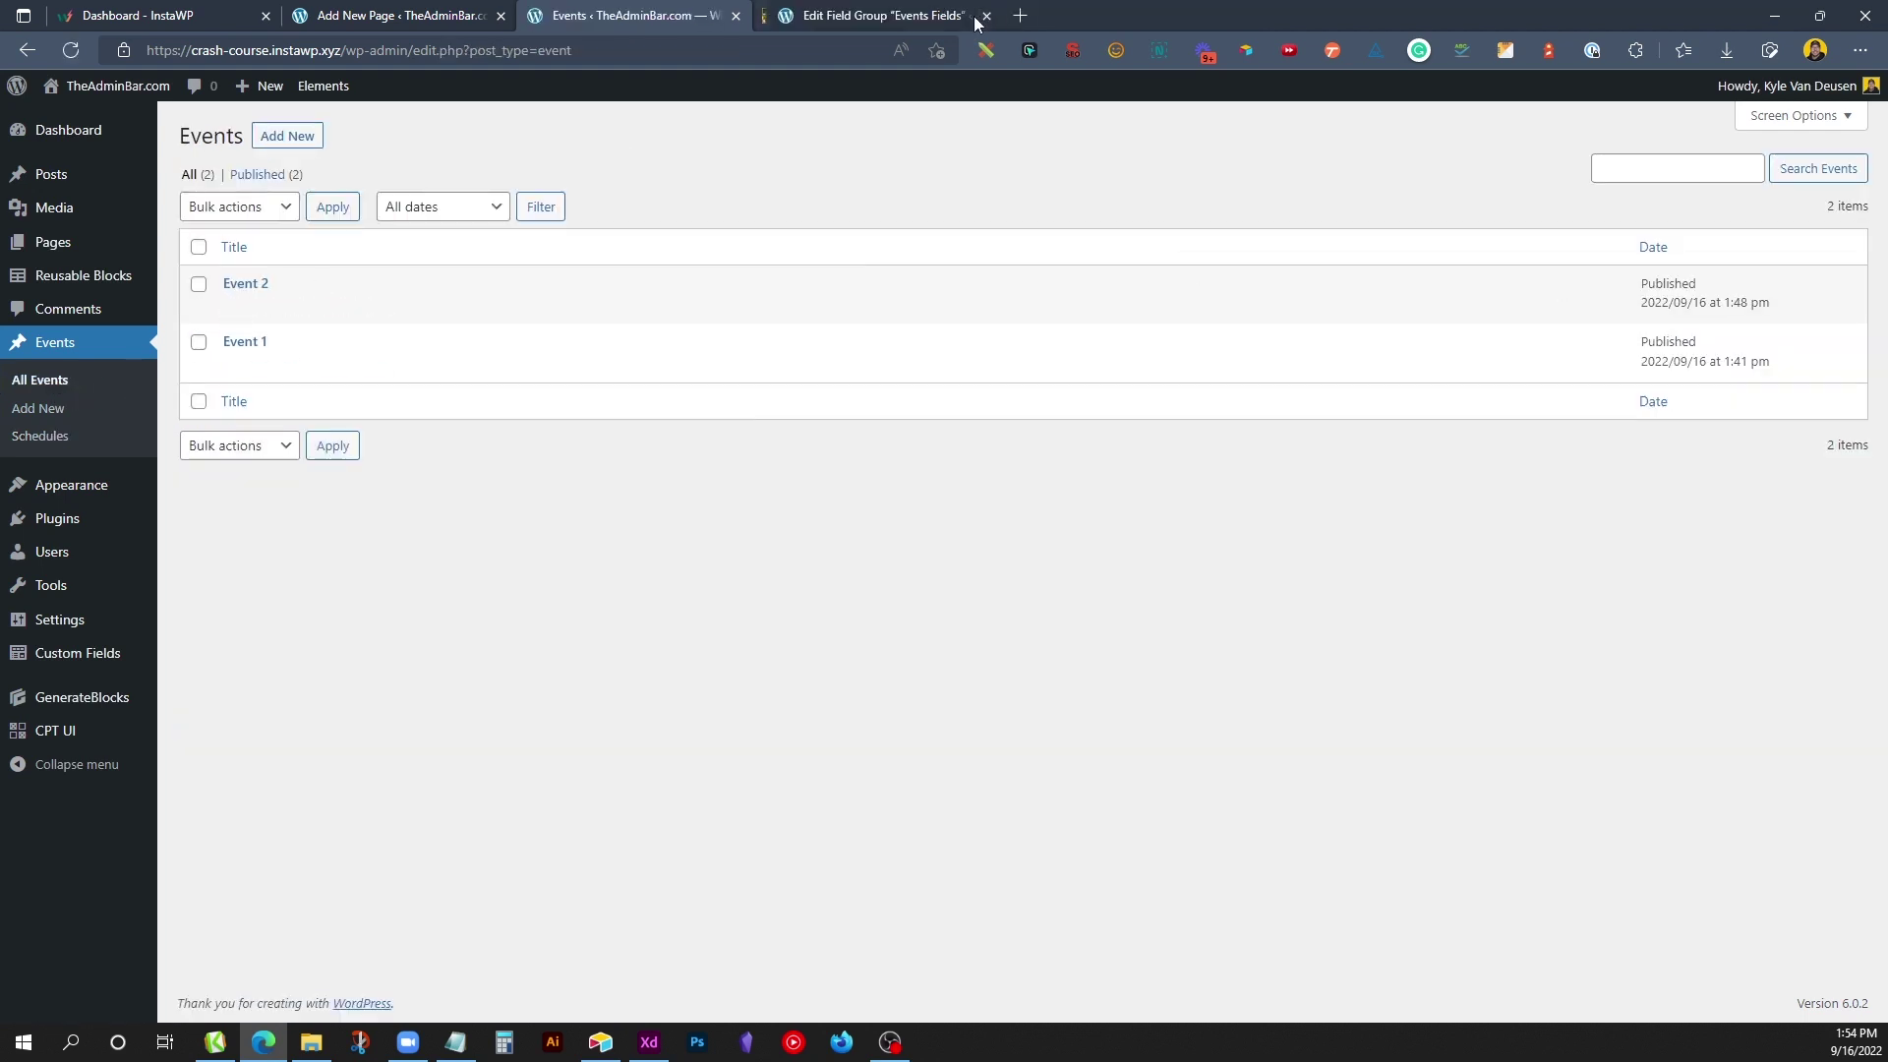
{"action": "left_click", "coordinate": [971, 16]}
{"action": "left_click", "coordinate": [501, 16]}
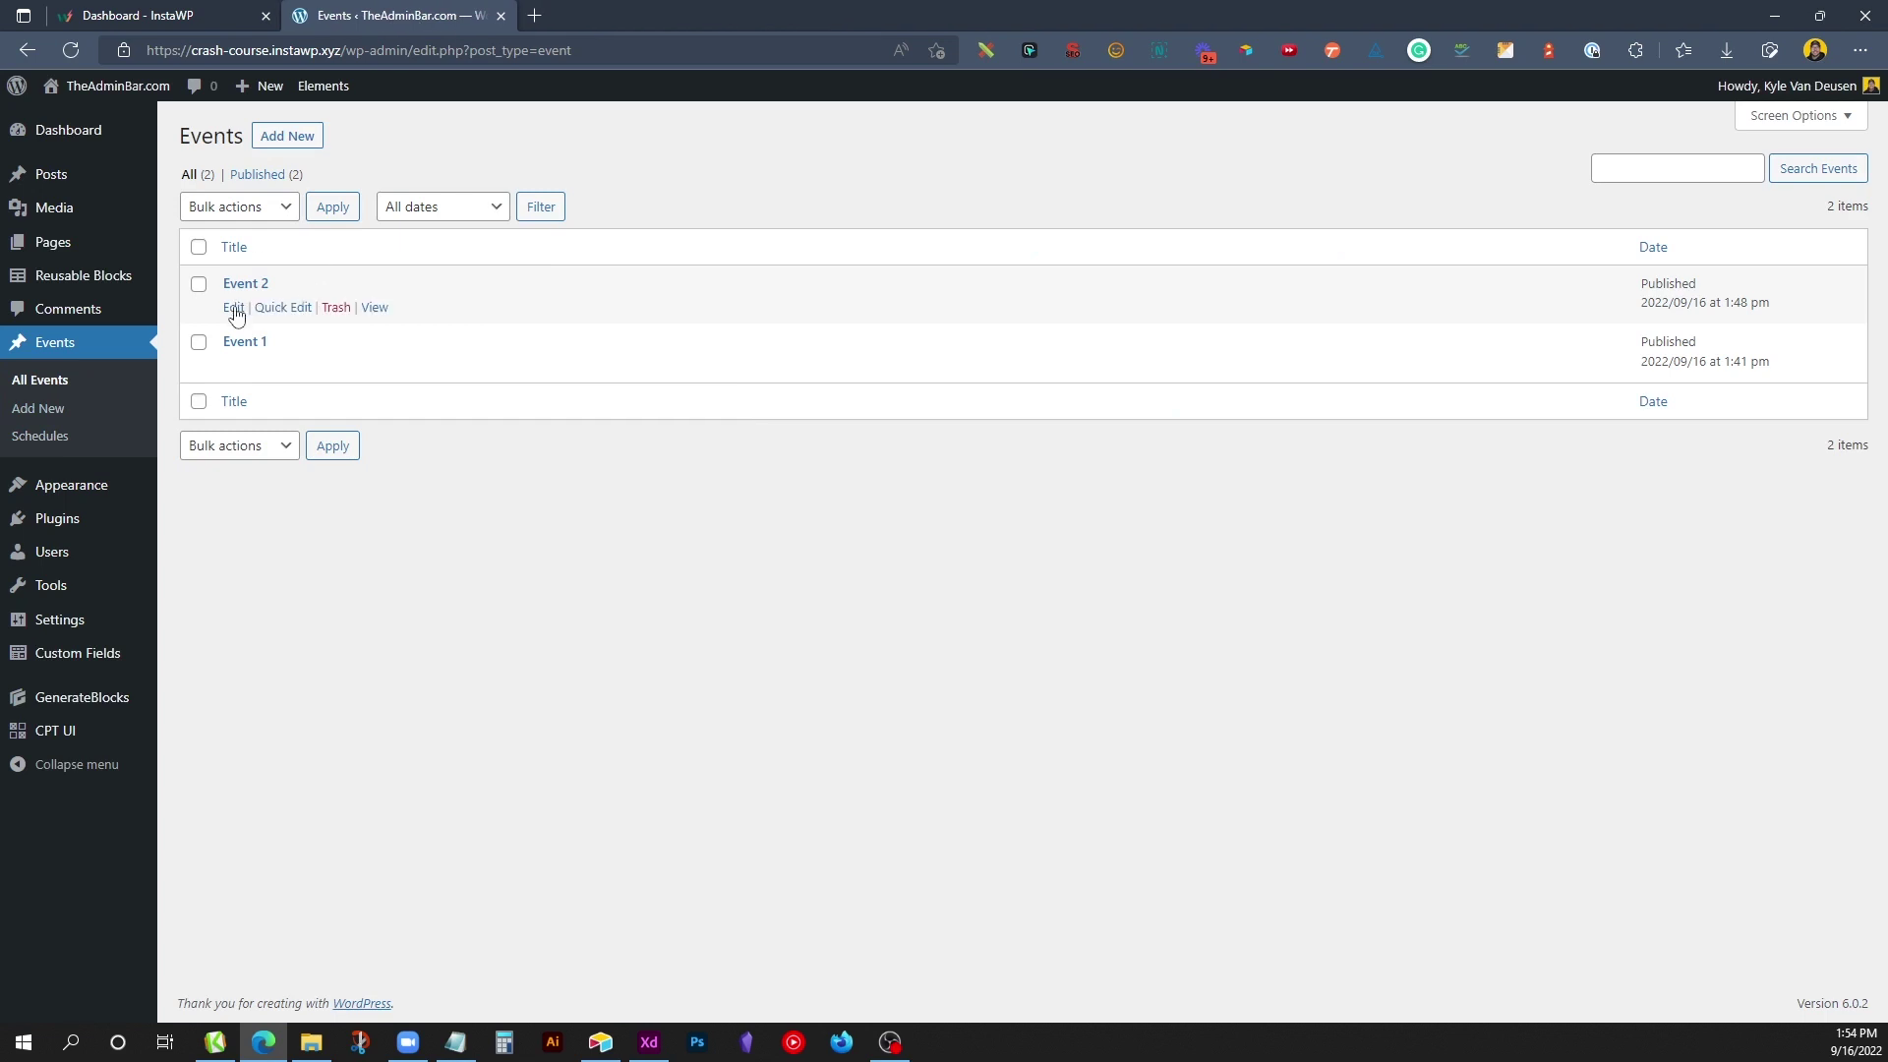
Step: Open Event 2 and Event 1 for editing in new browser tabs, and update Event 2 with the Future schedule
{"action": "left_click", "coordinate": [233, 307], "text": "ctrl"}
{"action": "left_click", "coordinate": [236, 367], "text": "ctrl"}
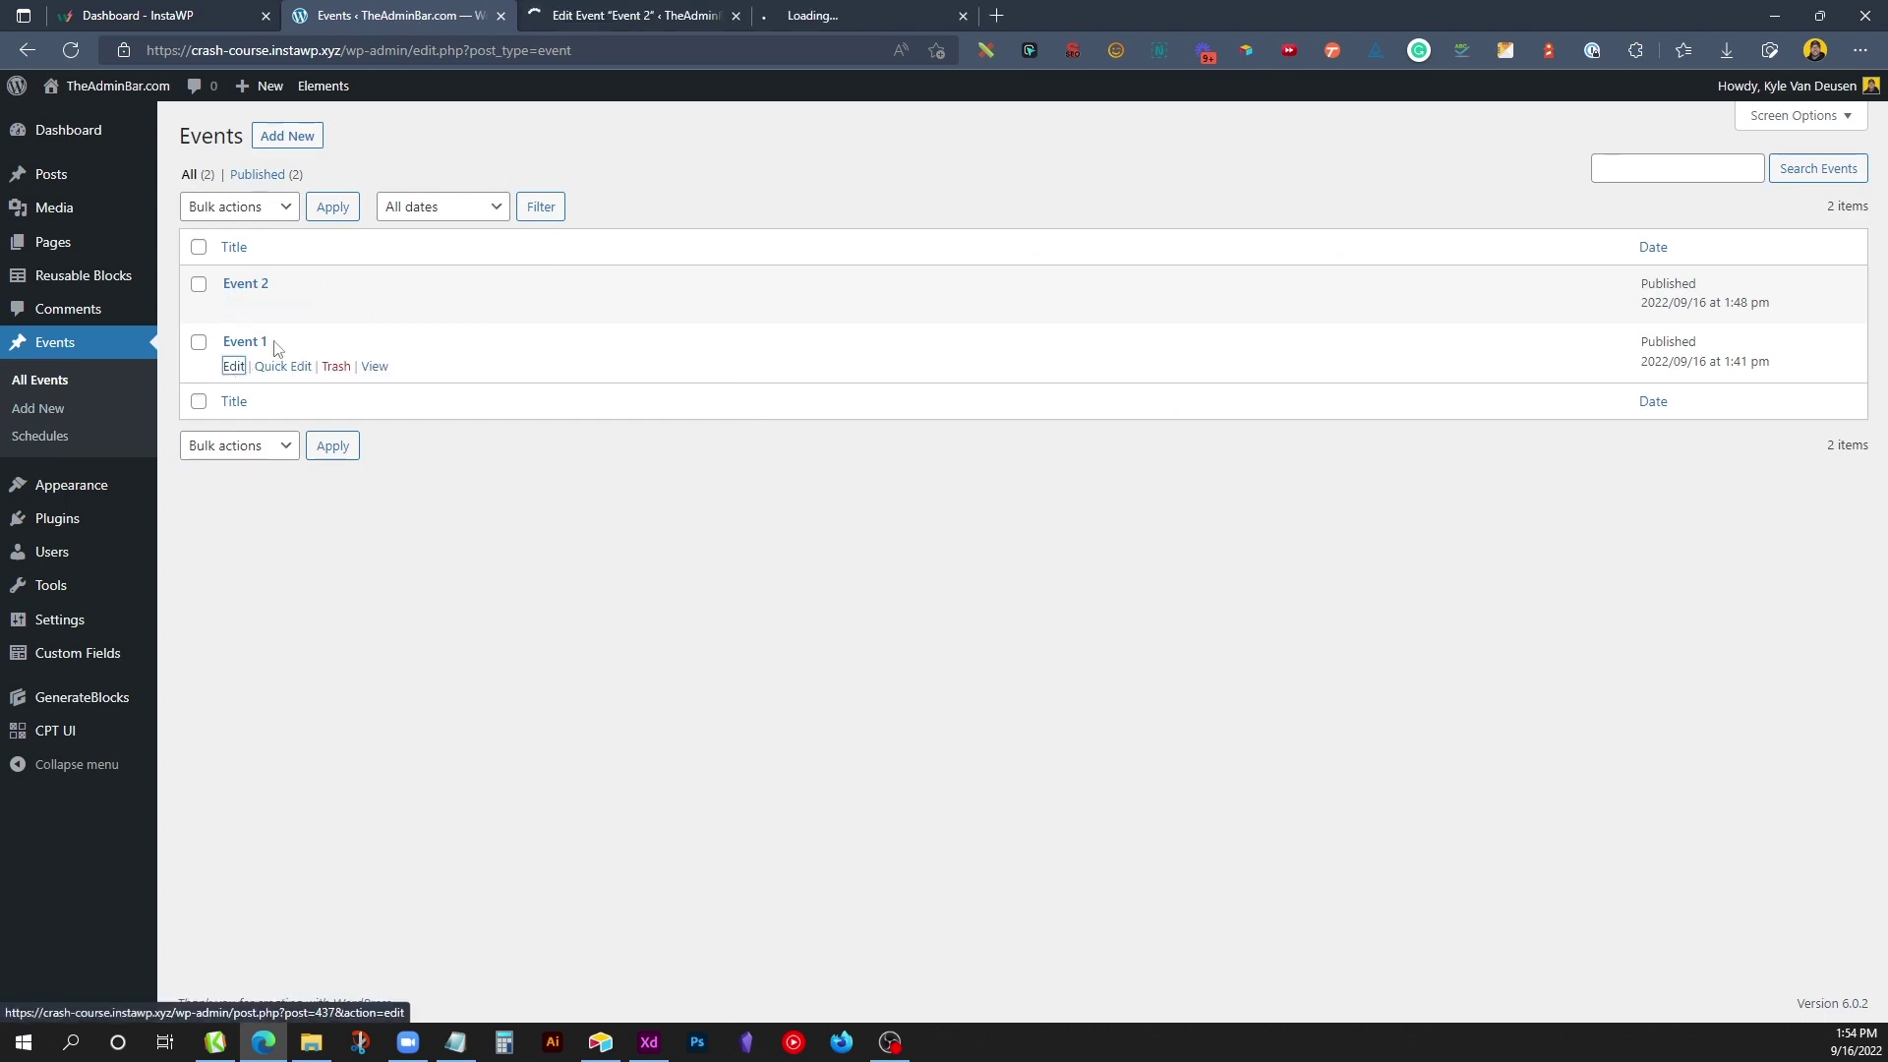
{"action": "left_click", "coordinate": [672, 16]}
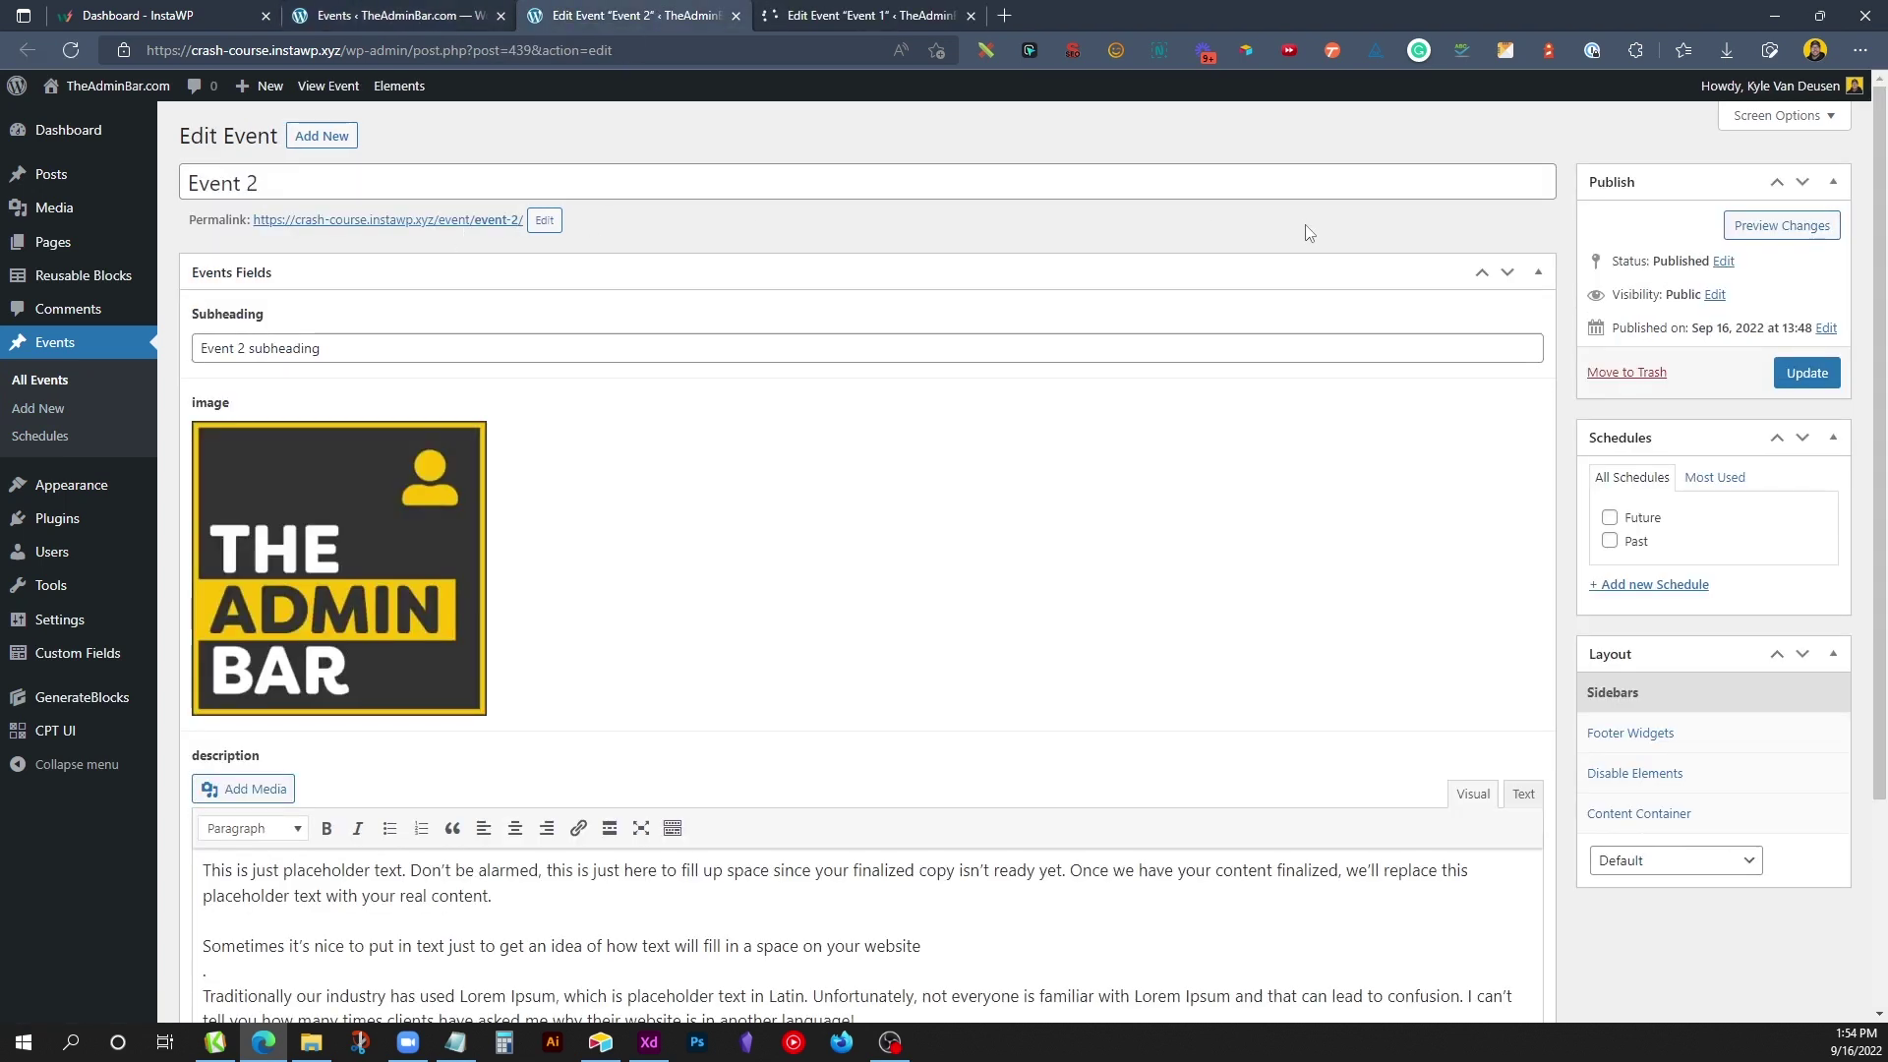
{"action": "left_click", "coordinate": [1632, 521]}
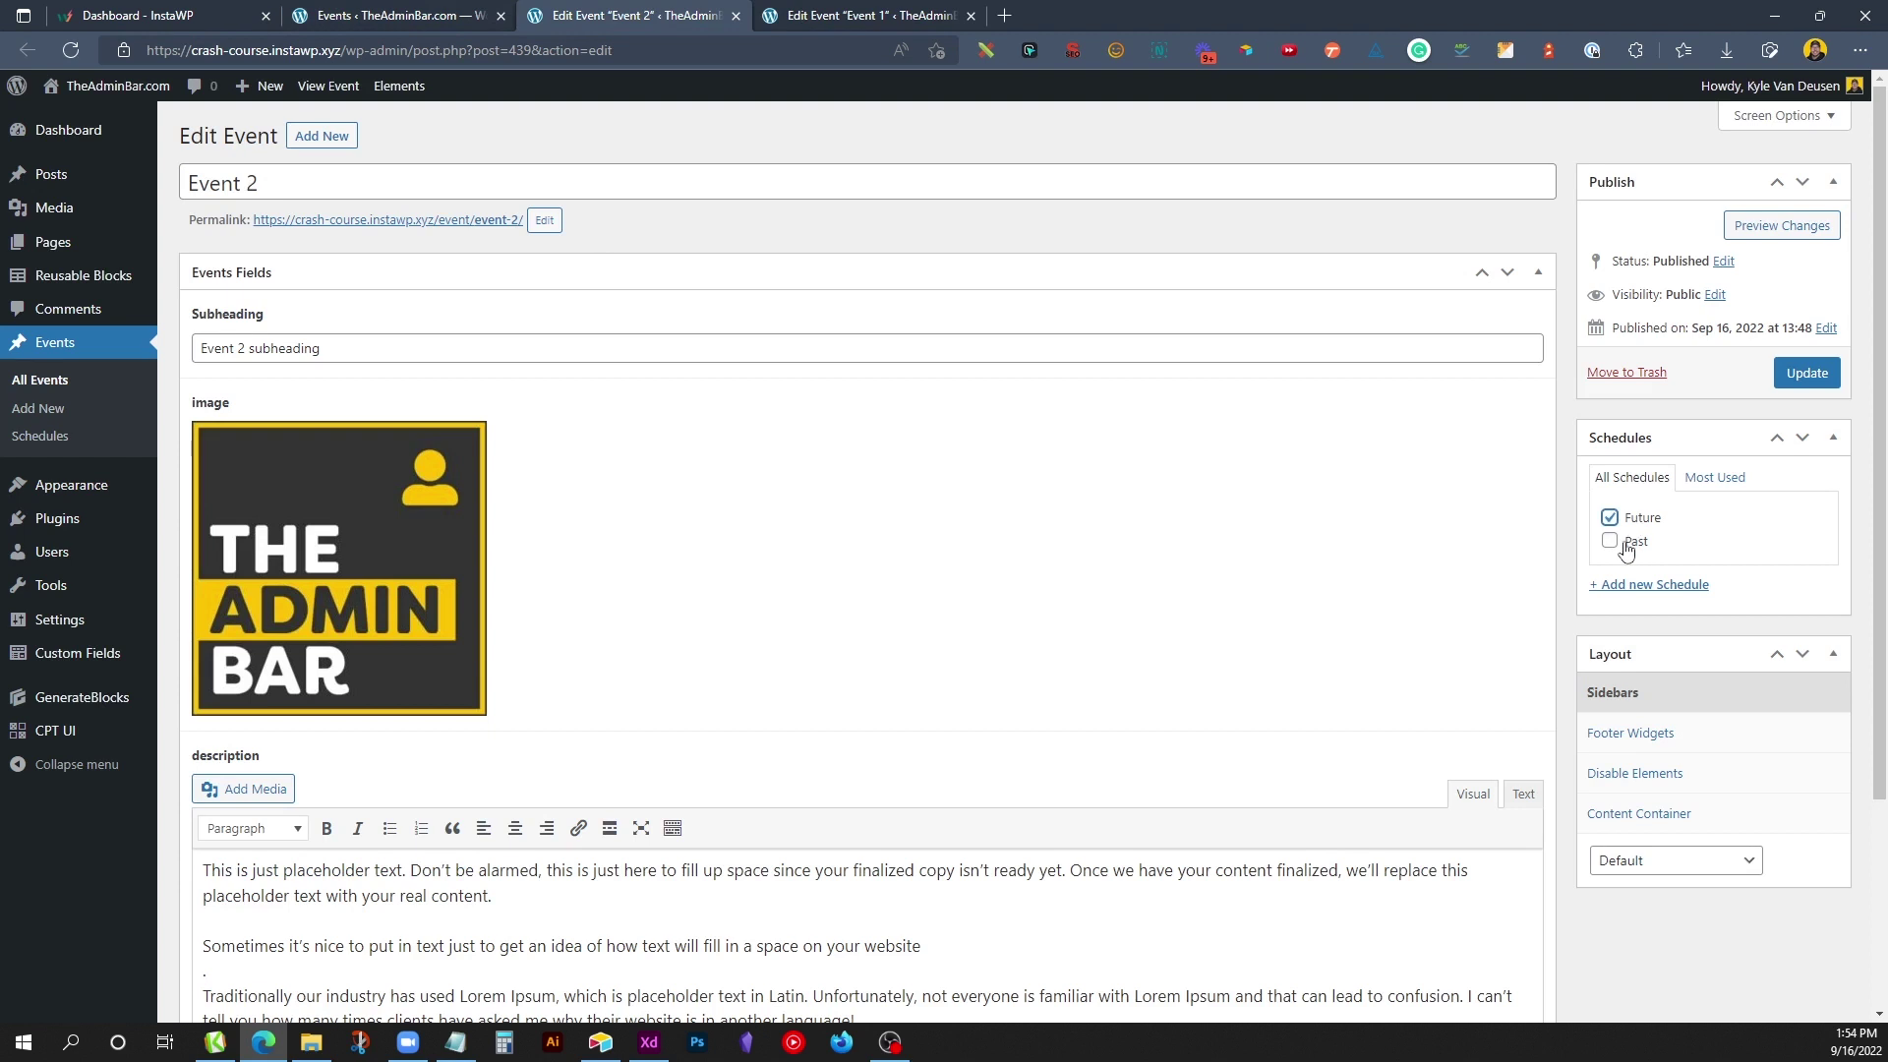
{"action": "left_click", "coordinate": [1807, 373]}
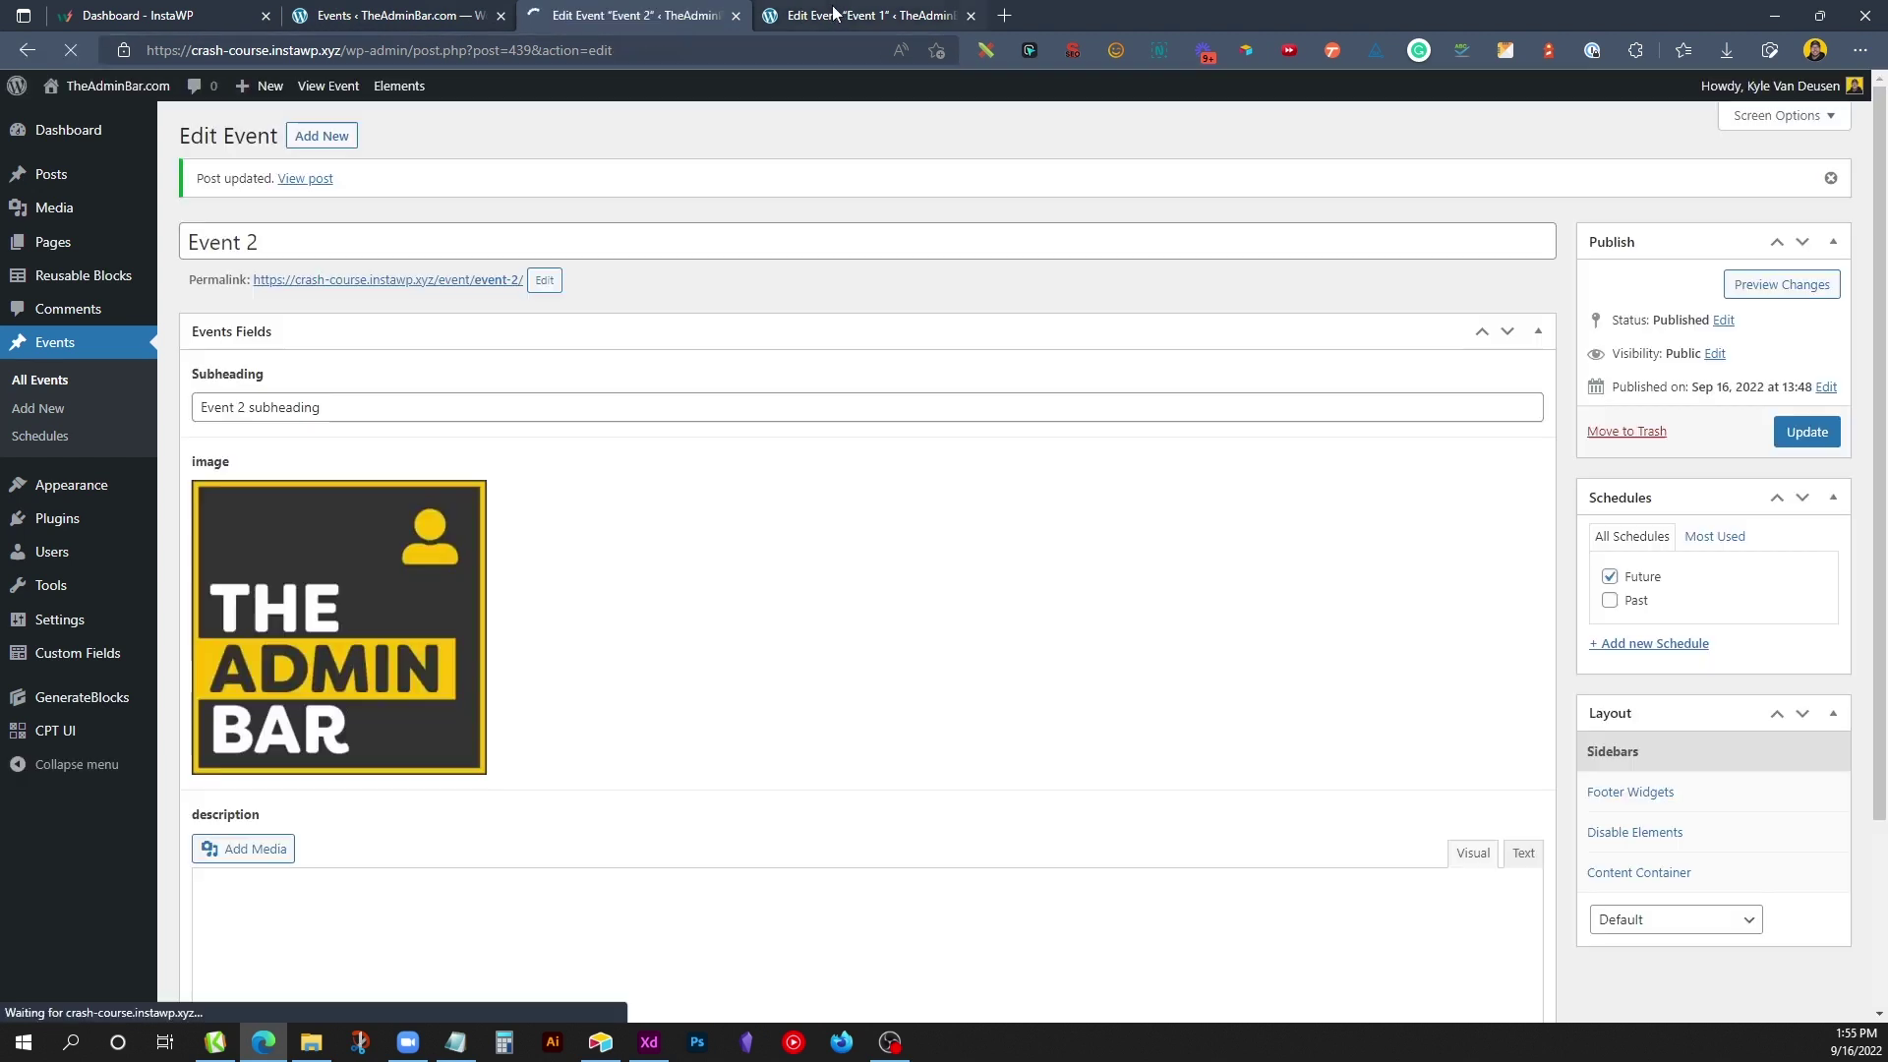
Step: Assign the Past schedule to Event 1 and update the event
{"action": "left_click", "coordinate": [833, 14]}
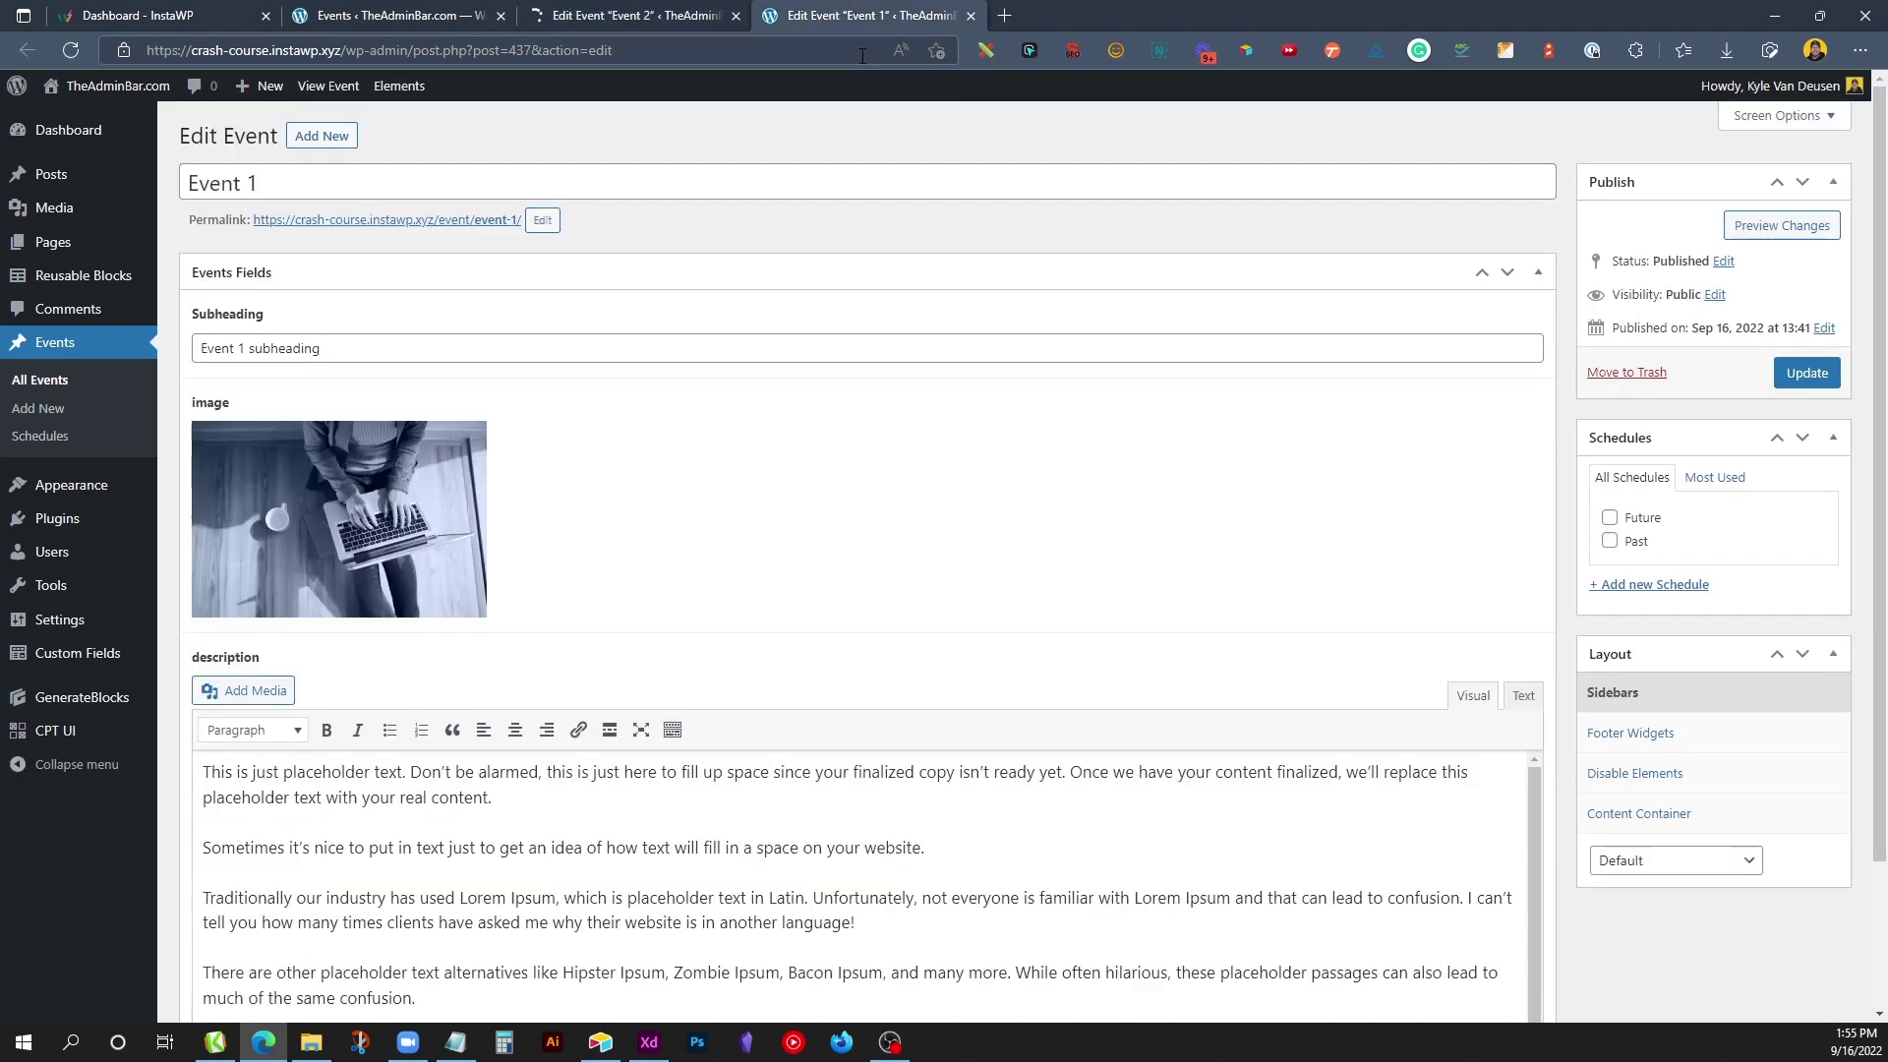
{"action": "left_click", "coordinate": [1618, 542]}
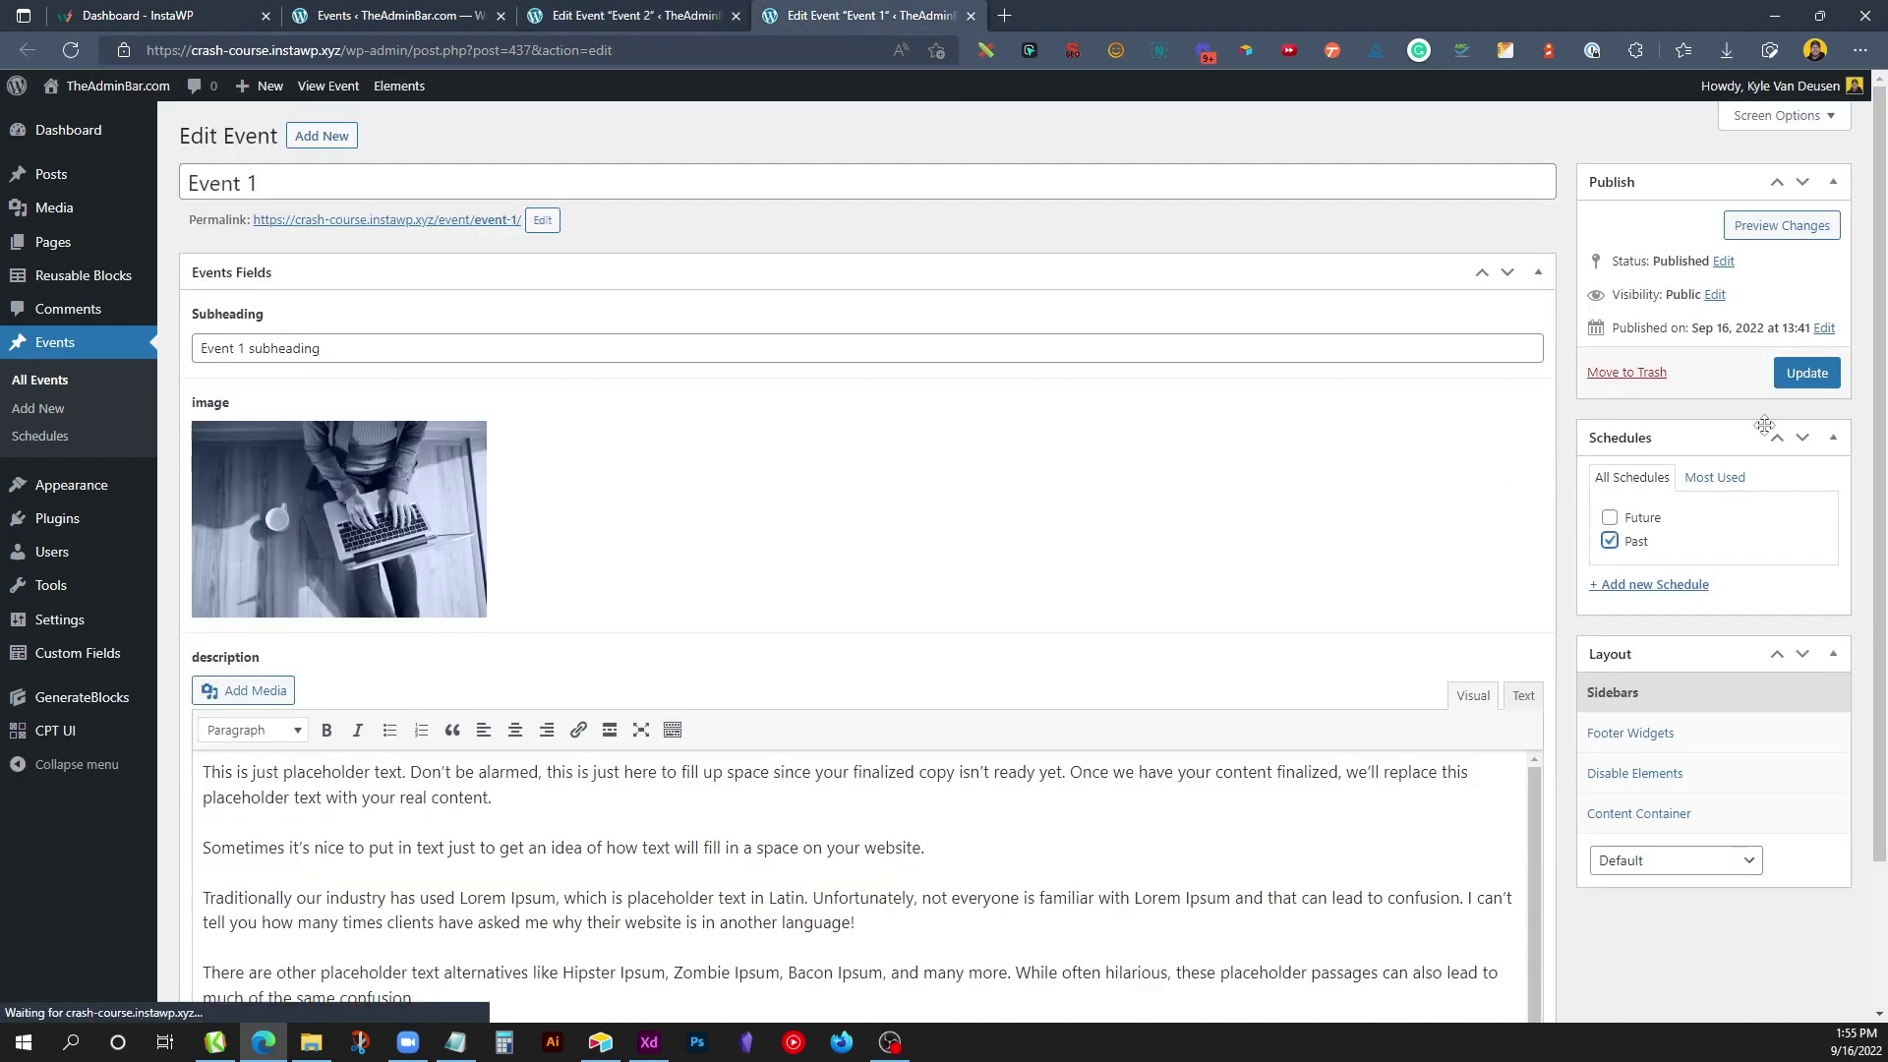
{"action": "left_click", "coordinate": [1807, 374]}
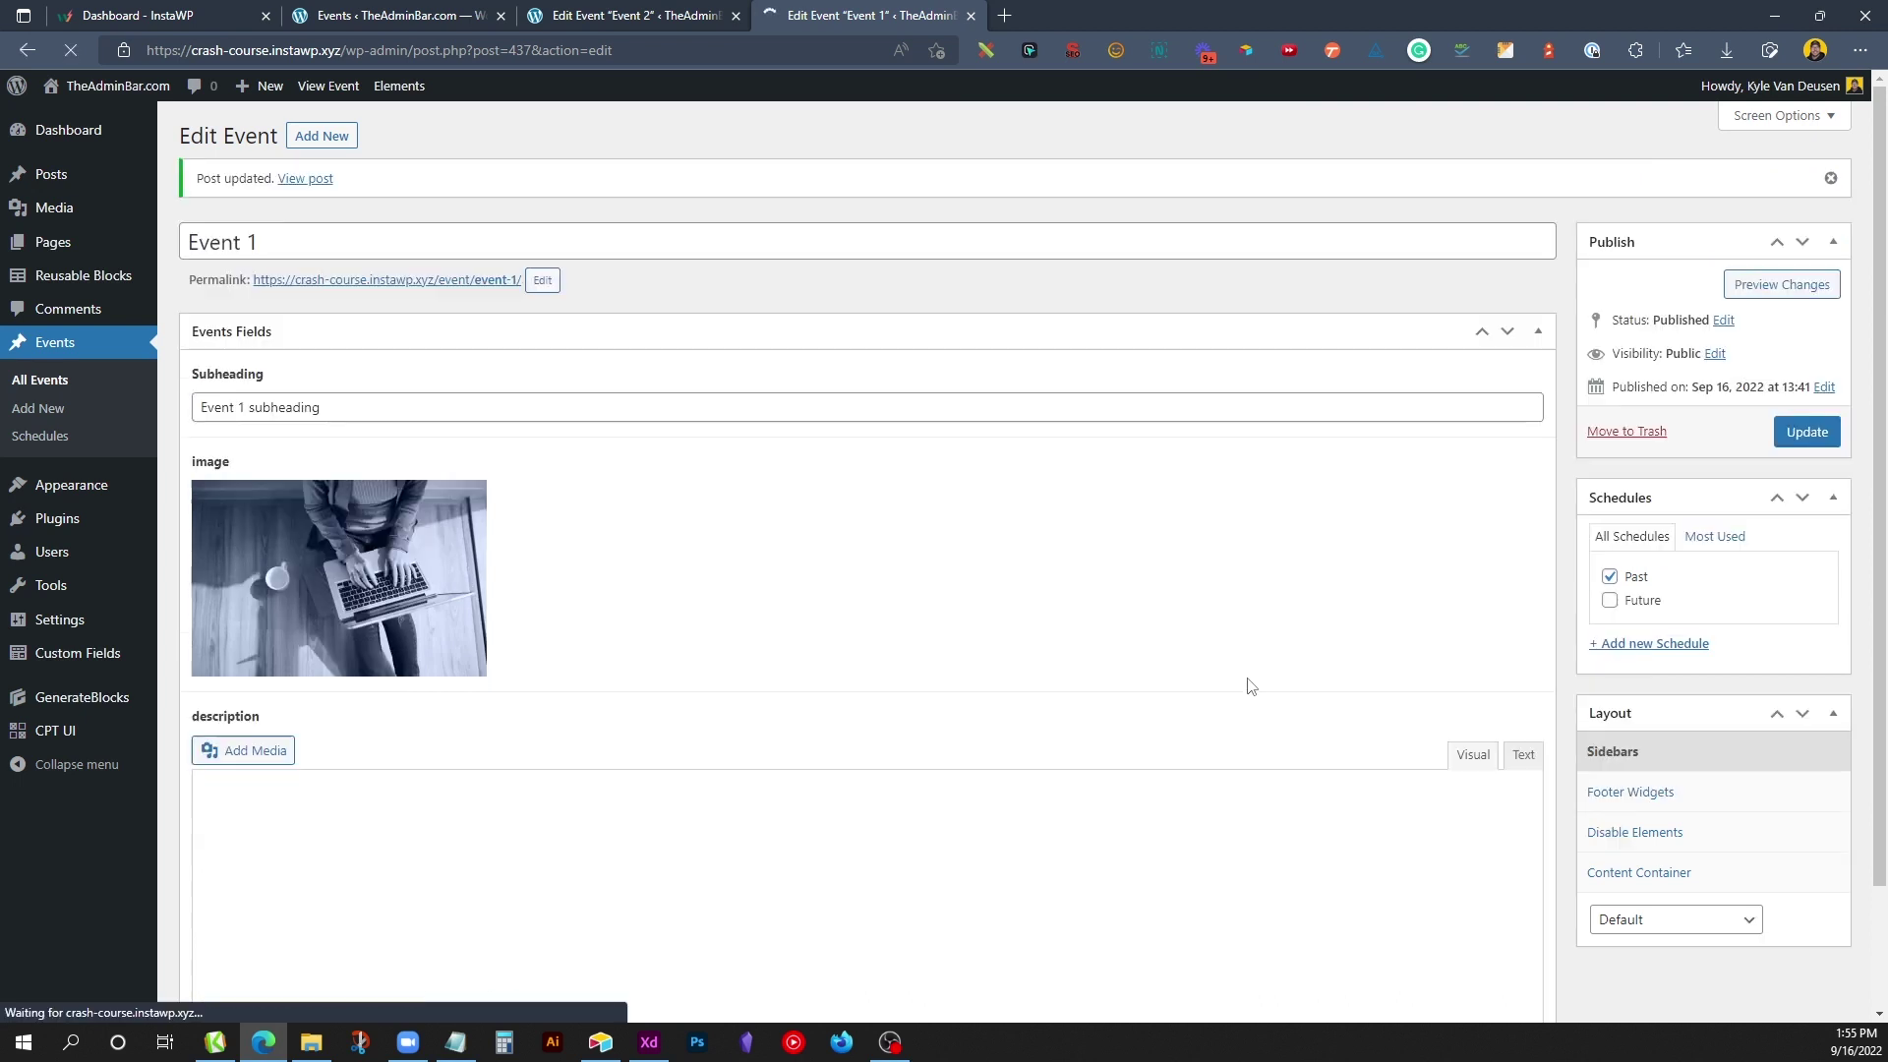
Step: Close the Event 2 and Event 1 editing tabs and show the list of all pages
{"action": "left_click", "coordinate": [735, 18]}
{"action": "left_click", "coordinate": [735, 18]}
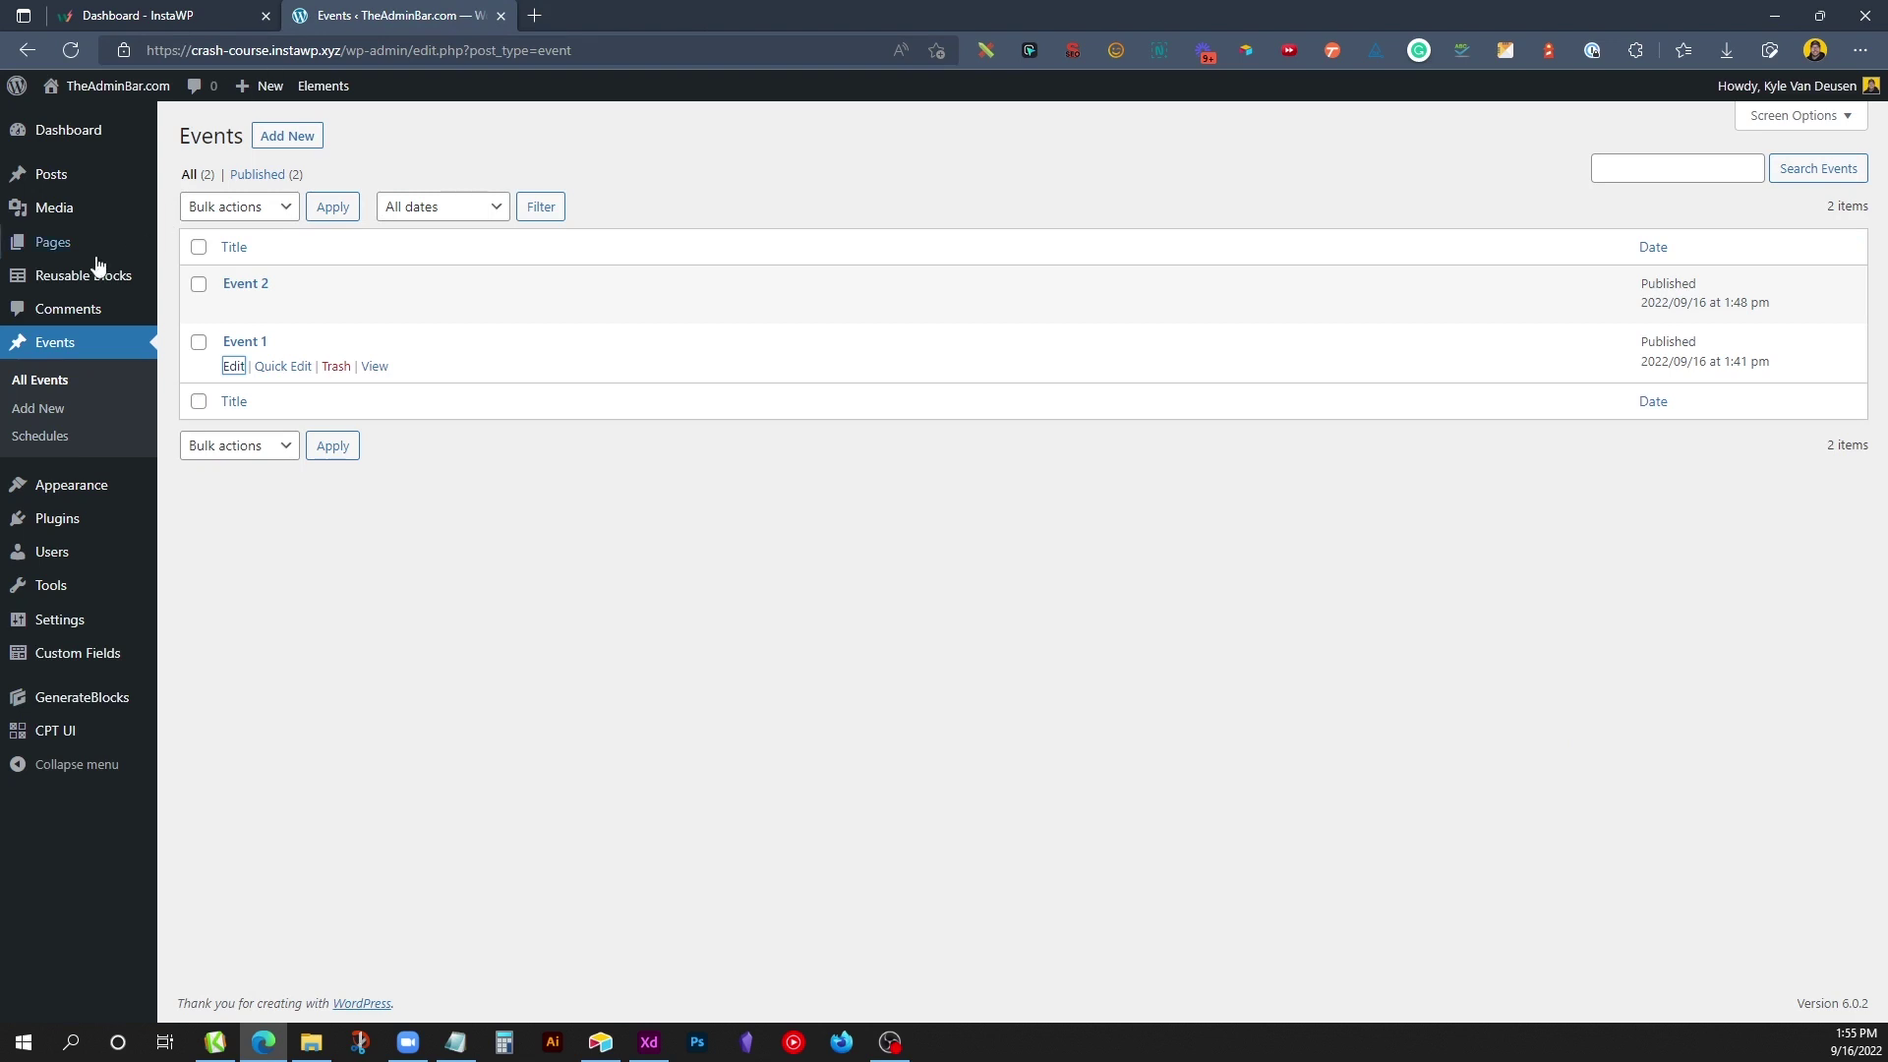
{"action": "left_click", "coordinate": [272, 252]}
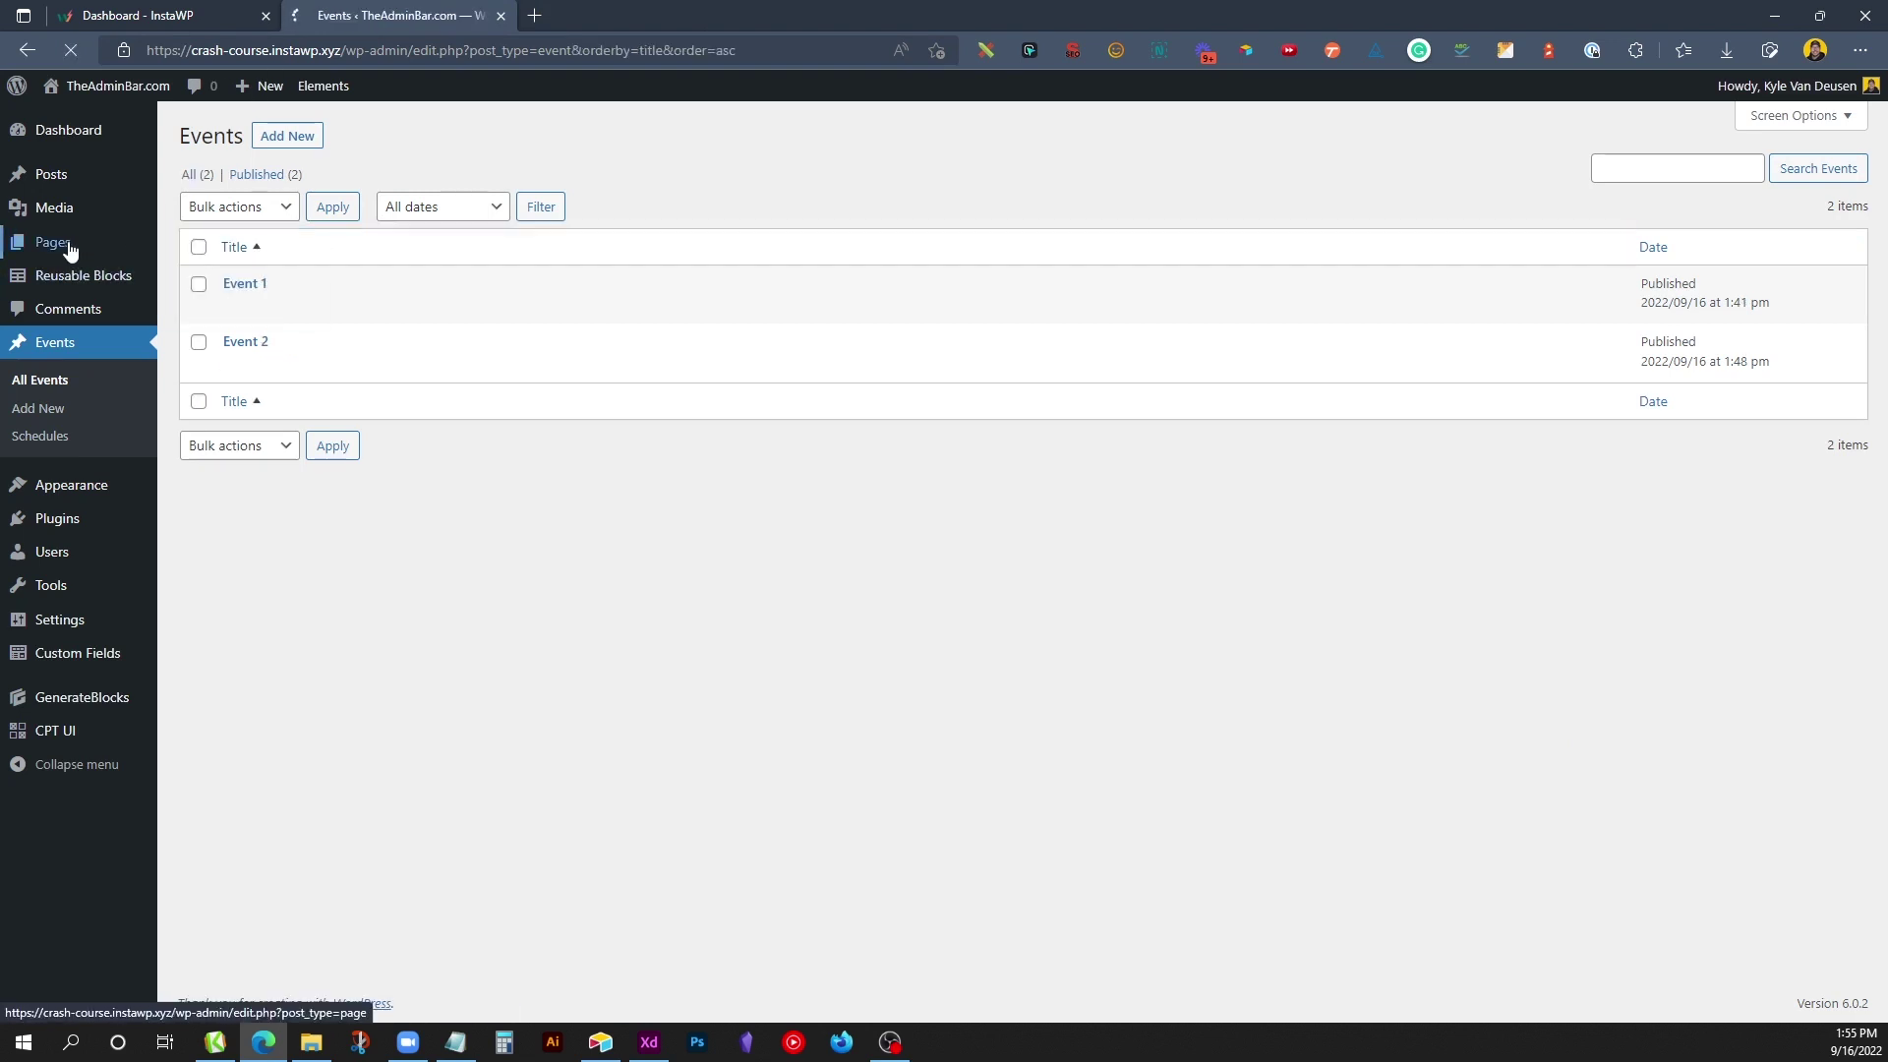
{"action": "mouse_move", "coordinate": [128, 243]}
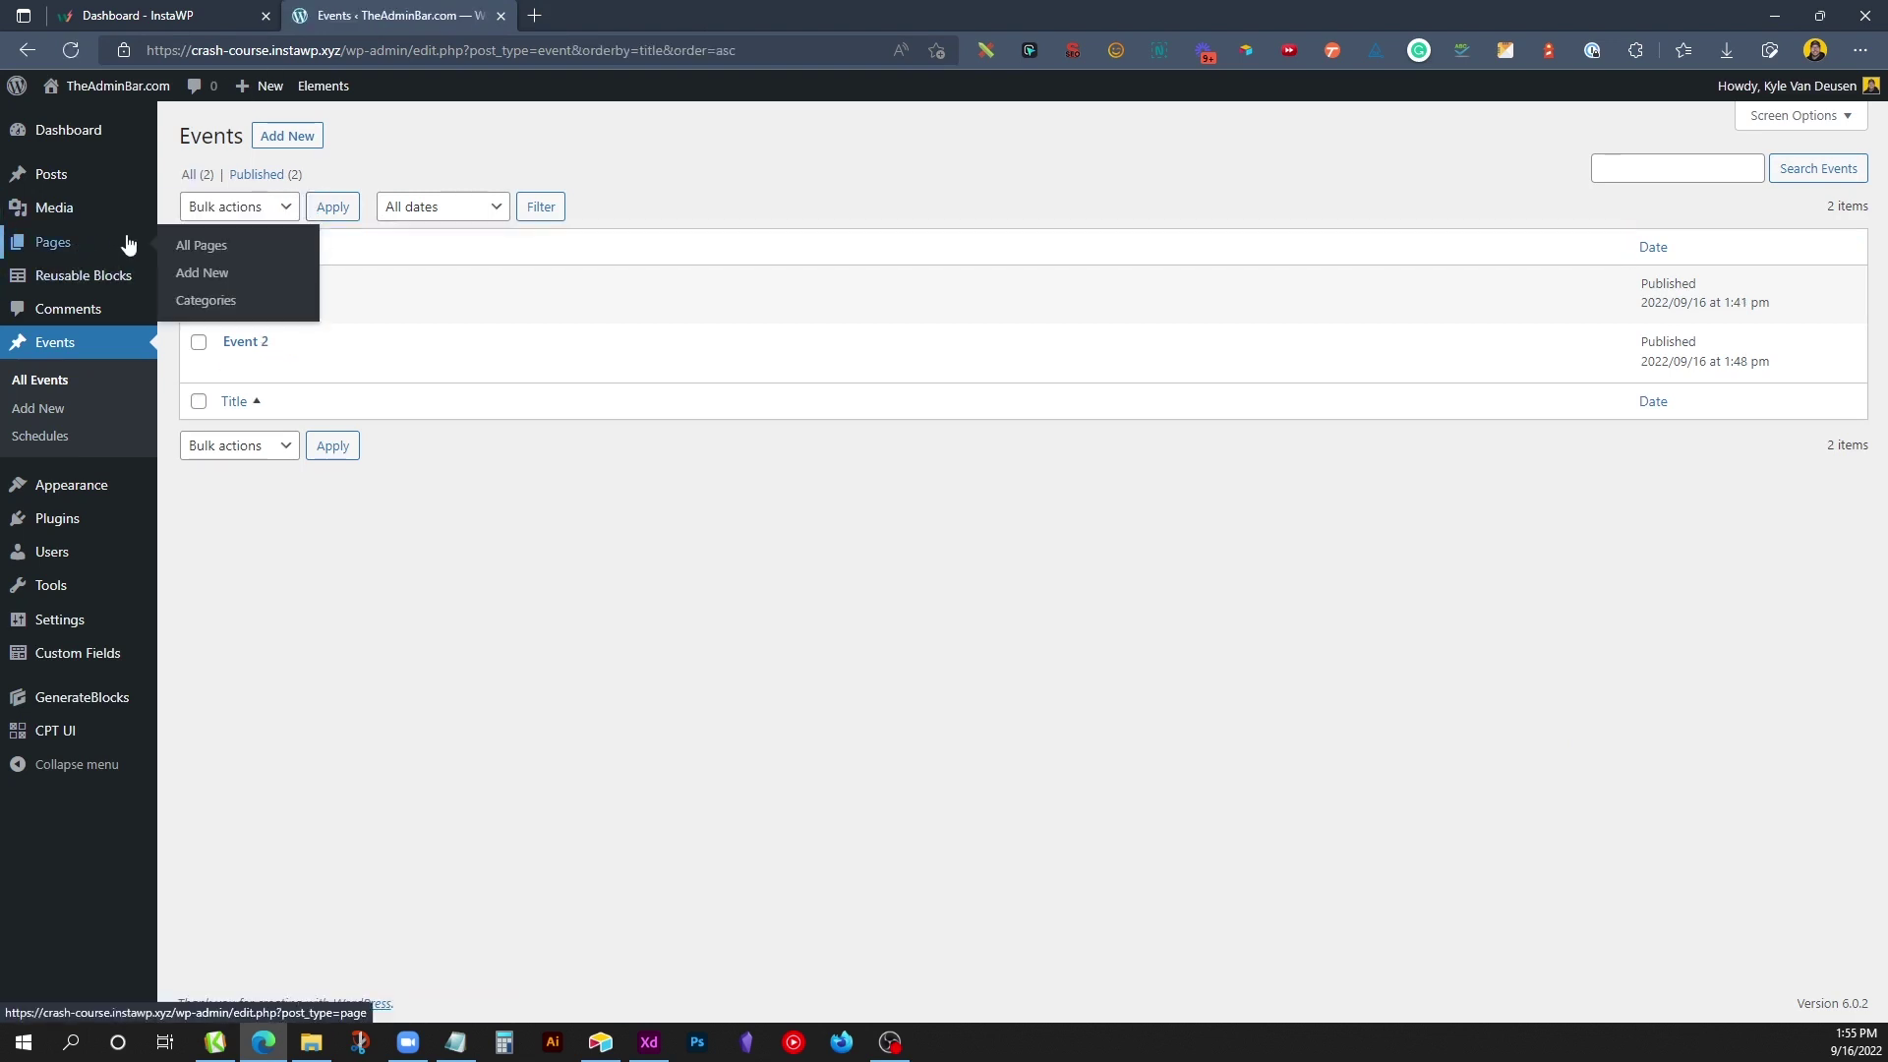
{"action": "left_click", "coordinate": [202, 246]}
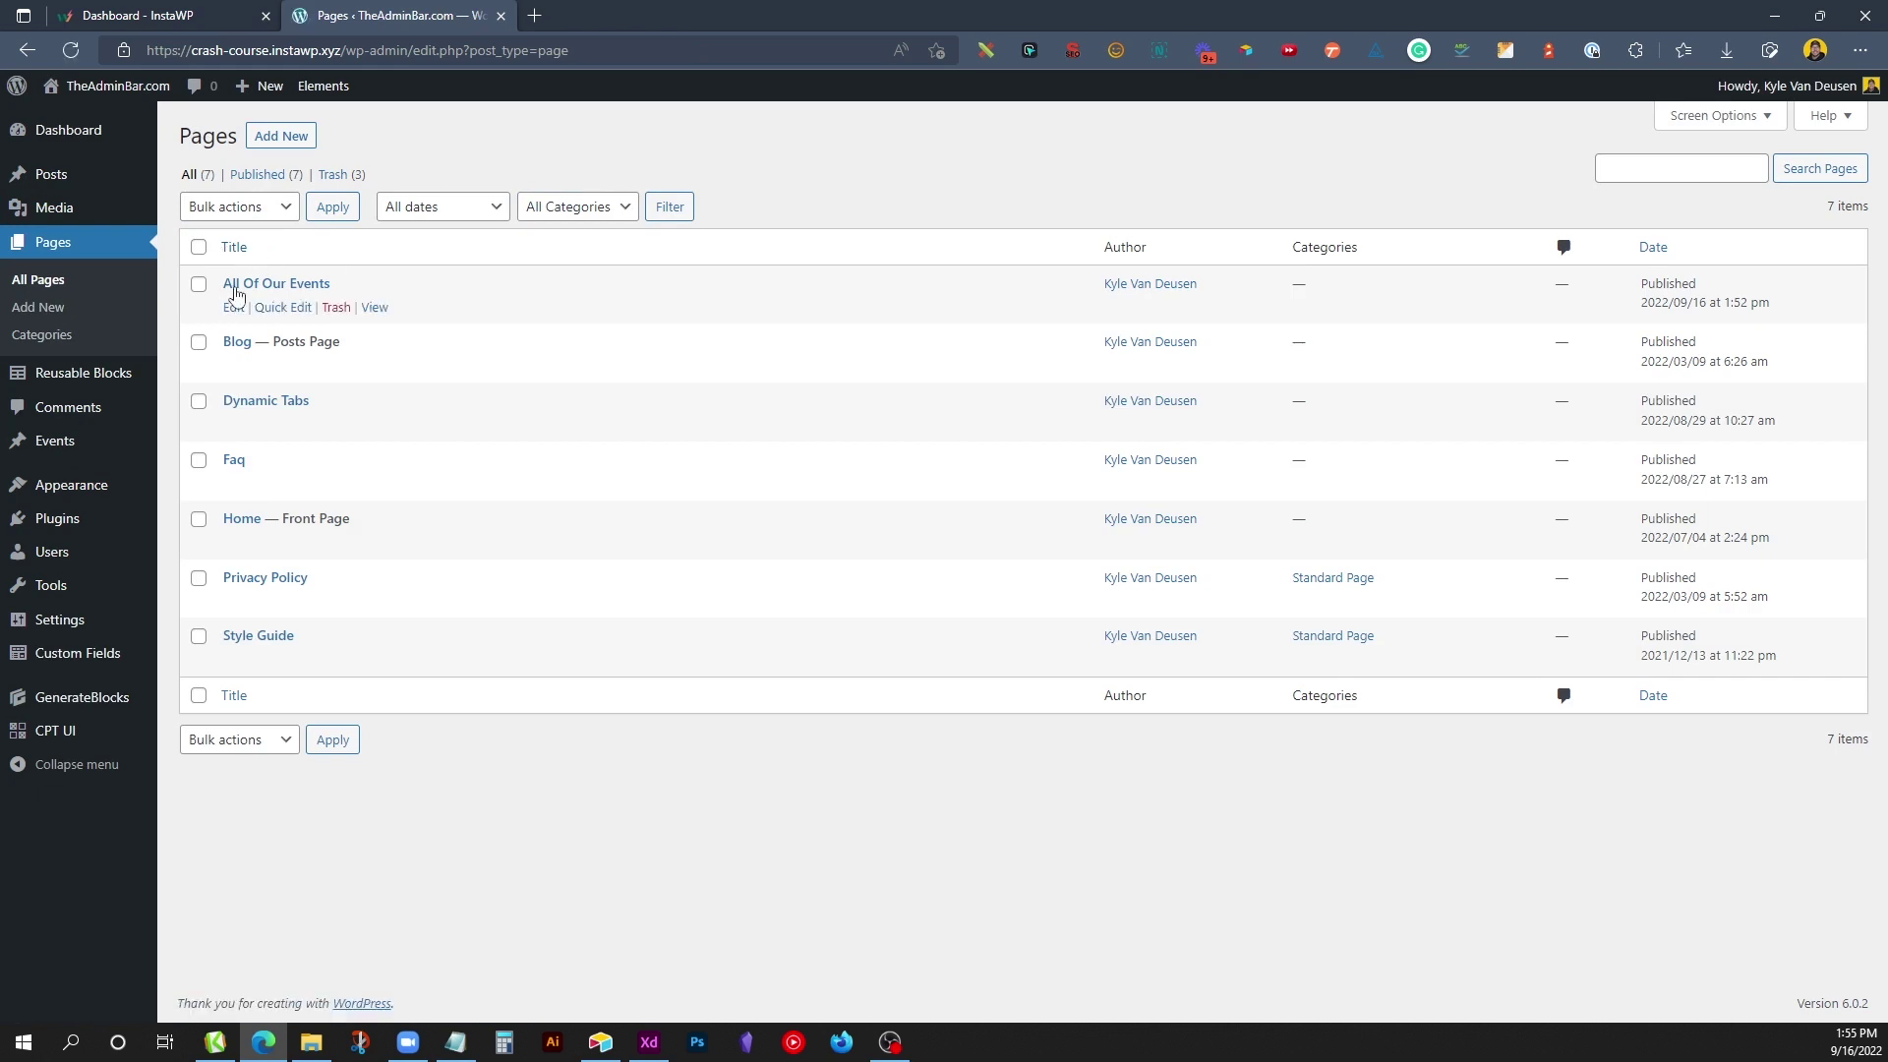
Step: Create a new page titled "Upcoming Events"
{"action": "left_click", "coordinate": [279, 139]}
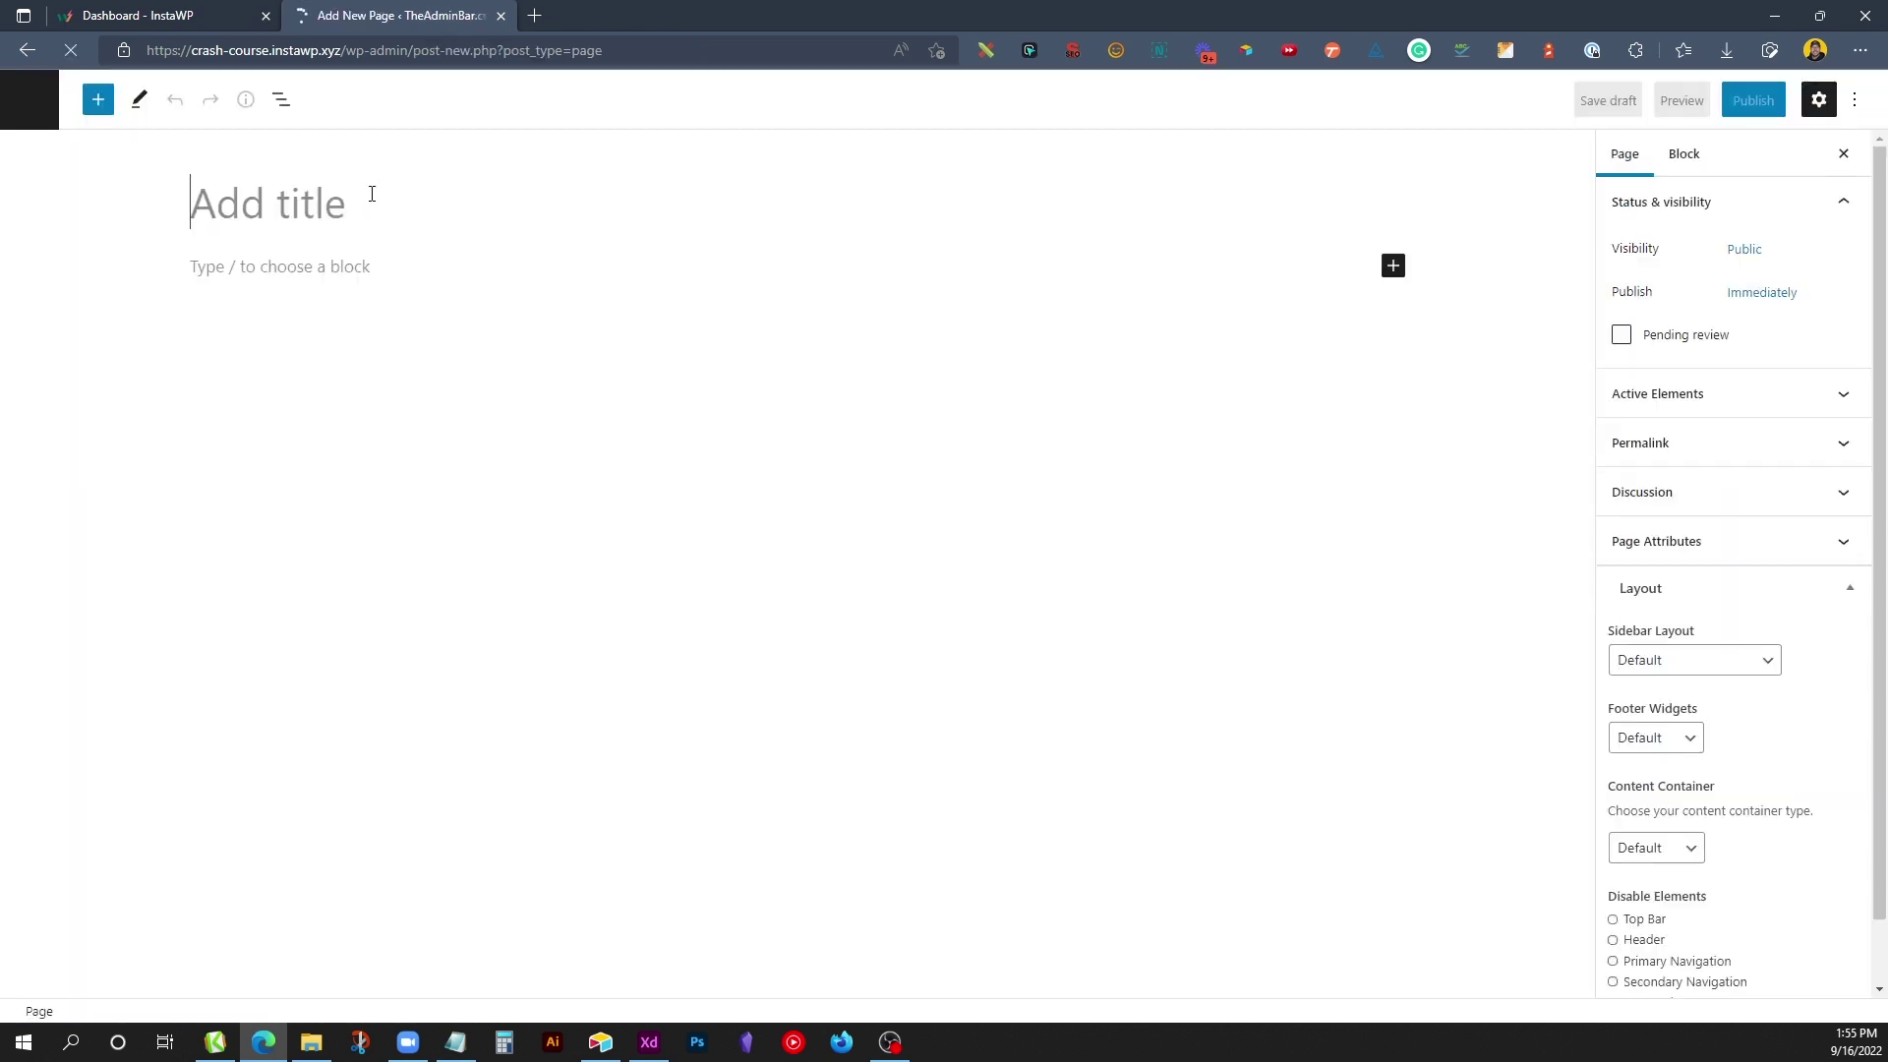
{"action": "type", "text": "Upcomi"}
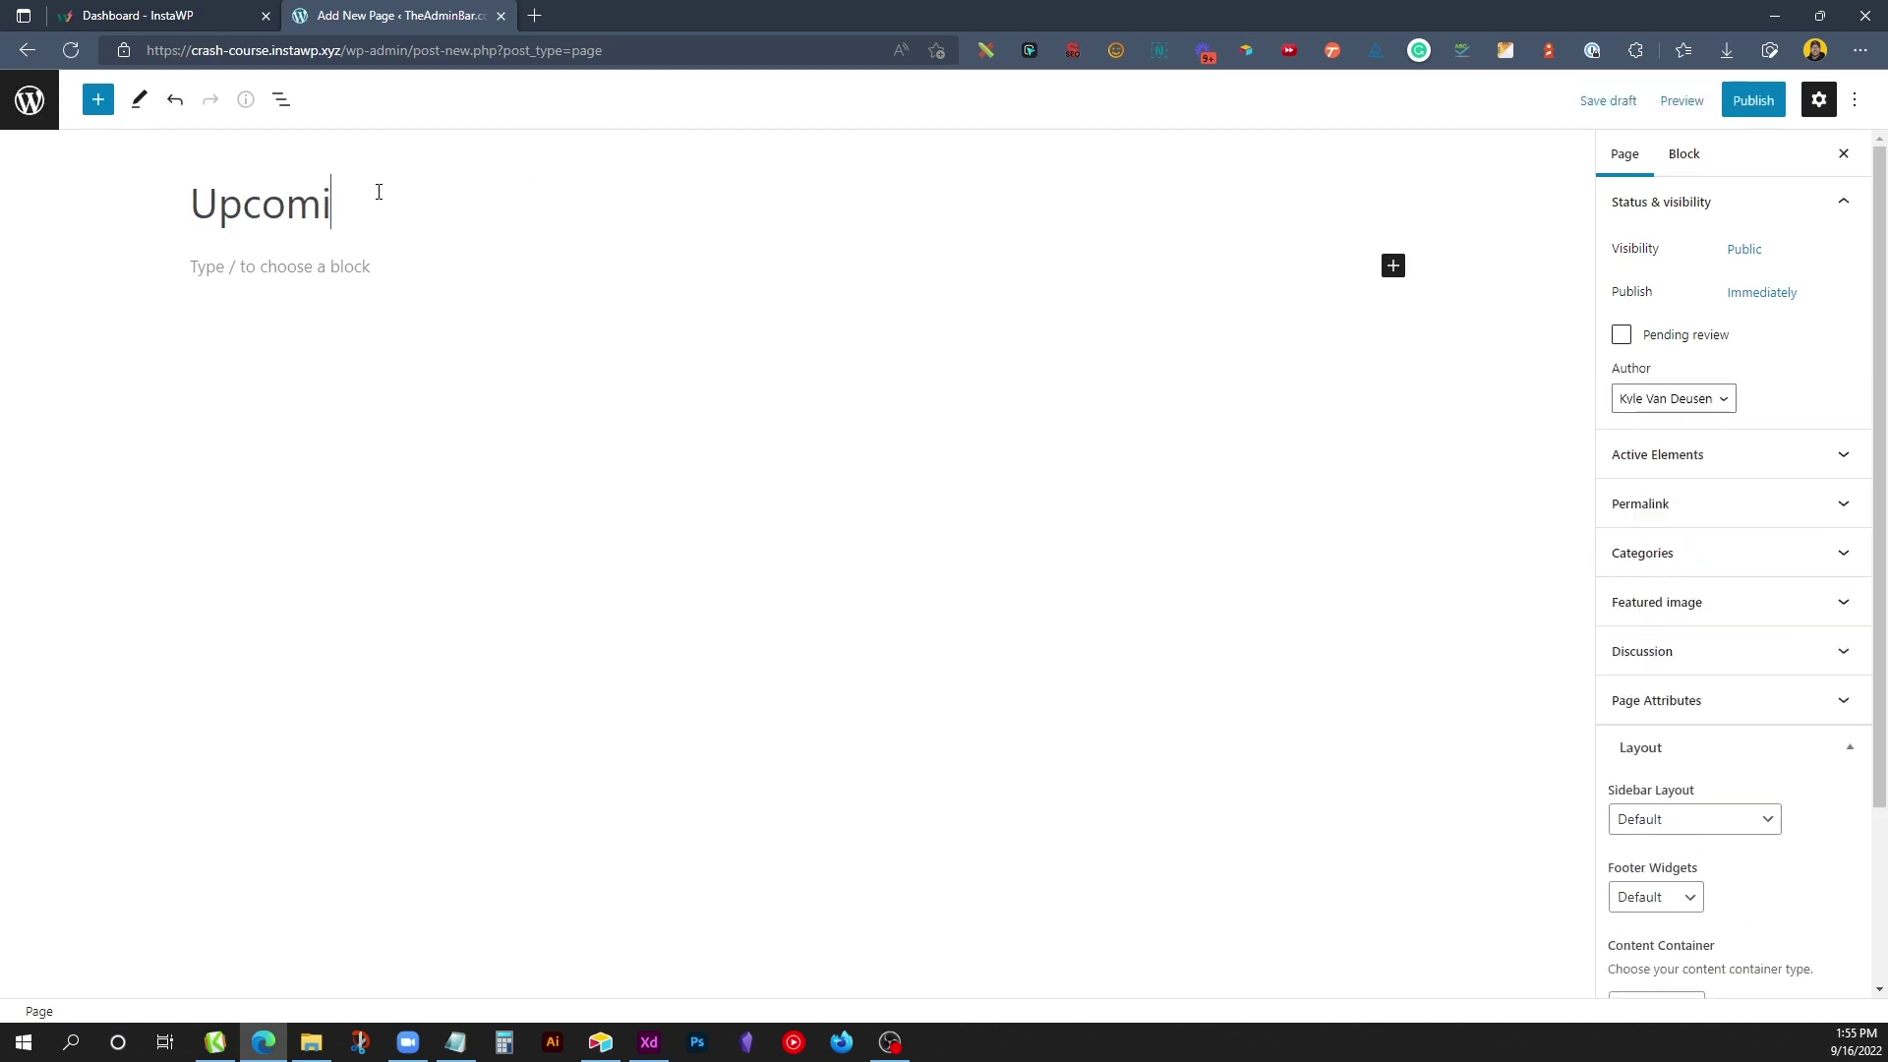
{"action": "type", "text": "ng Events"}
{"action": "left_click", "coordinate": [351, 264]}
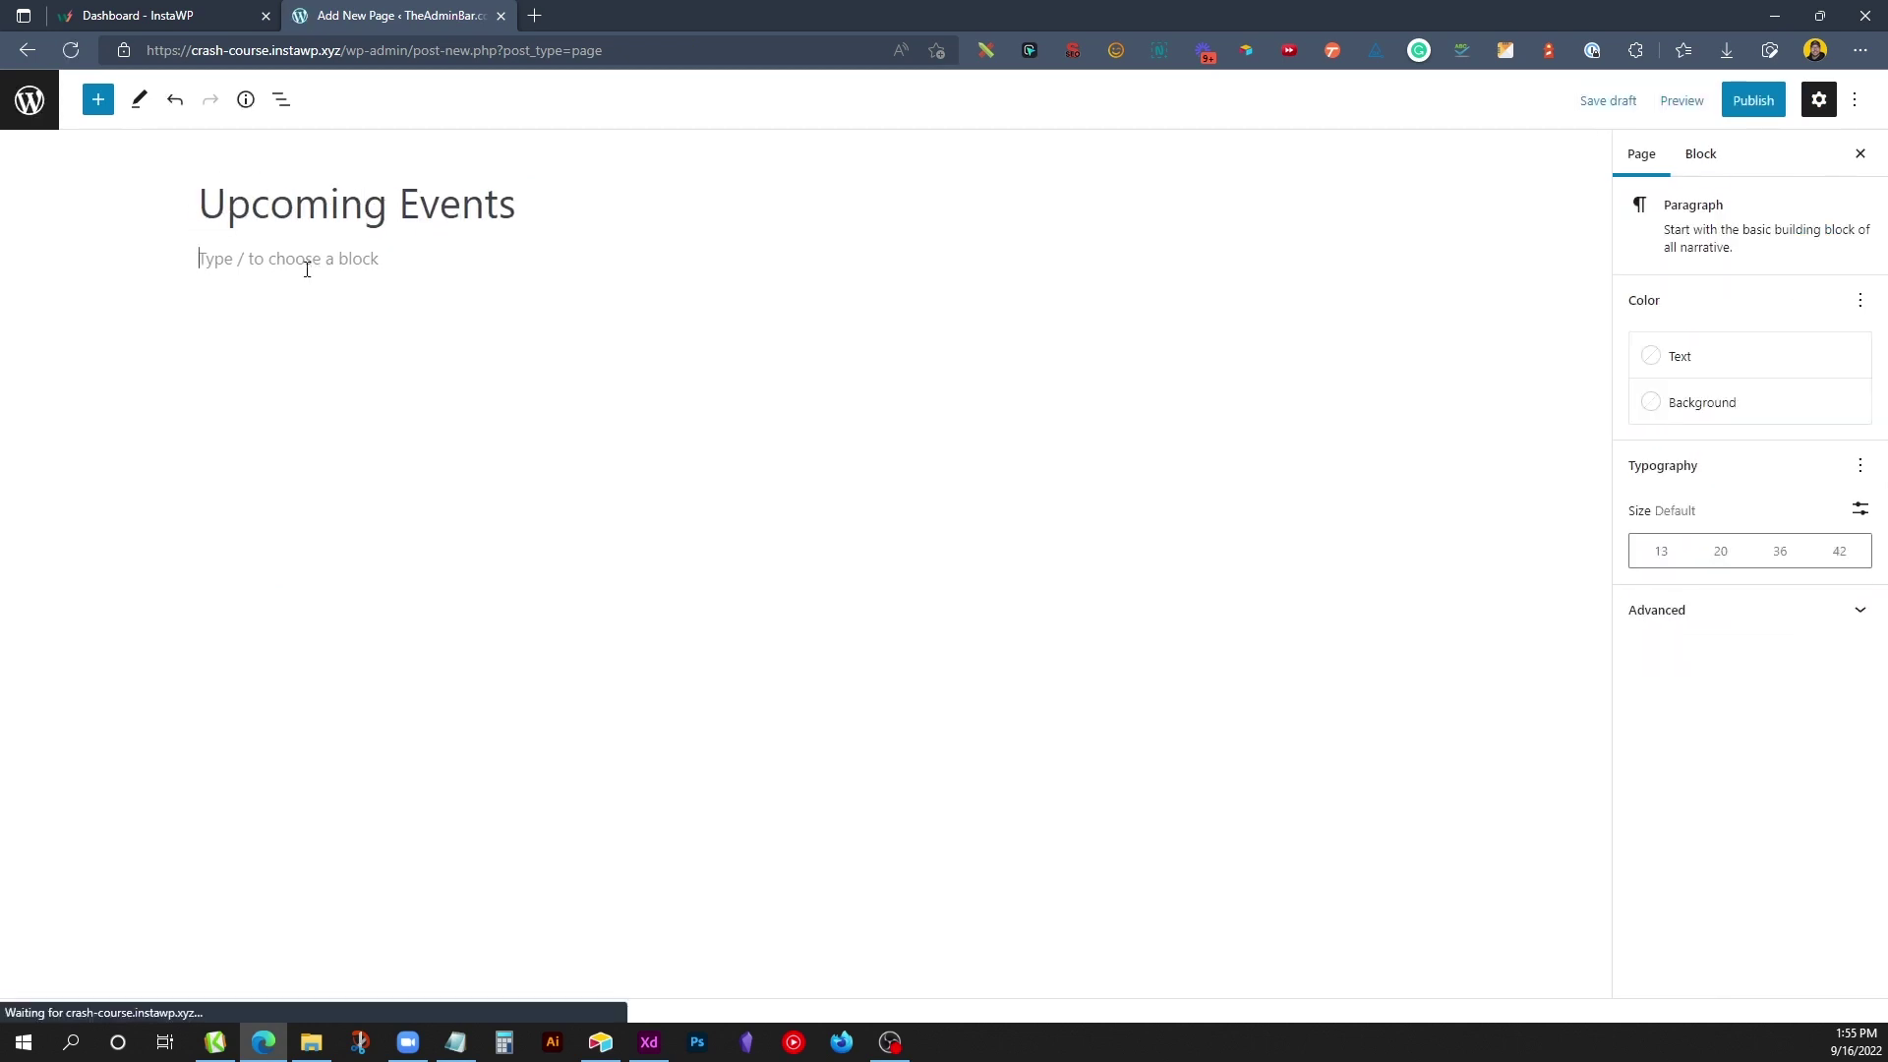
{"action": "type", "text": "/"}
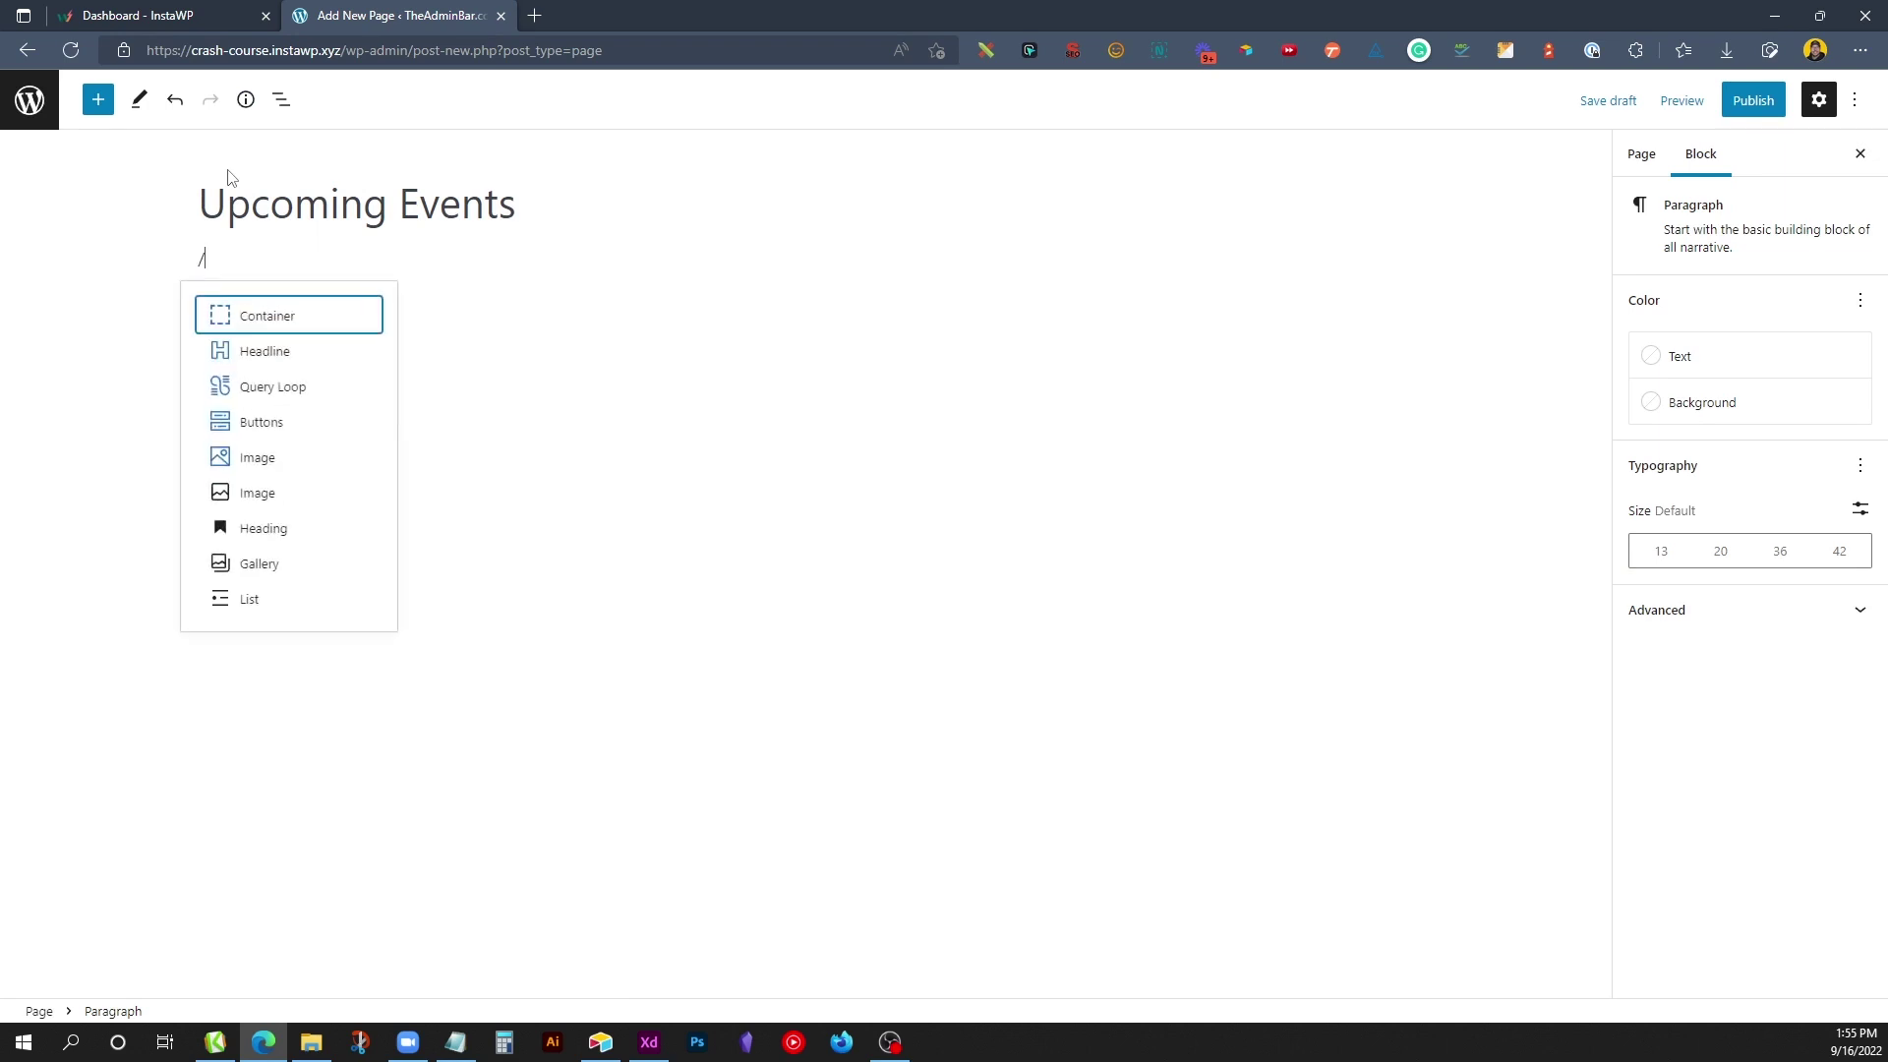
{"action": "type", "text": "qu"}
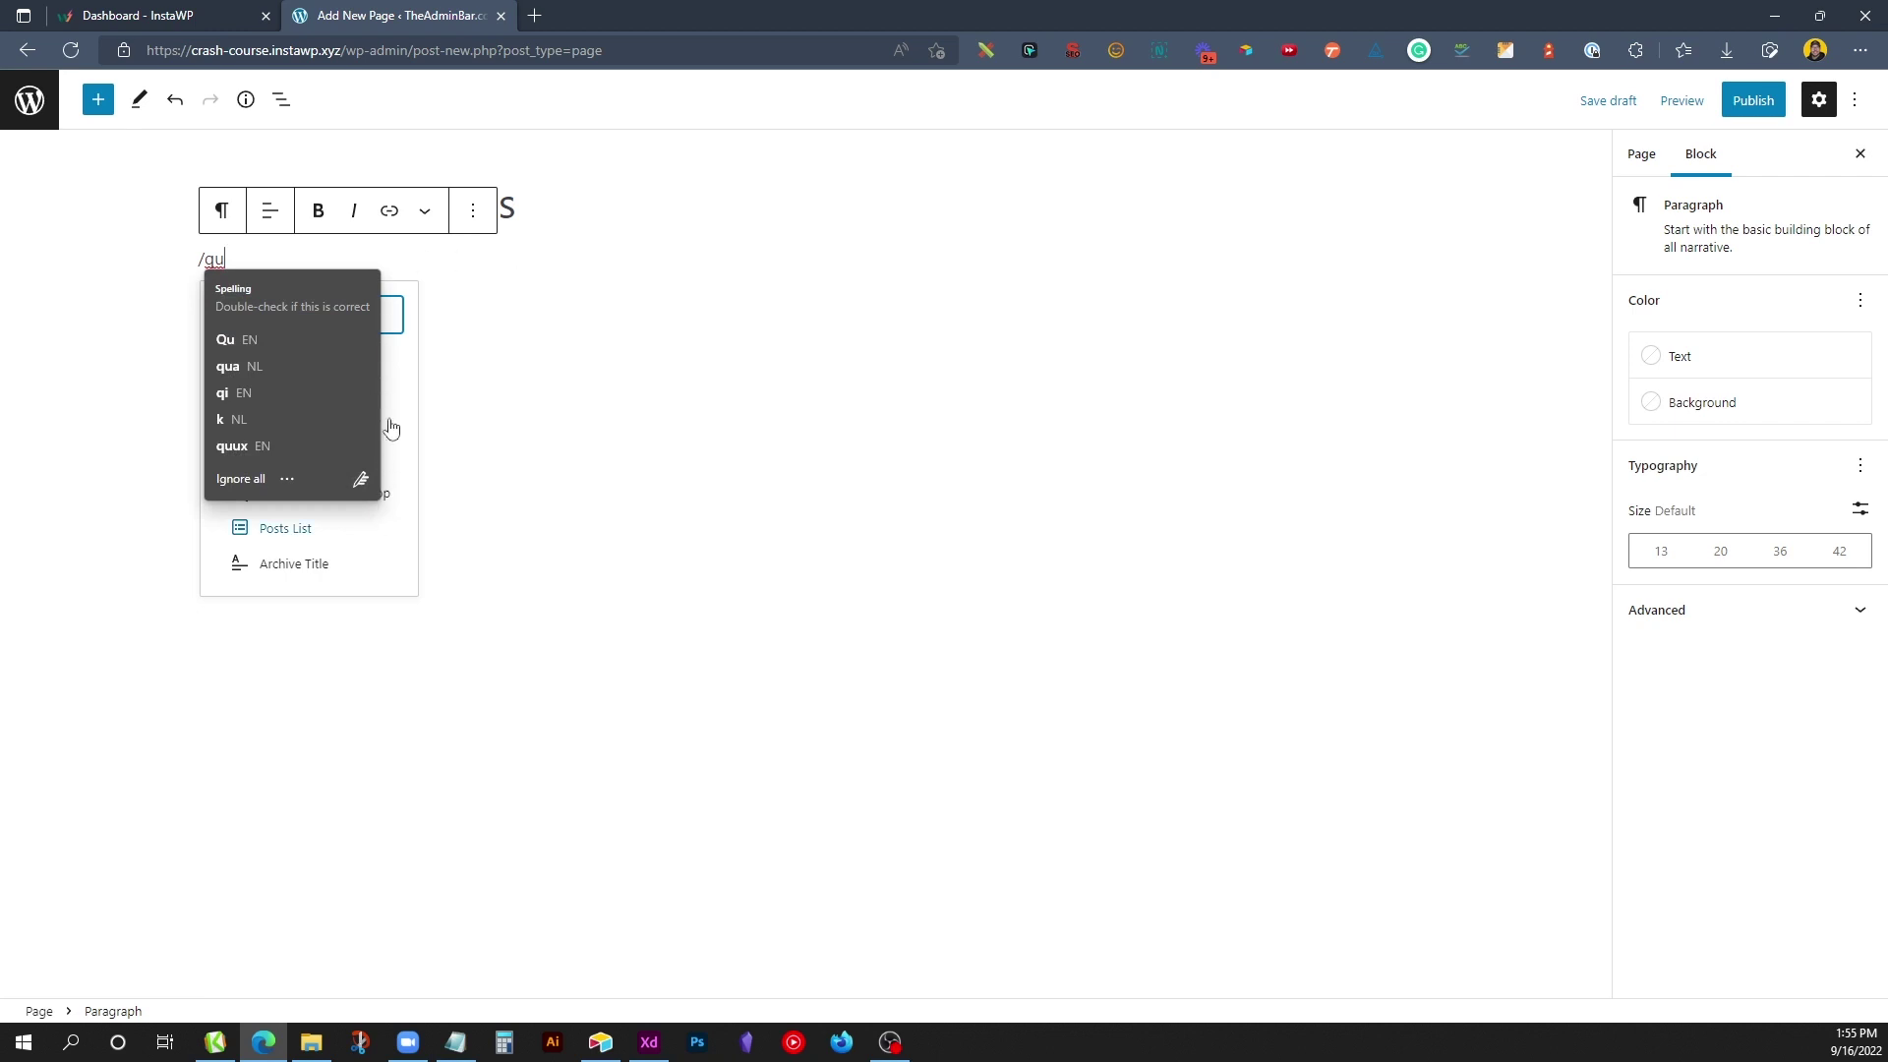
{"action": "left_click", "coordinate": [473, 211]}
{"action": "left_click", "coordinate": [525, 635]}
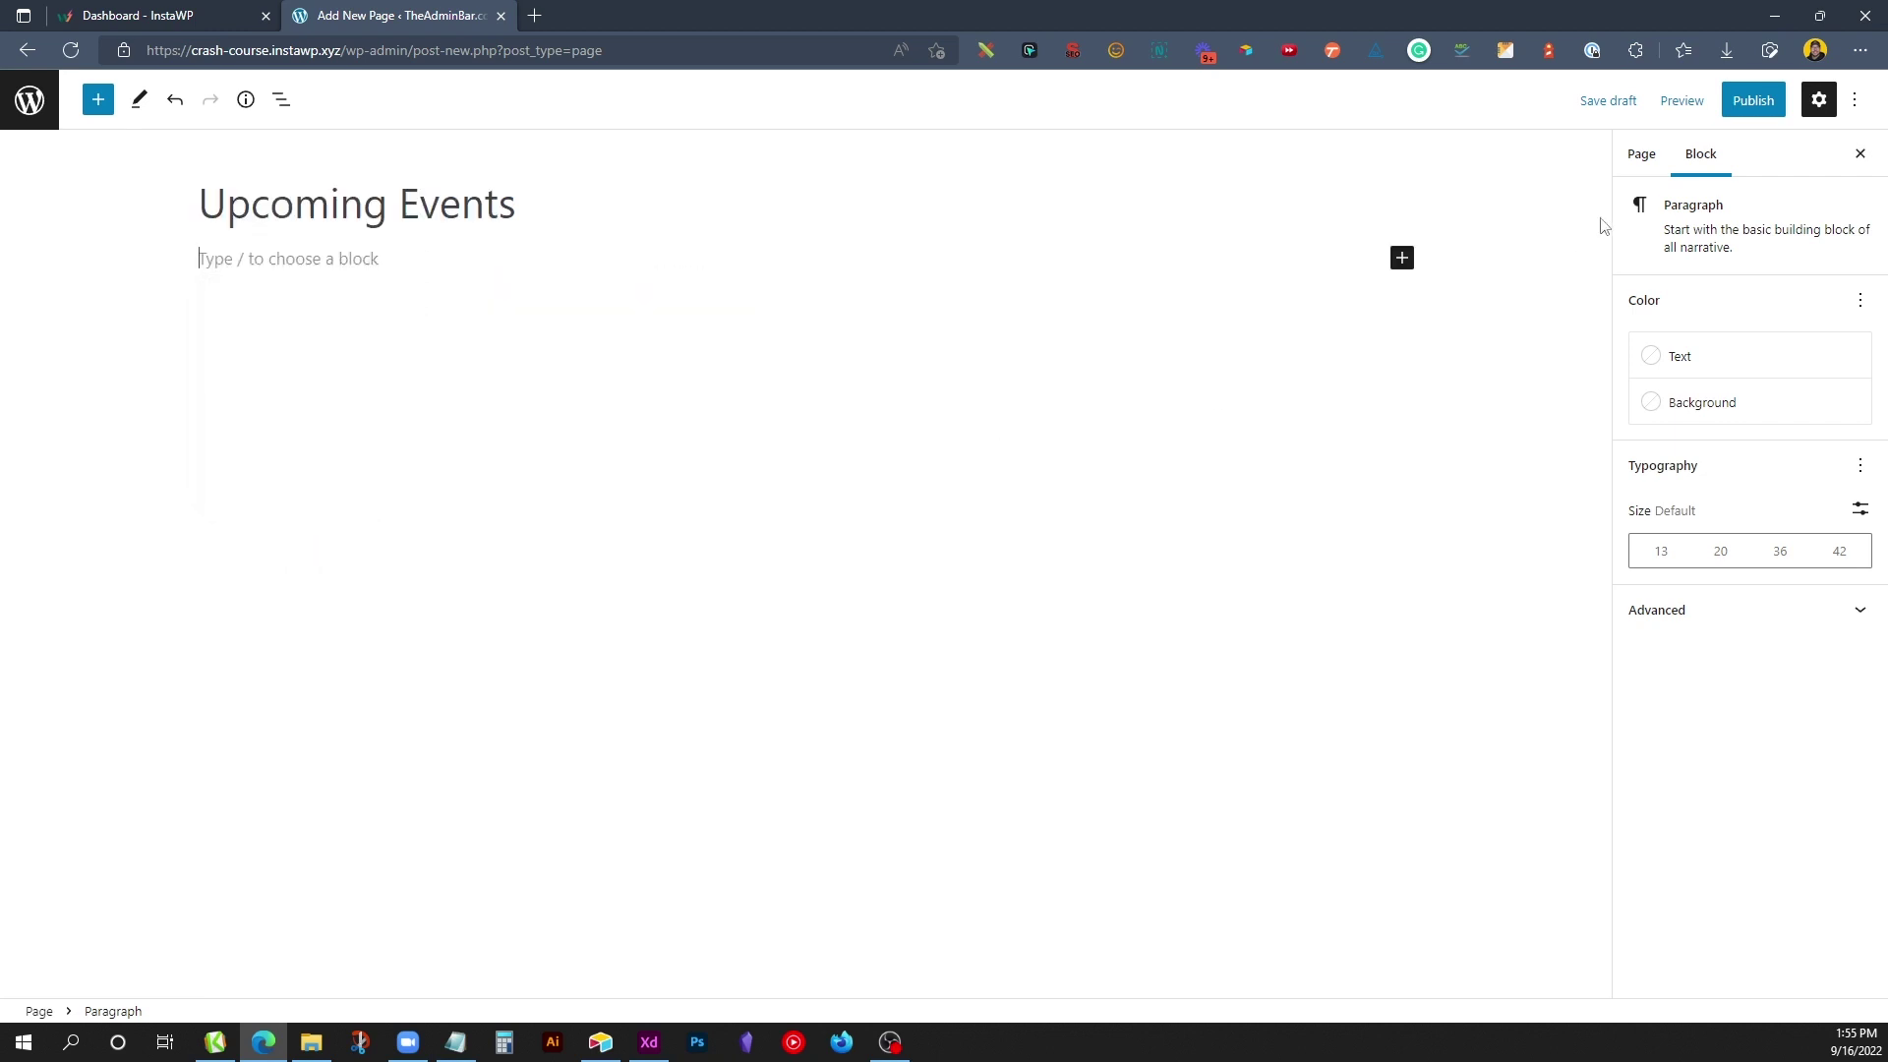
Step: Publish the Upcoming Events page and return to the list of pages
{"action": "left_click", "coordinate": [1753, 100]}
{"action": "left_click", "coordinate": [1688, 106]}
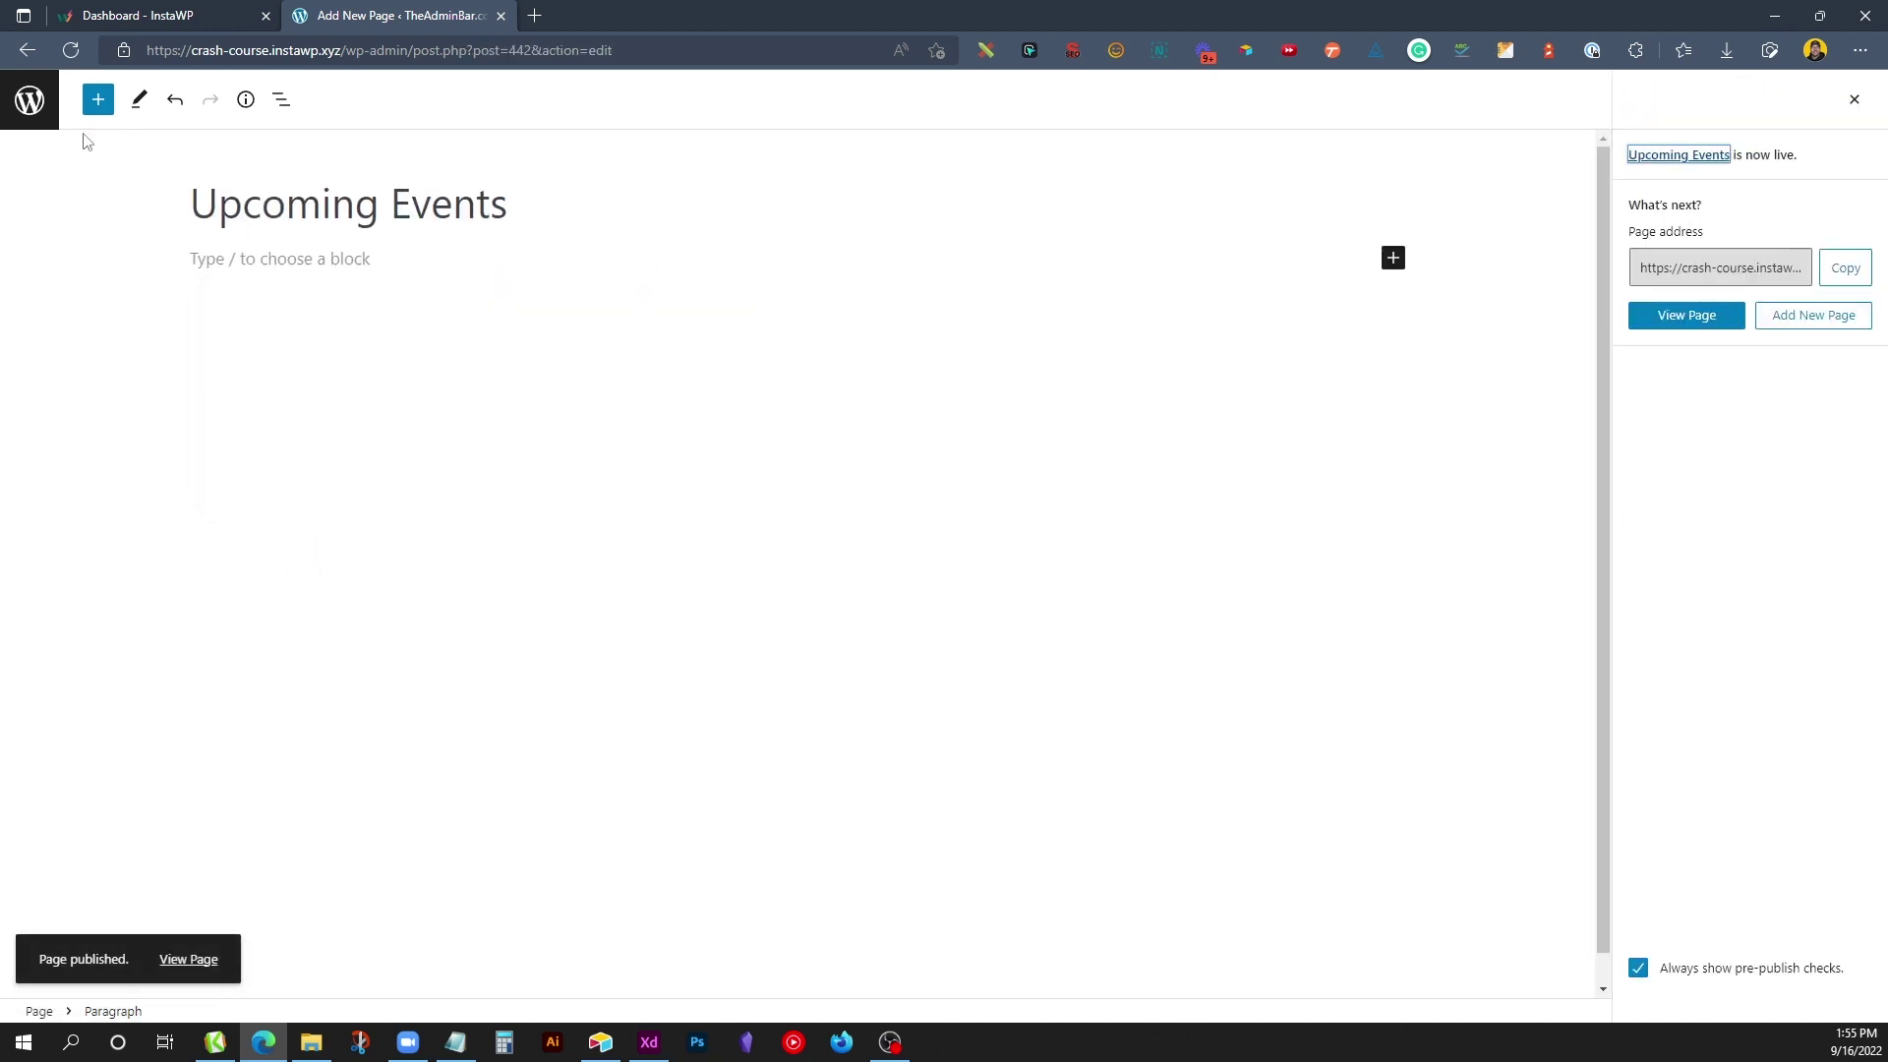
{"action": "left_click", "coordinate": [29, 100]}
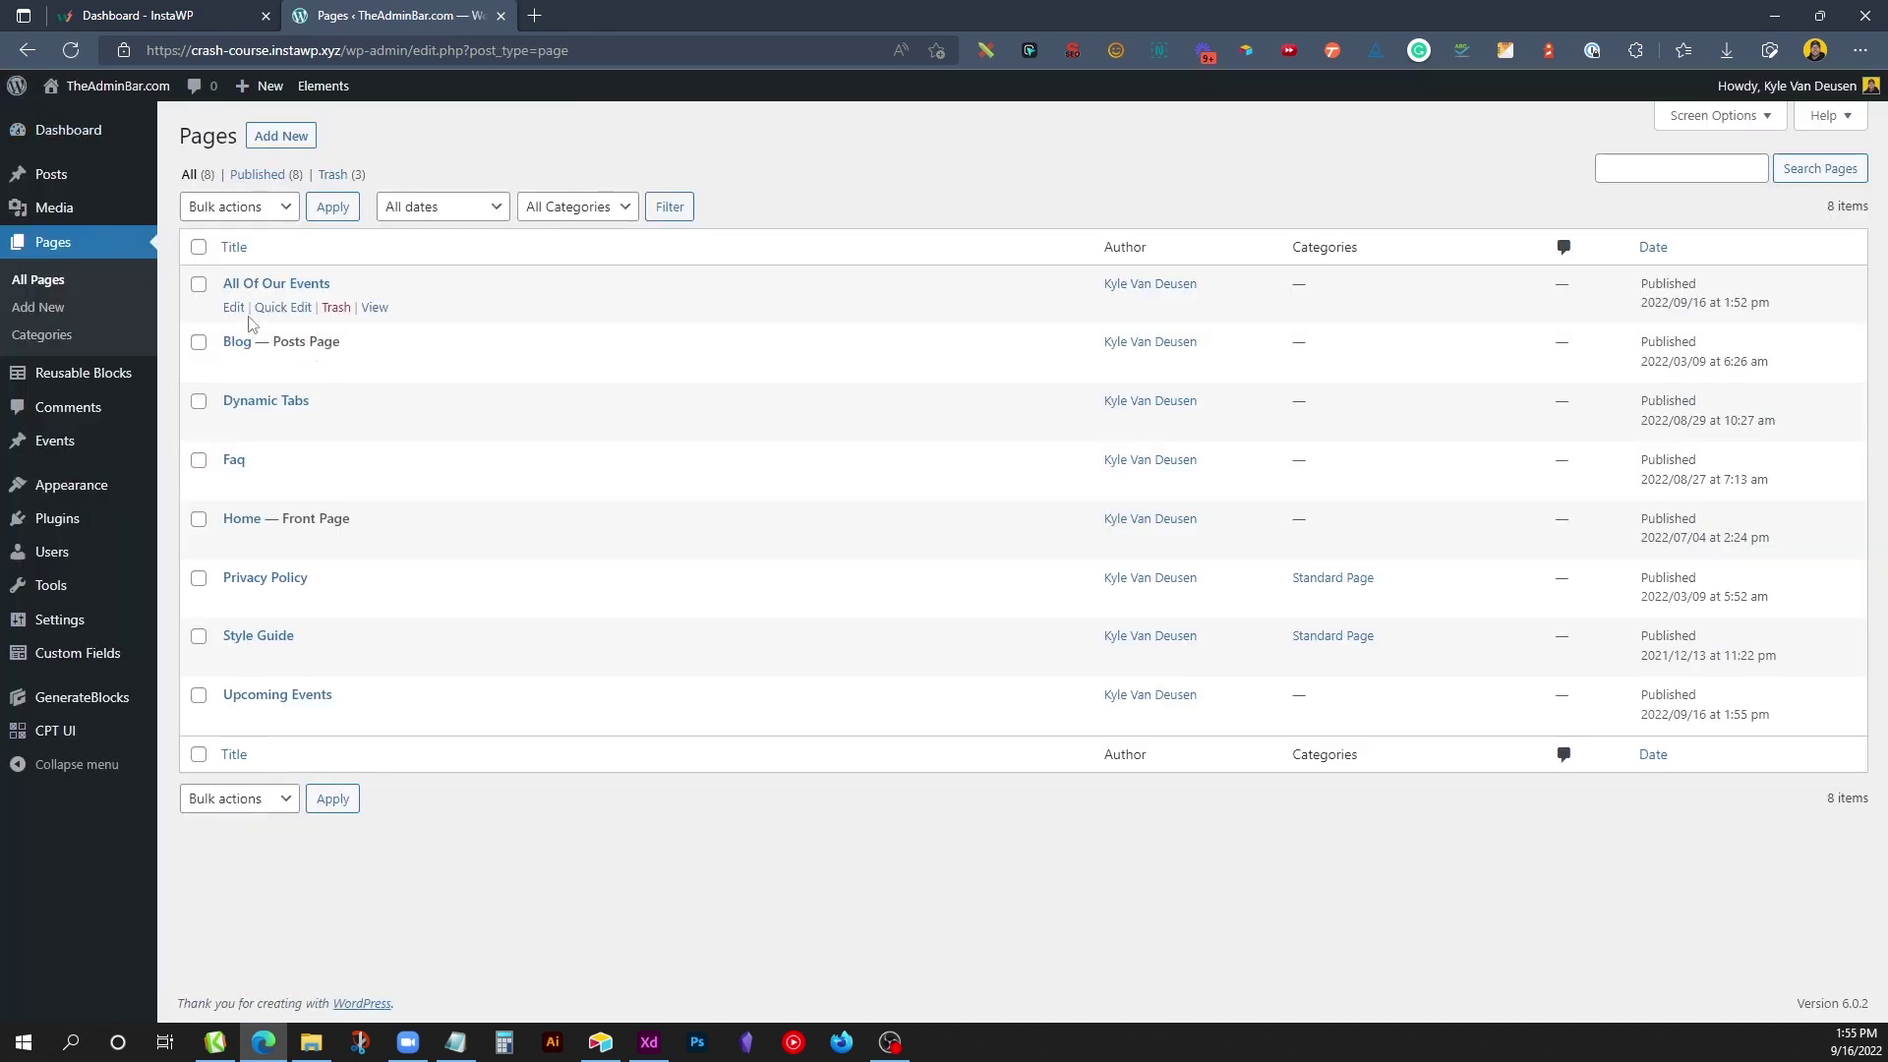
Step: Open the All Of Our Events page for editing and copy its outer Container block with the event listing
{"action": "left_click", "coordinate": [236, 308]}
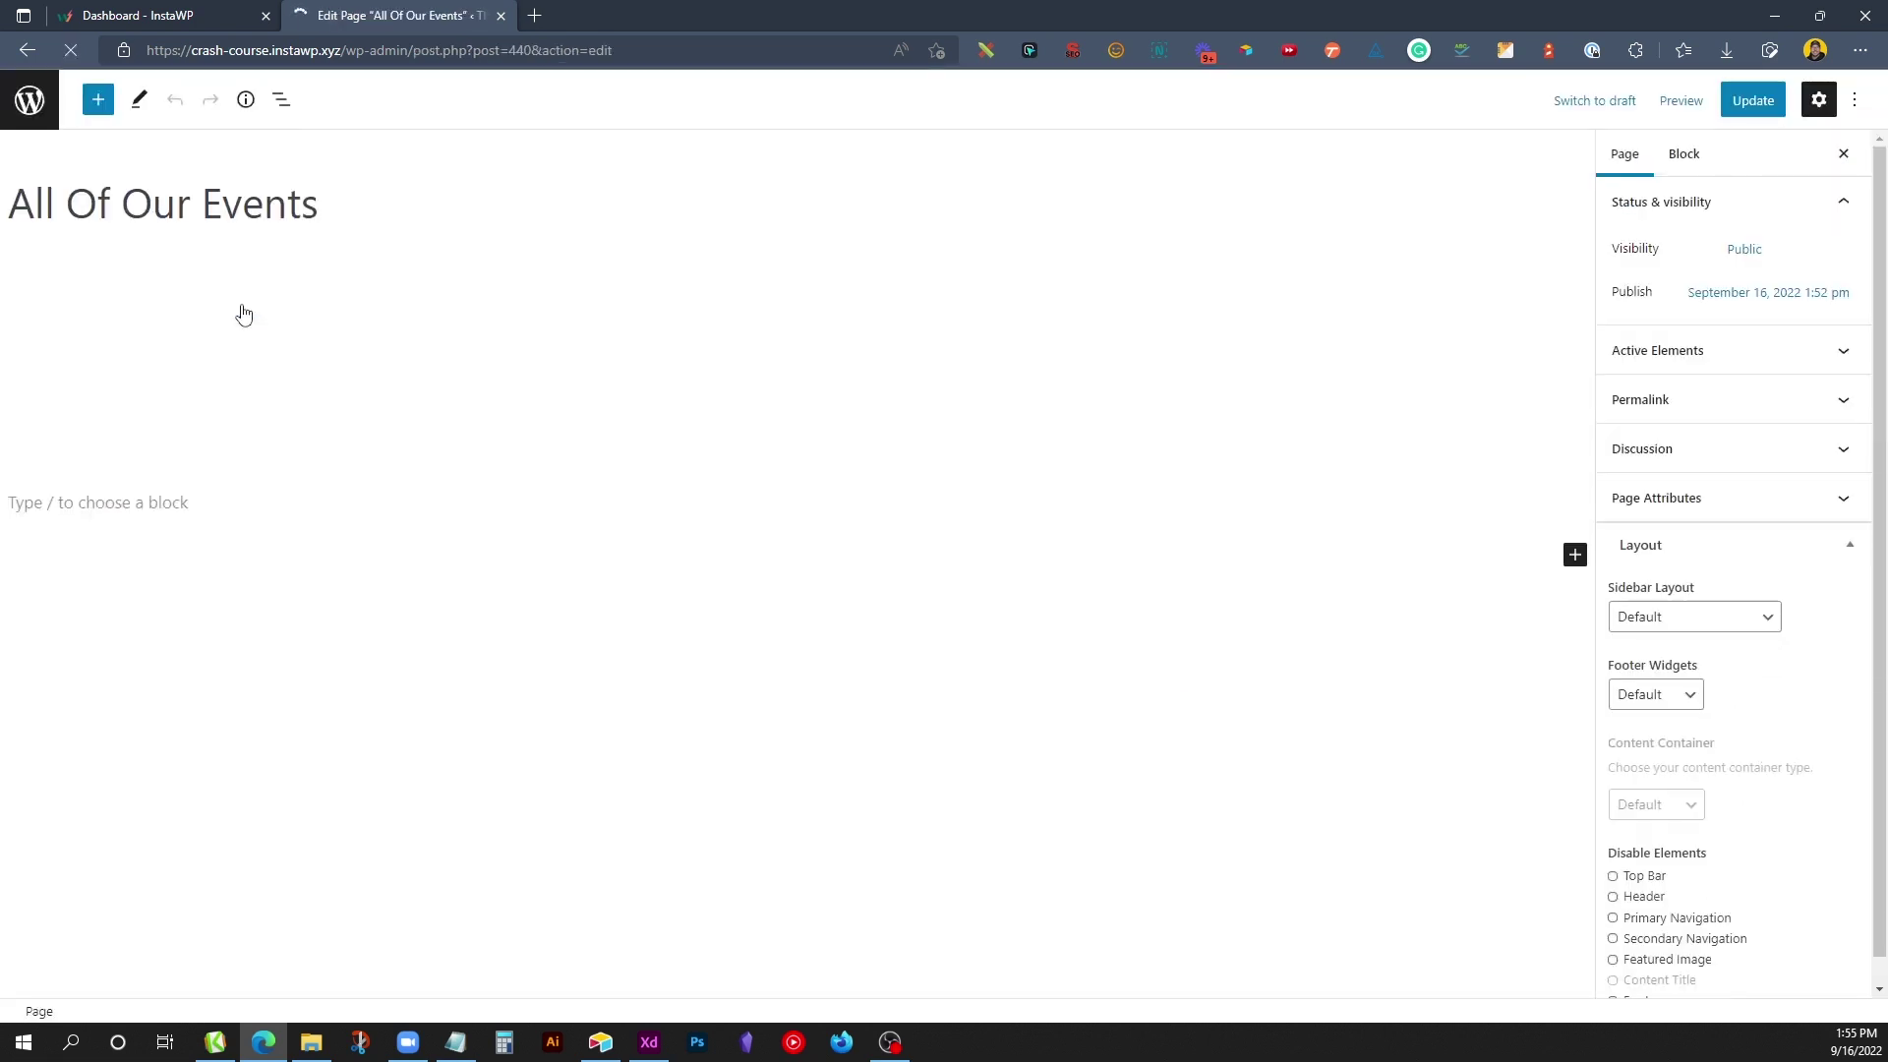
{"action": "left_click", "coordinate": [61, 354]}
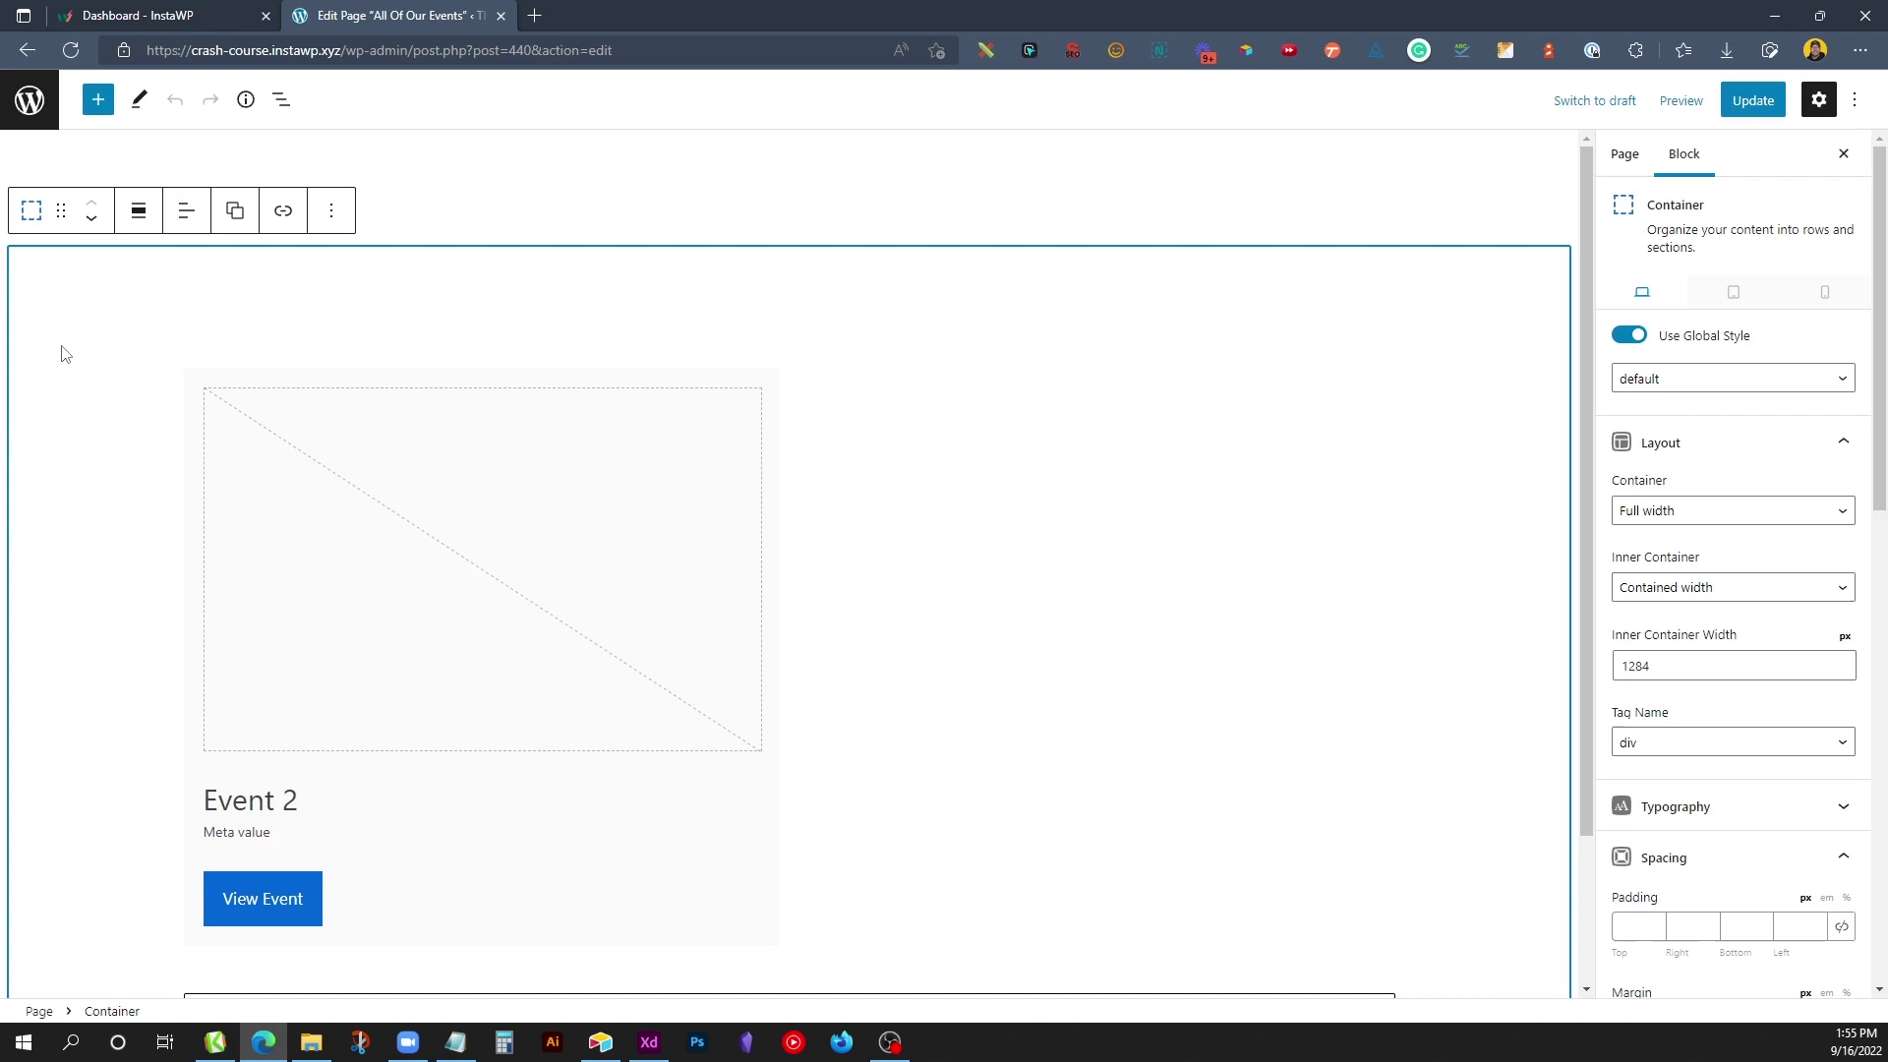
{"action": "left_click", "coordinate": [331, 210]}
{"action": "left_click", "coordinate": [350, 311]}
Step: Open the Upcoming Events page for editing and paste the copied Container block below the title
{"action": "left_click", "coordinate": [29, 100]}
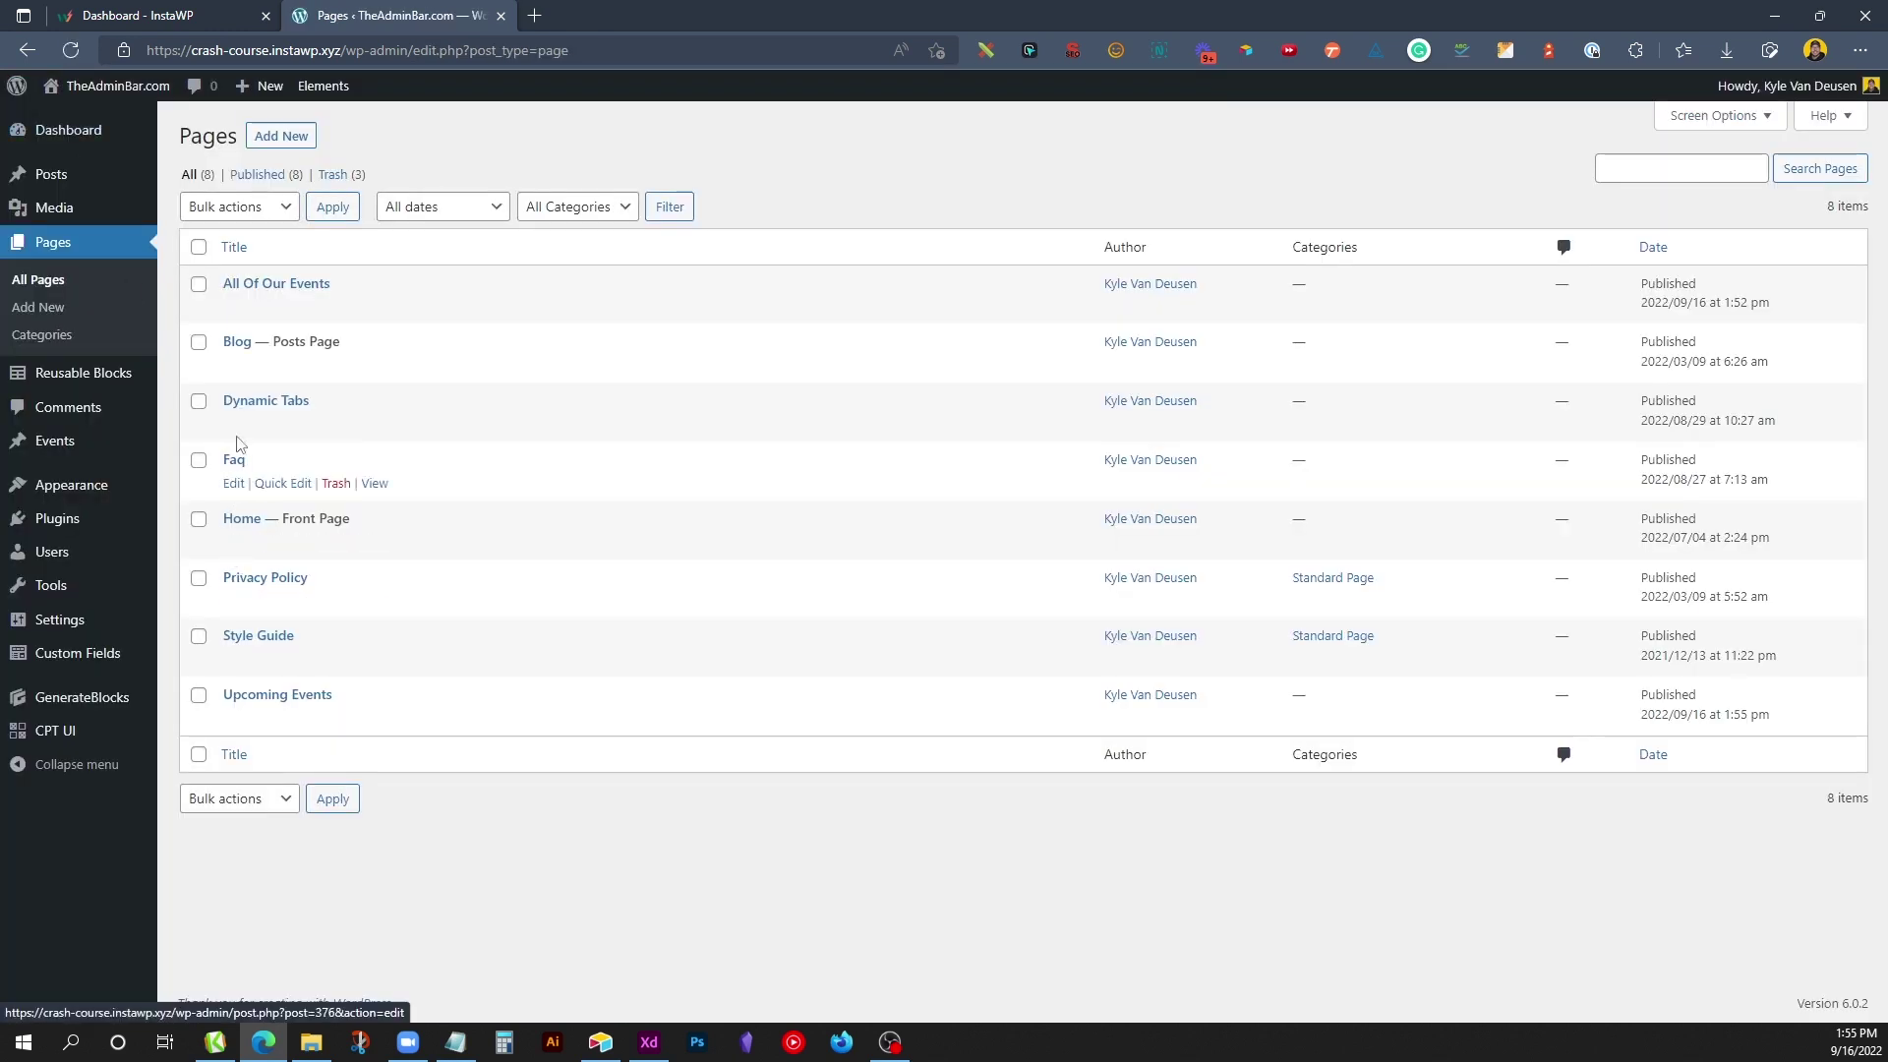
{"action": "left_click", "coordinate": [233, 719]}
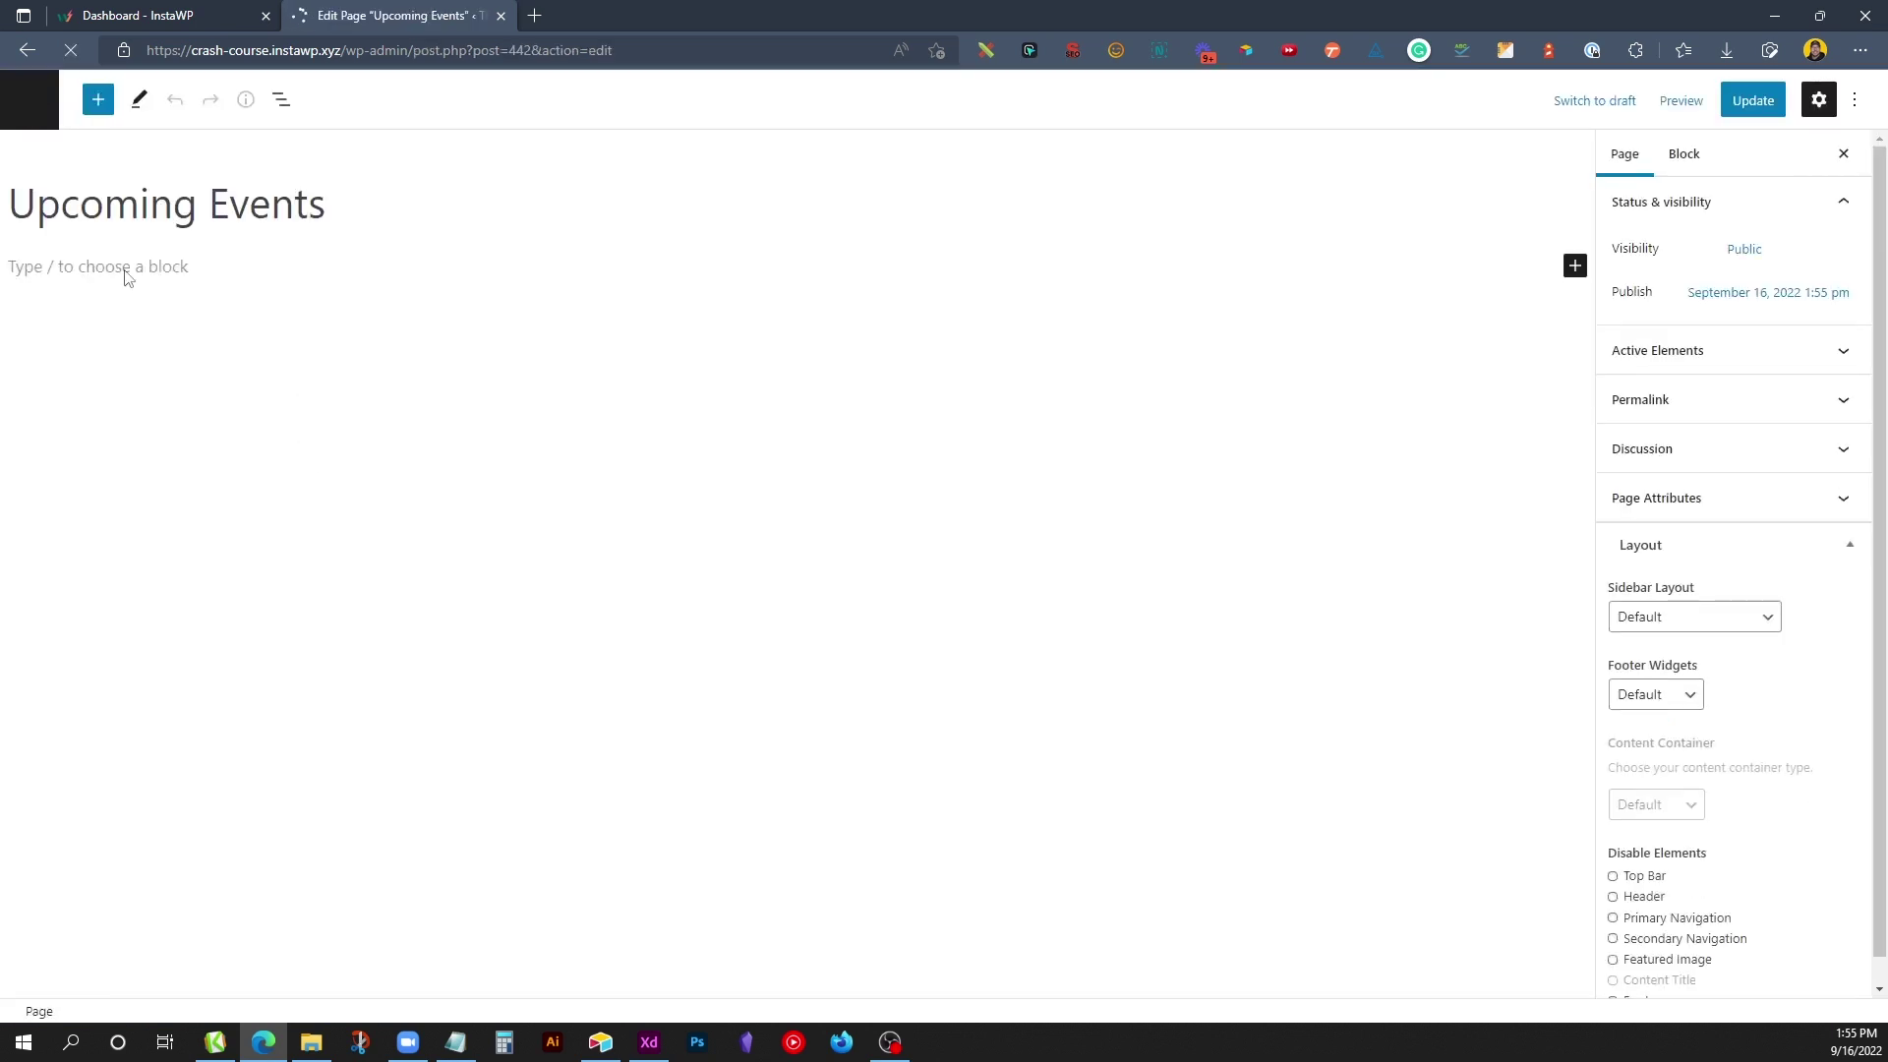
{"action": "left_click", "coordinate": [126, 271]}
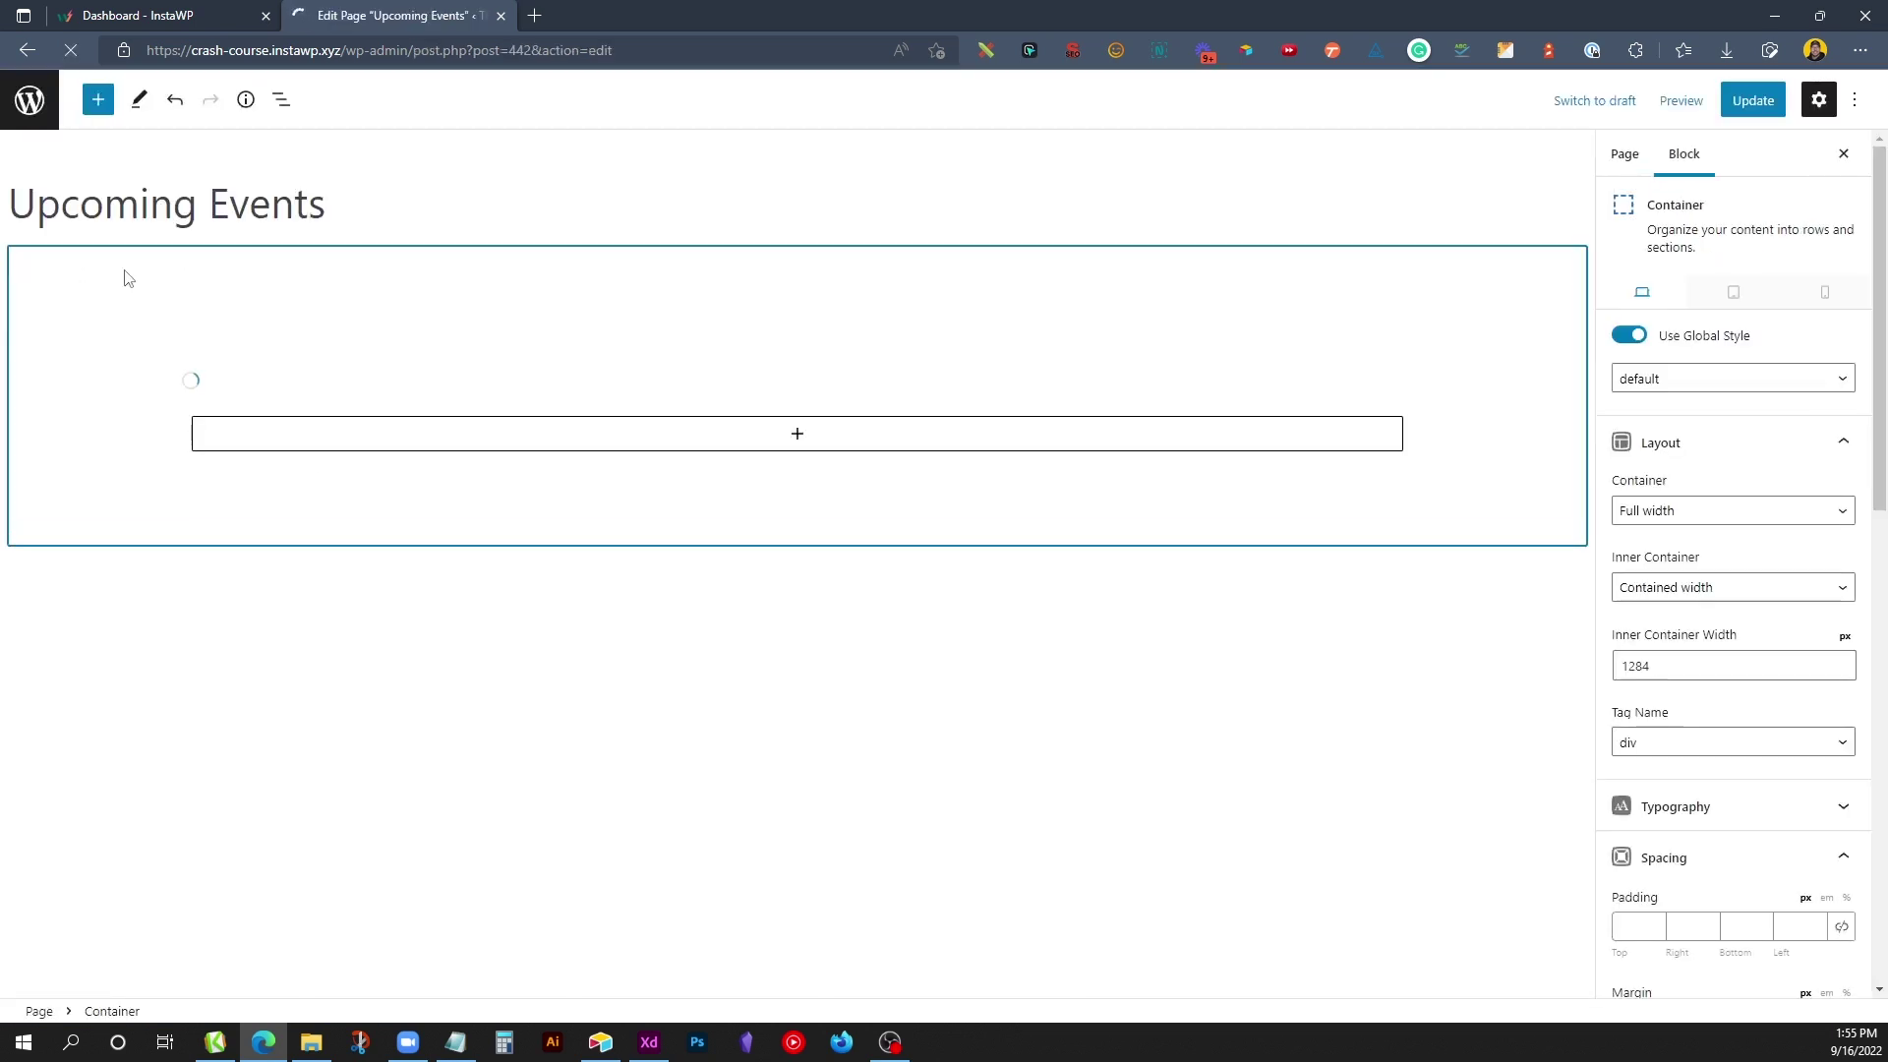
Step: Select the Query Loop inside the pasted Container and add a Taxonomies parameter to its query
{"action": "left_click", "coordinate": [281, 99]}
{"action": "left_click", "coordinate": [15, 203]}
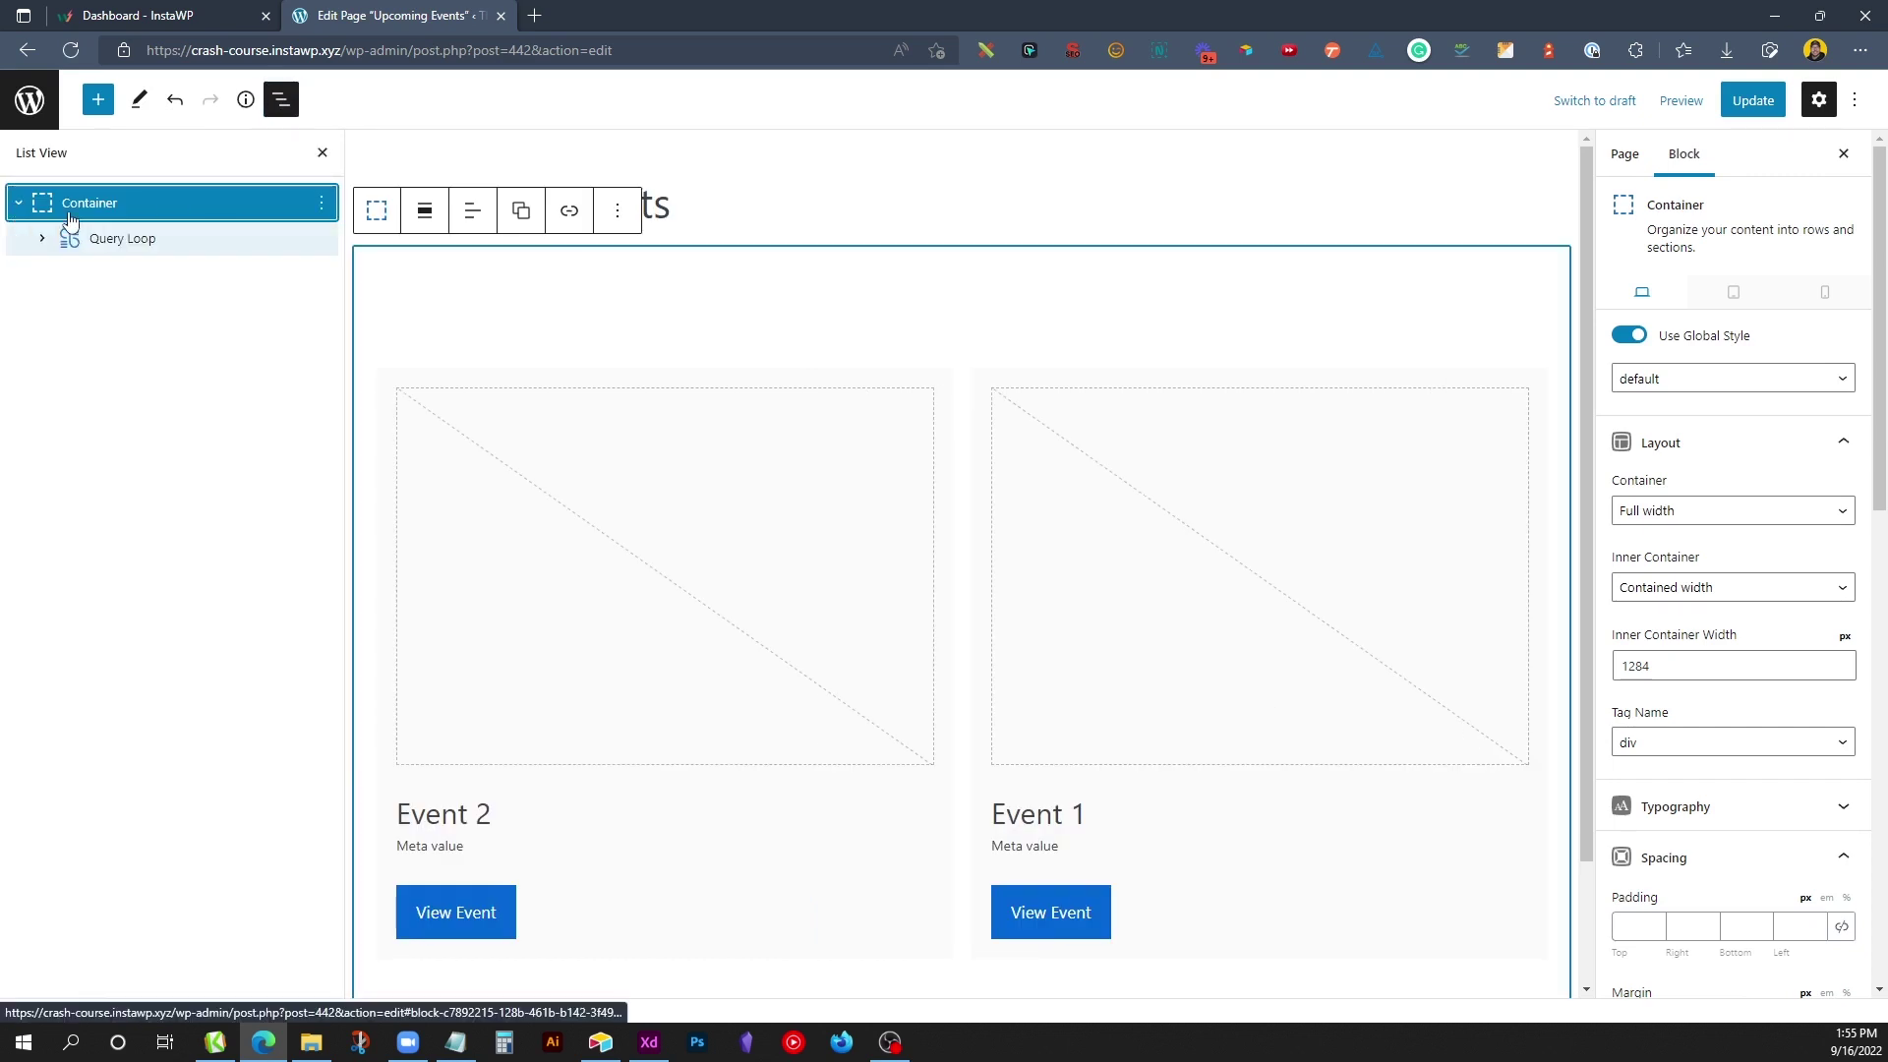
{"action": "left_click", "coordinate": [65, 239]}
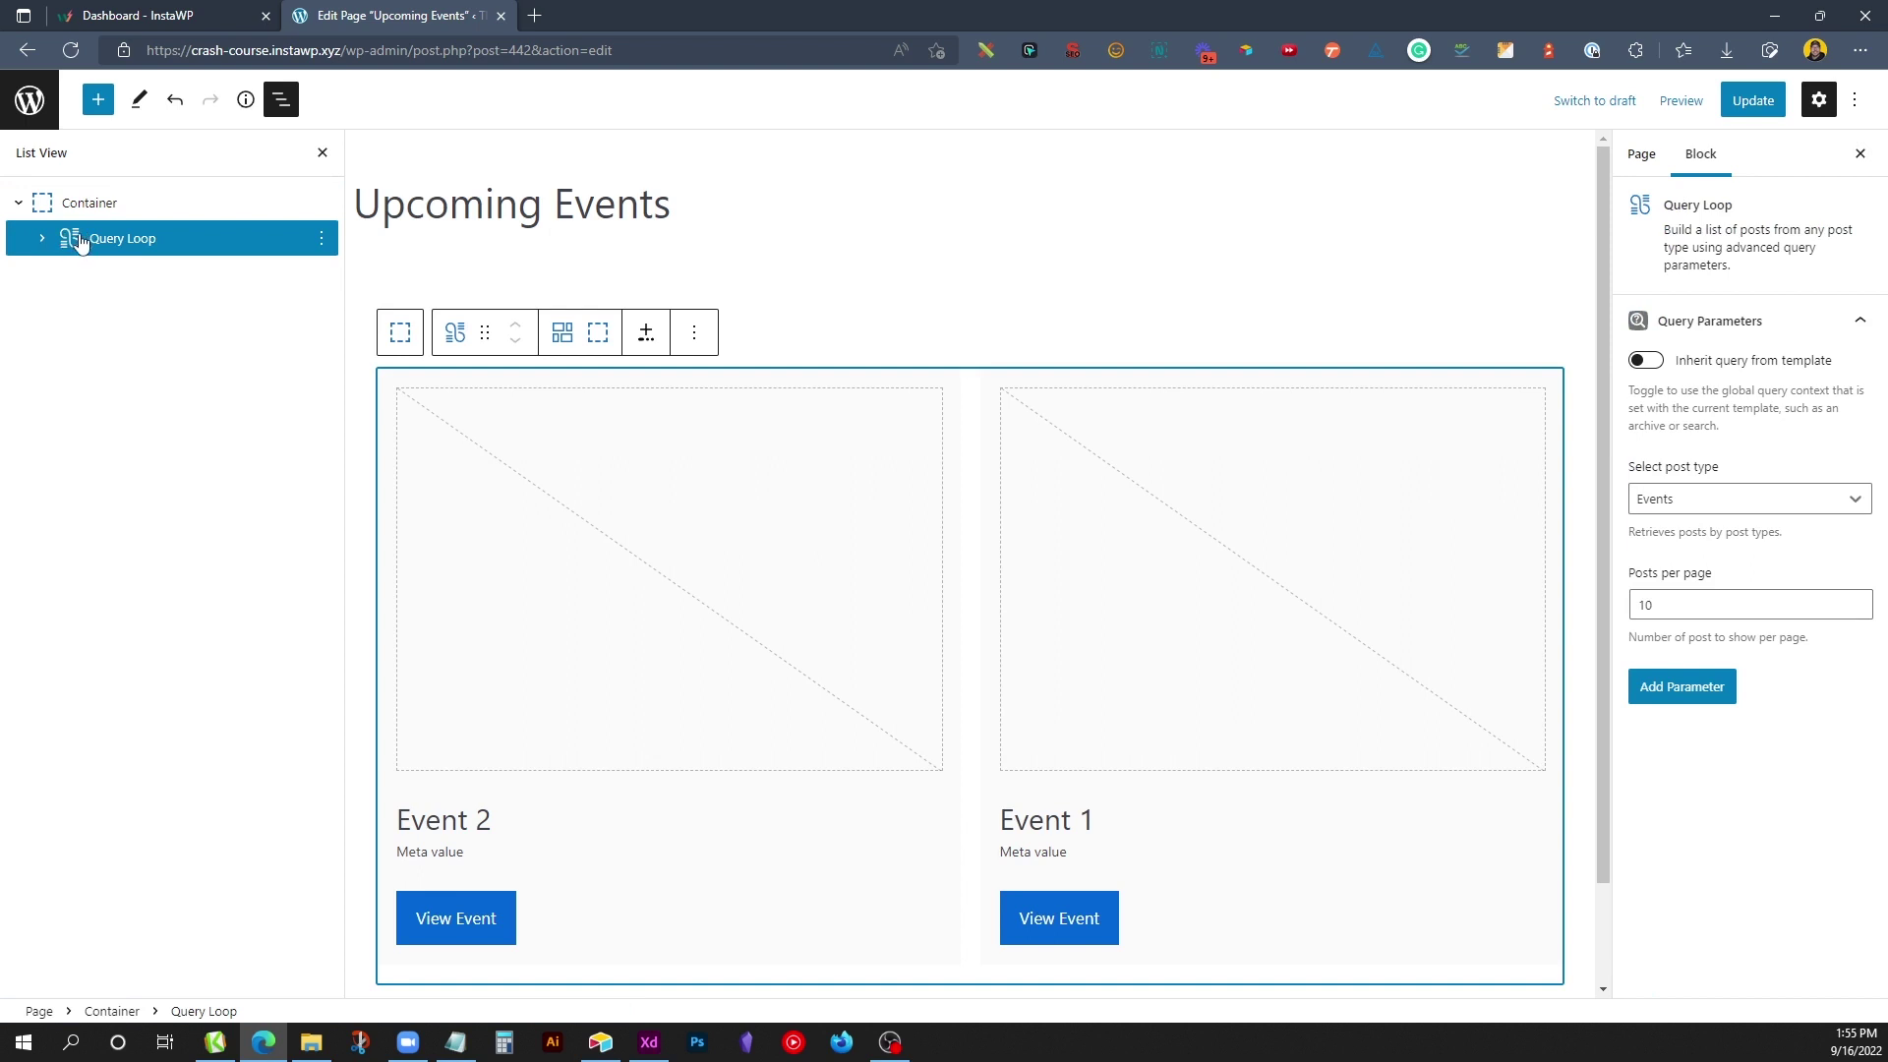
{"action": "left_click", "coordinate": [1700, 686]}
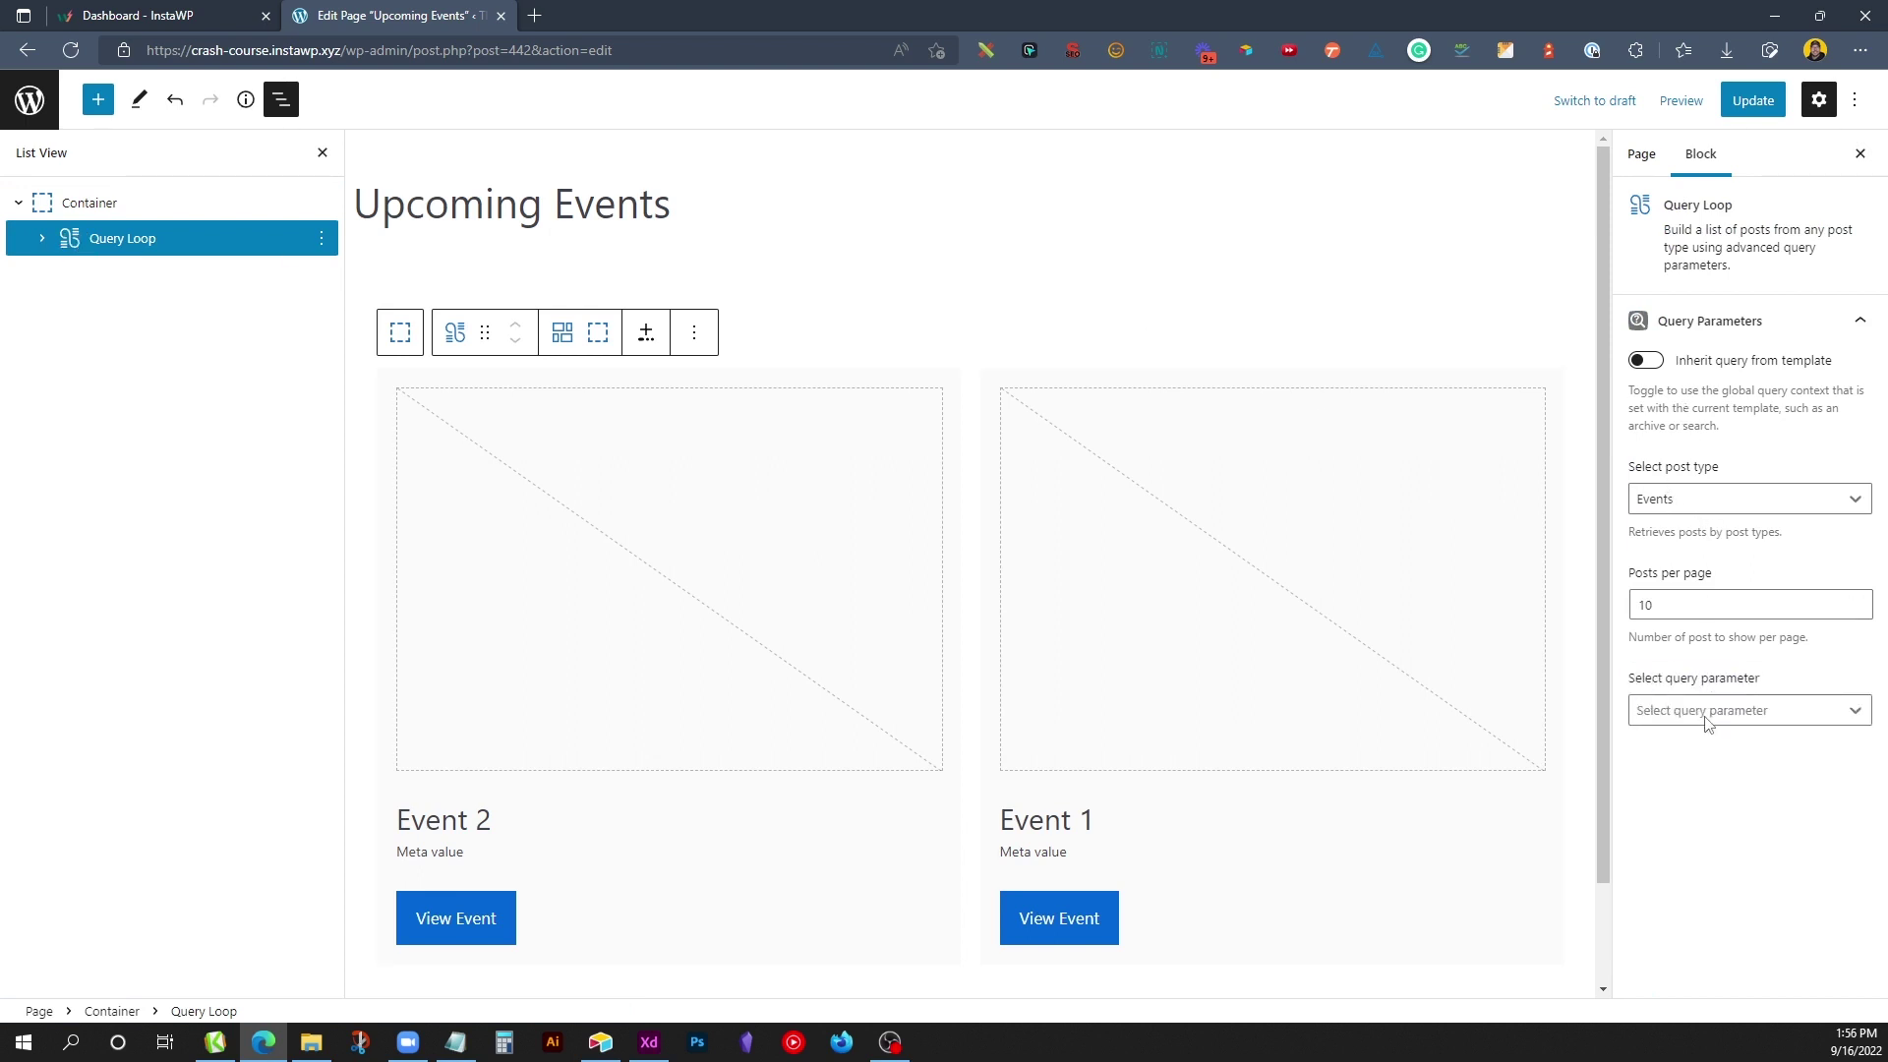
{"action": "left_click", "coordinate": [1706, 720]}
{"action": "scroll", "coordinate": [1713, 634], "scroll_direction": "down", "scroll_amount": 3}
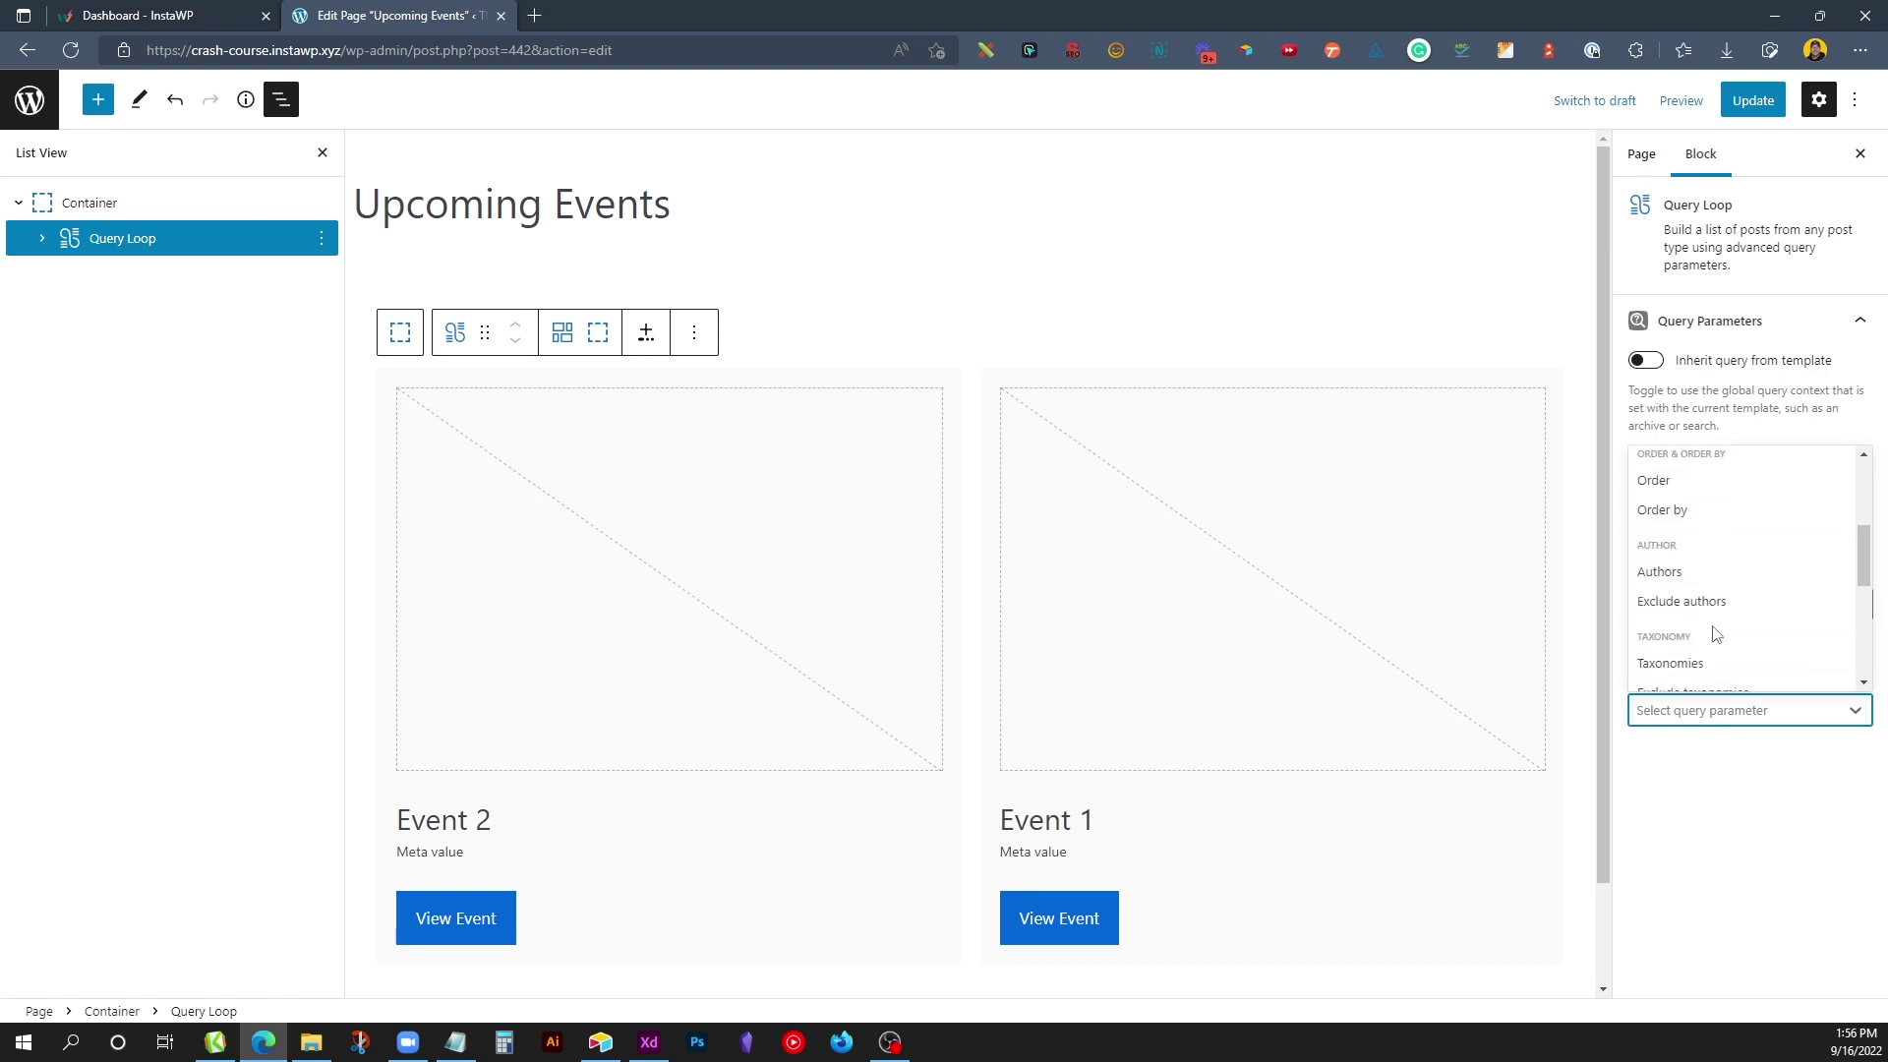
{"action": "scroll", "coordinate": [1715, 635], "scroll_direction": "down", "scroll_amount": 5}
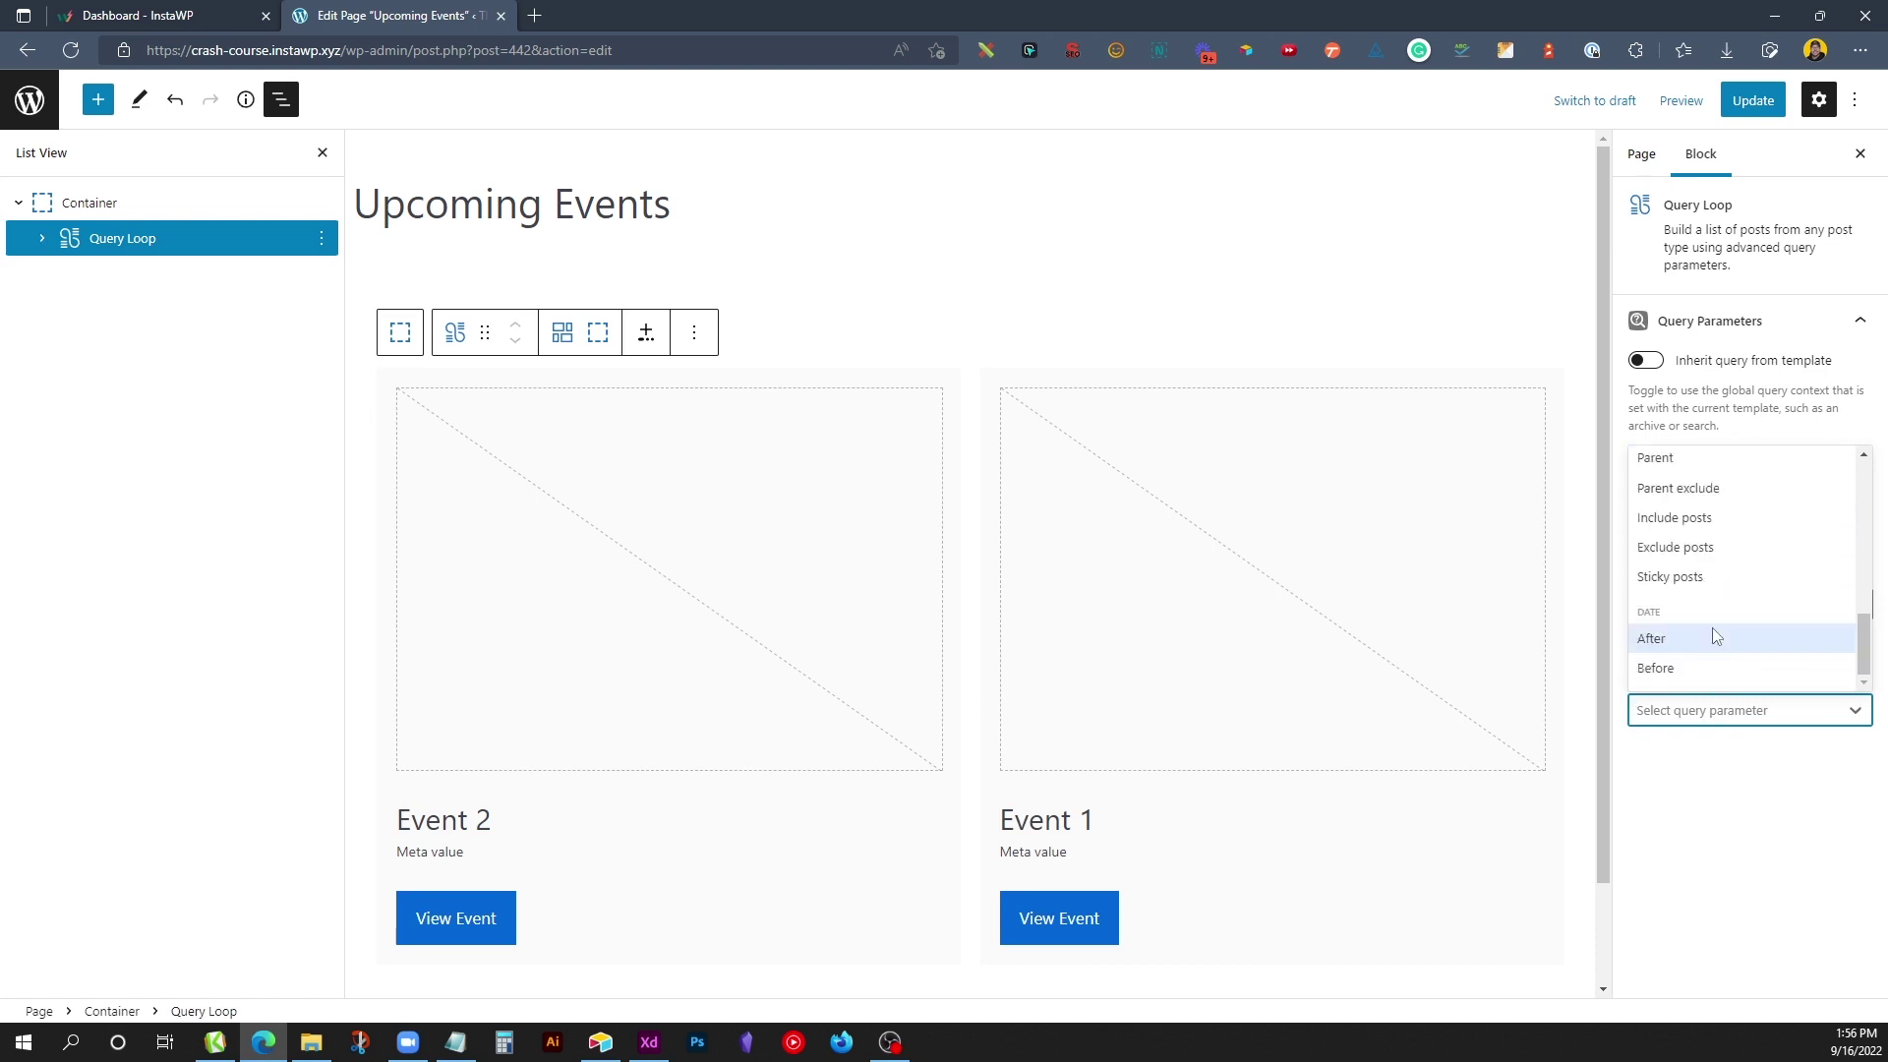
{"action": "scroll", "coordinate": [1713, 634], "scroll_direction": "up", "scroll_amount": 3}
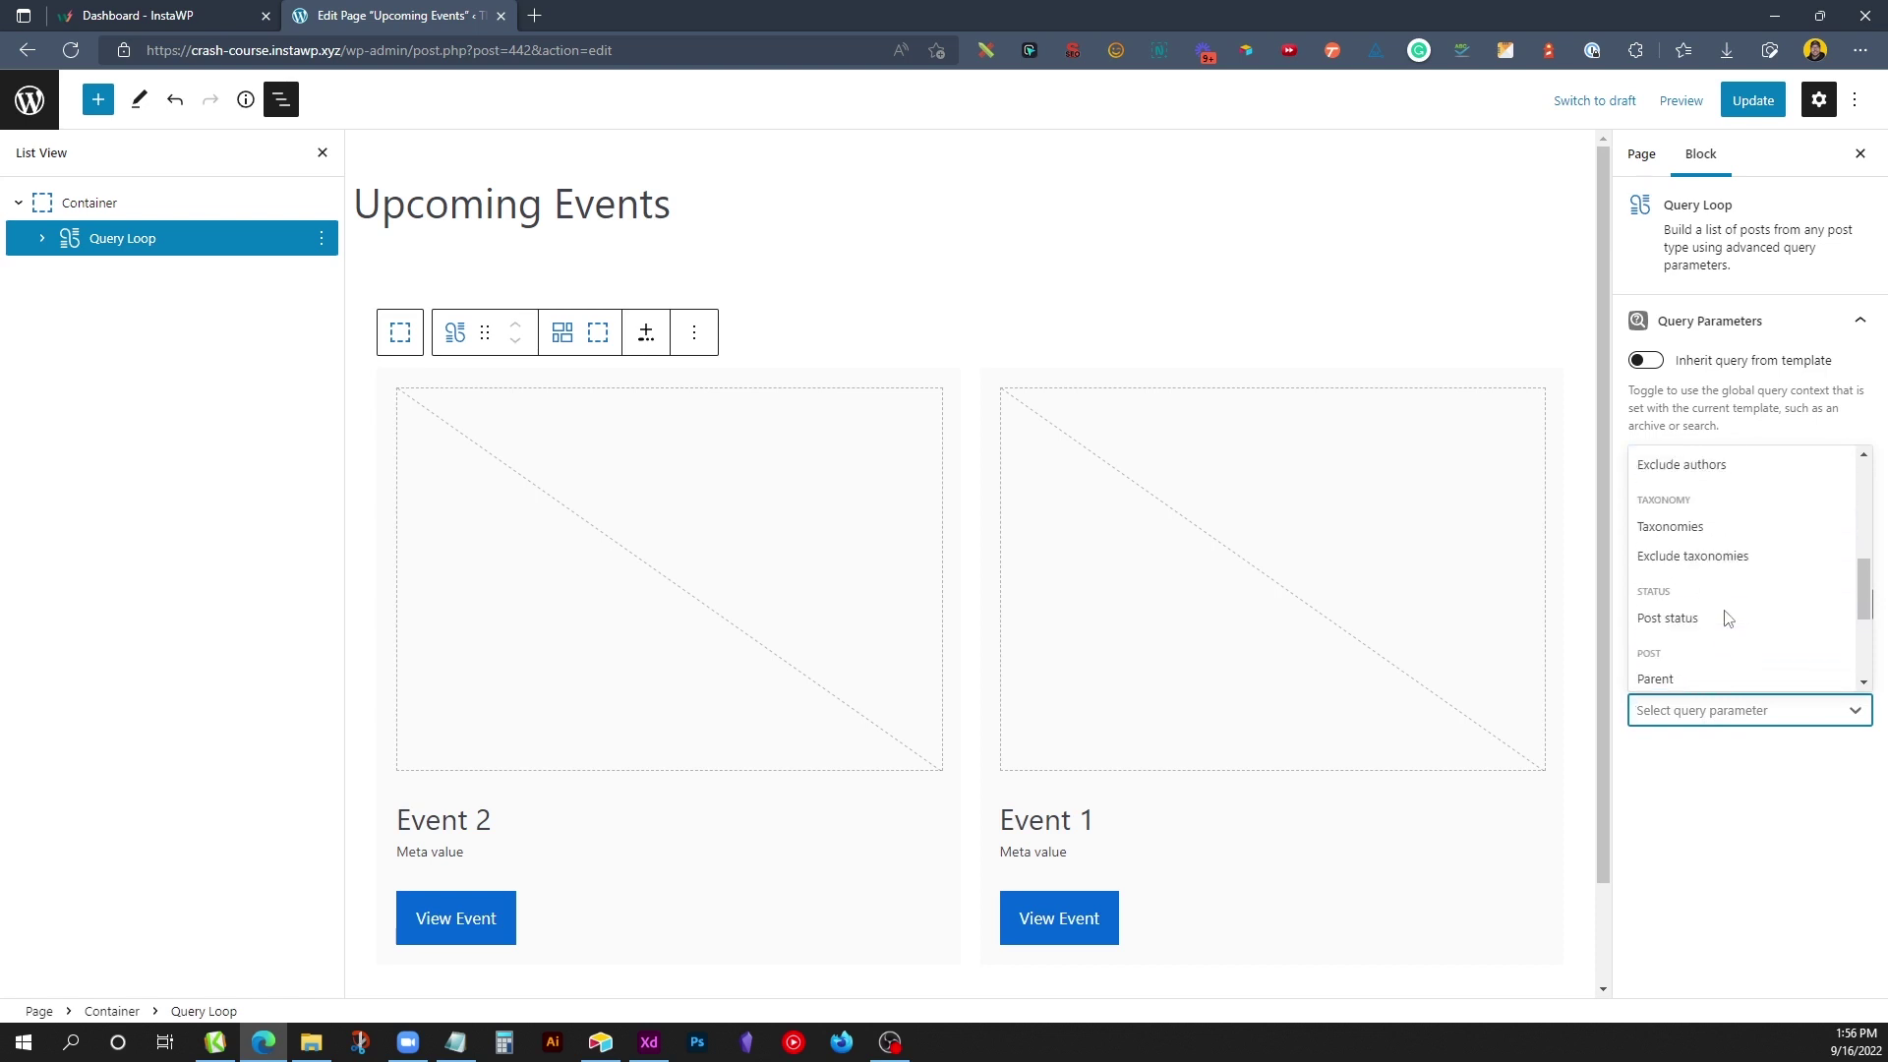
{"action": "left_click", "coordinate": [1699, 526]}
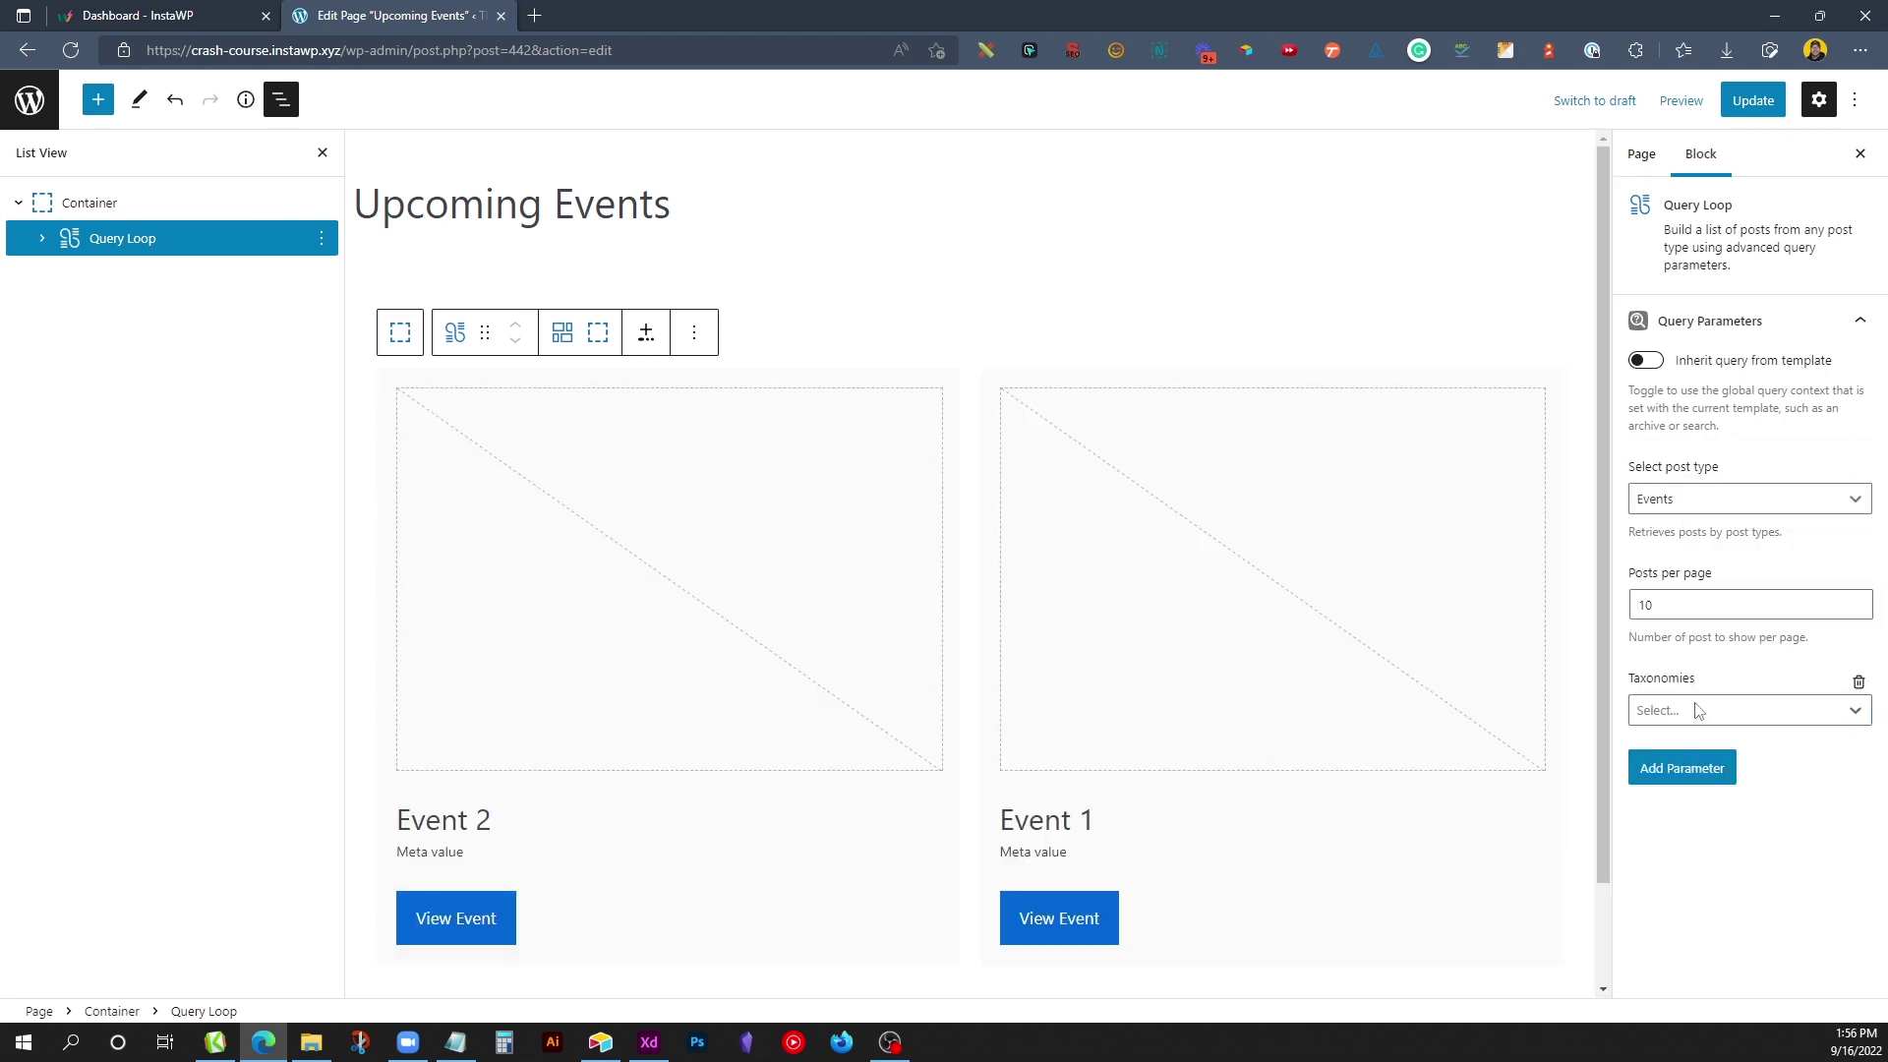
Step: Set the Query Loop's taxonomy filter to Schedules with the term Future
{"action": "left_click", "coordinate": [1697, 710]}
{"action": "left_click", "coordinate": [1672, 810]}
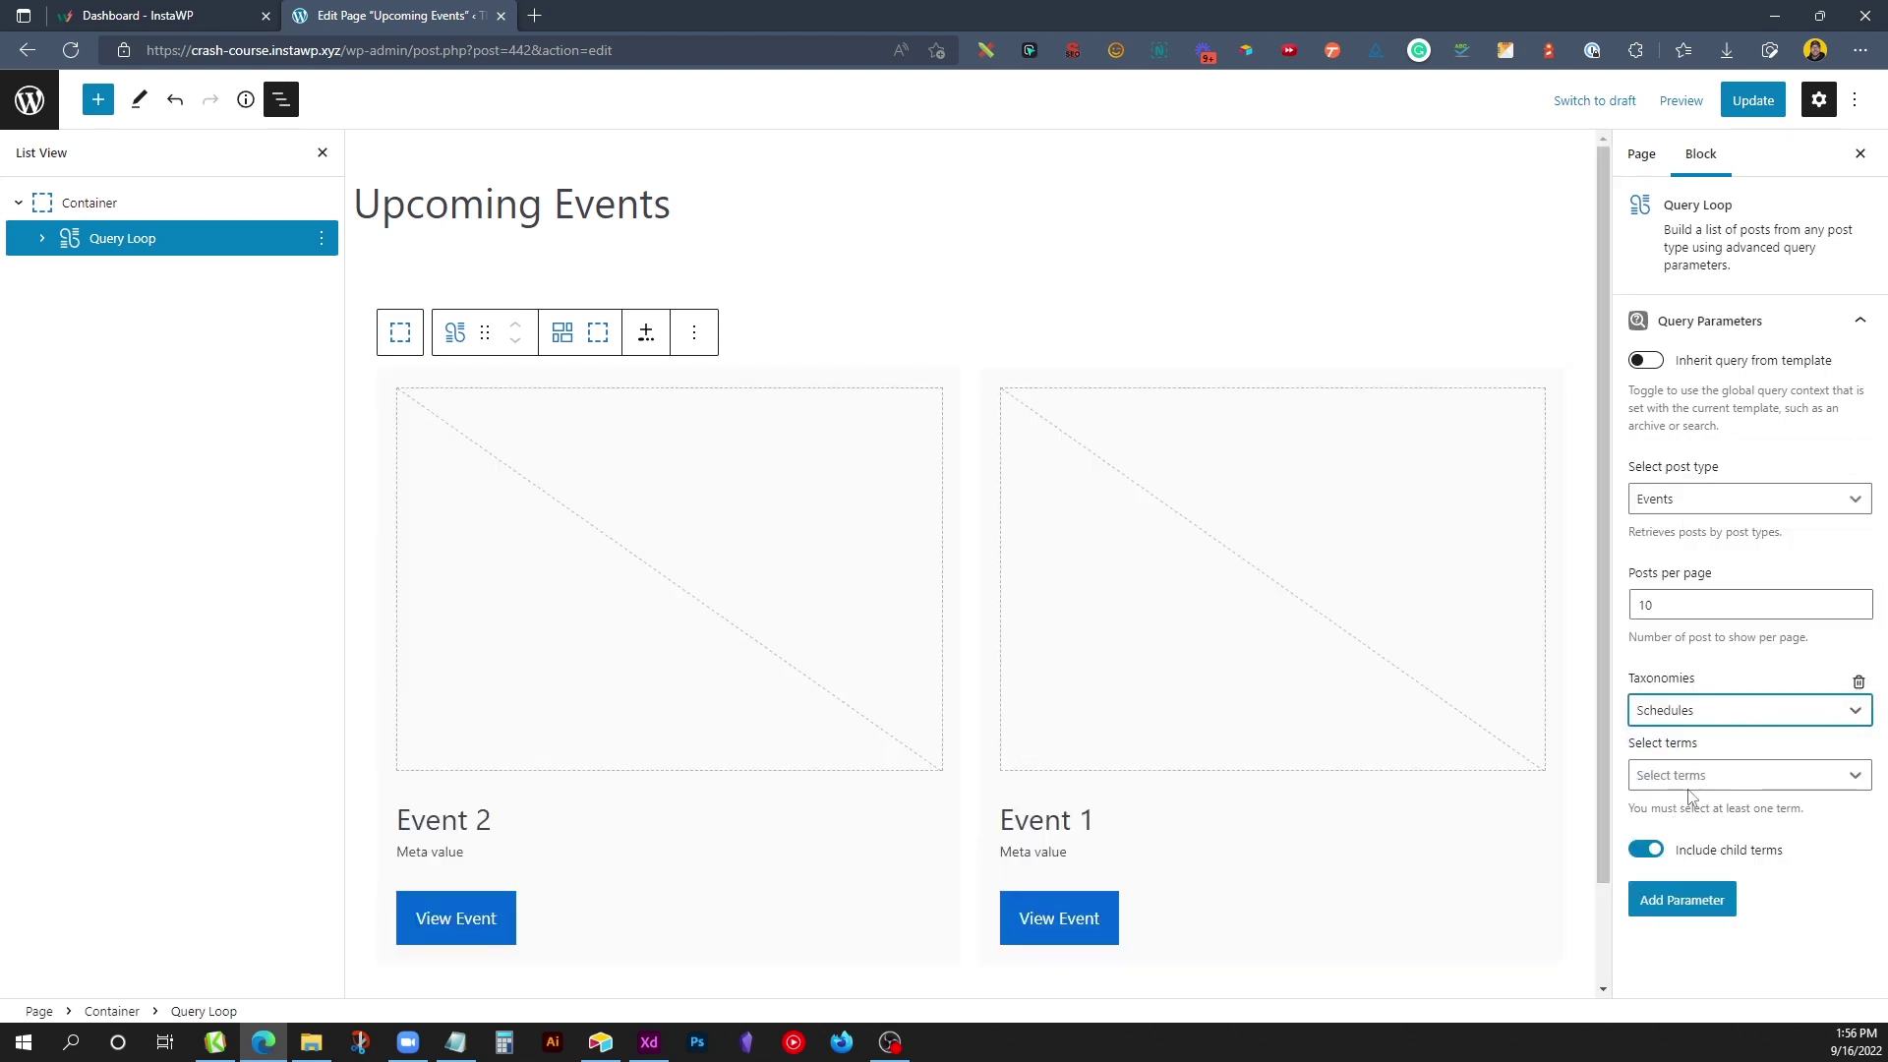
{"action": "left_click", "coordinate": [1690, 779]}
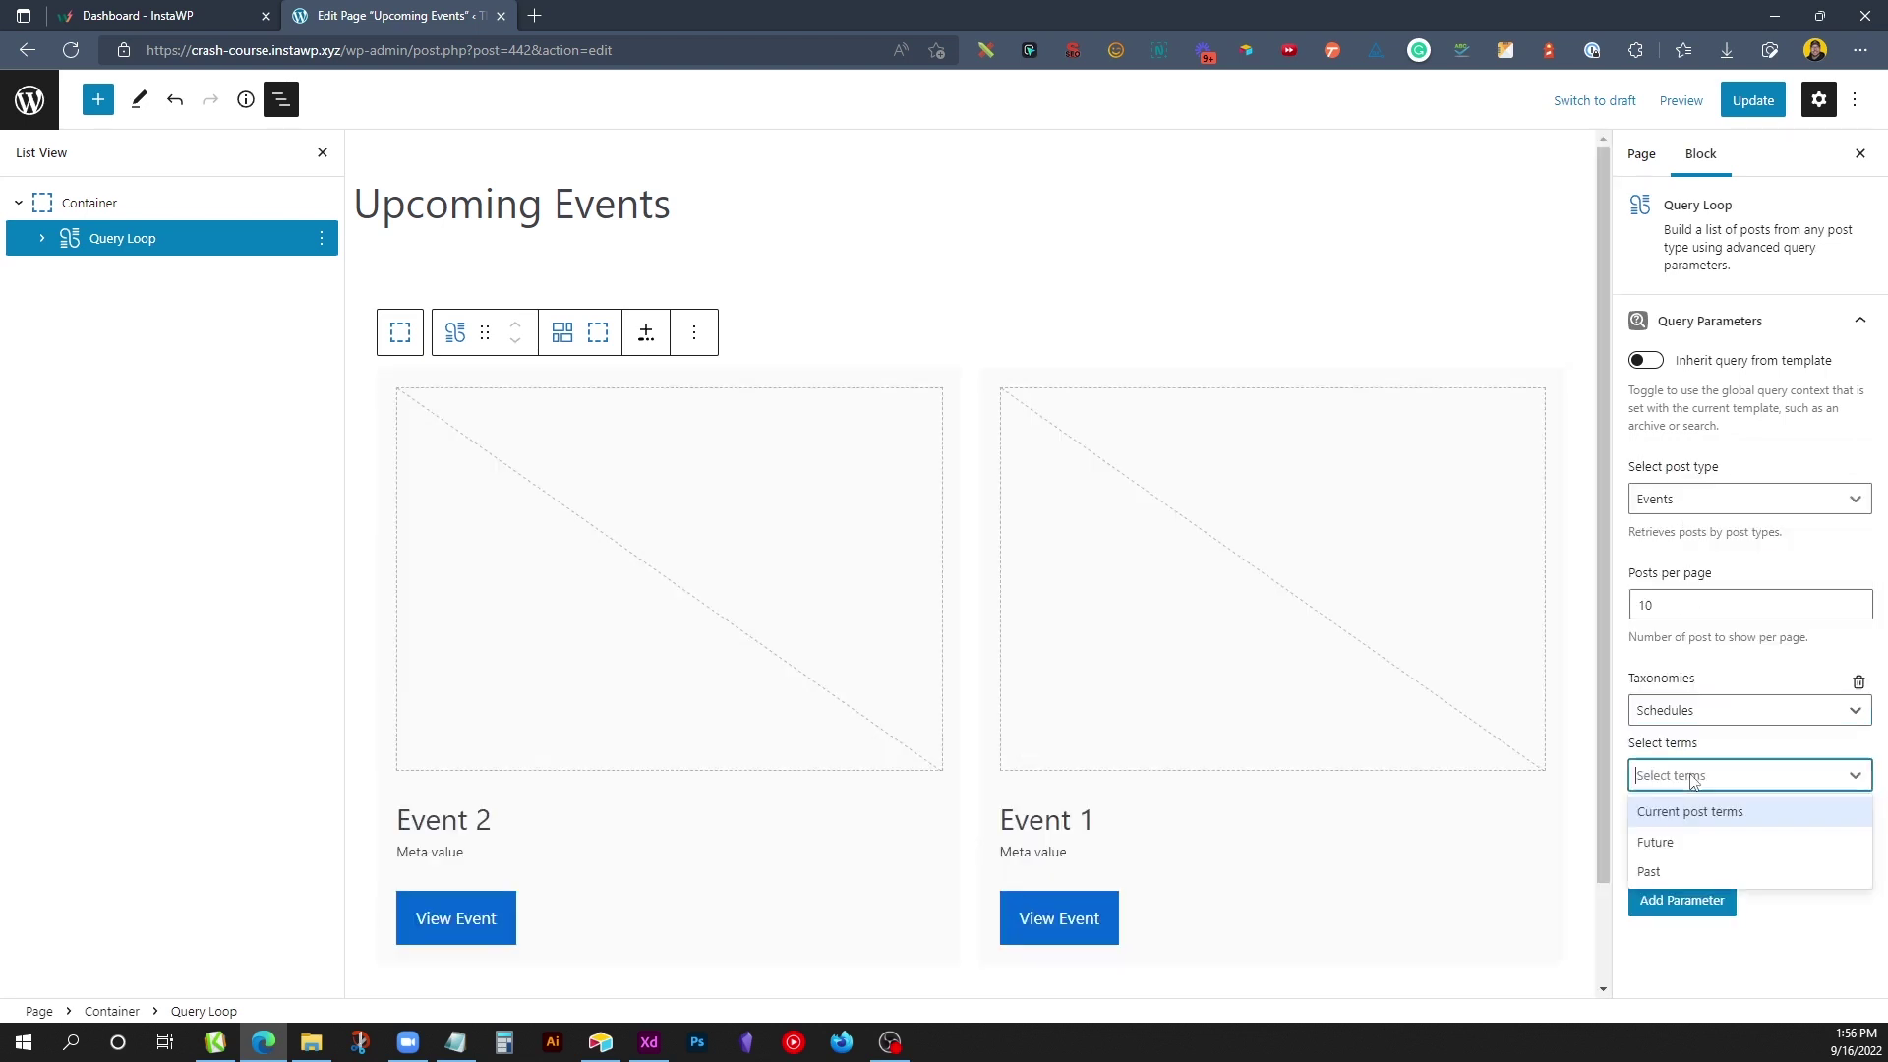
{"action": "left_click", "coordinate": [1677, 846]}
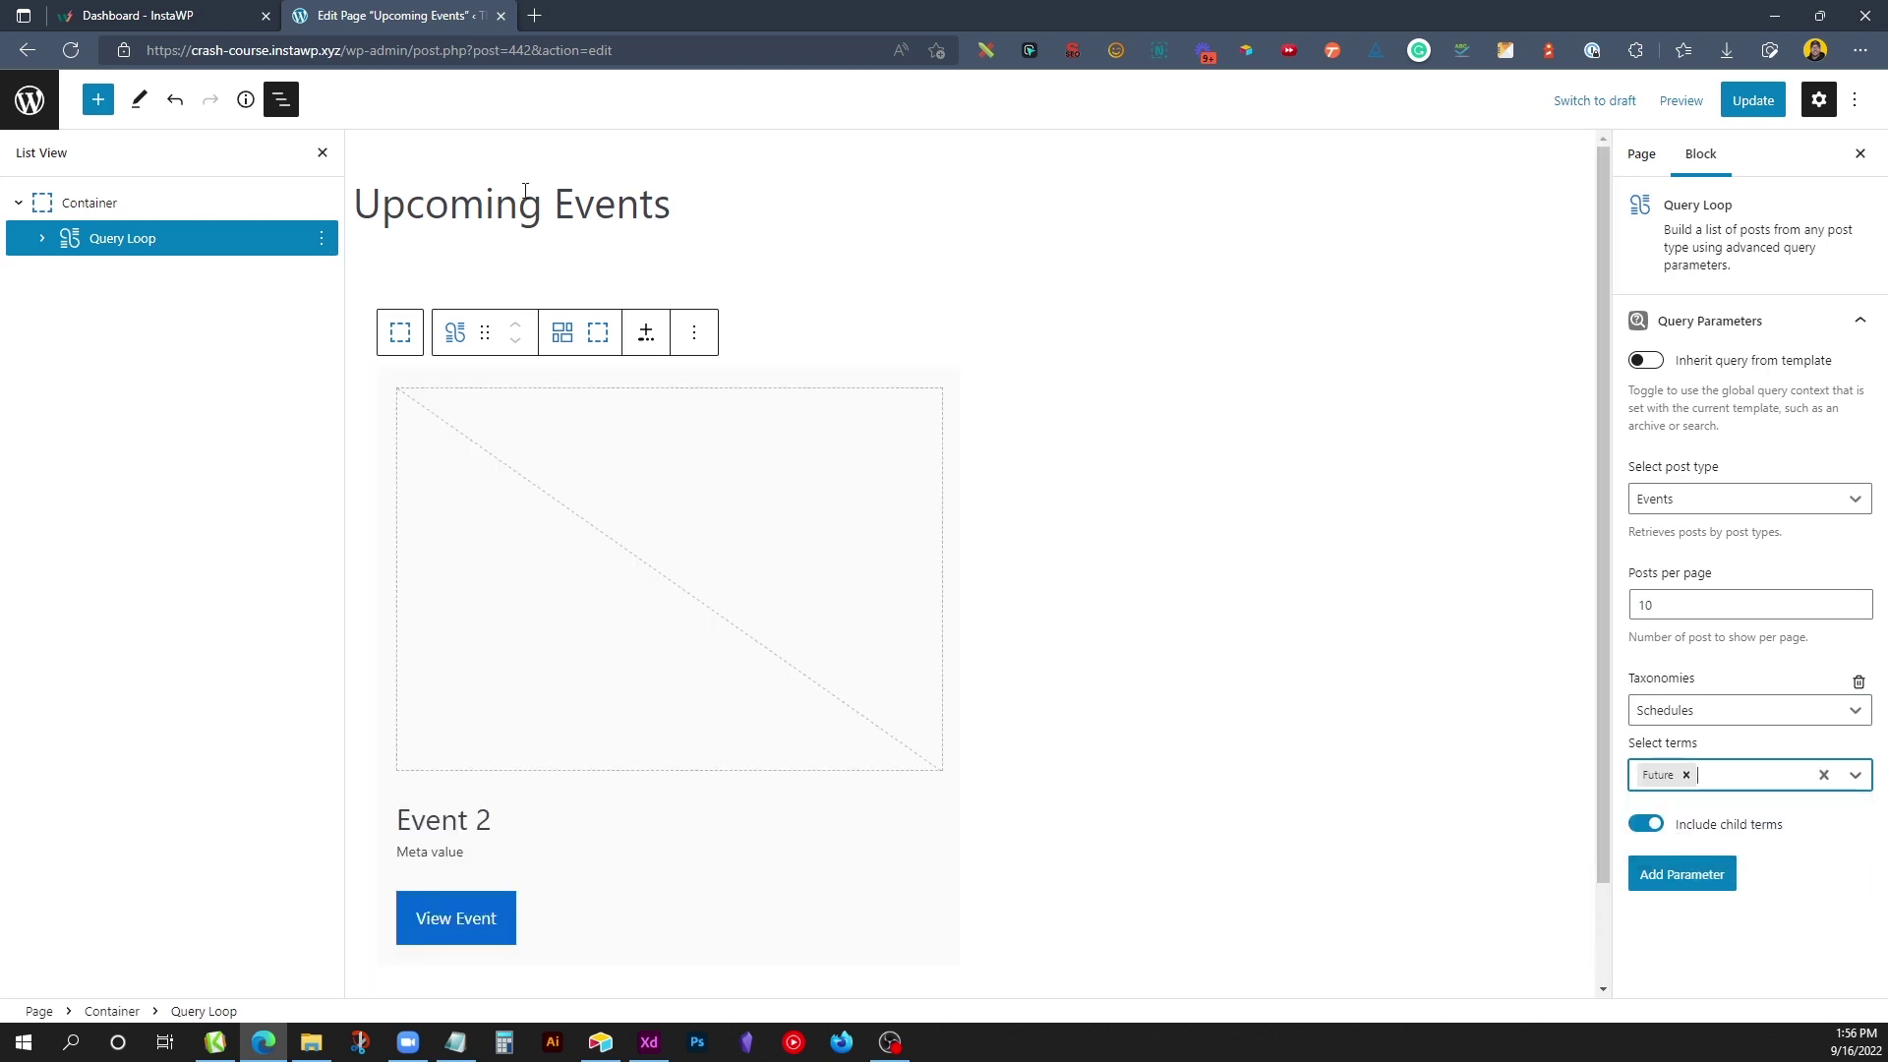
Step: Update the Upcoming Events page and view it on the live site
{"action": "left_click", "coordinate": [1747, 104]}
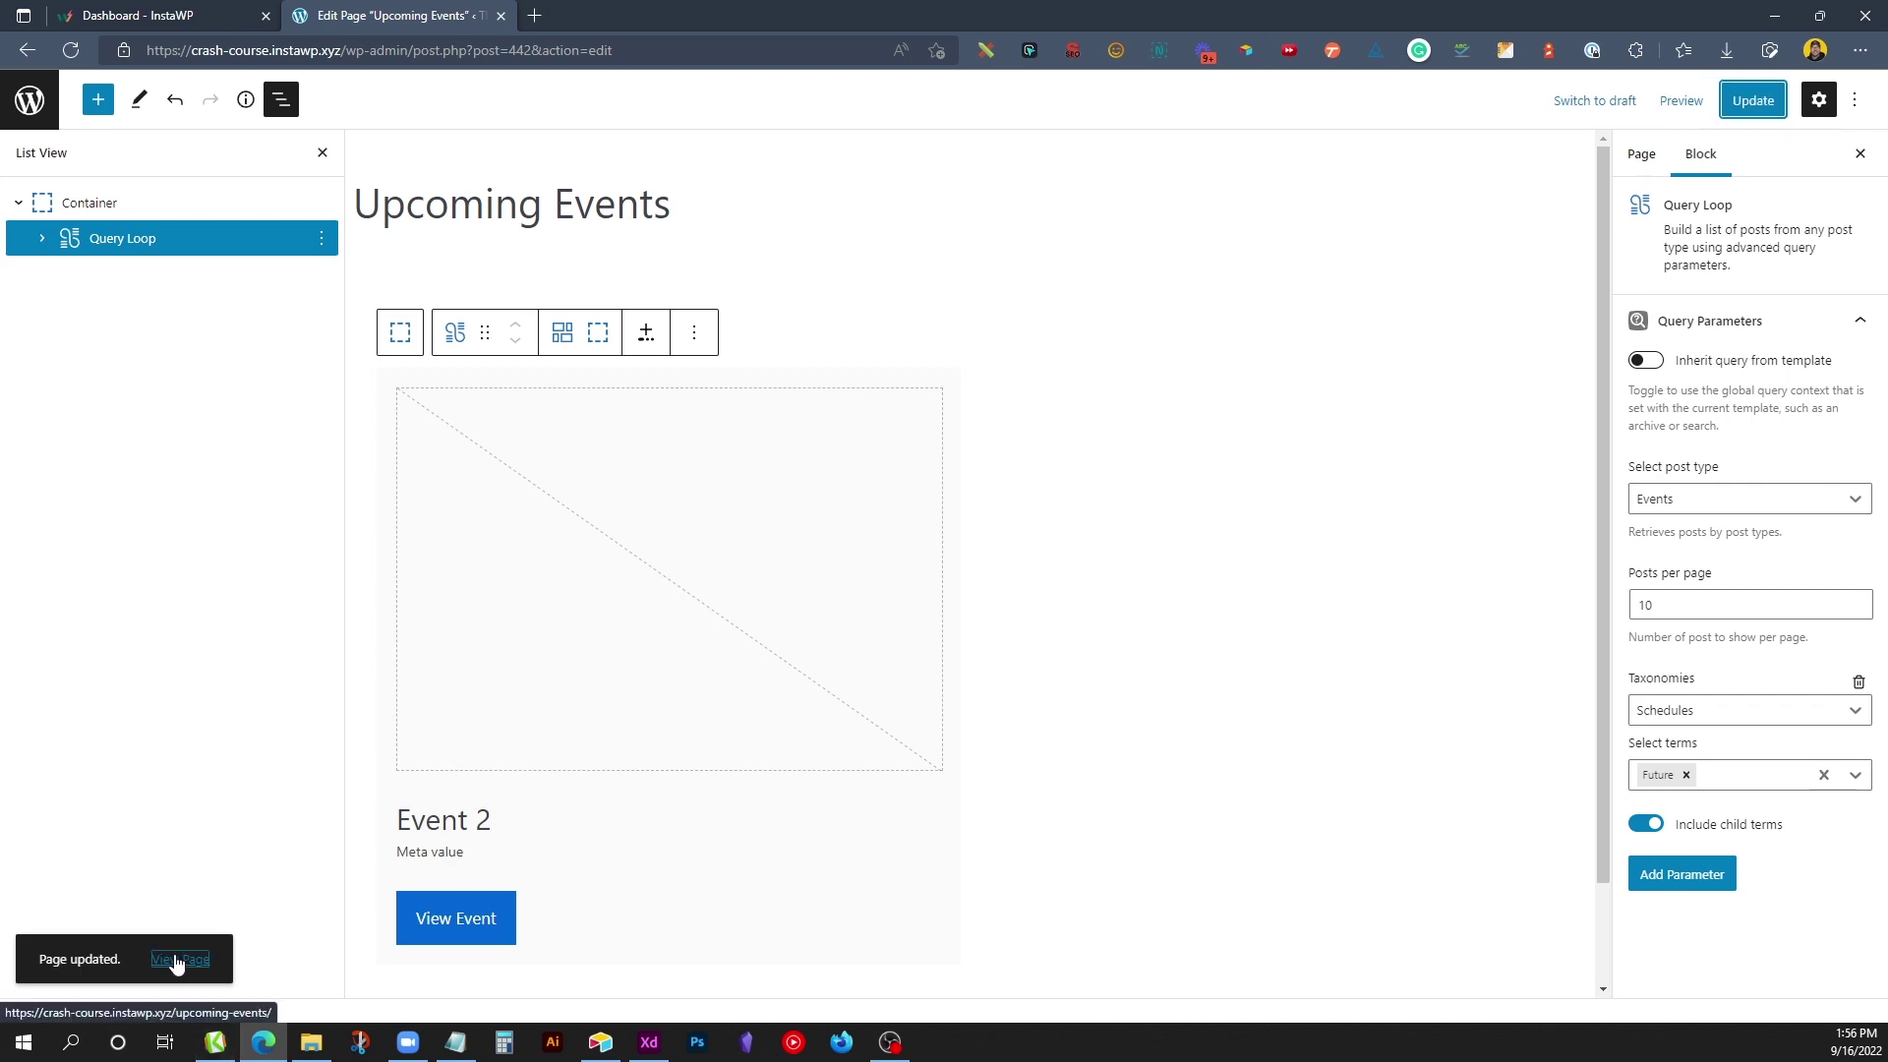
{"action": "left_click", "coordinate": [178, 960]}
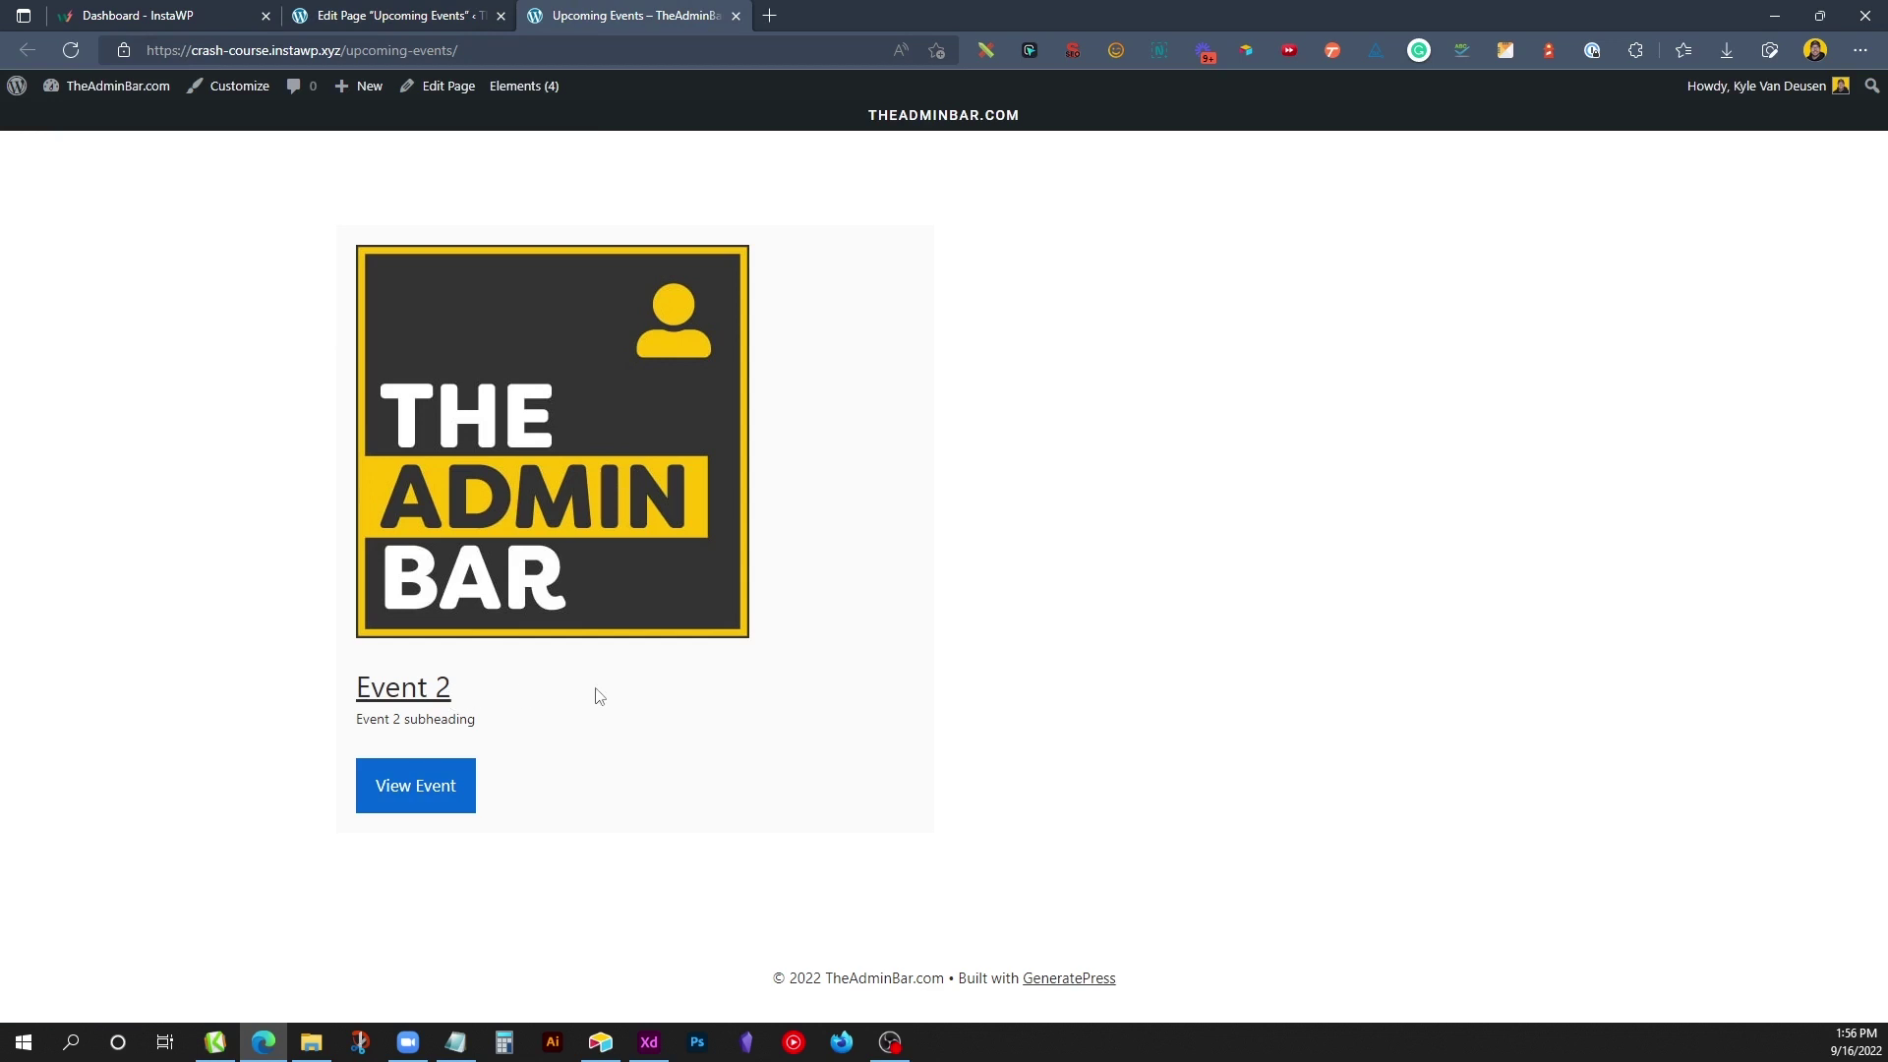
Step: Open theadminbar.com/events/ in a new browser tab
{"action": "left_click", "coordinate": [769, 16]}
{"action": "type", "text": "theadminbar.co"}
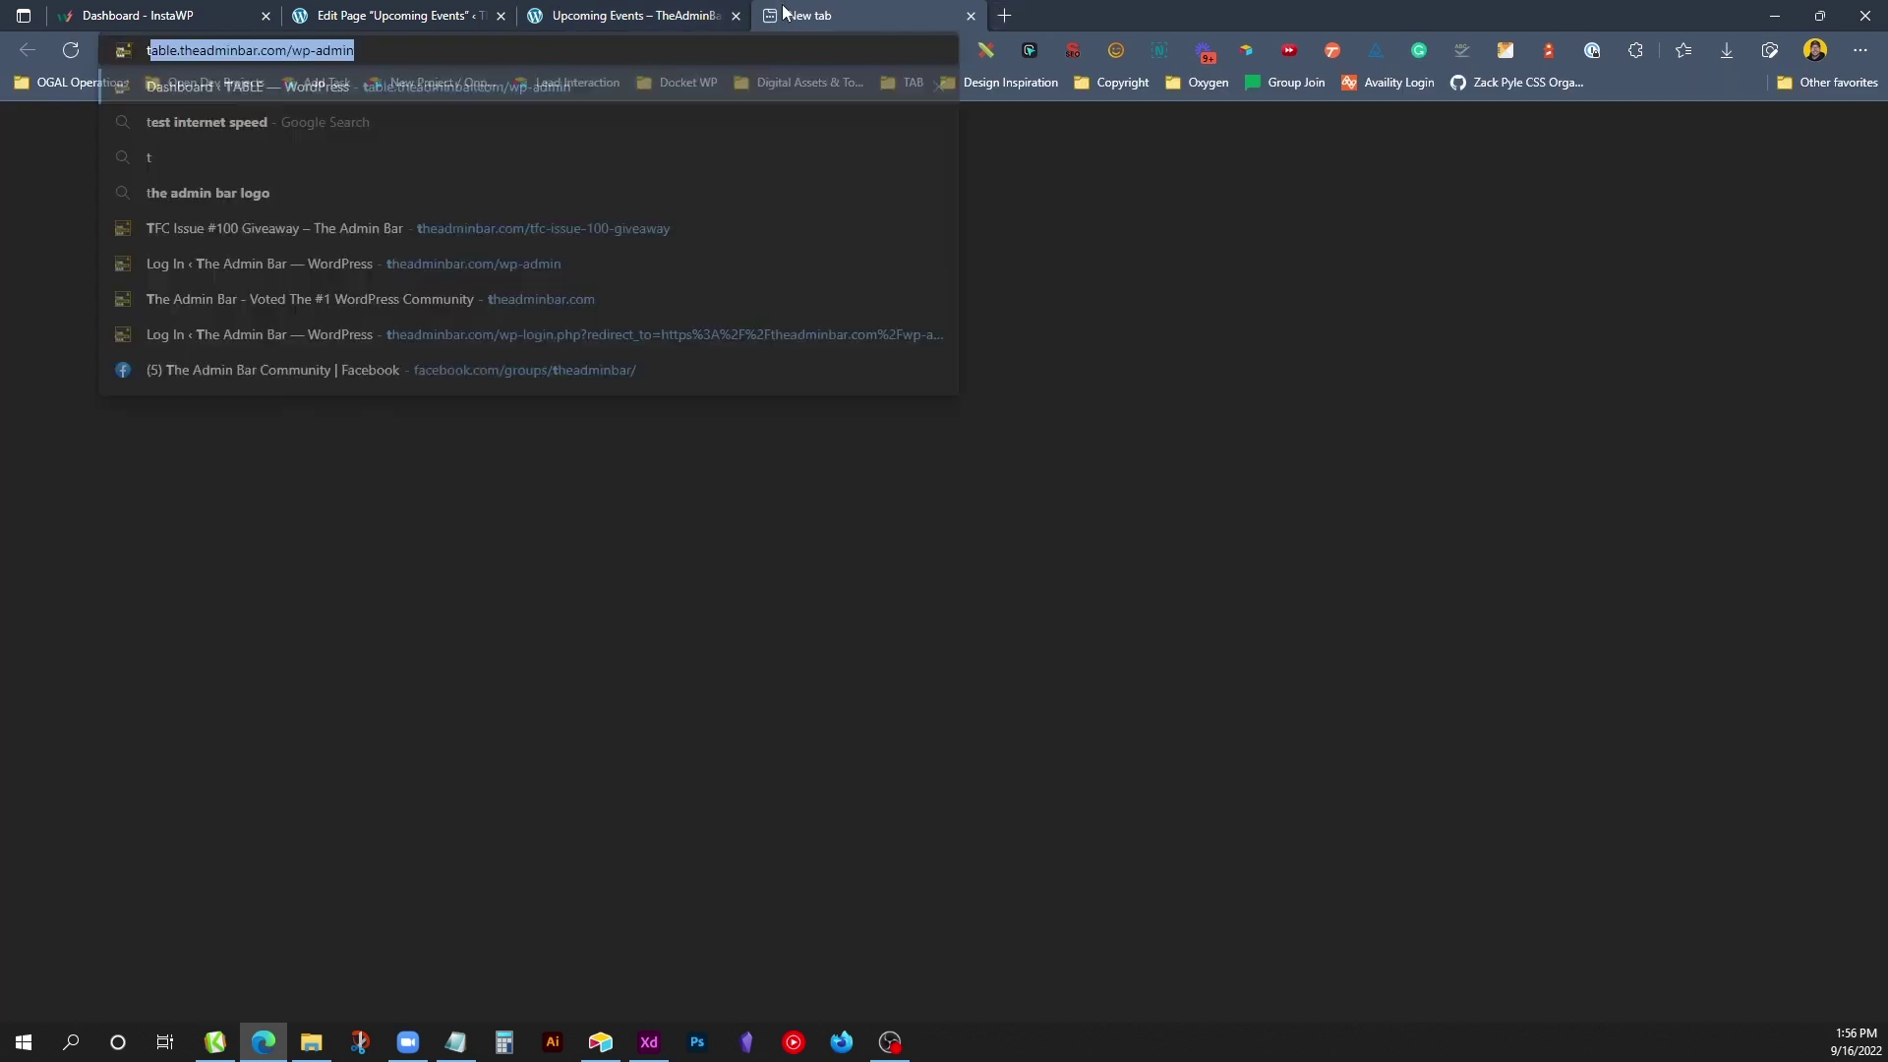
{"action": "type", "text": "m/events/"}
{"action": "key", "text": "Return"}
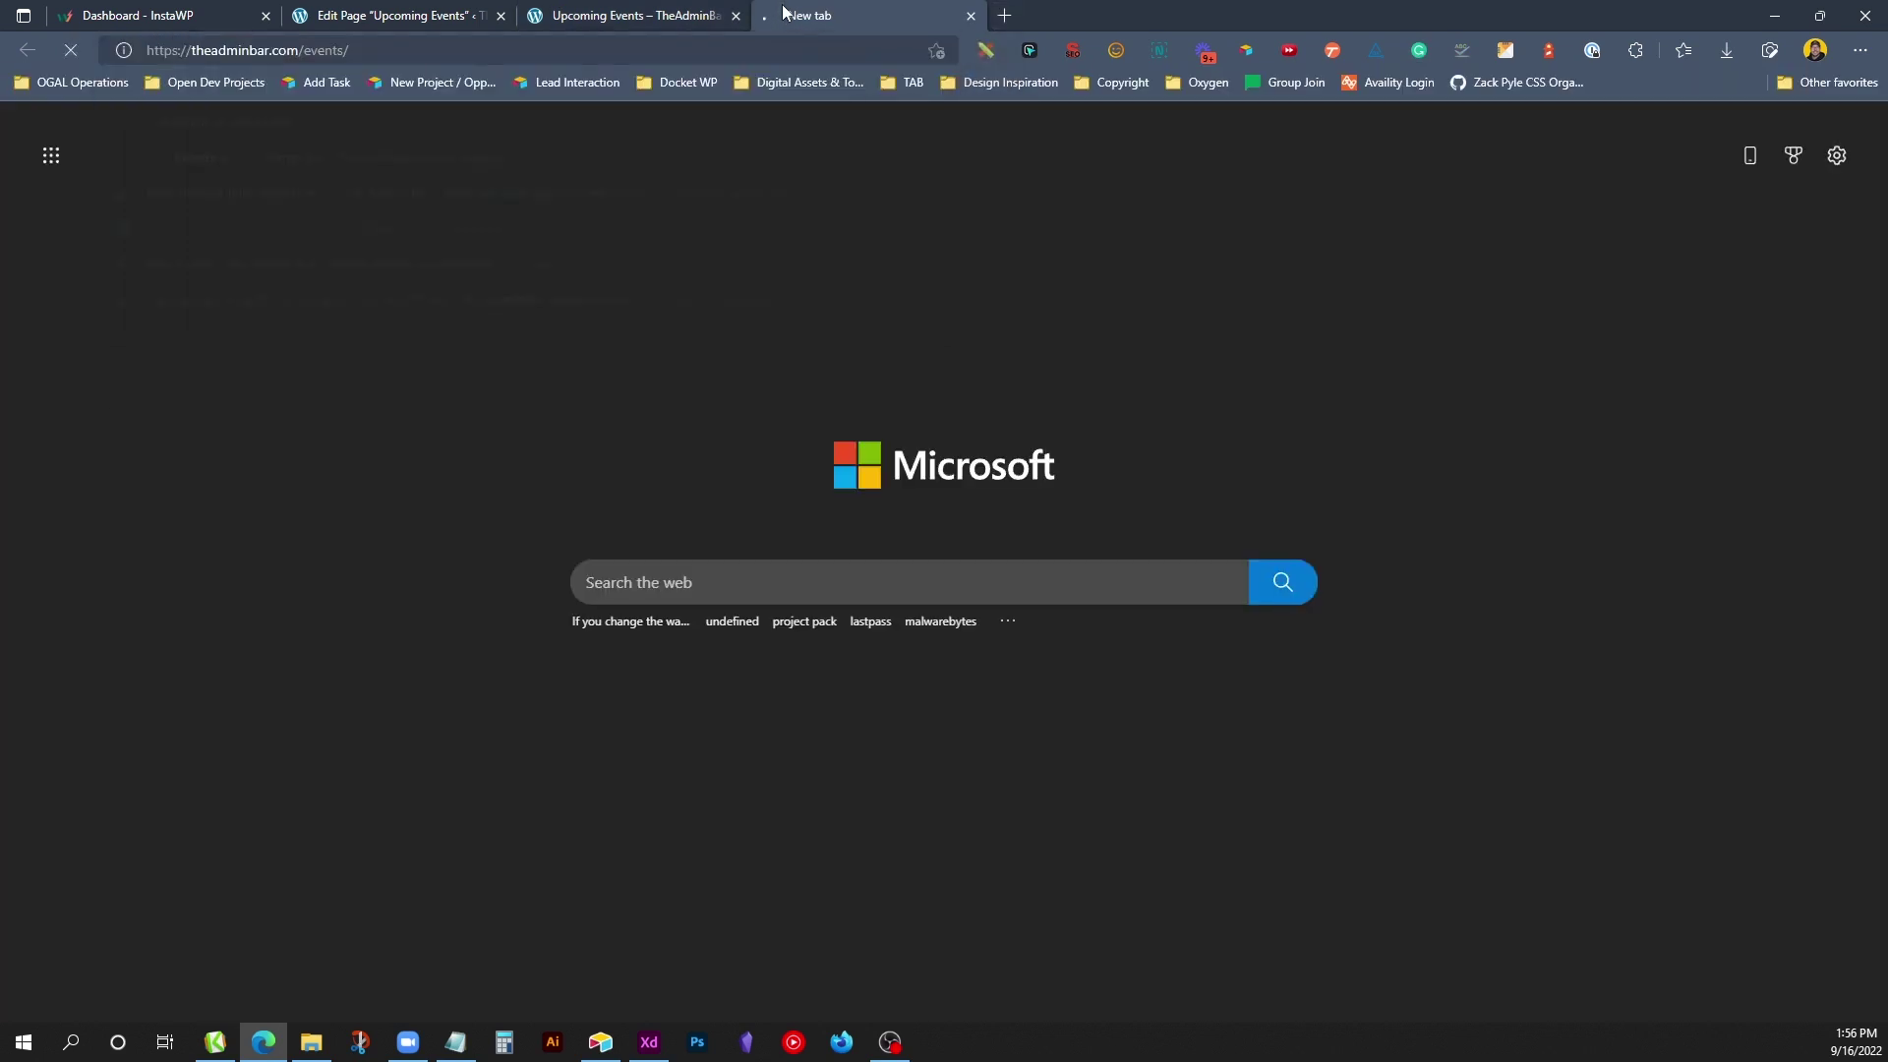
Step: Compare the All Events, Upcoming Events and Past Events listings on the Live Events page
{"action": "scroll", "coordinate": [788, 446], "scroll_direction": "down", "scroll_amount": 3}
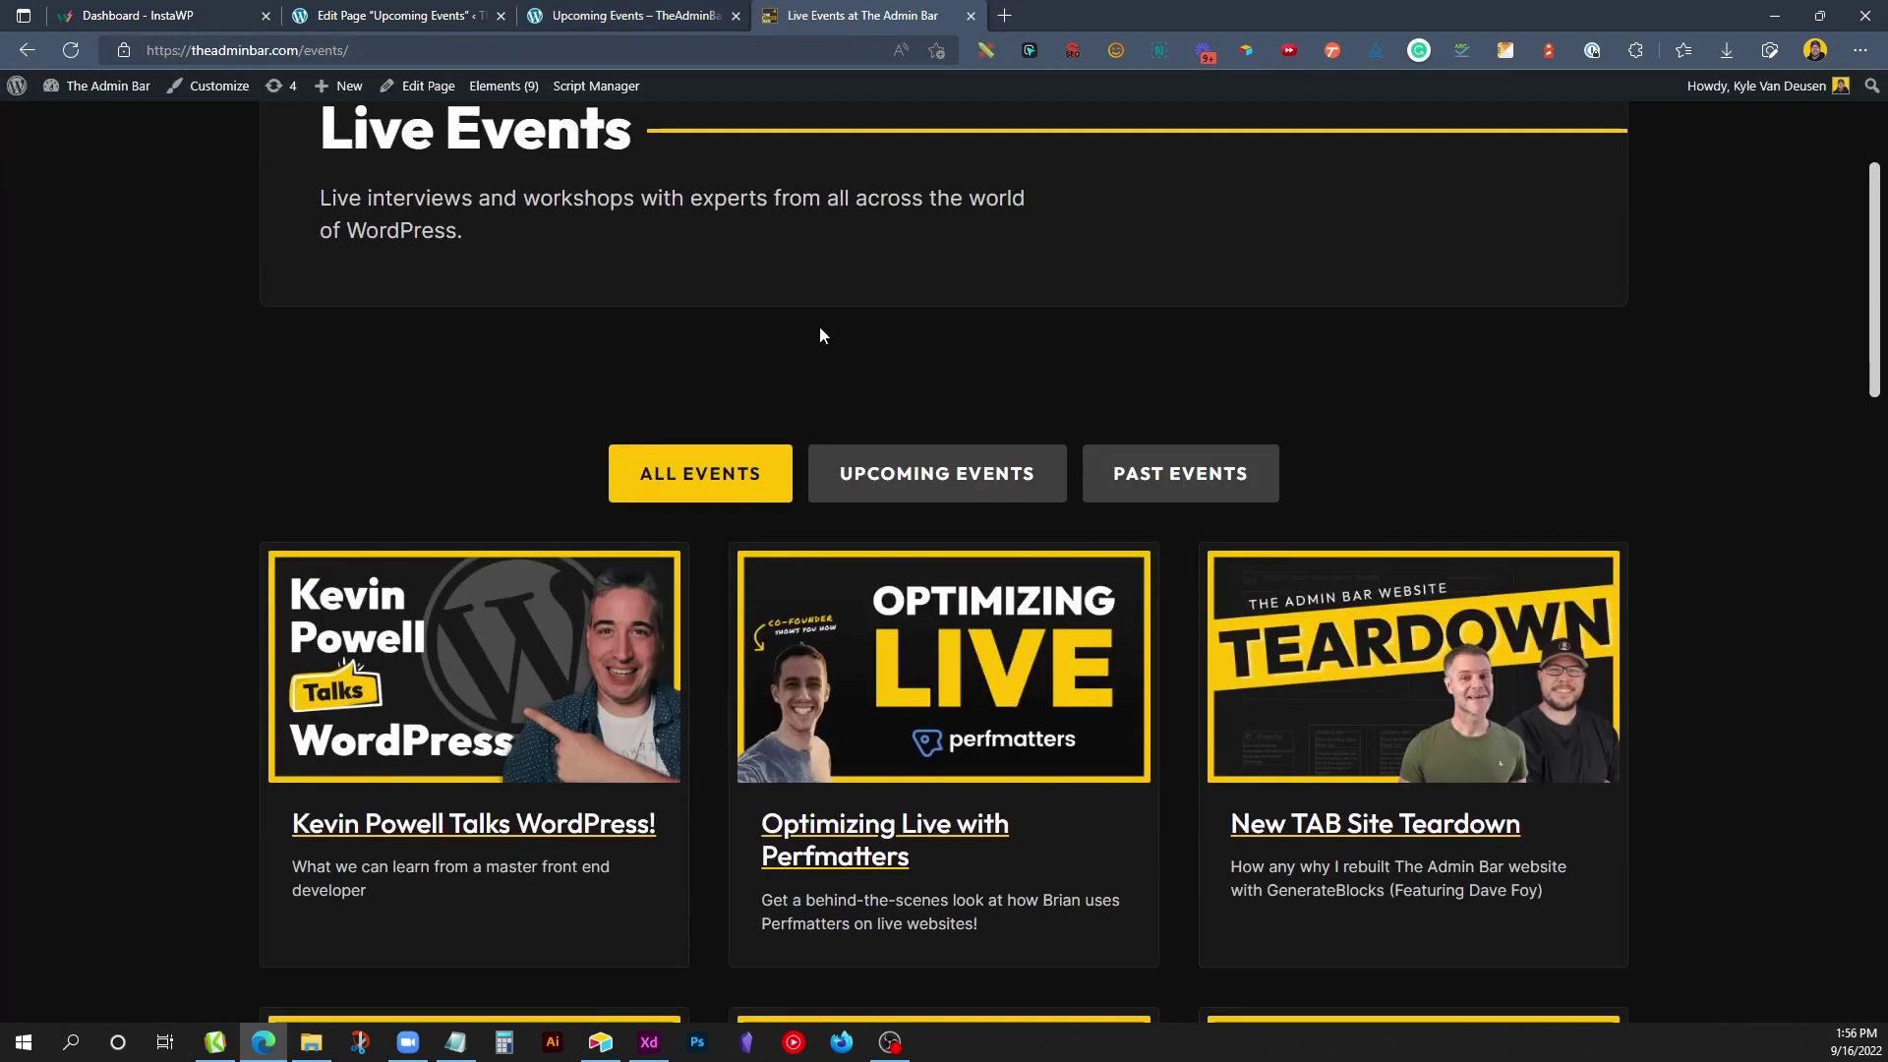
{"action": "left_click", "coordinate": [973, 473]}
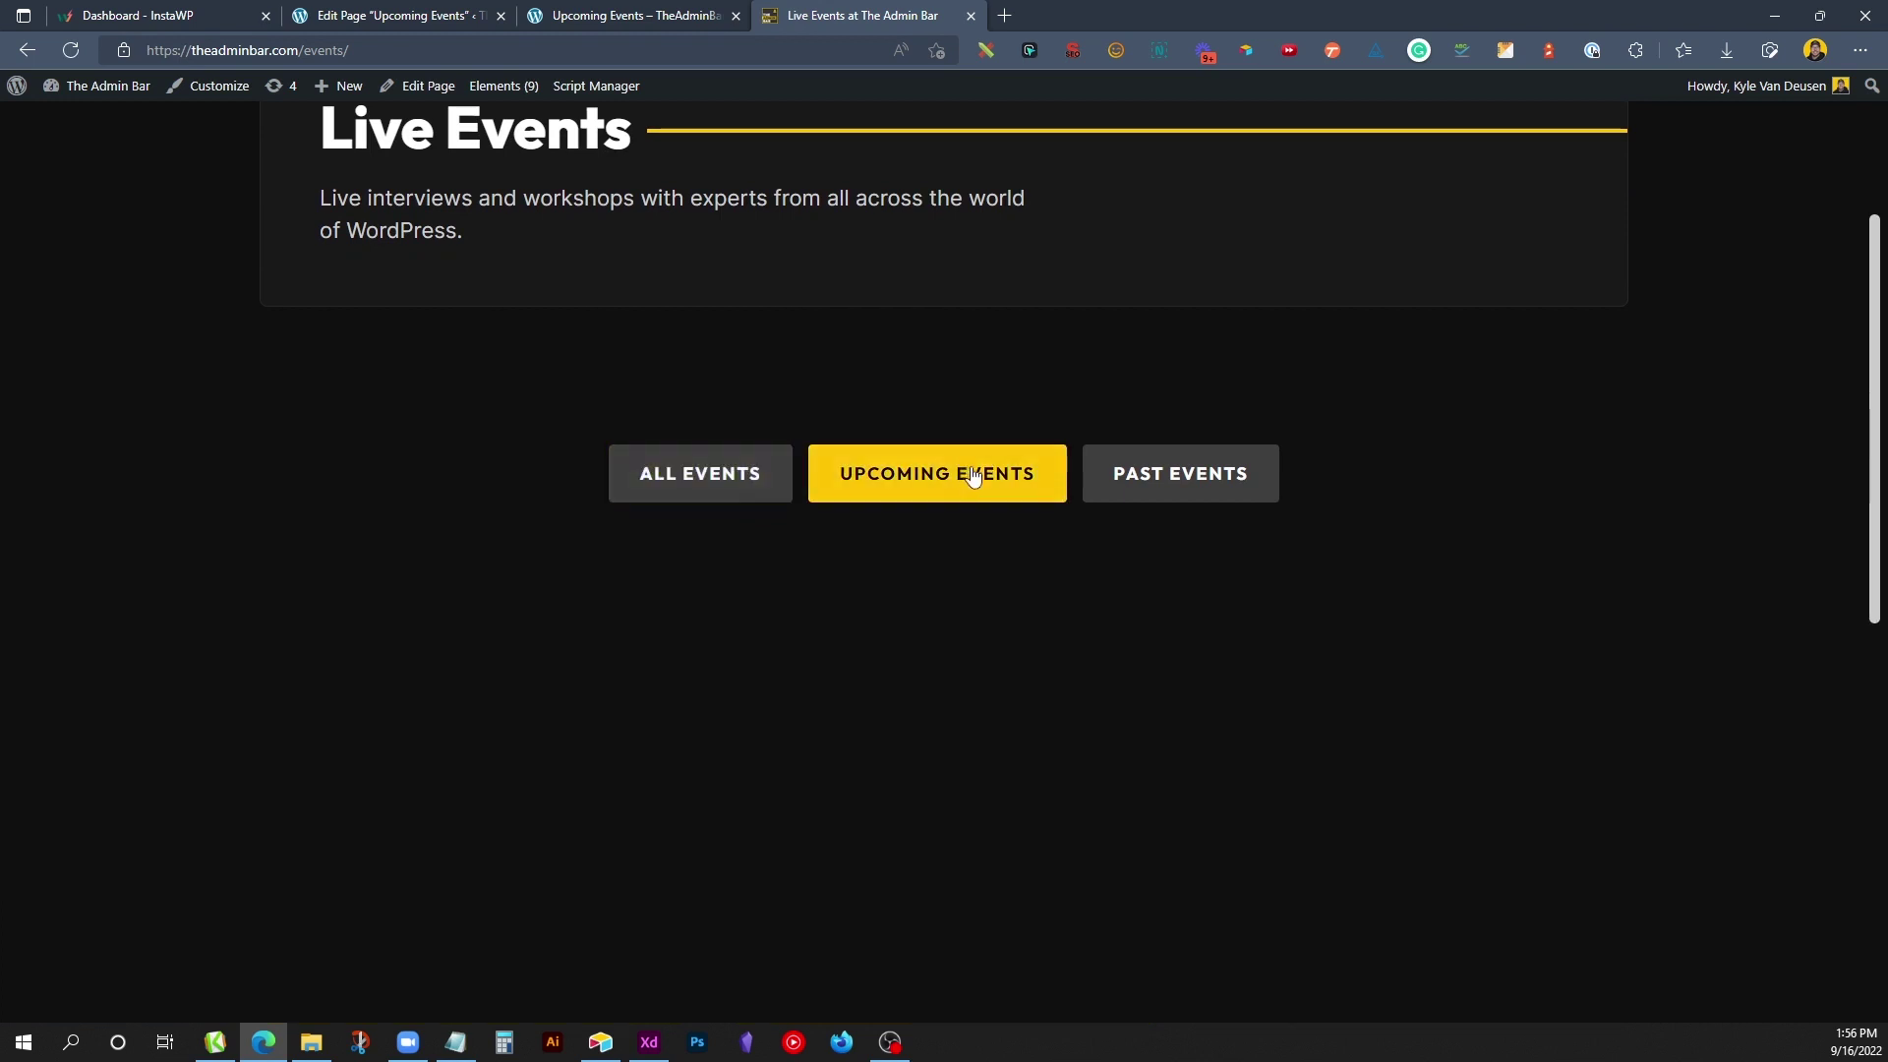
{"action": "left_click", "coordinate": [1171, 482]}
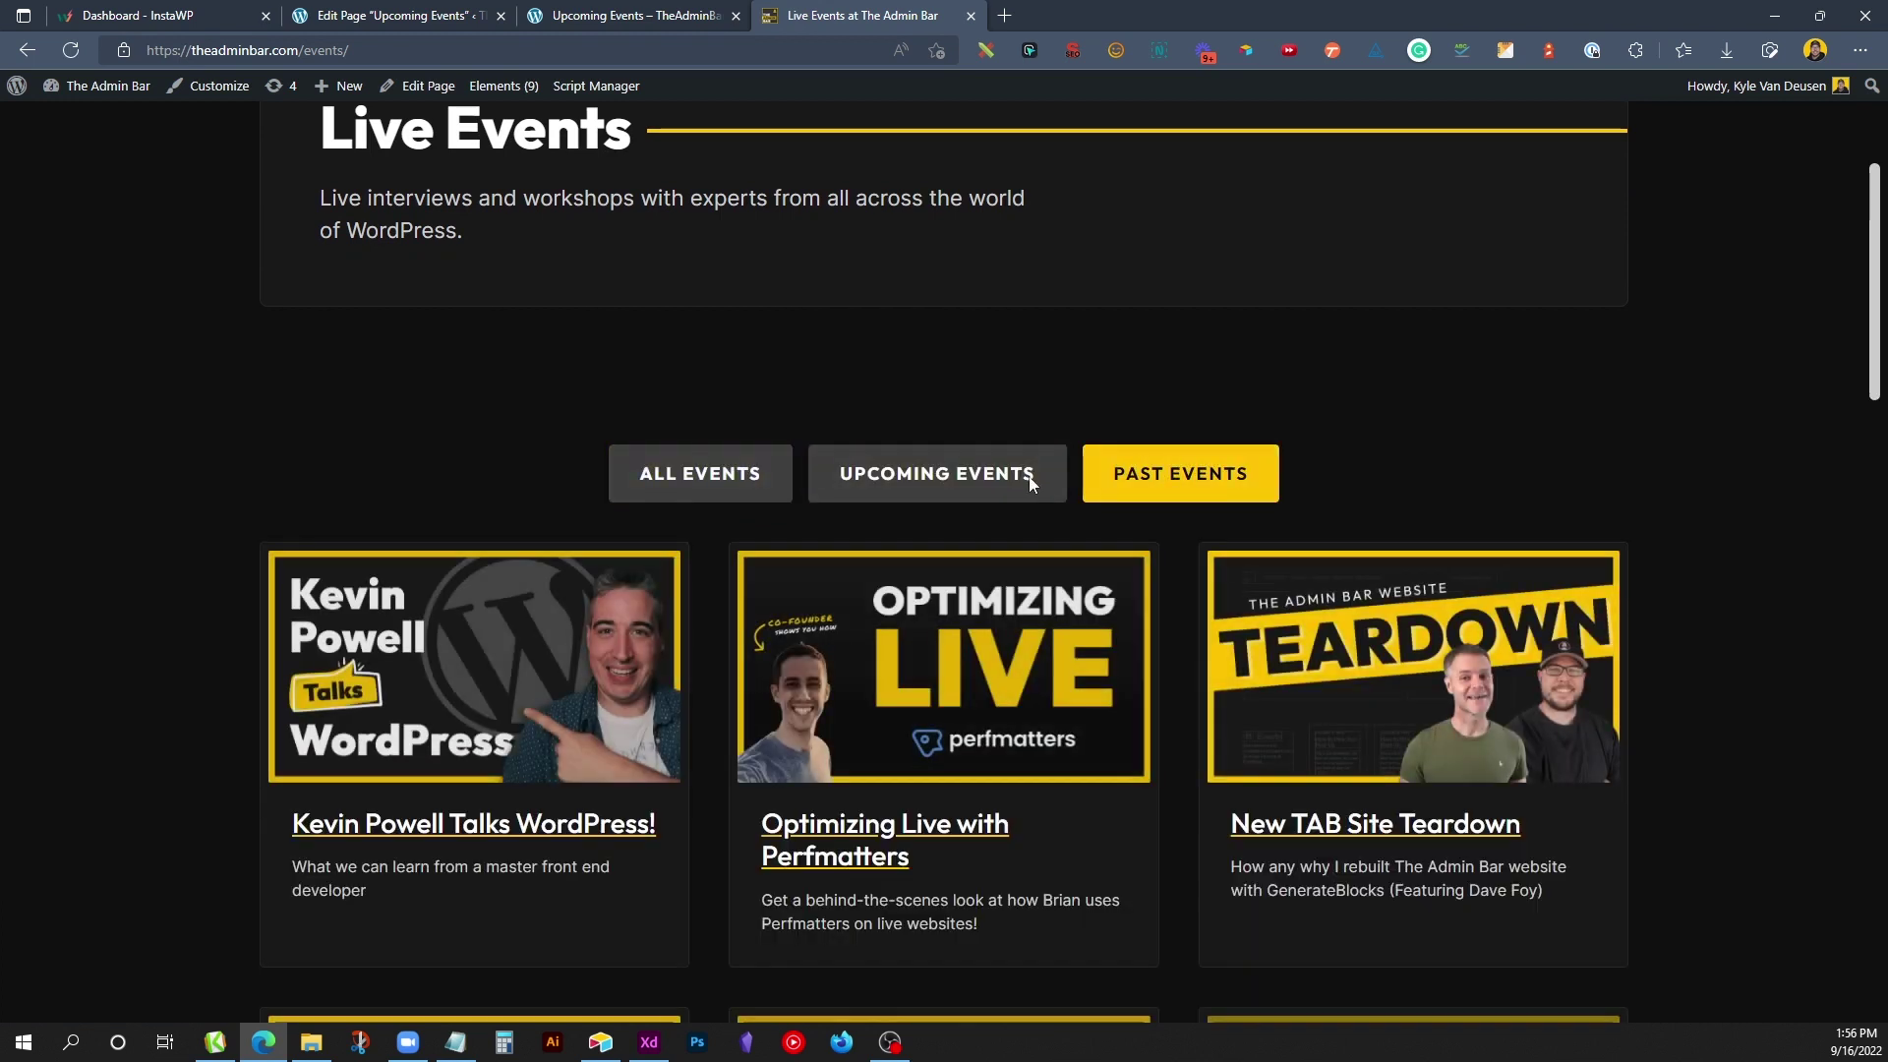
{"action": "left_click", "coordinate": [698, 482]}
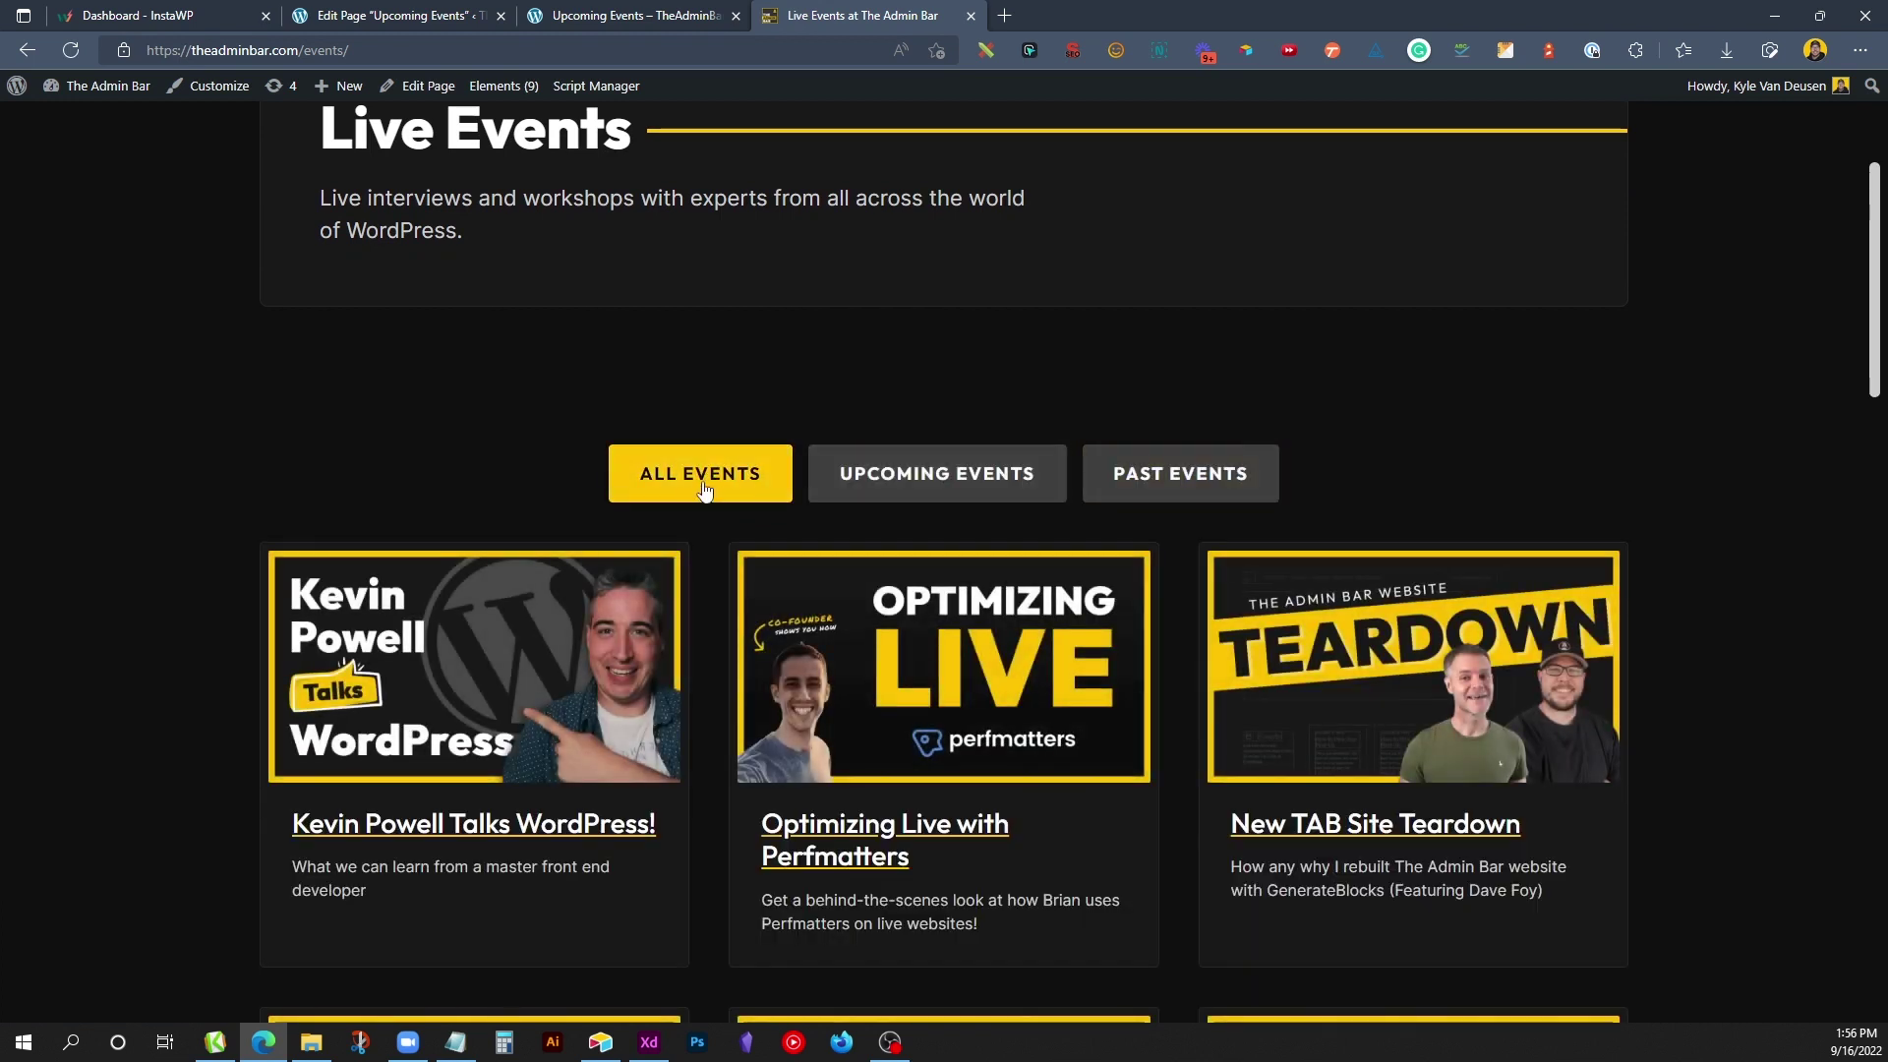
{"action": "scroll", "coordinate": [887, 381], "scroll_direction": "down", "scroll_amount": 2}
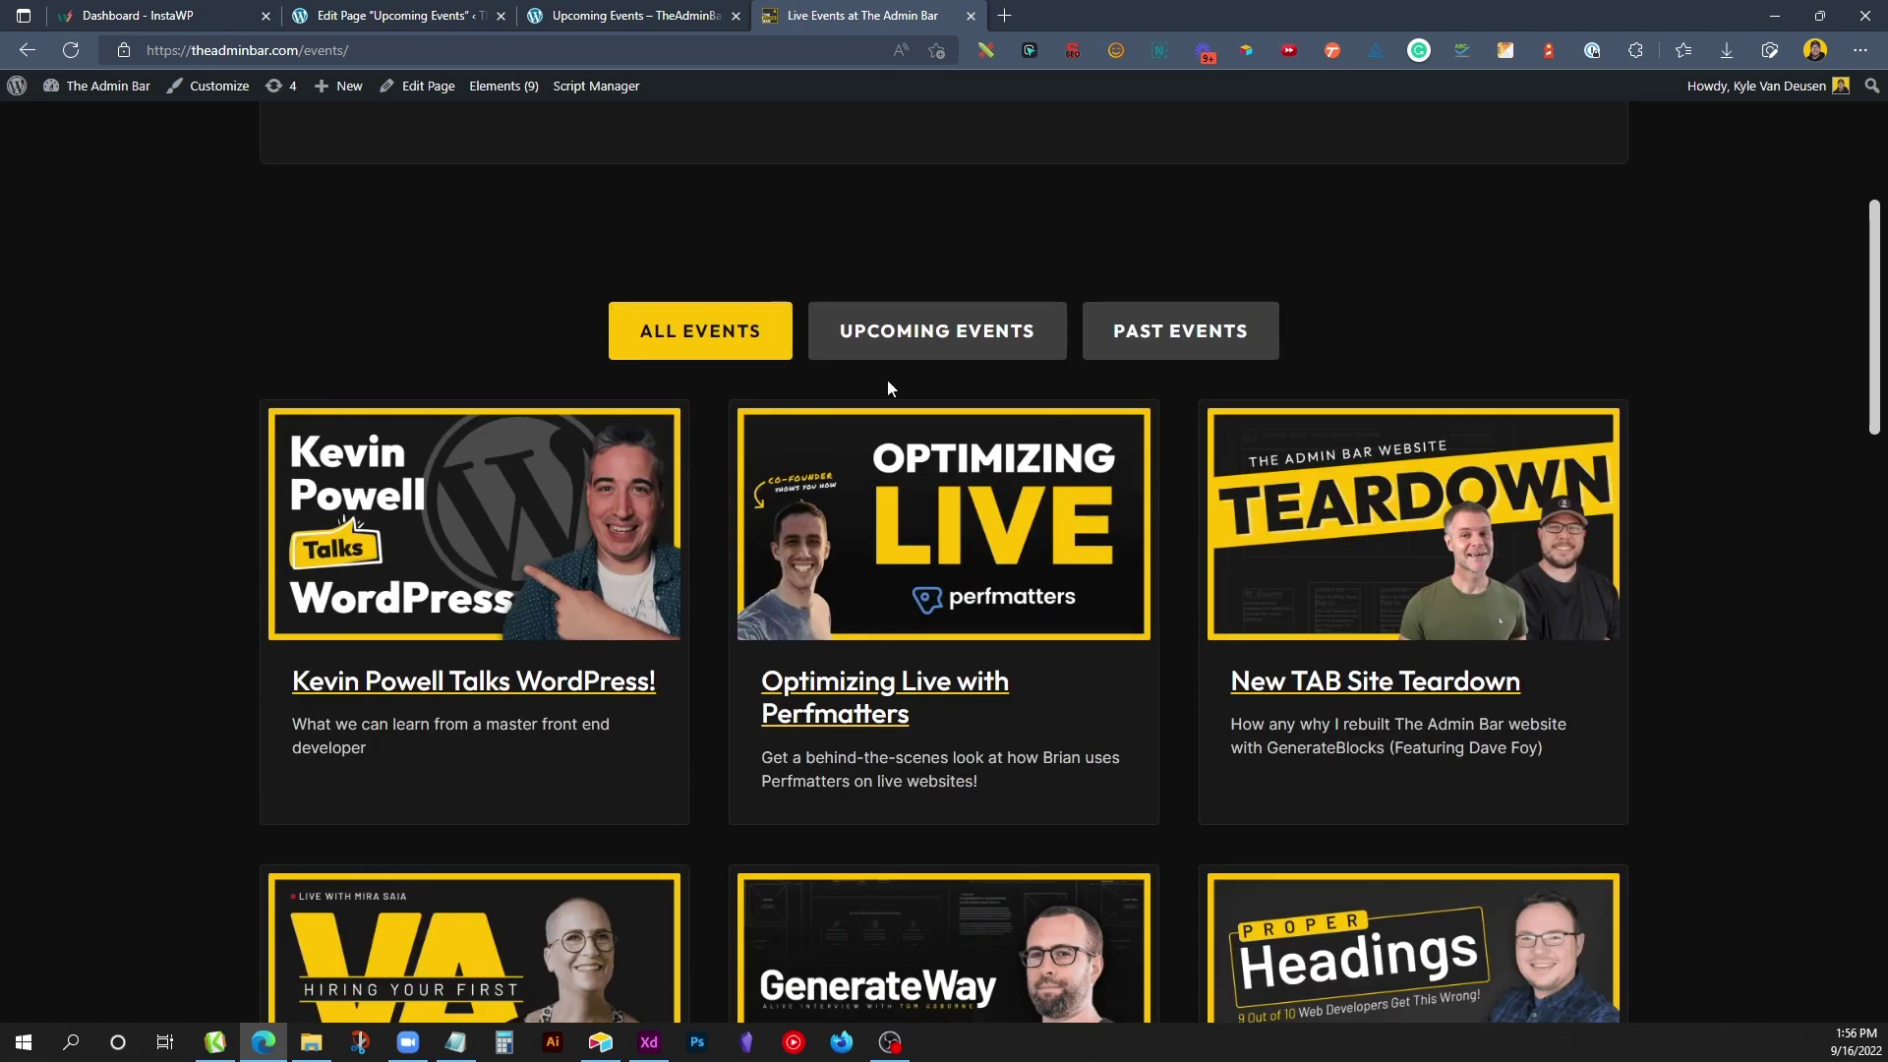
{"action": "left_click", "coordinate": [910, 332]}
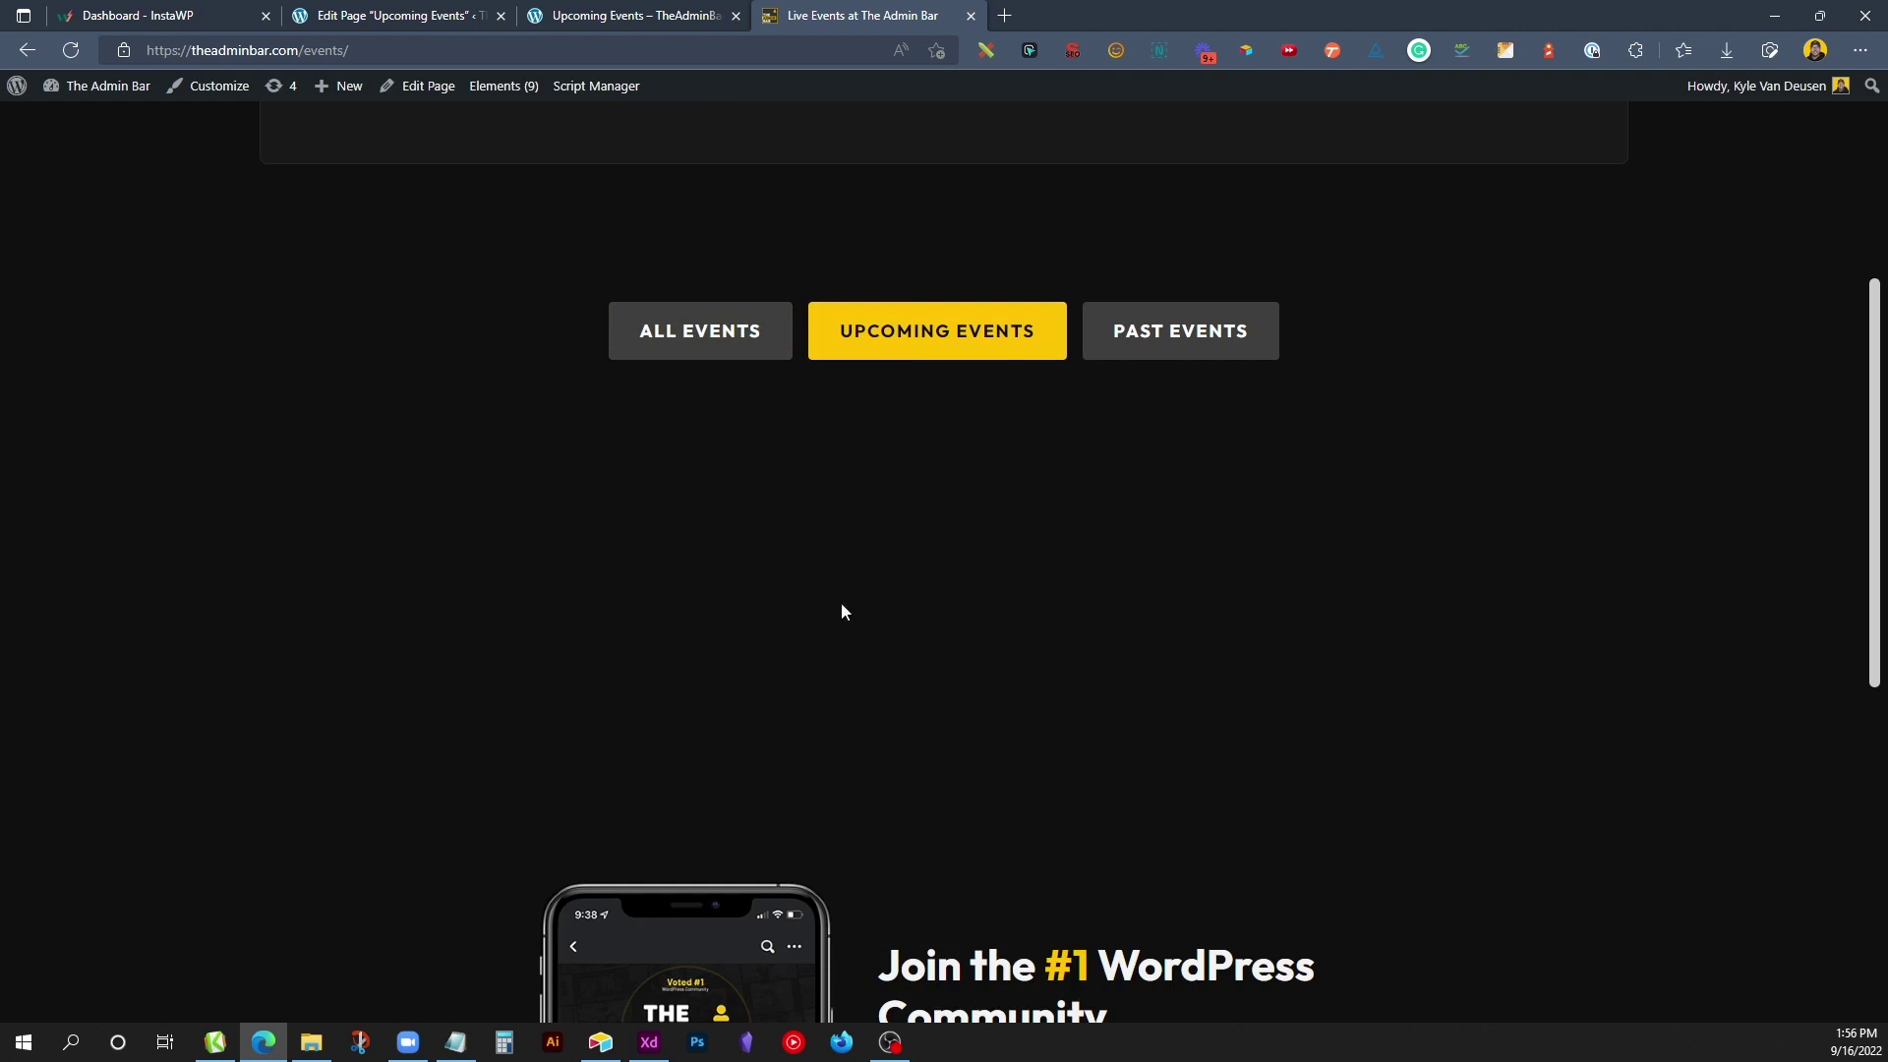
{"action": "left_click", "coordinate": [1168, 352]}
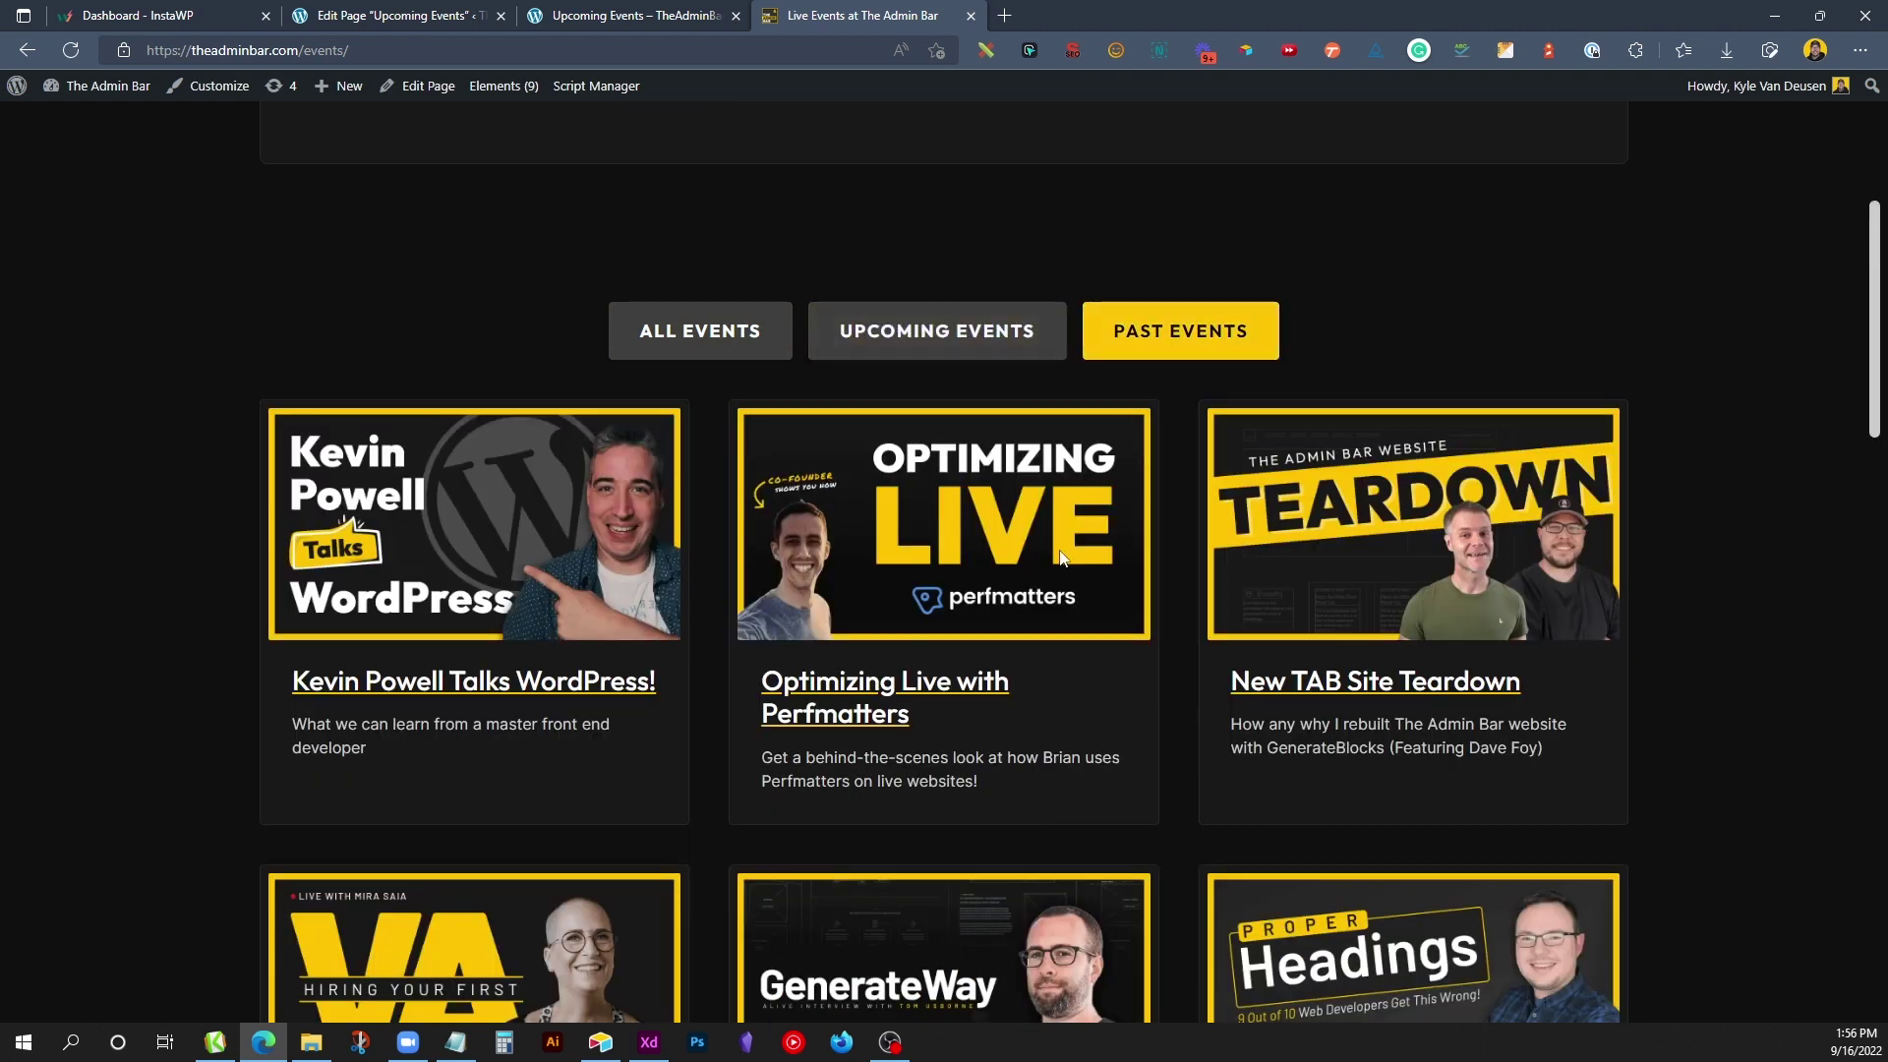